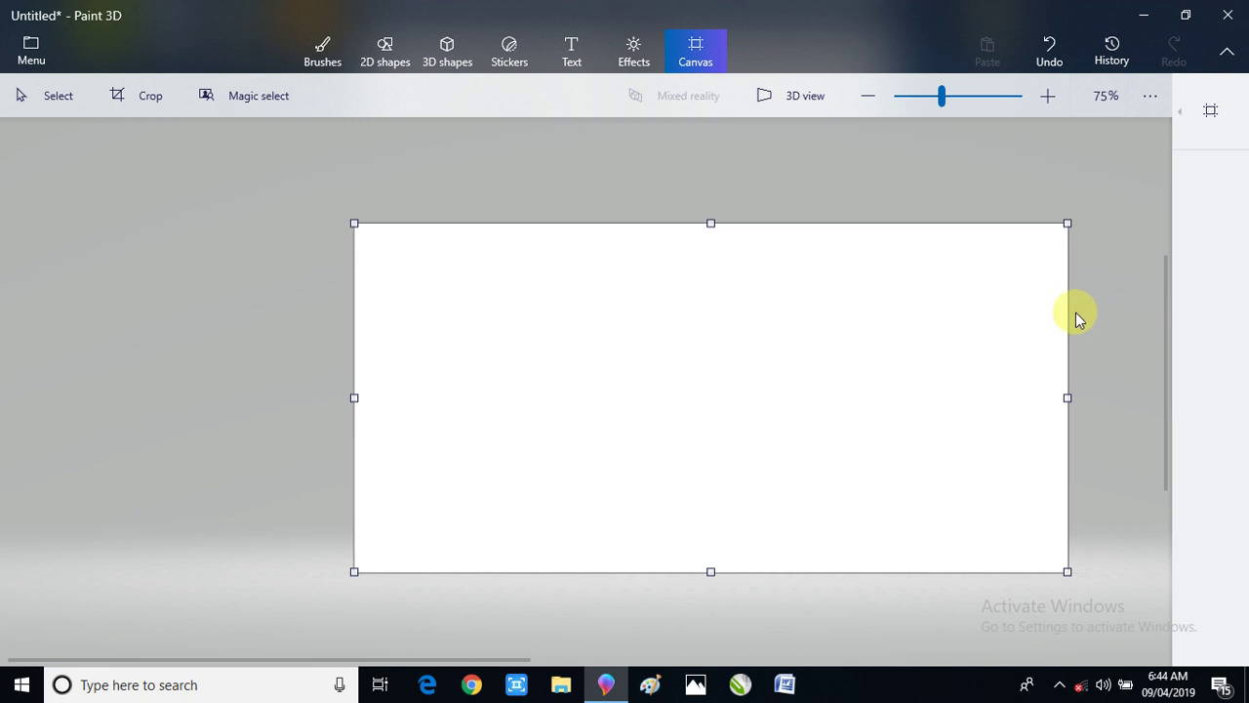
# - Enlarge the blank canvas in height and adjust its width by its edges to a wide landscape format
pyautogui.moveTo(699, 234); pyautogui.dragTo(732, 174)
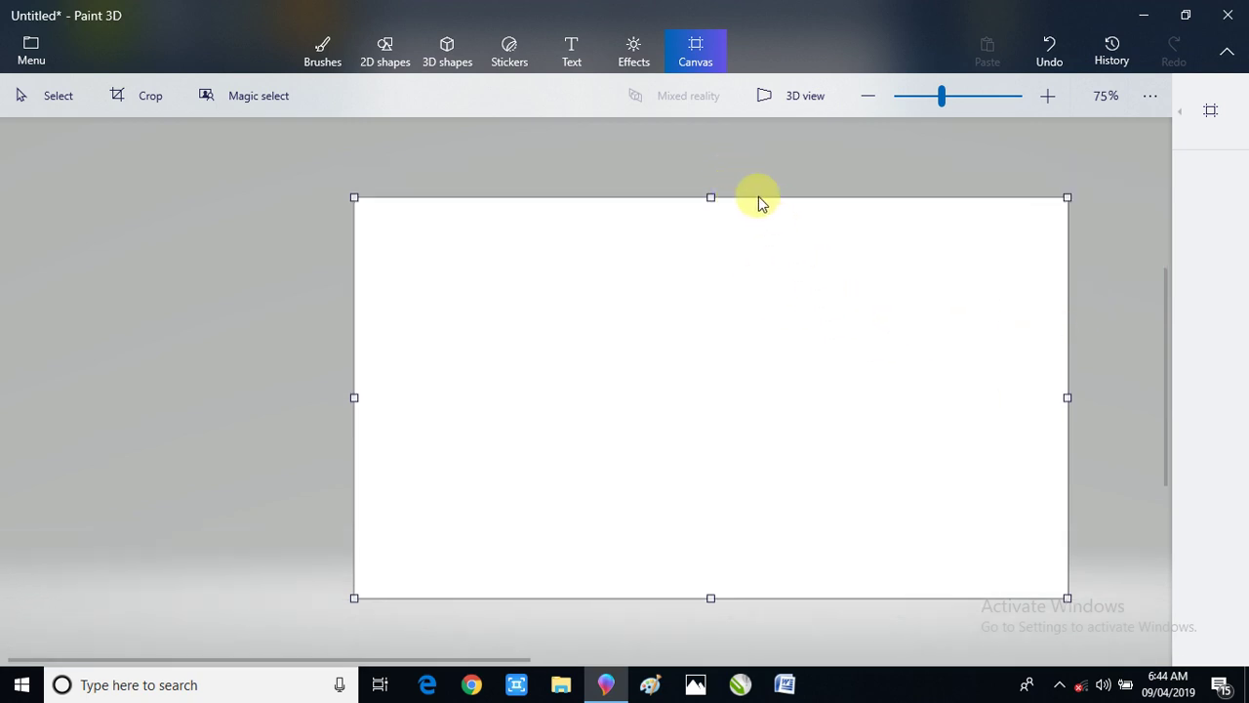
pyautogui.moveTo(713, 191); pyautogui.dragTo(720, 142)
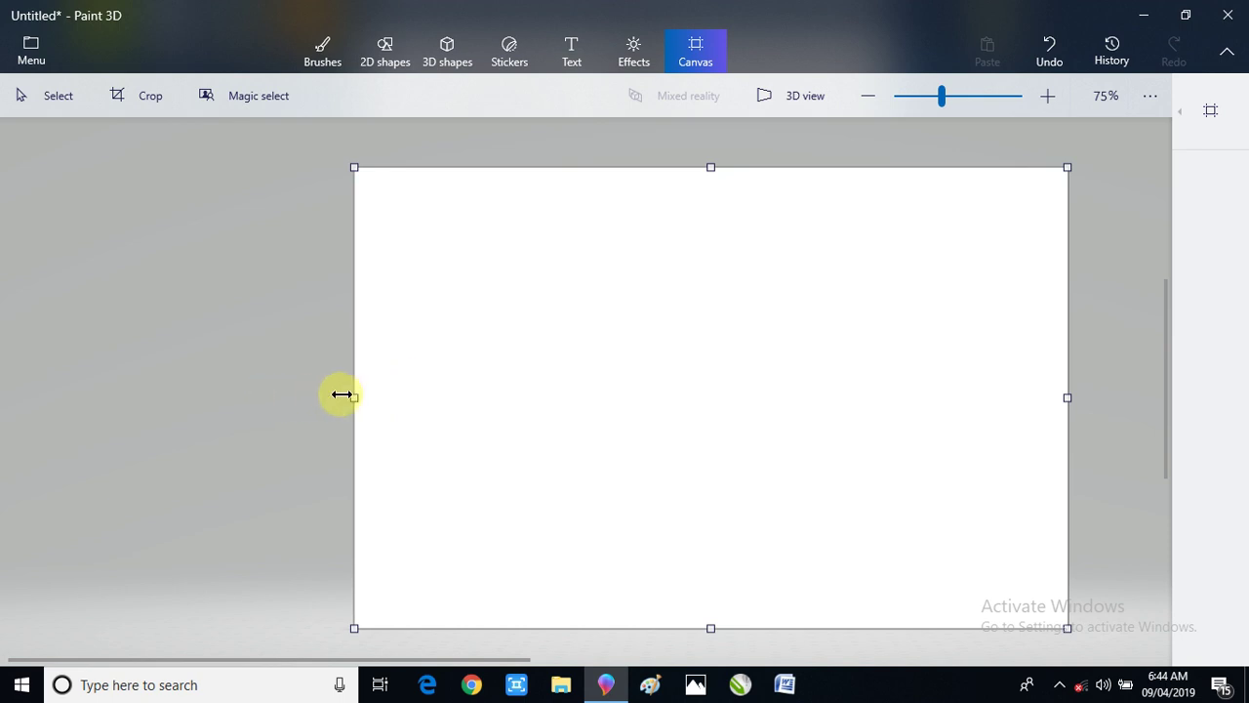
pyautogui.moveTo(354, 395); pyautogui.dragTo(215, 402)
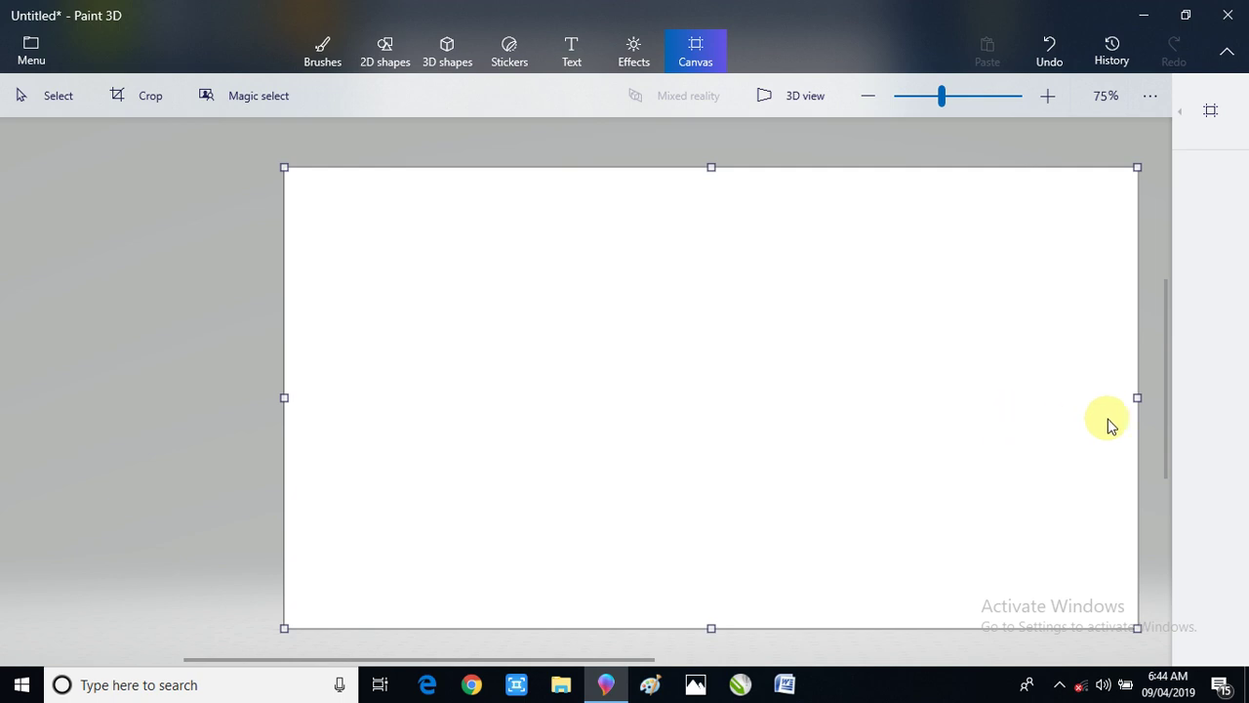
pyautogui.moveTo(1138, 394); pyautogui.dragTo(1011, 387)
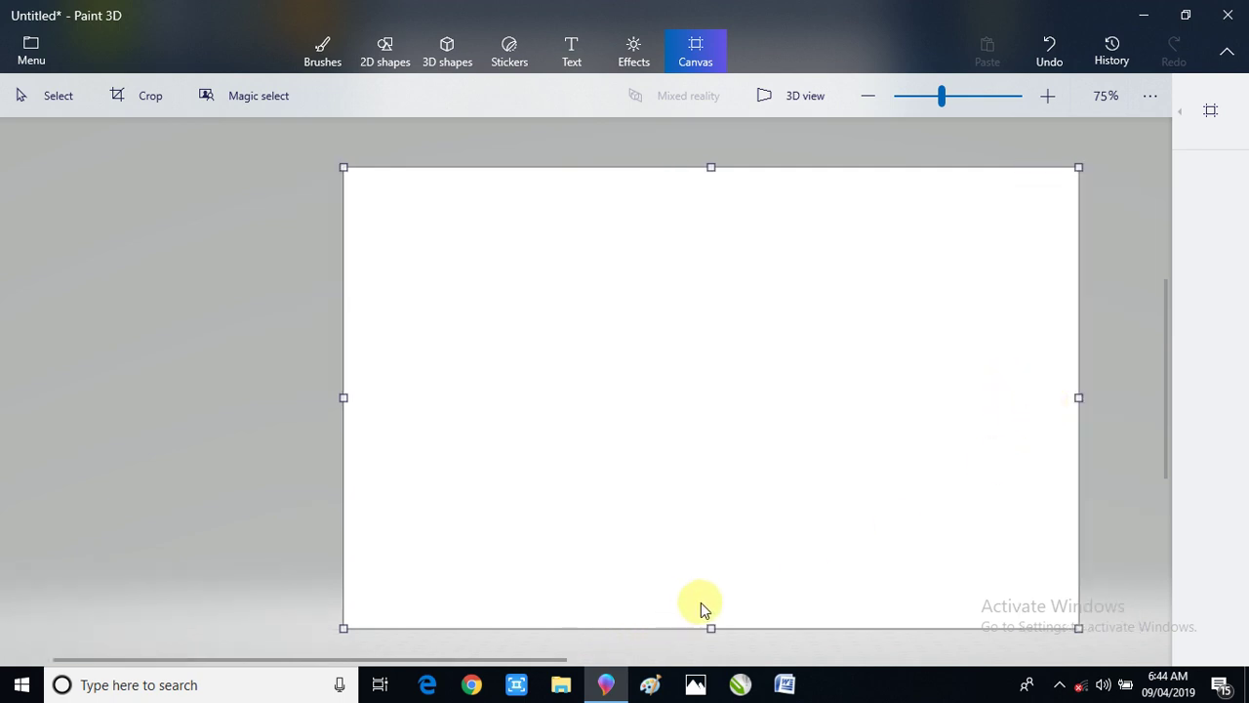
pyautogui.moveTo(710, 626); pyautogui.dragTo(710, 592)
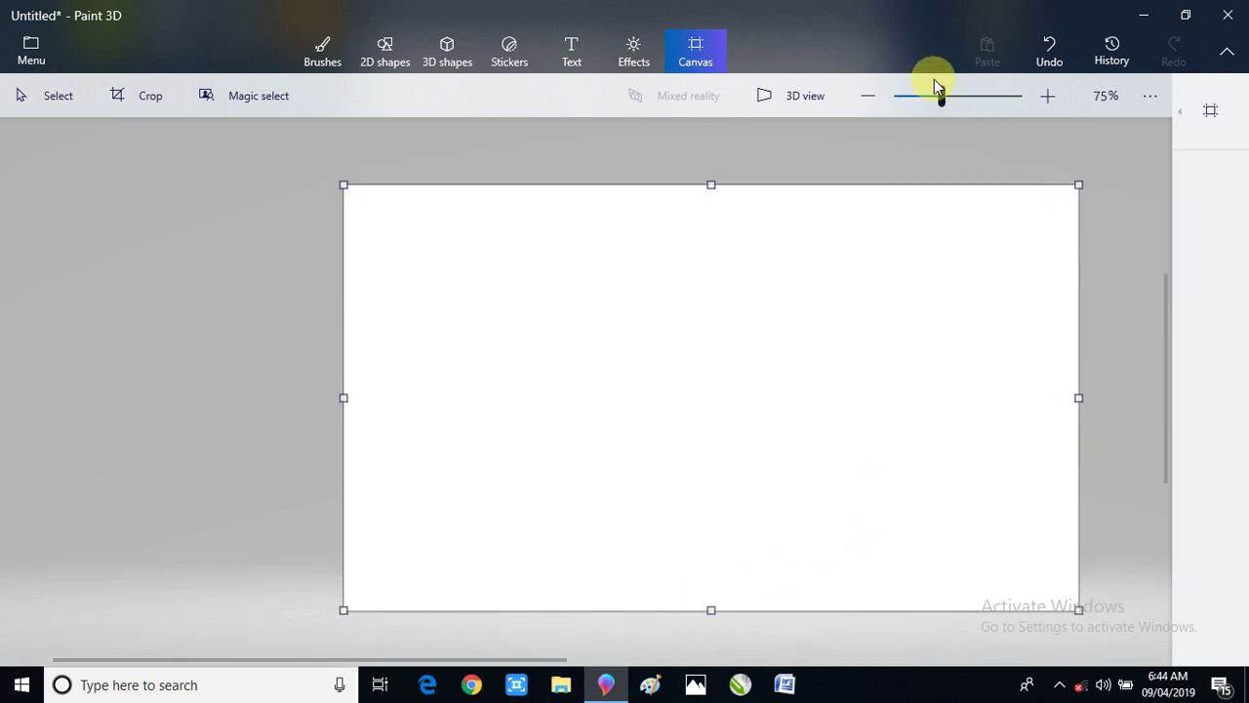
# - Trim the canvas's width and height by its edges into a wide, low rectangle about twice as wide as tall
pyautogui.scroll(1, 972, 381)
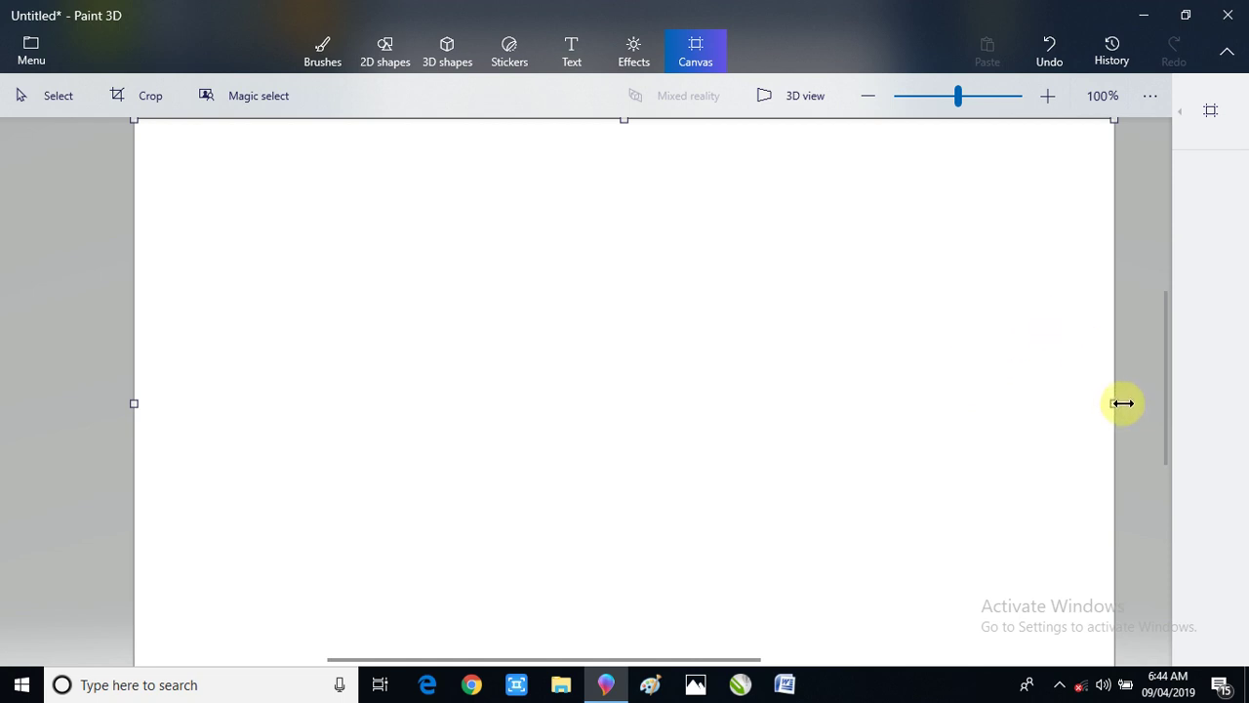
pyautogui.moveTo(1122, 403); pyautogui.dragTo(1085, 404)
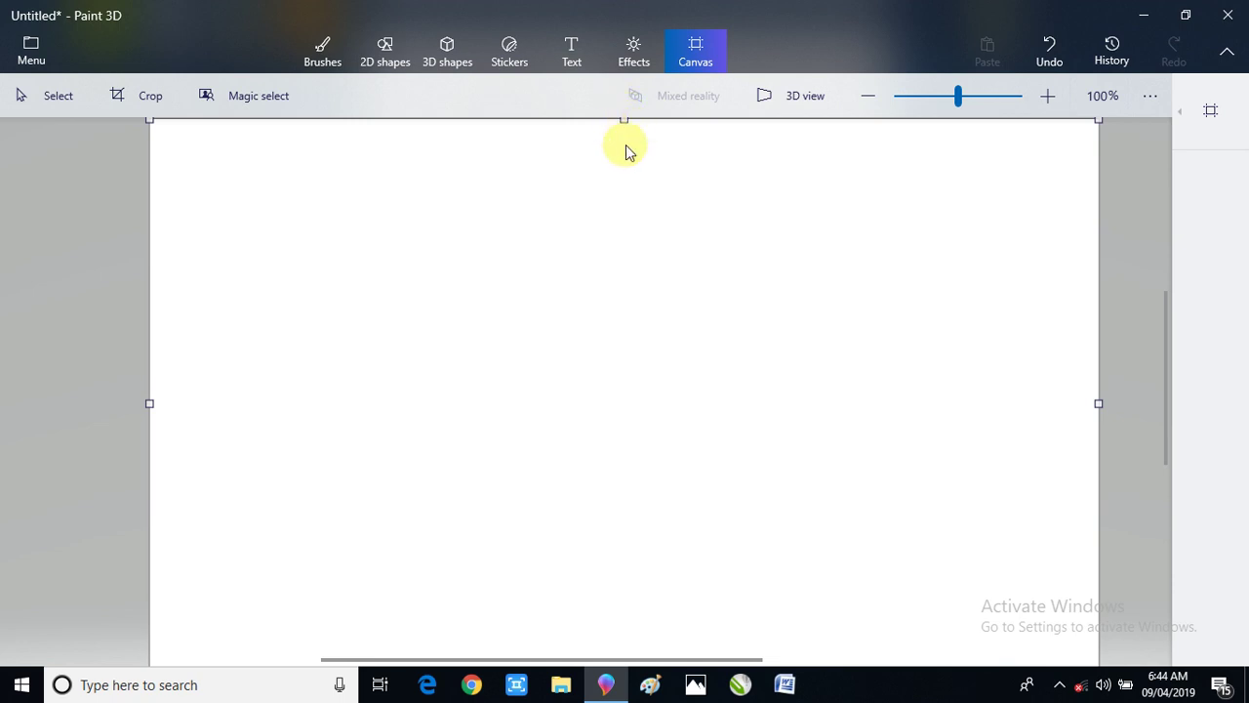
pyautogui.moveTo(1161, 384); pyautogui.dragTo(1161, 360)
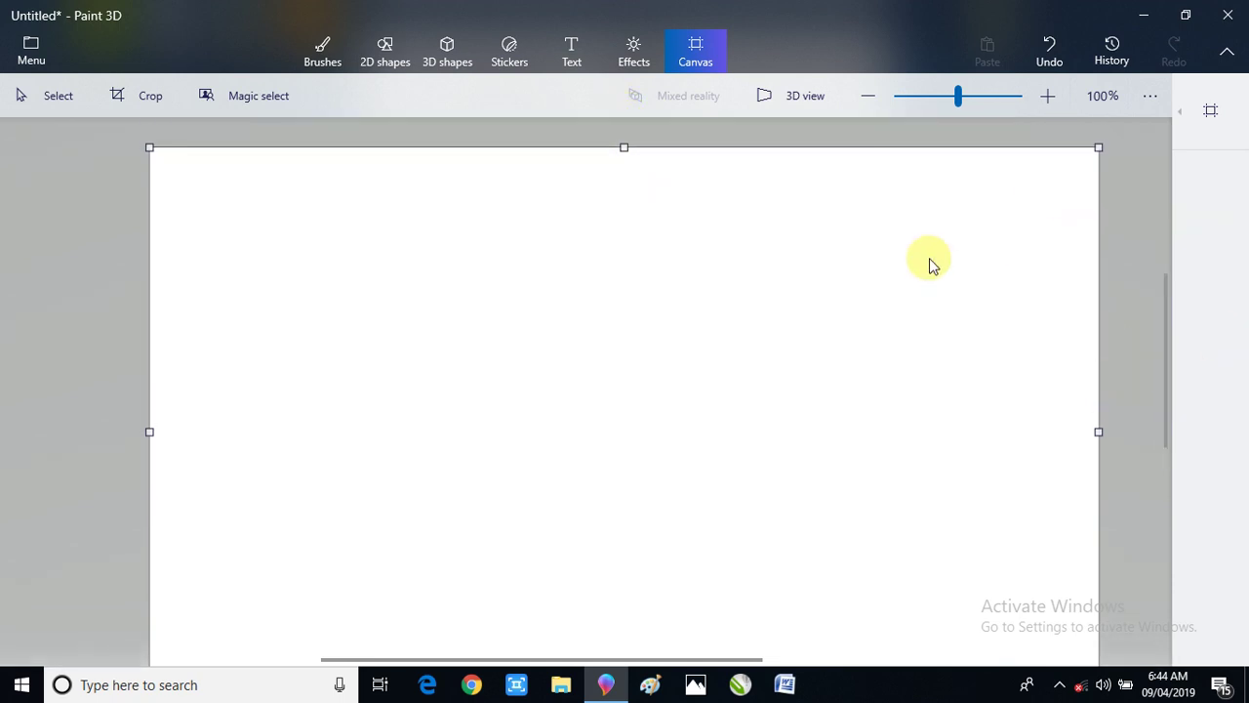
pyautogui.moveTo(616, 144); pyautogui.dragTo(630, 161)
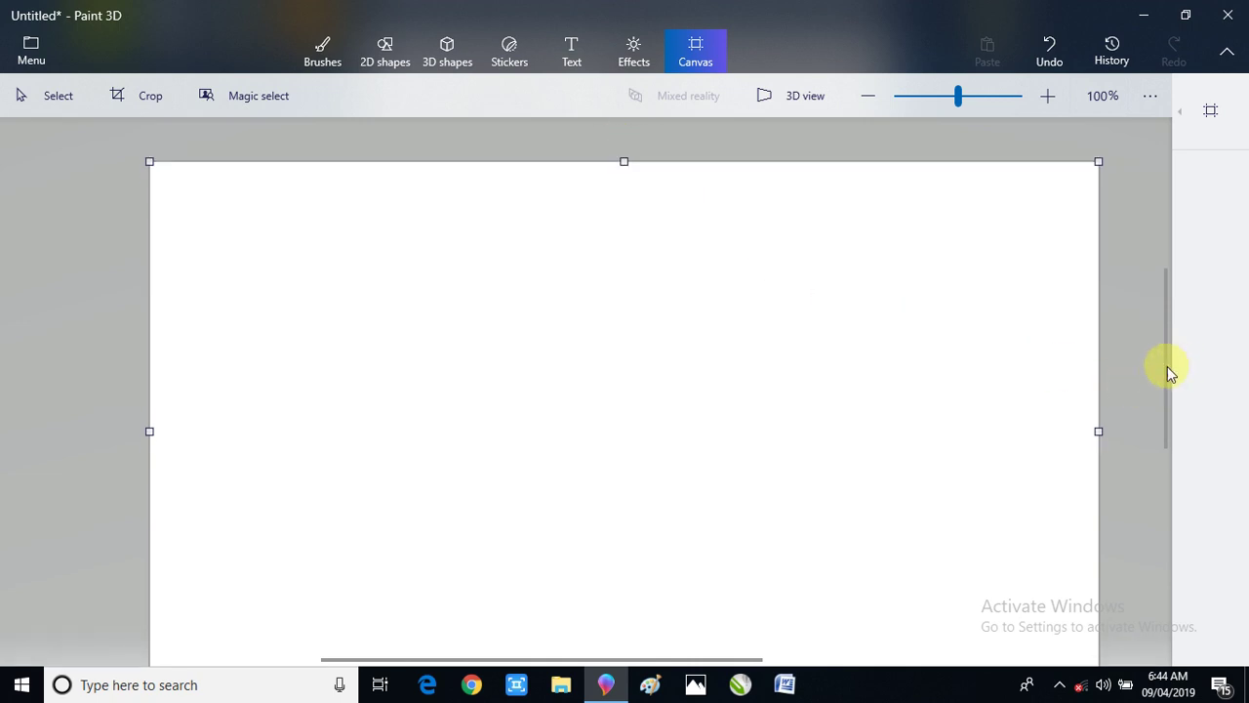
pyautogui.moveTo(1168, 366); pyautogui.dragTo(1170, 433)
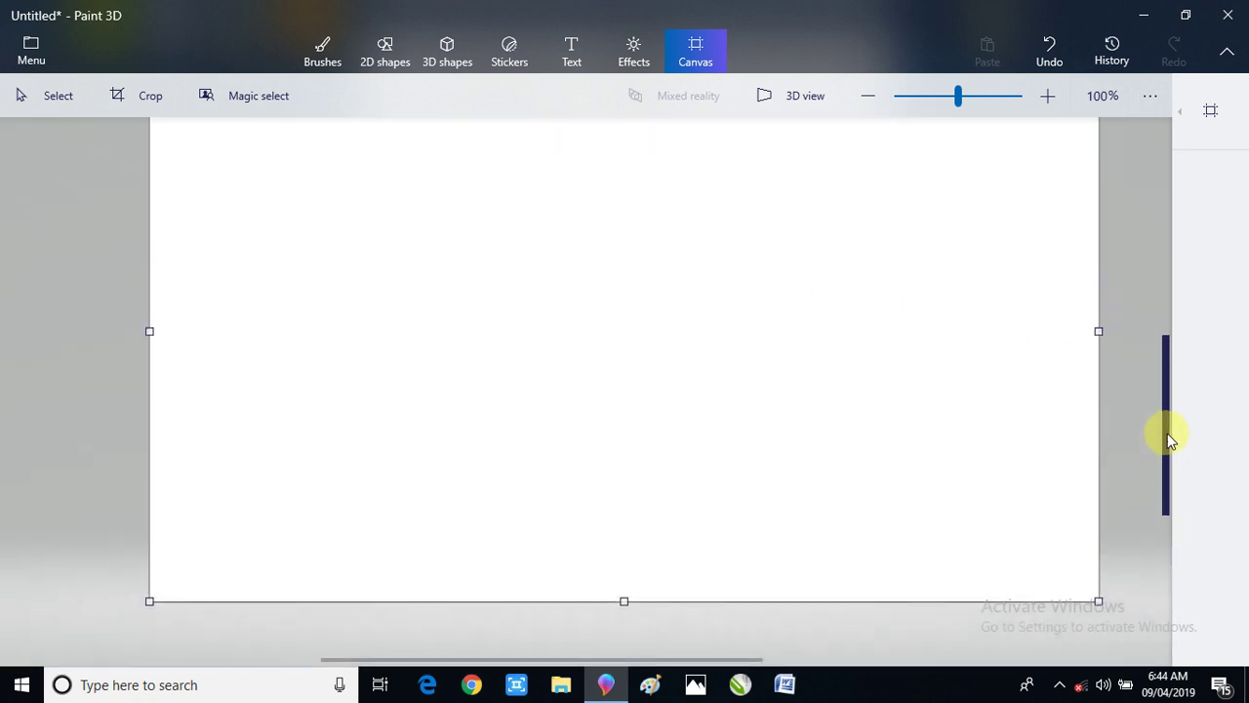
pyautogui.moveTo(625, 600); pyautogui.dragTo(663, 497)
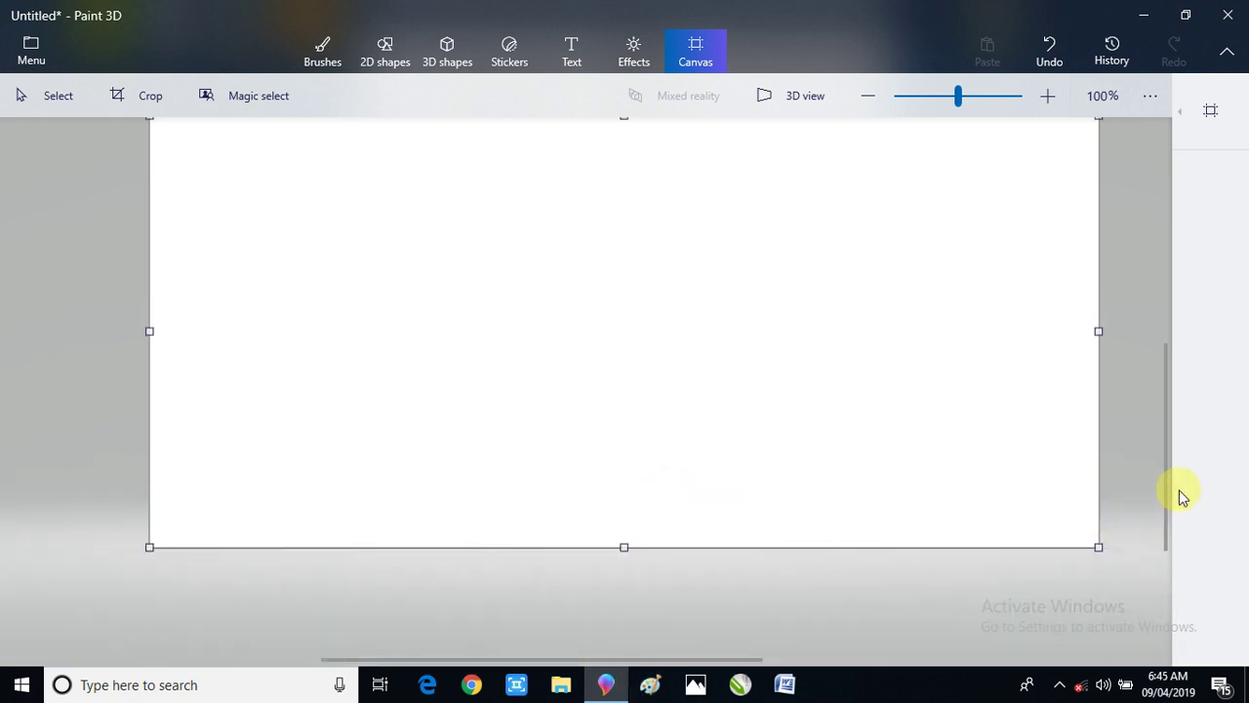
pyautogui.moveTo(1168, 460); pyautogui.dragTo(1185, 413)
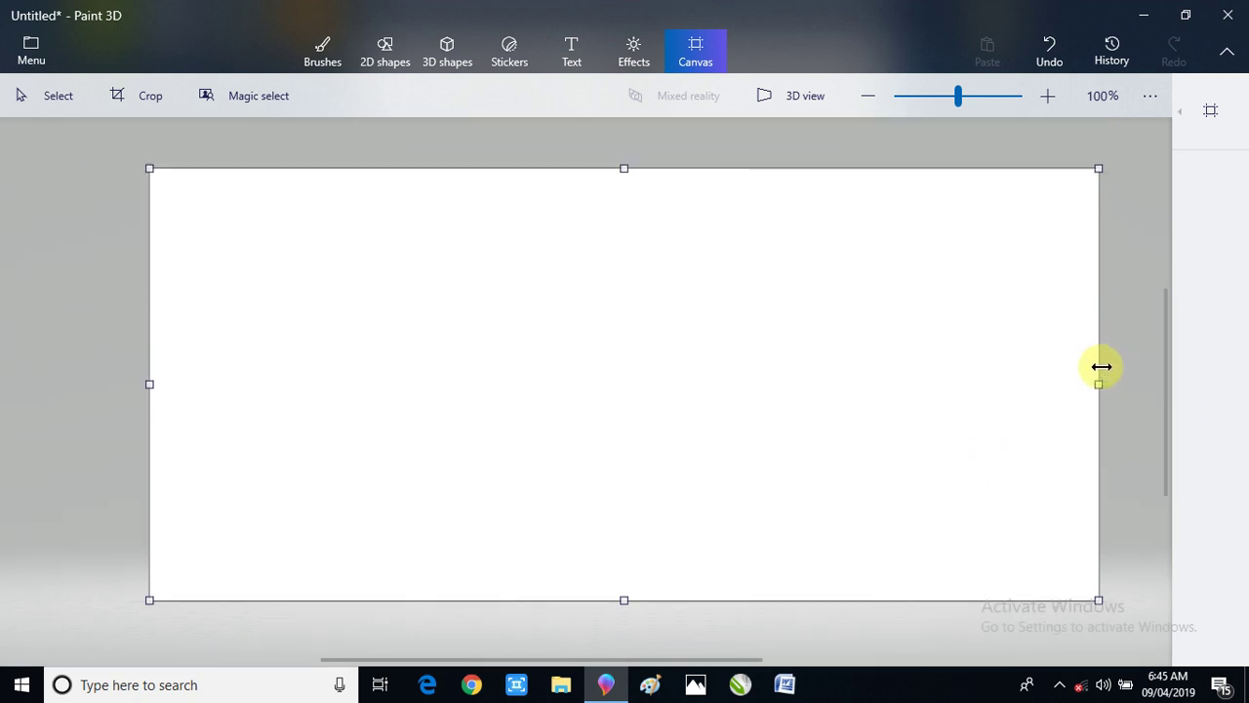
pyautogui.moveTo(1096, 385); pyautogui.dragTo(1045, 408)
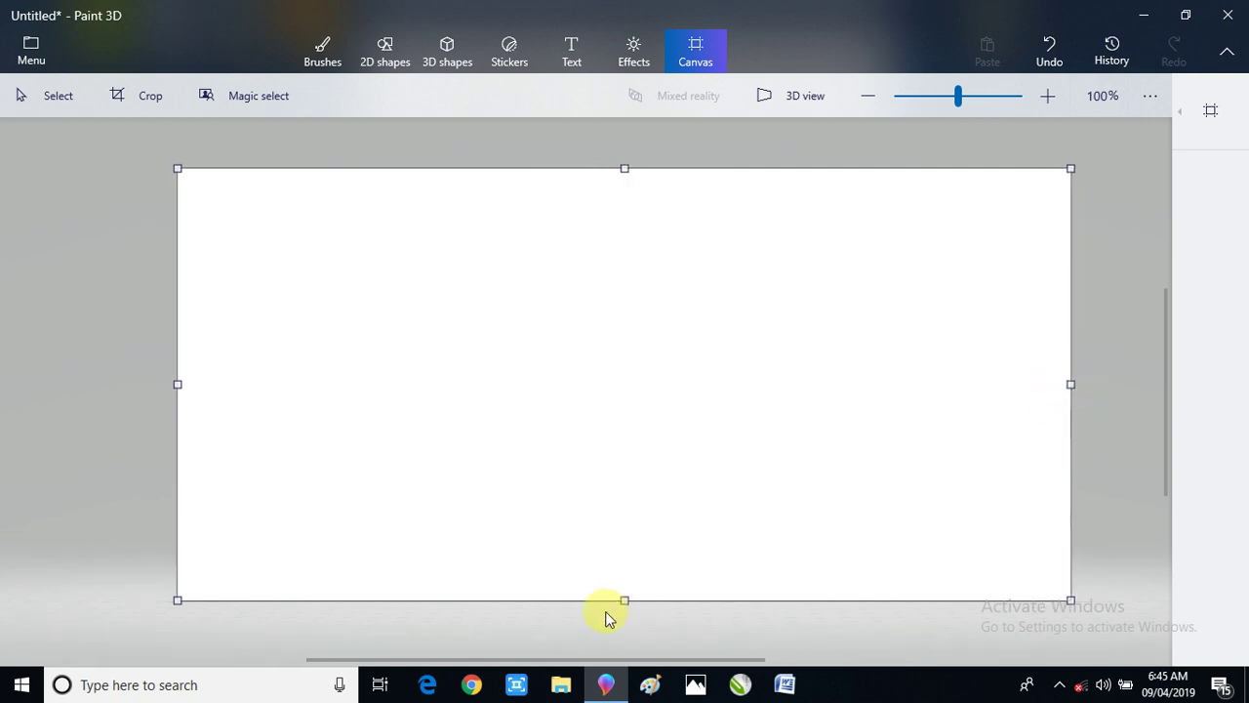
pyautogui.moveTo(631, 605); pyautogui.dragTo(635, 616)
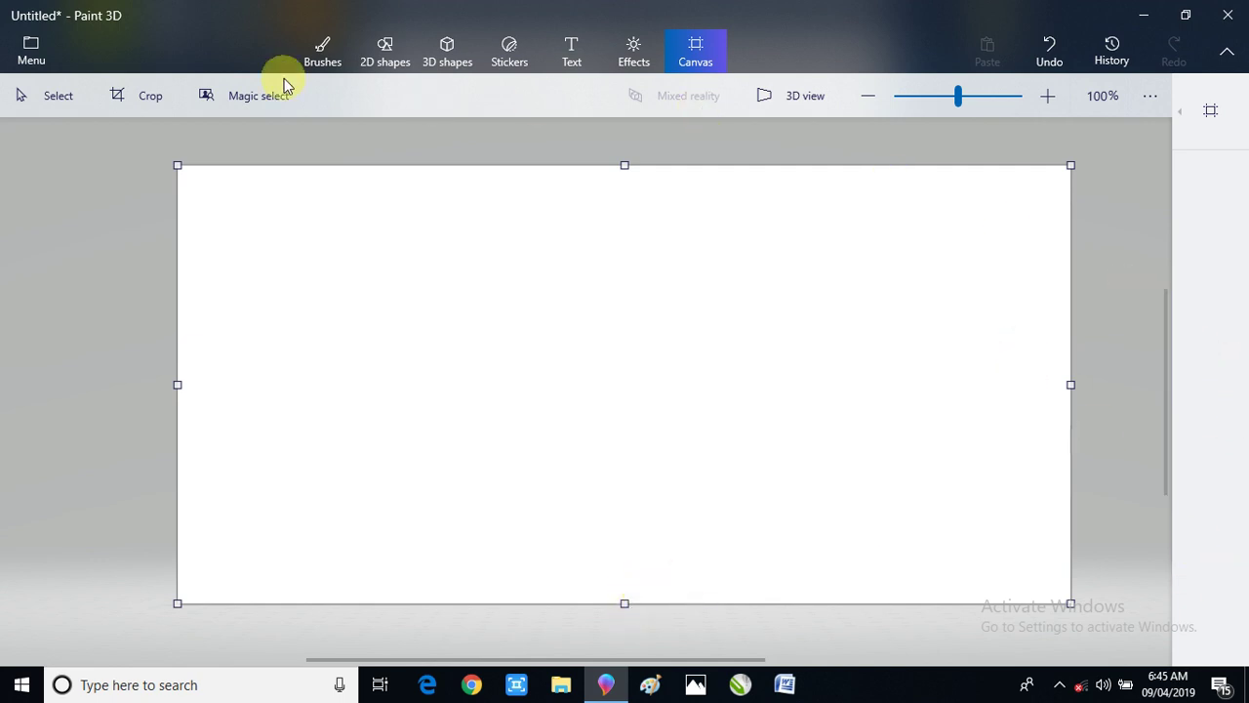
# - Draw a black wavy five-point curve running downward and move it to the upper-left part of the canvas
pyautogui.click(383, 48)
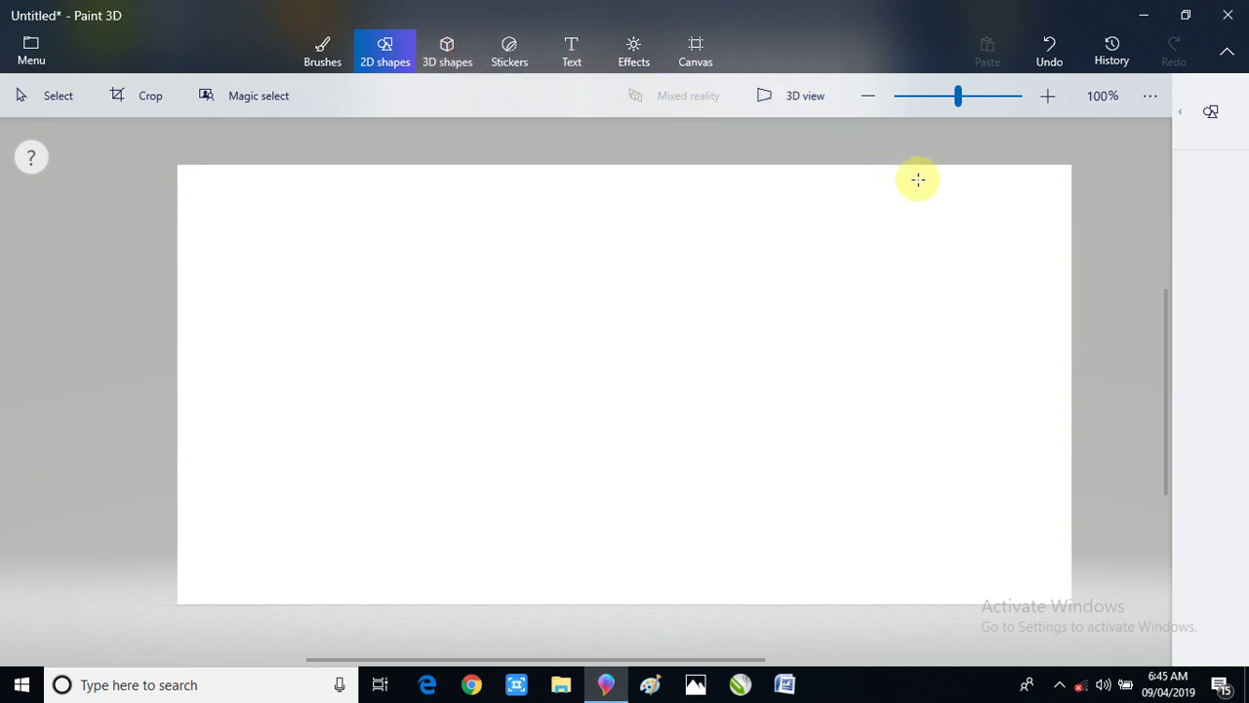
pyautogui.click(1232, 143)
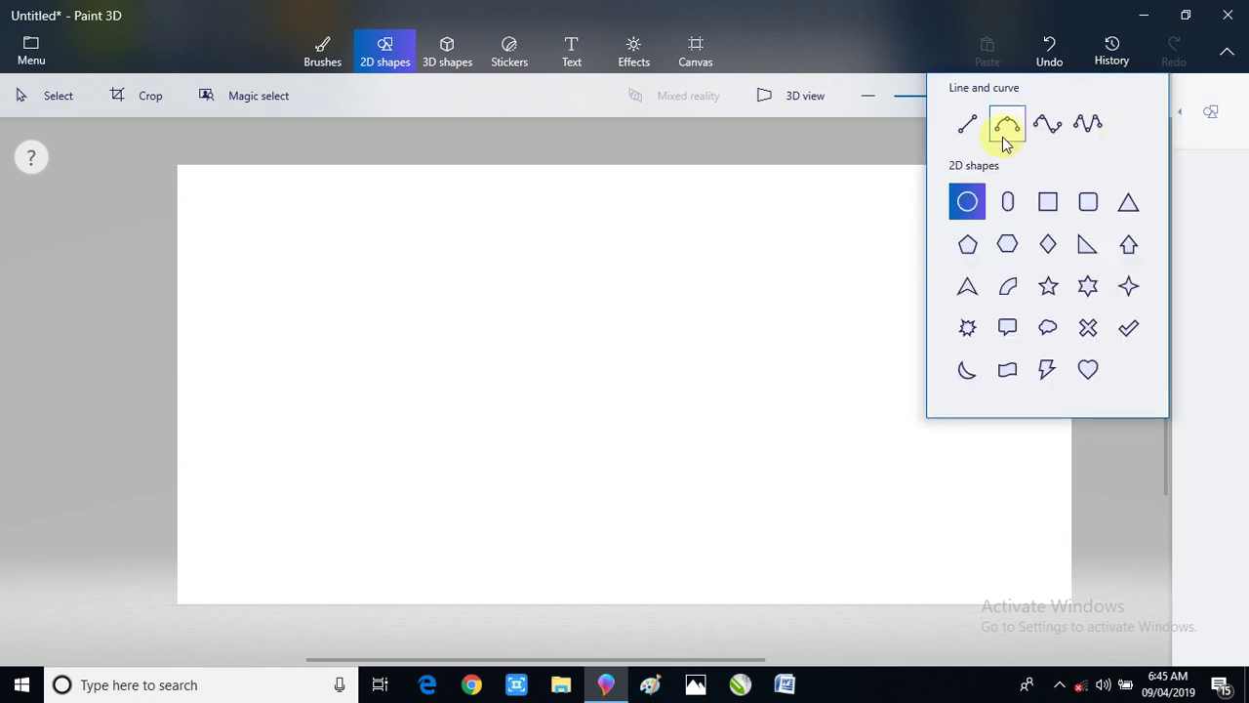
pyautogui.click(1089, 124)
pyautogui.moveTo(612, 268)
pyautogui.mouseDown()
pyautogui.moveTo(650, 368)
pyautogui.moveTo(654, 438)
pyautogui.moveTo(661, 424)
pyautogui.mouseUp()
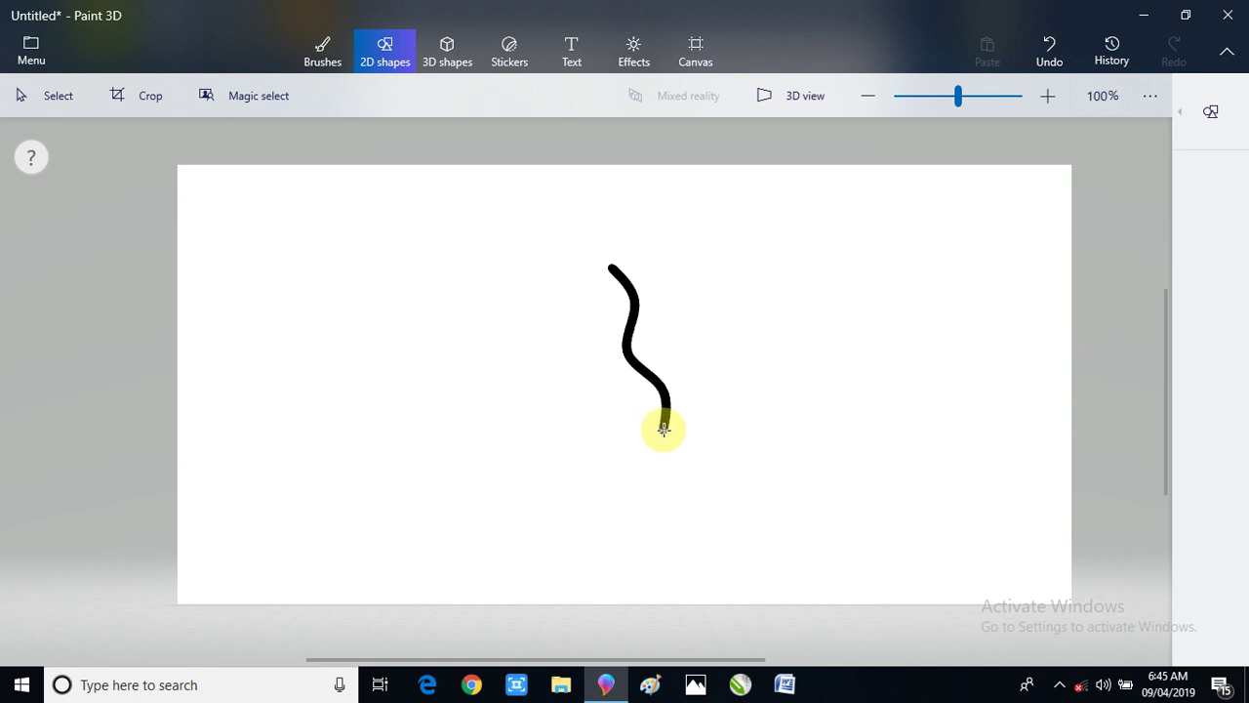
pyautogui.moveTo(641, 368)
pyautogui.mouseDown()
pyautogui.moveTo(340, 354)
pyautogui.moveTo(455, 377)
pyautogui.moveTo(431, 361)
pyautogui.moveTo(448, 356)
pyautogui.mouseUp()
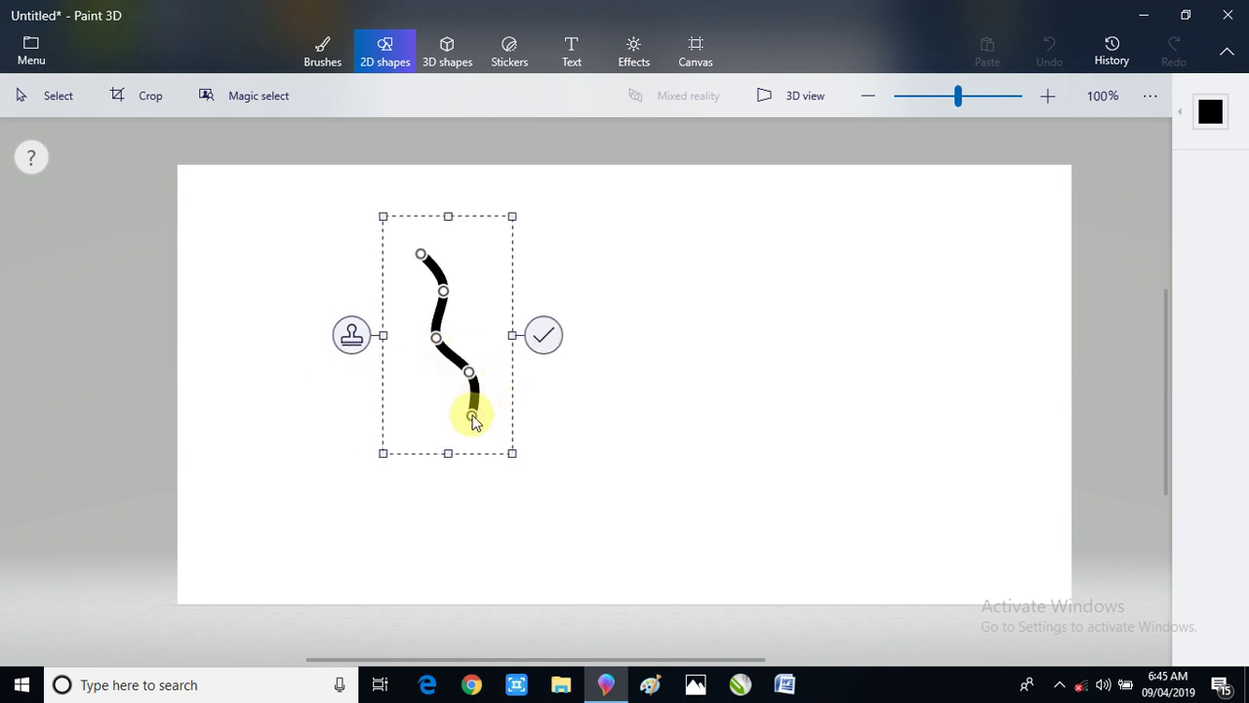
pyautogui.moveTo(475, 418); pyautogui.dragTo(482, 352)
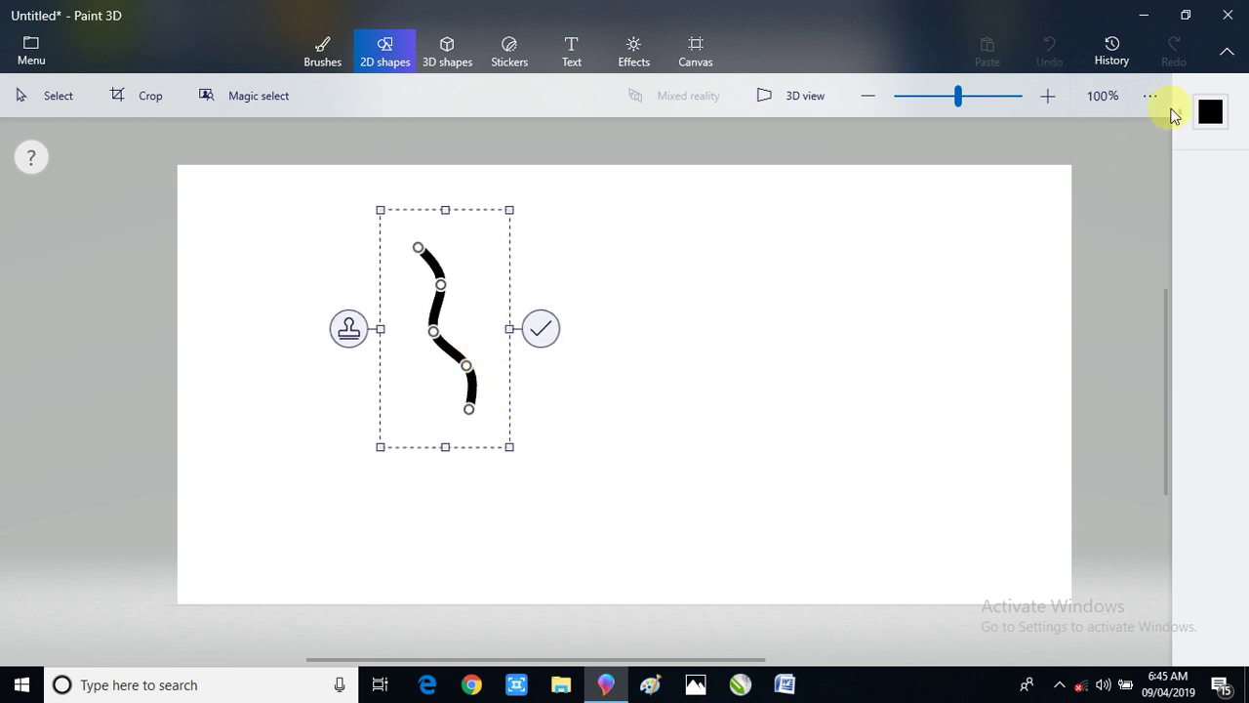
# - Set the wavy curve's line thickness to 3 px
pyautogui.click(1210, 111)
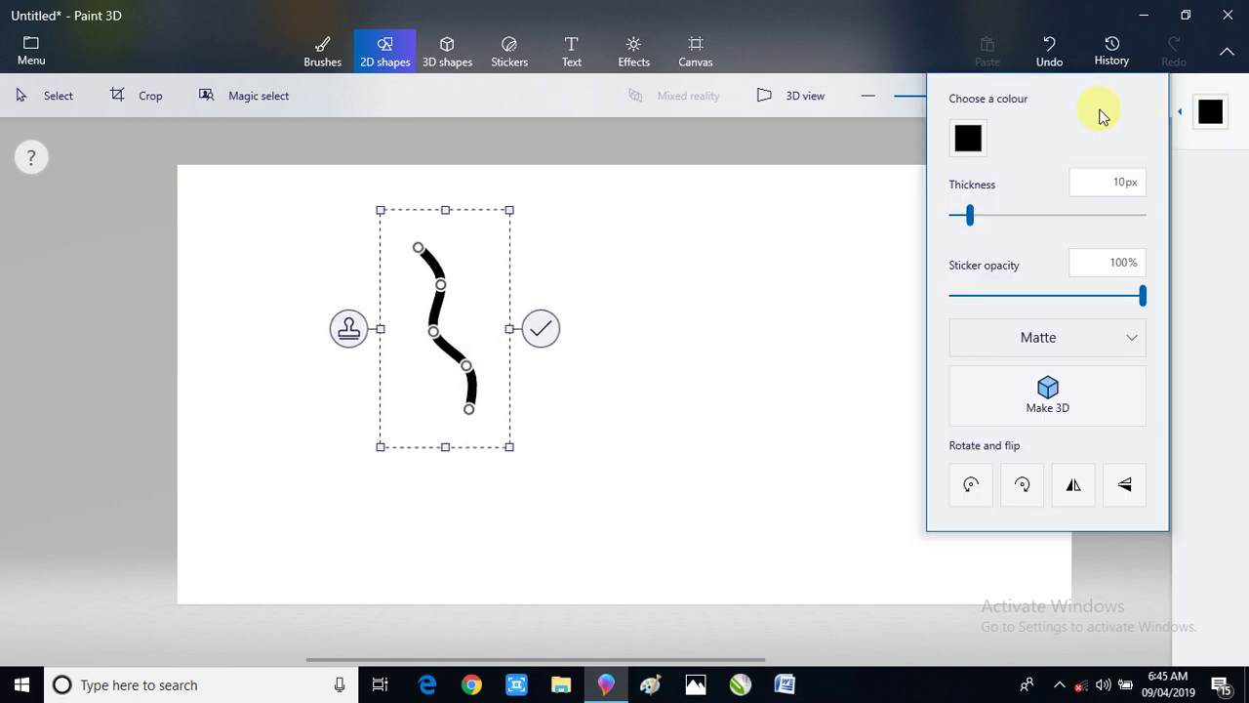
pyautogui.click(953, 217)
pyautogui.moveTo(957, 222); pyautogui.dragTo(958, 222)
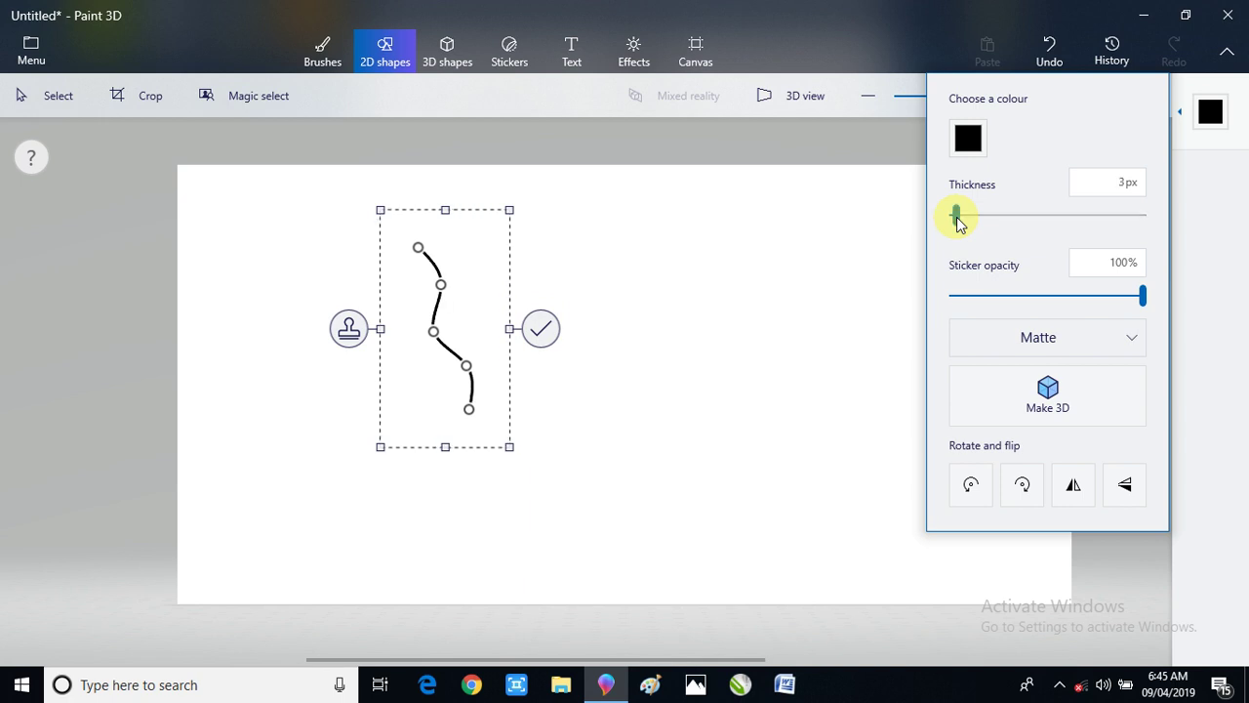
pyautogui.click(1244, 363)
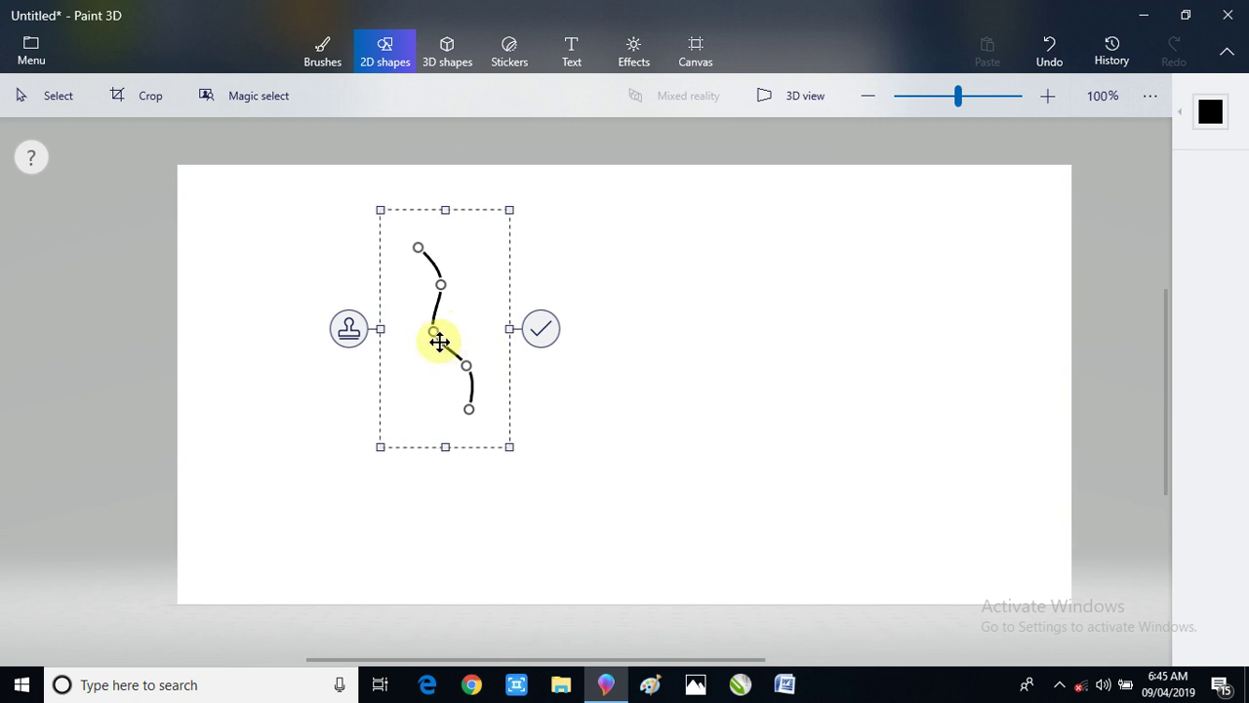
# - Reshape the wavy curve by raising its lower three points and shifting its upper end outward to the left, and commit it
pyautogui.moveTo(431, 330); pyautogui.dragTo(440, 309)
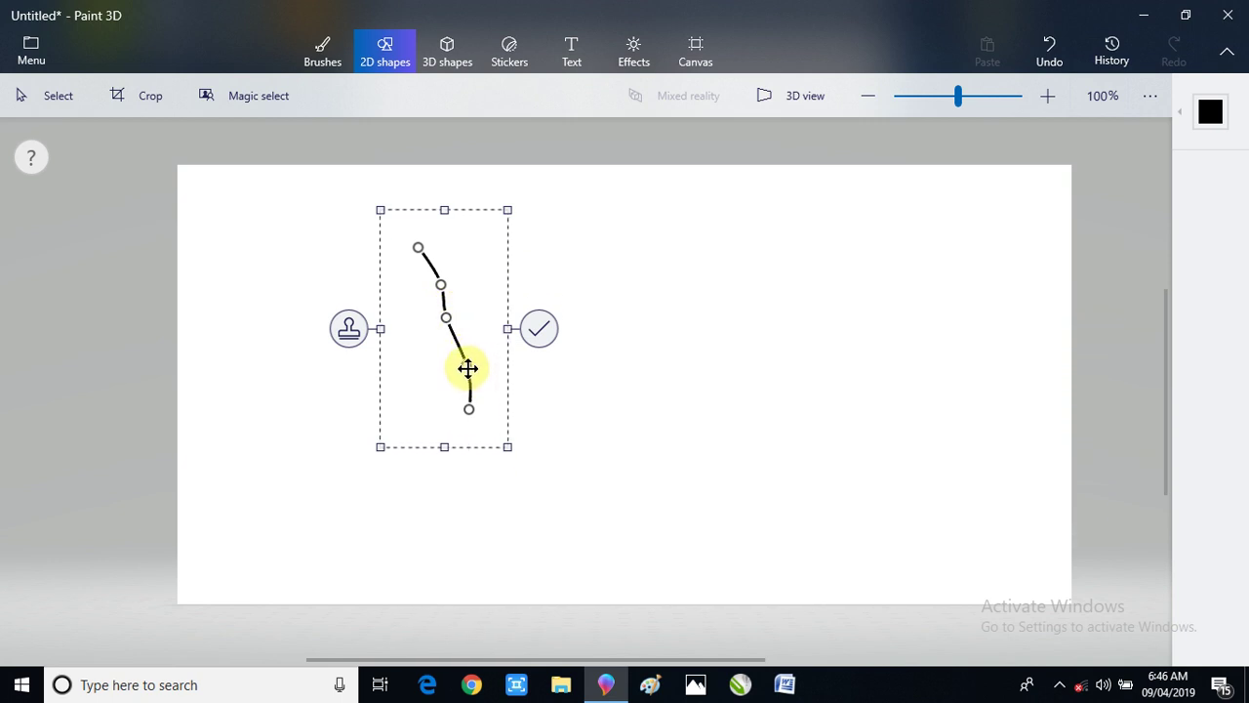
pyautogui.moveTo(468, 368); pyautogui.dragTo(456, 333)
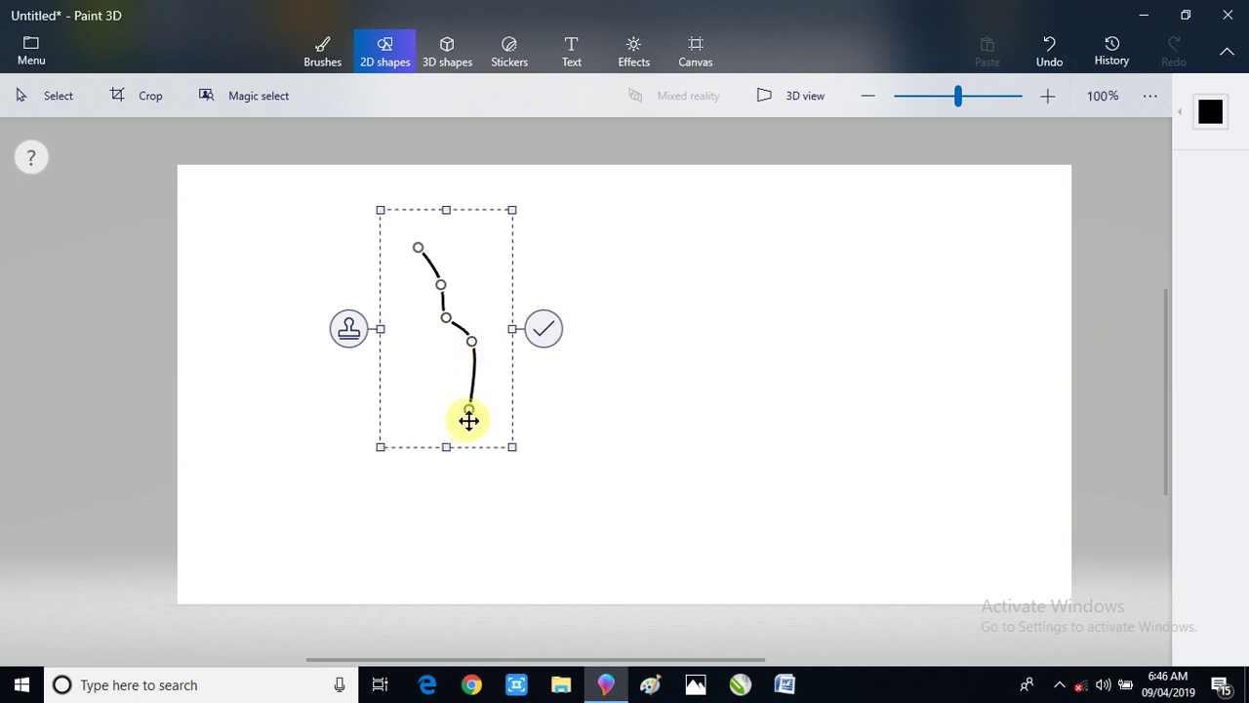
pyautogui.moveTo(467, 411); pyautogui.dragTo(457, 341)
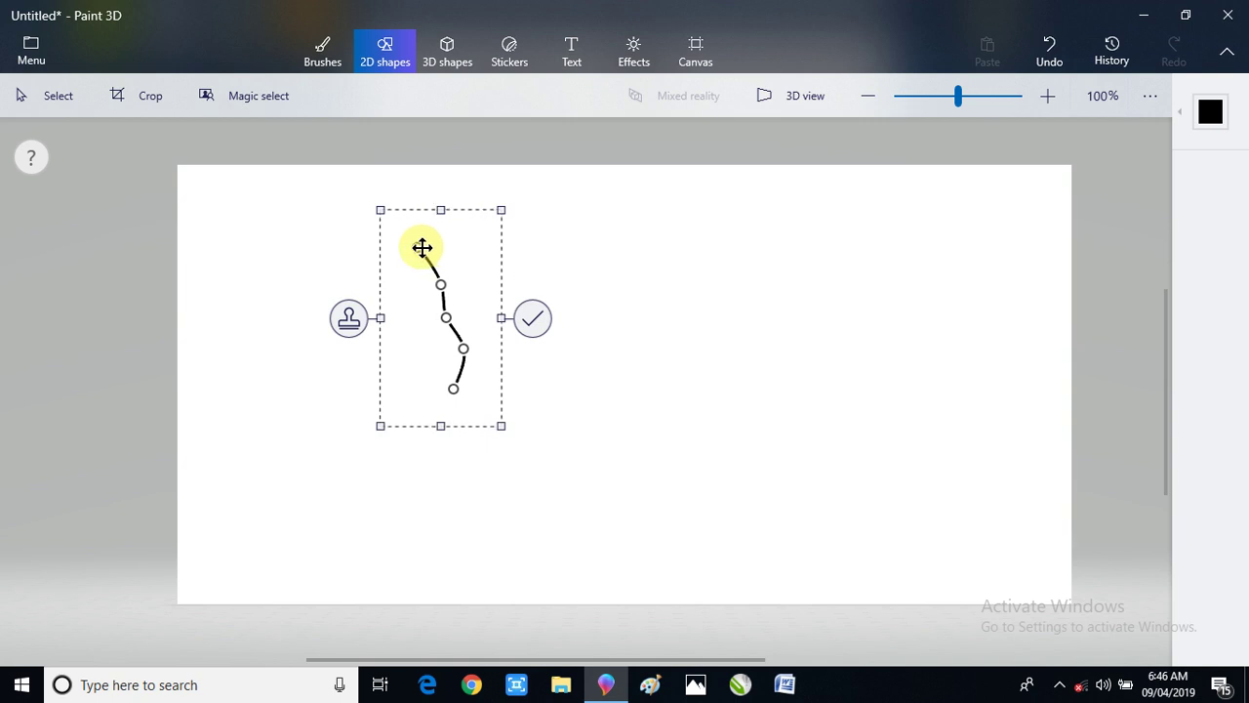
pyautogui.moveTo(418, 250); pyautogui.dragTo(395, 253)
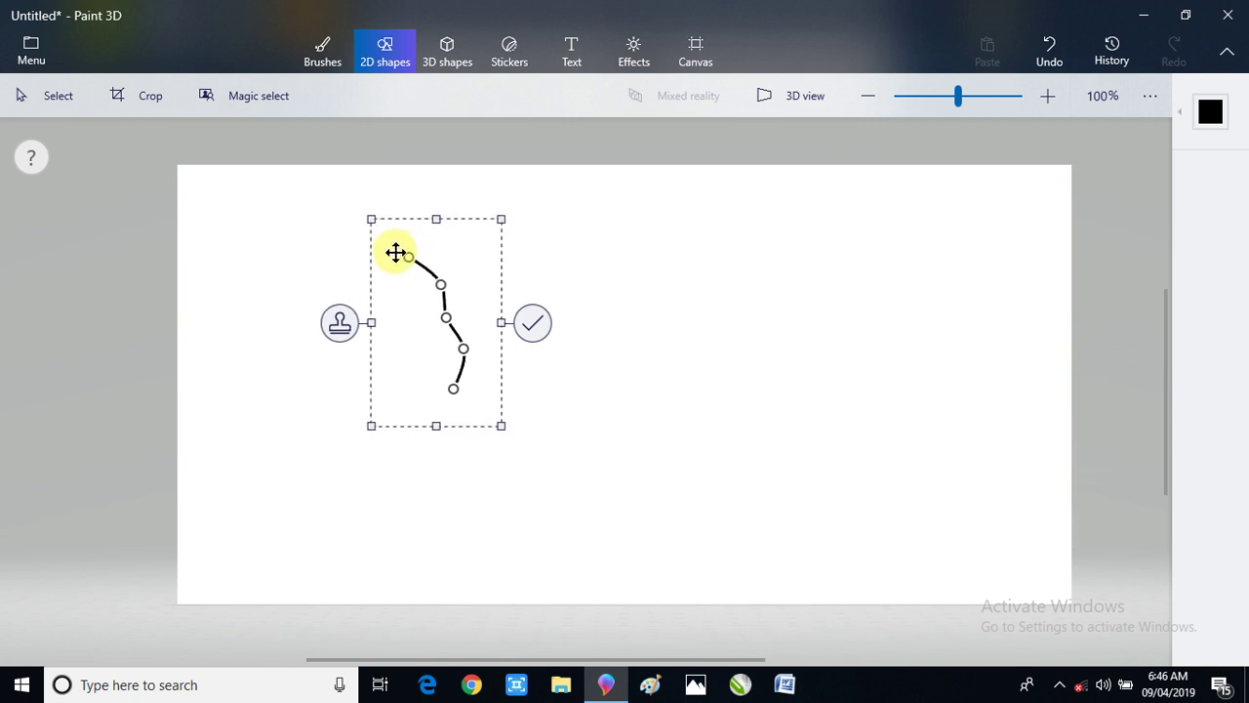
pyautogui.click(532, 322)
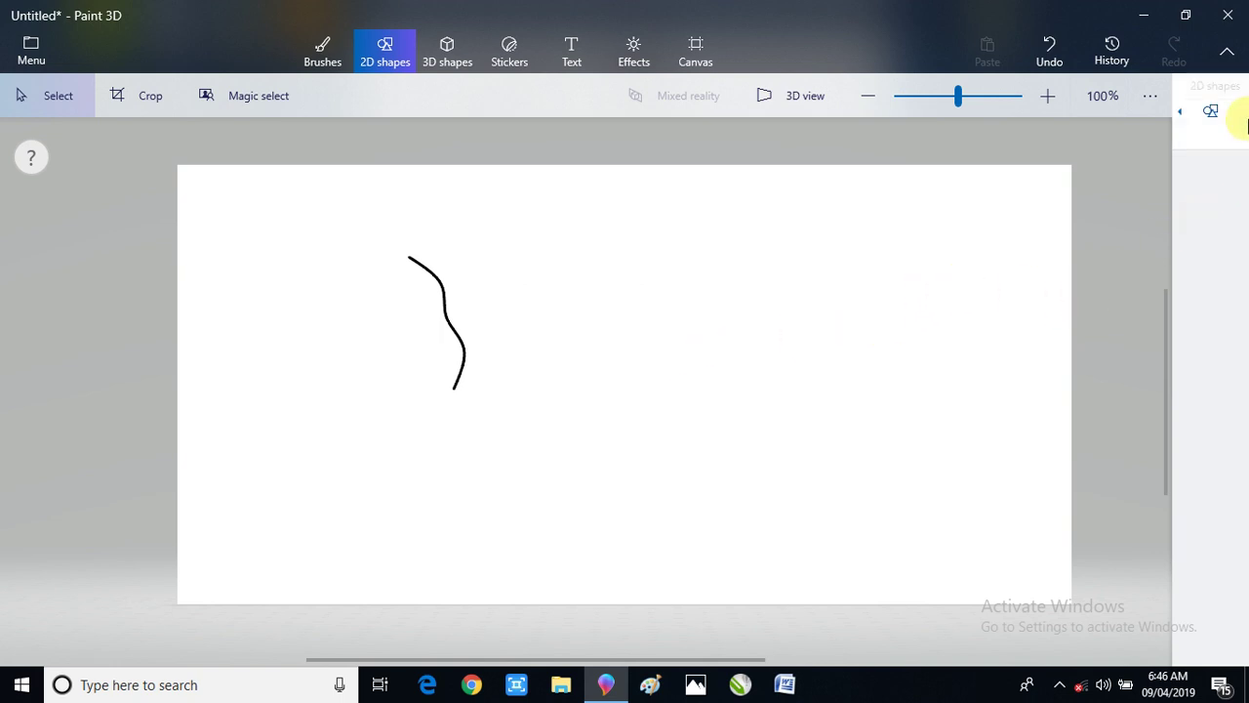
# - Draw a three-point curve from the wavy line's upper end, bending left and down to form the opposite side of the outline, and commit it
pyautogui.click(1211, 110)
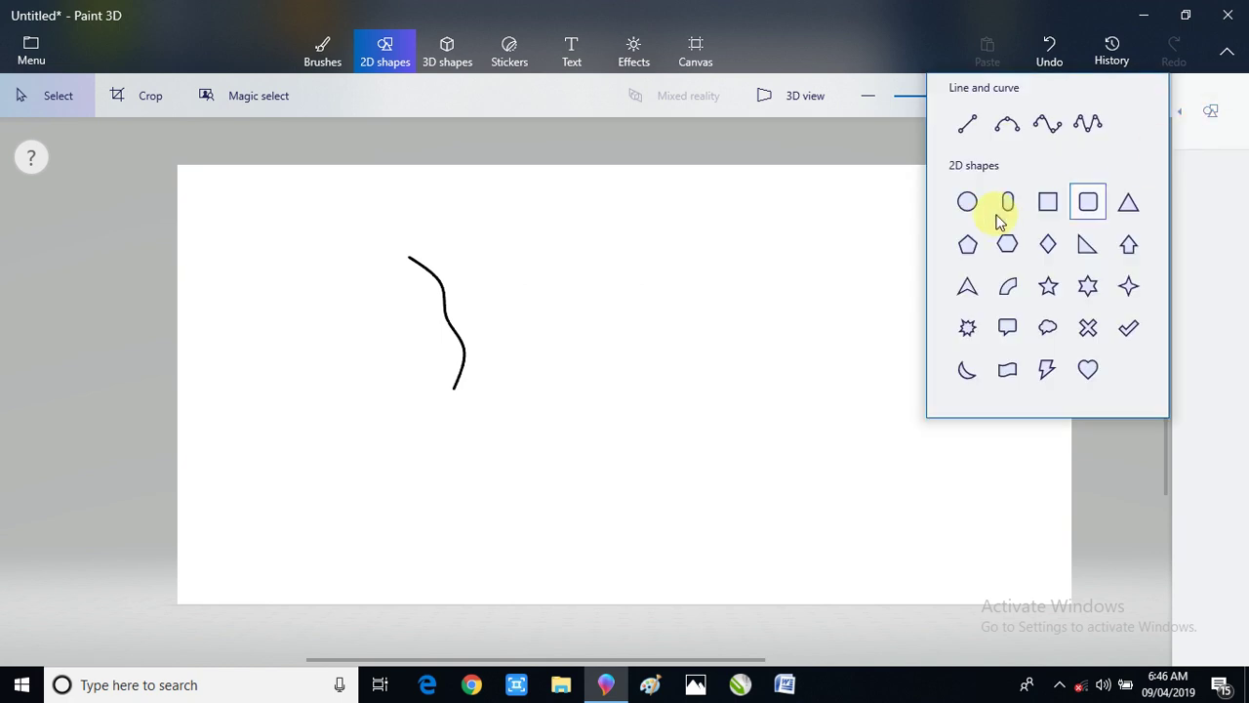
pyautogui.click(1008, 136)
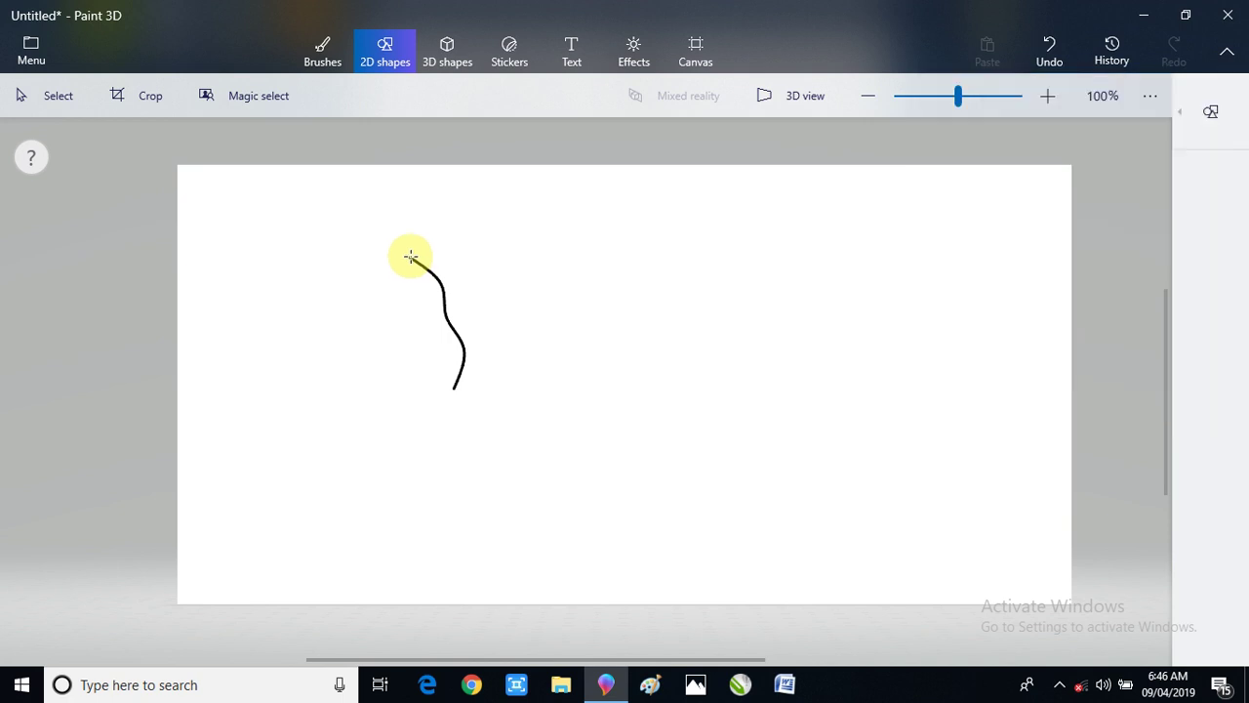
pyautogui.moveTo(413, 259); pyautogui.dragTo(454, 387)
pyautogui.moveTo(445, 339); pyautogui.dragTo(347, 311)
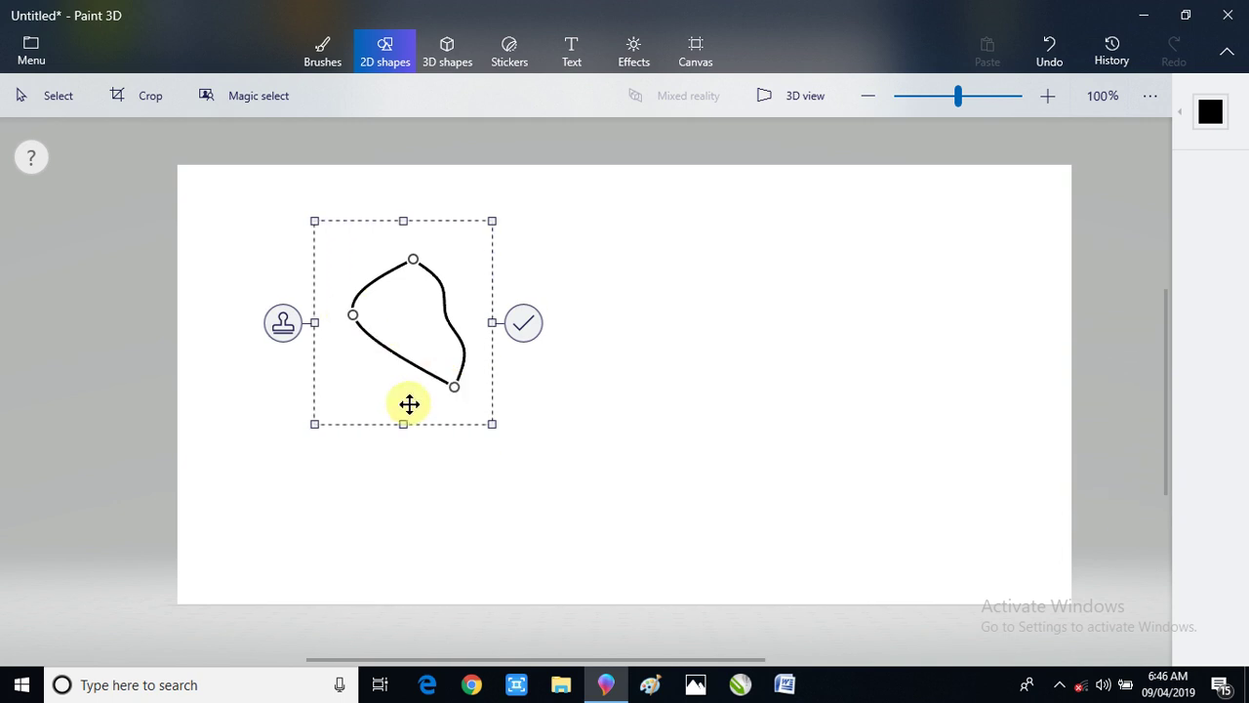
pyautogui.moveTo(409, 404); pyautogui.dragTo(317, 382)
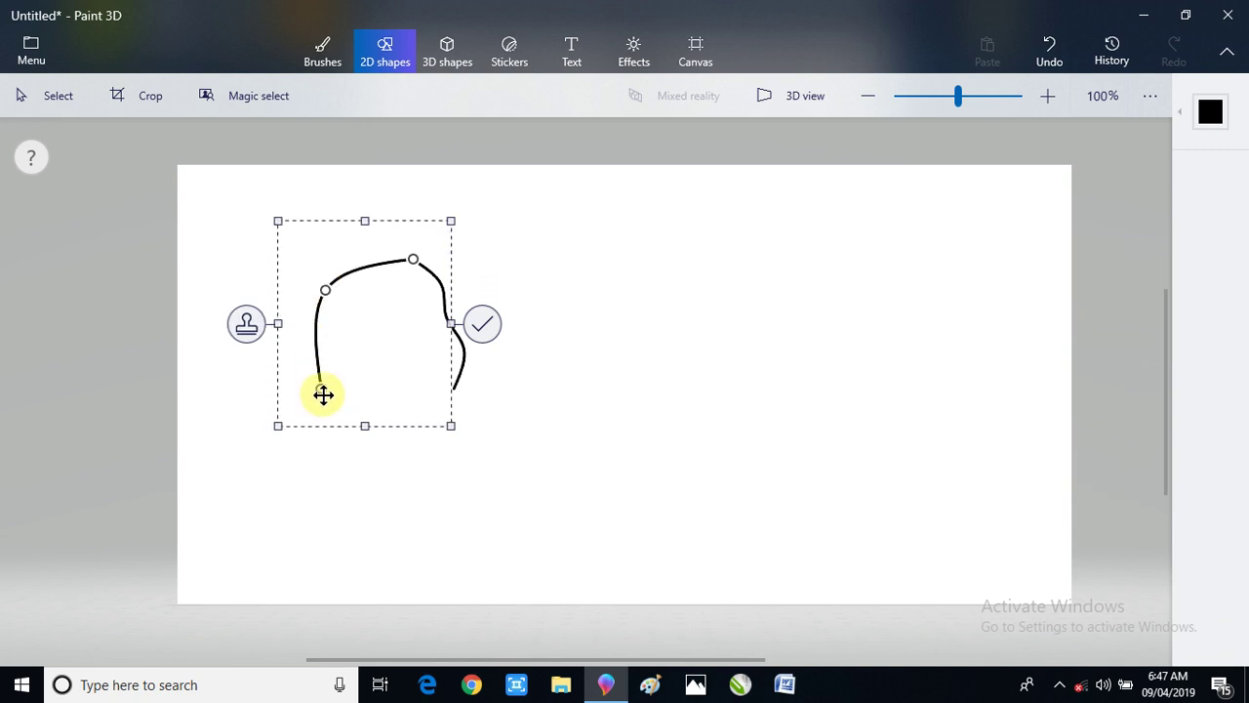
pyautogui.moveTo(323, 394); pyautogui.dragTo(330, 369)
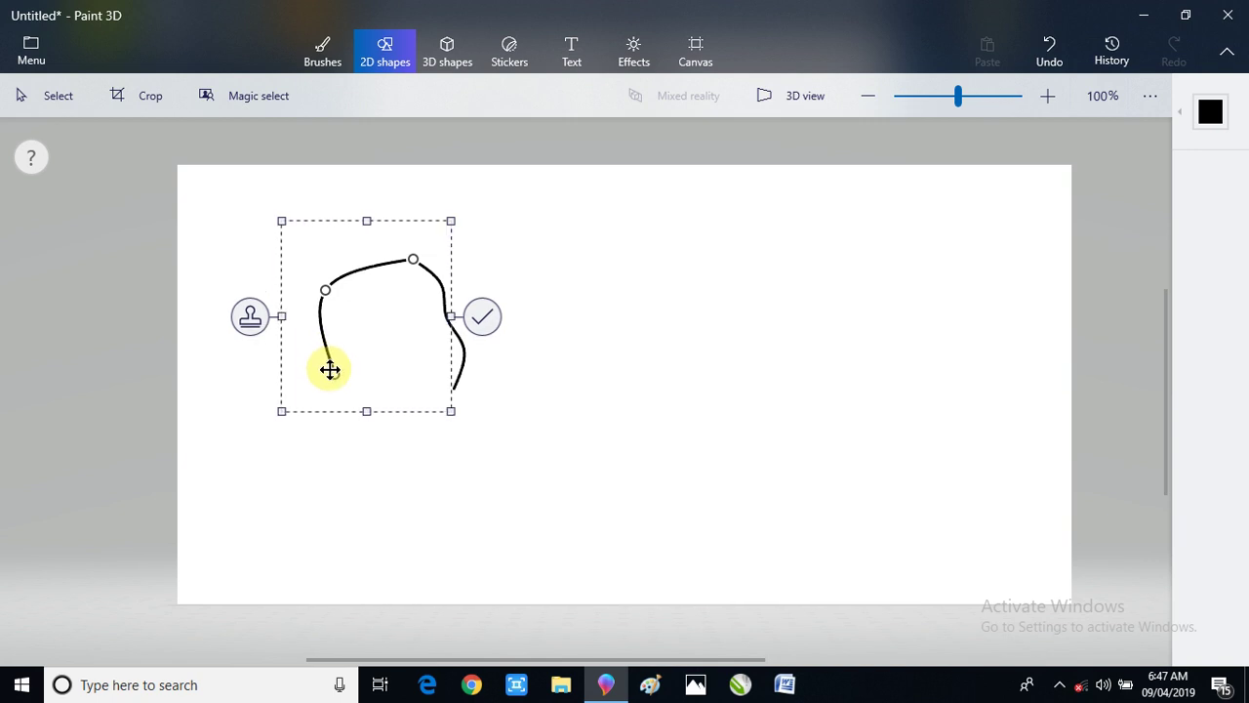
pyautogui.click(483, 319)
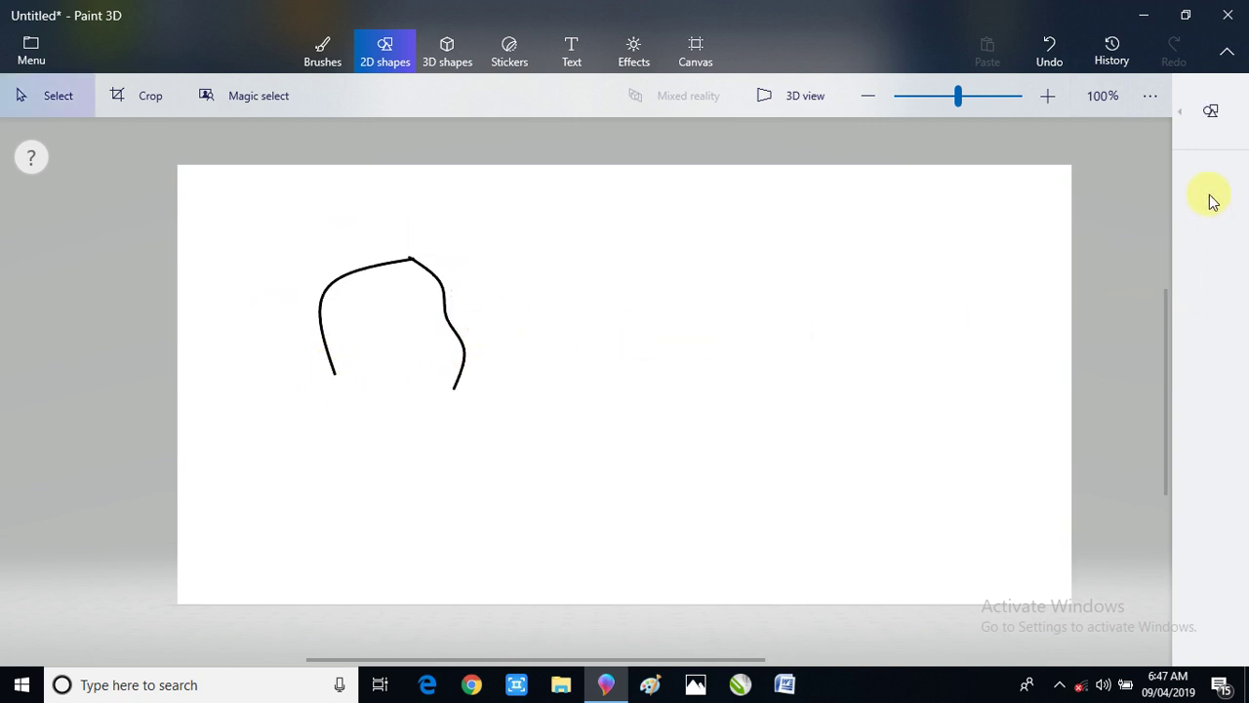
# - Close the head outline with a three-point curve joining its two lower ends, bowed downward, and commit it
pyautogui.click(1211, 141)
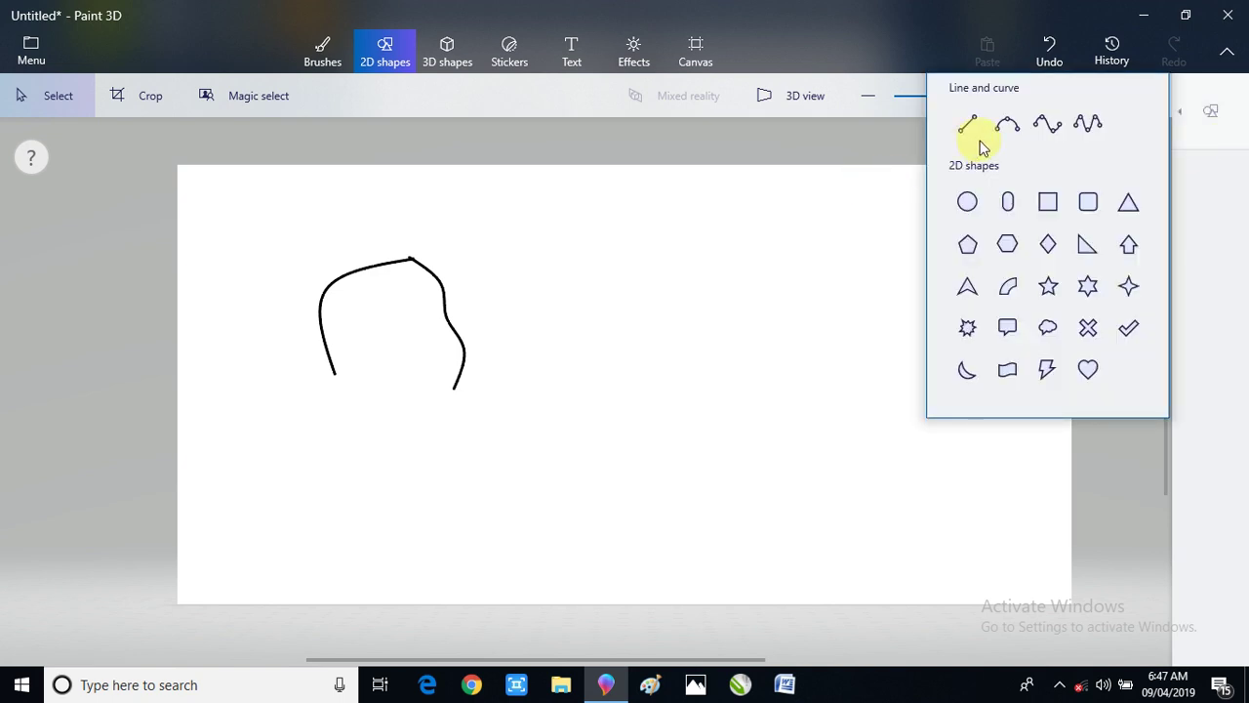
pyautogui.click(1008, 127)
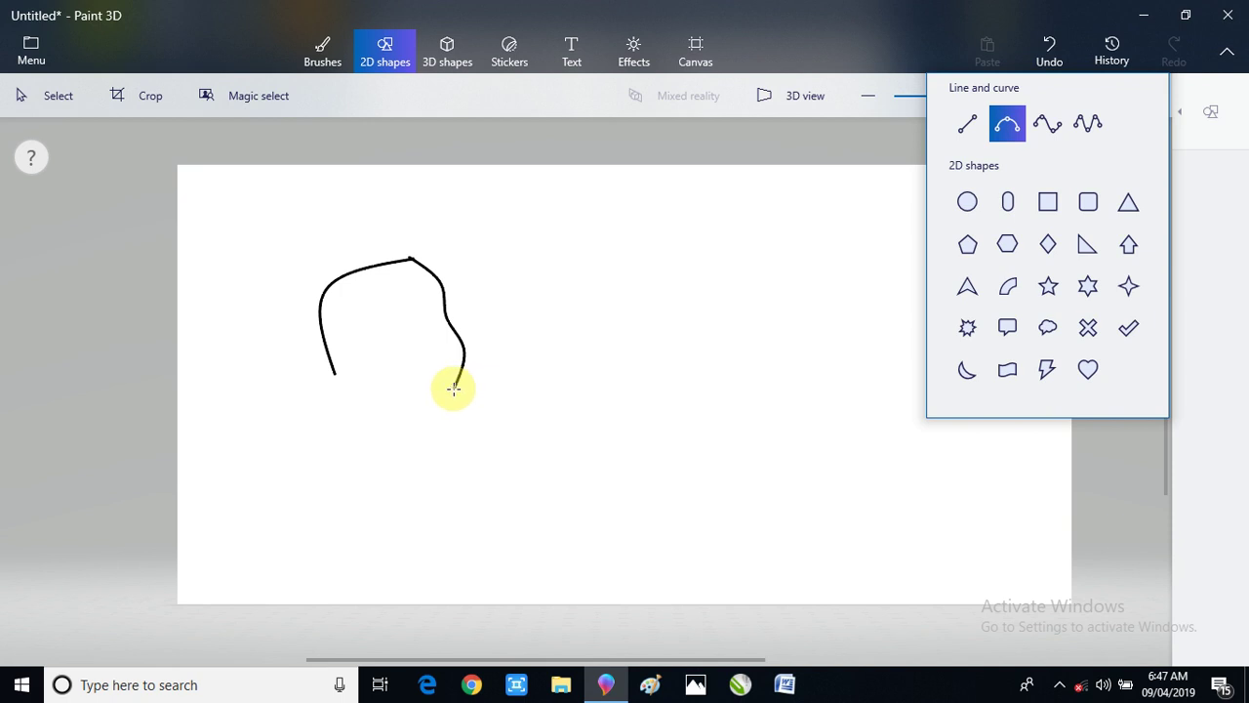
pyautogui.moveTo(453, 388); pyautogui.dragTo(337, 376)
pyautogui.moveTo(336, 374); pyautogui.dragTo(338, 368)
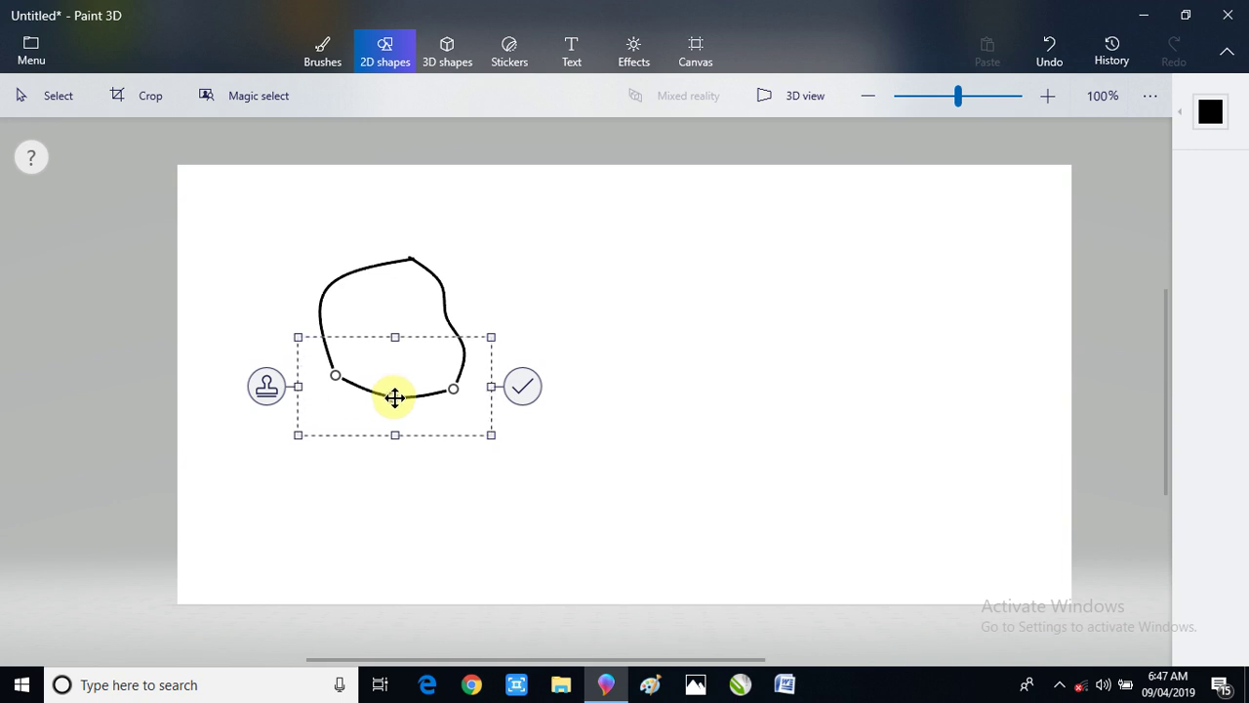
pyautogui.moveTo(395, 397)
pyautogui.mouseDown()
pyautogui.moveTo(388, 386)
pyautogui.moveTo(395, 407)
pyautogui.mouseUp()
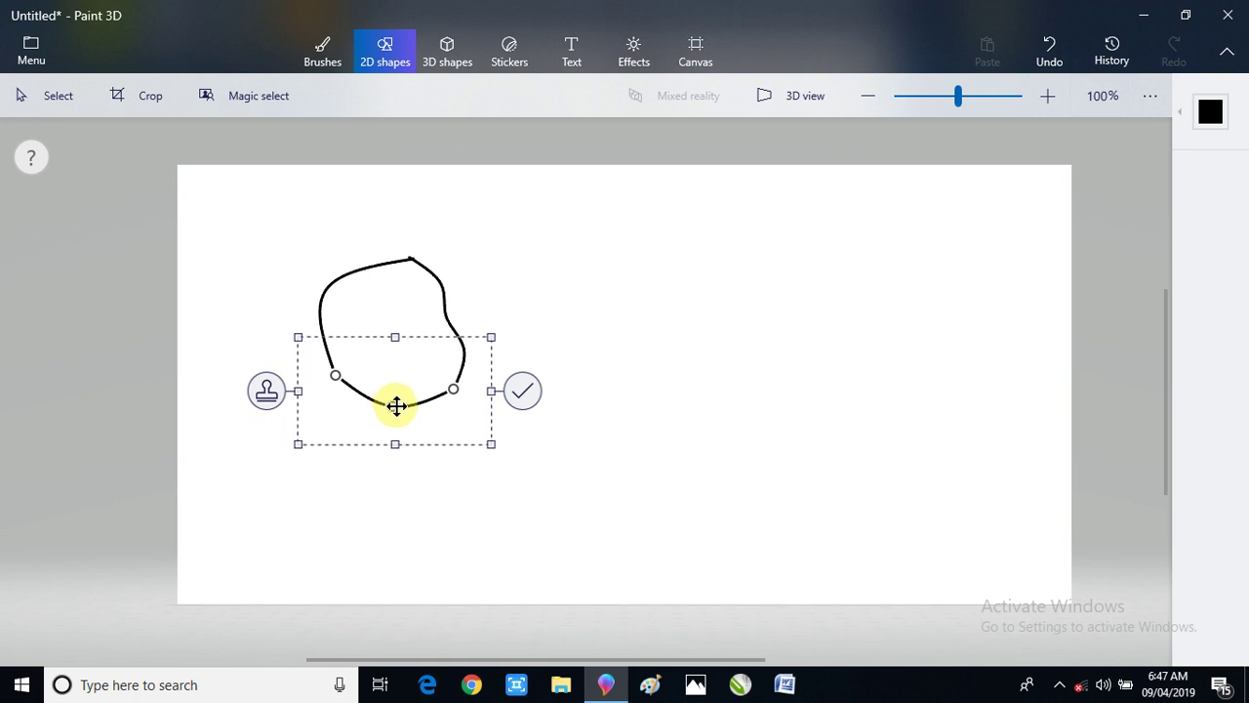
pyautogui.click(524, 390)
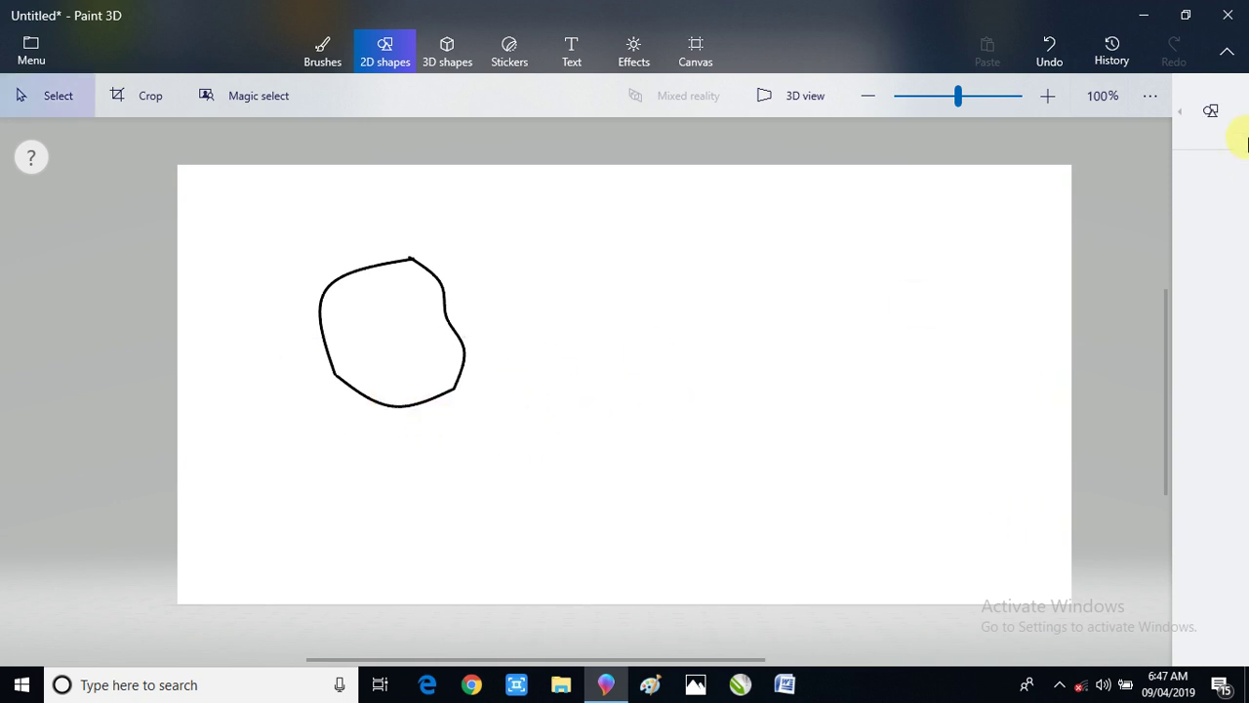
# - Draw a short three-point curve from the chin's lowest point, bending down and left as the neck's left side, and commit it
pyautogui.click(1194, 155)
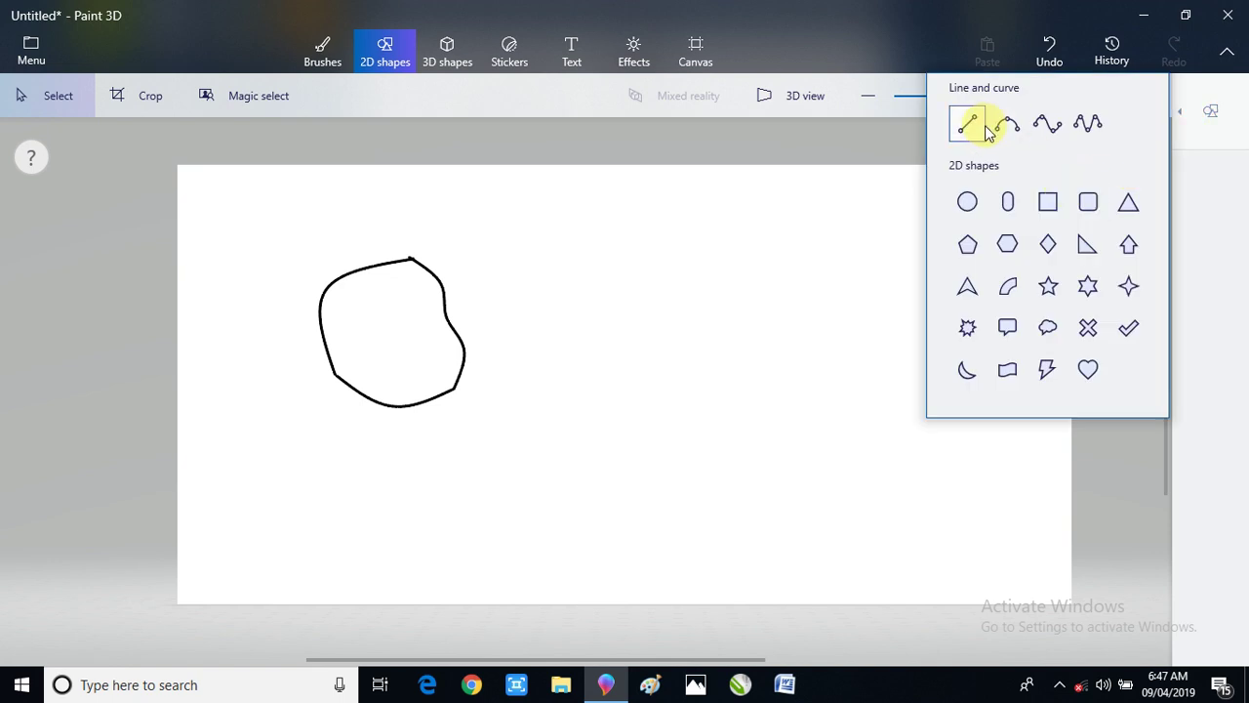
pyautogui.click(967, 123)
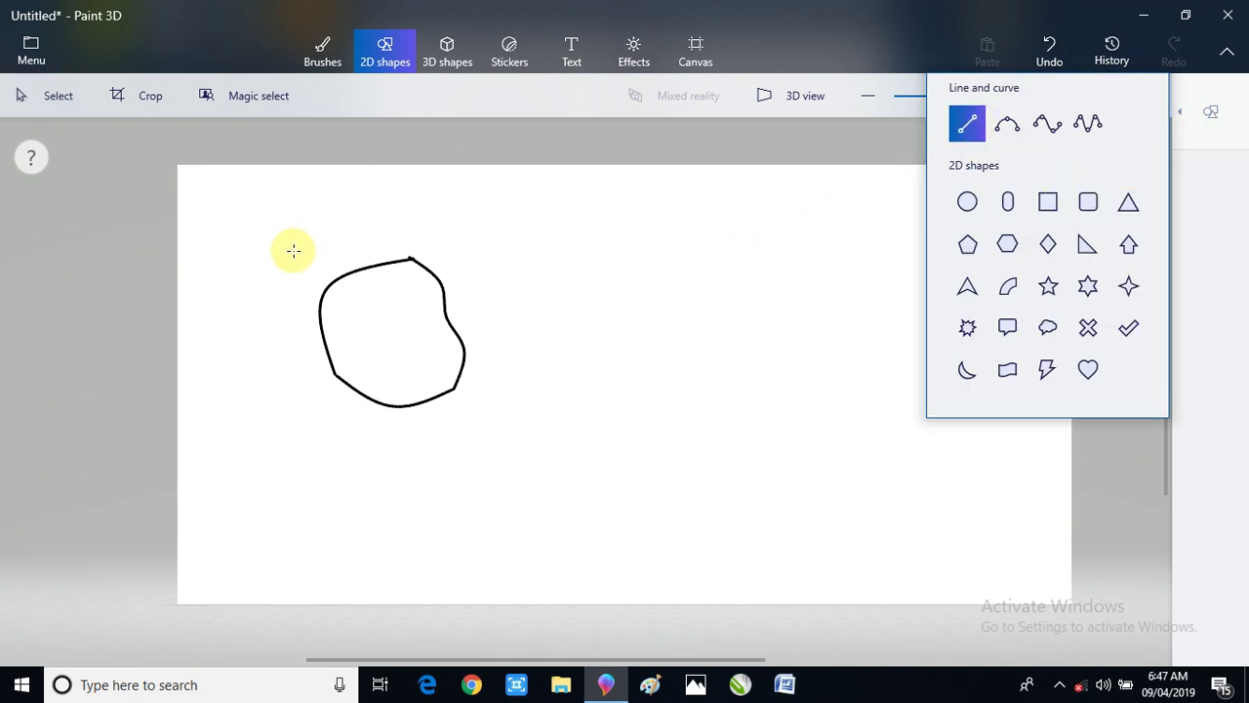
pyautogui.click(1008, 123)
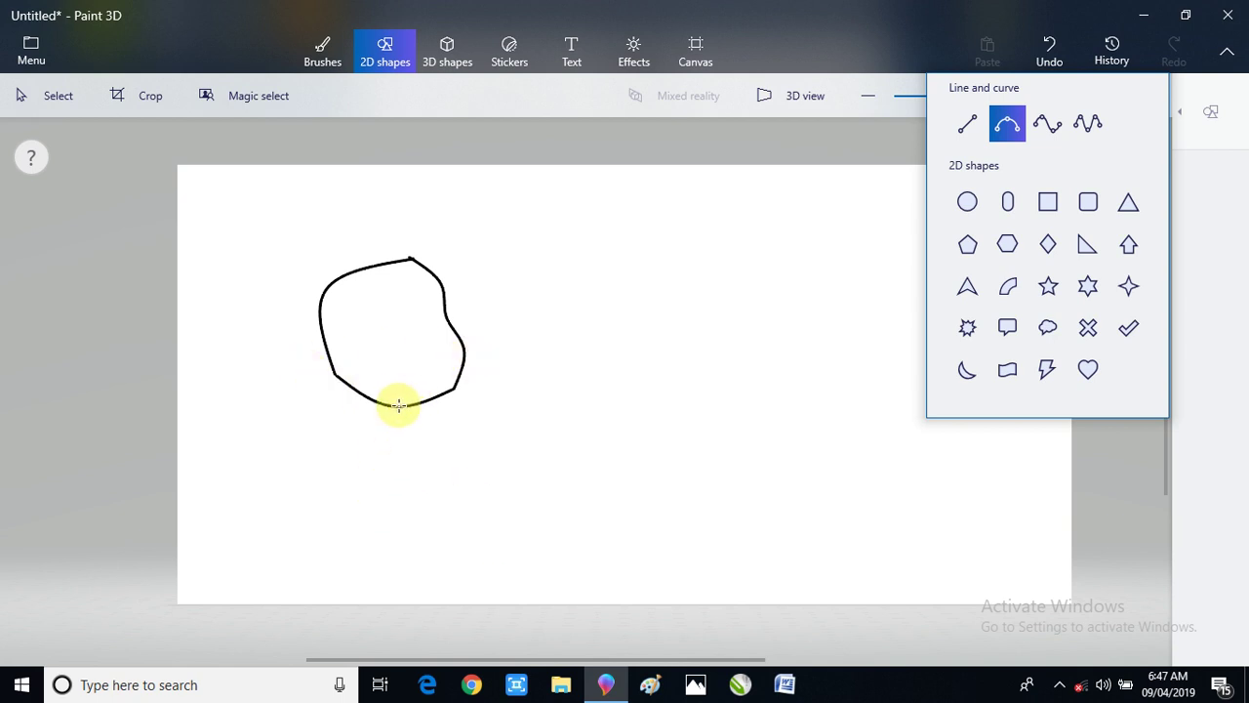
pyautogui.moveTo(393, 406); pyautogui.dragTo(370, 448)
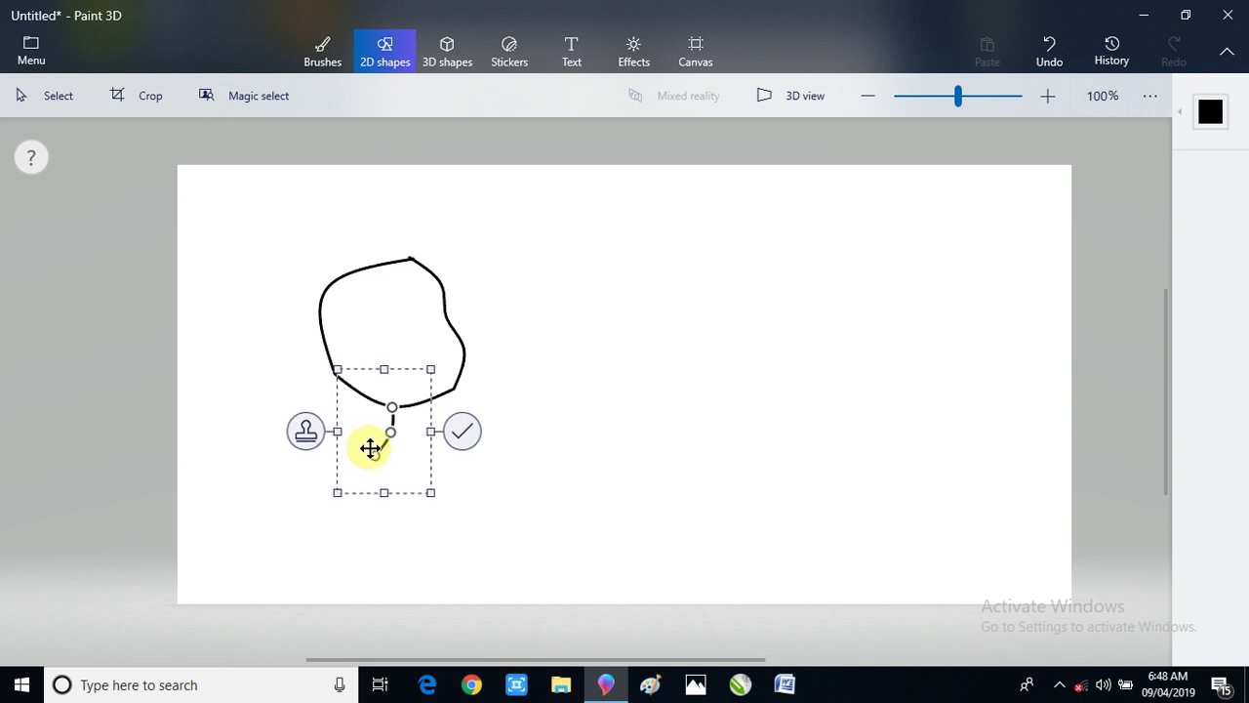
pyautogui.click(459, 430)
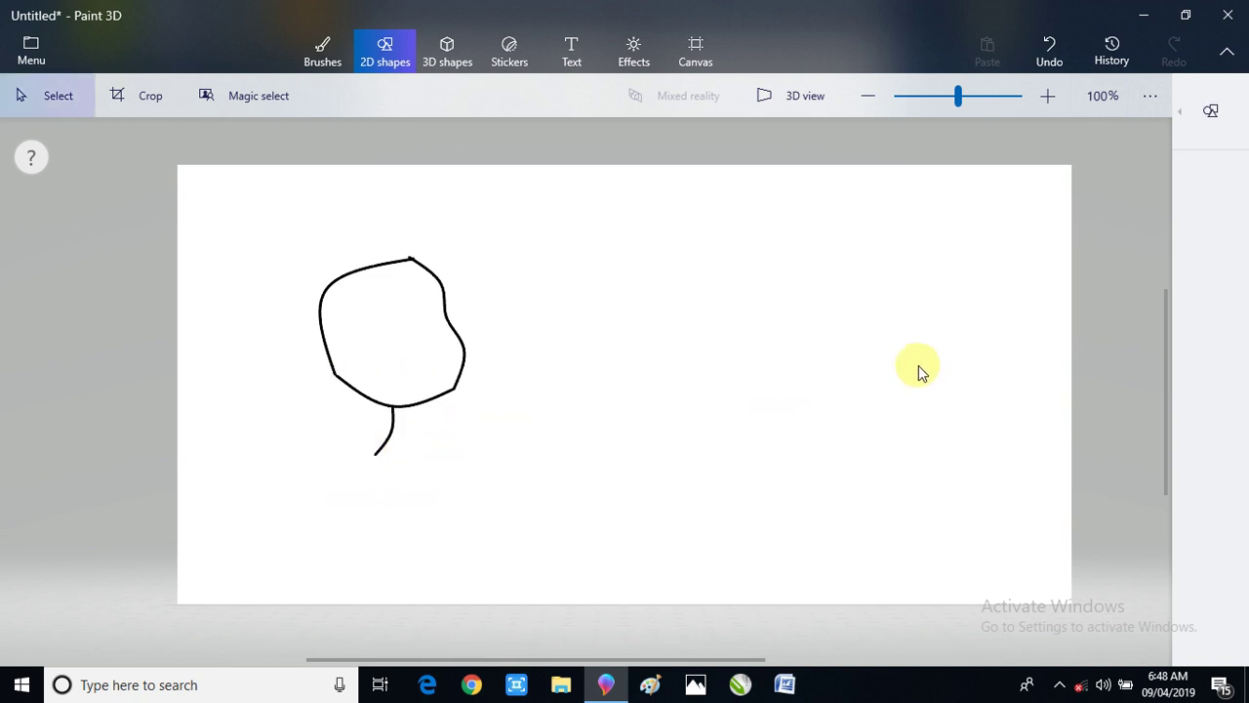
pyautogui.click(1210, 111)
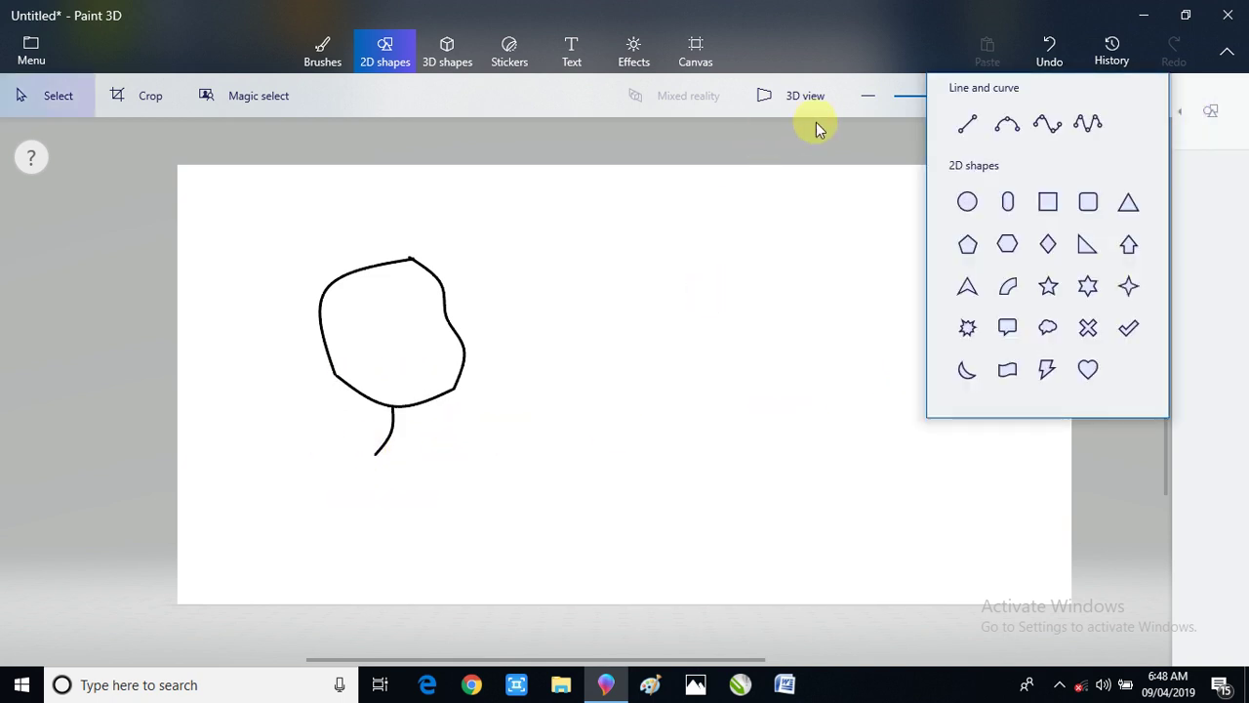
pyautogui.click(1007, 123)
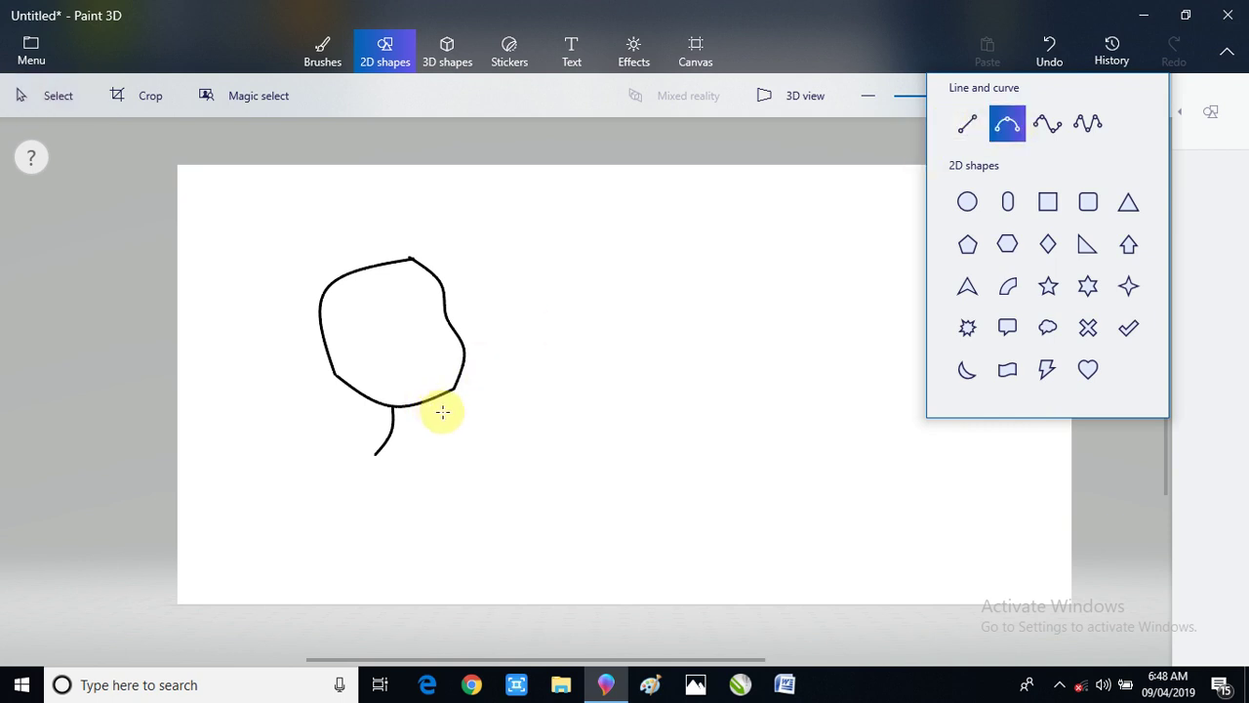
pyautogui.moveTo(453, 418); pyautogui.dragTo(420, 411)
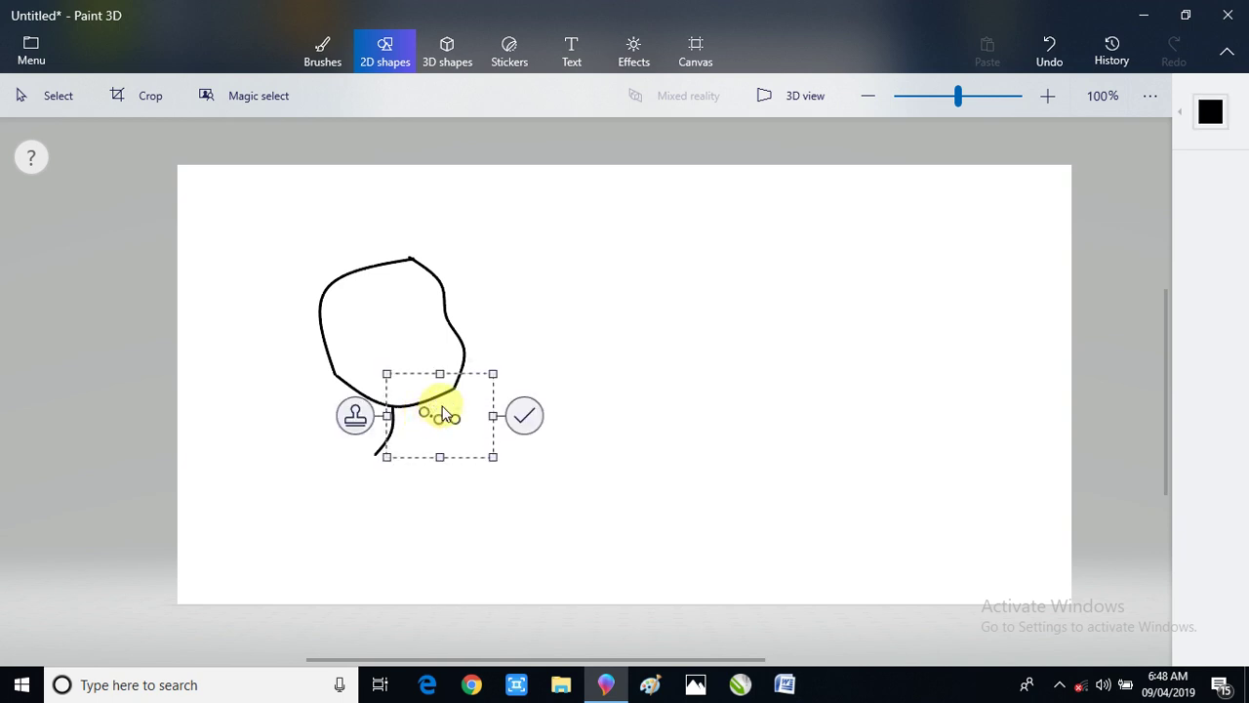
pyautogui.press('Escape')
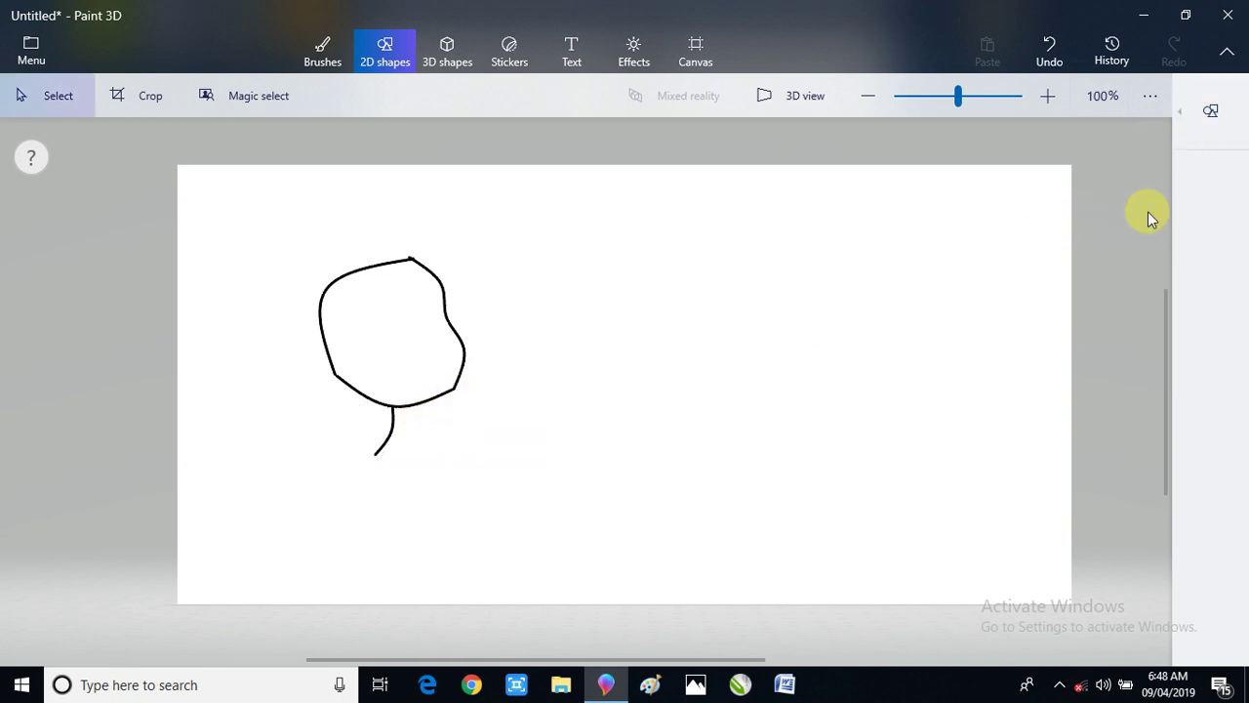
# - Draw a three-point curve for the neck's right side, its upper end on the jaw and its lower end flaring right, and commit it
pyautogui.click(1210, 110)
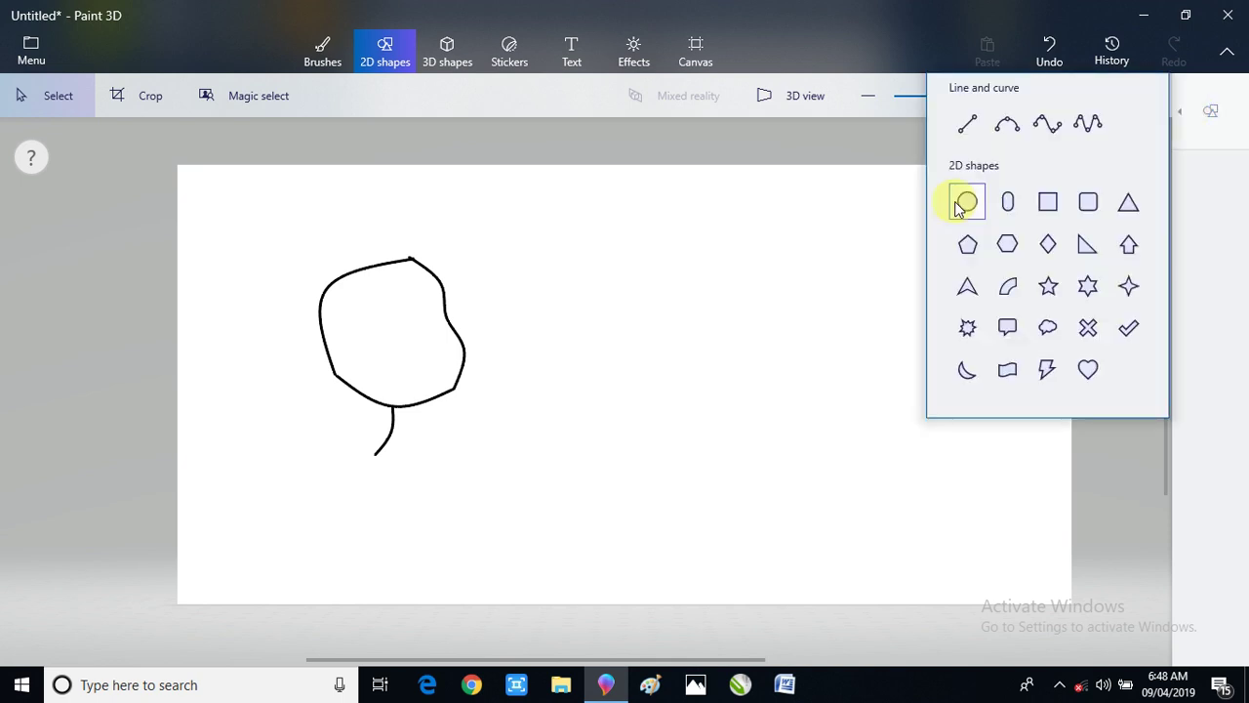
pyautogui.click(1007, 124)
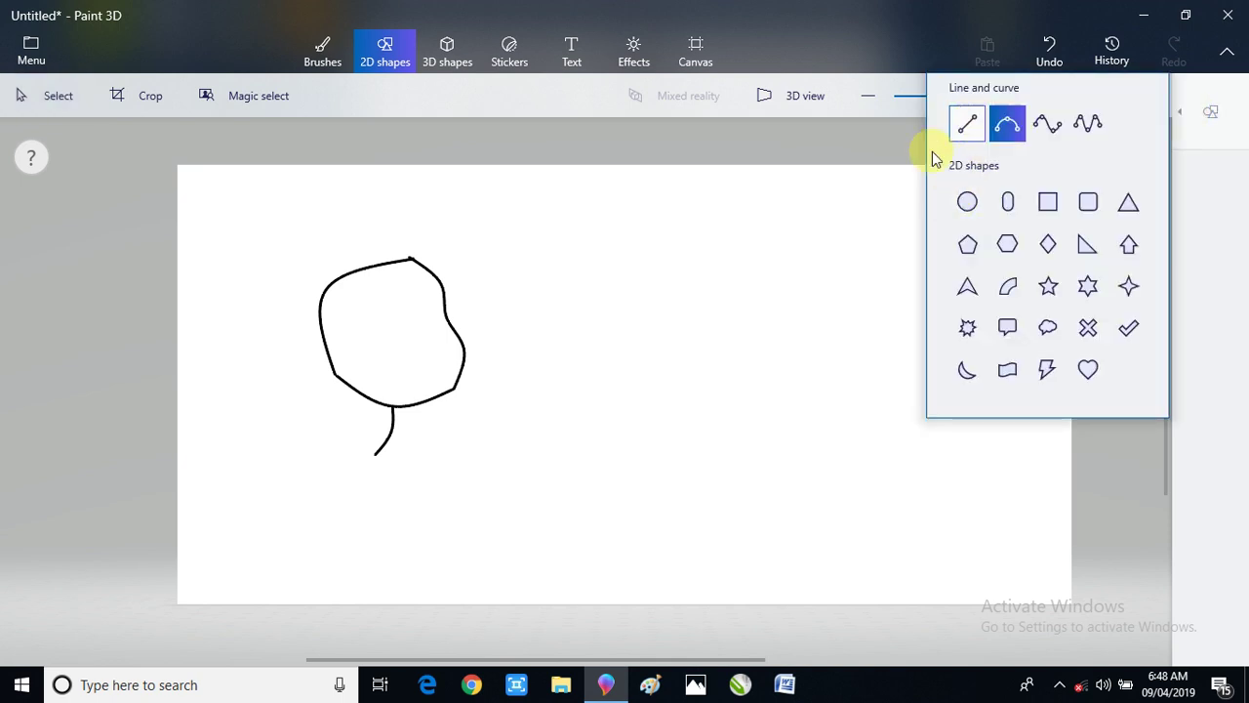
pyautogui.click(451, 453)
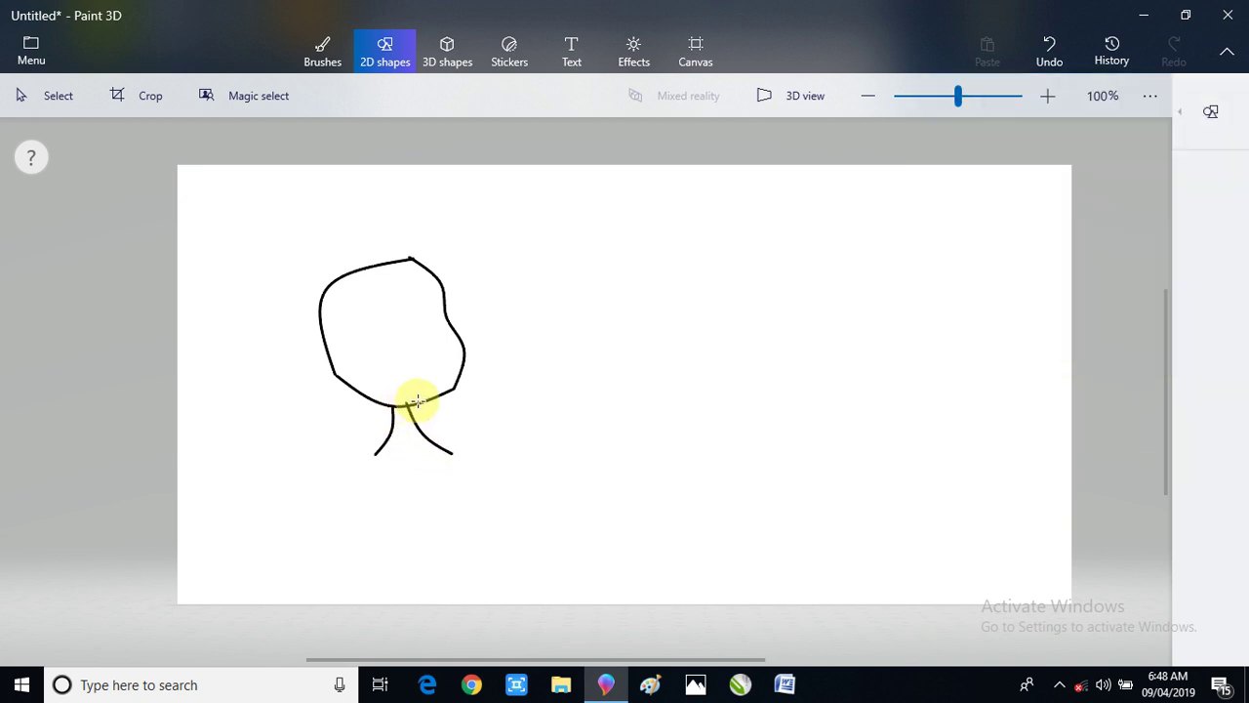
pyautogui.moveTo(431, 398); pyautogui.dragTo(430, 399)
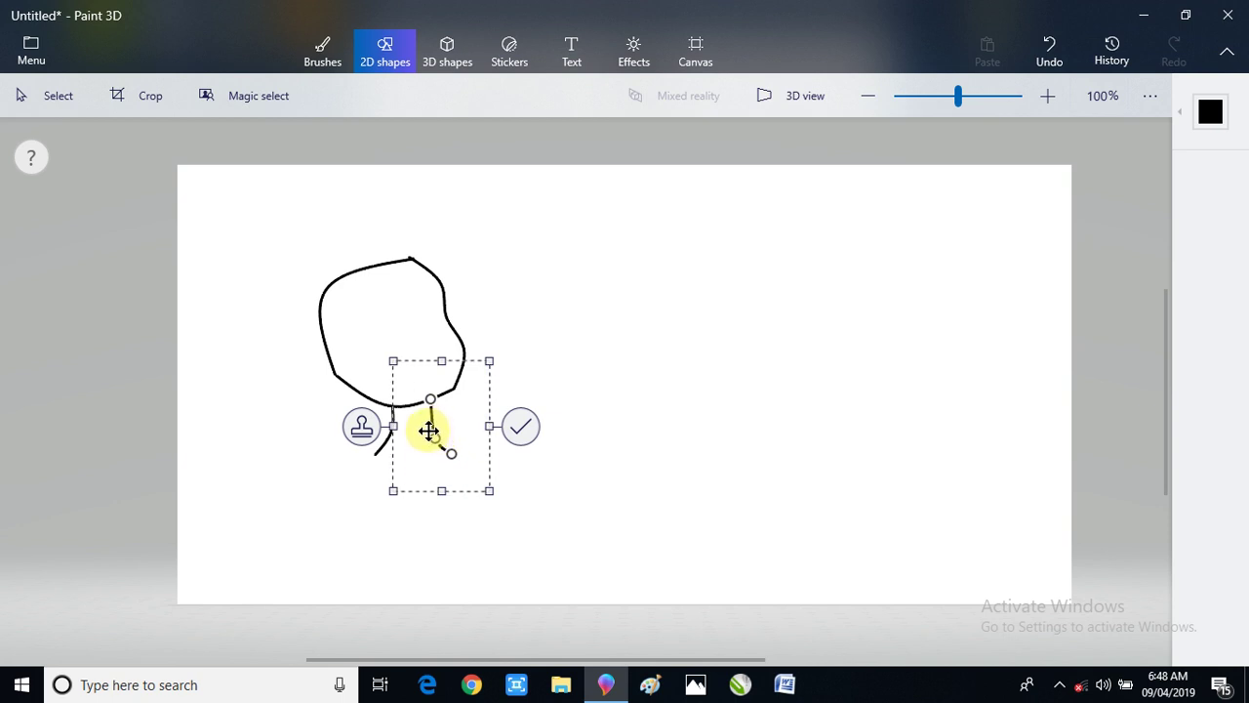
pyautogui.moveTo(432, 438); pyautogui.dragTo(435, 438)
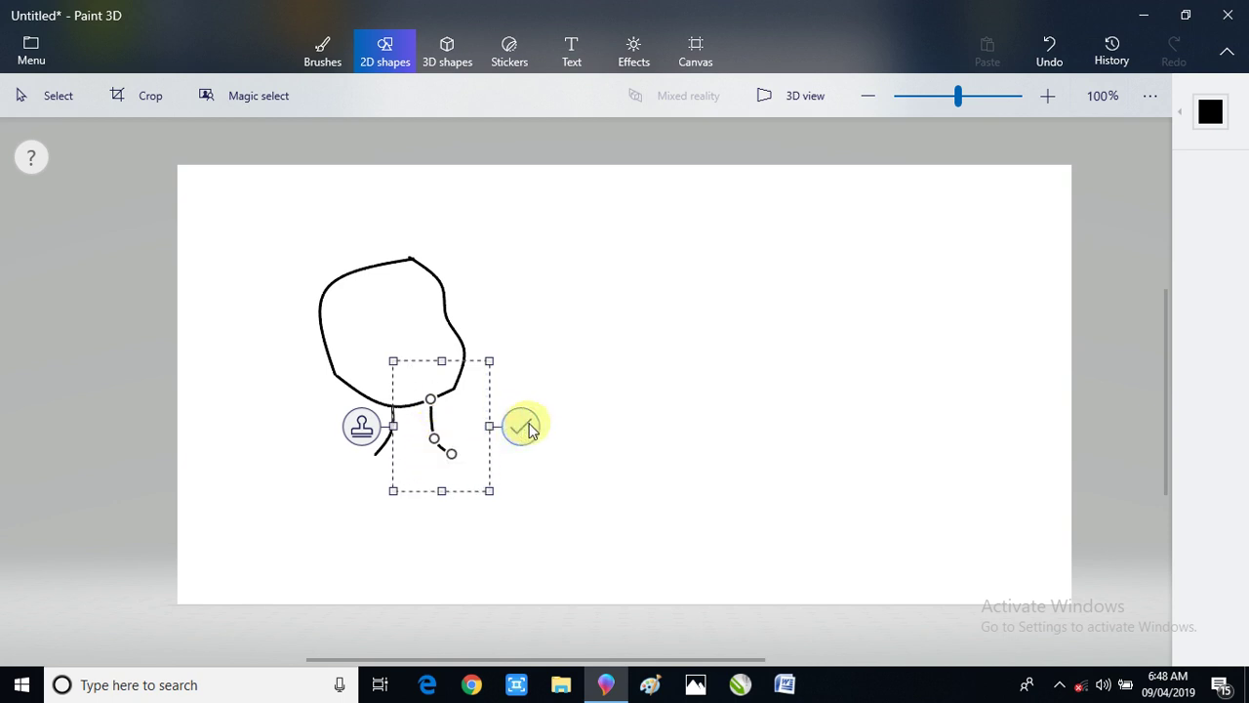
pyautogui.click(521, 427)
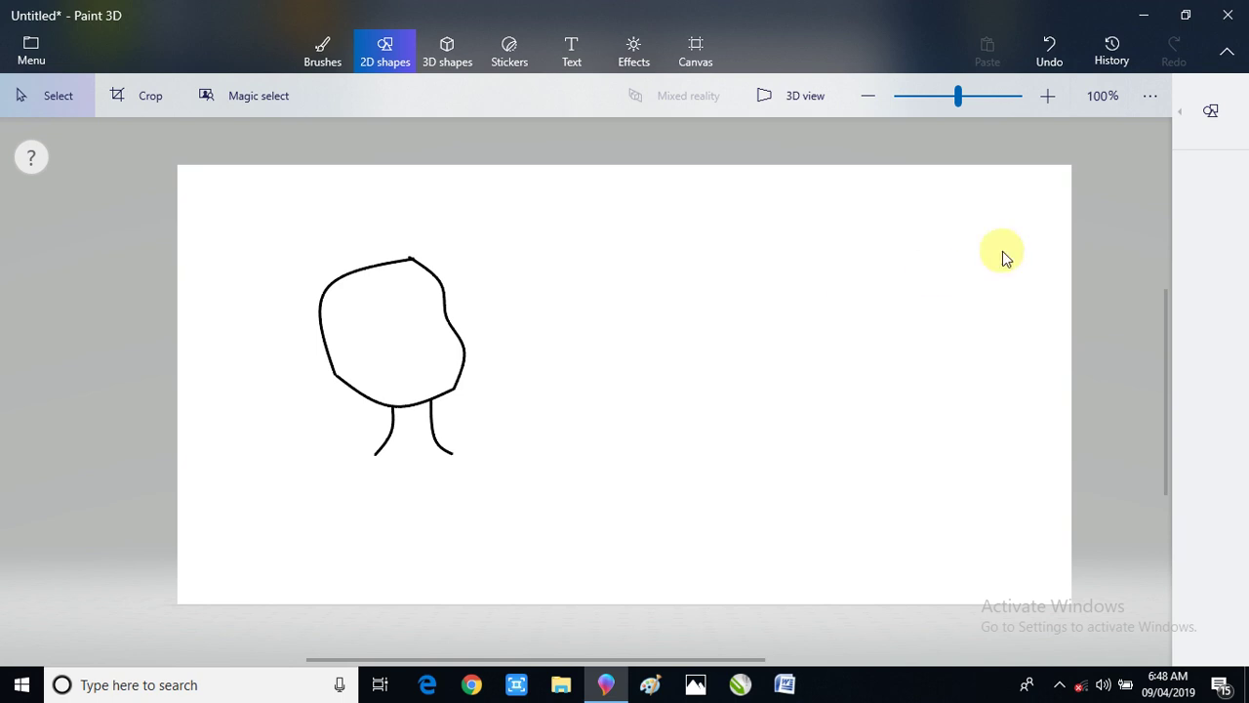
pyautogui.click(1213, 111)
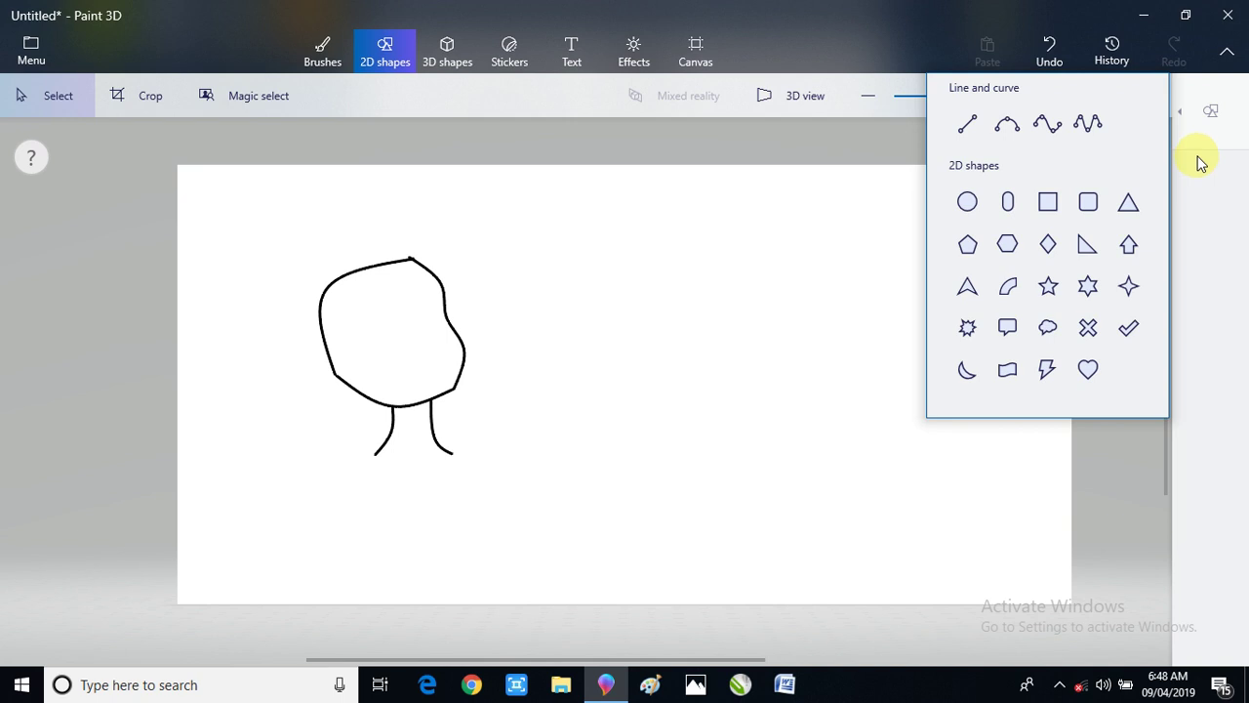
pyautogui.click(1008, 123)
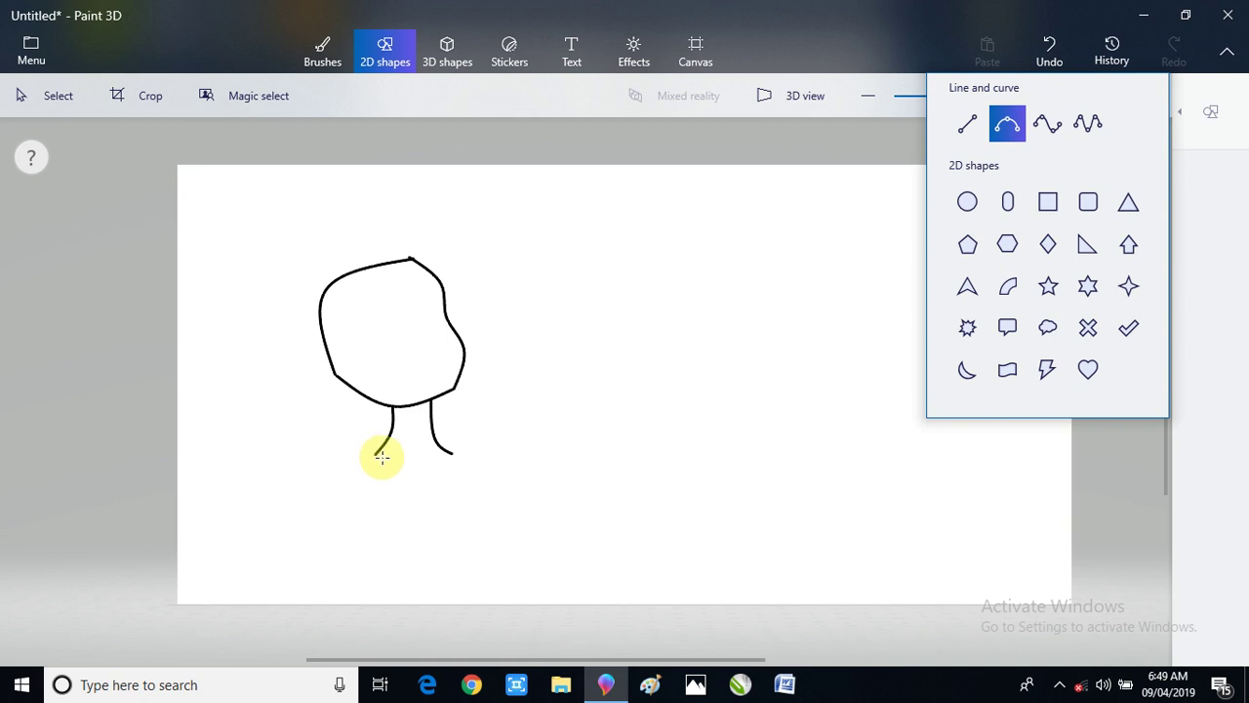
pyautogui.moveTo(374, 456); pyautogui.dragTo(317, 445)
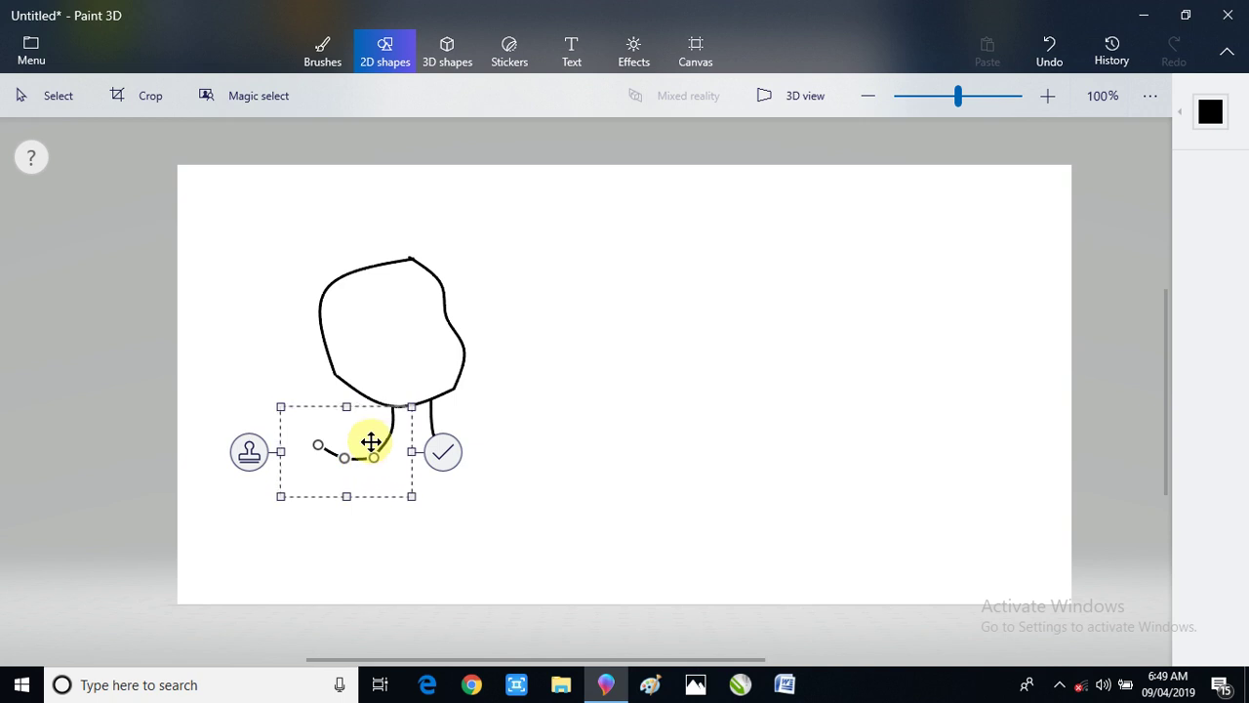
pyautogui.press('Delete')
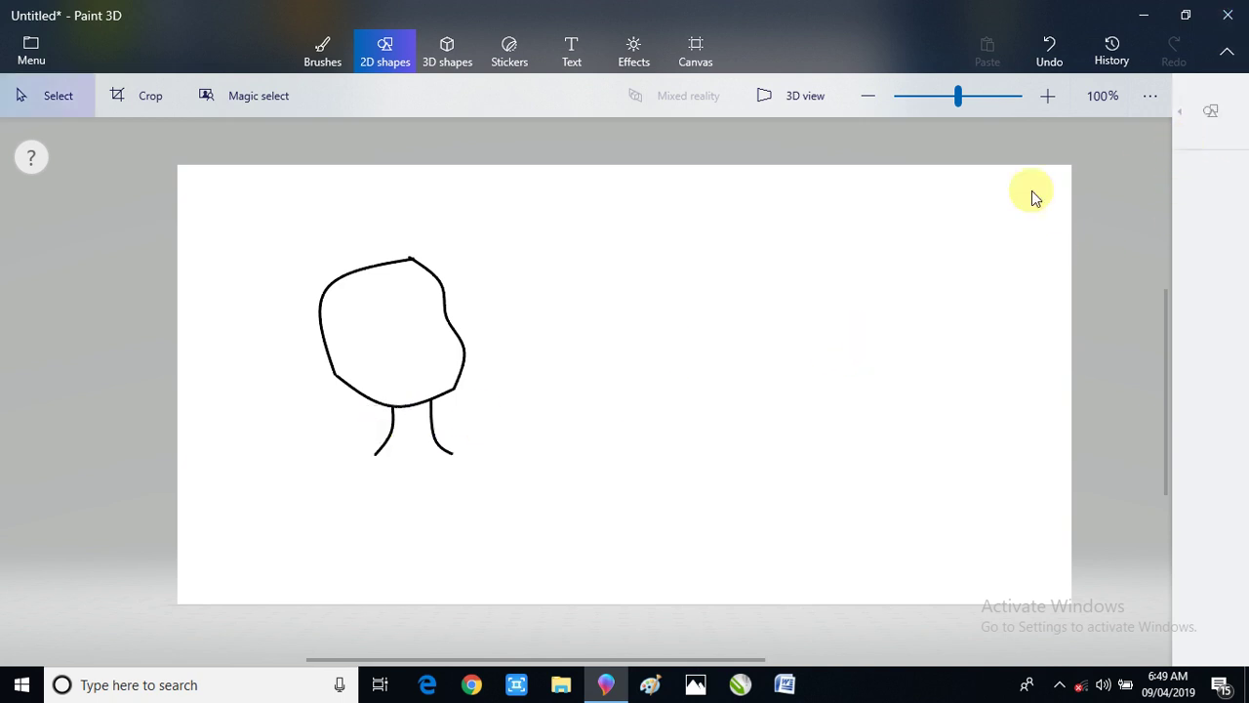
# - Draw a three-point left shoulder curve from the neck's lower left end, rounding over and sloping down to the left, and commit it
pyautogui.click(1212, 111)
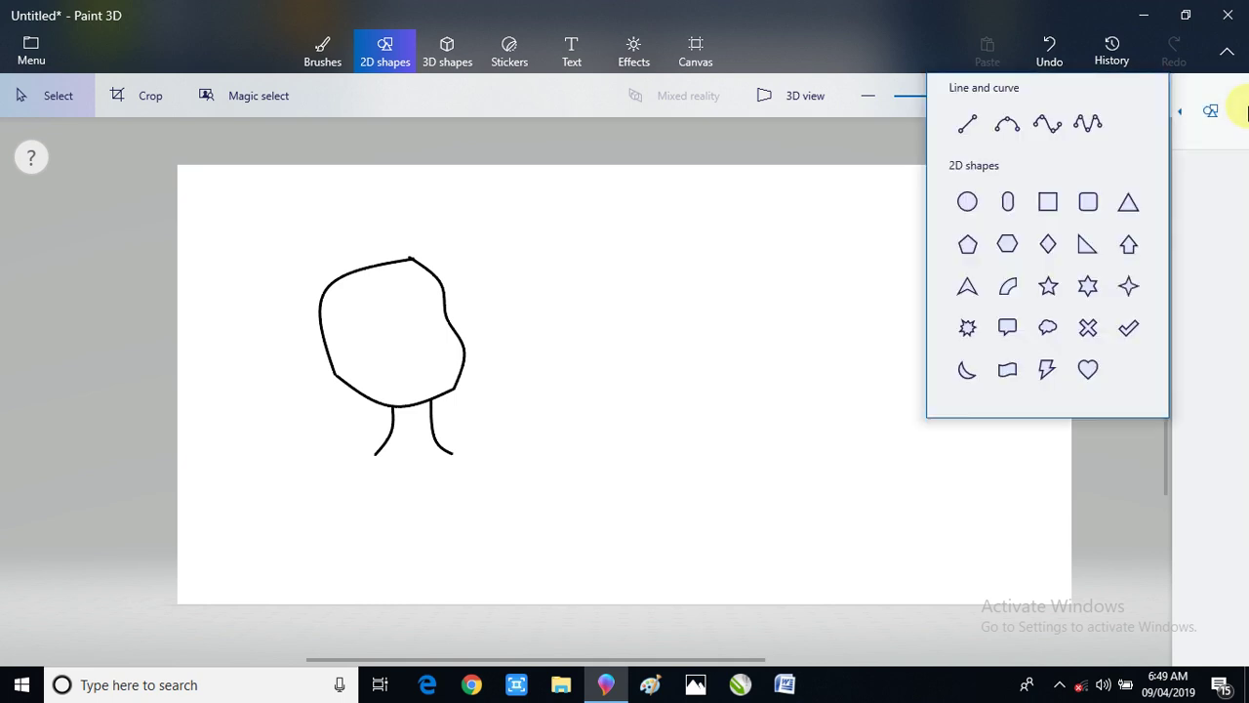
pyautogui.click(1005, 129)
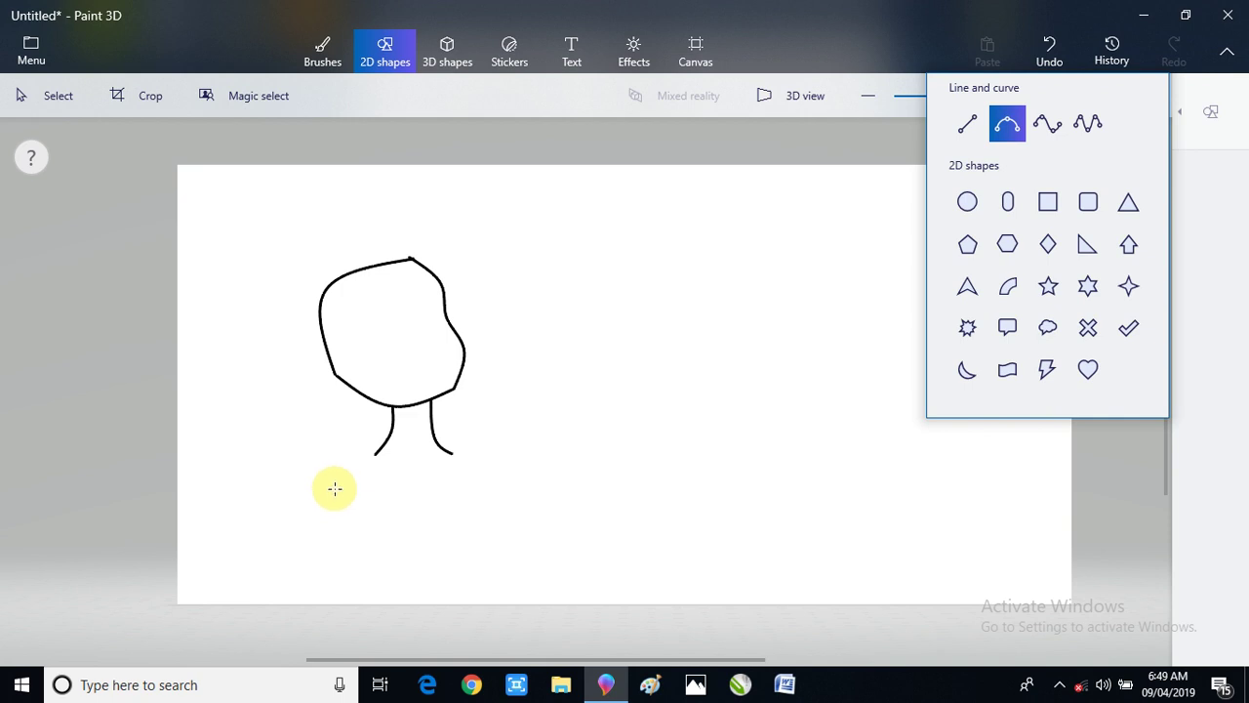
pyautogui.moveTo(335, 490); pyautogui.dragTo(381, 453)
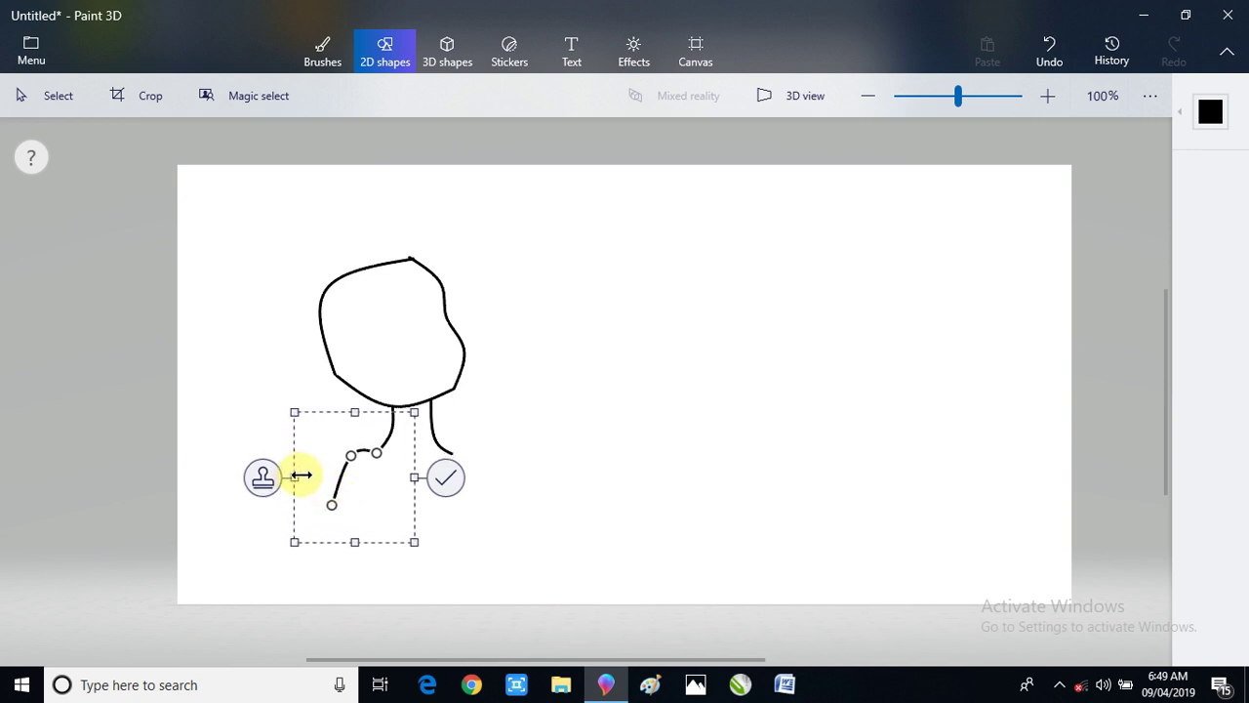
pyautogui.click(449, 478)
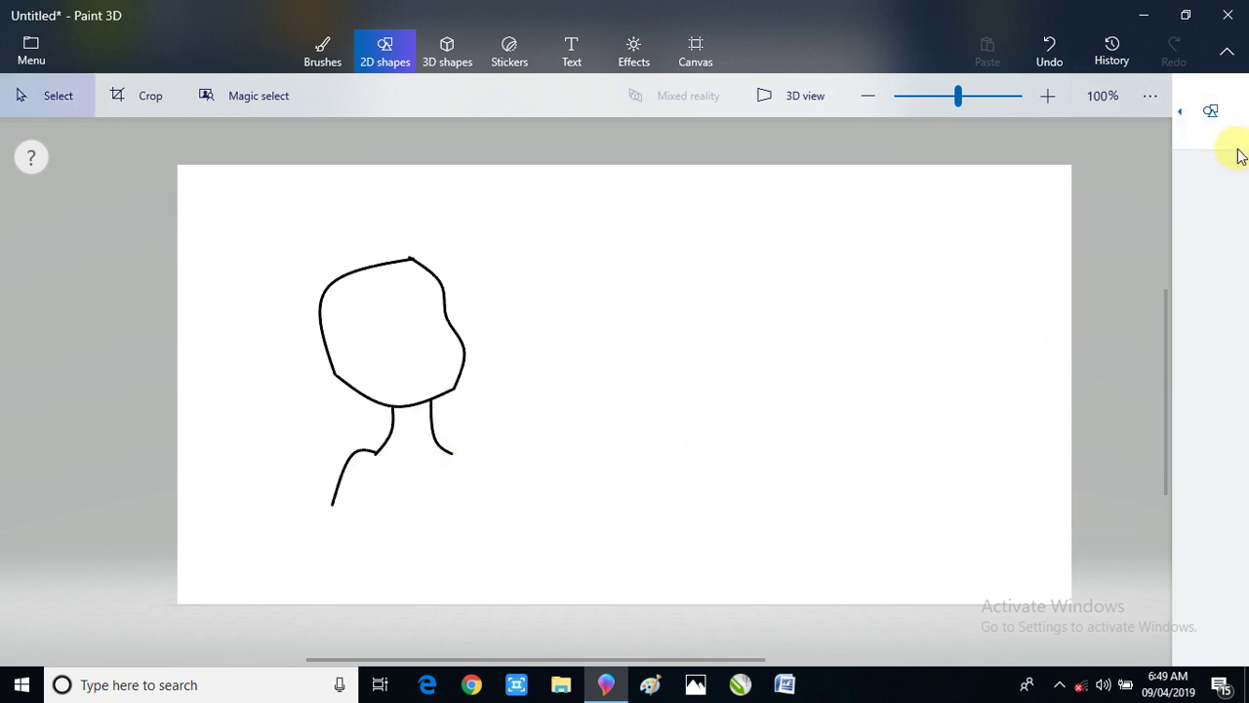
# - Draw a three-point curve inside the left shoulder, arching up before running straight down to the canvas's lower edge, and commit it
pyautogui.click(1237, 149)
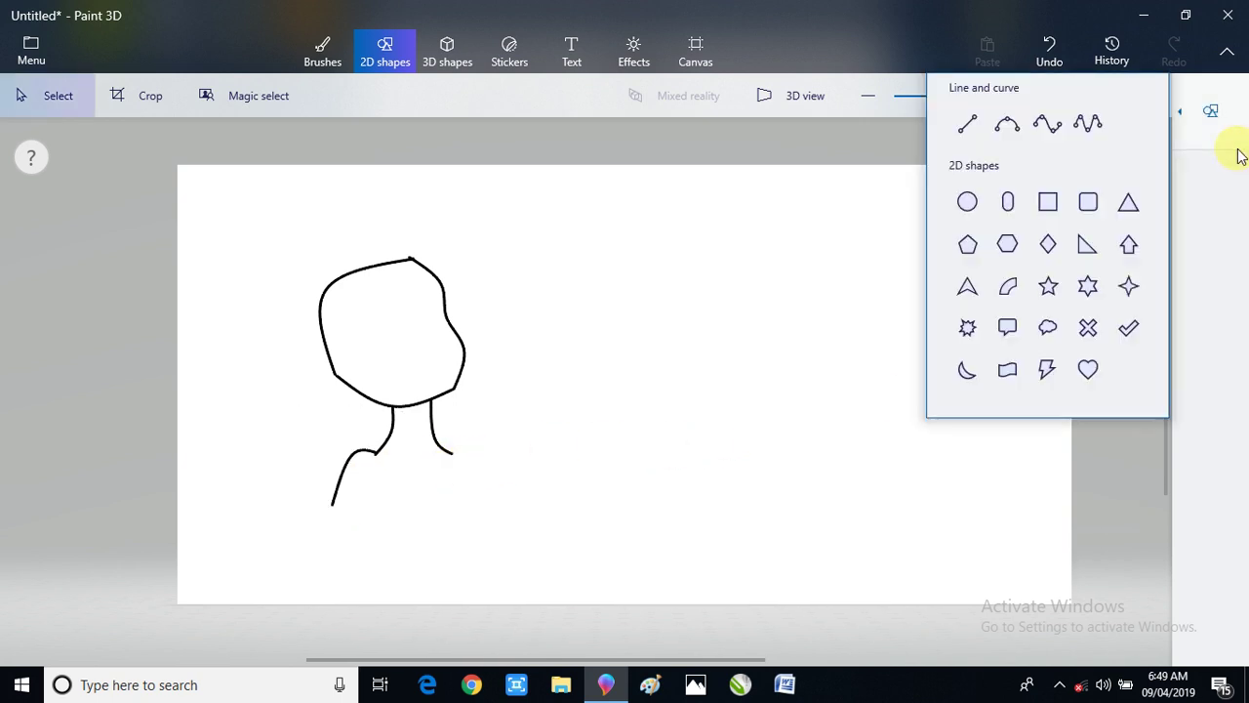
pyautogui.click(1015, 128)
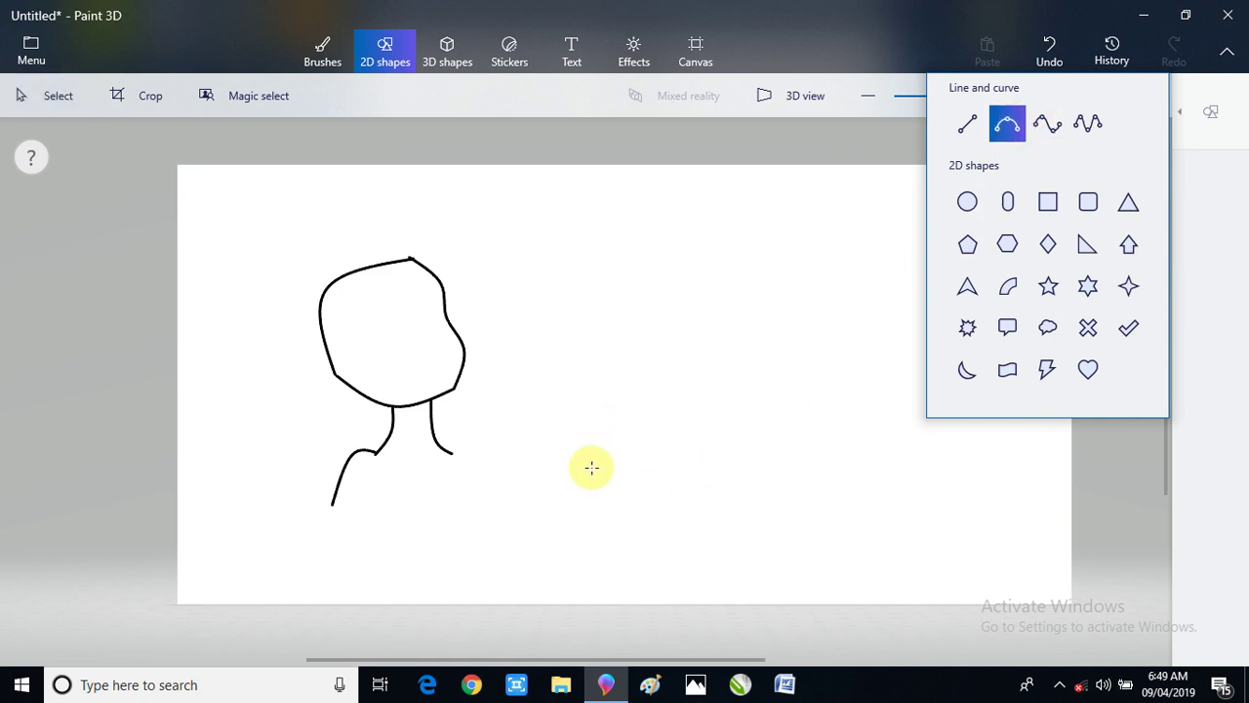
pyautogui.click(358, 517)
pyautogui.moveTo(358, 517)
pyautogui.mouseDown()
pyautogui.moveTo(404, 508)
pyautogui.moveTo(423, 572)
pyautogui.moveTo(411, 618)
pyautogui.mouseUp()
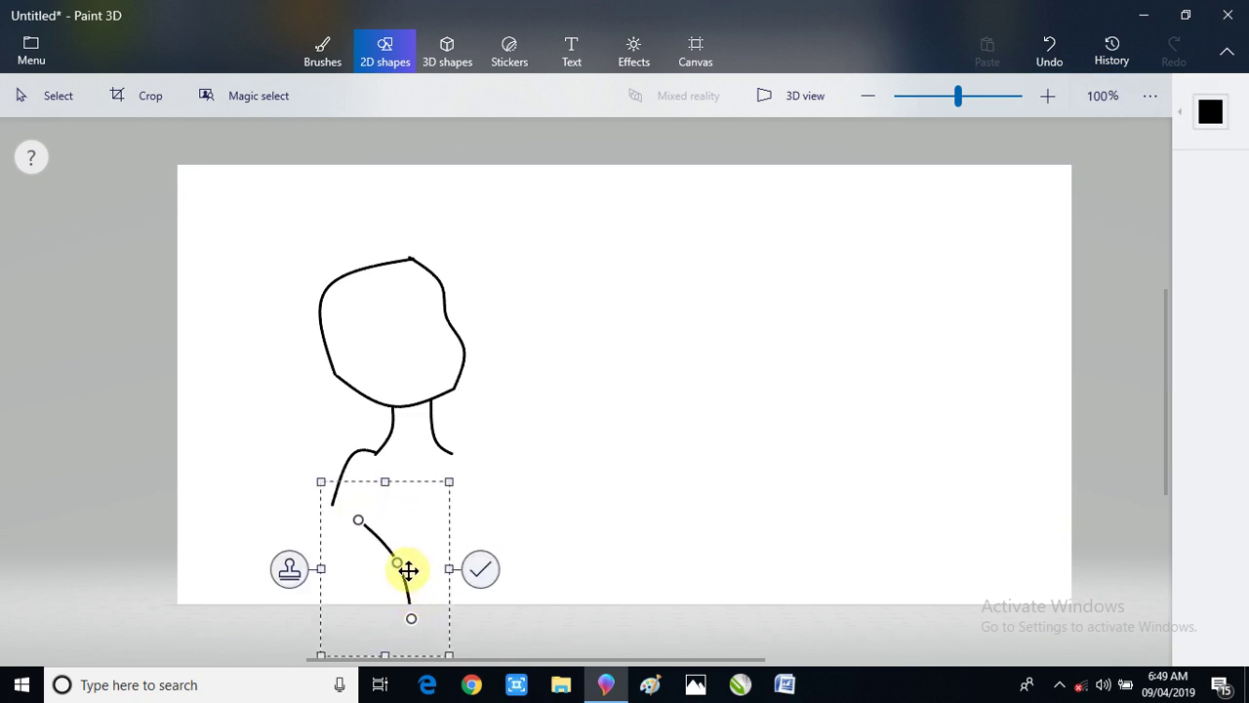
pyautogui.moveTo(397, 564); pyautogui.dragTo(384, 491)
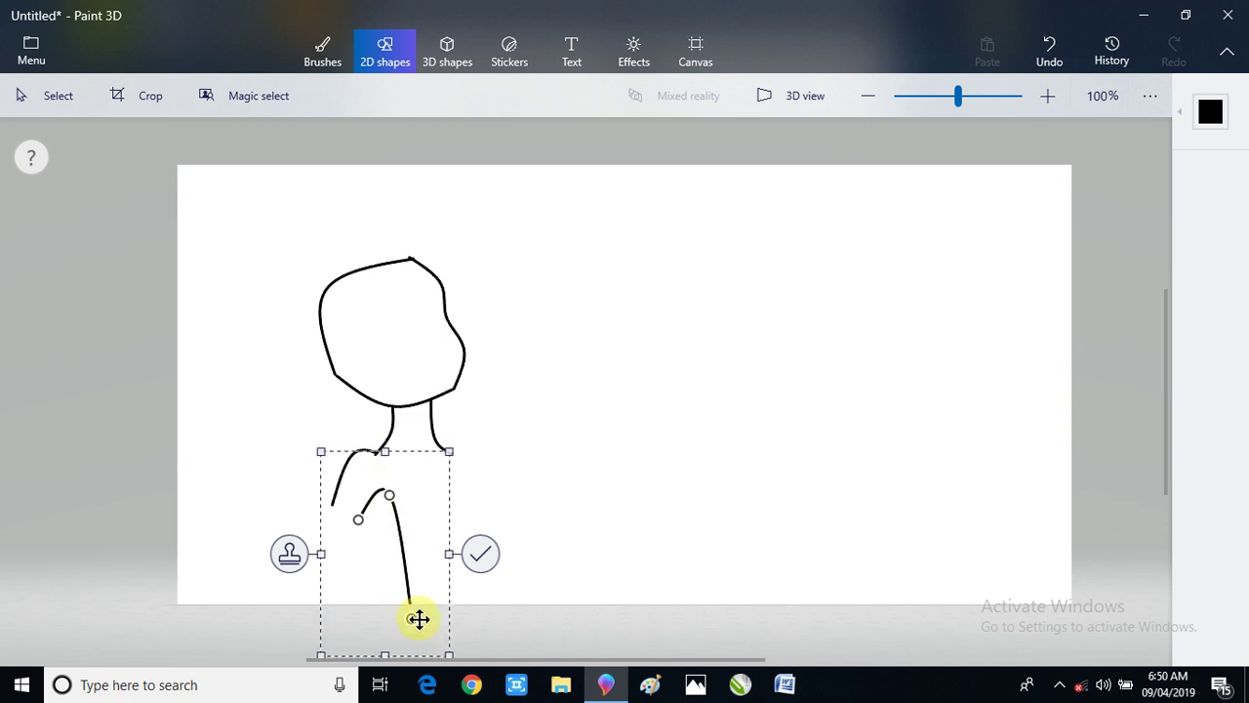
pyautogui.moveTo(410, 617); pyautogui.dragTo(391, 606)
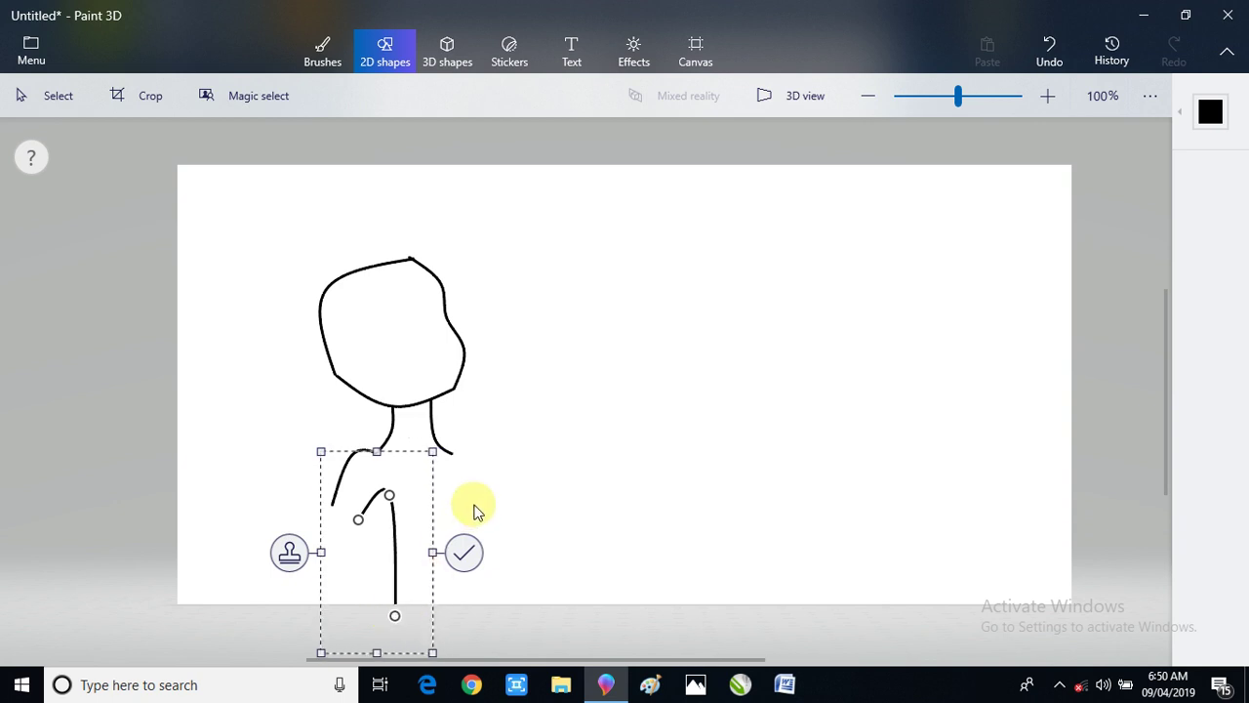
pyautogui.click(462, 553)
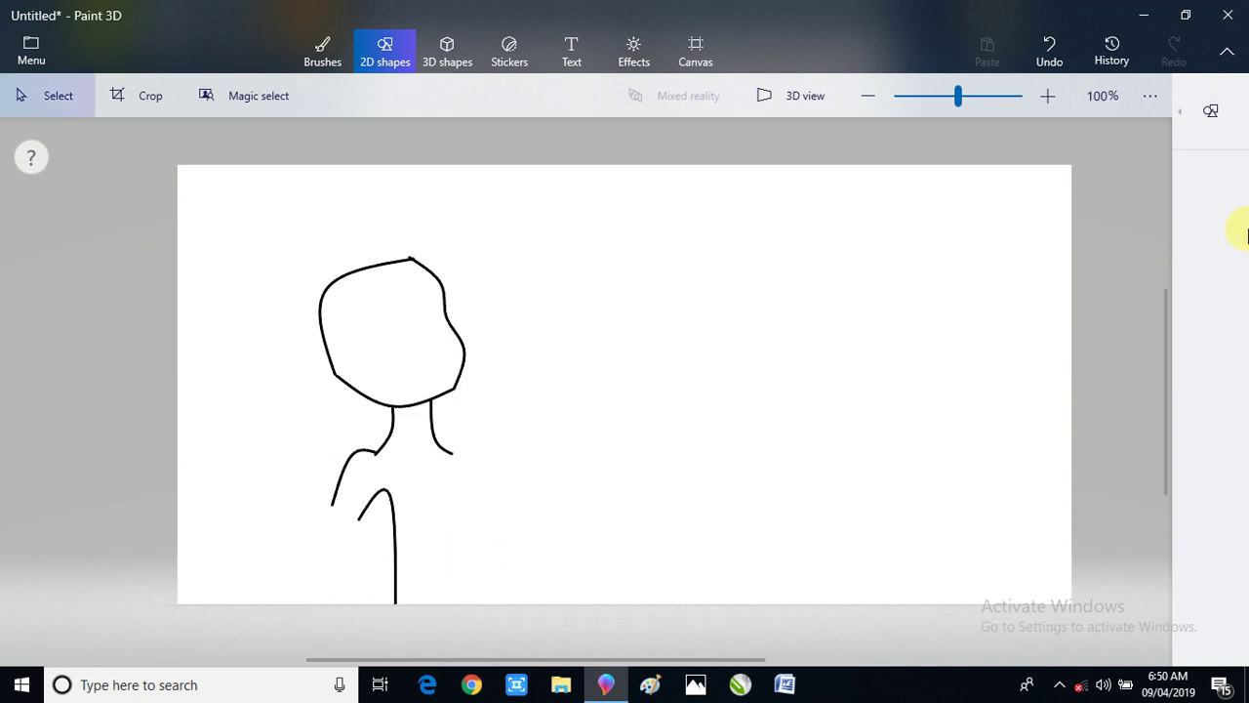
# - Draw a short three-point curve from the neck's lower right end, arching slightly to the right to start the right shoulder
pyautogui.click(1211, 112)
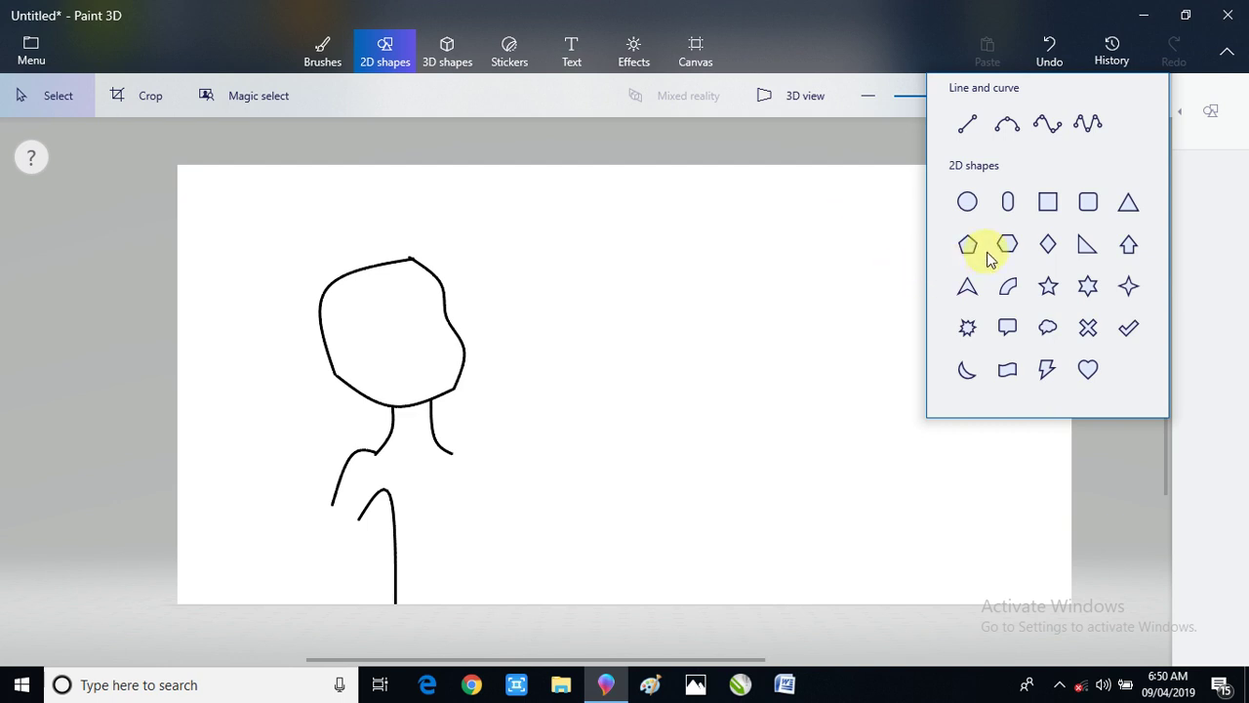
pyautogui.click(1015, 124)
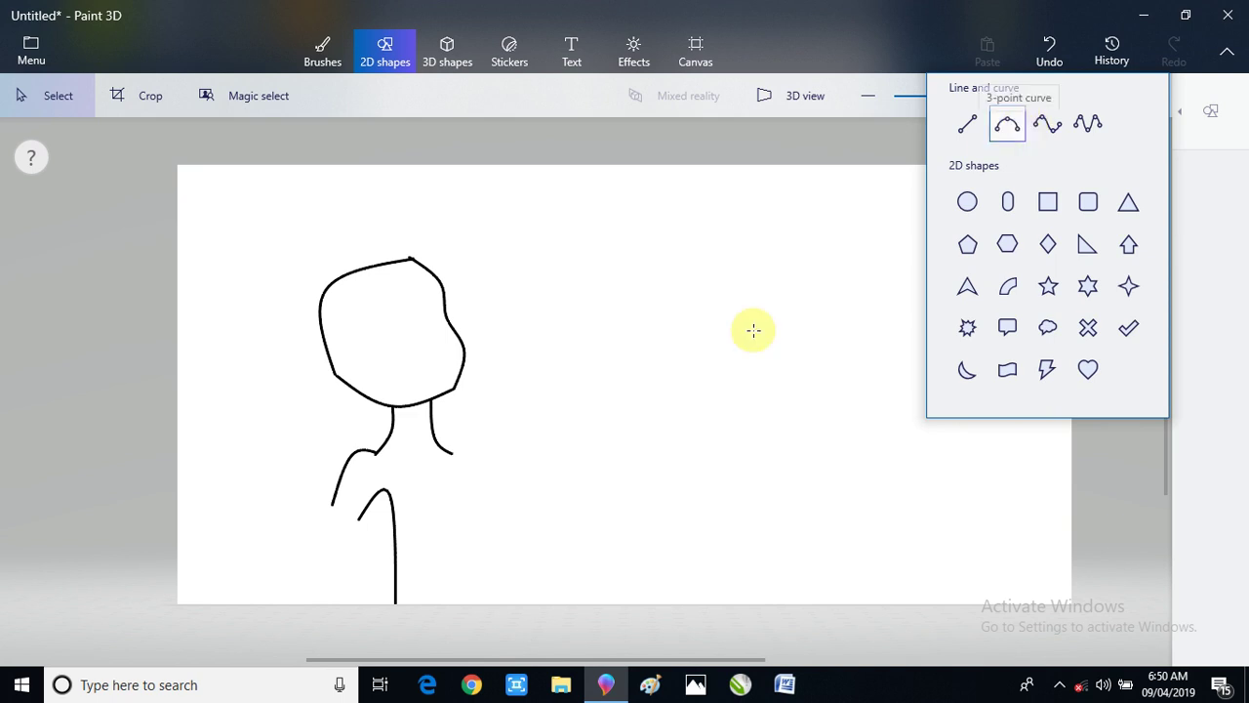
pyautogui.moveTo(452, 447); pyautogui.dragTo(522, 456)
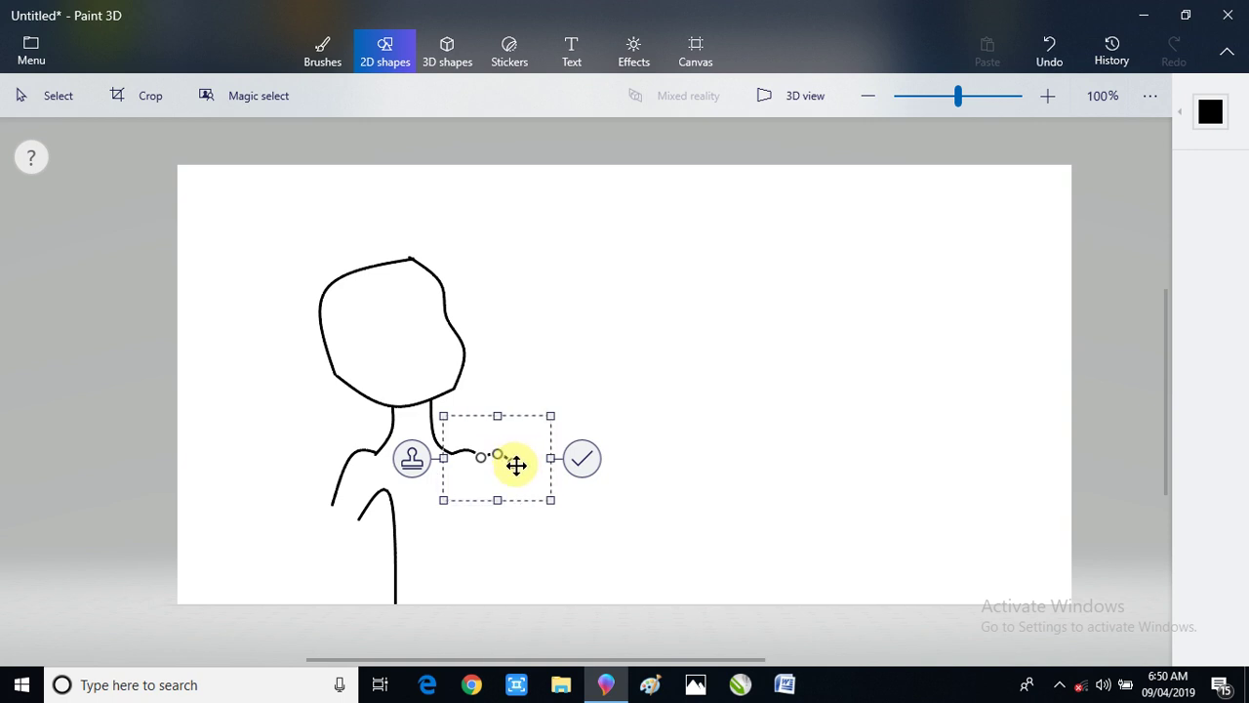
pyautogui.moveTo(516, 465); pyautogui.dragTo(500, 463)
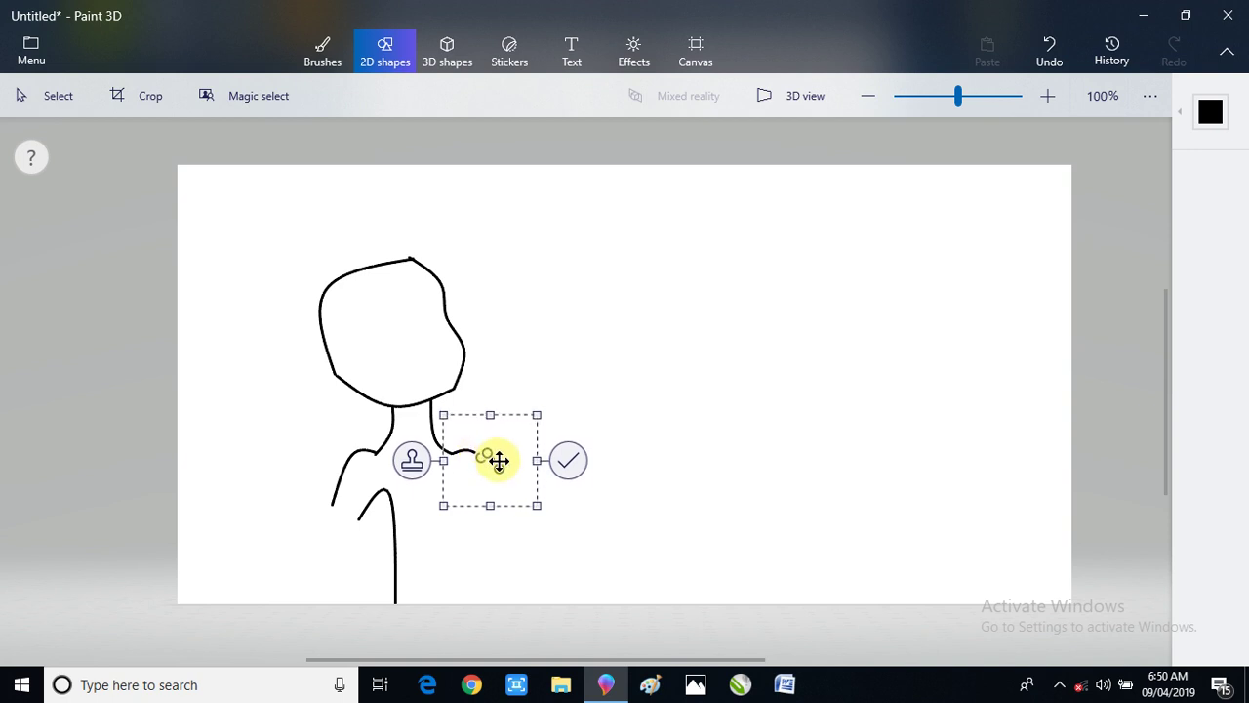
pyautogui.moveTo(491, 460); pyautogui.dragTo(504, 465)
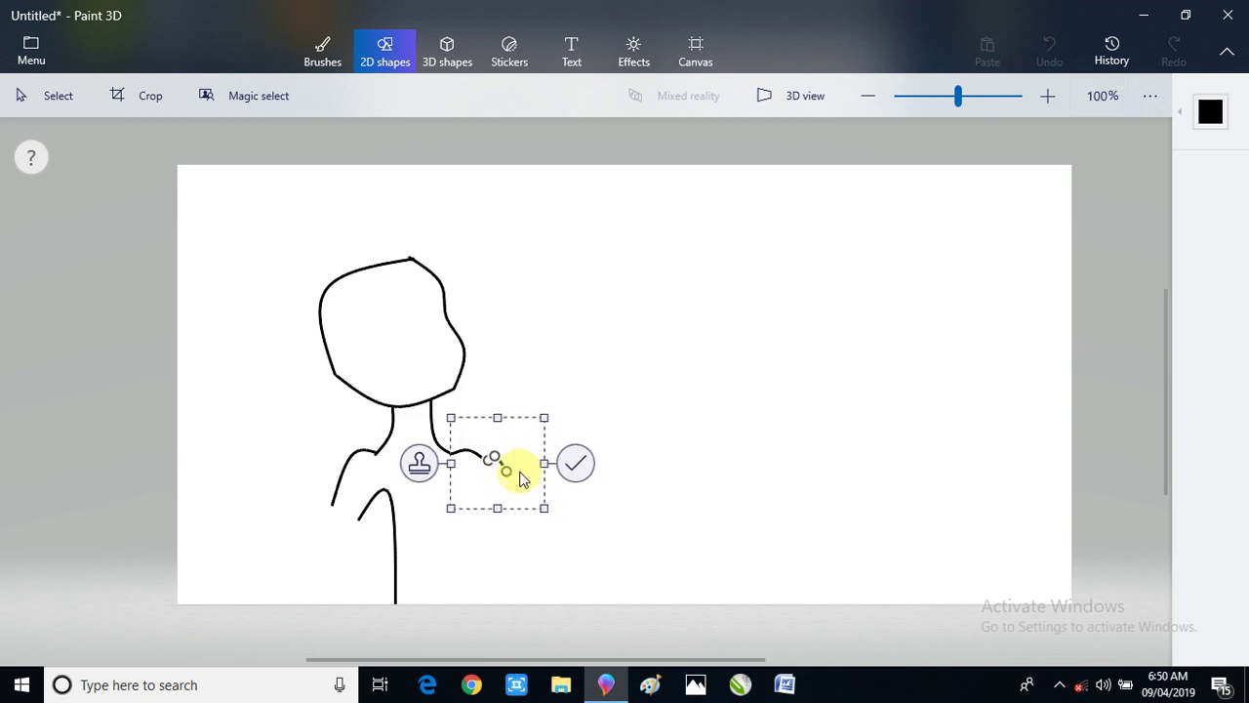
pyautogui.moveTo(505, 469); pyautogui.dragTo(497, 468)
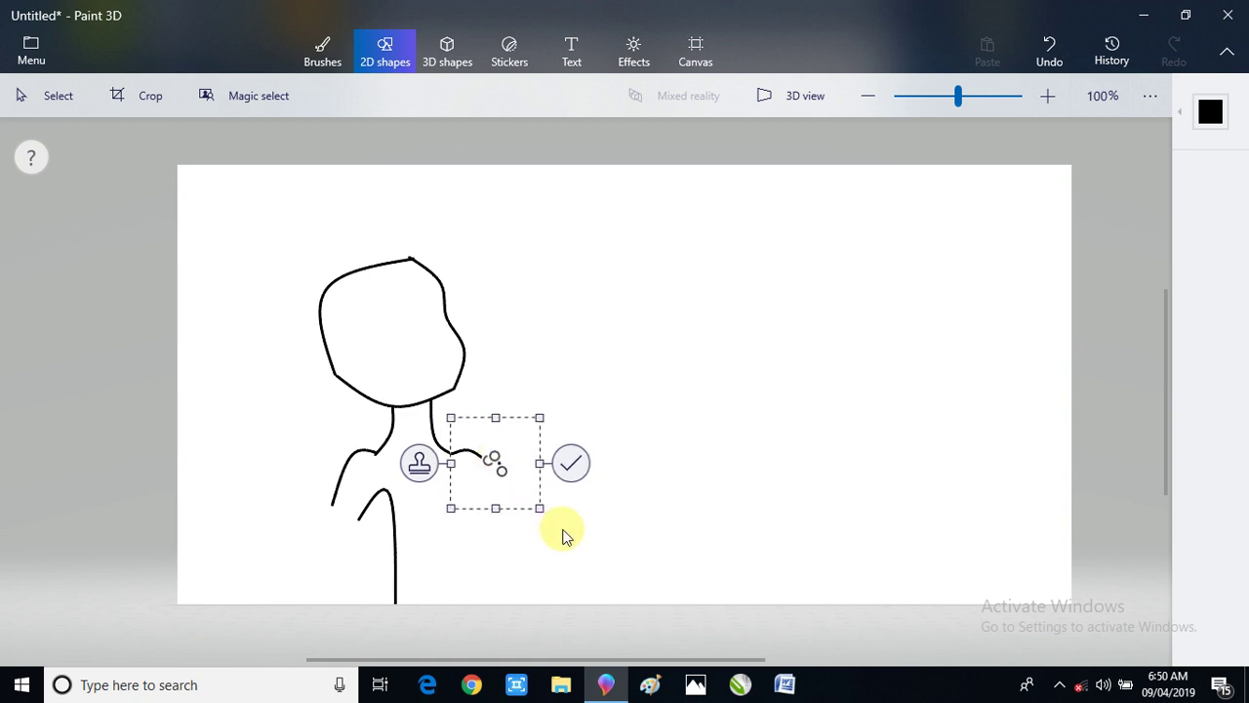
pyautogui.moveTo(502, 460)
pyautogui.mouseDown()
pyautogui.moveTo(511, 469)
pyautogui.moveTo(518, 450)
pyautogui.moveTo(528, 485)
pyautogui.moveTo(585, 509)
pyautogui.moveTo(530, 497)
pyautogui.moveTo(497, 468)
pyautogui.mouseUp()
pyautogui.click(414, 460)
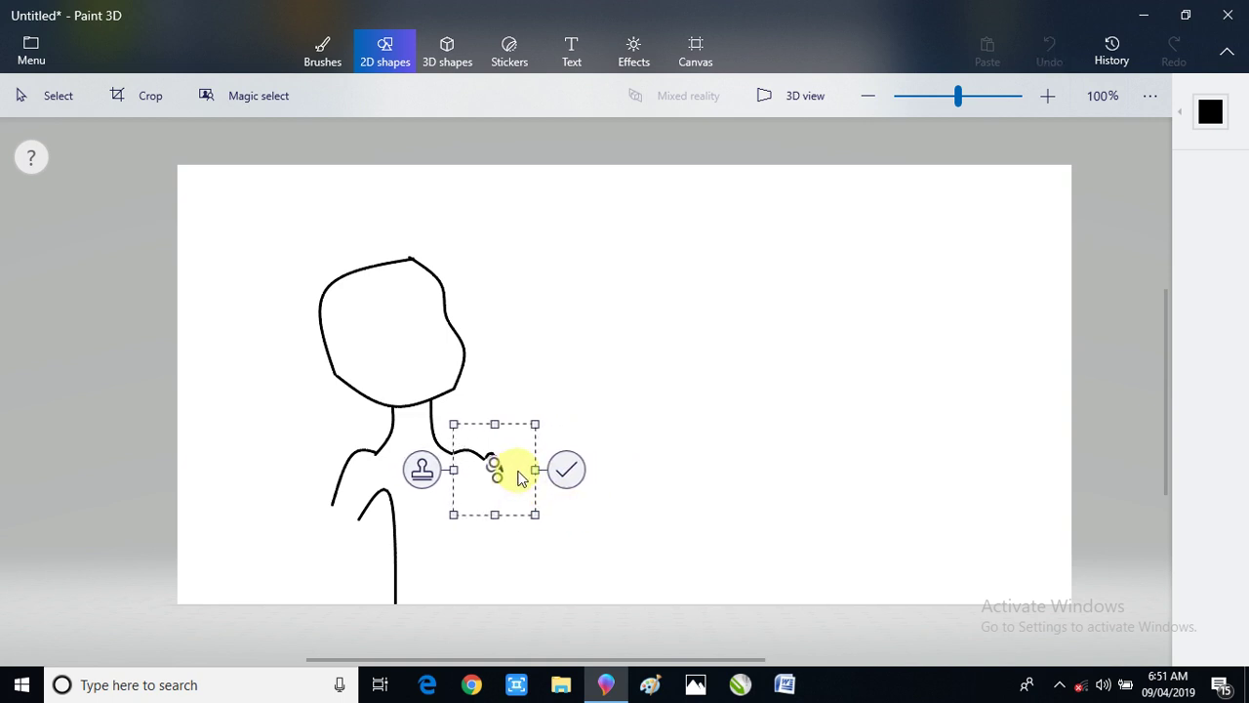
pyautogui.click(524, 408)
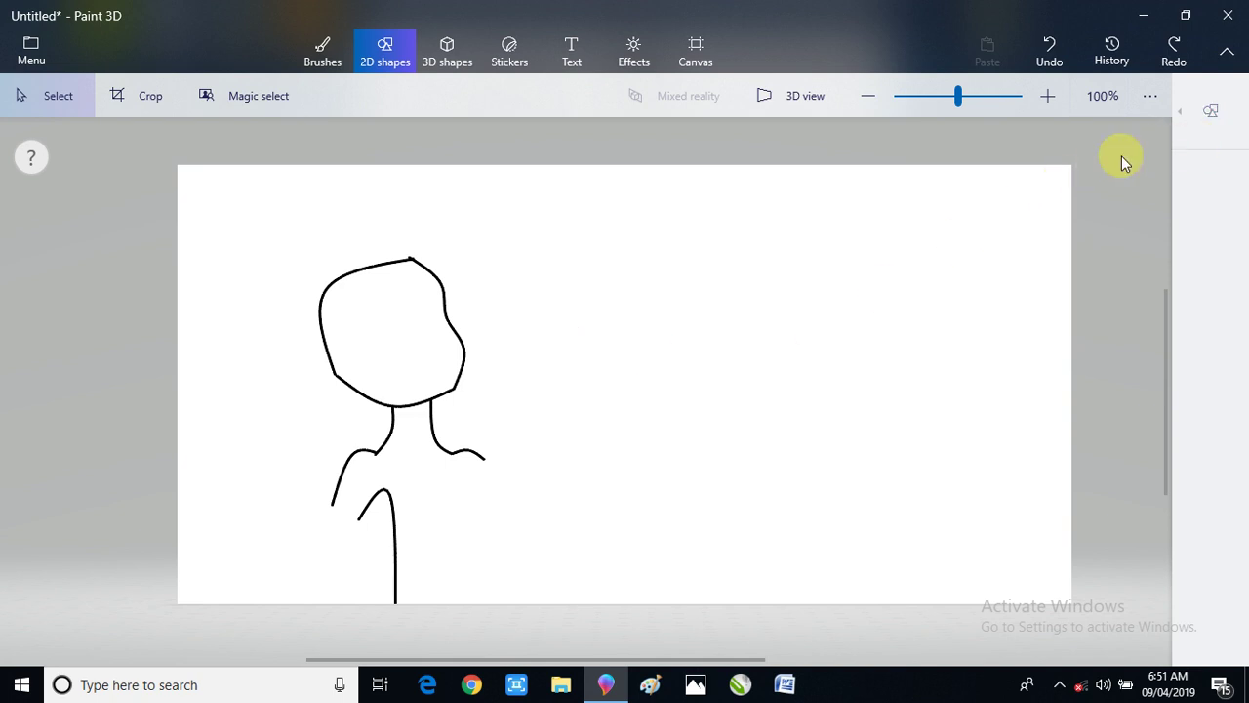
# - Extend the right shoulder with a short three-point curve sloping down to the right from its outer end, and commit it
pyautogui.click(1008, 124)
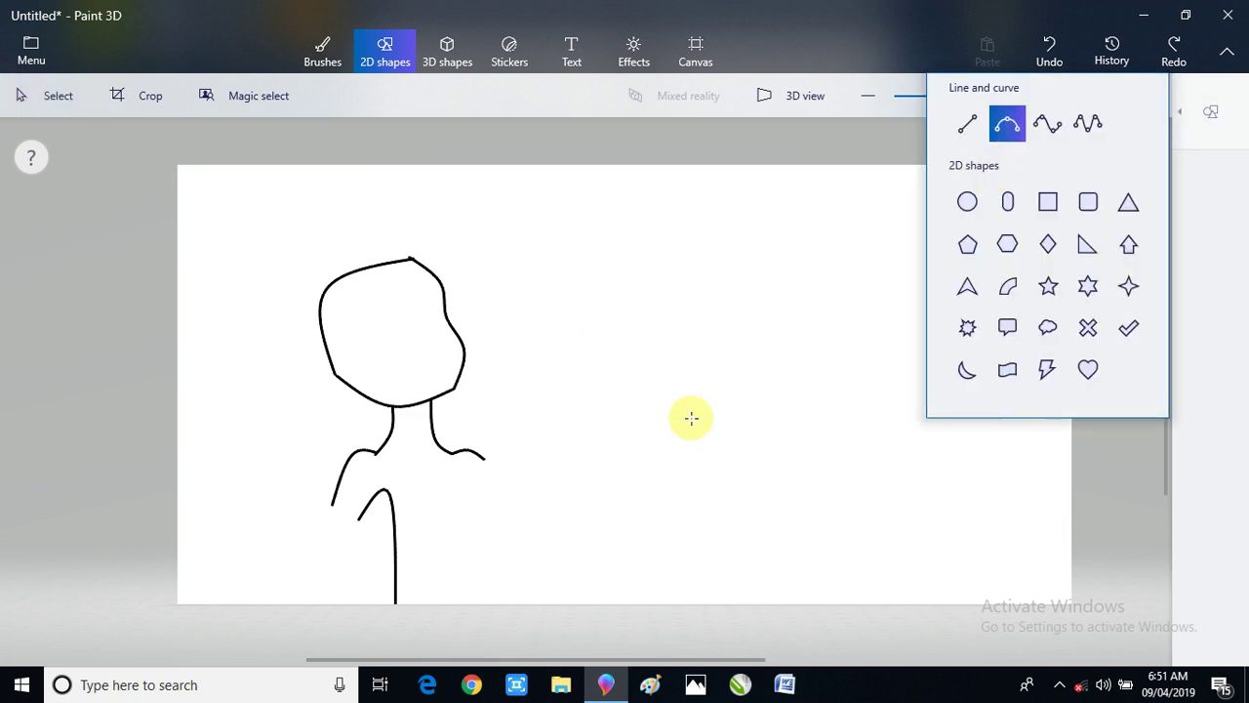
pyautogui.click(478, 470)
pyautogui.moveTo(479, 466)
pyautogui.mouseDown()
pyautogui.moveTo(496, 453)
pyautogui.moveTo(500, 481)
pyautogui.moveTo(485, 461)
pyautogui.mouseUp()
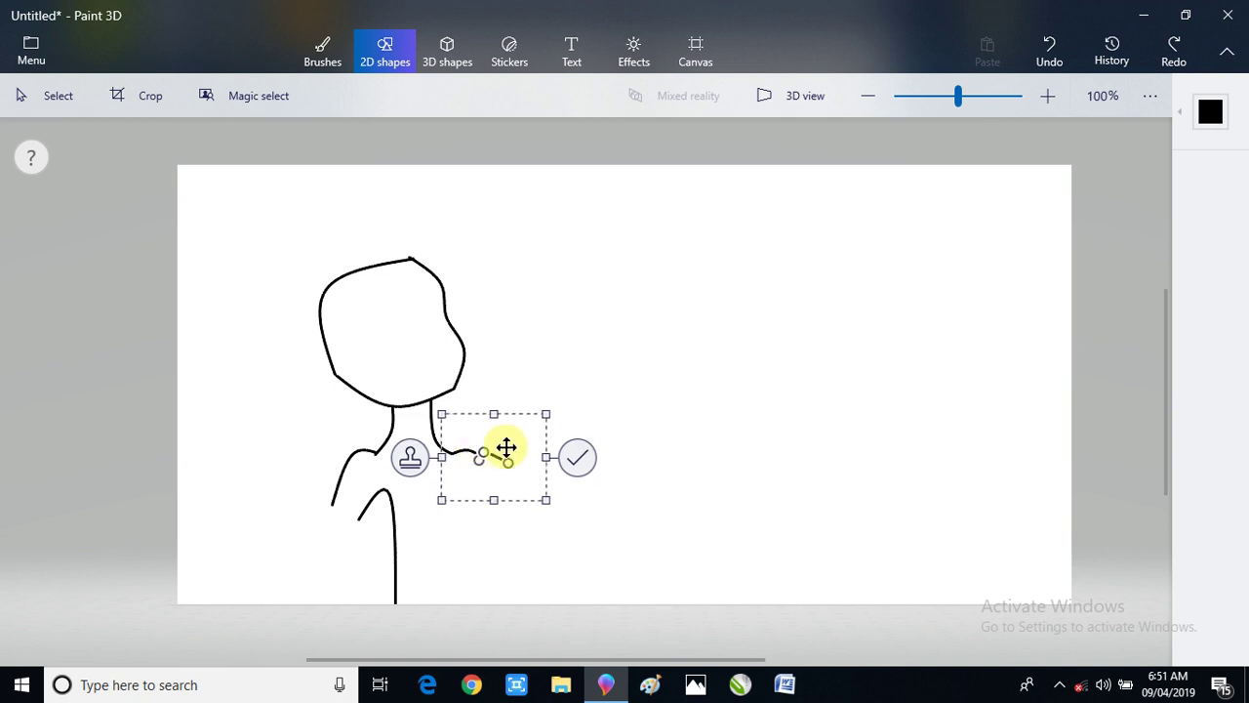
pyautogui.moveTo(506, 459); pyautogui.dragTo(487, 464)
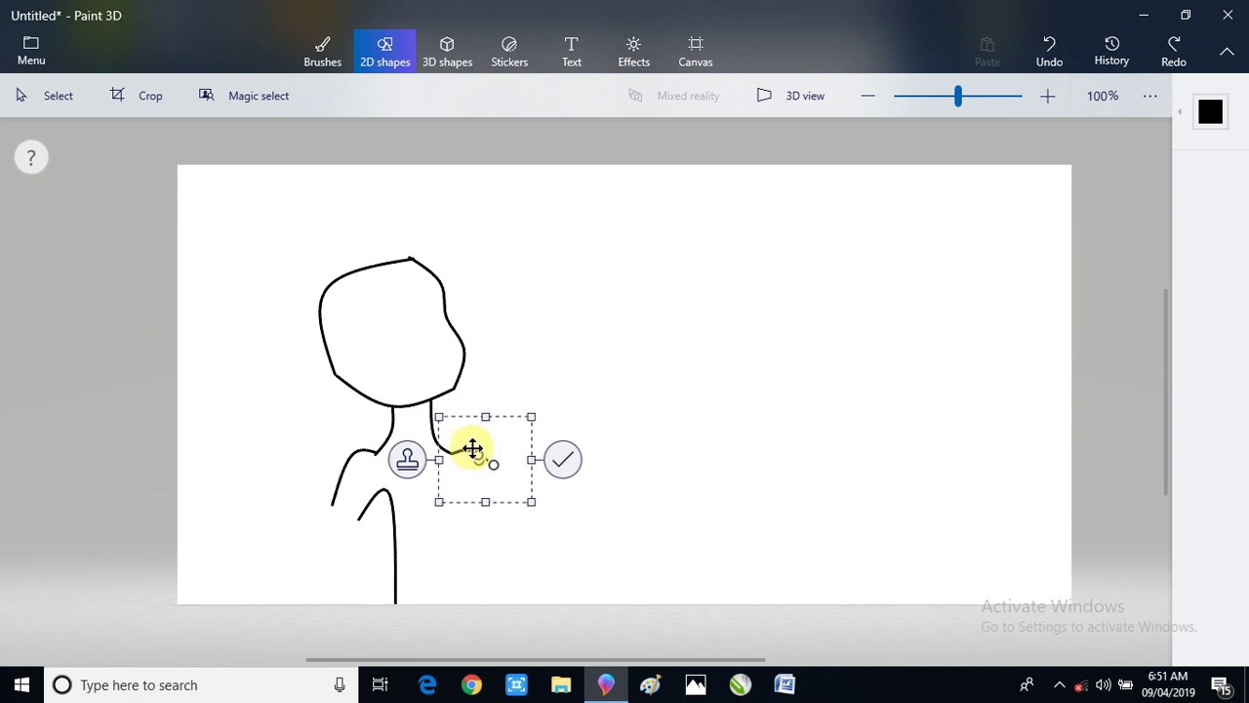
pyautogui.moveTo(488, 468); pyautogui.dragTo(518, 493)
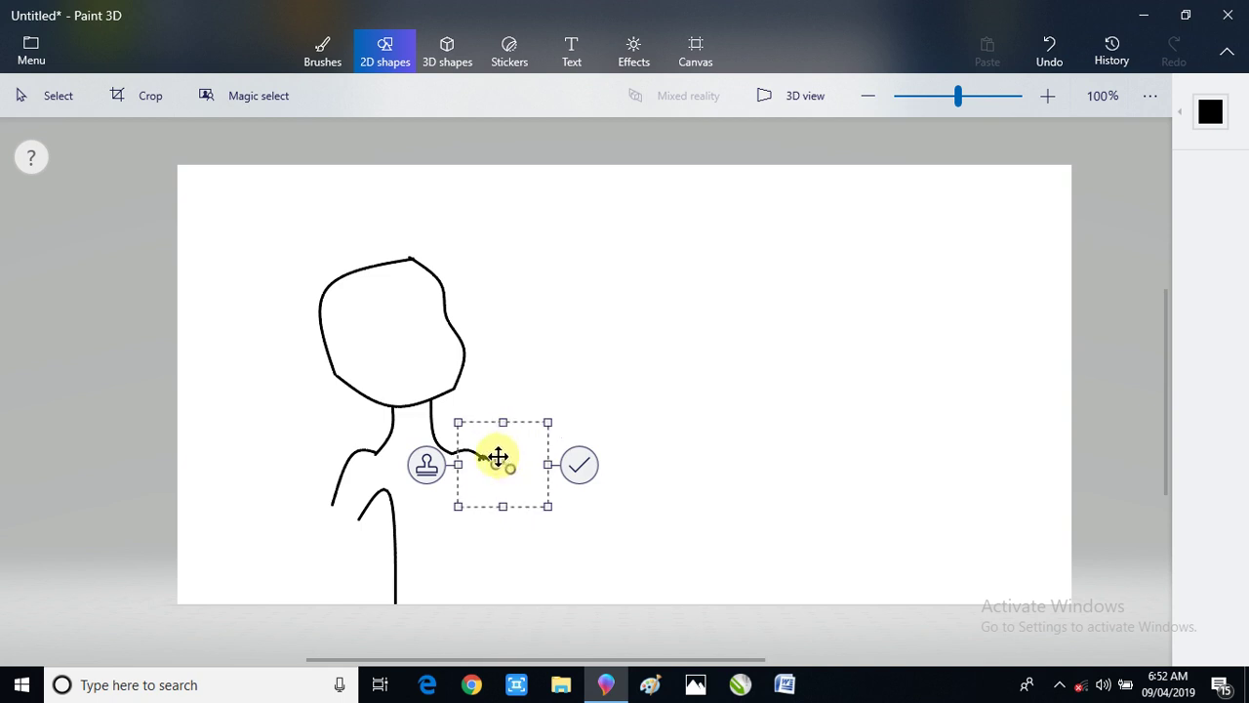
pyautogui.moveTo(498, 457); pyautogui.dragTo(512, 468)
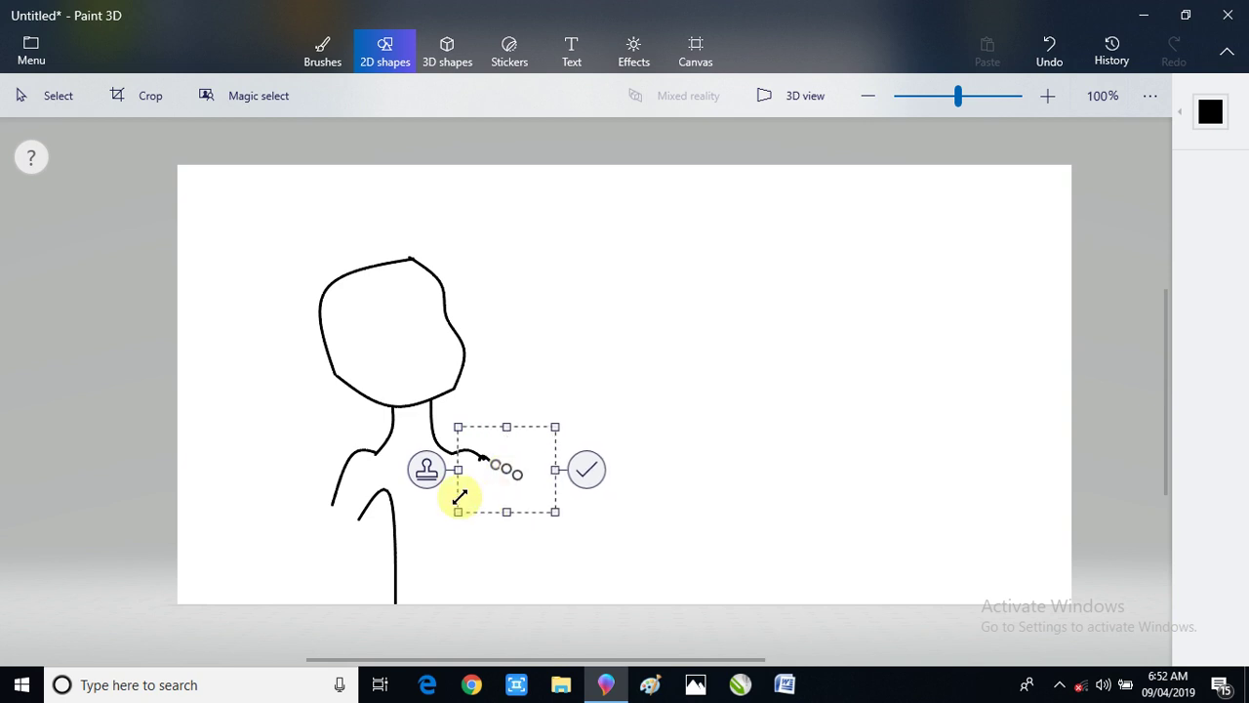
pyautogui.click(585, 471)
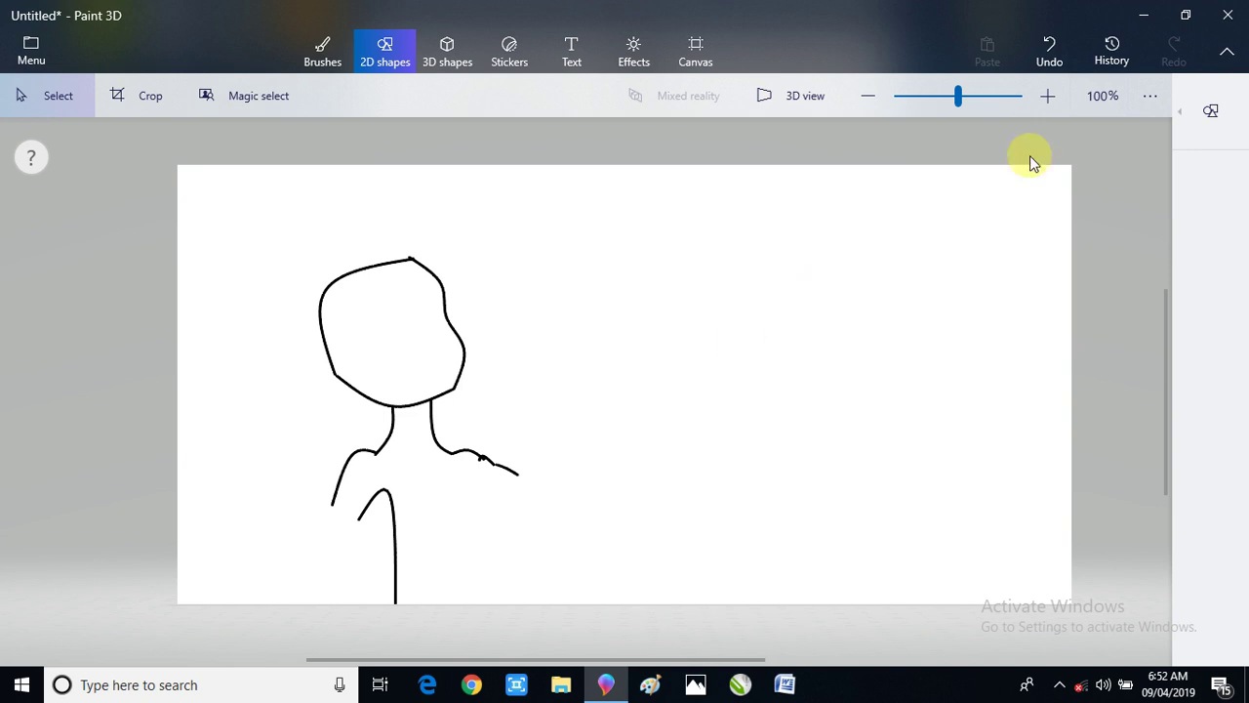
# - Draw a three-point curve below the right shoulder, arching over and running down past the canvas's lower edge, and commit it
pyautogui.click(1222, 139)
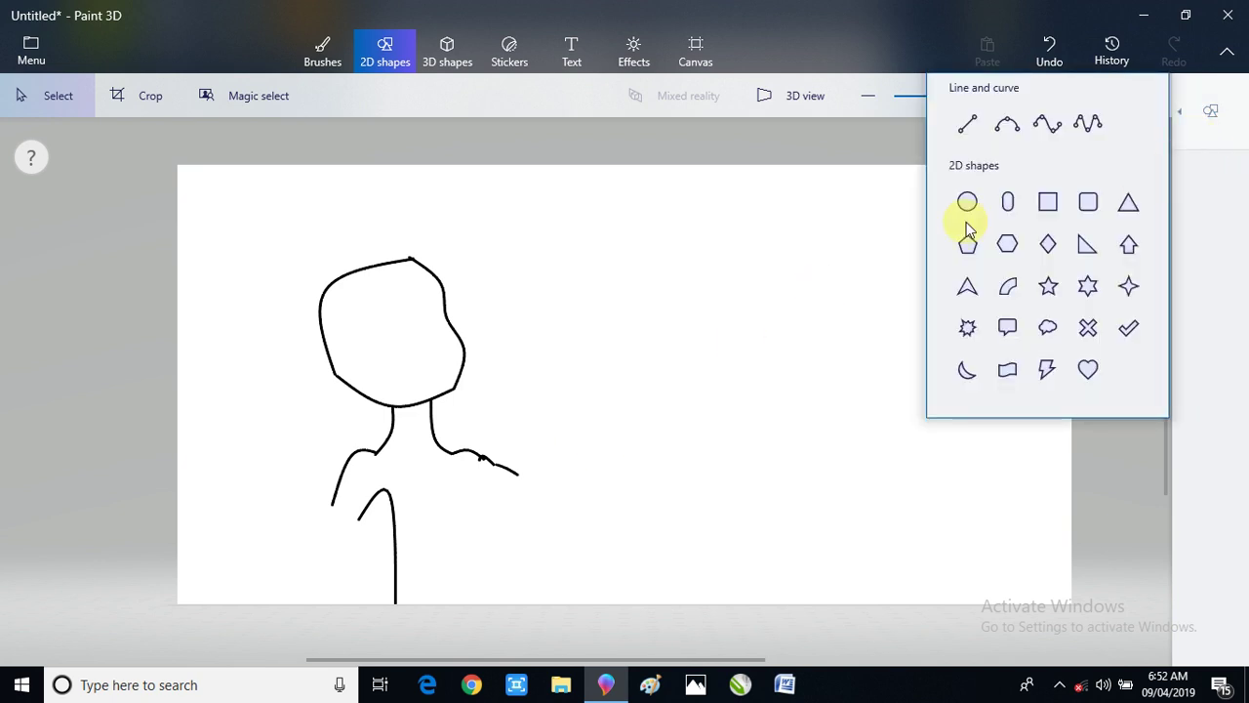
pyautogui.click(1010, 137)
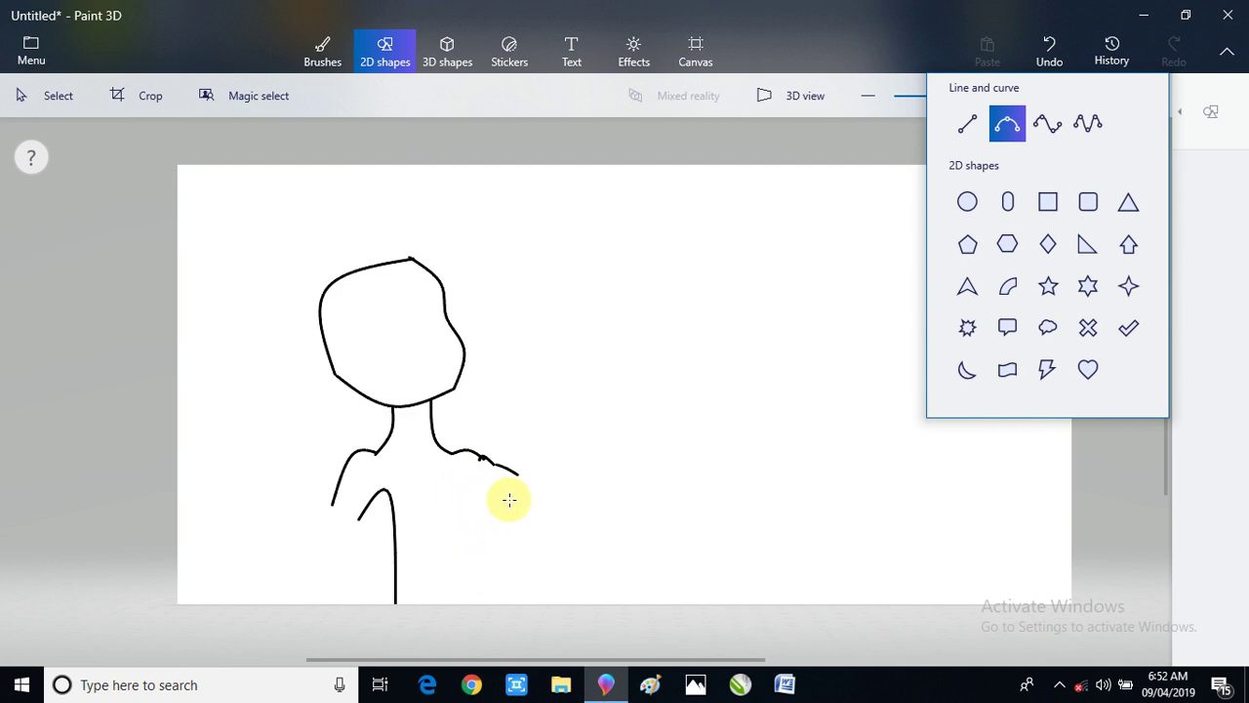
pyautogui.moveTo(501, 503)
pyautogui.mouseDown()
pyautogui.moveTo(438, 511)
pyautogui.moveTo(426, 580)
pyautogui.moveTo(459, 626)
pyautogui.mouseUp()
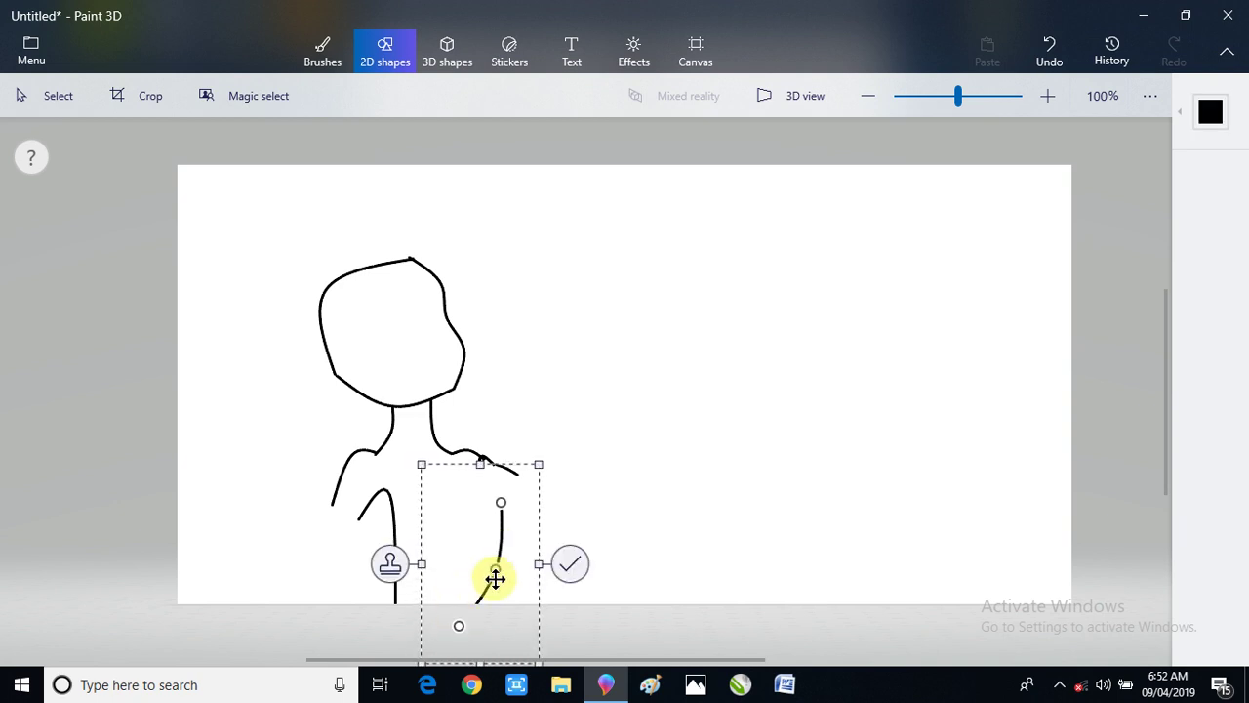
pyautogui.moveTo(459, 501)
pyautogui.mouseDown()
pyautogui.moveTo(438, 488)
pyautogui.moveTo(450, 490)
pyautogui.mouseUp()
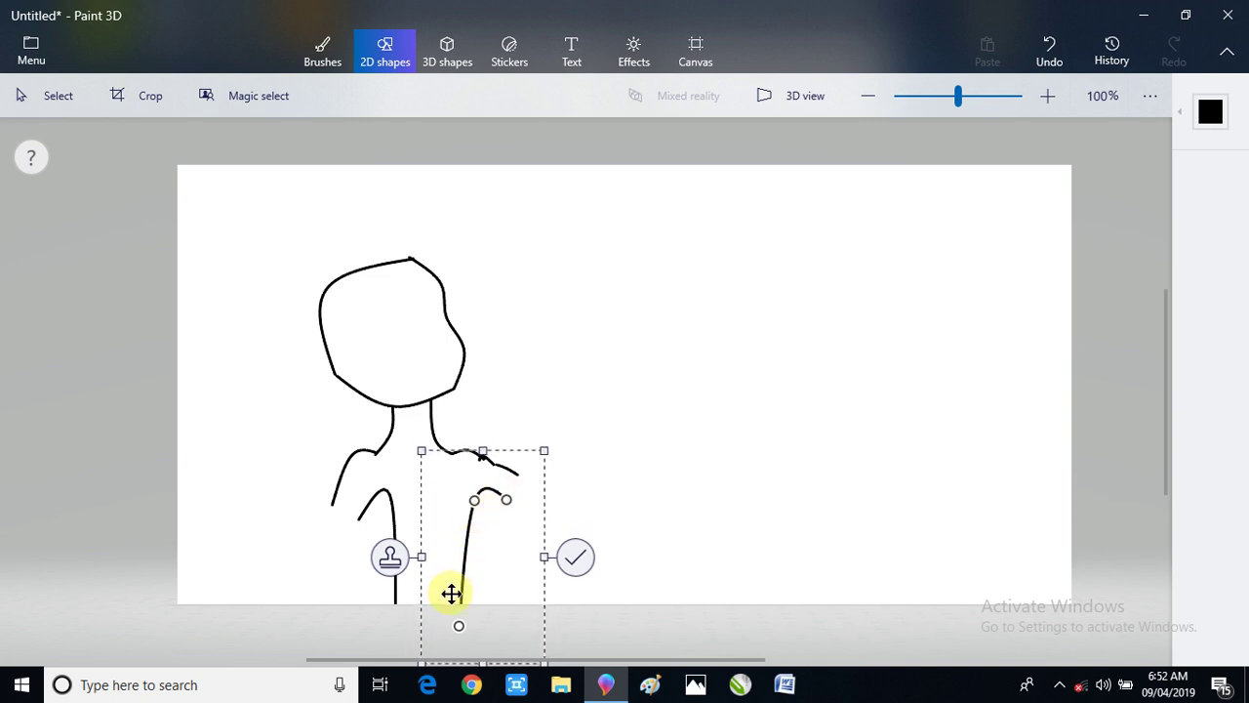
pyautogui.moveTo(473, 595); pyautogui.dragTo(470, 574)
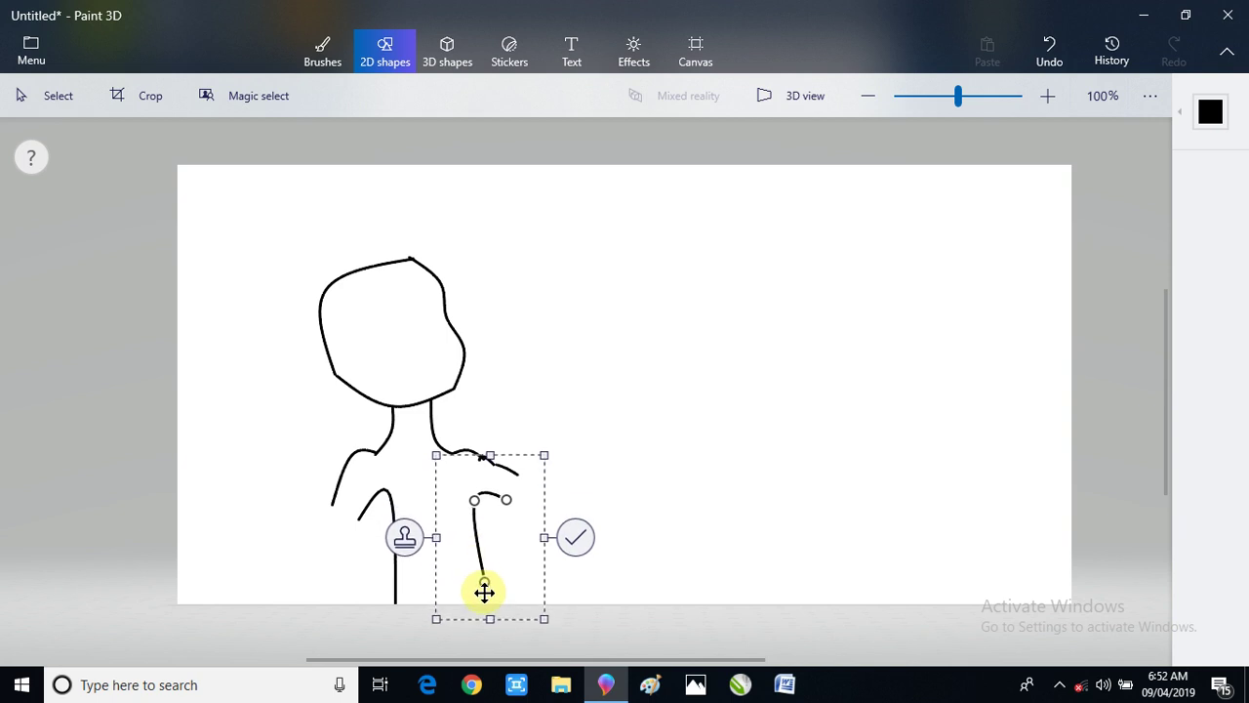
pyautogui.moveTo(496, 613)
pyautogui.mouseDown()
pyautogui.moveTo(463, 566)
pyautogui.moveTo(493, 608)
pyautogui.moveTo(494, 594)
pyautogui.moveTo(494, 622)
pyautogui.moveTo(498, 599)
pyautogui.moveTo(472, 596)
pyautogui.moveTo(476, 613)
pyautogui.mouseUp()
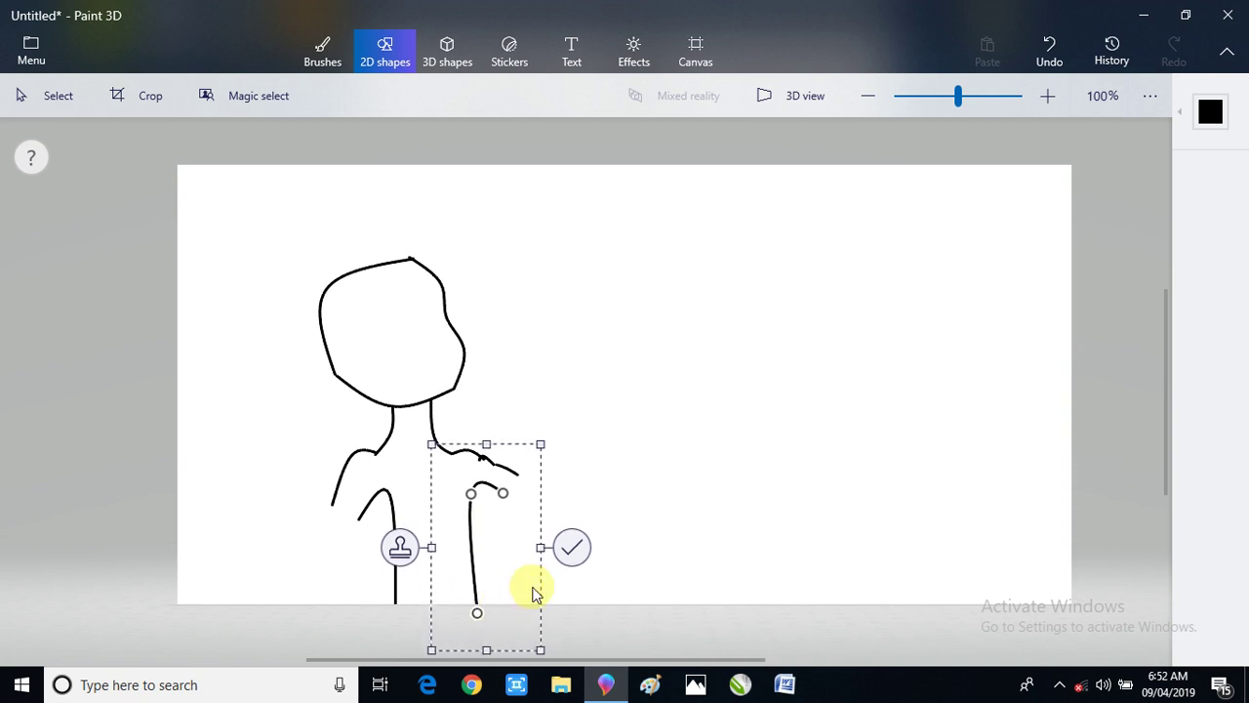
pyautogui.click(570, 551)
# - Select the lowest part of both torso lines and cut it from the canvas
pyautogui.moveTo(371, 549)
pyautogui.mouseDown()
pyautogui.moveTo(488, 593)
pyautogui.moveTo(515, 620)
pyautogui.mouseUp()
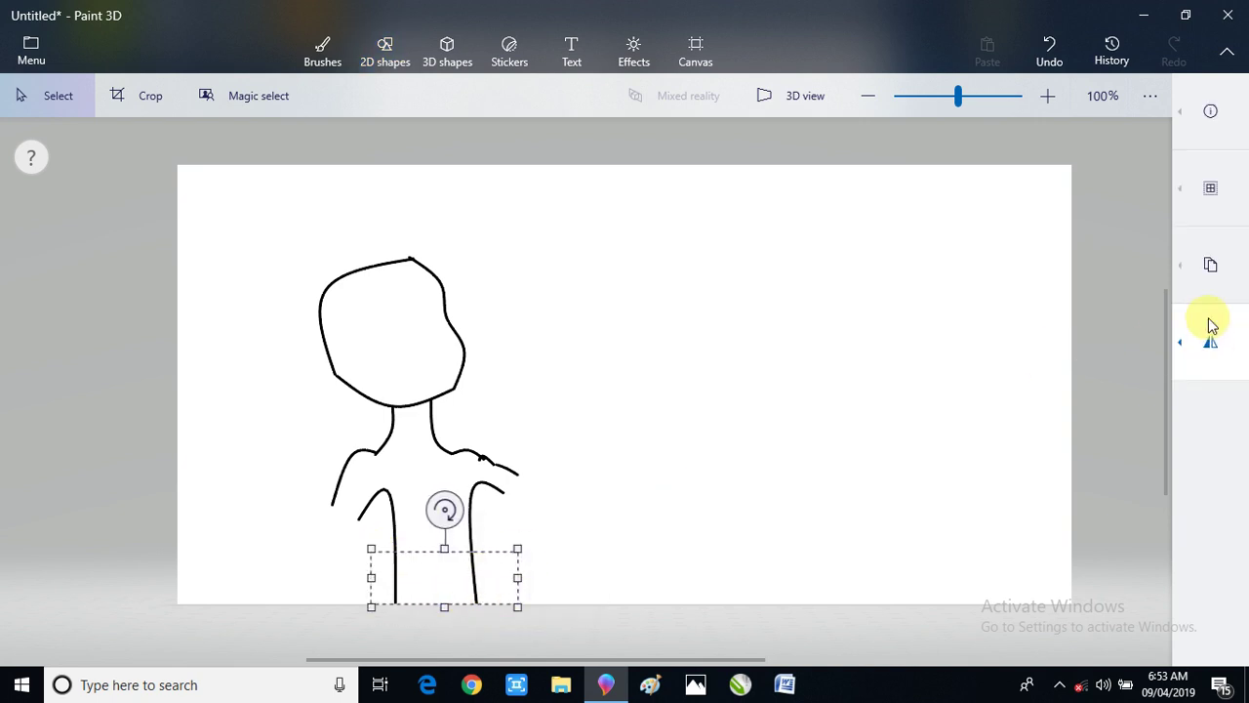
pyautogui.click(1206, 267)
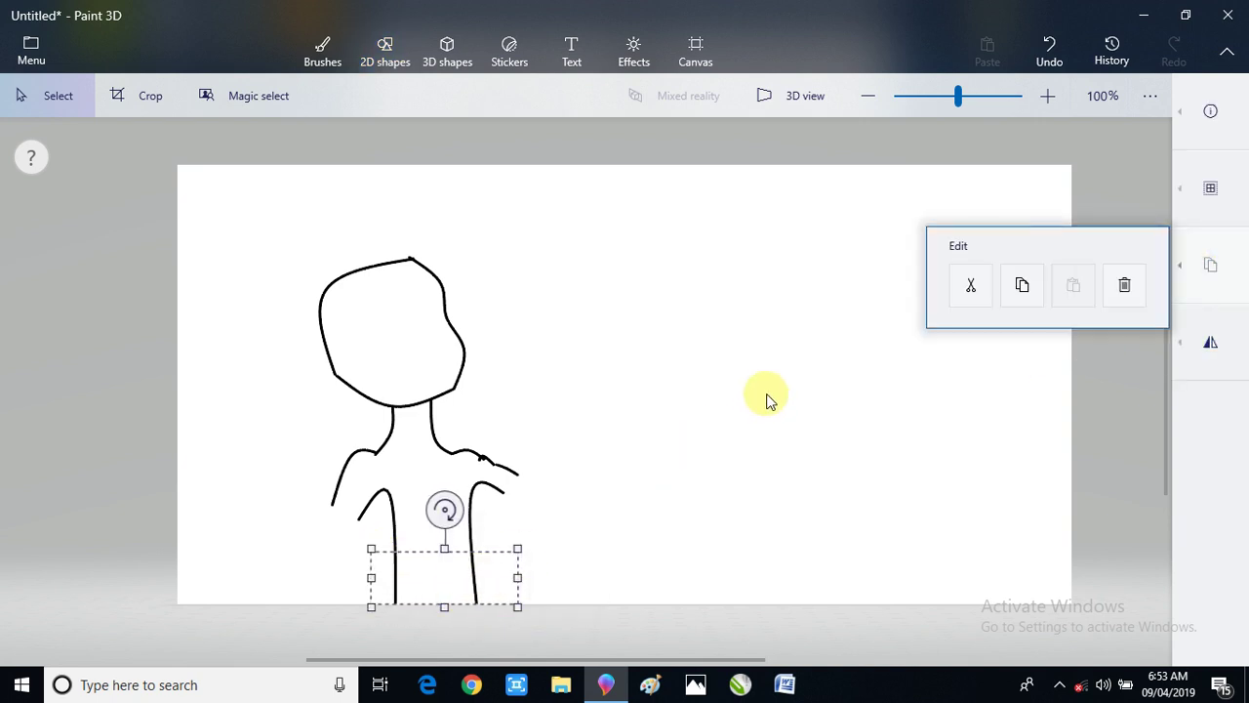
pyautogui.click(969, 293)
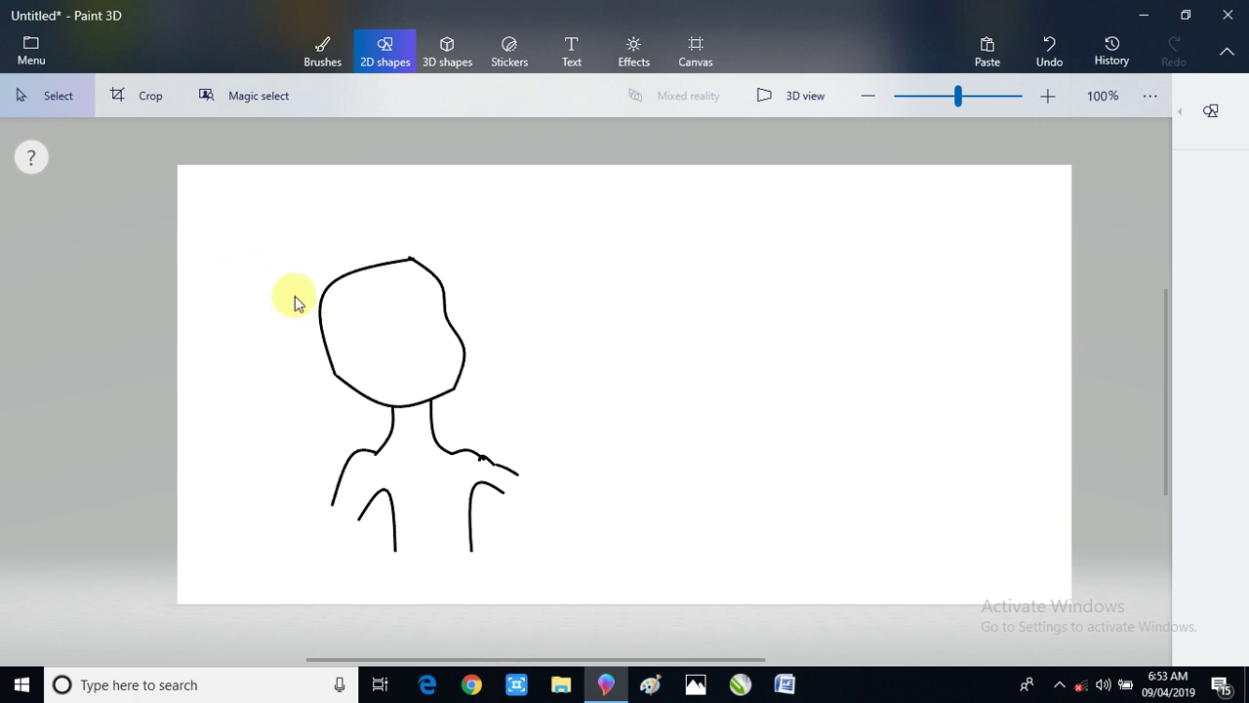
# - Select the whole figure and move it straight down until the torso lines meet the canvas's lower edge
pyautogui.moveTo(266, 218)
pyautogui.mouseDown()
pyautogui.moveTo(251, 367)
pyautogui.moveTo(404, 678)
pyautogui.moveTo(630, 673)
pyautogui.mouseUp()
pyautogui.moveTo(427, 432); pyautogui.dragTo(427, 502)
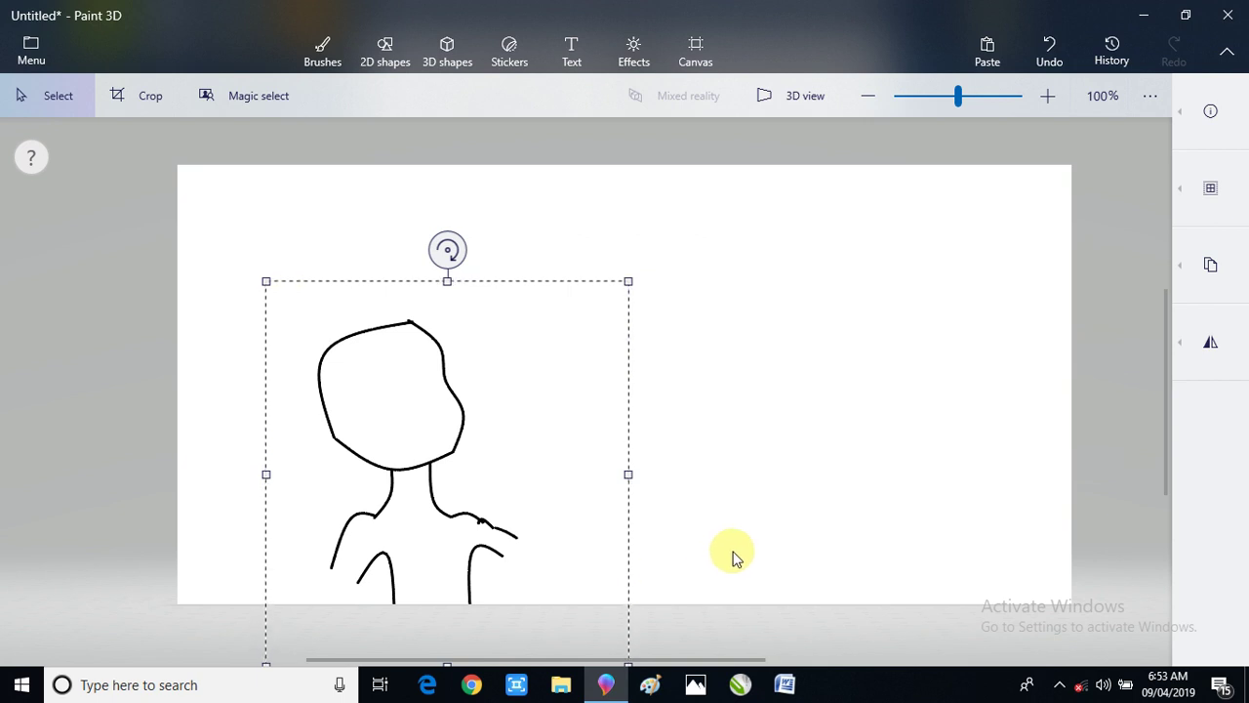
pyautogui.hotkey('ctrl', 'shift', '2')
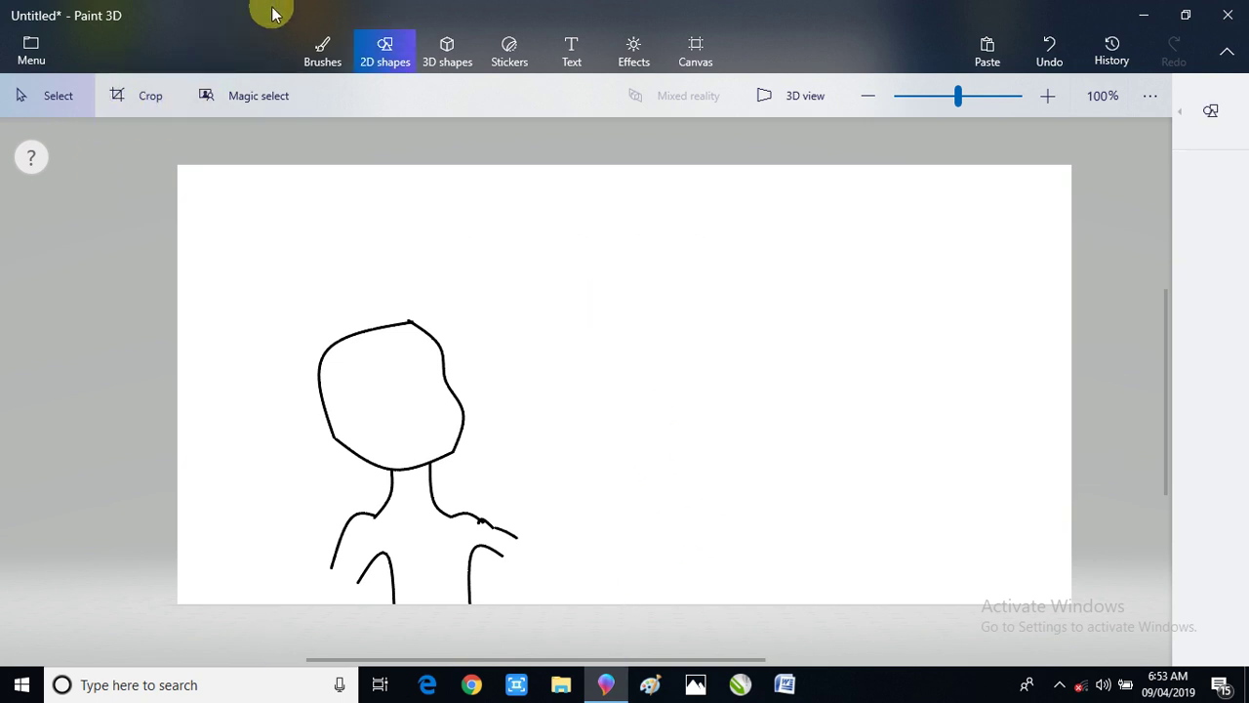
# - Erase the torso's right side line below the short arch with the Eraser
pyautogui.click(322, 54)
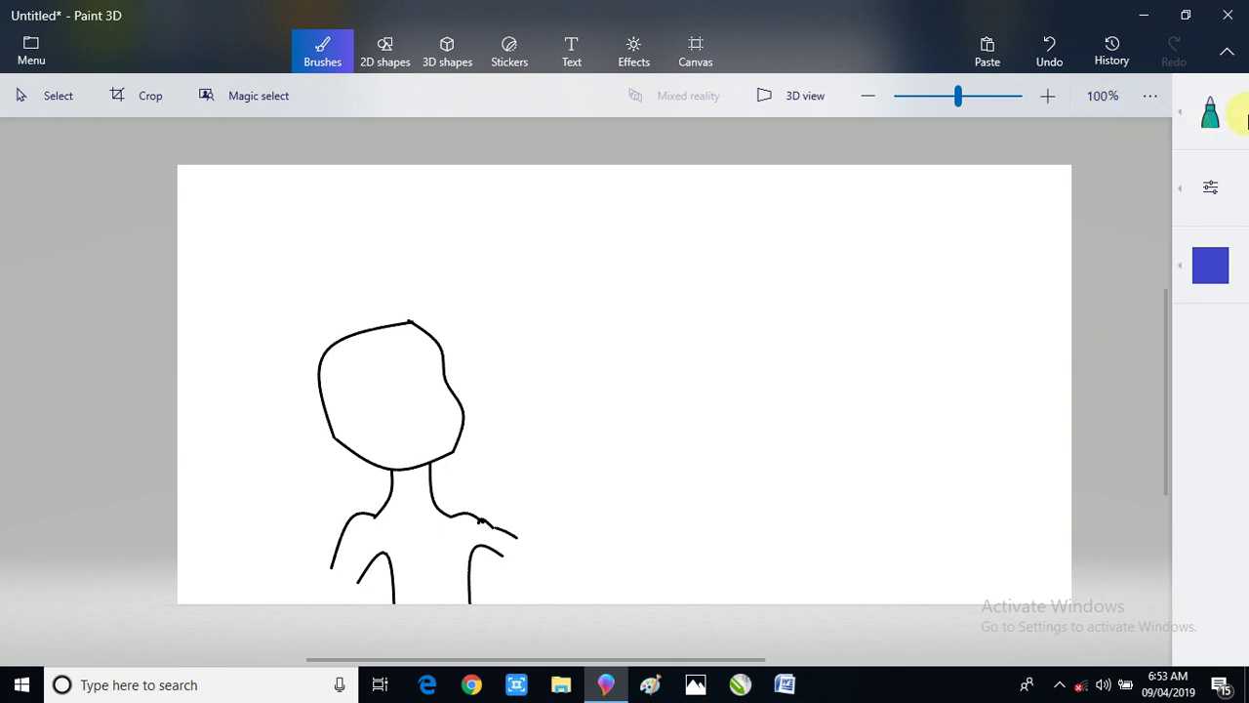
pyautogui.click(1208, 112)
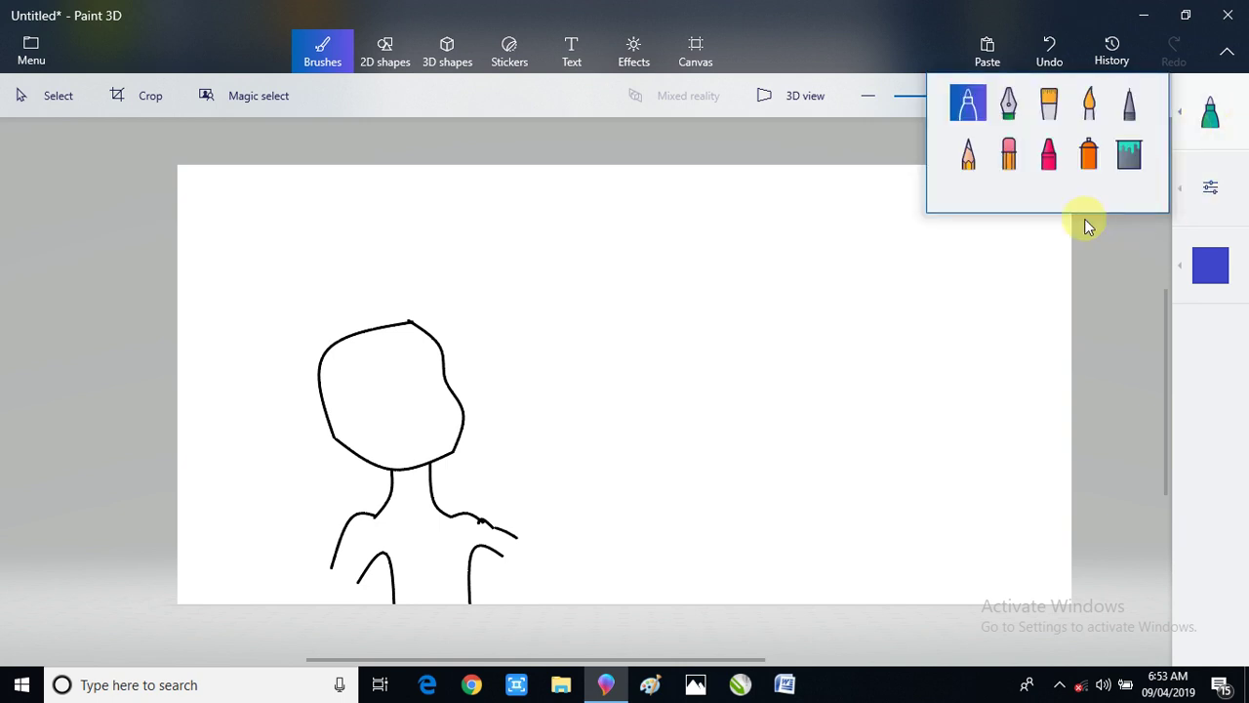
pyautogui.click(993, 162)
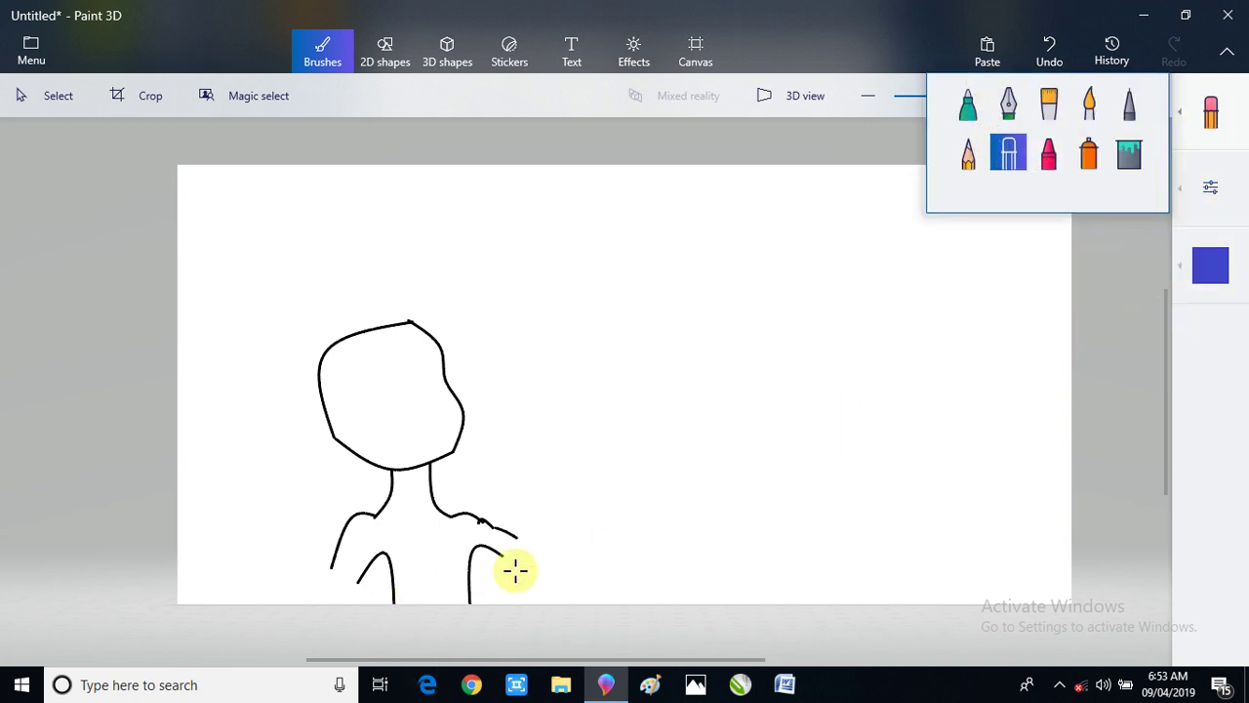
pyautogui.moveTo(515, 571)
pyautogui.mouseDown()
pyautogui.moveTo(438, 566)
pyautogui.moveTo(465, 566)
pyautogui.moveTo(469, 596)
pyautogui.moveTo(443, 600)
pyautogui.mouseUp()
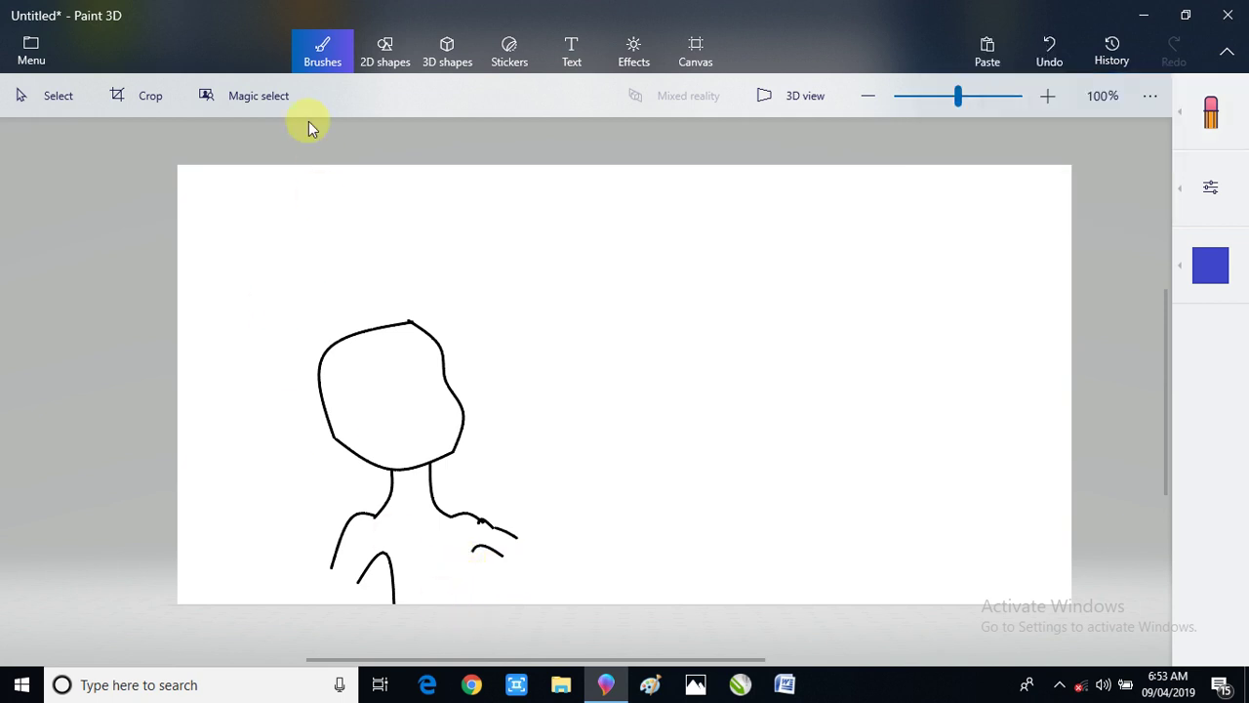
# - Draw a three-point curve from the right arch's inner end down to the canvas's lower edge, leaning slightly left, and commit it
pyautogui.click(382, 54)
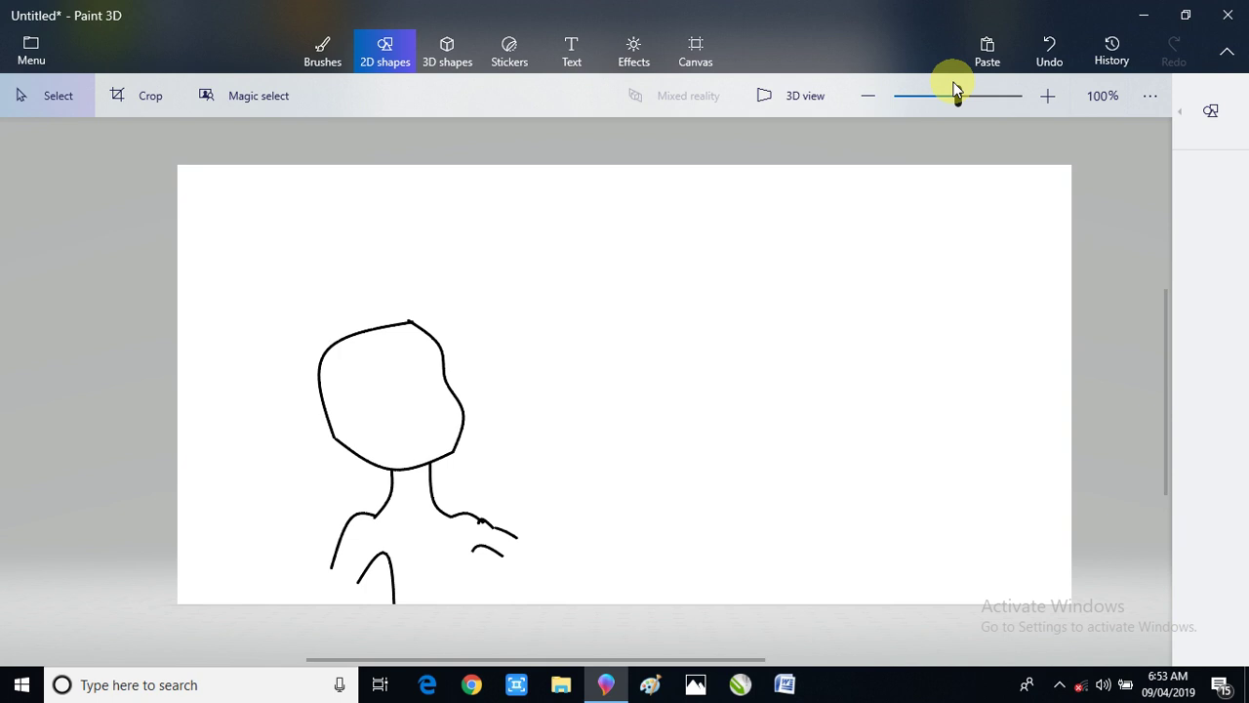
pyautogui.click(1225, 145)
pyautogui.click(1005, 123)
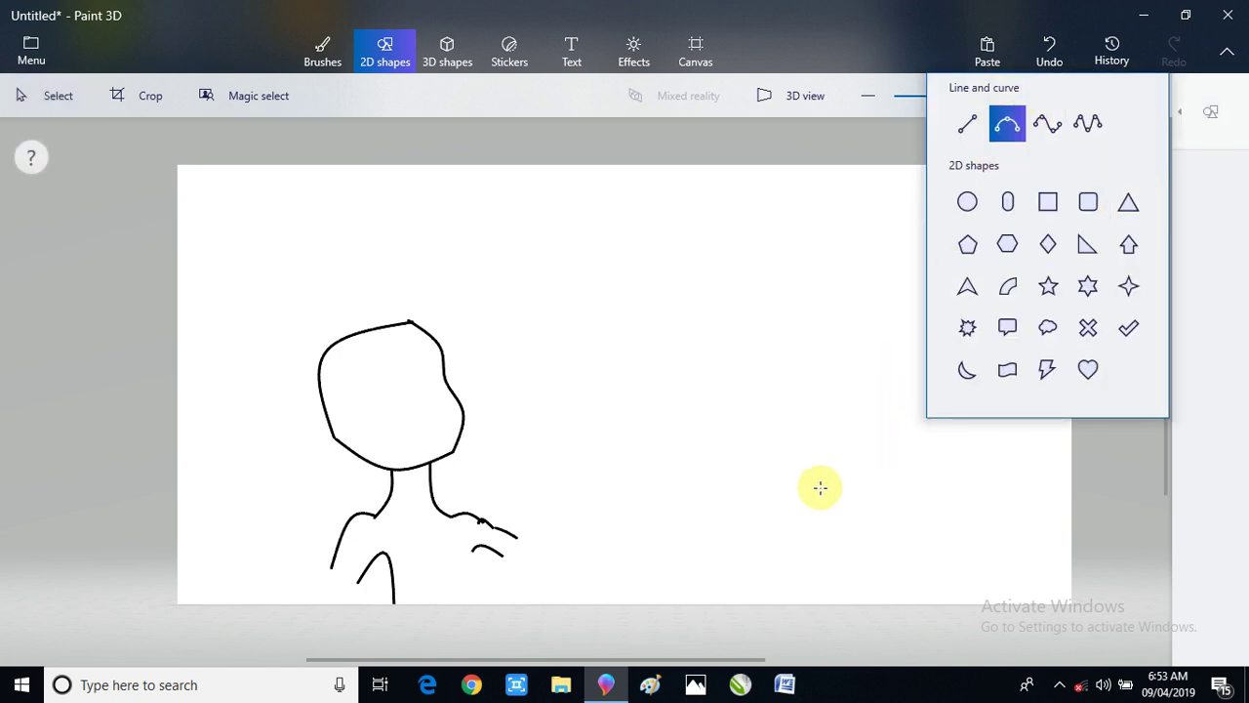
pyautogui.moveTo(501, 560)
pyautogui.mouseDown()
pyautogui.moveTo(473, 547)
pyautogui.moveTo(466, 614)
pyautogui.mouseUp()
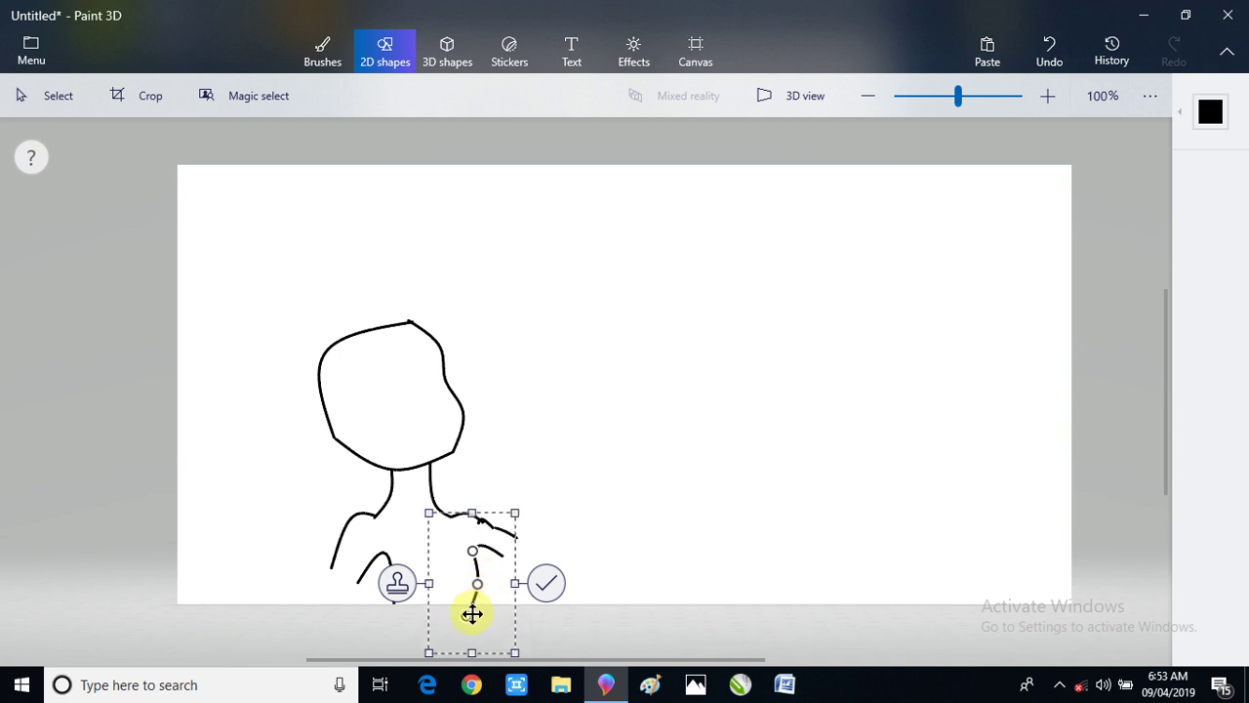
pyautogui.moveTo(465, 611)
pyautogui.mouseDown()
pyautogui.moveTo(462, 582)
pyautogui.moveTo(479, 560)
pyautogui.moveTo(470, 588)
pyautogui.mouseUp()
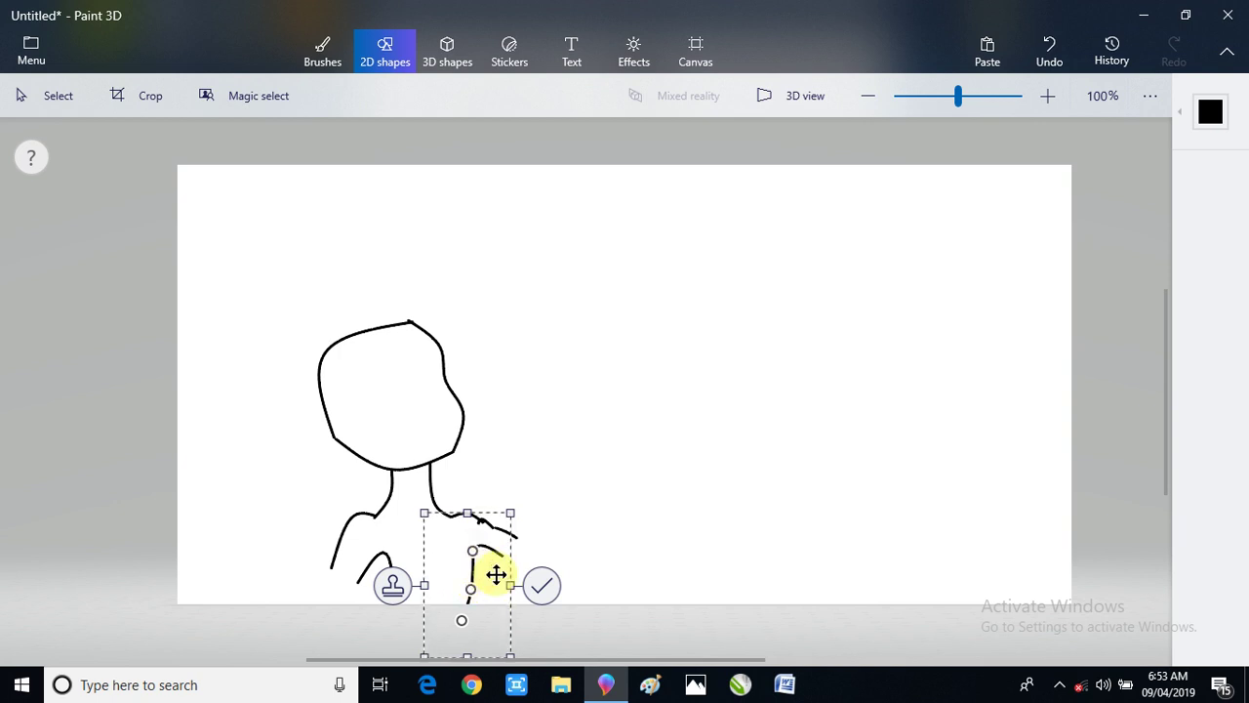
pyautogui.click(540, 586)
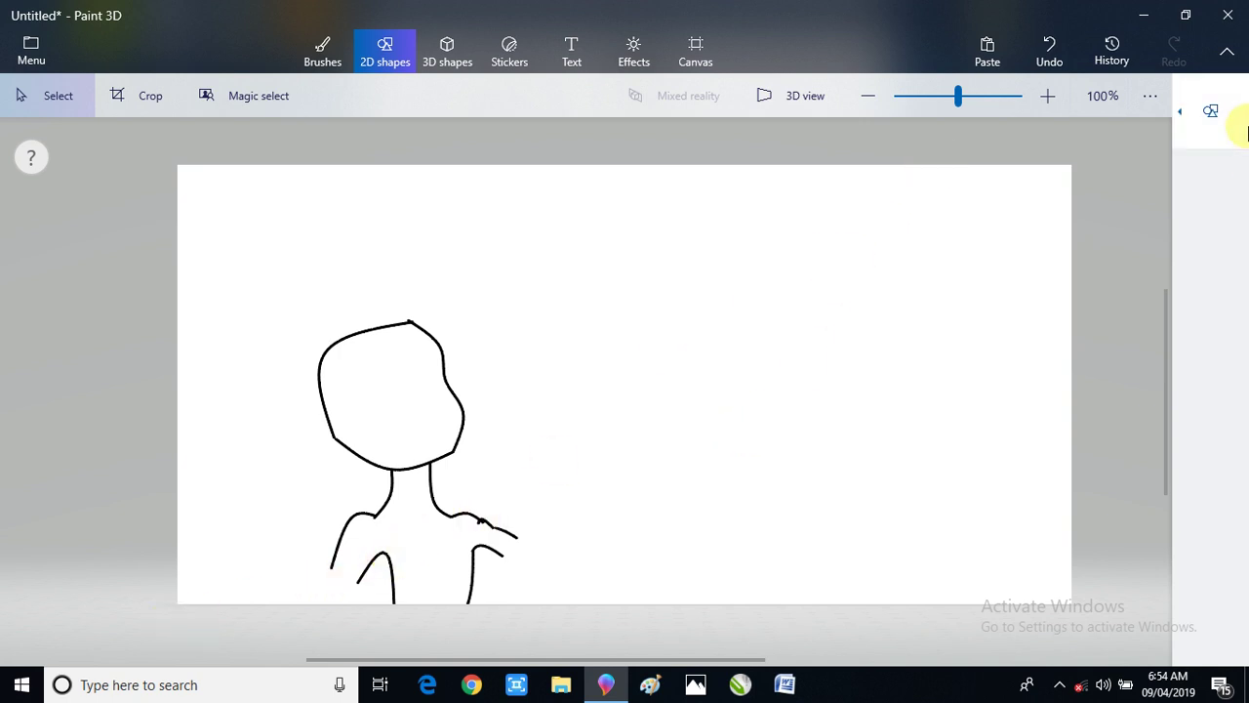
# - Close the open end of the left sleeve with a short three-point curve bulging slightly downward, and commit it
pyautogui.click(1210, 110)
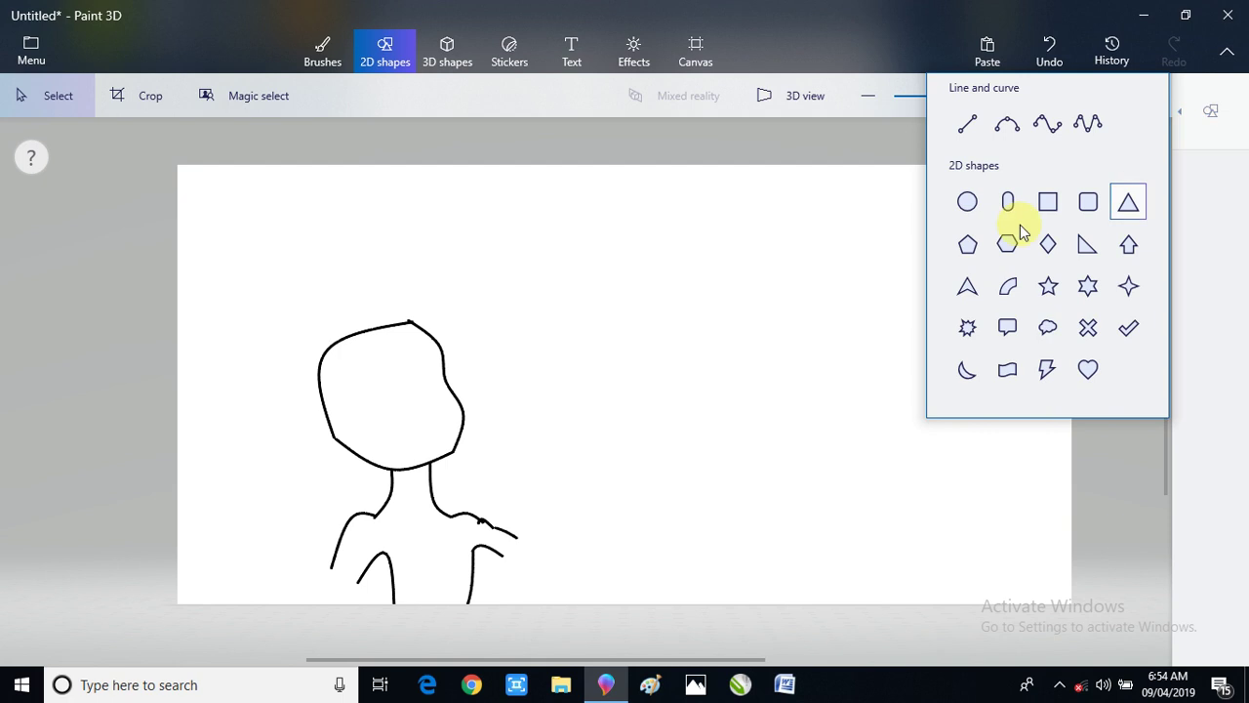
pyautogui.click(967, 123)
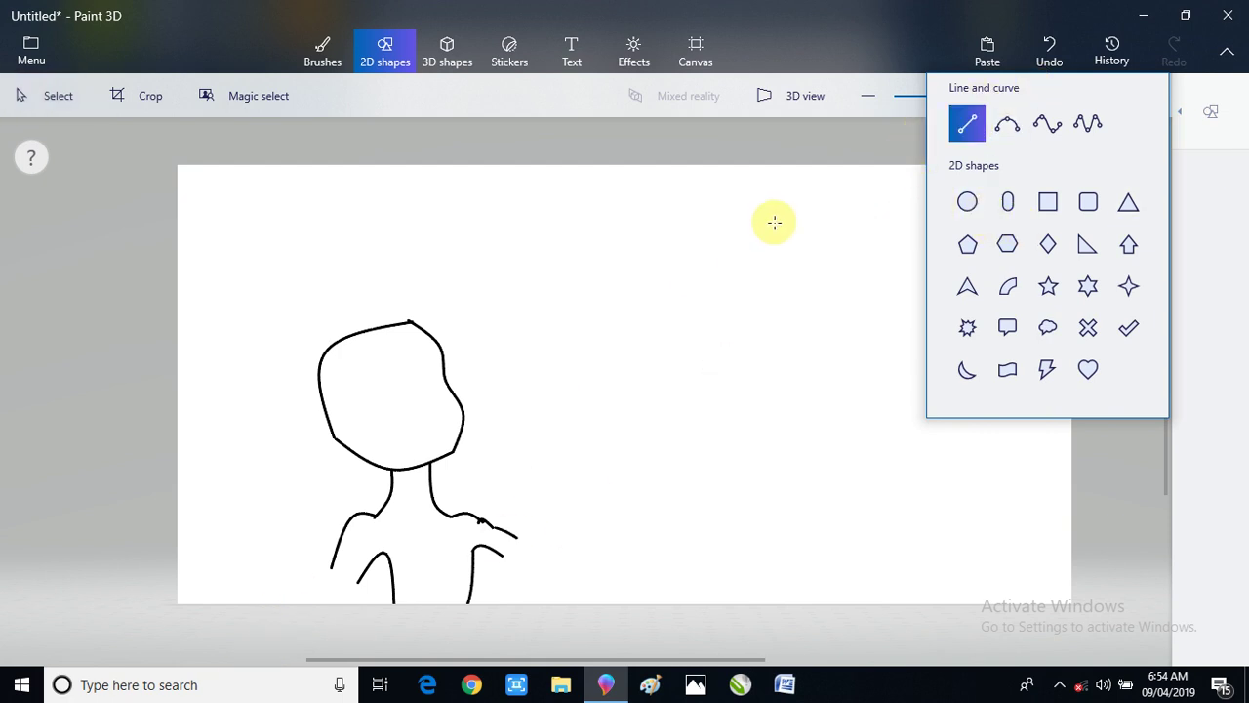
pyautogui.click(1008, 123)
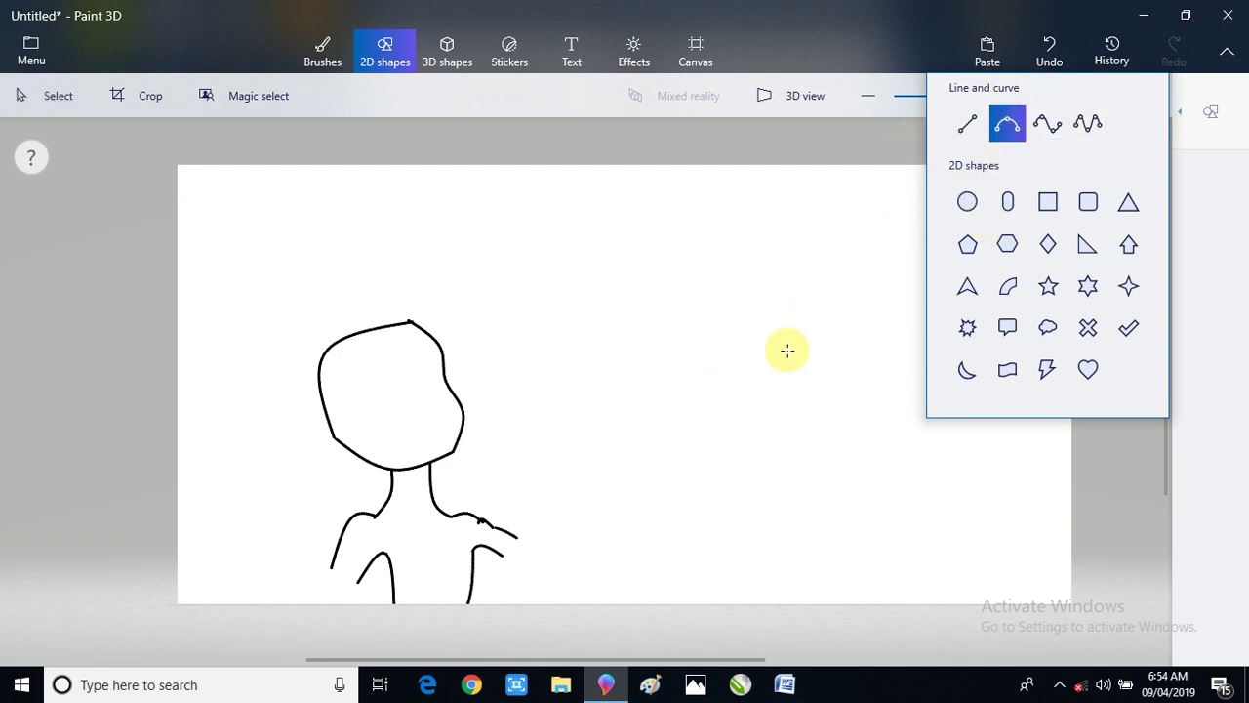
pyautogui.moveTo(341, 540)
pyautogui.mouseDown()
pyautogui.moveTo(326, 564)
pyautogui.moveTo(359, 579)
pyautogui.moveTo(331, 566)
pyautogui.mouseUp()
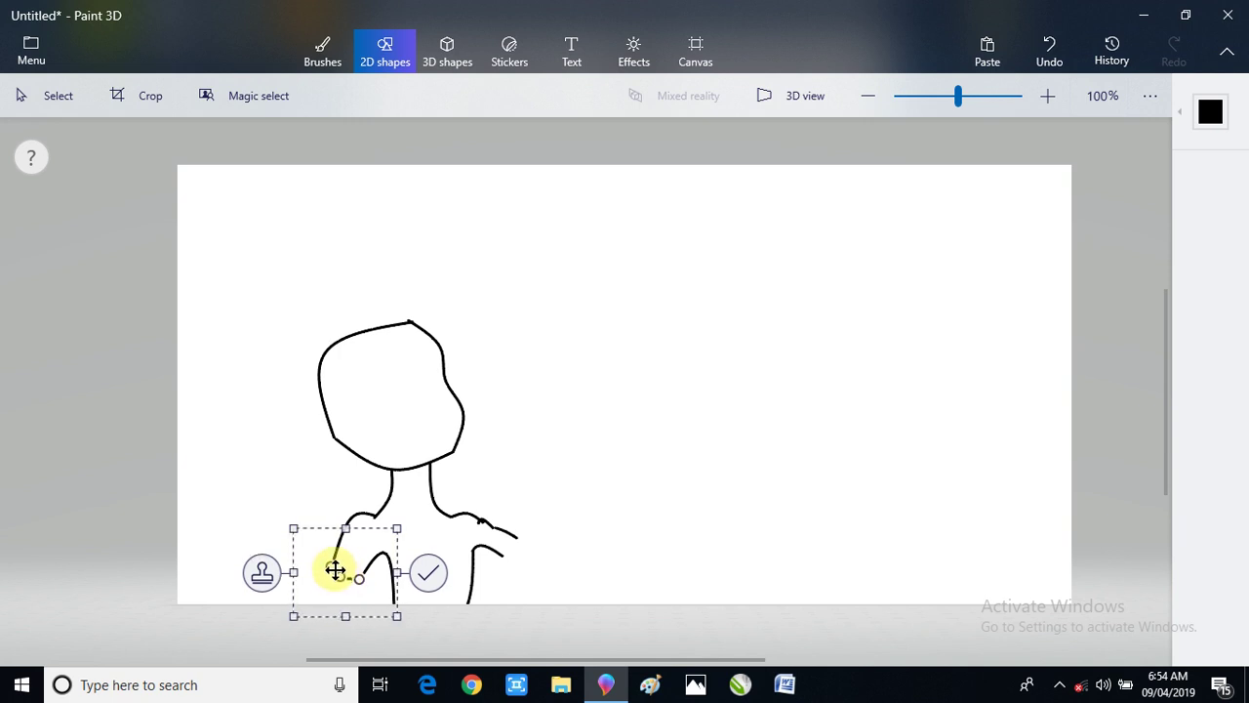
pyautogui.click(426, 582)
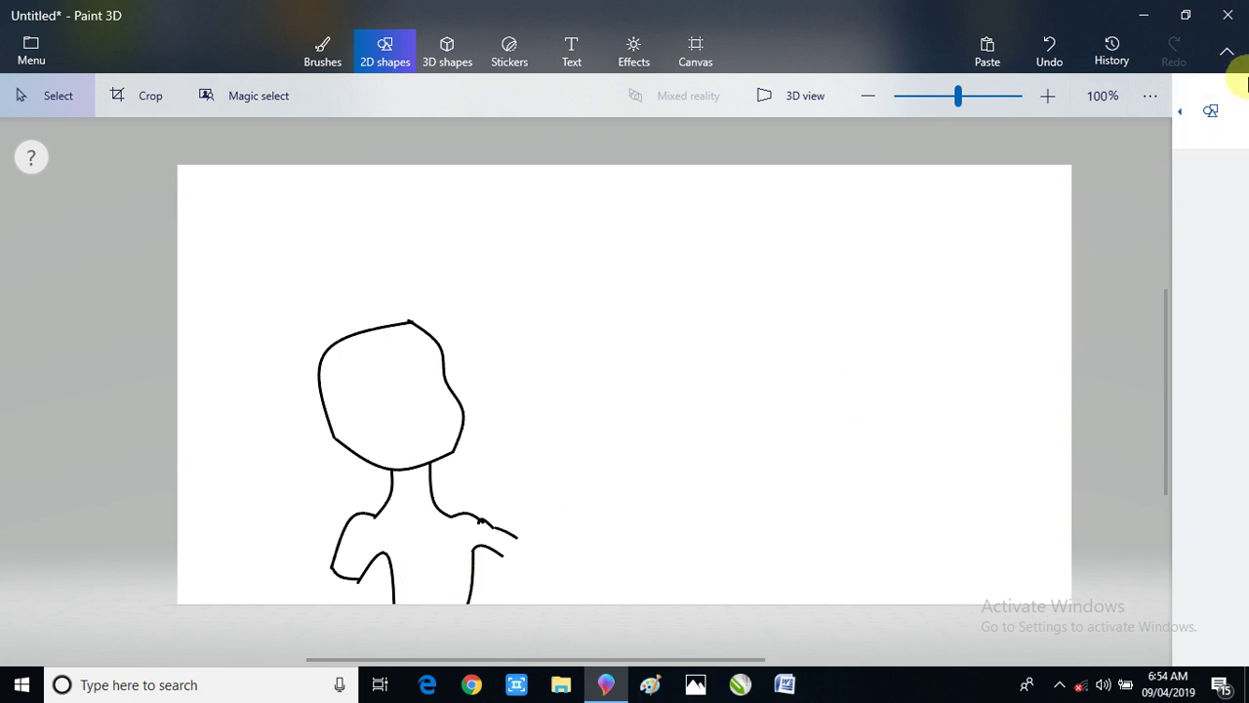
# - Draw a short three-point curve joining the two open ends of the right sleeve, and commit it
pyautogui.click(1212, 109)
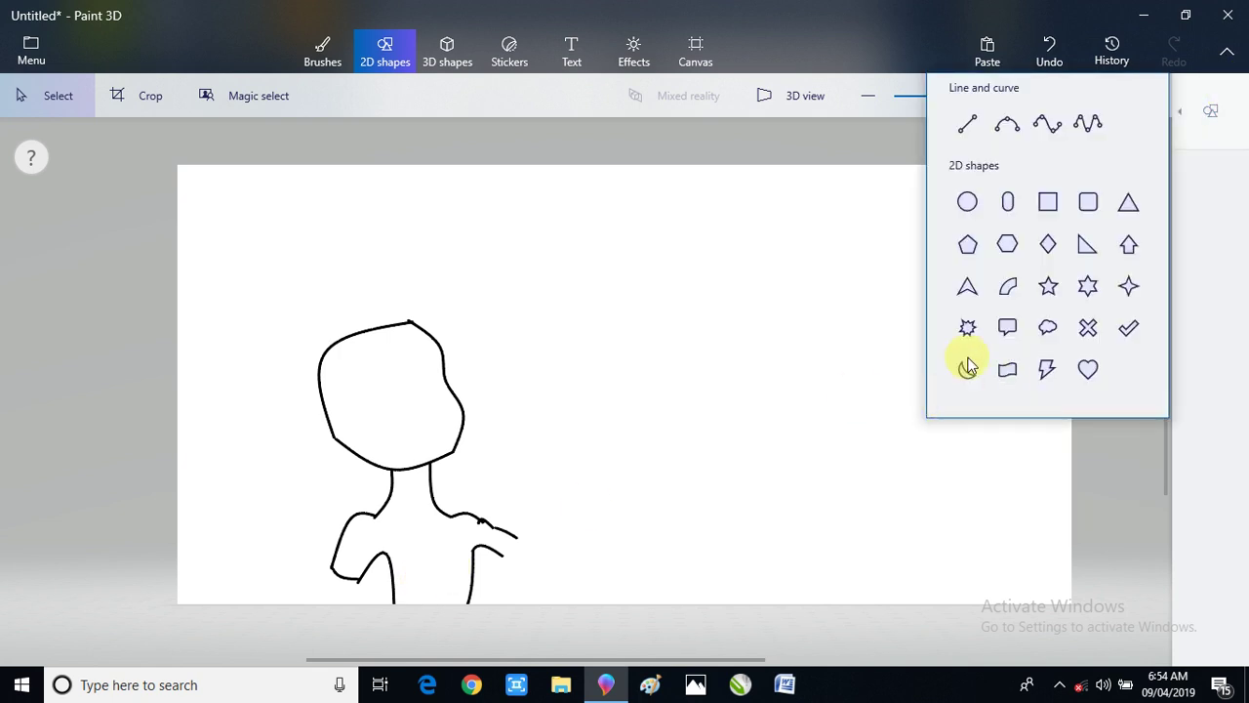
pyautogui.click(1011, 123)
pyautogui.moveTo(506, 536); pyautogui.dragTo(521, 541)
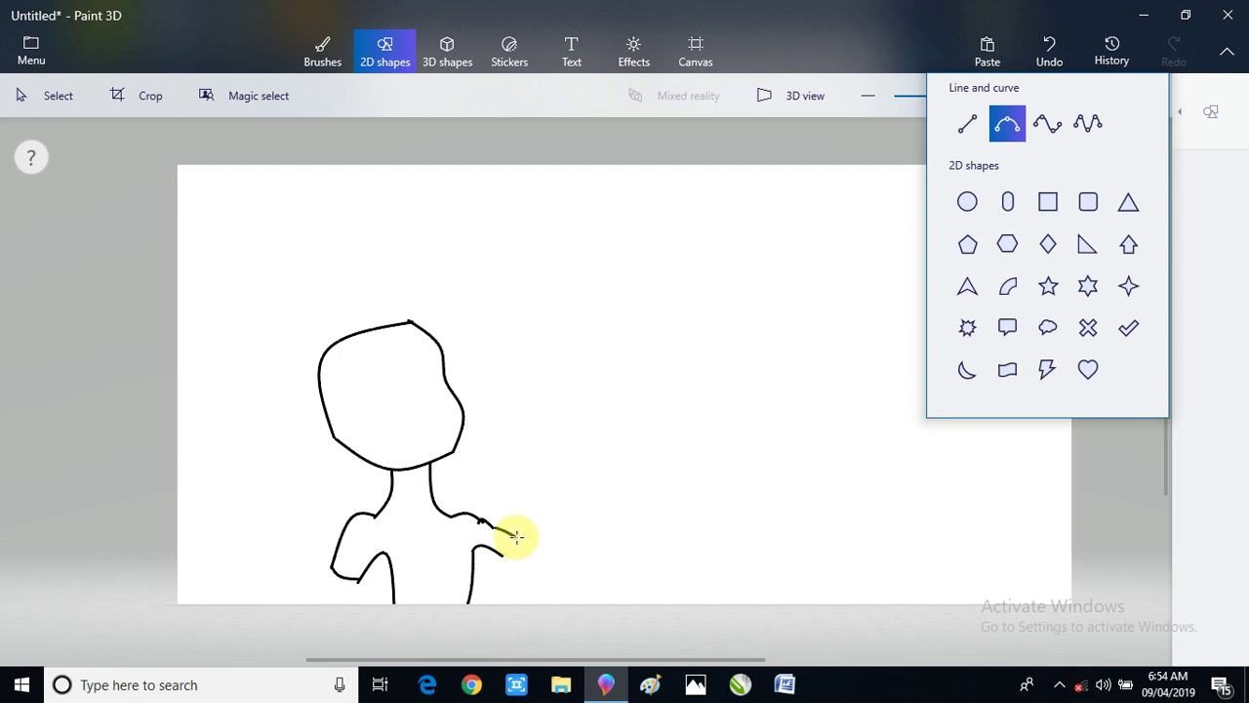
pyautogui.moveTo(516, 536); pyautogui.dragTo(504, 552)
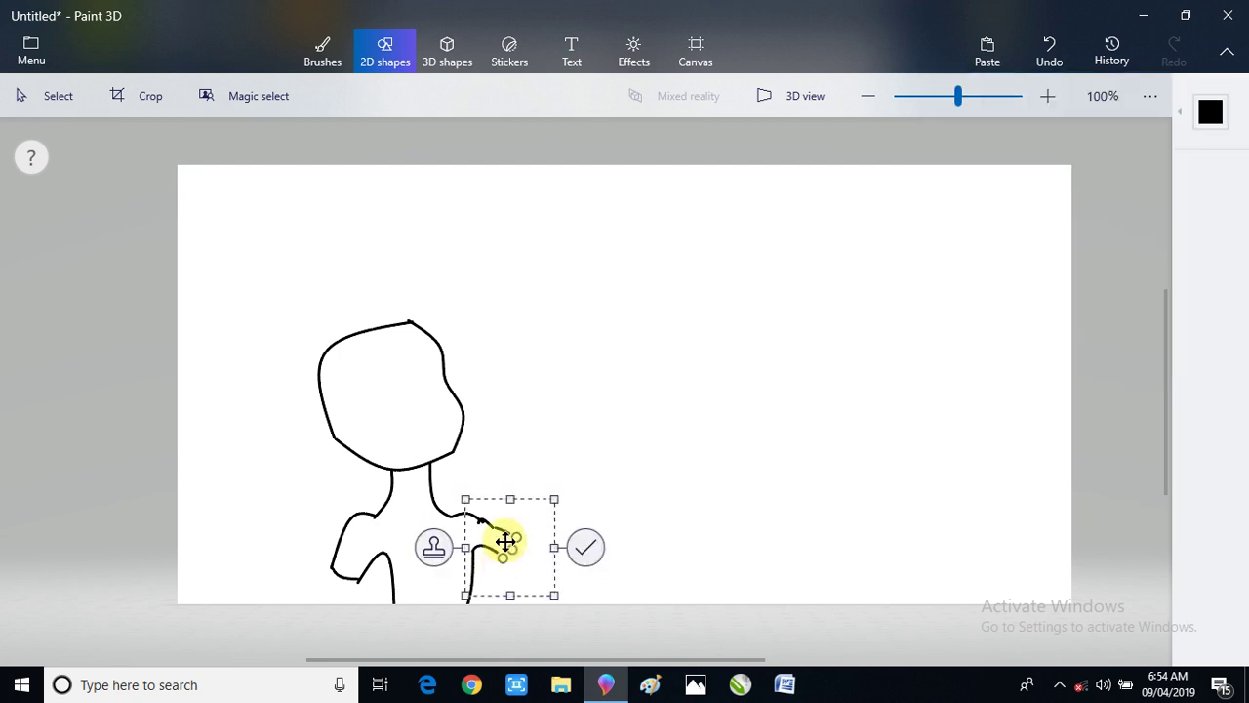
pyautogui.click(584, 545)
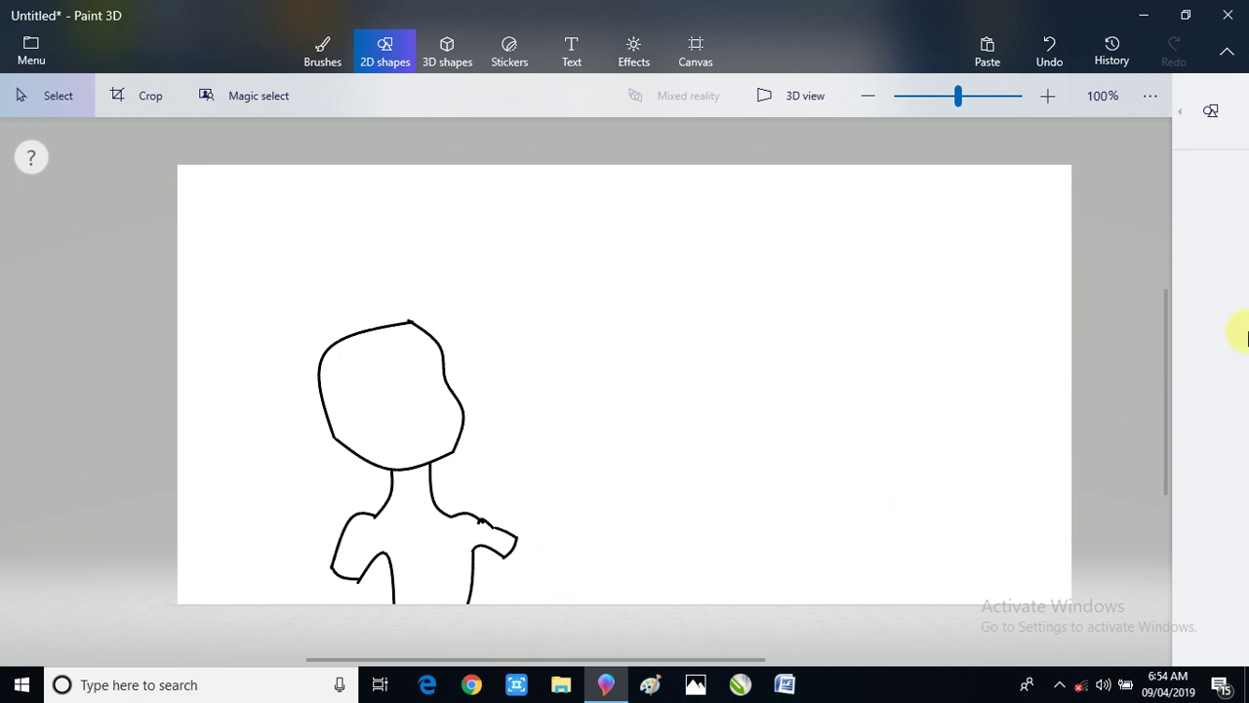
# - Draw a straight line from the left sleeve's outer corner to the canvas's lower edge and stamp a parallel one at its inner corner
pyautogui.click(1211, 110)
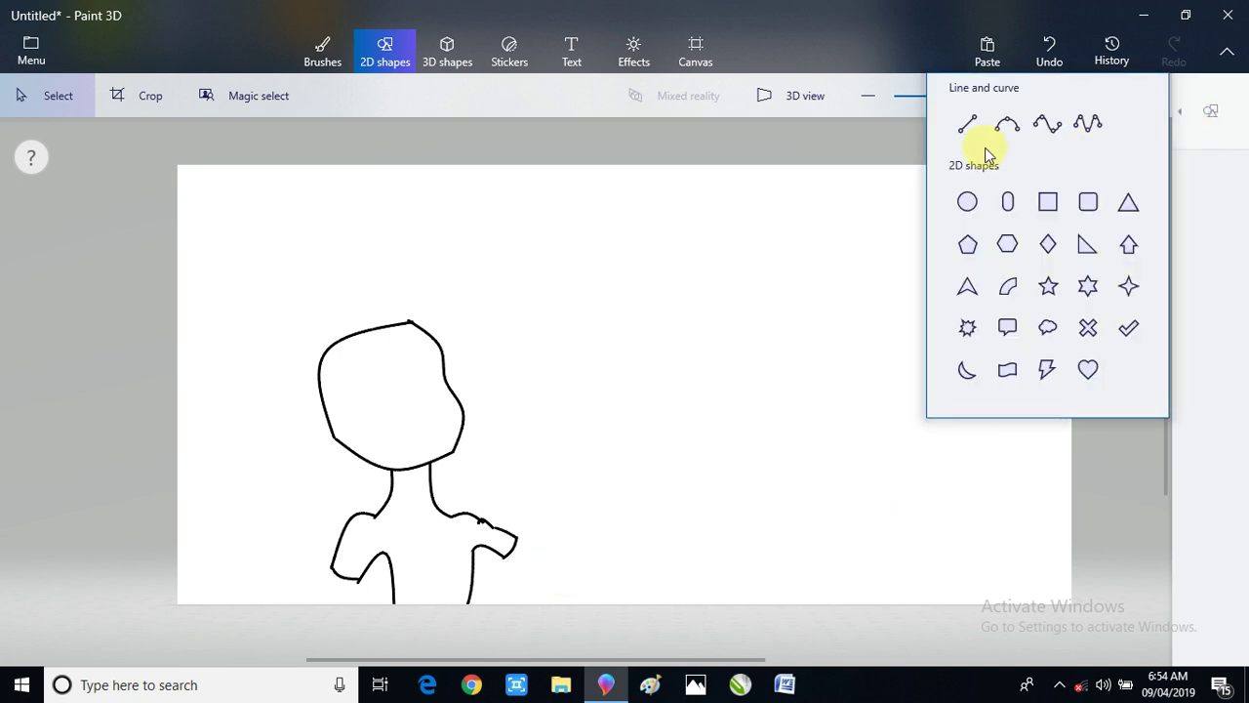
pyautogui.click(966, 127)
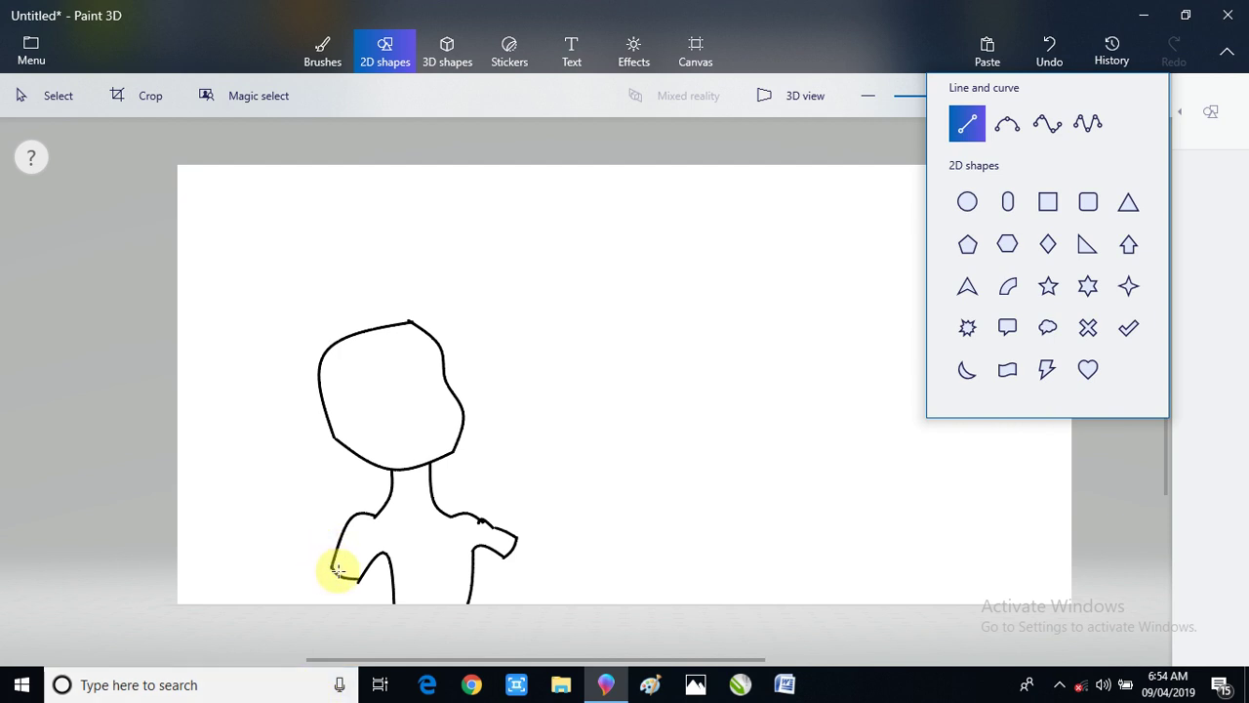
pyautogui.click(330, 578)
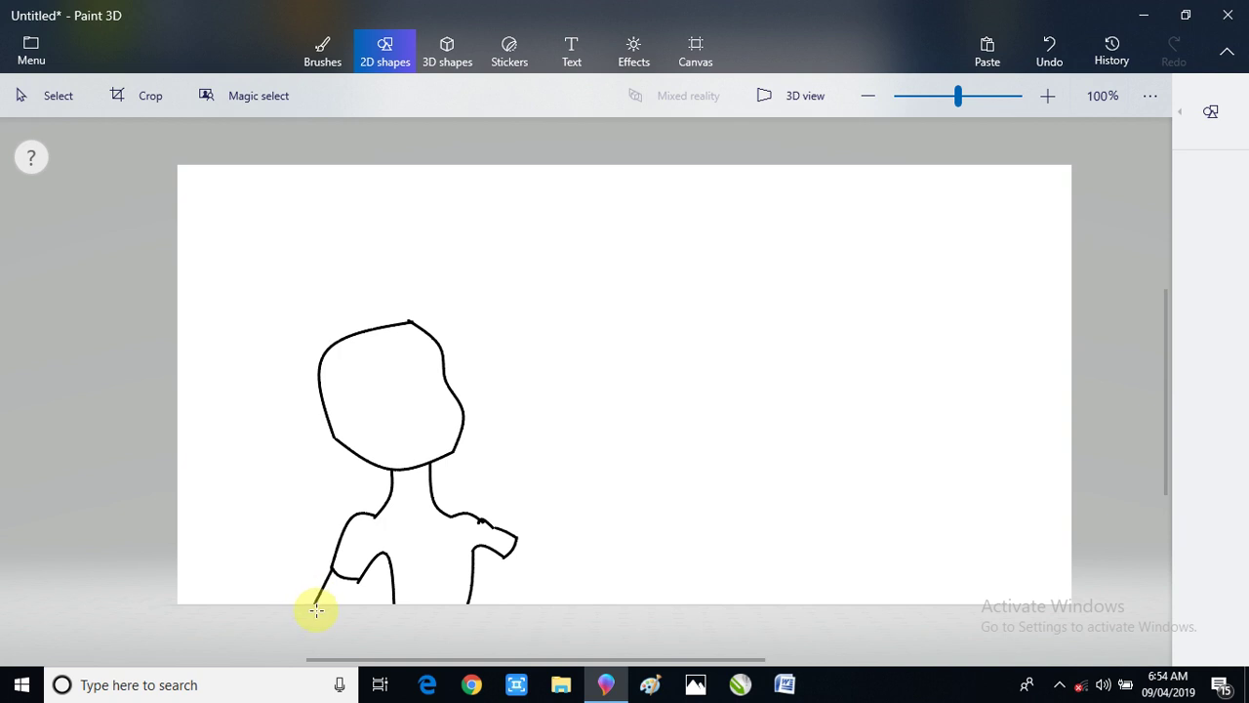
pyautogui.moveTo(326, 617)
pyautogui.mouseDown()
pyautogui.moveTo(340, 578)
pyautogui.moveTo(374, 601)
pyautogui.mouseUp()
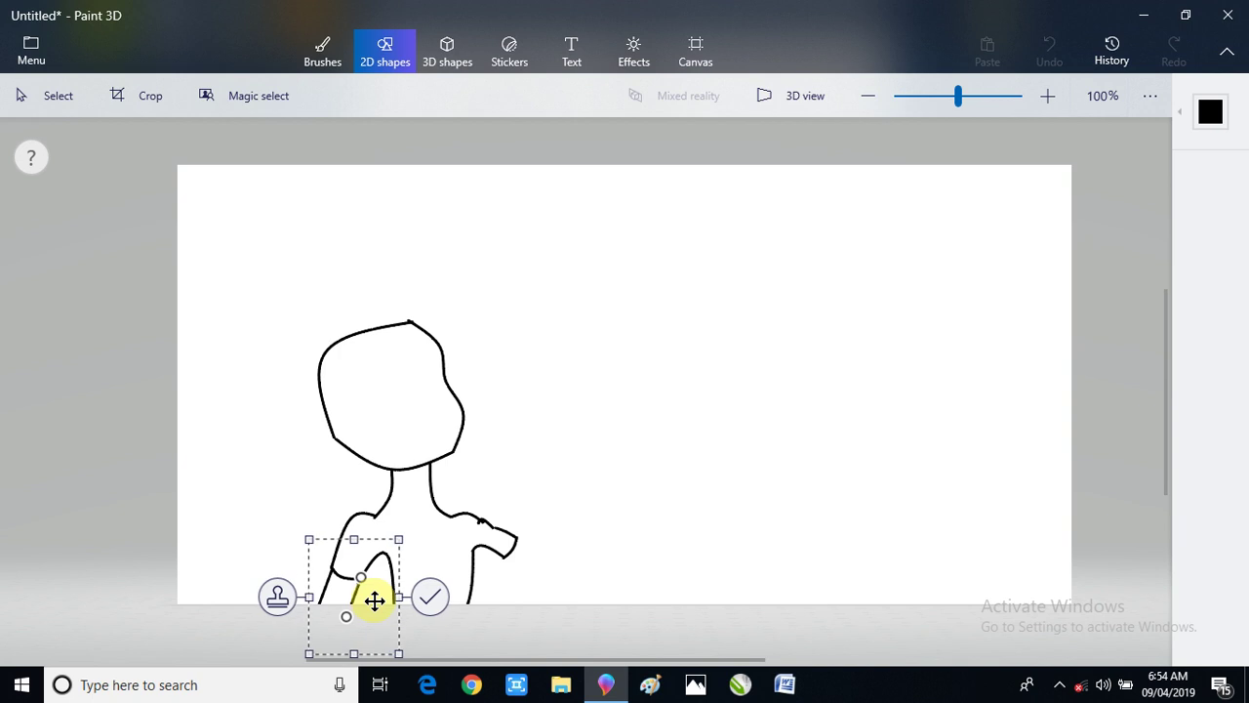
pyautogui.click(430, 597)
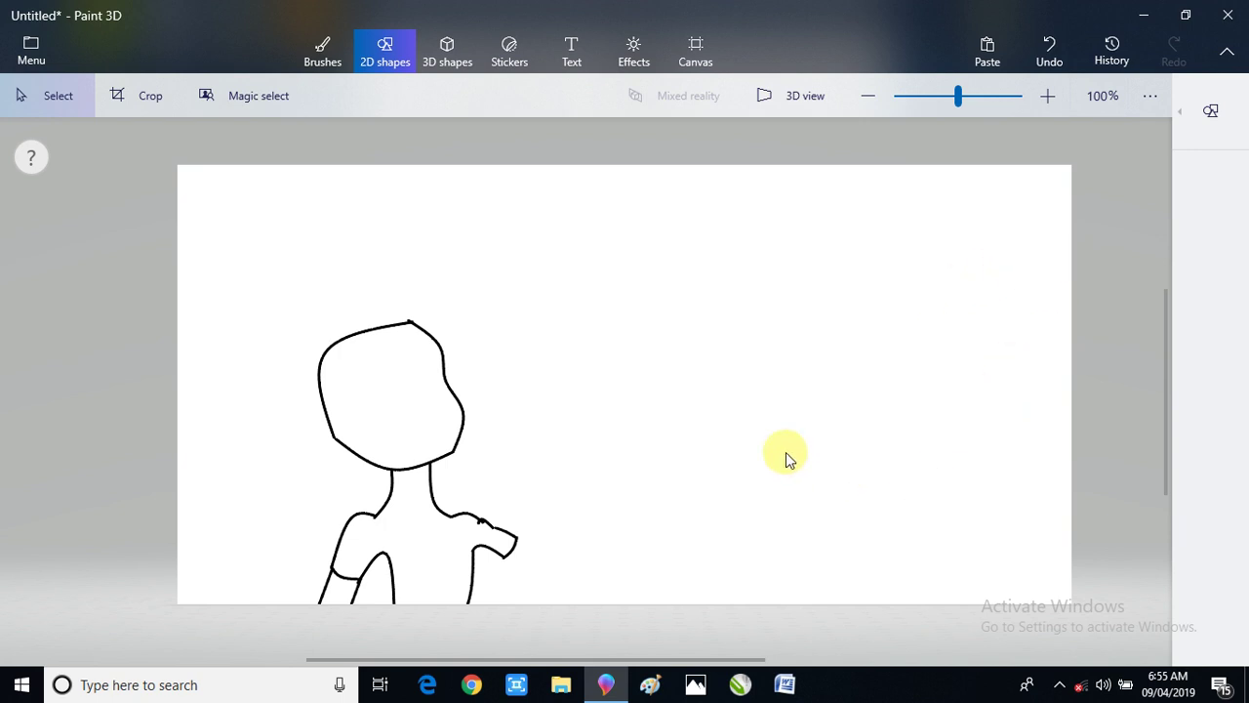
# - Select the whole figure and move it straight up slightly, leaving a narrow gap above the canvas's lower edge
pyautogui.moveTo(271, 300)
pyautogui.mouseDown()
pyautogui.moveTo(315, 557)
pyautogui.moveTo(608, 668)
pyautogui.mouseUp()
pyautogui.moveTo(393, 536); pyautogui.dragTo(392, 505)
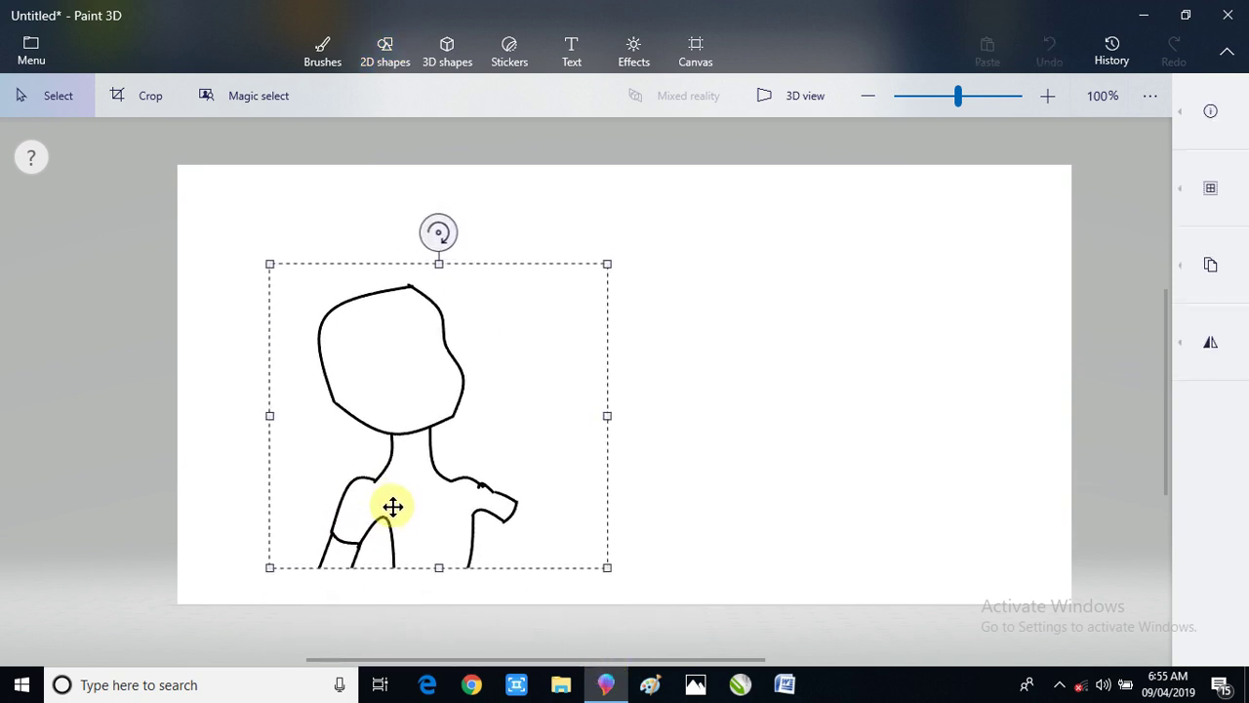
pyautogui.click(761, 498)
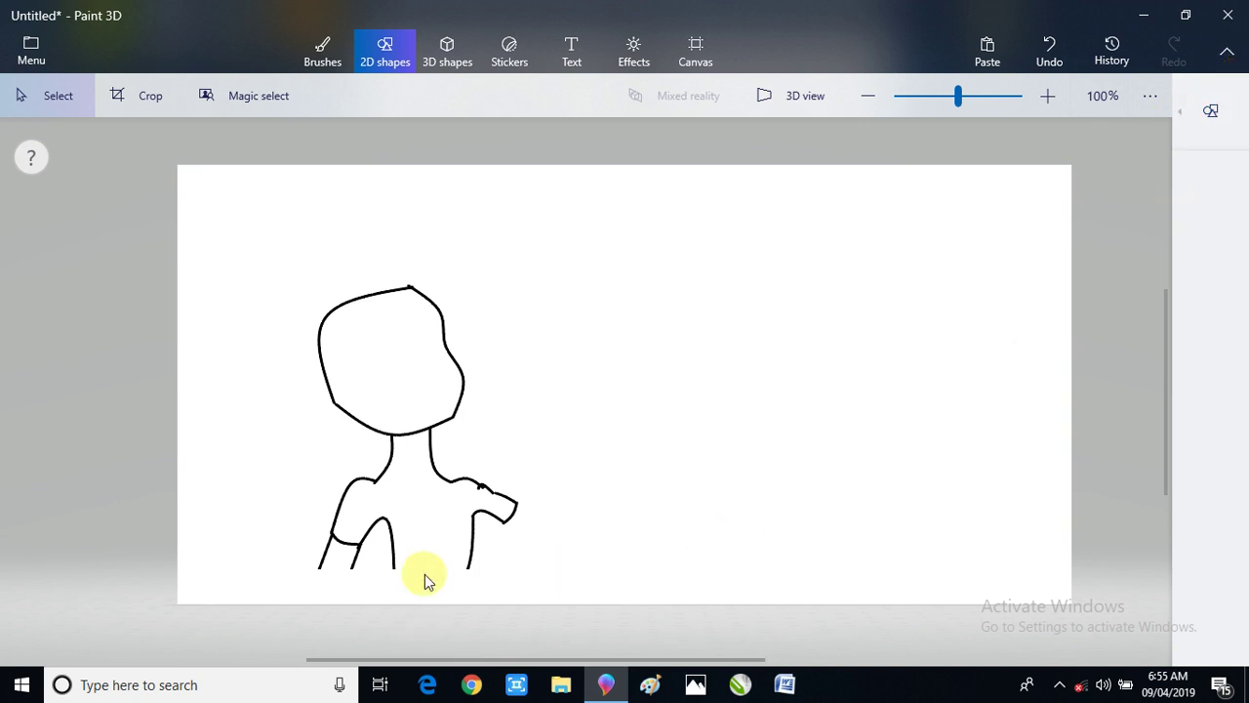
# - Select and cut the right sleeve's underarm line, including the small leftover dash beside the torso
pyautogui.moveTo(462, 499); pyautogui.dragTo(526, 563)
pyautogui.click(592, 536)
pyautogui.moveTo(468, 517); pyautogui.dragTo(519, 535)
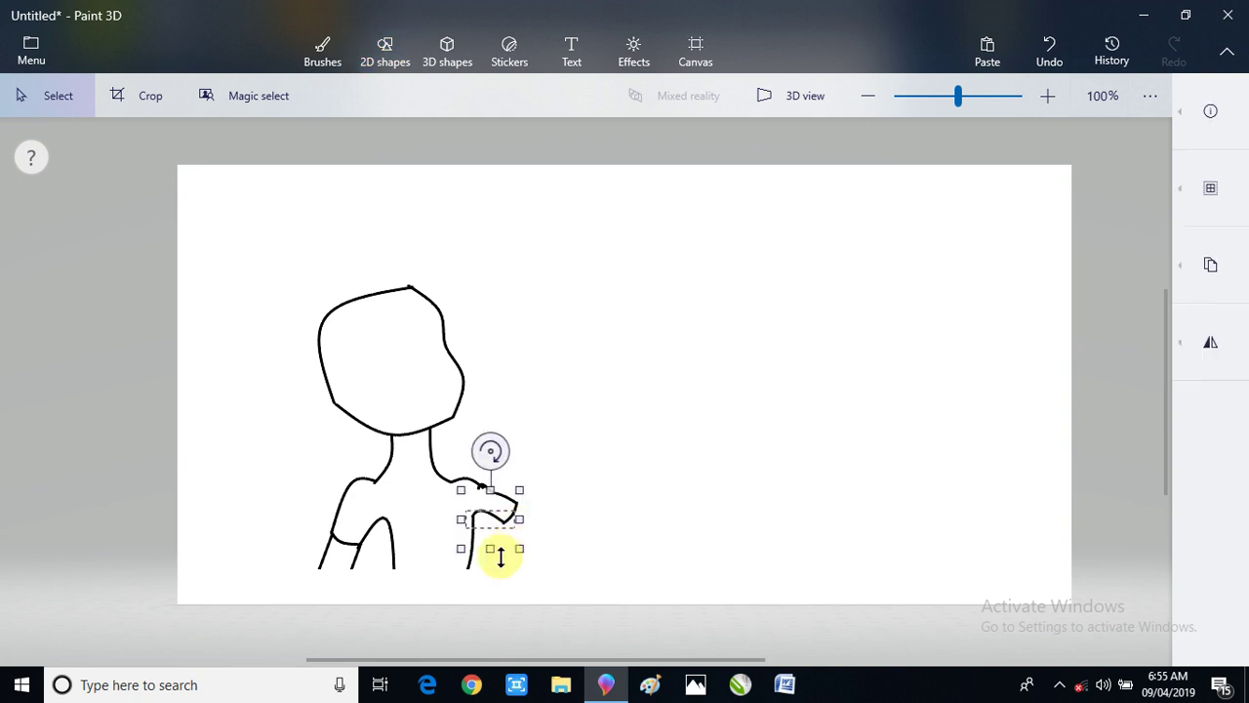
pyautogui.click(1196, 265)
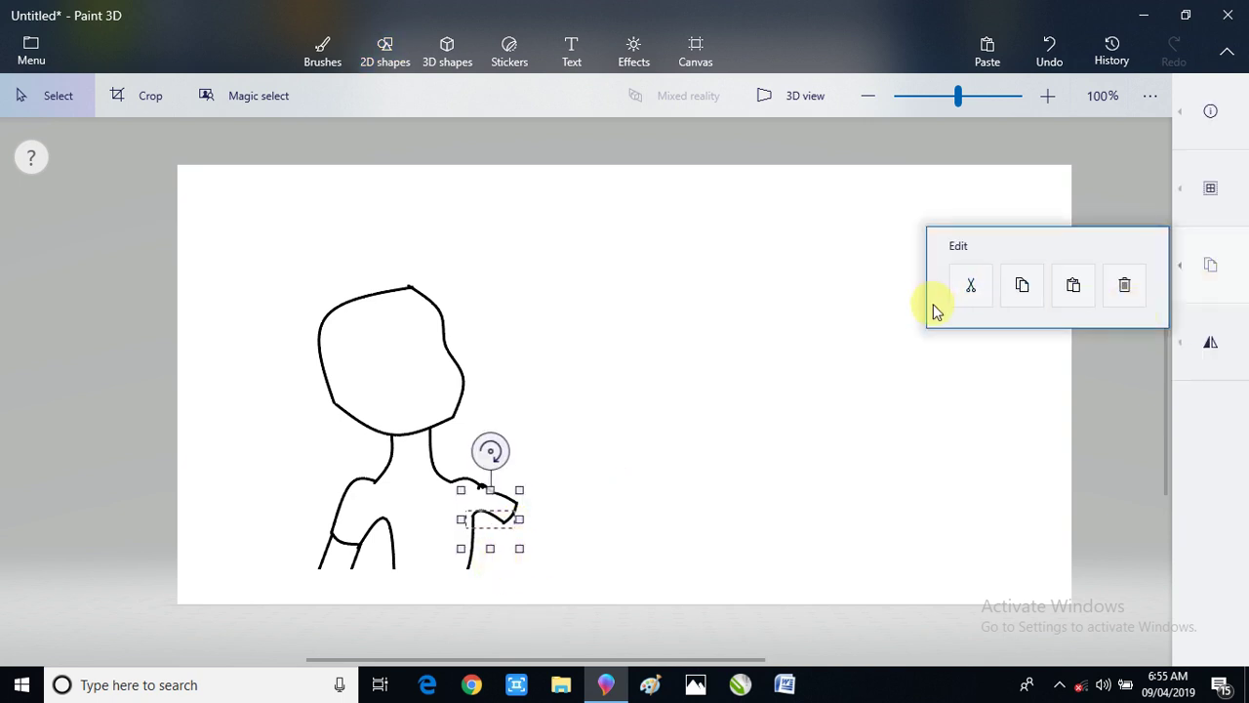
pyautogui.click(971, 285)
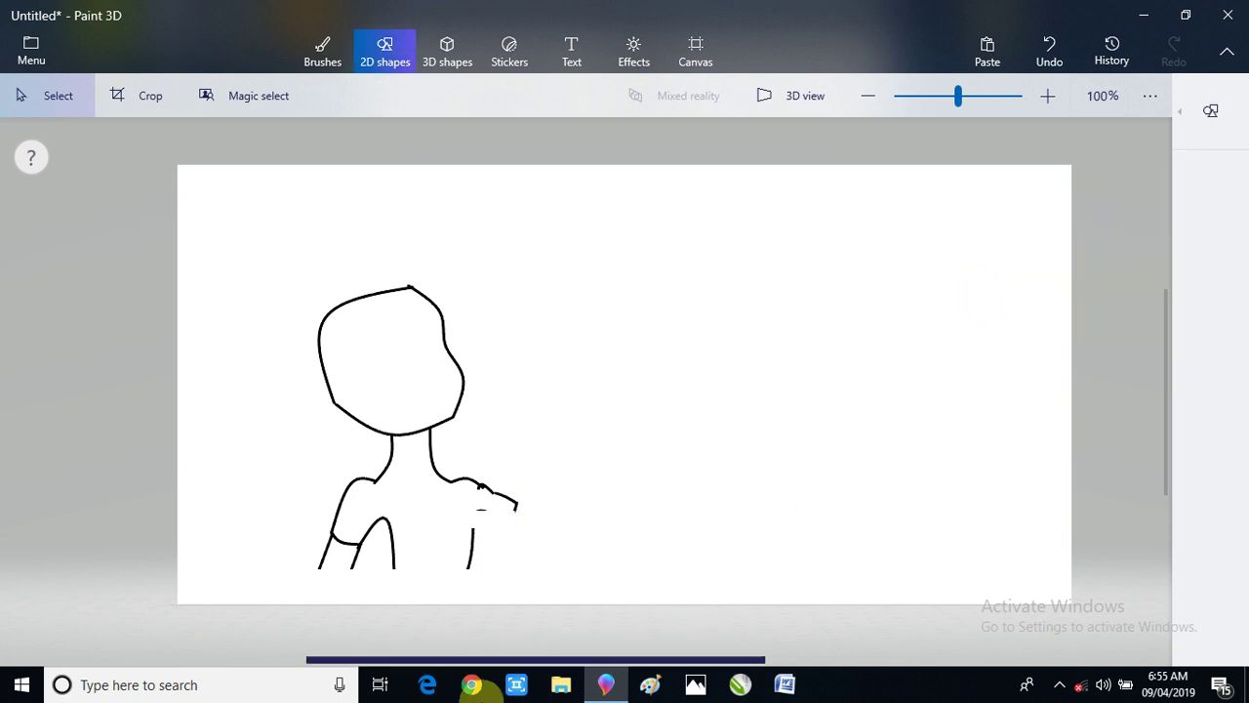
pyautogui.moveTo(462, 502); pyautogui.dragTo(493, 517)
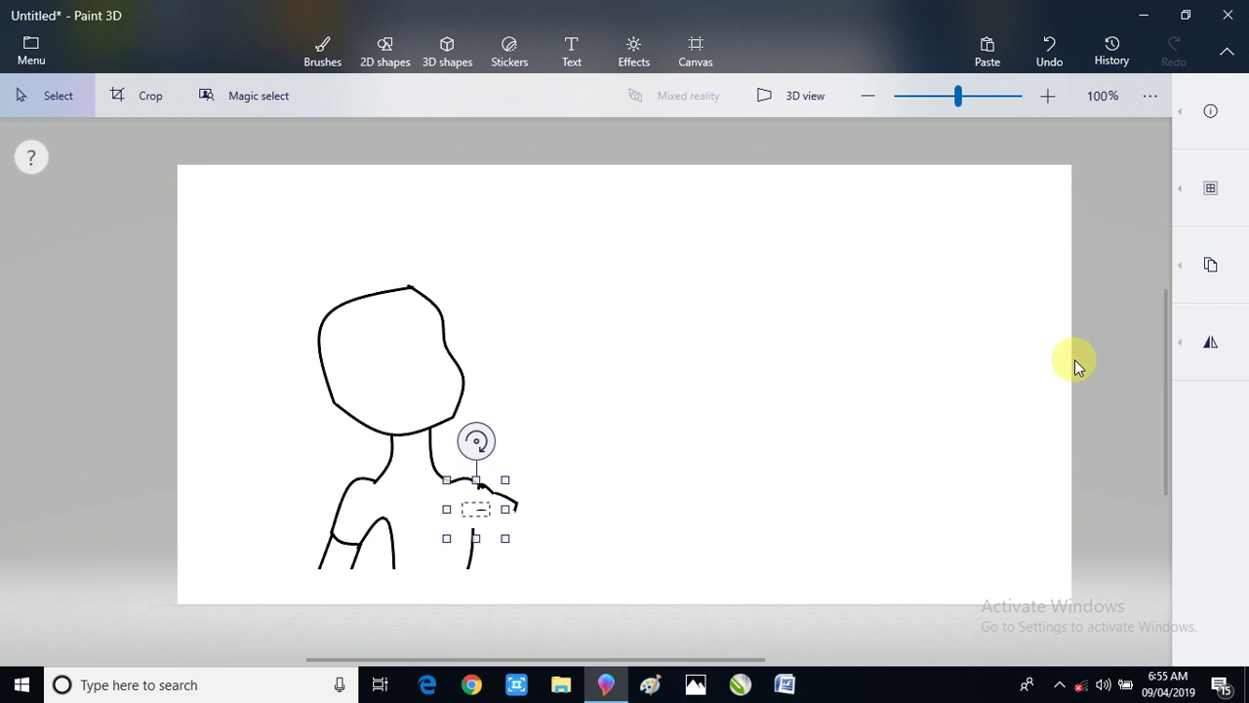
pyautogui.click(1210, 271)
pyautogui.click(969, 291)
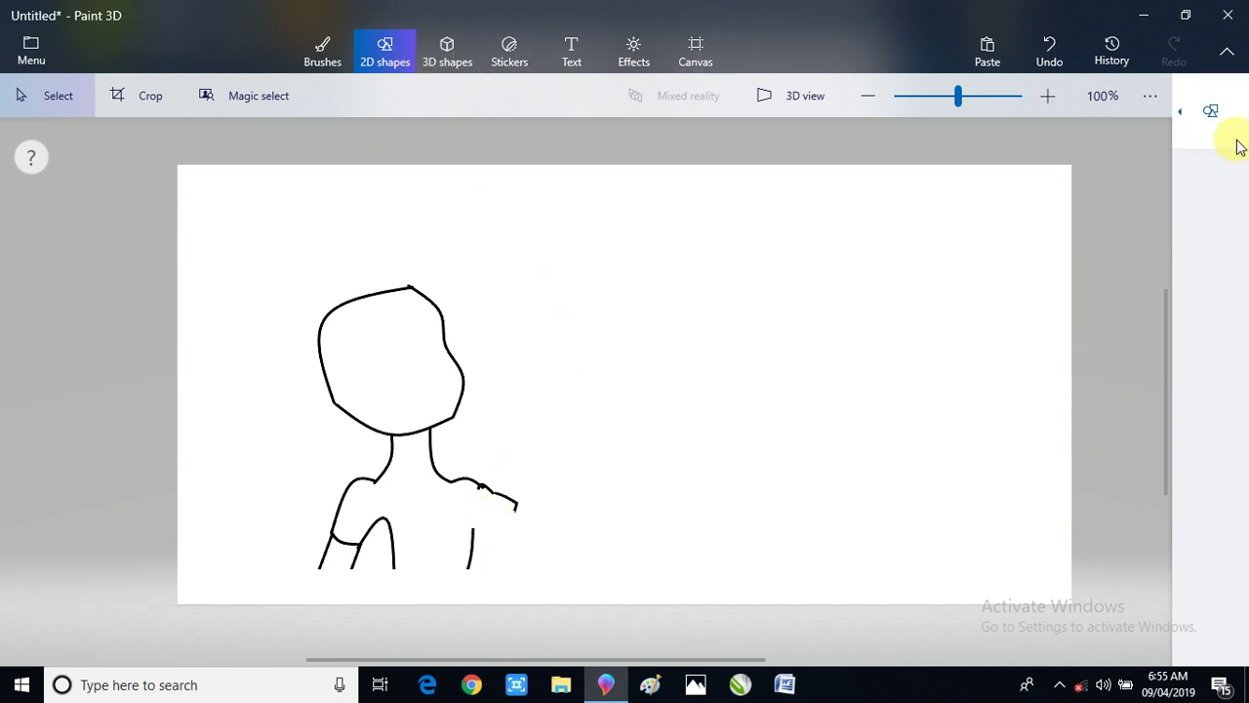
# - Draw a three-point curve for the right sleeve's underside, from below the cuff back to the top of the torso's right line
pyautogui.click(1187, 149)
pyautogui.click(1006, 123)
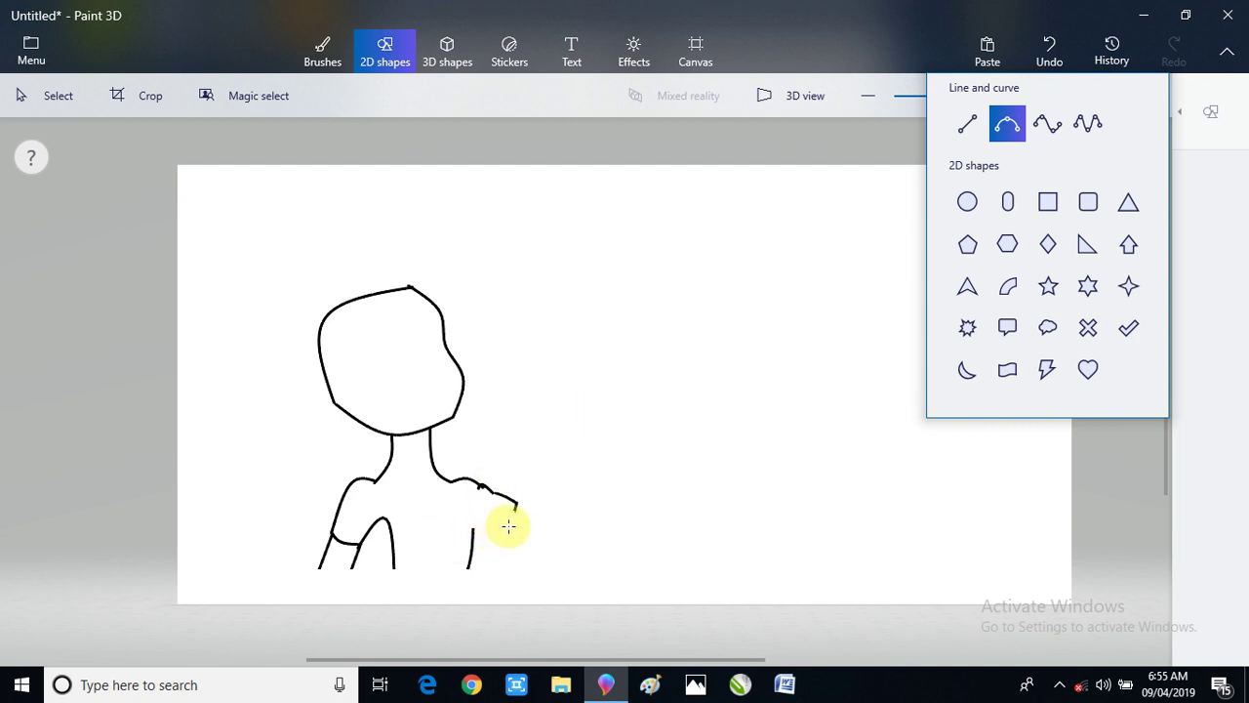
pyautogui.moveTo(508, 527)
pyautogui.mouseDown()
pyautogui.moveTo(488, 512)
pyautogui.moveTo(472, 529)
pyautogui.moveTo(469, 510)
pyautogui.mouseUp()
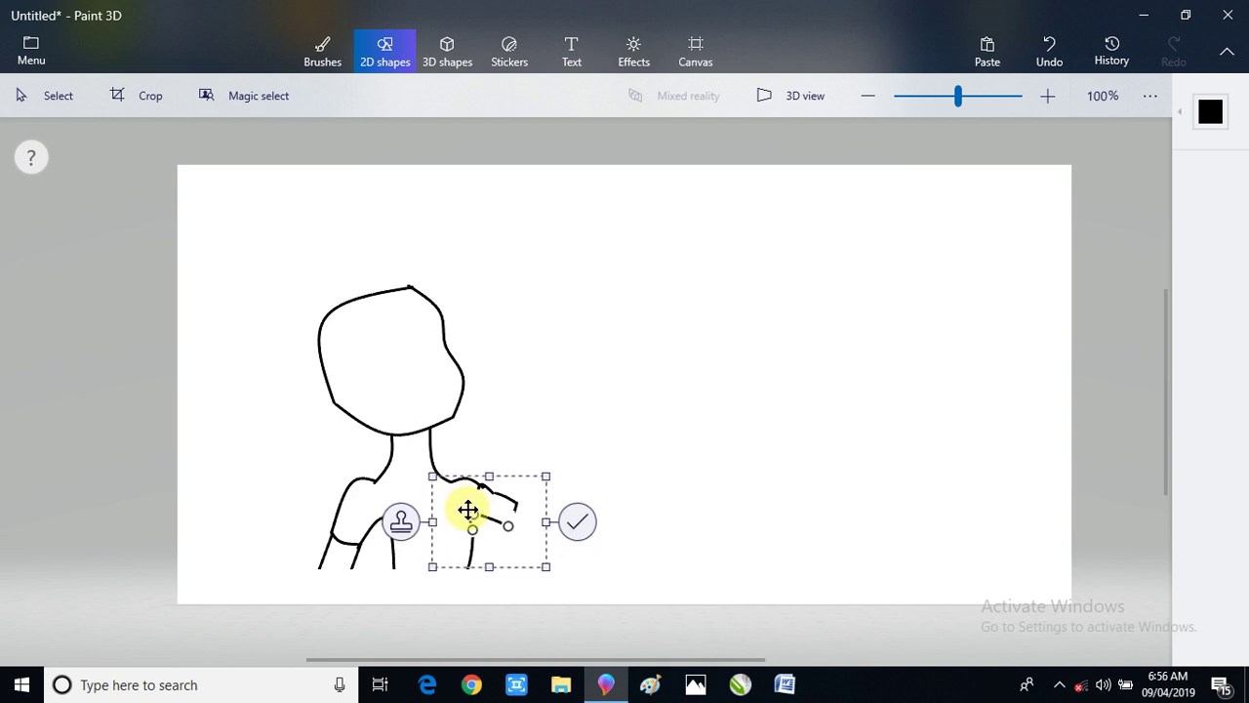
pyautogui.click(577, 524)
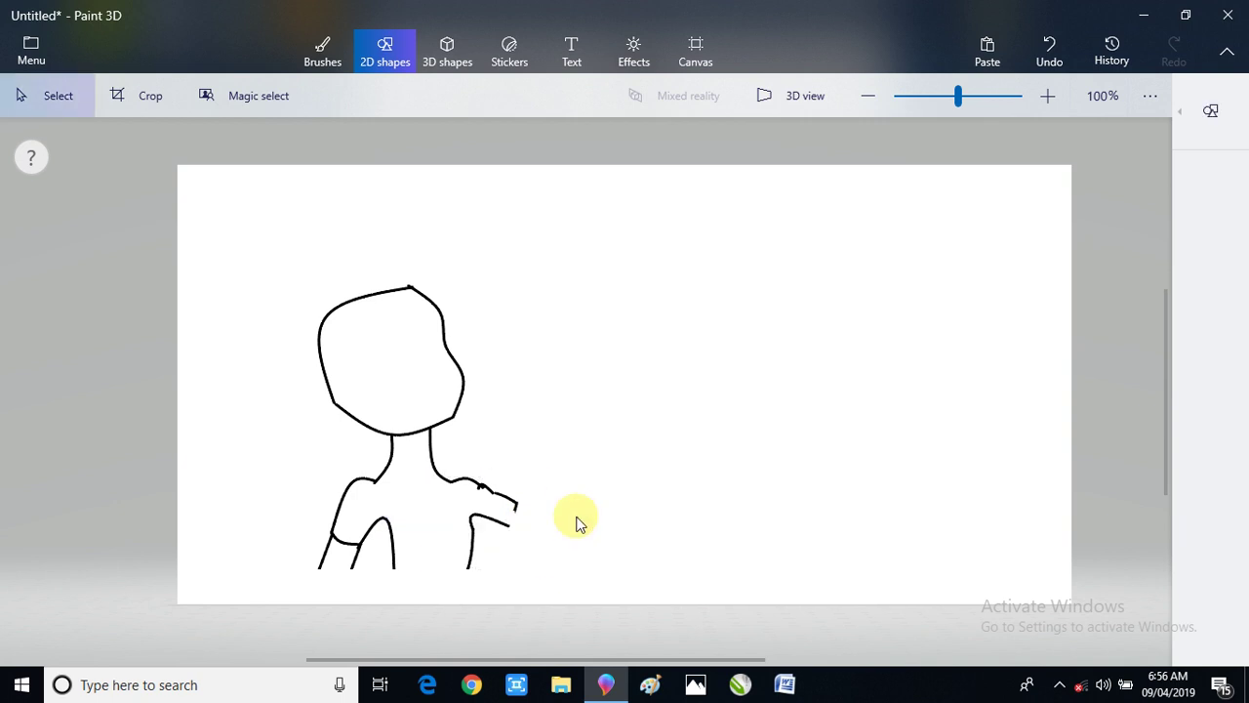
# - Close the right sleeve's cuff with a short three-point curve down to the end of the new underarm line
pyautogui.click(1199, 111)
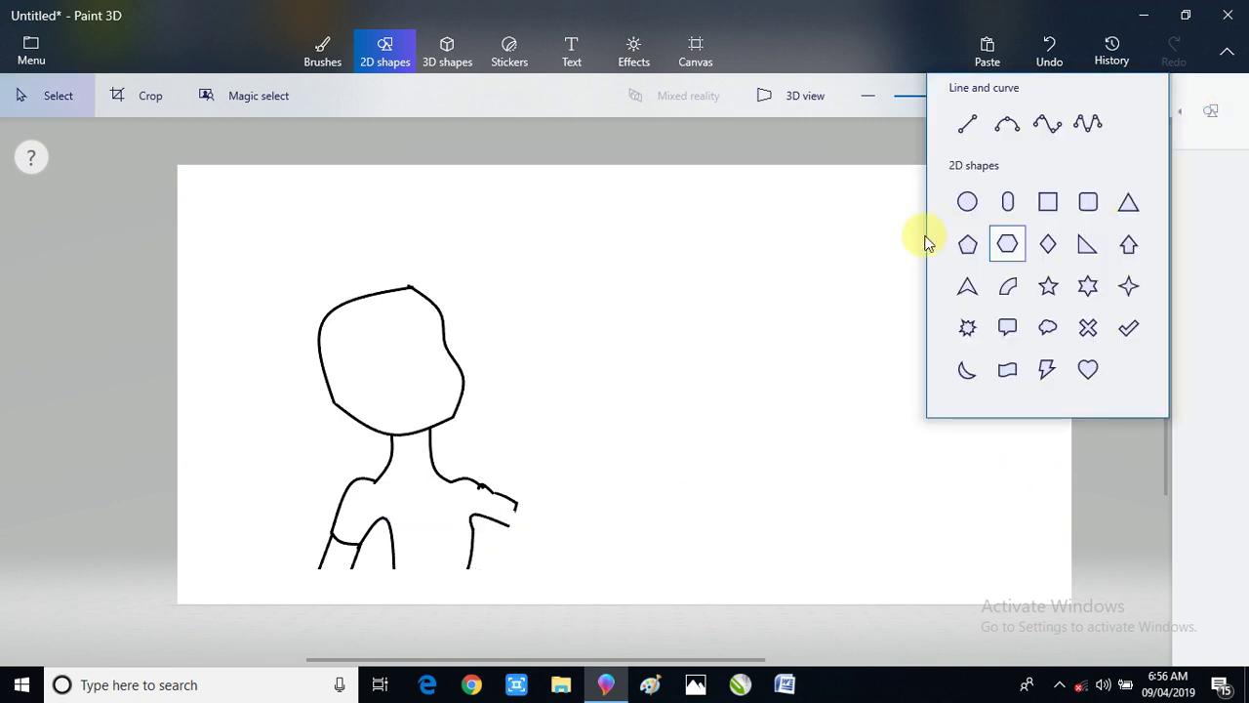
pyautogui.click(1006, 125)
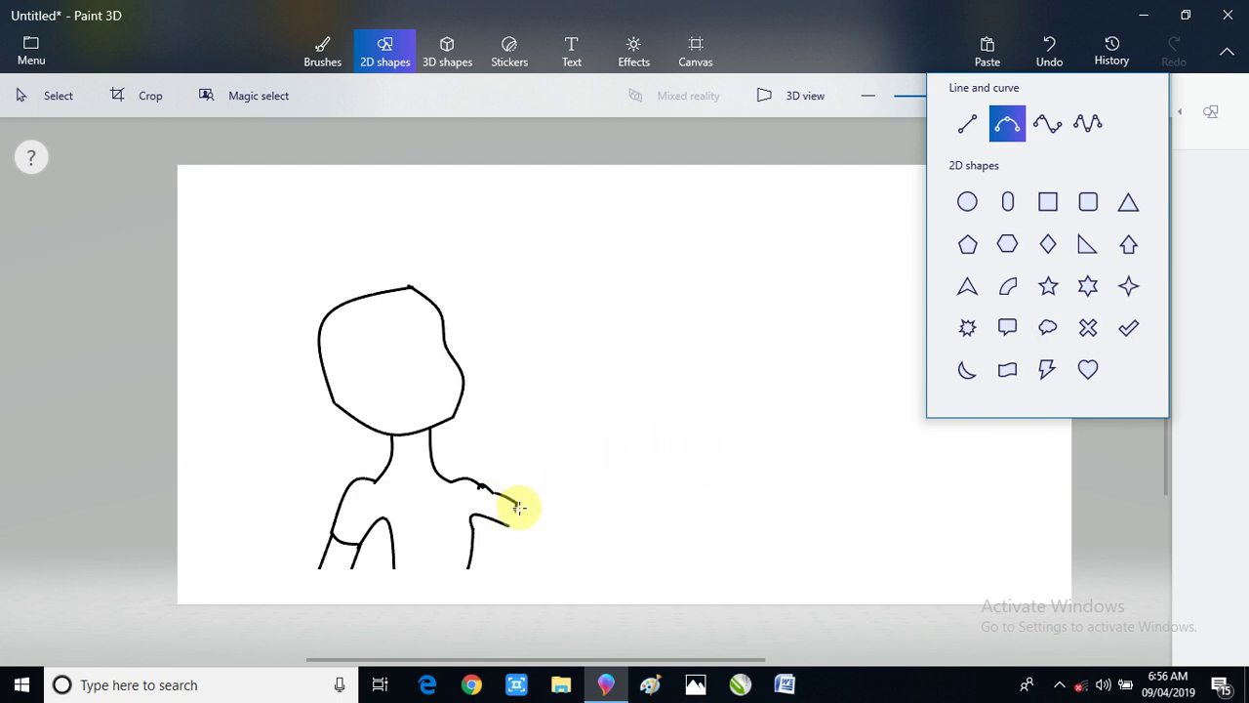
pyautogui.moveTo(515, 506)
pyautogui.mouseDown()
pyautogui.moveTo(500, 528)
pyautogui.moveTo(509, 524)
pyautogui.mouseUp()
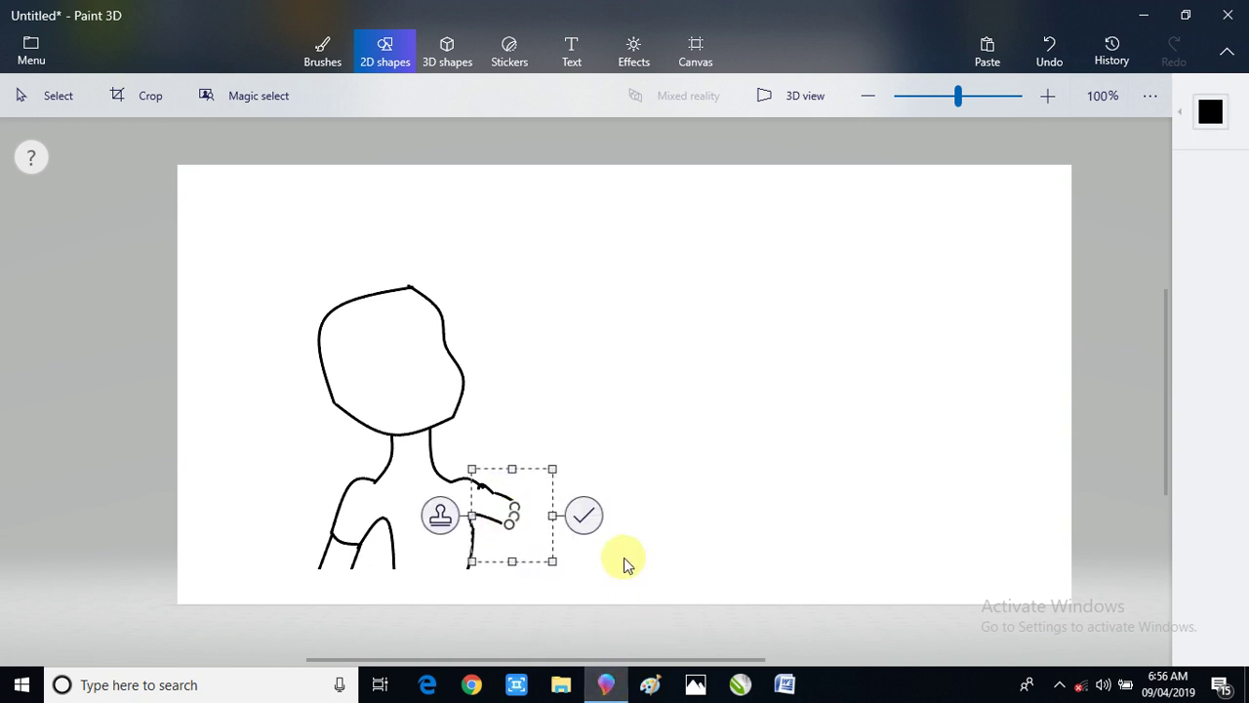
pyautogui.click(595, 522)
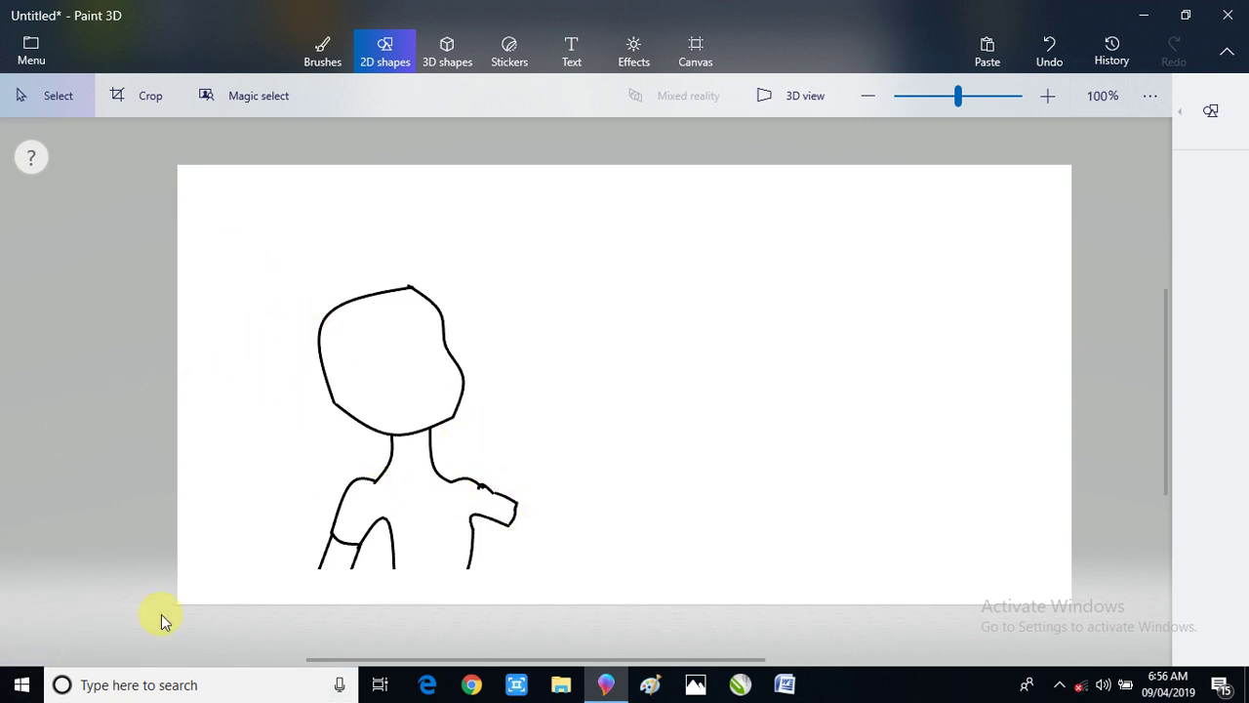
# - Extend the torso's left line down to the canvas's lower edge with a three-point curve, stamping it in place
pyautogui.click(1228, 114)
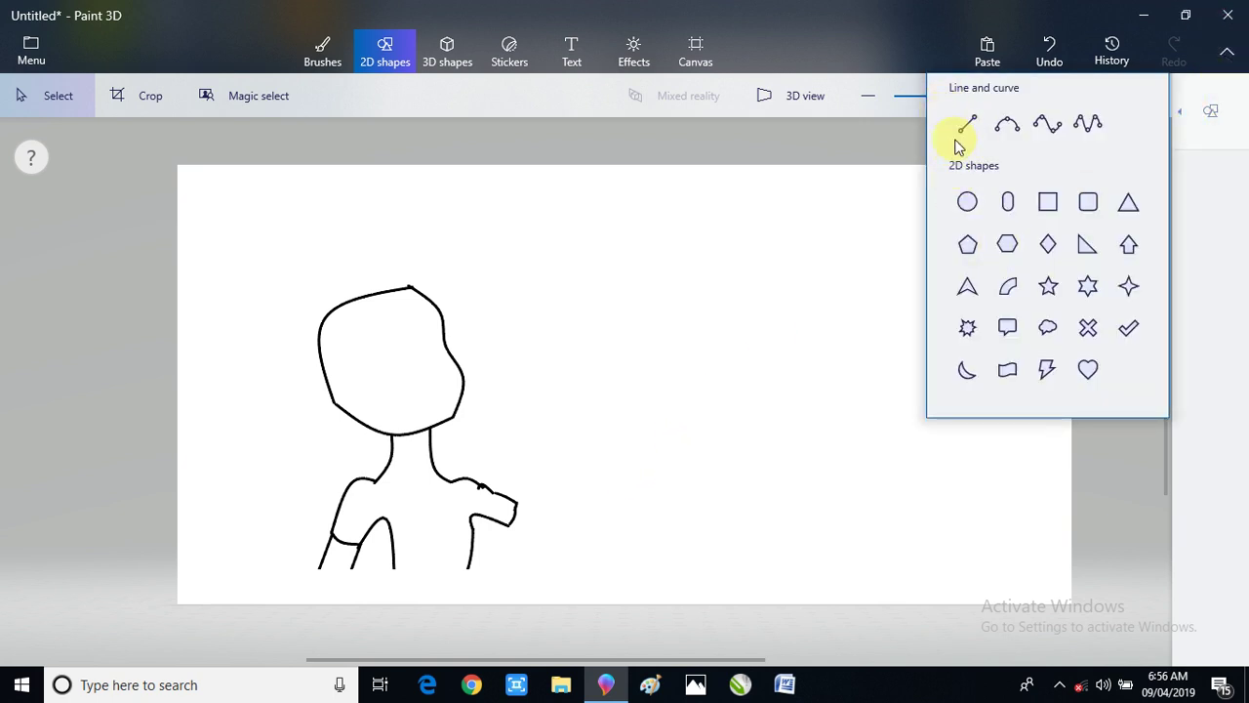
pyautogui.click(968, 135)
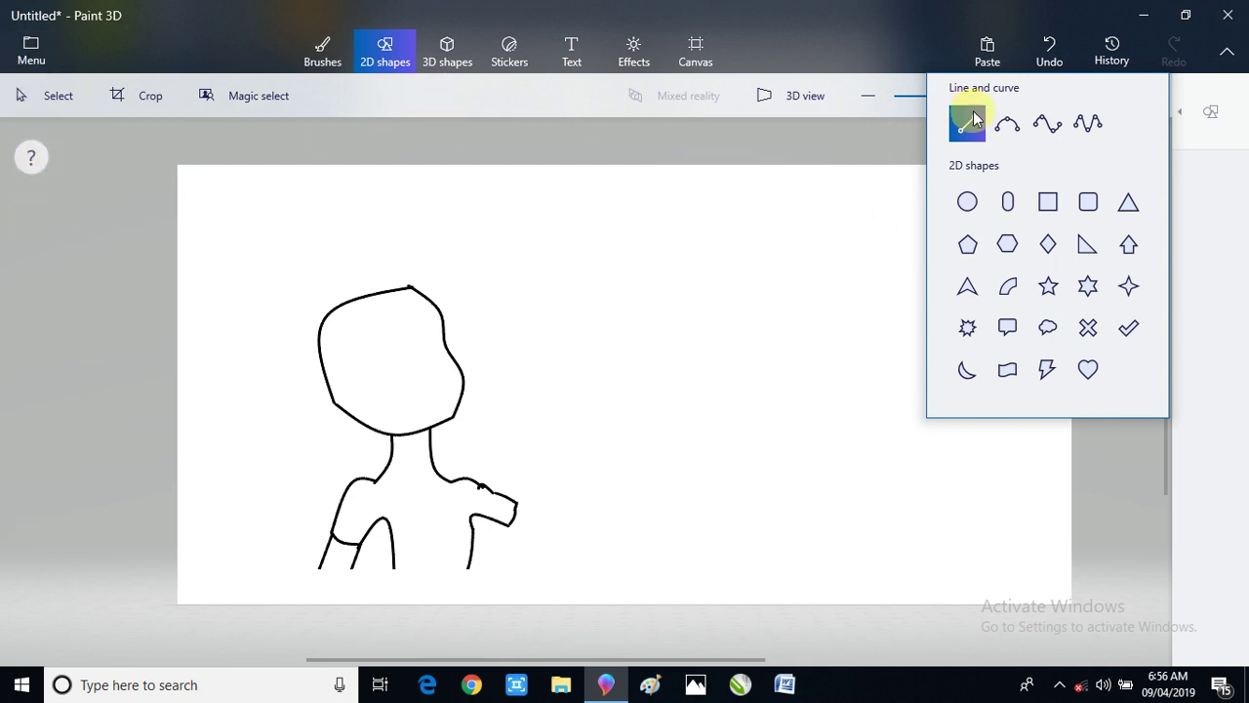
pyautogui.click(1005, 123)
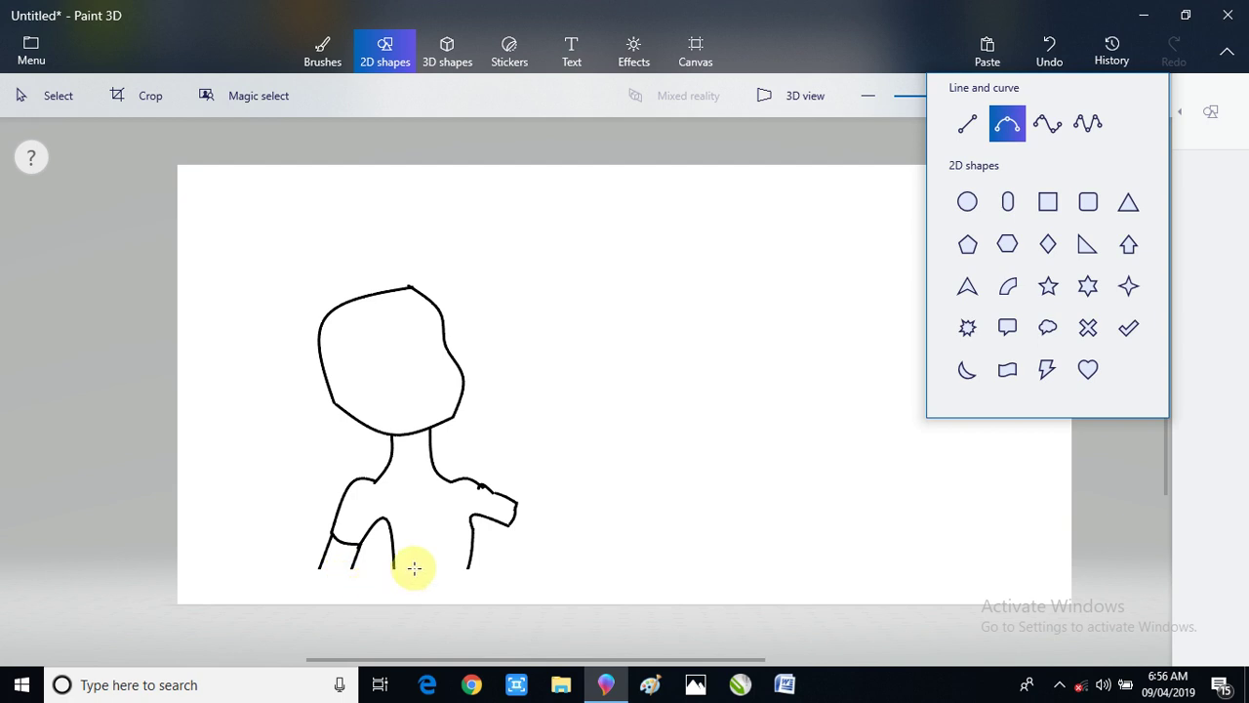
pyautogui.moveTo(391, 564); pyautogui.dragTo(388, 611)
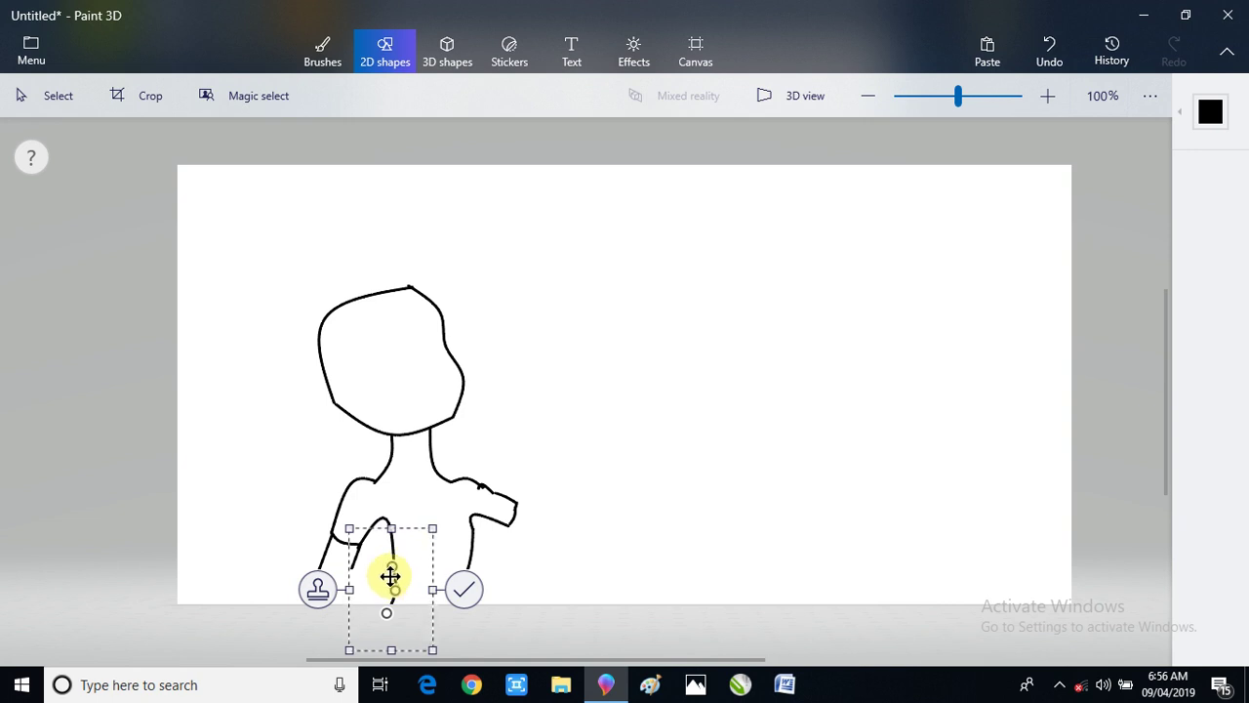
pyautogui.moveTo(390, 577); pyautogui.dragTo(390, 620)
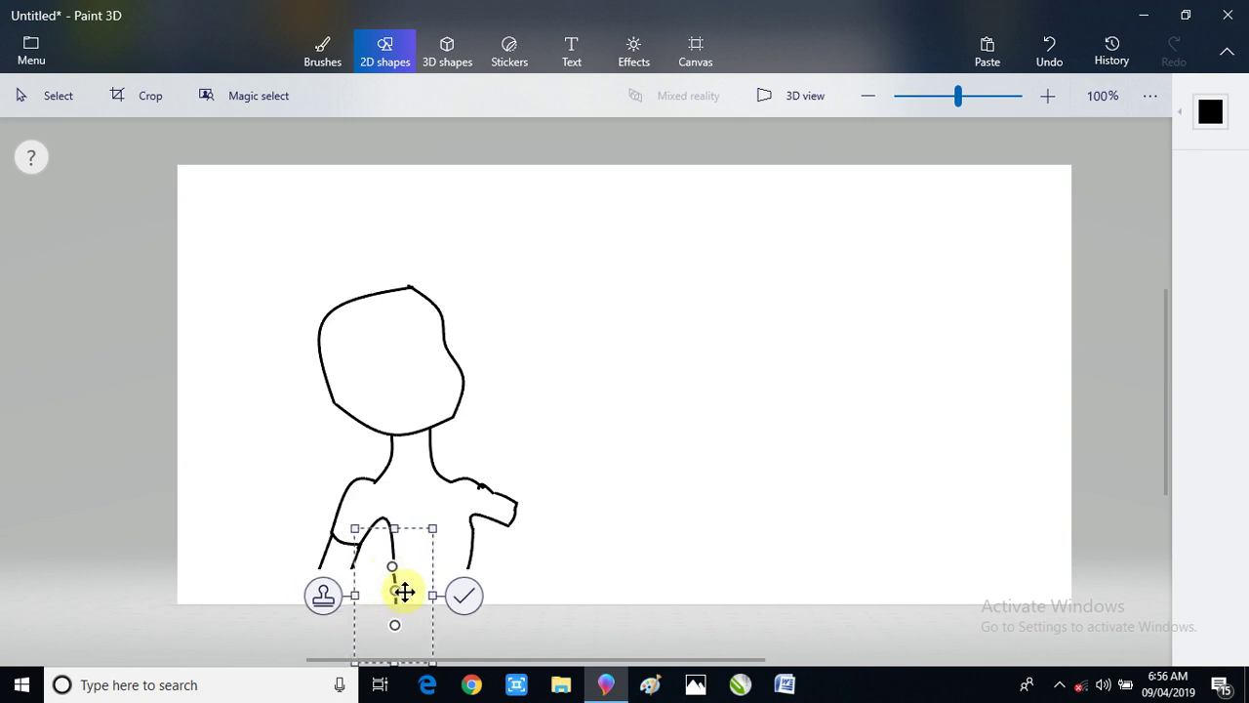
pyautogui.click(324, 597)
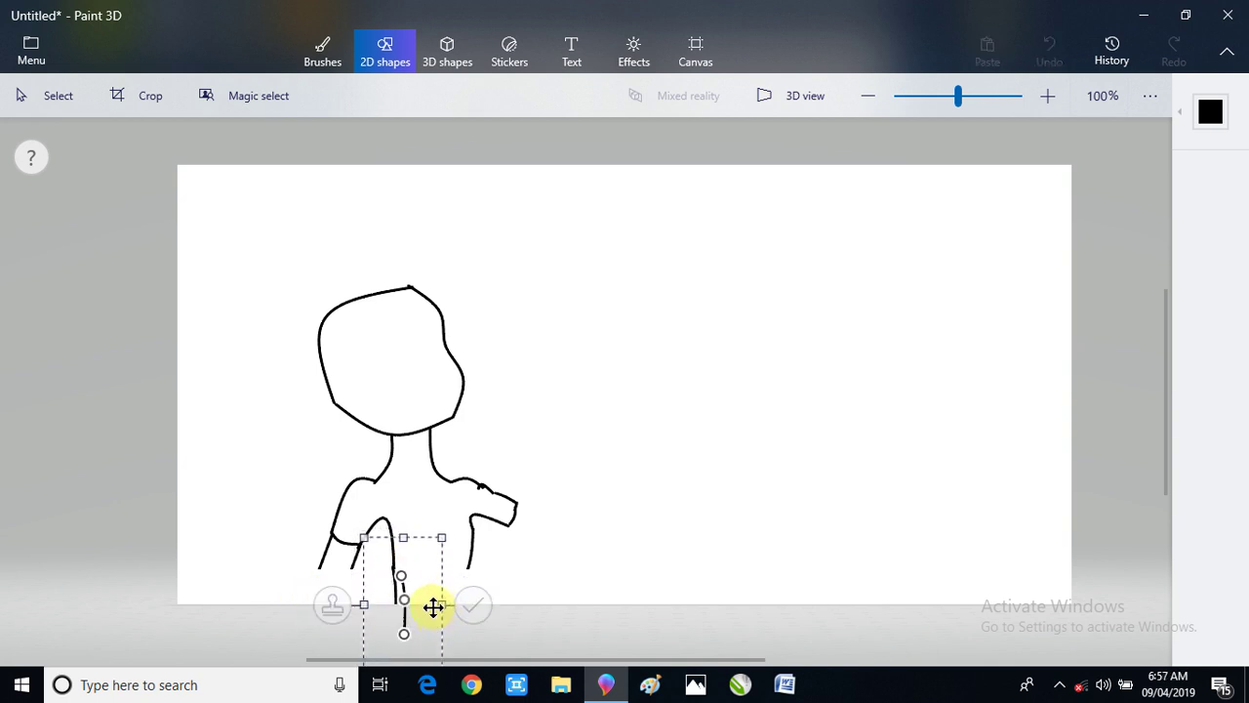
# - Try to extend the torso's right line to the canvas's lower edge with the same curve, and undo that placement
pyautogui.moveTo(434, 607); pyautogui.dragTo(508, 584)
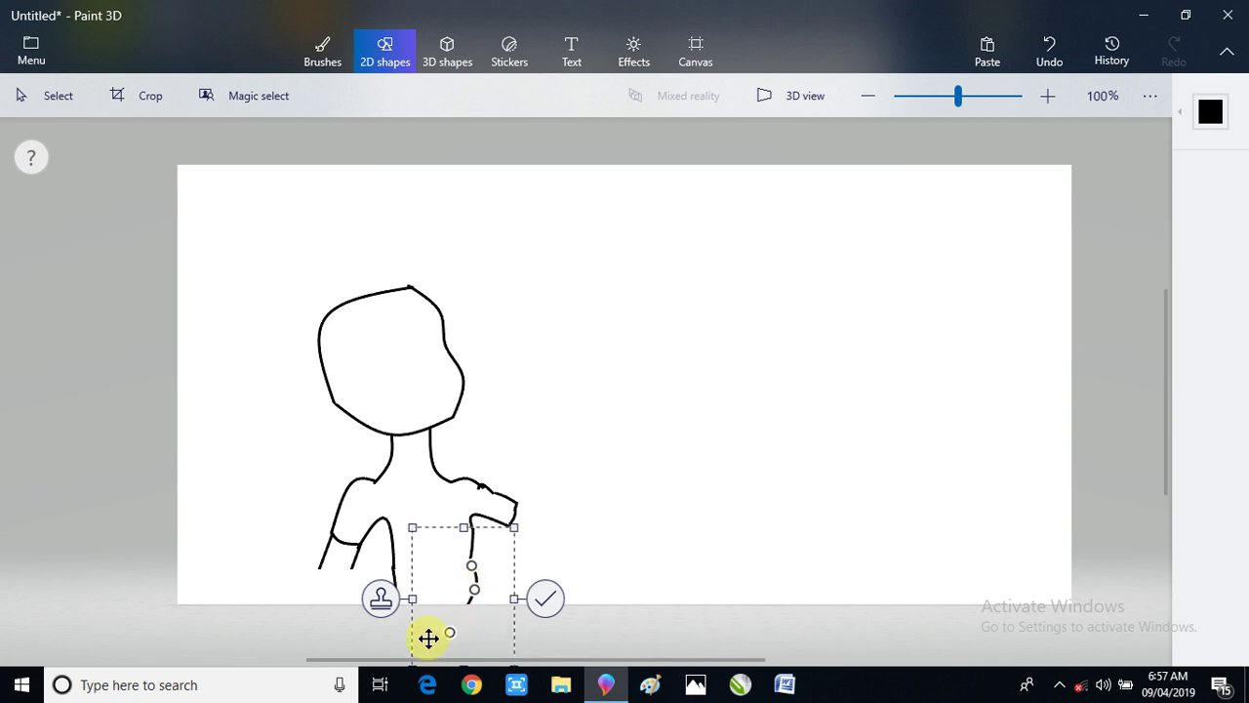
pyautogui.moveTo(451, 637); pyautogui.dragTo(470, 641)
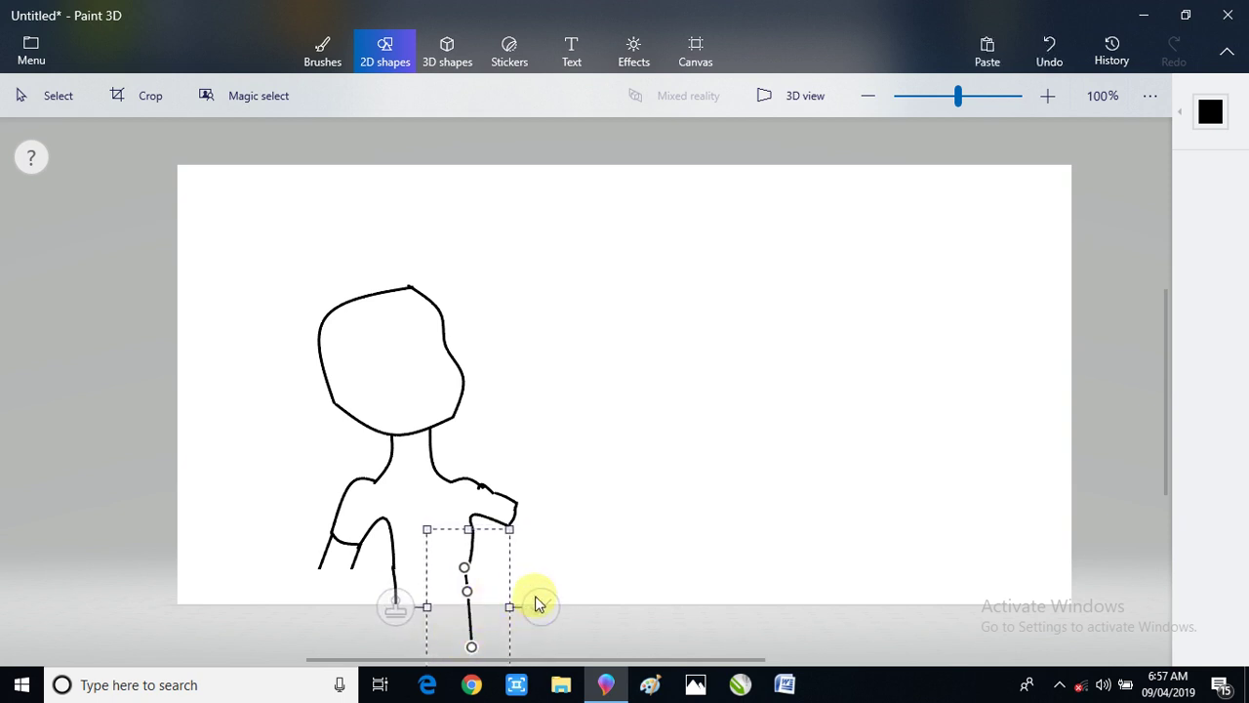
pyautogui.moveTo(471, 647); pyautogui.dragTo(464, 572)
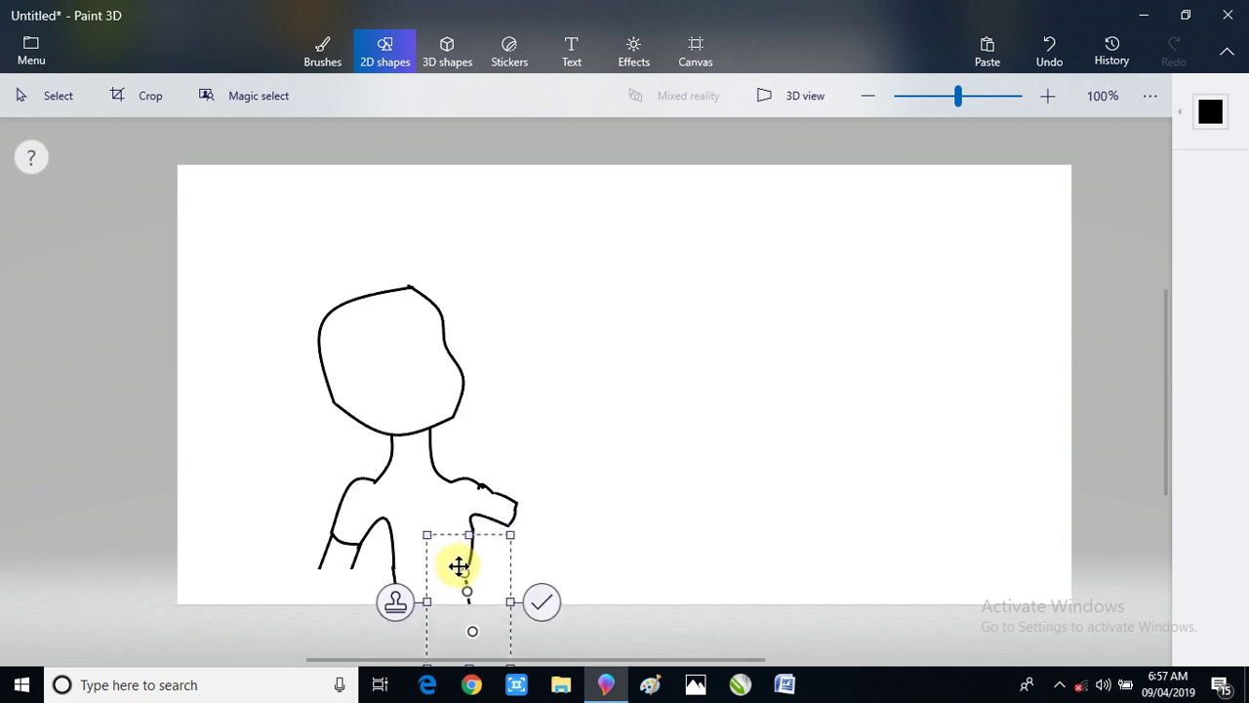
pyautogui.click(542, 602)
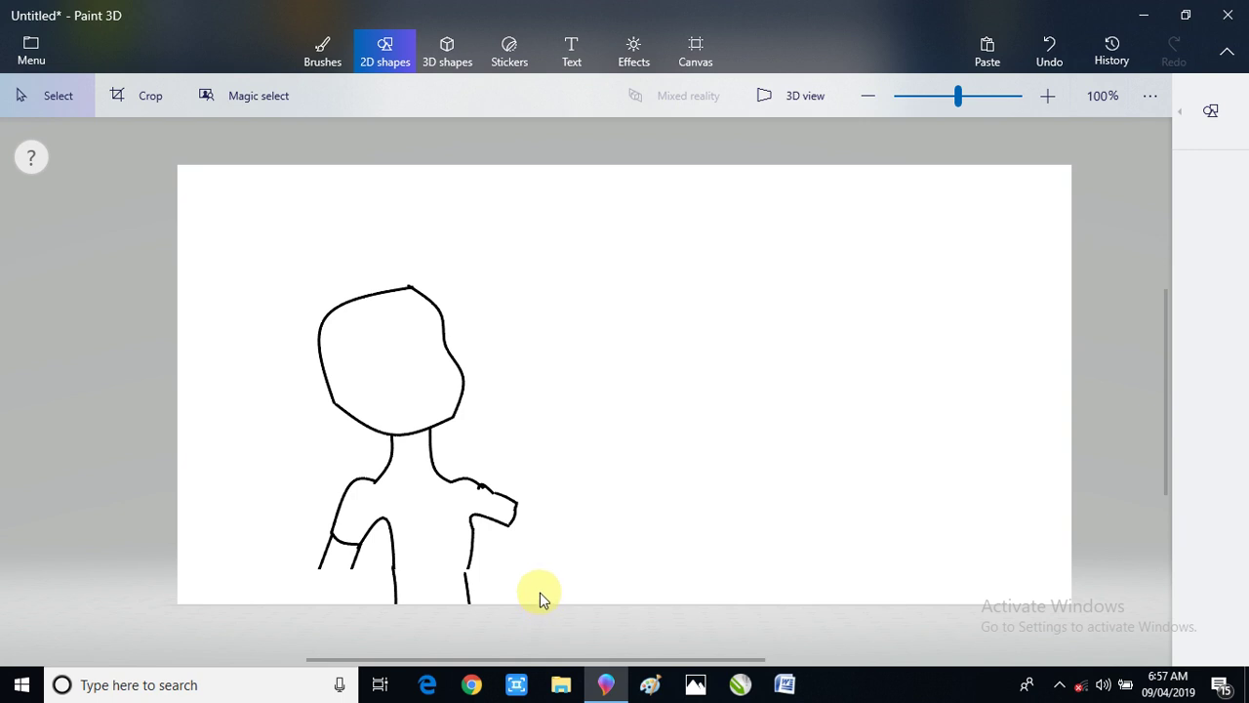
pyautogui.click(1051, 43)
# - Draw a three-point curve continuing the torso's right line down to the canvas's lower edge, overlapping the existing line's end
pyautogui.click(1210, 113)
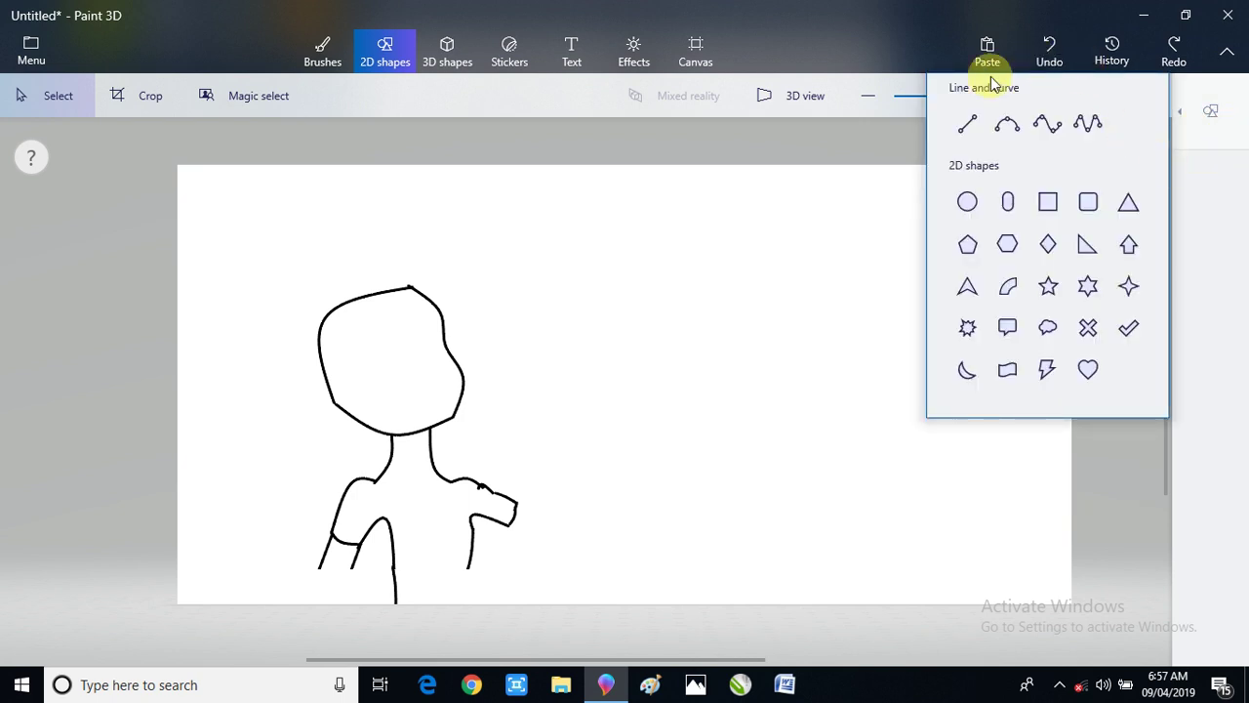
pyautogui.click(1008, 122)
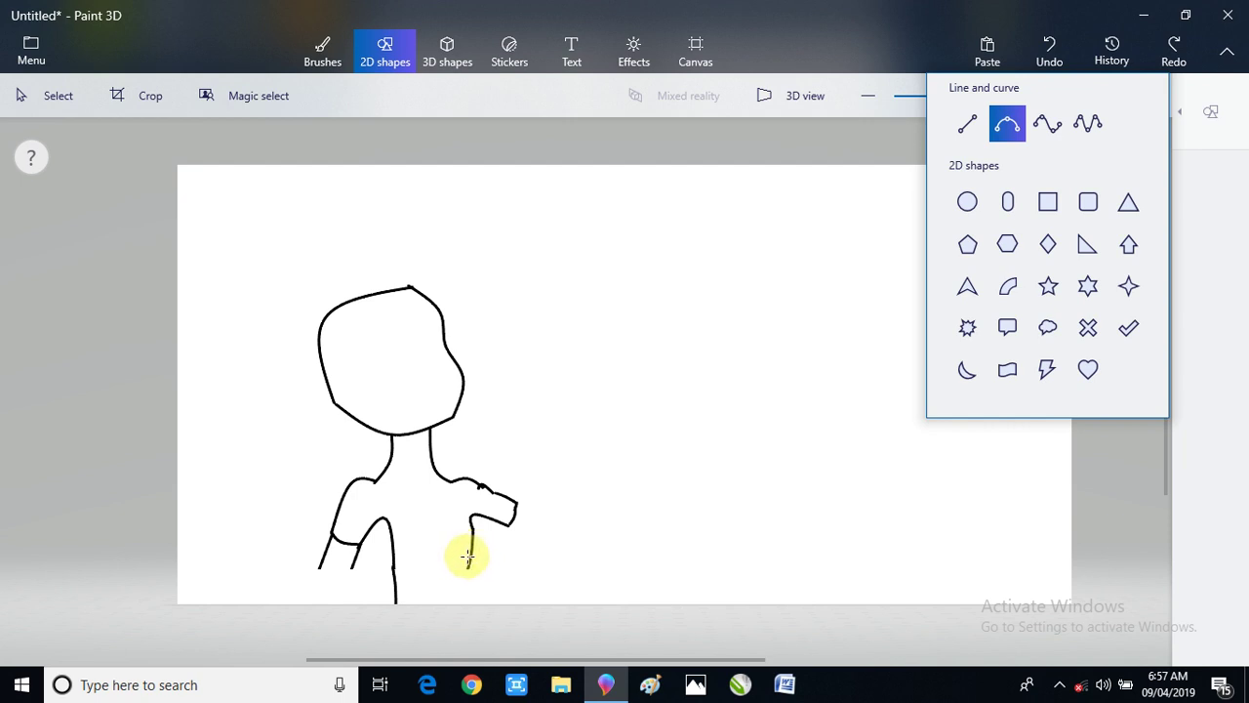
pyautogui.moveTo(468, 556); pyautogui.dragTo(469, 609)
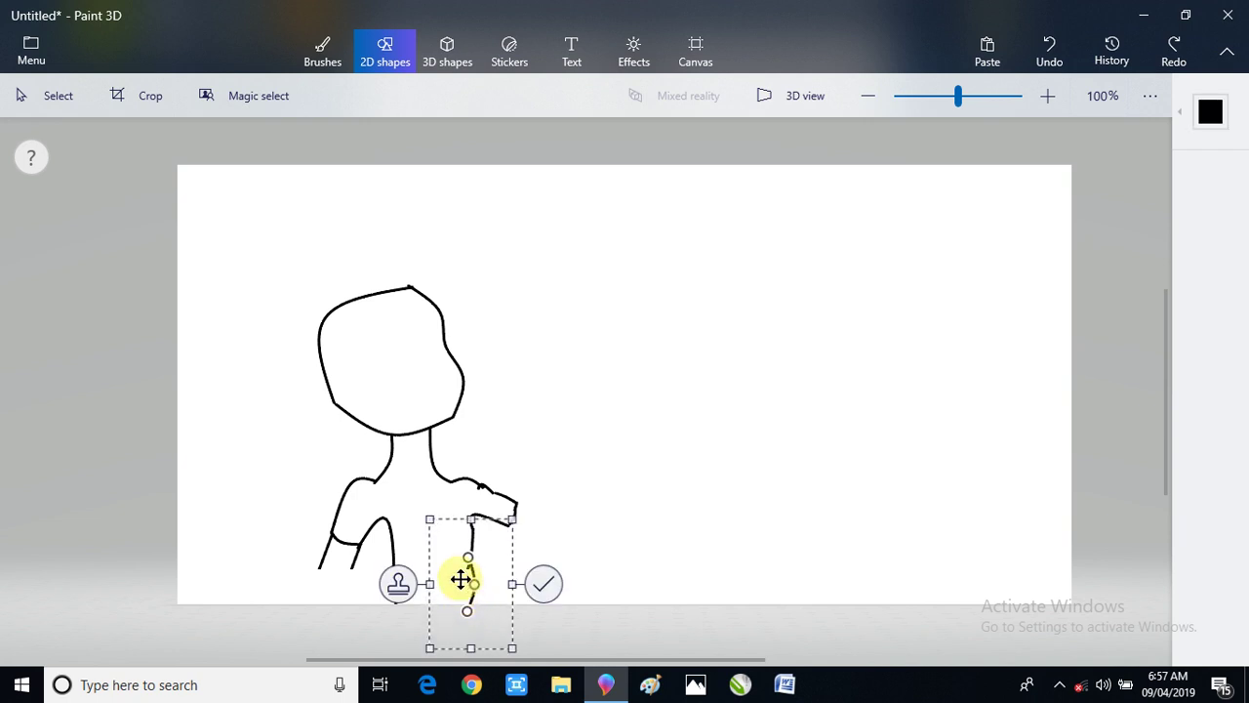
pyautogui.moveTo(466, 560); pyautogui.dragTo(464, 541)
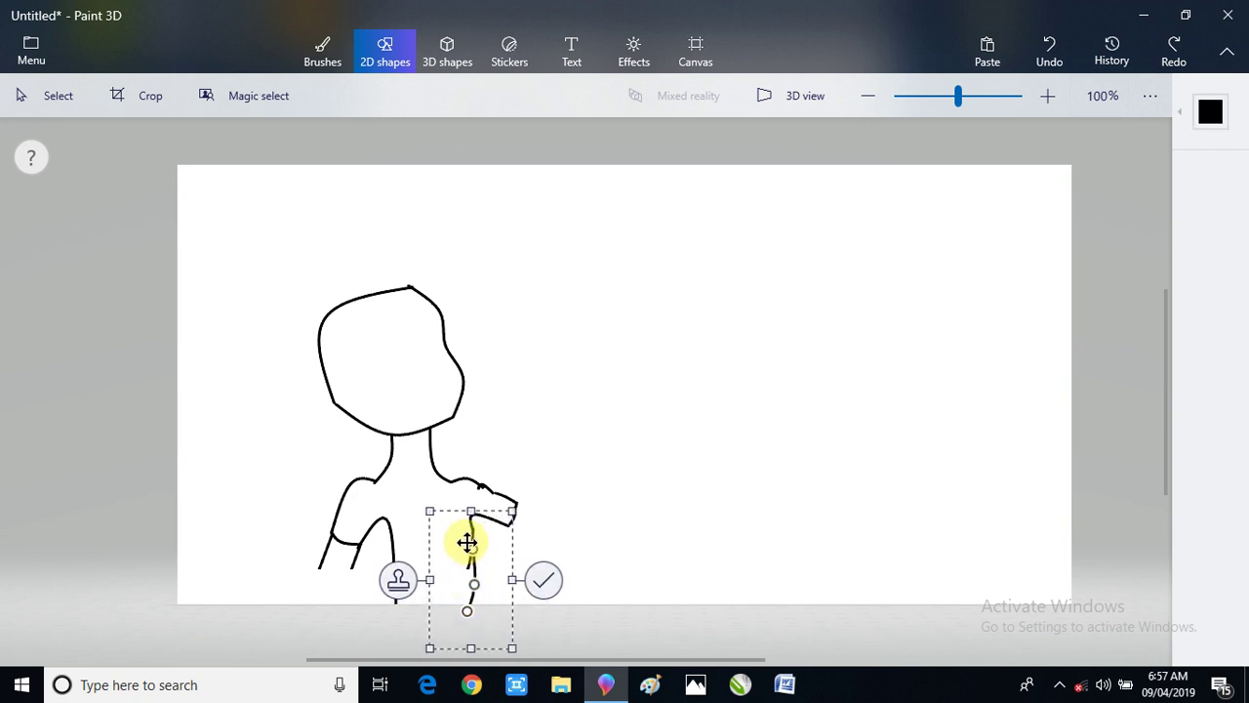
pyautogui.click(538, 578)
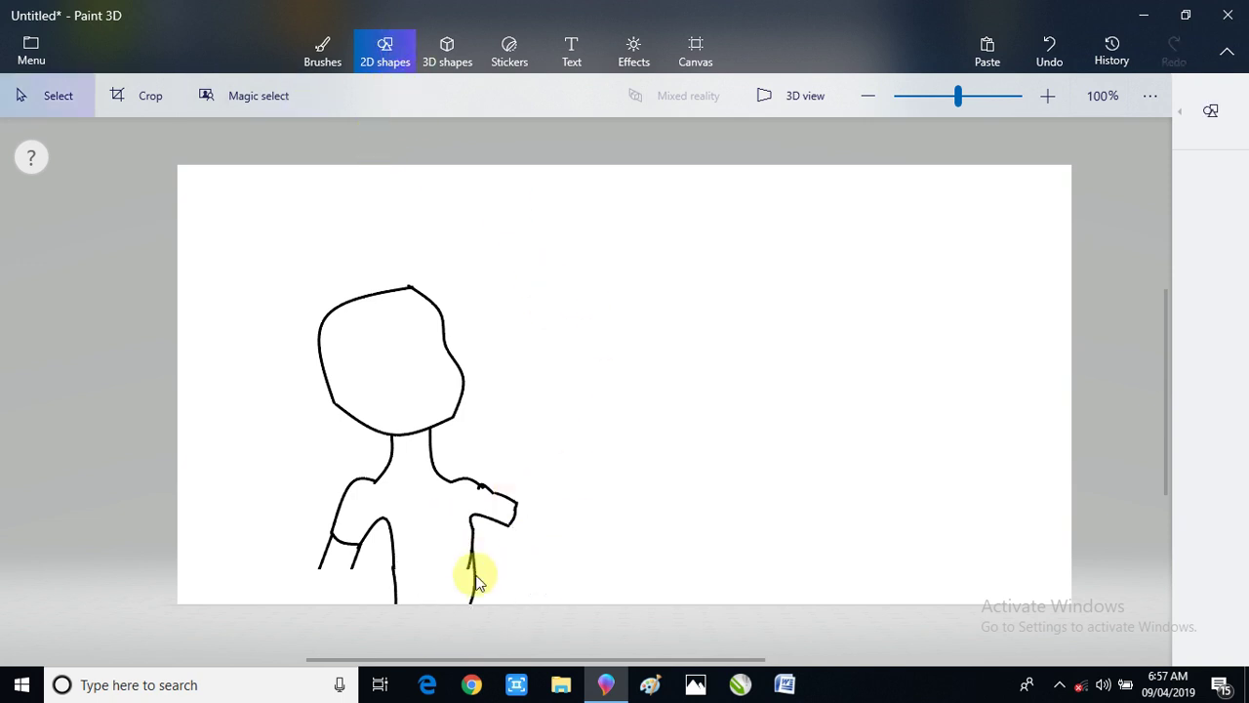
# - Select and cut the lower portion of the new curve on the torso's right side
pyautogui.moveTo(463, 579); pyautogui.dragTo(483, 602)
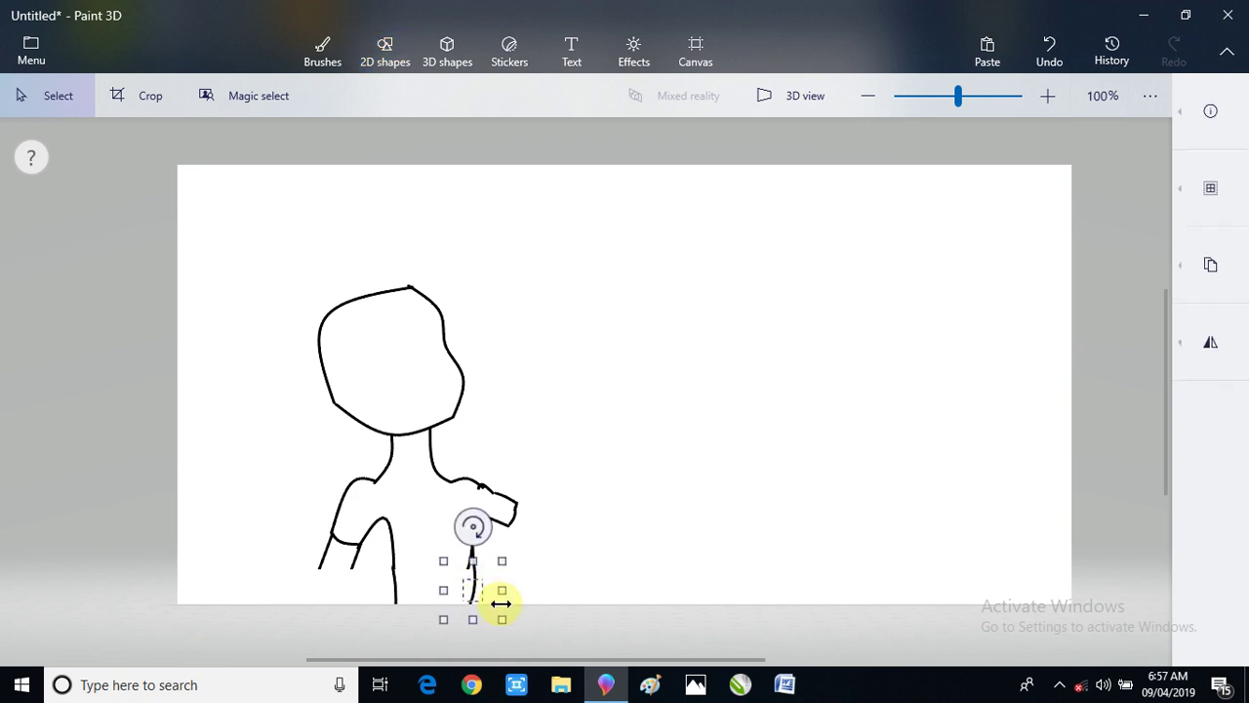
pyautogui.click(1236, 261)
pyautogui.click(957, 287)
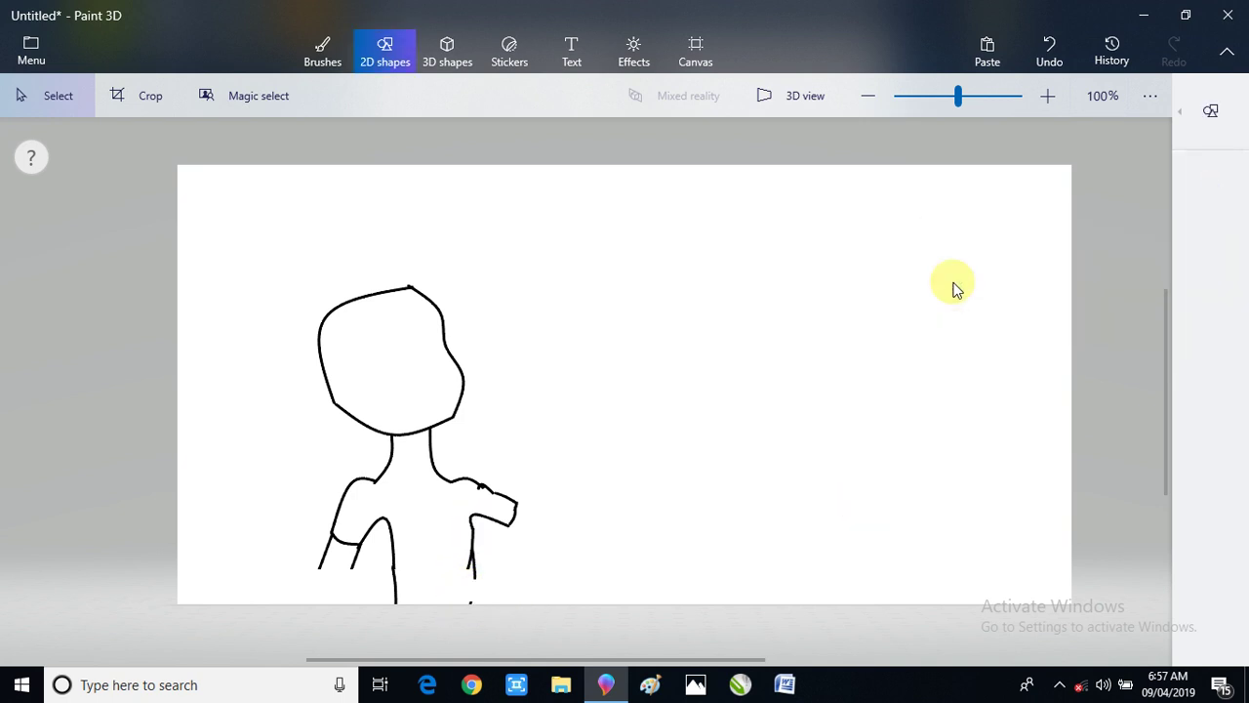
# - Draw a straight line from the cut end of the torso's right line down to the canvas's lower edge
pyautogui.click(1211, 112)
pyautogui.click(961, 127)
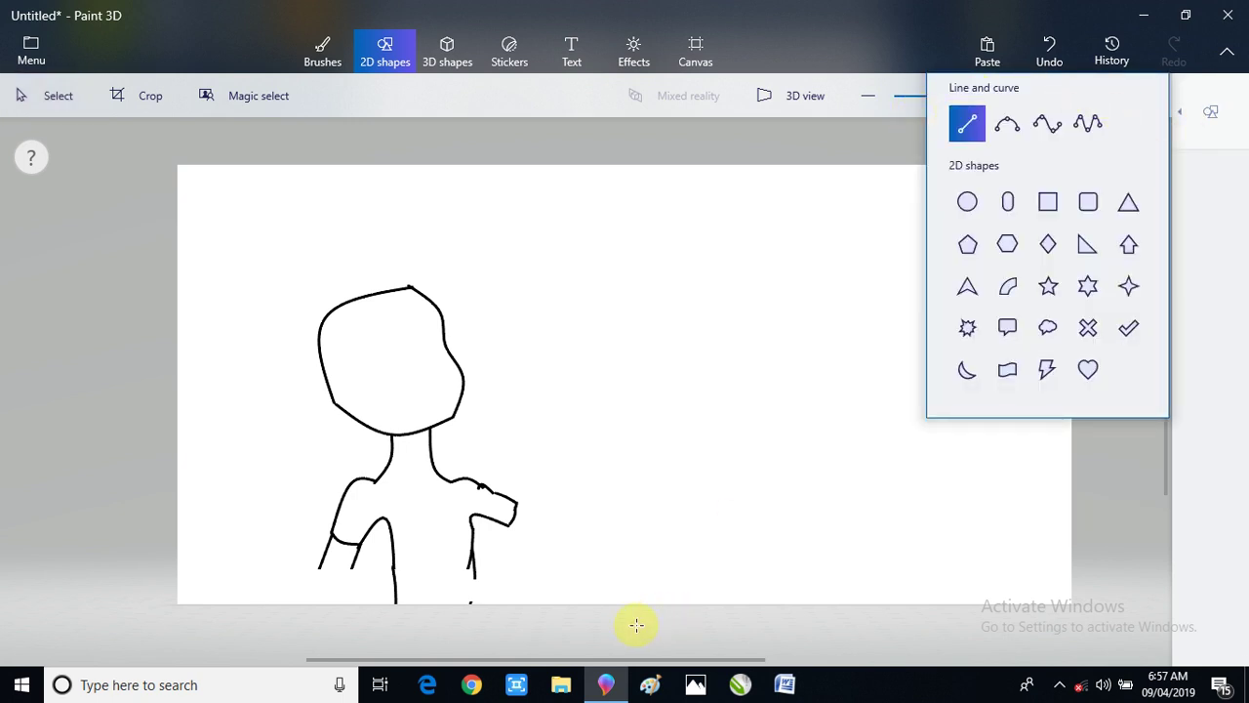
pyautogui.click(471, 575)
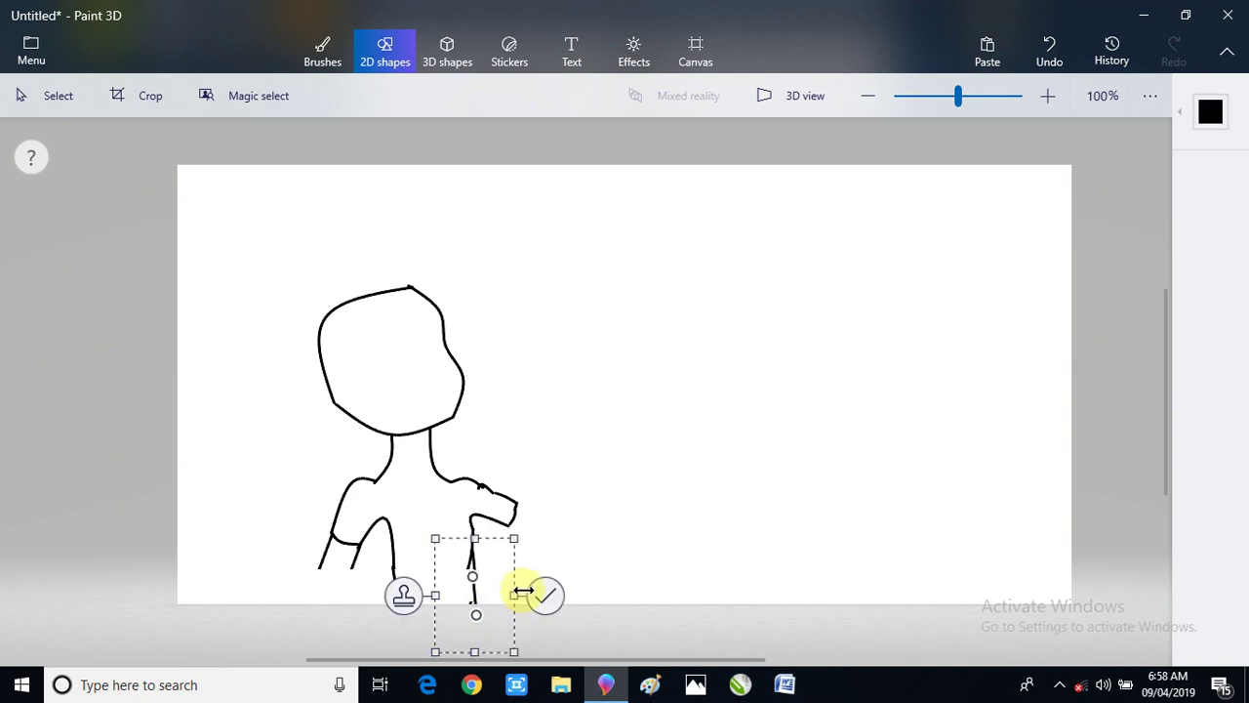
pyautogui.click(543, 597)
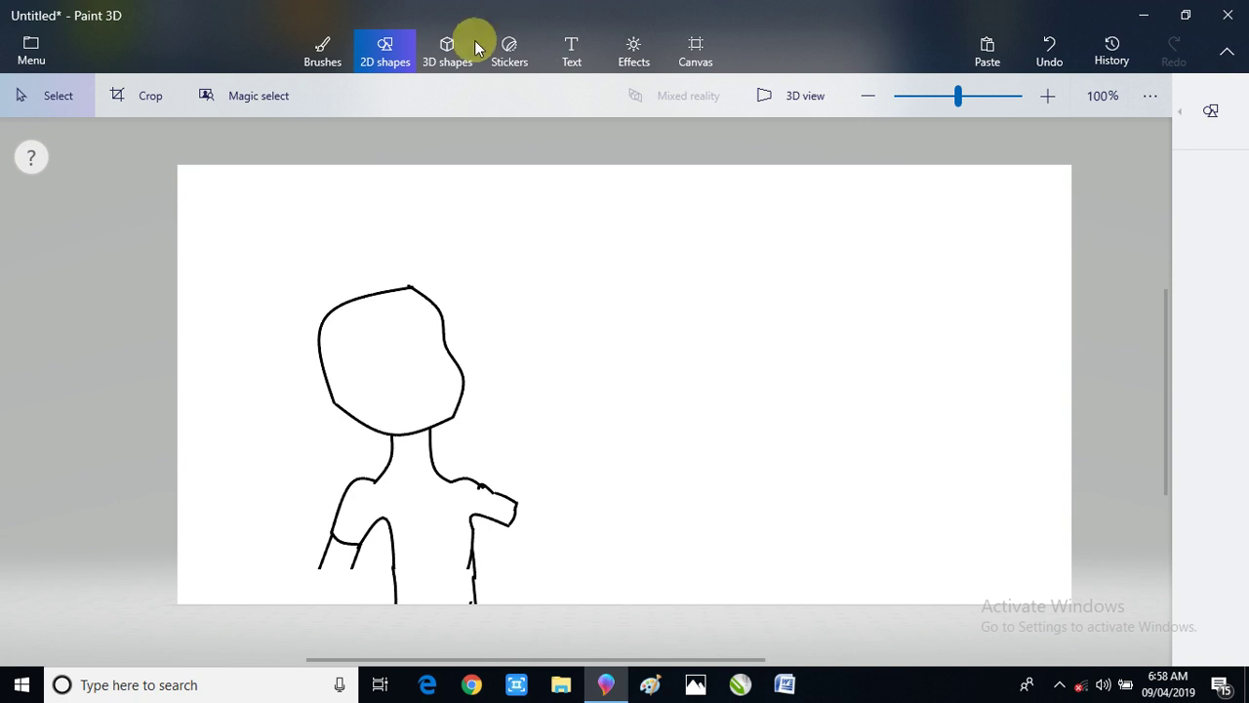
# - Erase the stray dash and the overlapping spur beside the torso's right line
pyautogui.click(312, 51)
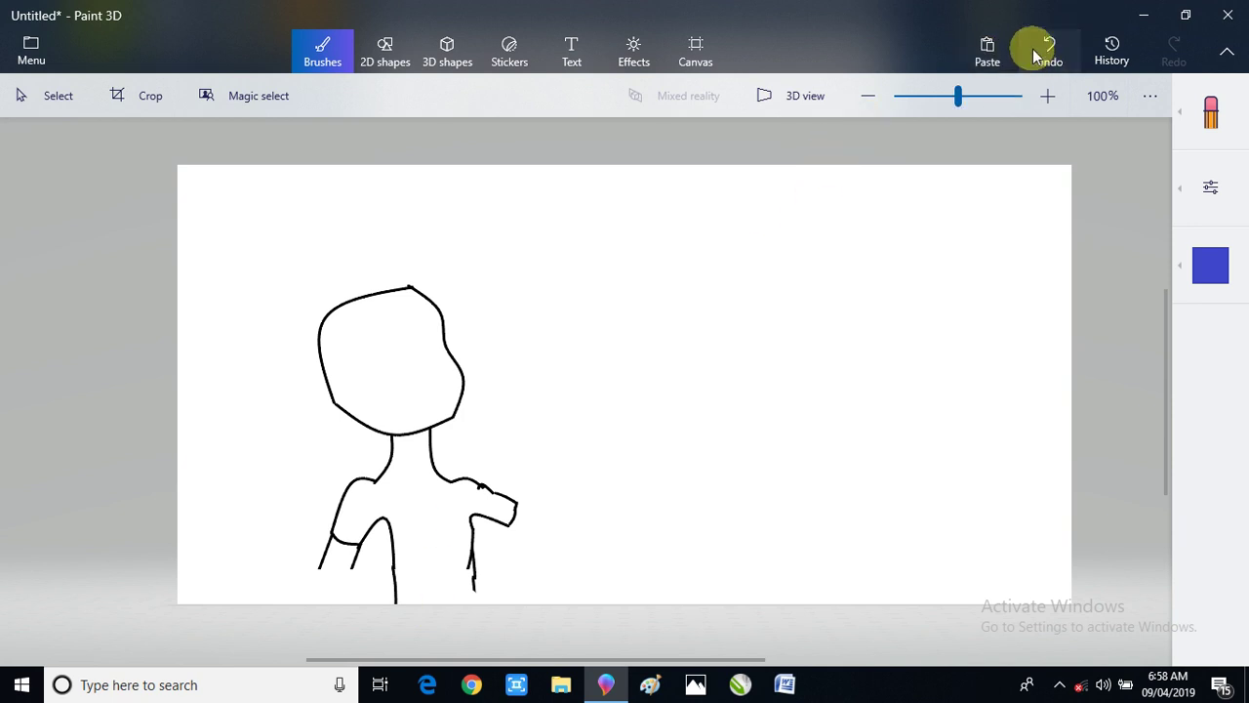
pyautogui.moveTo(452, 592); pyautogui.dragTo(457, 596)
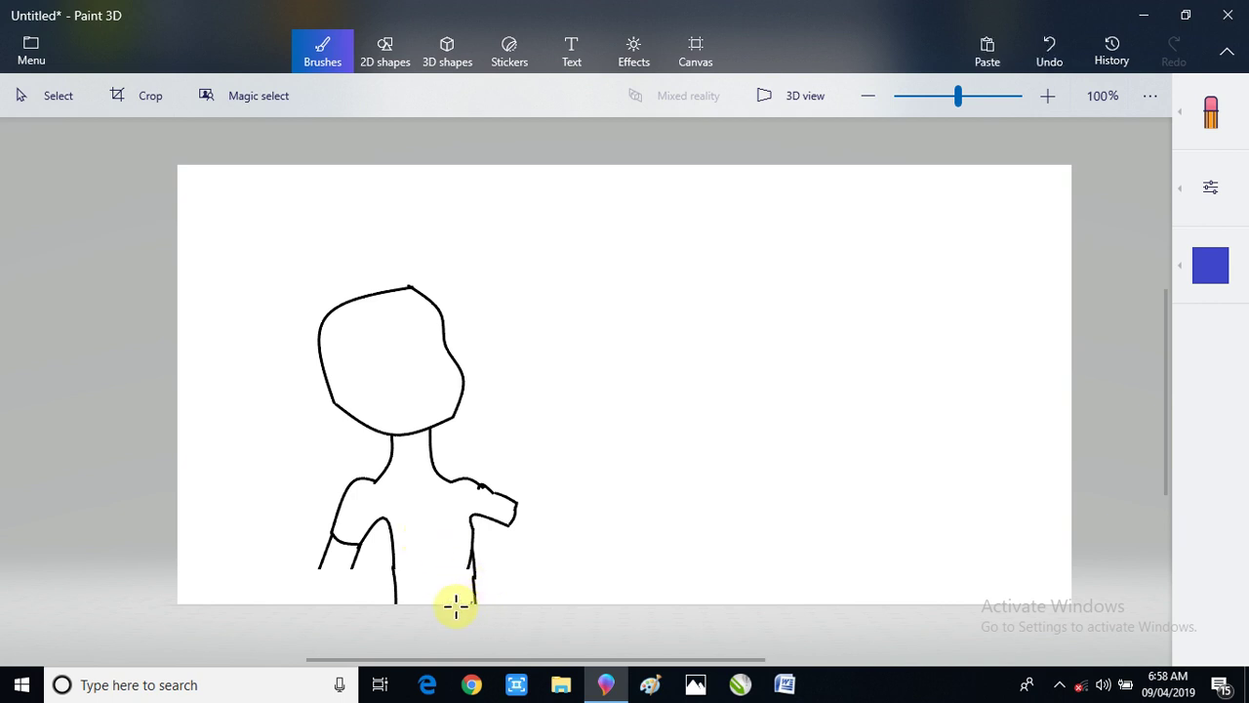
pyautogui.moveTo(462, 603); pyautogui.dragTo(453, 596)
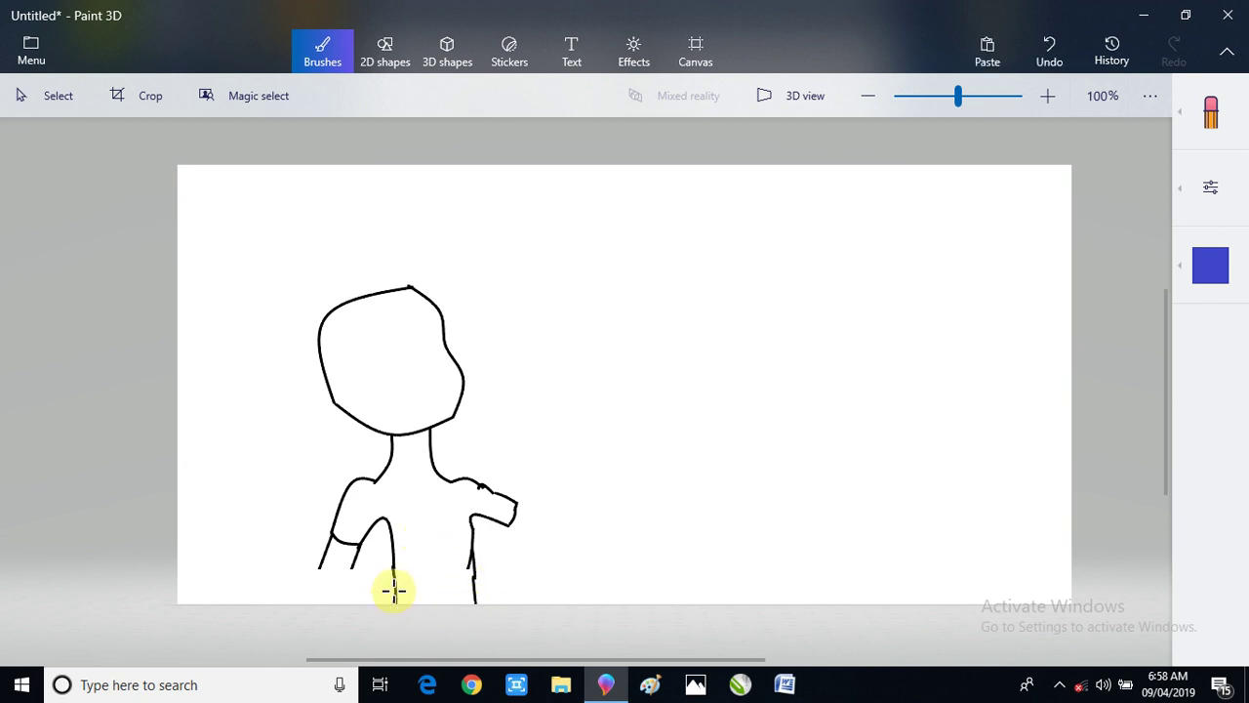
pyautogui.moveTo(444, 552)
pyautogui.mouseDown()
pyautogui.moveTo(455, 574)
pyautogui.moveTo(459, 559)
pyautogui.mouseUp()
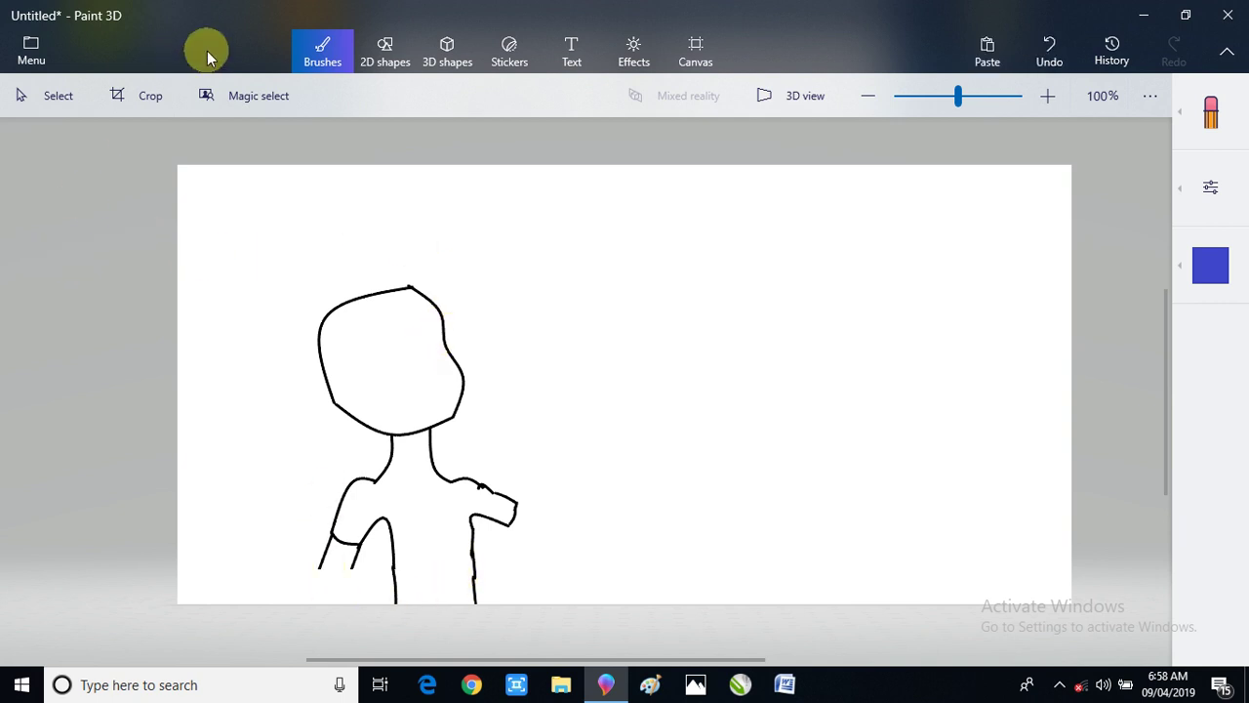
# - Extend both lines of the left arm to the canvas's lower edge with a straight line and a stamped parallel copy
pyautogui.click(384, 46)
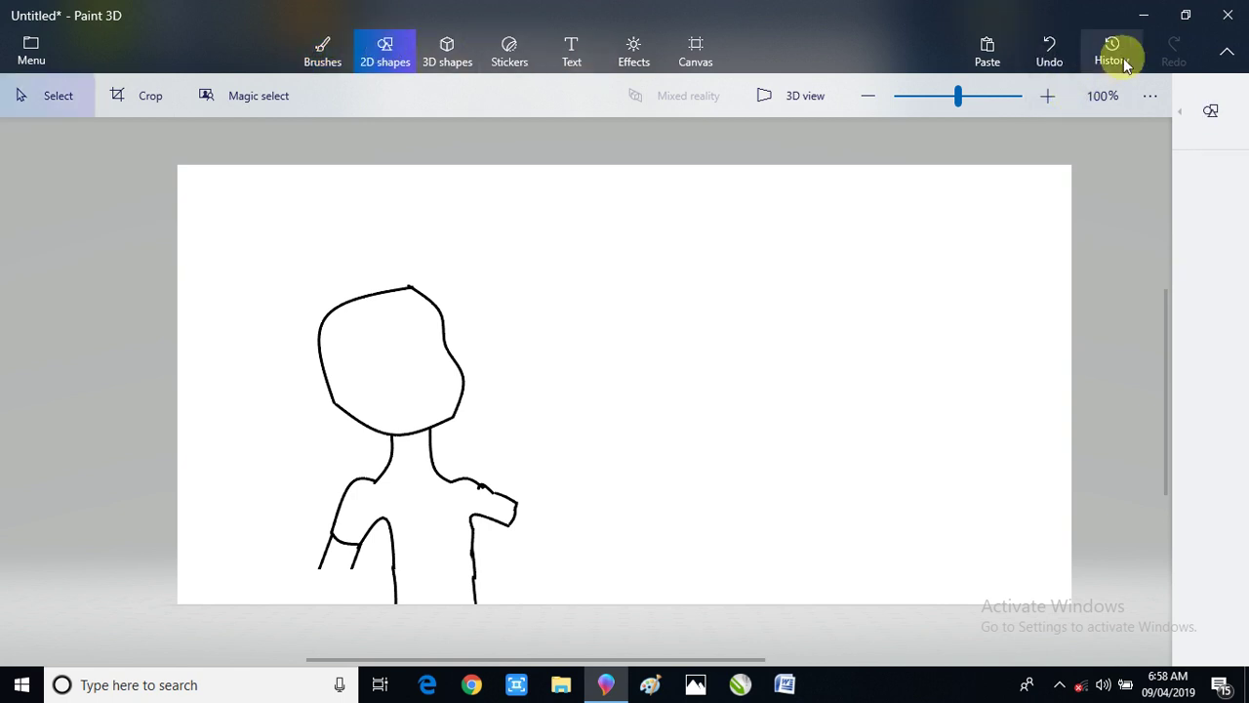
pyautogui.click(1210, 110)
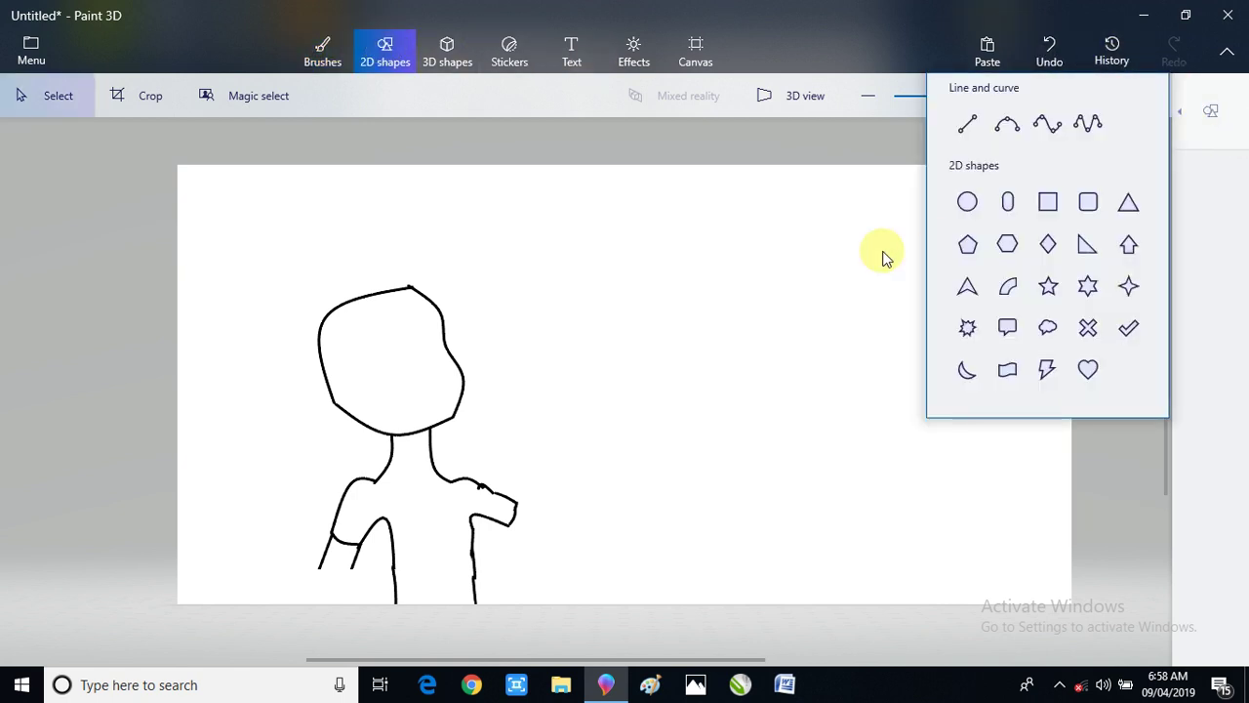
pyautogui.click(967, 123)
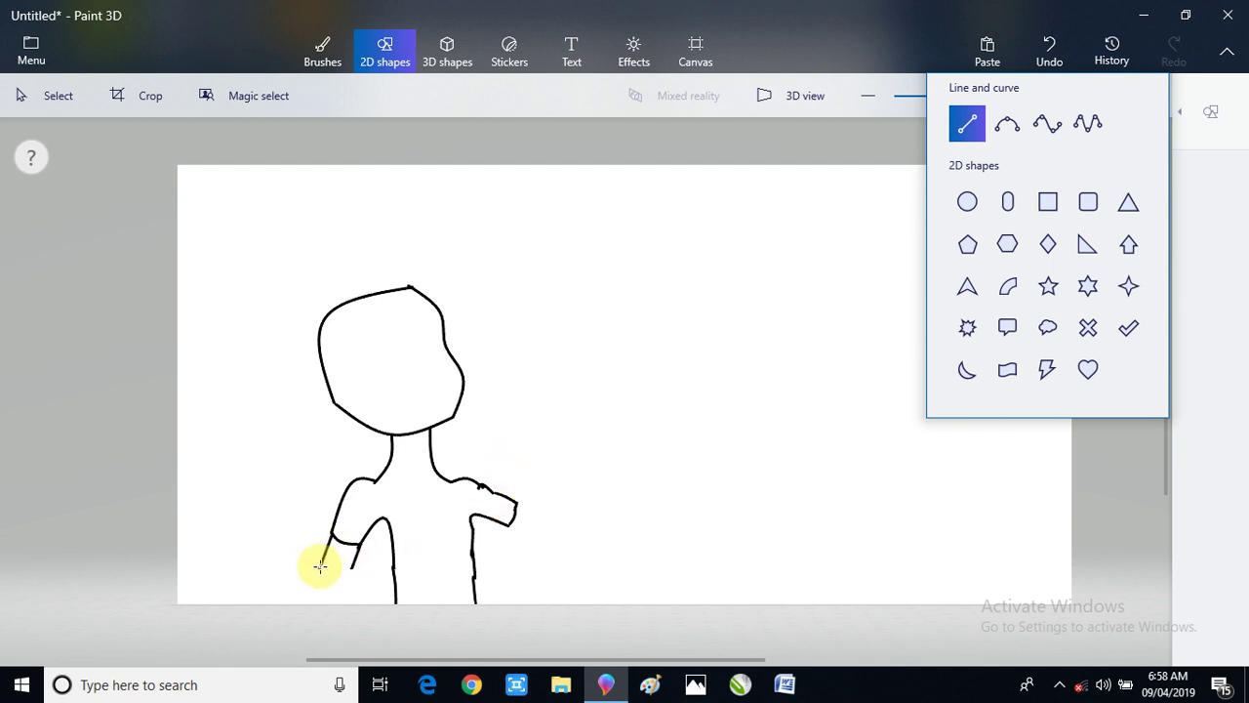
pyautogui.moveTo(320, 566); pyautogui.dragTo(296, 603)
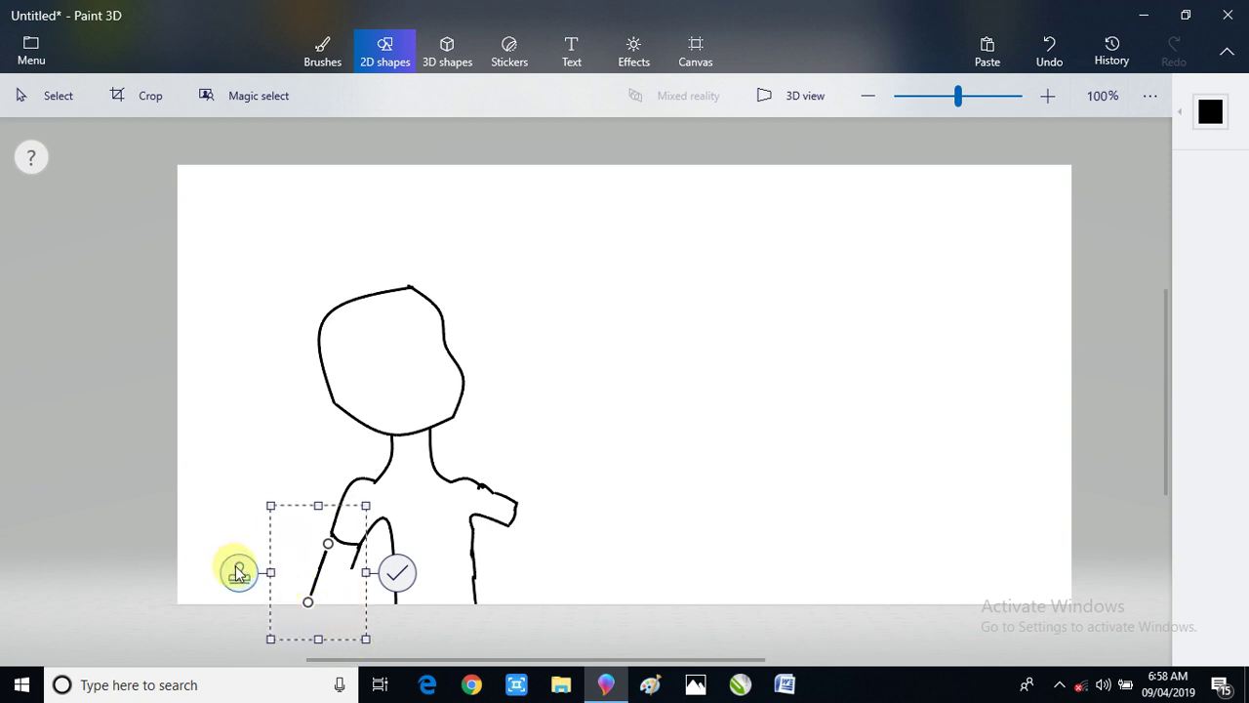
pyautogui.moveTo(305, 576); pyautogui.dragTo(345, 590)
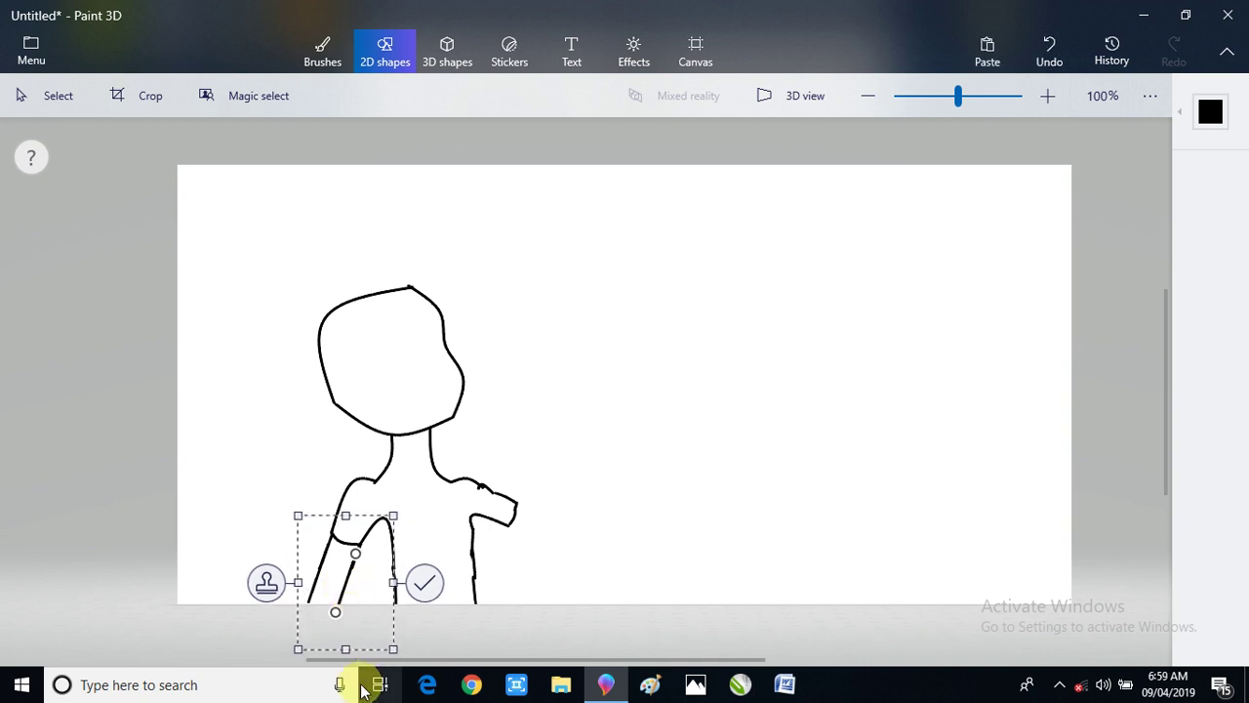
pyautogui.click(416, 587)
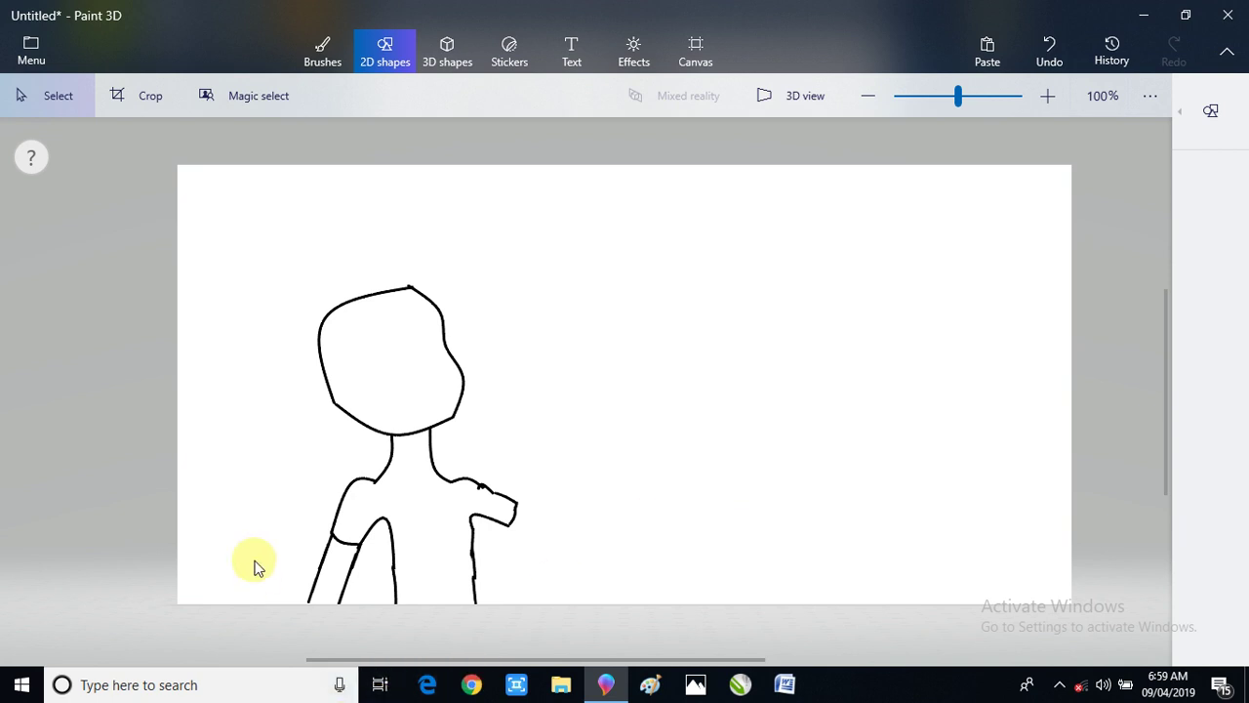
# - Select and cut the lower ends of both left arm lines just above the canvas's lower edge
pyautogui.moveTo(299, 585); pyautogui.dragTo(358, 628)
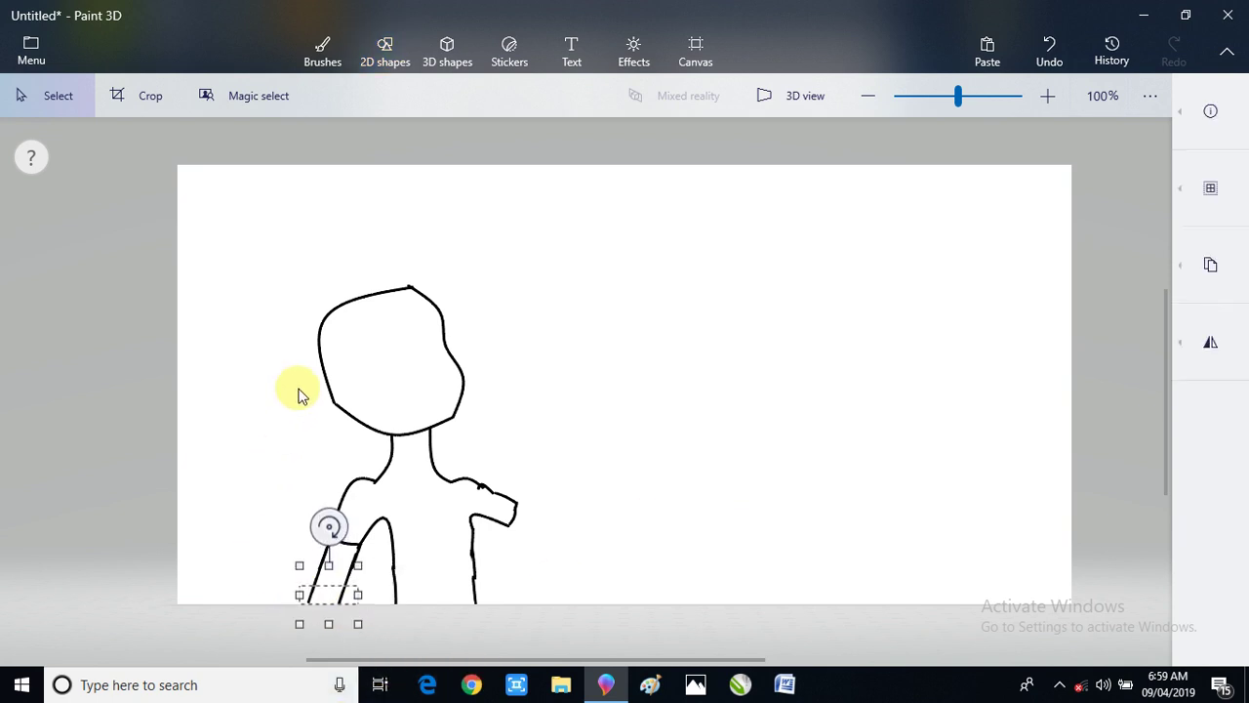
pyautogui.click(1215, 288)
pyautogui.click(959, 296)
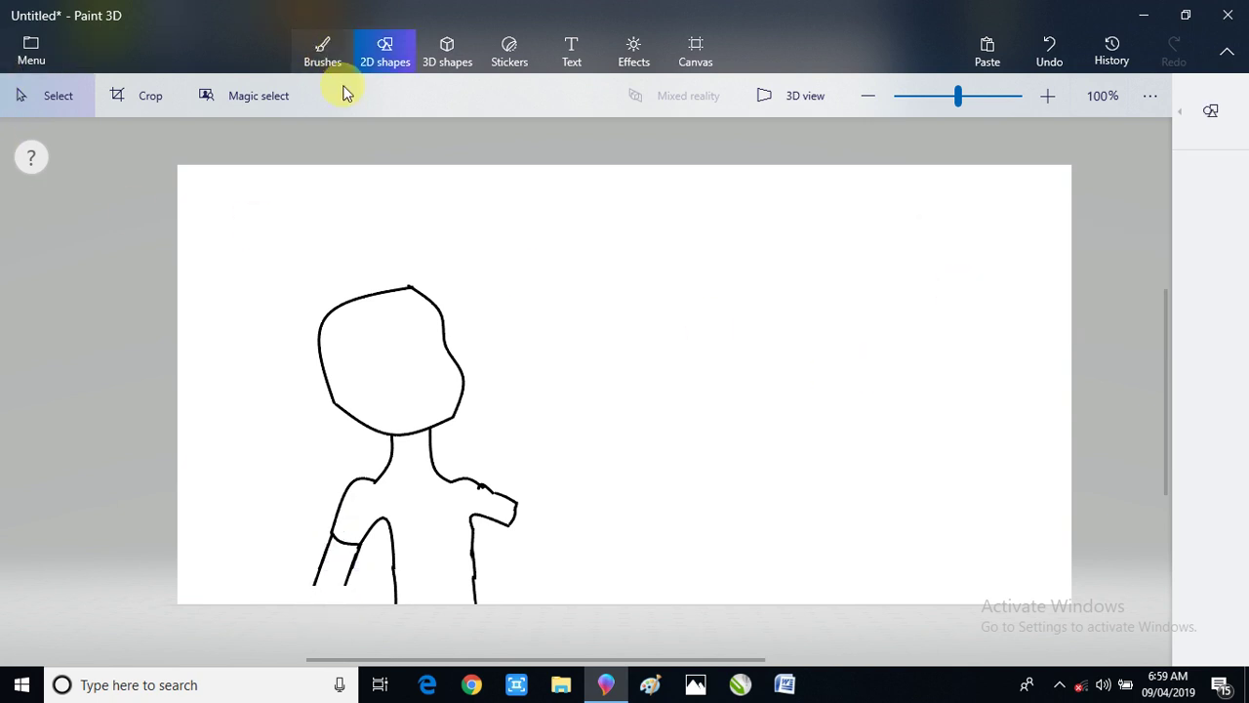
# - Try to draw the left forearm with a straight line from the inner elbow to the canvas's lower edge and a stamped parallel copy
pyautogui.click(325, 54)
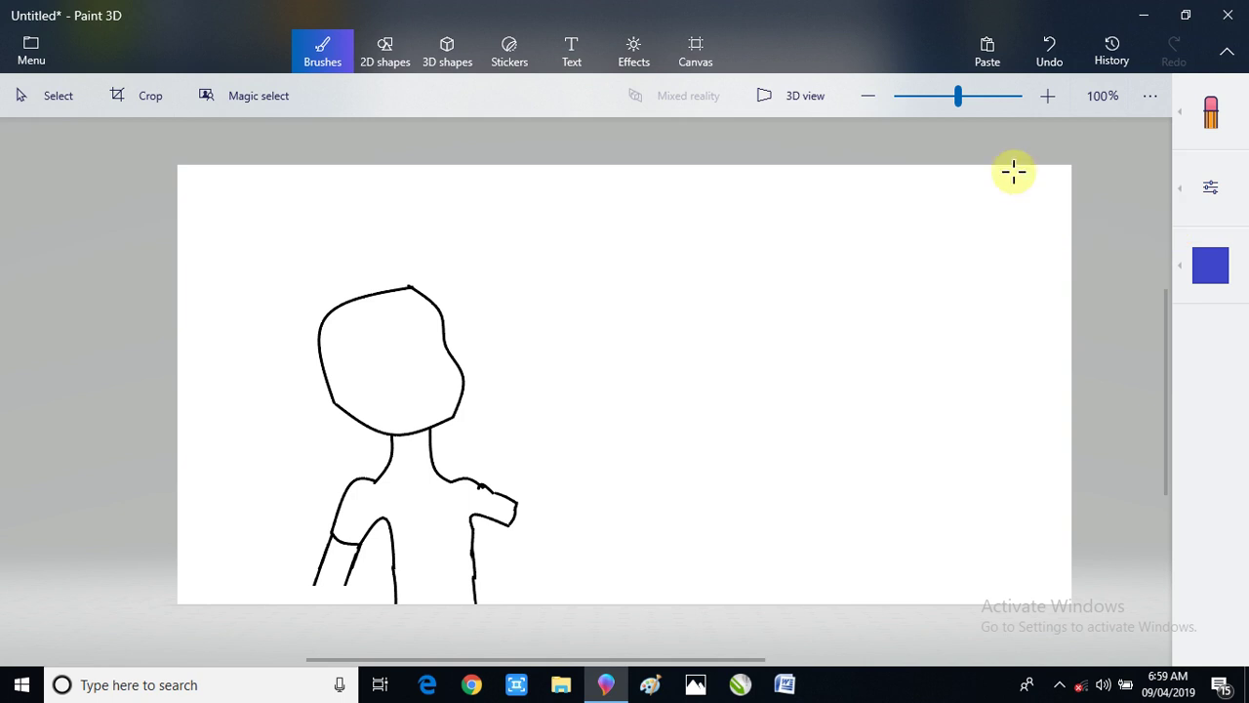
pyautogui.click(385, 50)
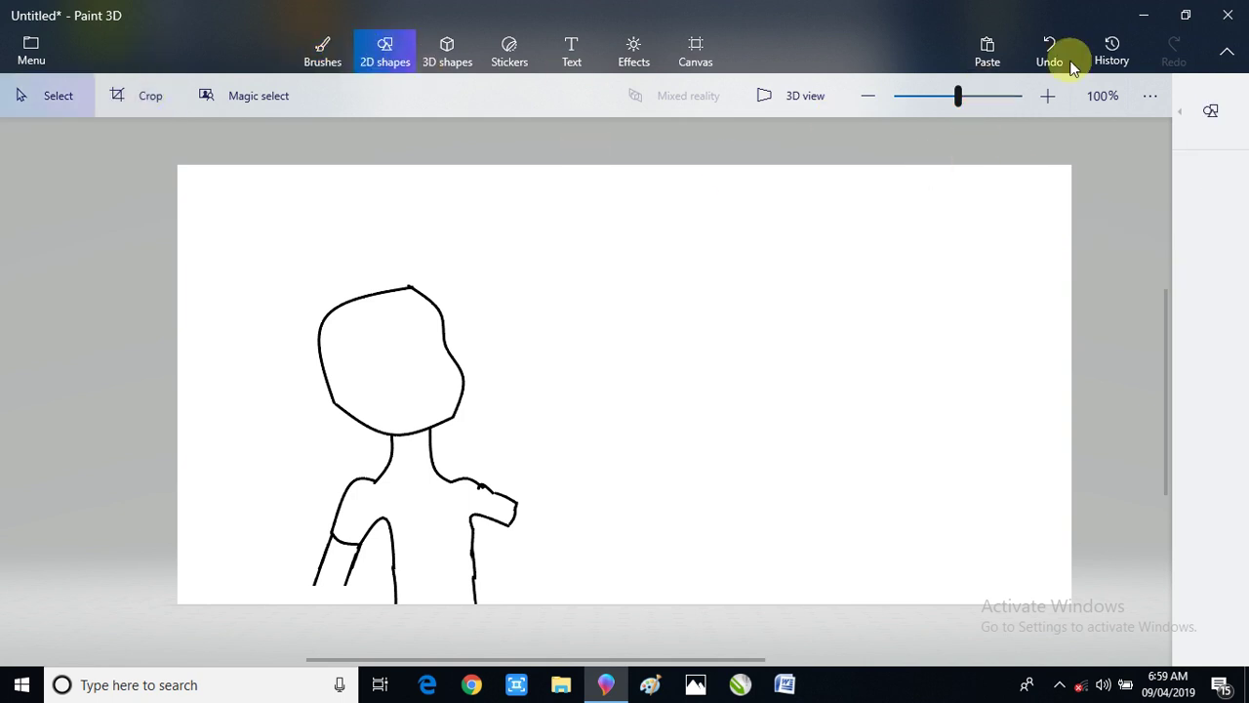
pyautogui.click(1212, 110)
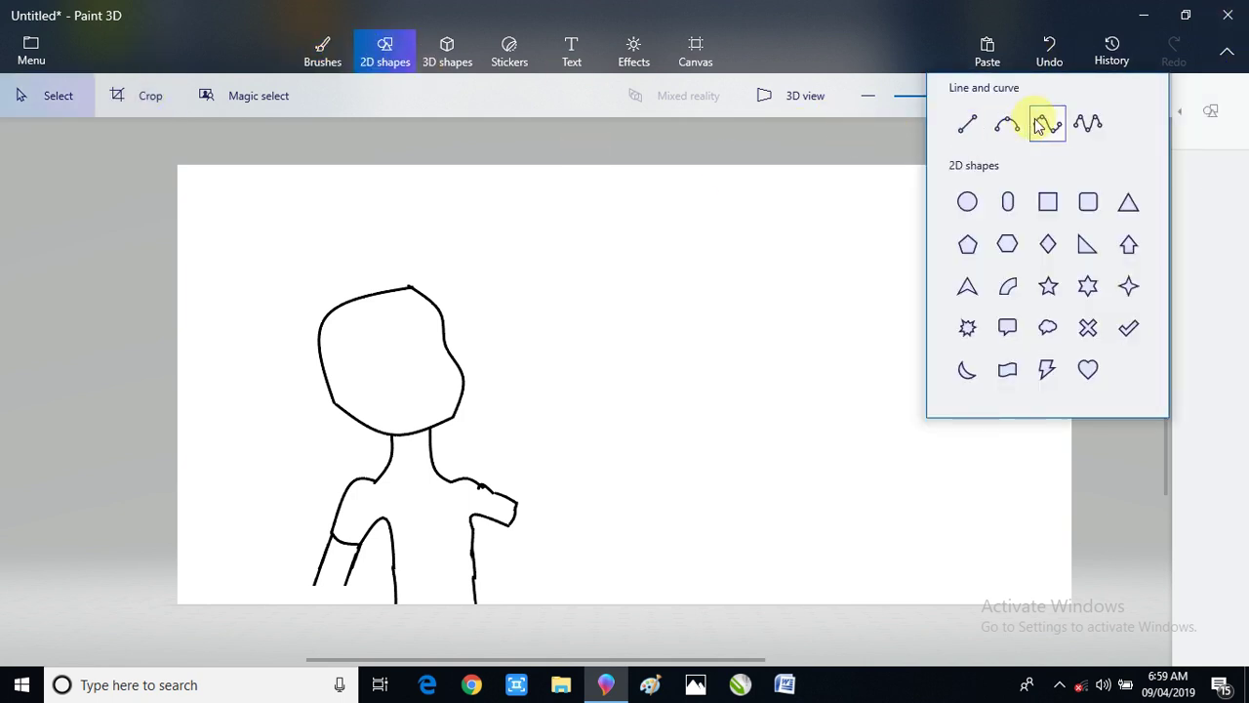
pyautogui.click(967, 123)
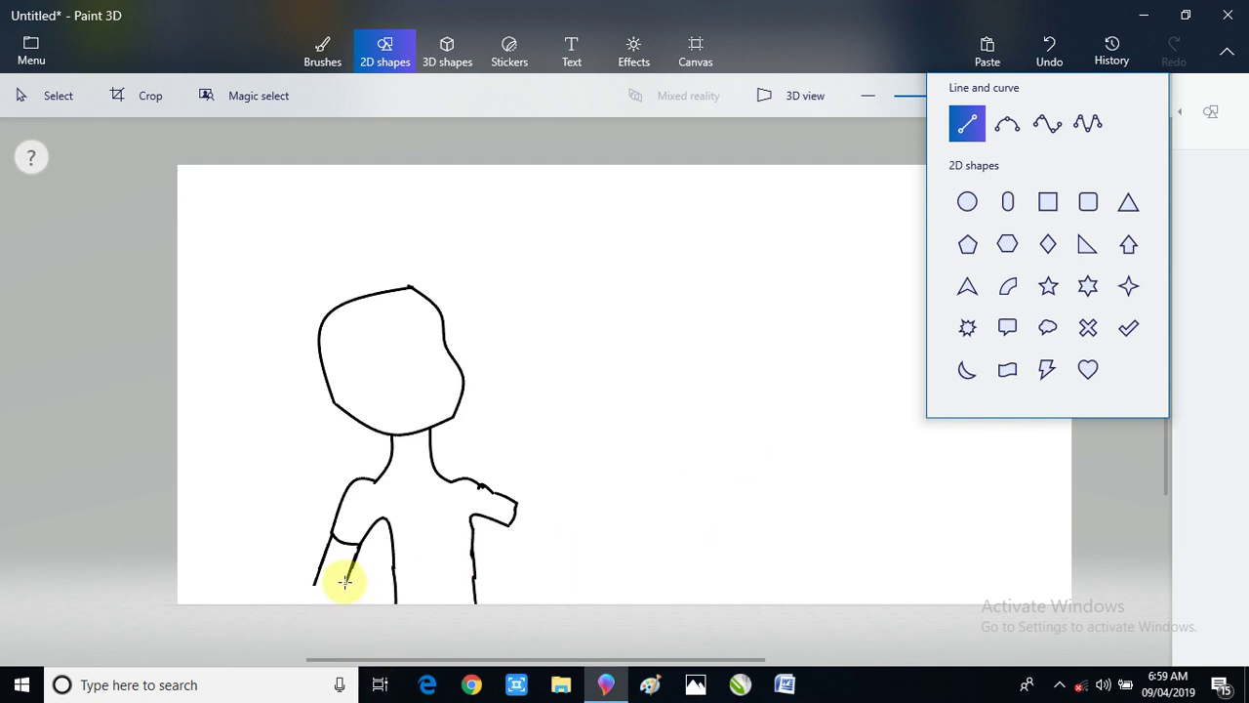
pyautogui.moveTo(344, 582)
pyautogui.mouseDown()
pyautogui.moveTo(390, 615)
pyautogui.moveTo(396, 598)
pyautogui.moveTo(394, 610)
pyautogui.mouseUp()
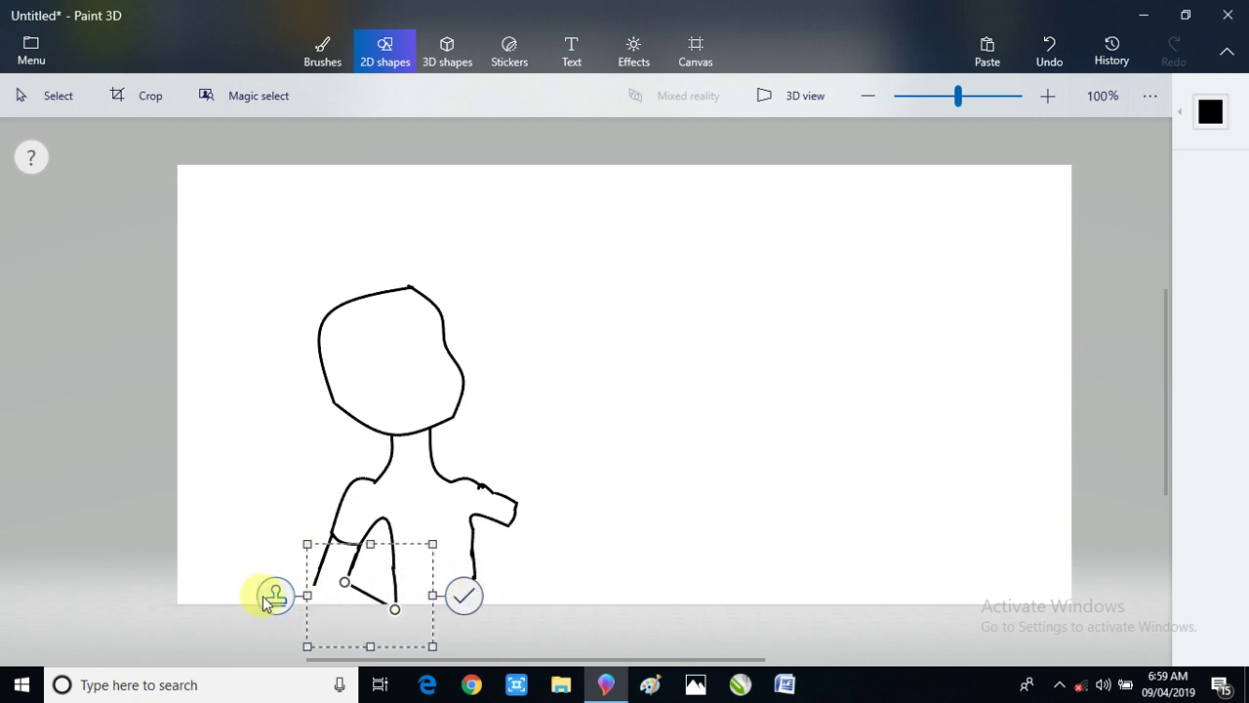
pyautogui.moveTo(357, 619); pyautogui.dragTo(326, 621)
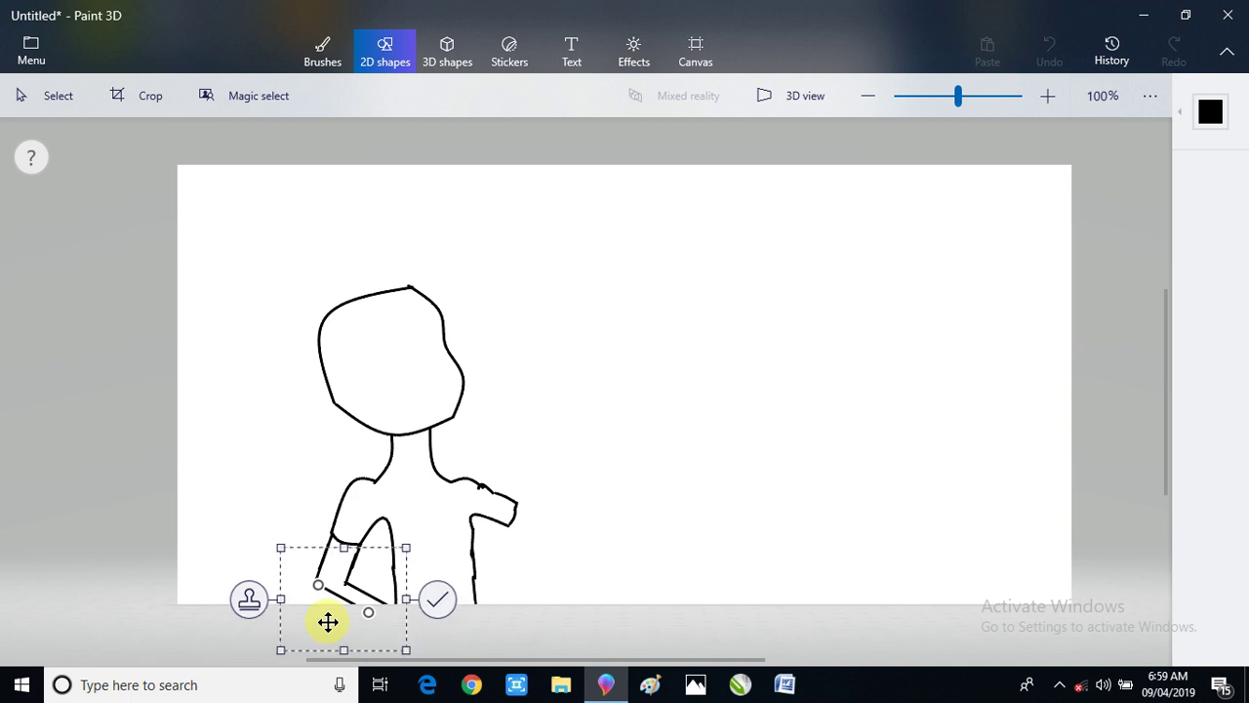
pyautogui.click(438, 599)
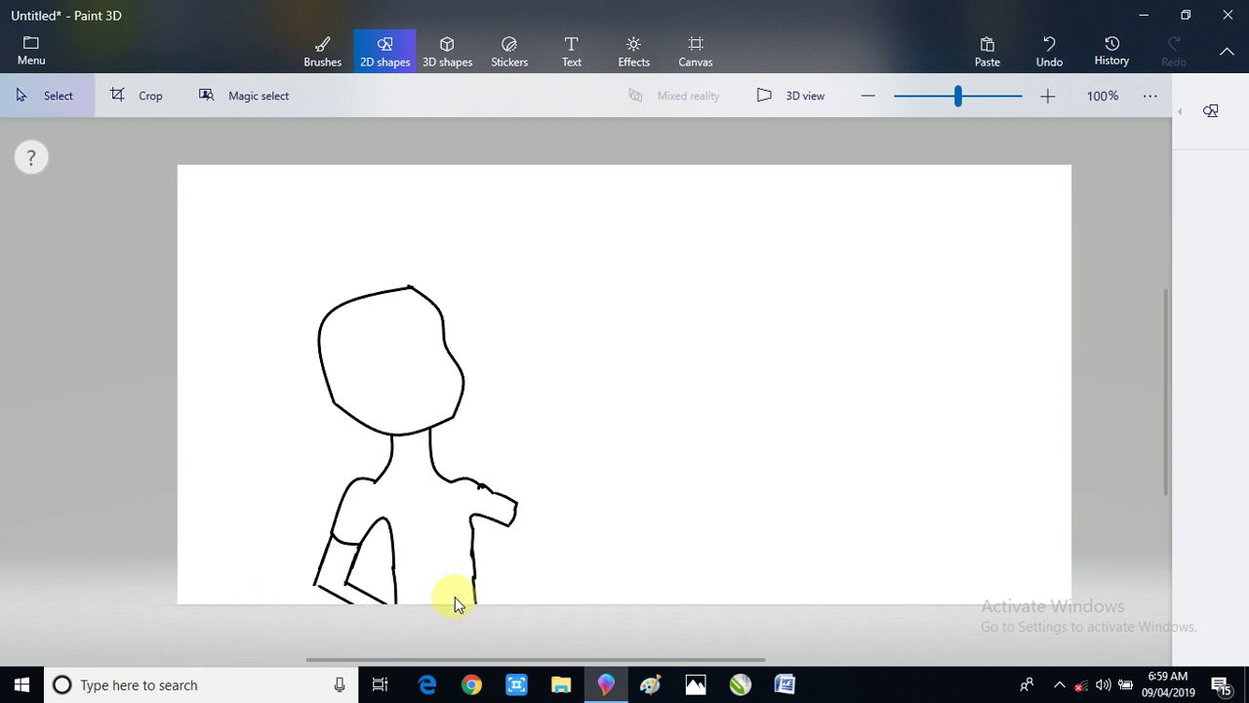
# - Undo the outer forearm line and redraw it as a separate straight line from the outer elbow to the canvas's lower edge
pyautogui.click(1066, 37)
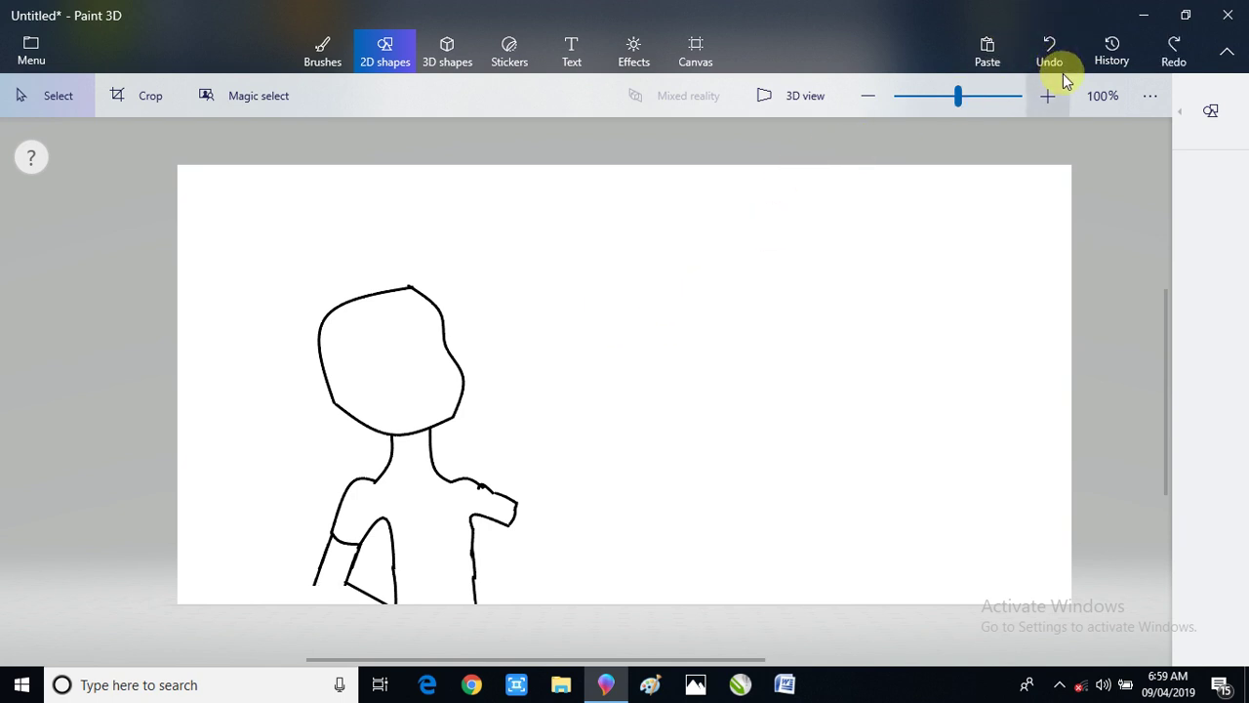
pyautogui.click(1211, 111)
pyautogui.click(966, 124)
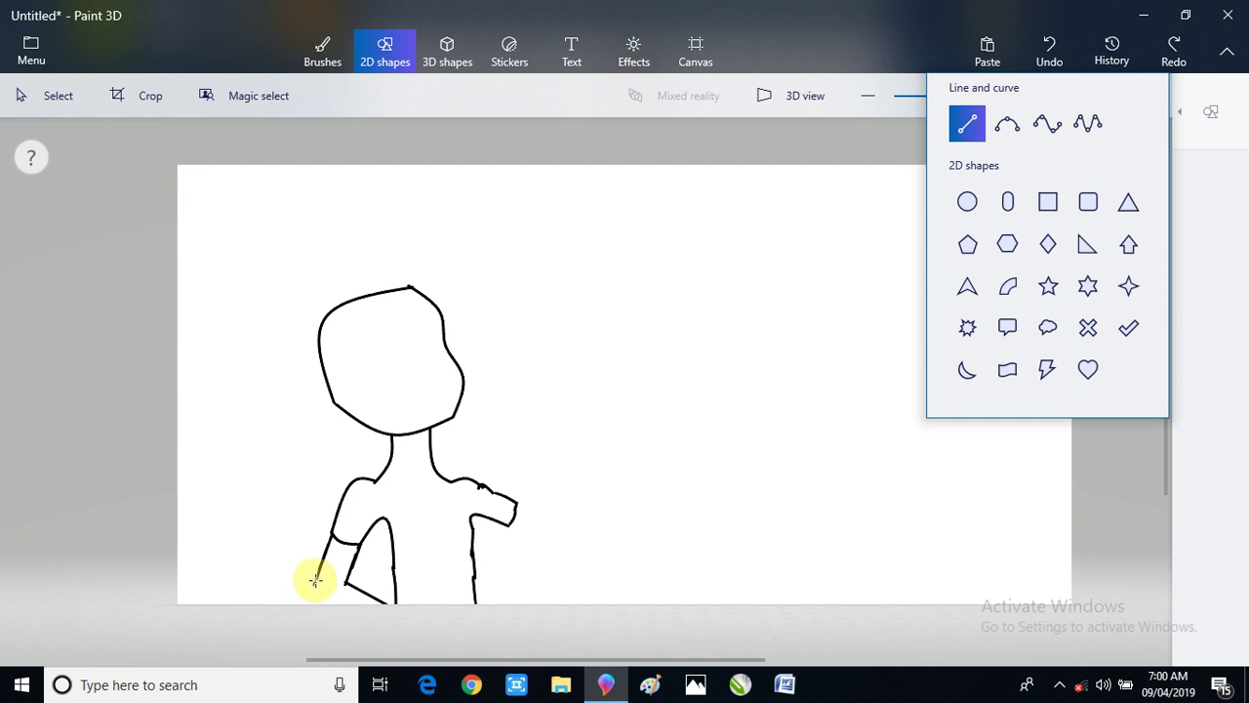
pyautogui.moveTo(319, 583); pyautogui.dragTo(346, 604)
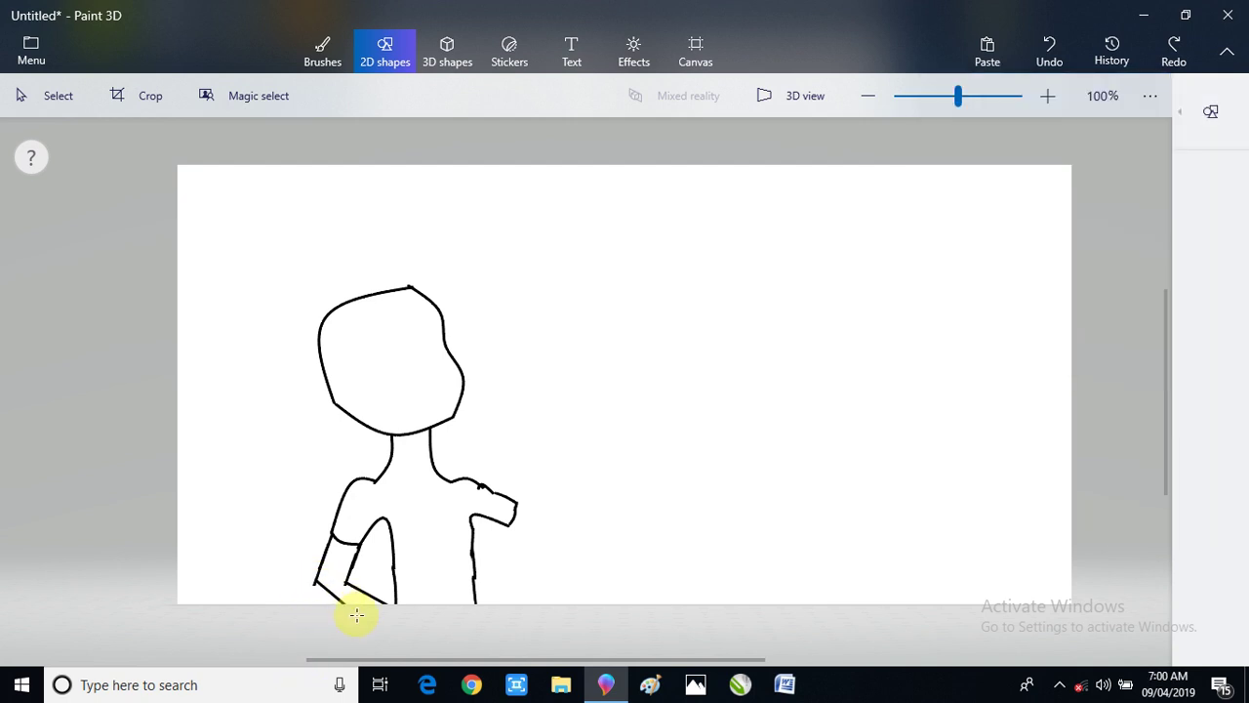
pyautogui.moveTo(353, 615); pyautogui.dragTo(313, 584)
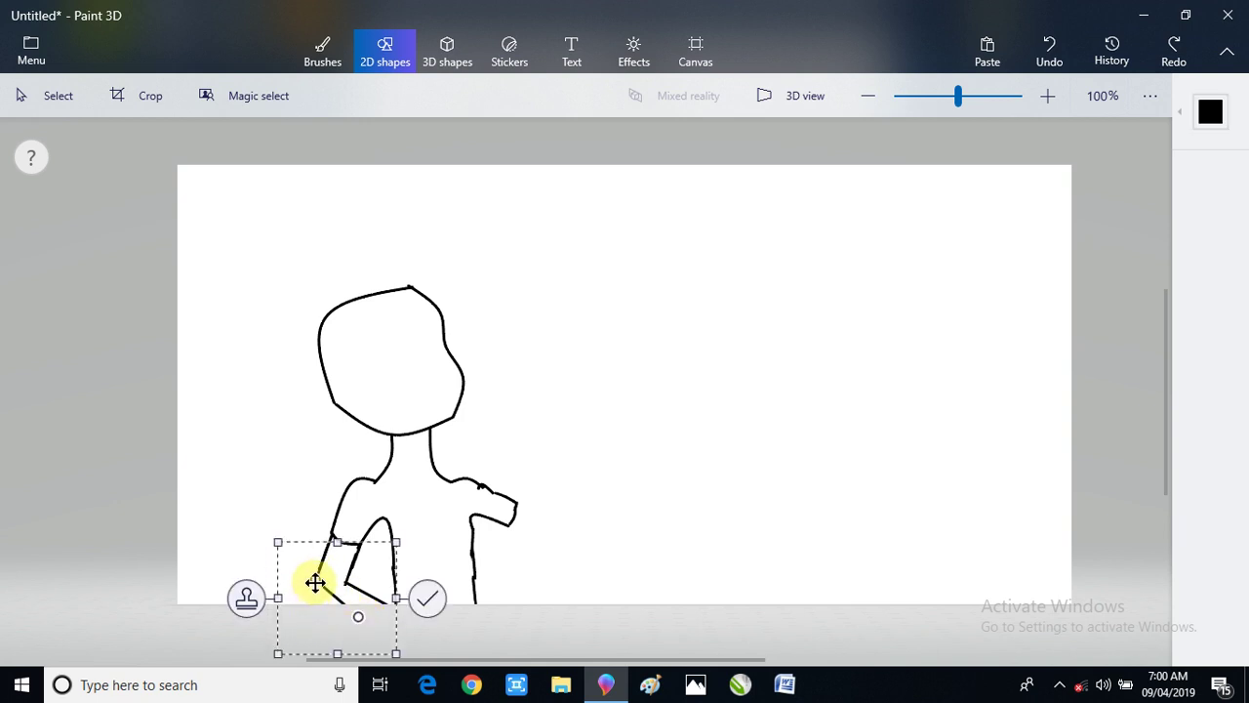
pyautogui.moveTo(313, 586)
pyautogui.mouseDown()
pyautogui.moveTo(290, 593)
pyautogui.moveTo(307, 578)
pyautogui.mouseUp()
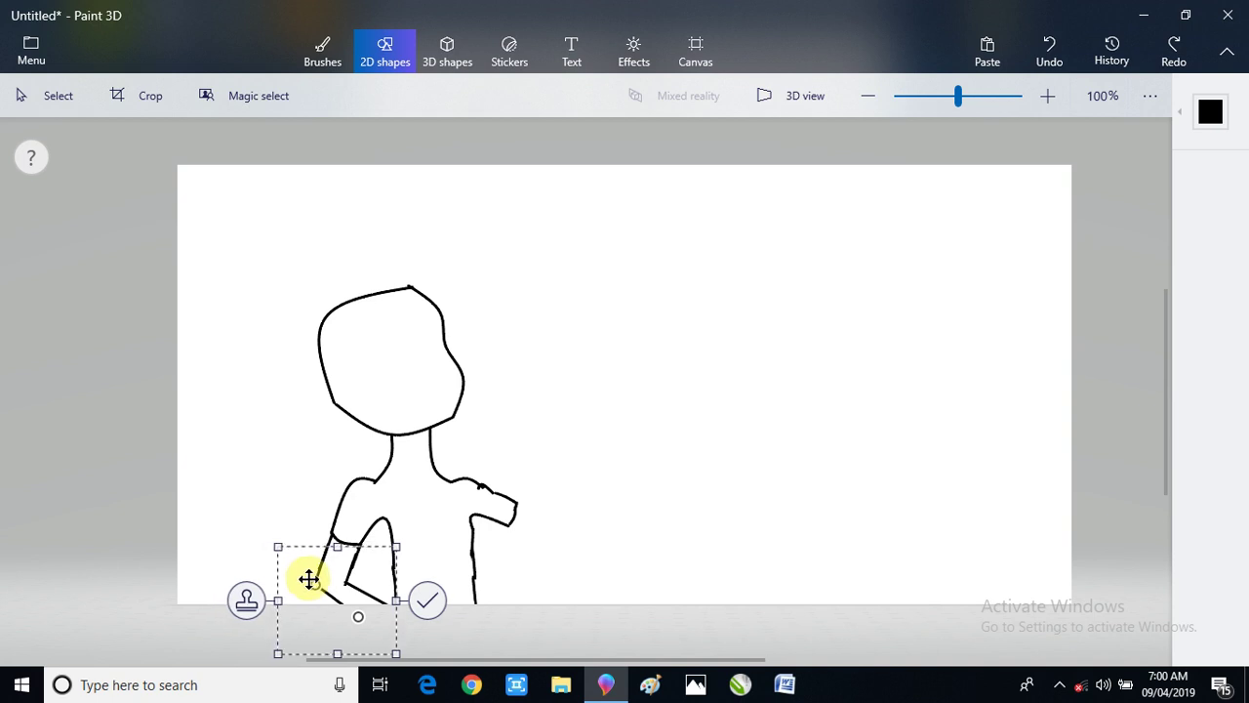
pyautogui.click(426, 600)
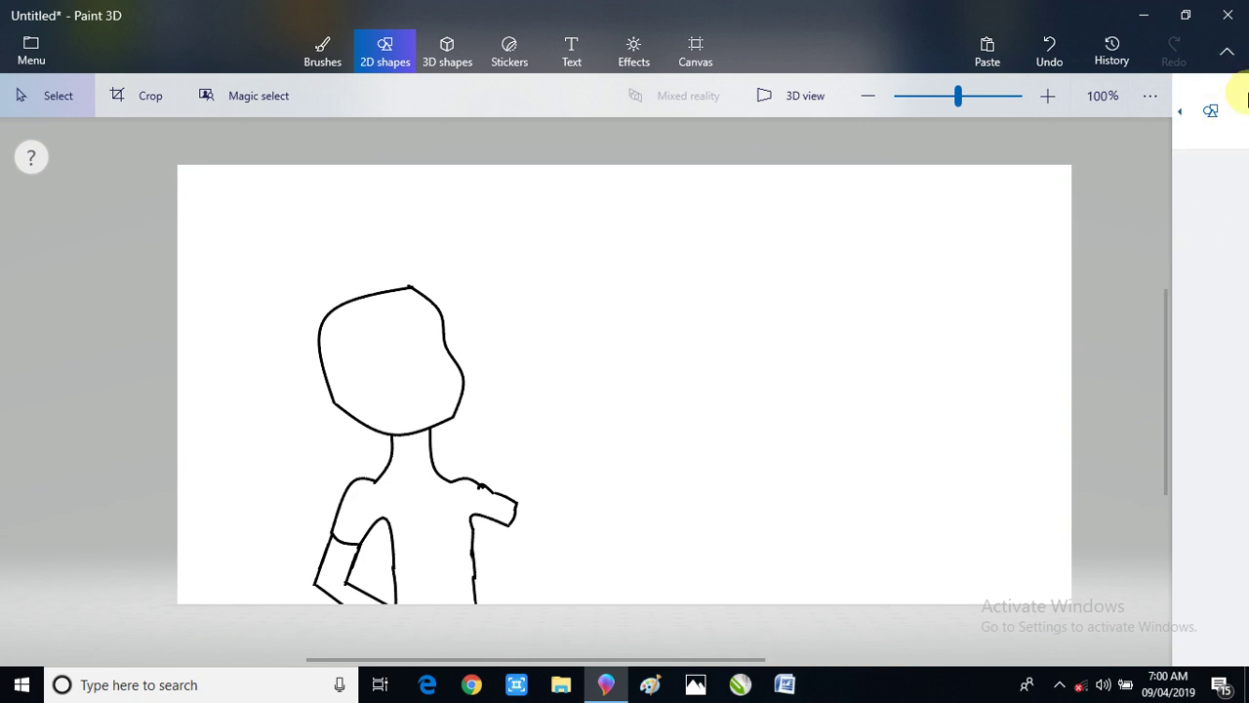
# - Try to add a short curved crease inside the left arm at the inner elbow
pyautogui.click(1234, 110)
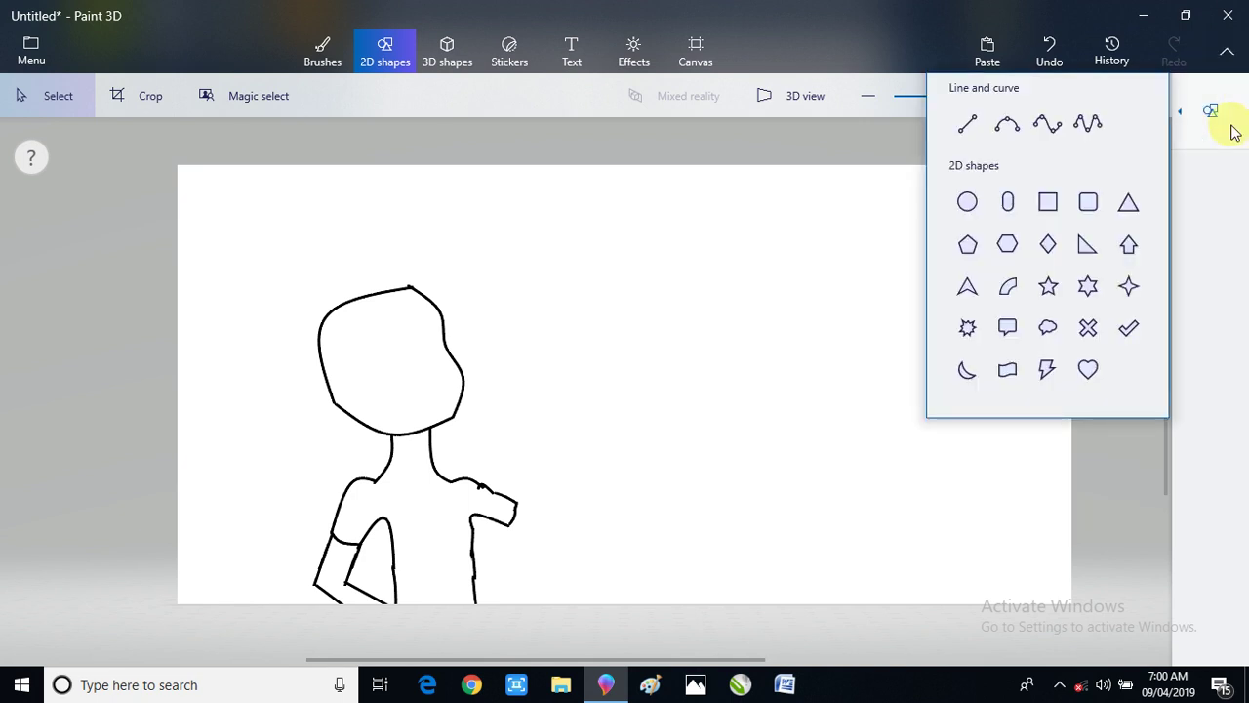
pyautogui.click(1009, 125)
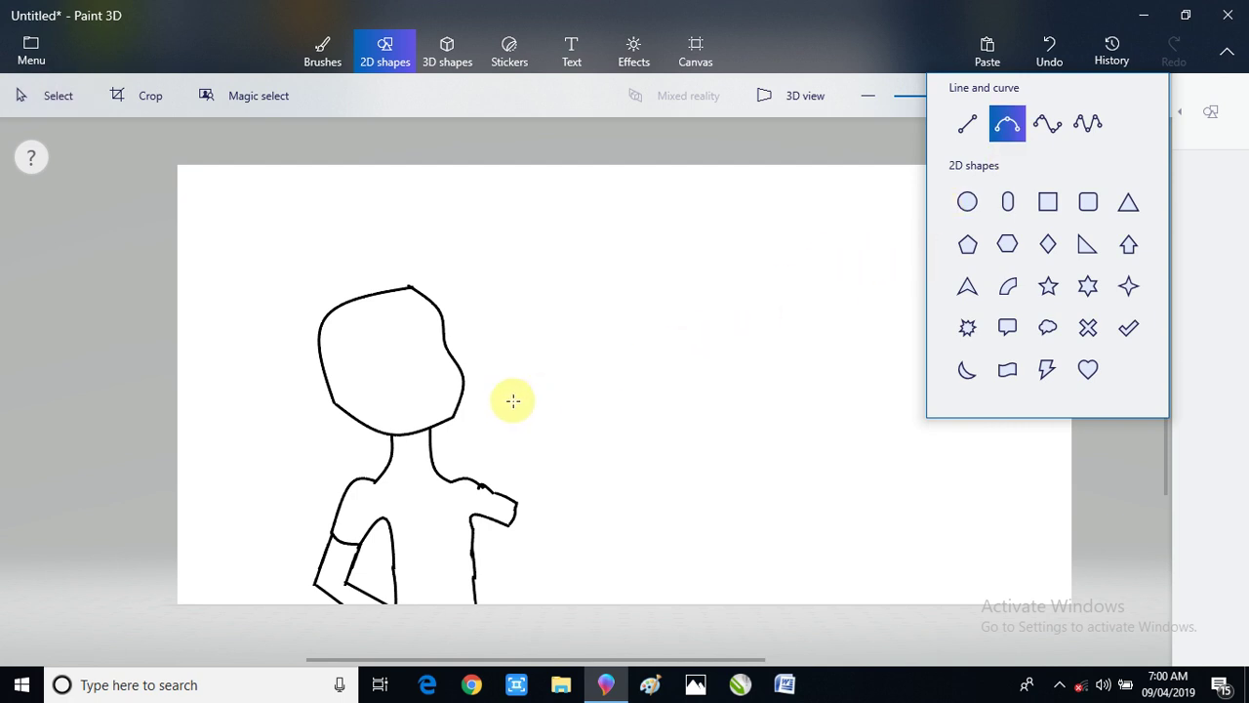
pyautogui.click(336, 579)
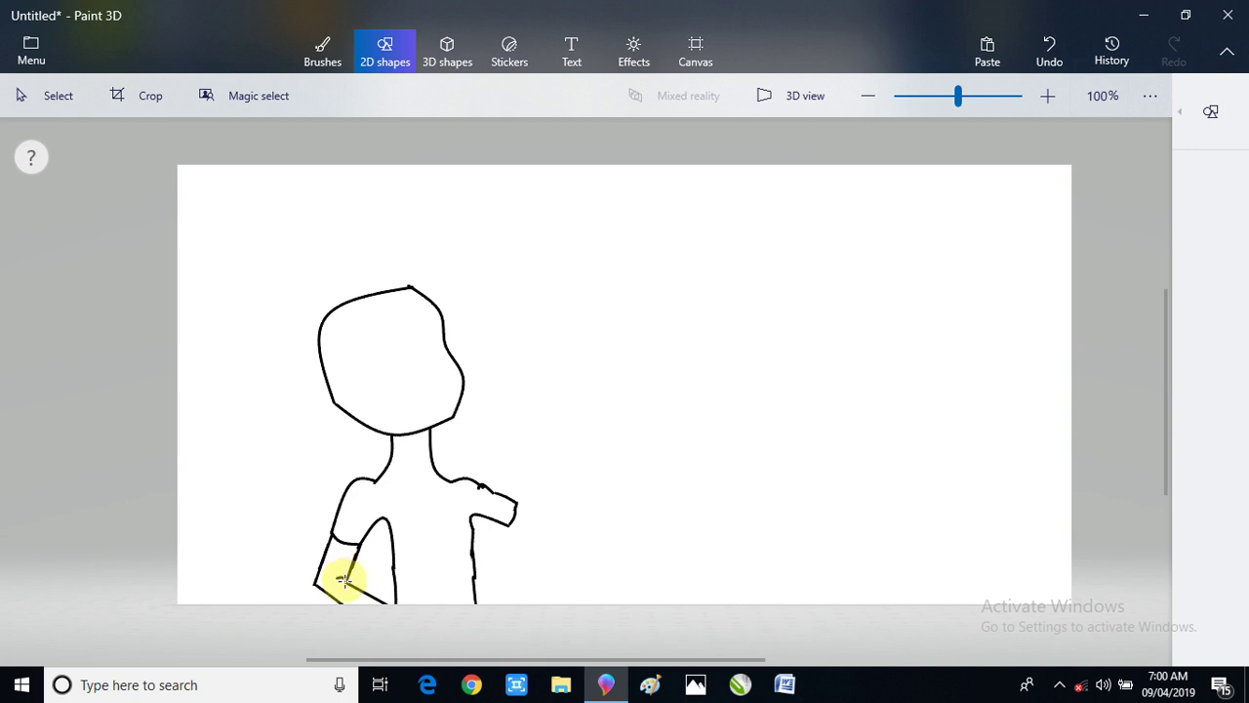
pyautogui.moveTo(344, 578); pyautogui.dragTo(404, 577)
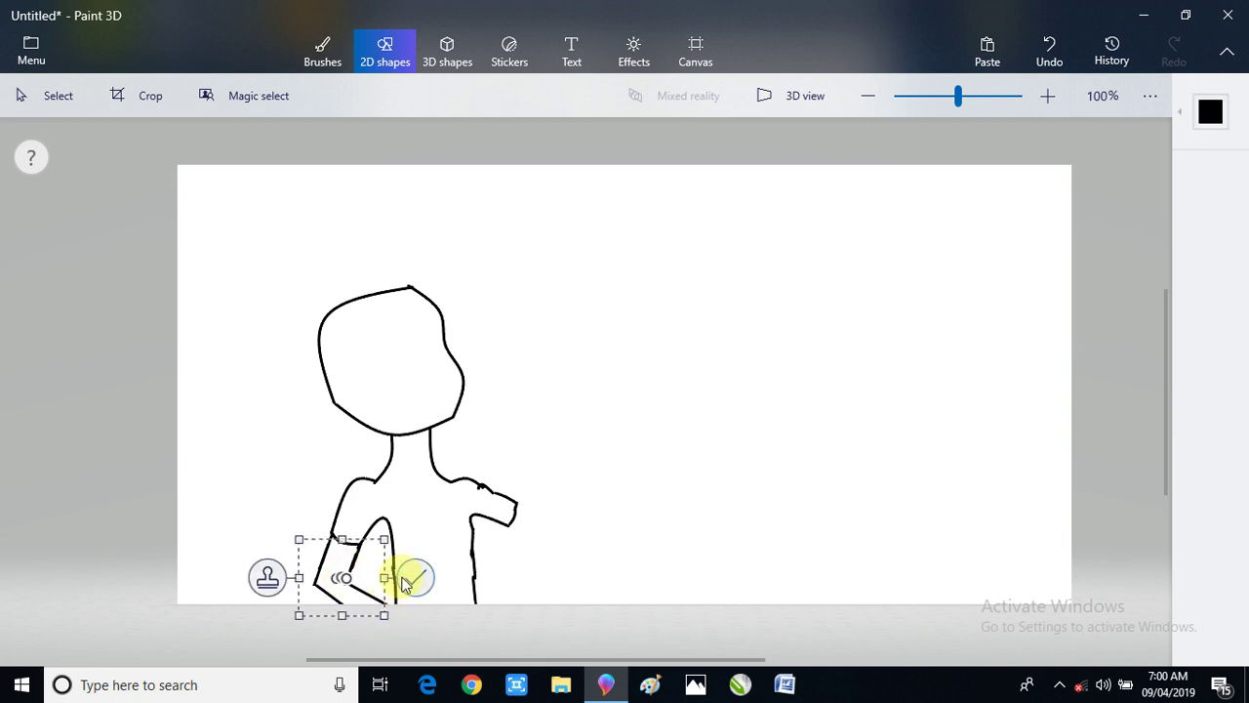
pyautogui.click(424, 577)
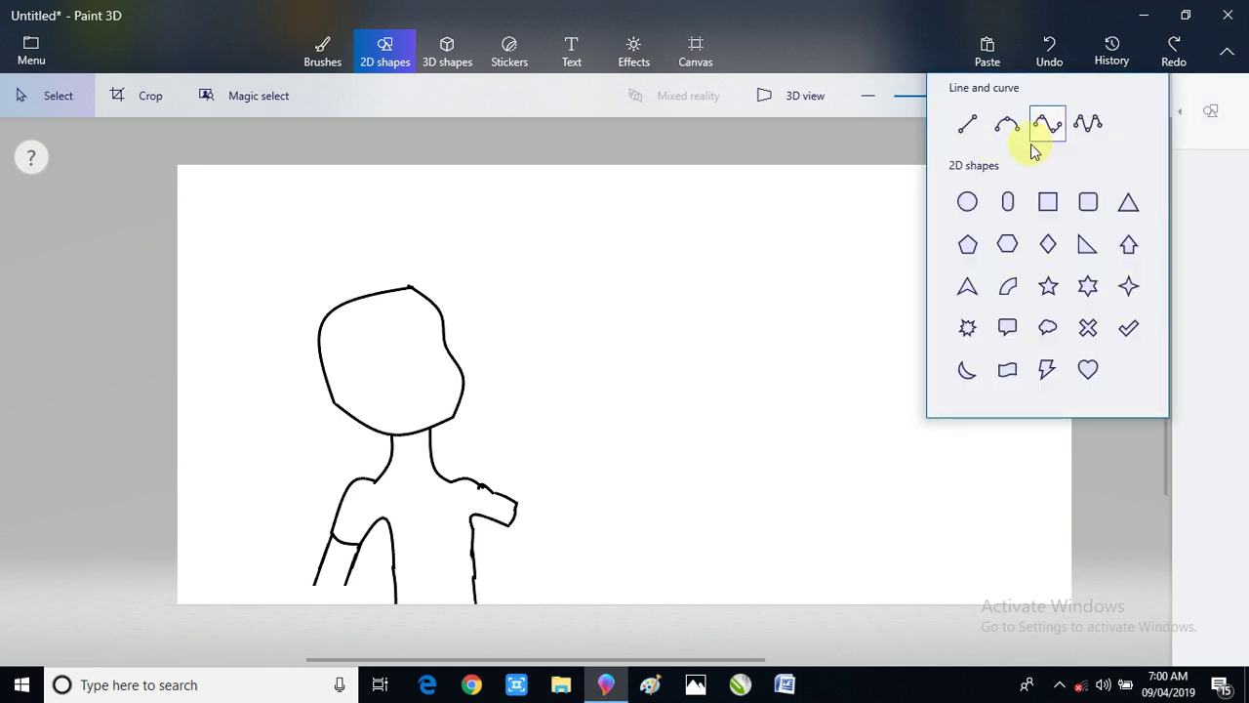
# - Draw both left forearm lines from the elbow to the canvas's lower edge with a three-point curve and a stamped parallel copy
pyautogui.click(1005, 127)
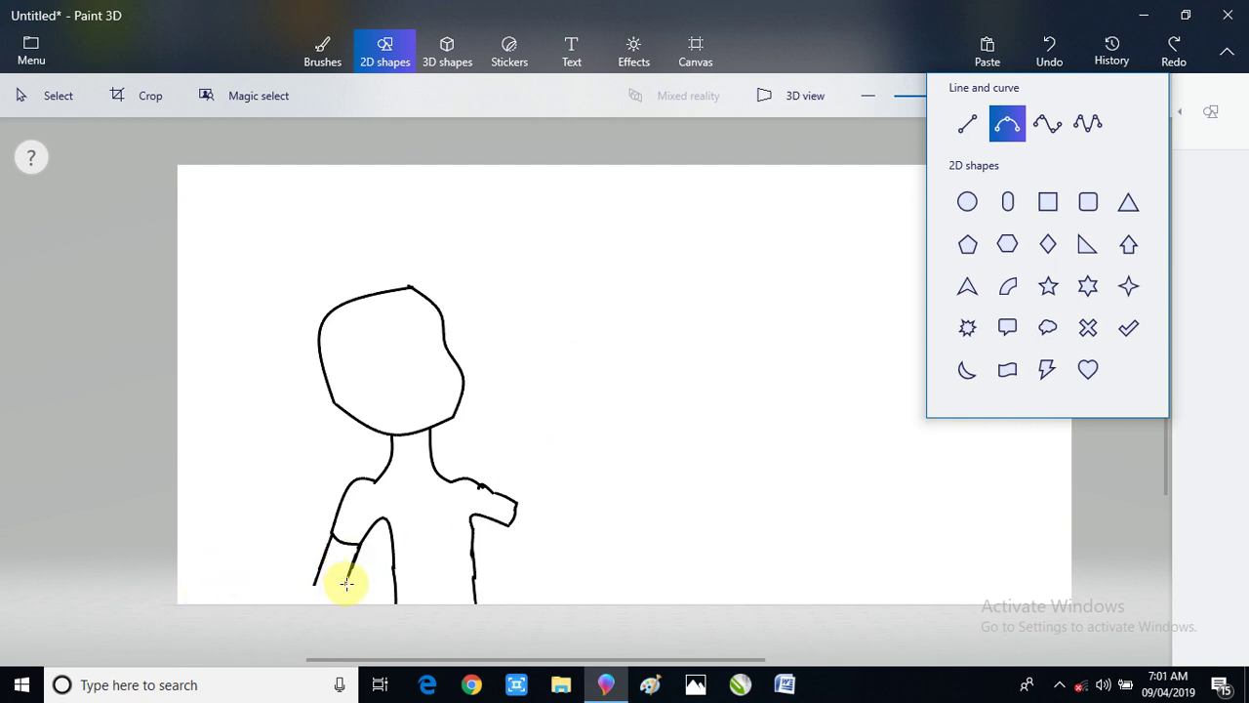
pyautogui.moveTo(346, 584); pyautogui.dragTo(392, 612)
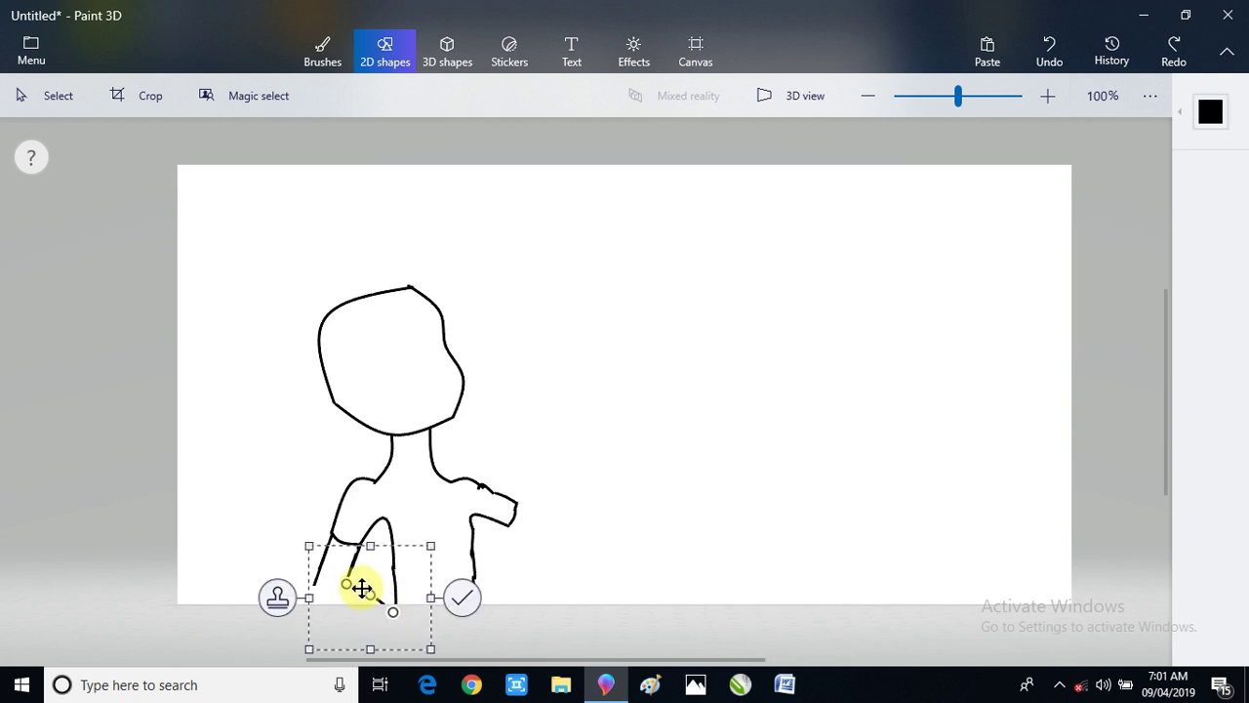
pyautogui.moveTo(363, 615); pyautogui.dragTo(325, 608)
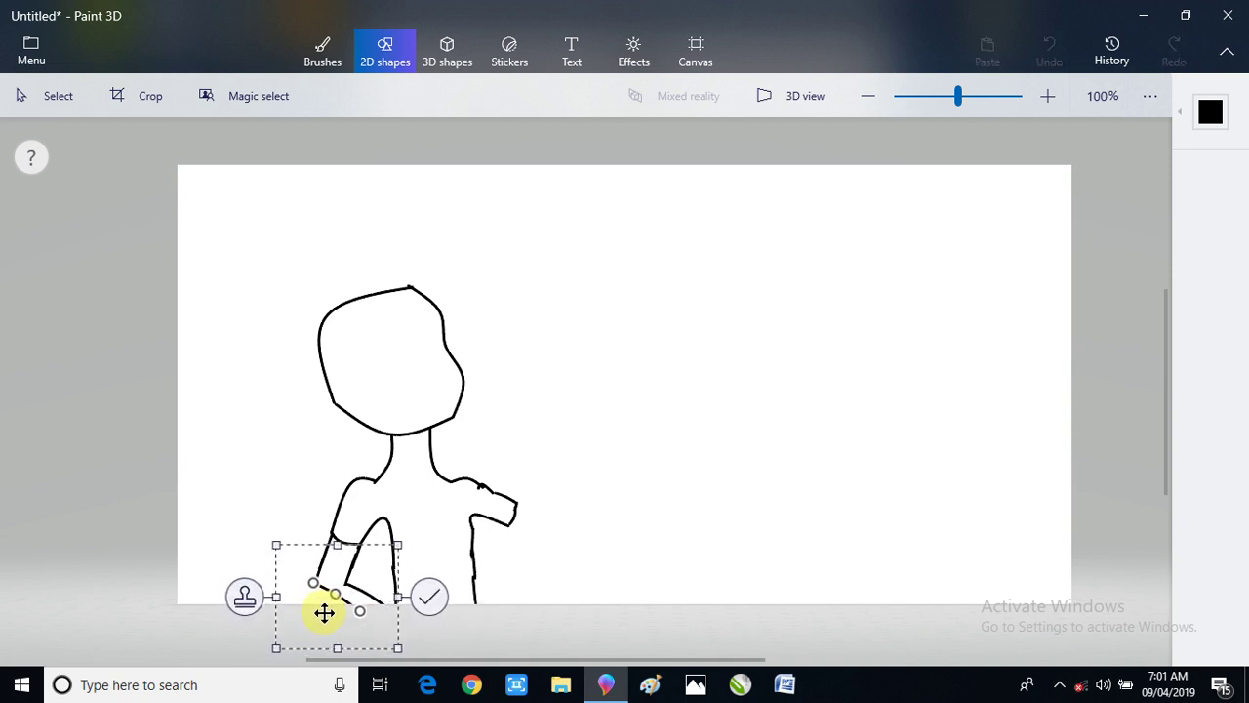
pyautogui.click(429, 597)
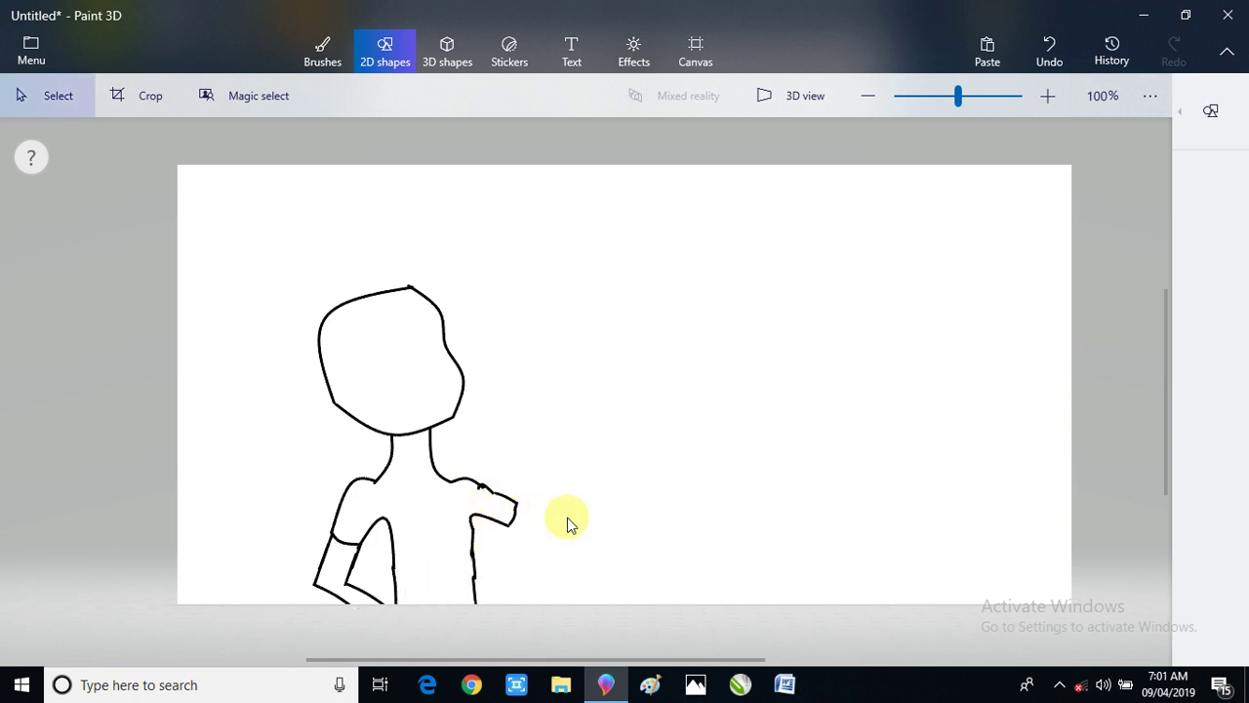
# - Add a short crease to the left arm's inner elbow with a three-point curve
pyautogui.click(1208, 115)
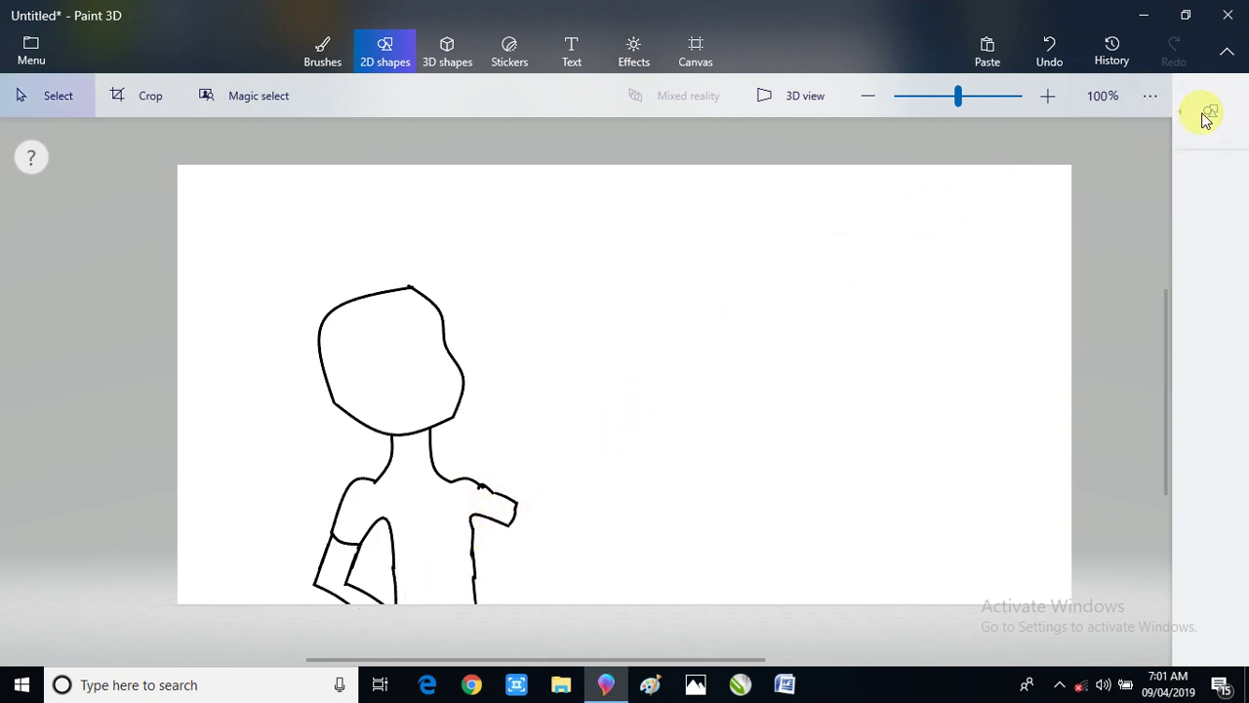
pyautogui.click(965, 125)
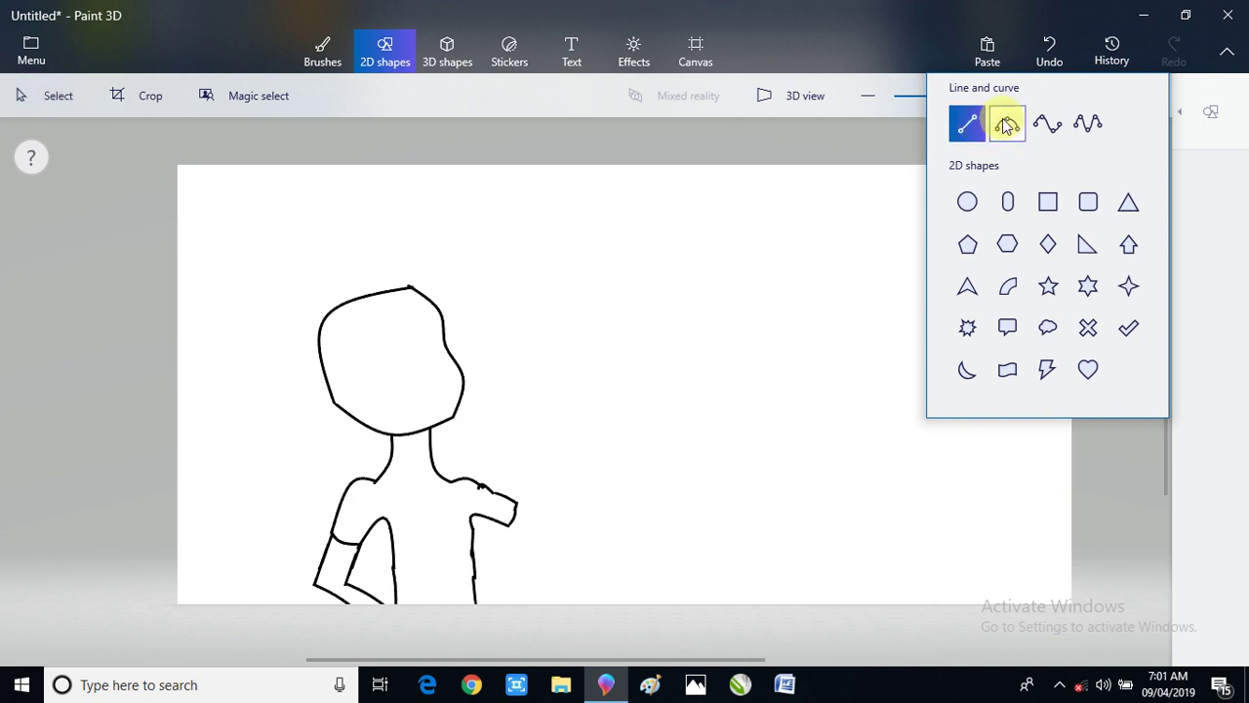
pyautogui.click(1006, 122)
pyautogui.click(336, 589)
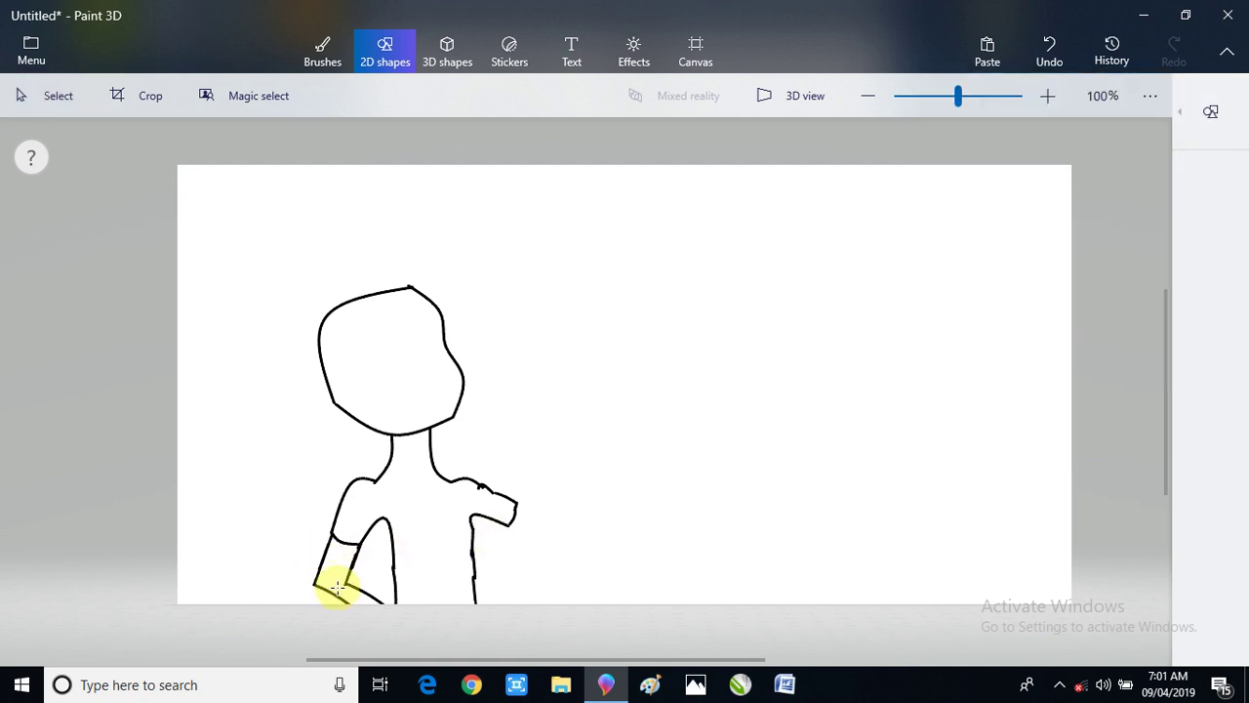
pyautogui.moveTo(346, 584); pyautogui.dragTo(386, 602)
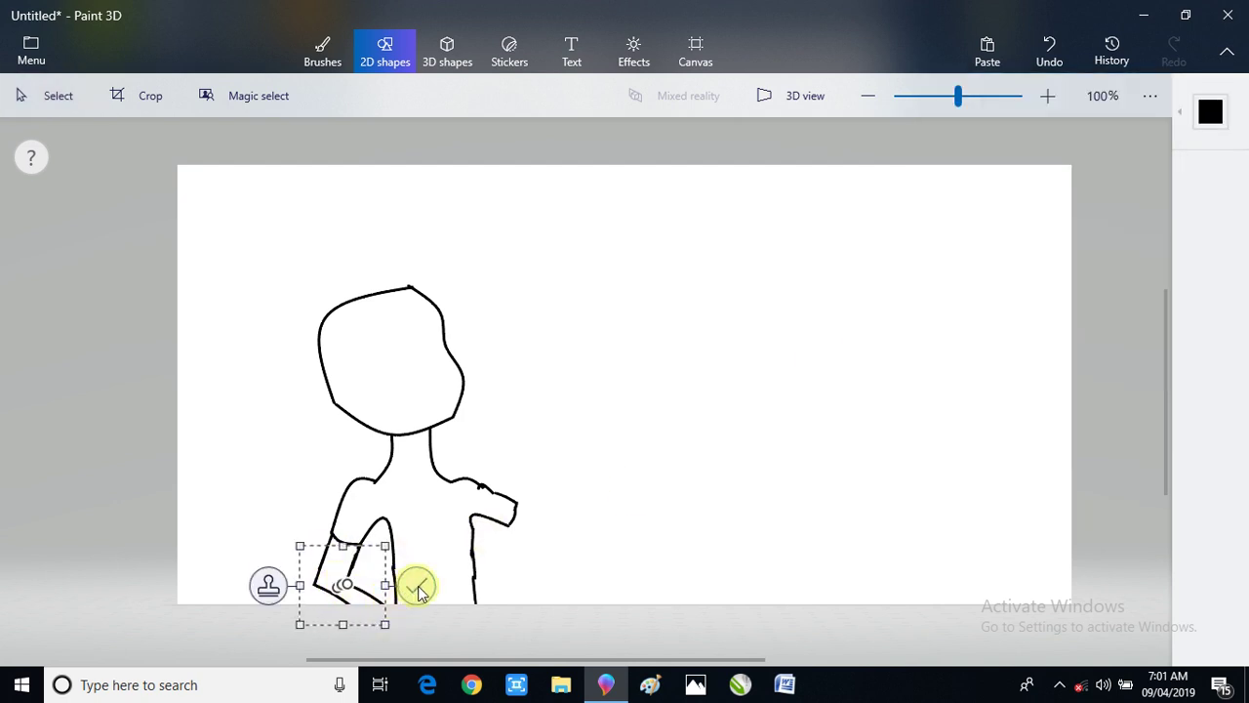
pyautogui.click(416, 588)
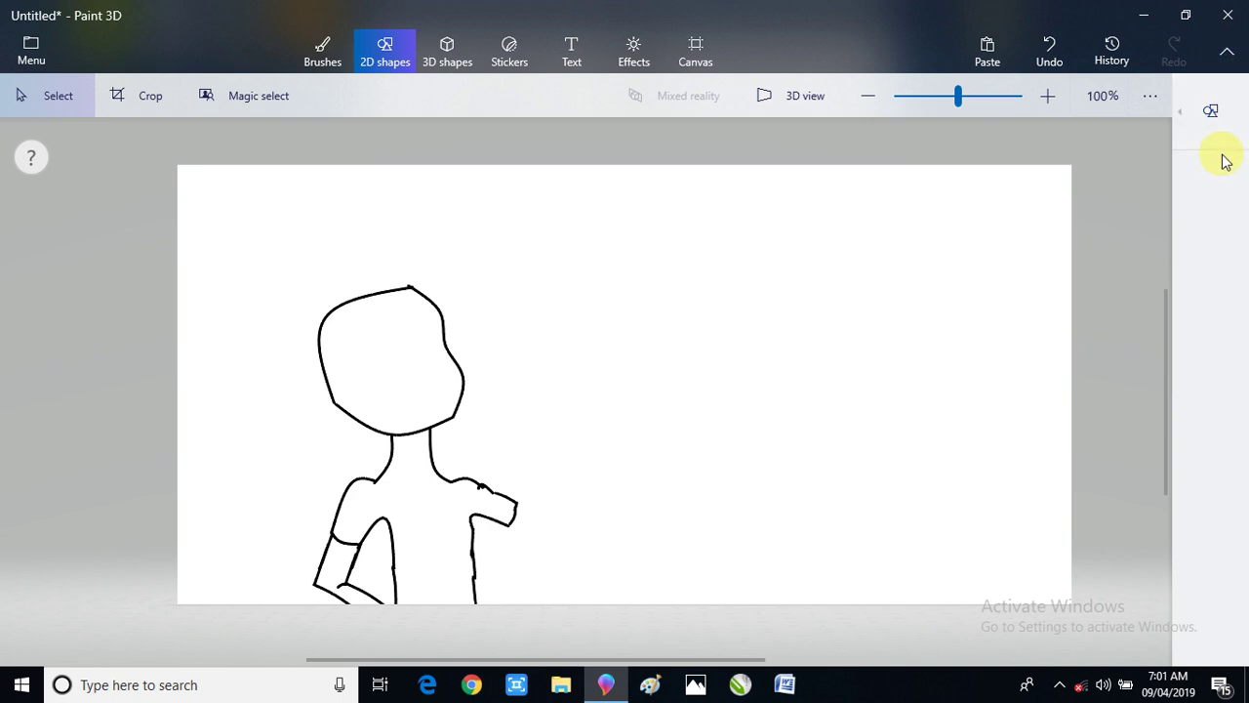
# - Draw the right forearm as two nearly horizontal, parallel lines extending outward from the sleeve's end with the three-point curve
pyautogui.click(1219, 115)
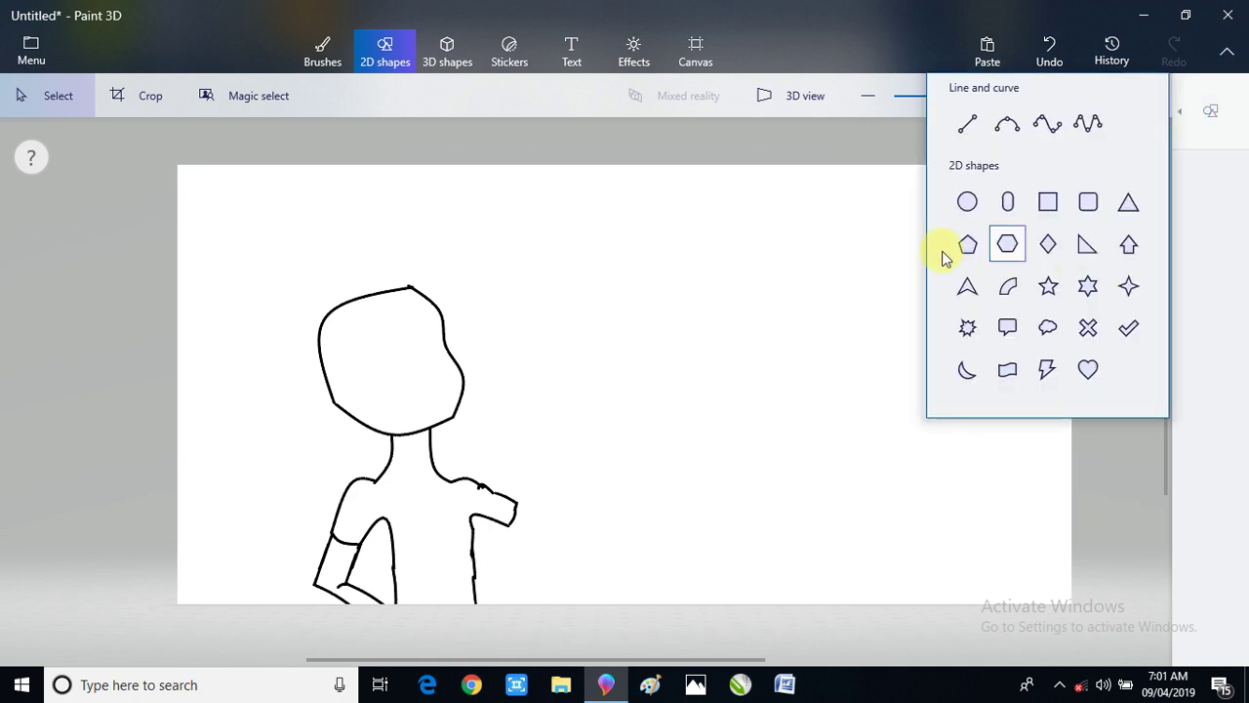
pyautogui.click(1007, 123)
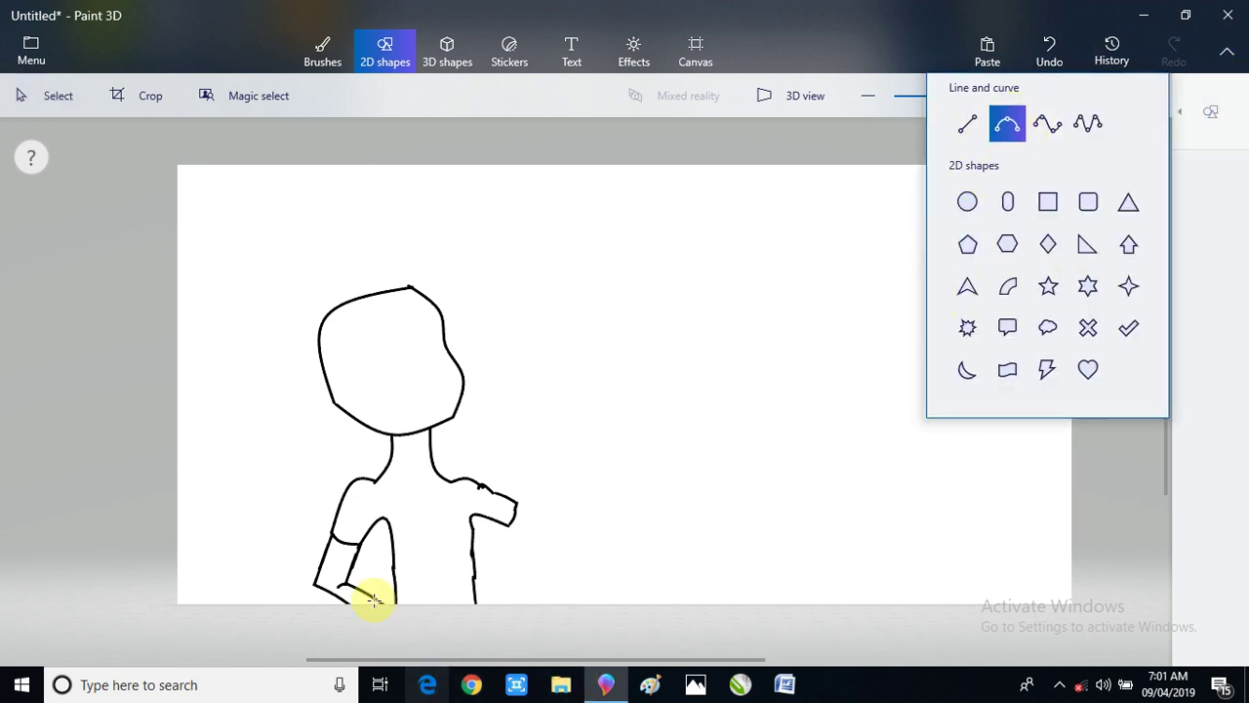
pyautogui.moveTo(480, 506)
pyautogui.mouseDown()
pyautogui.moveTo(516, 530)
pyautogui.moveTo(502, 510)
pyautogui.moveTo(592, 508)
pyautogui.moveTo(590, 521)
pyautogui.moveTo(542, 521)
pyautogui.mouseUp()
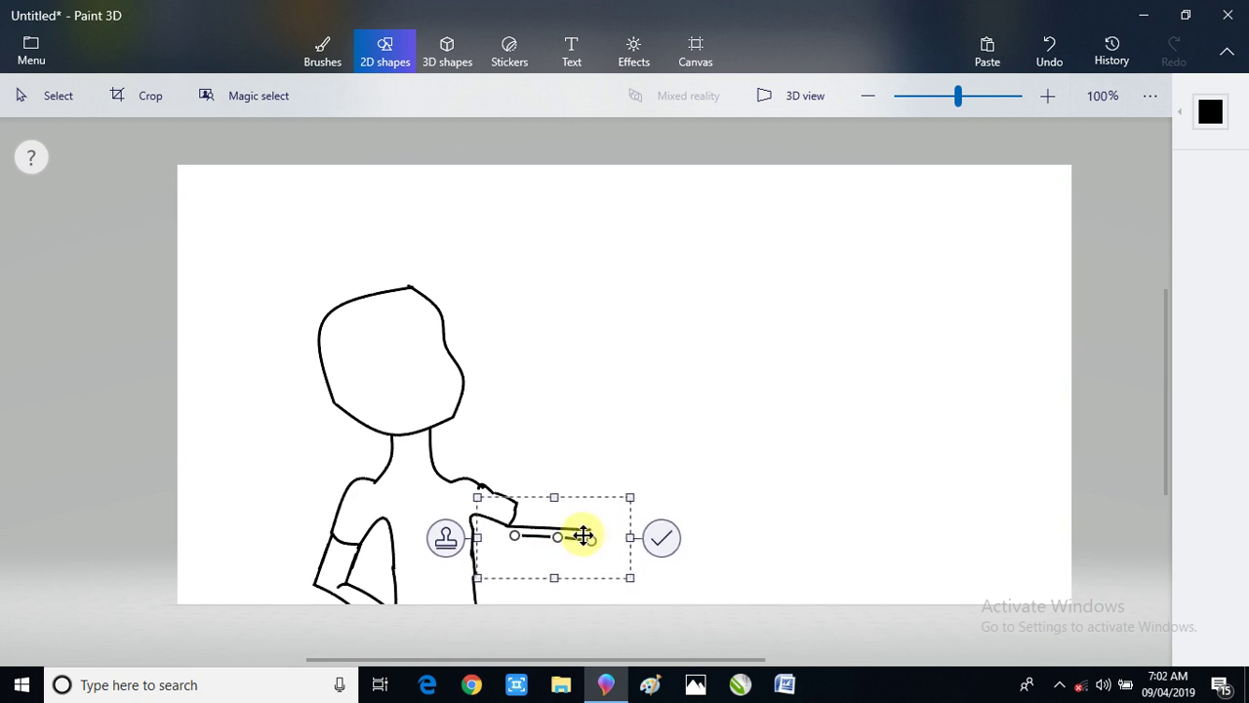
pyautogui.moveTo(544, 564); pyautogui.dragTo(551, 529)
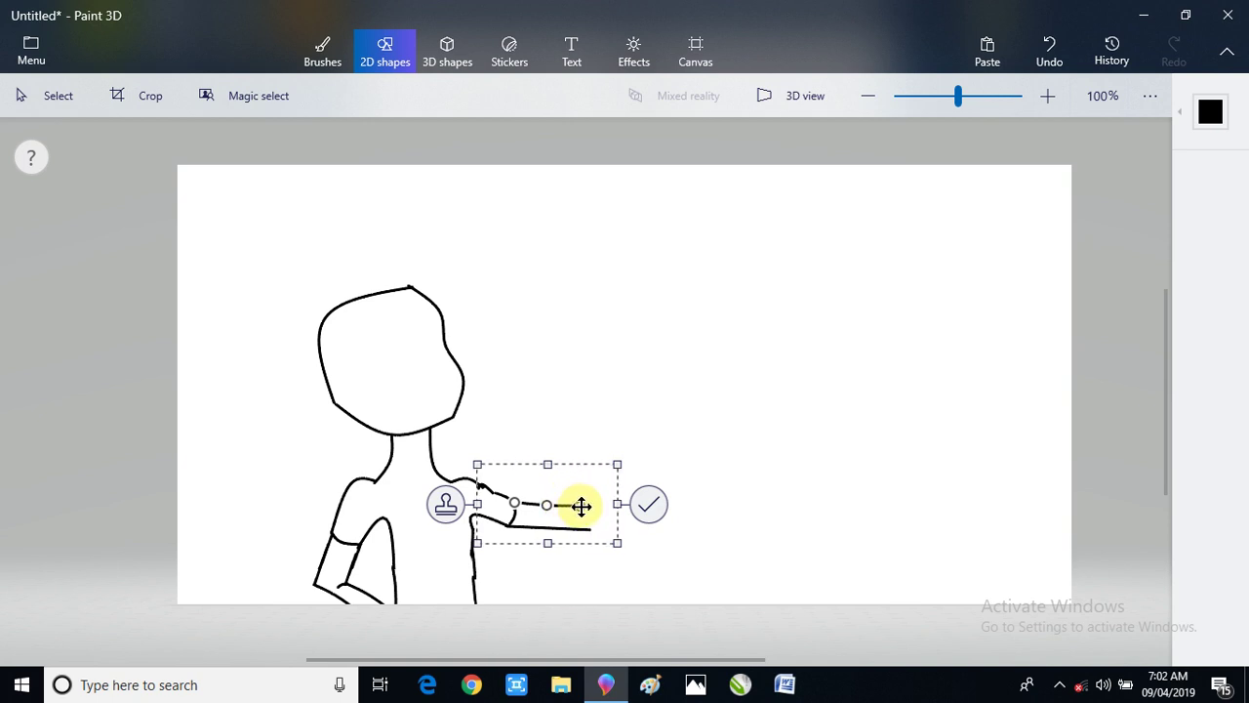
pyautogui.moveTo(582, 506); pyautogui.dragTo(577, 501)
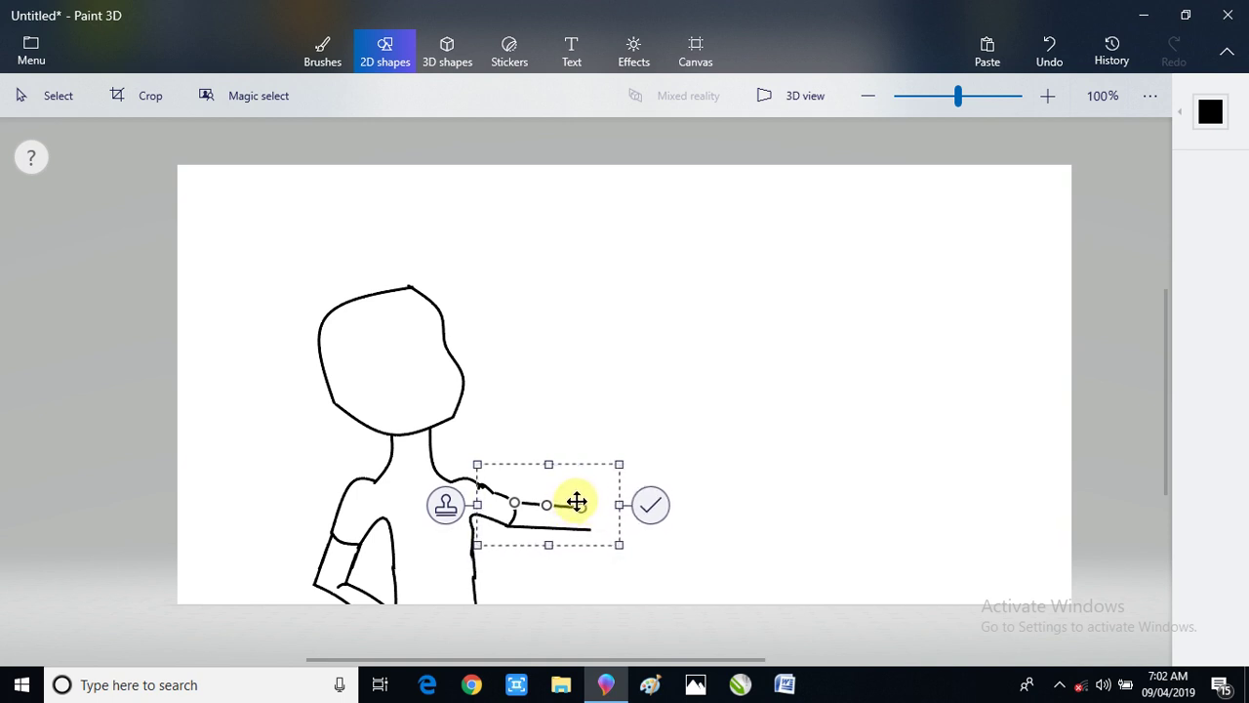
pyautogui.click(651, 504)
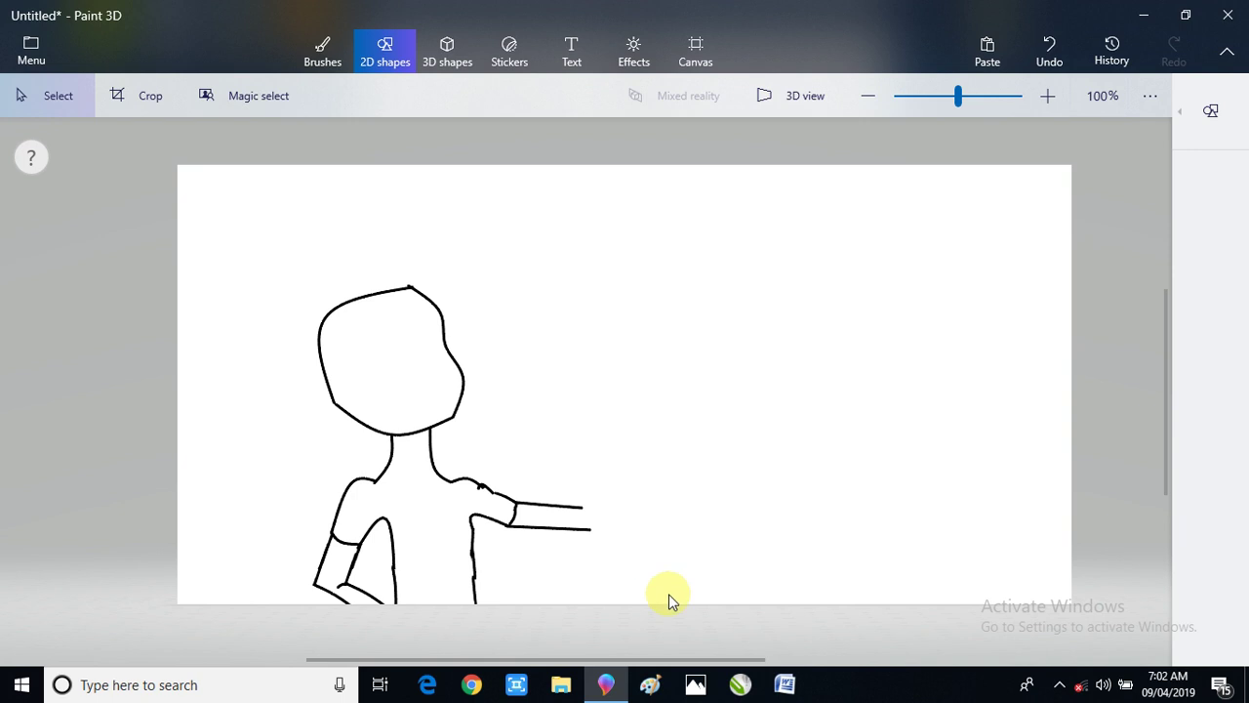
pyautogui.click(1078, 687)
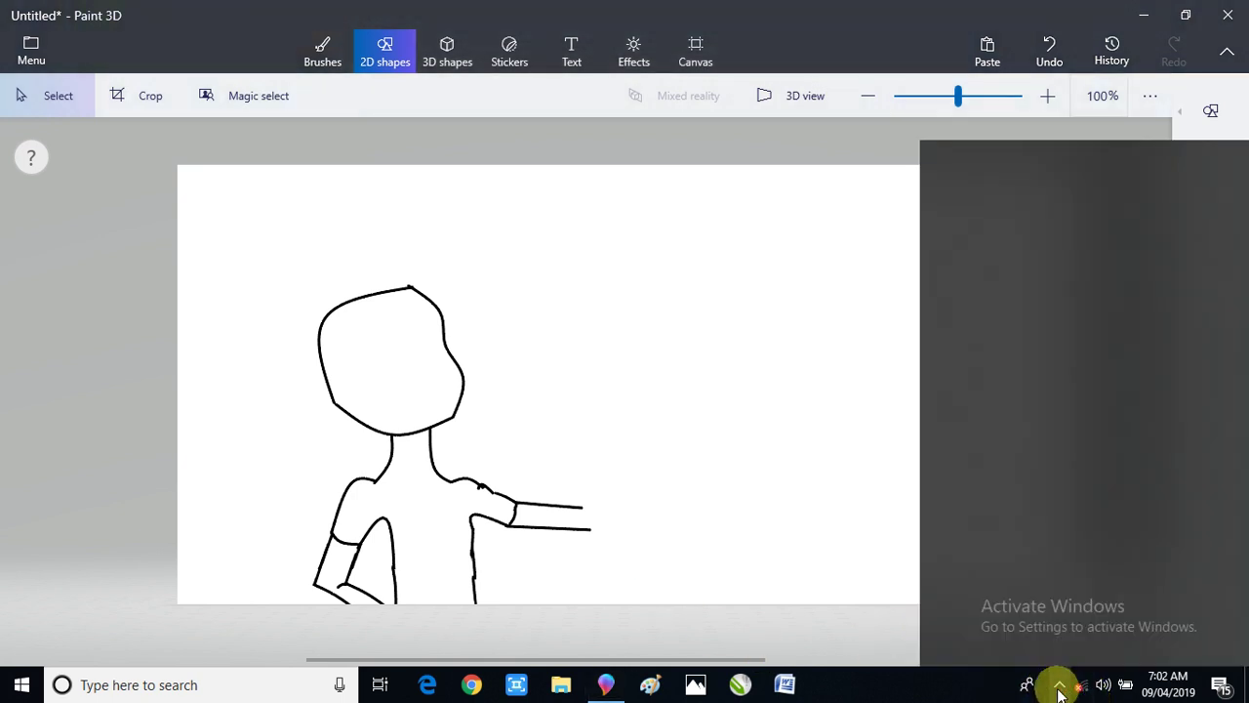
pyautogui.click(1090, 688)
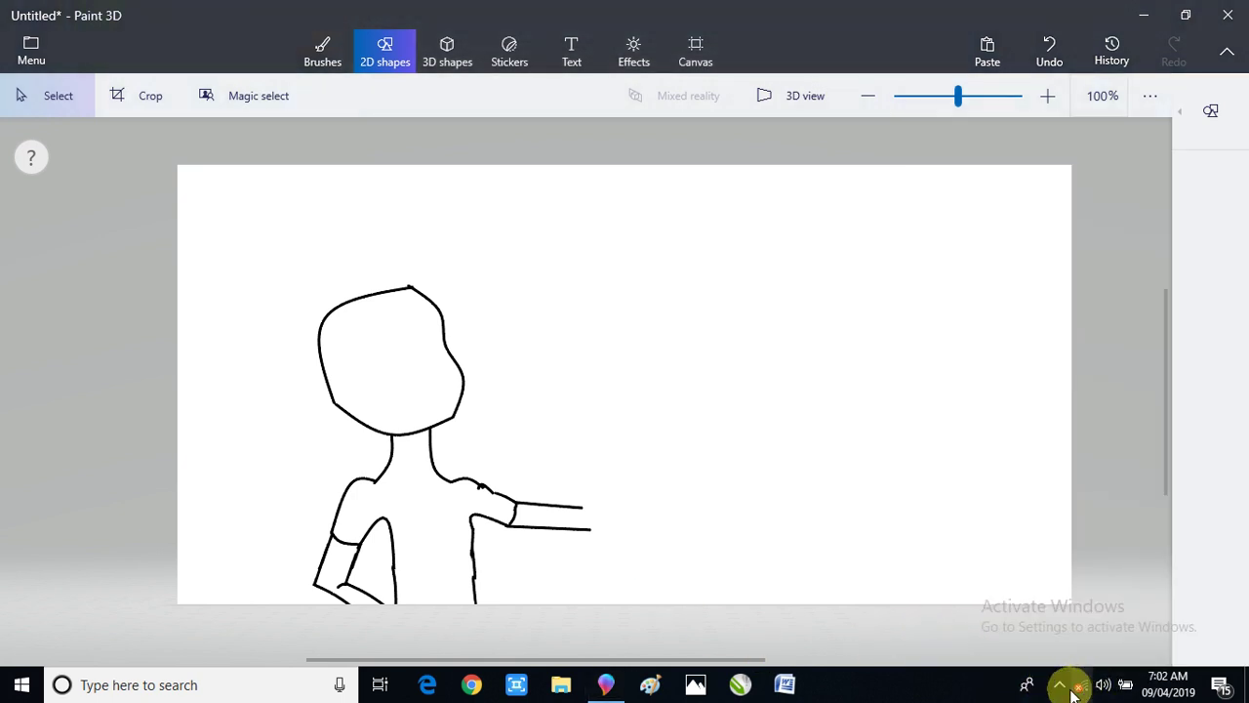
pyautogui.click(1060, 684)
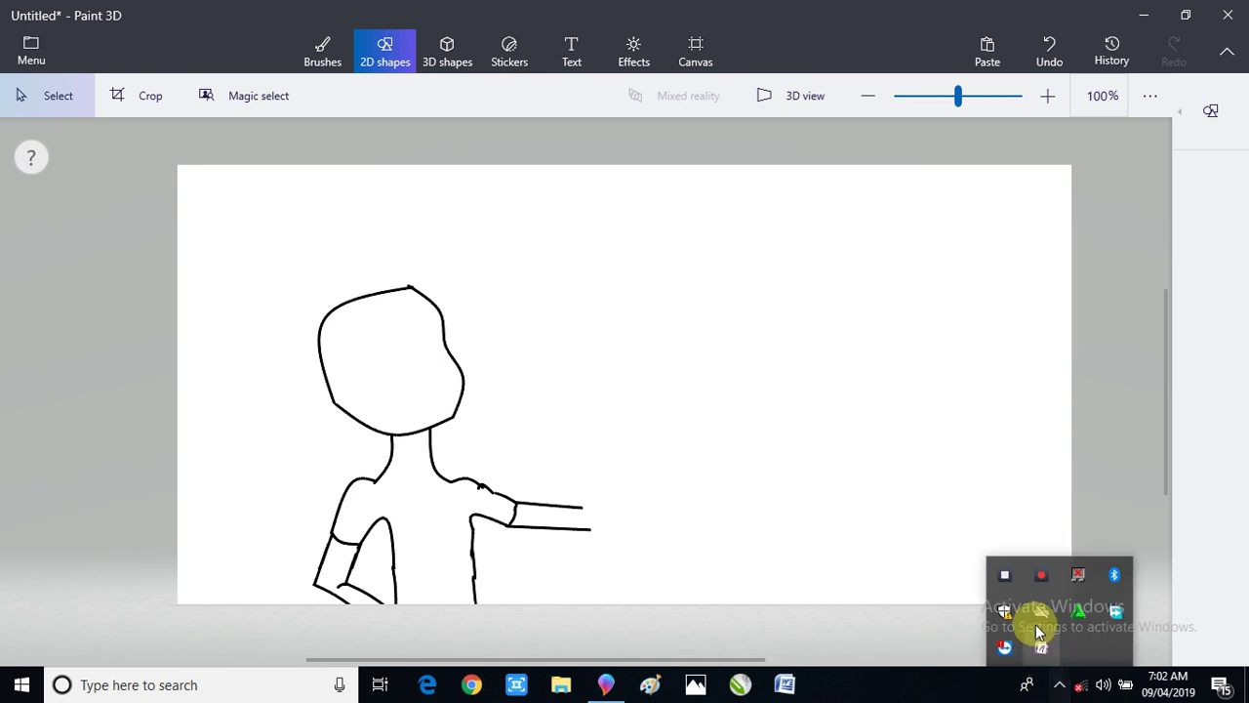
pyautogui.click(1041, 575)
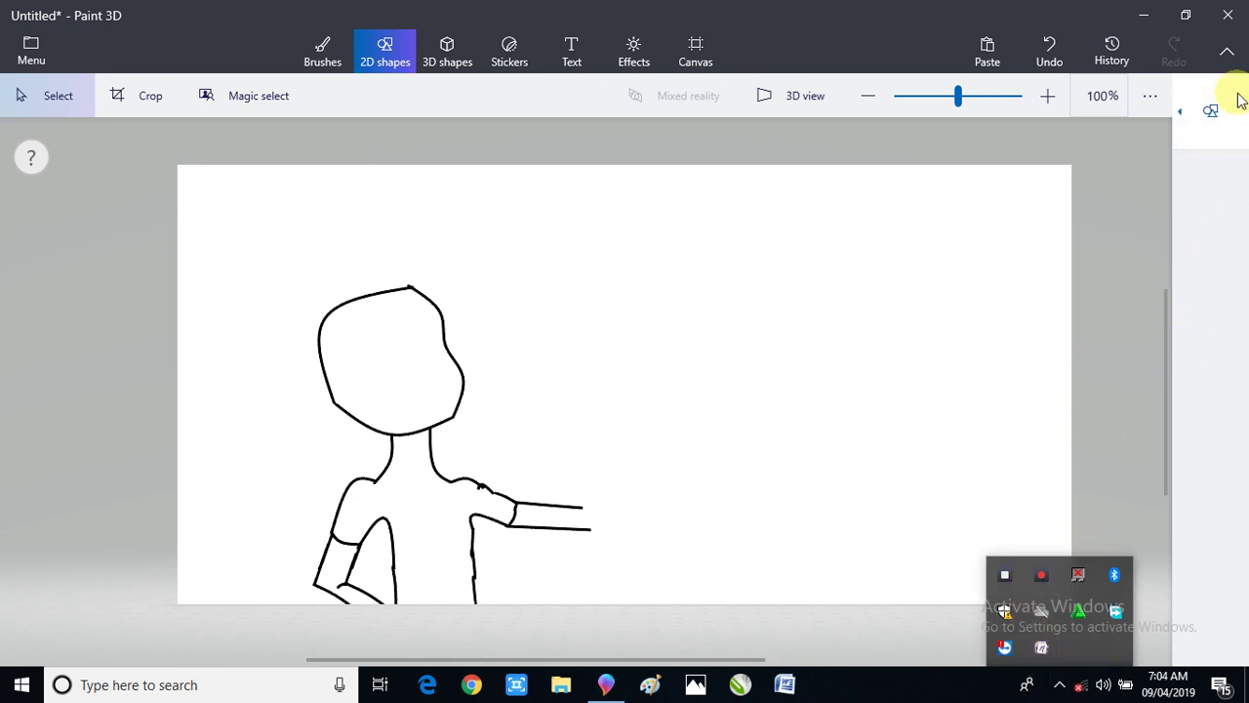
# - Try a three-point curve at the right forearm's outer end, and undo it together with both right forearm lines
pyautogui.click(1211, 112)
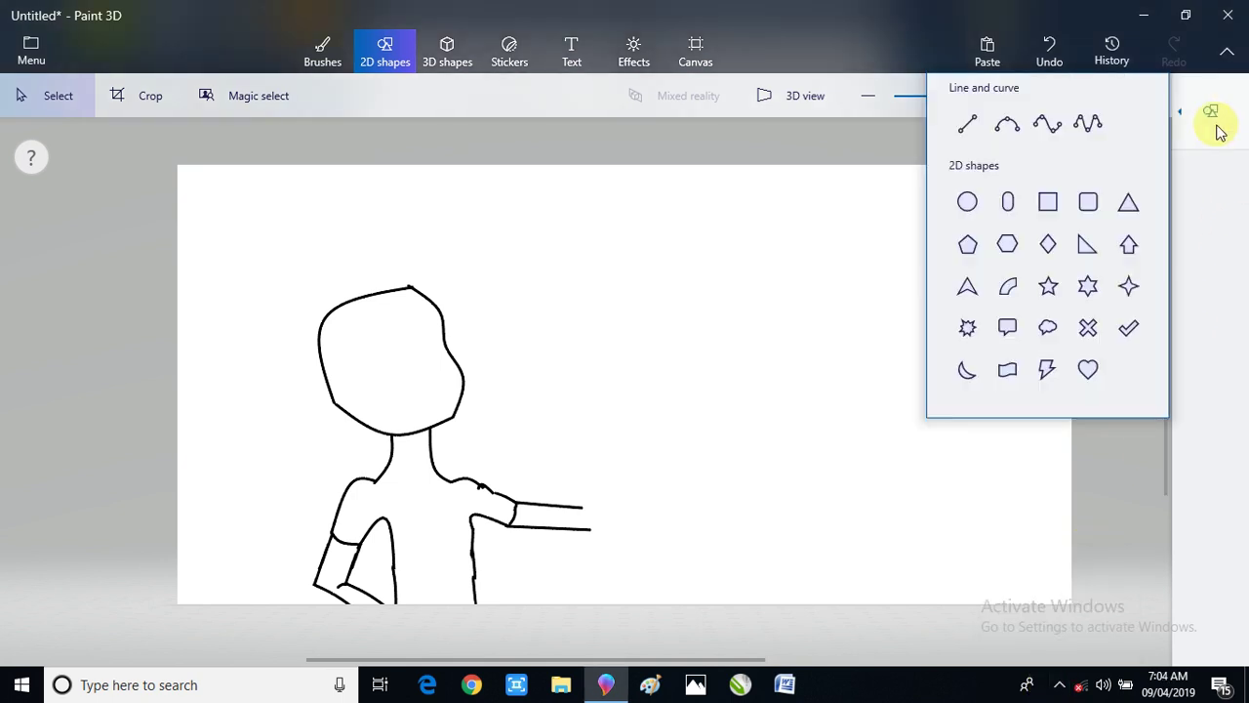
pyautogui.click(1009, 123)
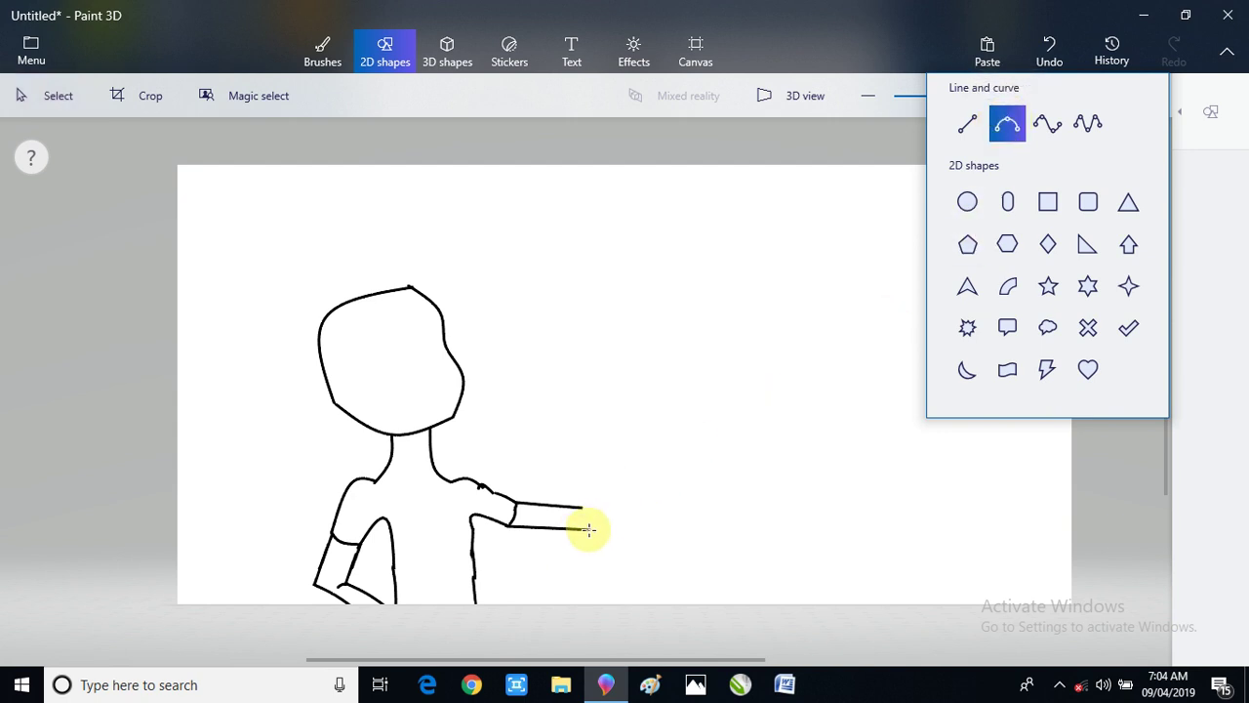
pyautogui.moveTo(588, 528)
pyautogui.mouseDown()
pyautogui.moveTo(559, 438)
pyautogui.moveTo(471, 384)
pyautogui.mouseUp()
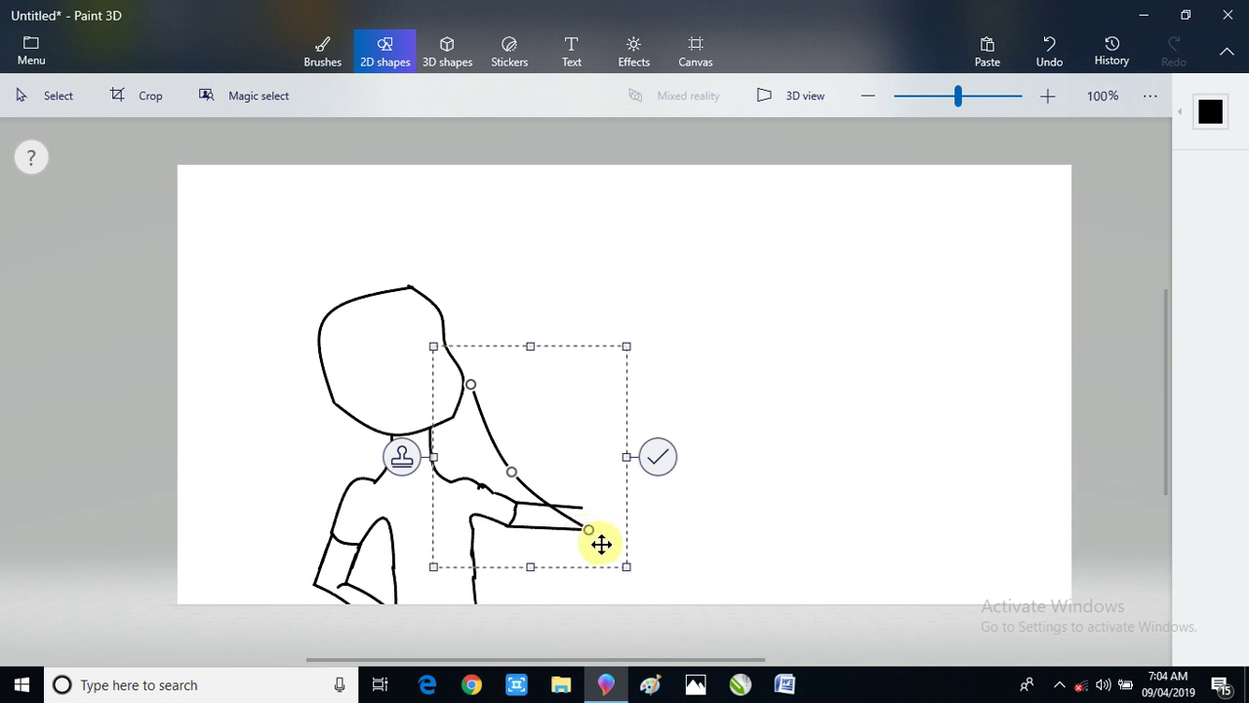
pyautogui.hotkey('ctrl', 'z')
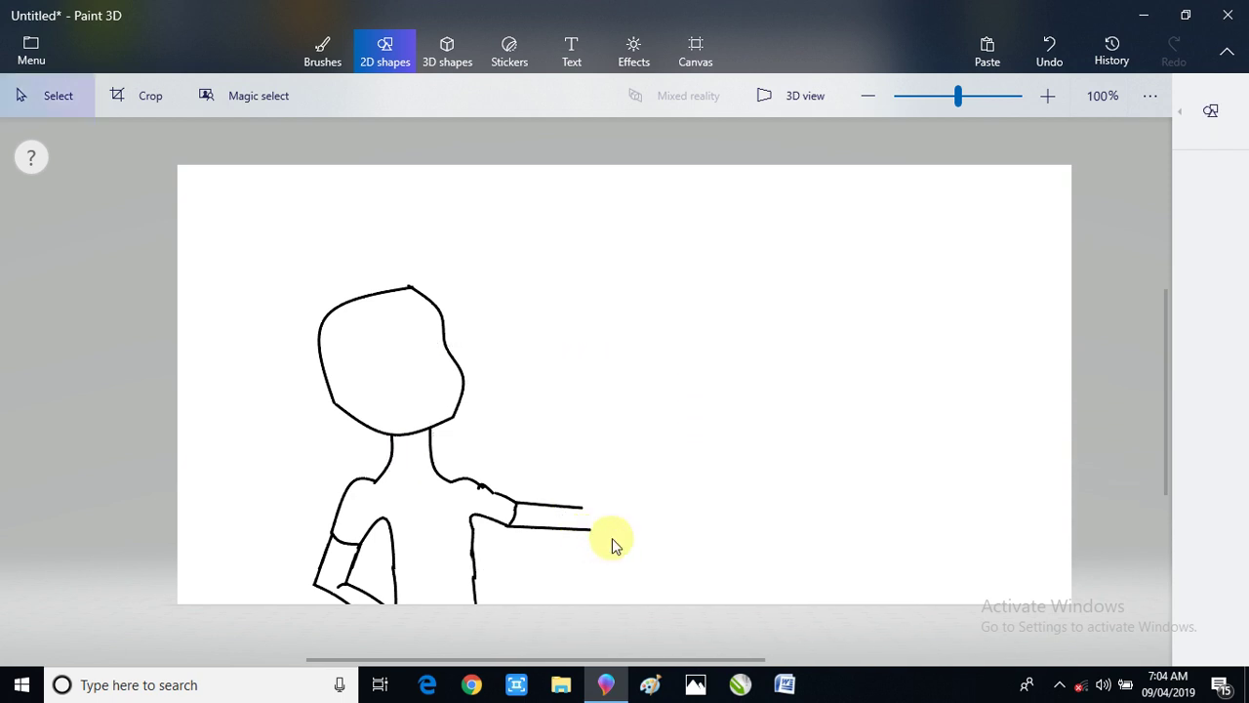
pyautogui.hotkey('ctrl', 'z')
pyautogui.hotkey('ctrl', 'z')
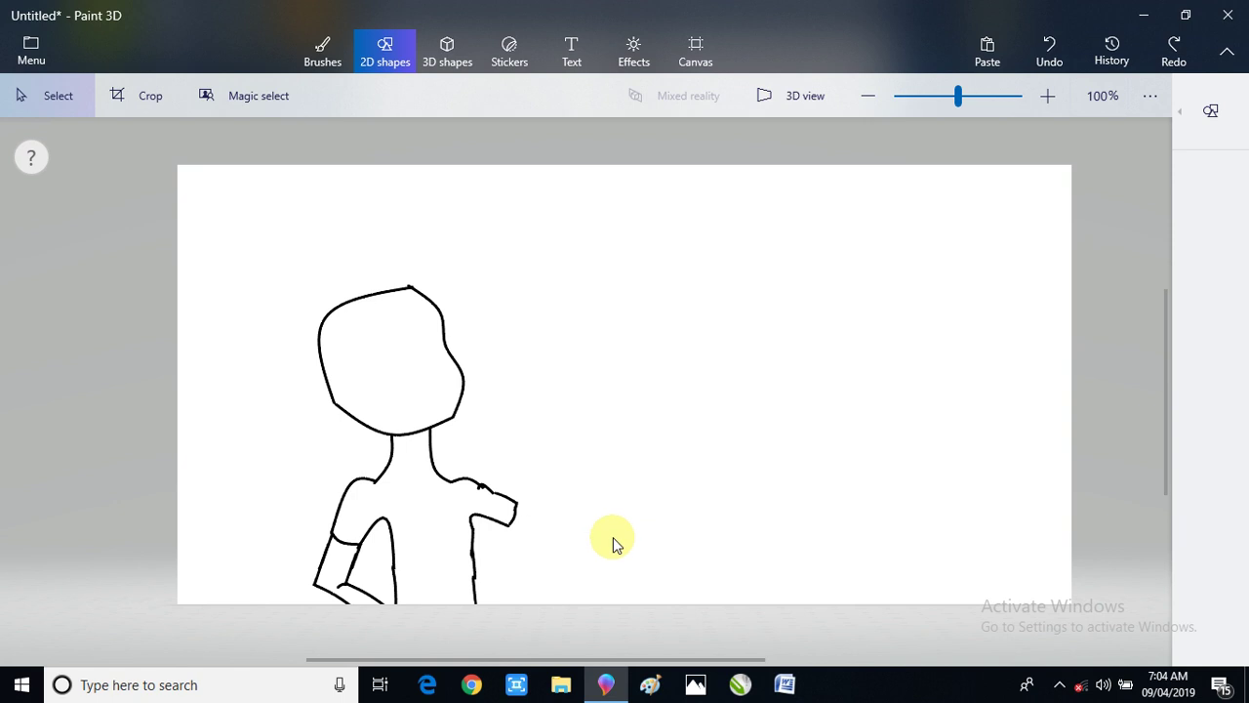
# - Try to draw the right forearm as two parallel lines rising from the sleeve's end with the three-point curve
pyautogui.click(1226, 109)
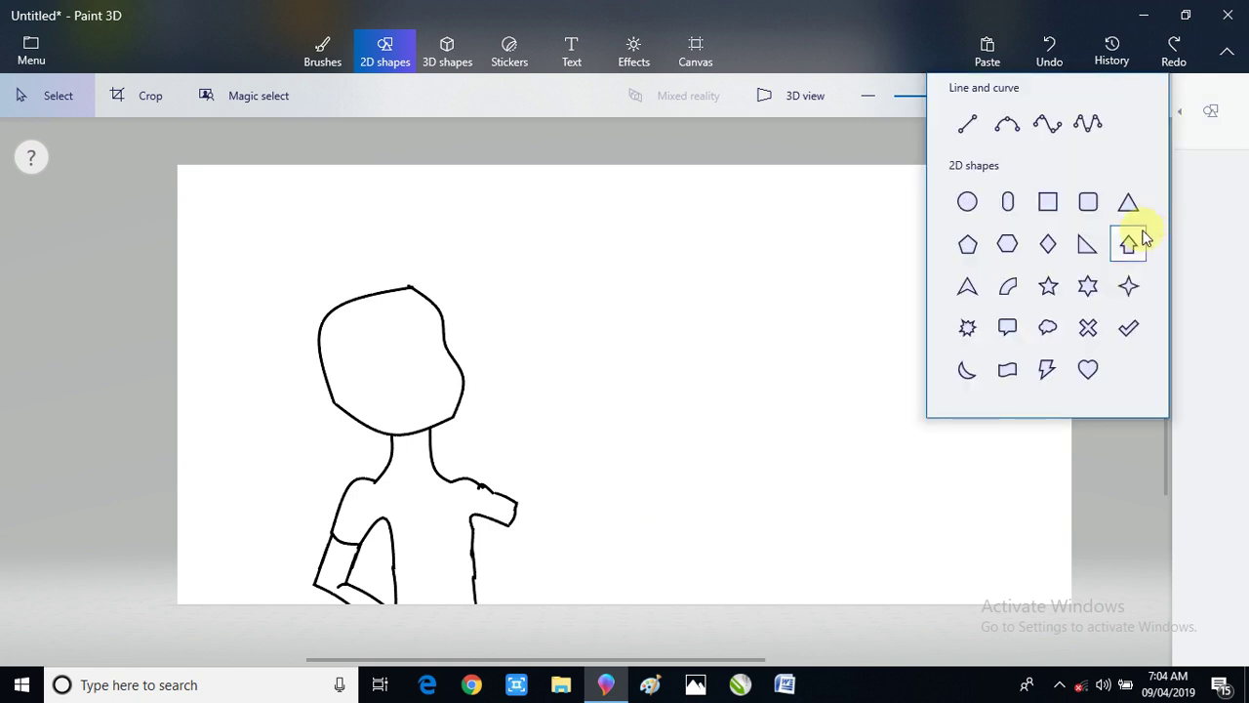
pyautogui.click(967, 123)
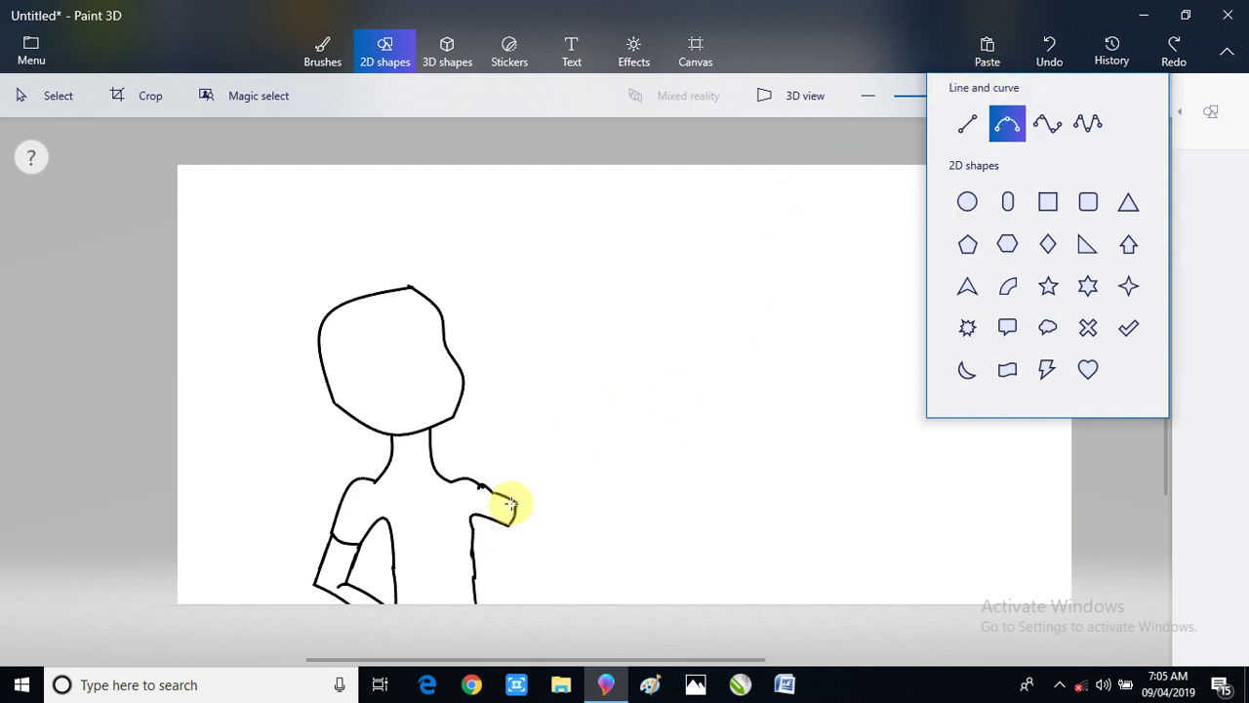
pyautogui.moveTo(509, 502); pyautogui.dragTo(541, 506)
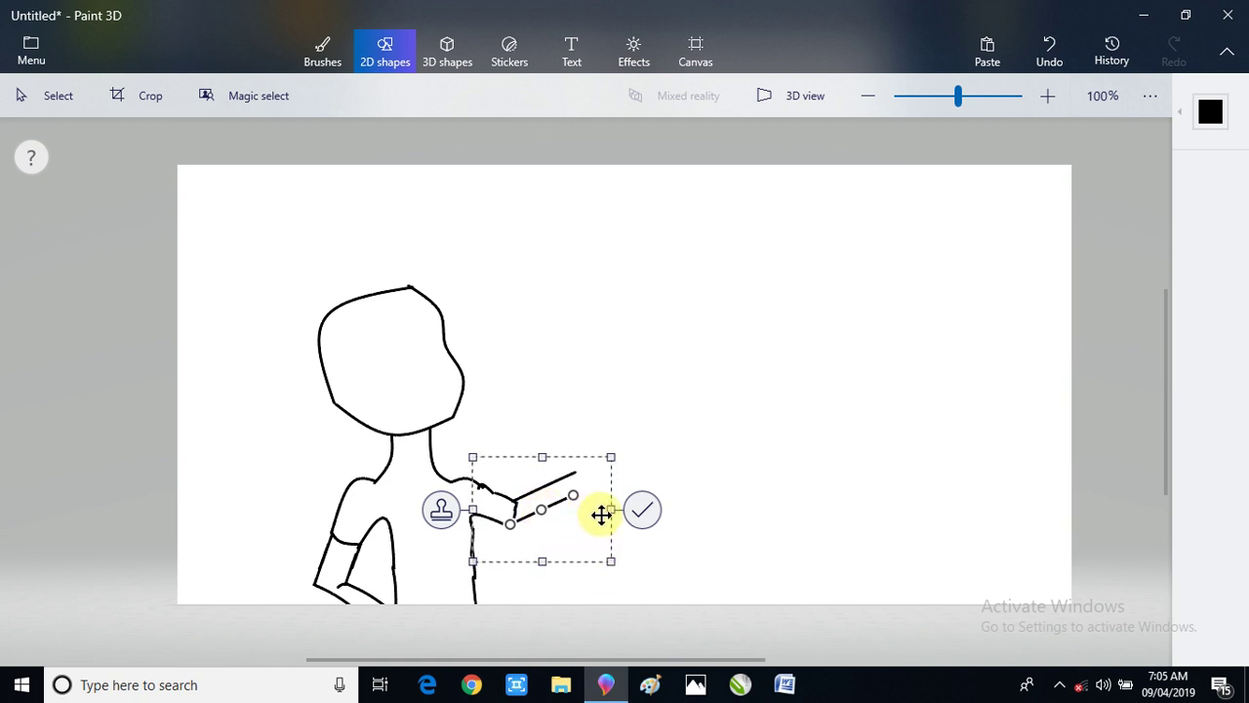
pyautogui.hotkey('ctrl', 'z')
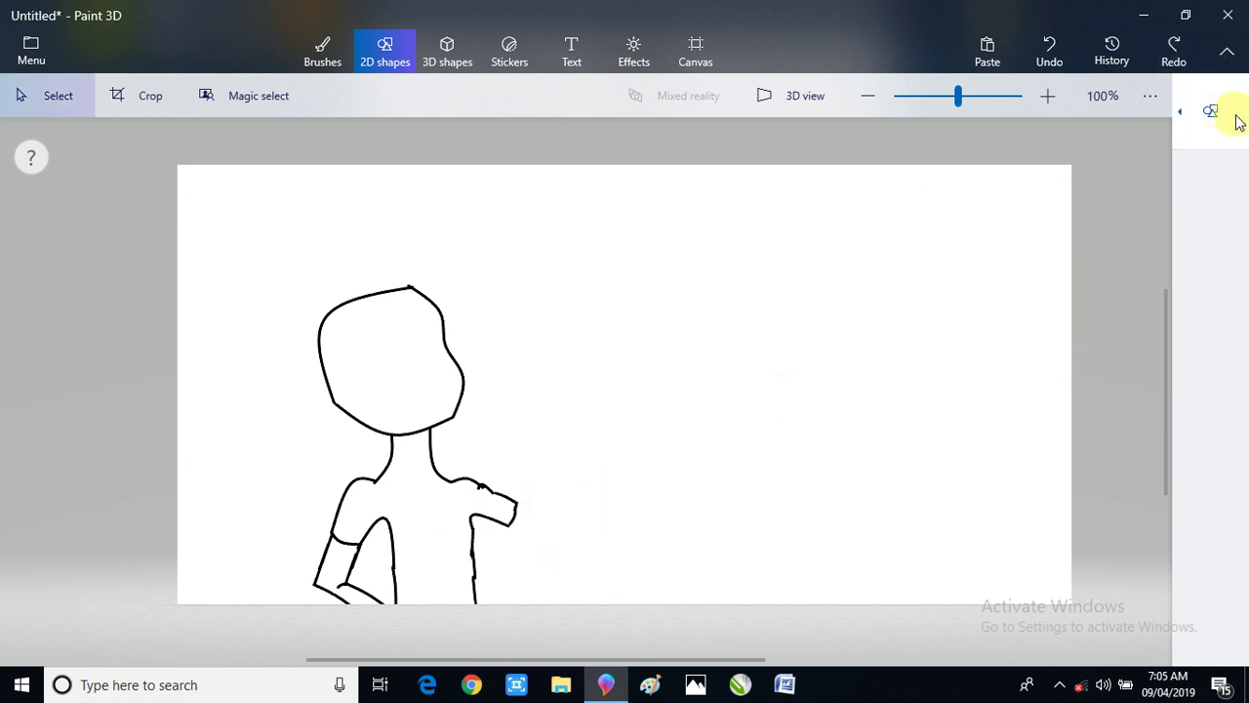
# - Draw the right forearm as two slightly bowed parallel lines from the sleeve's end with a three-point curve and stamped copies
pyautogui.click(998, 131)
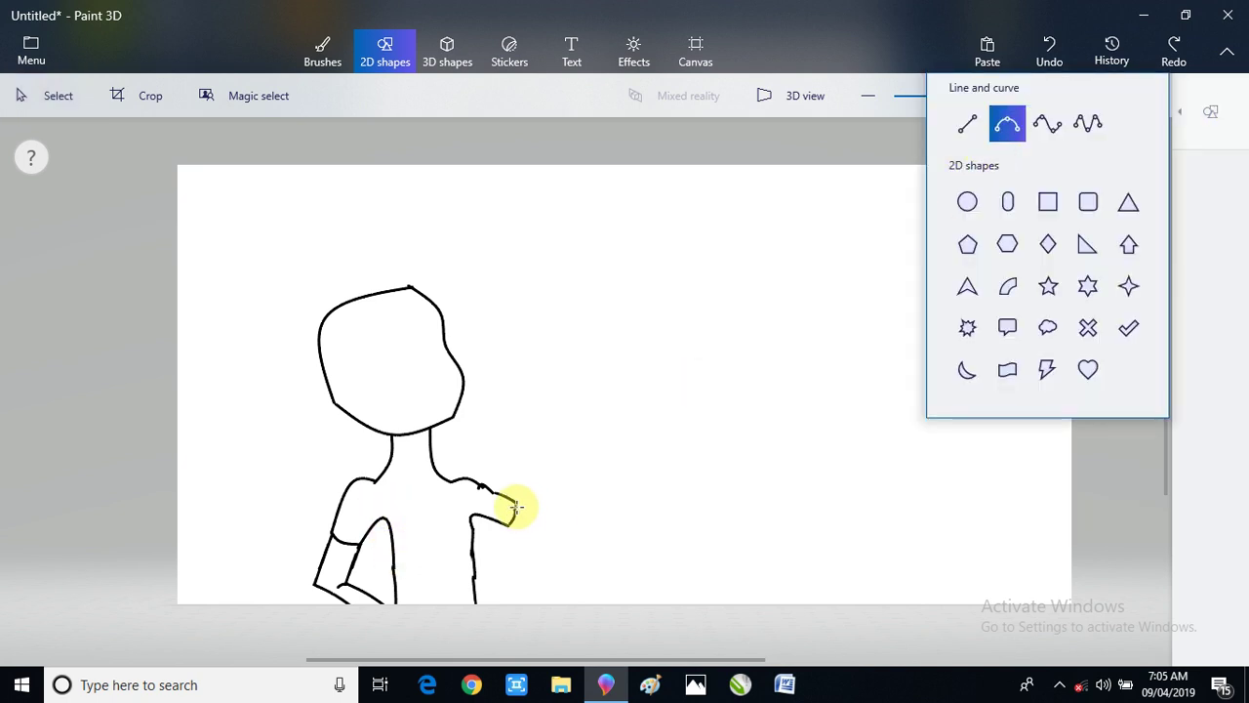
pyautogui.moveTo(513, 503); pyautogui.dragTo(550, 479)
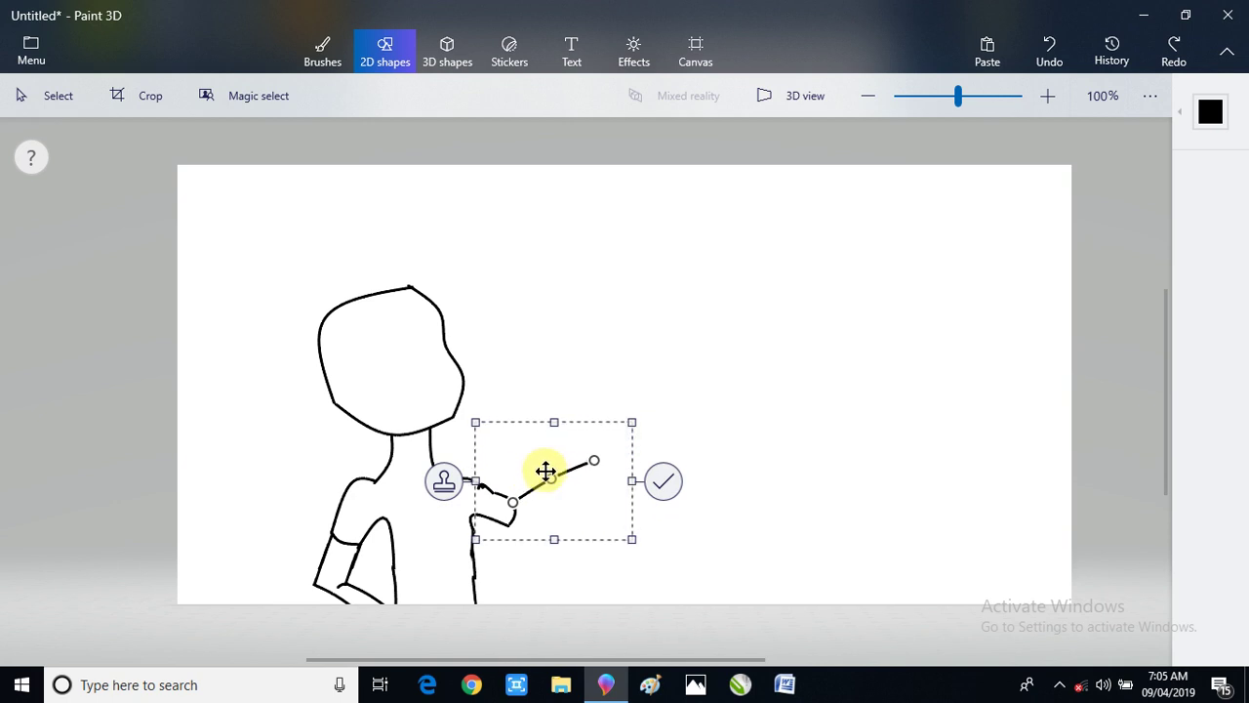
pyautogui.moveTo(577, 465); pyautogui.dragTo(537, 513)
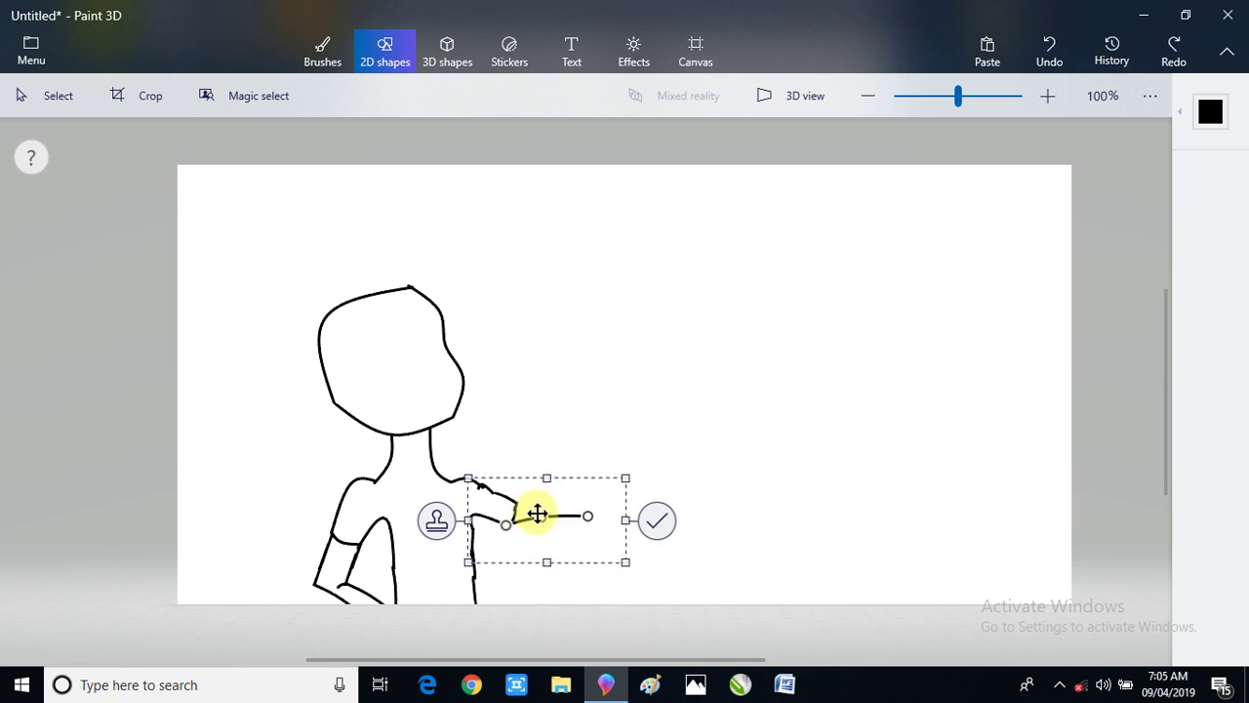
pyautogui.click(422, 528)
pyautogui.moveTo(530, 550); pyautogui.dragTo(533, 521)
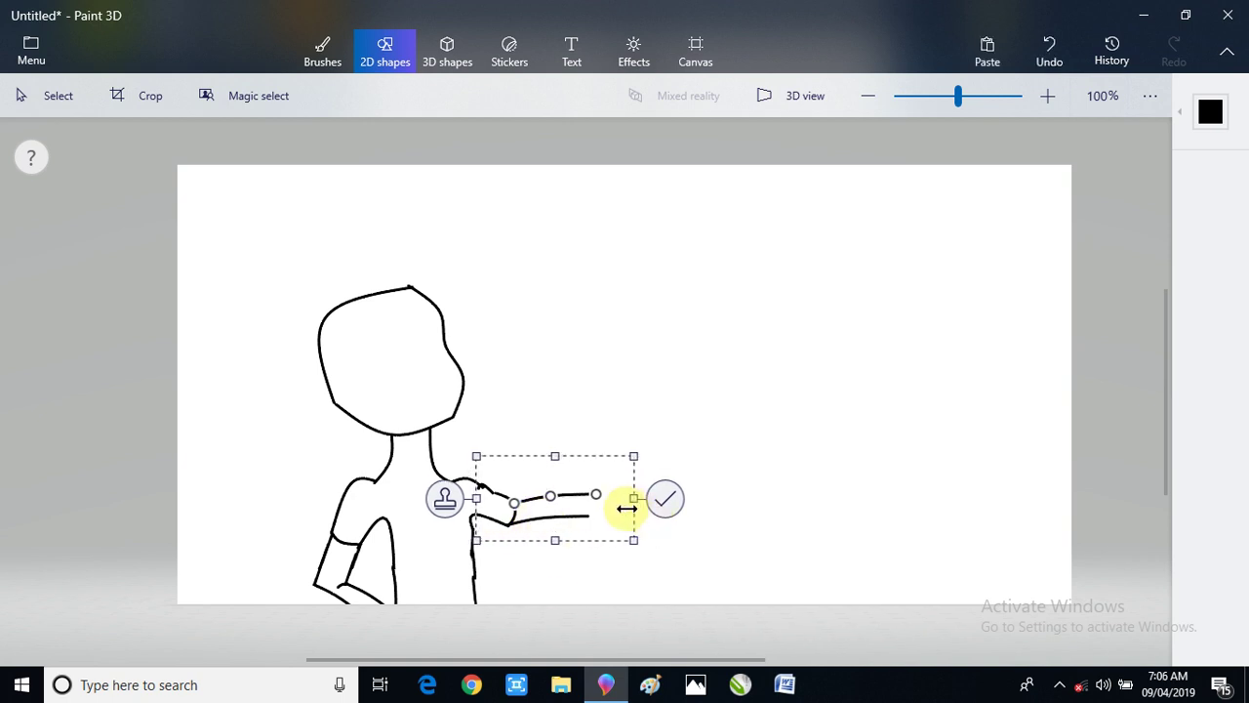
# - Stamp the upper forearm line and extend the lower forearm line with a short, slightly rising curve
pyautogui.click(446, 500)
pyautogui.moveTo(498, 522); pyautogui.dragTo(508, 531)
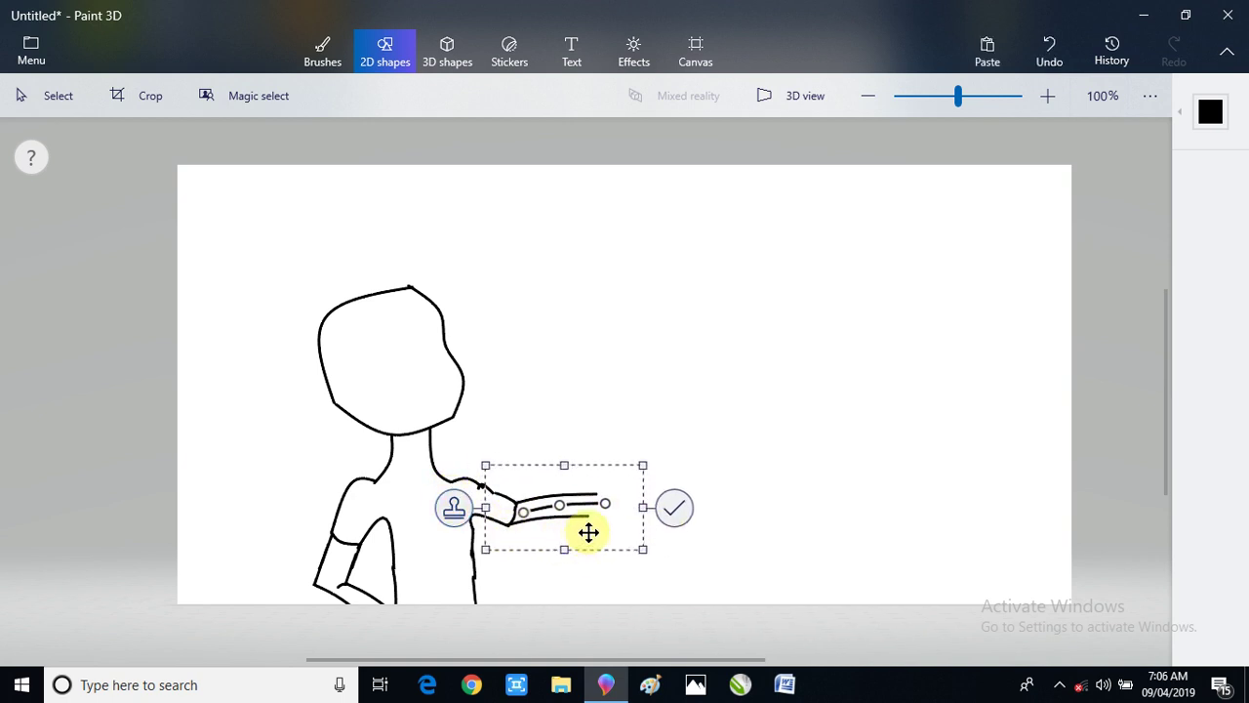
pyautogui.moveTo(588, 532); pyautogui.dragTo(626, 513)
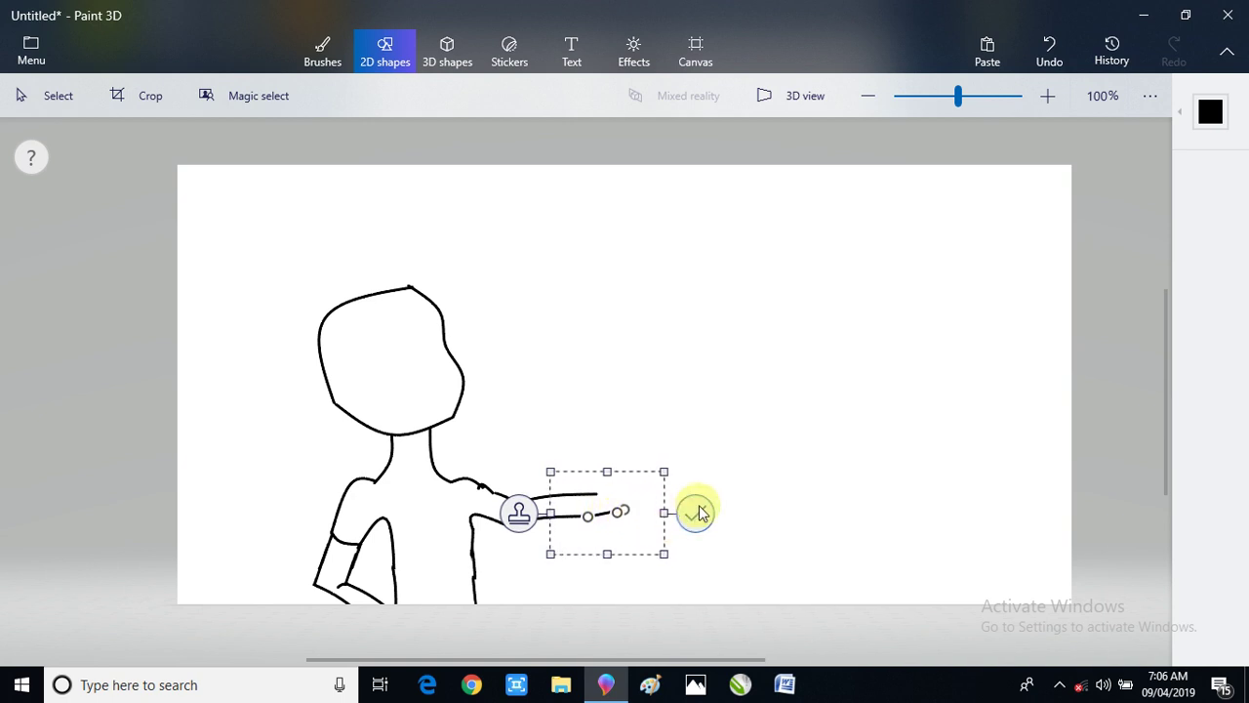
pyautogui.click(695, 513)
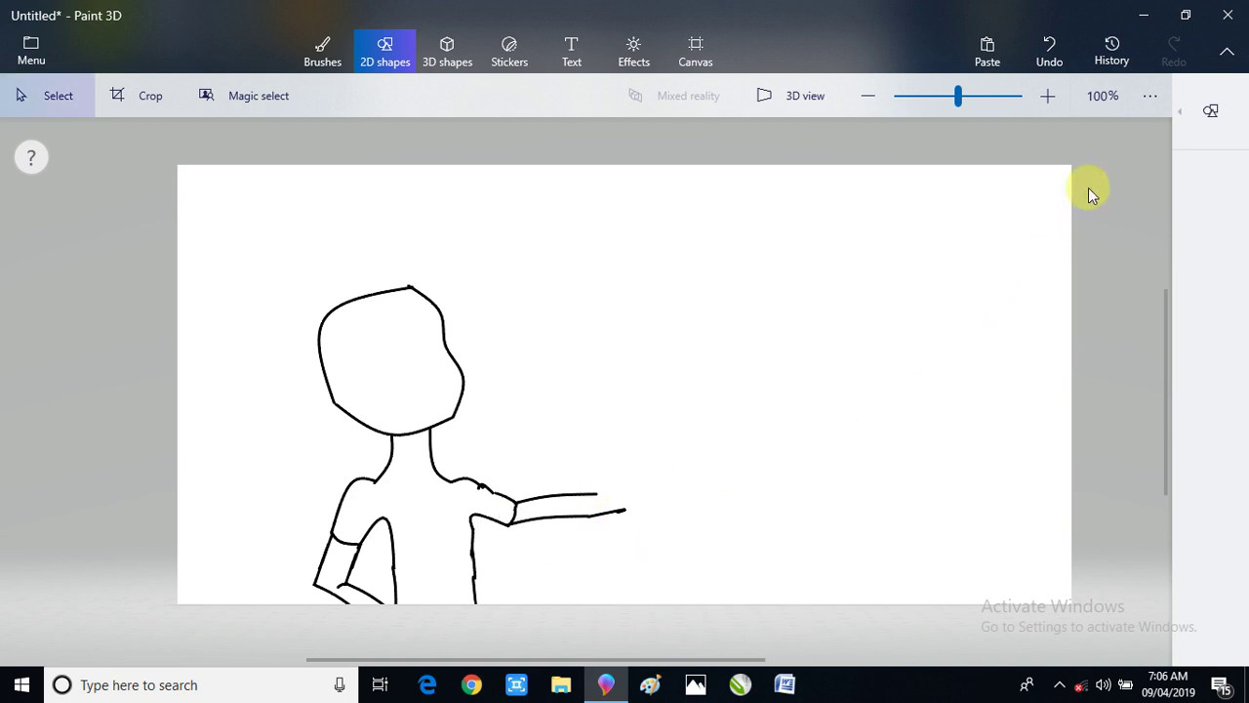
# - Try a three-point curve from the upper forearm line's end, and remove it together with the right forearm lines
pyautogui.click(1198, 136)
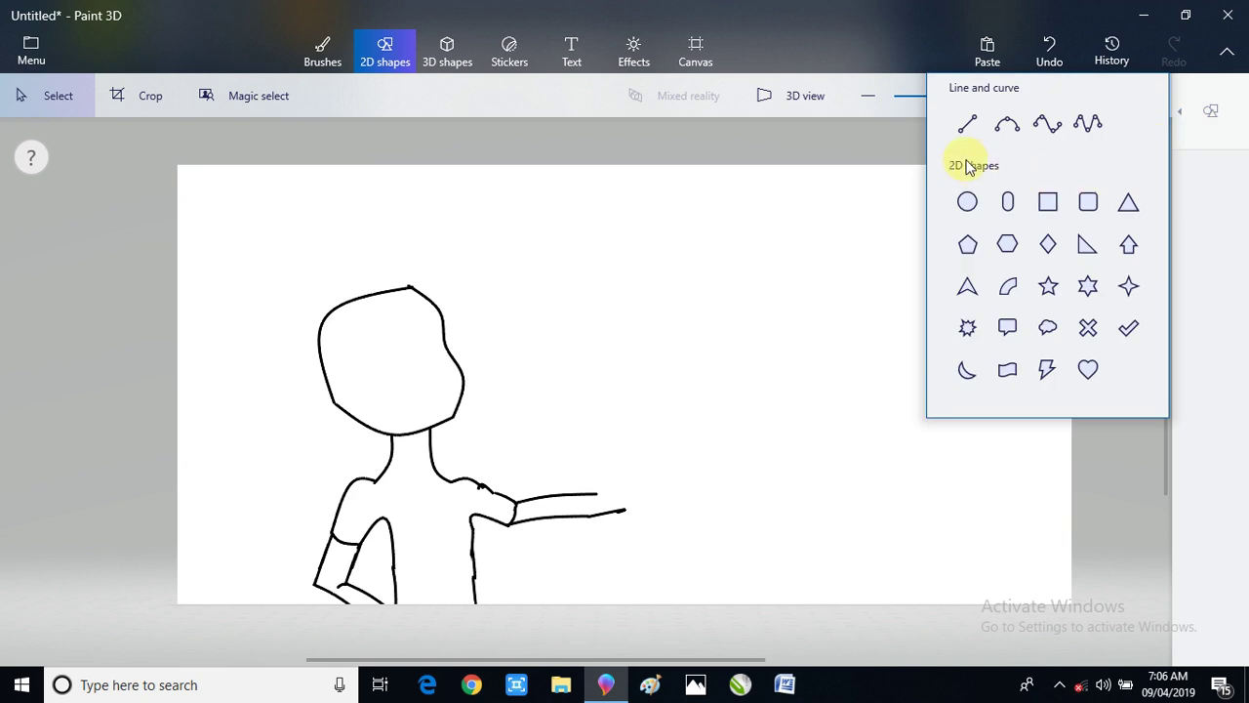
pyautogui.click(967, 123)
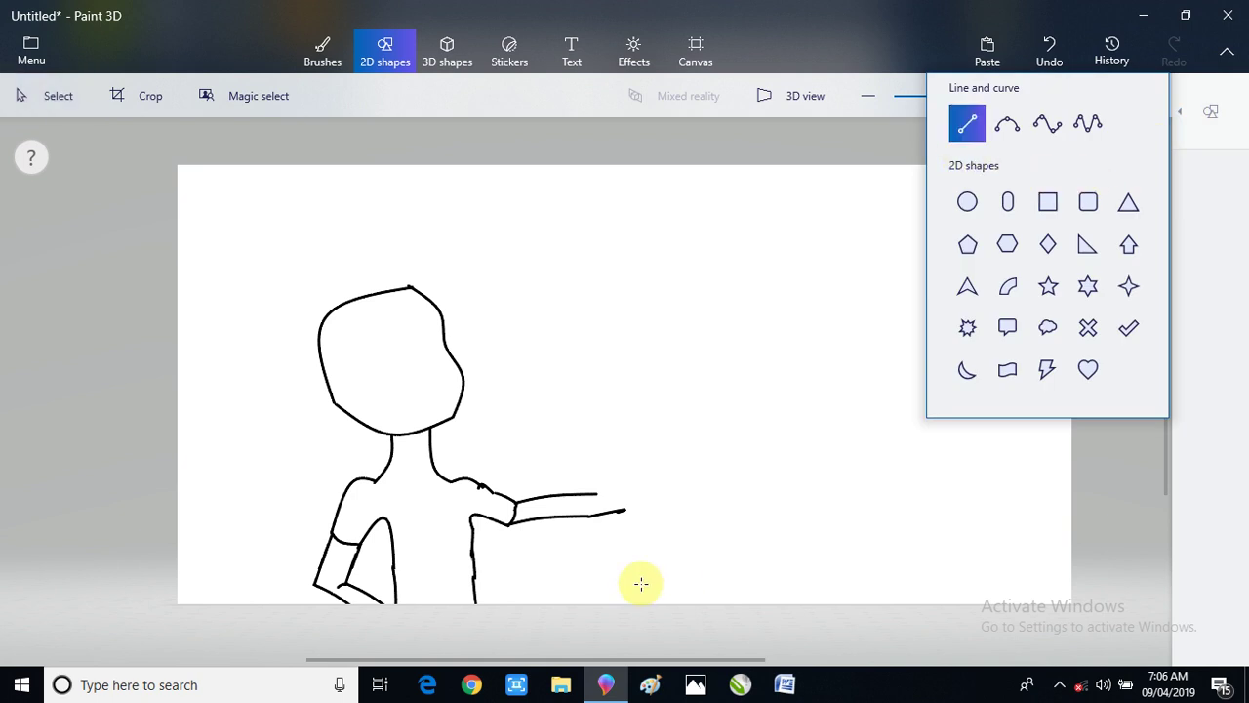
pyautogui.click(1017, 133)
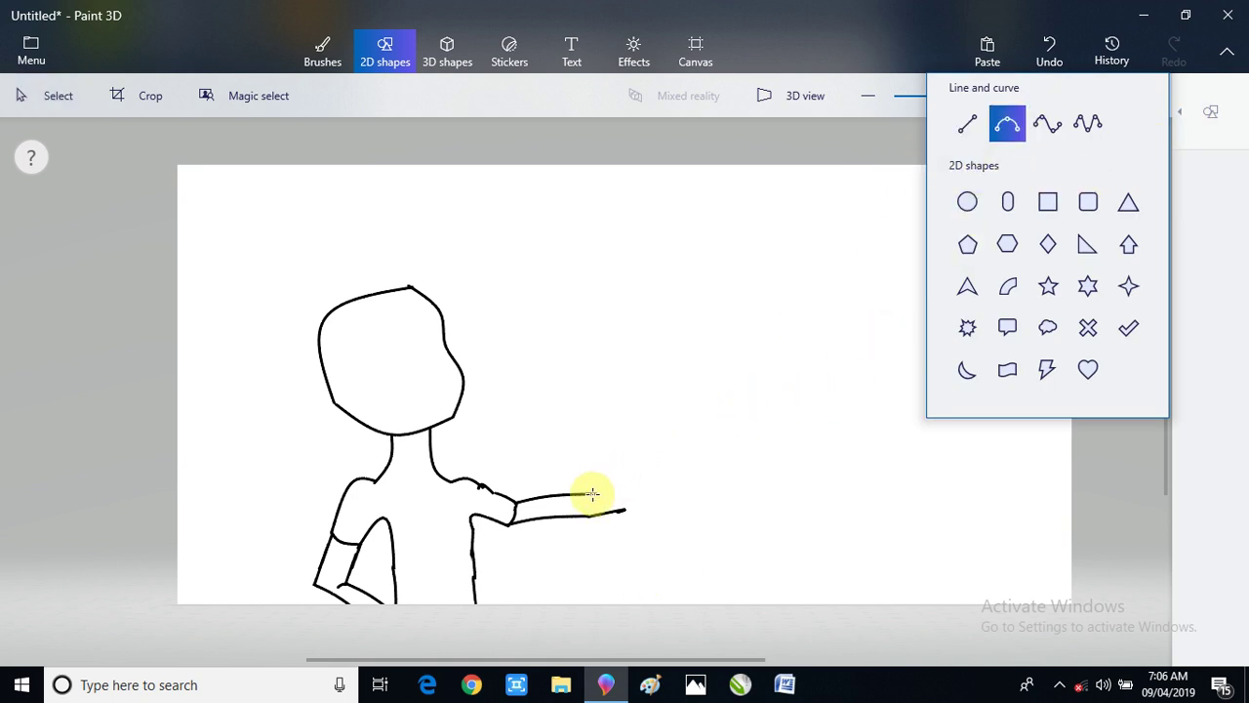
pyautogui.moveTo(597, 494); pyautogui.dragTo(425, 325)
pyautogui.moveTo(486, 433); pyautogui.dragTo(524, 388)
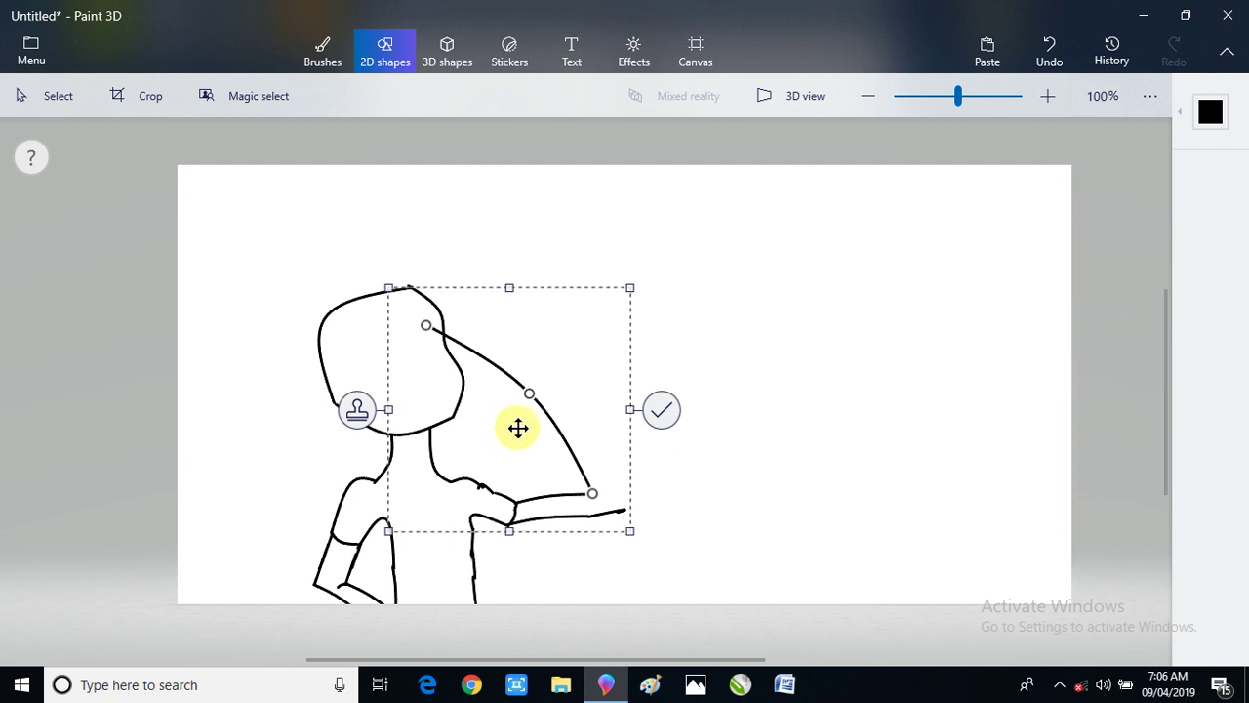
pyautogui.press('Delete')
pyautogui.hotkey('ctrl', 'z')
pyautogui.hotkey('ctrl', 'z')
pyautogui.hotkey('ctrl', 'z')
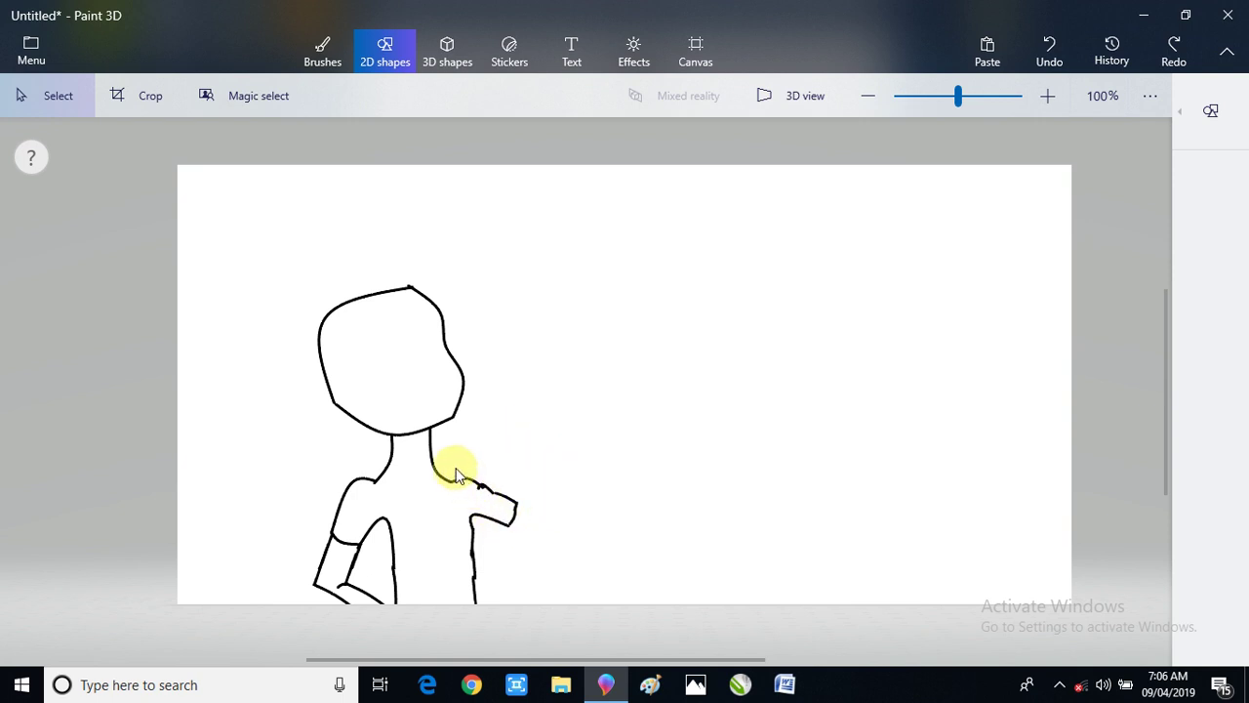
# - Erase the whole right sleeve and shoulder outline between the neck's base and the torso's side line
pyautogui.moveTo(455, 468)
pyautogui.mouseDown()
pyautogui.moveTo(496, 538)
pyautogui.moveTo(561, 550)
pyautogui.mouseUp()
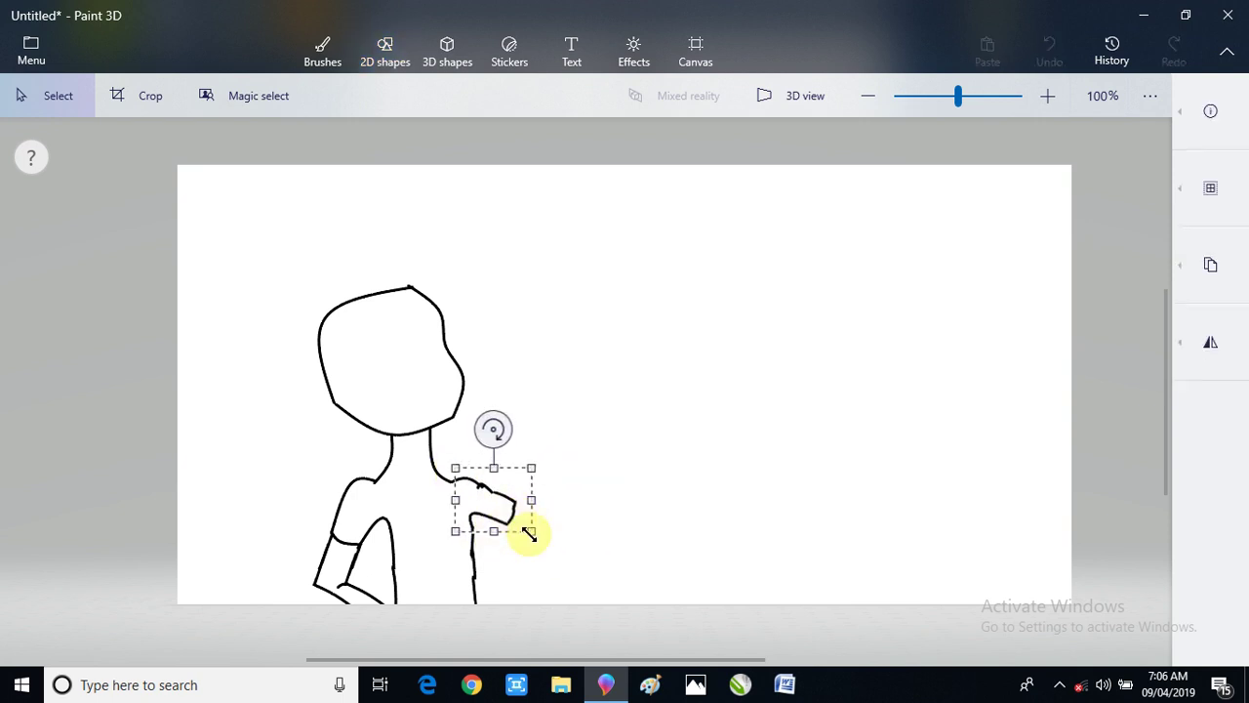
pyautogui.click(596, 532)
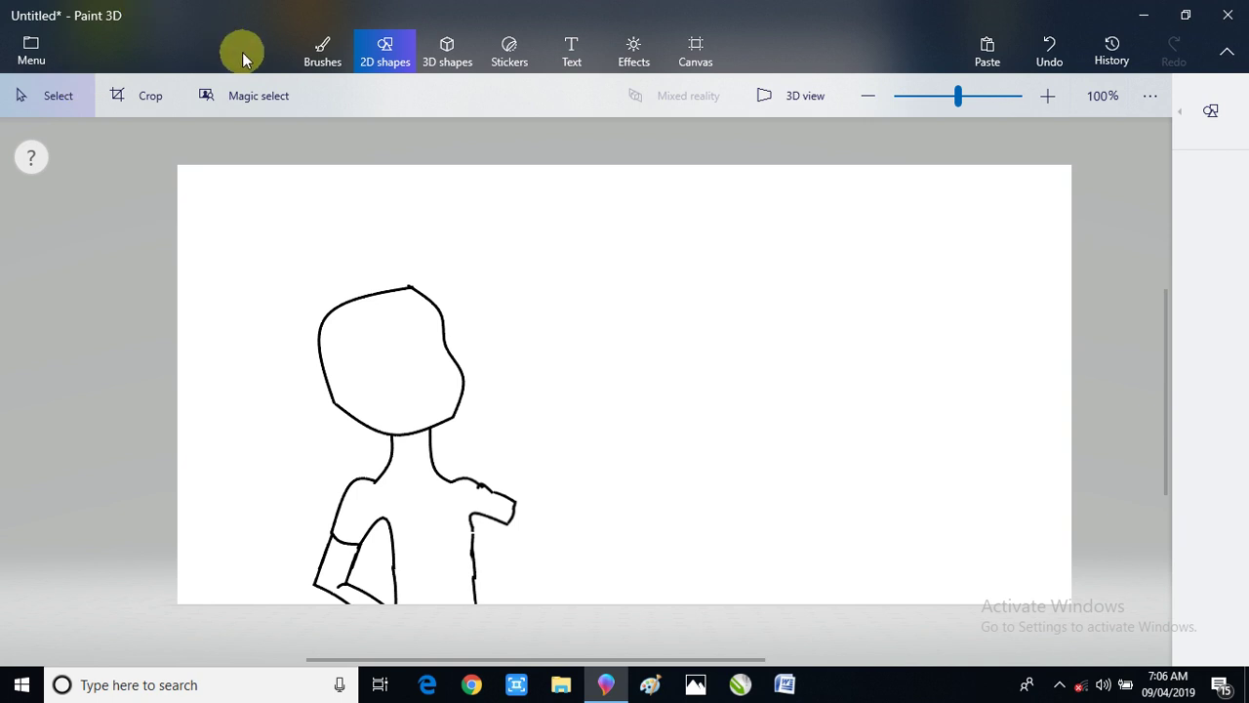
pyautogui.click(320, 49)
pyautogui.moveTo(479, 559)
pyautogui.mouseDown()
pyautogui.moveTo(495, 512)
pyautogui.moveTo(520, 502)
pyautogui.moveTo(513, 492)
pyautogui.moveTo(505, 529)
pyautogui.moveTo(473, 473)
pyautogui.moveTo(494, 517)
pyautogui.moveTo(488, 474)
pyautogui.mouseUp()
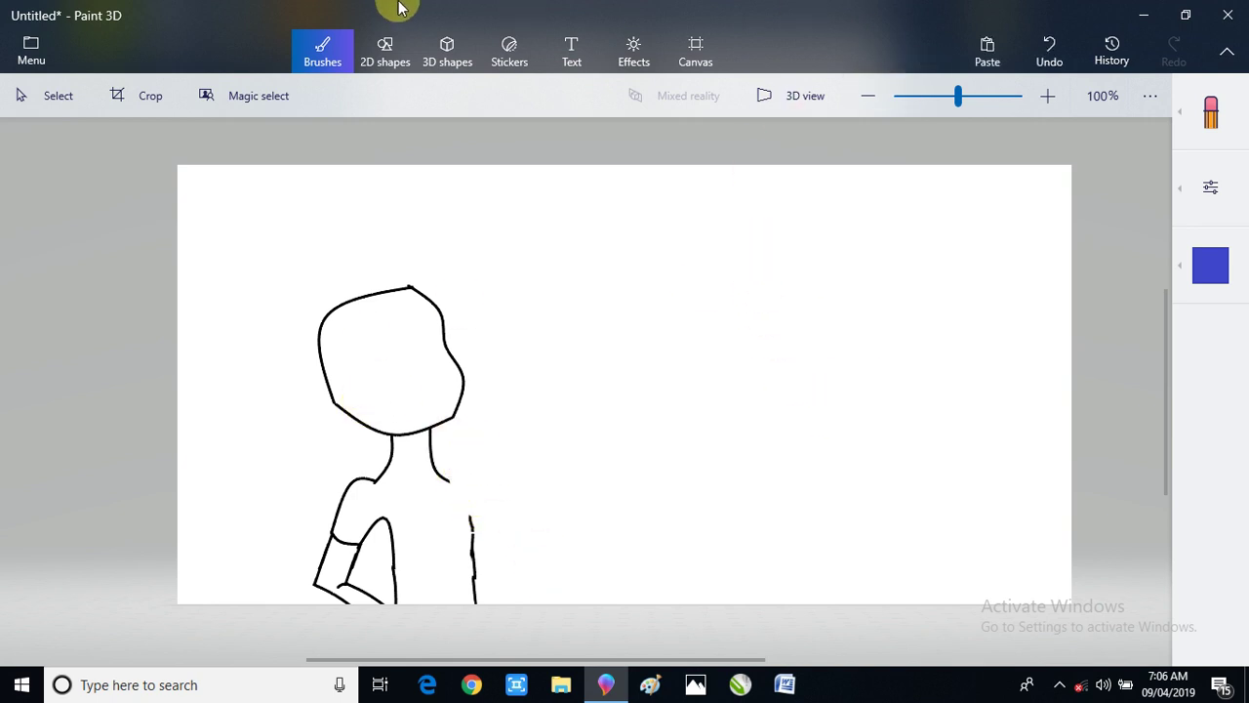
# - Draw the right shoulder and upper sleeve line rising outward from the neck's base with a short three-point curve and stamped, reshaped copies
pyautogui.click(379, 50)
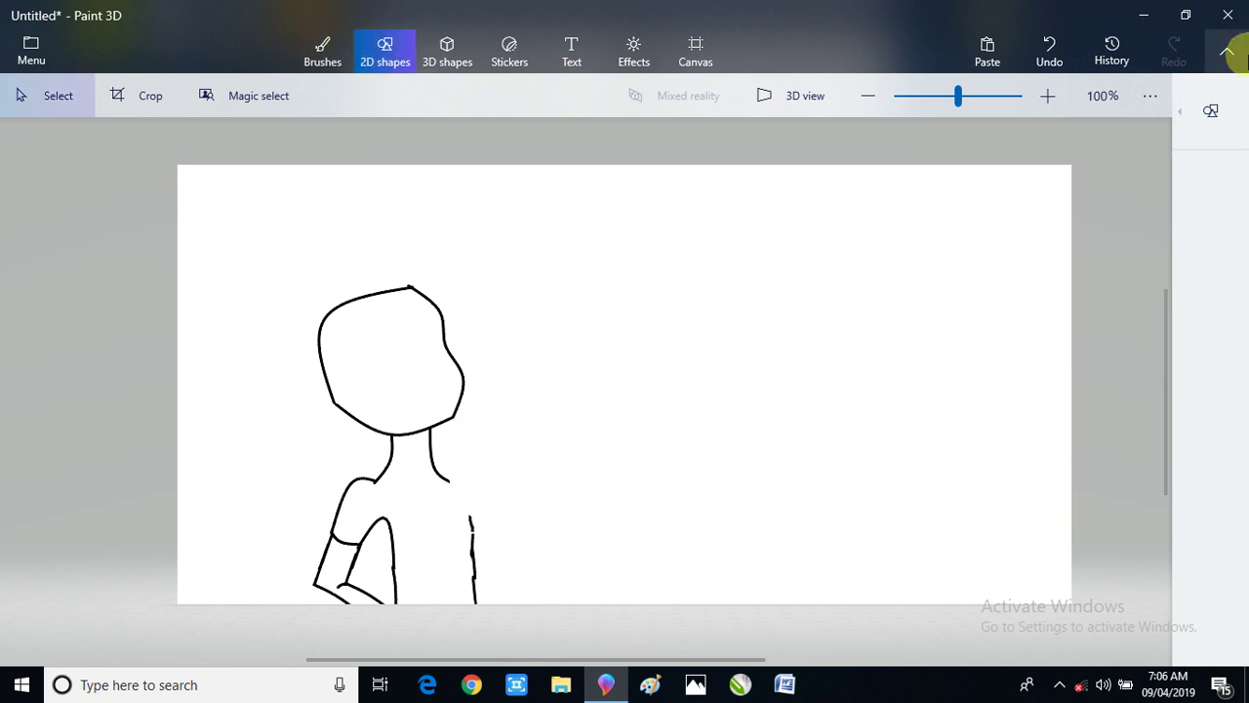
pyautogui.click(1210, 111)
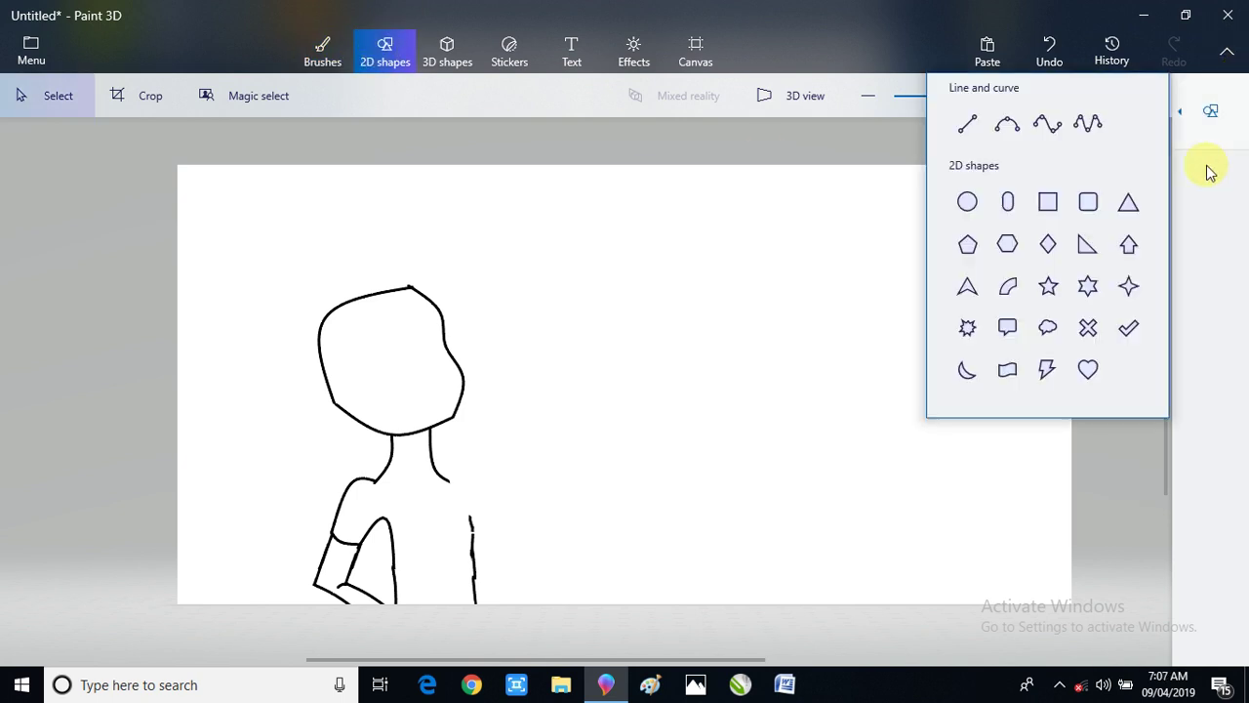
pyautogui.click(1007, 130)
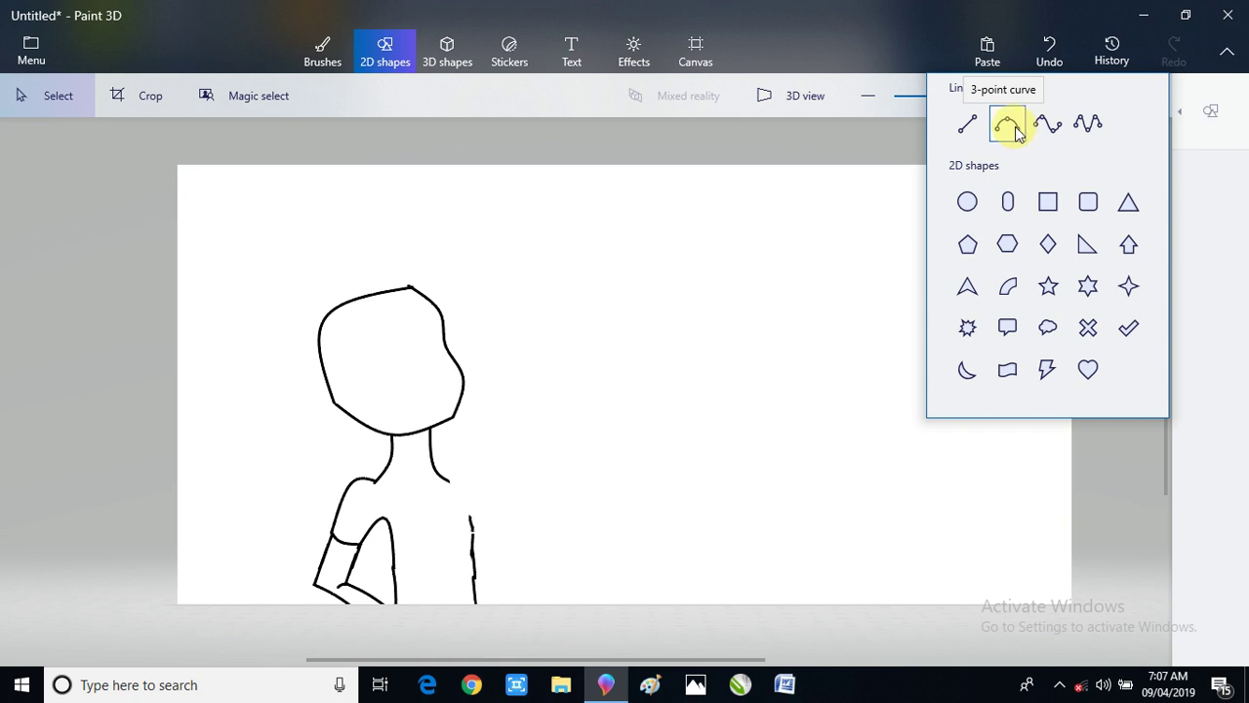
pyautogui.click(1015, 131)
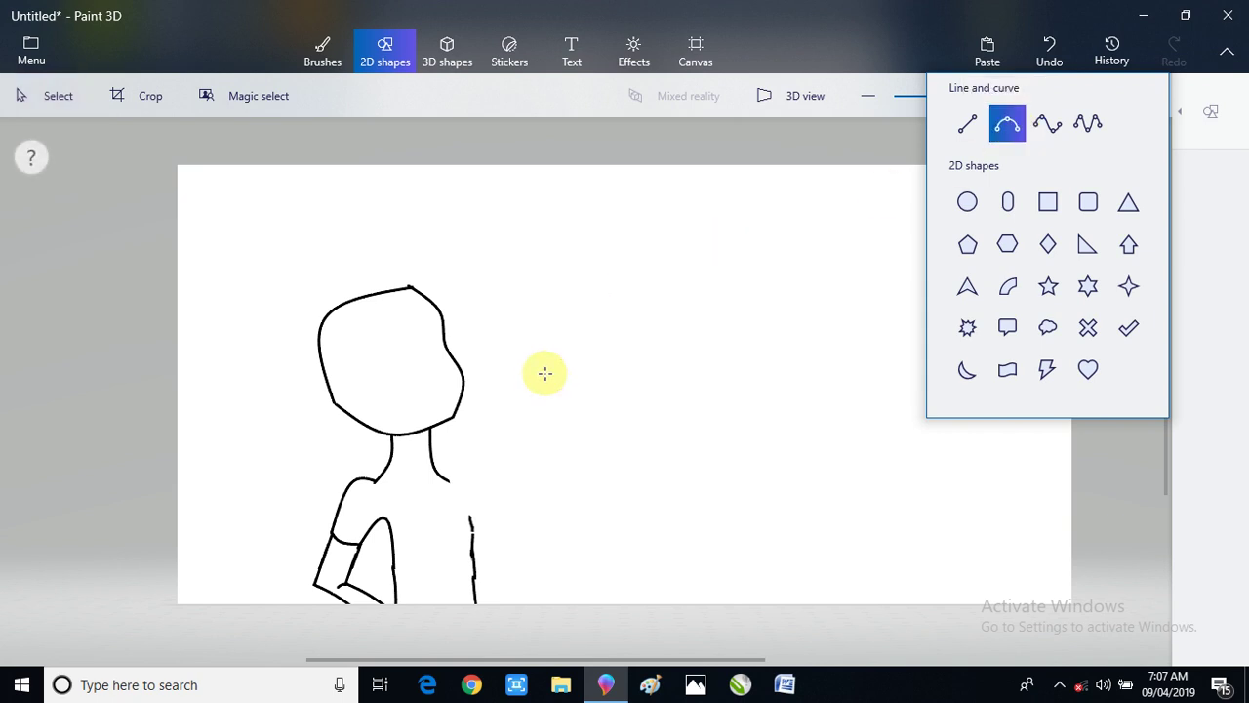
pyautogui.click(448, 479)
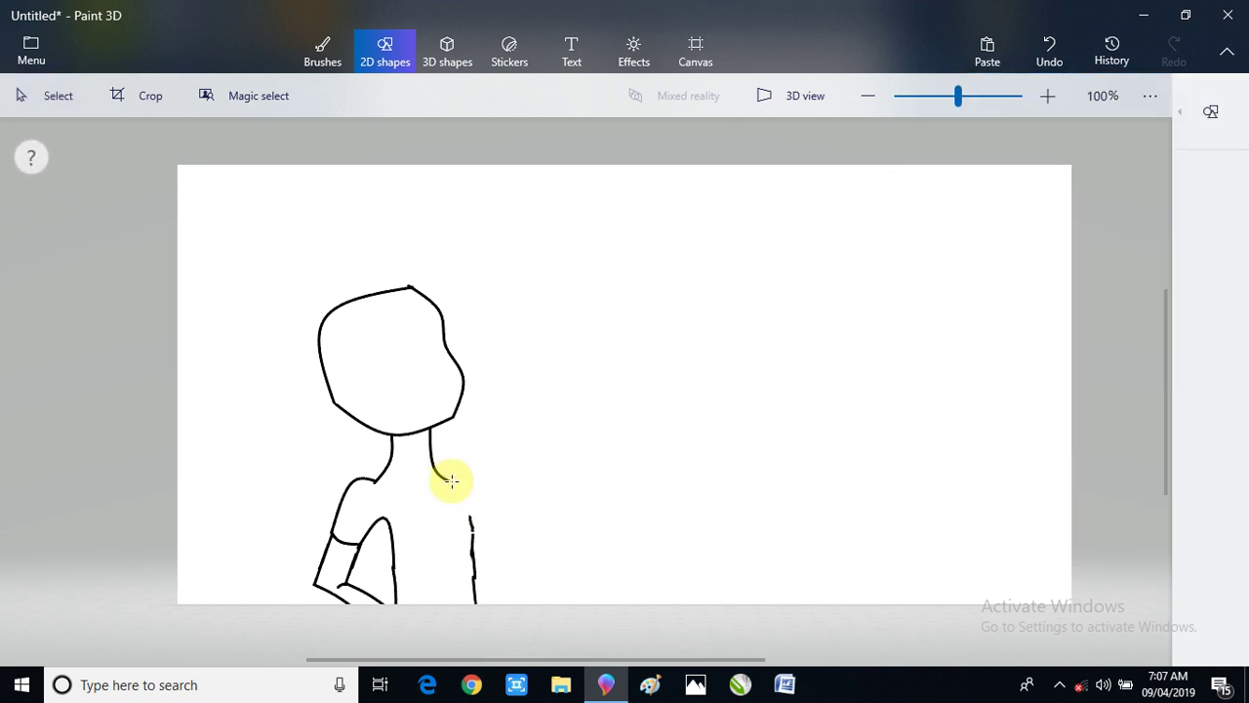
pyautogui.moveTo(451, 479); pyautogui.dragTo(474, 458)
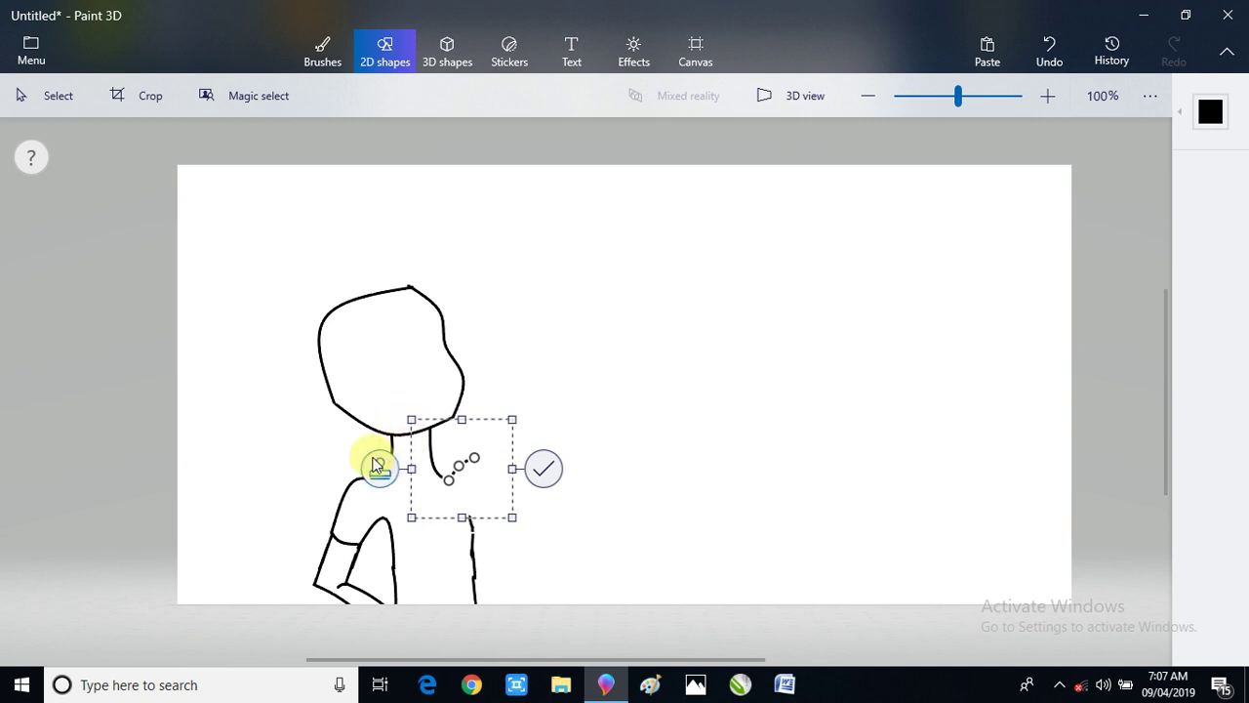
pyautogui.moveTo(449, 473); pyautogui.dragTo(516, 463)
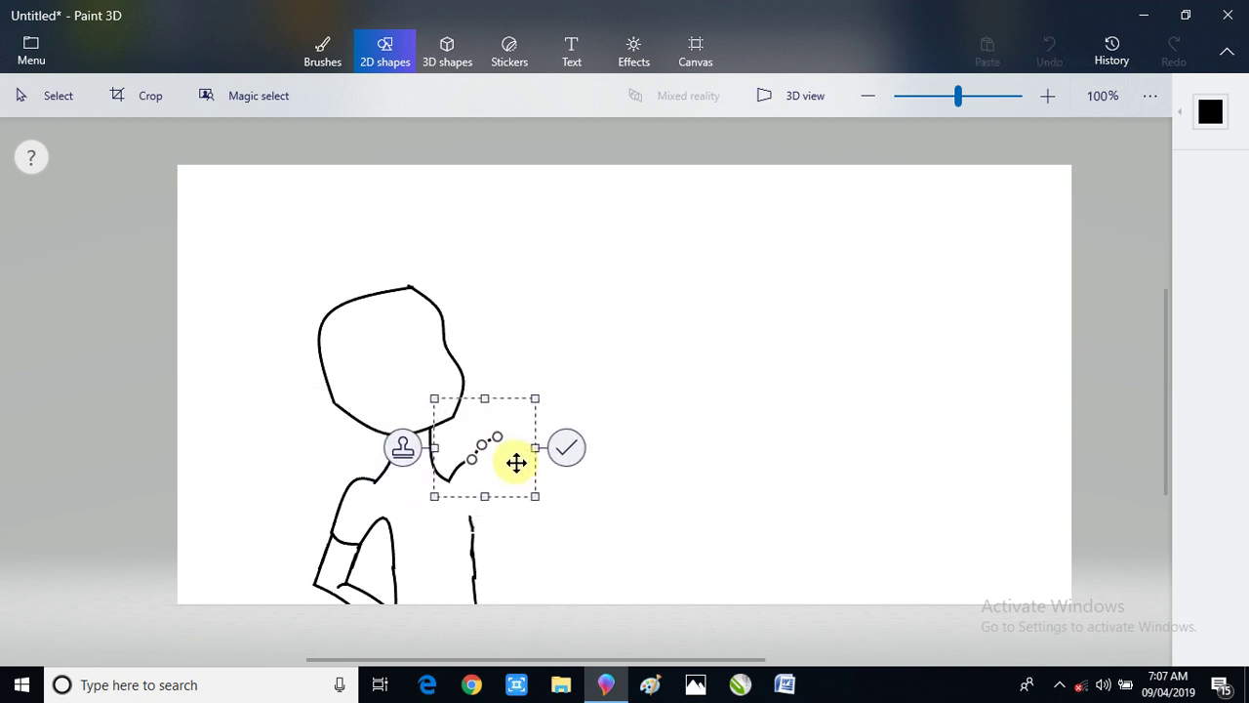
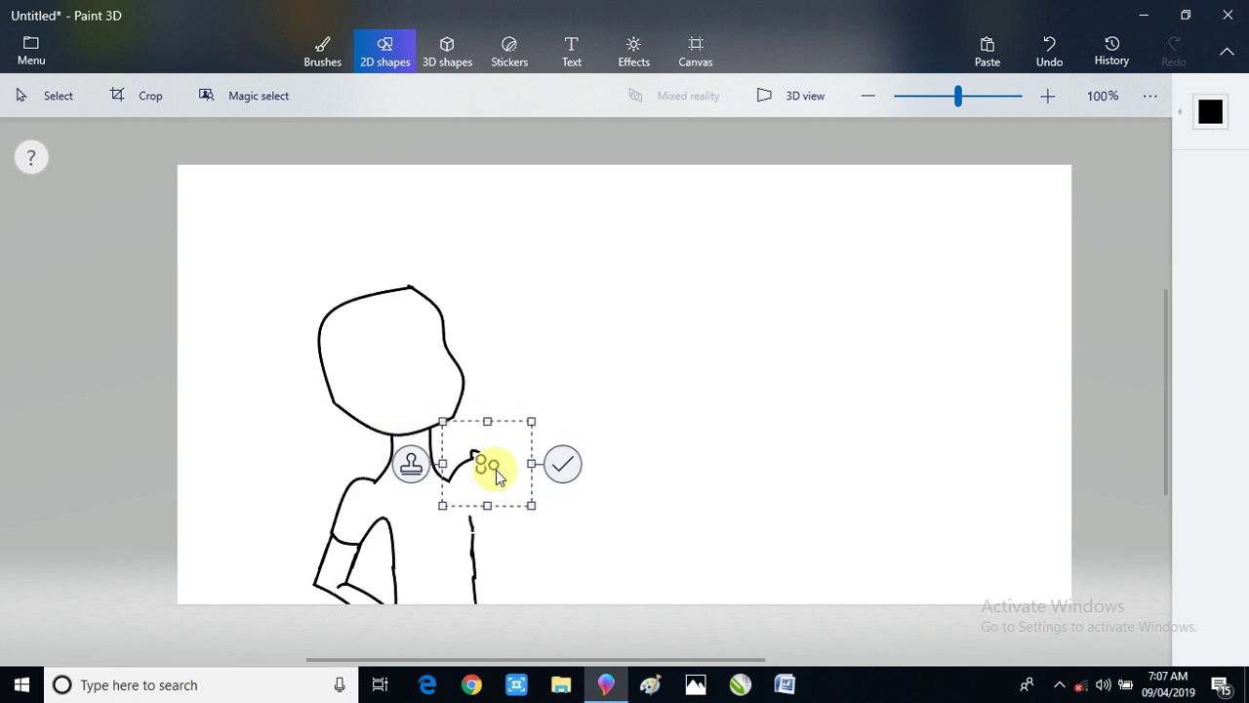
pyautogui.moveTo(501, 460); pyautogui.dragTo(482, 438)
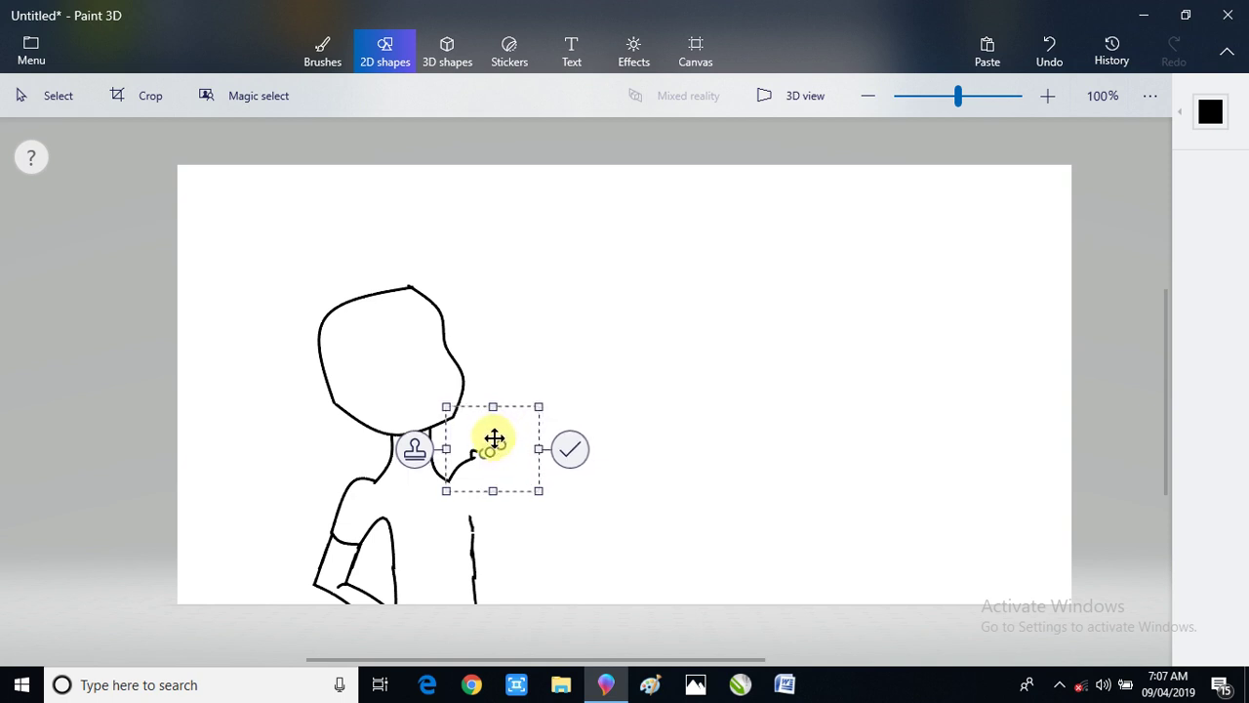
pyautogui.click(415, 449)
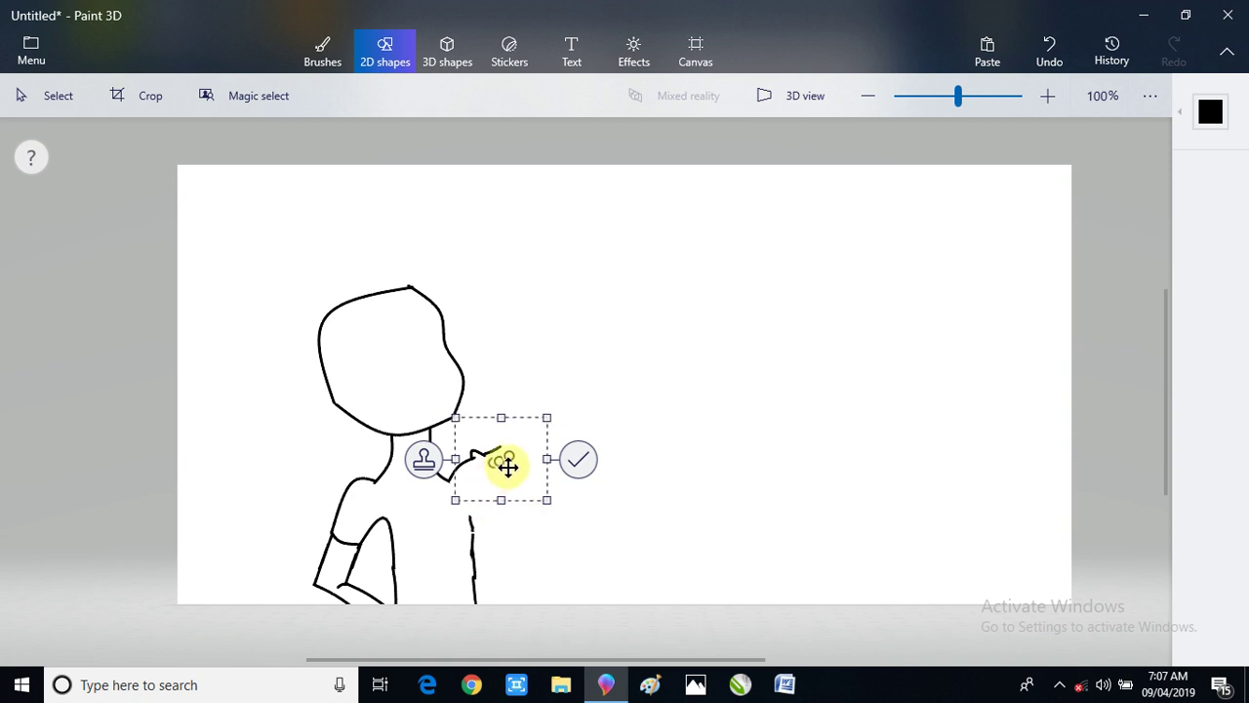
# - Reshape the remaining curve into the right sleeve's underside, bending from the top of the torso's side line out to the sleeve's end
pyautogui.moveTo(508, 466)
pyautogui.mouseDown()
pyautogui.moveTo(479, 530)
pyautogui.moveTo(500, 514)
pyautogui.moveTo(489, 505)
pyautogui.moveTo(511, 465)
pyautogui.mouseUp()
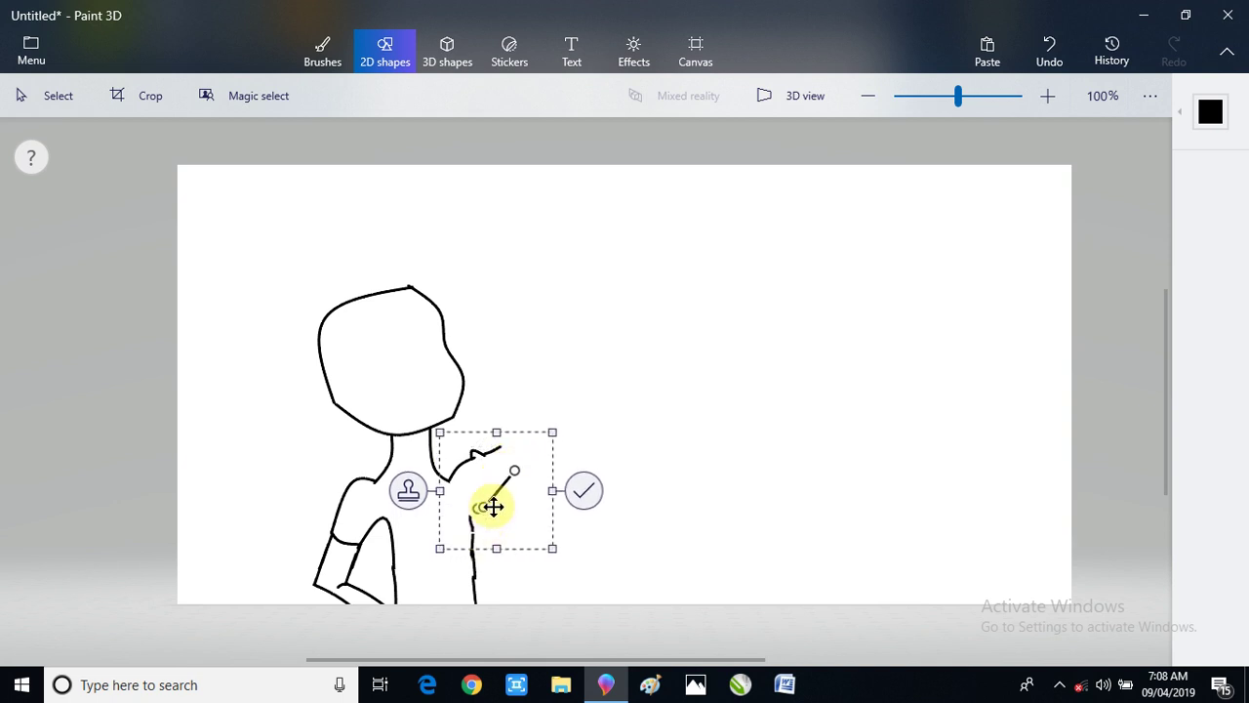
pyautogui.moveTo(482, 505); pyautogui.dragTo(465, 527)
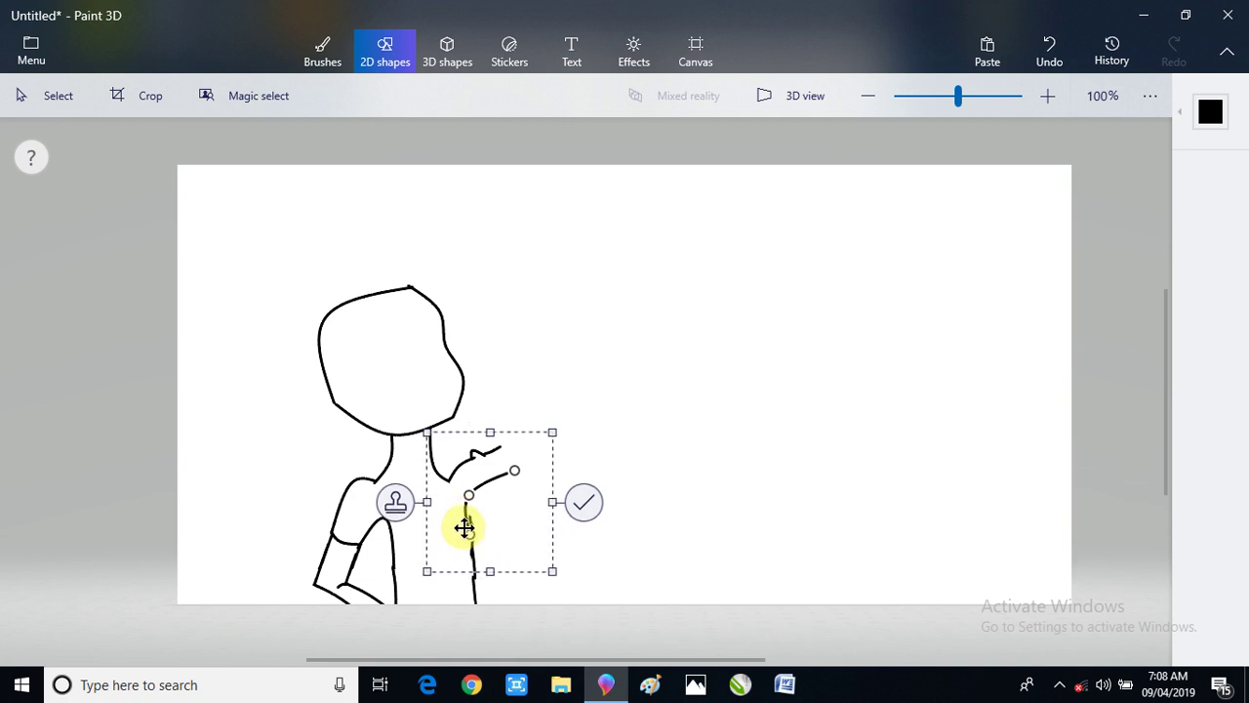
pyautogui.moveTo(470, 530); pyautogui.dragTo(470, 535)
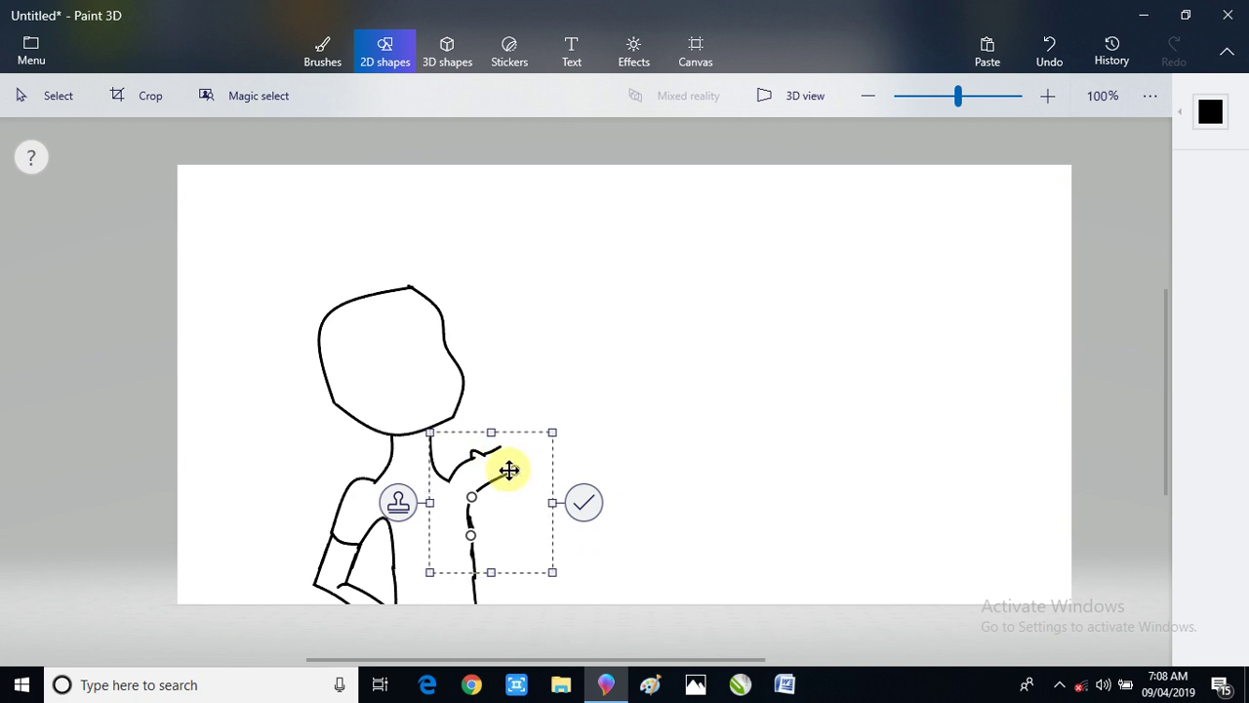
pyautogui.moveTo(510, 470); pyautogui.dragTo(508, 473)
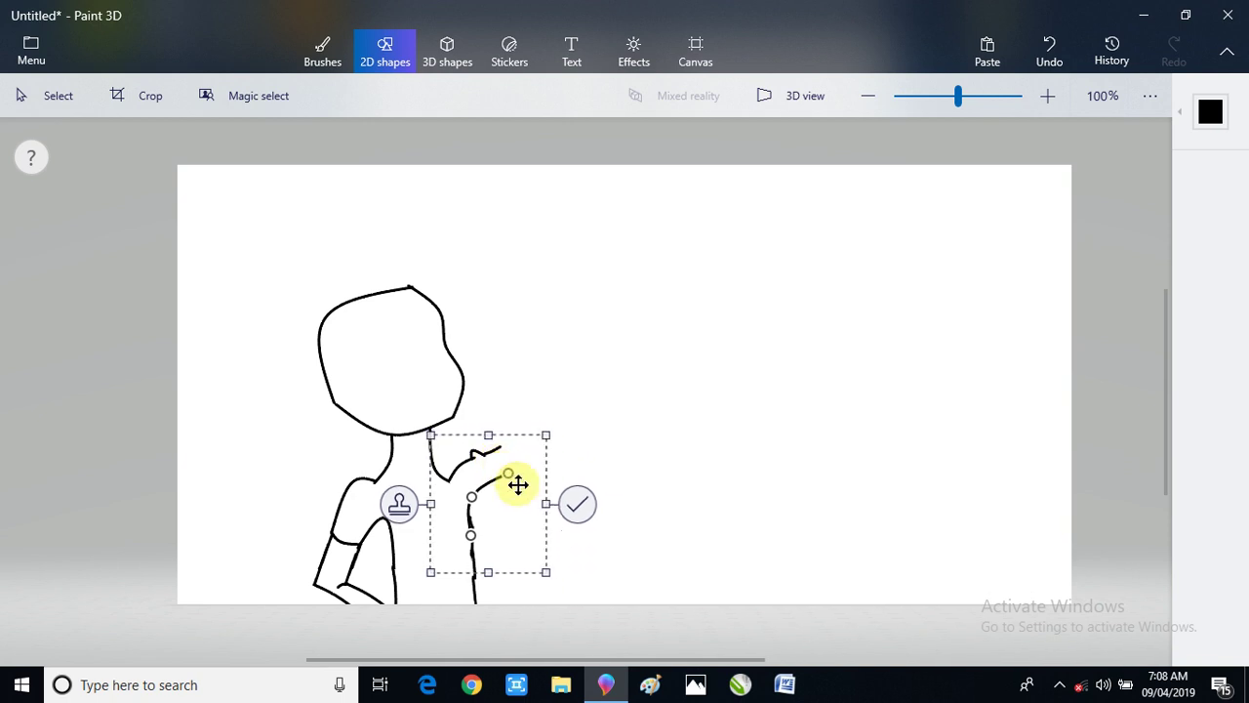
pyautogui.click(576, 510)
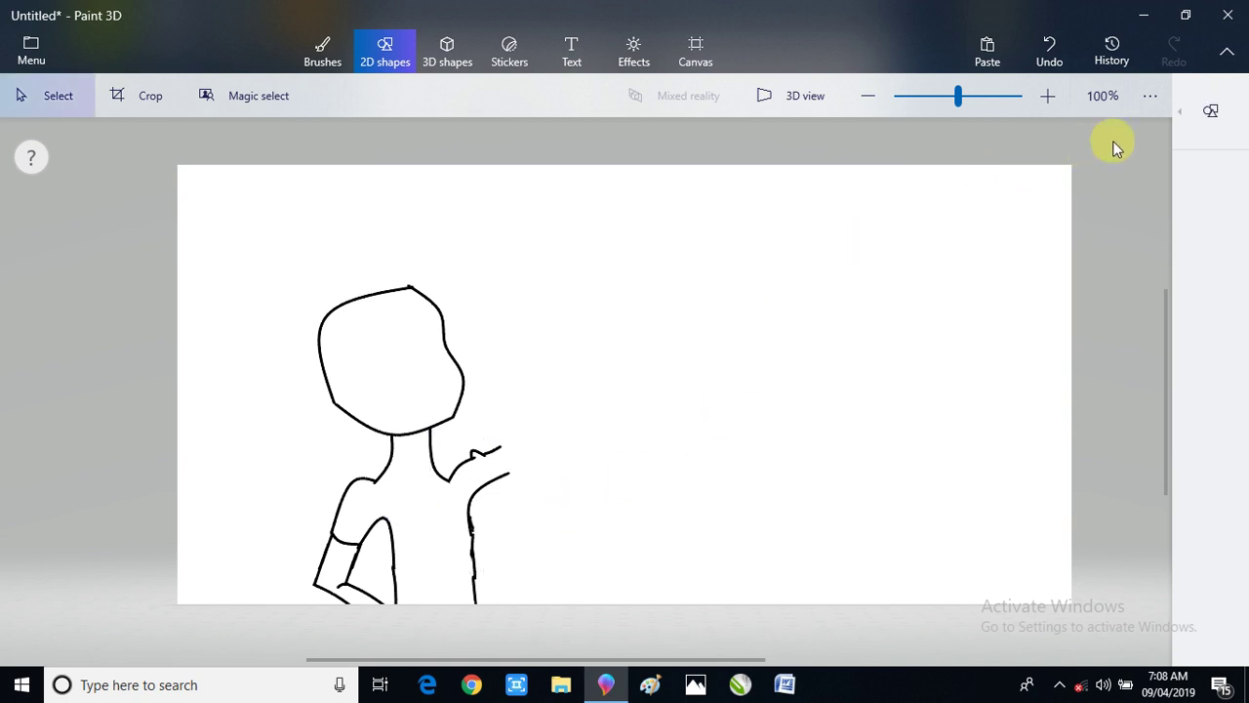
# - Close the right sleeve's open end with a short three-point curve joining its upper and lower lines
pyautogui.click(1177, 112)
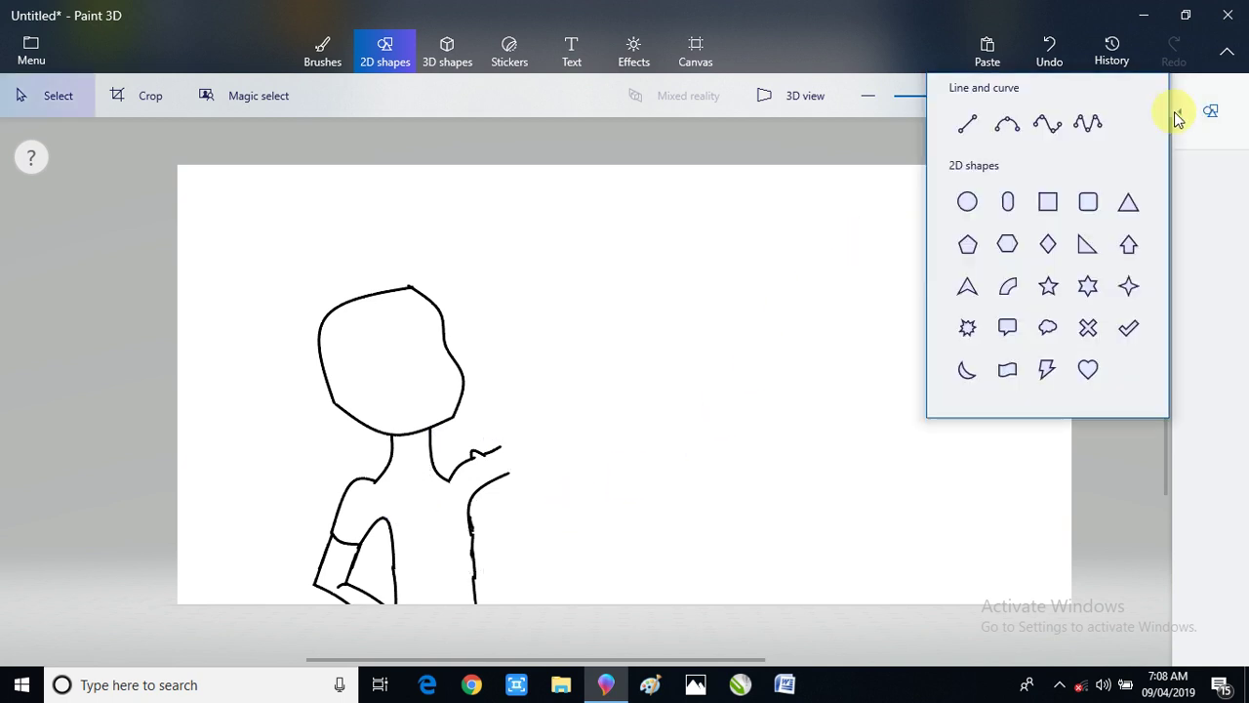
pyautogui.click(1008, 122)
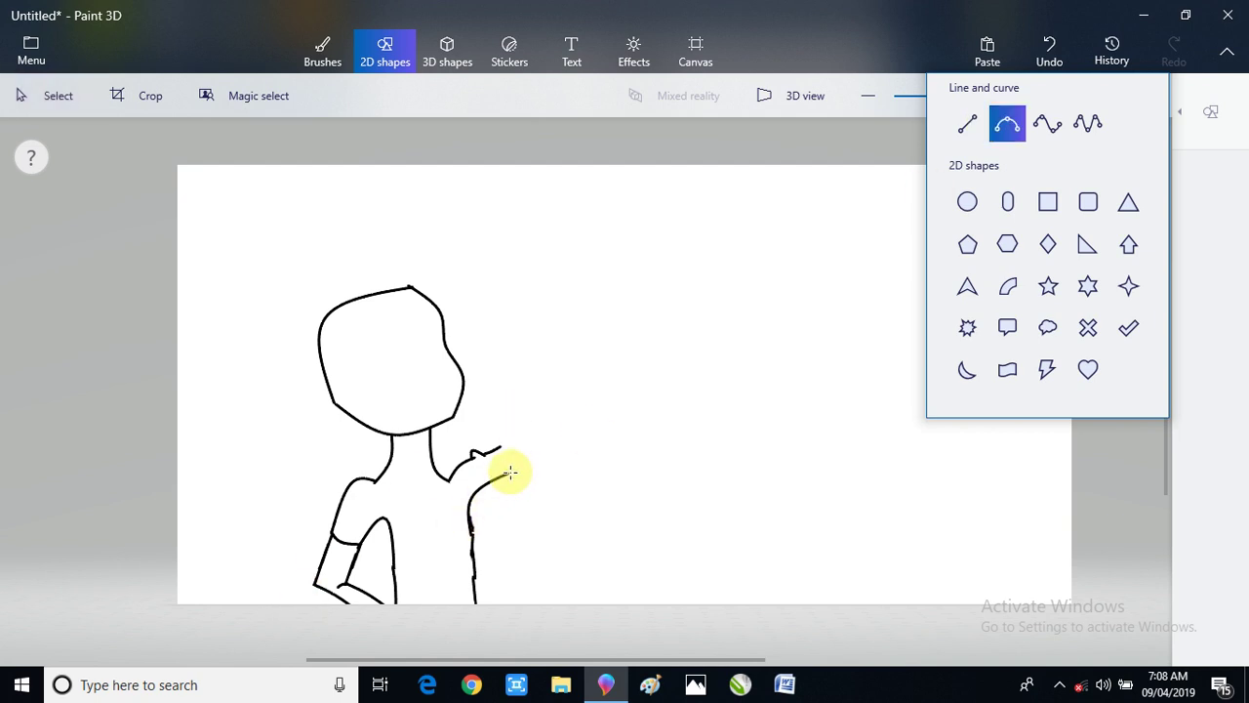
pyautogui.moveTo(506, 472)
pyautogui.mouseDown()
pyautogui.moveTo(507, 440)
pyautogui.moveTo(515, 478)
pyautogui.moveTo(506, 452)
pyautogui.moveTo(493, 455)
pyautogui.mouseUp()
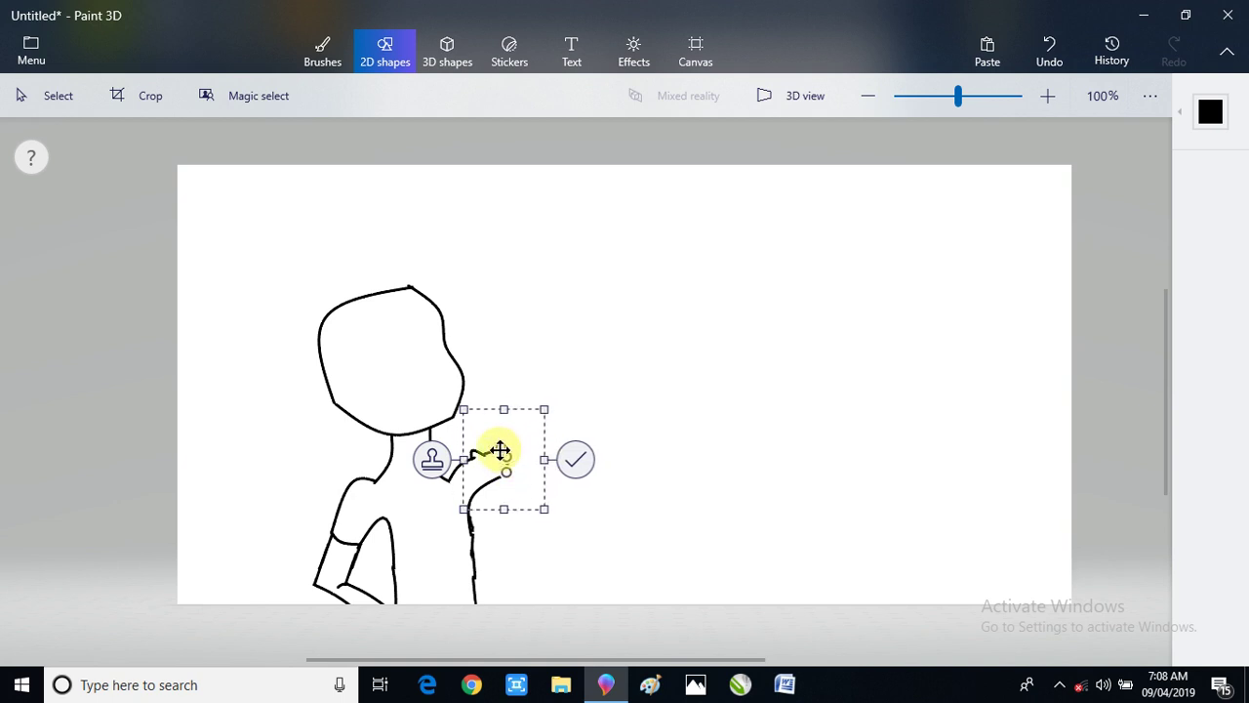
pyautogui.click(575, 459)
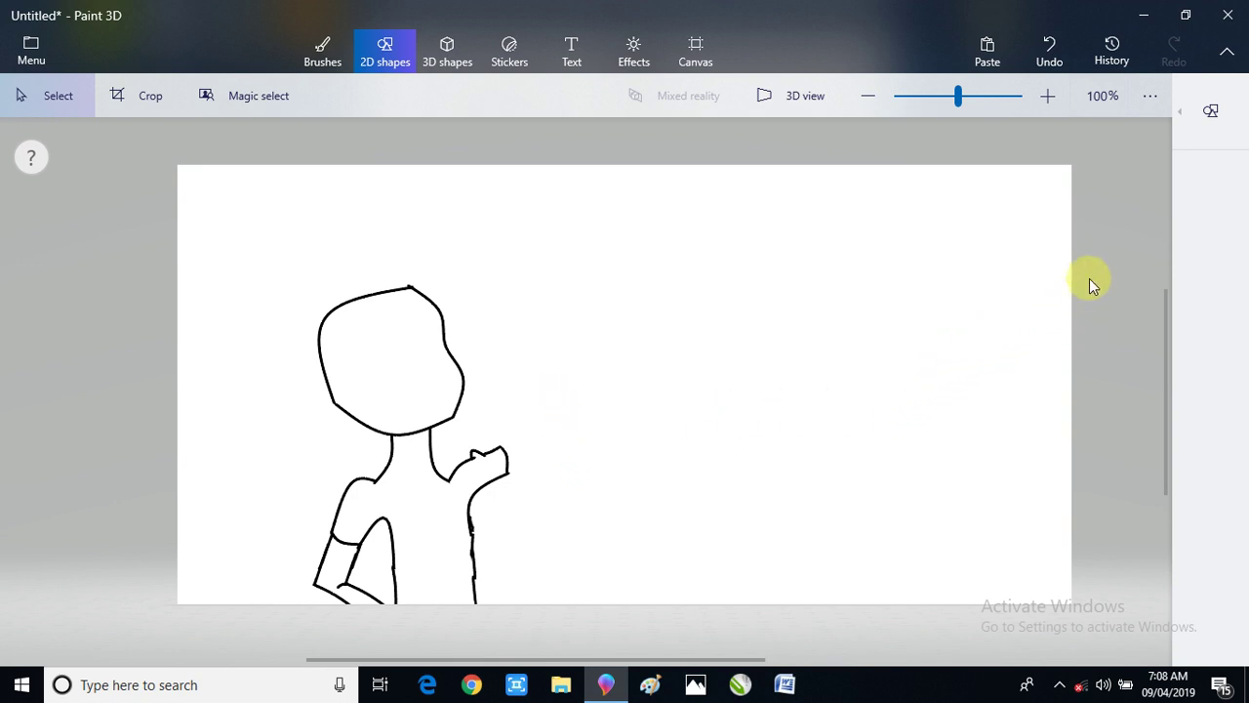
# - Try a rising three-point curve from the right sleeve's upper corner as the forearm's upper line, and undo it
pyautogui.click(1212, 127)
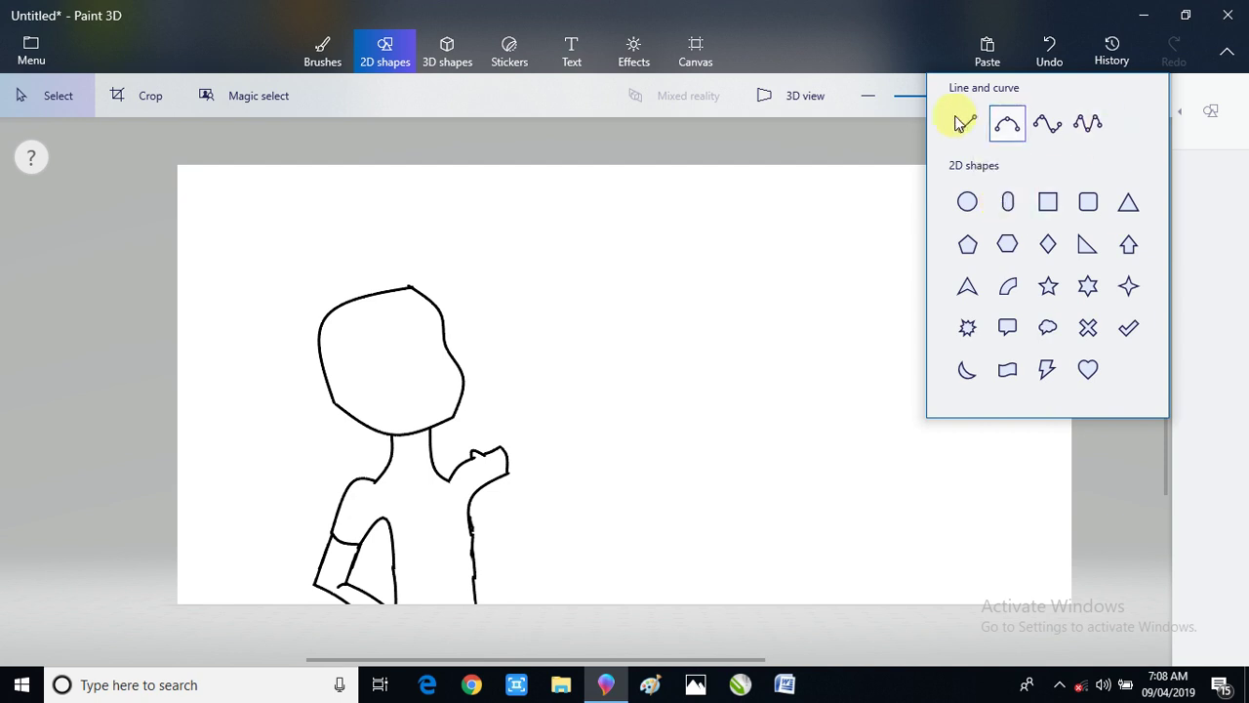
pyautogui.click(1016, 121)
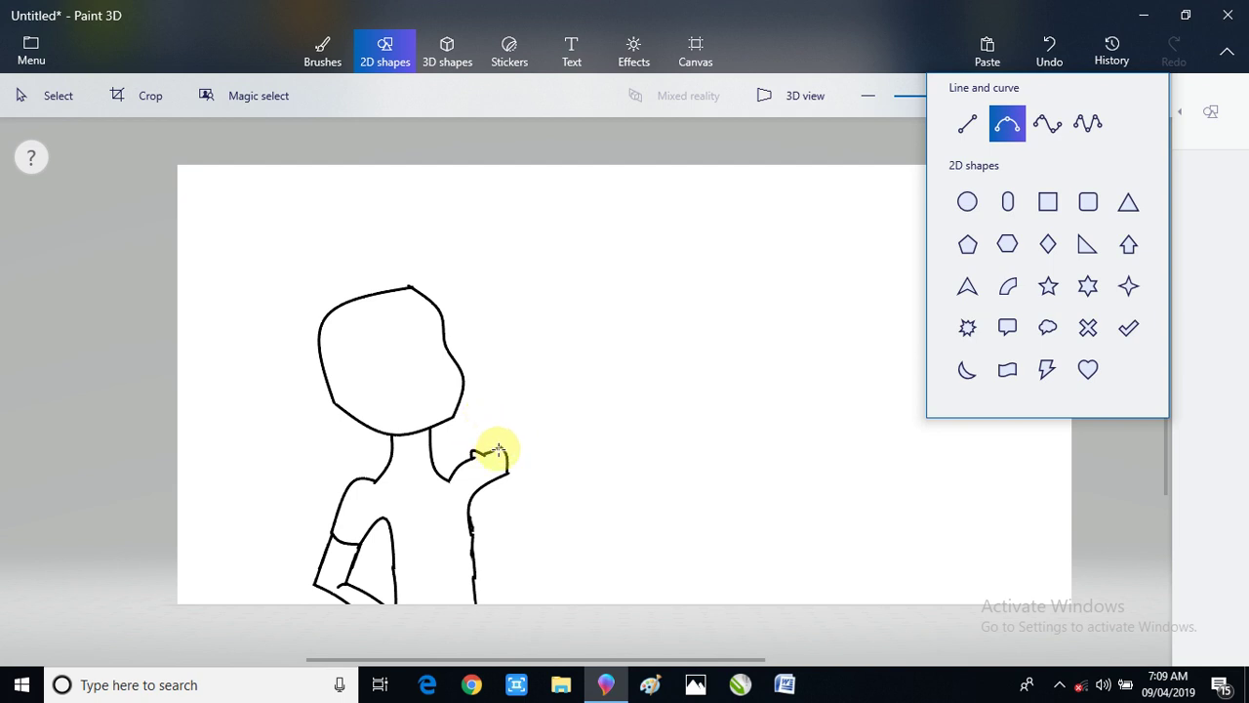
pyautogui.moveTo(495, 447)
pyautogui.mouseDown()
pyautogui.moveTo(523, 415)
pyautogui.moveTo(528, 451)
pyautogui.mouseUp()
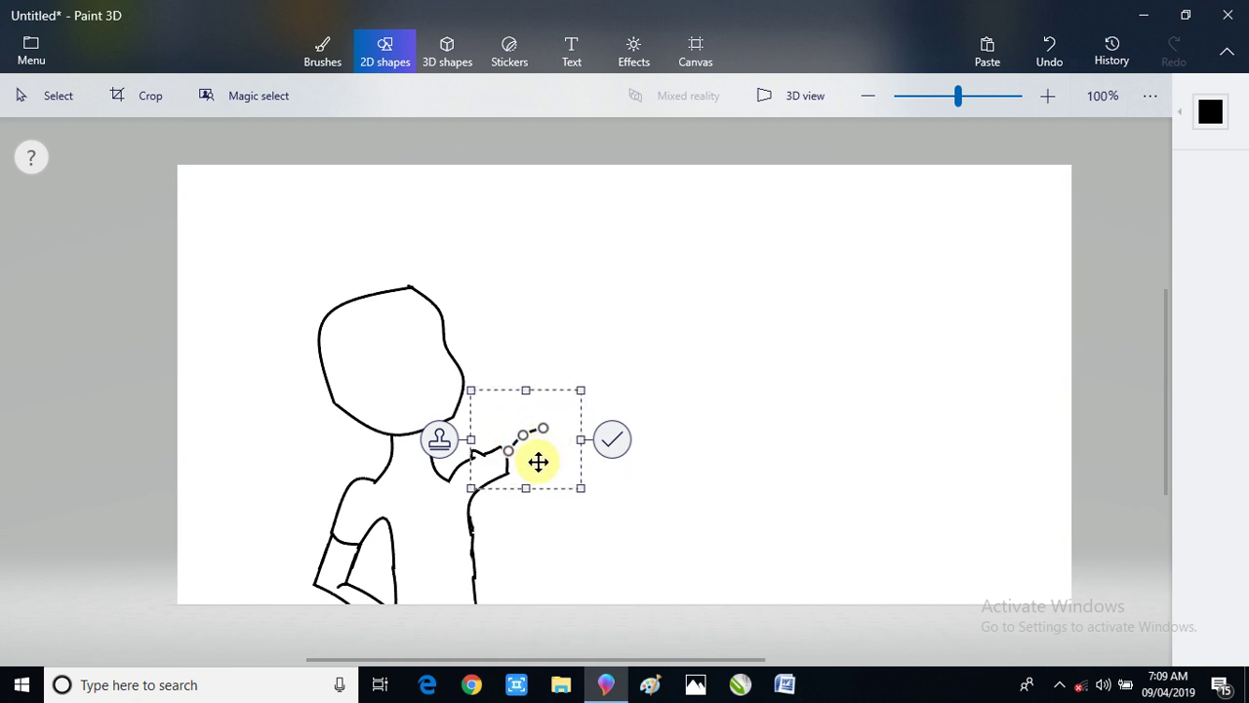
pyautogui.click(538, 453)
pyautogui.click(537, 452)
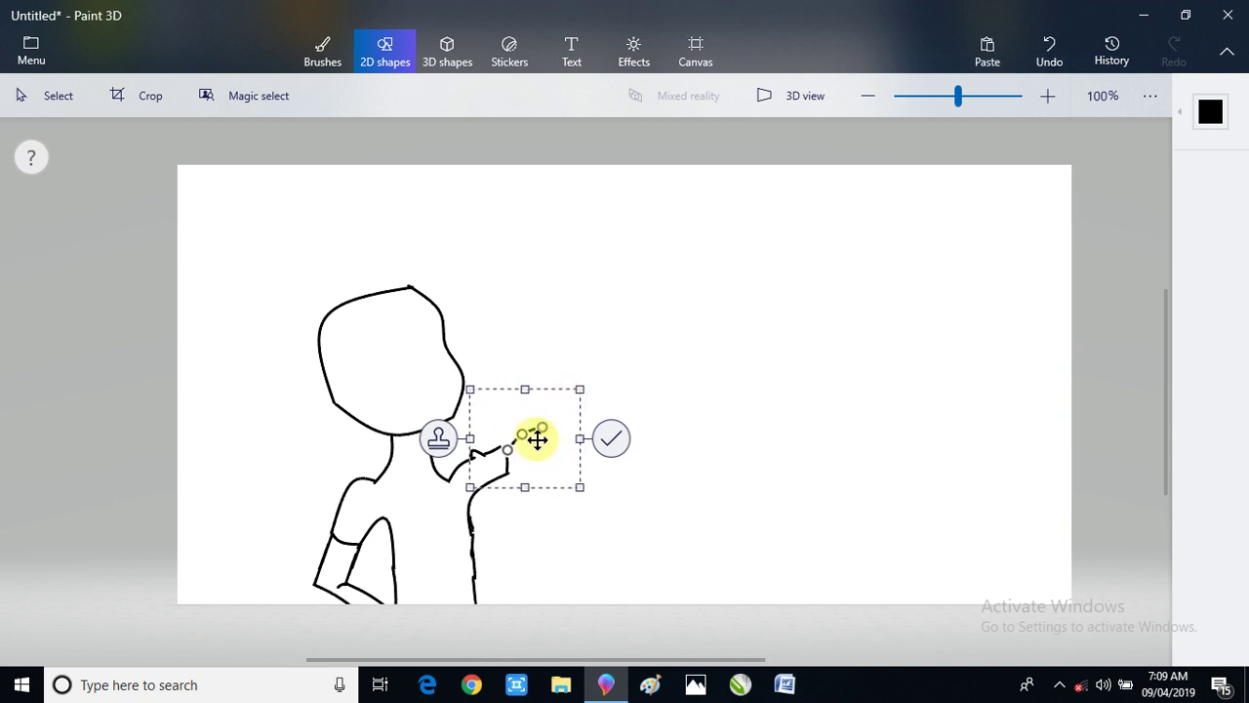
pyautogui.moveTo(545, 430); pyautogui.dragTo(543, 416)
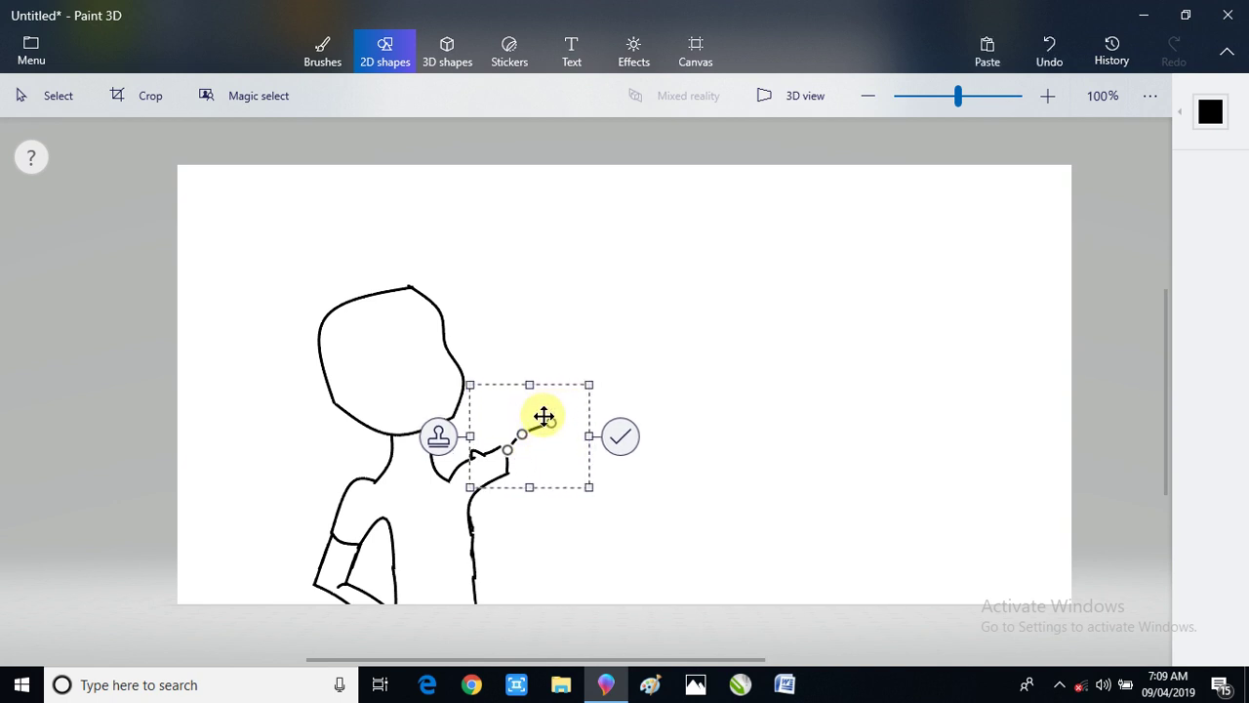
pyautogui.moveTo(526, 472); pyautogui.dragTo(532, 447)
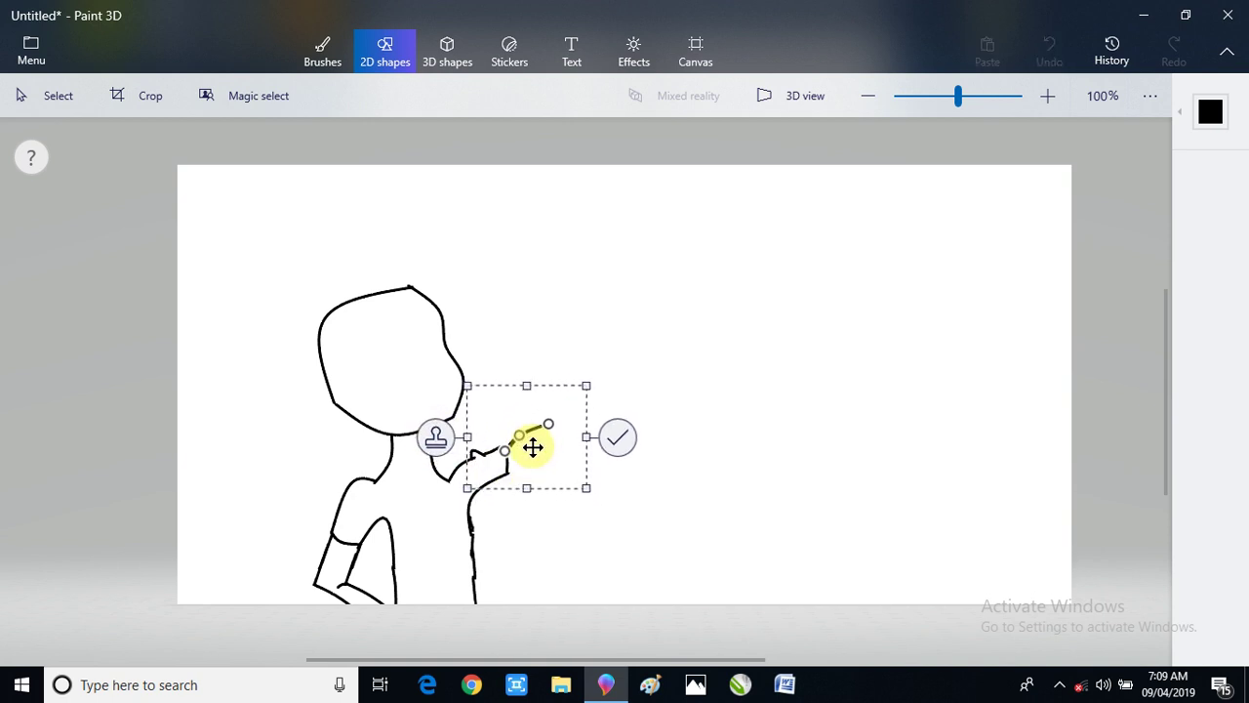
pyautogui.hotkey('ctrl', 'z')
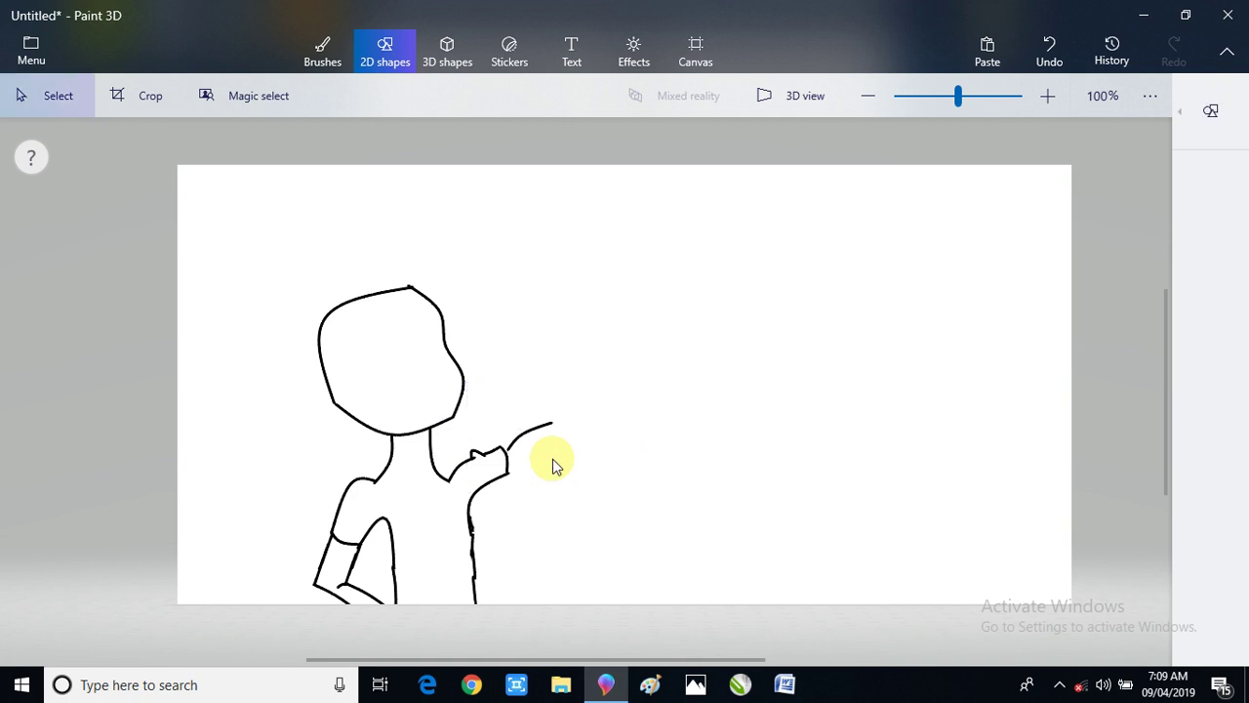
# - Draw the right forearm's upper line as a slightly arched three-point curve rising outward from the sleeve's upper corner
pyautogui.click(1177, 134)
pyautogui.click(1007, 123)
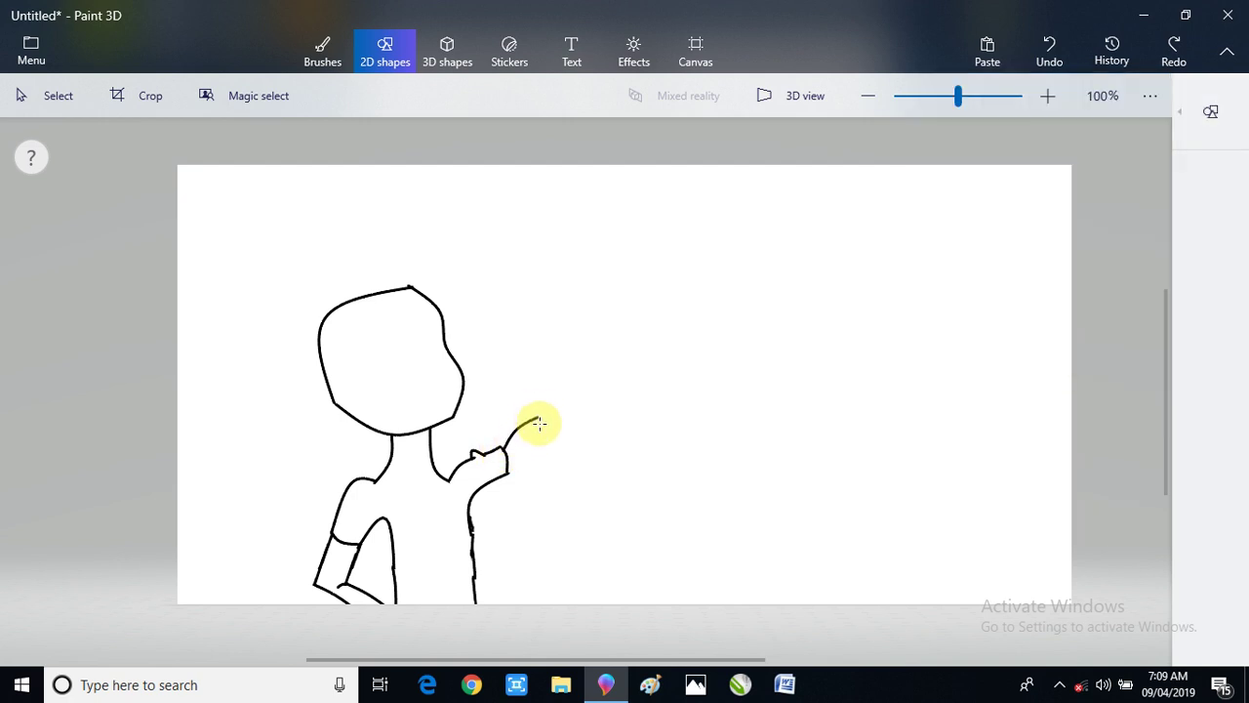
pyautogui.moveTo(551, 430); pyautogui.dragTo(553, 430)
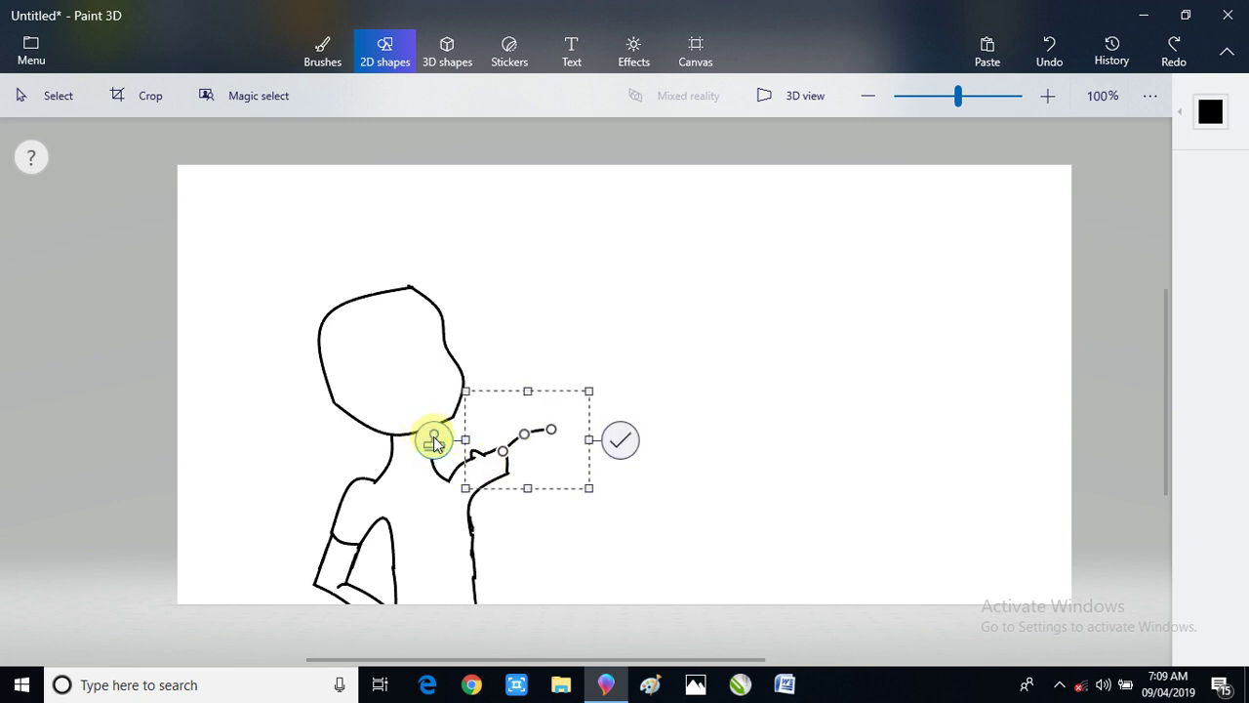
# - Stamp the forearm curve, move the copy to the sleeve's lower corner and reshape it into a longer, gently rising lower forearm line
pyautogui.moveTo(565, 481); pyautogui.dragTo(565, 489)
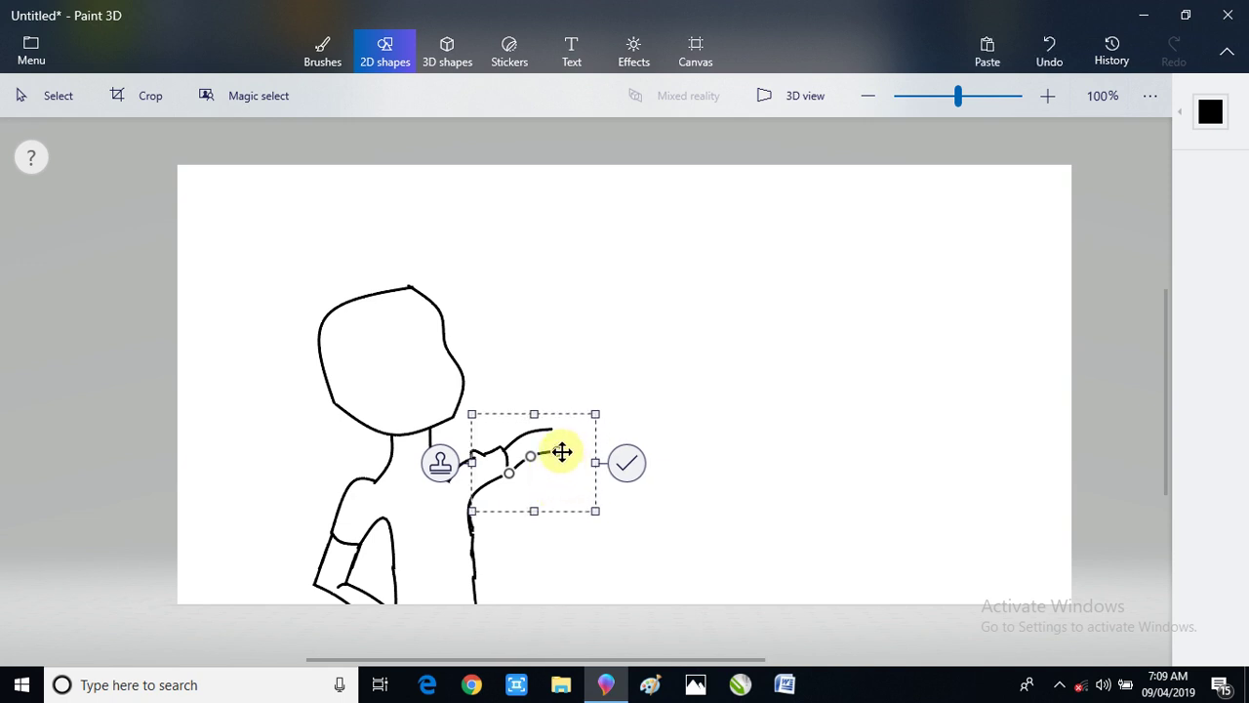
pyautogui.moveTo(562, 452); pyautogui.dragTo(571, 429)
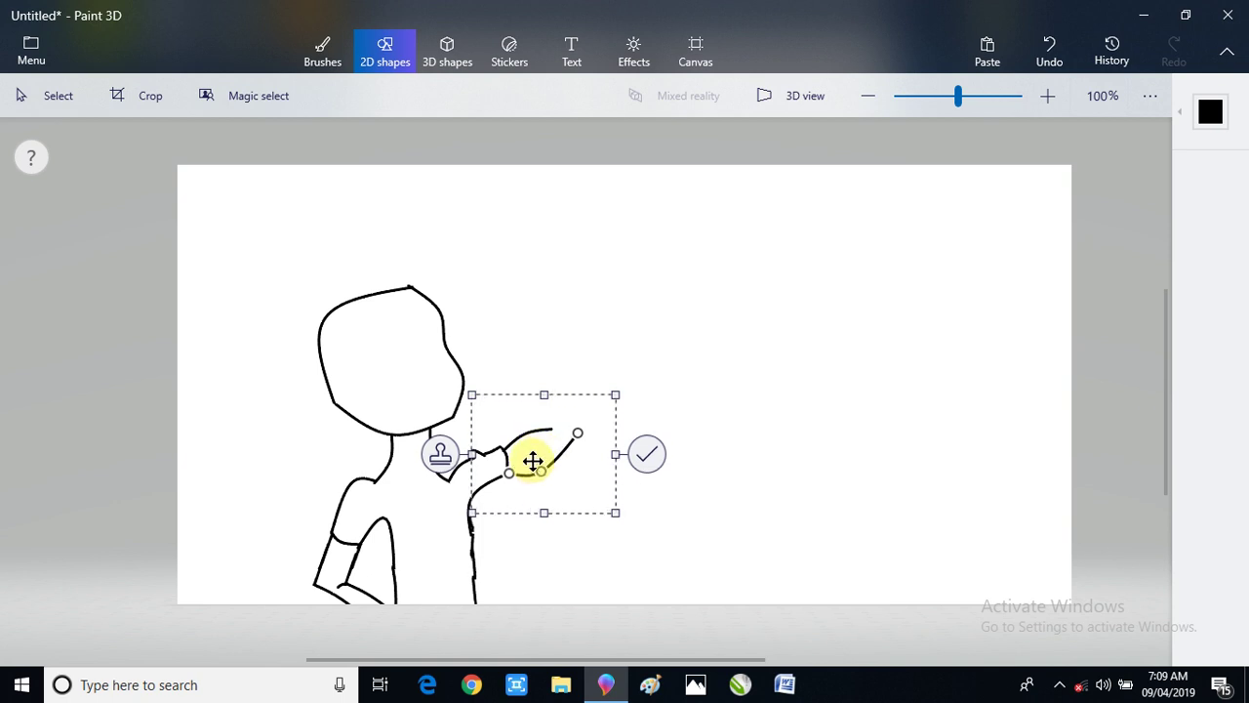
pyautogui.moveTo(581, 430); pyautogui.dragTo(580, 445)
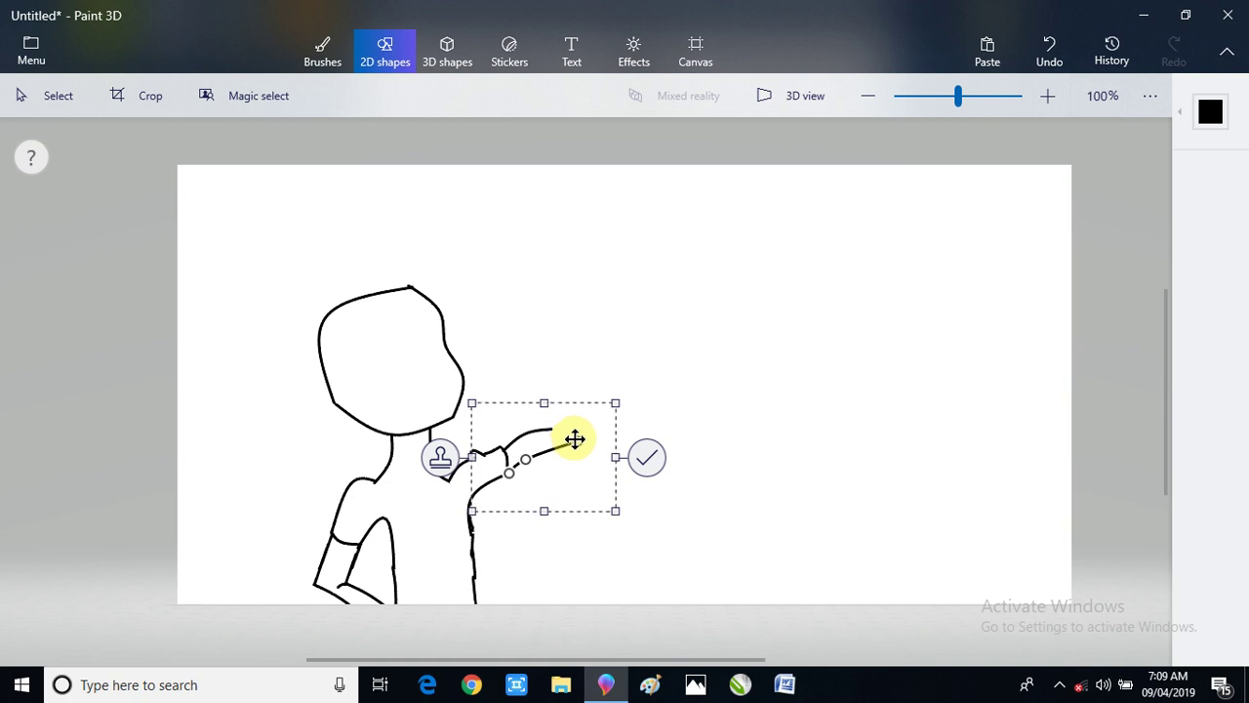
pyautogui.moveTo(575, 439); pyautogui.dragTo(566, 440)
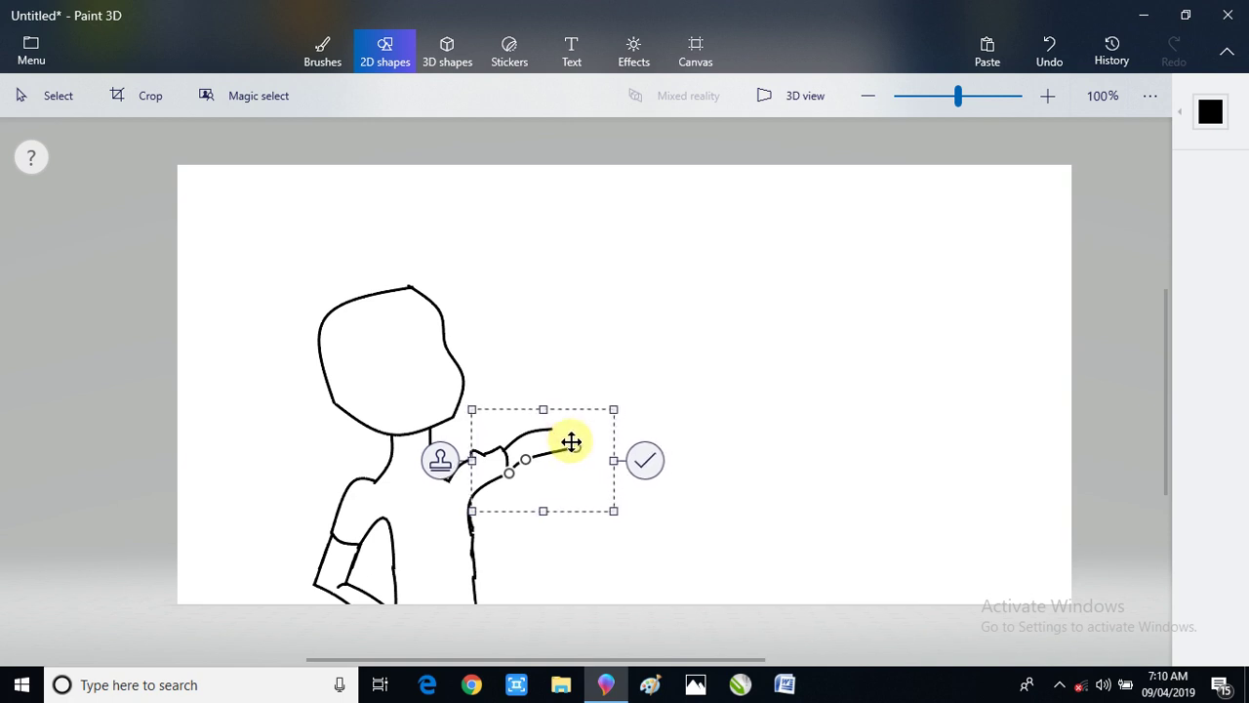
pyautogui.click(649, 461)
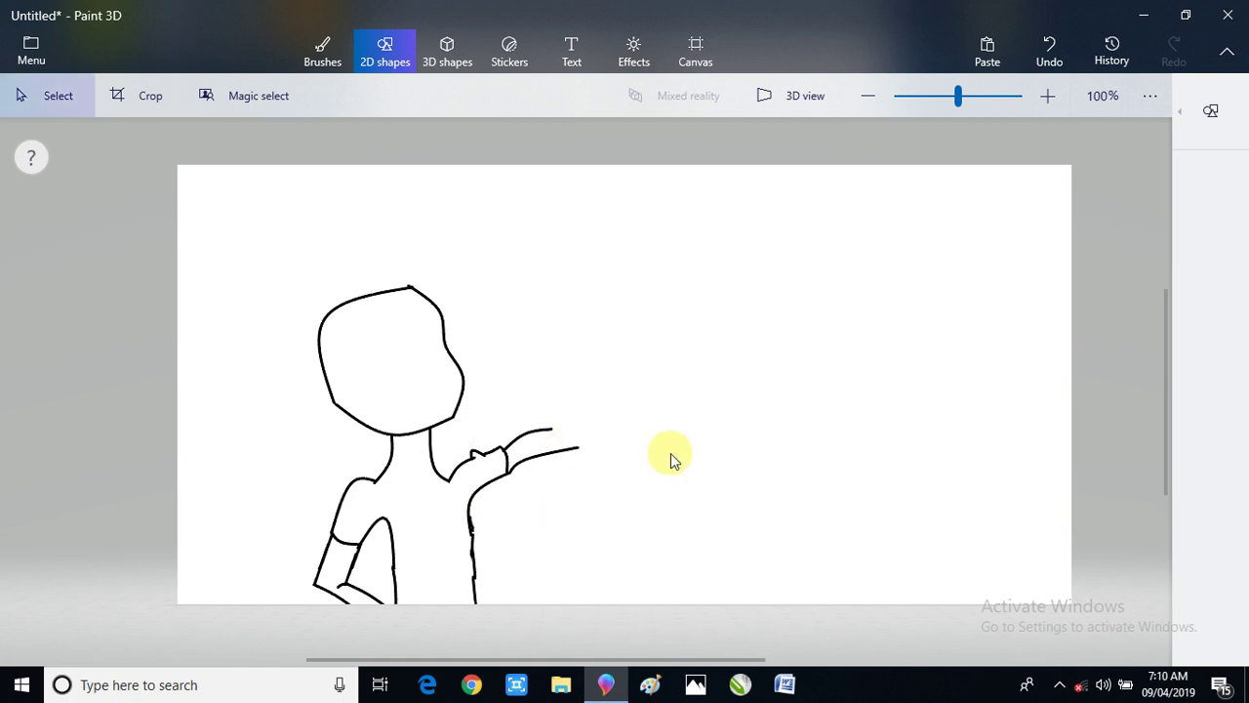
# - Extend the right forearm's upper line outward with a short three-point curve so it nearly reaches the lower line's length
pyautogui.click(1211, 115)
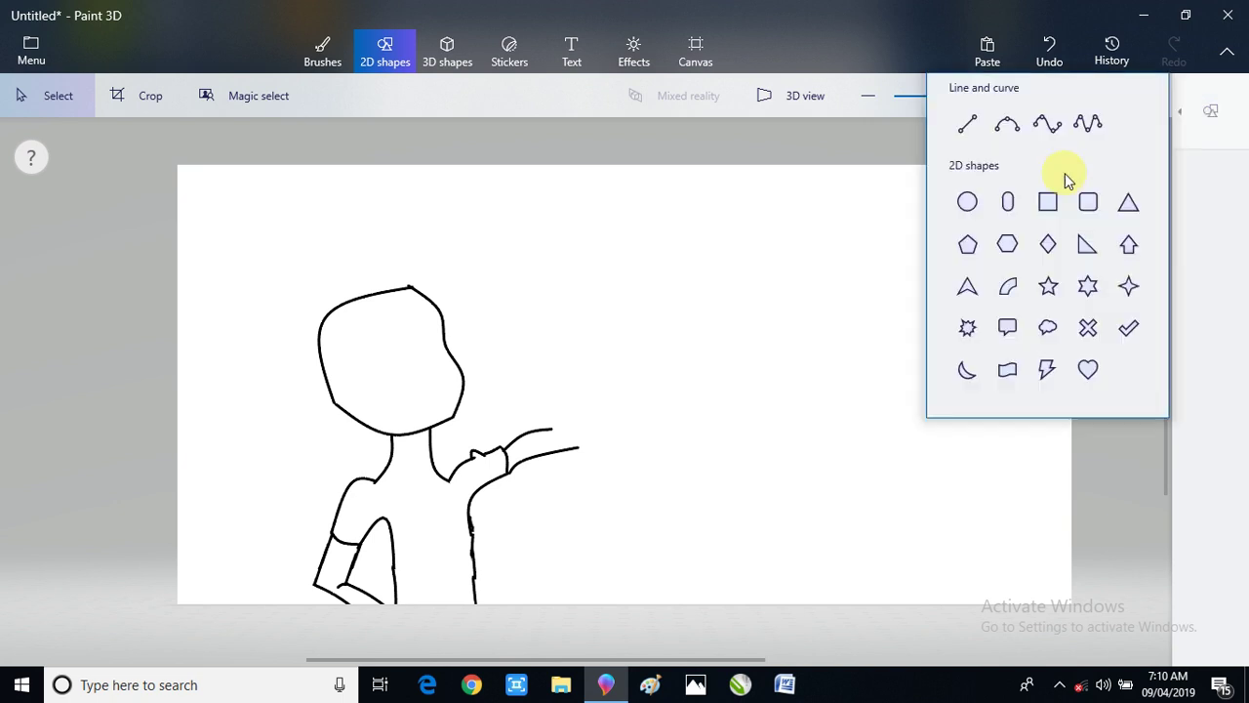
pyautogui.click(1008, 129)
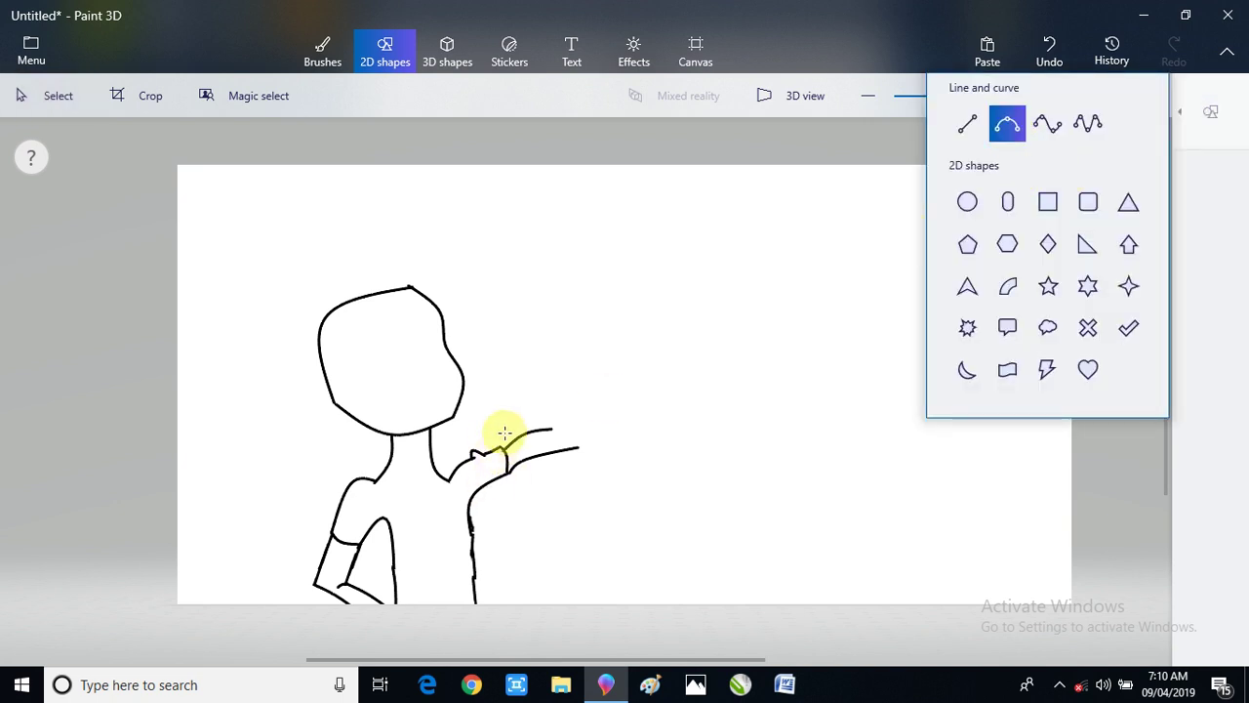
pyautogui.moveTo(547, 428)
pyautogui.mouseDown()
pyautogui.moveTo(445, 349)
pyautogui.moveTo(445, 363)
pyautogui.moveTo(561, 382)
pyautogui.moveTo(588, 424)
pyautogui.moveTo(572, 426)
pyautogui.moveTo(593, 439)
pyautogui.moveTo(563, 425)
pyautogui.mouseUp()
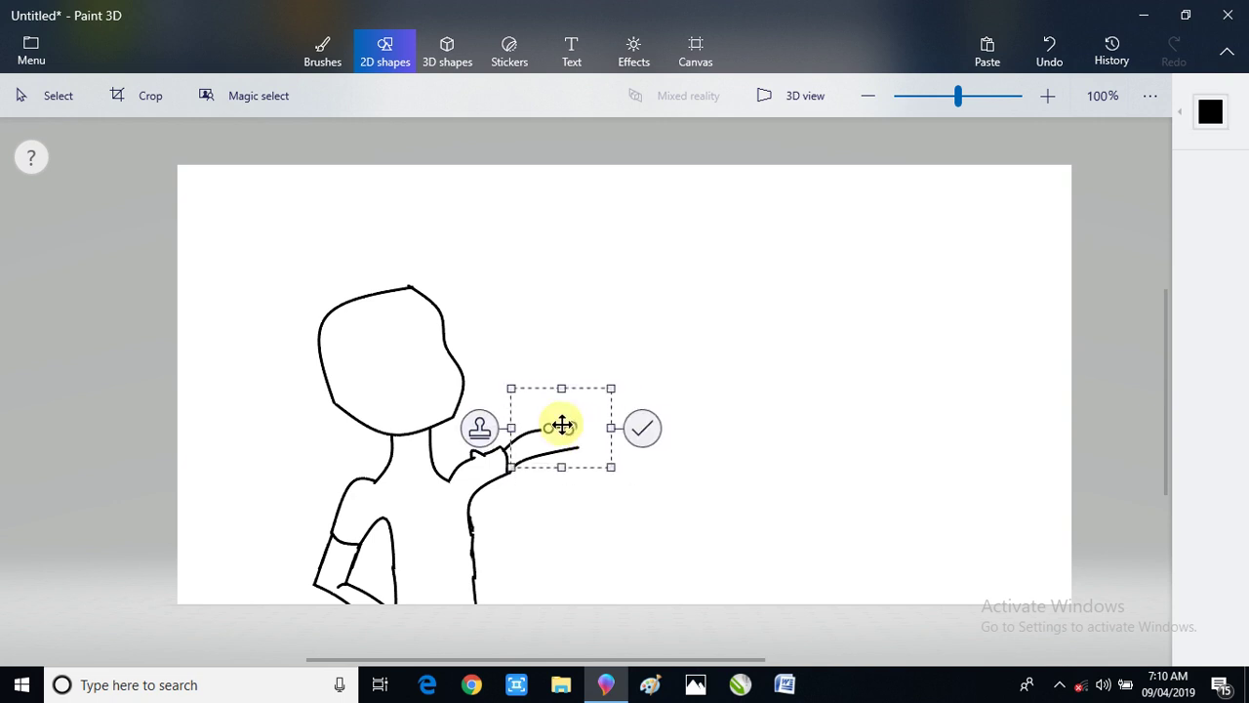
pyautogui.click(642, 428)
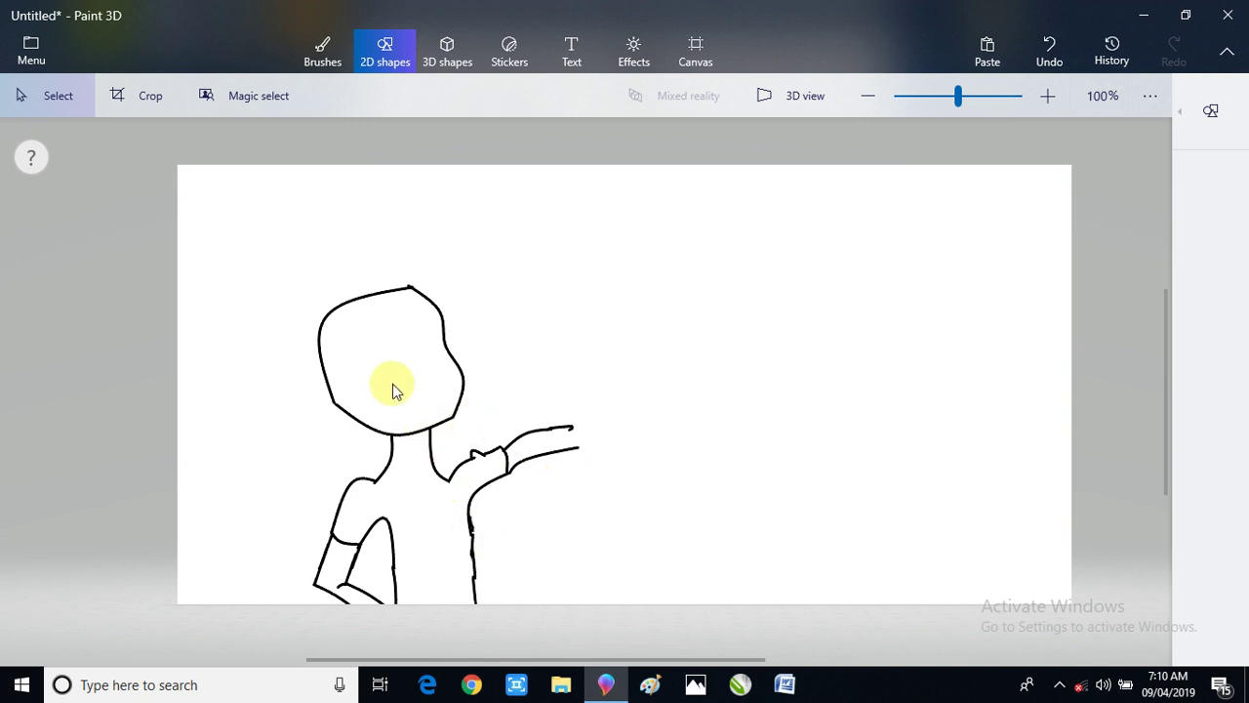
# - Select the whole head and move it slightly down over the neck to shorten the neck
pyautogui.moveTo(276, 265); pyautogui.dragTo(478, 440)
pyautogui.moveTo(432, 377); pyautogui.dragTo(432, 400)
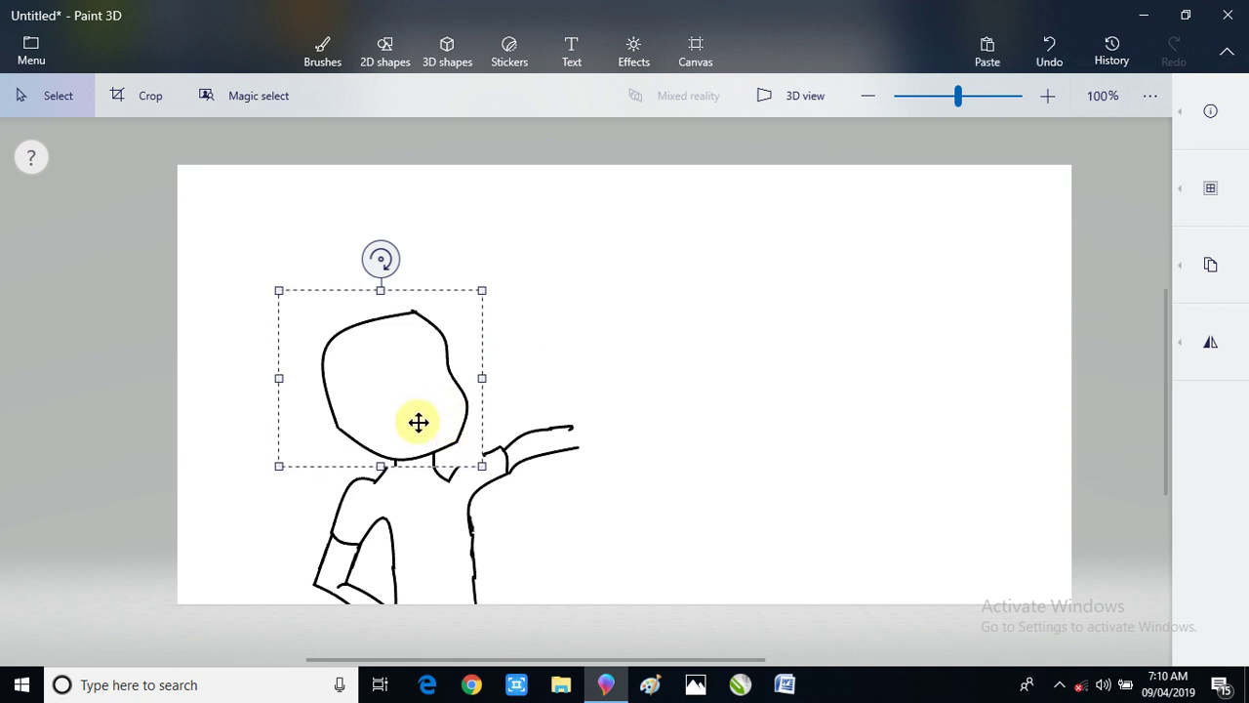
pyautogui.click(835, 475)
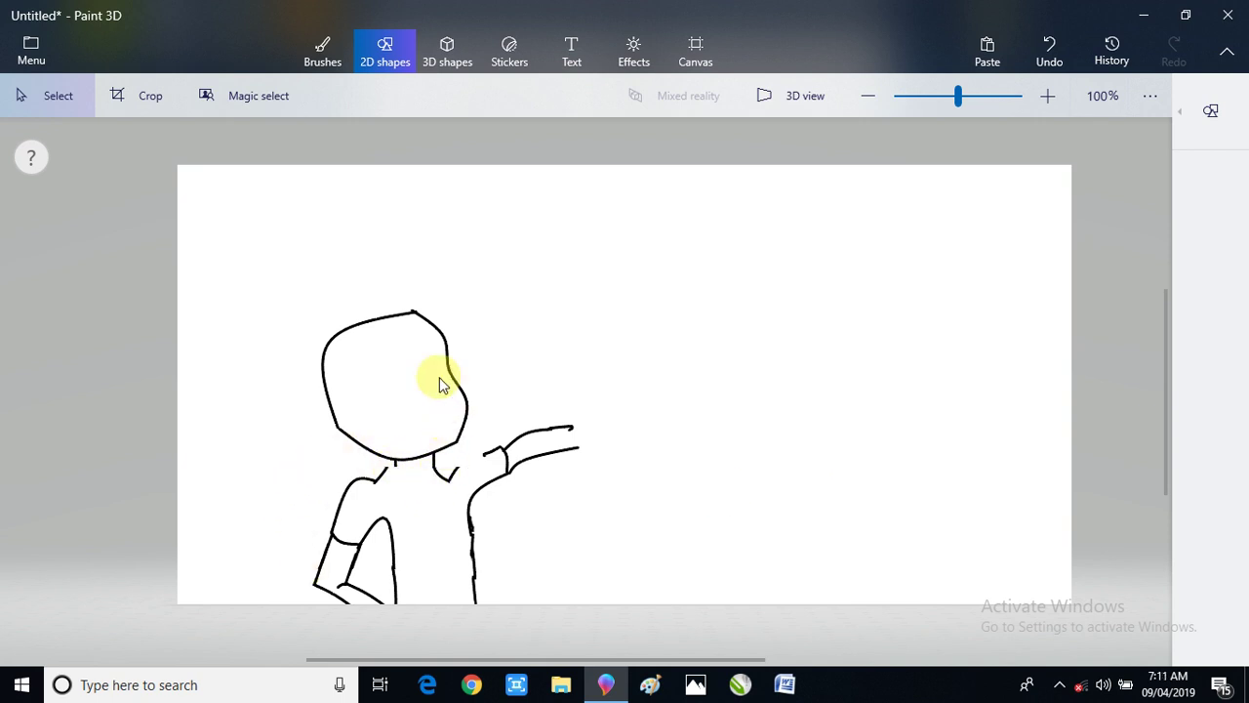
# - Erase the slanted stub between the left shoulder and neck, and rejoin them with a short three-point curve
pyautogui.click(348, 59)
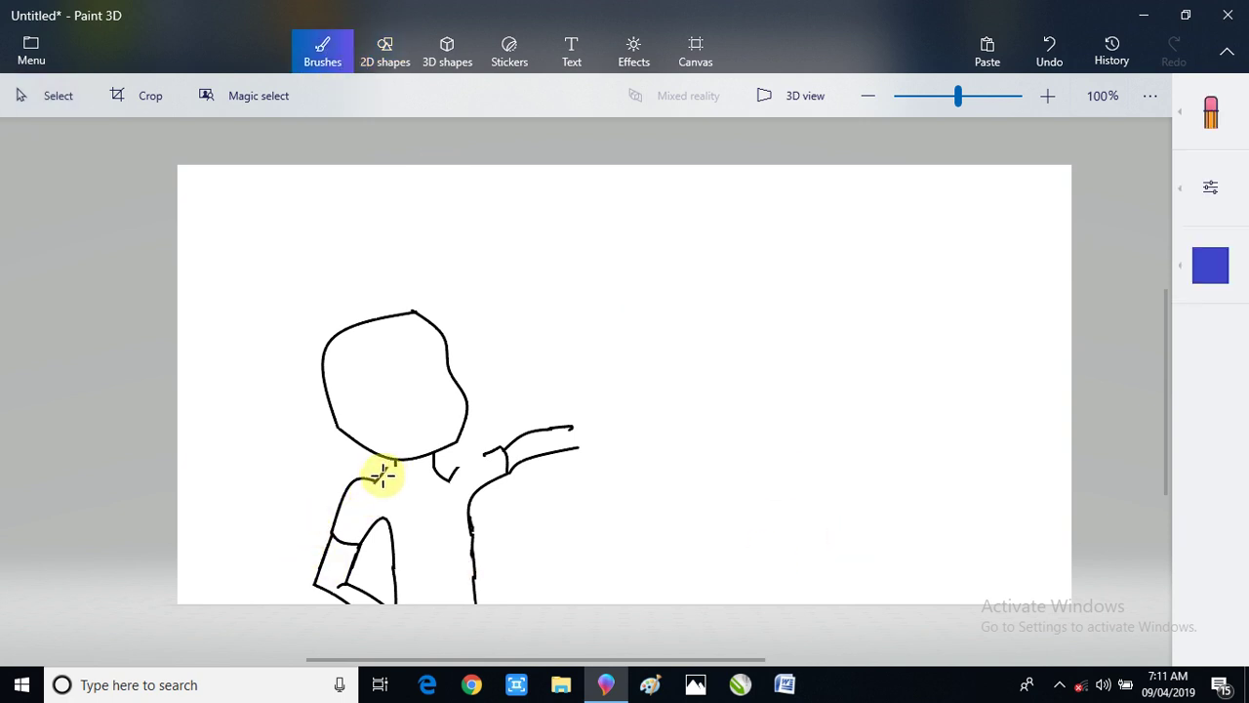
pyautogui.moveTo(371, 483); pyautogui.dragTo(389, 453)
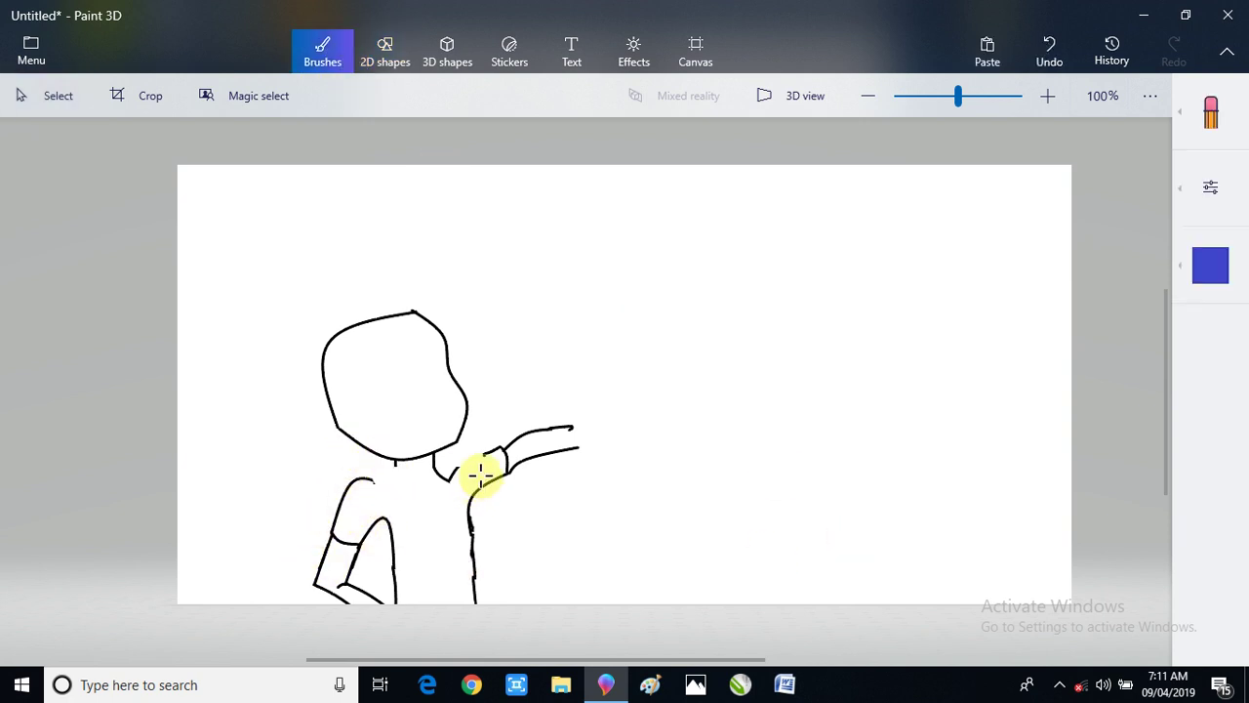
pyautogui.click(404, 50)
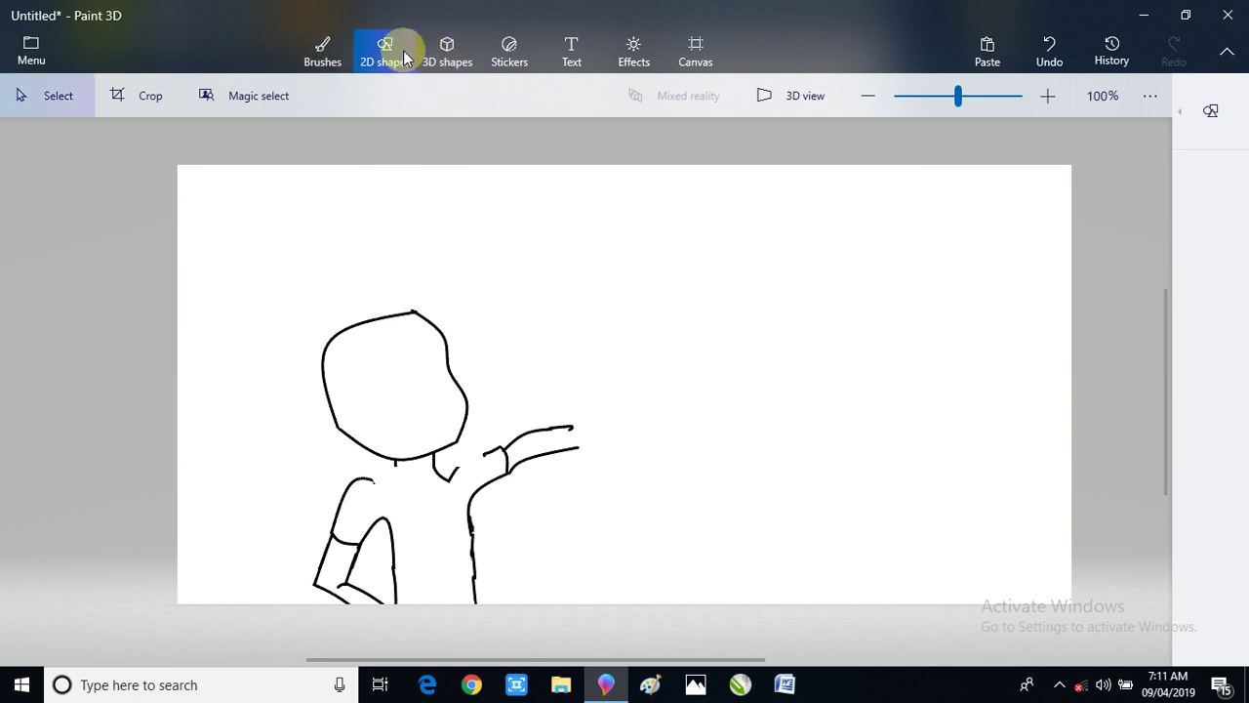
pyautogui.click(1184, 133)
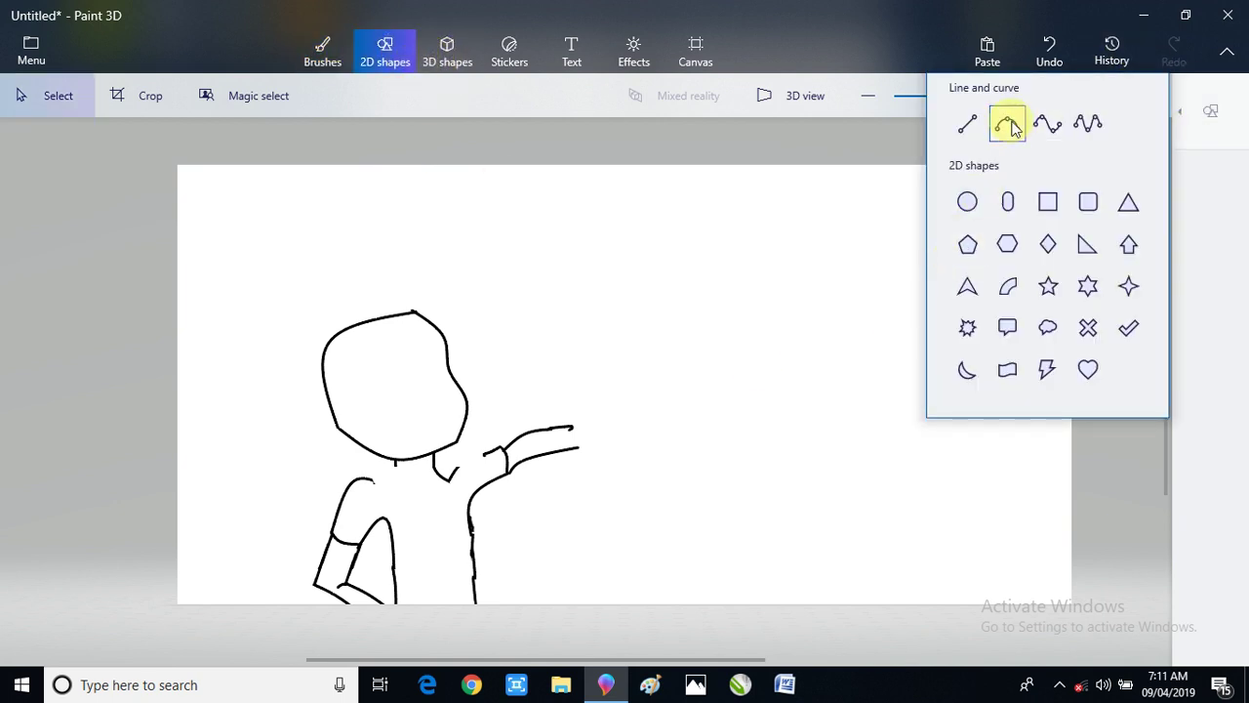
pyautogui.click(1008, 124)
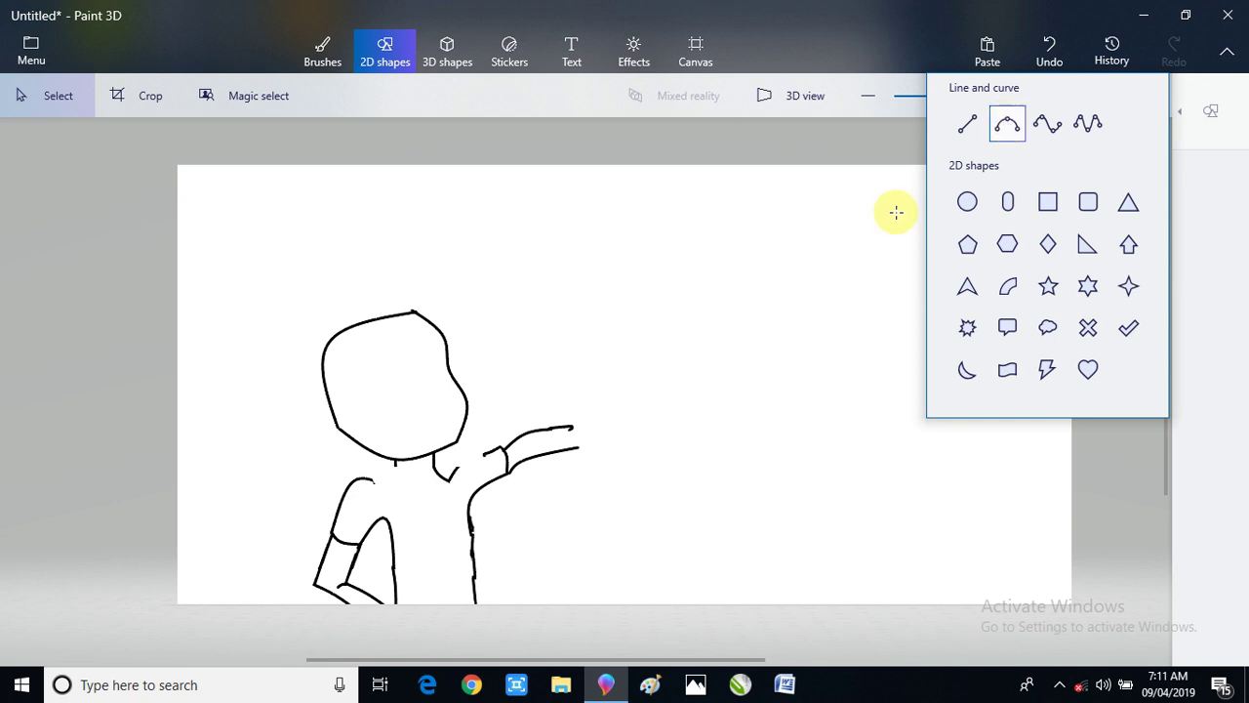
pyautogui.click(366, 478)
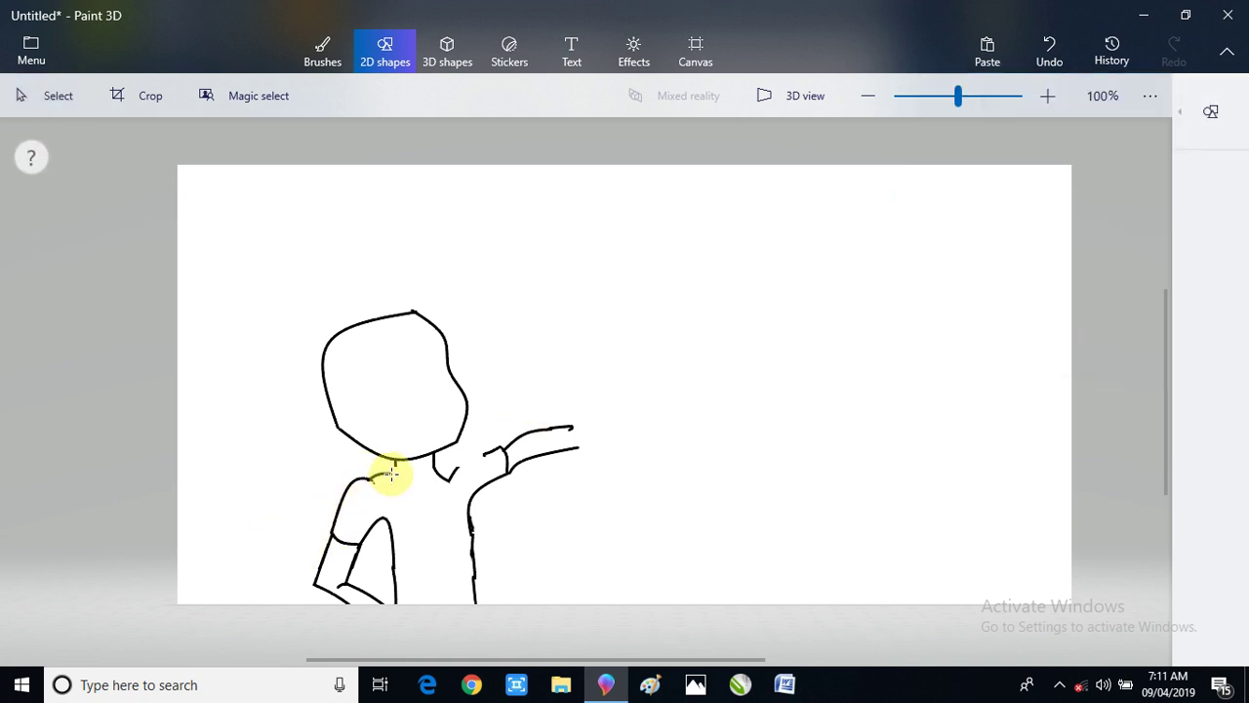
pyautogui.moveTo(396, 473)
pyautogui.mouseDown()
pyautogui.moveTo(395, 461)
pyautogui.moveTo(385, 475)
pyautogui.mouseUp()
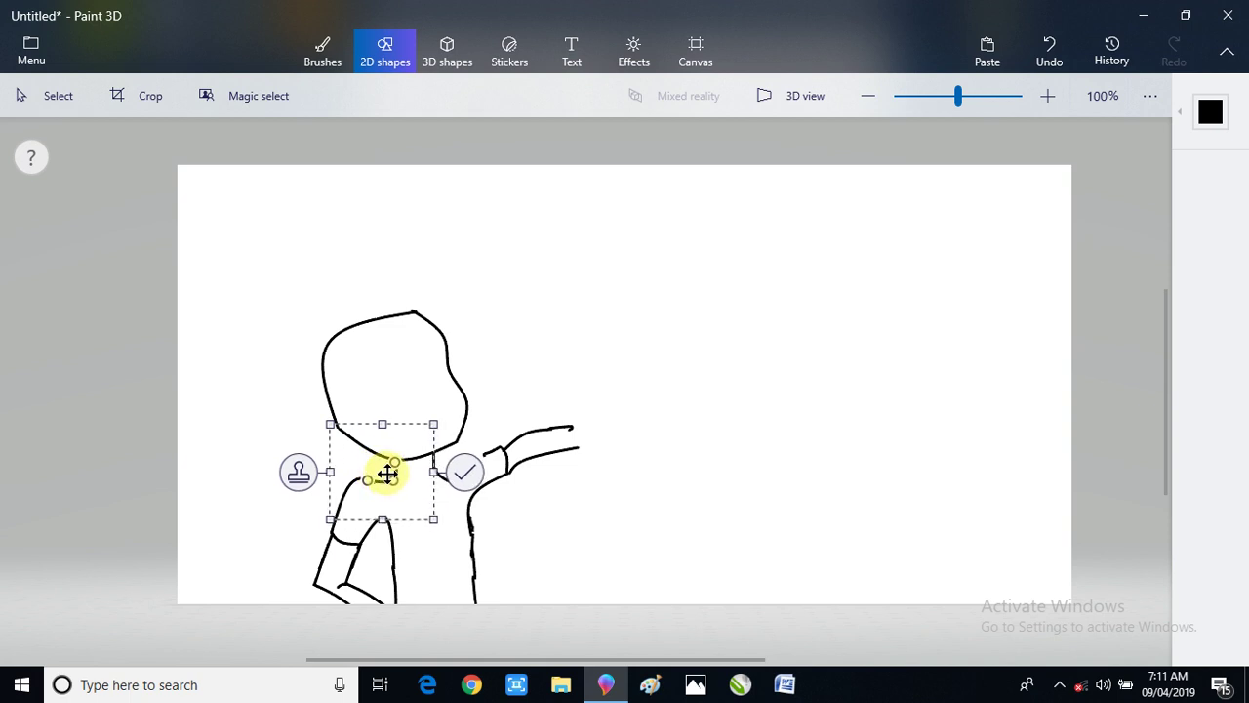
pyautogui.click(466, 472)
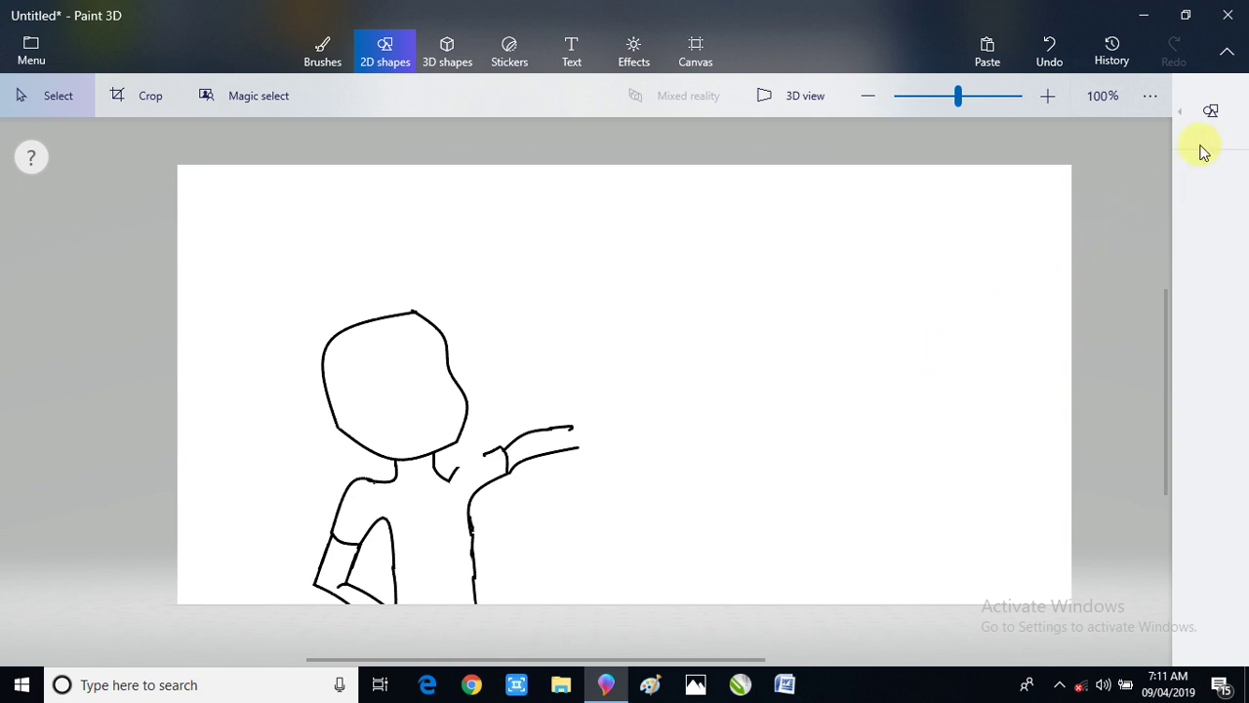
# - Bridge the gap in the right shoulder line between the neck base and sleeve with a short three-point curve
pyautogui.click(1211, 112)
pyautogui.click(1008, 123)
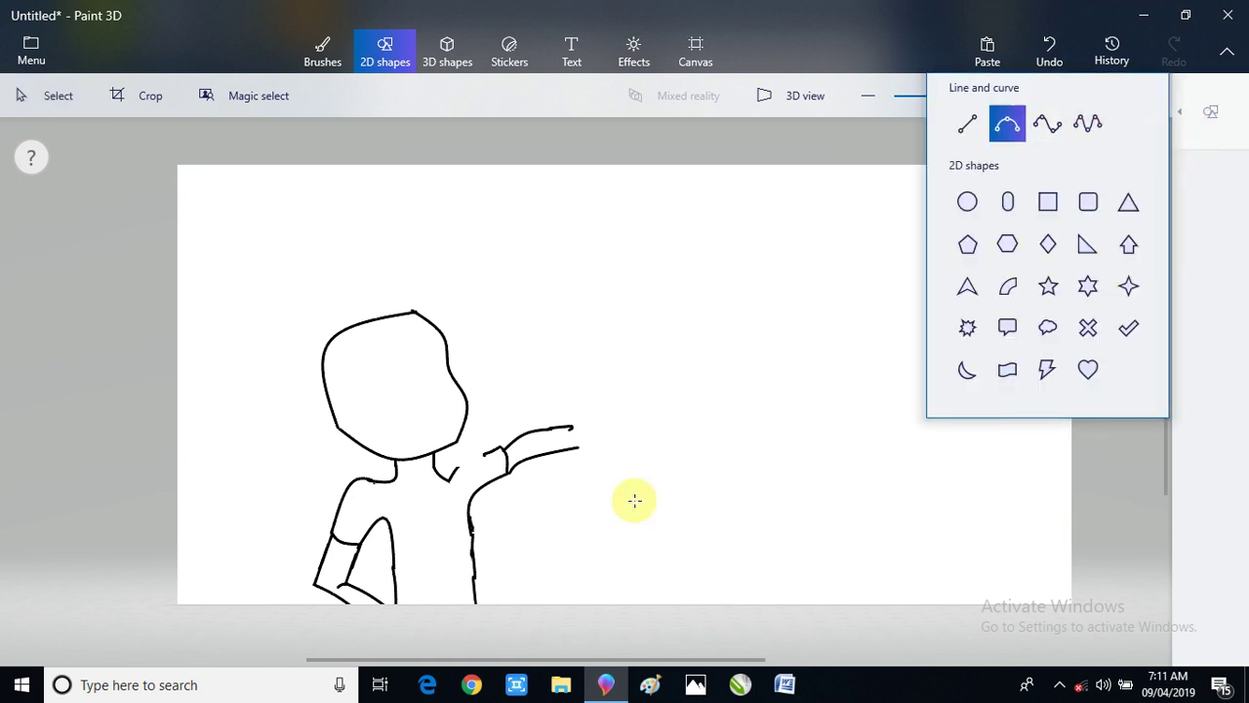
pyautogui.click(491, 454)
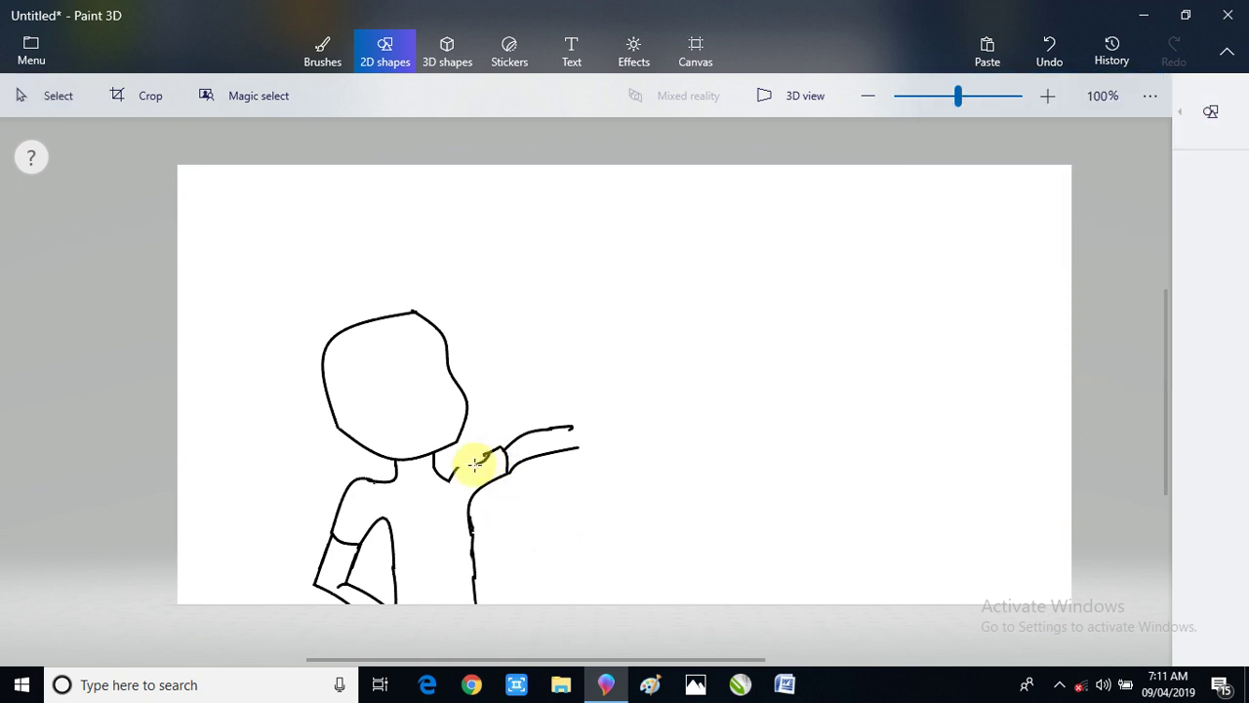
pyautogui.moveTo(459, 470); pyautogui.dragTo(525, 454)
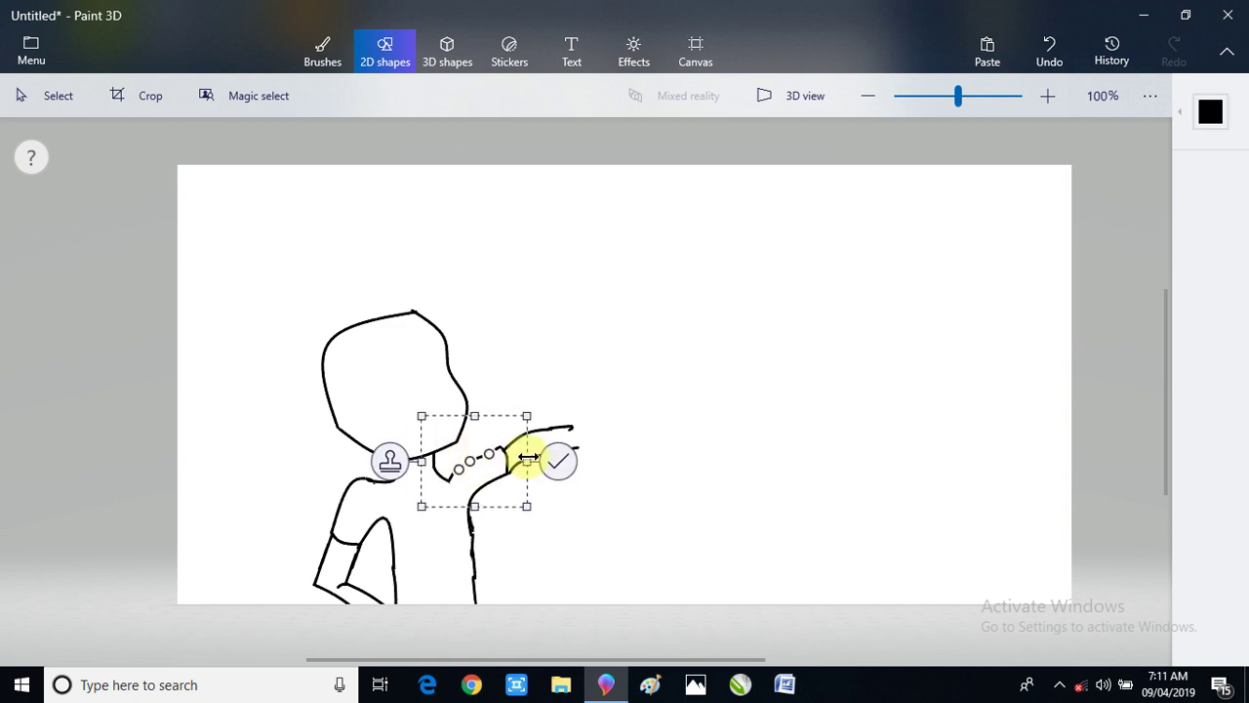
pyautogui.click(559, 463)
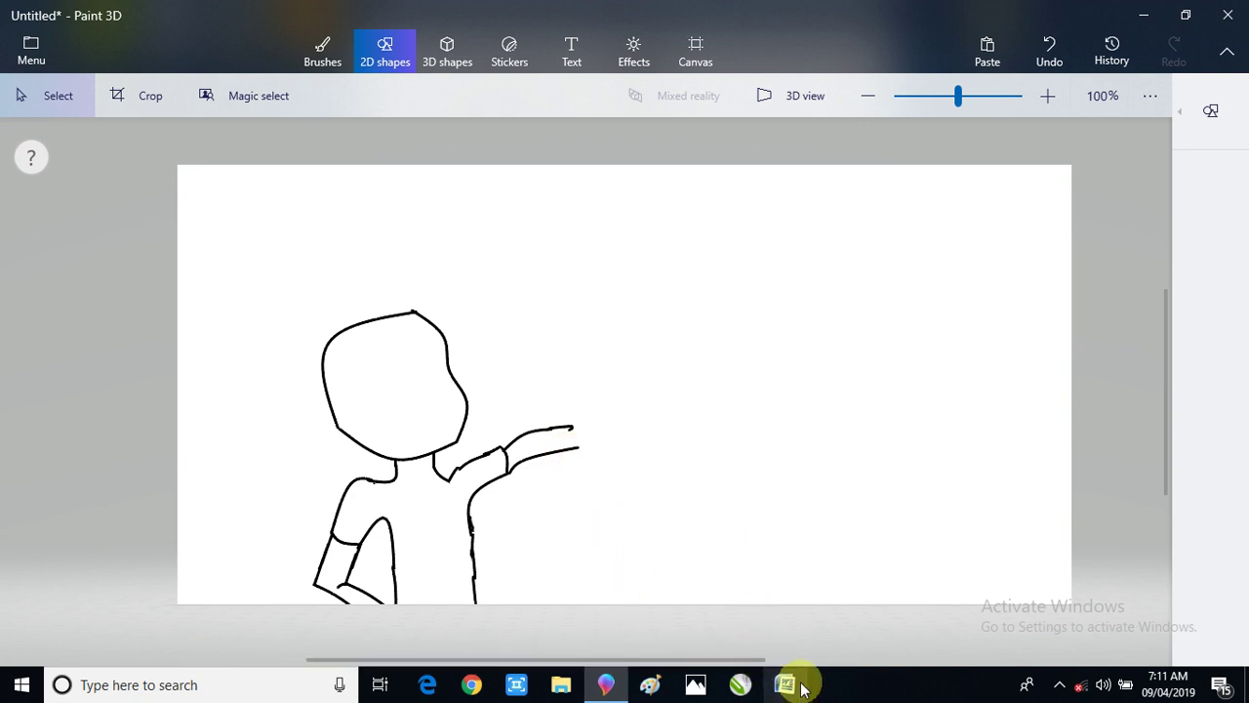
# - Draw the front hairline as a sagging three-point curve from the upper forehead edge inward across the head
pyautogui.click(1227, 142)
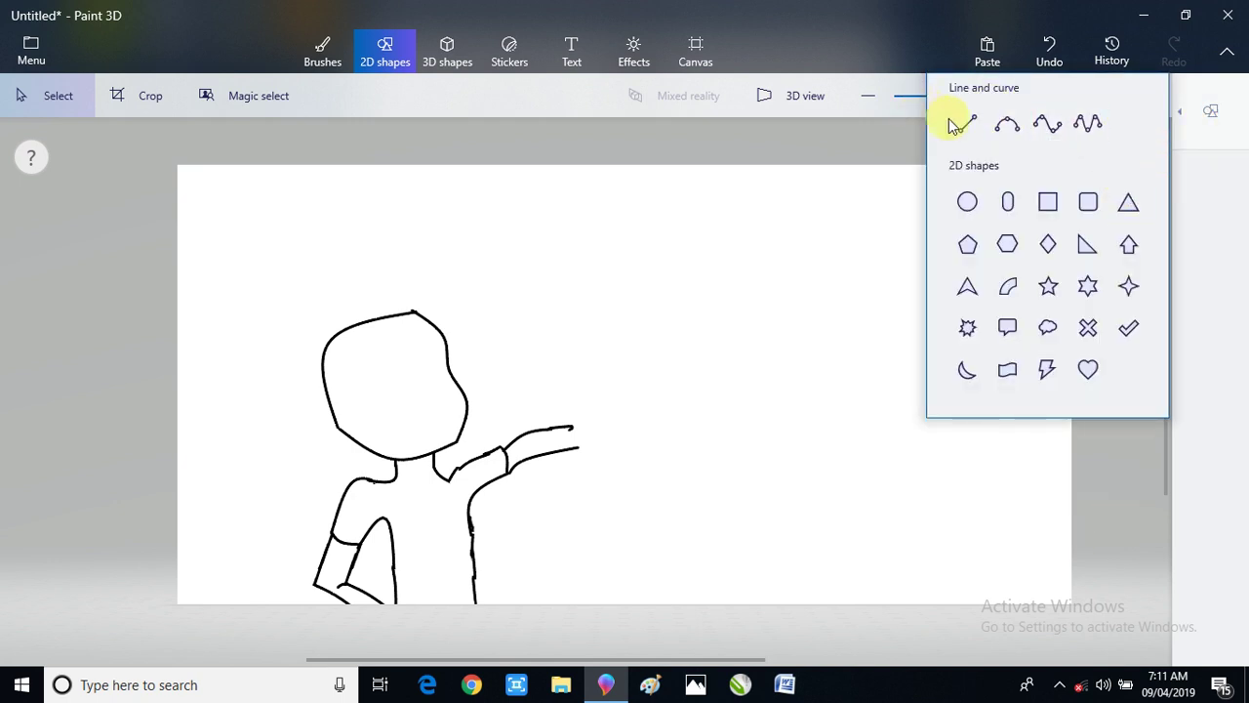
pyautogui.click(1009, 129)
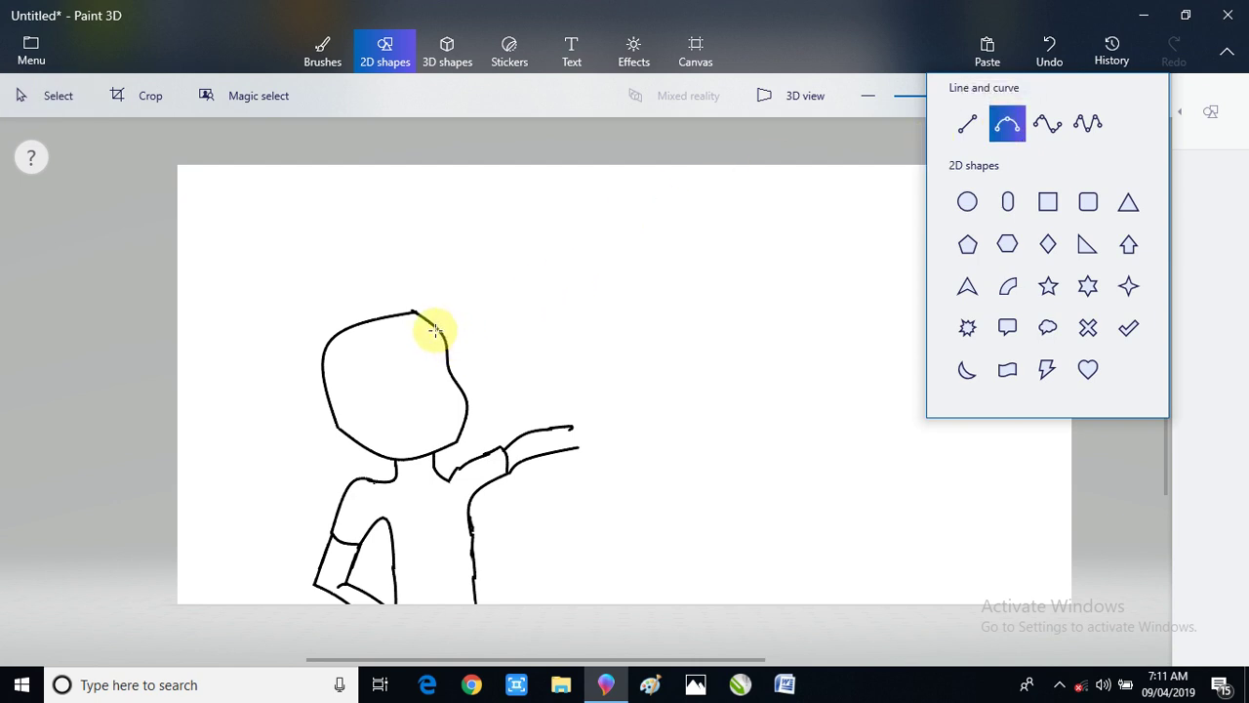
pyautogui.moveTo(415, 314)
pyautogui.mouseDown()
pyautogui.moveTo(441, 329)
pyautogui.moveTo(335, 348)
pyautogui.moveTo(364, 355)
pyautogui.mouseUp()
pyautogui.click(503, 343)
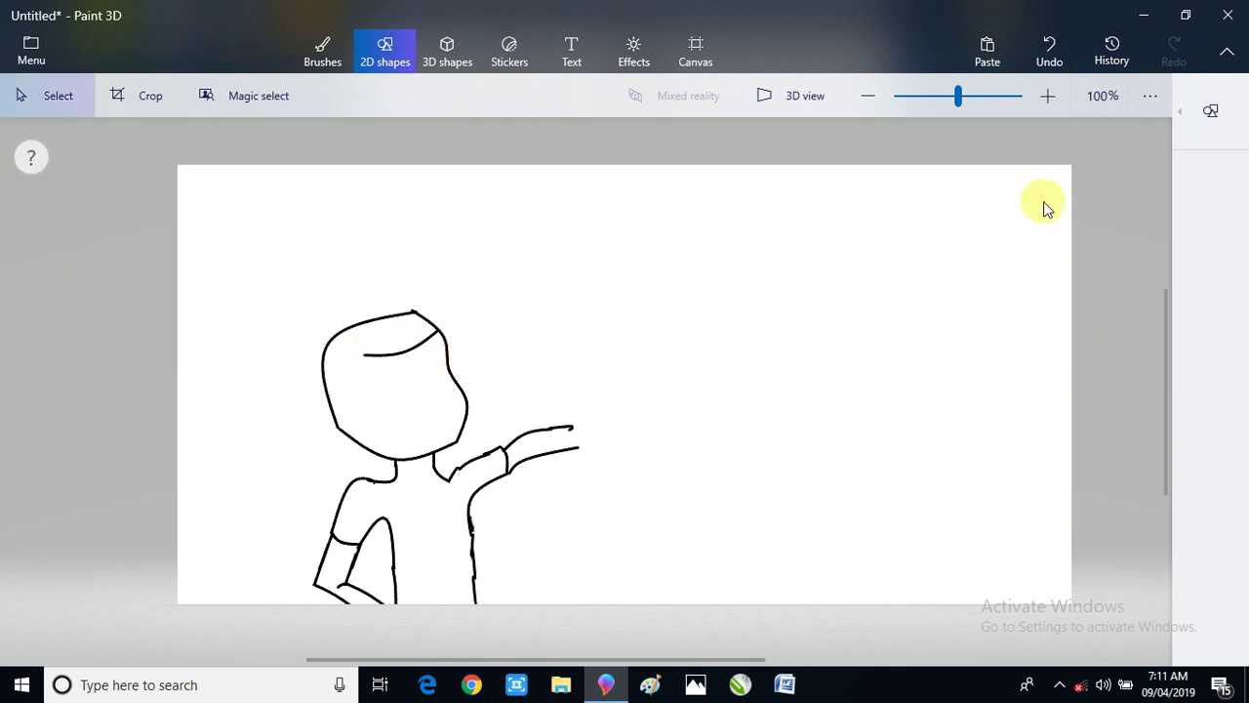
# - Draw the side hairline as a three-point curve running down from the front hairline's inner end and bulging towards the face
pyautogui.click(1212, 110)
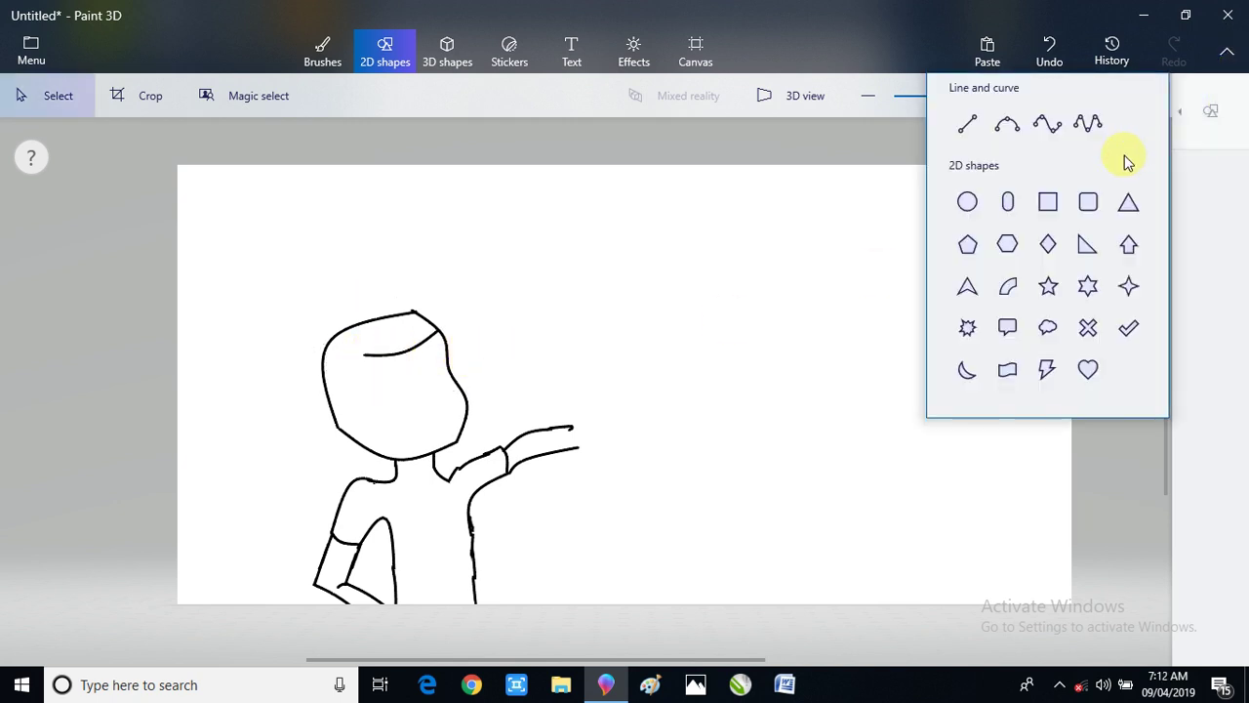
pyautogui.click(1008, 127)
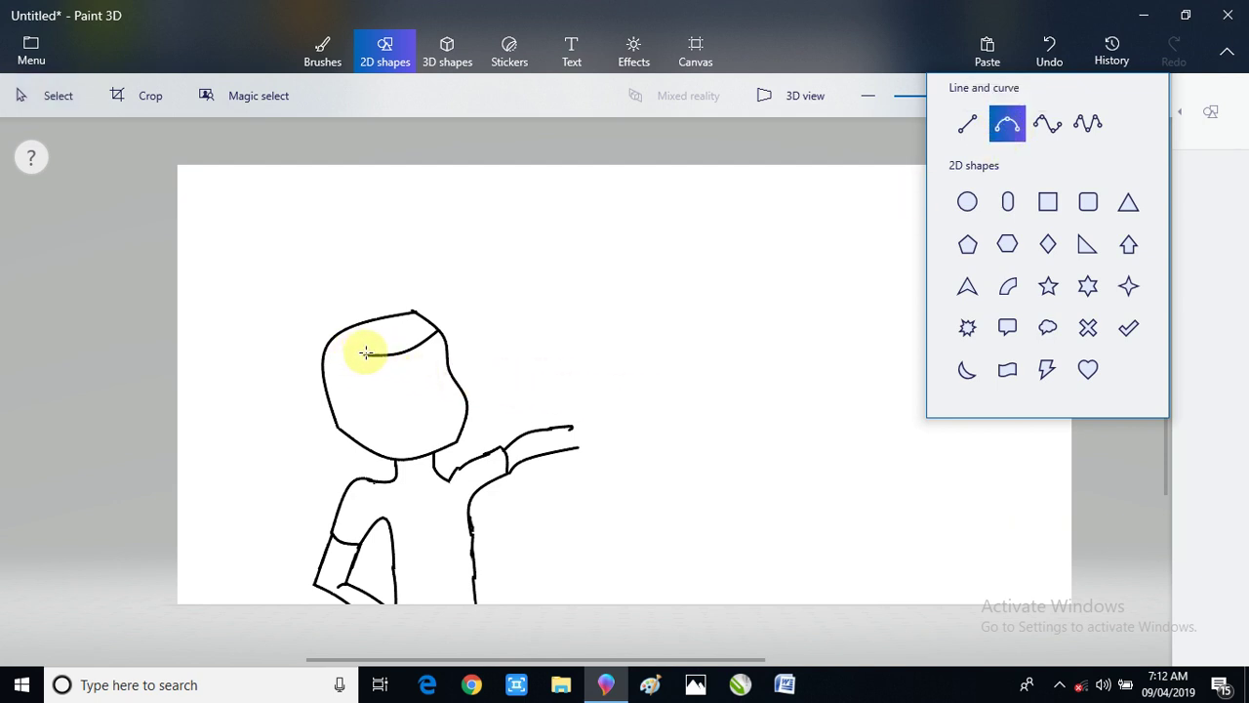
pyautogui.moveTo(365, 353); pyautogui.dragTo(374, 418)
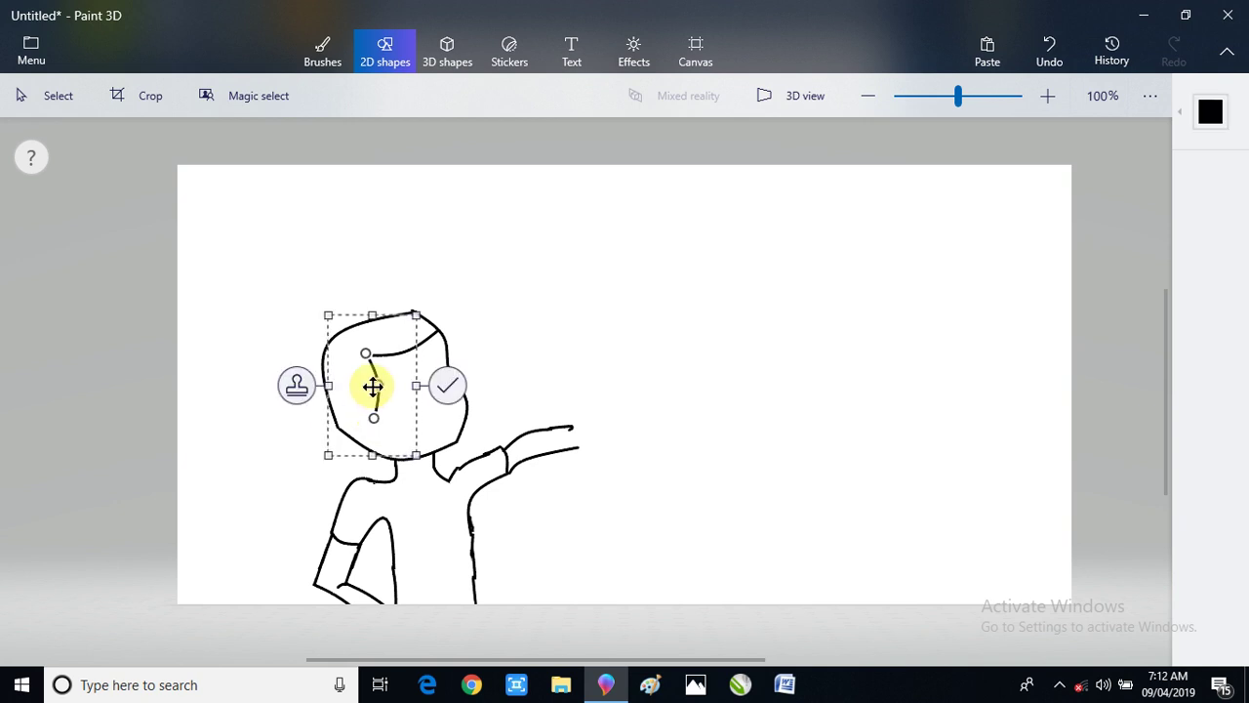
pyautogui.moveTo(372, 387); pyautogui.dragTo(380, 387)
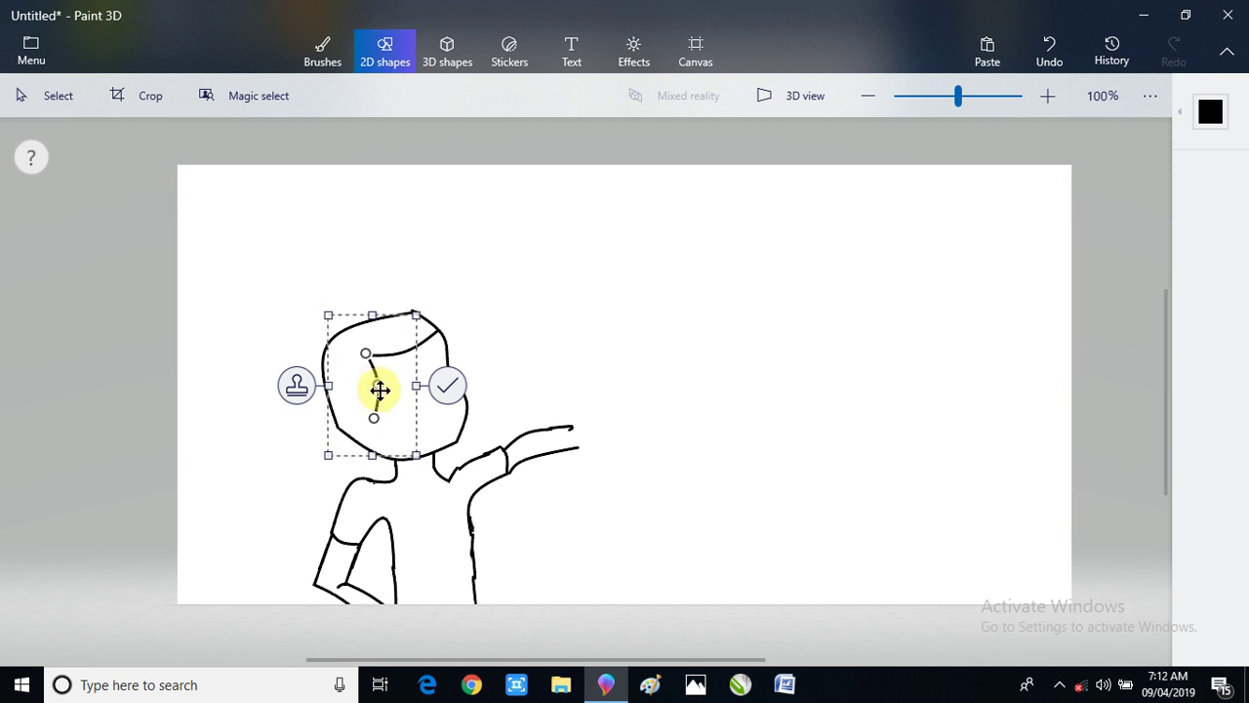
pyautogui.click(447, 385)
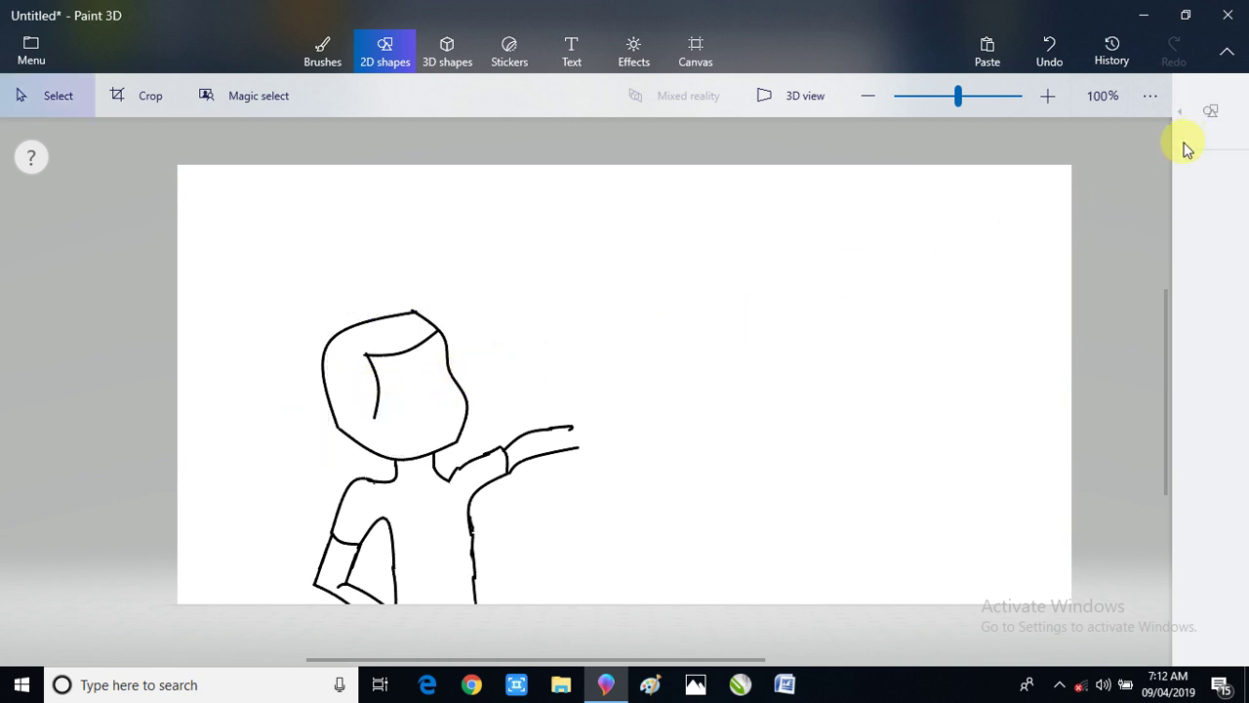
# - Close the hair's lower edge with a straight line from the side hairline's lower end to the back of the head
pyautogui.click(1208, 112)
pyautogui.click(968, 123)
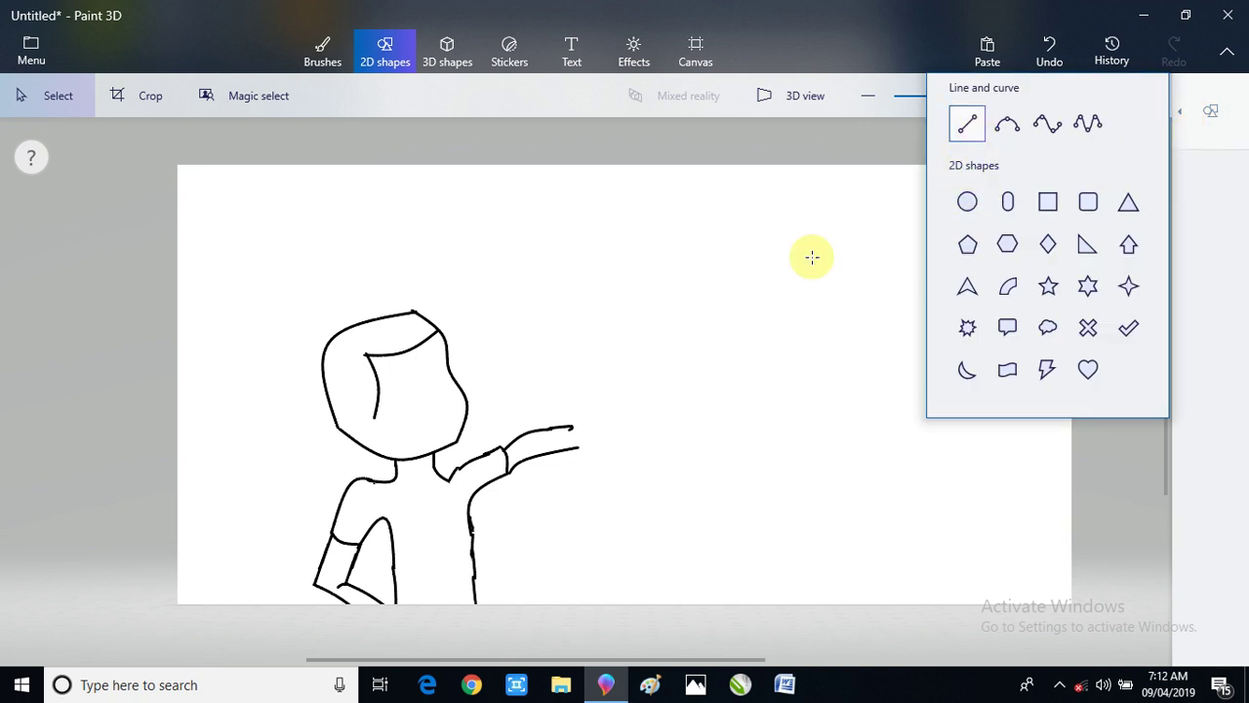
pyautogui.click(372, 417)
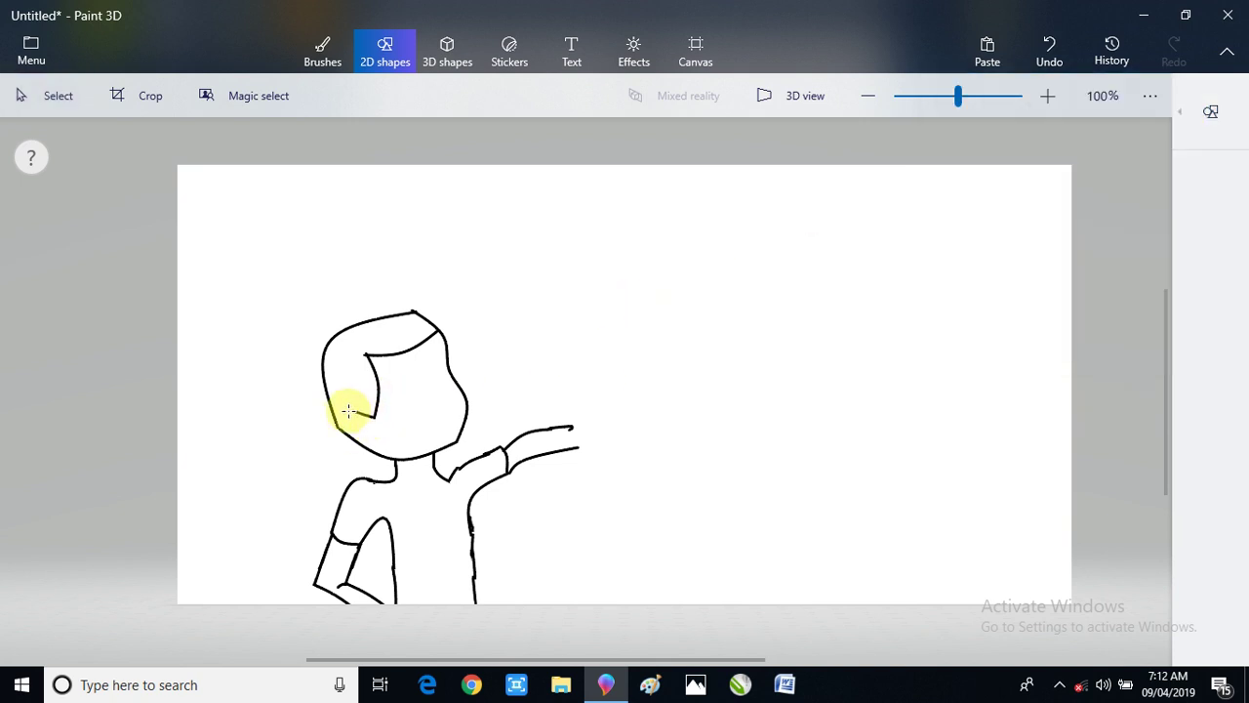
pyautogui.moveTo(349, 411); pyautogui.dragTo(332, 420)
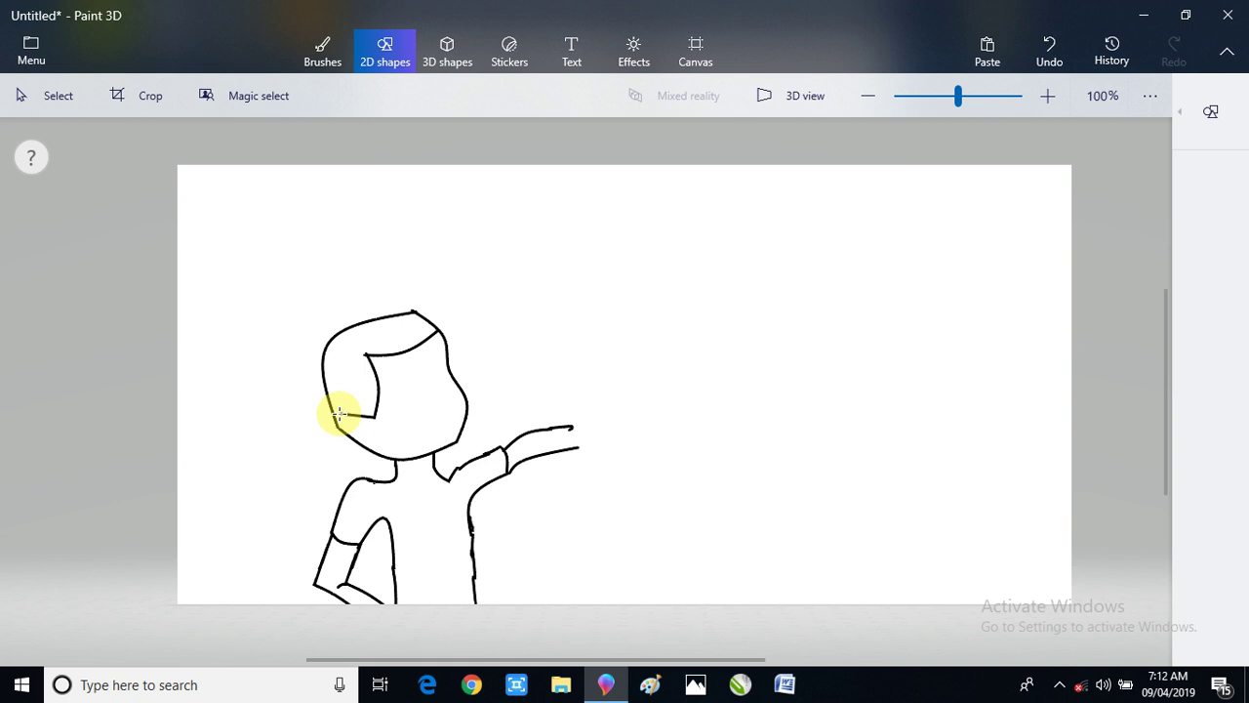
pyautogui.moveTo(340, 408); pyautogui.dragTo(332, 414)
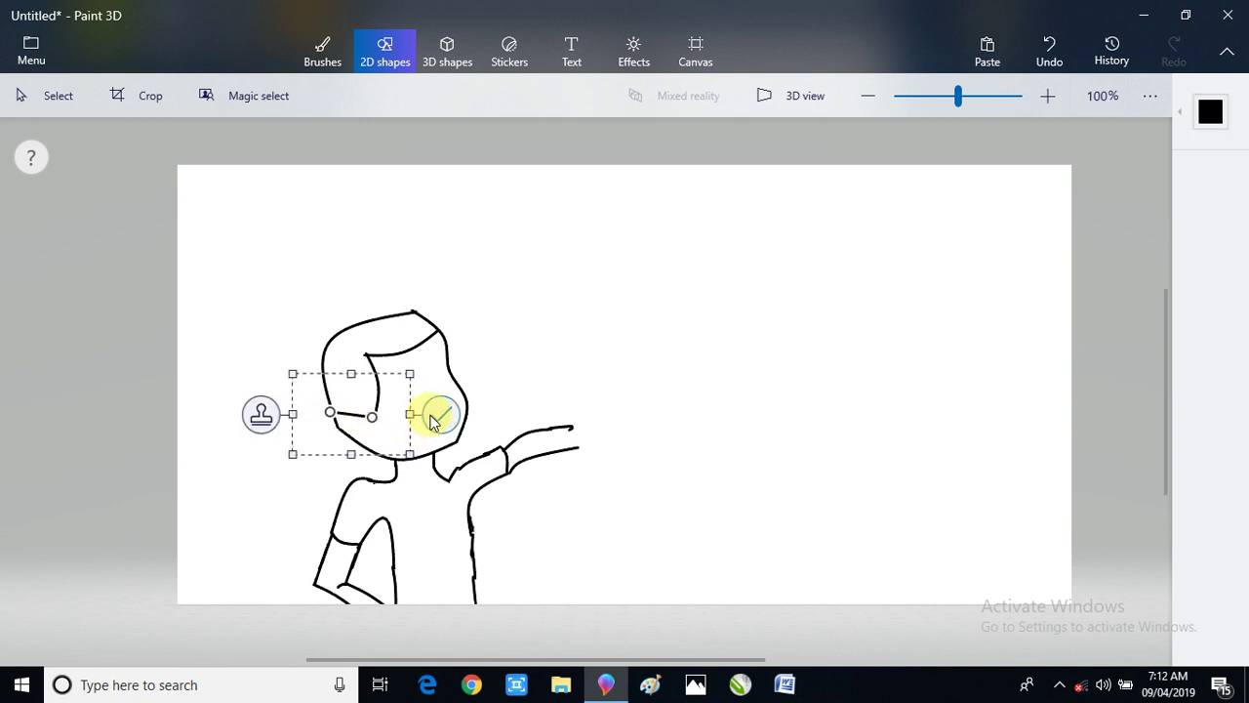
pyautogui.click(470, 400)
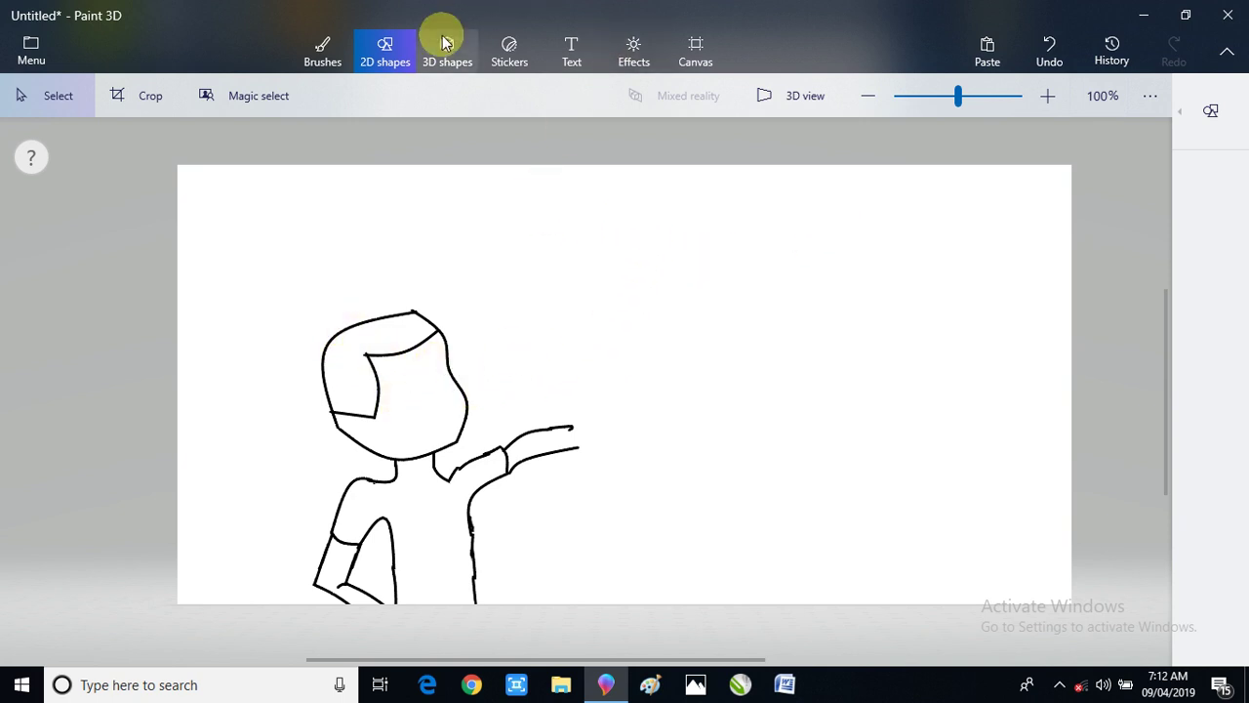
pyautogui.click(506, 49)
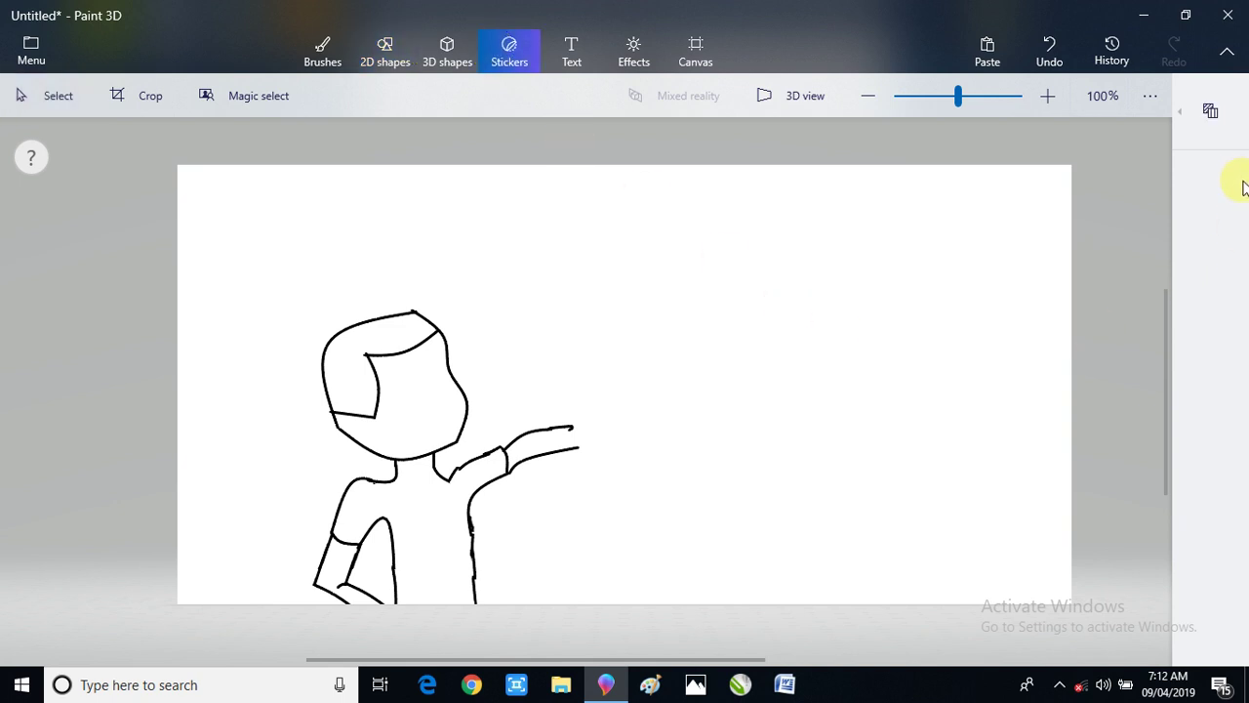
pyautogui.click(1229, 138)
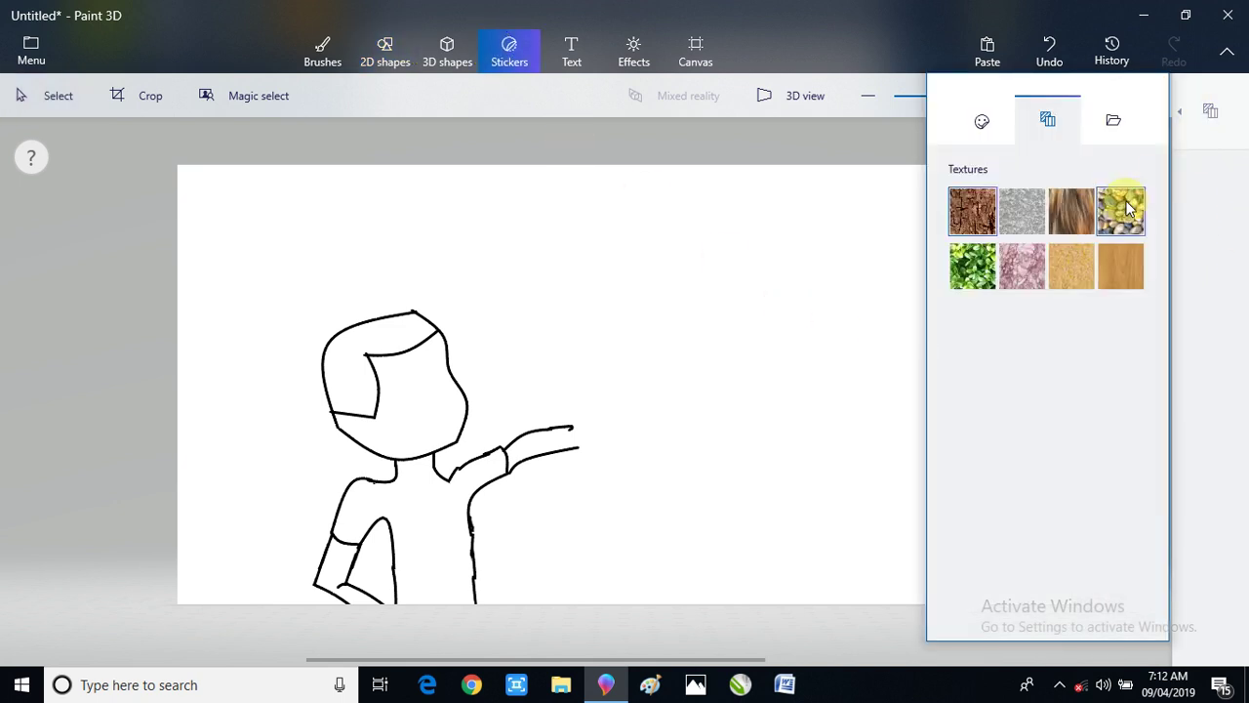
pyautogui.click(982, 121)
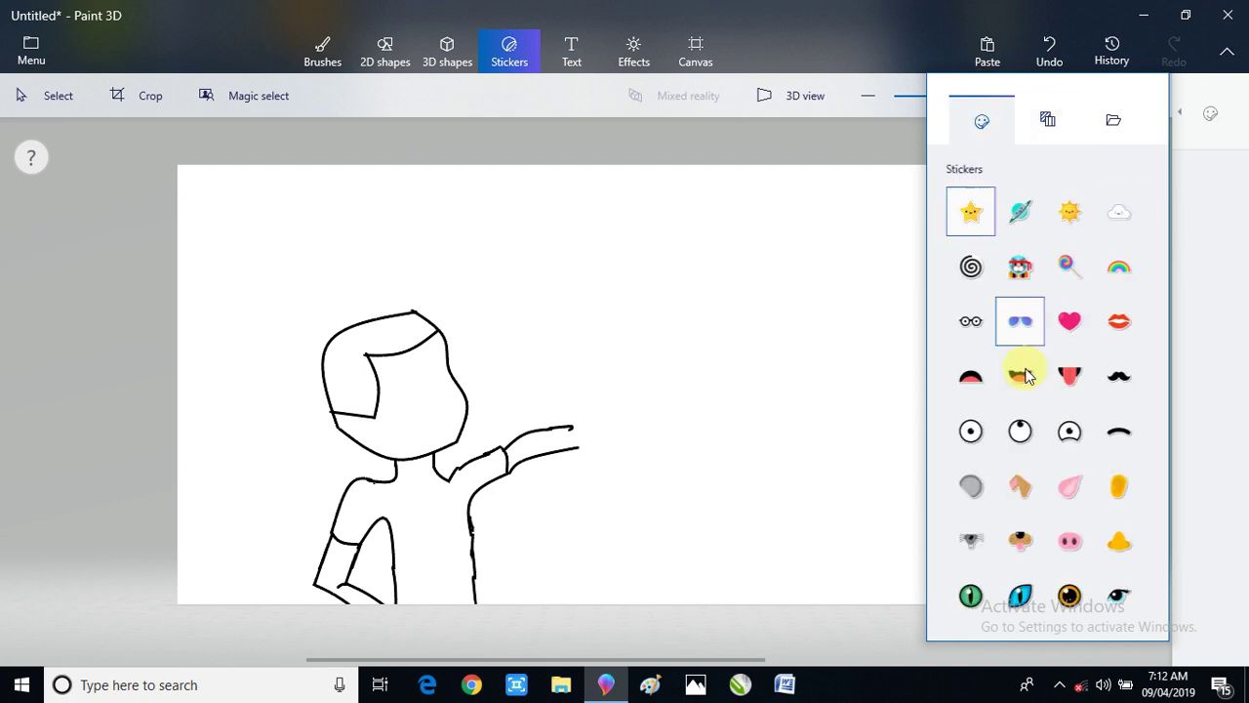
pyautogui.click(1120, 428)
pyautogui.moveTo(829, 376); pyautogui.dragTo(831, 484)
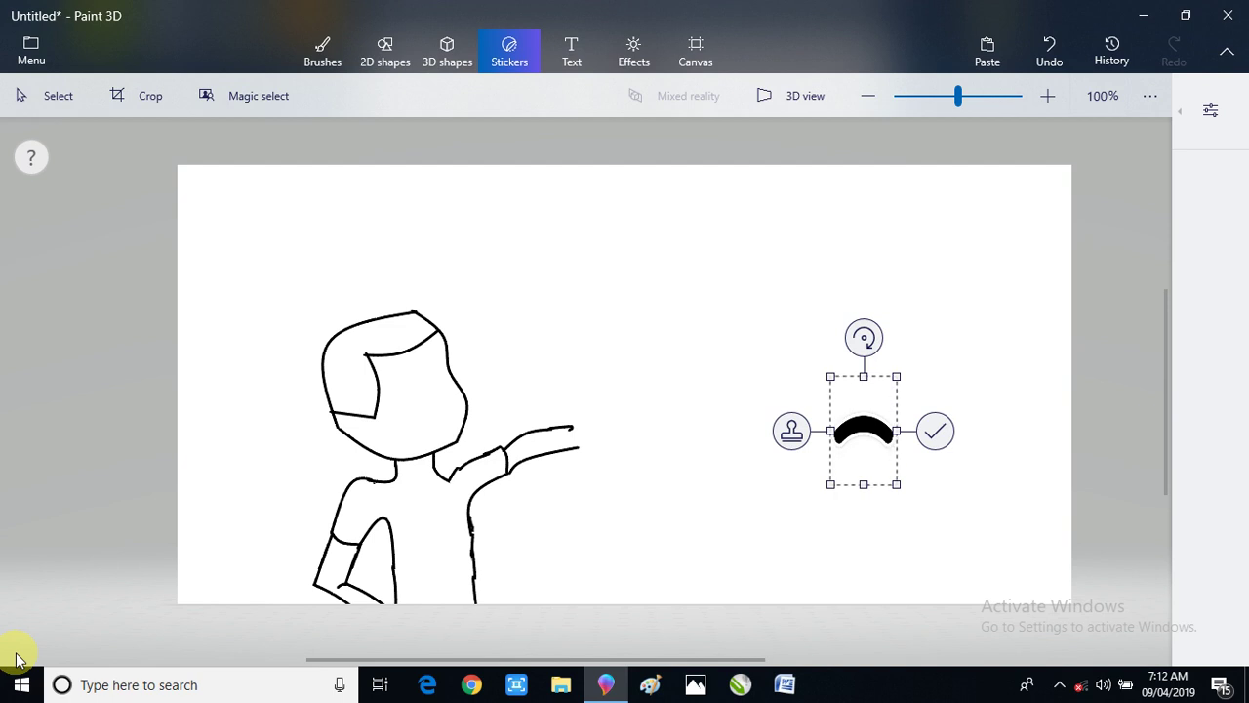
pyautogui.press('Delete')
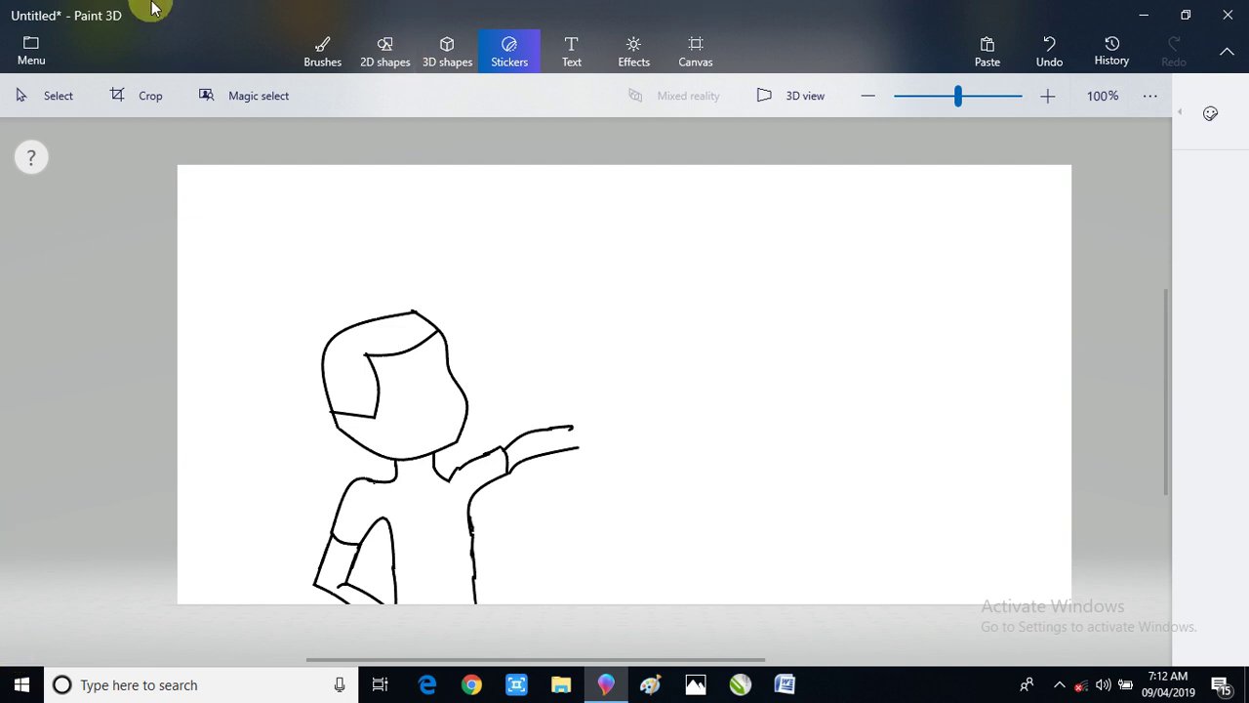
# - Switch to the Fill tool, try filling the background around the figure with indigo, and undo that fill
pyautogui.click(315, 59)
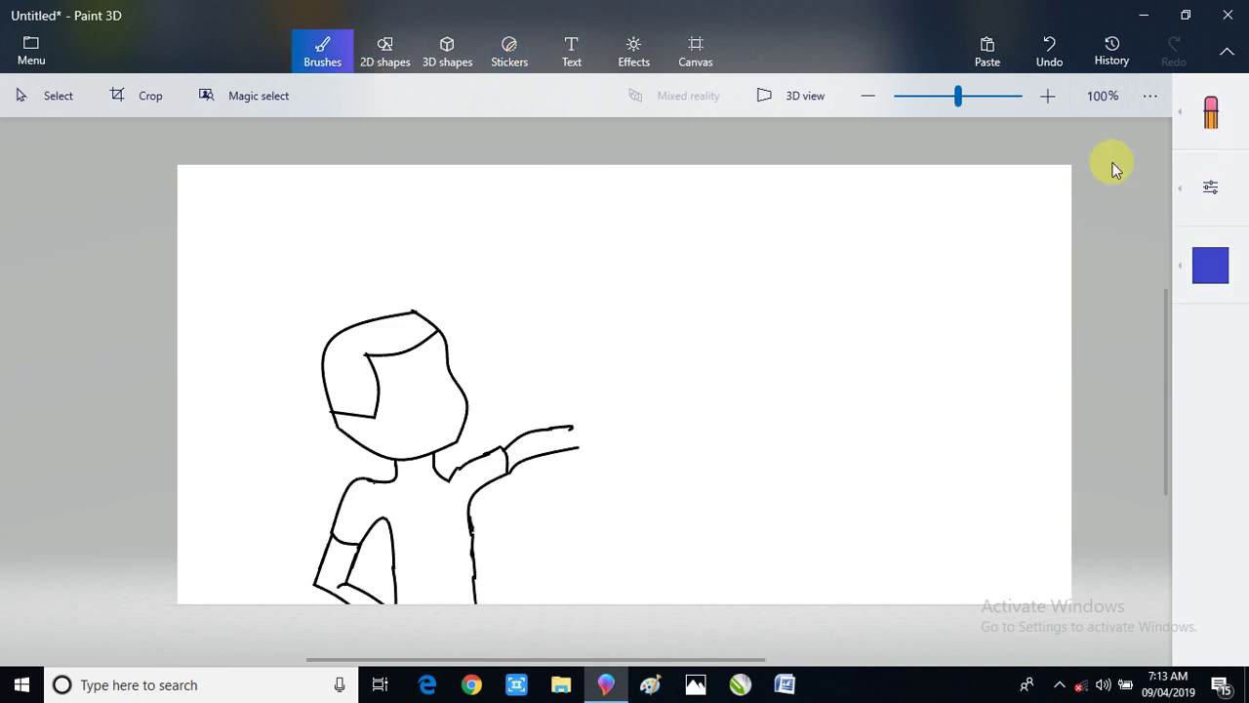
pyautogui.click(1211, 116)
pyautogui.click(1128, 156)
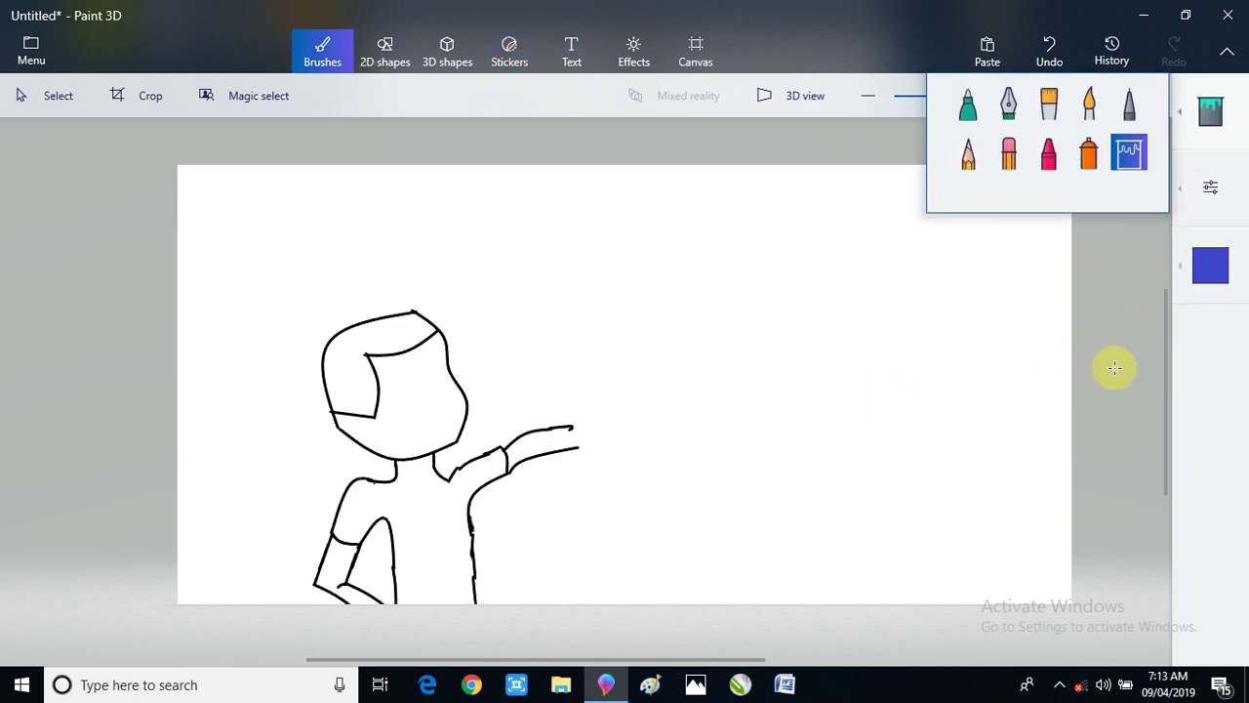
pyautogui.click(946, 360)
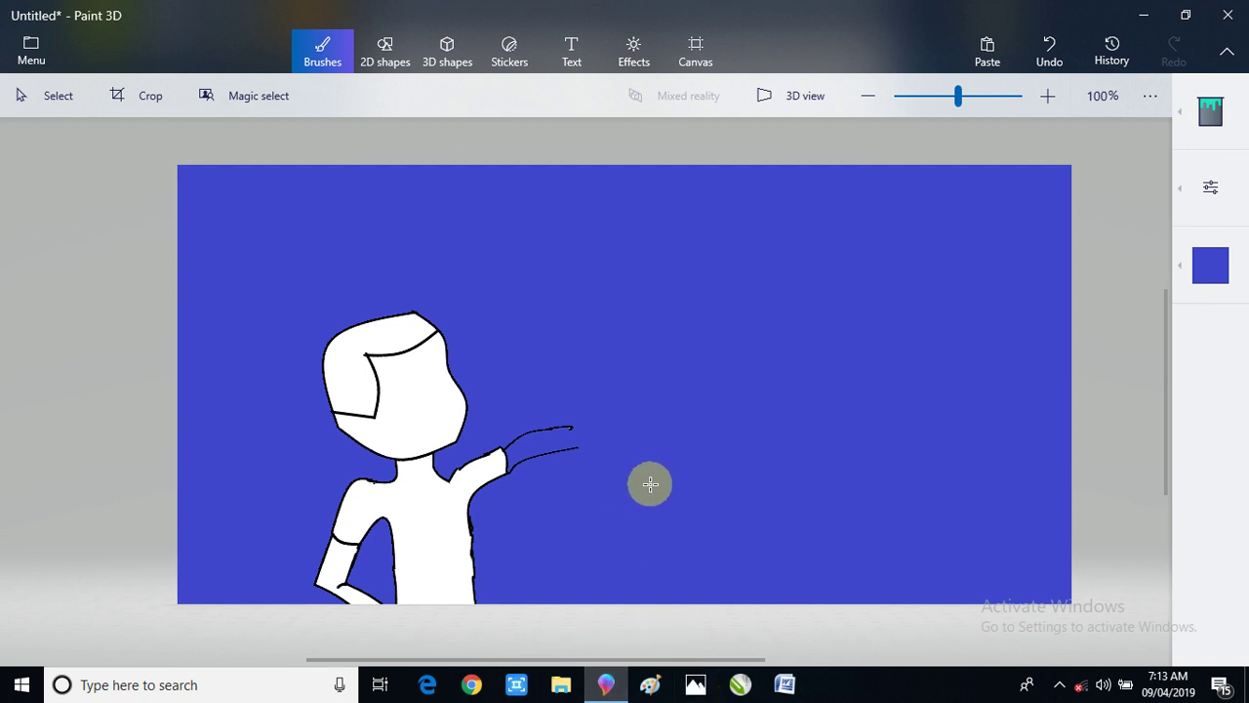
pyautogui.hotkey('ctrl', 'z')
pyautogui.hotkey('ctrl', 'z')
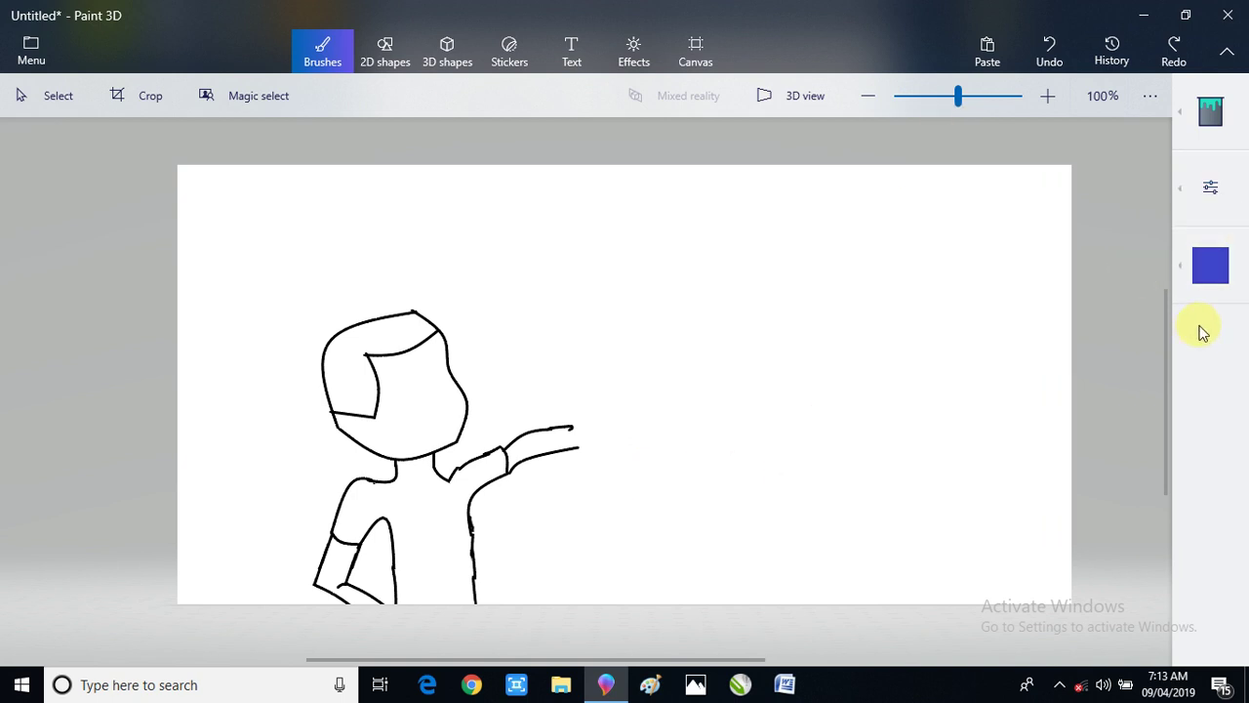
# - Fill the background around the figure with the pale yellow matte colour
pyautogui.click(1220, 266)
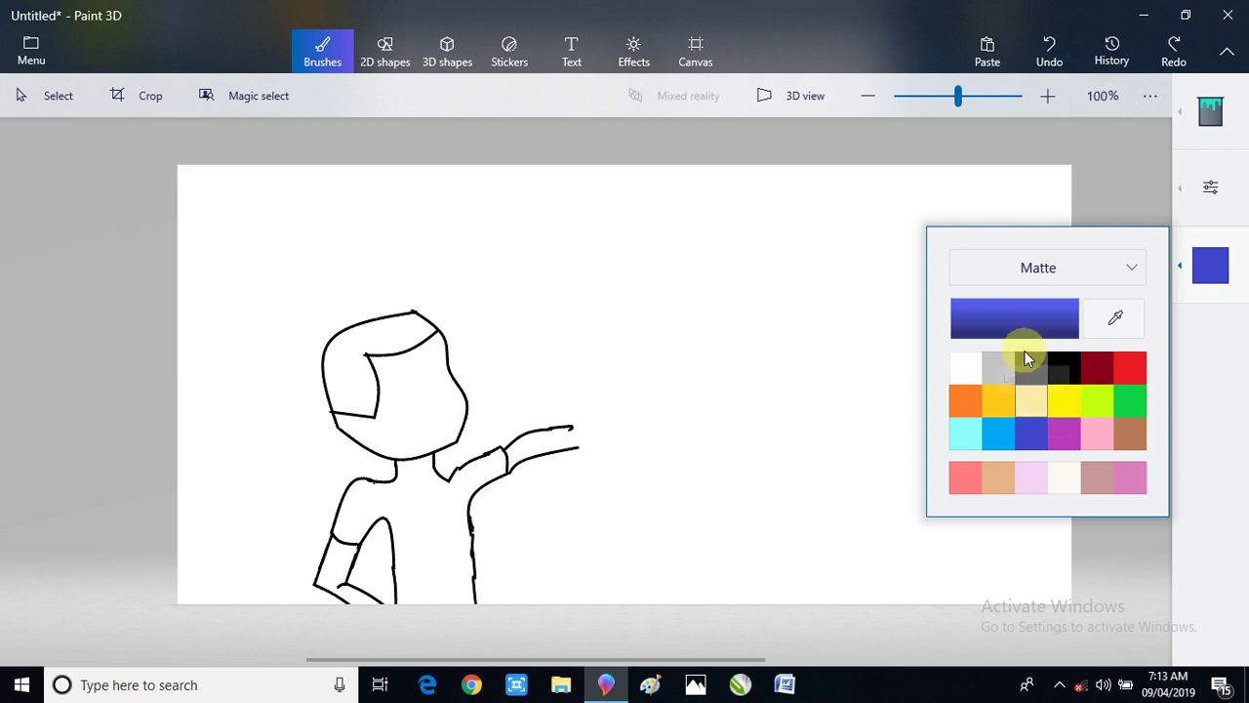
pyautogui.click(1031, 398)
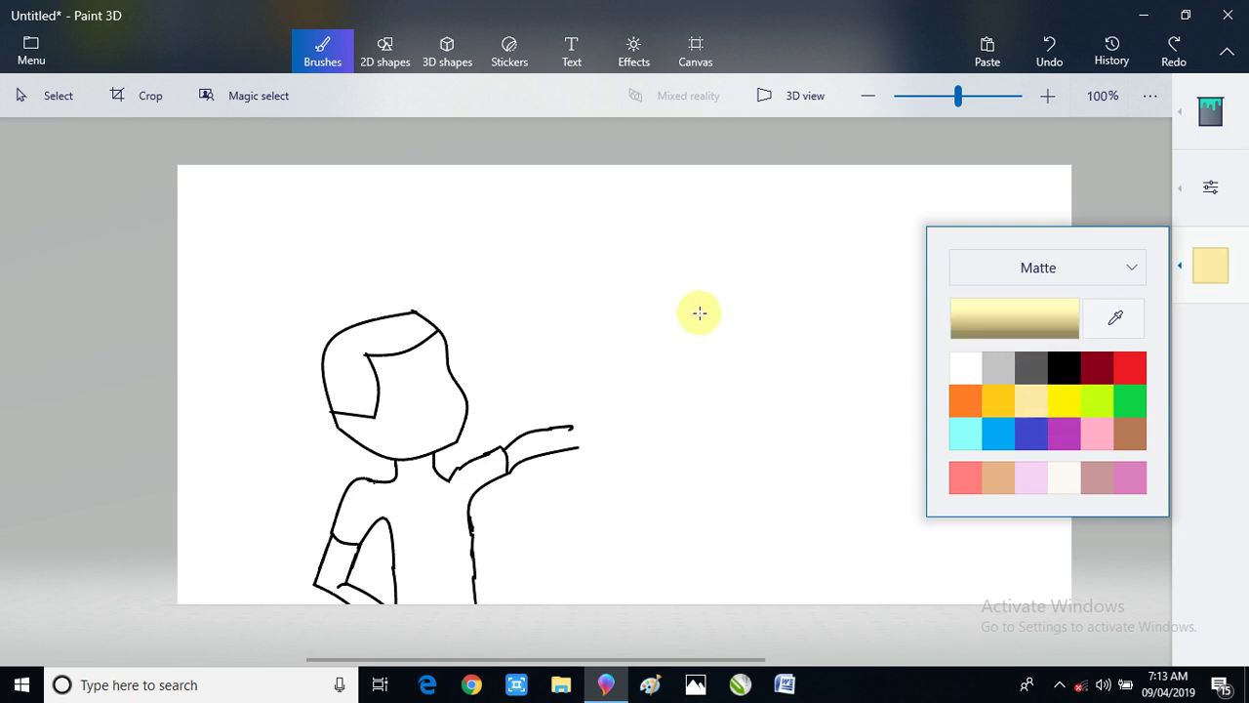
pyautogui.click(742, 284)
pyautogui.click(762, 411)
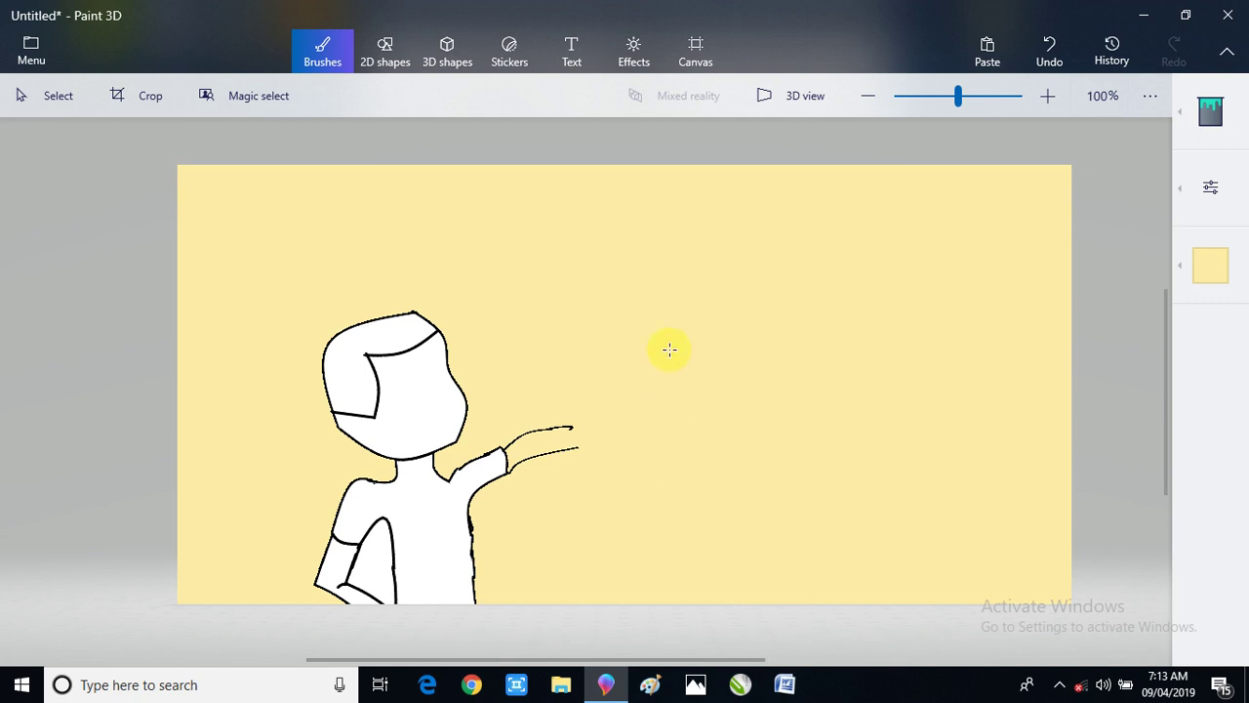
# - Add the black arched eyebrow sticker on the empty background beside the figure and resize it to a small, thin arc
pyautogui.click(387, 61)
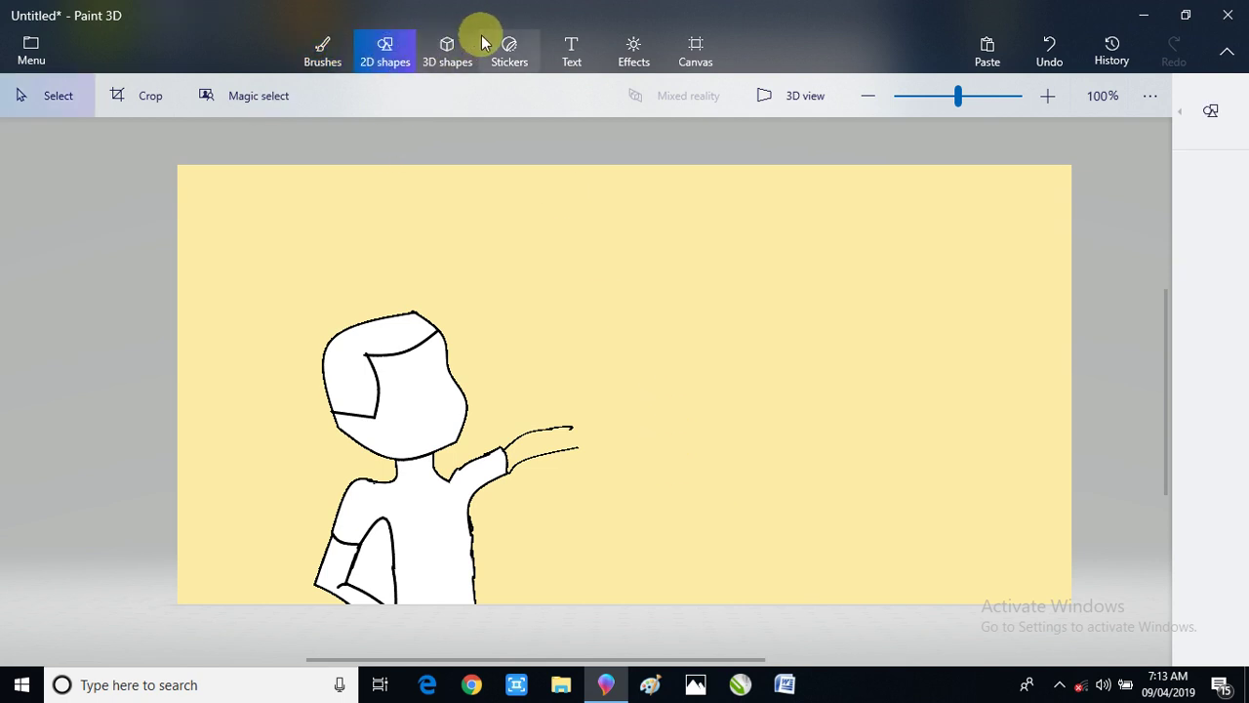
pyautogui.click(510, 50)
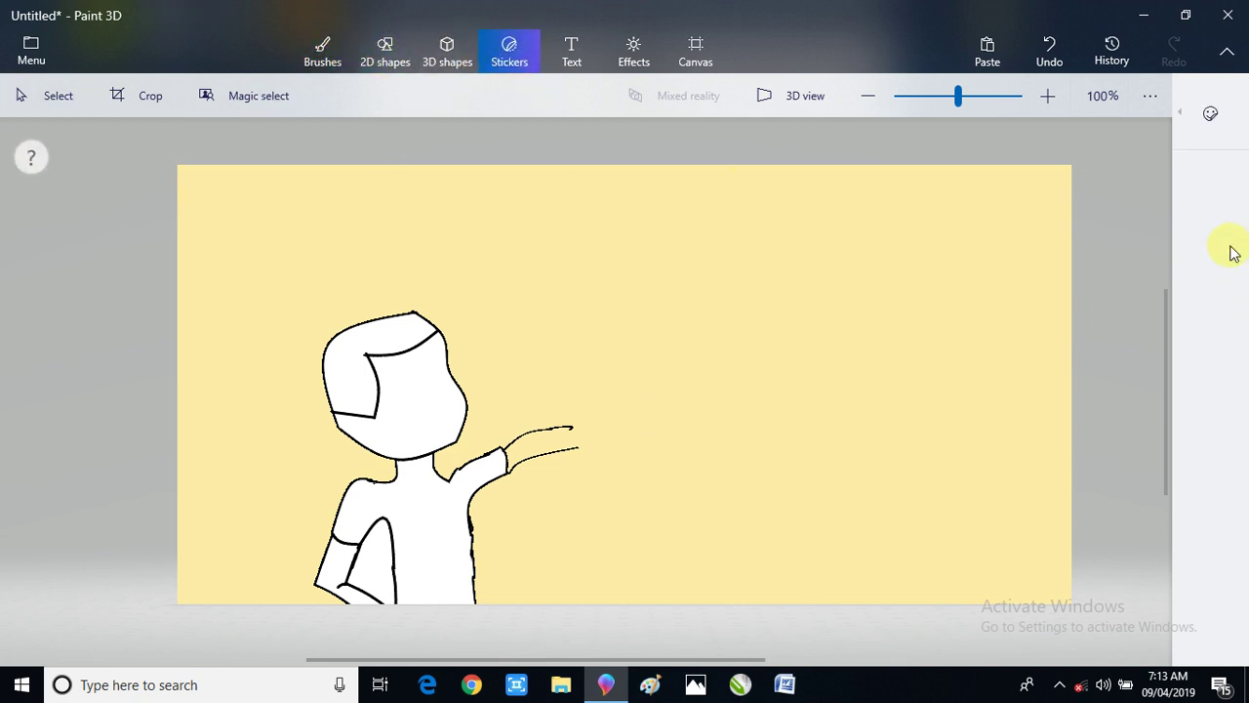
pyautogui.click(1210, 113)
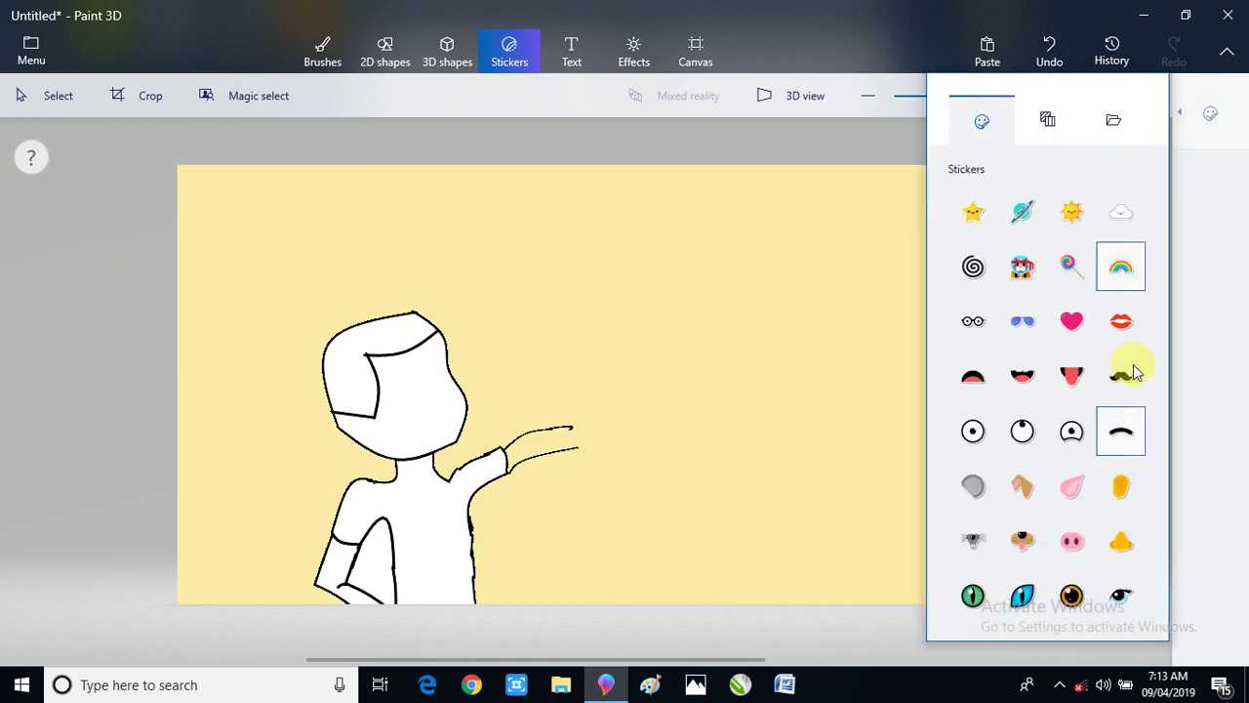
pyautogui.click(1124, 434)
pyautogui.moveTo(740, 309); pyautogui.dragTo(774, 342)
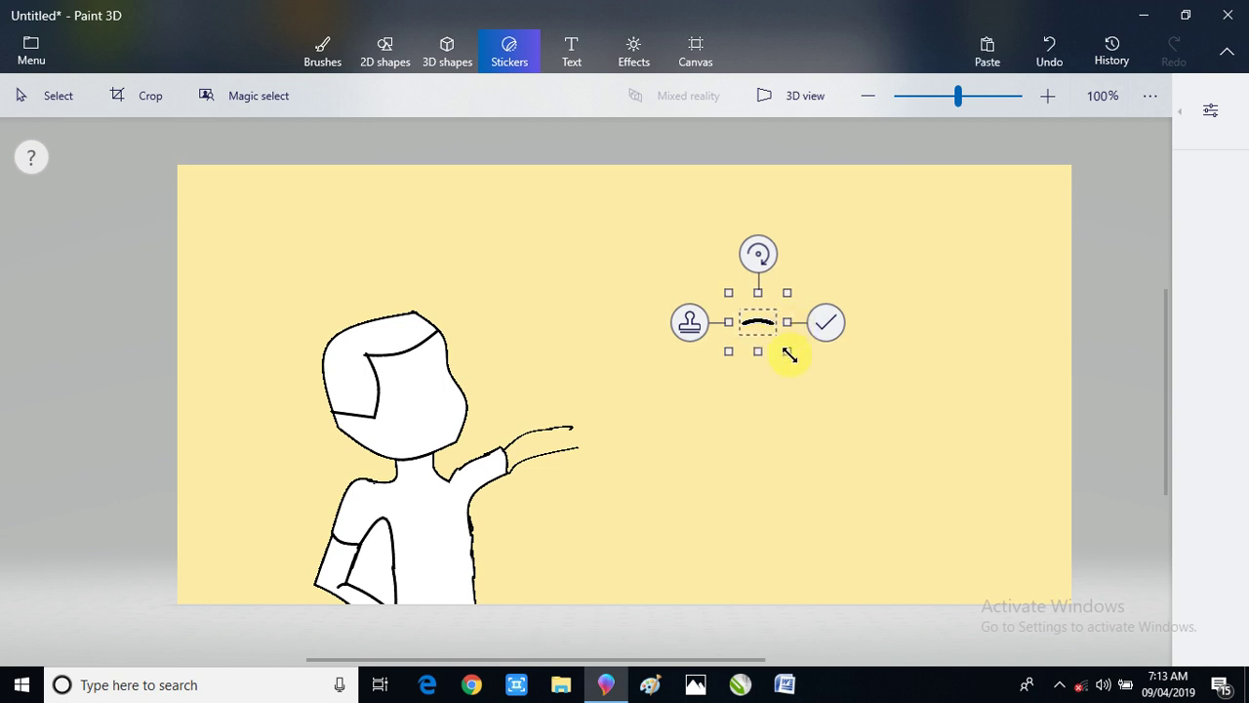
pyautogui.moveTo(794, 354); pyautogui.dragTo(795, 396)
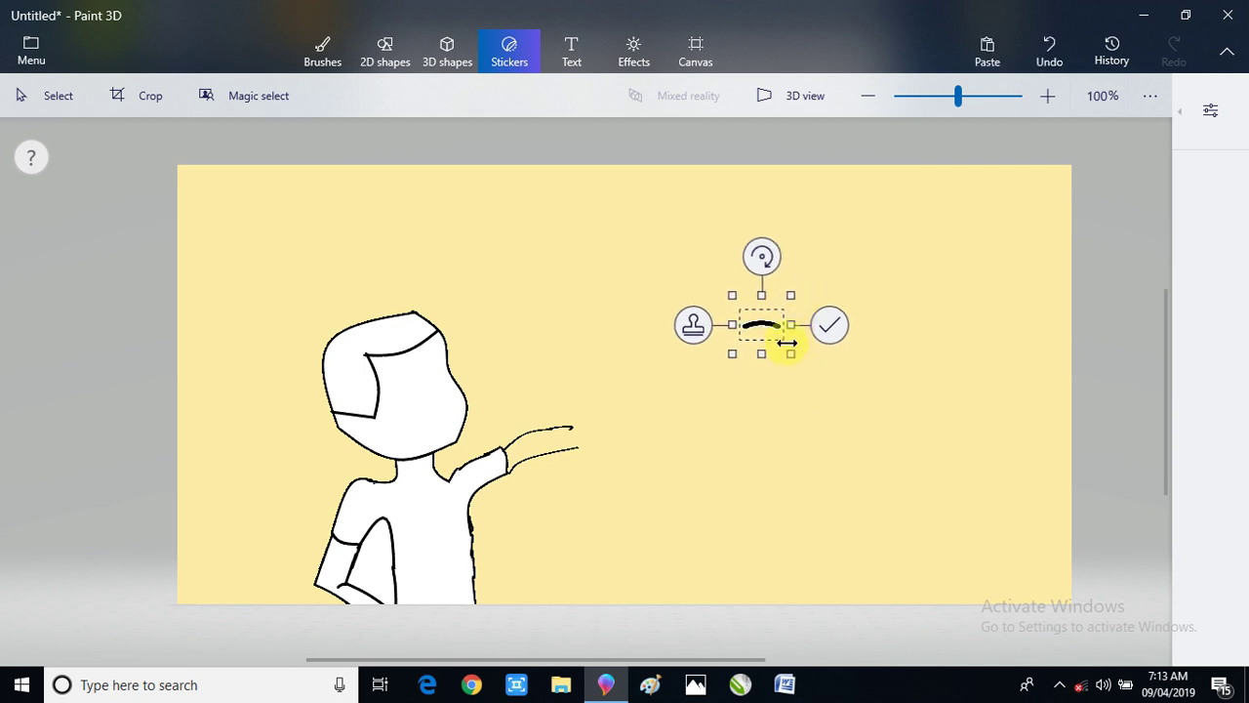
# - Move the arc sticker onto the face, stamp a copy near the side hairline, and place a narrower one near the face's front edge
pyautogui.moveTo(788, 329); pyautogui.dragTo(437, 387)
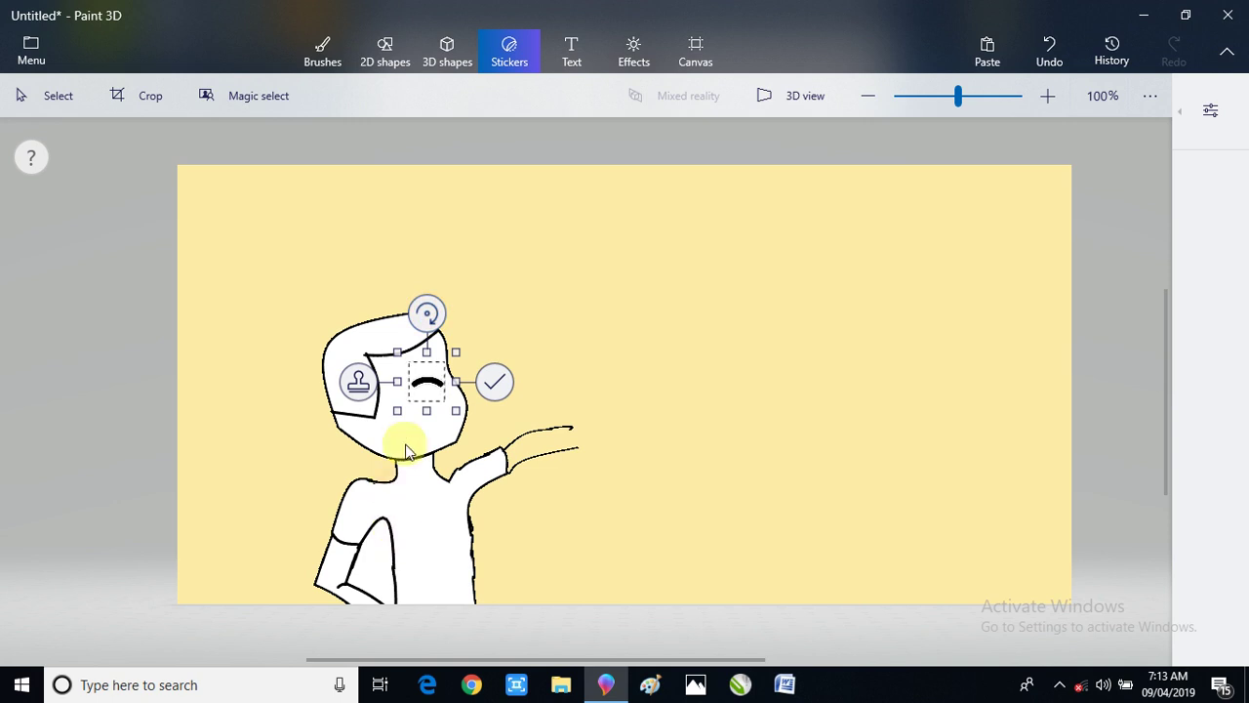
pyautogui.moveTo(423, 392)
pyautogui.mouseDown()
pyautogui.moveTo(679, 419)
pyautogui.moveTo(726, 439)
pyautogui.moveTo(703, 413)
pyautogui.moveTo(449, 421)
pyautogui.moveTo(363, 396)
pyautogui.moveTo(461, 409)
pyautogui.moveTo(453, 383)
pyautogui.moveTo(427, 379)
pyautogui.moveTo(432, 390)
pyautogui.moveTo(466, 378)
pyautogui.moveTo(432, 400)
pyautogui.moveTo(450, 400)
pyautogui.moveTo(440, 381)
pyautogui.mouseUp()
pyautogui.click(332, 390)
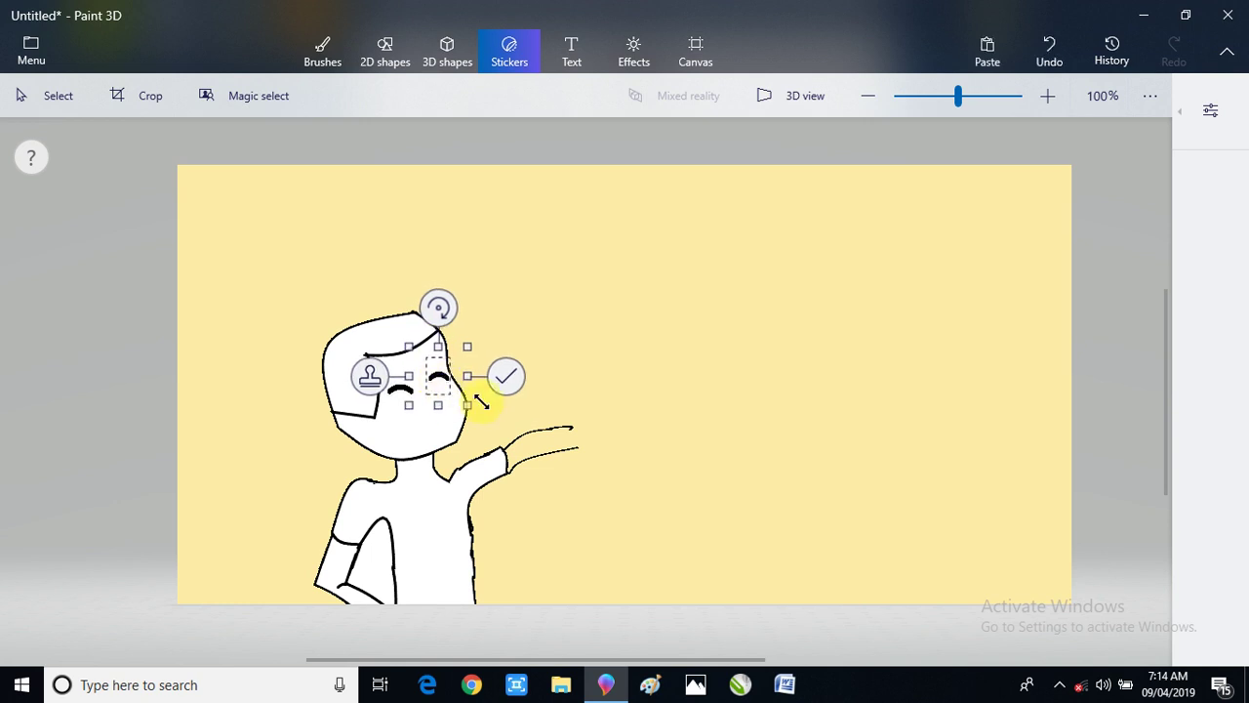
pyautogui.click(506, 380)
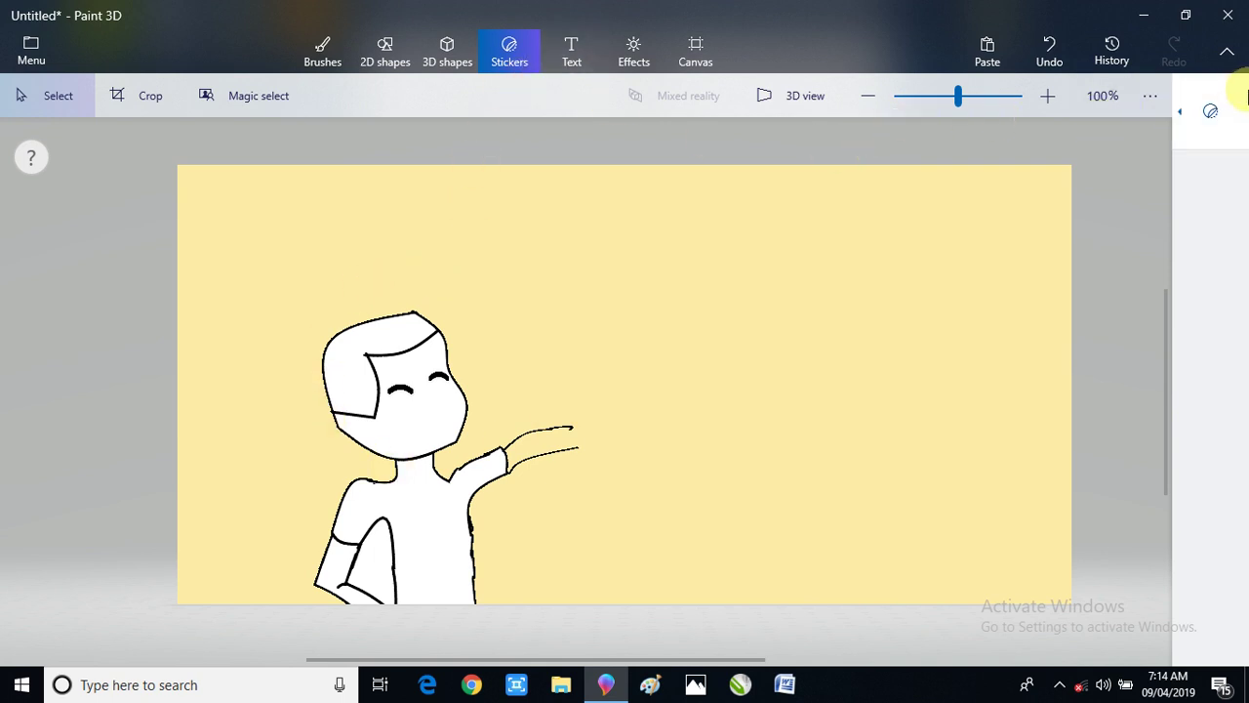
# - Place the blue eye sticker with lashes on the empty background beyond the outstretched arm and flatten it into a narrow eye
pyautogui.click(1225, 132)
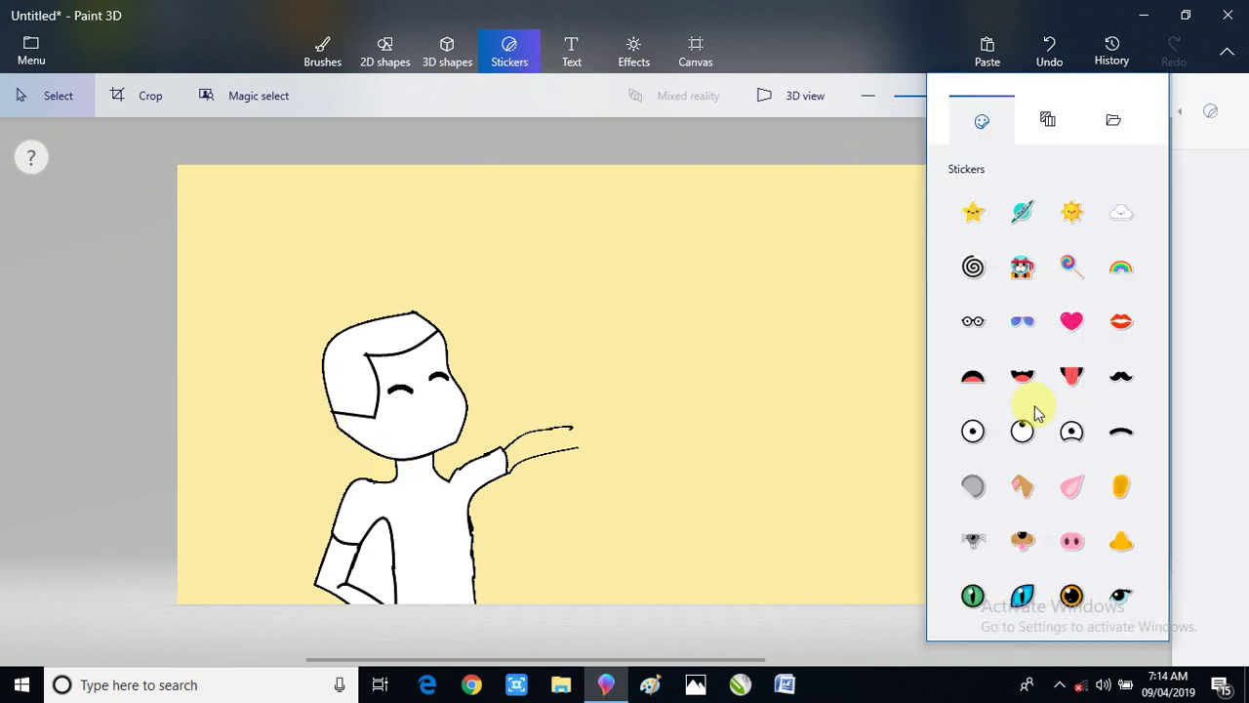
pyautogui.click(1118, 601)
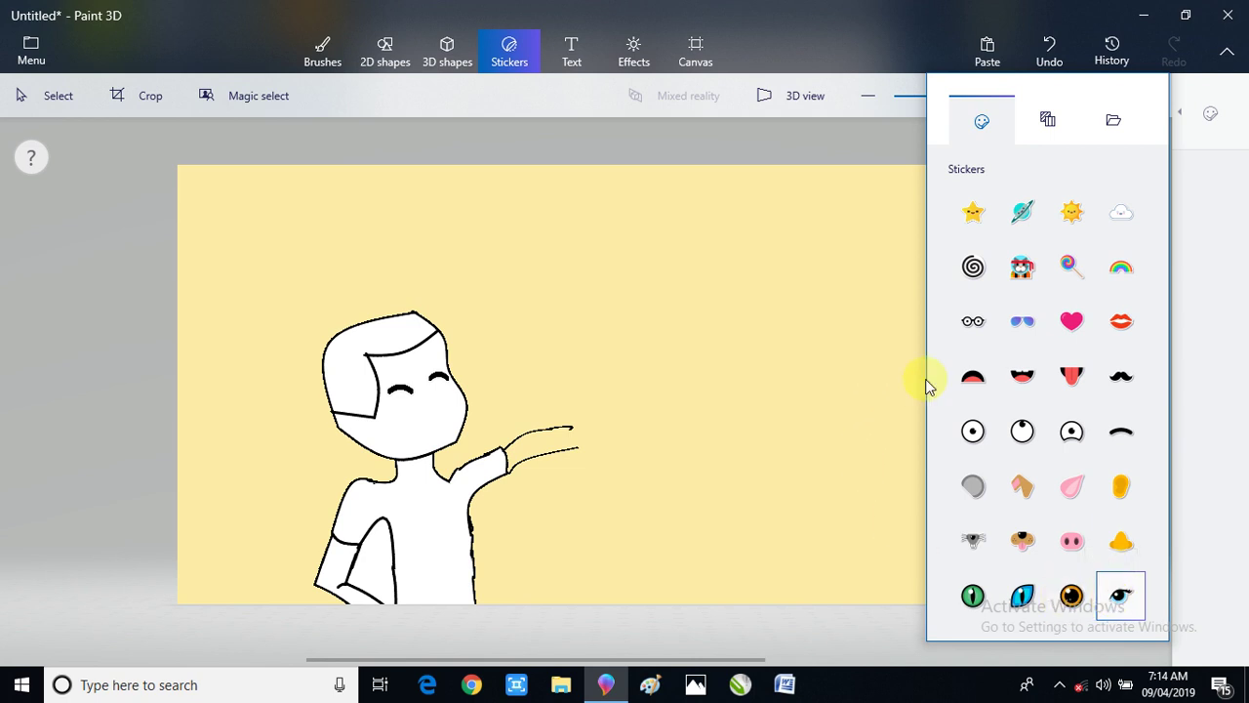
pyautogui.moveTo(571, 283); pyautogui.dragTo(706, 335)
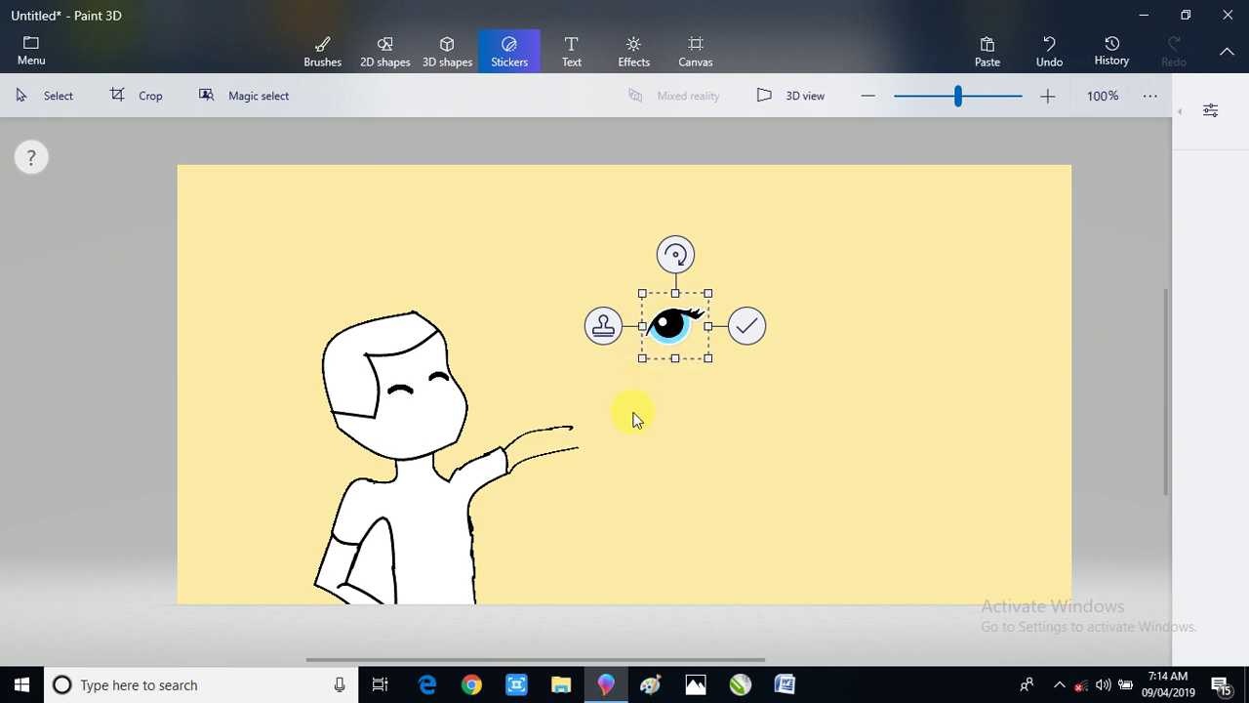
pyautogui.moveTo(661, 372); pyautogui.dragTo(679, 407)
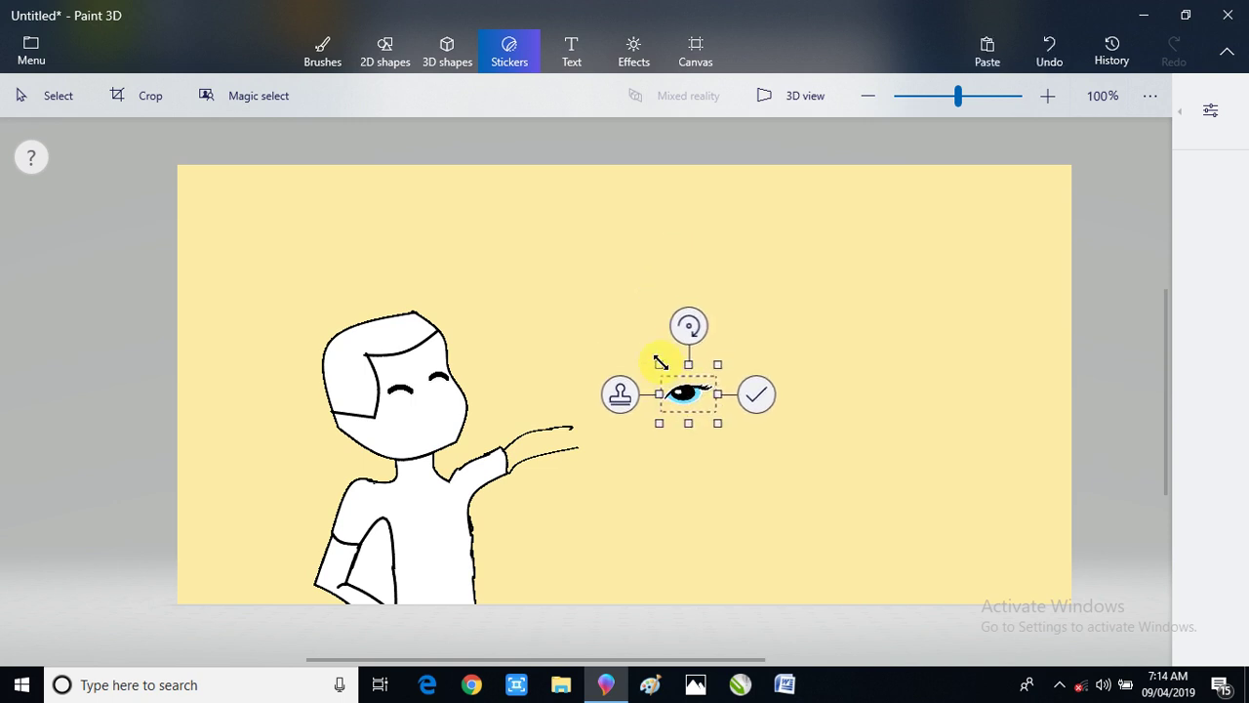
pyautogui.click(714, 386)
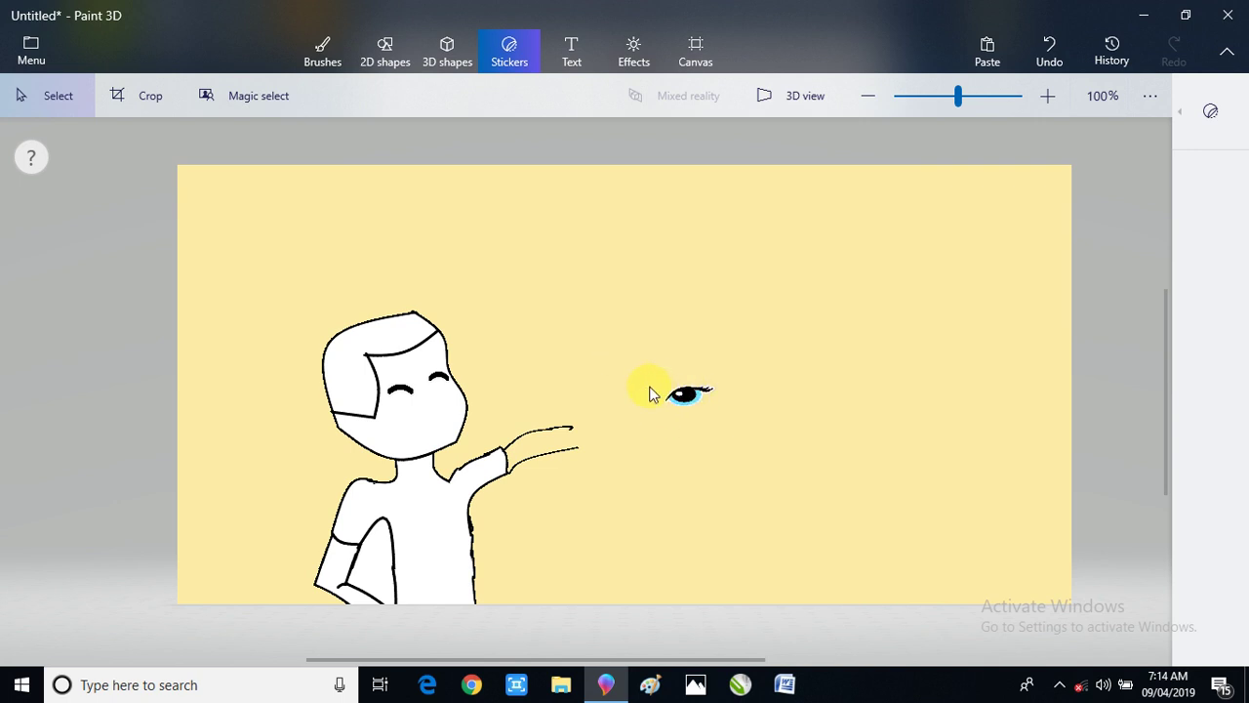
pyautogui.moveTo(652, 393); pyautogui.dragTo(727, 419)
pyautogui.click(735, 415)
pyautogui.moveTo(656, 372); pyautogui.dragTo(740, 415)
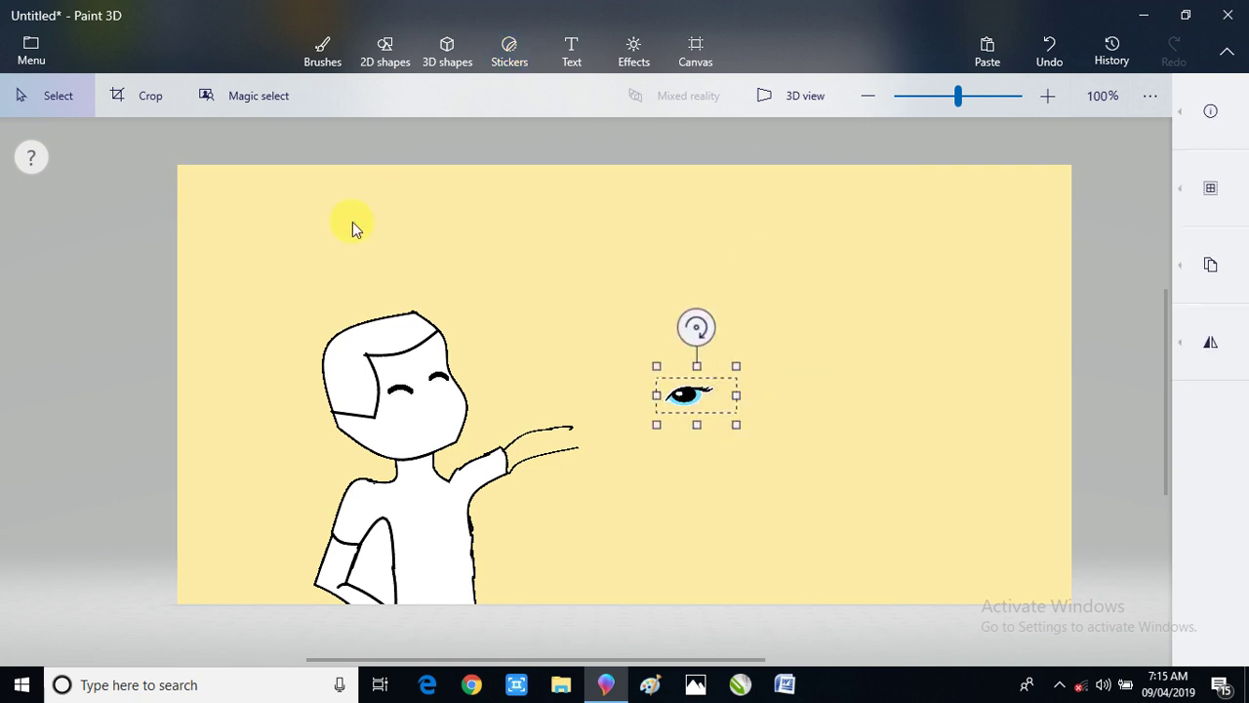
# - Set the brush colour to tan, switch to the Eraser, and try erasing the eye's lashes at 25 px thickness
pyautogui.click(330, 39)
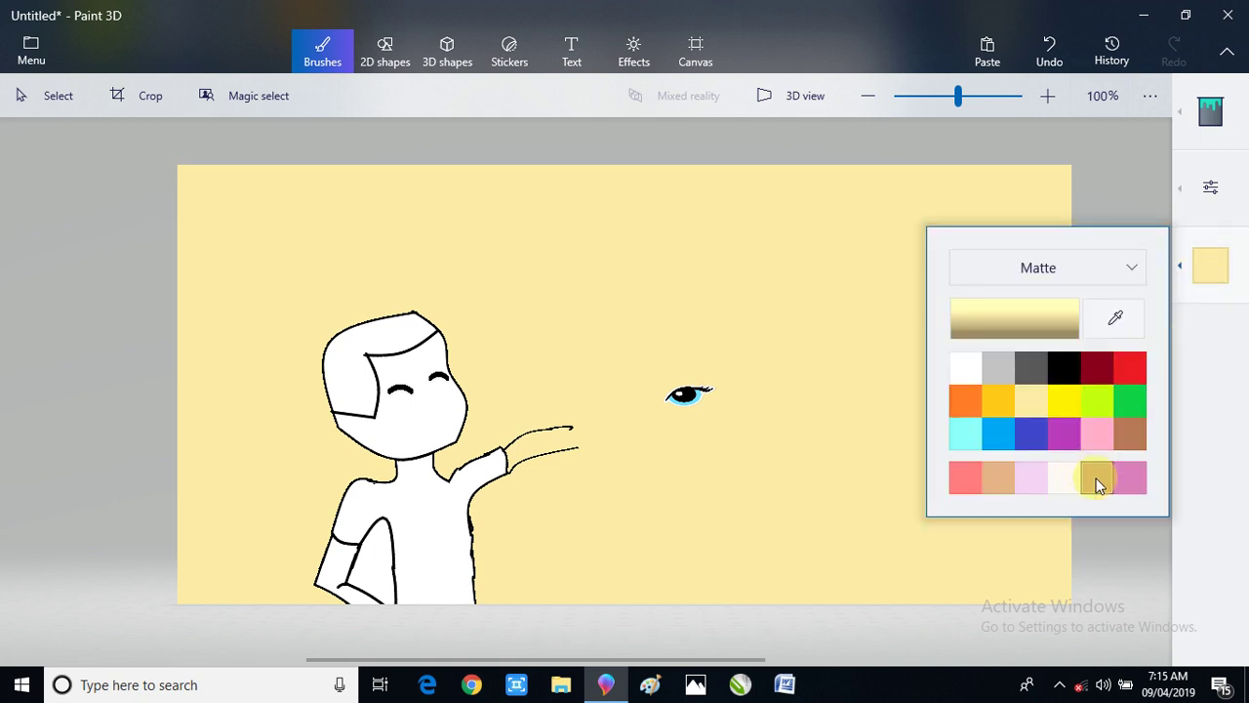
pyautogui.click(1003, 485)
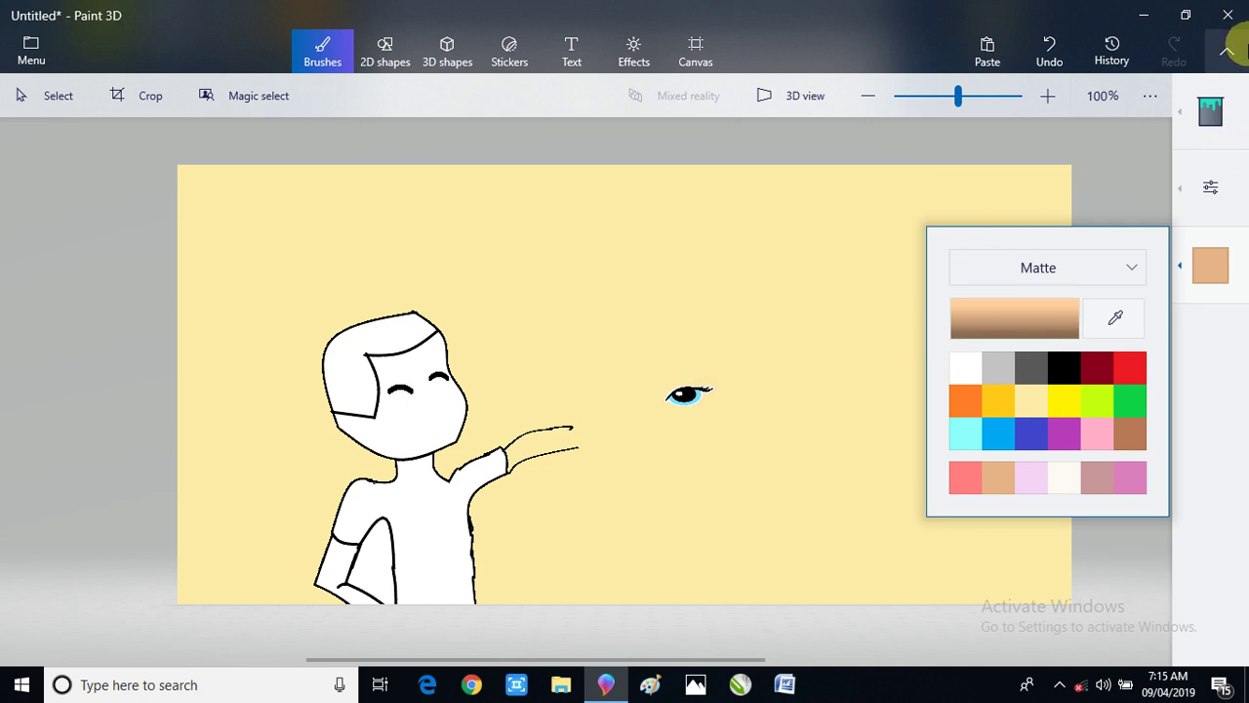
pyautogui.click(1211, 110)
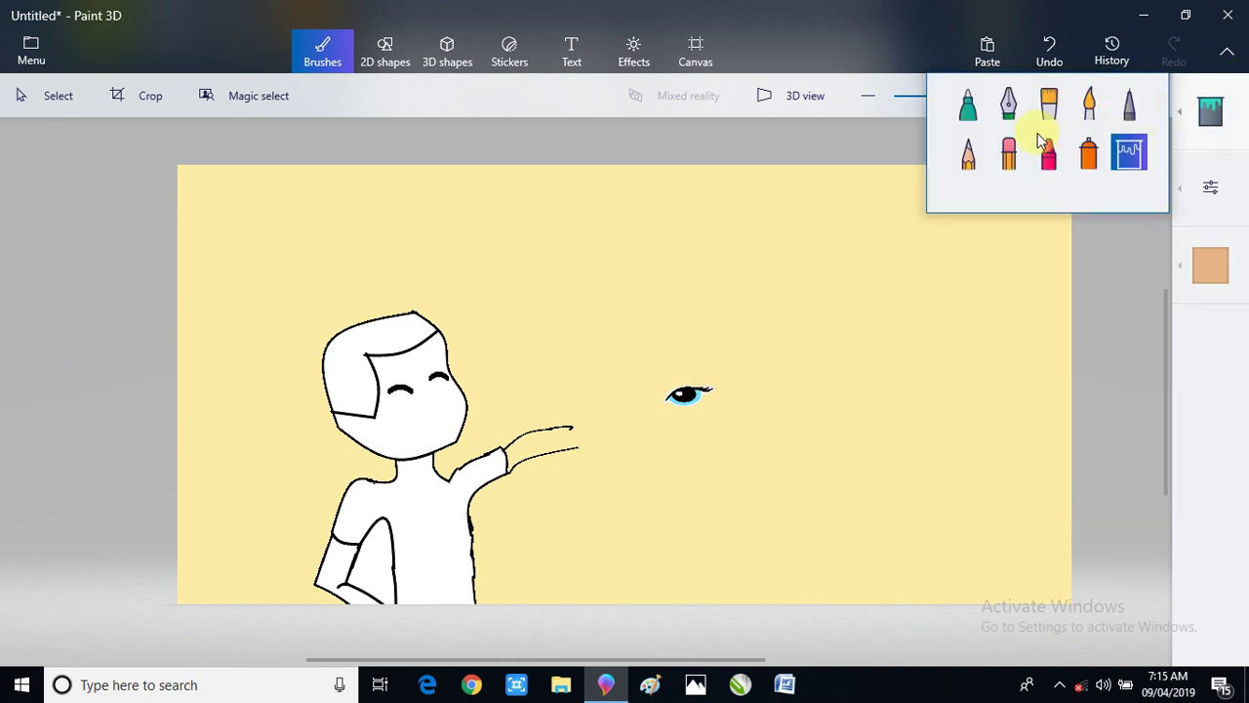
pyautogui.click(1009, 151)
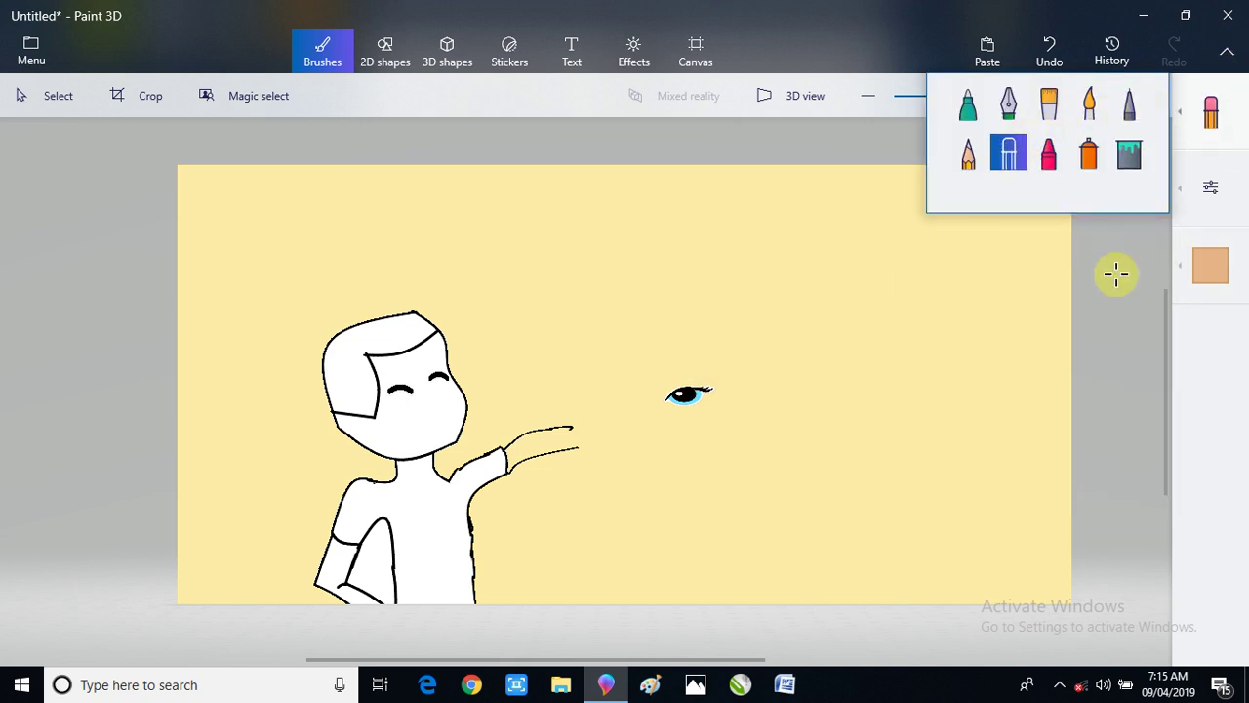
pyautogui.click(719, 389)
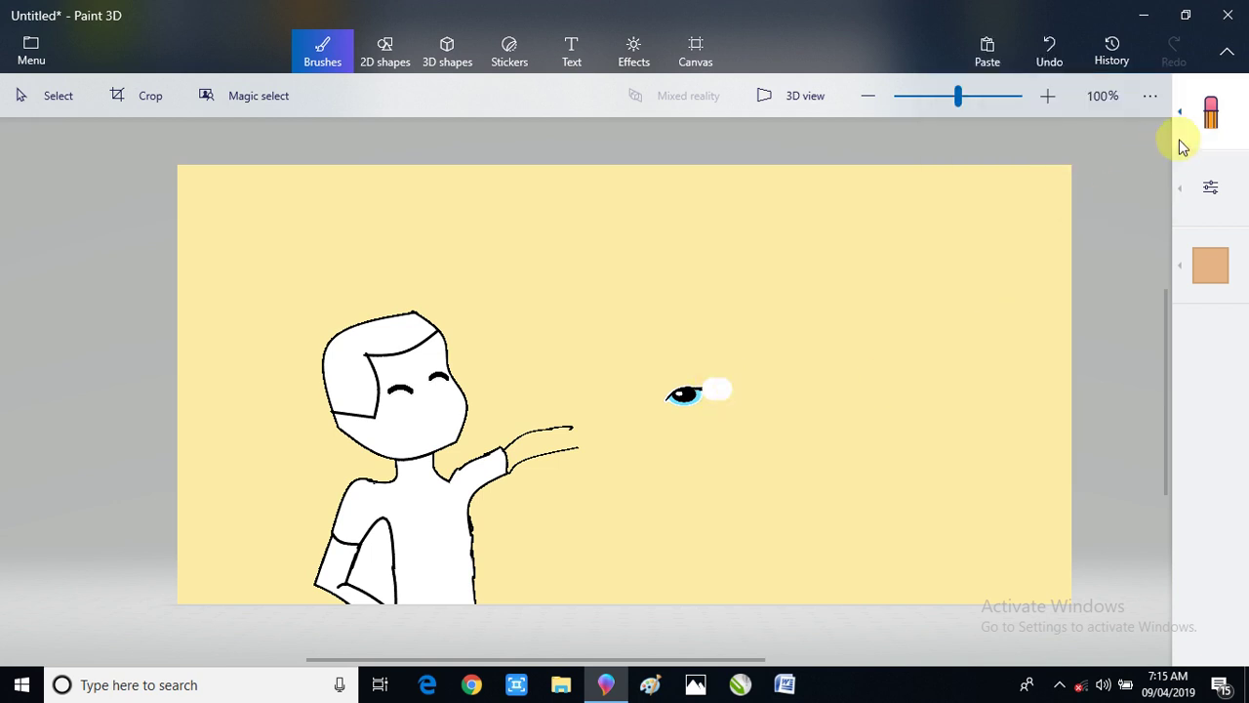
# - Reduce the eraser thickness and erase the lashes extending from the outer corner of the blue eye
pyautogui.click(1209, 268)
pyautogui.click(1210, 186)
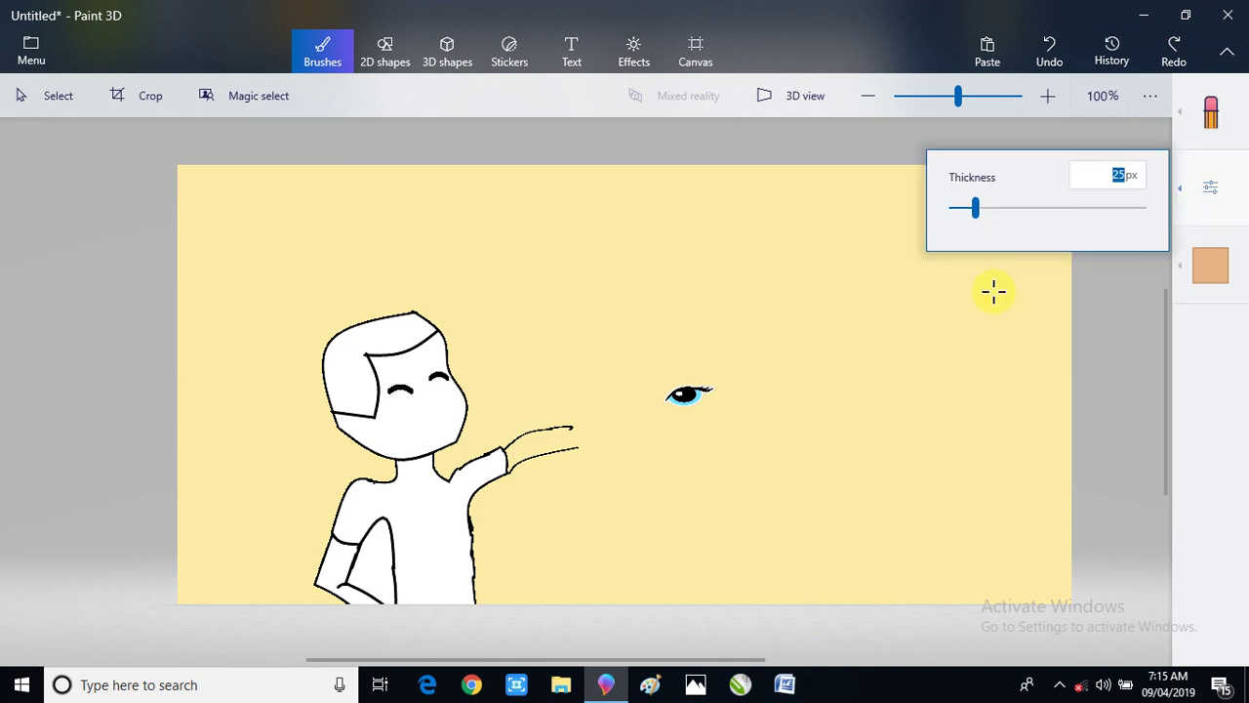
pyautogui.moveTo(978, 208); pyautogui.dragTo(958, 220)
pyautogui.click(717, 388)
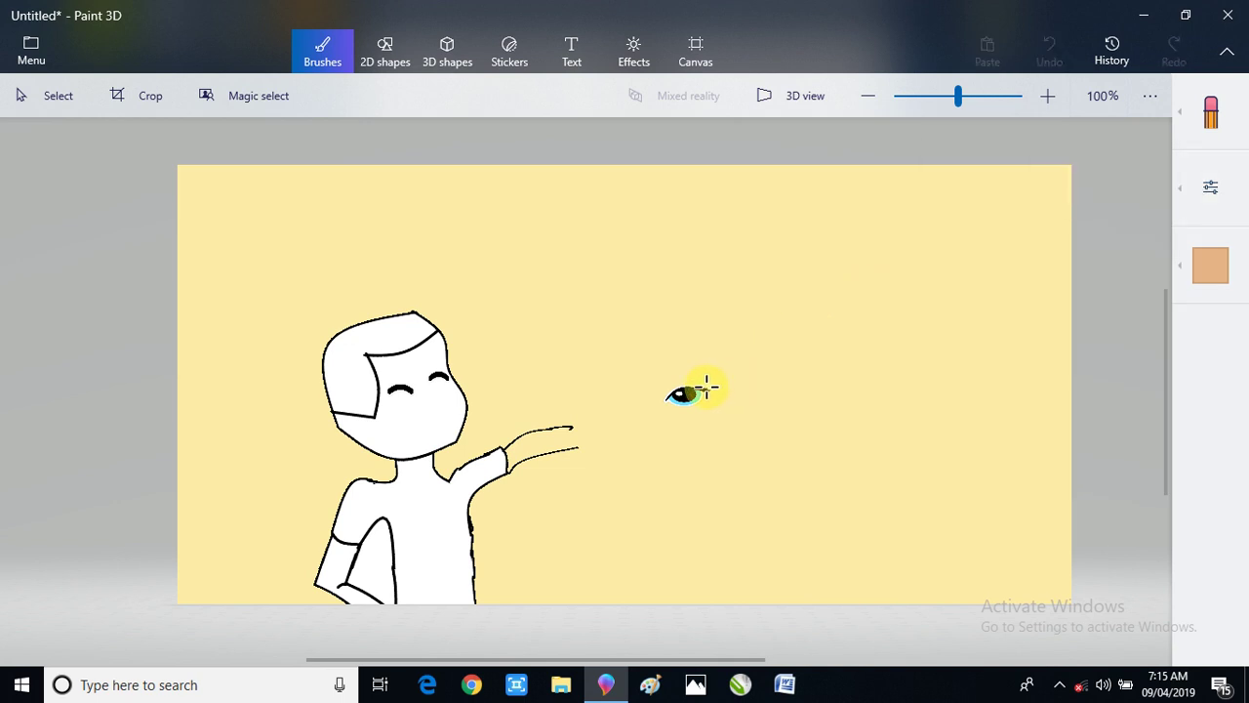
pyautogui.moveTo(707, 392); pyautogui.dragTo(700, 387)
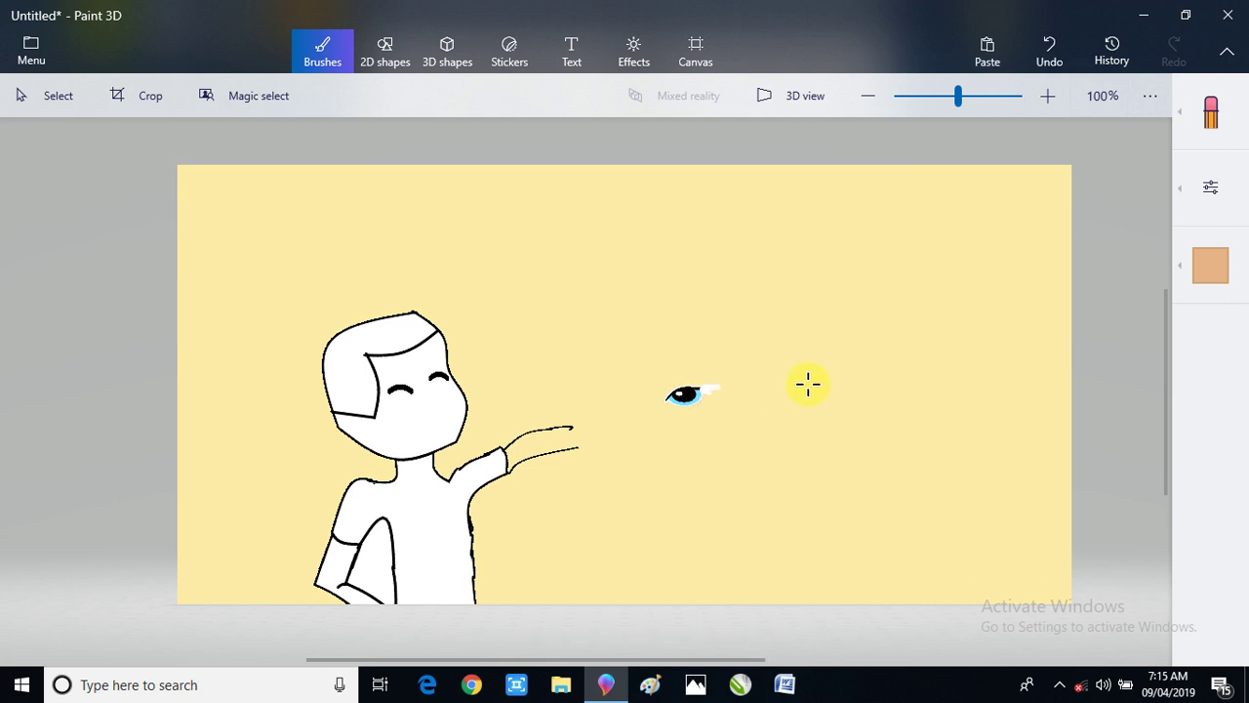
pyautogui.moveTo(716, 389)
pyautogui.mouseDown()
pyautogui.moveTo(704, 387)
pyautogui.moveTo(720, 390)
pyautogui.mouseUp()
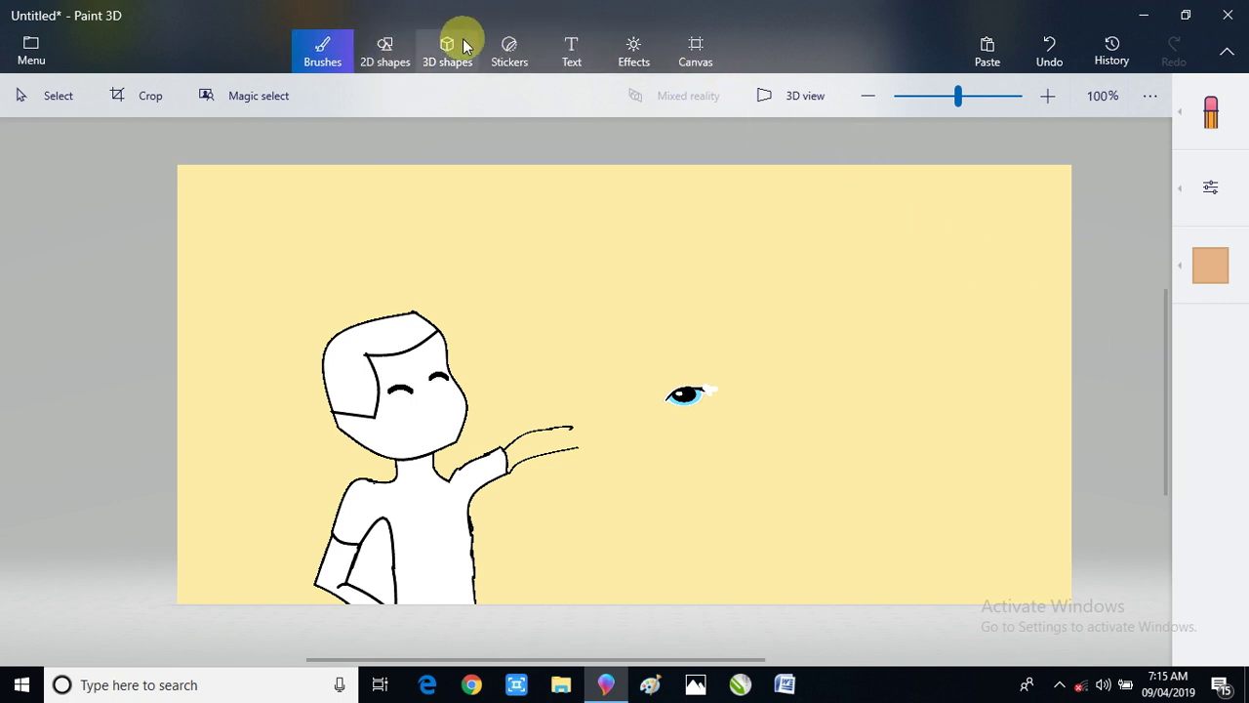
# - Select the blue eye, move it just below its white backing, and make it slightly narrower and flatter
pyautogui.click(398, 56)
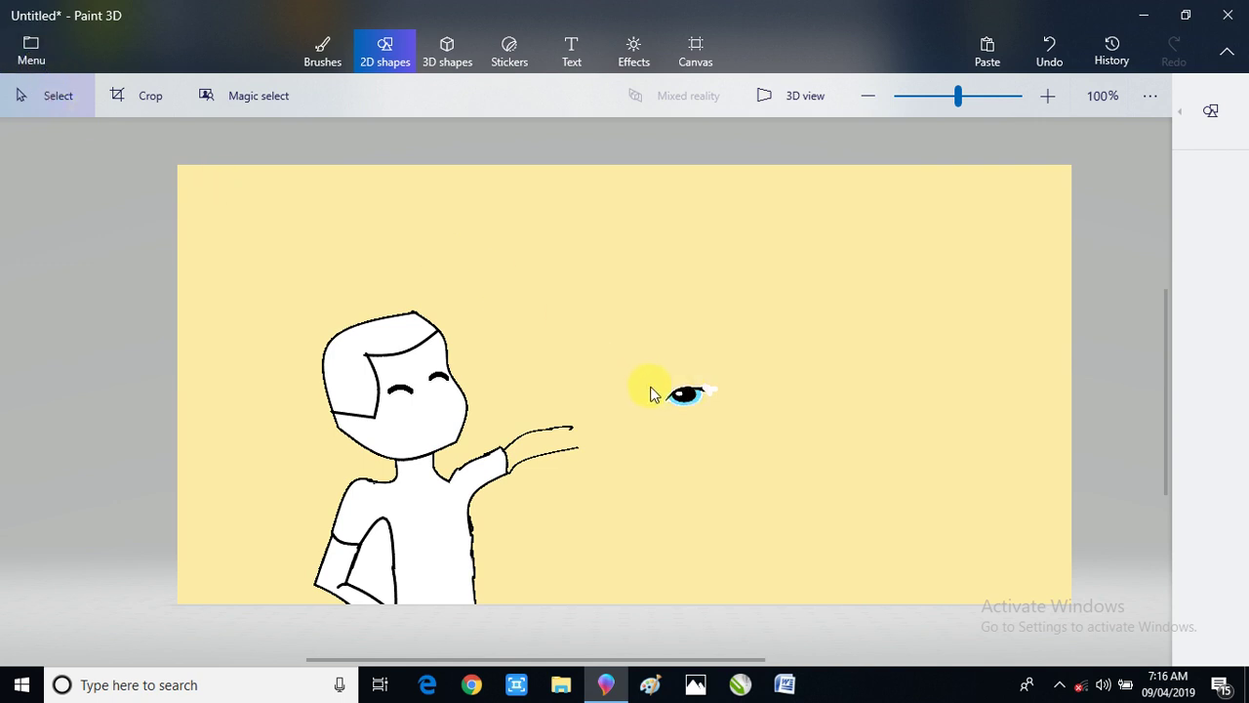
pyautogui.moveTo(654, 396); pyautogui.dragTo(680, 493)
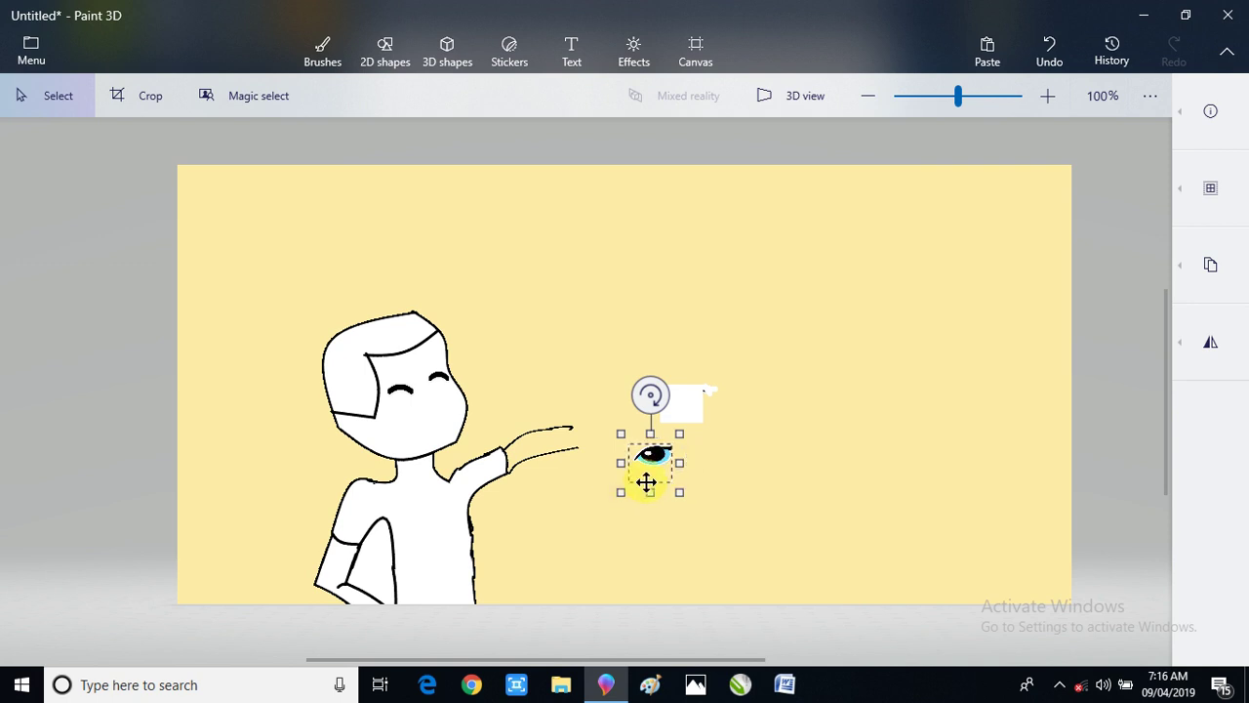
pyautogui.moveTo(621, 464); pyautogui.dragTo(623, 464)
pyautogui.click(635, 472)
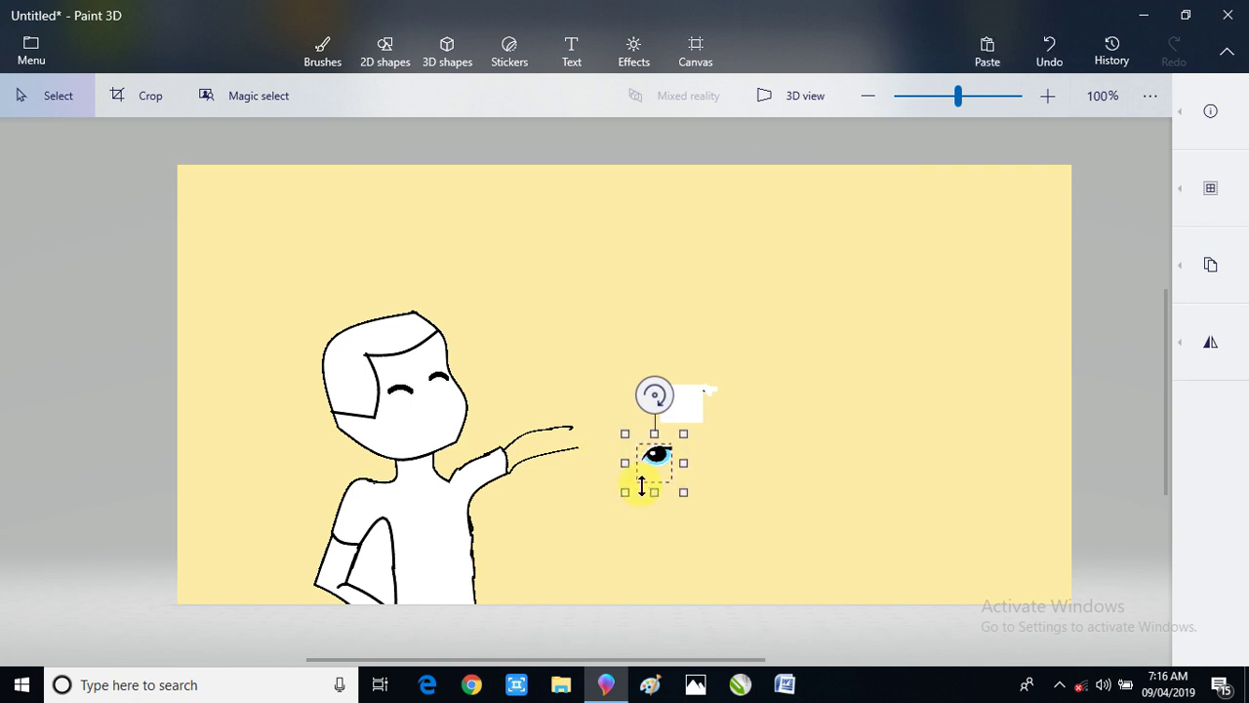
pyautogui.moveTo(654, 488); pyautogui.dragTo(657, 477)
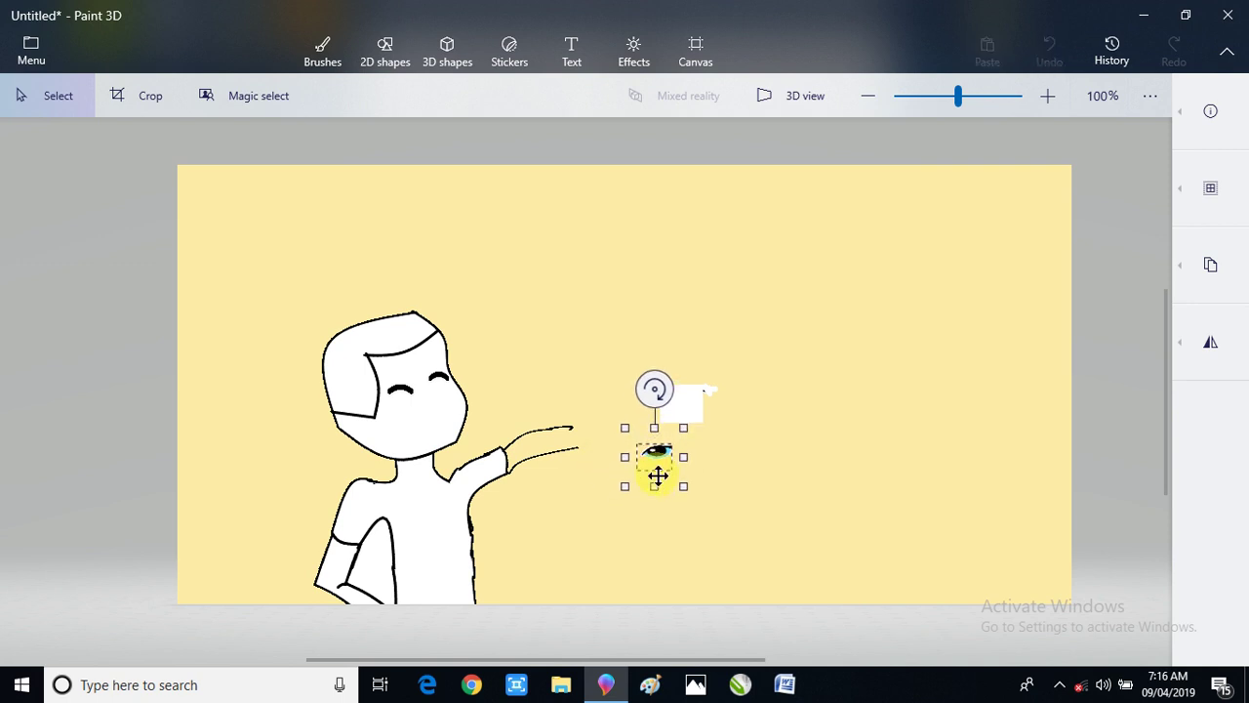
# - Fill the blue area of the eye with matte white using the Fill tool
pyautogui.click(336, 46)
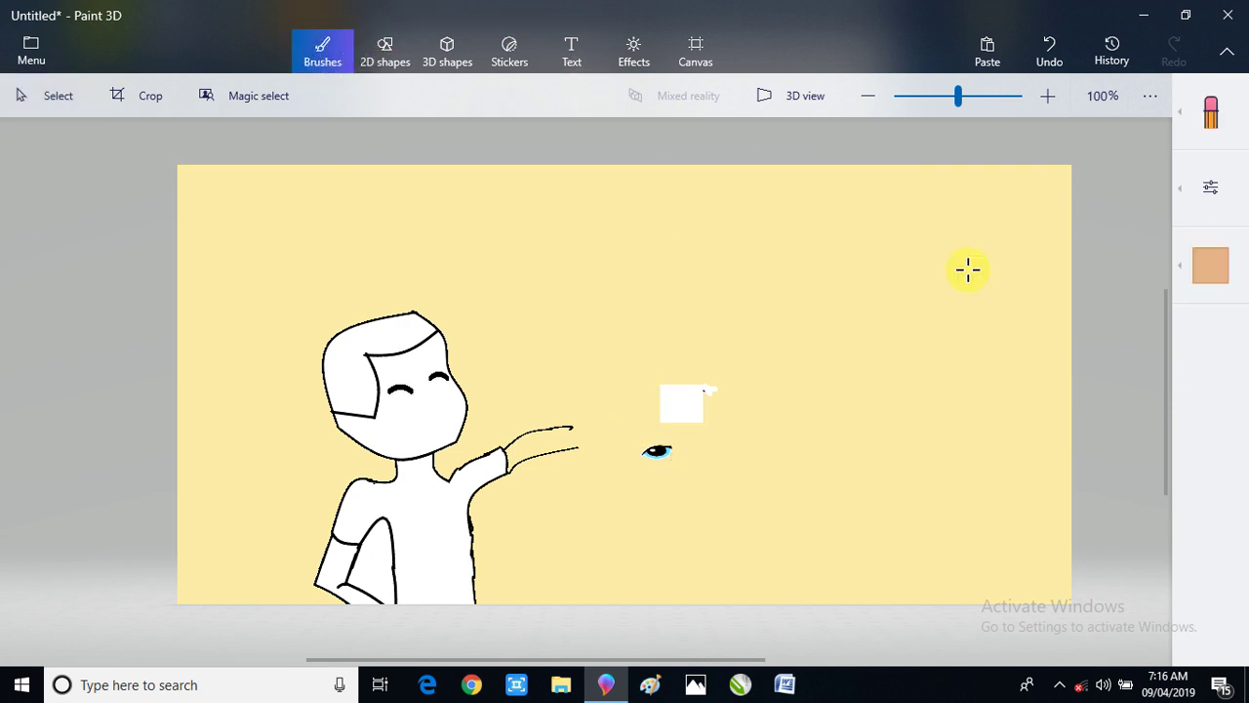
pyautogui.click(1228, 277)
pyautogui.click(1206, 111)
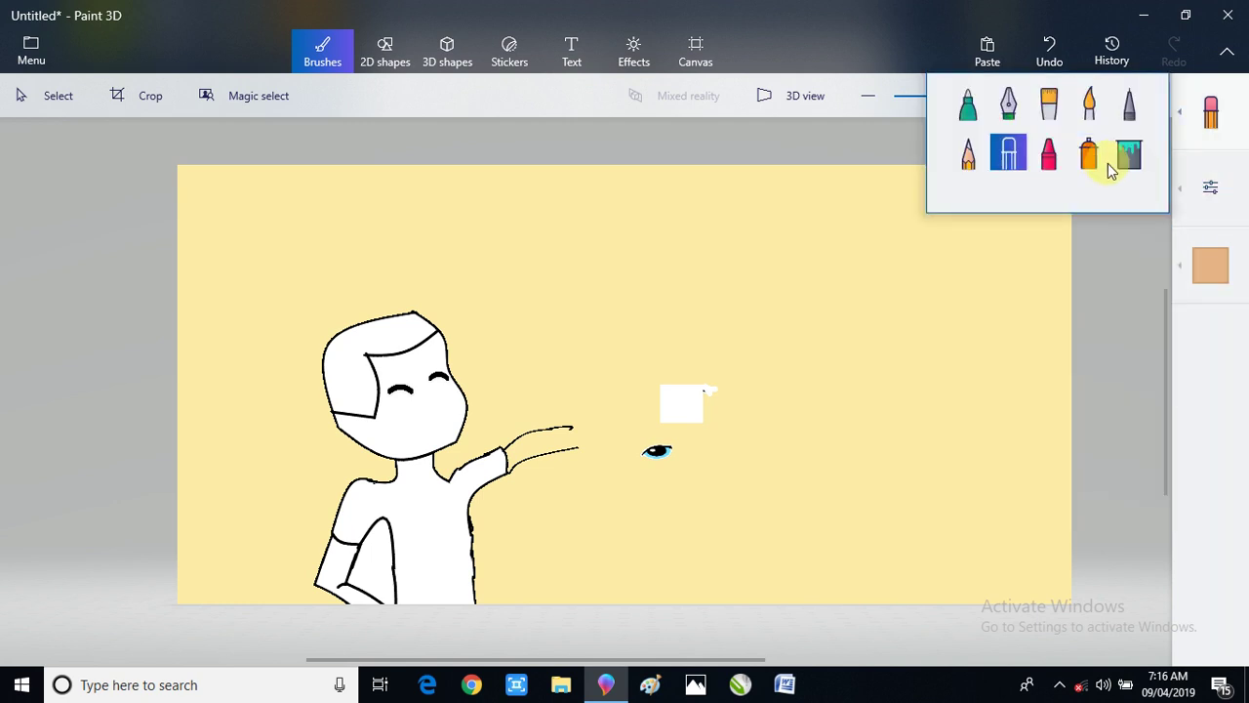
pyautogui.click(1127, 156)
pyautogui.click(1211, 266)
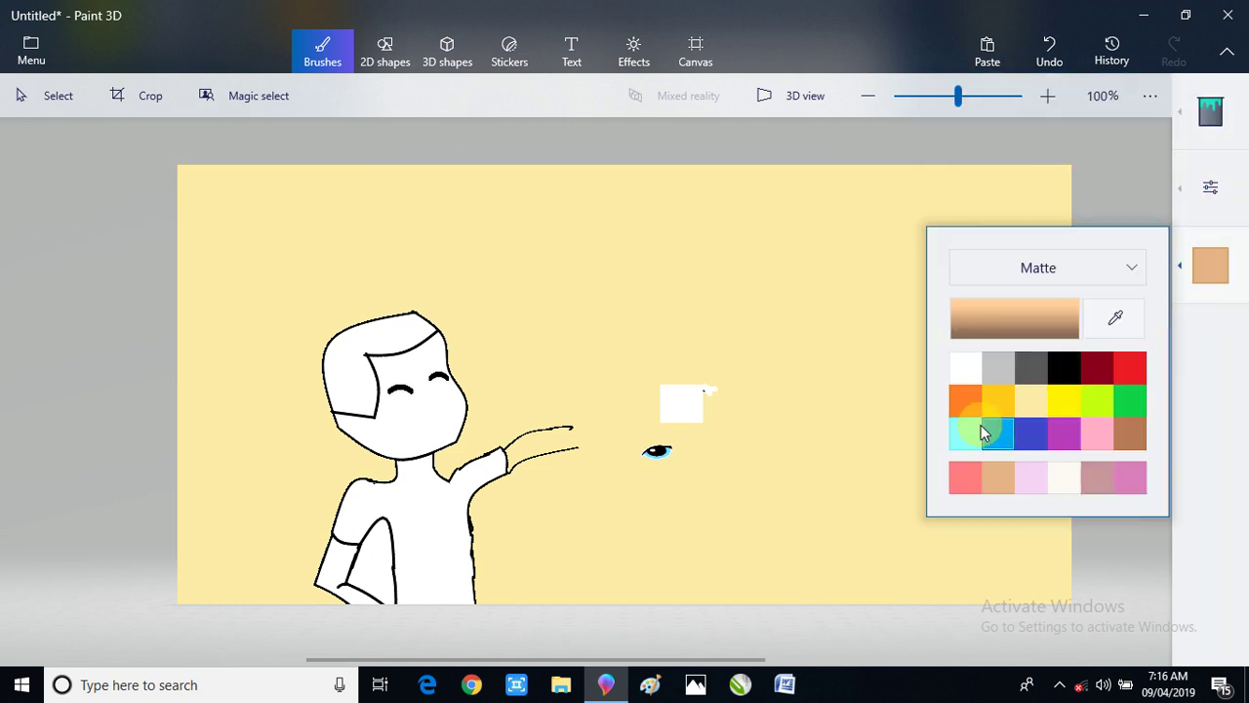
pyautogui.click(961, 369)
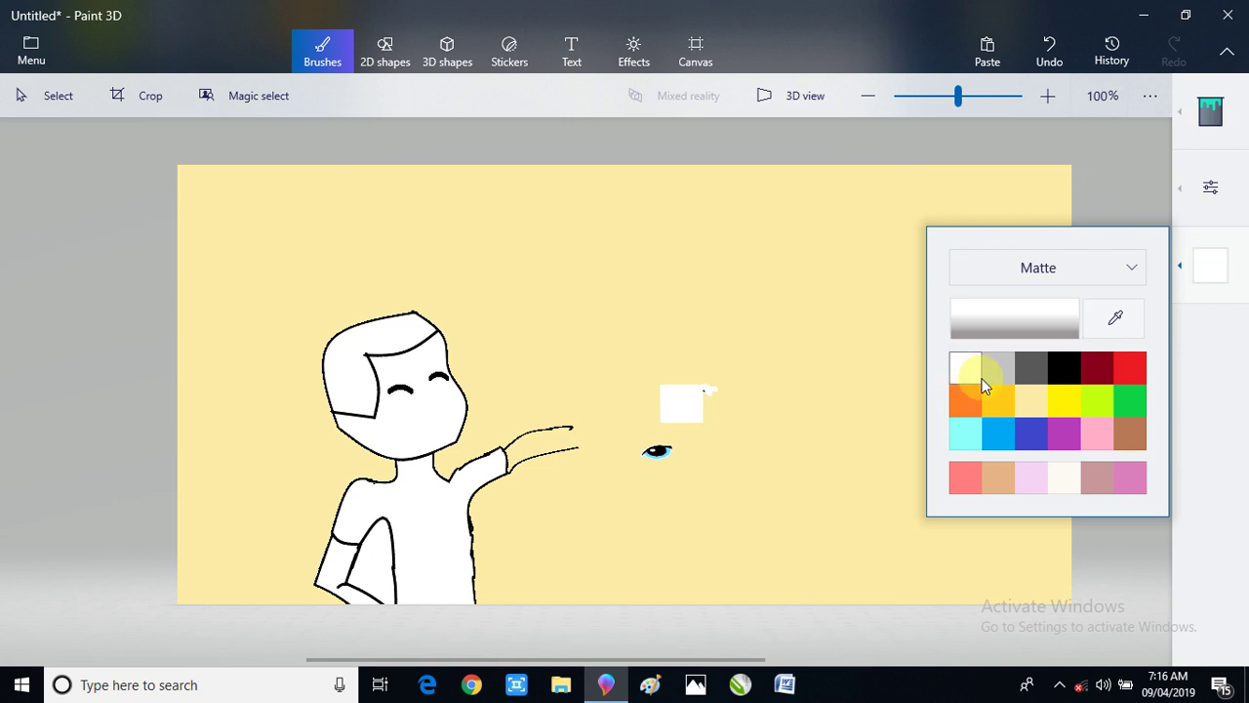
pyautogui.click(664, 450)
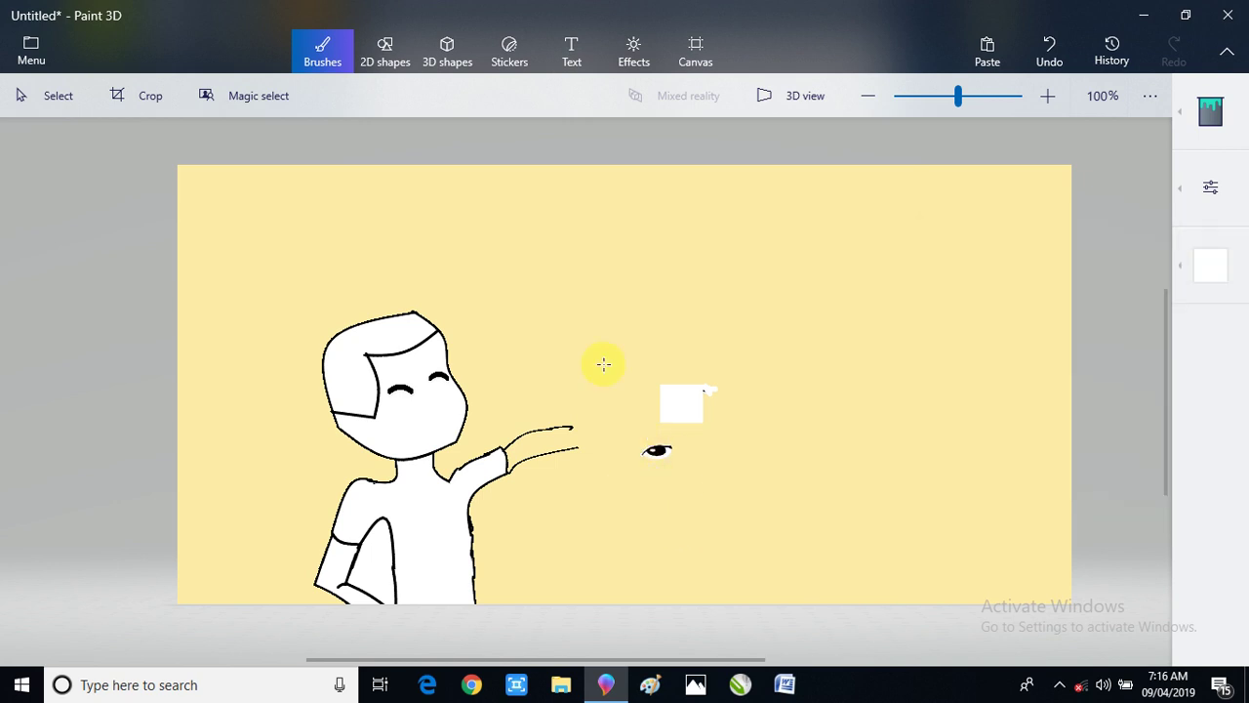
# - Select the recoloured eye and place it on the face beneath the arc near the side hairline
pyautogui.click(48, 100)
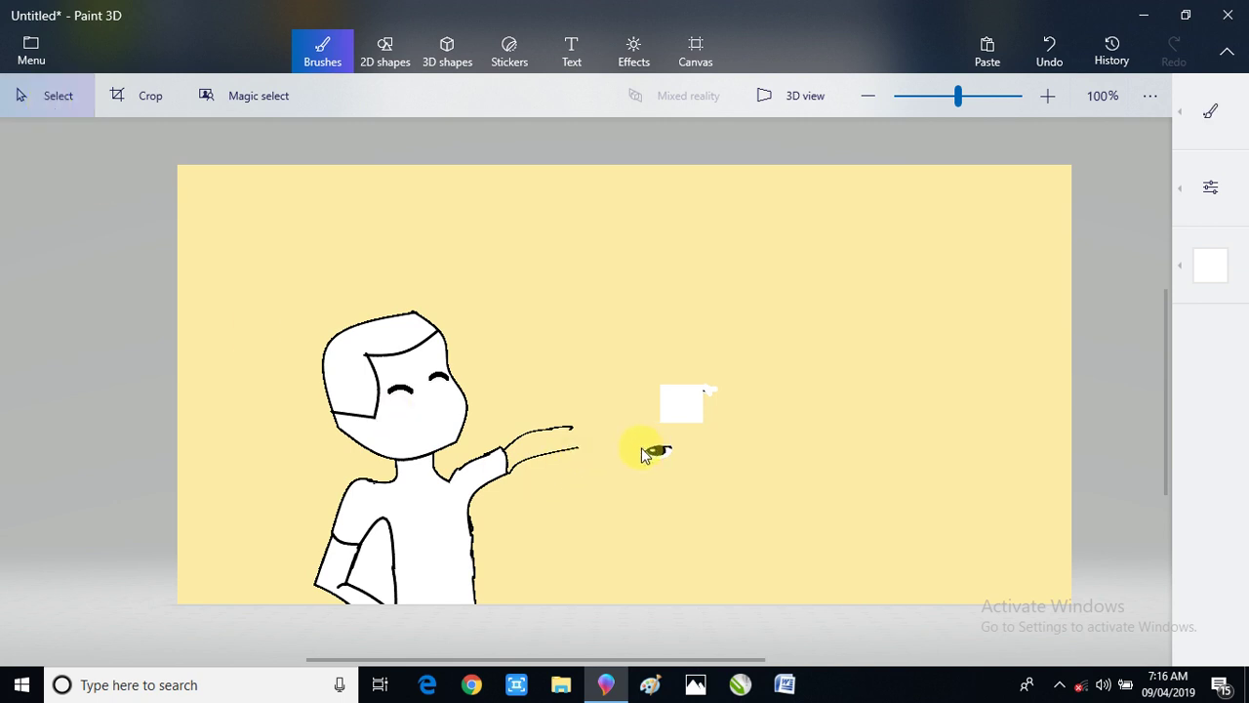
pyautogui.moveTo(641, 446); pyautogui.dragTo(402, 398)
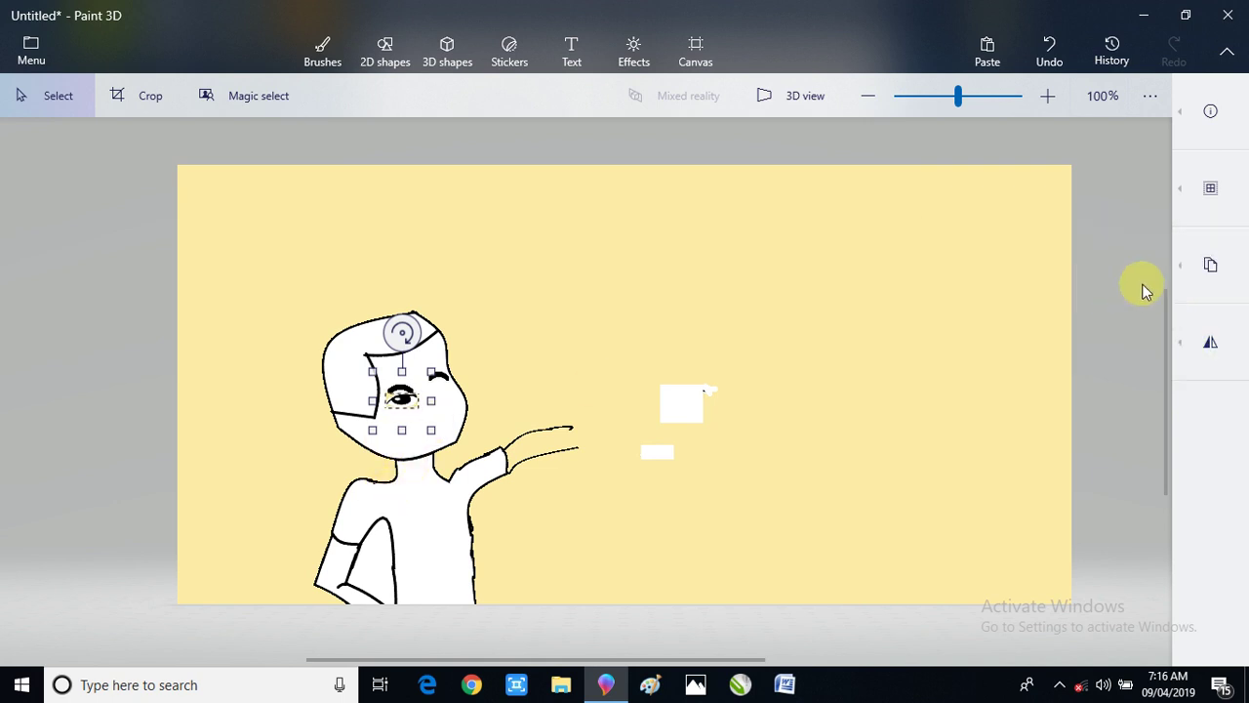
# - Try placing a second eye across the face's front edge, and undo the placement
pyautogui.moveTo(1207, 269)
pyautogui.moveTo(641, 445); pyautogui.dragTo(449, 392)
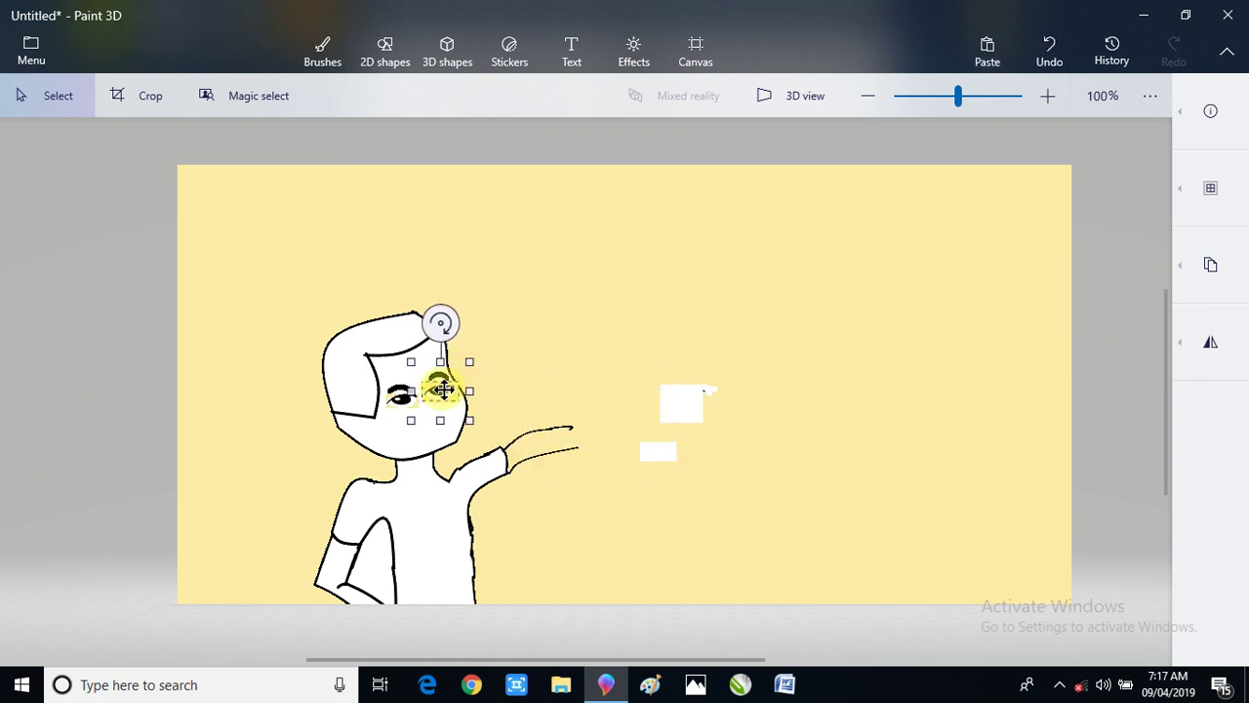
pyautogui.moveTo(446, 389)
pyautogui.mouseDown()
pyautogui.moveTo(752, 508)
pyautogui.moveTo(540, 408)
pyautogui.moveTo(469, 393)
pyautogui.mouseUp()
pyautogui.click(786, 508)
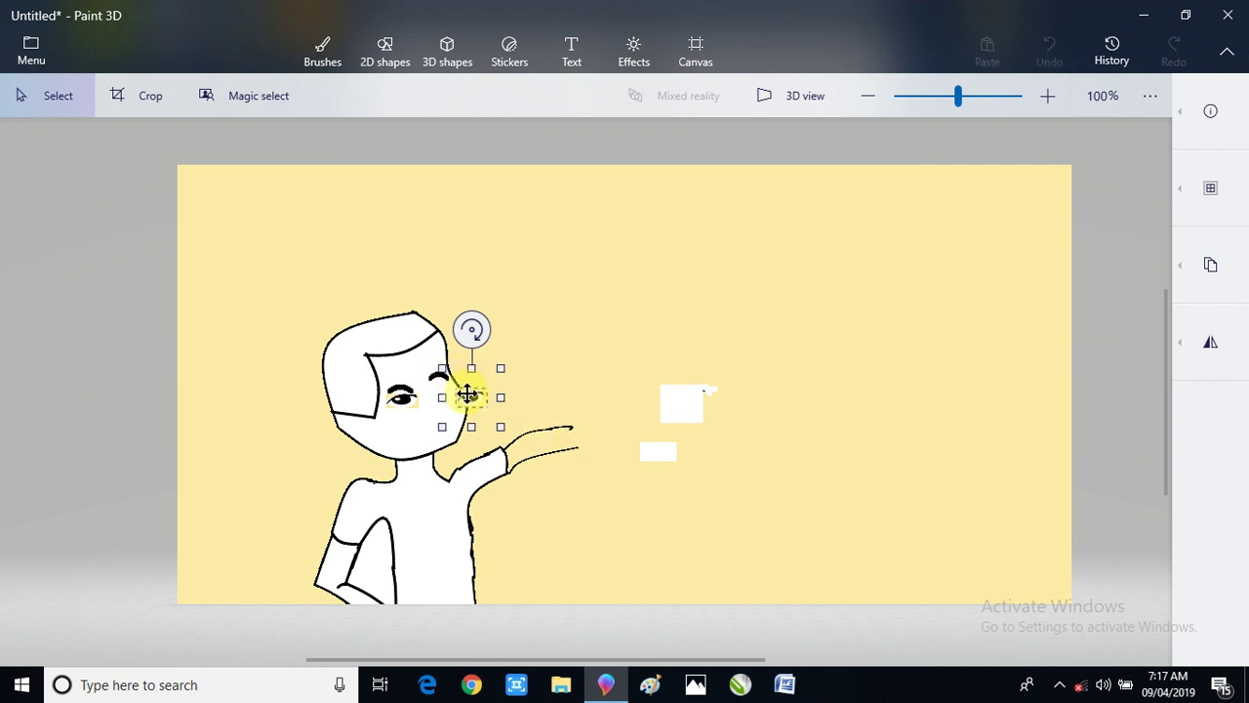
pyautogui.click(535, 411)
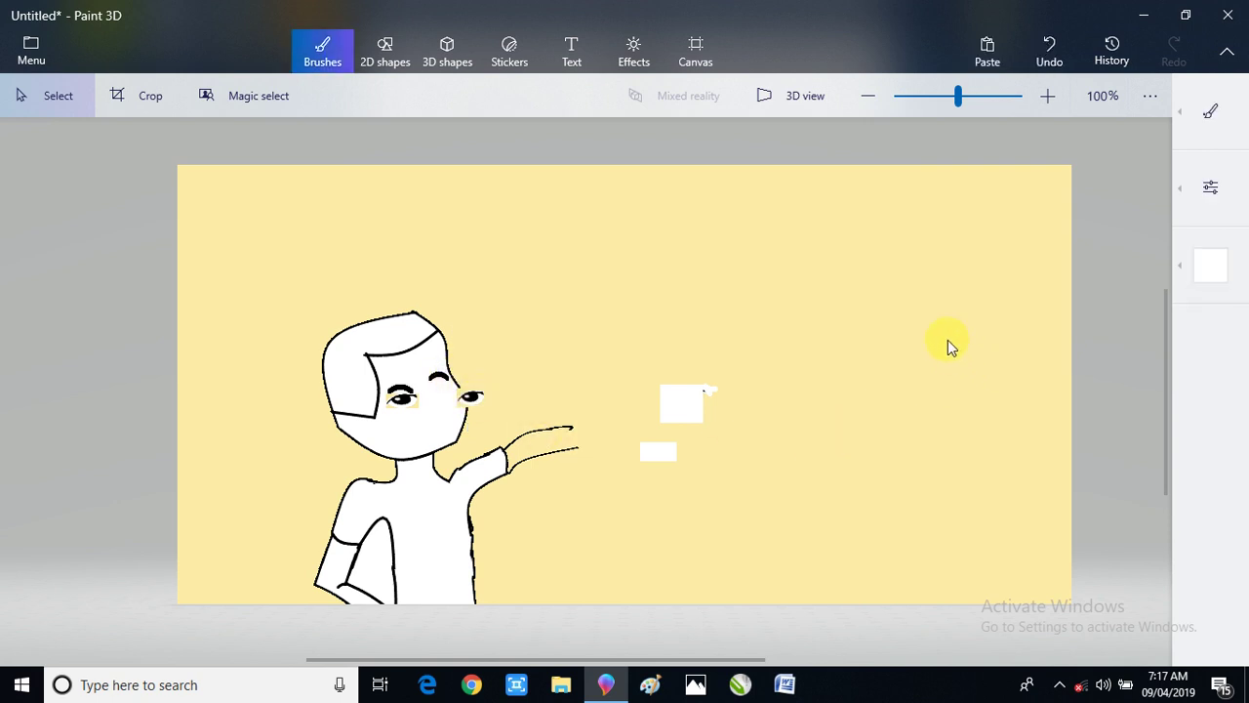
pyautogui.hotkey('ctrl', 'z')
# - Place the second eye beneath the arc near the face's front edge and flatten it to fit
pyautogui.moveTo(644, 449); pyautogui.dragTo(441, 391)
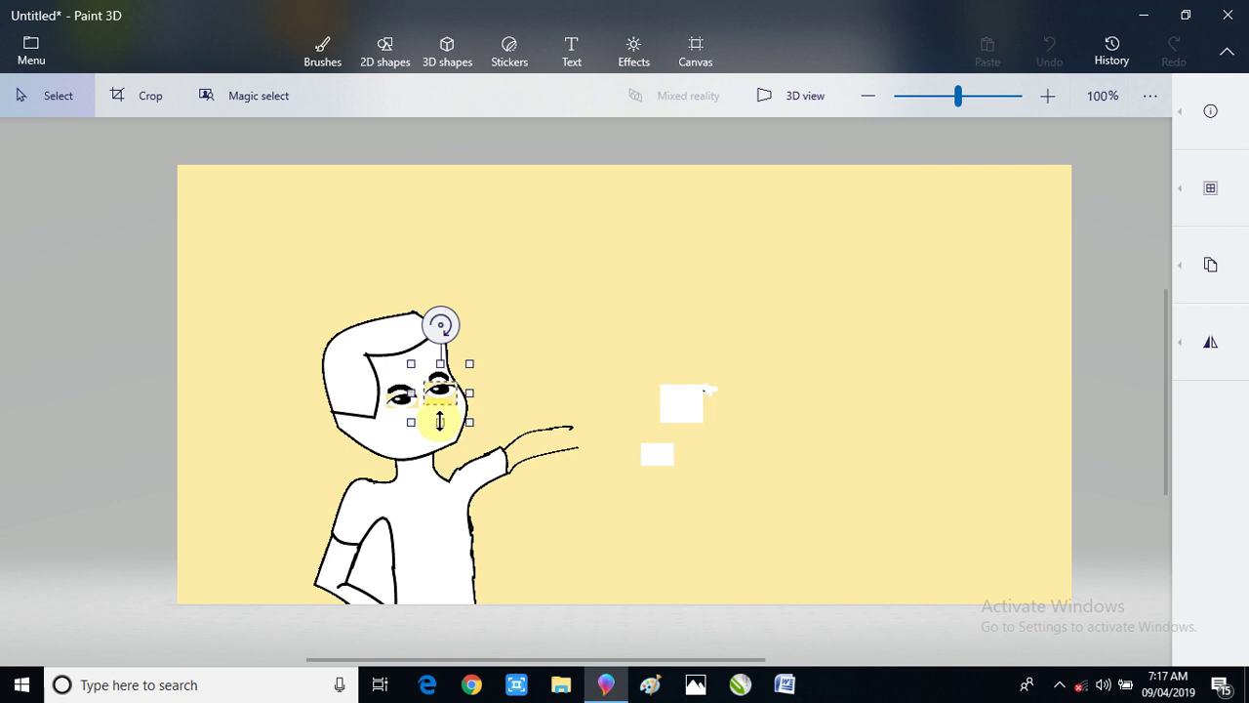
pyautogui.moveTo(442, 422); pyautogui.dragTo(444, 396)
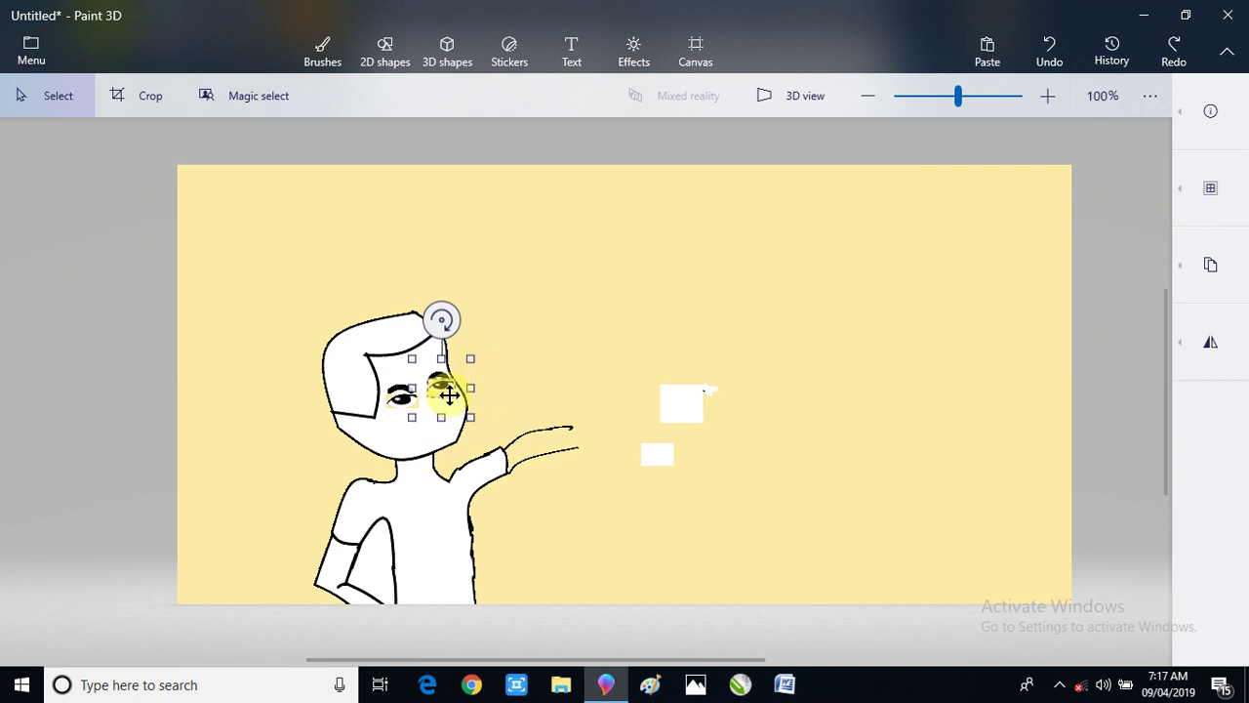
pyautogui.press('b')
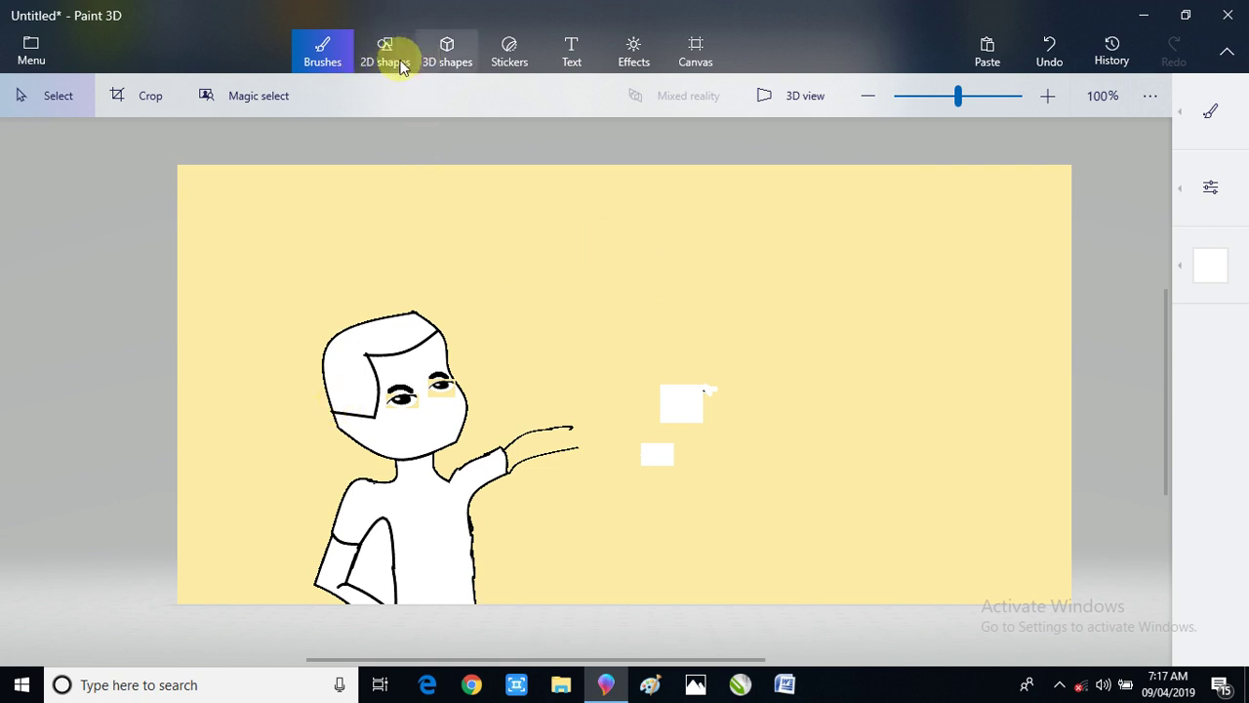
# - Erase the thick arcs above both eyes with the Eraser
pyautogui.click(1210, 110)
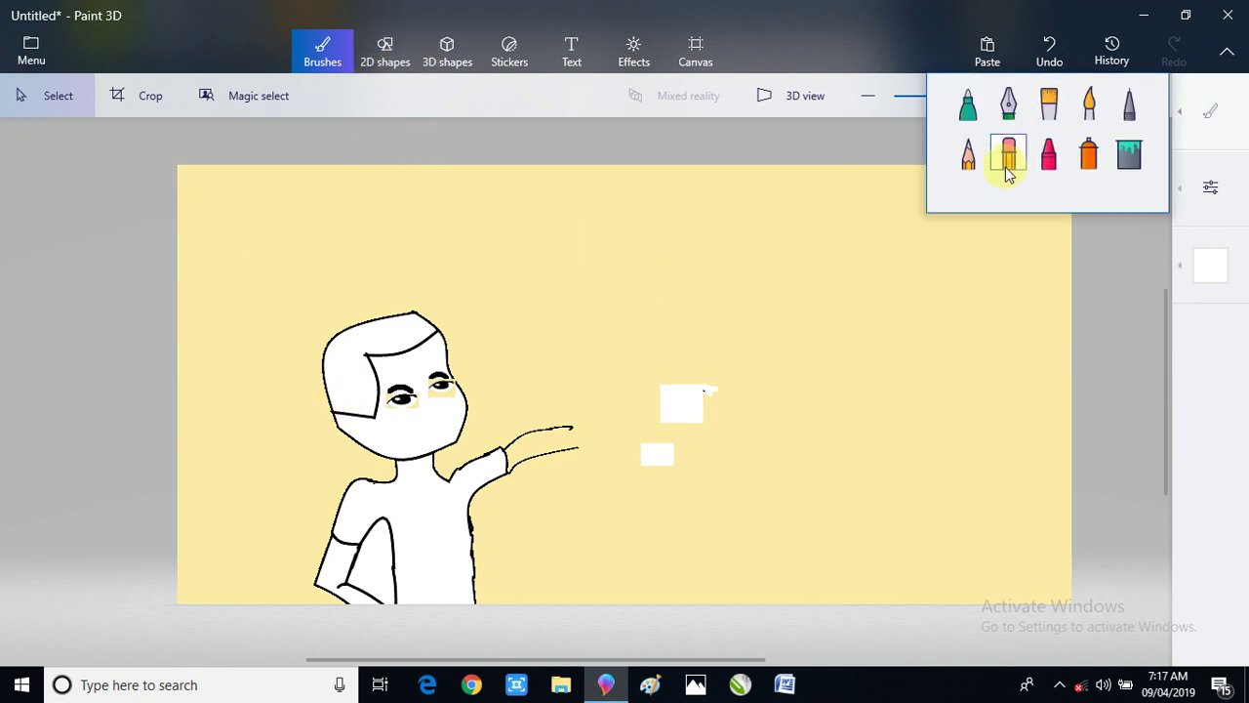
pyautogui.click(1008, 153)
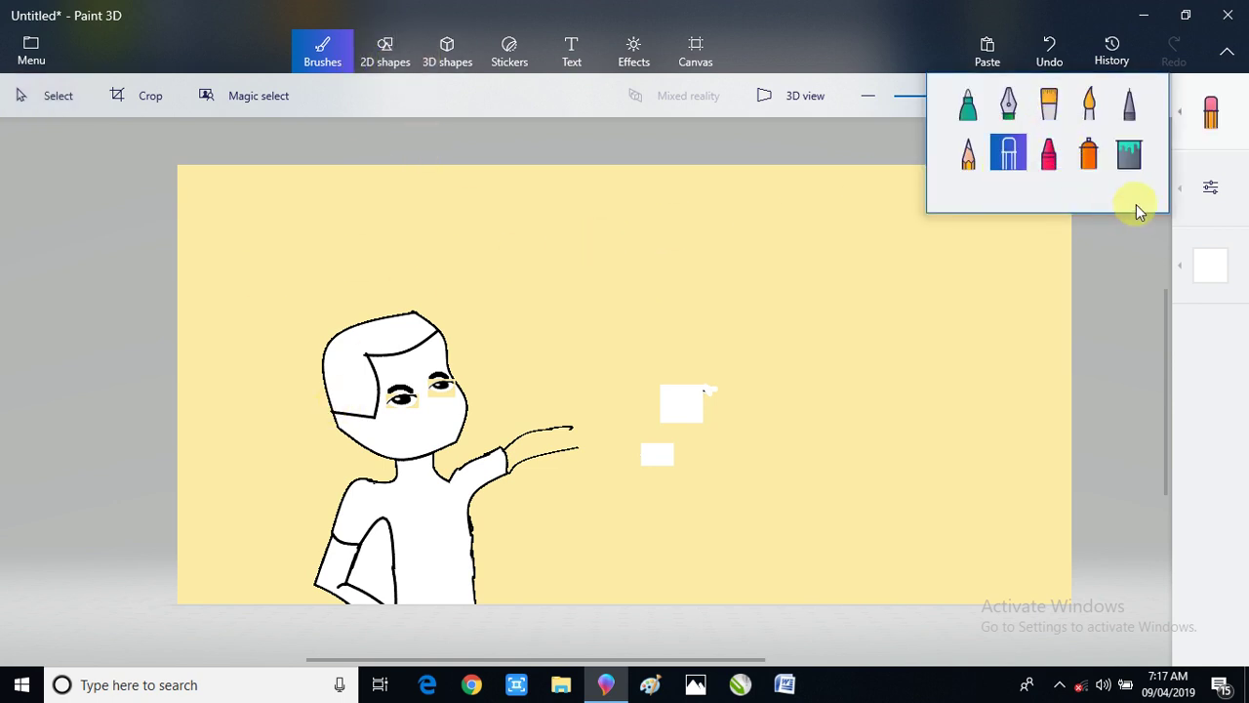
pyautogui.click(408, 383)
pyautogui.moveTo(408, 383); pyautogui.dragTo(383, 383)
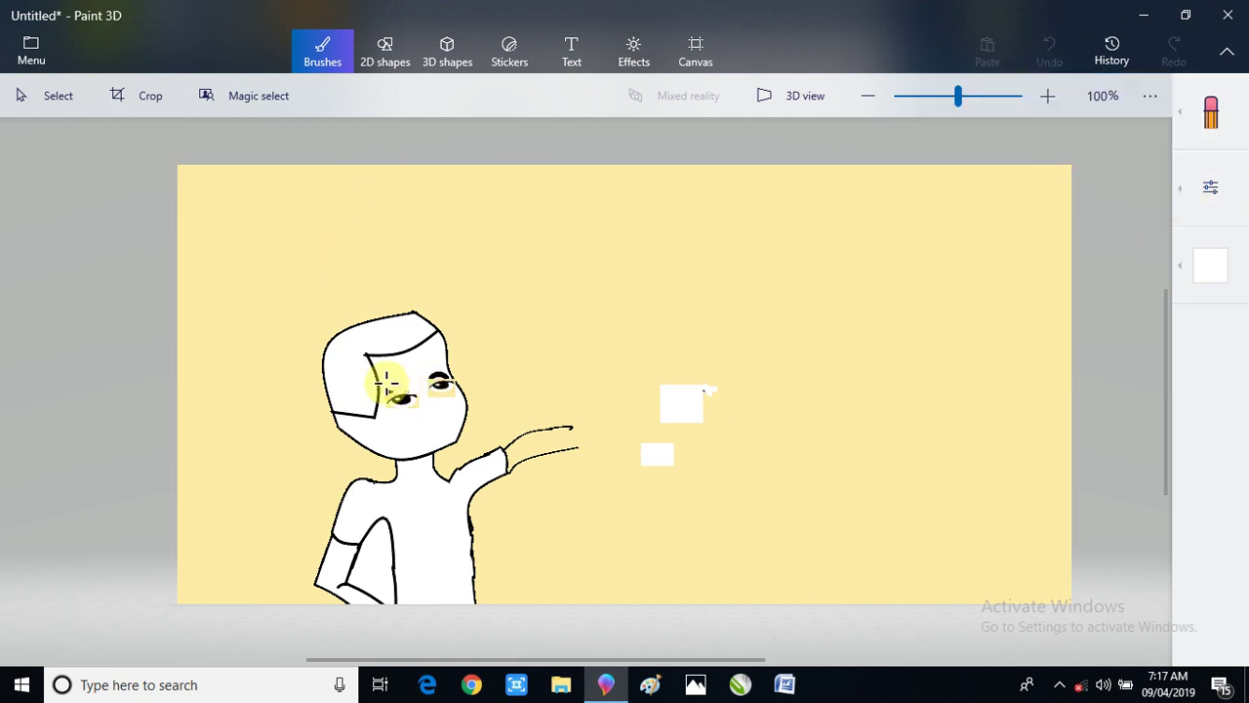
pyautogui.moveTo(395, 388)
pyautogui.mouseDown()
pyautogui.moveTo(455, 385)
pyautogui.moveTo(432, 366)
pyautogui.moveTo(441, 383)
pyautogui.mouseUp()
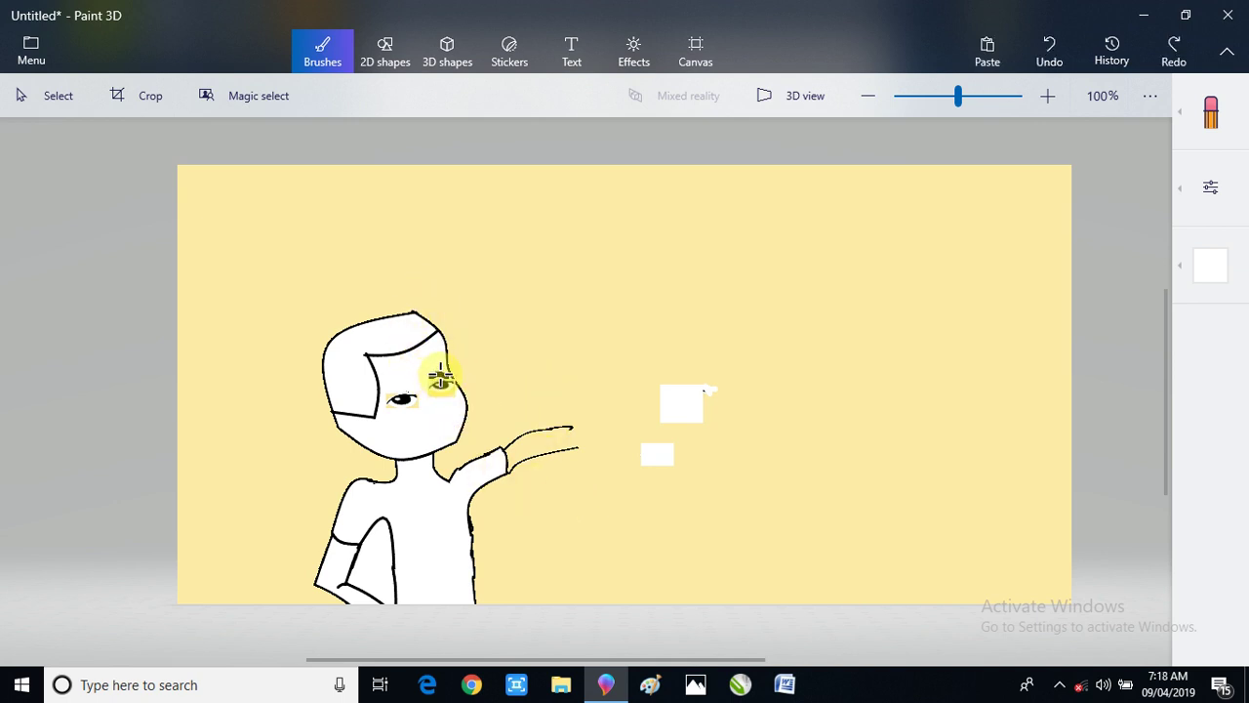
pyautogui.moveTo(442, 377); pyautogui.dragTo(440, 375)
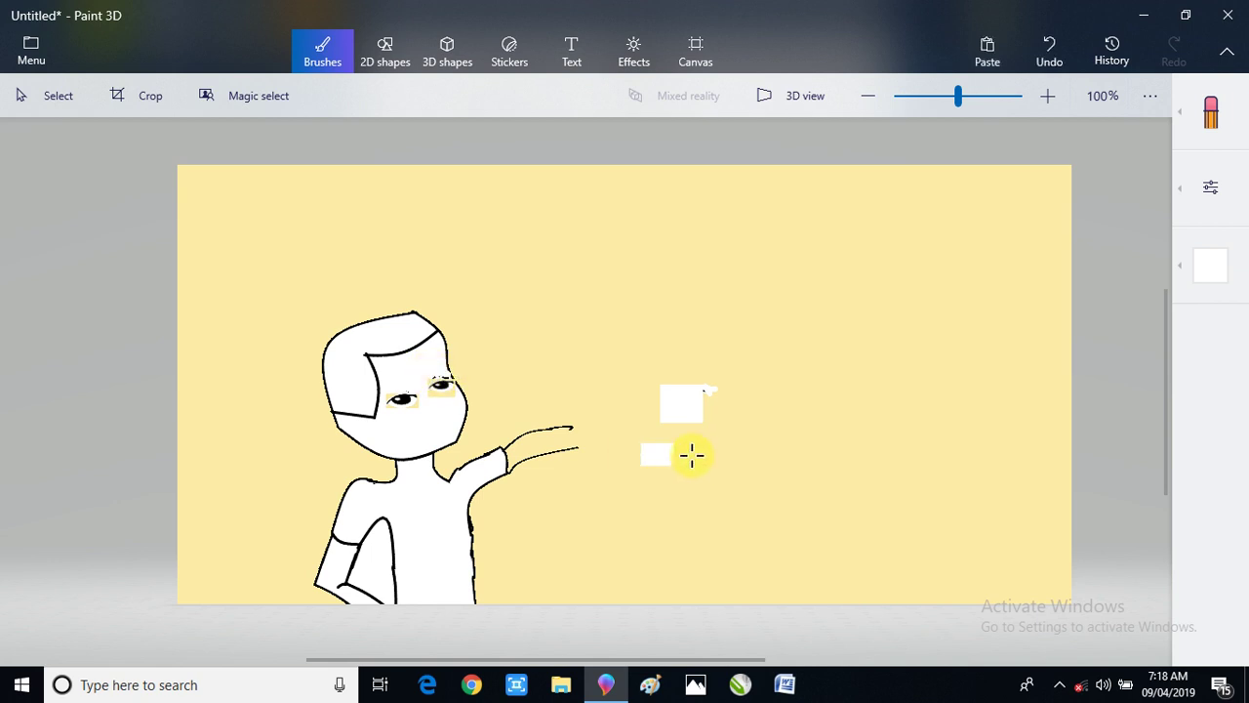
pyautogui.click(655, 451)
# - Place a small black arc sticker on the white patch beyond the arm and flatten it into a thin eyebrow
pyautogui.click(509, 49)
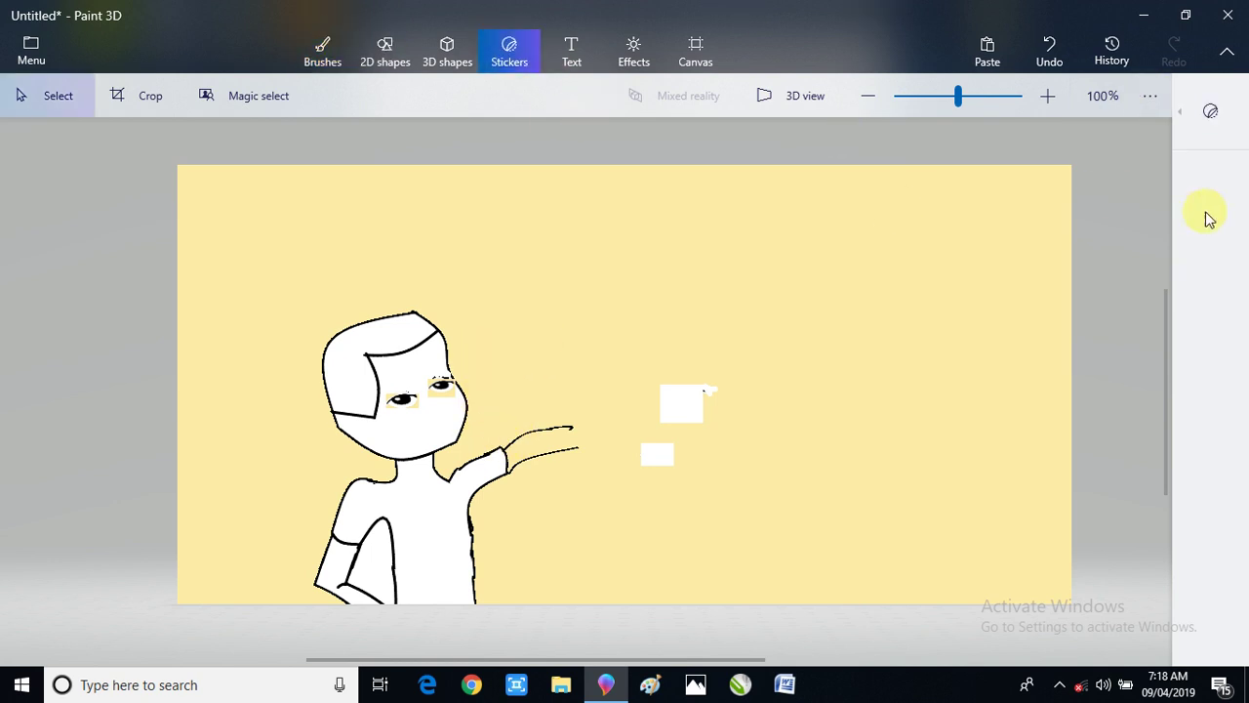
pyautogui.click(1219, 125)
pyautogui.click(1121, 430)
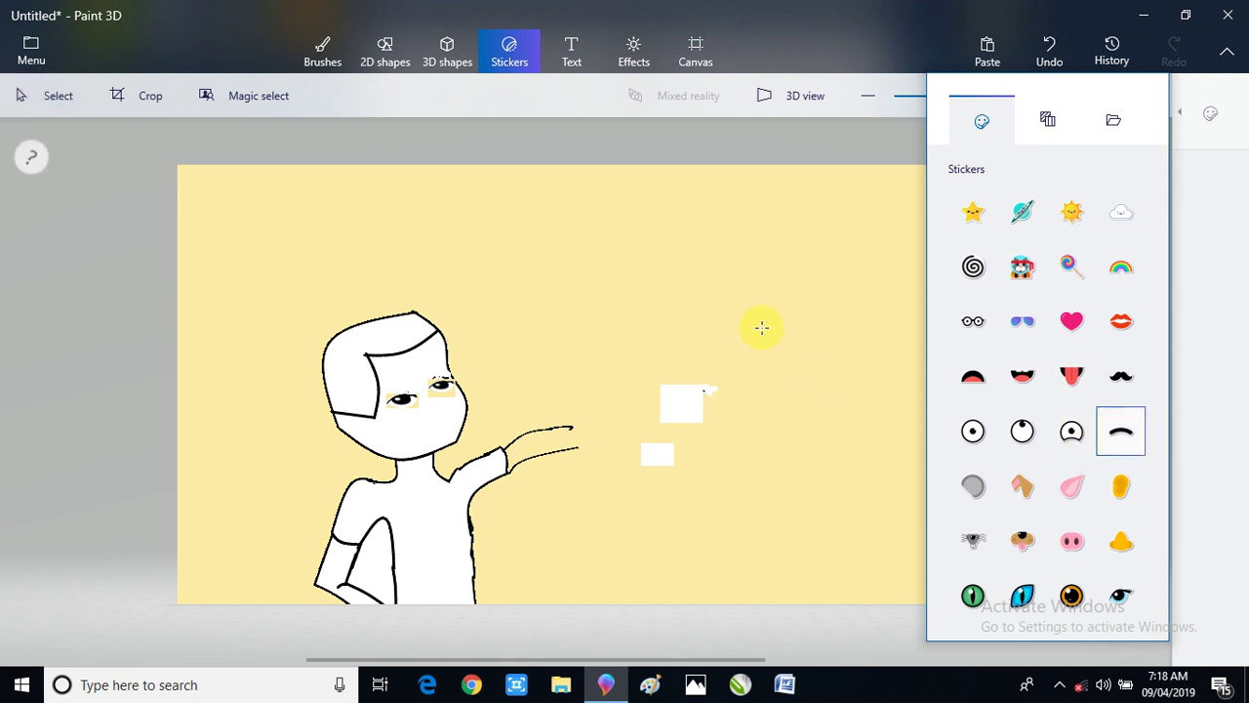
pyautogui.click(674, 401)
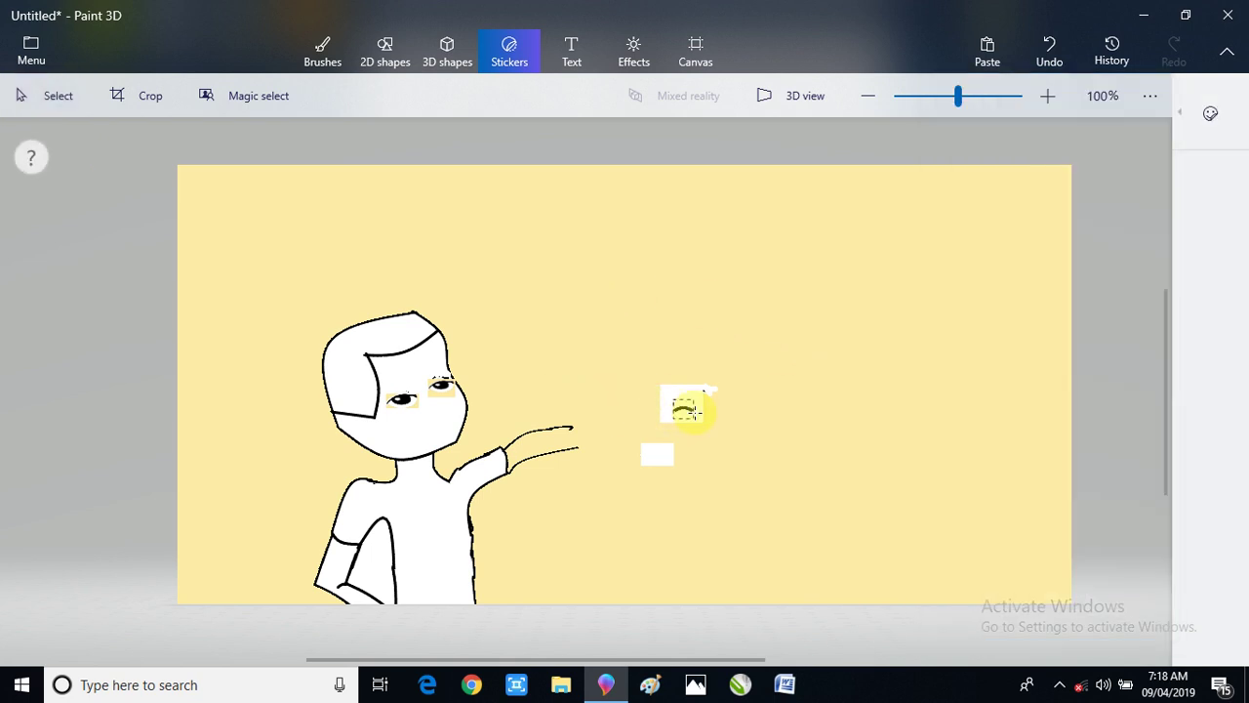
pyautogui.moveTo(688, 412); pyautogui.dragTo(685, 418)
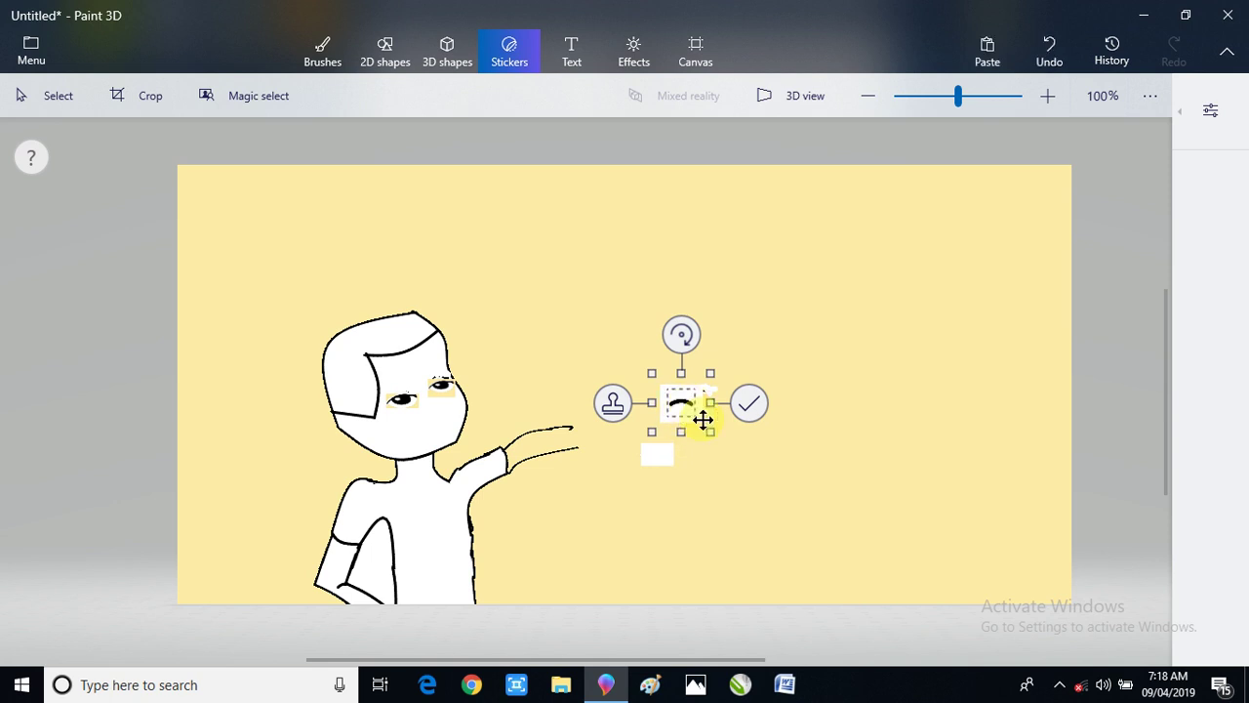
pyautogui.moveTo(681, 431); pyautogui.dragTo(683, 423)
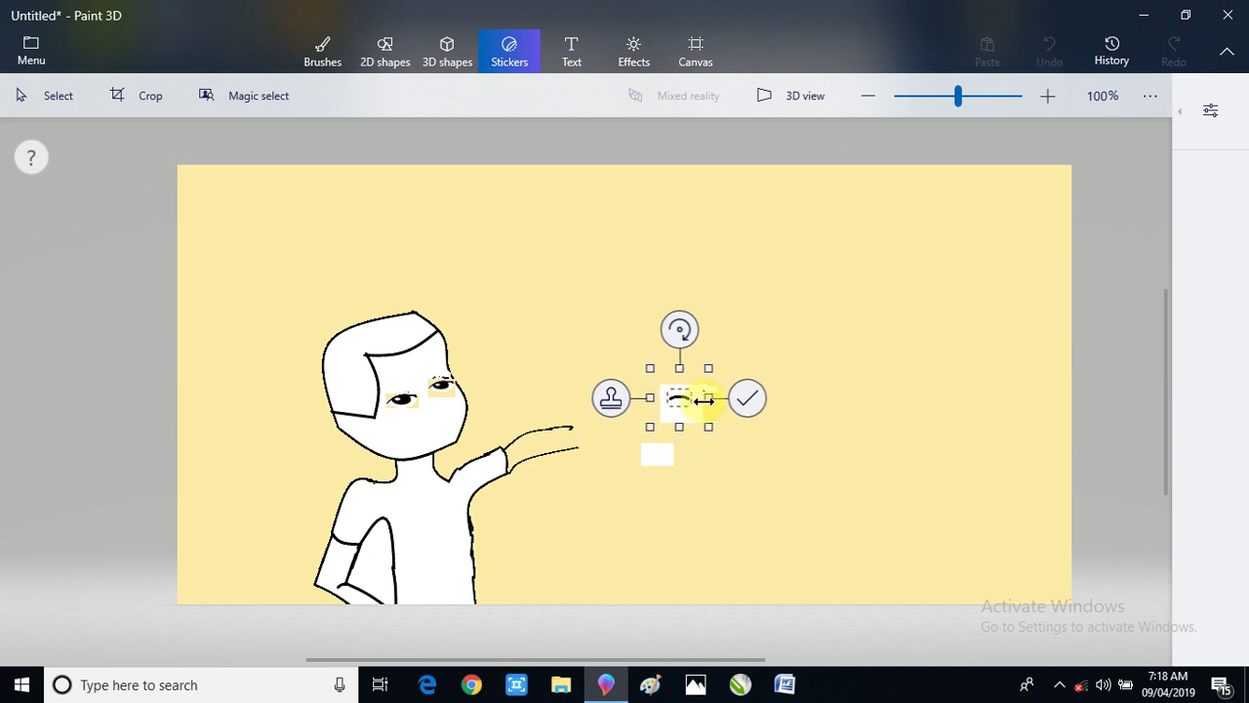
# - Stamp the thin eyebrow above the eye near the side hairline and place another above the front eye
pyautogui.moveTo(681, 397); pyautogui.dragTo(407, 384)
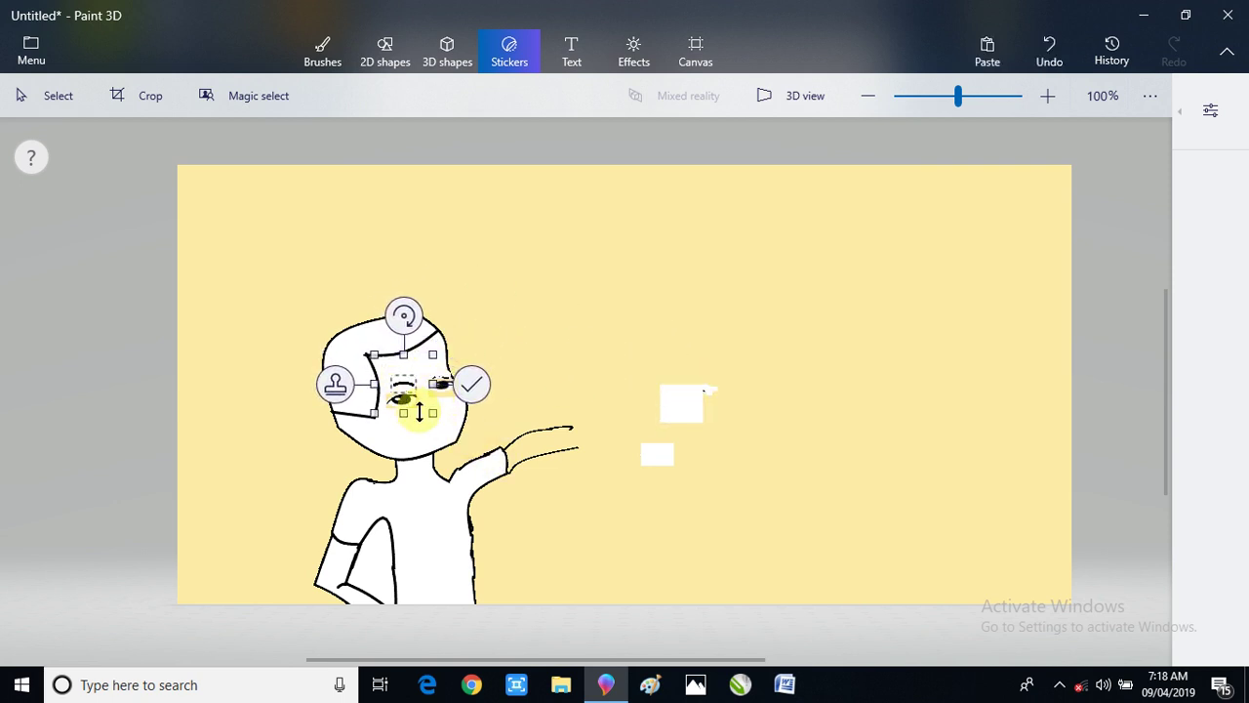
pyautogui.moveTo(407, 382); pyautogui.dragTo(397, 425)
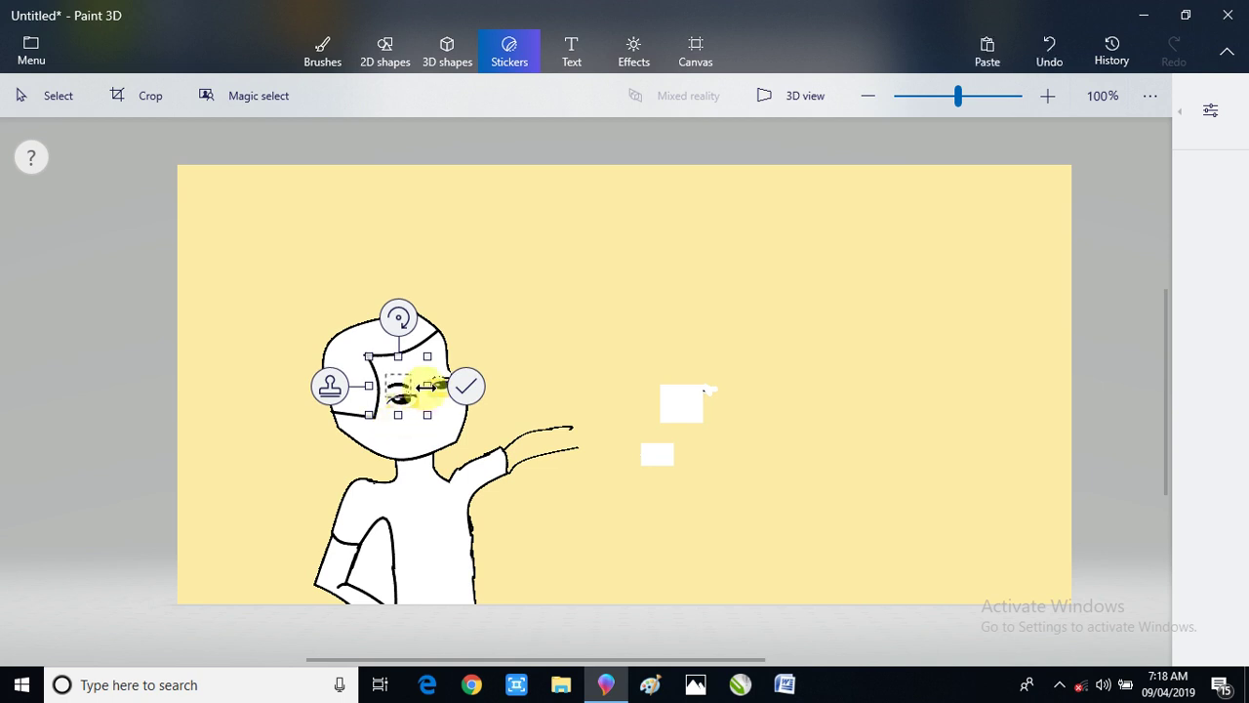
pyautogui.moveTo(429, 385)
pyautogui.mouseDown()
pyautogui.moveTo(422, 398)
pyautogui.moveTo(433, 369)
pyautogui.moveTo(441, 380)
pyautogui.mouseUp()
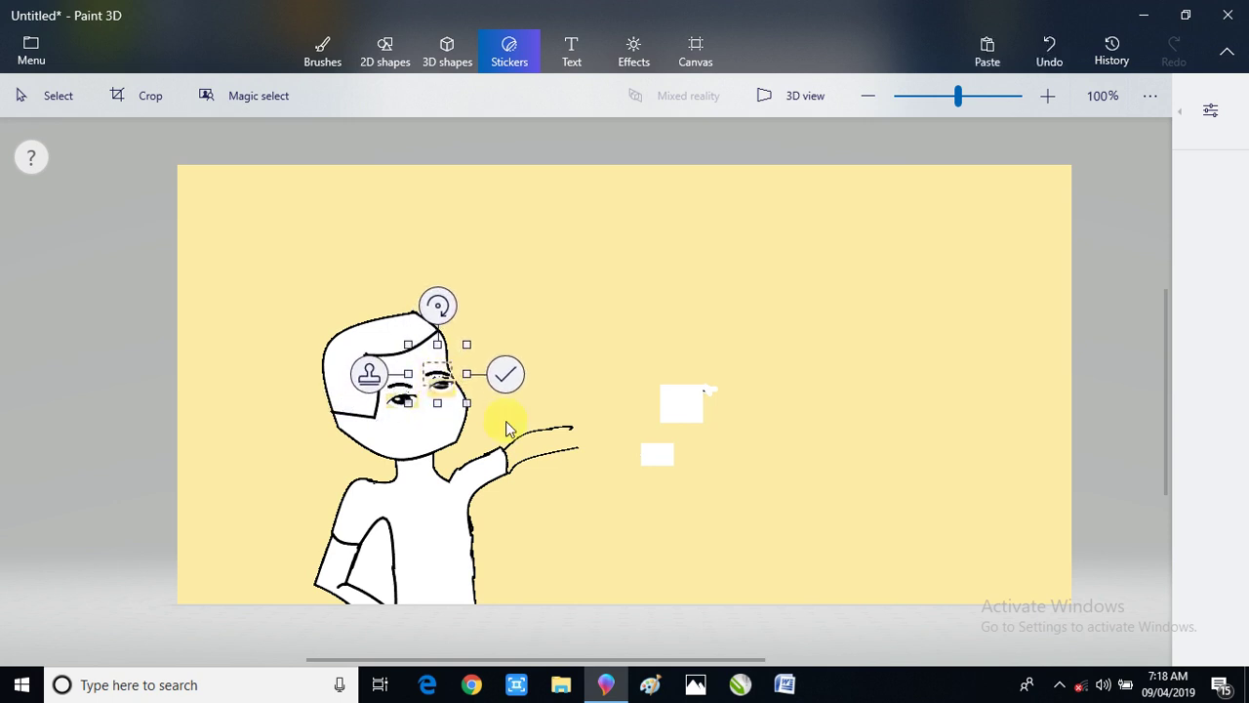
pyautogui.click(504, 376)
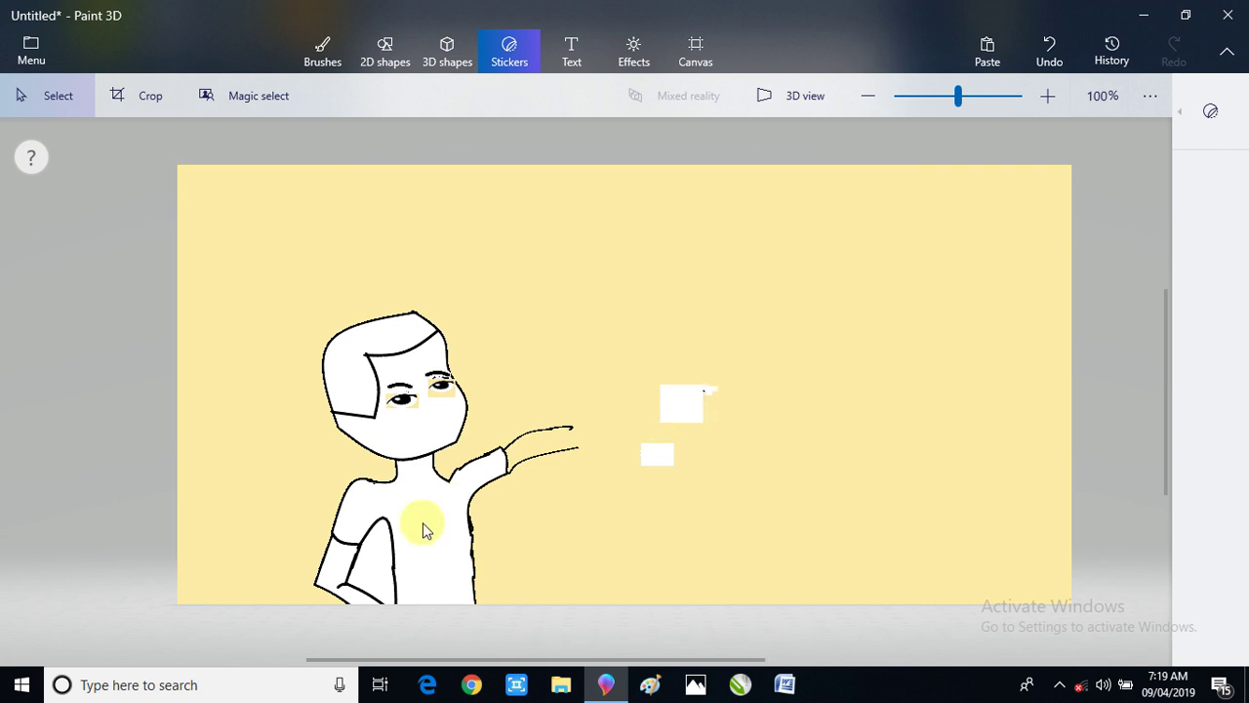
# - Set the Eraser thickness to 200 px and erase the yellow background above, beyond and behind the figure
pyautogui.click(324, 64)
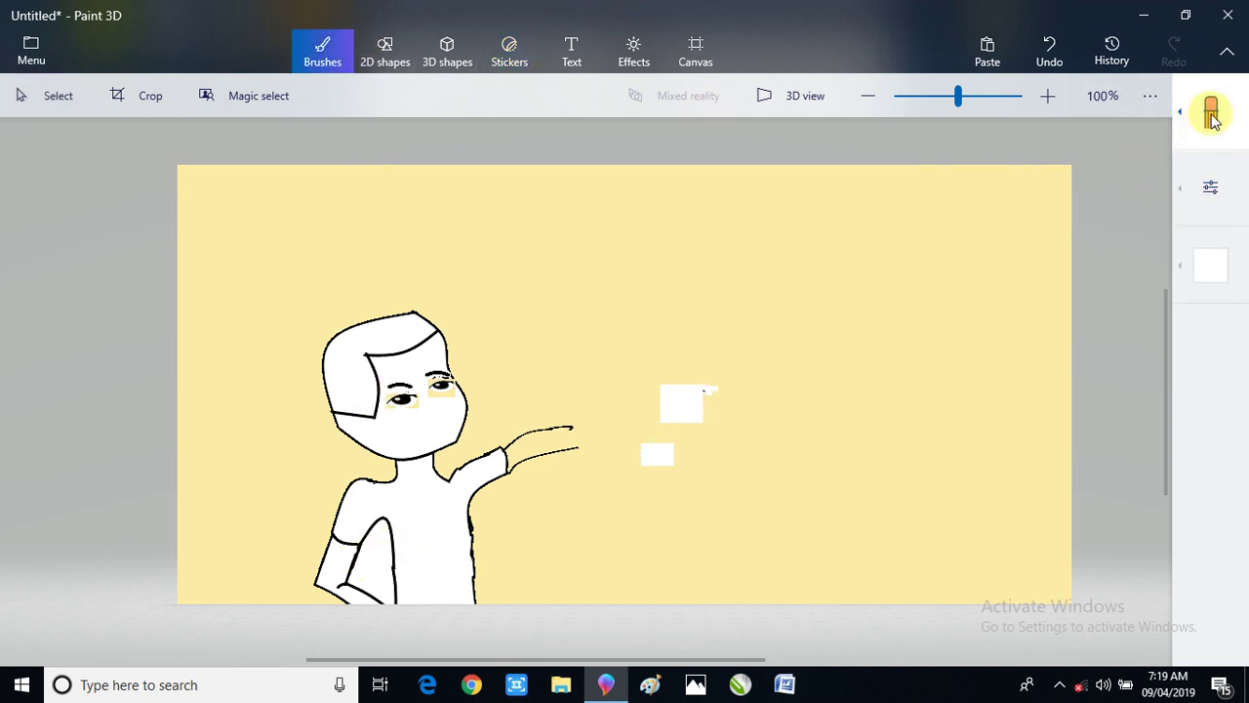
pyautogui.click(1211, 183)
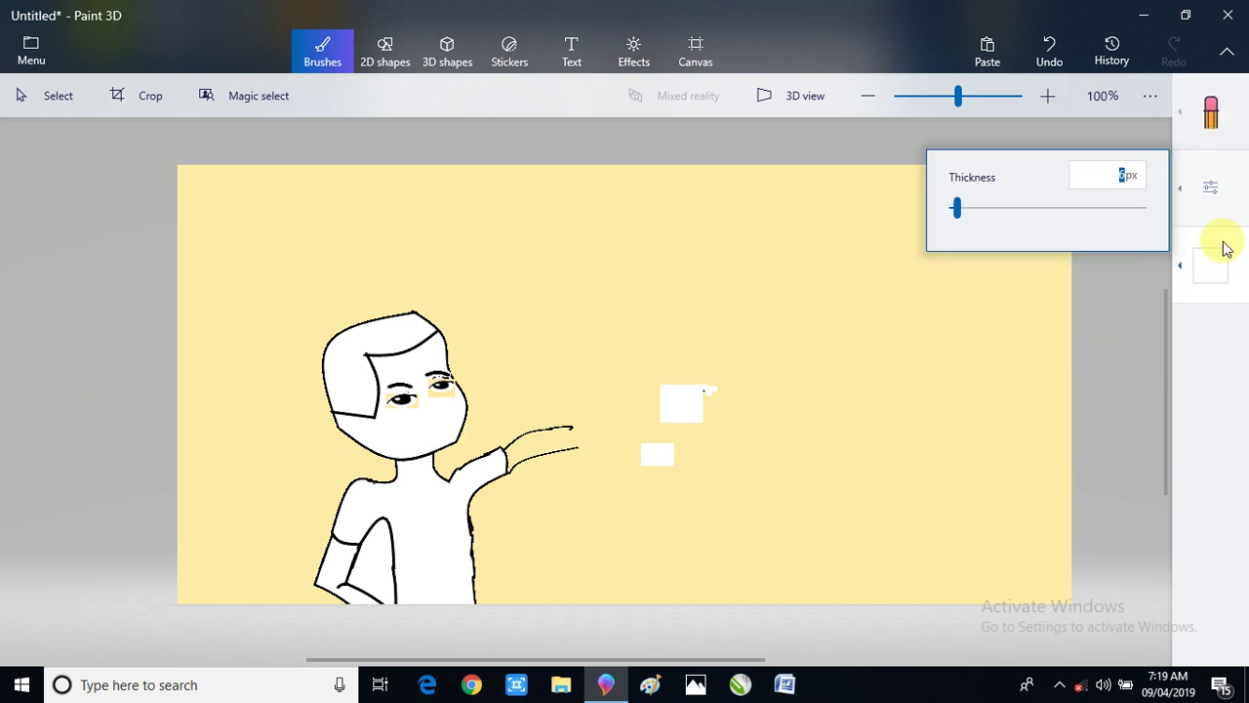
pyautogui.click(1212, 185)
pyautogui.moveTo(1153, 223); pyautogui.dragTo(1179, 205)
pyautogui.moveTo(908, 393)
pyautogui.mouseDown()
pyautogui.moveTo(937, 388)
pyautogui.moveTo(966, 268)
pyautogui.moveTo(1034, 206)
pyautogui.moveTo(1053, 290)
pyautogui.moveTo(1059, 547)
pyautogui.moveTo(998, 557)
pyautogui.moveTo(956, 541)
pyautogui.moveTo(904, 479)
pyautogui.moveTo(882, 418)
pyautogui.moveTo(899, 349)
pyautogui.moveTo(1002, 180)
pyautogui.moveTo(849, 211)
pyautogui.moveTo(824, 290)
pyautogui.moveTo(820, 504)
pyautogui.moveTo(885, 569)
pyautogui.moveTo(840, 576)
pyautogui.moveTo(796, 557)
pyautogui.moveTo(752, 481)
pyautogui.moveTo(741, 408)
pyautogui.moveTo(764, 323)
pyautogui.moveTo(824, 212)
pyautogui.moveTo(803, 184)
pyautogui.moveTo(761, 188)
pyautogui.moveTo(725, 231)
pyautogui.moveTo(707, 290)
pyautogui.moveTo(711, 554)
pyautogui.moveTo(686, 554)
pyautogui.moveTo(668, 532)
pyautogui.moveTo(703, 487)
pyautogui.moveTo(699, 418)
pyautogui.moveTo(672, 386)
pyautogui.moveTo(707, 253)
pyautogui.moveTo(689, 225)
pyautogui.moveTo(353, 160)
pyautogui.moveTo(247, 157)
pyautogui.moveTo(179, 182)
pyautogui.moveTo(209, 206)
pyautogui.moveTo(318, 189)
pyautogui.moveTo(498, 218)
pyautogui.moveTo(530, 230)
pyautogui.moveTo(561, 275)
pyautogui.mouseUp()
pyautogui.click(589, 288)
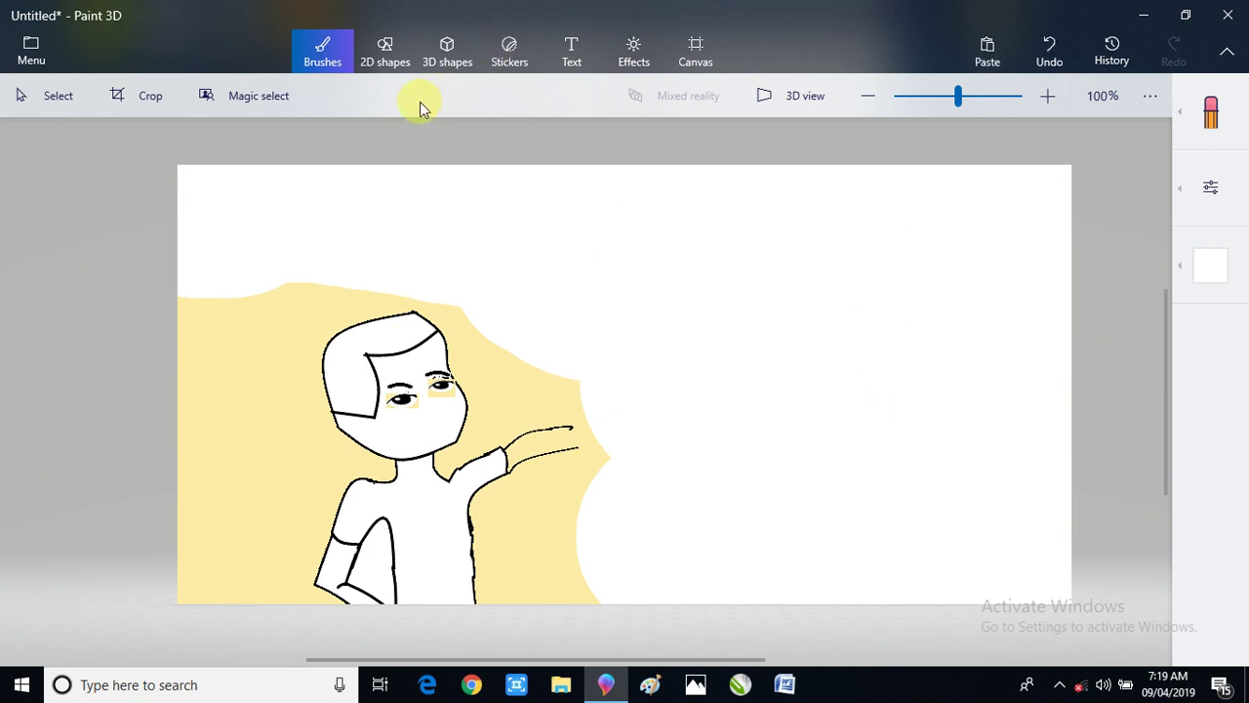
pyautogui.moveTo(226, 257)
pyautogui.mouseDown()
pyautogui.moveTo(229, 382)
pyautogui.moveTo(222, 361)
pyautogui.moveTo(203, 380)
pyautogui.moveTo(176, 472)
pyautogui.moveTo(202, 547)
pyautogui.moveTo(195, 587)
pyautogui.mouseUp()
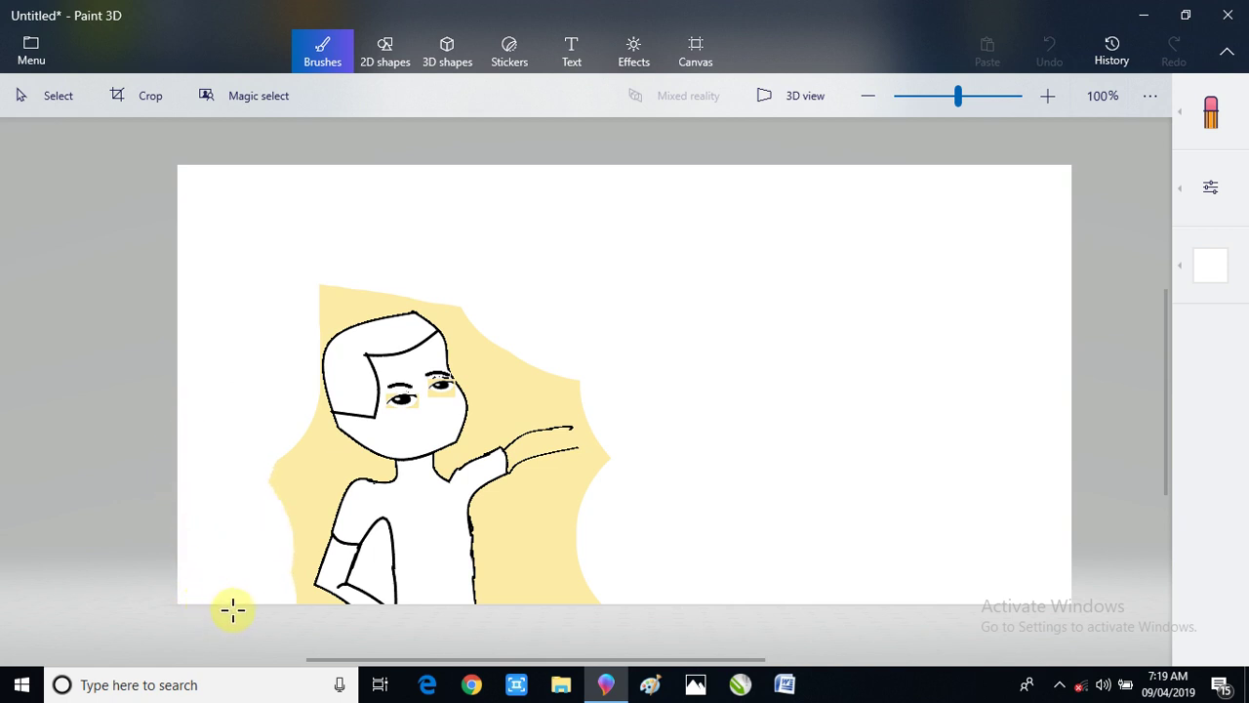
pyautogui.moveTo(232, 611)
pyautogui.mouseDown()
pyautogui.moveTo(189, 521)
pyautogui.moveTo(201, 475)
pyautogui.moveTo(228, 461)
pyautogui.moveTo(212, 438)
pyautogui.mouseUp()
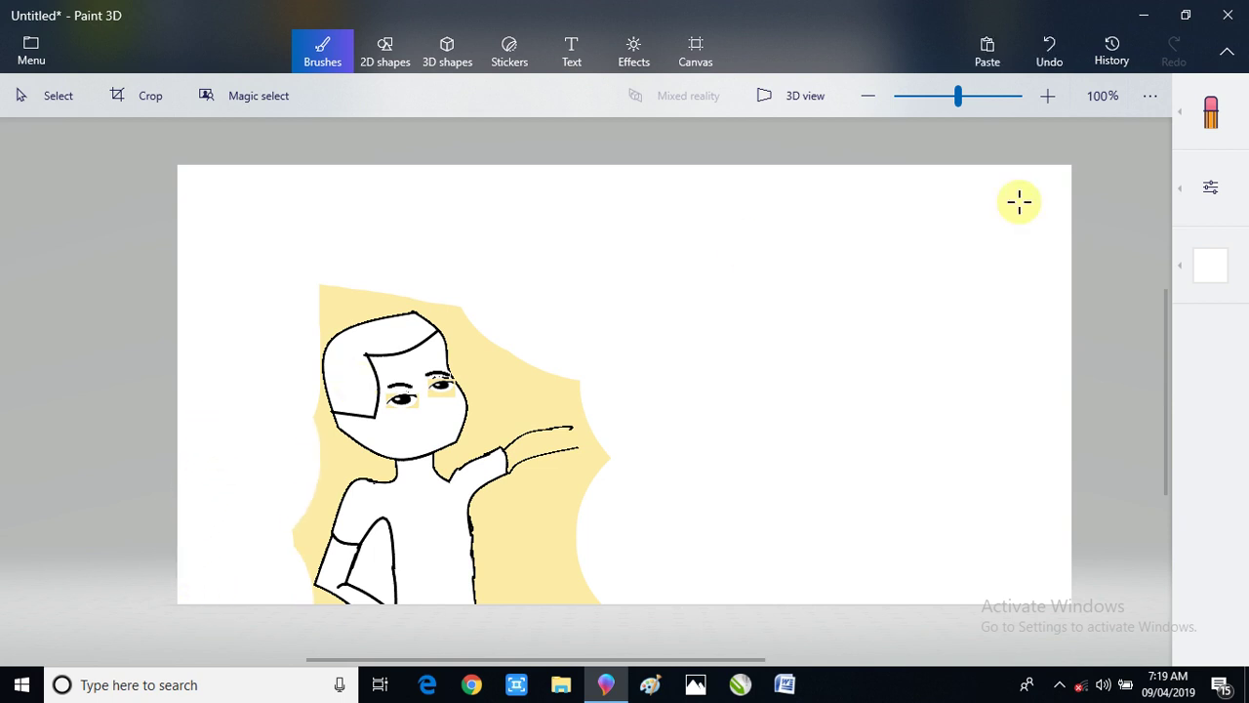
# - Set the Eraser thickness to 37 px and erase yellow between the face and the outstretched arm, undoing the stroke that cuts the hair
pyautogui.click(1207, 205)
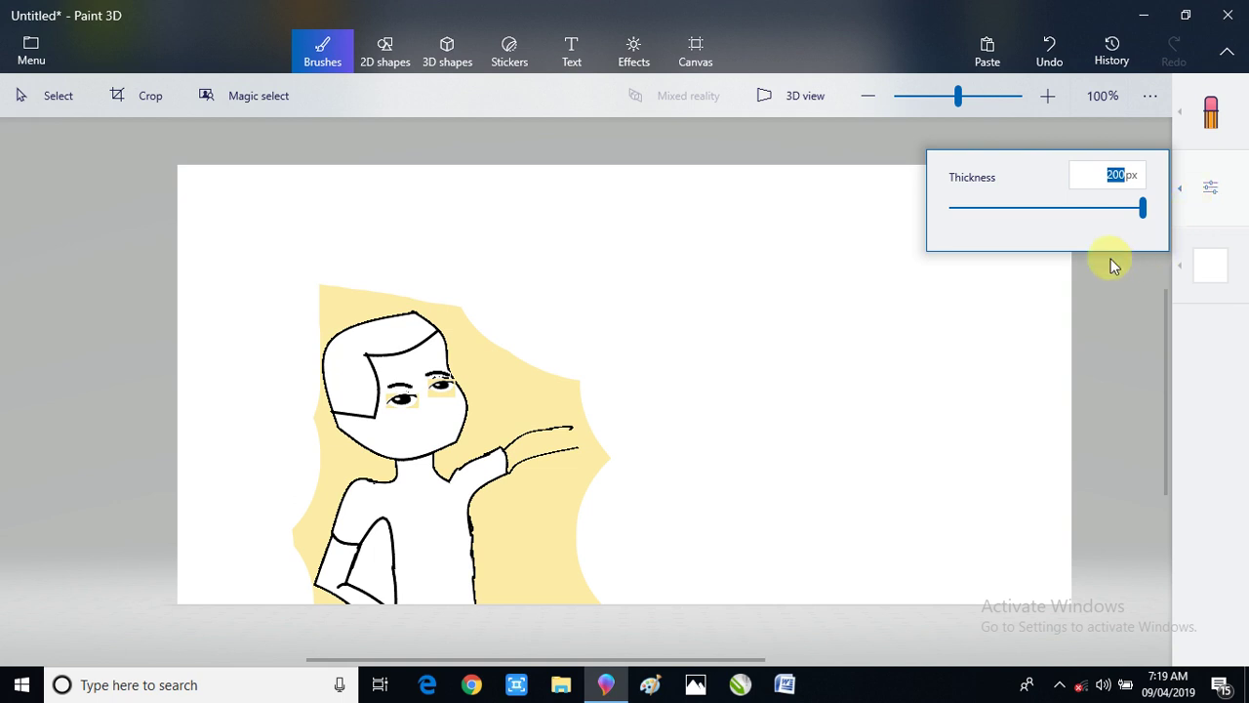
pyautogui.moveTo(1010, 200); pyautogui.dragTo(986, 229)
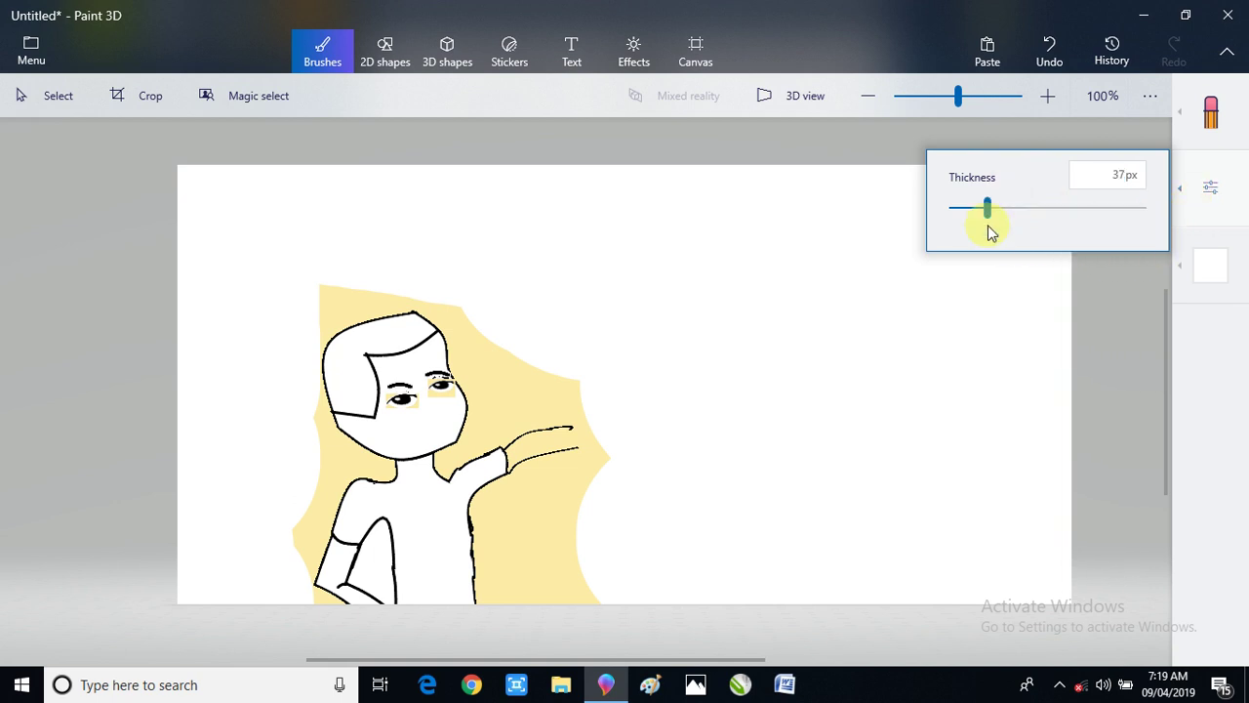
pyautogui.moveTo(522, 359); pyautogui.dragTo(586, 382)
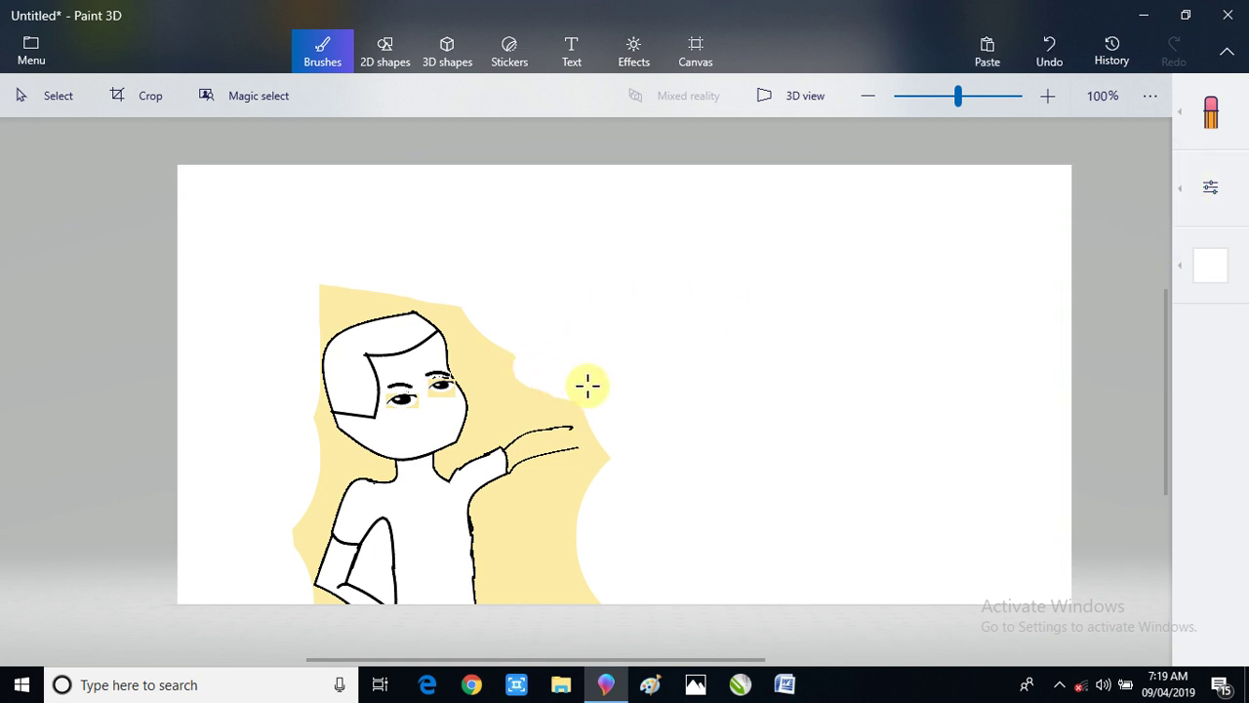
pyautogui.moveTo(479, 371)
pyautogui.mouseDown()
pyautogui.moveTo(494, 360)
pyautogui.moveTo(462, 334)
pyautogui.moveTo(458, 297)
pyautogui.moveTo(365, 282)
pyautogui.moveTo(324, 310)
pyautogui.moveTo(374, 290)
pyautogui.moveTo(418, 298)
pyautogui.mouseUp()
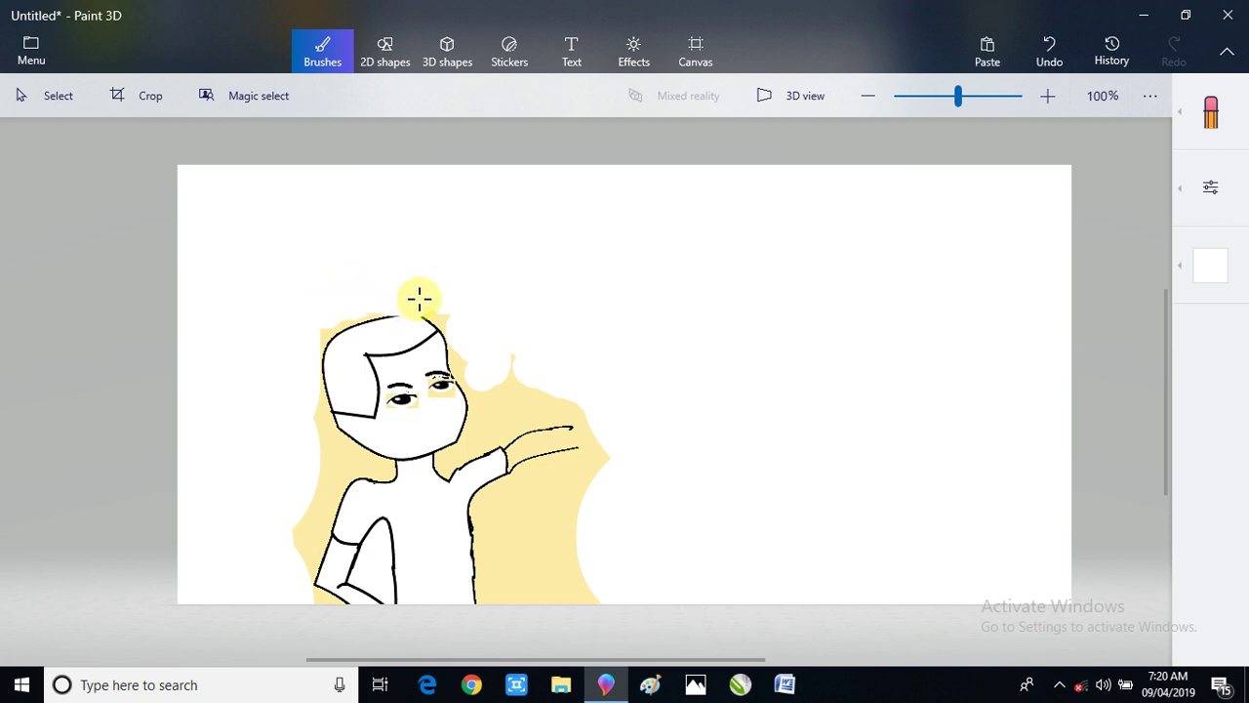
pyautogui.hotkey('ctrl', 'z')
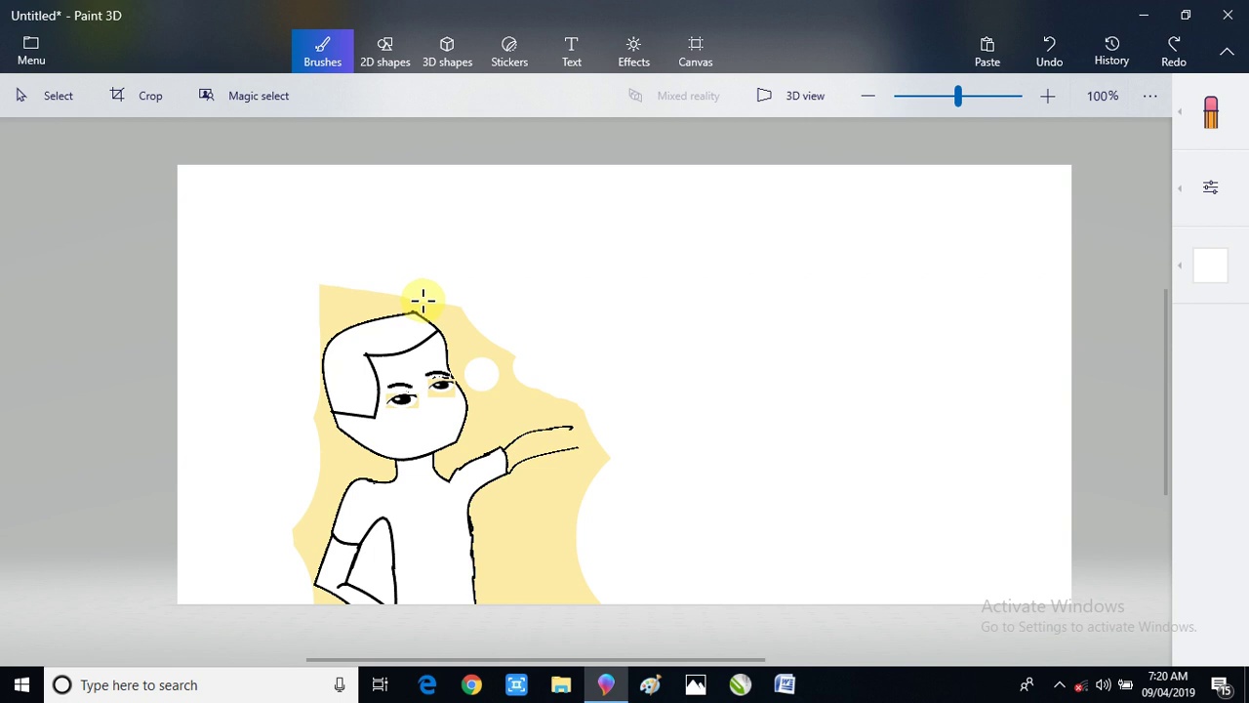
pyautogui.moveTo(469, 380)
pyautogui.mouseDown()
pyautogui.moveTo(526, 383)
pyautogui.moveTo(492, 357)
pyautogui.mouseUp()
# - Set the Eraser thickness to 116 px and erase the yellow in front of the forehead
pyautogui.click(1232, 200)
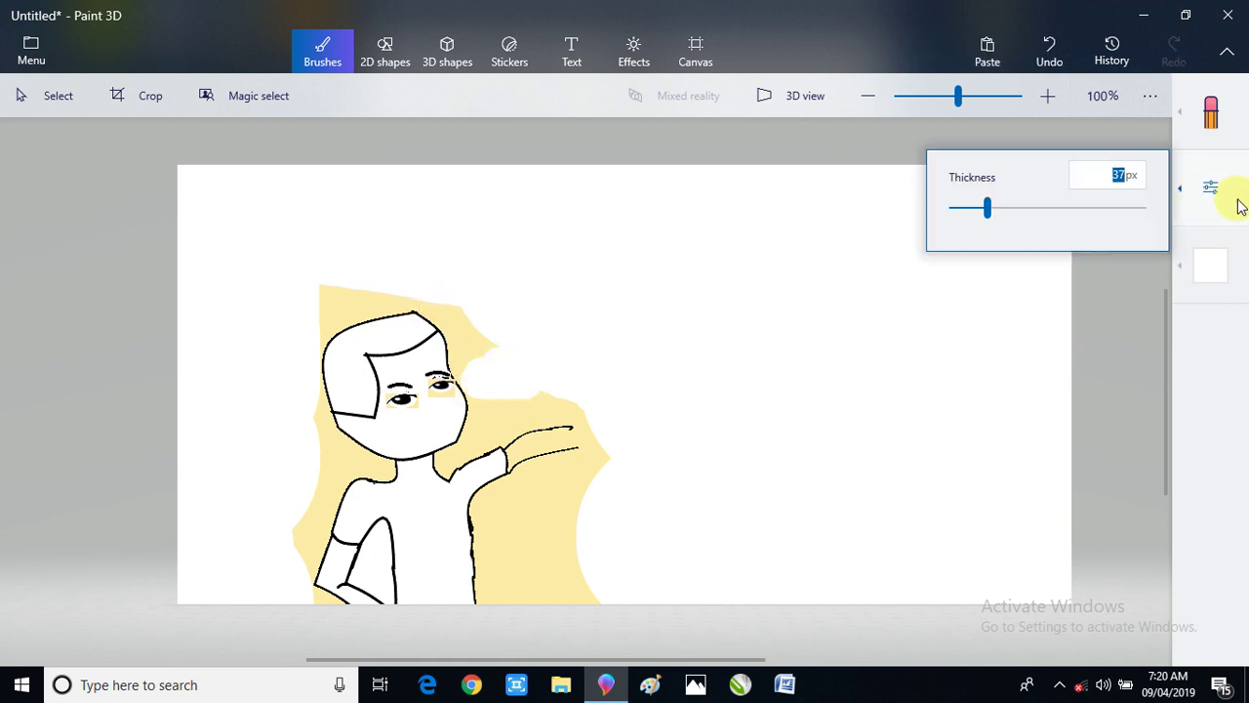
pyautogui.click(1062, 210)
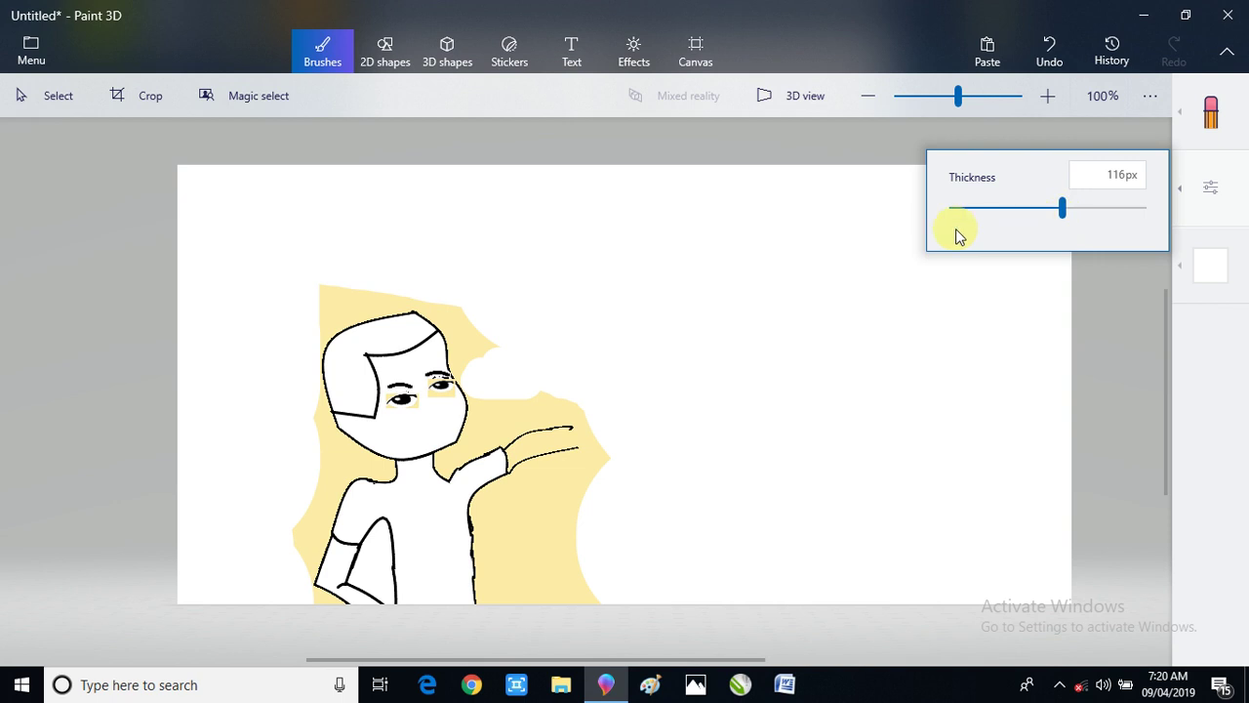
pyautogui.click(514, 348)
pyautogui.moveTo(508, 335)
pyautogui.mouseDown()
pyautogui.moveTo(501, 310)
pyautogui.moveTo(439, 268)
pyautogui.mouseUp()
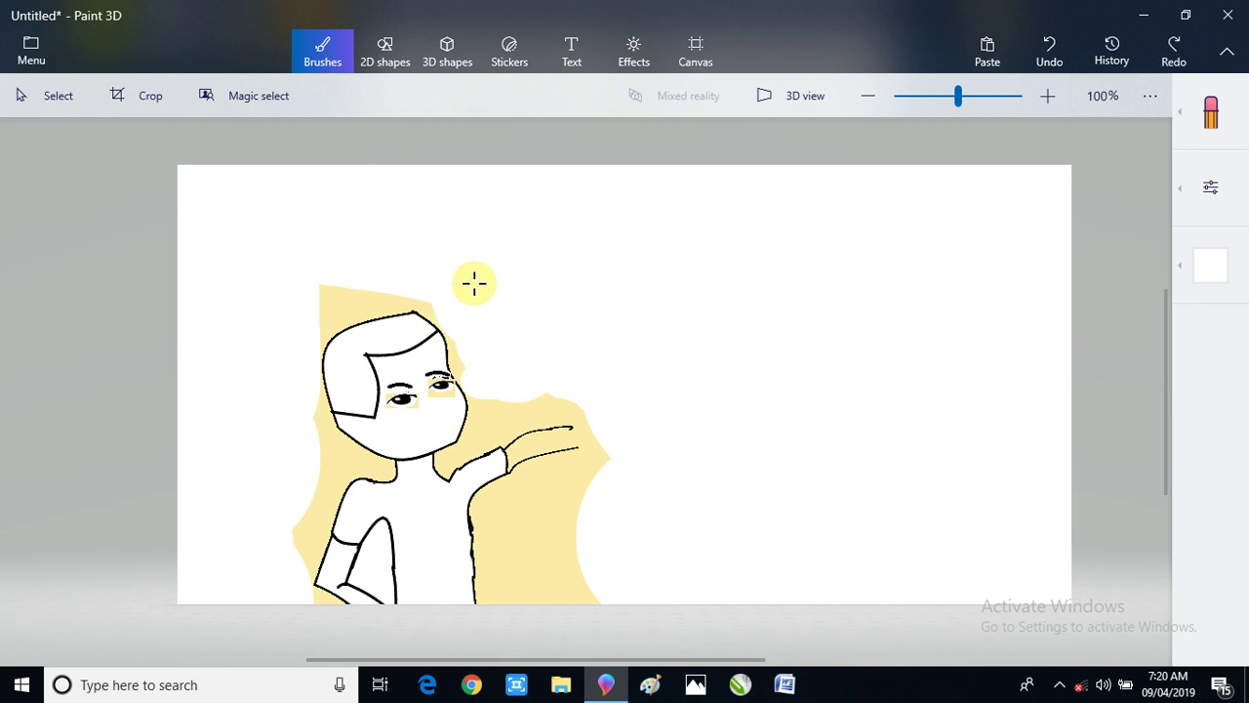
# - Erase the yellow closely over the head and down behind the back, undoing strokes that cut into the outline
pyautogui.moveTo(474, 282)
pyautogui.mouseDown()
pyautogui.moveTo(455, 299)
pyautogui.moveTo(485, 282)
pyautogui.moveTo(398, 254)
pyautogui.moveTo(416, 271)
pyautogui.mouseUp()
pyautogui.hotkey('ctrl', 'z')
pyautogui.hotkey('ctrl', 'z')
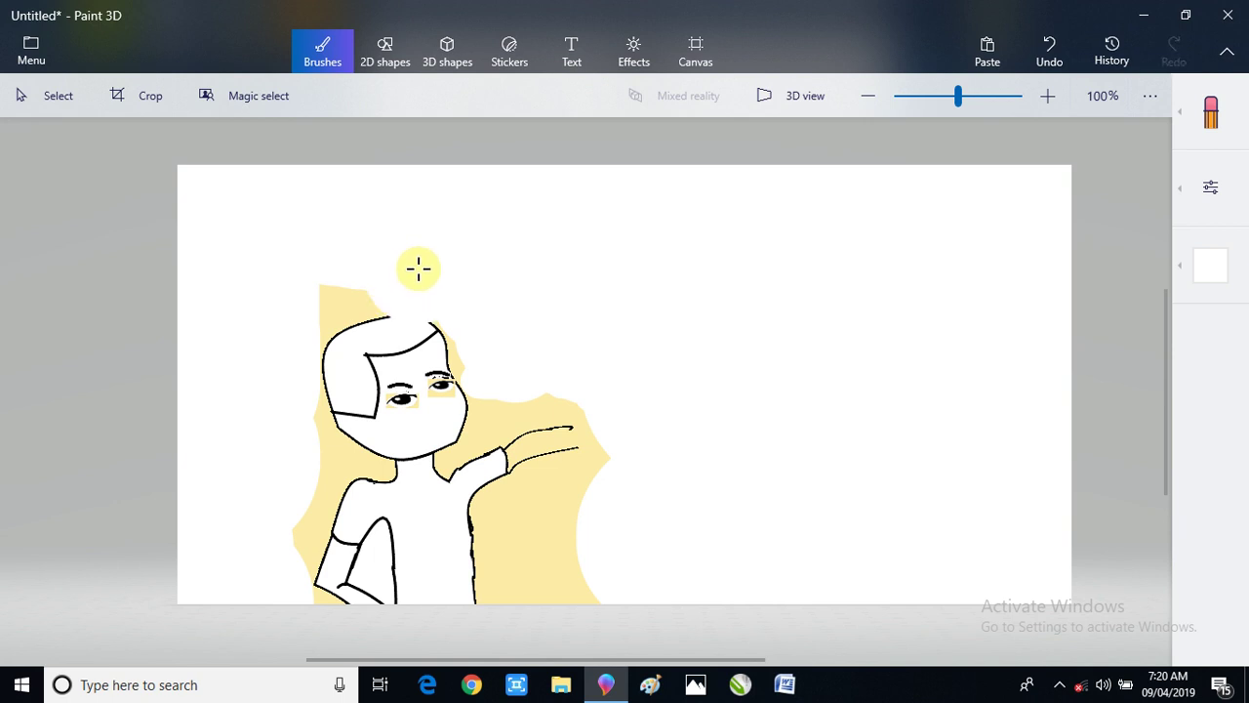
pyautogui.hotkey('ctrl', 'z')
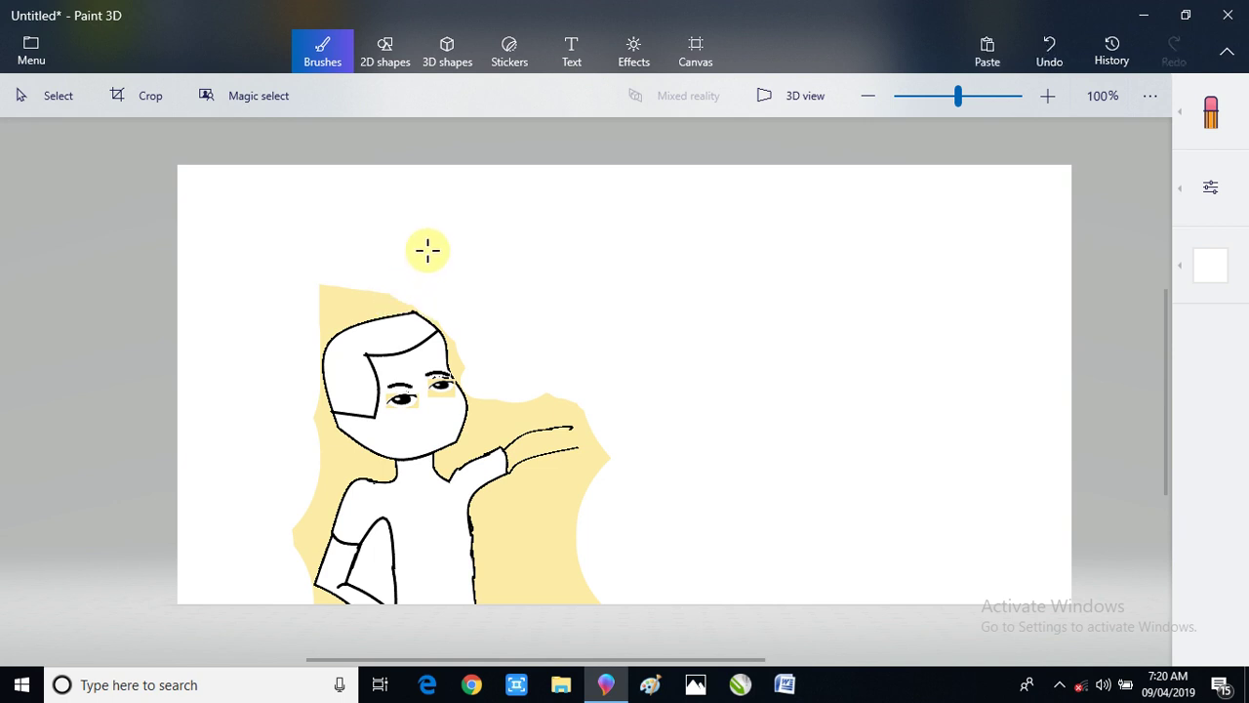
pyautogui.moveTo(428, 251)
pyautogui.mouseDown()
pyautogui.moveTo(354, 231)
pyautogui.moveTo(327, 238)
pyautogui.moveTo(325, 257)
pyautogui.moveTo(331, 271)
pyautogui.moveTo(363, 260)
pyautogui.moveTo(291, 304)
pyautogui.mouseUp()
pyautogui.moveTo(282, 346)
pyautogui.mouseDown()
pyautogui.moveTo(290, 463)
pyautogui.moveTo(267, 510)
pyautogui.moveTo(276, 532)
pyautogui.mouseUp()
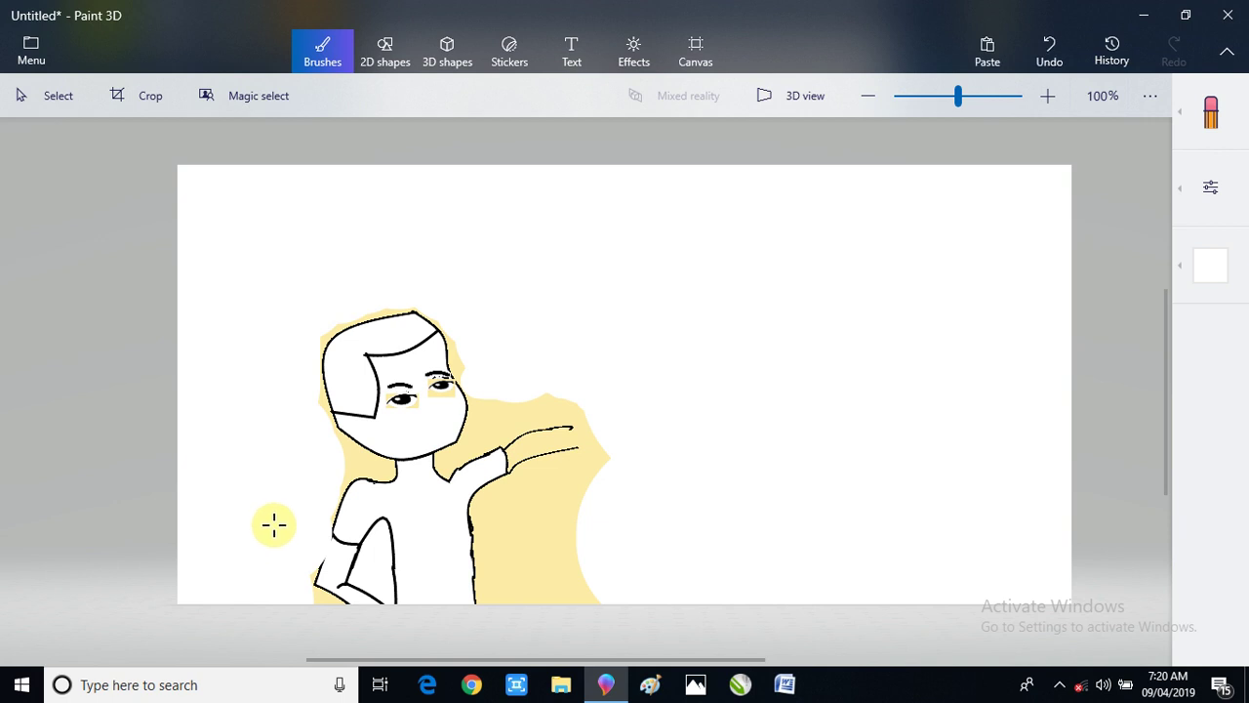
# - Try to erase the yellow beneath the outstretched arm with the large Eraser, undoing each stroke
pyautogui.moveTo(482, 533)
pyautogui.mouseDown()
pyautogui.moveTo(547, 533)
pyautogui.moveTo(569, 594)
pyautogui.moveTo(580, 497)
pyautogui.moveTo(590, 519)
pyautogui.mouseUp()
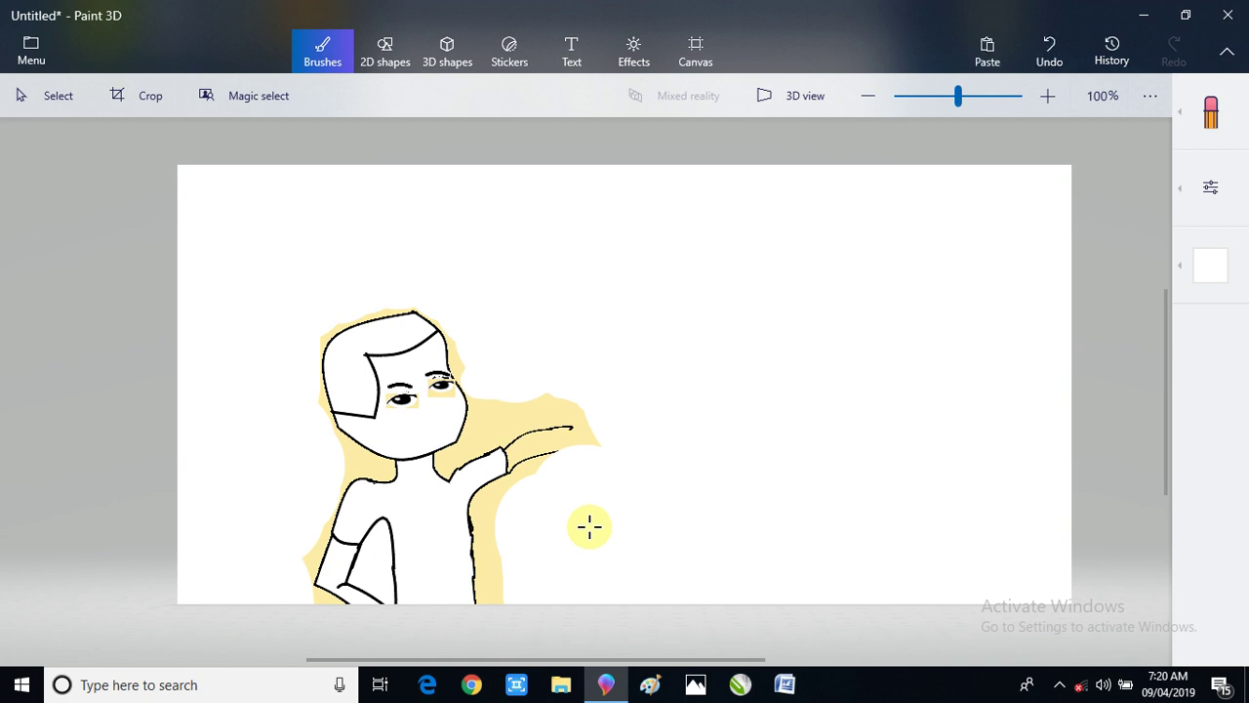
pyautogui.hotkey('ctrl', 'z')
pyautogui.moveTo(583, 534)
pyautogui.mouseDown()
pyautogui.moveTo(564, 584)
pyautogui.moveTo(563, 526)
pyautogui.moveTo(499, 561)
pyautogui.mouseUp()
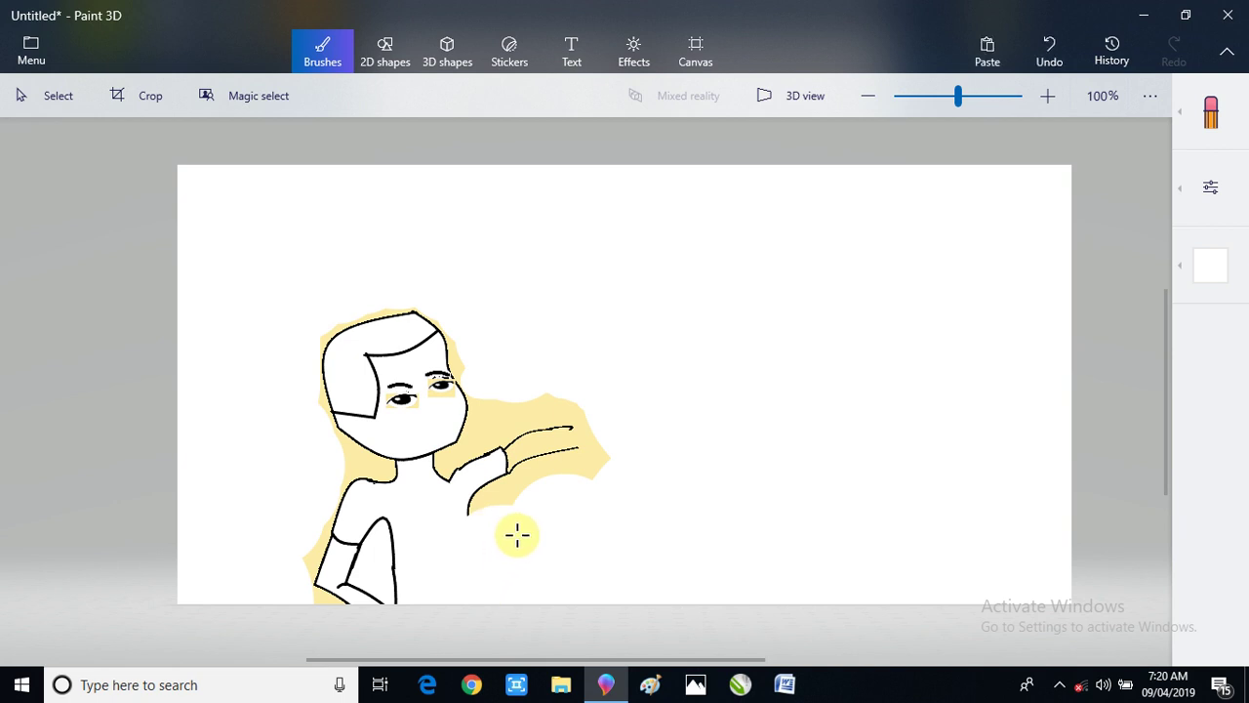
pyautogui.hotkey('ctrl', 'z')
# - Reduce the Eraser thickness and trim the yellow in front of the torso, past the hand and above the arm
pyautogui.click(1210, 187)
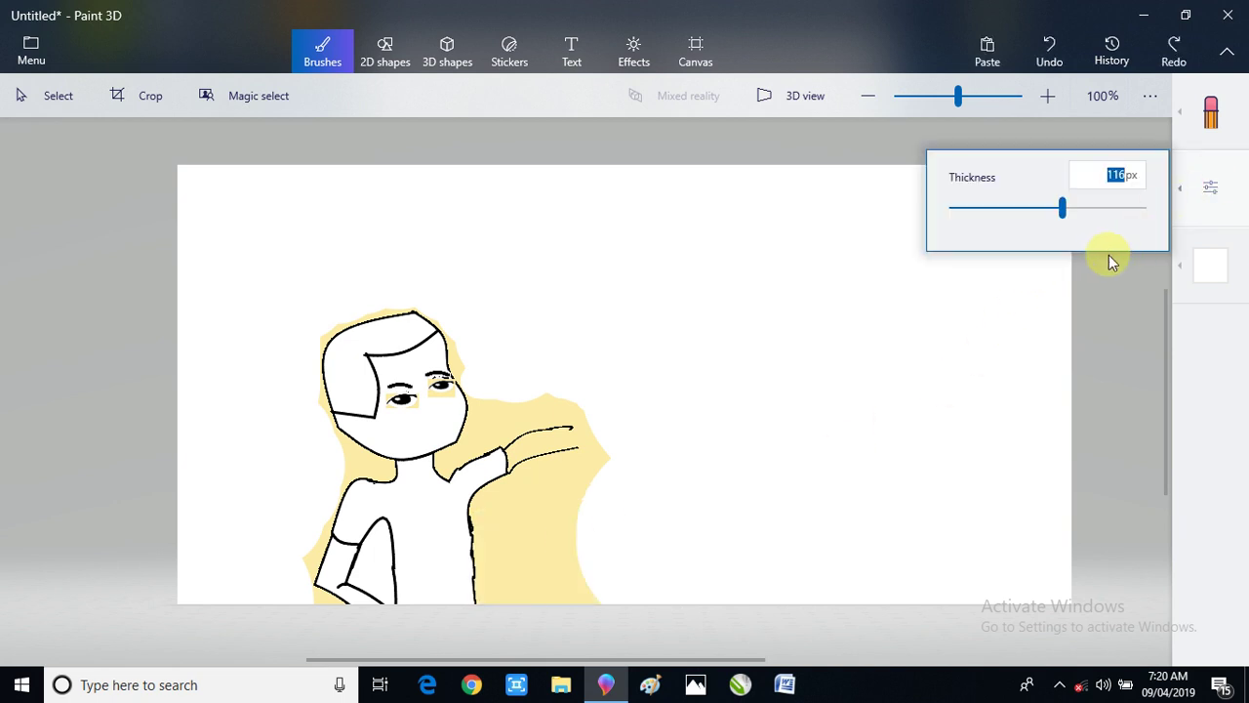
pyautogui.moveTo(995, 207)
pyautogui.mouseDown()
pyautogui.moveTo(956, 226)
pyautogui.moveTo(982, 224)
pyautogui.mouseUp()
pyautogui.moveTo(527, 516)
pyautogui.mouseDown()
pyautogui.moveTo(594, 599)
pyautogui.moveTo(584, 497)
pyautogui.moveTo(540, 569)
pyautogui.moveTo(569, 513)
pyautogui.moveTo(578, 602)
pyautogui.moveTo(548, 520)
pyautogui.moveTo(515, 612)
pyautogui.moveTo(525, 526)
pyautogui.moveTo(529, 631)
pyautogui.moveTo(550, 575)
pyautogui.moveTo(597, 620)
pyautogui.moveTo(536, 574)
pyautogui.moveTo(492, 571)
pyautogui.moveTo(502, 607)
pyautogui.moveTo(489, 550)
pyautogui.mouseUp()
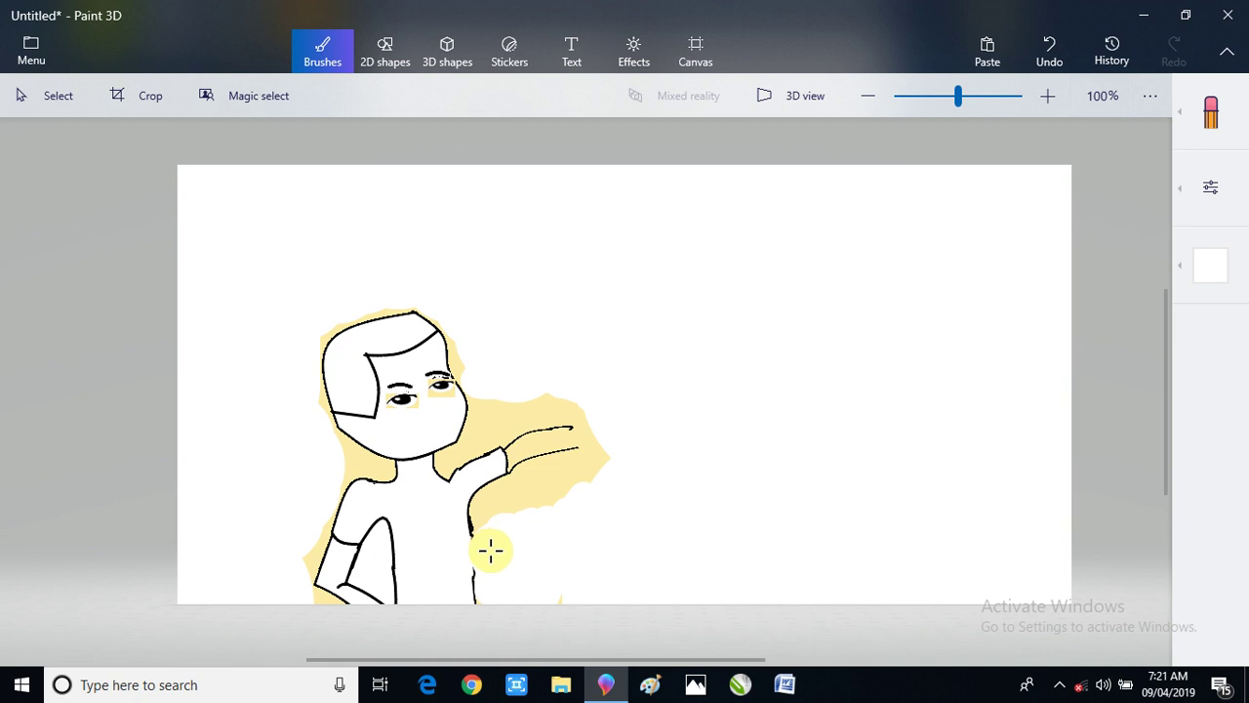
pyautogui.hotkey('ctrl', 'z')
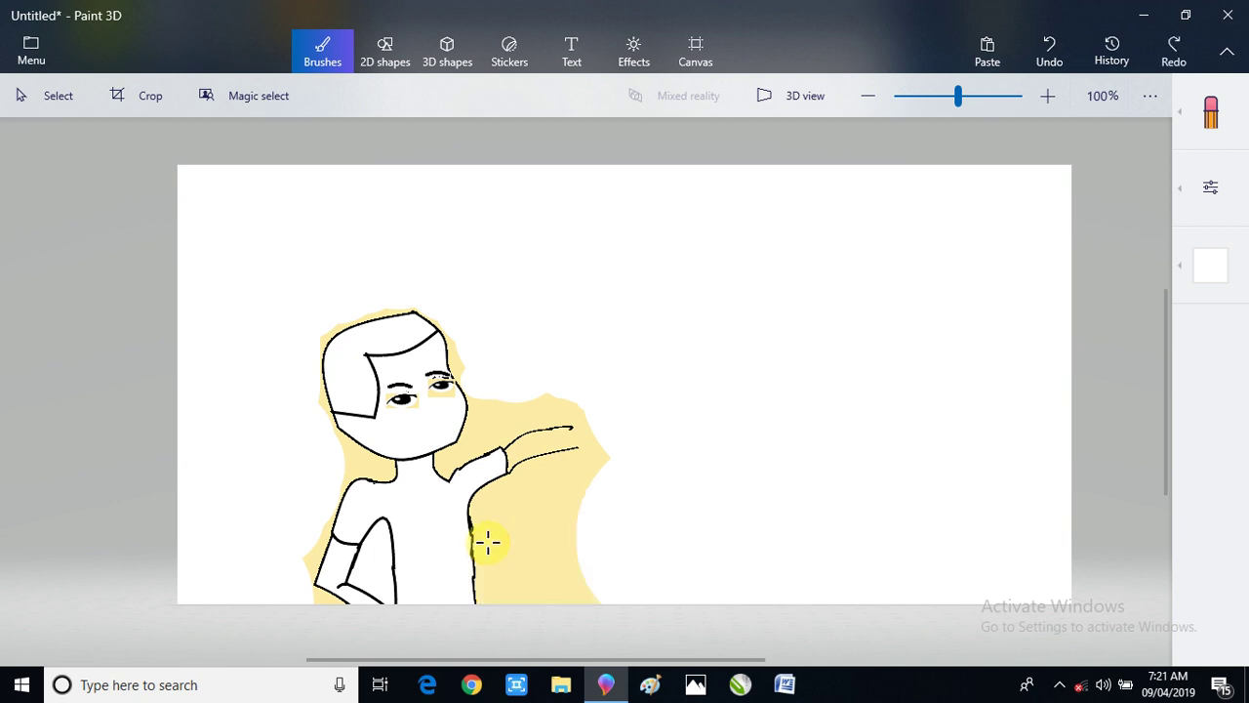
pyautogui.moveTo(525, 585)
pyautogui.mouseDown()
pyautogui.moveTo(589, 601)
pyautogui.moveTo(534, 597)
pyautogui.moveTo(569, 558)
pyautogui.moveTo(518, 577)
pyautogui.moveTo(631, 525)
pyautogui.moveTo(604, 546)
pyautogui.moveTo(631, 476)
pyautogui.moveTo(525, 581)
pyautogui.moveTo(560, 562)
pyautogui.moveTo(604, 595)
pyautogui.moveTo(569, 502)
pyautogui.moveTo(601, 470)
pyautogui.mouseUp()
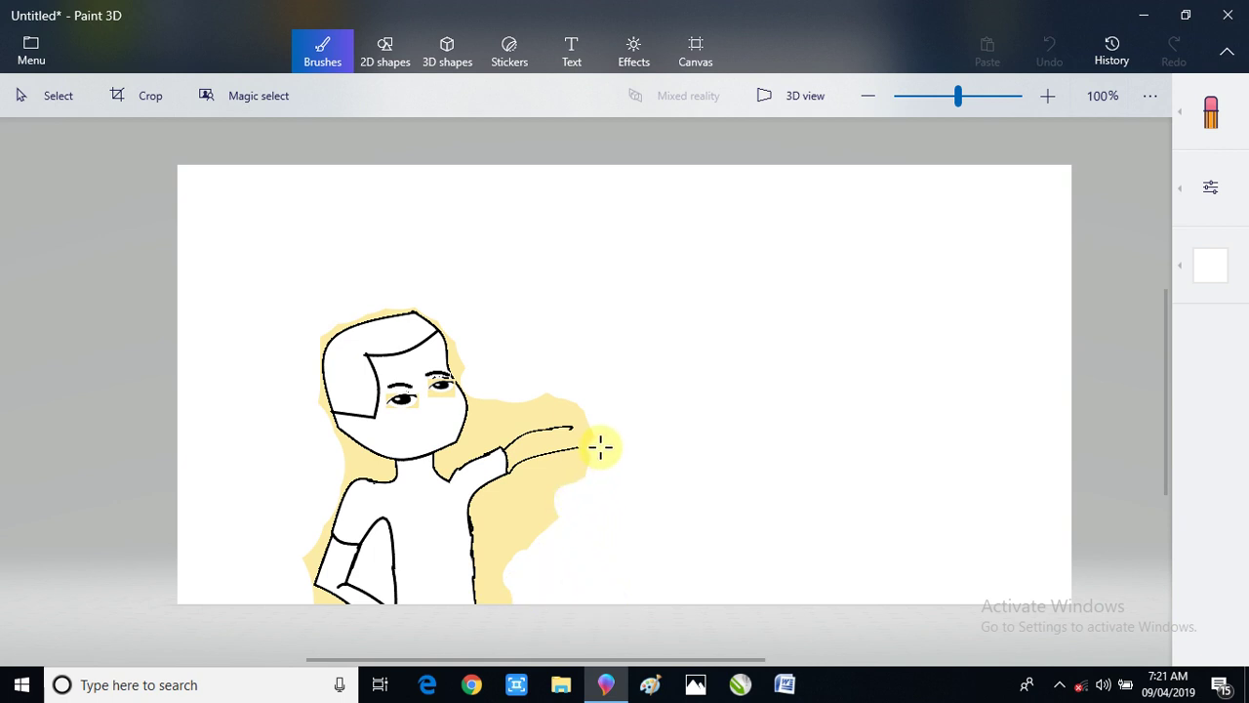
pyautogui.moveTo(591, 422)
pyautogui.mouseDown()
pyautogui.moveTo(577, 407)
pyautogui.moveTo(505, 398)
pyautogui.moveTo(475, 427)
pyautogui.mouseUp()
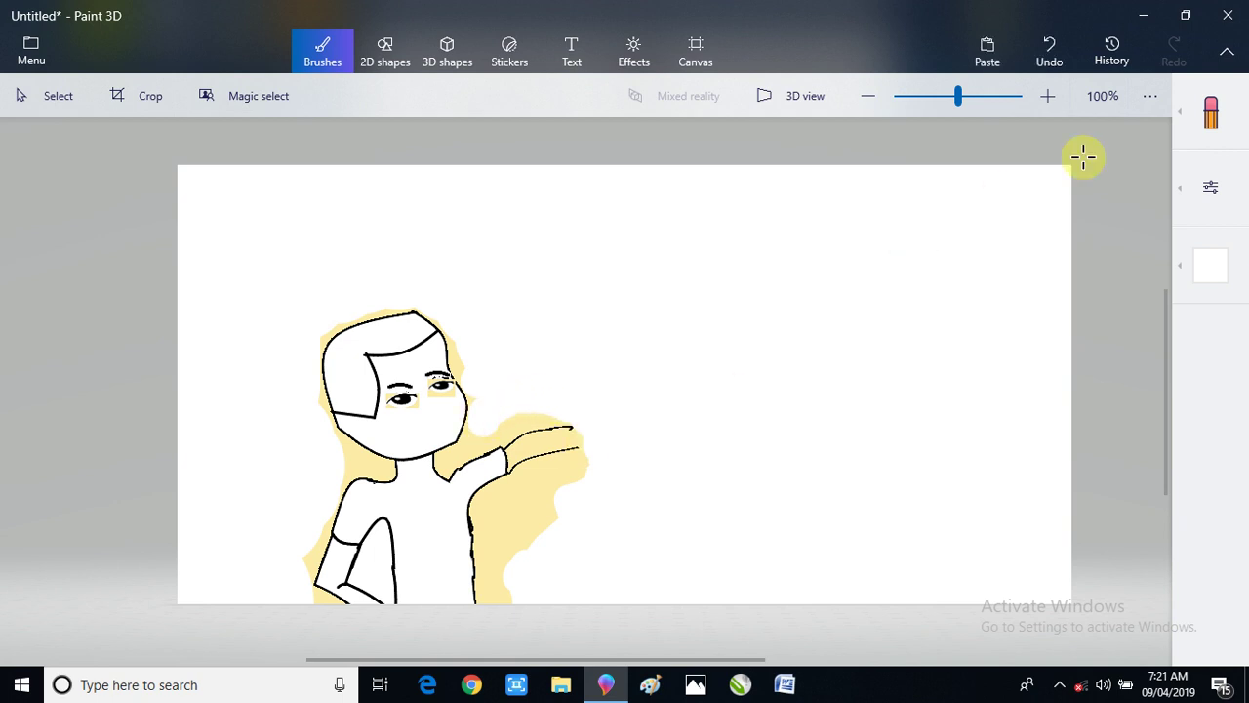
# - Fill the yellow area beneath the outstretched arm with white, and undo the extra fill around the head
pyautogui.click(1210, 113)
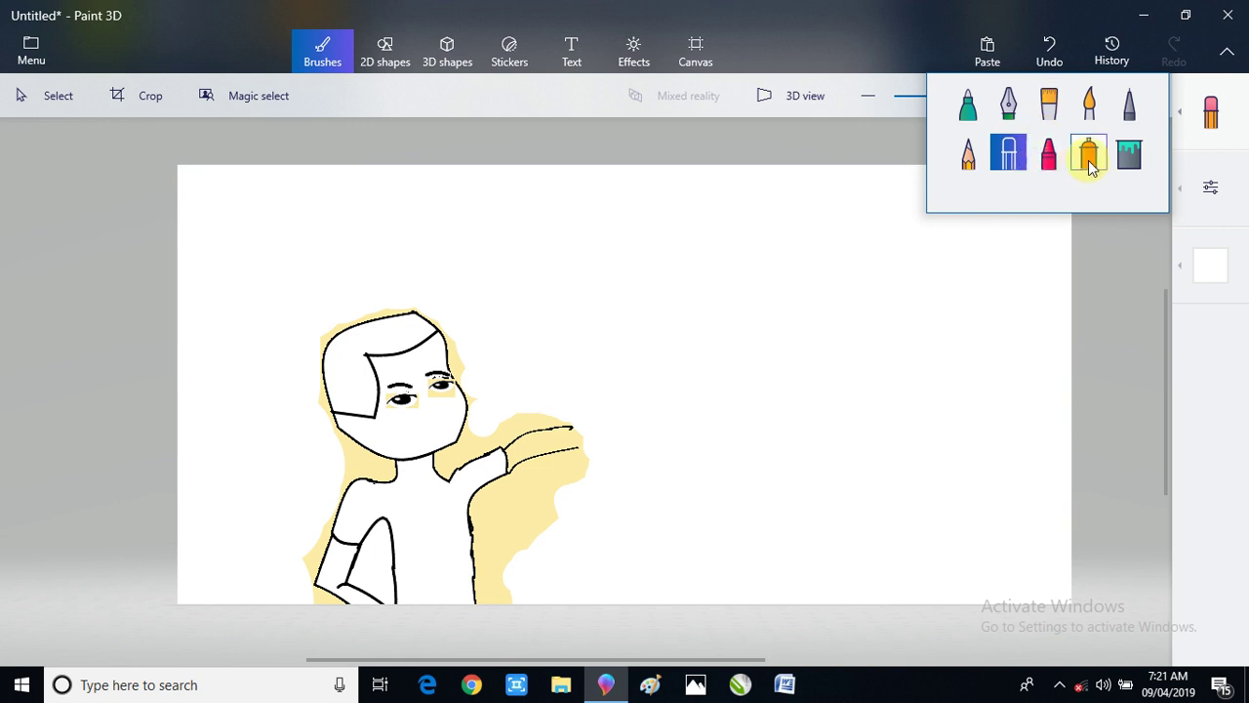
pyautogui.click(1127, 158)
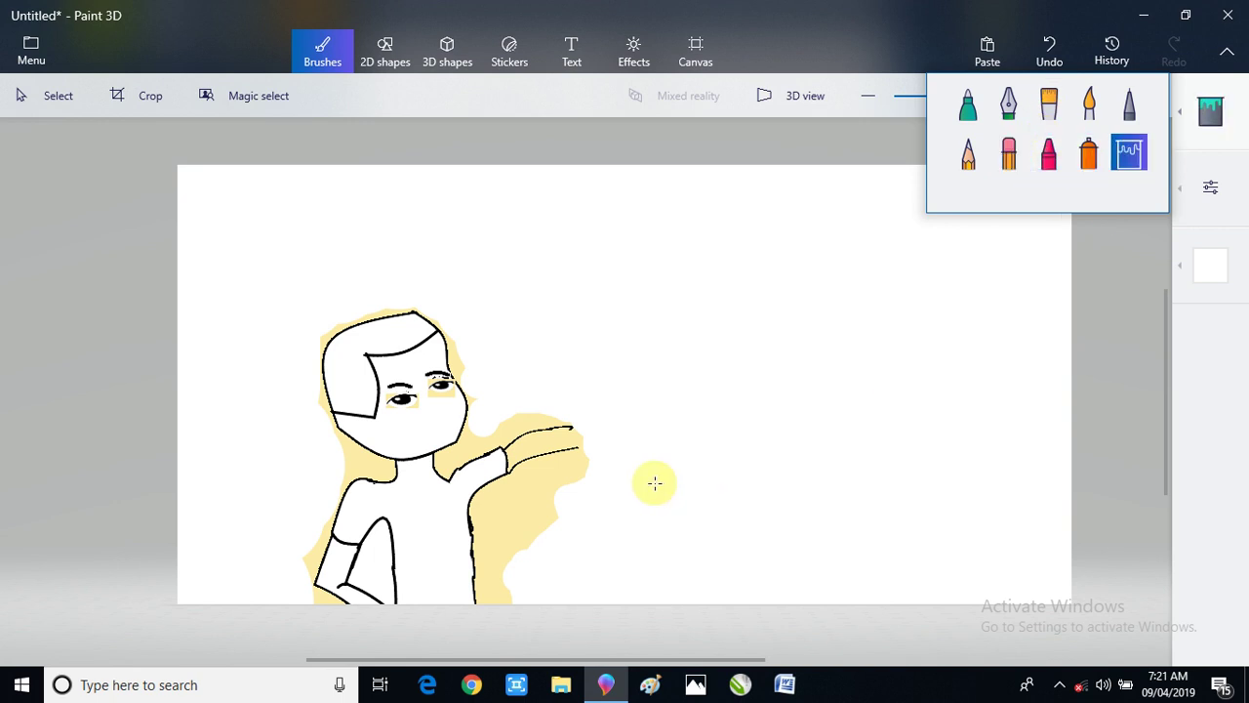
pyautogui.click(505, 541)
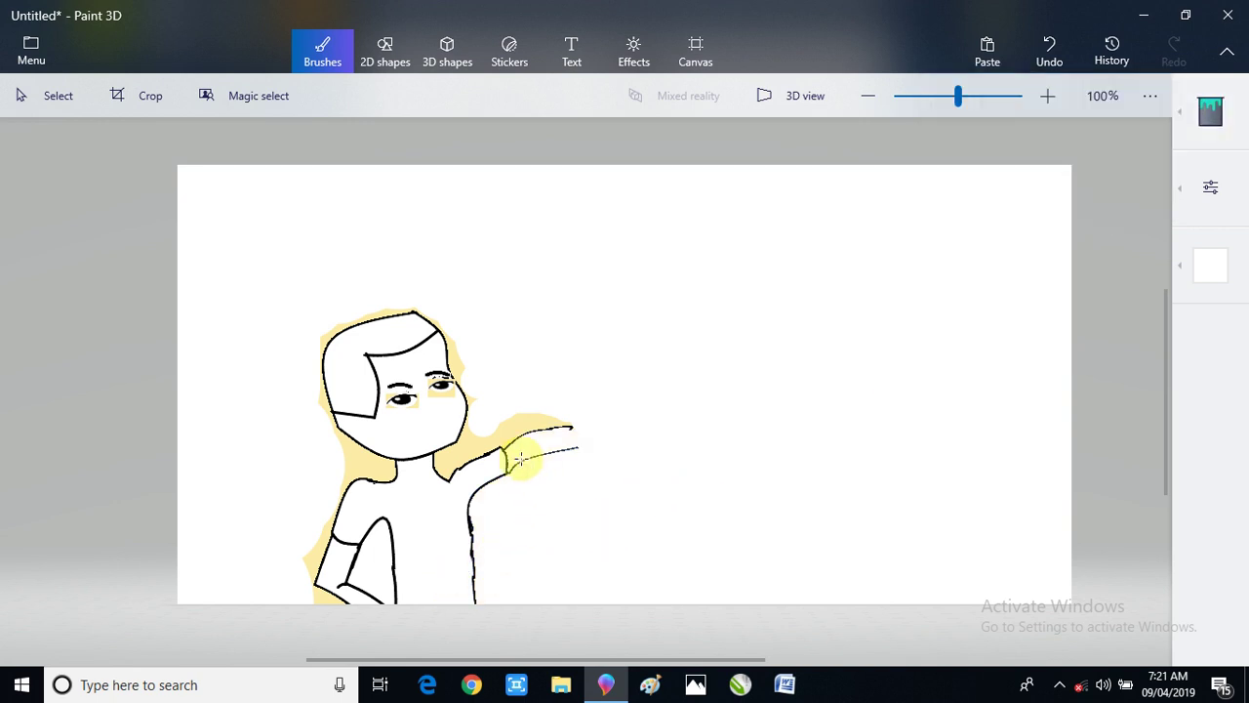
pyautogui.click(470, 446)
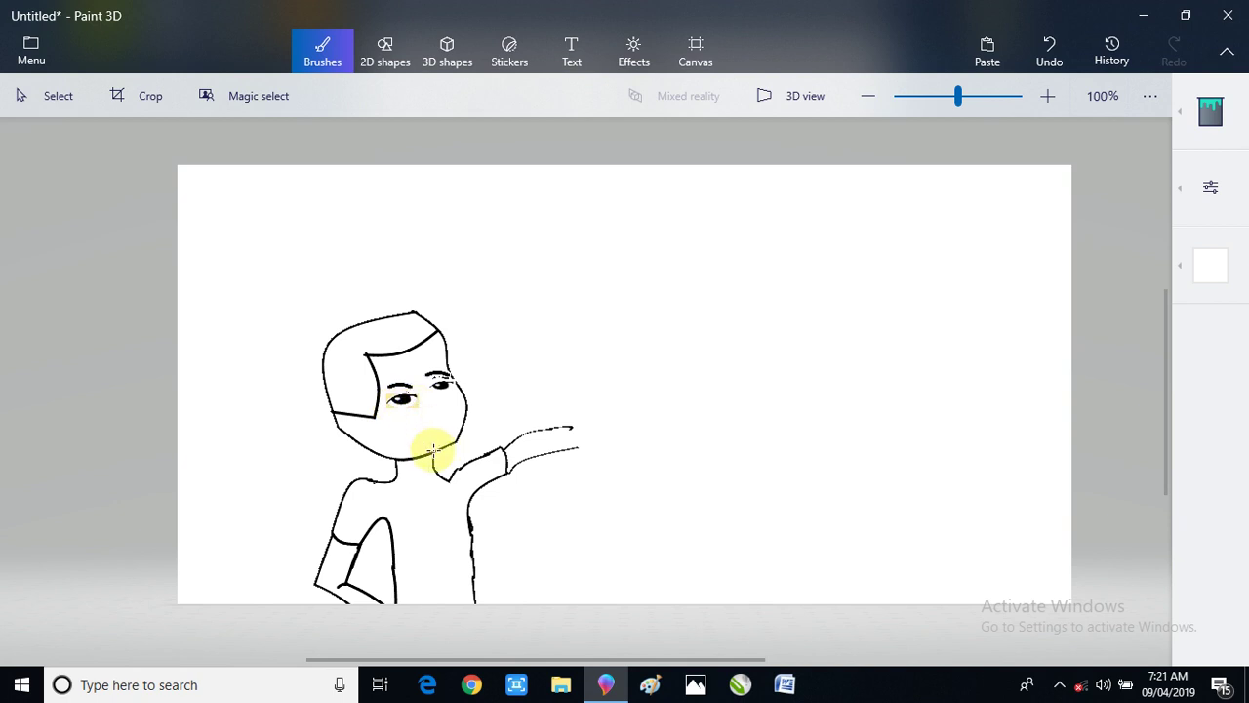
pyautogui.hotkey('ctrl', 'z')
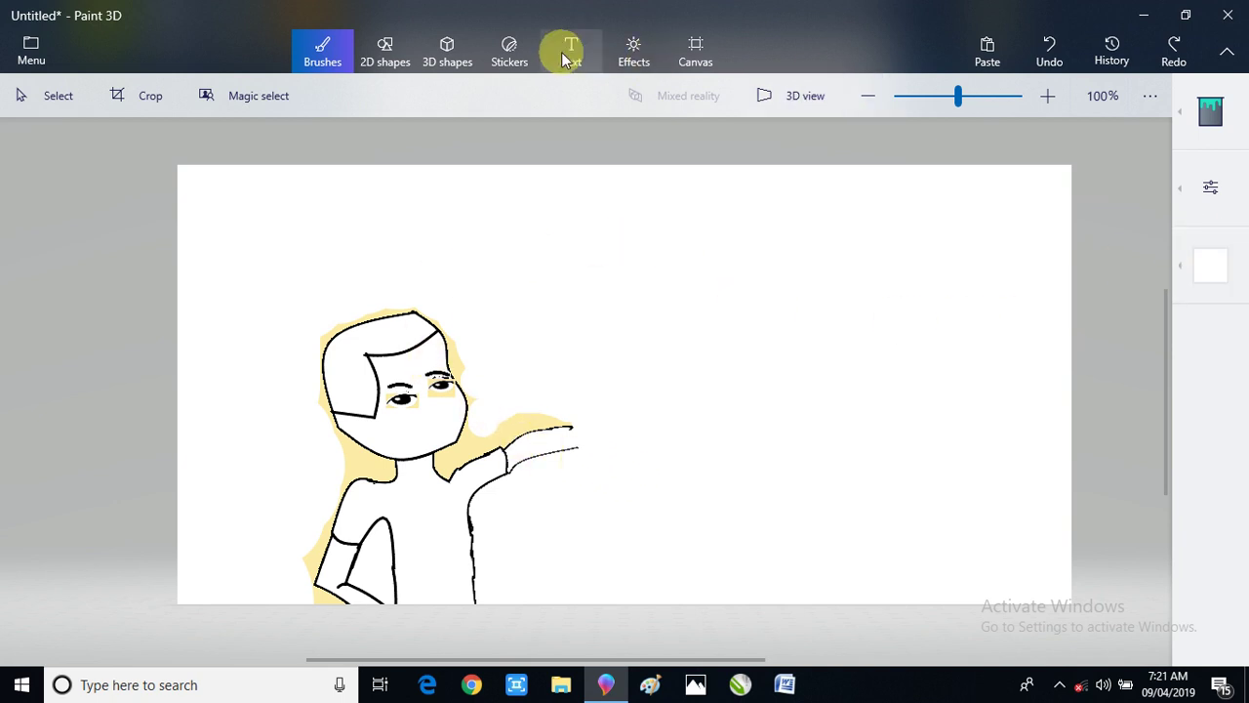
# - Patch the face outline beside the front eye with a black Pixel pen, then undo a trial stroke along the lower arm line
pyautogui.click(1210, 119)
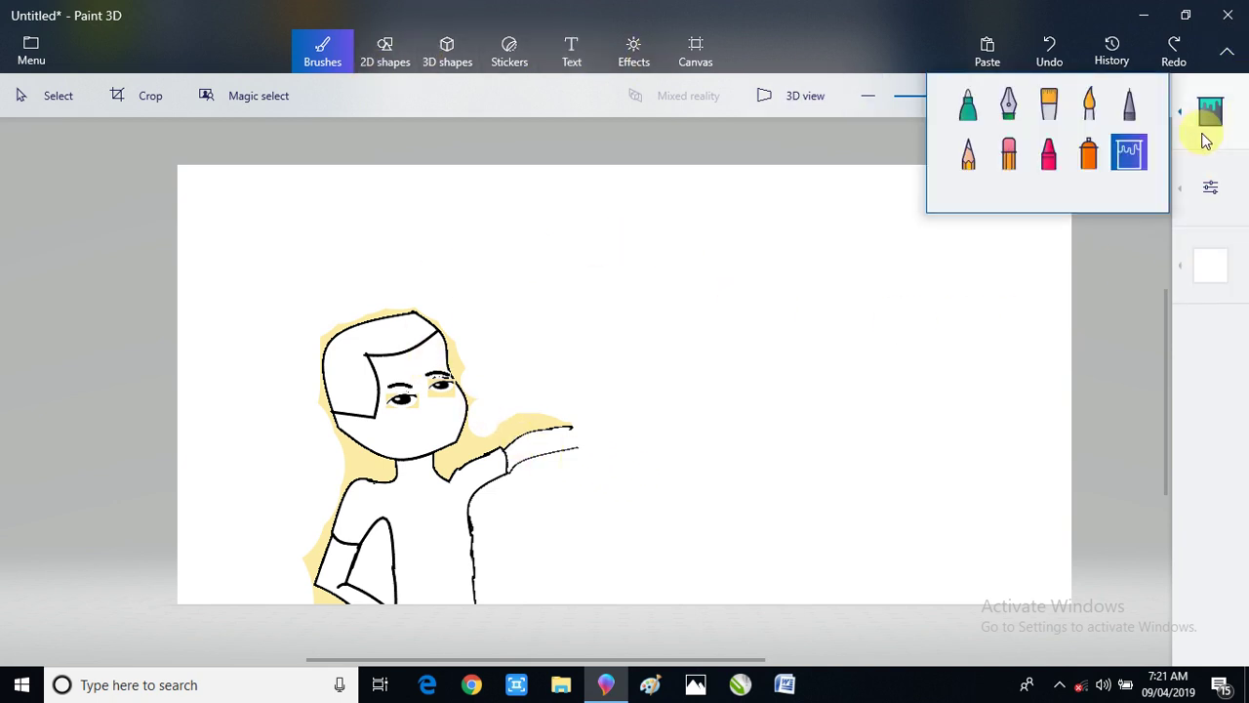
pyautogui.click(1126, 109)
pyautogui.click(1211, 266)
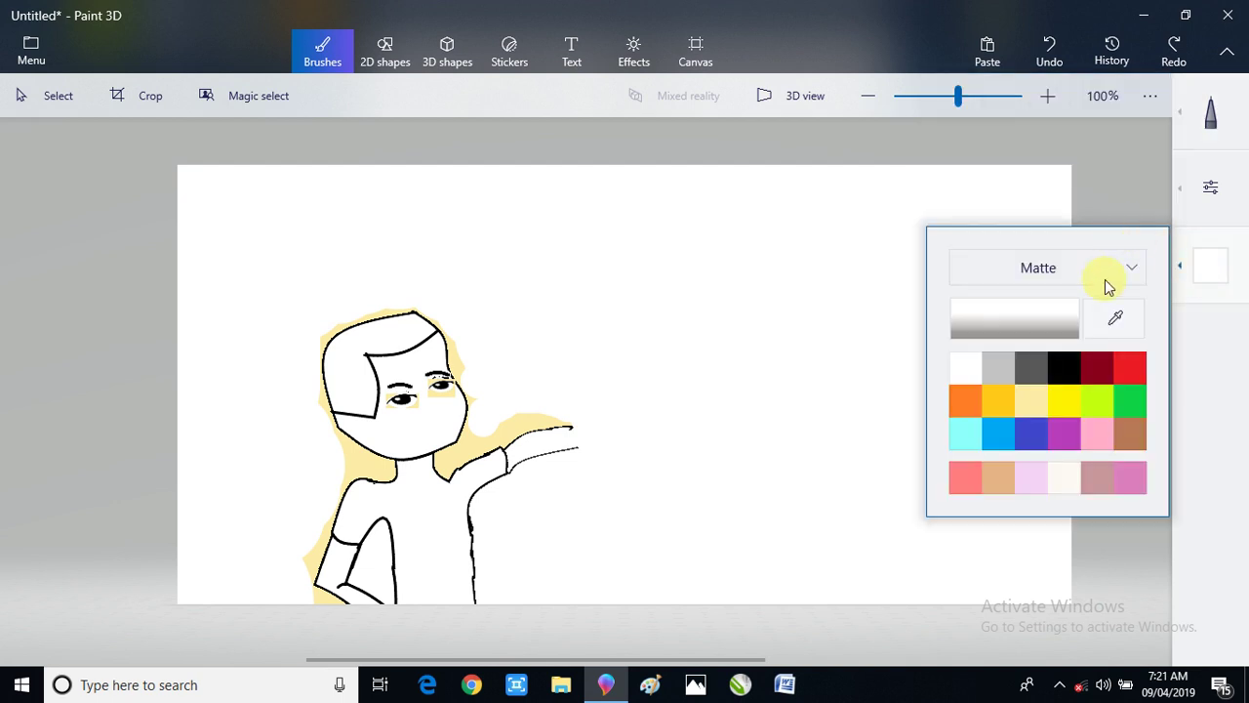
pyautogui.click(1033, 368)
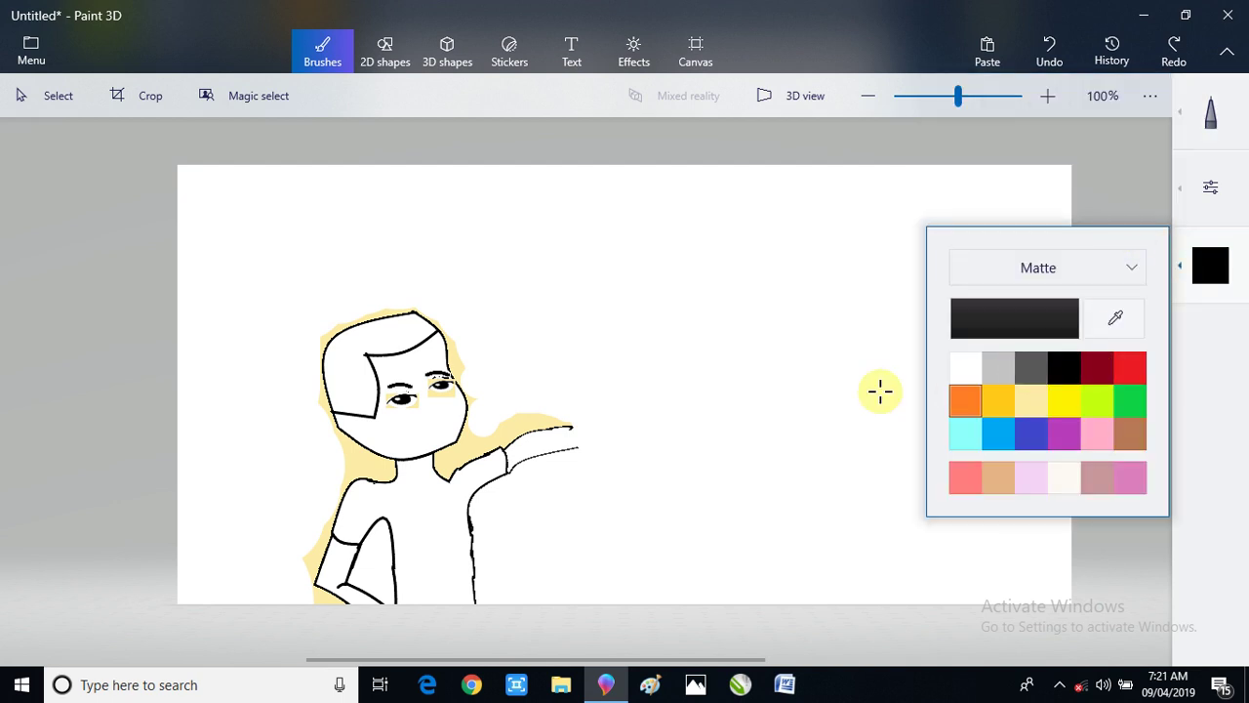
pyautogui.click(448, 371)
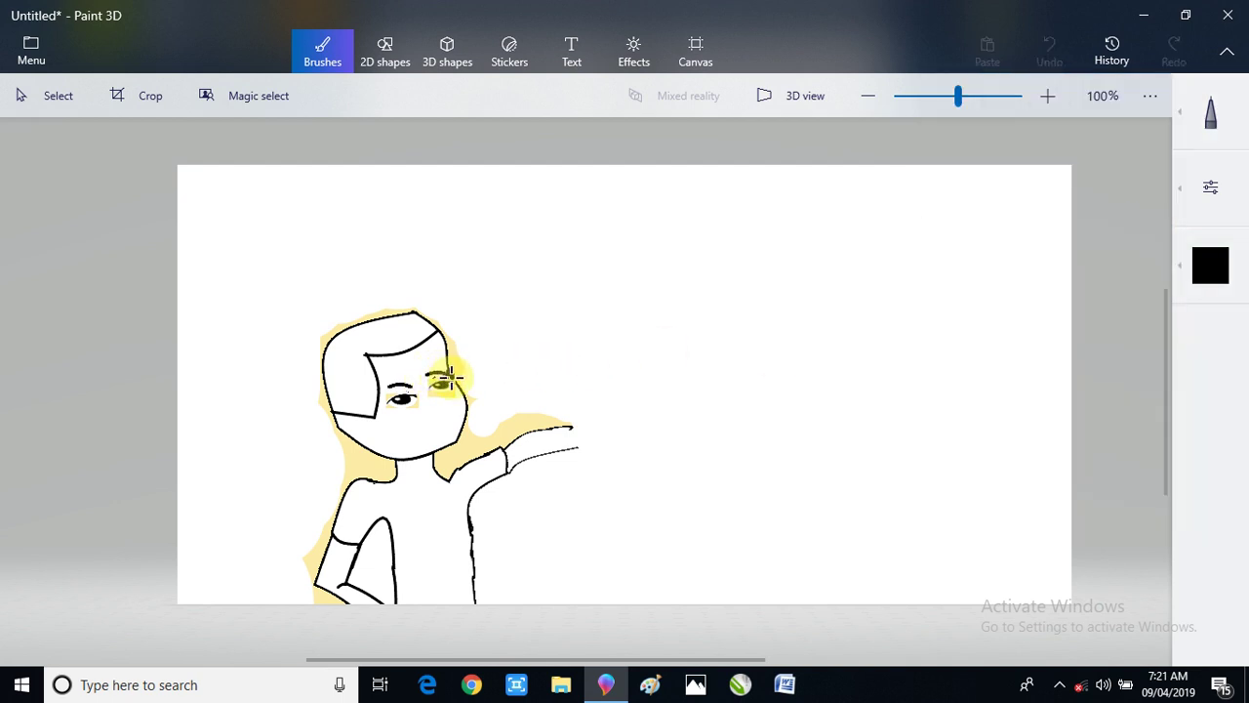
pyautogui.moveTo(451, 375); pyautogui.dragTo(454, 381)
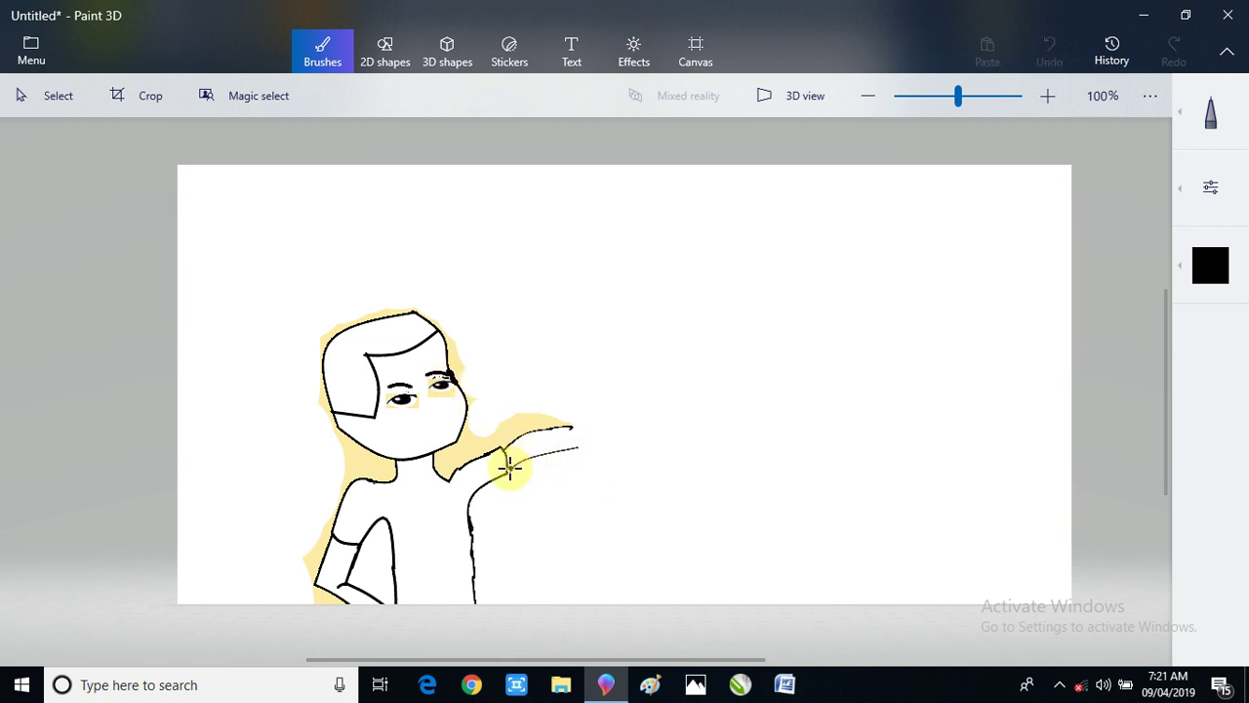
pyautogui.moveTo(528, 459); pyautogui.dragTo(576, 451)
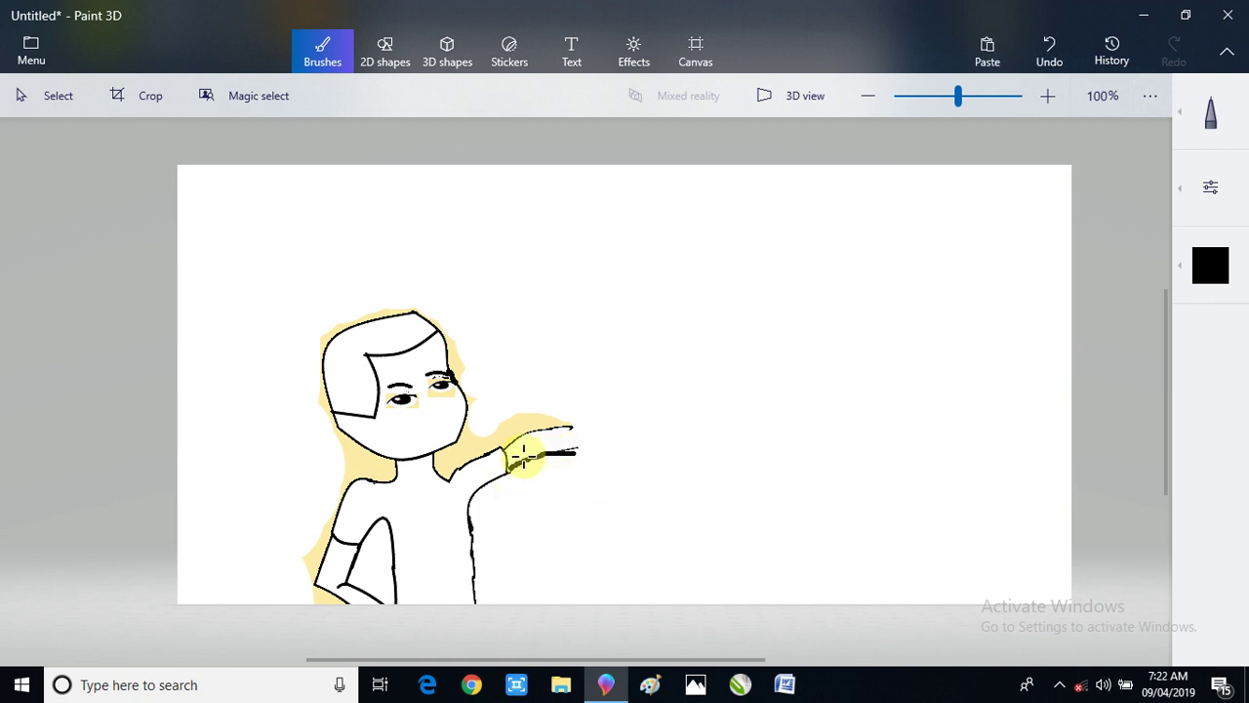
pyautogui.hotkey('ctrl', 'z')
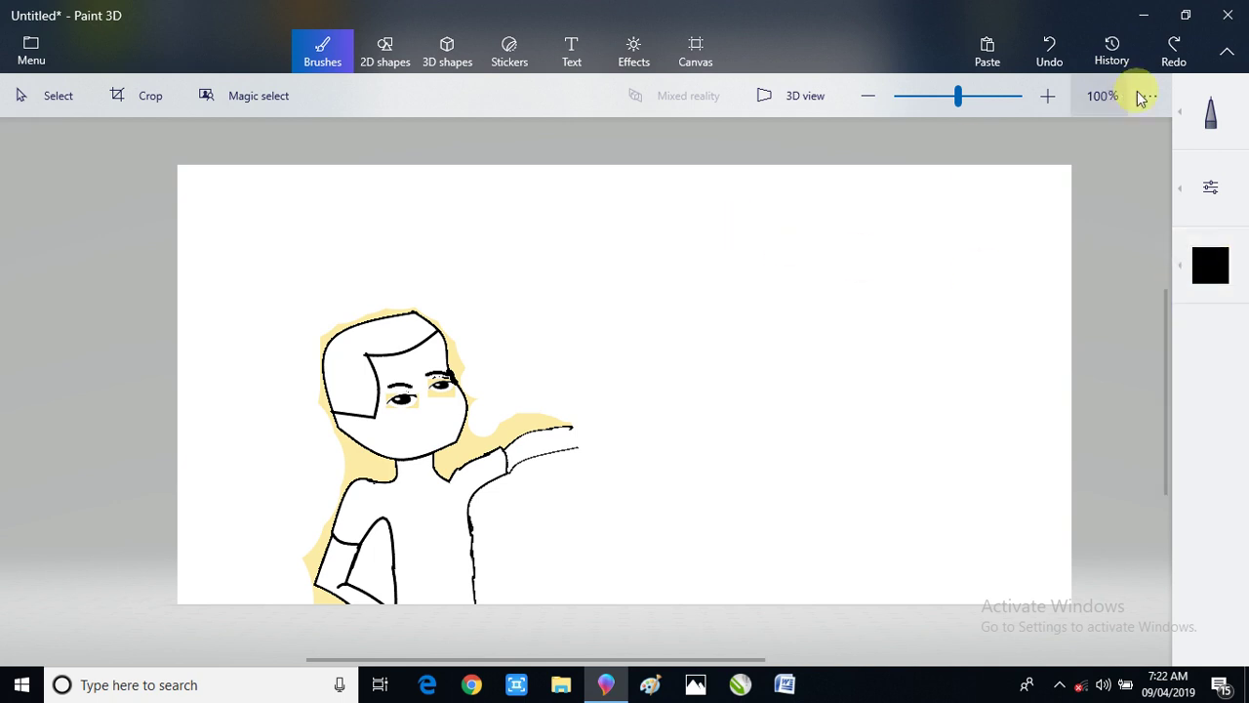
# - Switch from the Pixel pen to the Fill tool
pyautogui.click(1210, 113)
pyautogui.click(1127, 153)
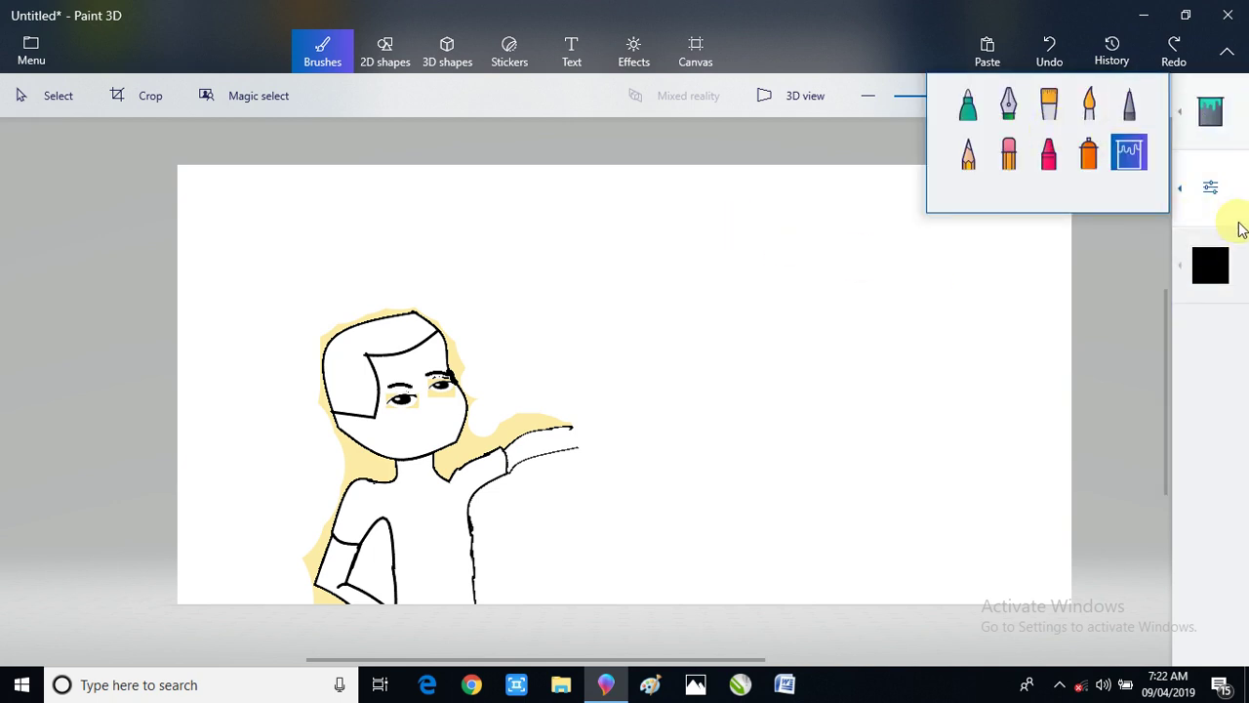
# - Fill the pale yellow patches around the head, neck and arms of the character with white
pyautogui.click(1202, 261)
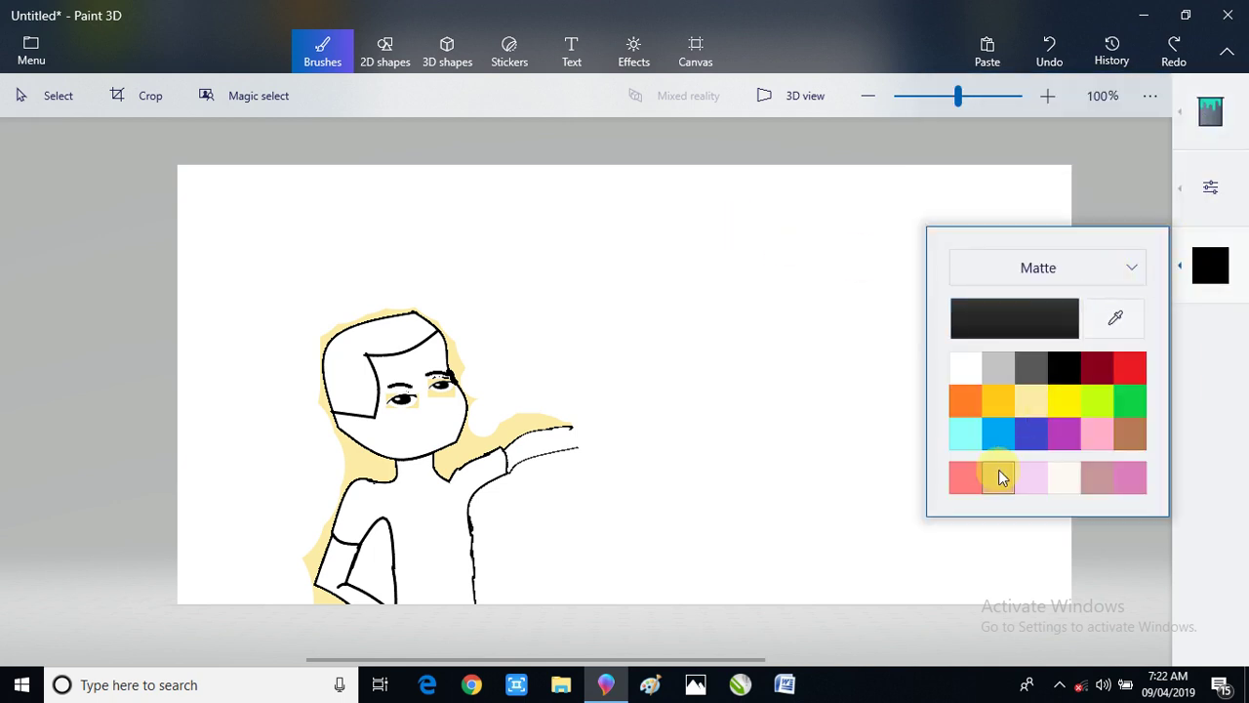
pyautogui.click(969, 367)
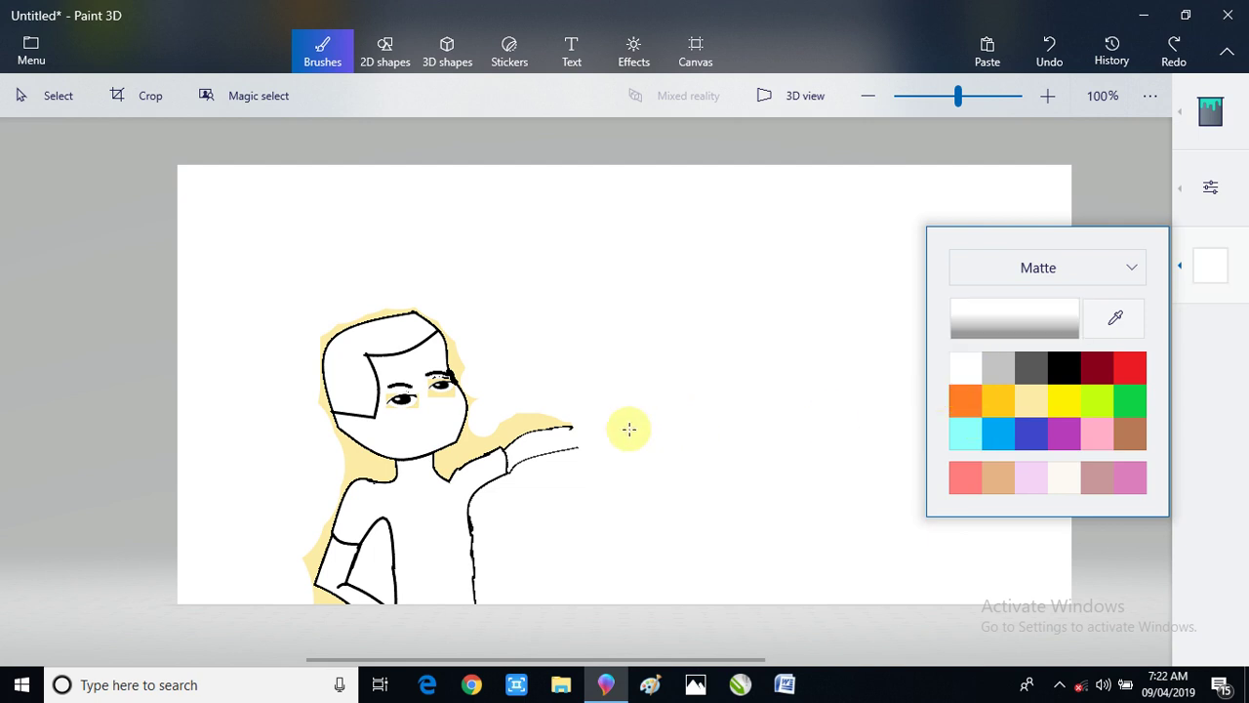
pyautogui.click(514, 425)
pyautogui.click(514, 425)
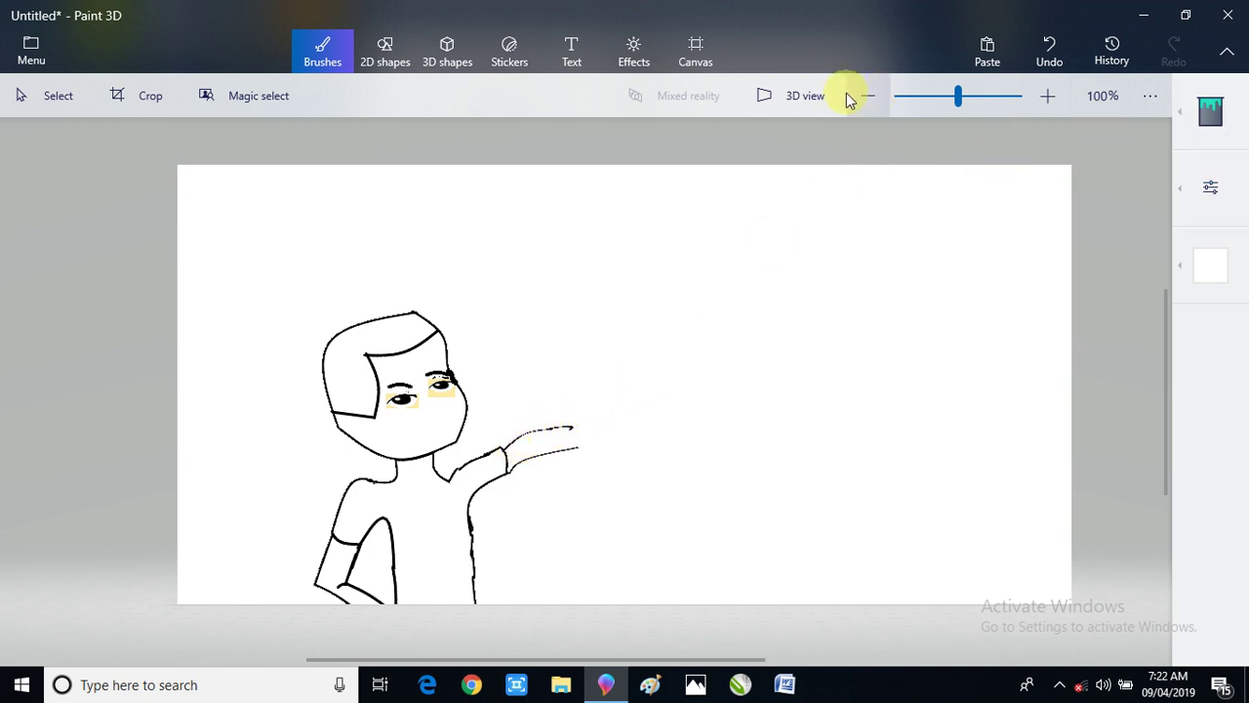
# - Draw a three-point curve for the inner edge of the raised forearm, from the elbow up toward the face
pyautogui.click(384, 49)
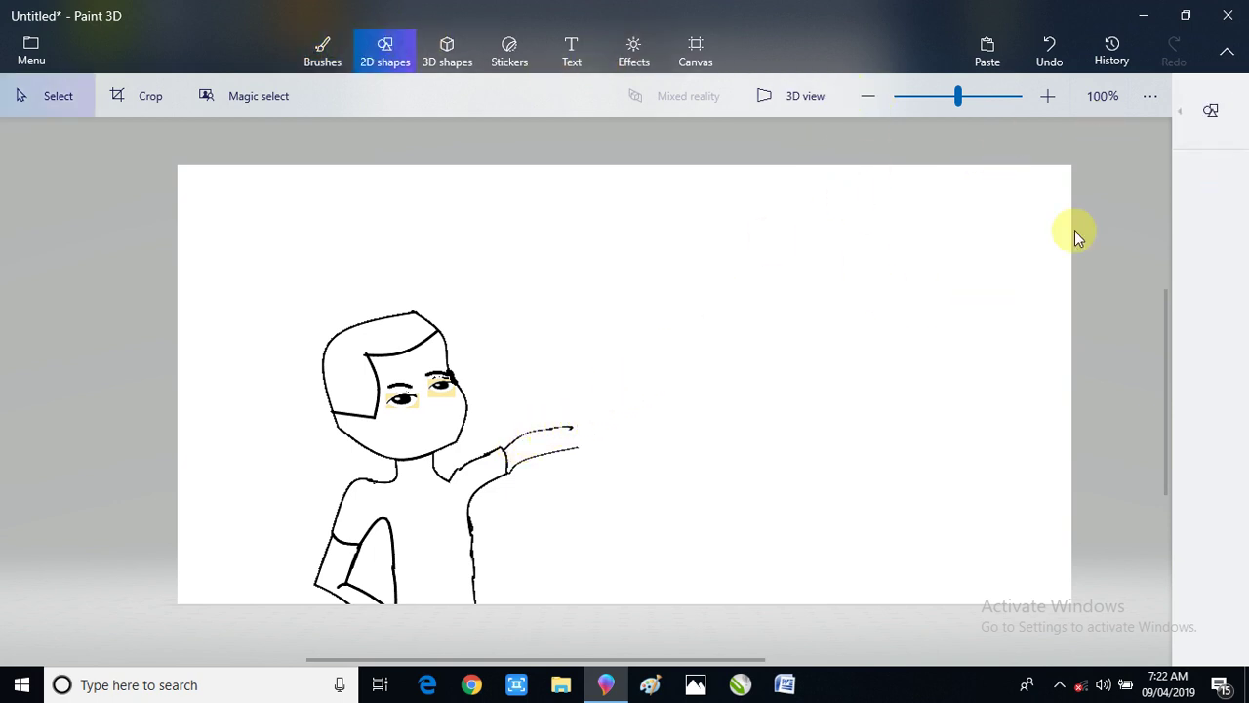
pyautogui.click(1206, 110)
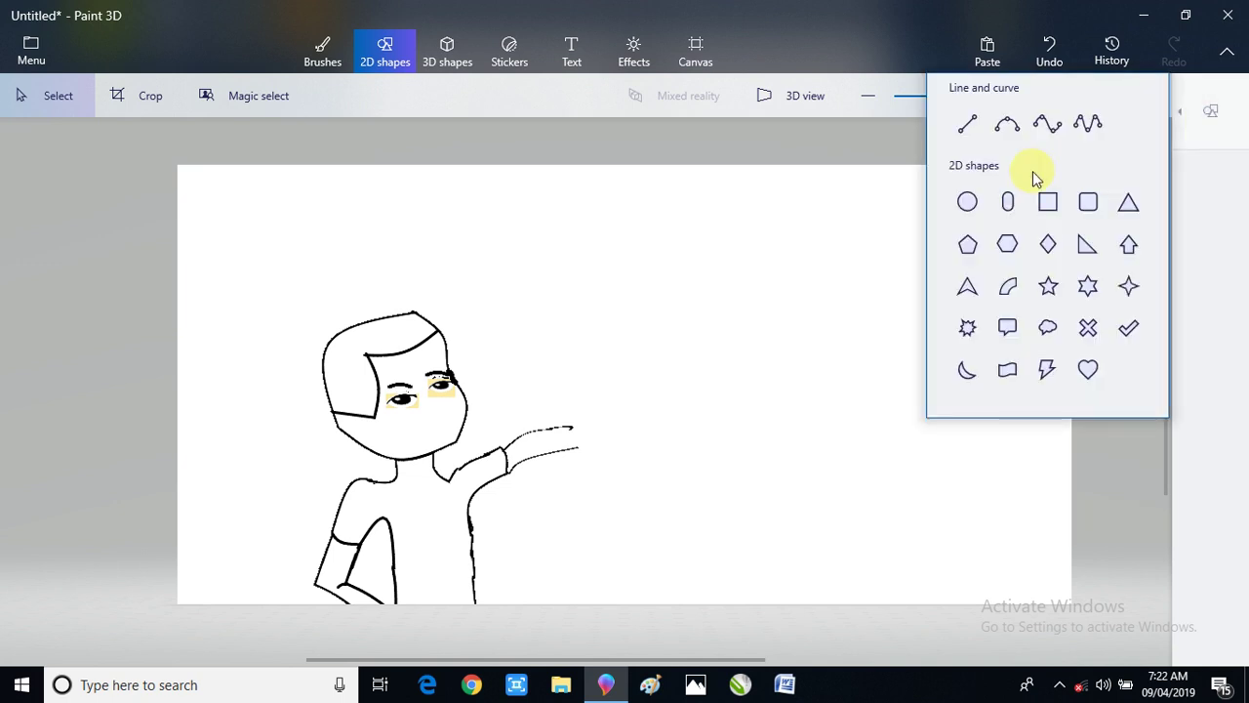
pyautogui.click(1006, 127)
pyautogui.moveTo(576, 426)
pyautogui.mouseDown()
pyautogui.moveTo(507, 401)
pyautogui.moveTo(488, 374)
pyautogui.moveTo(462, 377)
pyautogui.moveTo(459, 397)
pyautogui.mouseUp()
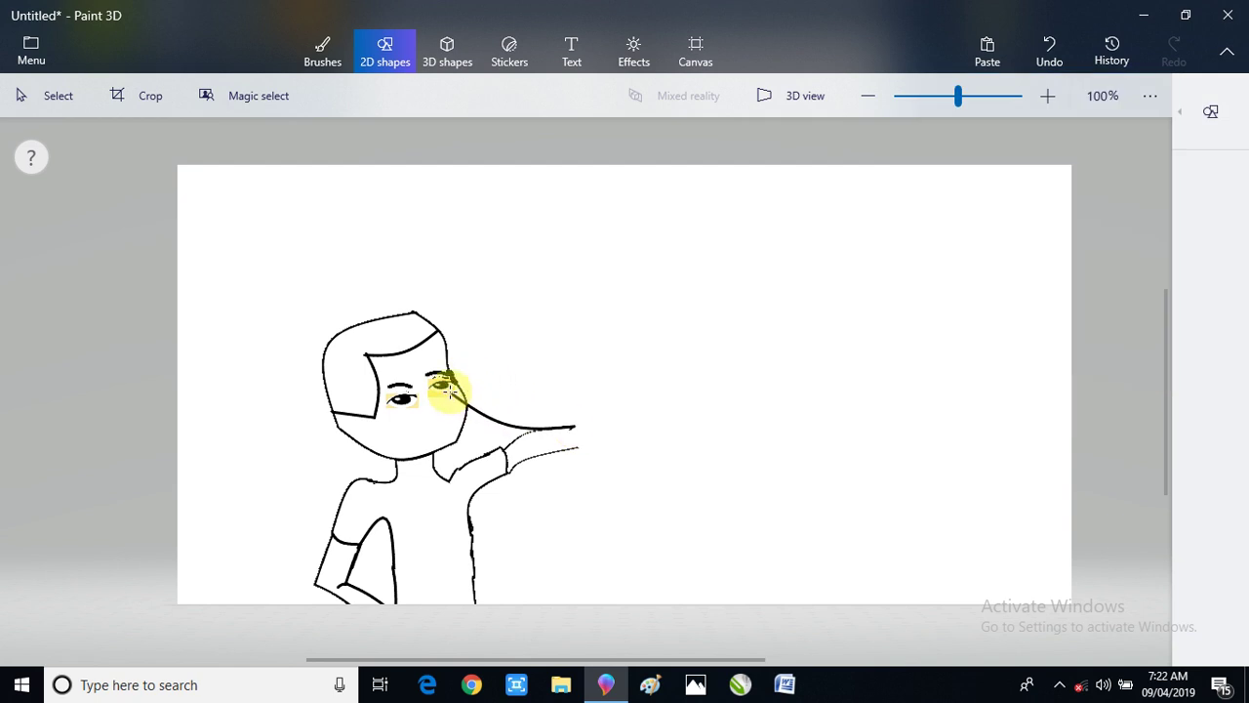
pyautogui.moveTo(445, 391); pyautogui.dragTo(507, 392)
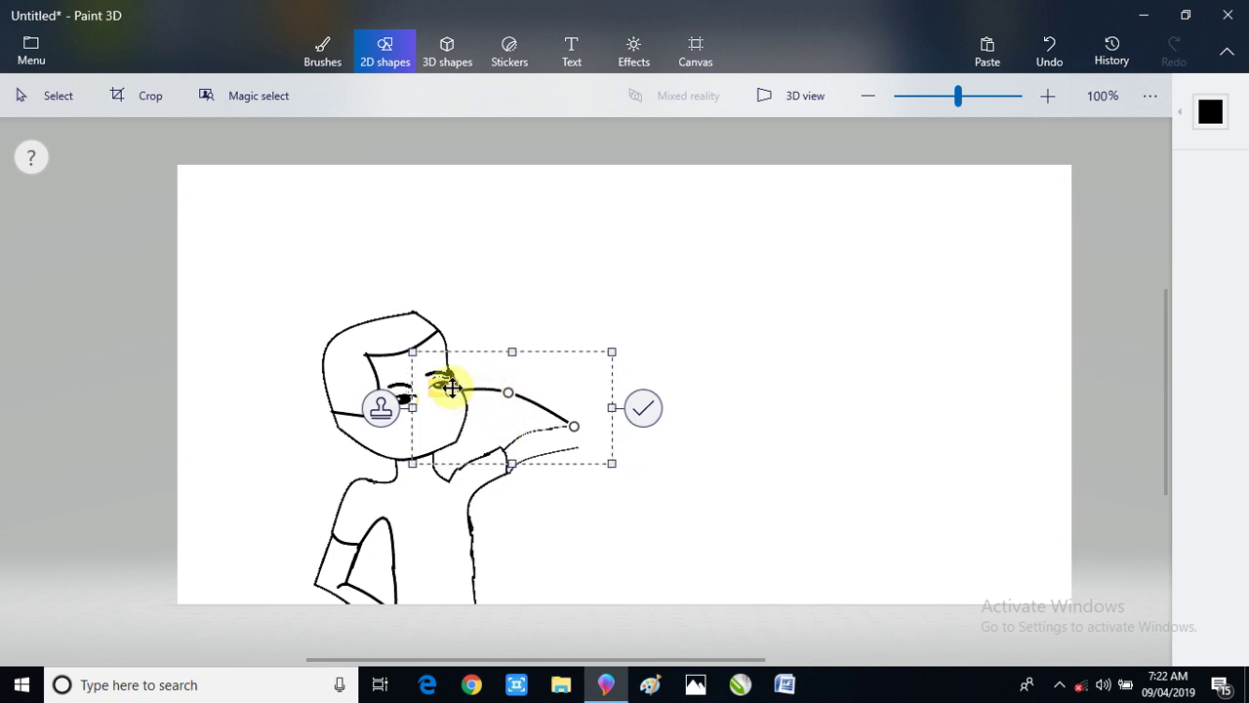
pyautogui.moveTo(455, 391); pyautogui.dragTo(483, 366)
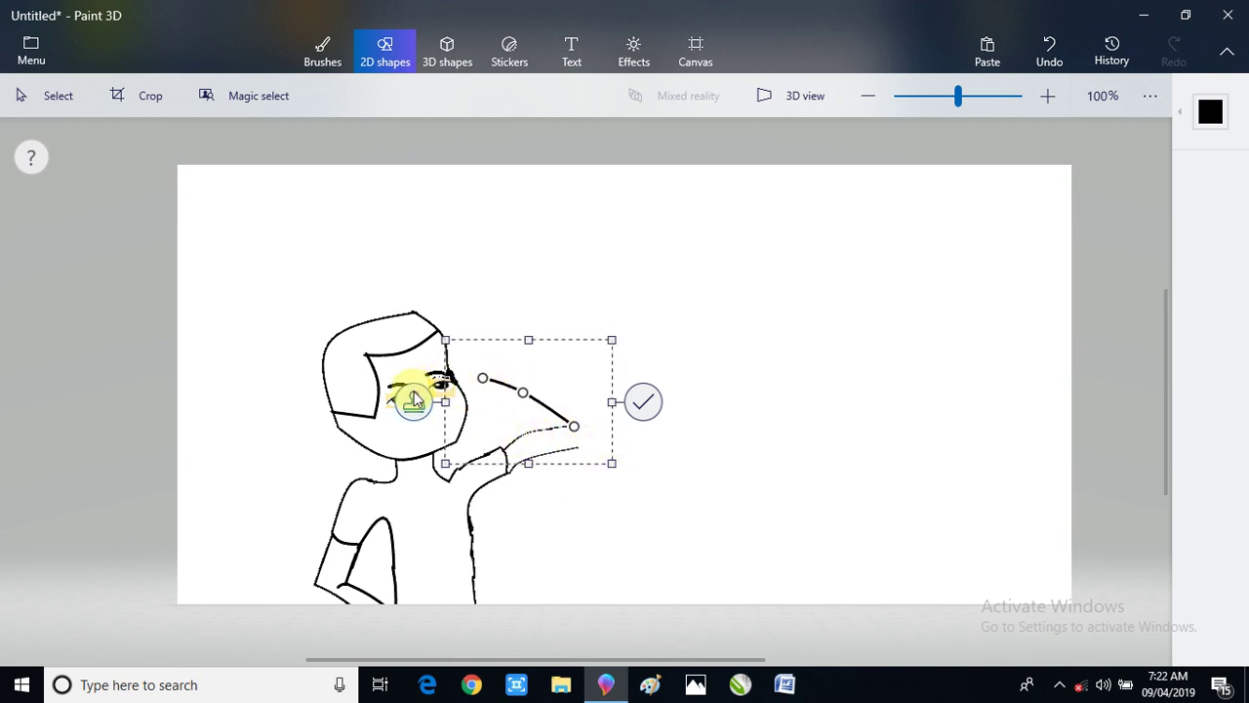
# - Stamp the curve and reshape its copies to retrace the lower and upper edges of the arm below the sleeve
pyautogui.moveTo(590, 417); pyautogui.dragTo(593, 439)
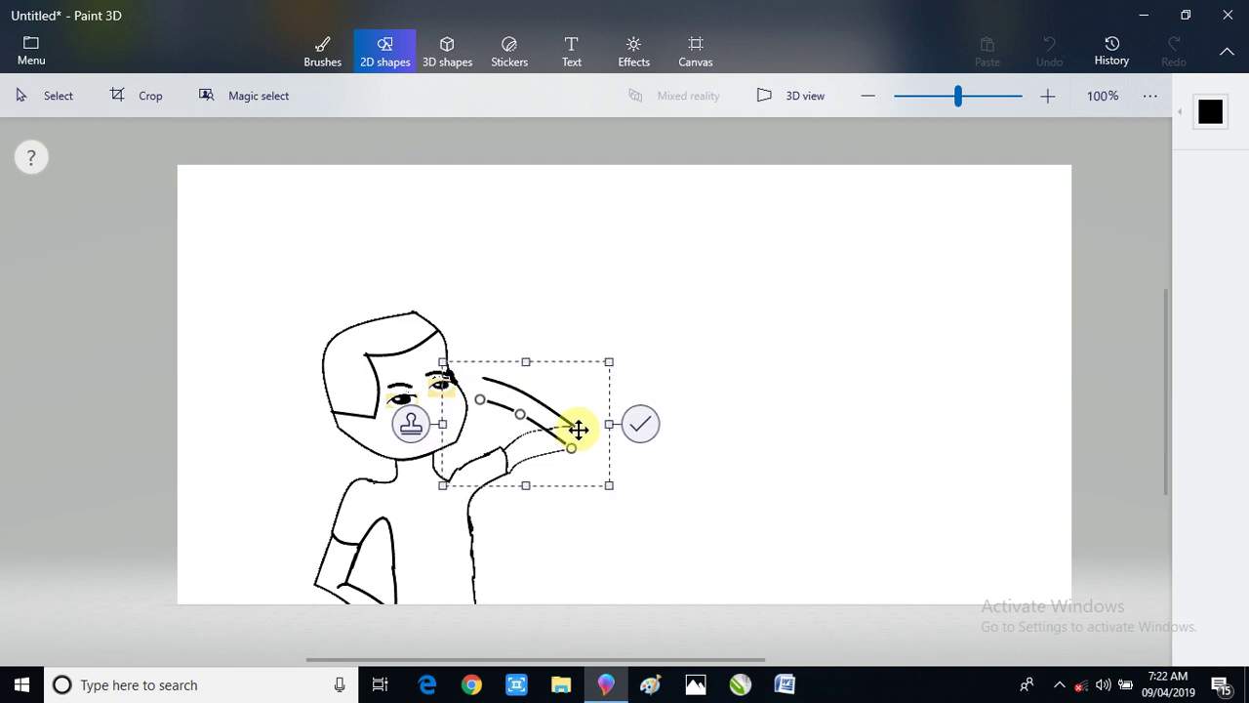
pyautogui.moveTo(540, 443); pyautogui.dragTo(514, 455)
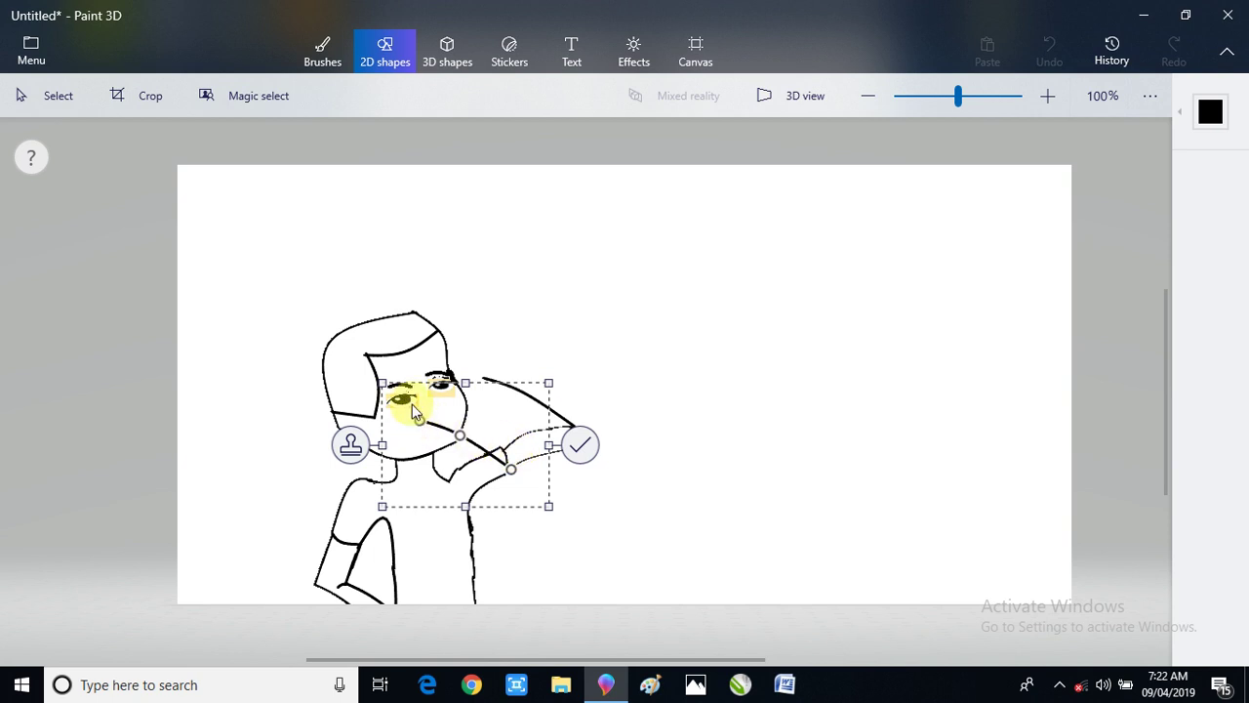
pyautogui.moveTo(415, 415); pyautogui.dragTo(574, 444)
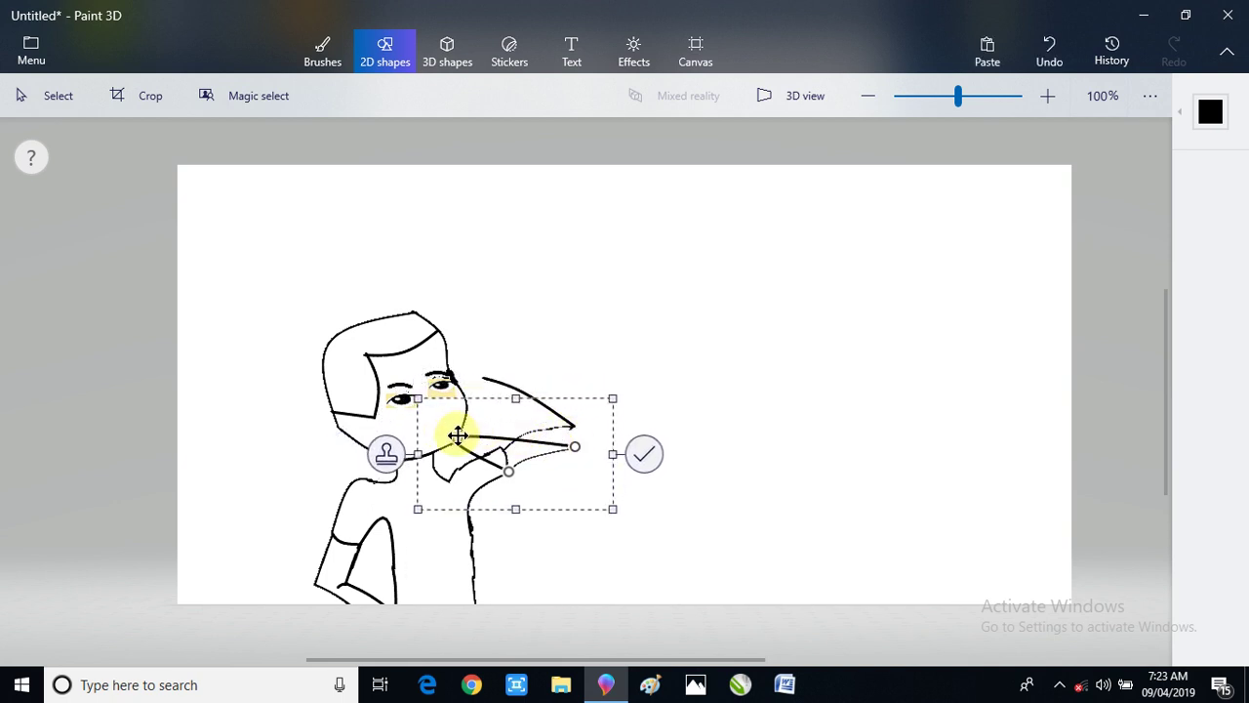
pyautogui.moveTo(455, 436); pyautogui.dragTo(535, 450)
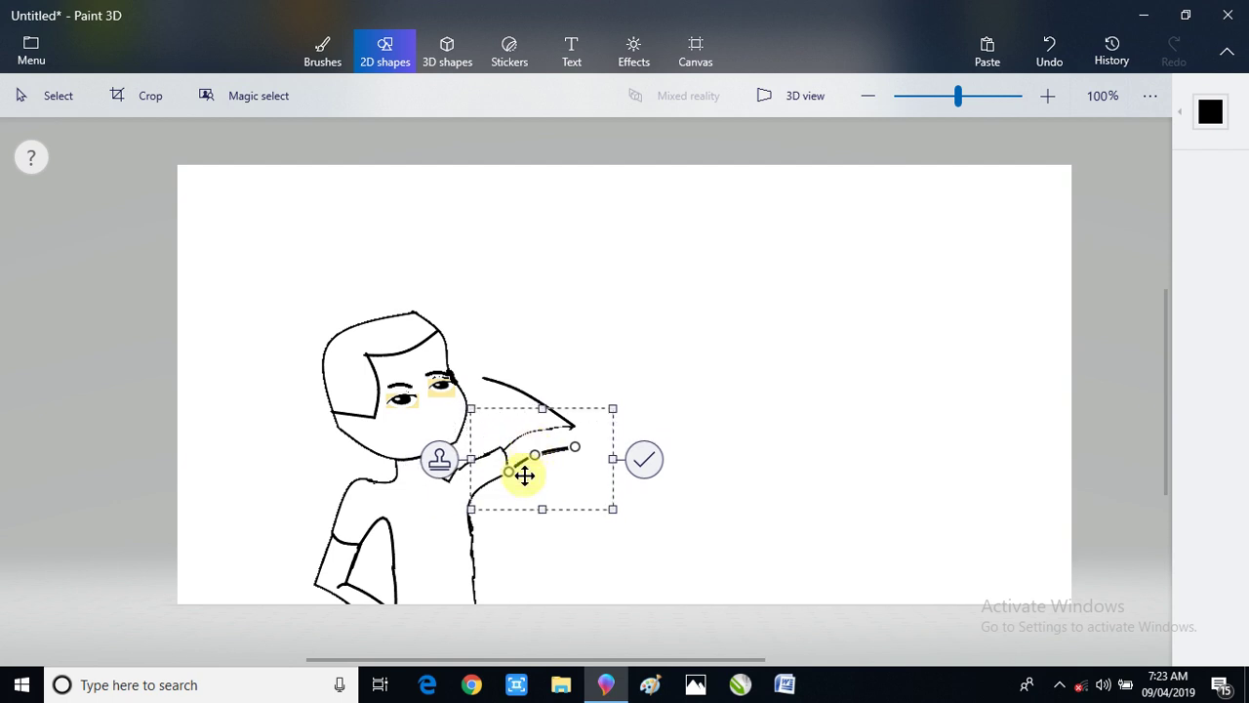
pyautogui.click(439, 460)
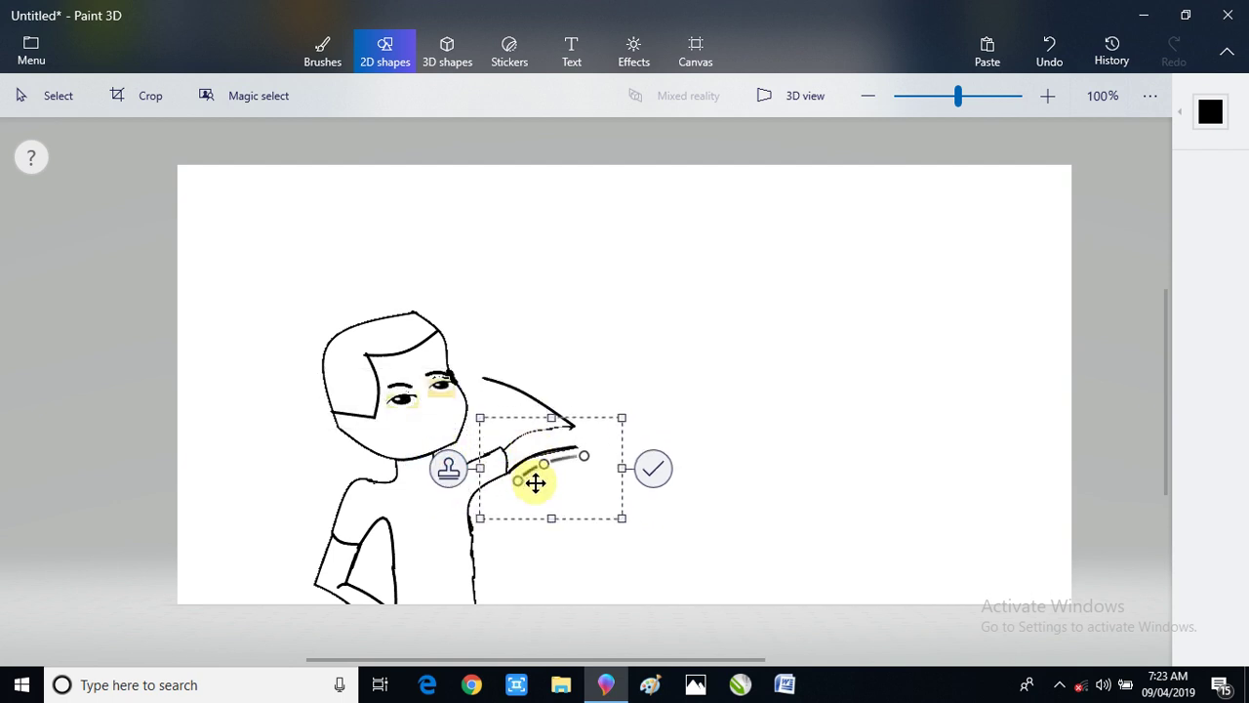
pyautogui.moveTo(545, 478); pyautogui.dragTo(528, 449)
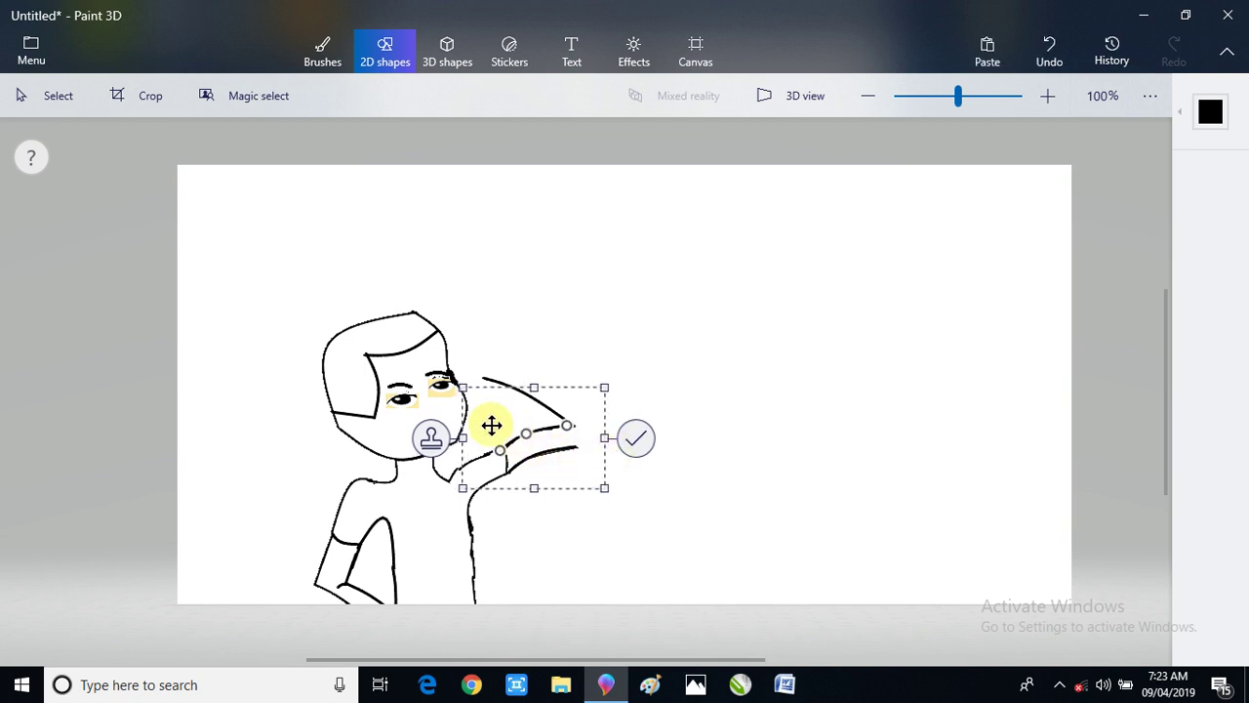
pyautogui.click(431, 436)
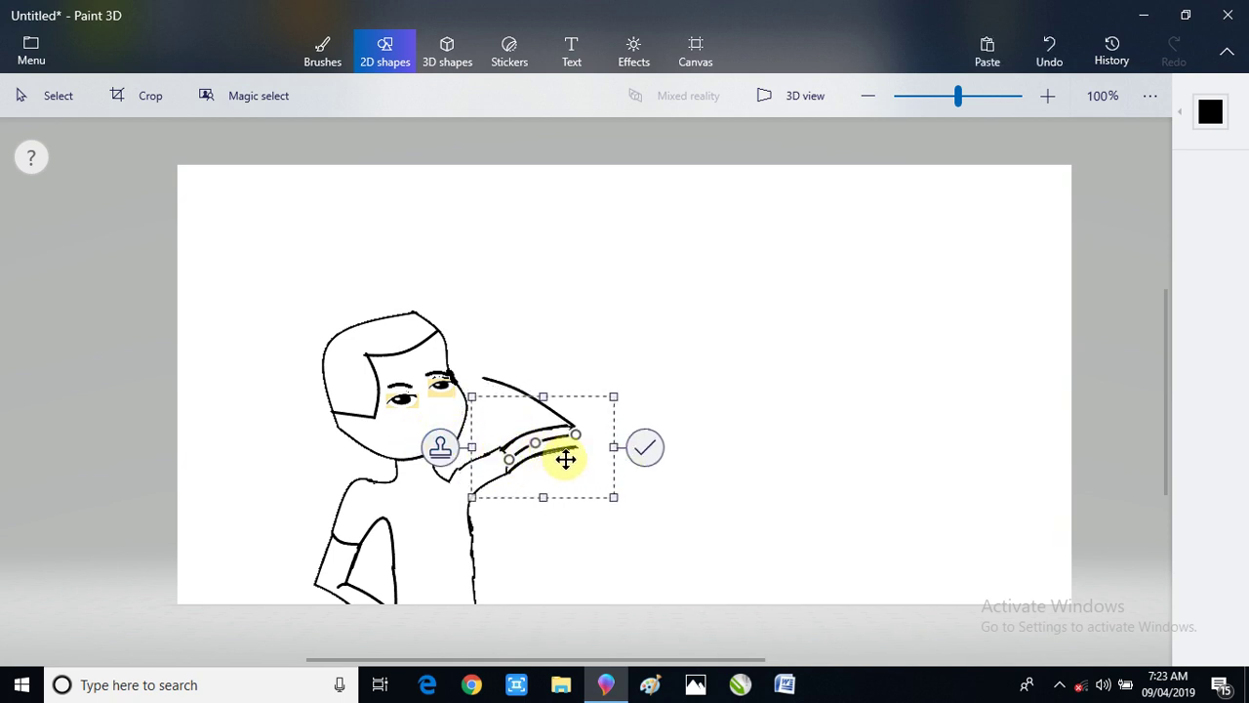
# - Place another copy of the curve and reshape it to extend the arm's lower edge out to the elbow tip
pyautogui.moveTo(566, 459); pyautogui.dragTo(586, 428)
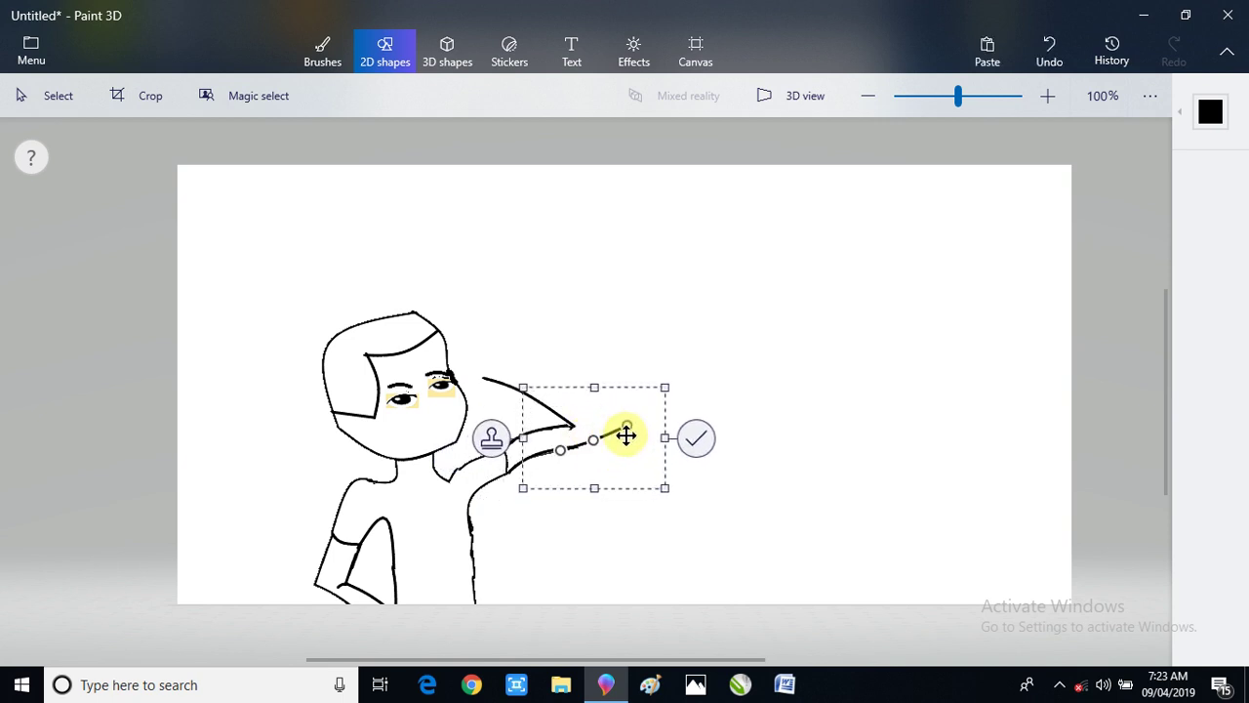
pyautogui.moveTo(627, 436); pyautogui.dragTo(623, 440)
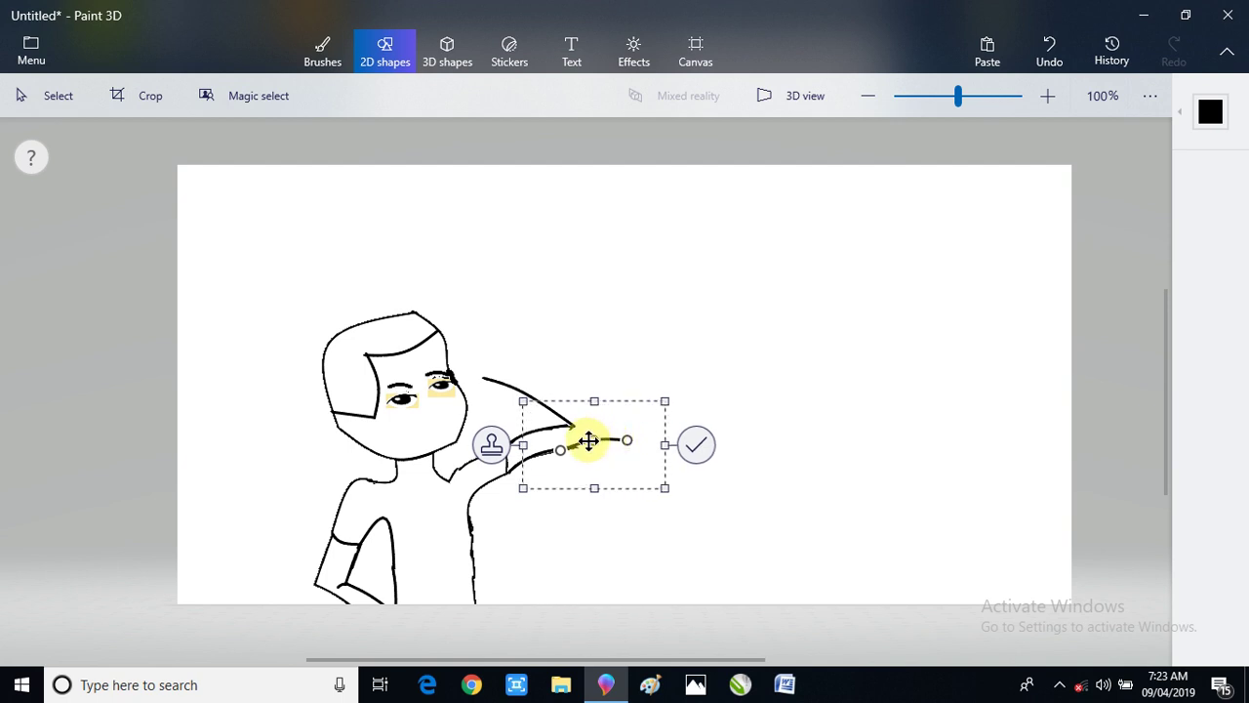
pyautogui.moveTo(630, 439); pyautogui.dragTo(613, 438)
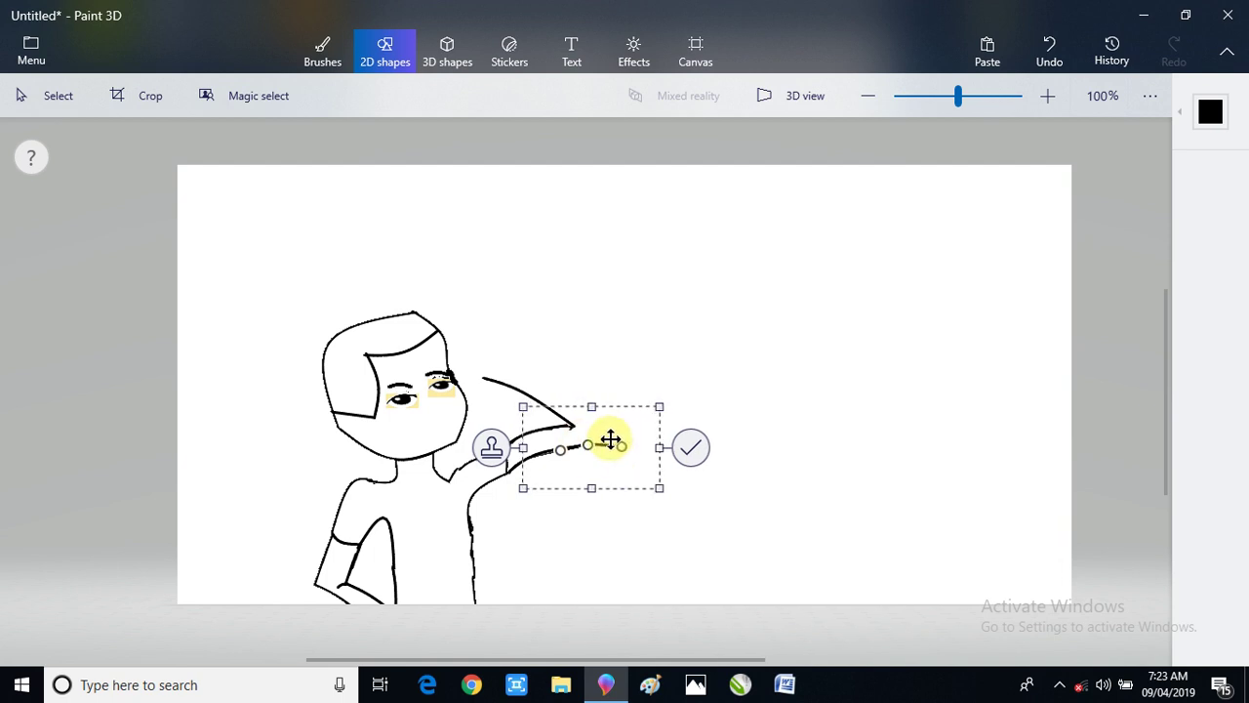
pyautogui.click(678, 449)
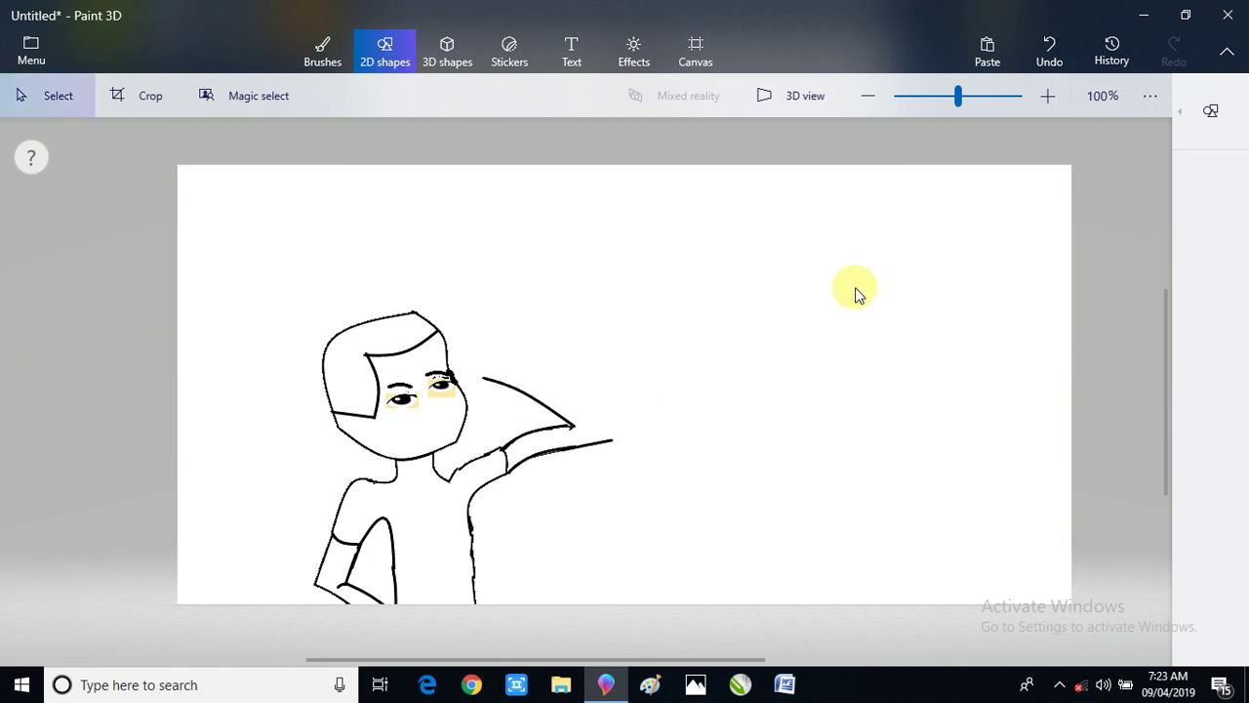
# - Draw a three-point curve from the elbow tip up beside the face as the outer edge of the forearm
pyautogui.click(1191, 147)
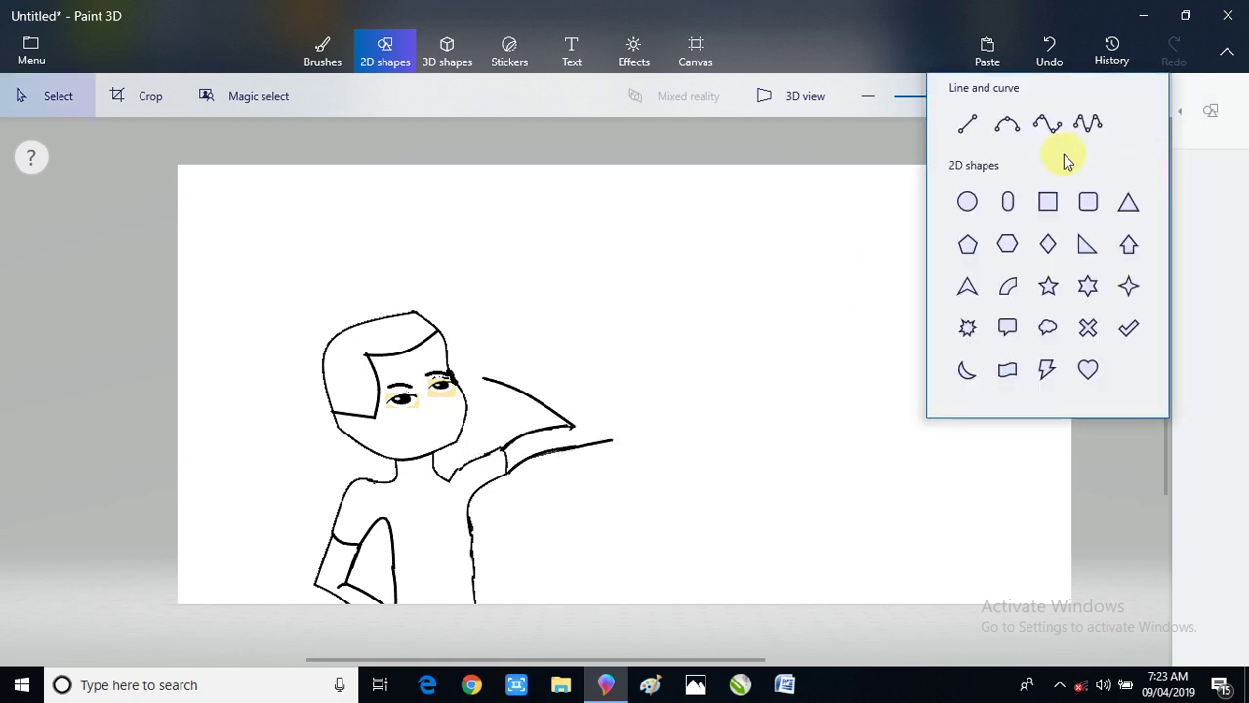
pyautogui.click(1007, 124)
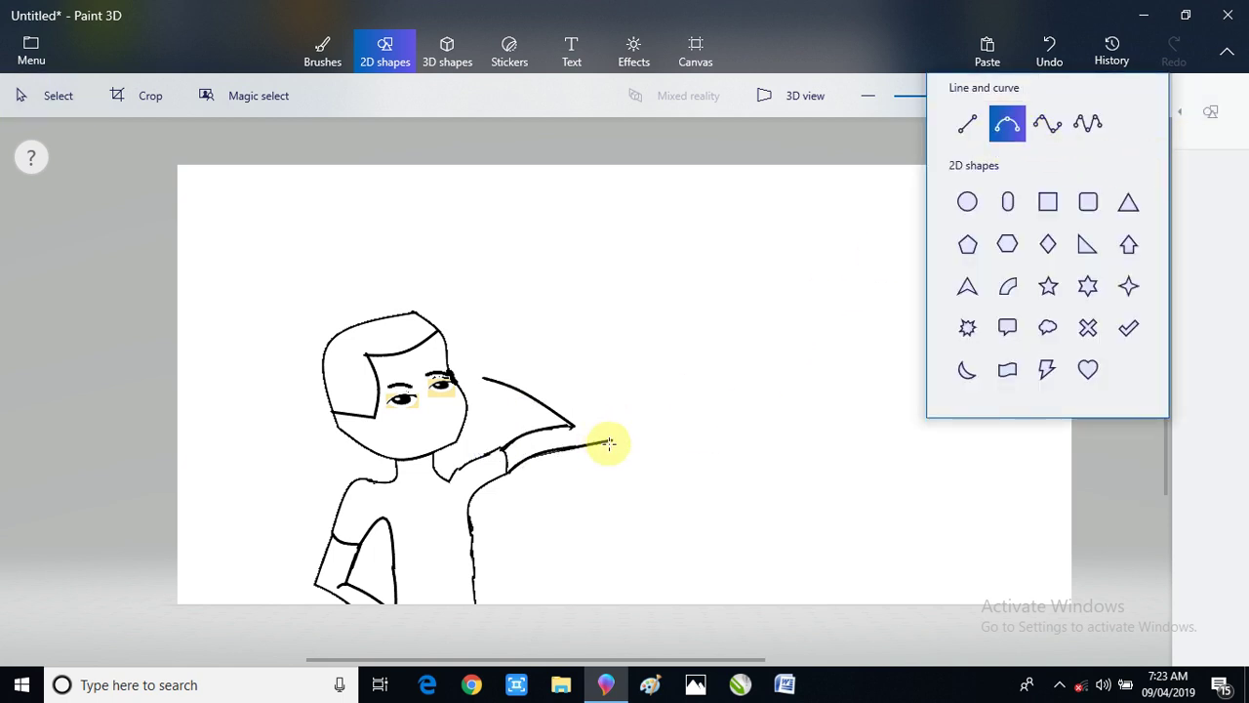
pyautogui.moveTo(613, 441)
pyautogui.mouseDown()
pyautogui.moveTo(598, 400)
pyautogui.moveTo(498, 356)
pyautogui.mouseUp()
pyautogui.moveTo(530, 419)
pyautogui.mouseDown()
pyautogui.moveTo(547, 419)
pyautogui.moveTo(560, 387)
pyautogui.moveTo(550, 419)
pyautogui.mouseUp()
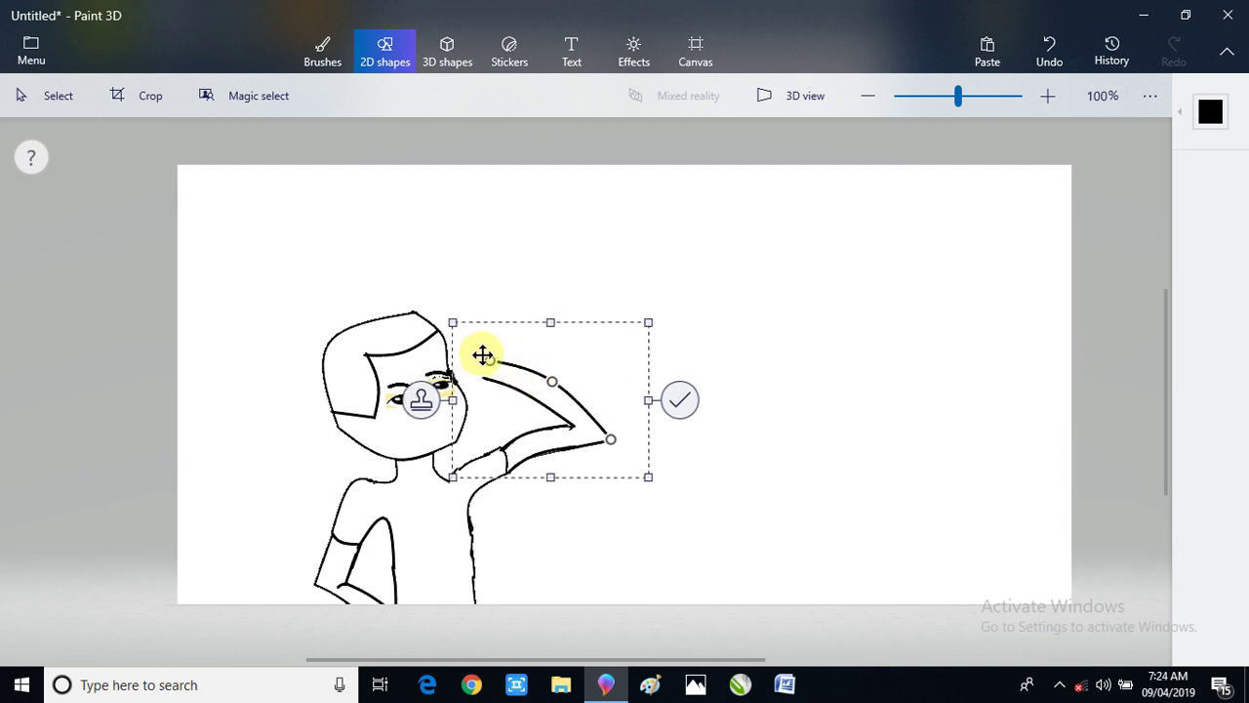
pyautogui.click(681, 396)
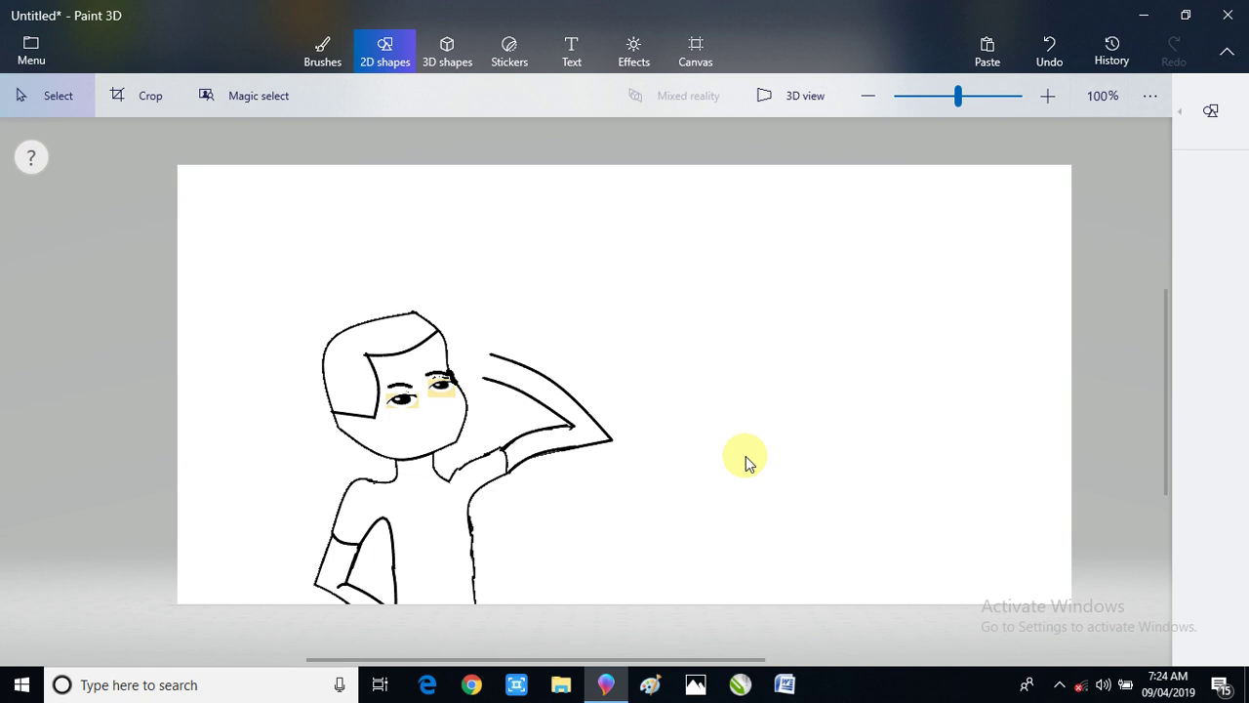
pyautogui.click(510, 53)
pyautogui.click(1211, 111)
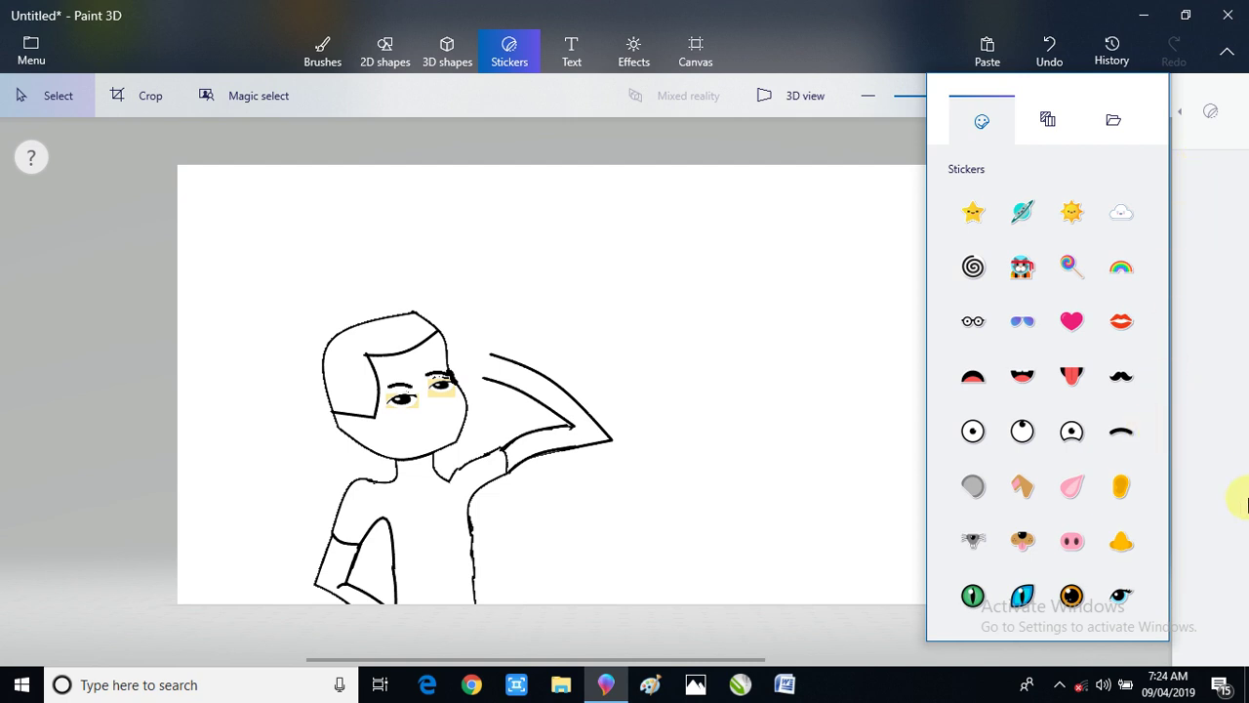
pyautogui.click(1043, 386)
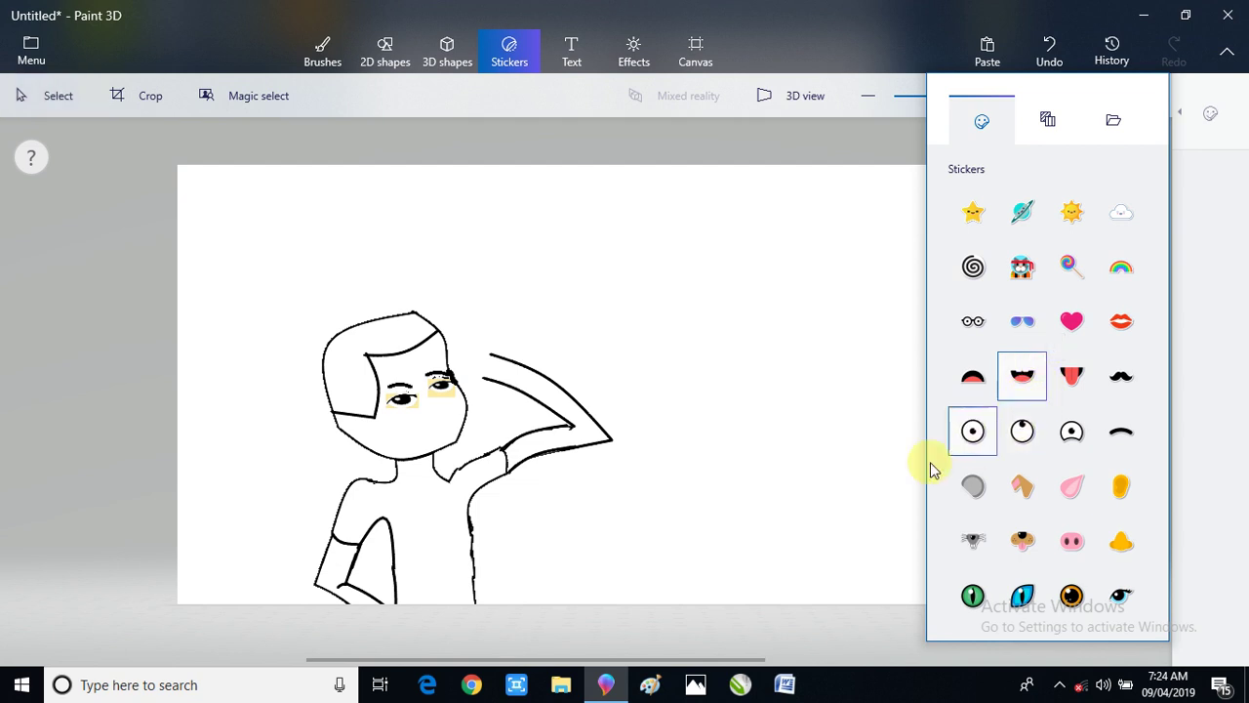
pyautogui.moveTo(867, 463); pyautogui.dragTo(944, 495)
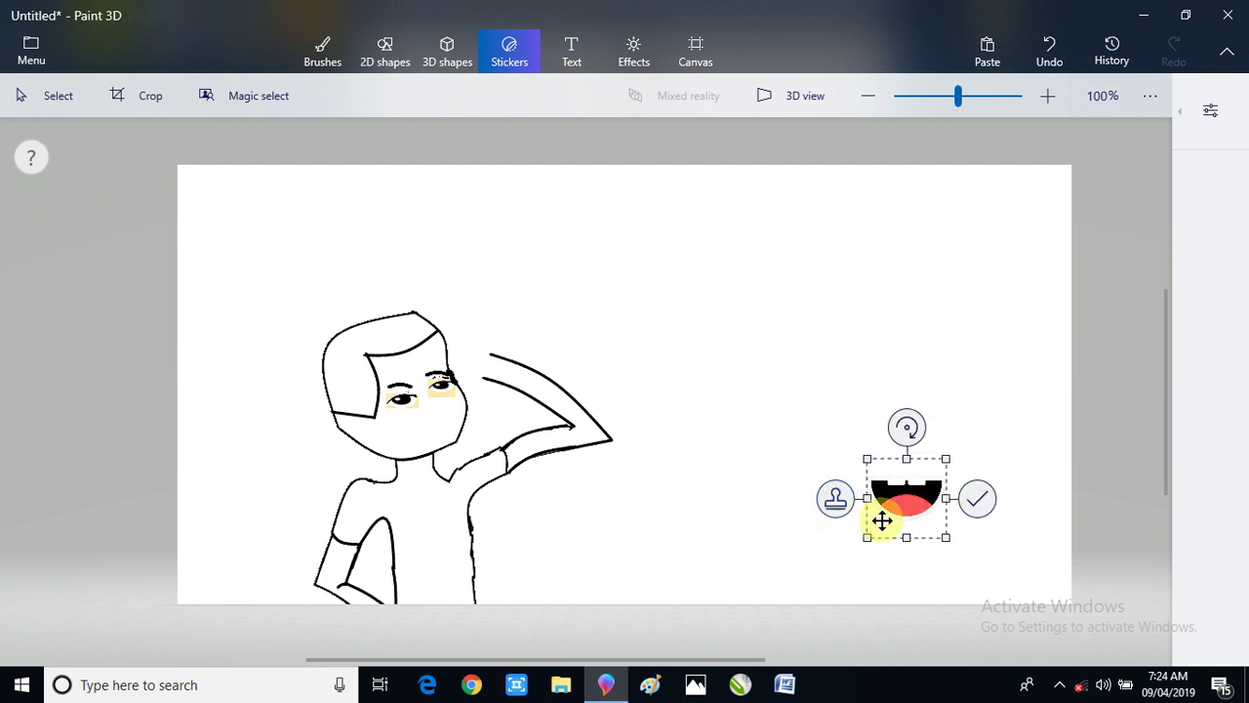
pyautogui.moveTo(908, 536); pyautogui.dragTo(907, 532)
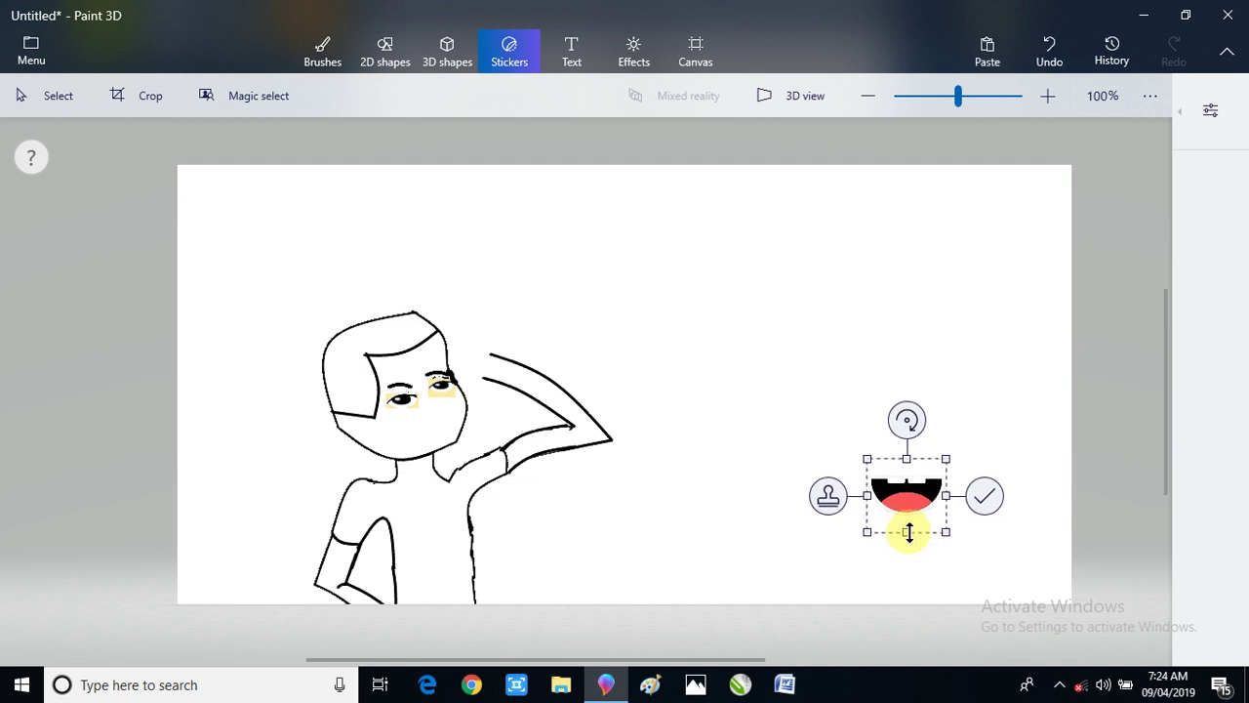
pyautogui.click(986, 498)
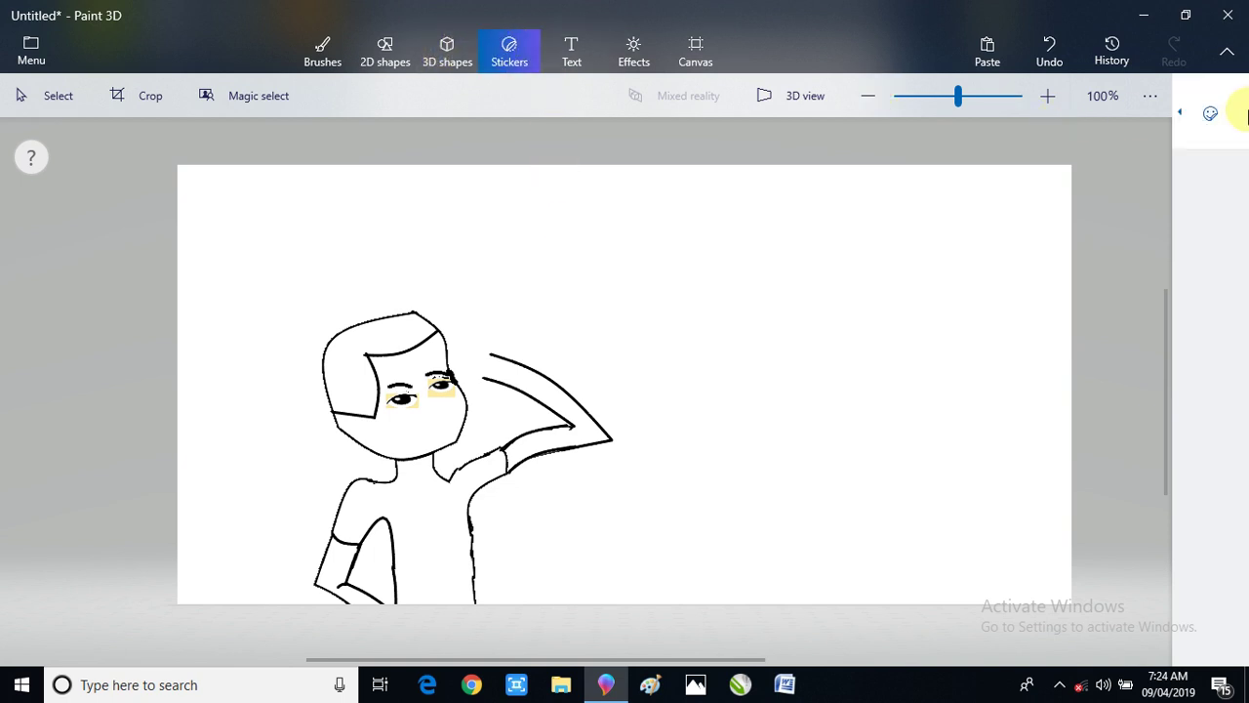
# - Add the red lips sticker, shrink it to fit the face, and position it below the eyes as the mouth
pyautogui.click(1211, 113)
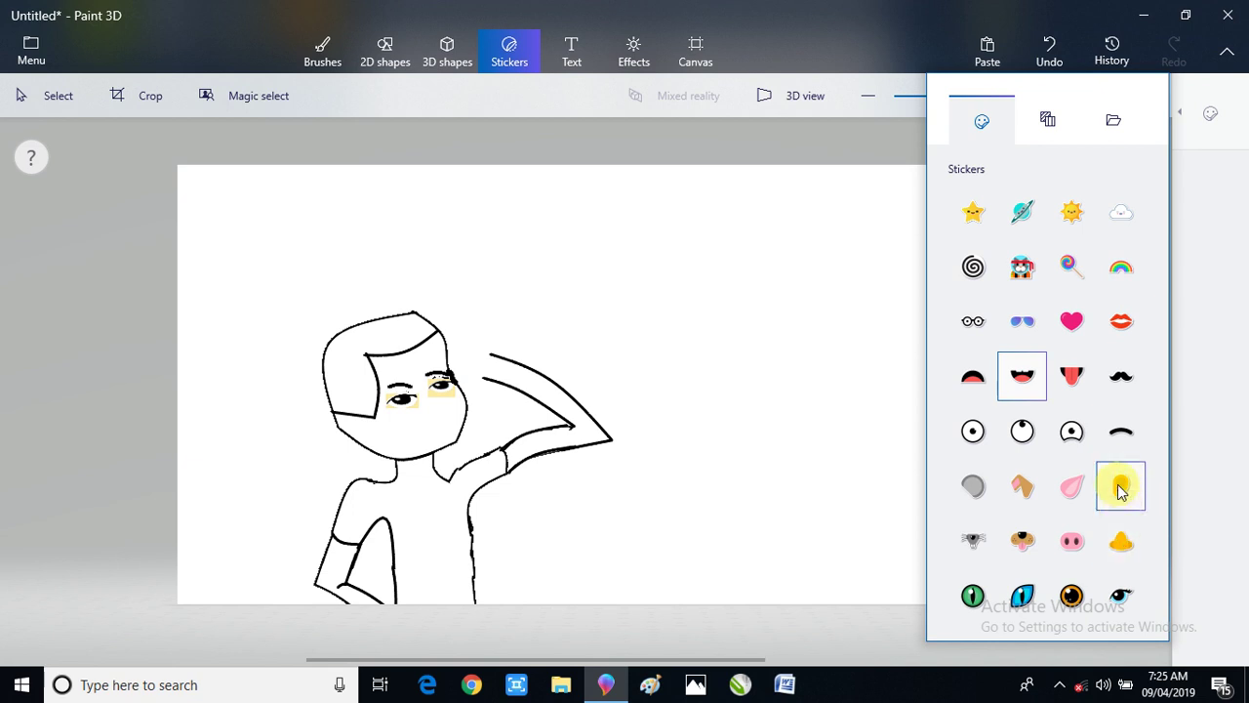
pyautogui.click(1139, 325)
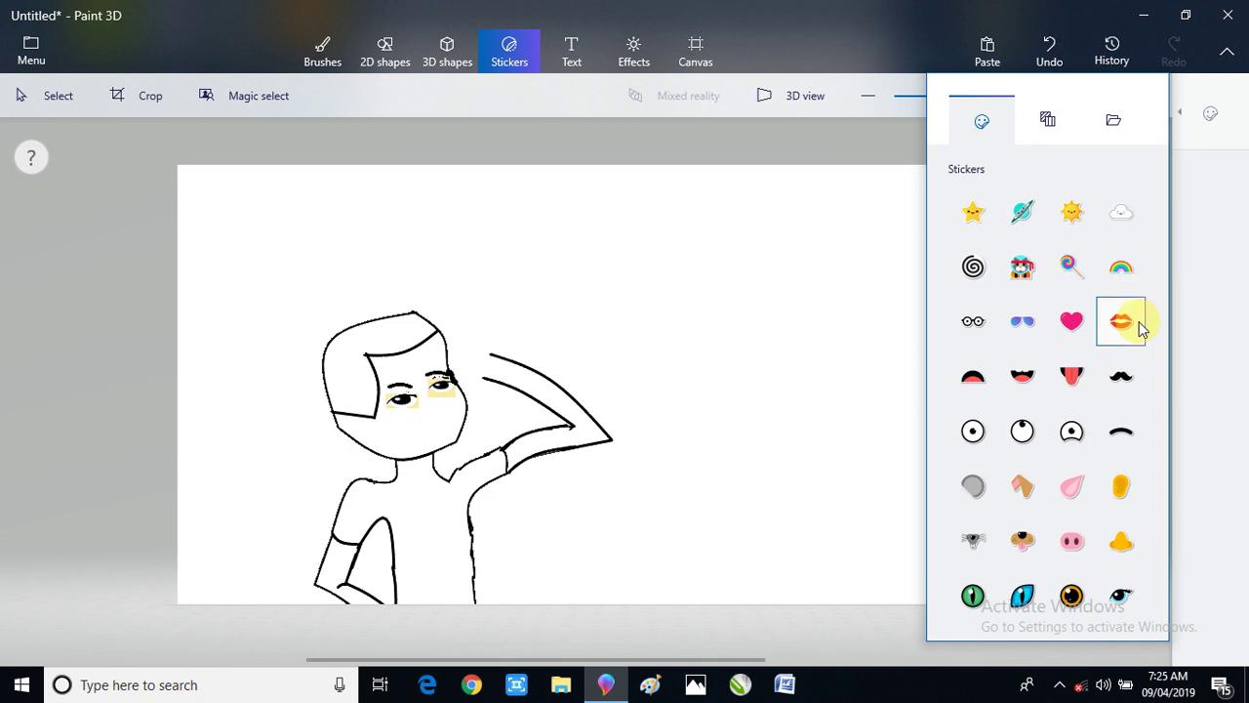
pyautogui.moveTo(854, 380); pyautogui.dragTo(449, 434)
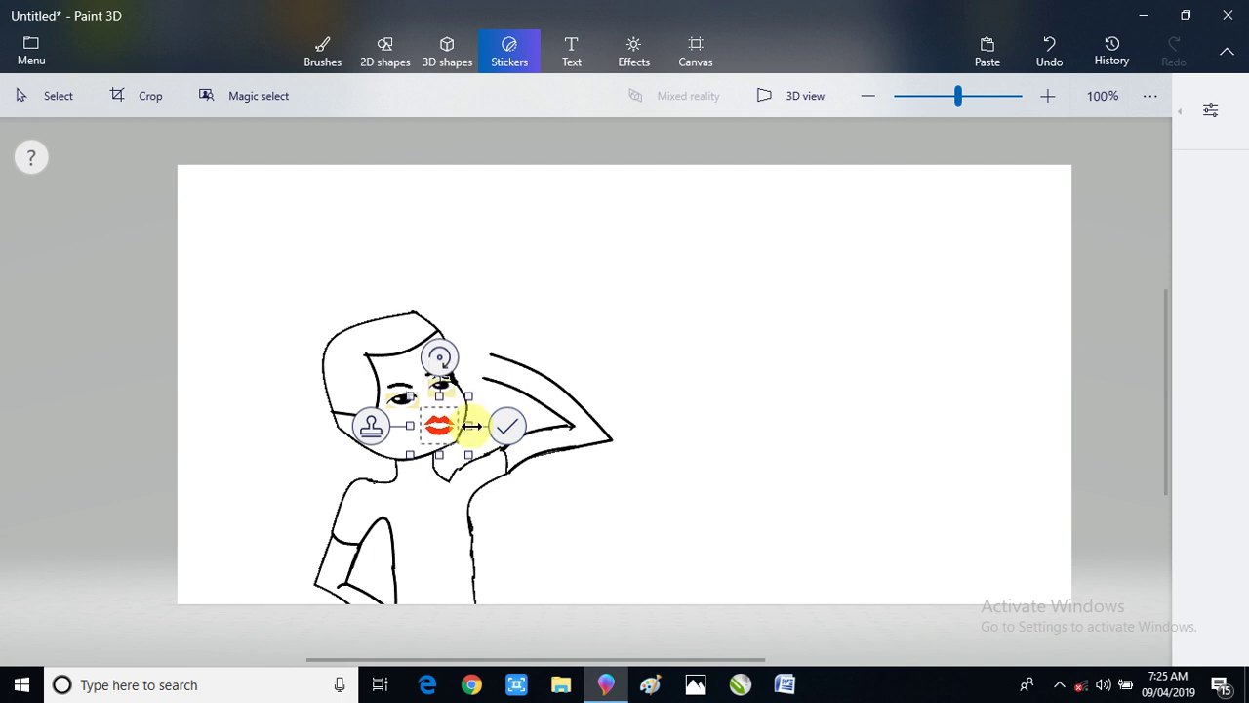
pyautogui.moveTo(445, 426)
pyautogui.mouseDown()
pyautogui.moveTo(433, 421)
pyautogui.moveTo(447, 435)
pyautogui.mouseUp()
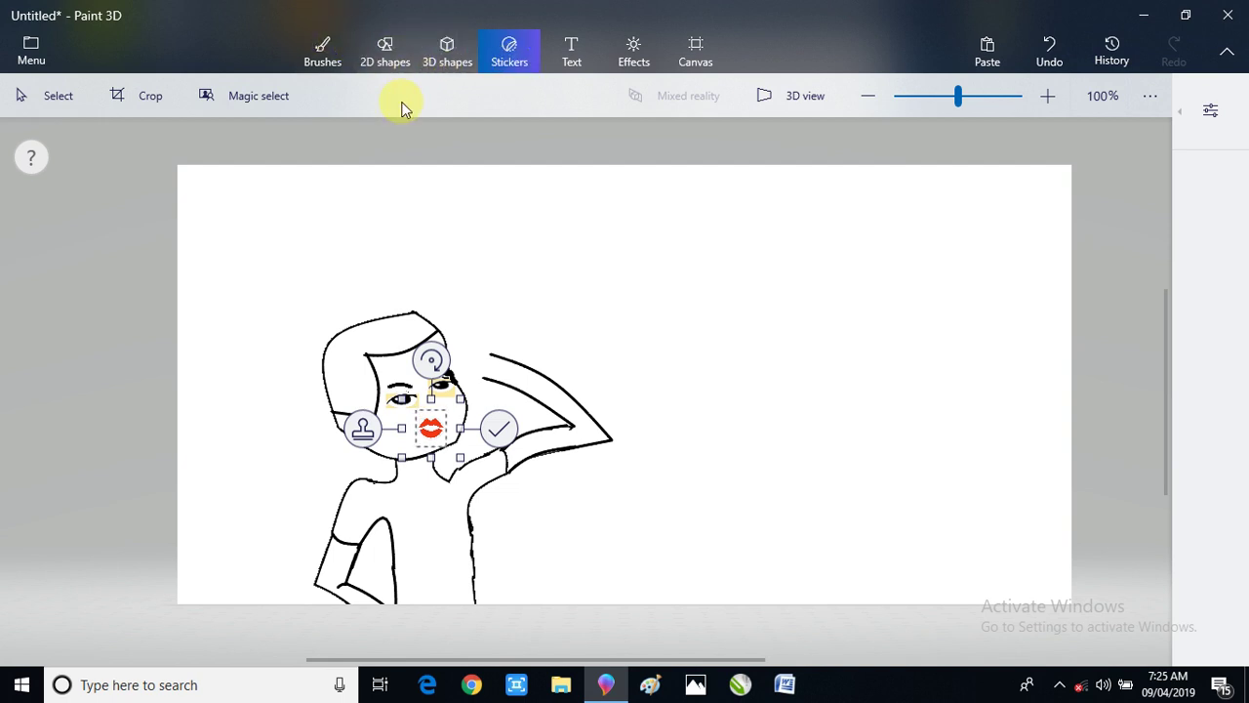
# - Recolour the lips by filling them with matte Gold
pyautogui.click(330, 49)
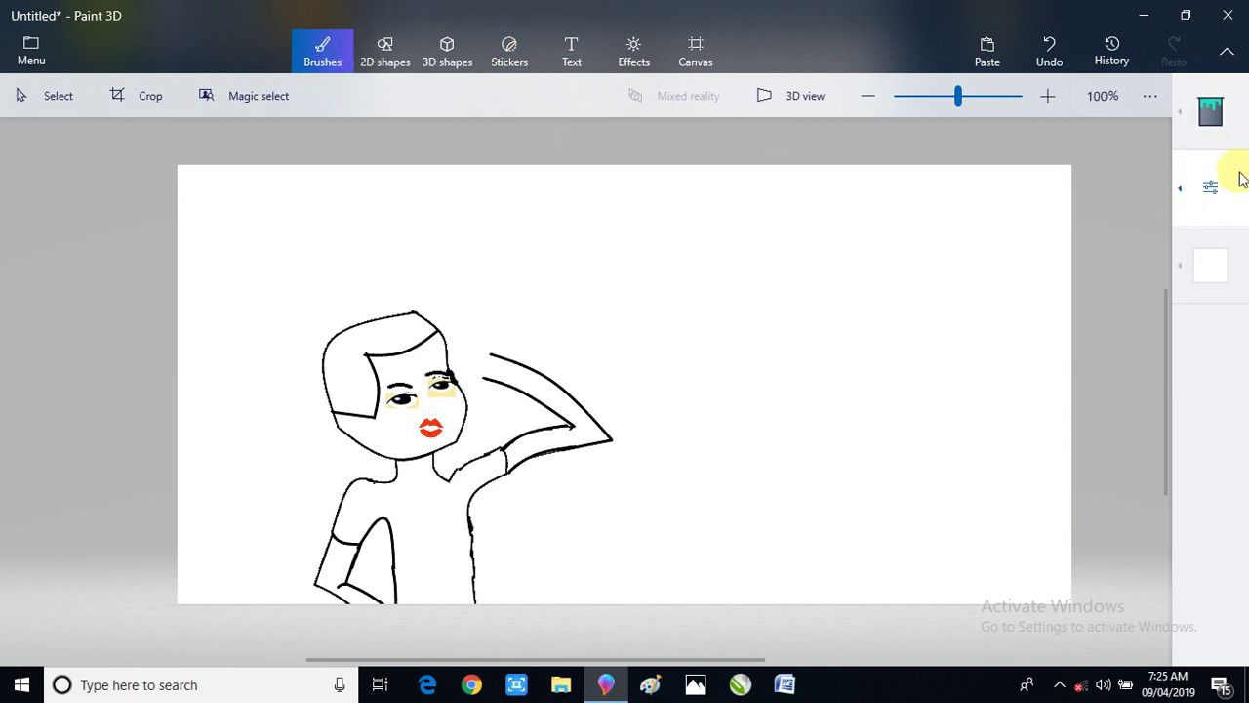
pyautogui.click(1180, 265)
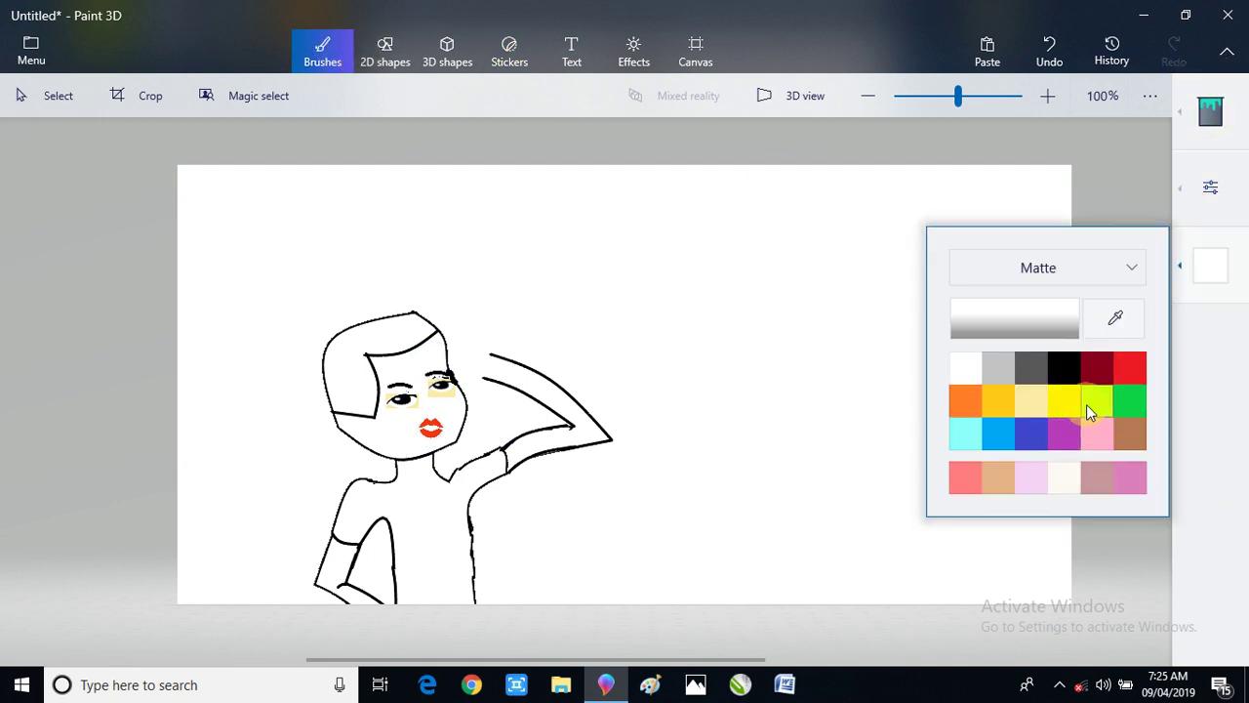
pyautogui.click(999, 406)
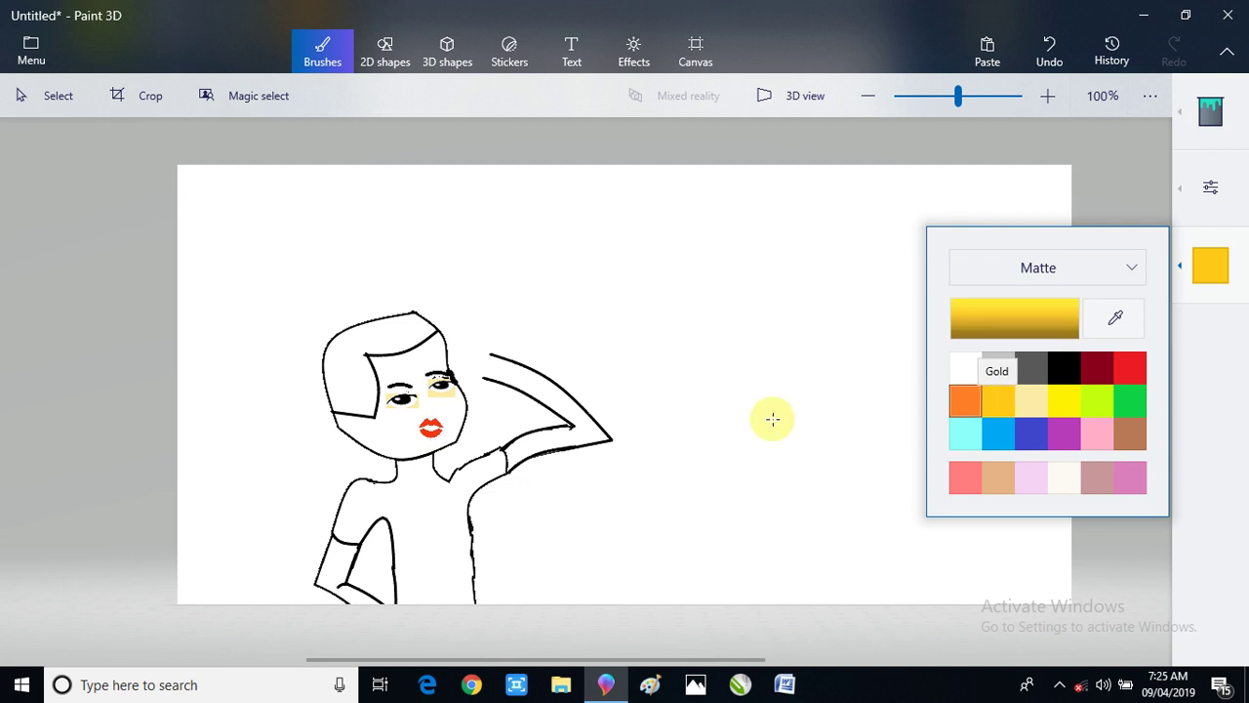
pyautogui.click(430, 430)
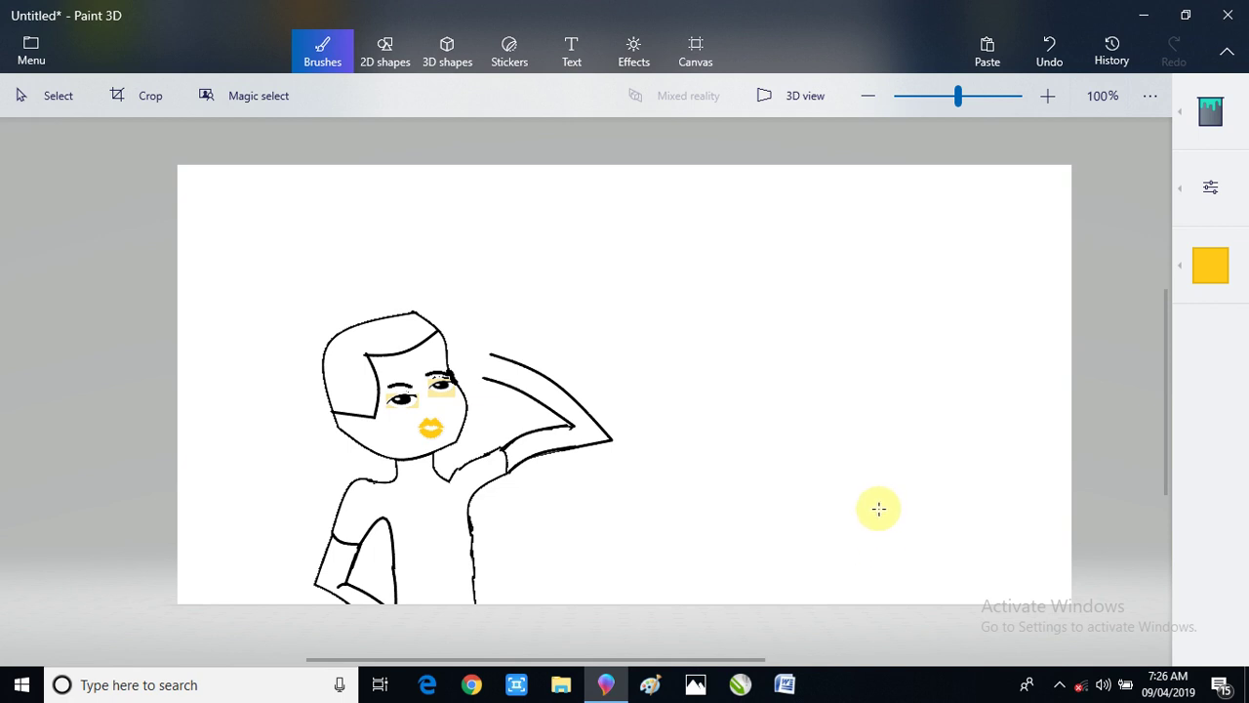
# - Add the orange nose sticker at a small size between the eyes and the mouth
pyautogui.click(520, 53)
pyautogui.click(1209, 115)
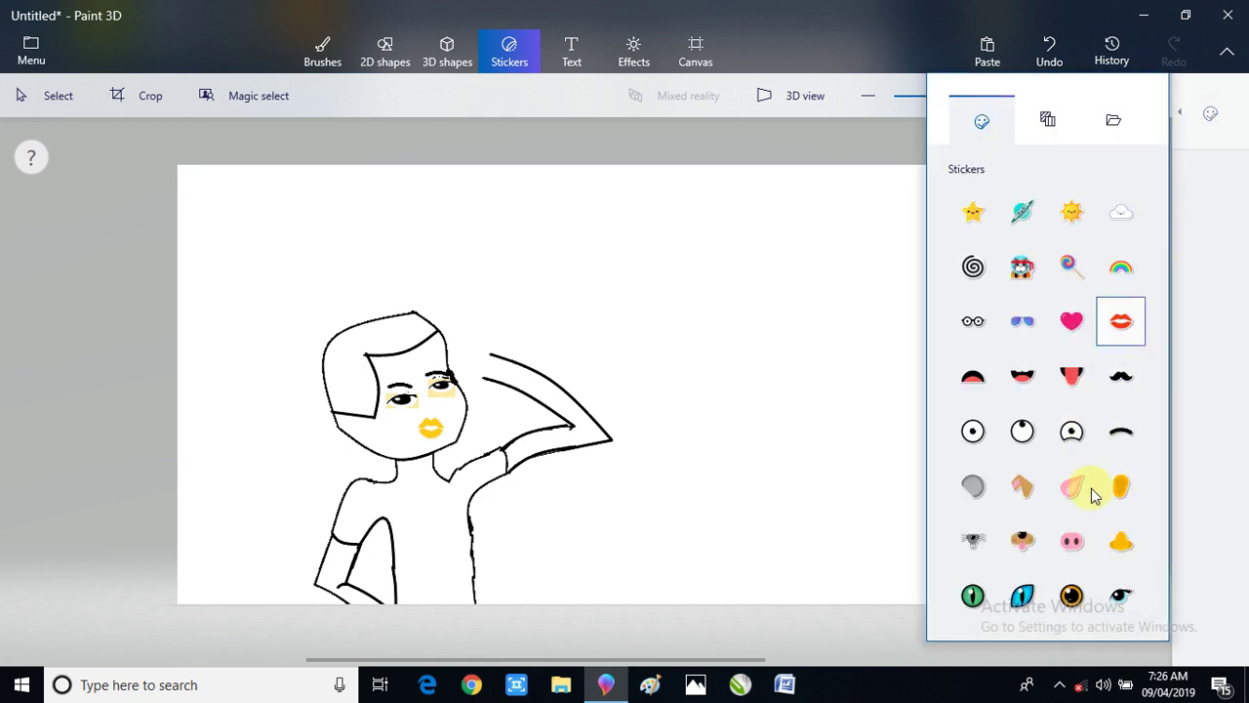
pyautogui.click(1120, 543)
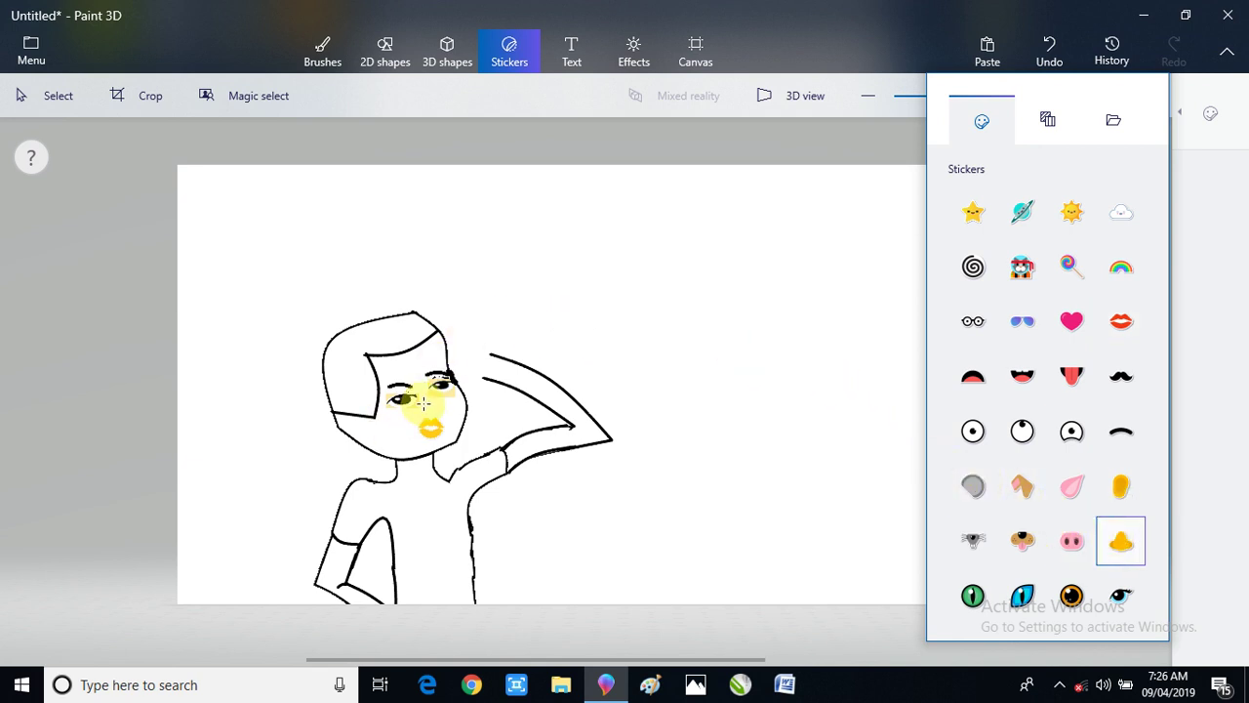
pyautogui.moveTo(421, 401); pyautogui.dragTo(430, 405)
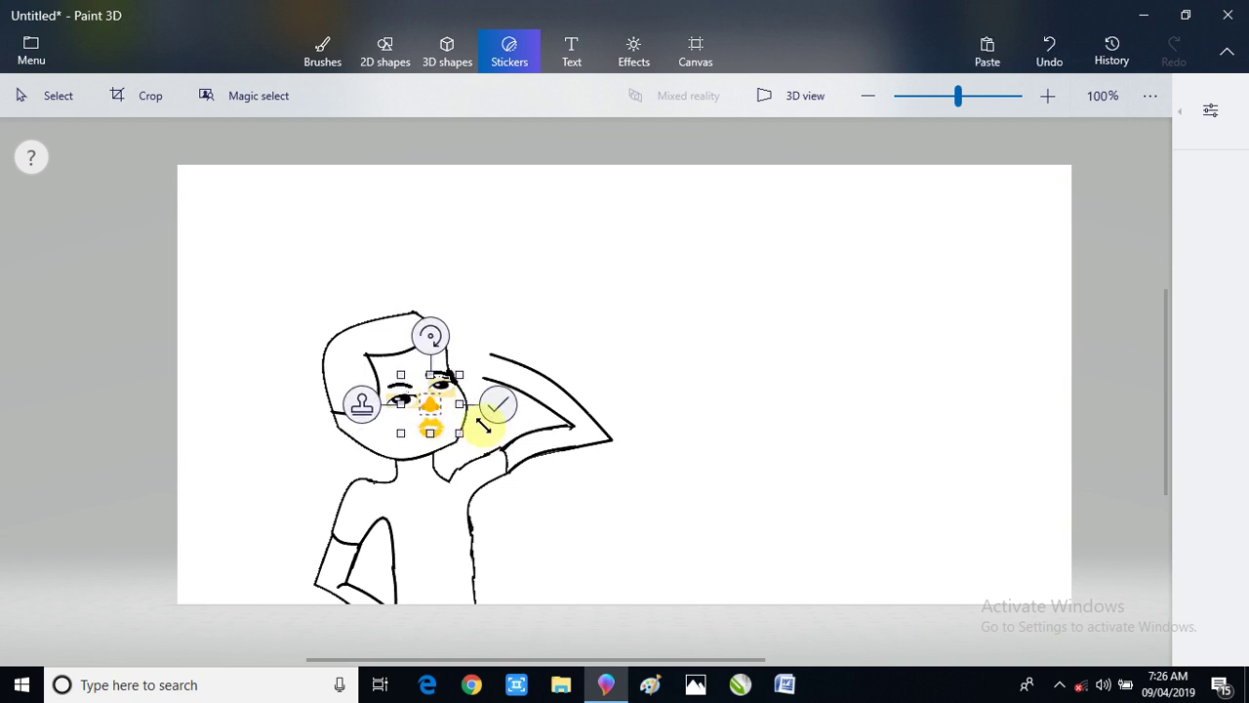
pyautogui.click(497, 408)
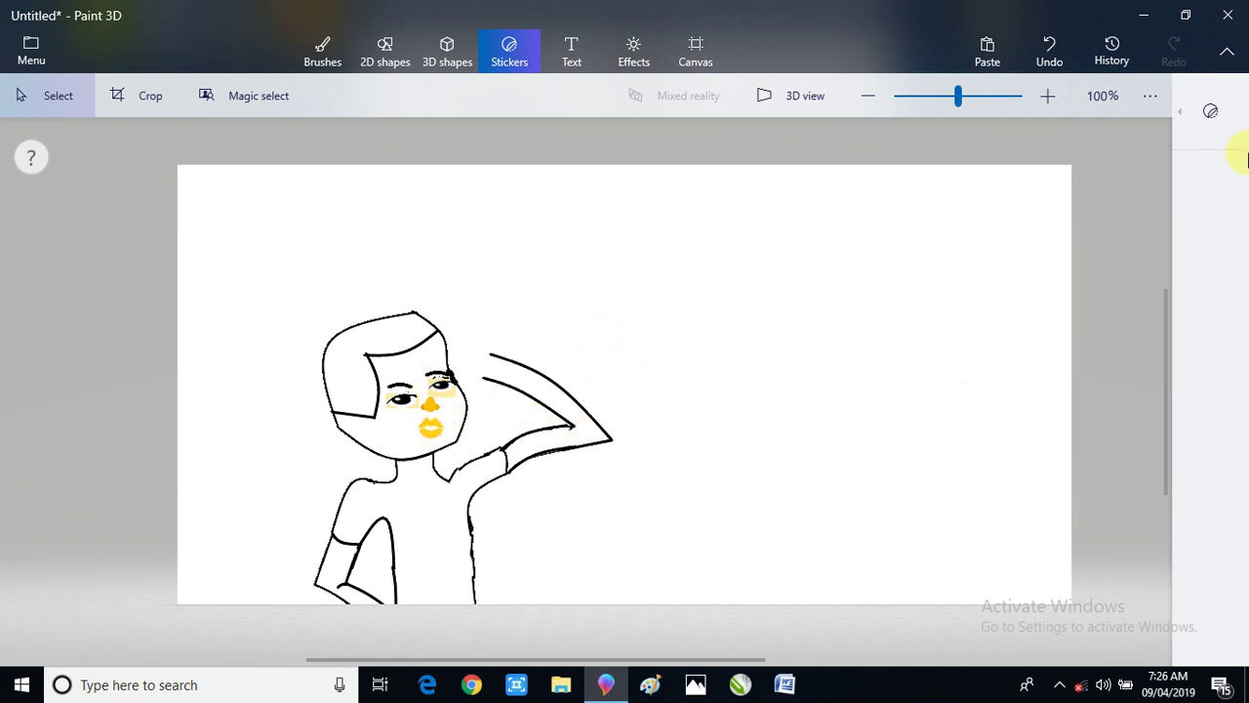
pyautogui.click(1210, 111)
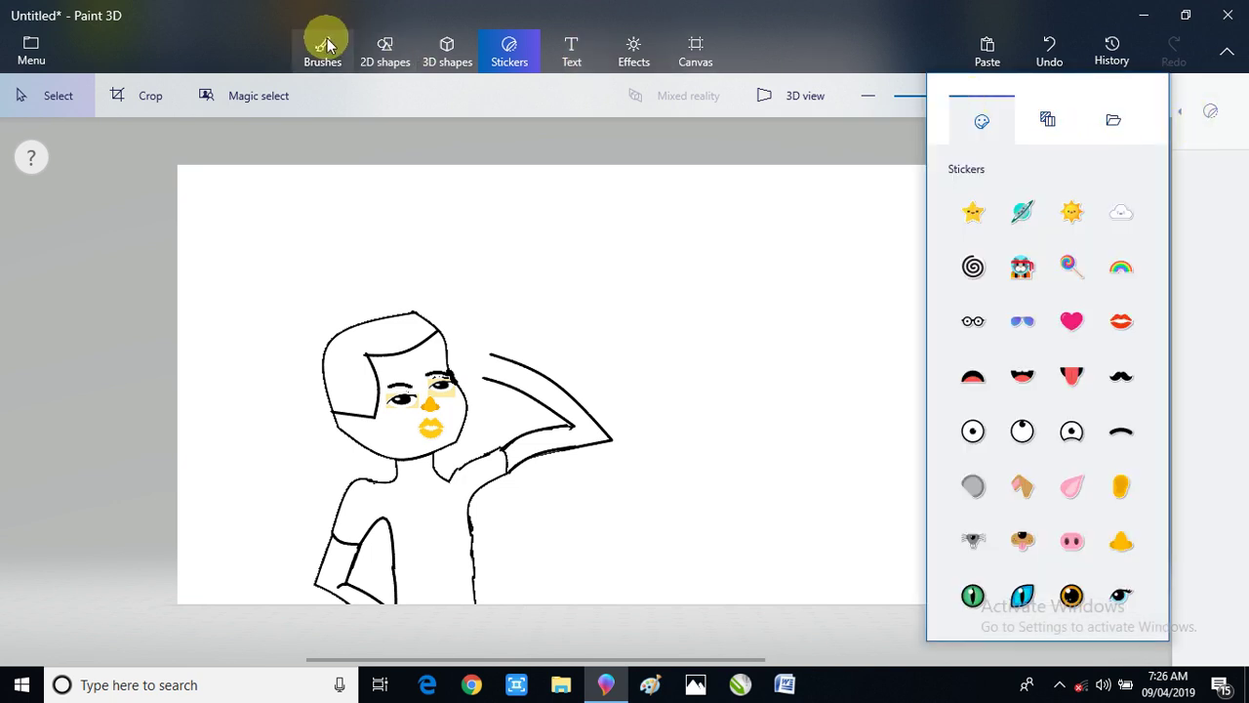
# - Draw a short three-point curve from the upper end of the forearm's outer edge down towards the face
pyautogui.click(383, 47)
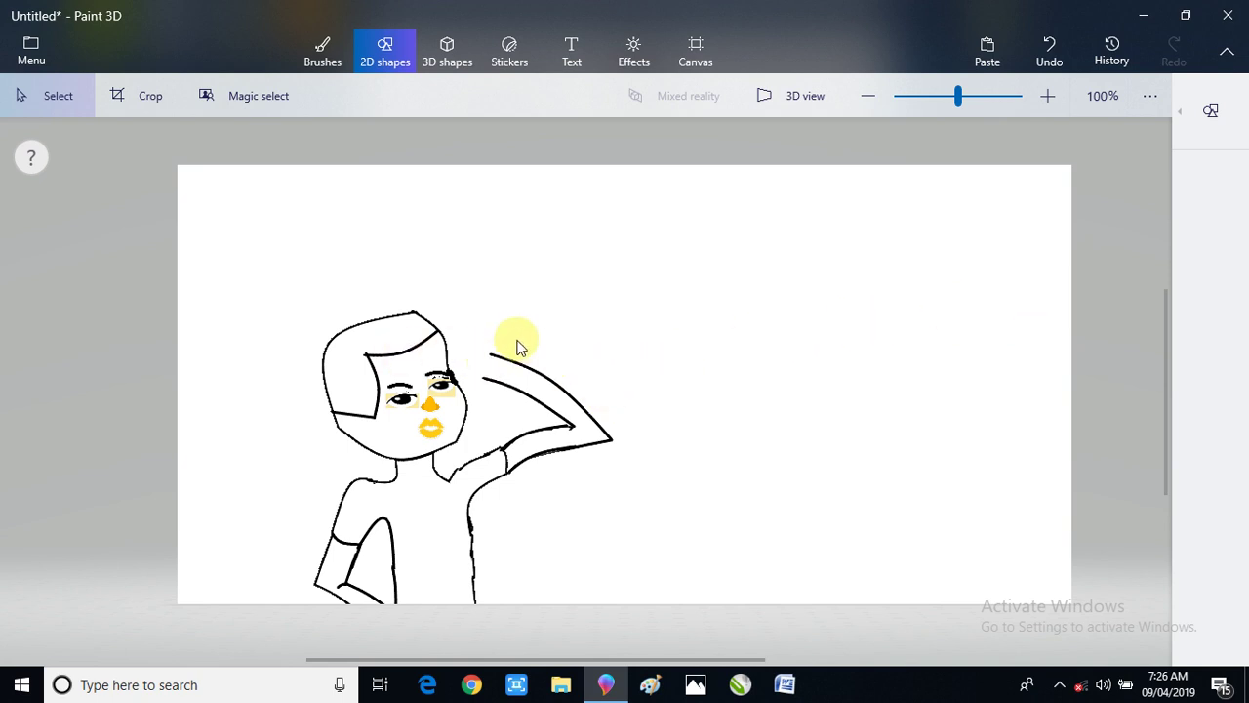
pyautogui.click(1210, 118)
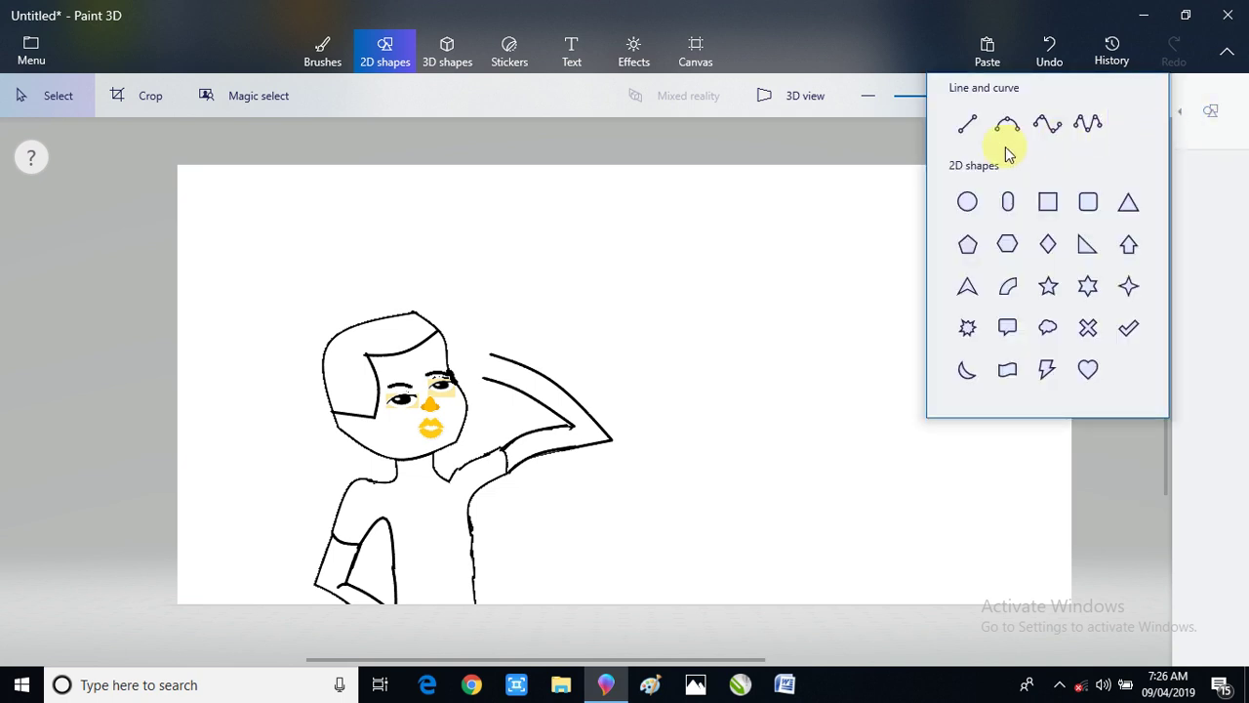
pyautogui.click(1011, 129)
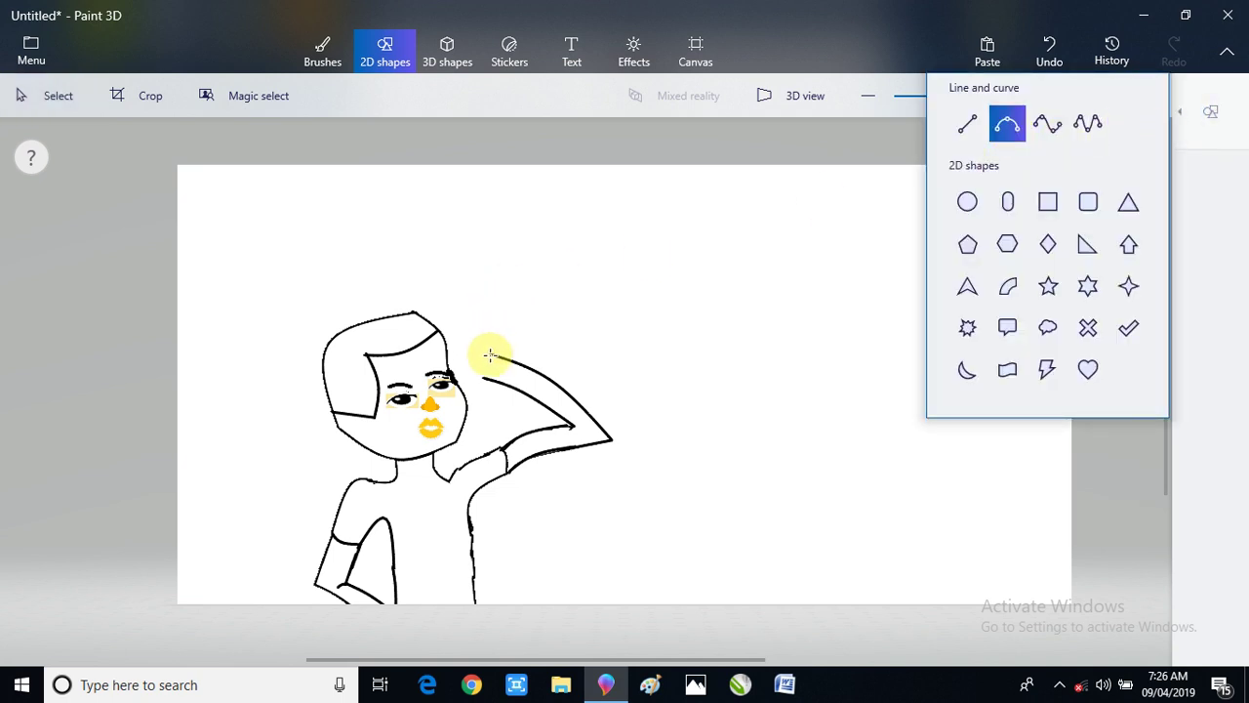
pyautogui.moveTo(493, 354)
pyautogui.mouseDown()
pyautogui.moveTo(452, 326)
pyautogui.moveTo(437, 338)
pyautogui.moveTo(465, 334)
pyautogui.moveTo(440, 338)
pyautogui.moveTo(443, 358)
pyautogui.moveTo(465, 349)
pyautogui.mouseUp()
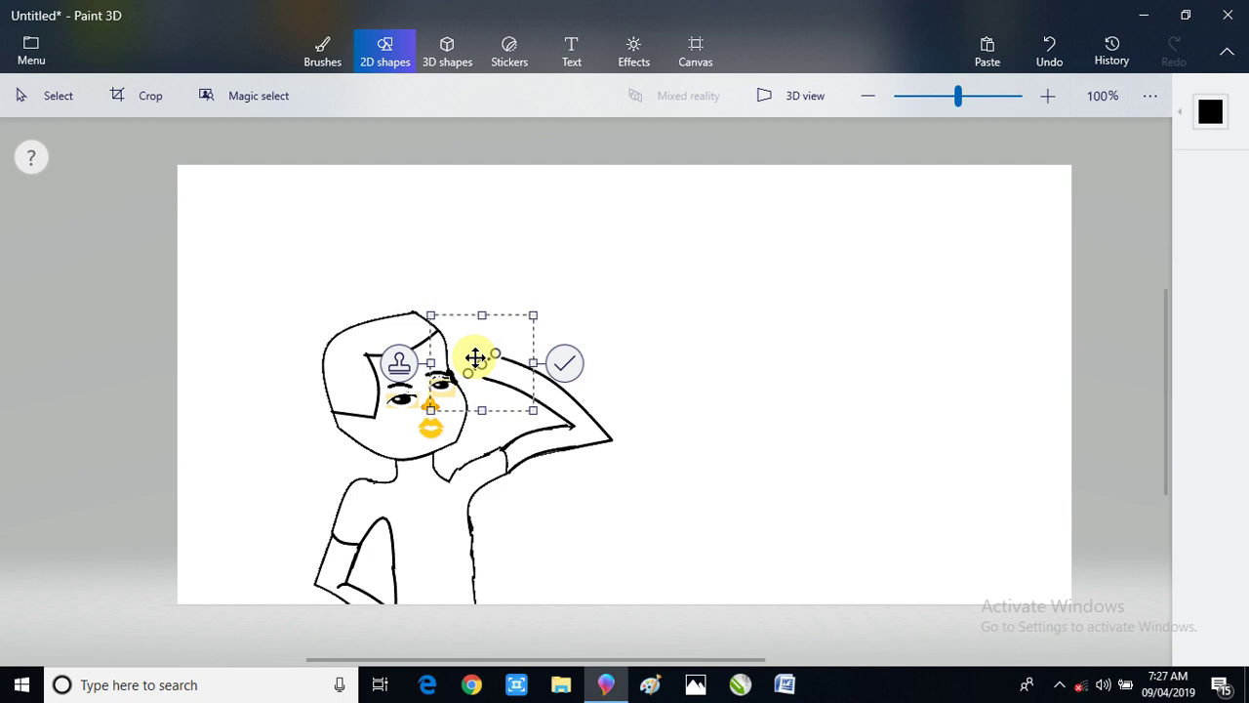
pyautogui.click(564, 364)
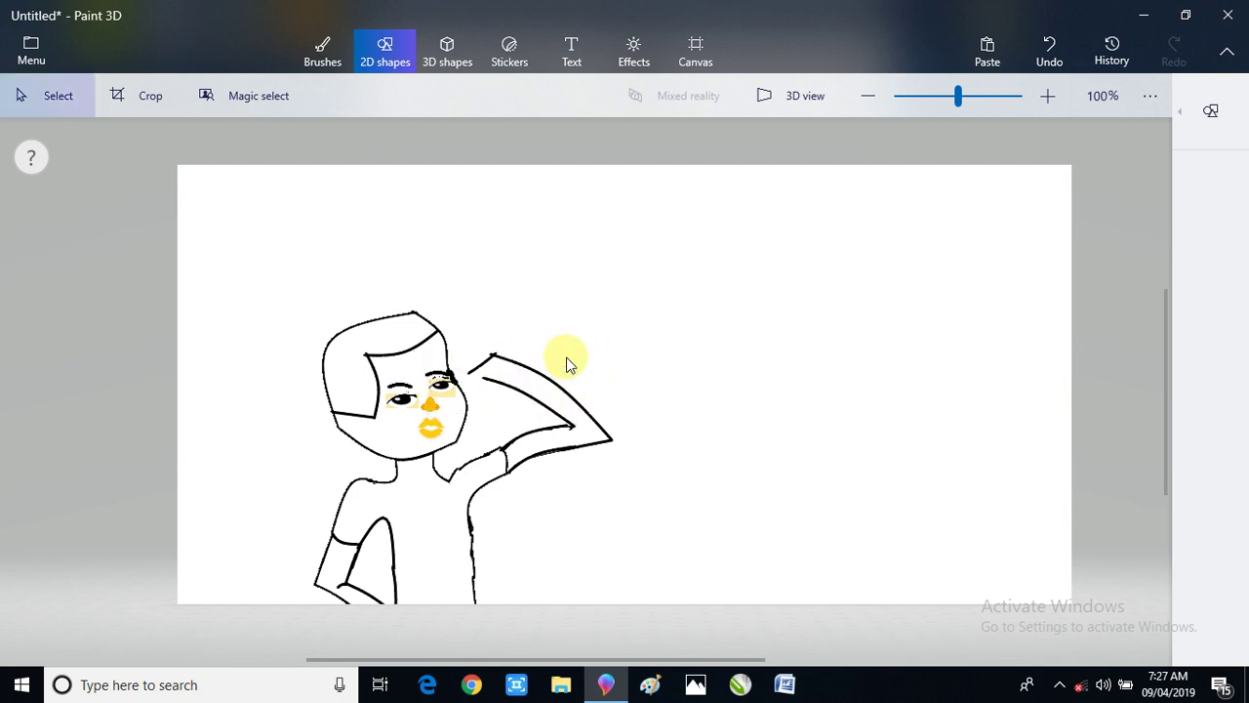
# - Try to extend the forearm's inner edge towards the face with a short three-point curve, and undo it
pyautogui.click(1212, 112)
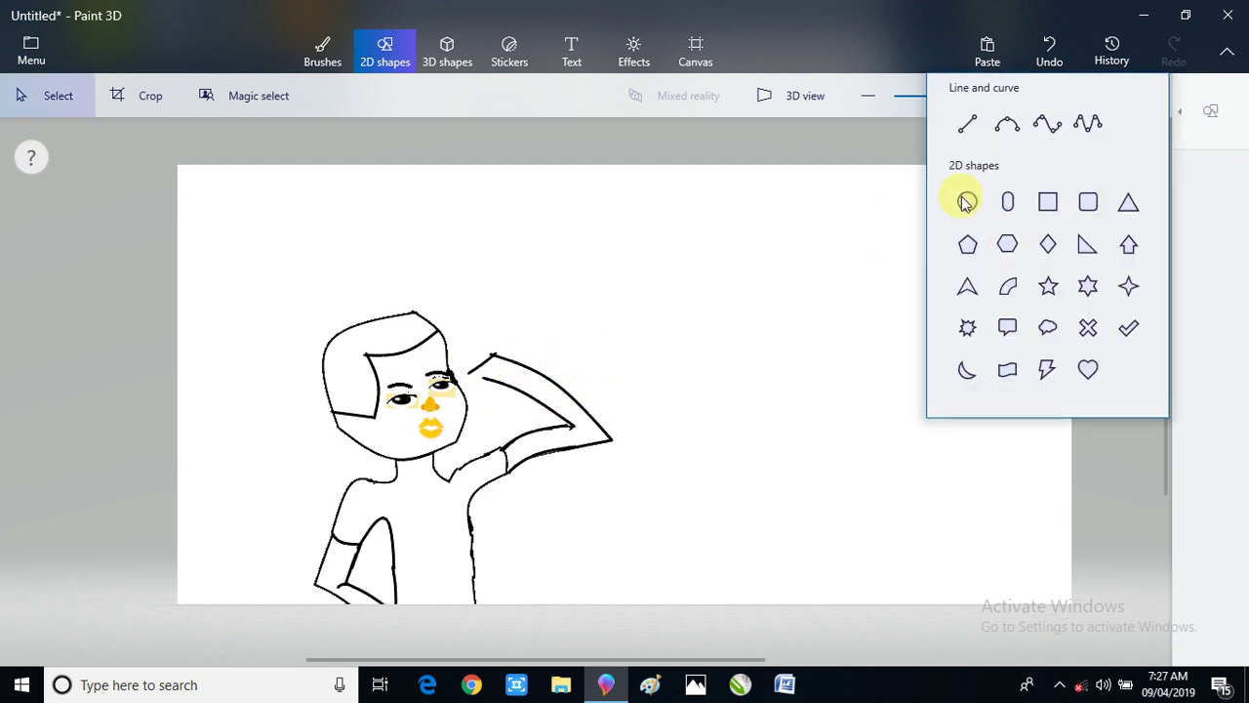
pyautogui.click(1008, 127)
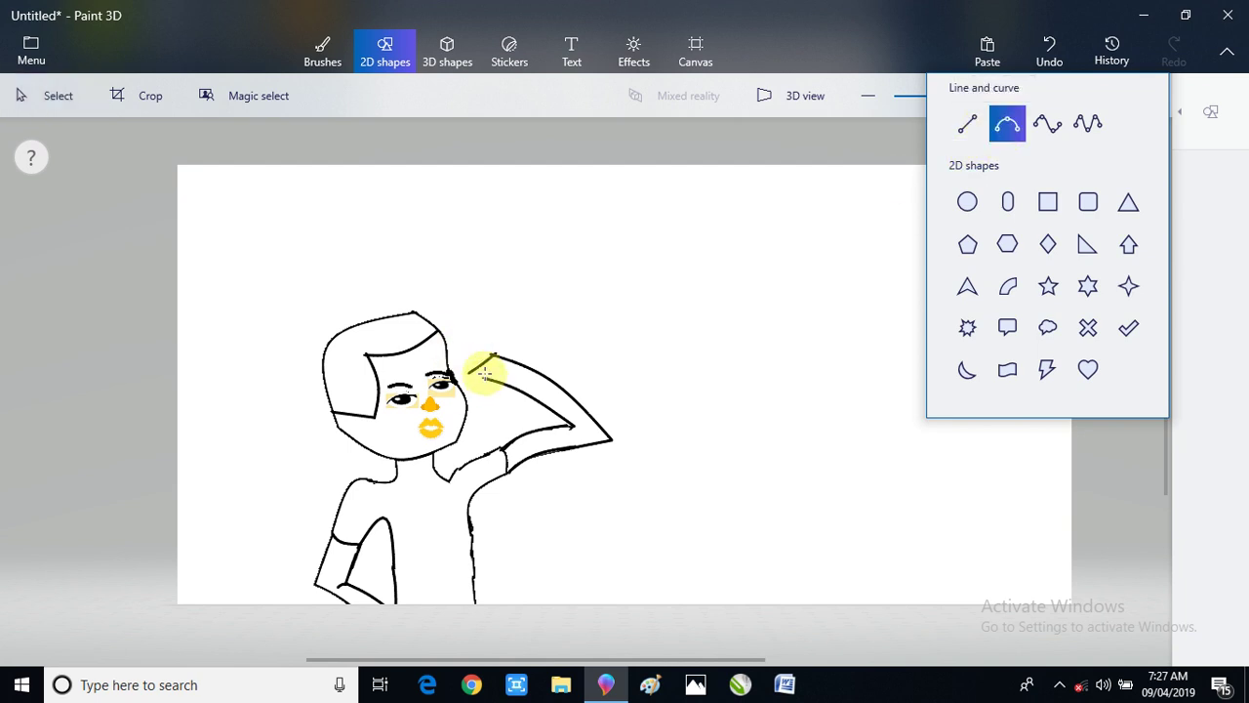
pyautogui.moveTo(485, 378); pyautogui.dragTo(461, 375)
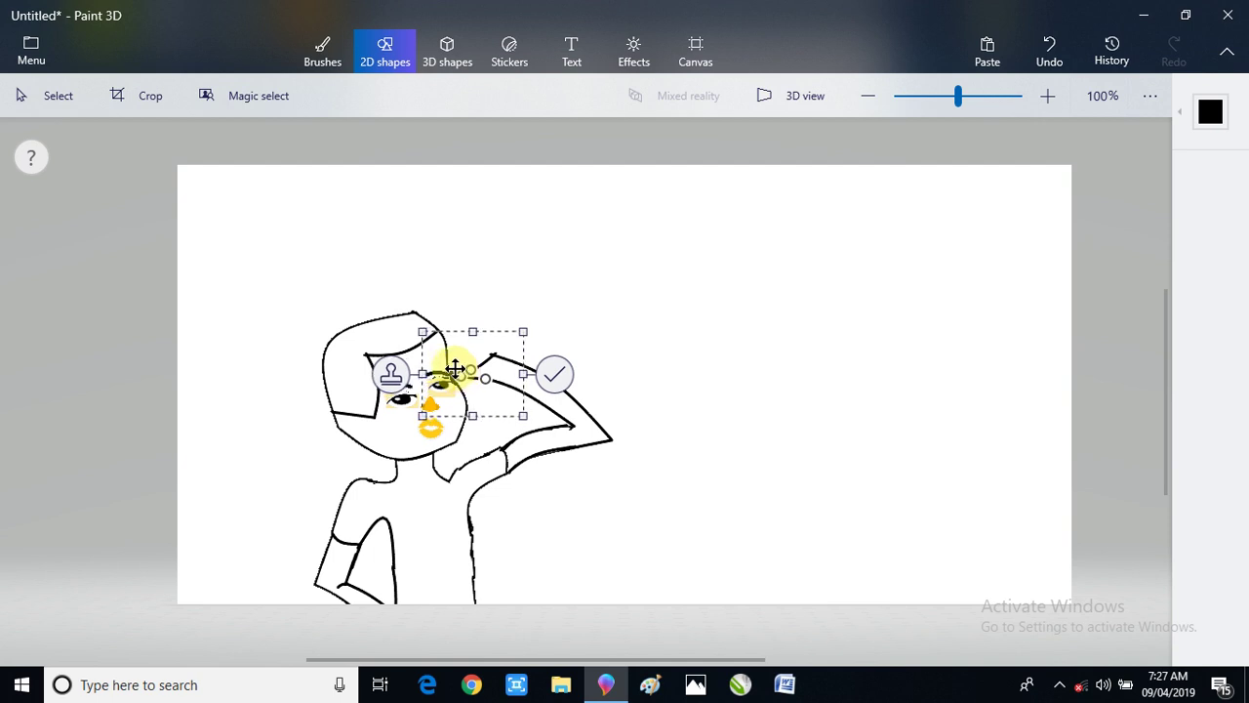
pyautogui.click(554, 377)
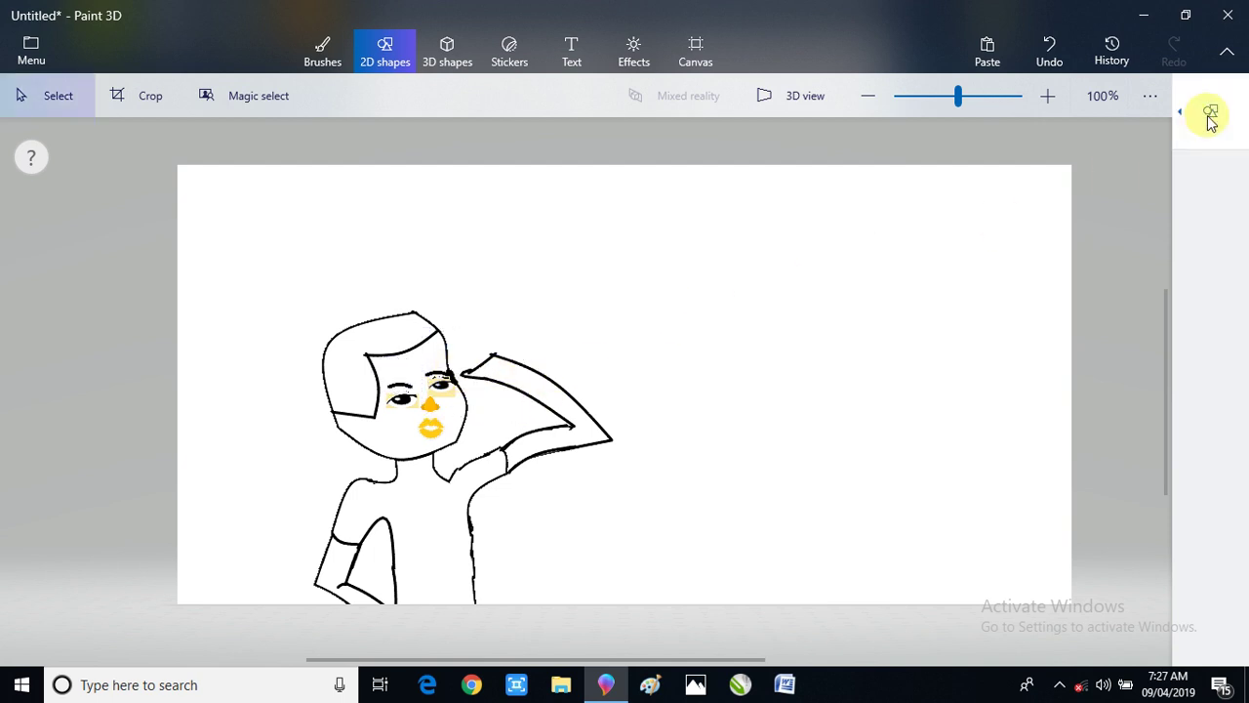
pyautogui.hotkey('ctrl', 'z')
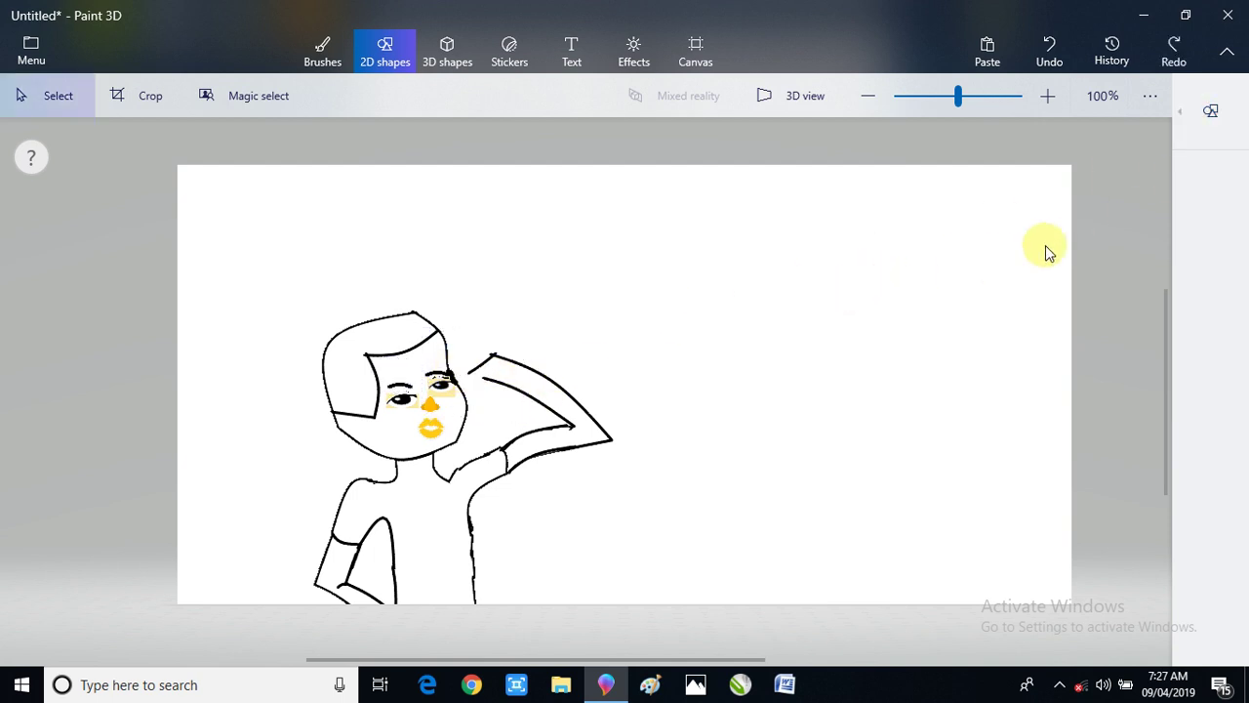
# - Draw a three-point curve from the end of the forearm's inner edge to the face beside the eye
pyautogui.click(1210, 110)
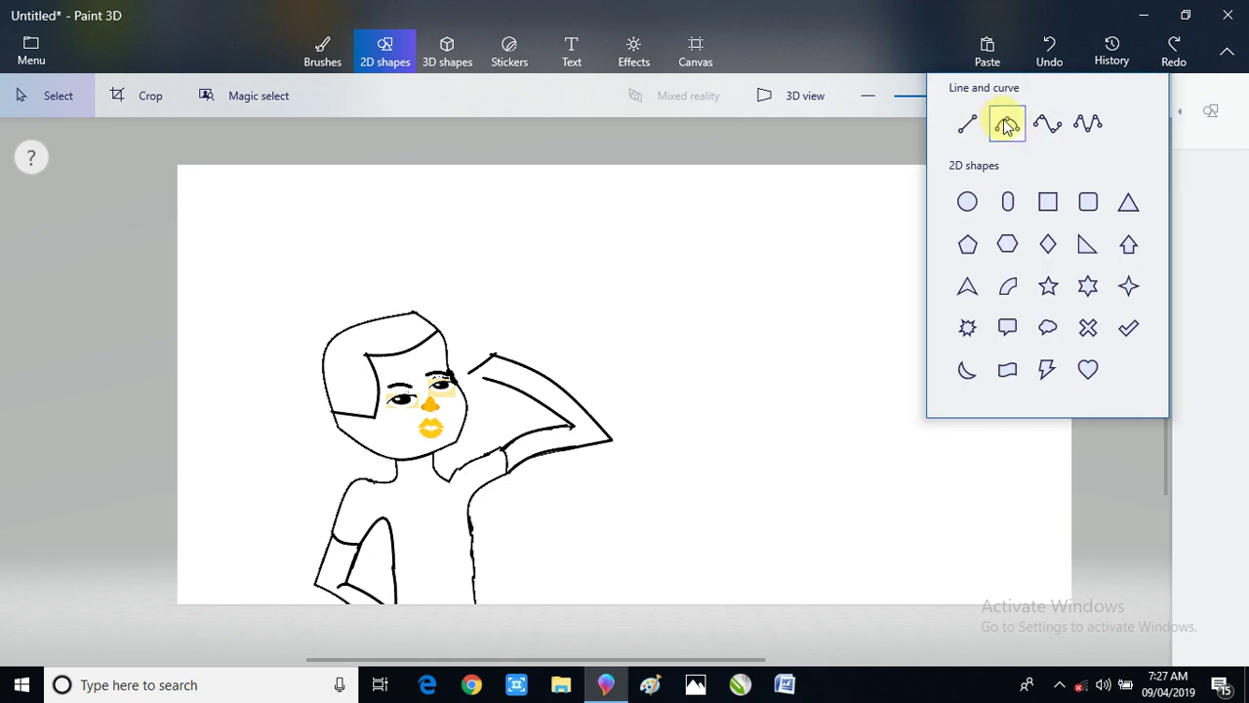
pyautogui.click(1008, 126)
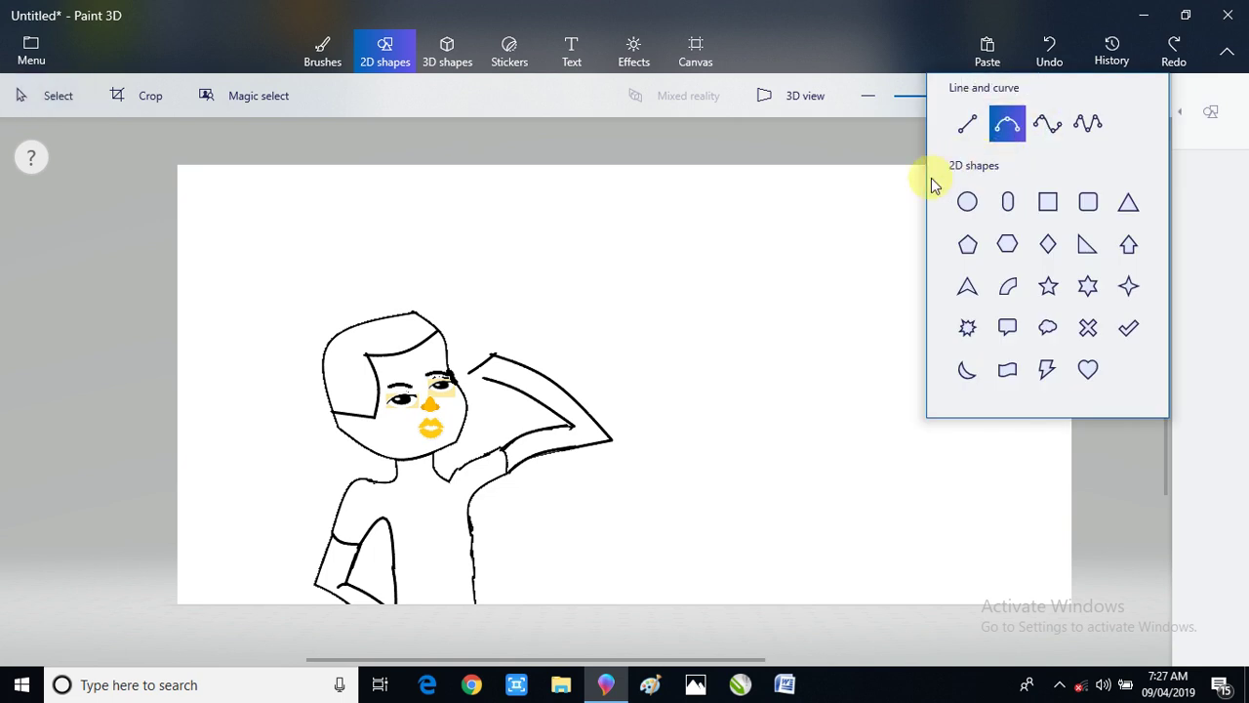
pyautogui.click(480, 383)
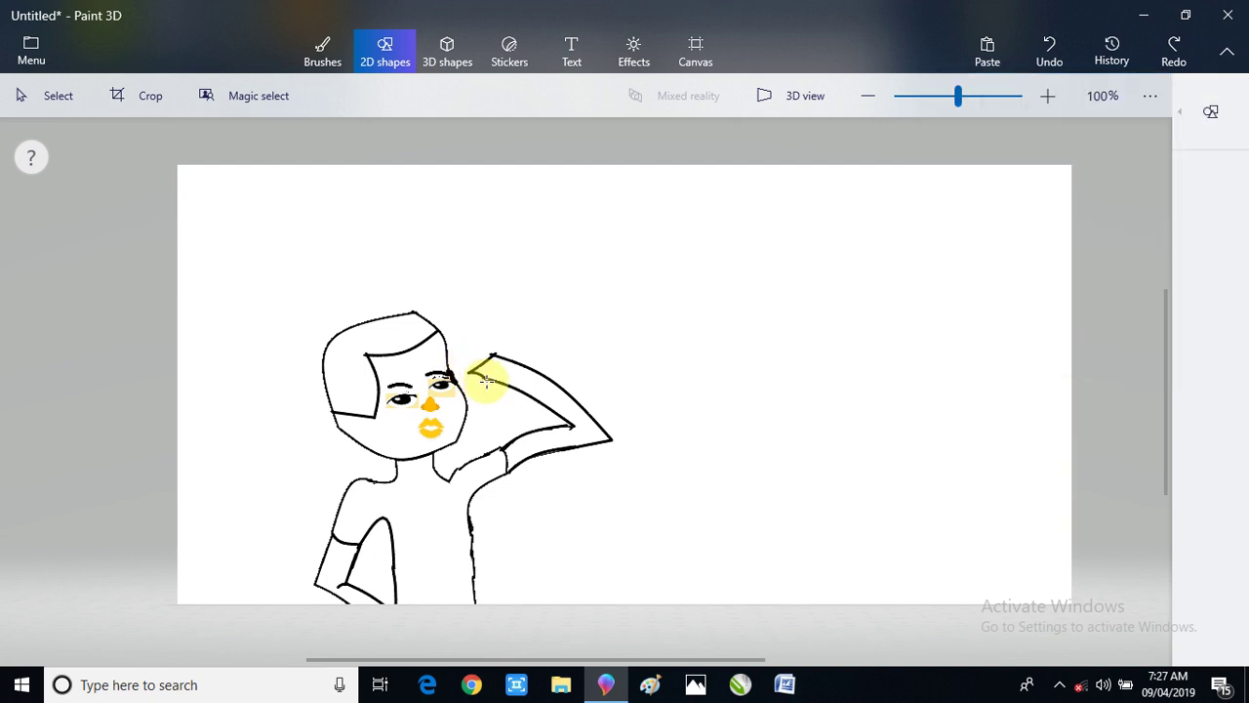
pyautogui.moveTo(486, 381)
pyautogui.mouseDown()
pyautogui.moveTo(434, 366)
pyautogui.moveTo(445, 380)
pyautogui.moveTo(439, 365)
pyautogui.mouseUp()
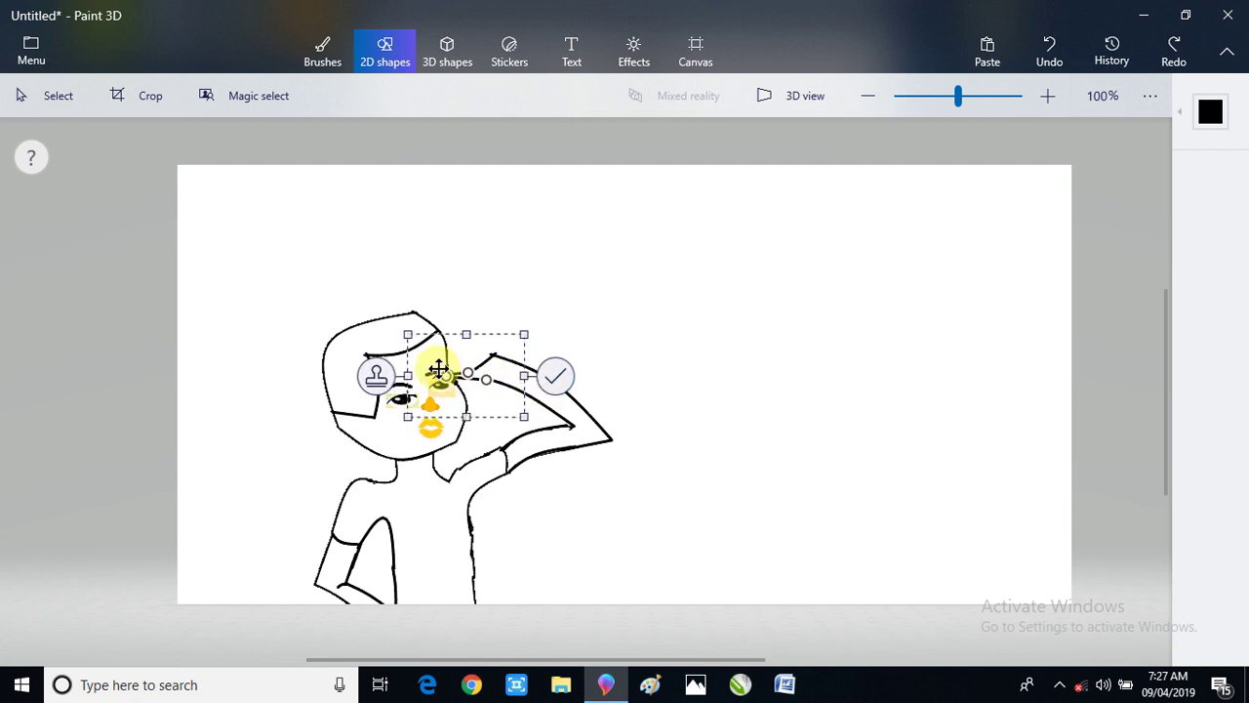
pyautogui.click(554, 376)
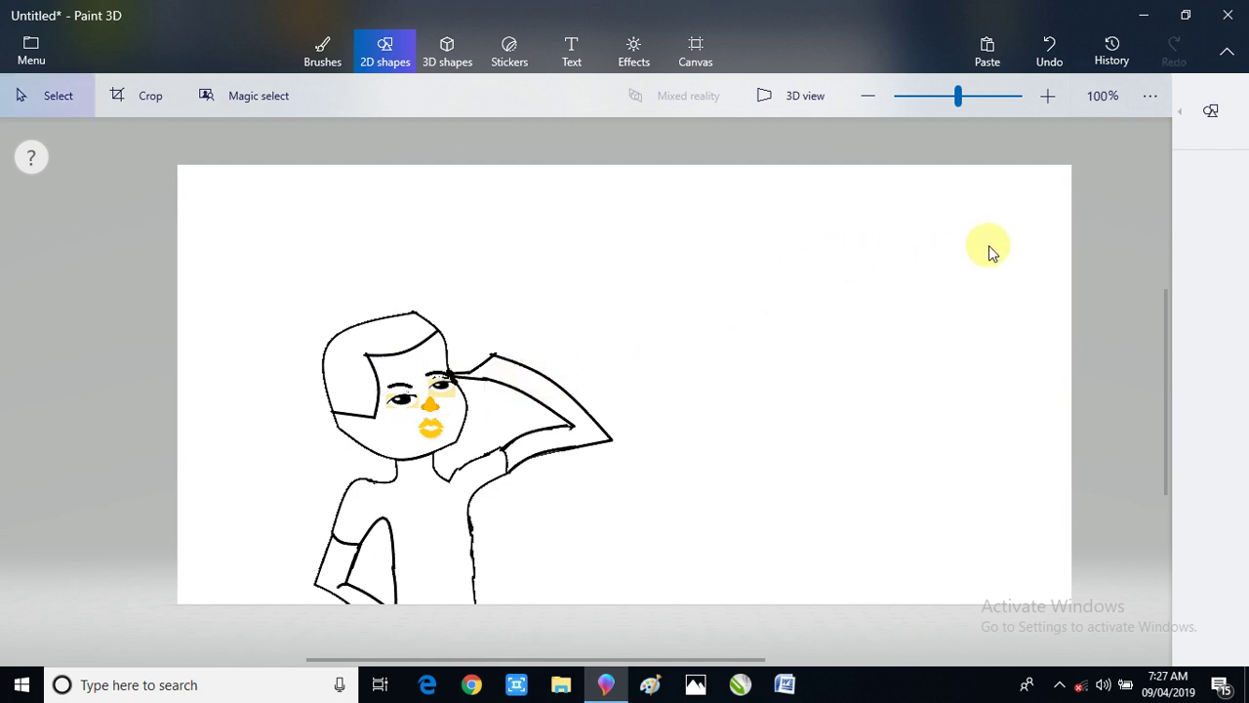
# - Draw a short three-point curve on the hand and place copies of it slightly higher as finger lines
pyautogui.click(1204, 142)
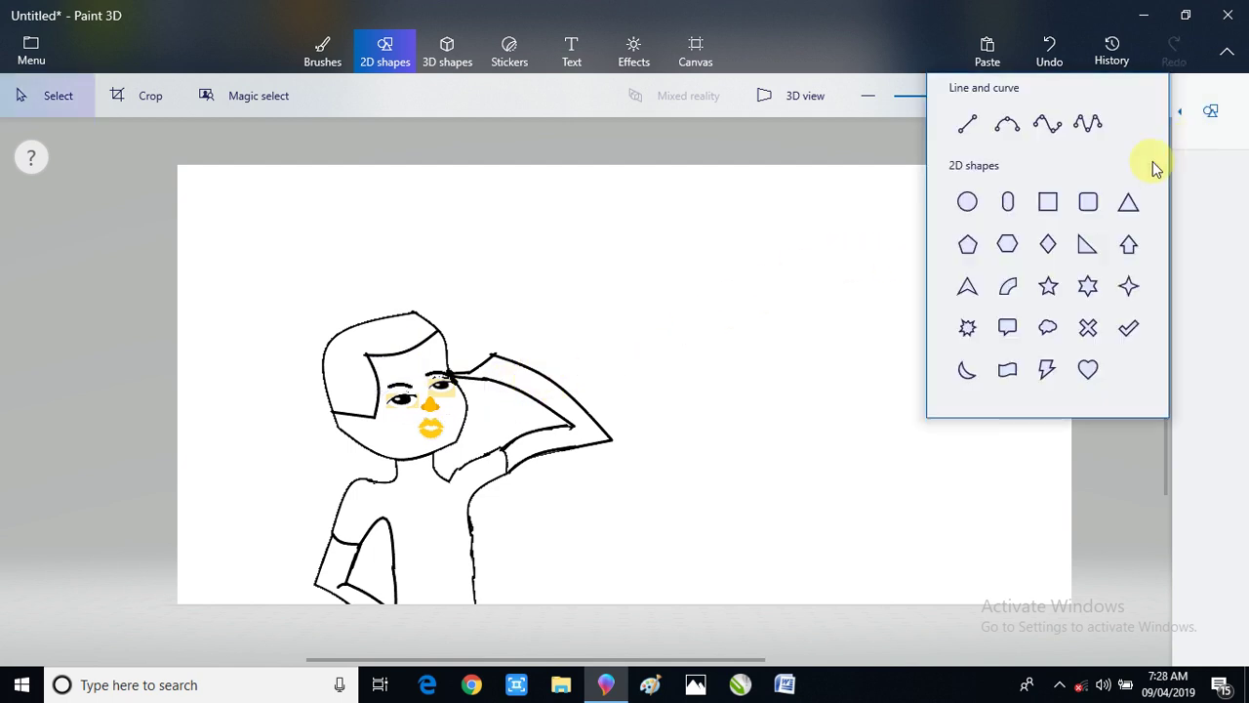
pyautogui.click(1005, 133)
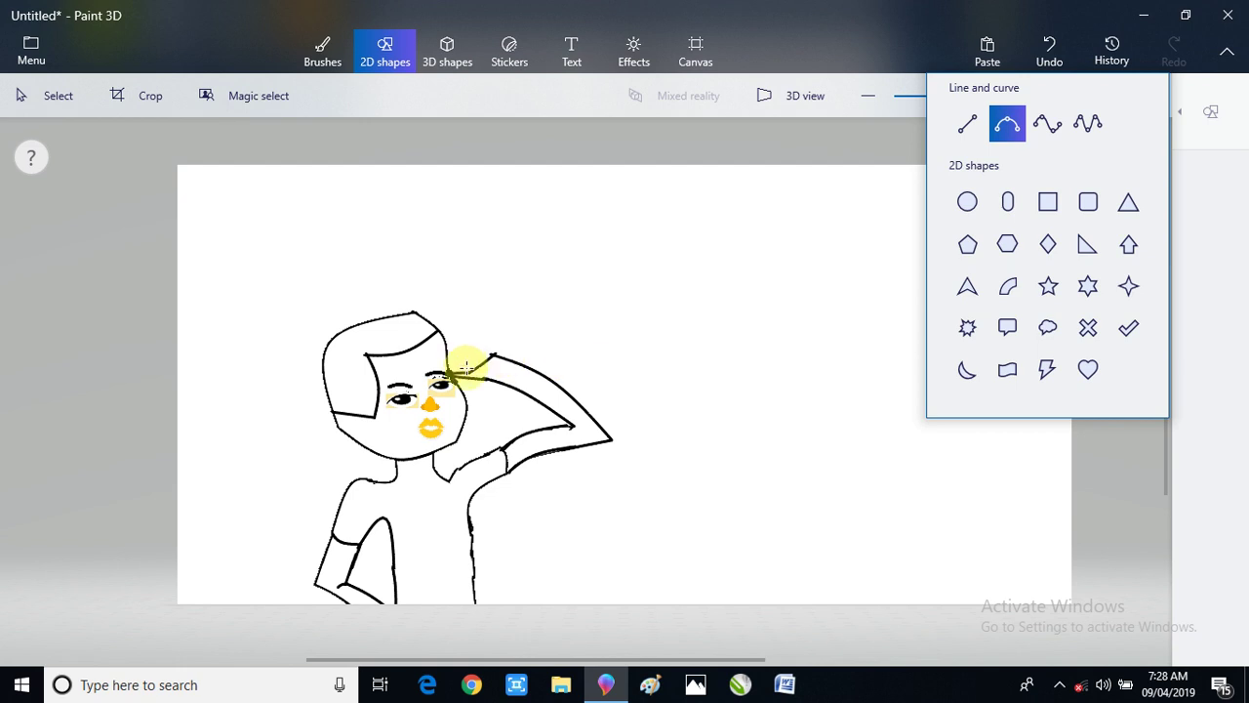
pyautogui.moveTo(473, 371); pyautogui.dragTo(486, 369)
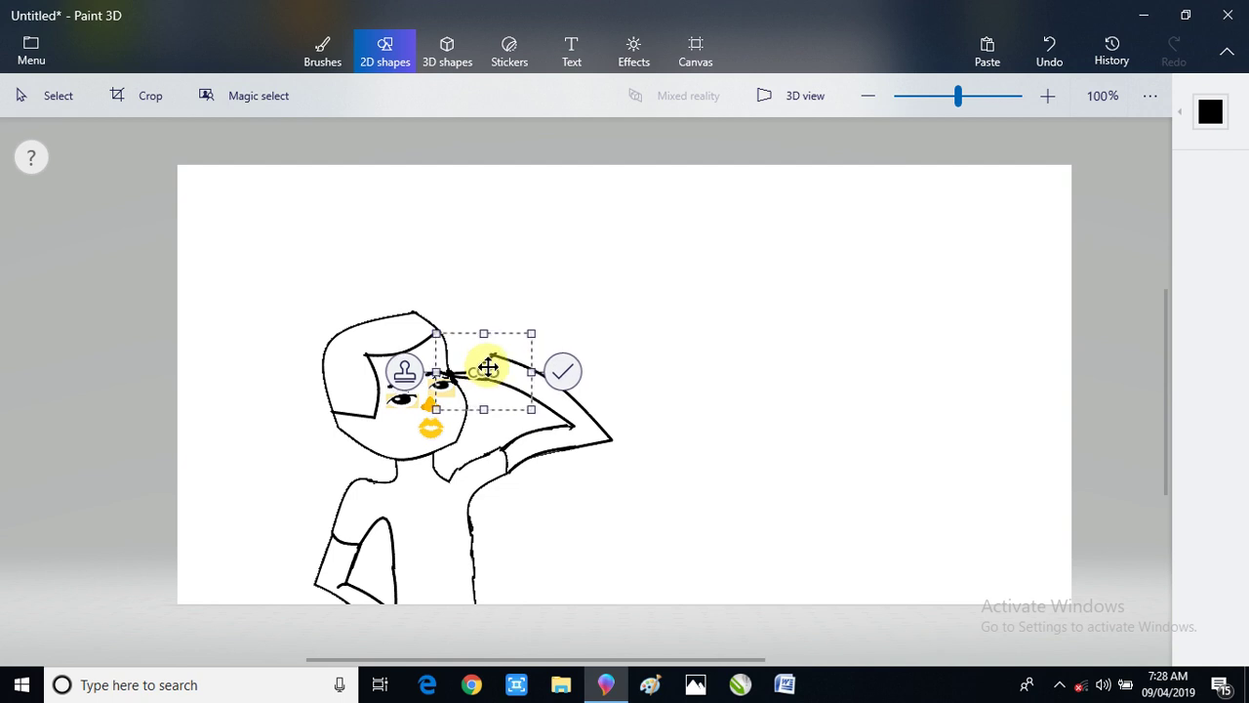
pyautogui.moveTo(493, 358); pyautogui.dragTo(490, 360)
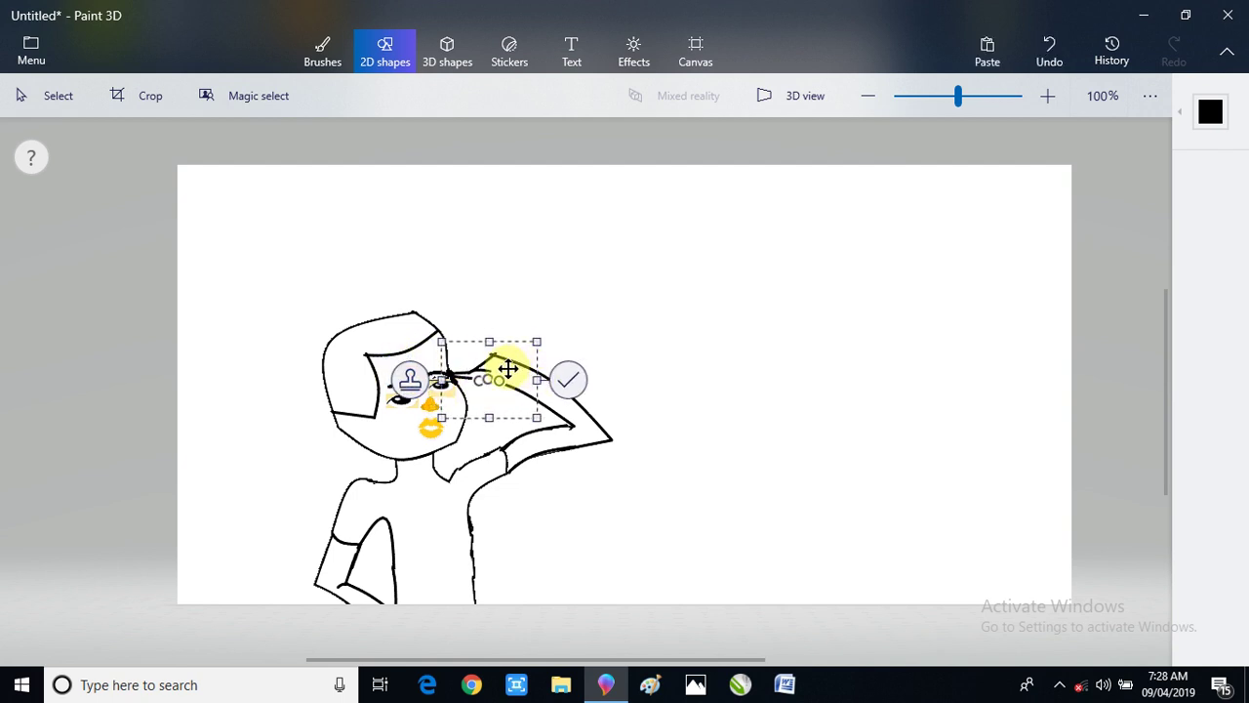
pyautogui.moveTo(508, 368); pyautogui.dragTo(509, 352)
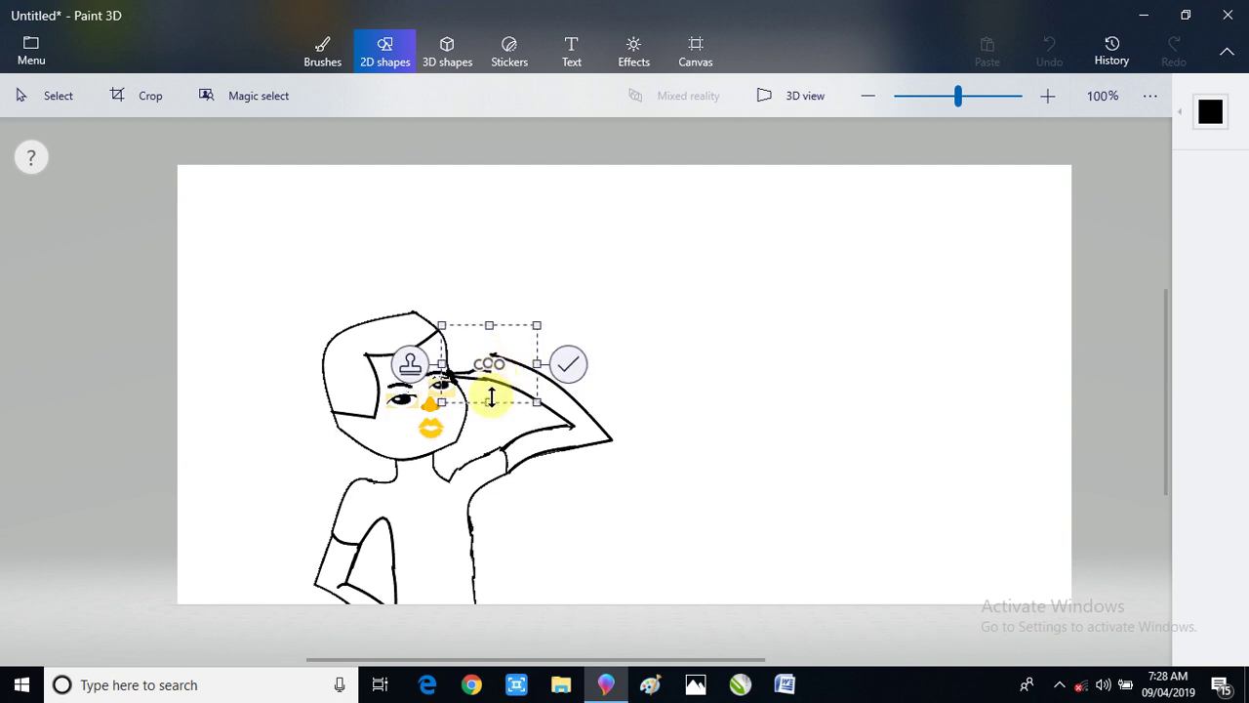
pyautogui.moveTo(491, 397); pyautogui.dragTo(504, 366)
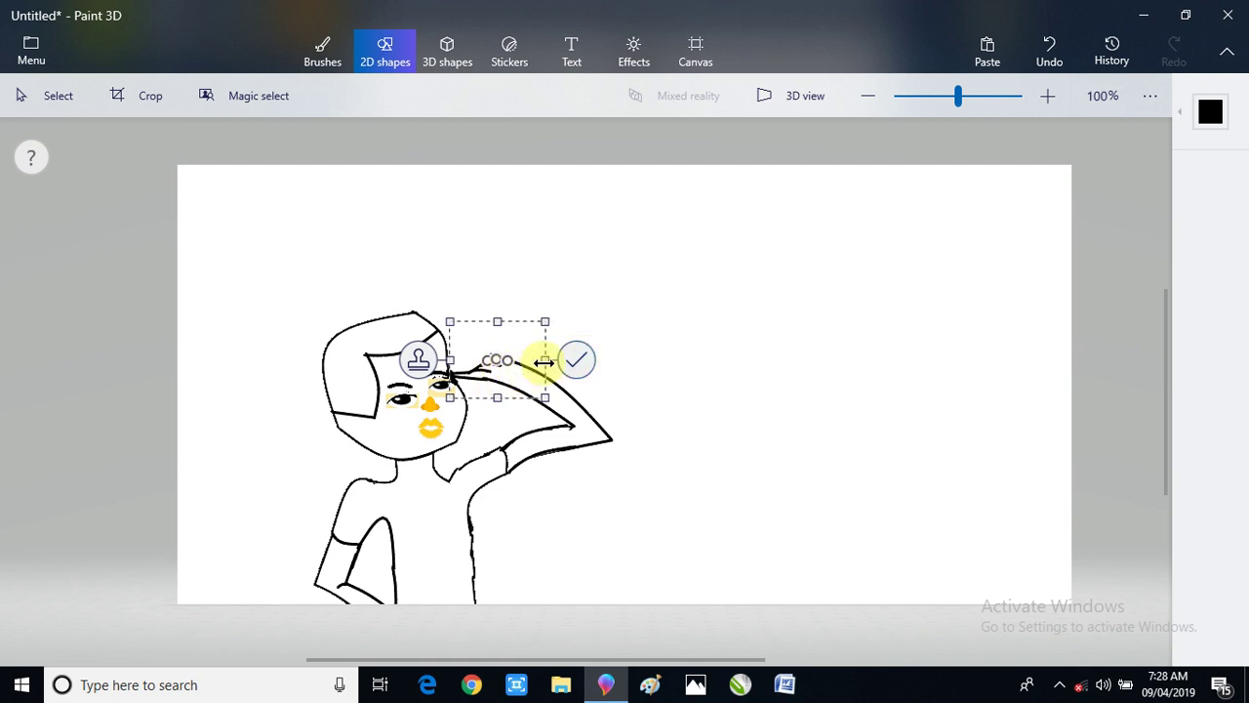
pyautogui.click(576, 362)
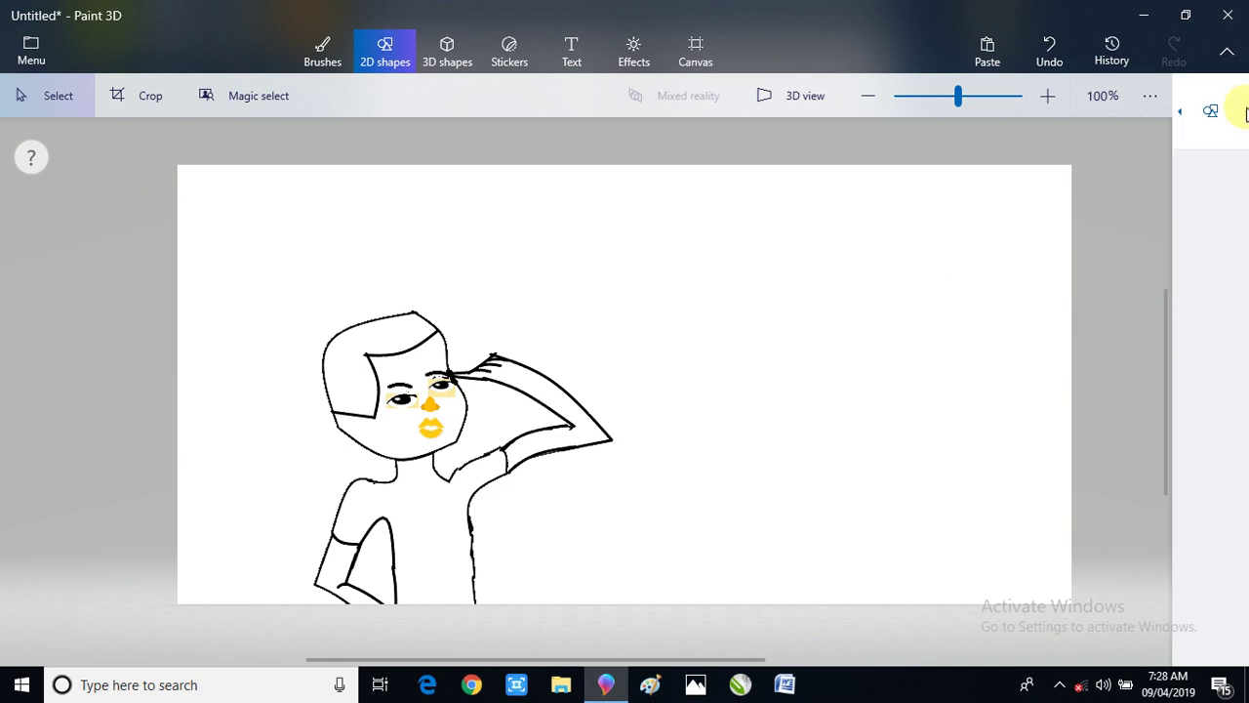
# - Draw another short three-point curve on the raised hand as an additional finger line
pyautogui.click(1210, 110)
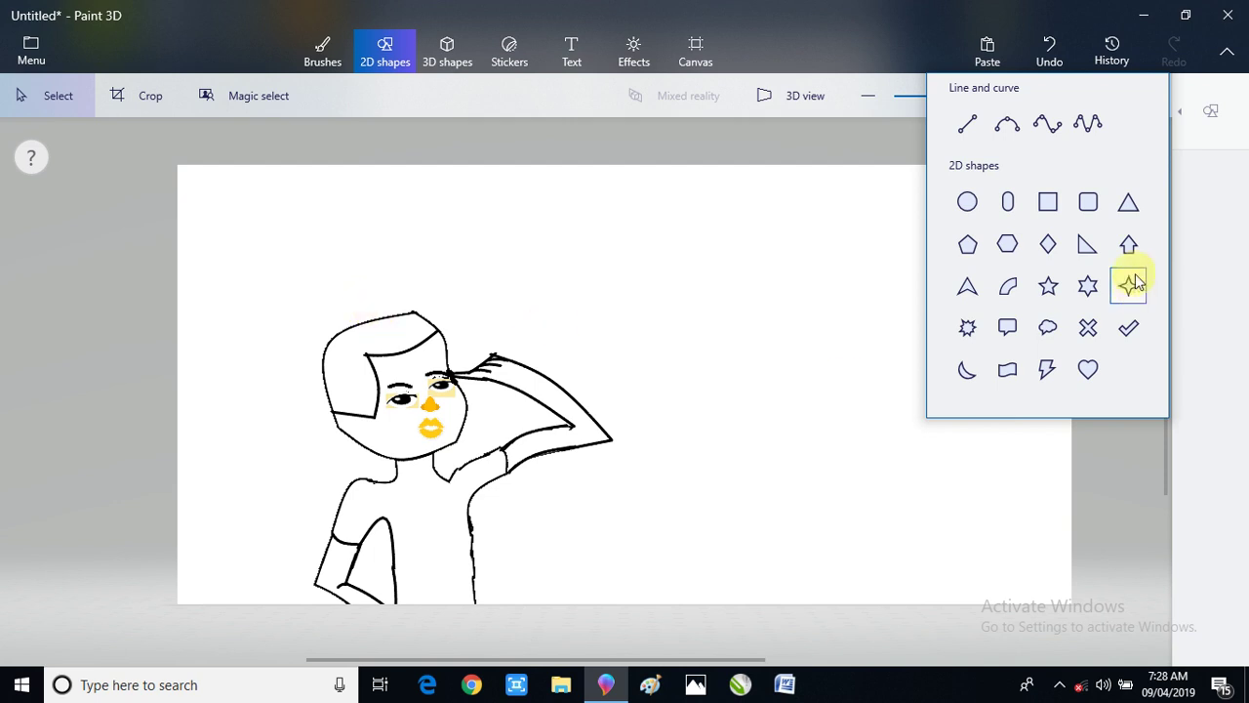
pyautogui.click(1009, 124)
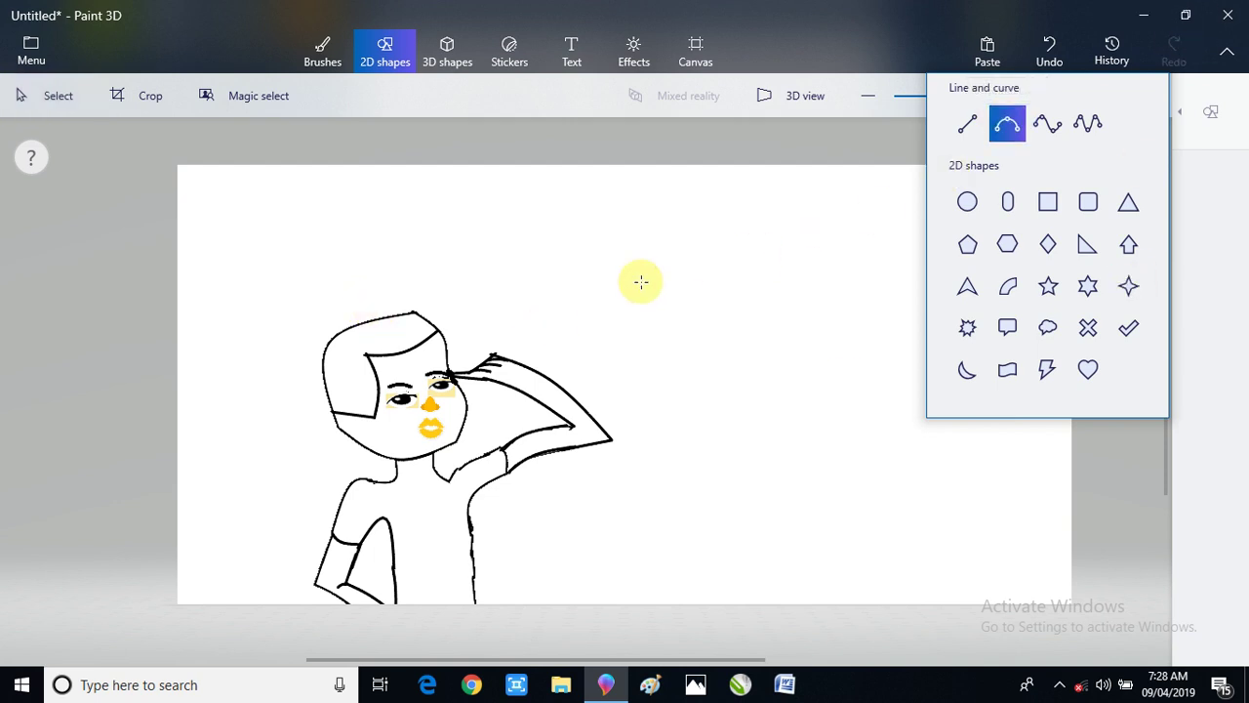
pyautogui.click(488, 370)
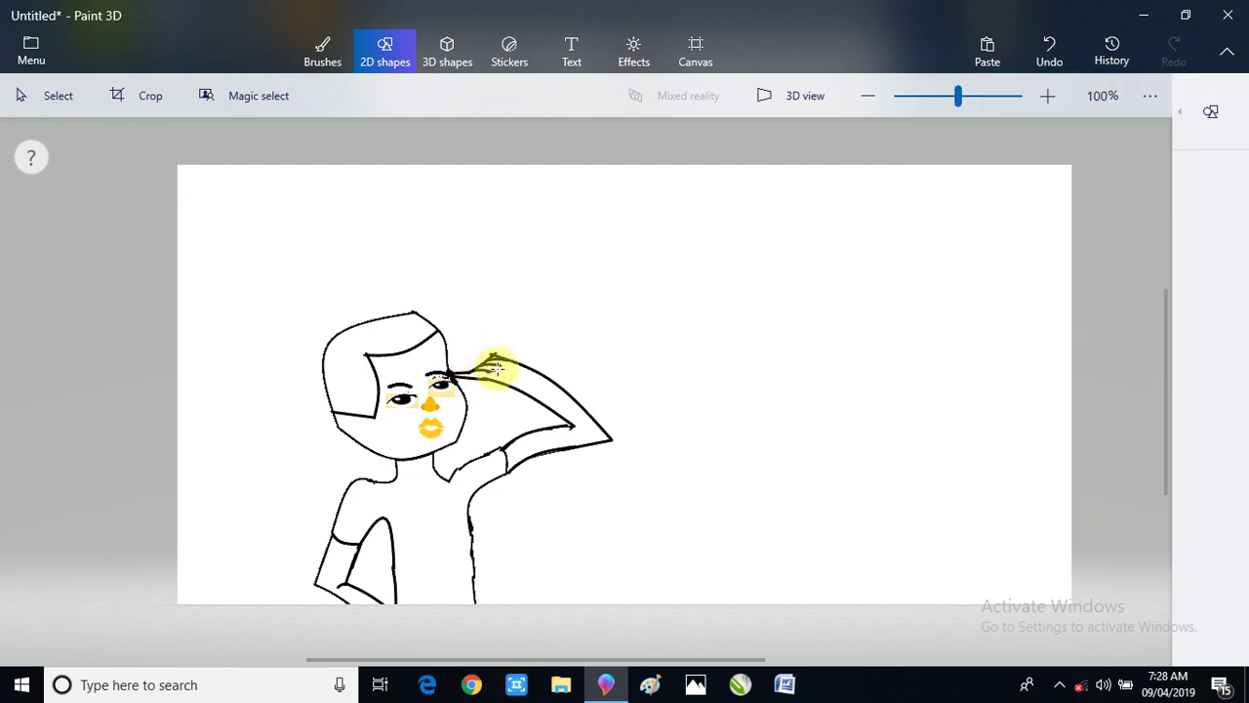
pyautogui.moveTo(495, 364)
pyautogui.mouseDown()
pyautogui.moveTo(521, 376)
pyautogui.moveTo(526, 361)
pyautogui.moveTo(501, 355)
pyautogui.mouseUp()
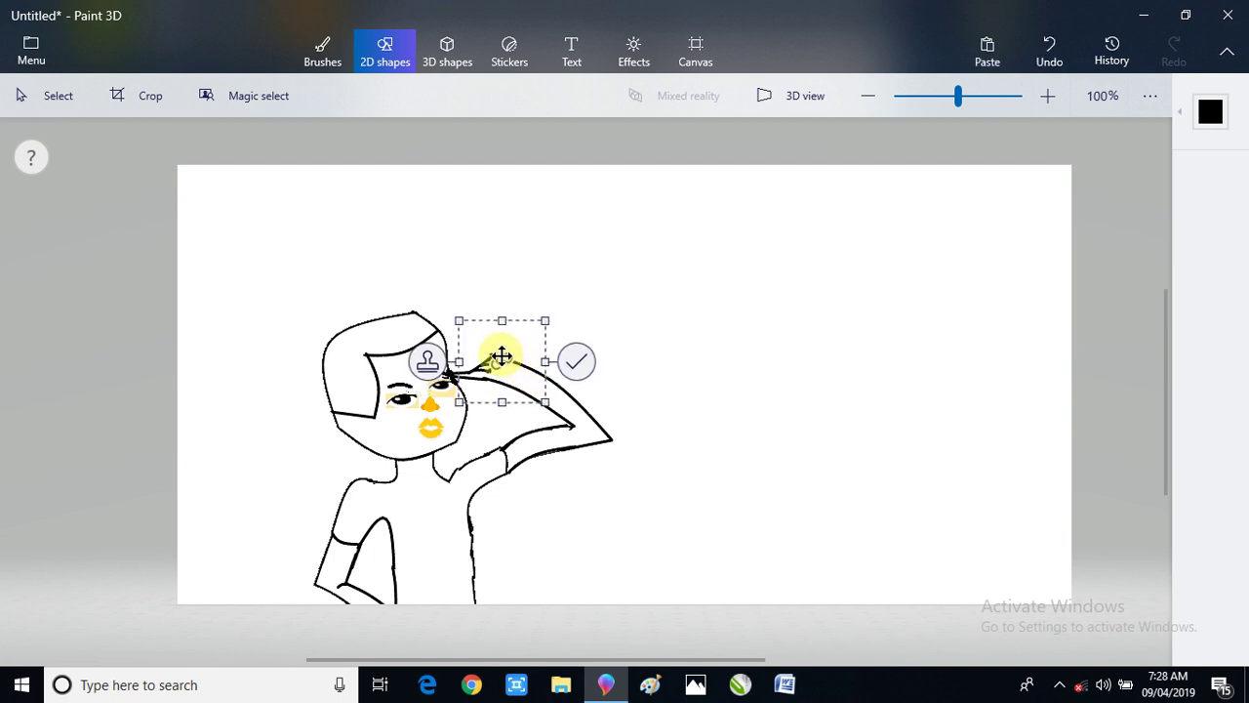
pyautogui.click(574, 363)
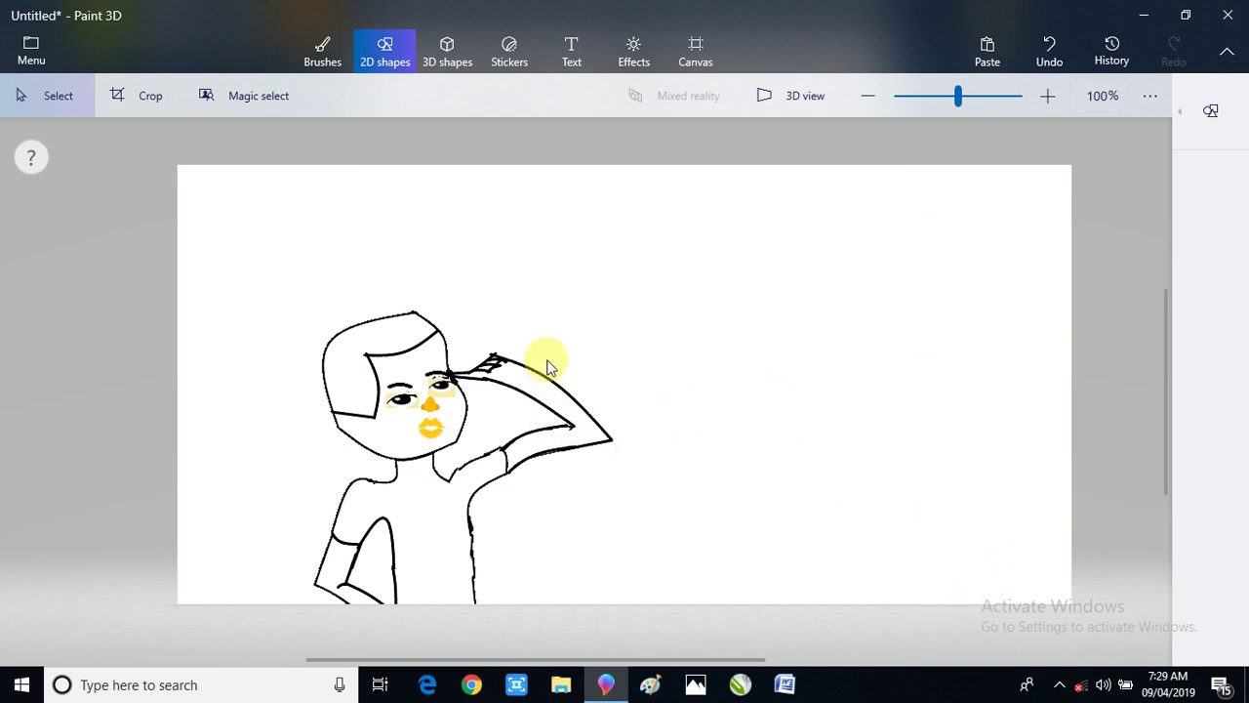
# - Erase the middle stretch of both forearm edges between the hand and the elbow with the Eraser
pyautogui.click(332, 51)
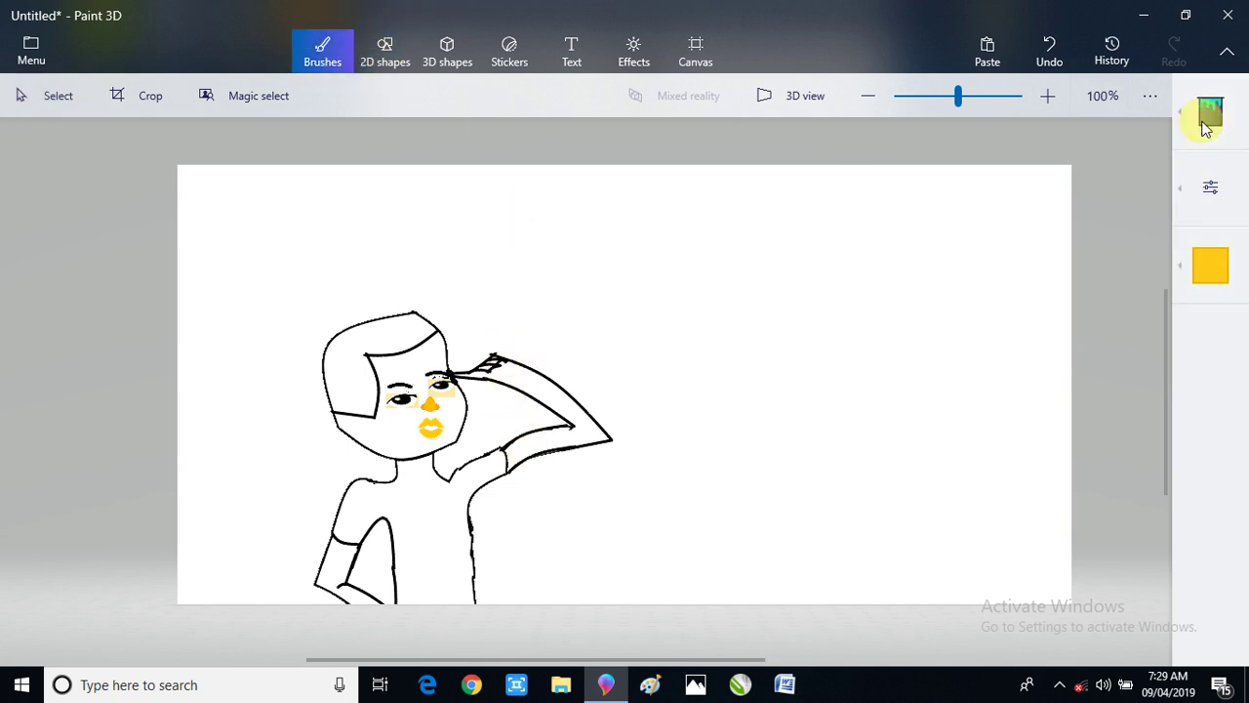
pyautogui.click(1208, 115)
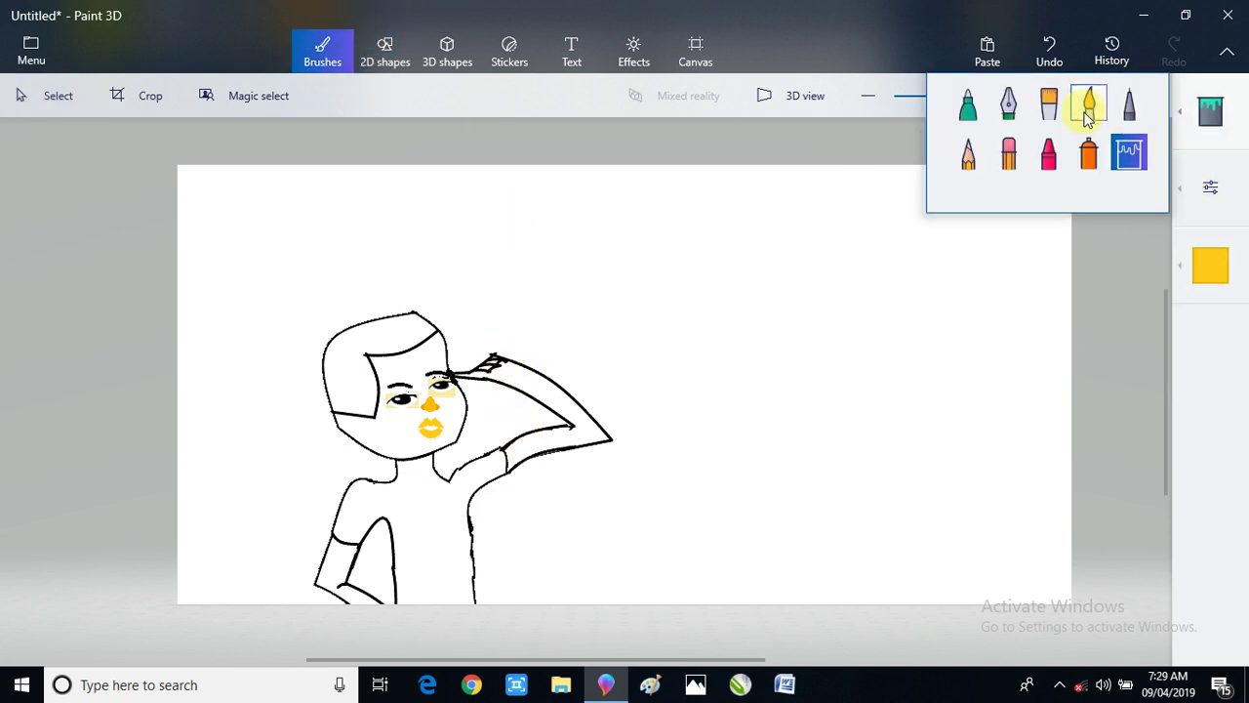
pyautogui.click(1010, 151)
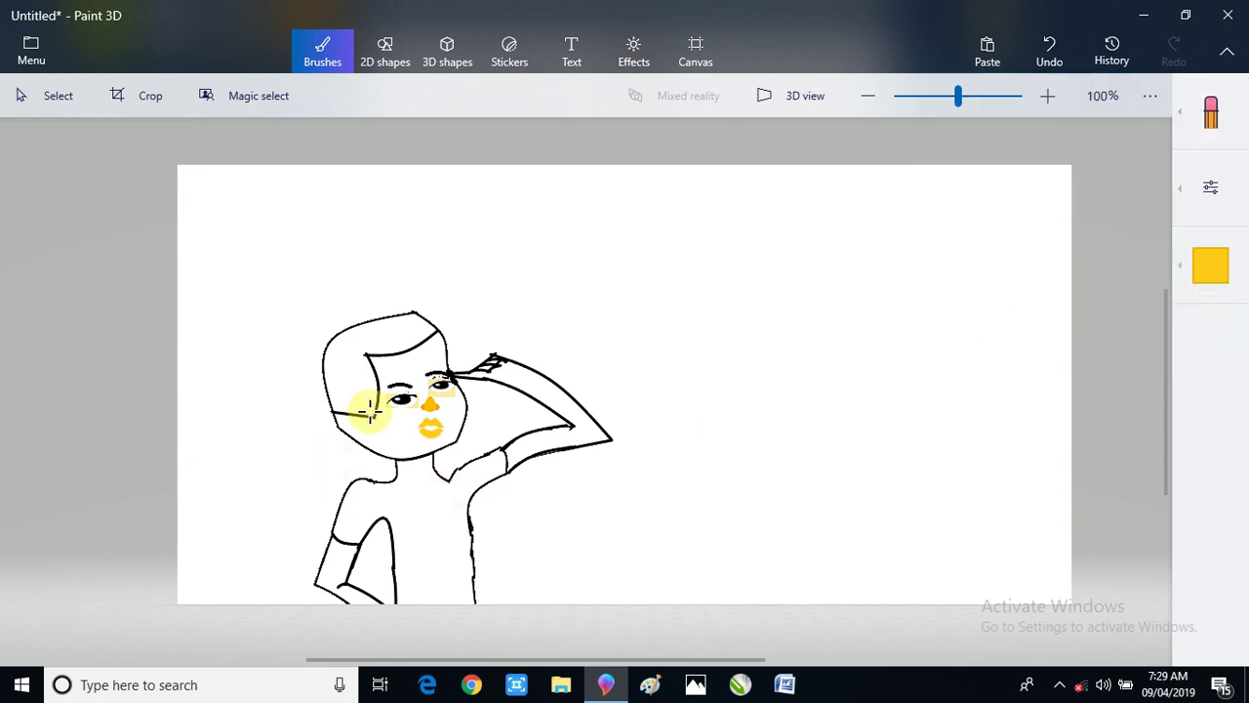
pyautogui.moveTo(502, 384)
pyautogui.mouseDown()
pyautogui.moveTo(557, 382)
pyautogui.moveTo(538, 365)
pyautogui.moveTo(530, 379)
pyautogui.mouseUp()
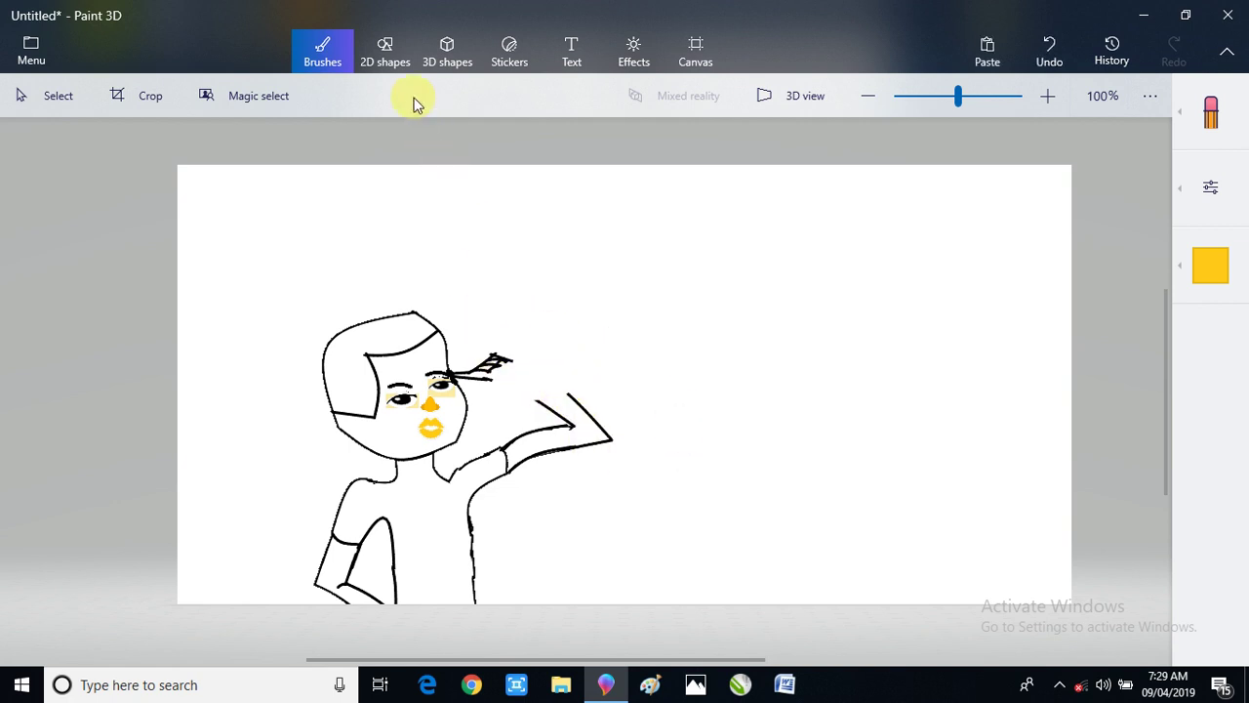
# - Draw a short three-point curve from the top of the fingers down towards the wrist as the back of the hand
pyautogui.click(398, 45)
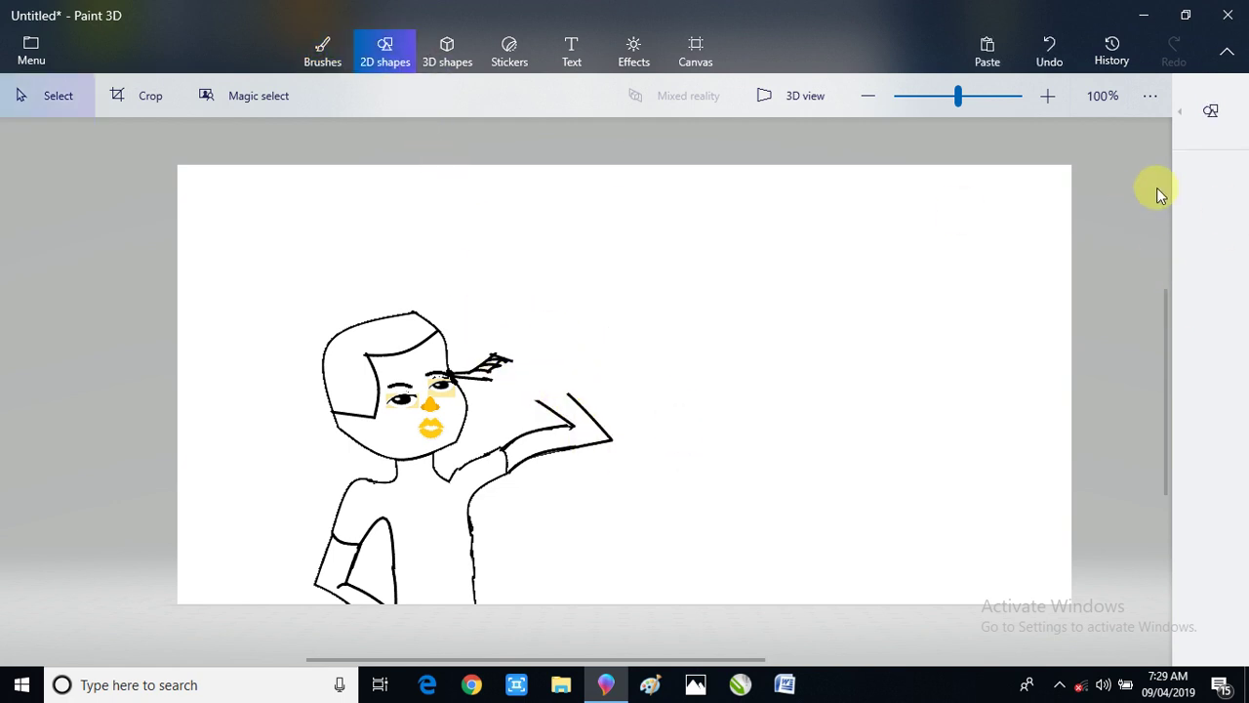
pyautogui.click(1227, 51)
pyautogui.click(1212, 111)
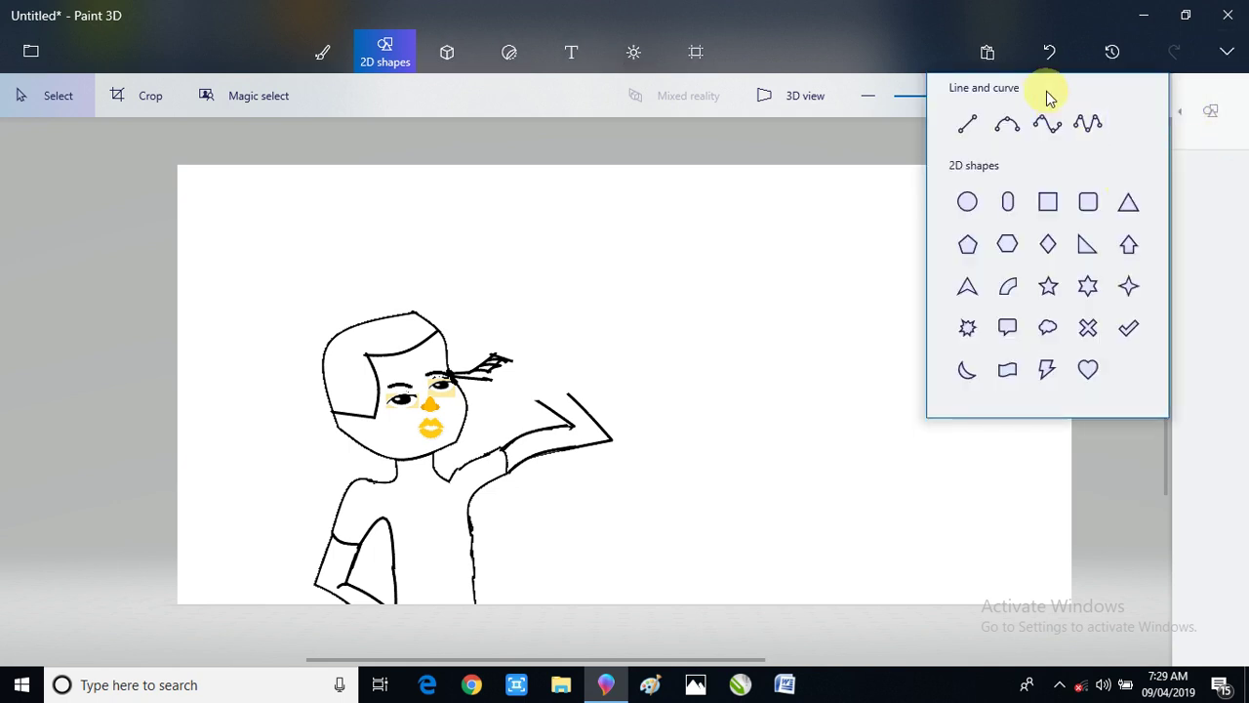
pyautogui.click(1007, 123)
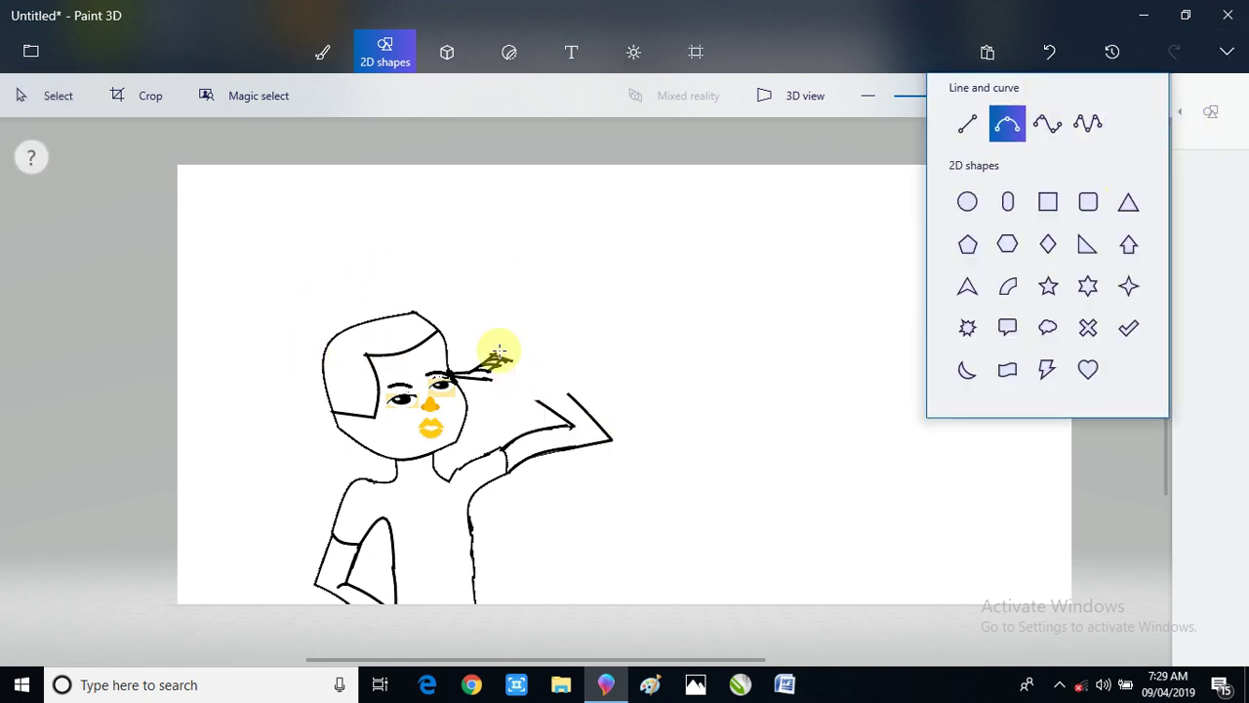
pyautogui.moveTo(502, 354); pyautogui.dragTo(528, 383)
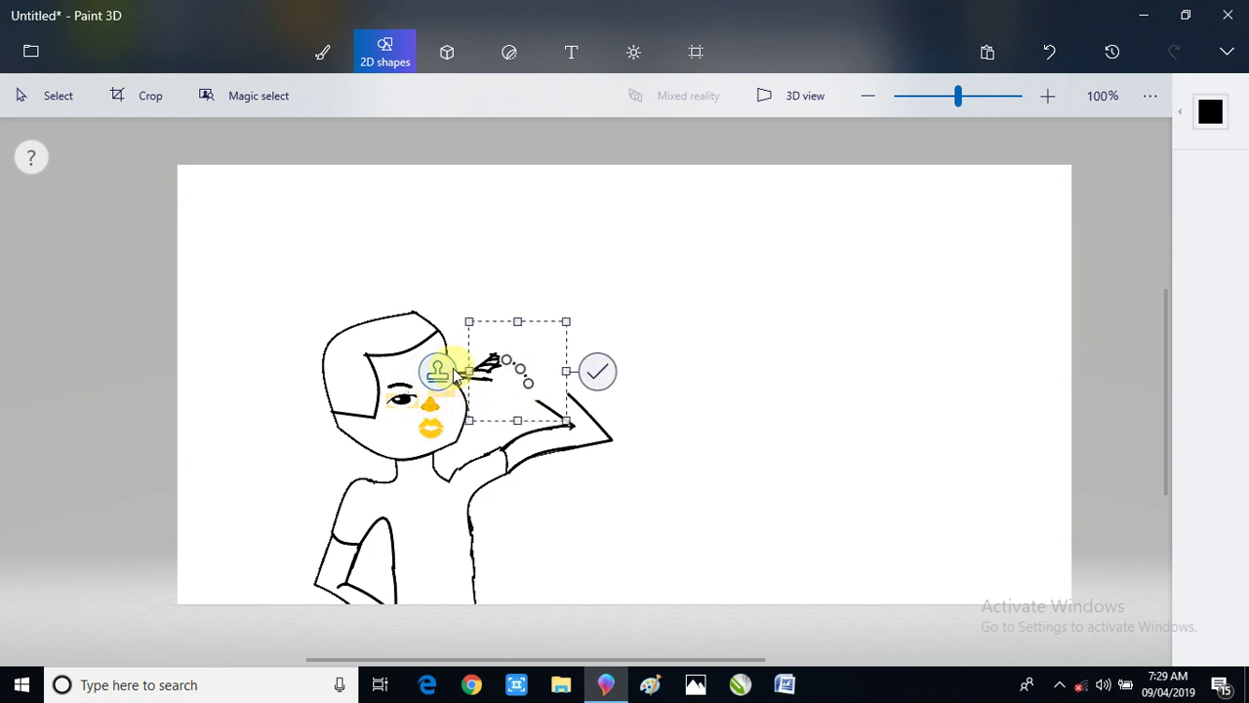
# - Try to place a reshaped copy of the back-of-hand curve as the hand's lower edge
pyautogui.moveTo(540, 368)
pyautogui.mouseDown()
pyautogui.moveTo(525, 391)
pyautogui.moveTo(505, 390)
pyautogui.moveTo(508, 413)
pyautogui.moveTo(516, 391)
pyautogui.mouseUp()
pyautogui.moveTo(508, 388); pyautogui.dragTo(489, 391)
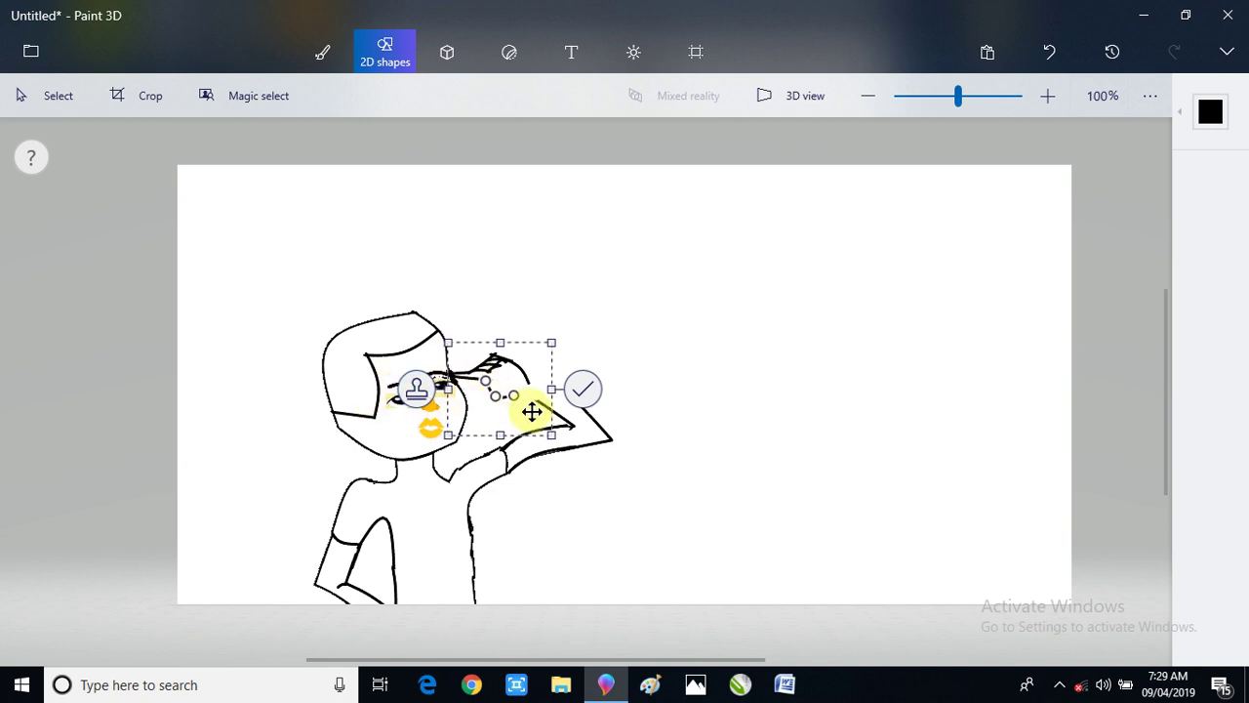
pyautogui.click(581, 386)
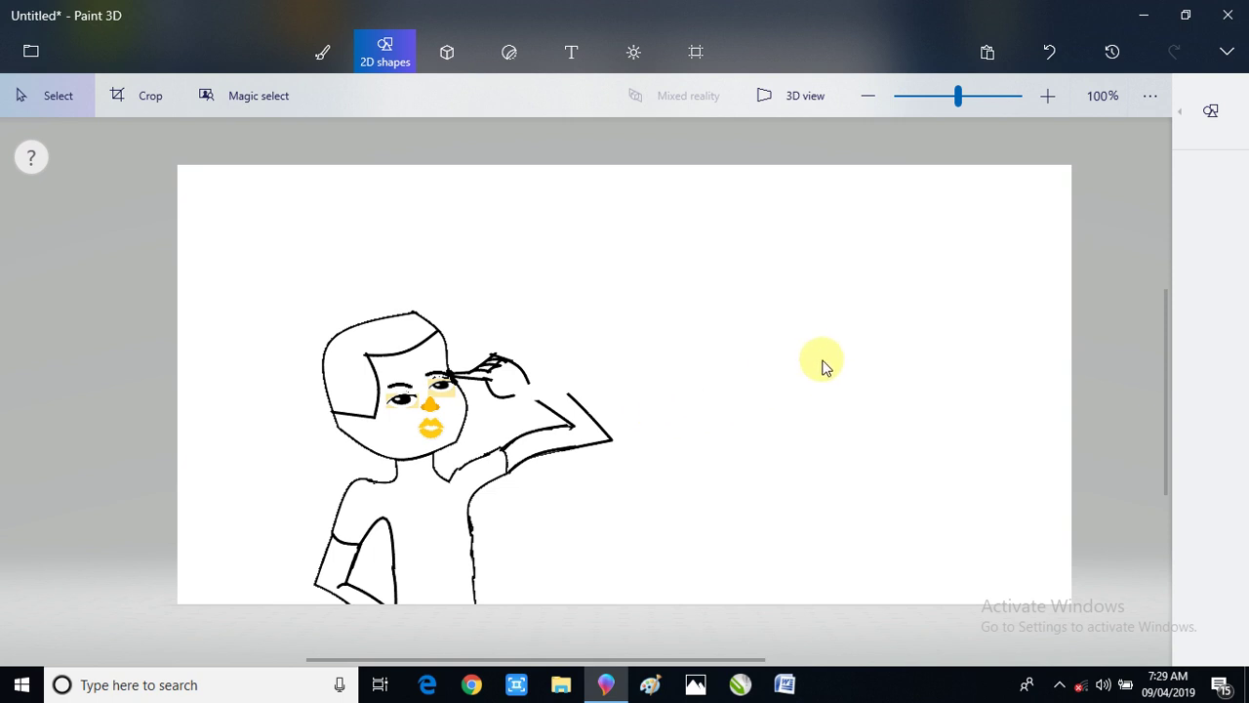
# - Draw a short three-point curve from below the fingers to the wrist as the hand's lower edge
pyautogui.click(1216, 125)
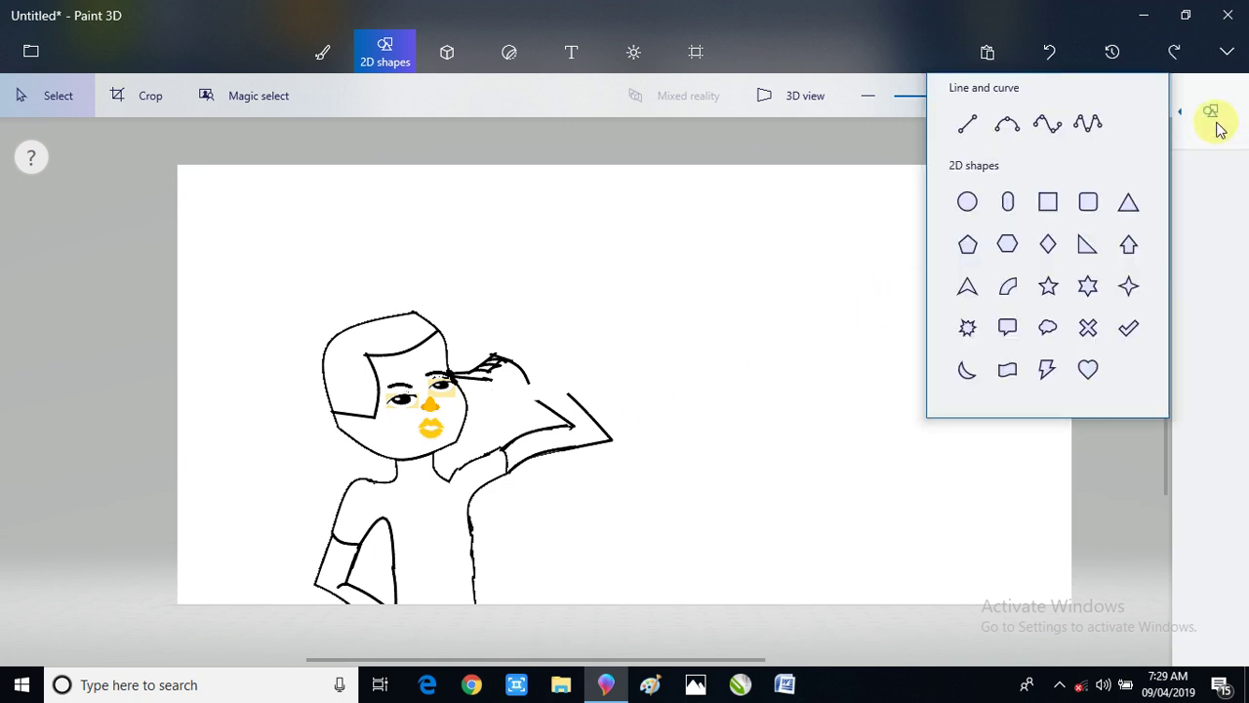
pyautogui.click(1007, 124)
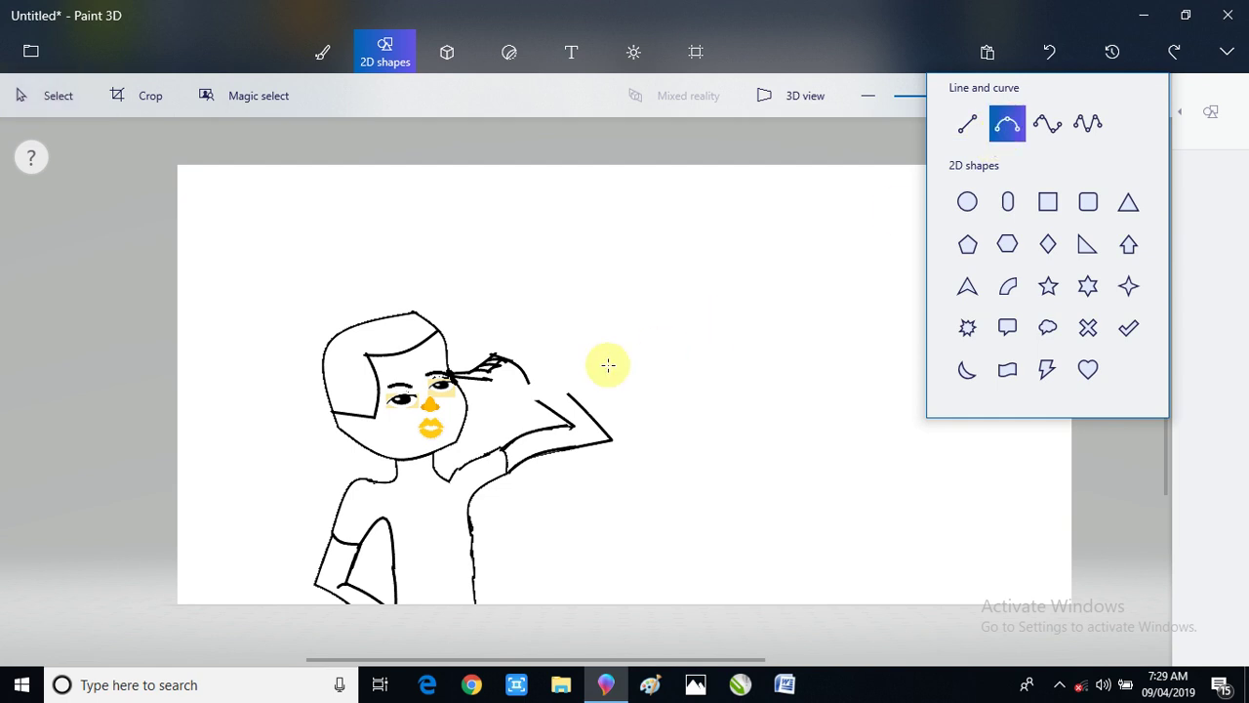
pyautogui.click(497, 388)
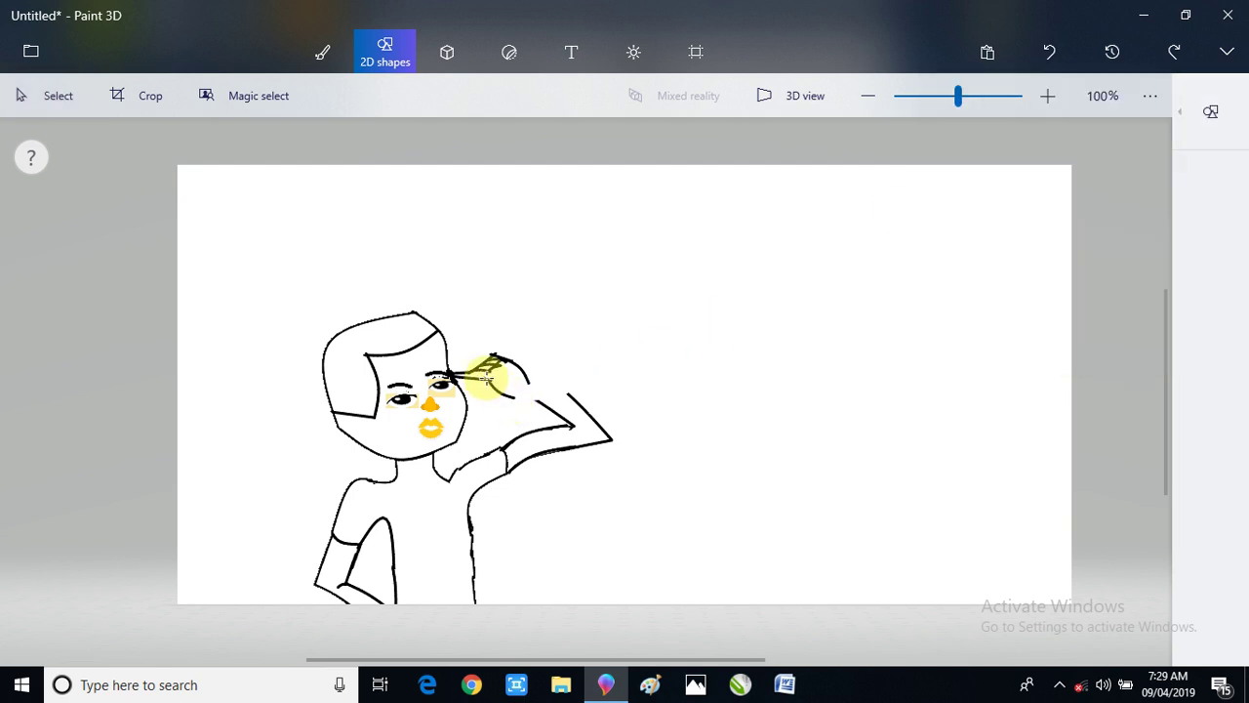
pyautogui.moveTo(487, 378); pyautogui.dragTo(511, 393)
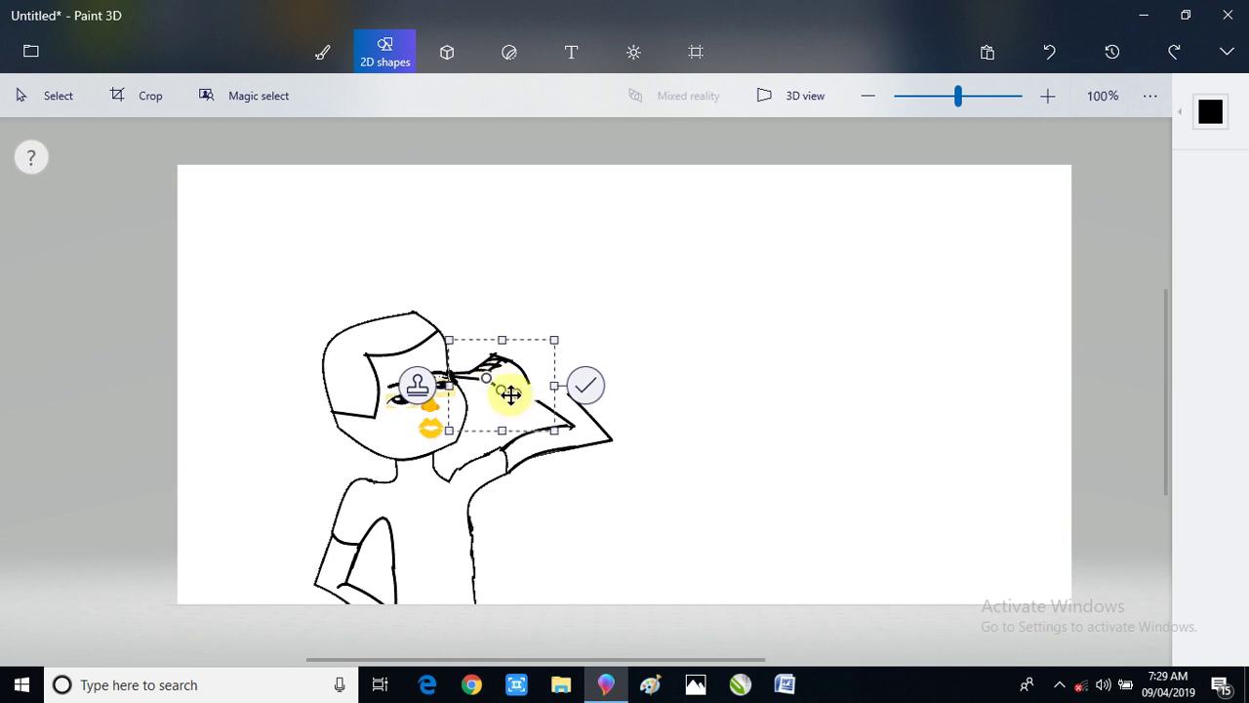
pyautogui.click(595, 388)
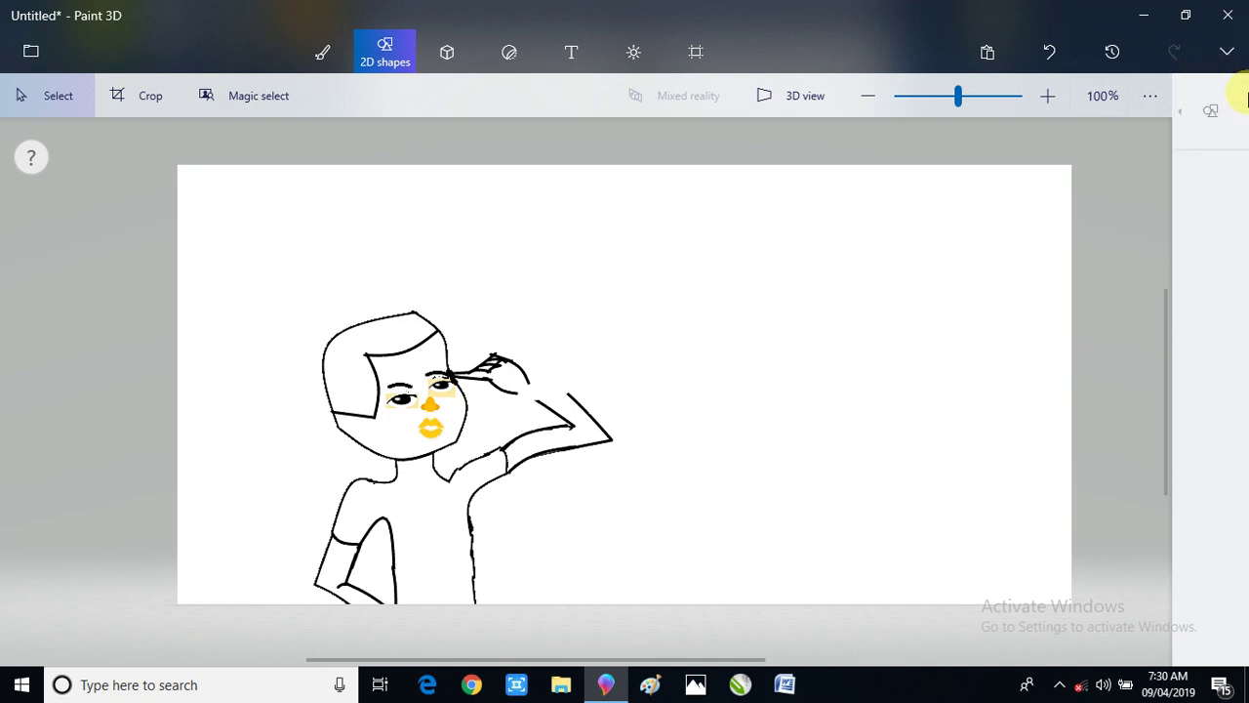
# - Select and cut the remaining forearm and elbow lines in two areas, leaving short arm stubs at the sleeve
pyautogui.click(1210, 110)
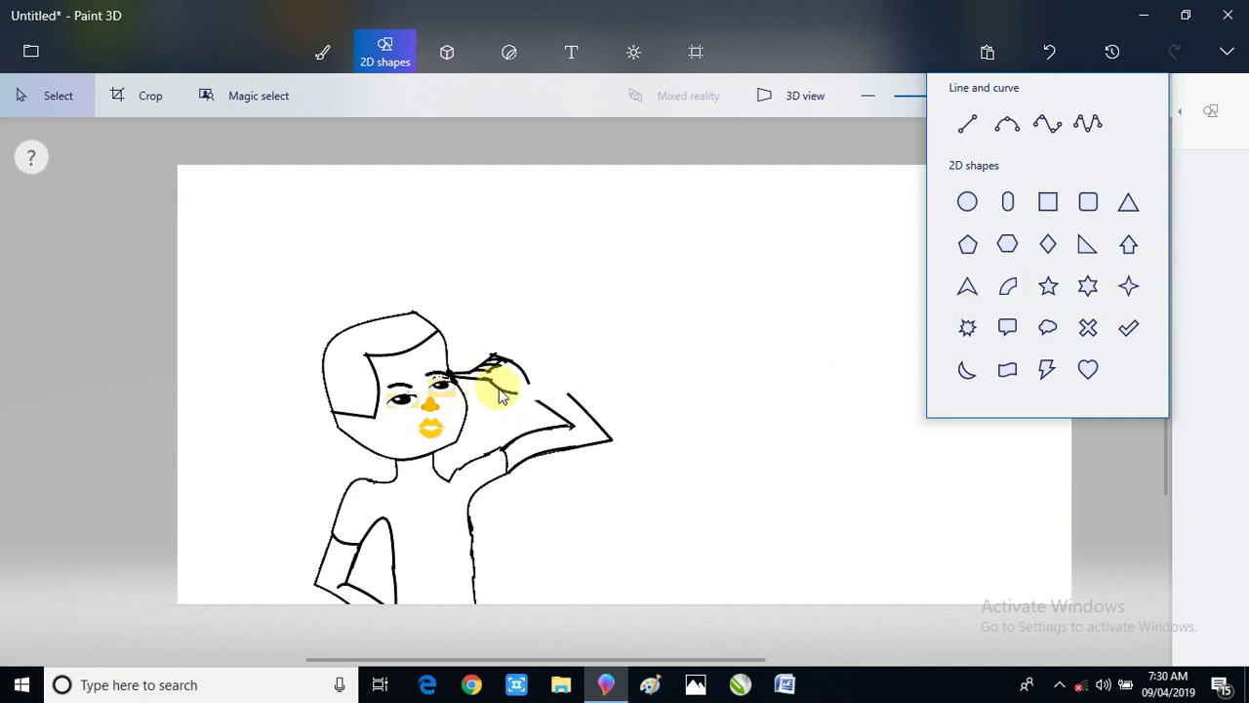
pyautogui.moveTo(513, 396); pyautogui.dragTo(607, 451)
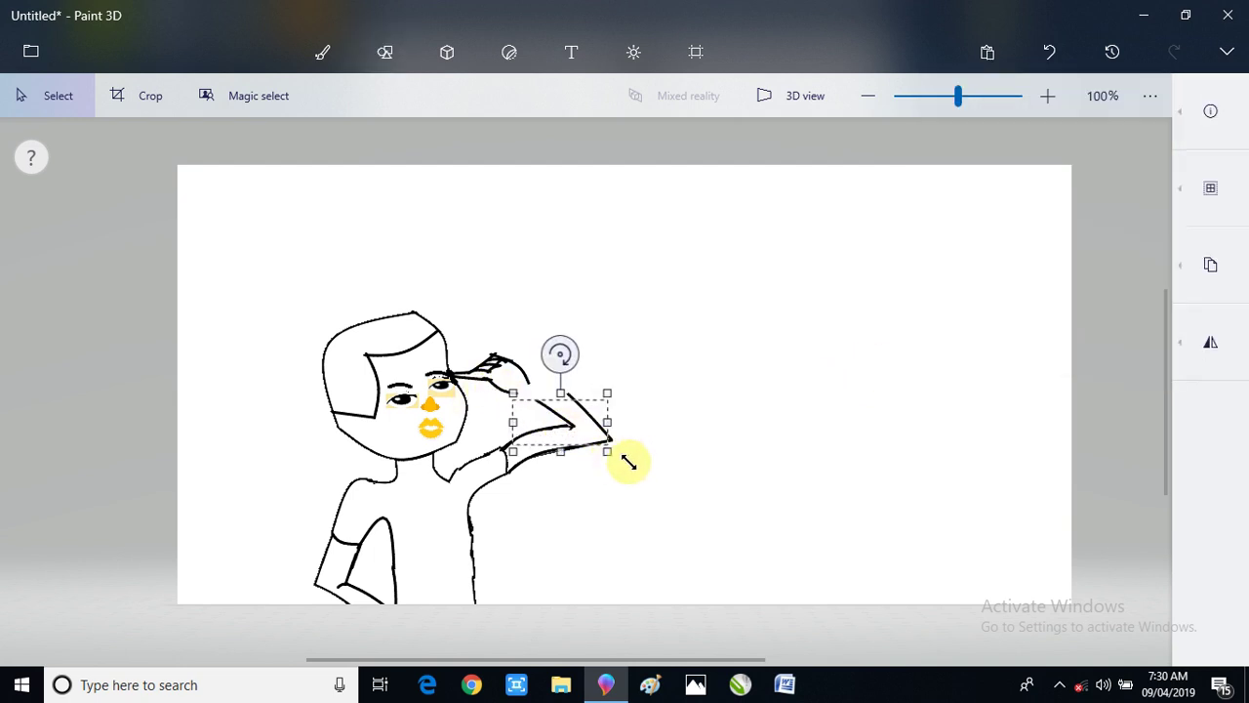
pyautogui.click(1232, 266)
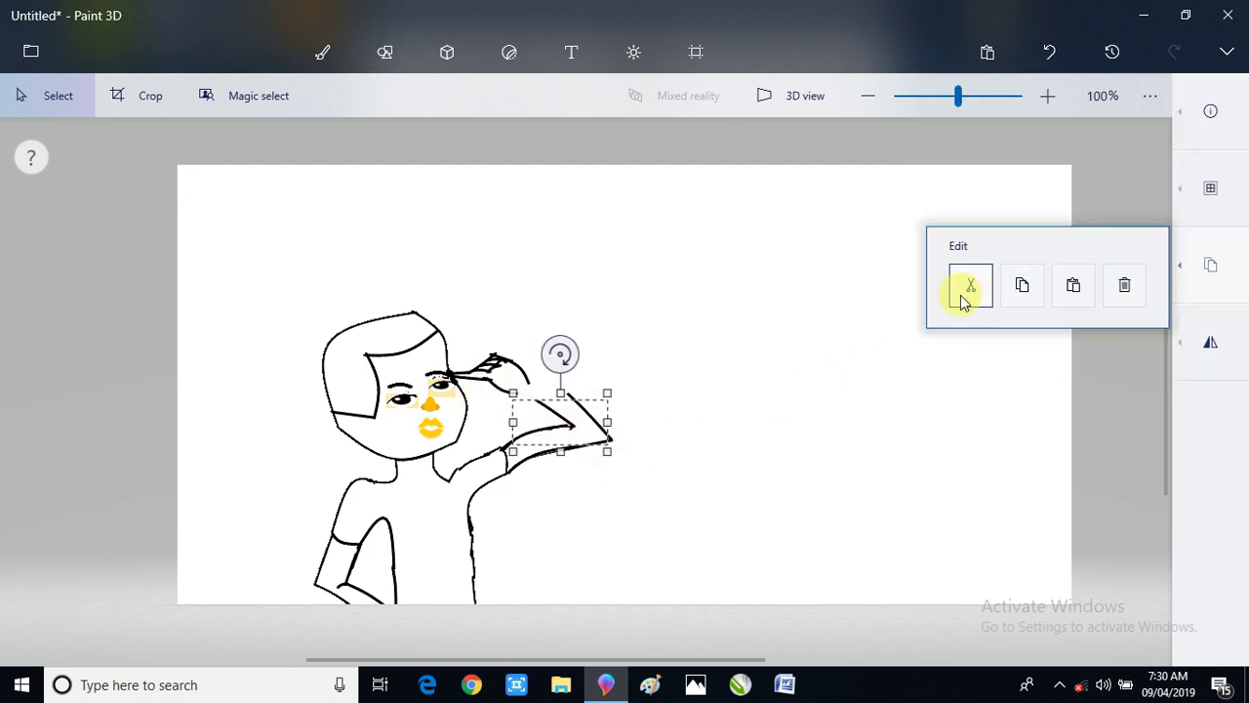
pyautogui.click(967, 296)
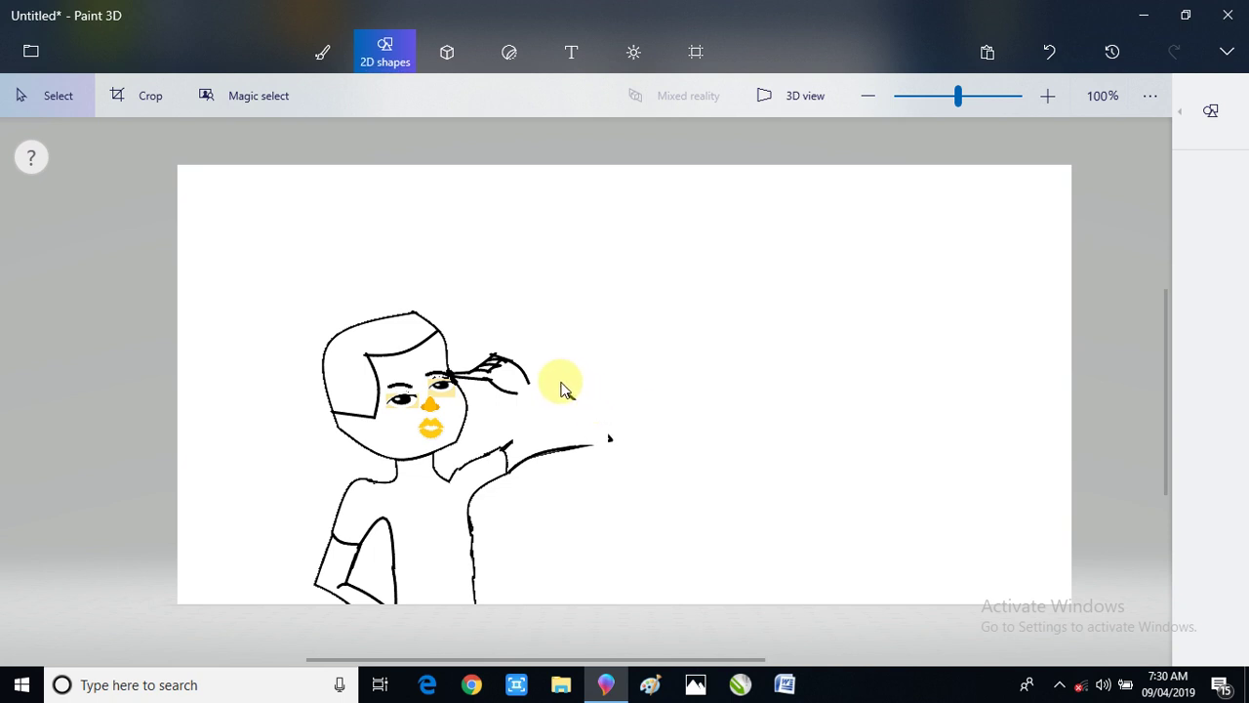
pyautogui.moveTo(544, 386); pyautogui.dragTo(641, 470)
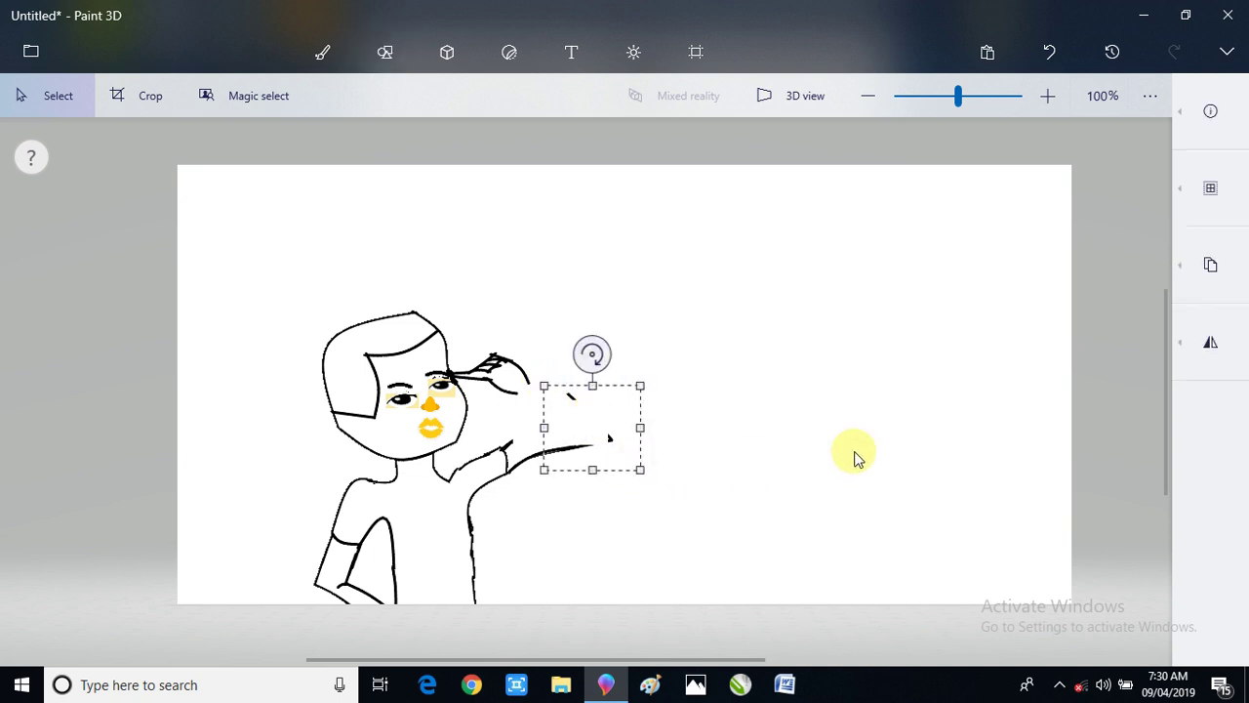
pyautogui.click(1238, 285)
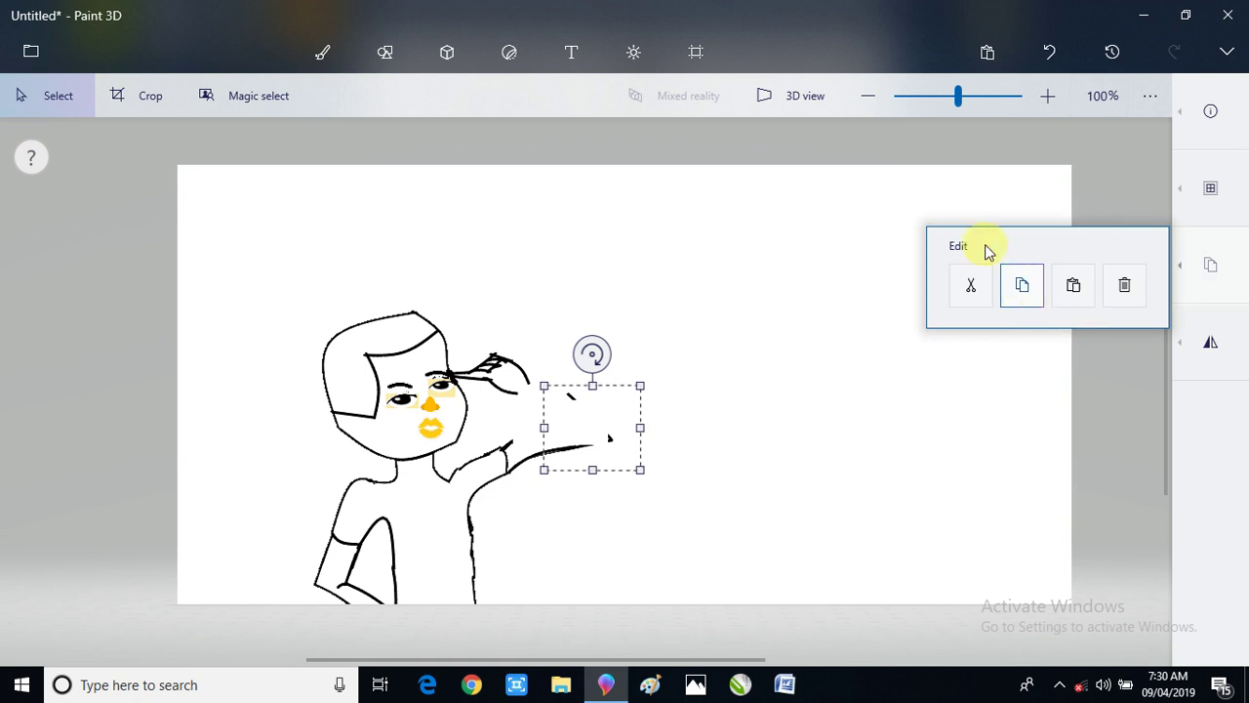
pyautogui.click(974, 284)
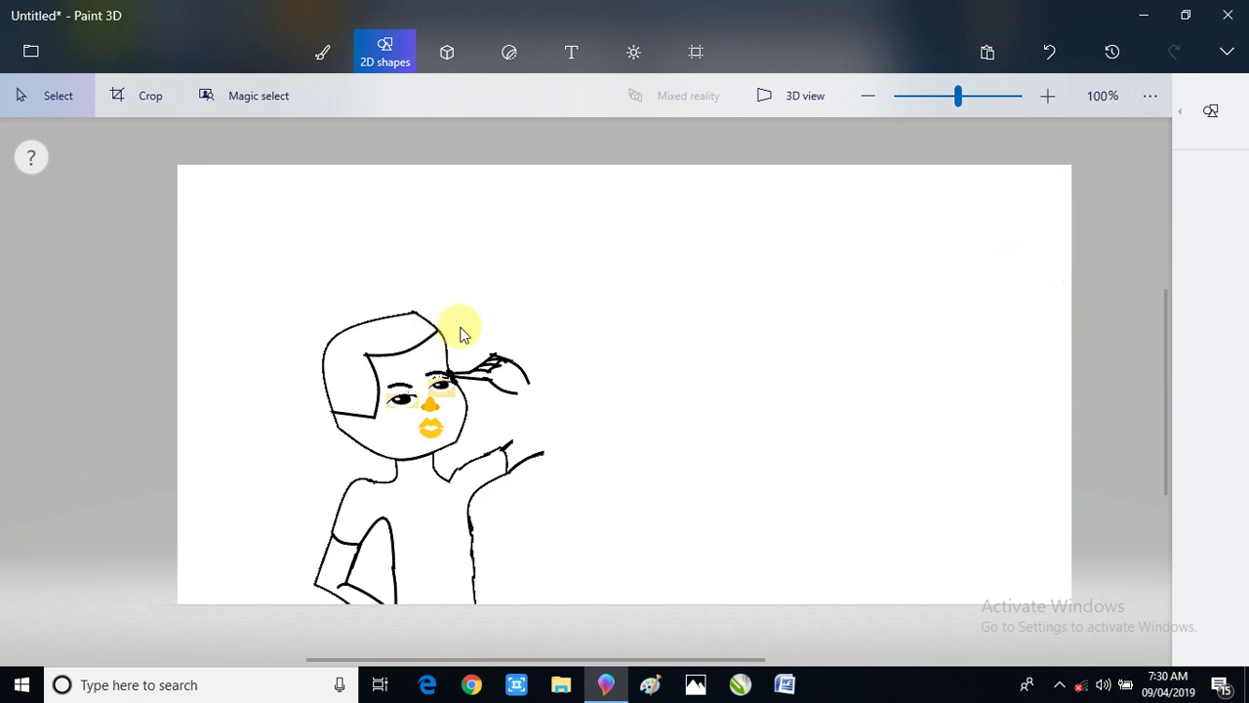
# - Draw the forearm's inner edge down from the wrist with a three-point curve, and place an adjusted copy as its outer edge
pyautogui.click(1236, 112)
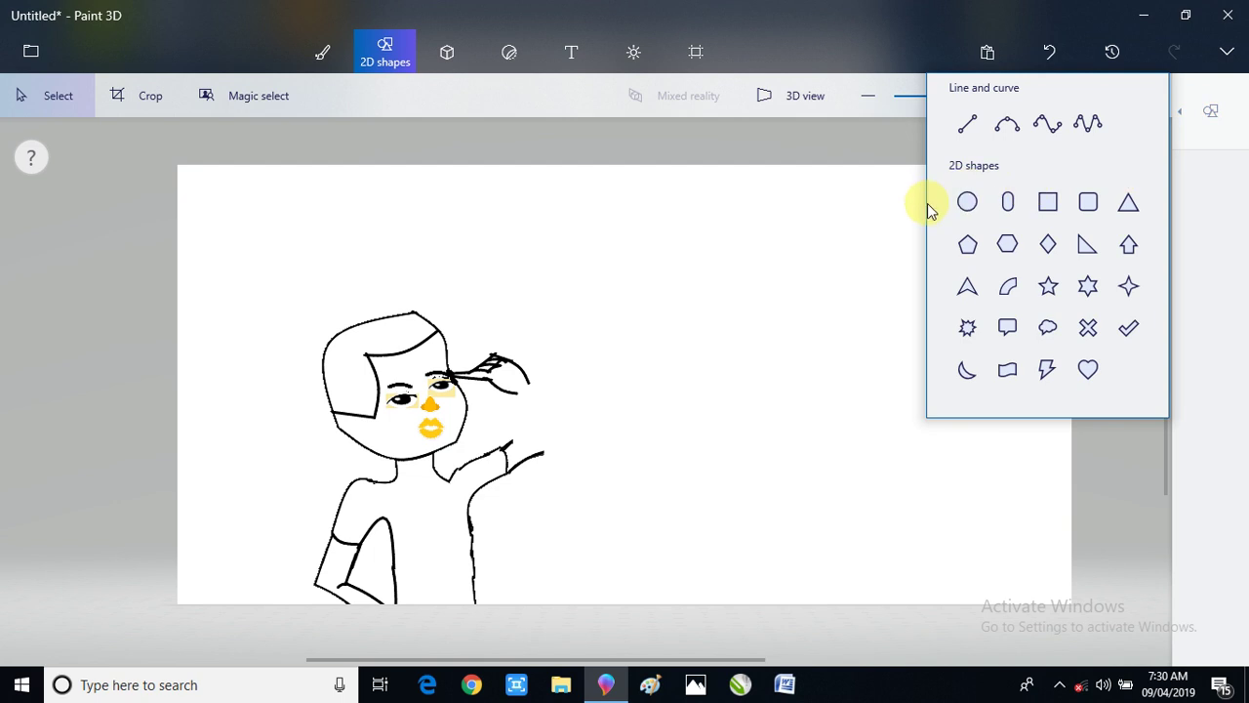
pyautogui.click(969, 127)
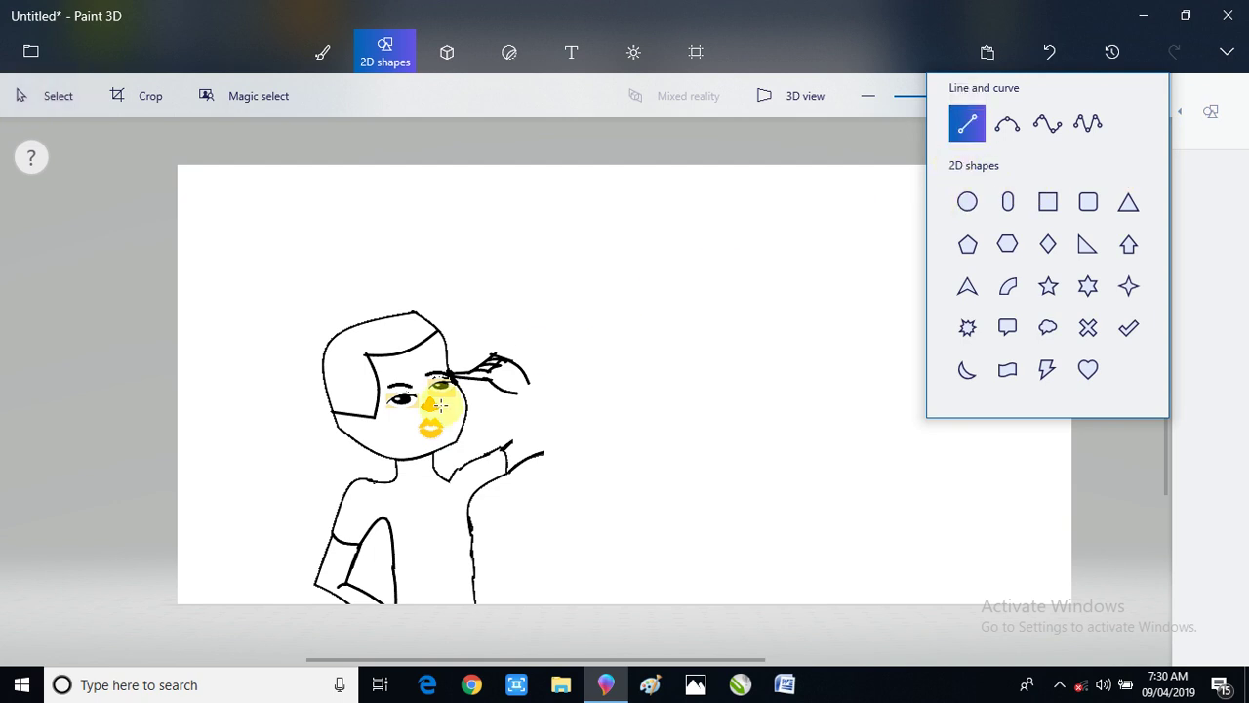
pyautogui.click(1011, 133)
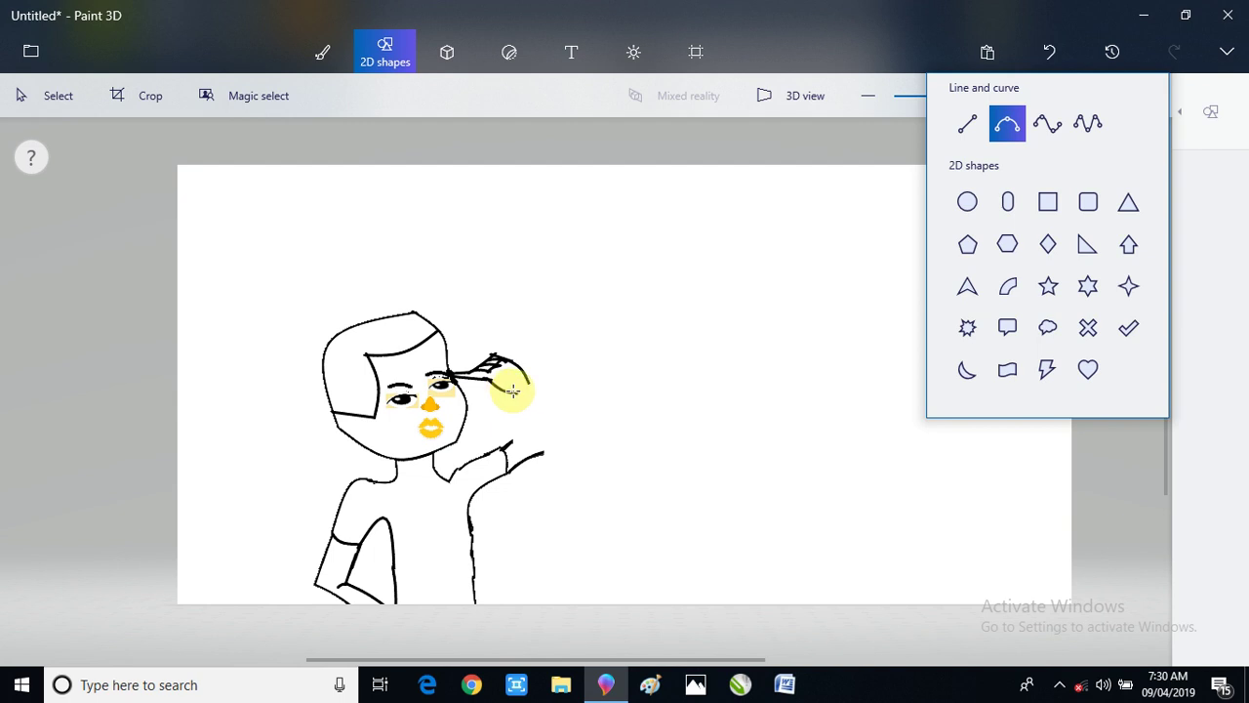
pyautogui.moveTo(513, 391); pyautogui.dragTo(546, 430)
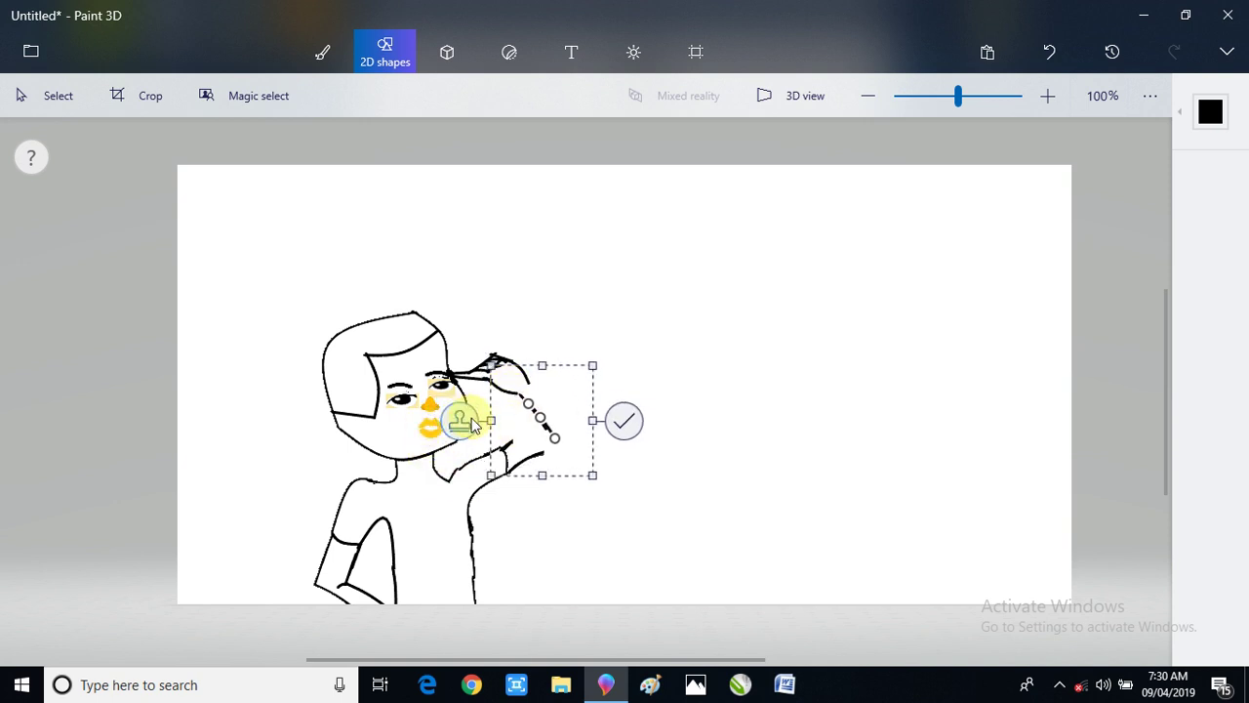
pyautogui.moveTo(562, 411); pyautogui.dragTo(545, 407)
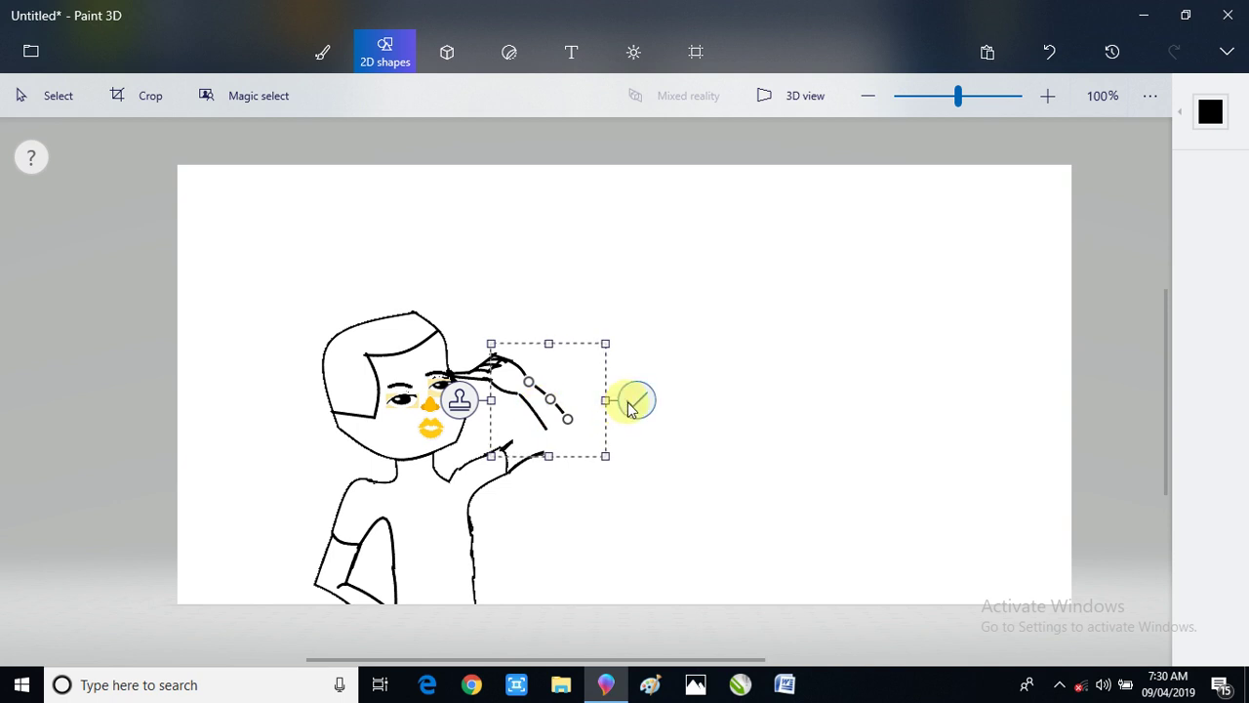
pyautogui.click(636, 400)
pyautogui.click(1211, 136)
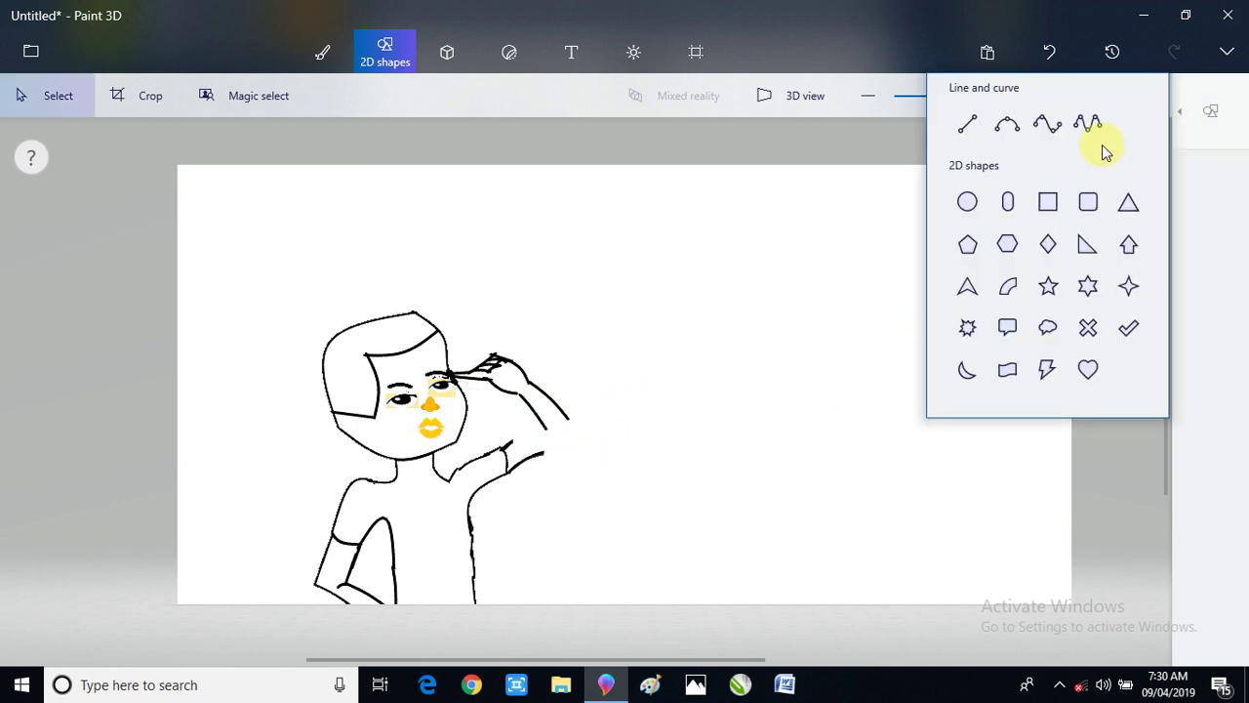
pyautogui.click(968, 123)
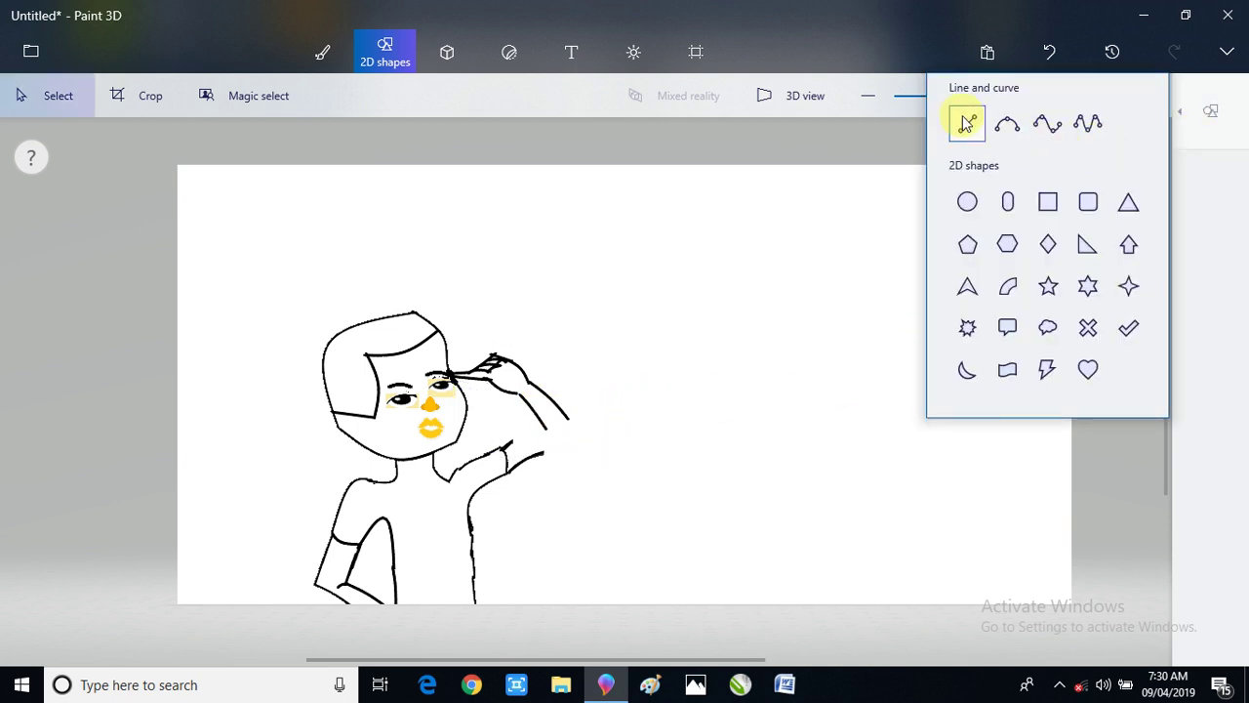
pyautogui.click(520, 391)
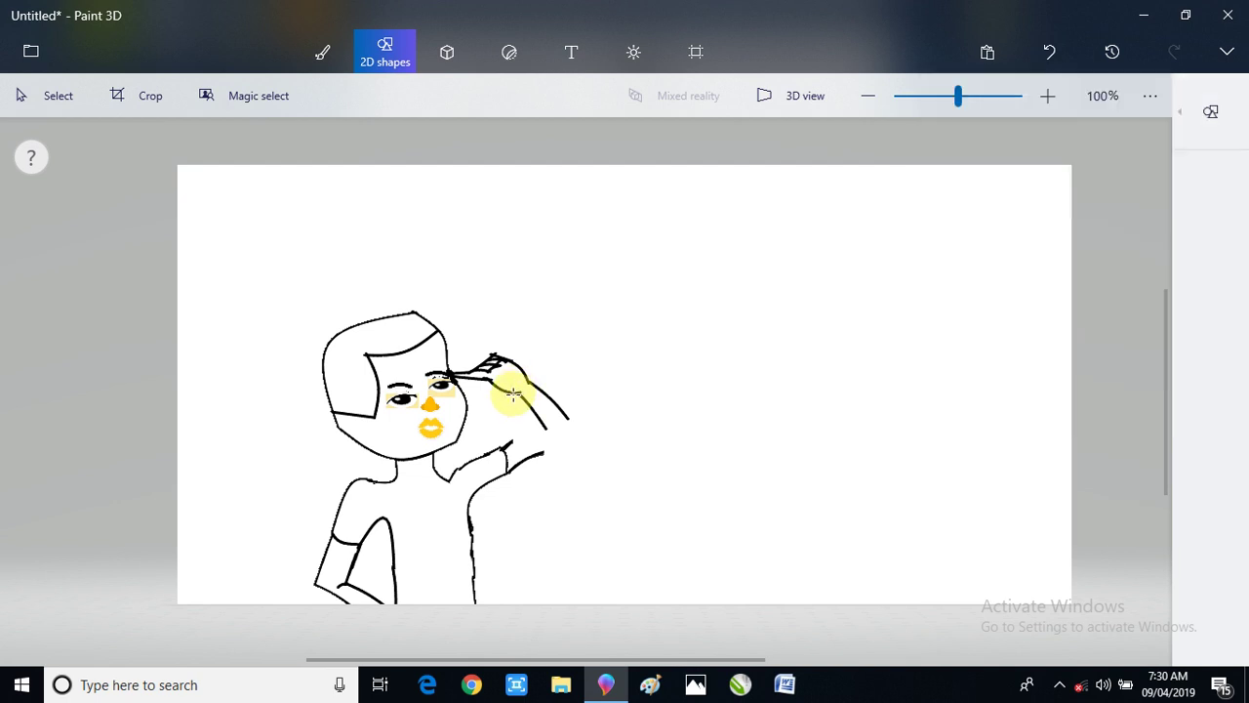
pyautogui.moveTo(513, 393); pyautogui.dragTo(572, 413)
pyautogui.click(591, 391)
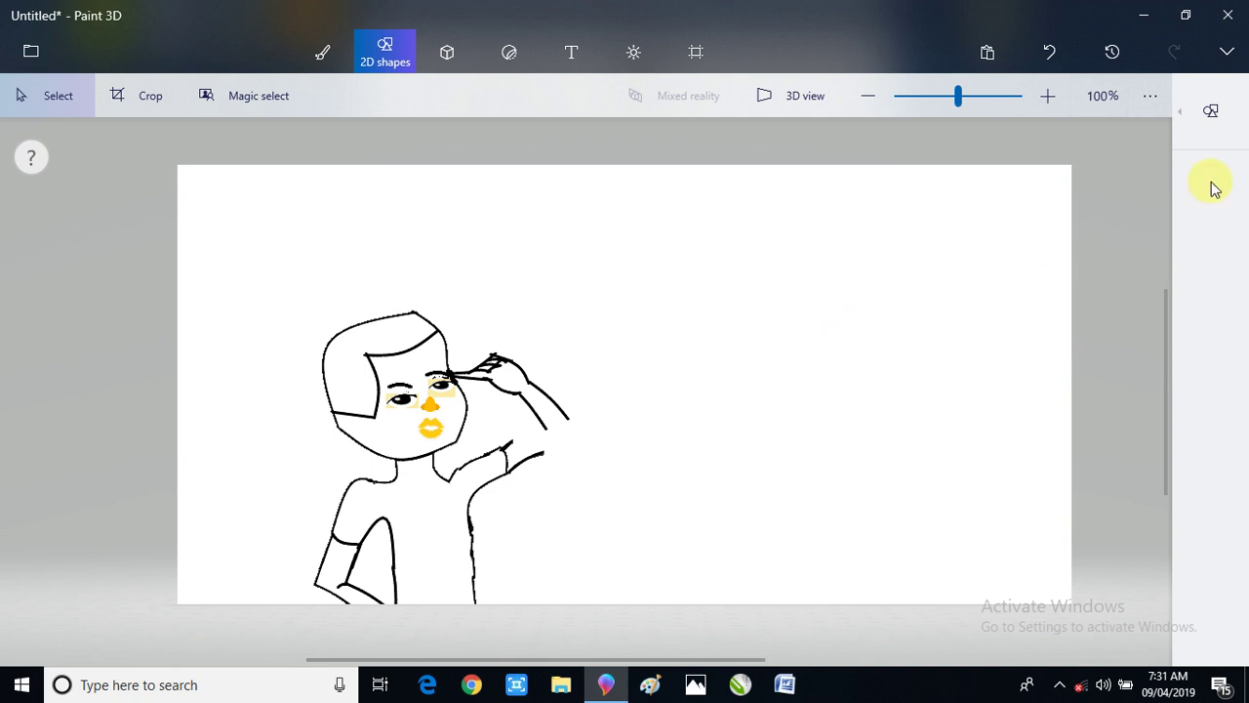
# - Draw the upper arm's top edge from the forearm to the sleeve with a three-point curve, and place a lengthened copy as its lower edge
pyautogui.click(1216, 119)
pyautogui.click(1007, 125)
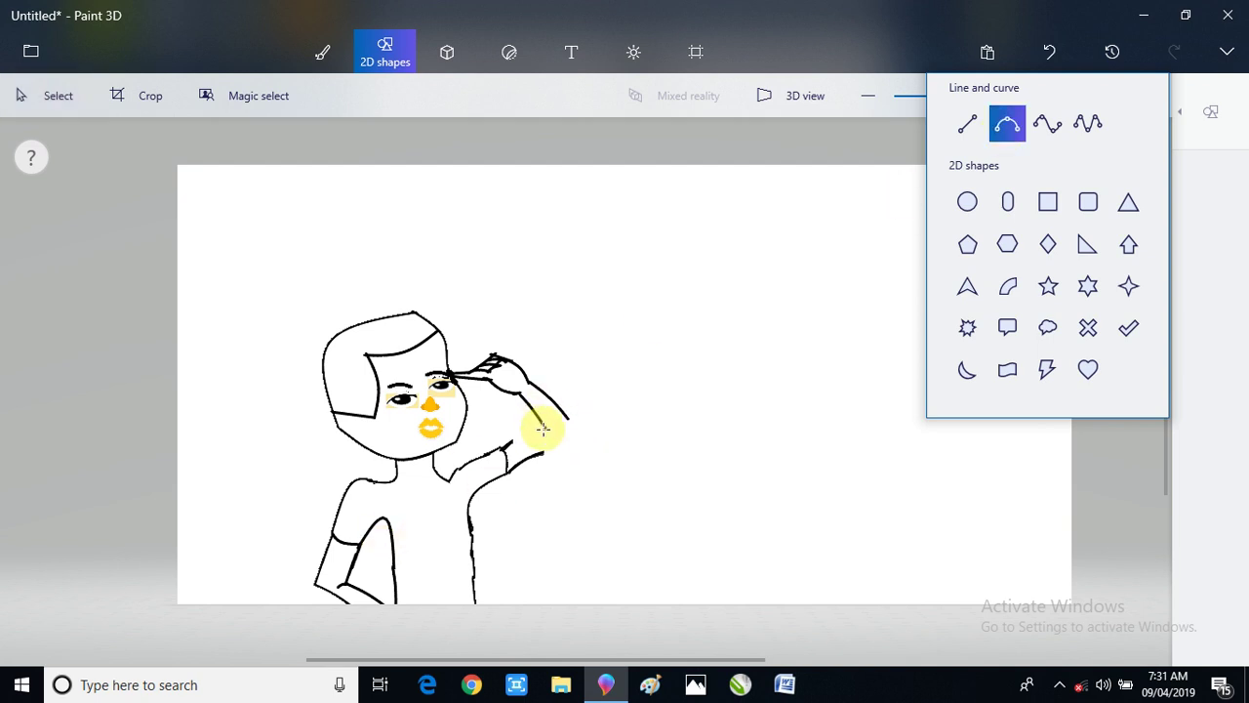
pyautogui.moveTo(543, 428); pyautogui.dragTo(517, 429)
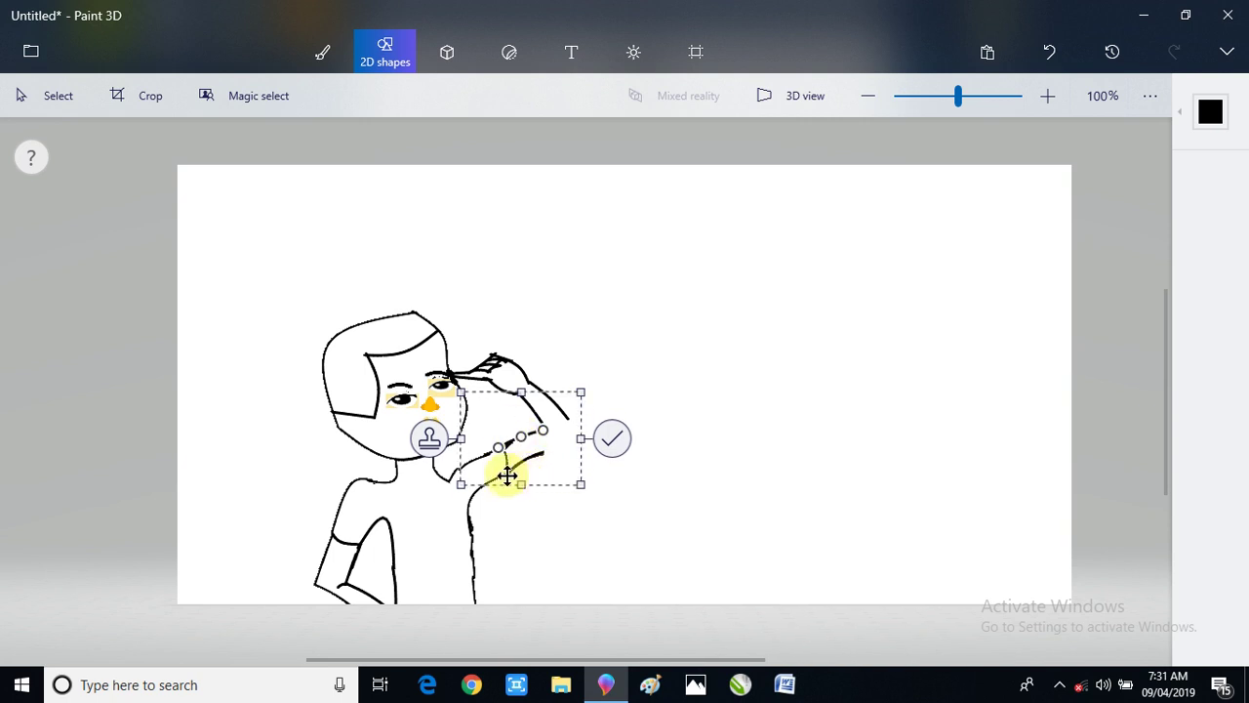
pyautogui.click(429, 438)
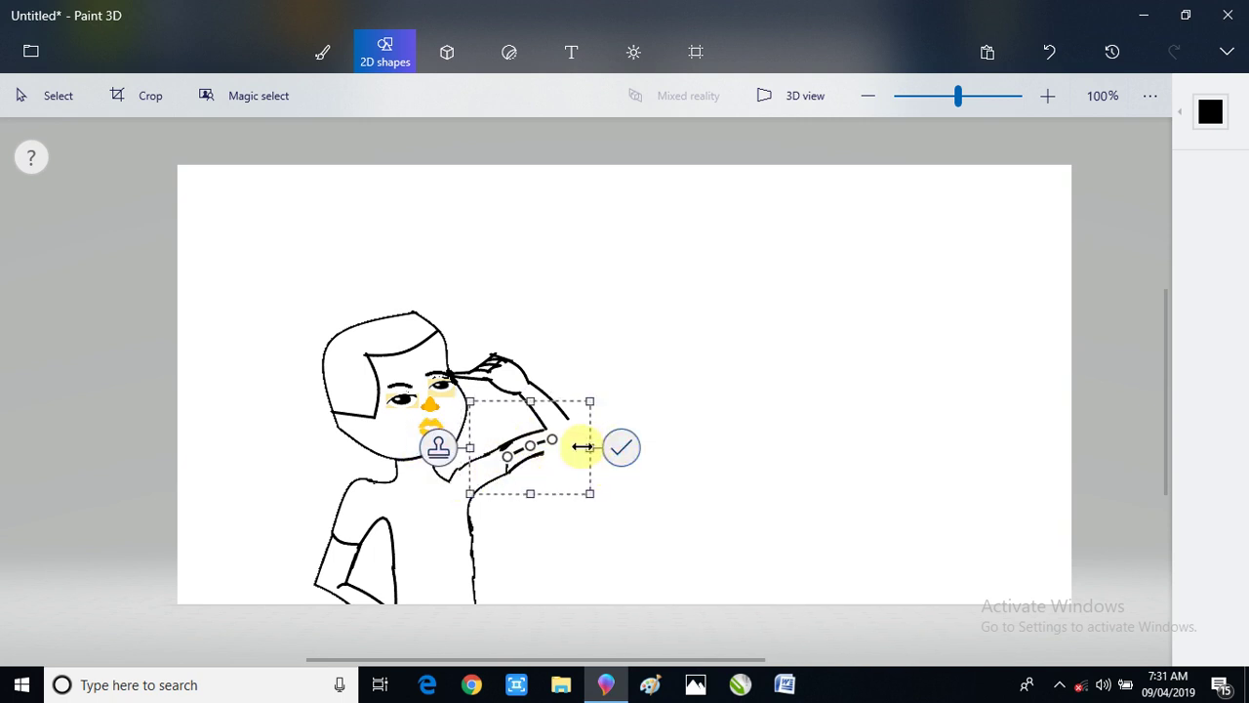
pyautogui.moveTo(577, 456); pyautogui.dragTo(606, 449)
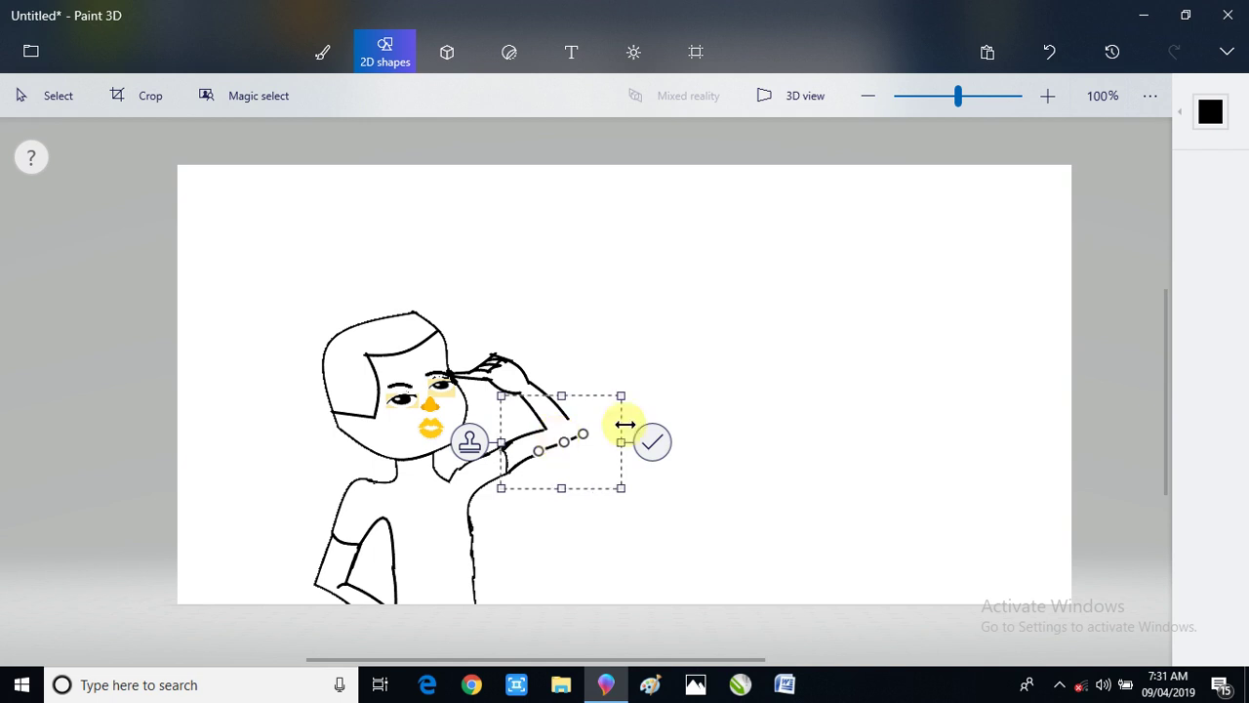
pyautogui.moveTo(584, 432); pyautogui.dragTo(586, 424)
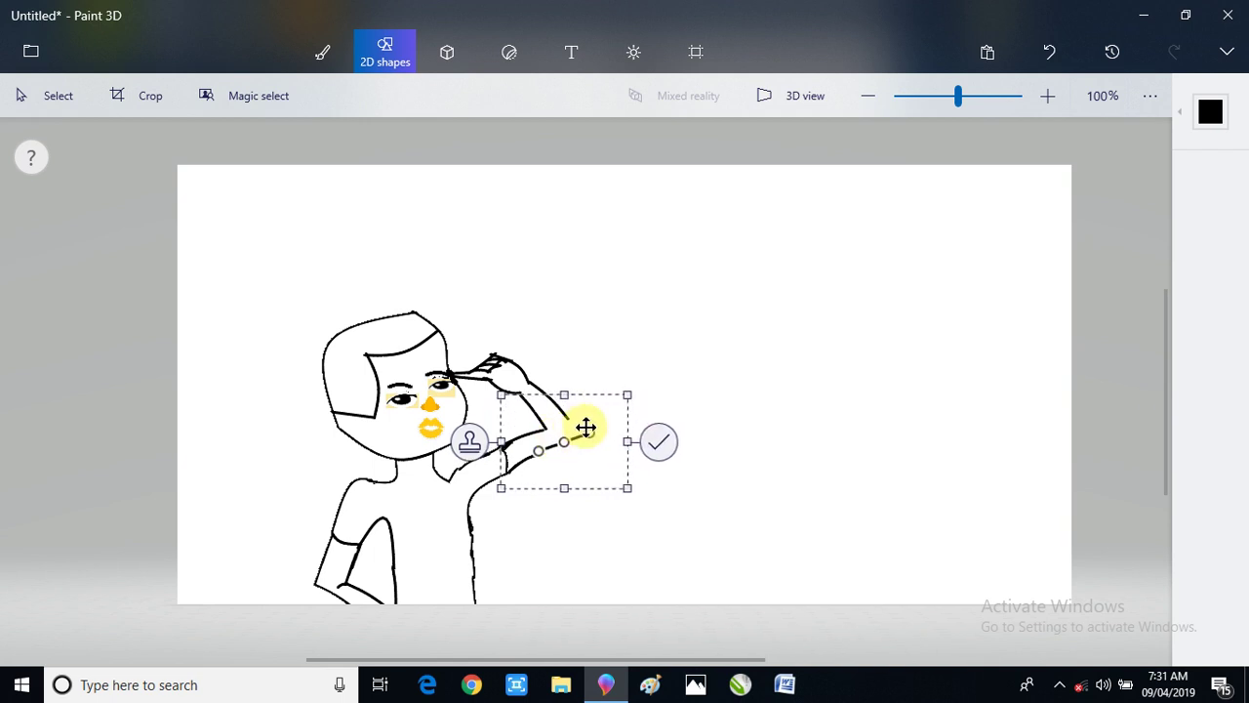
pyautogui.click(657, 440)
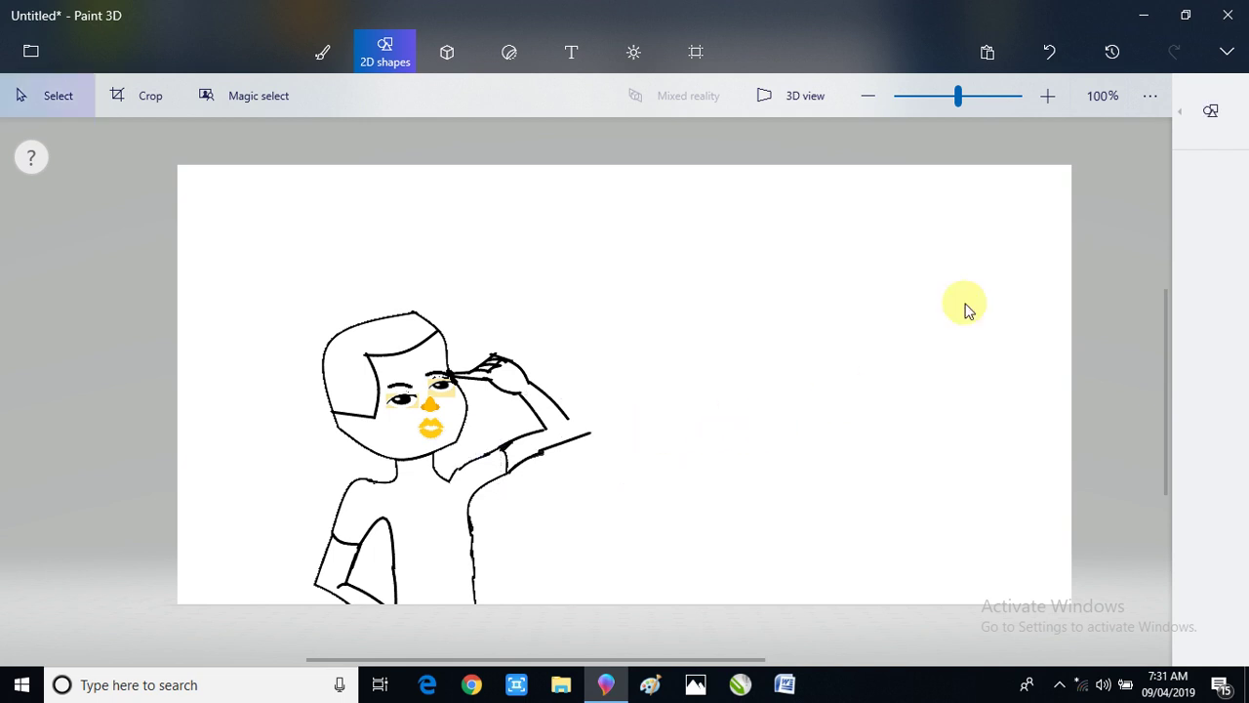
# - Try to close the elbow gap with a short three-point curve from the elbow tip up to the outer forearm line
pyautogui.click(1210, 110)
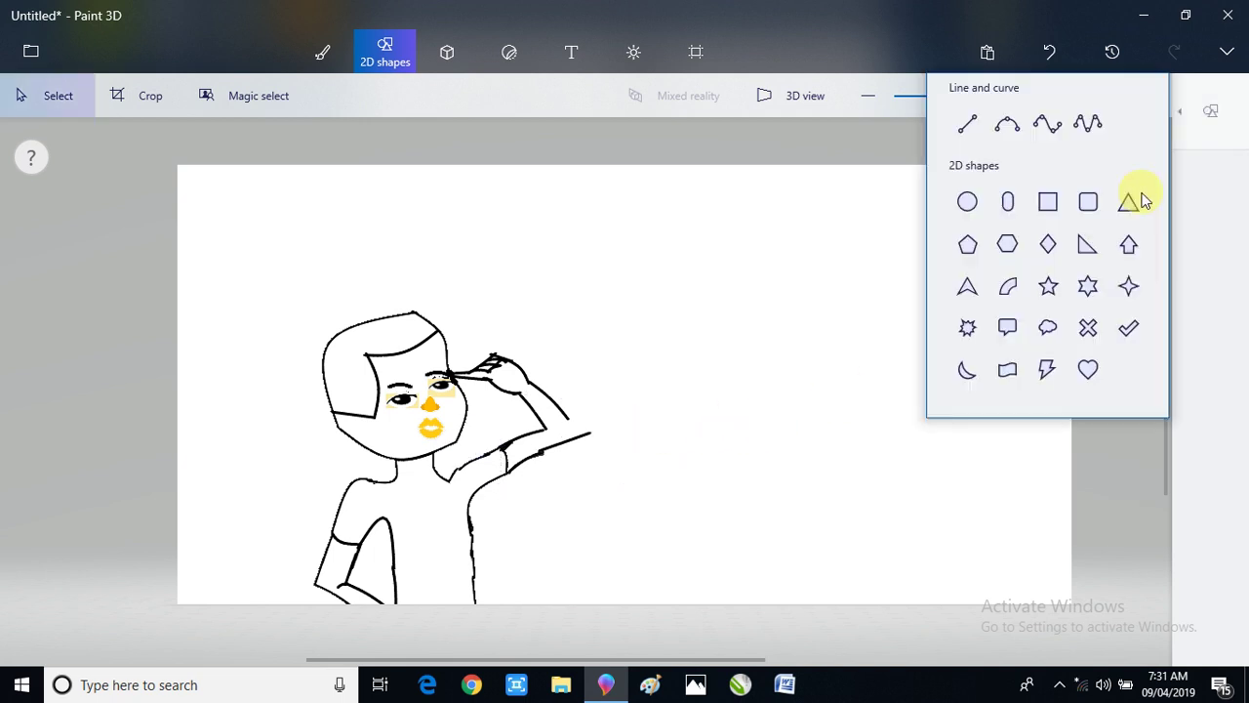
pyautogui.click(1008, 123)
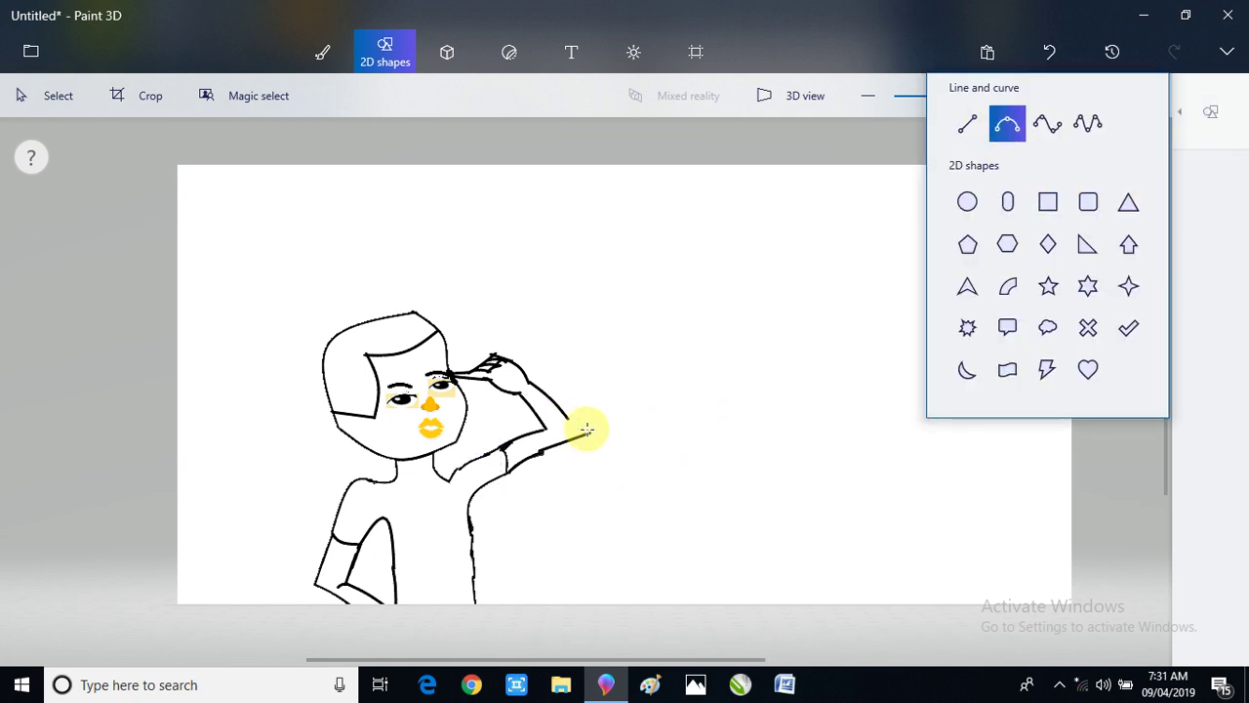
pyautogui.moveTo(590, 431); pyautogui.dragTo(561, 417)
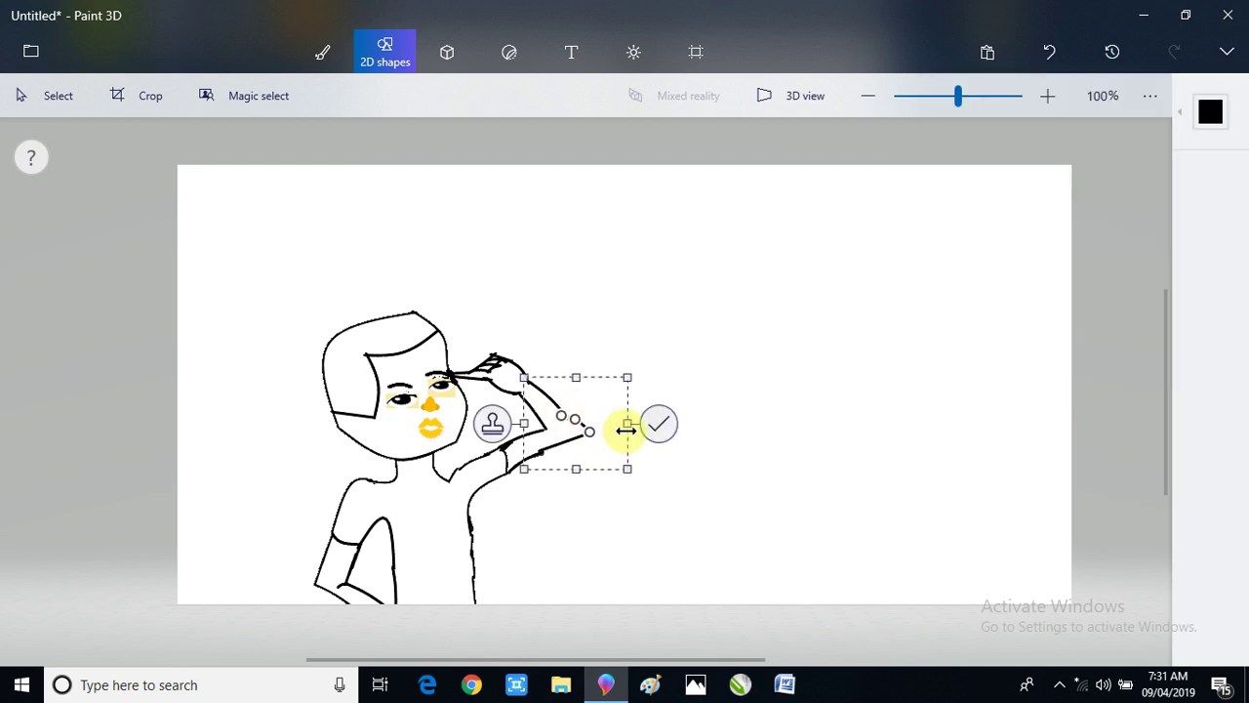
pyautogui.click(659, 426)
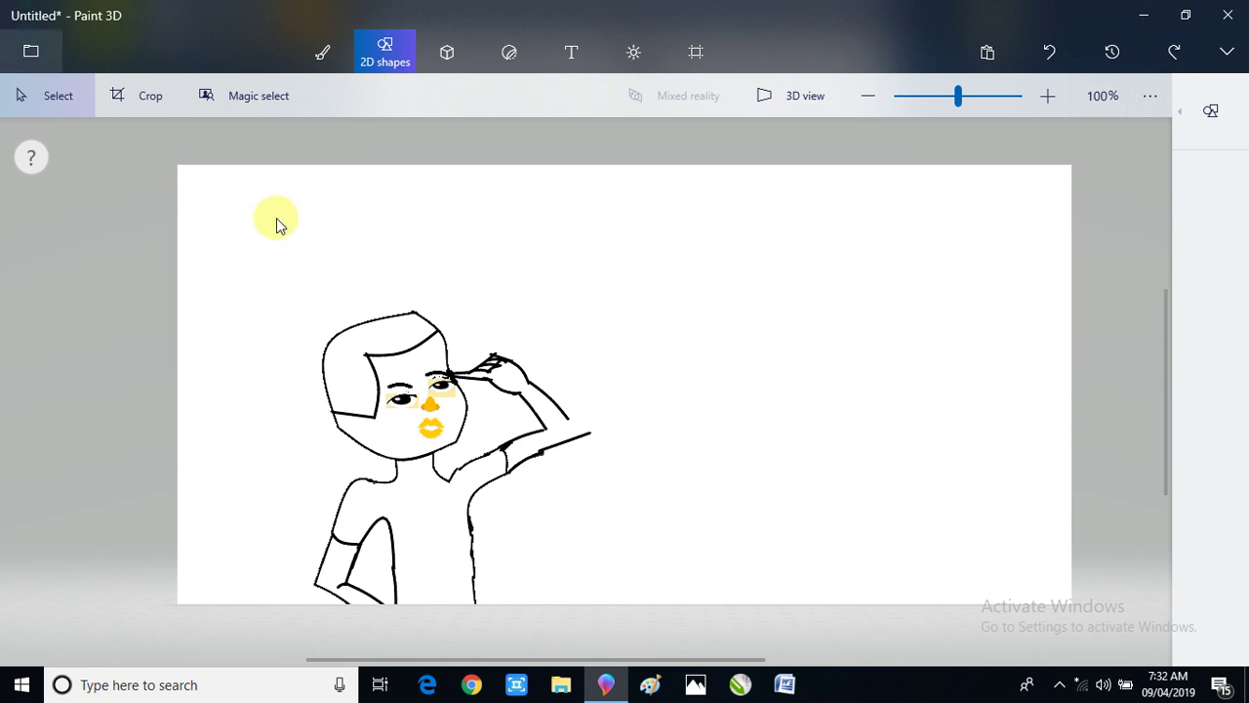
# - Draw a short three-point curve joining the elbow tip to the end of the outer forearm line
pyautogui.click(1244, 133)
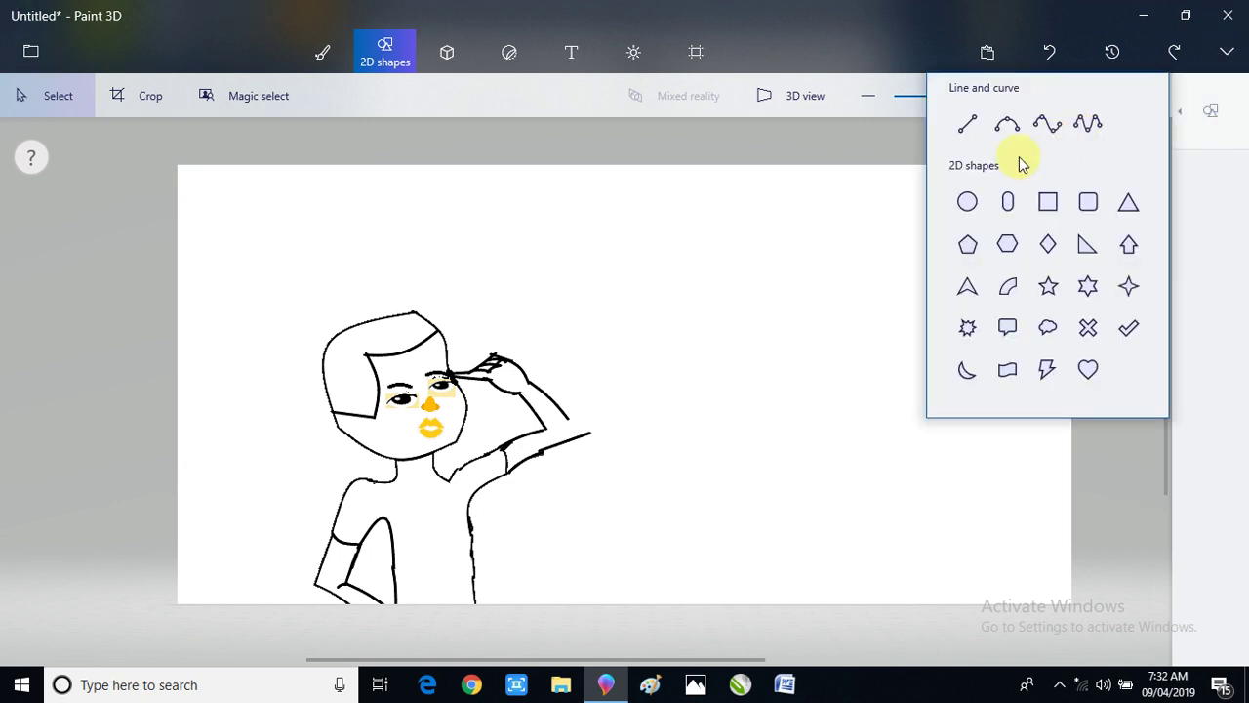
pyautogui.click(1012, 127)
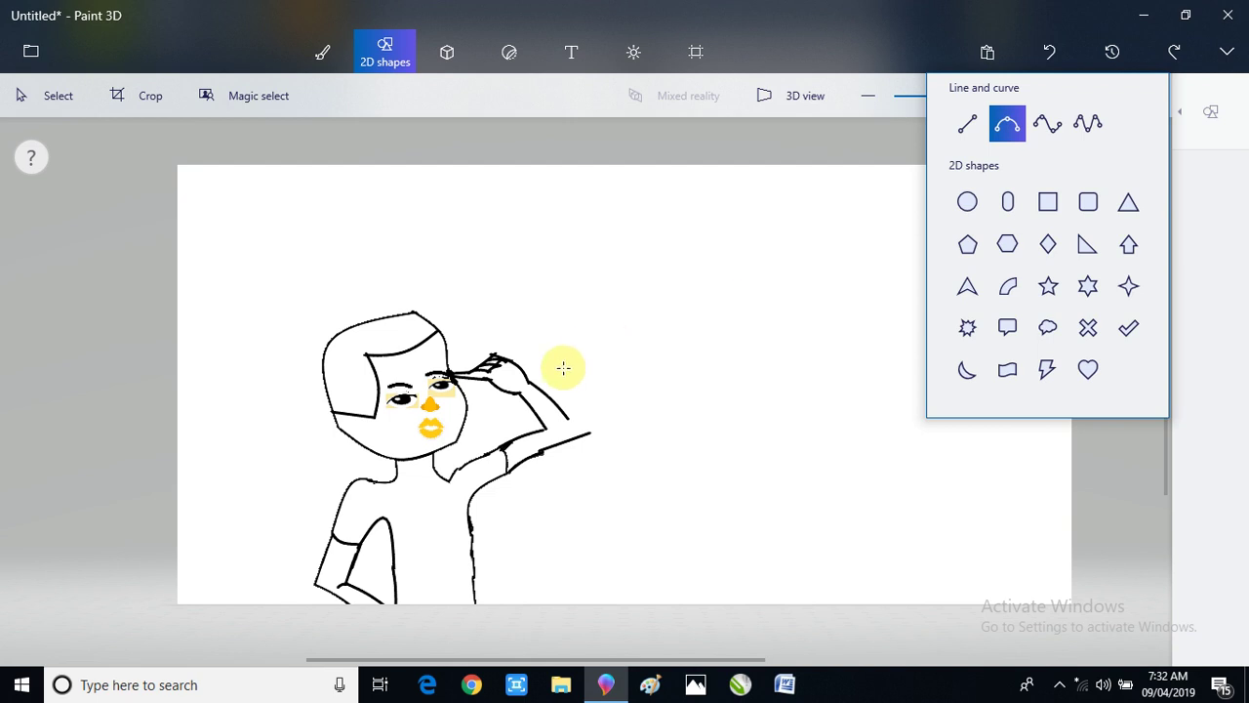
pyautogui.moveTo(585, 435)
pyautogui.mouseDown()
pyautogui.moveTo(553, 404)
pyautogui.moveTo(576, 422)
pyautogui.mouseUp()
pyautogui.click(653, 424)
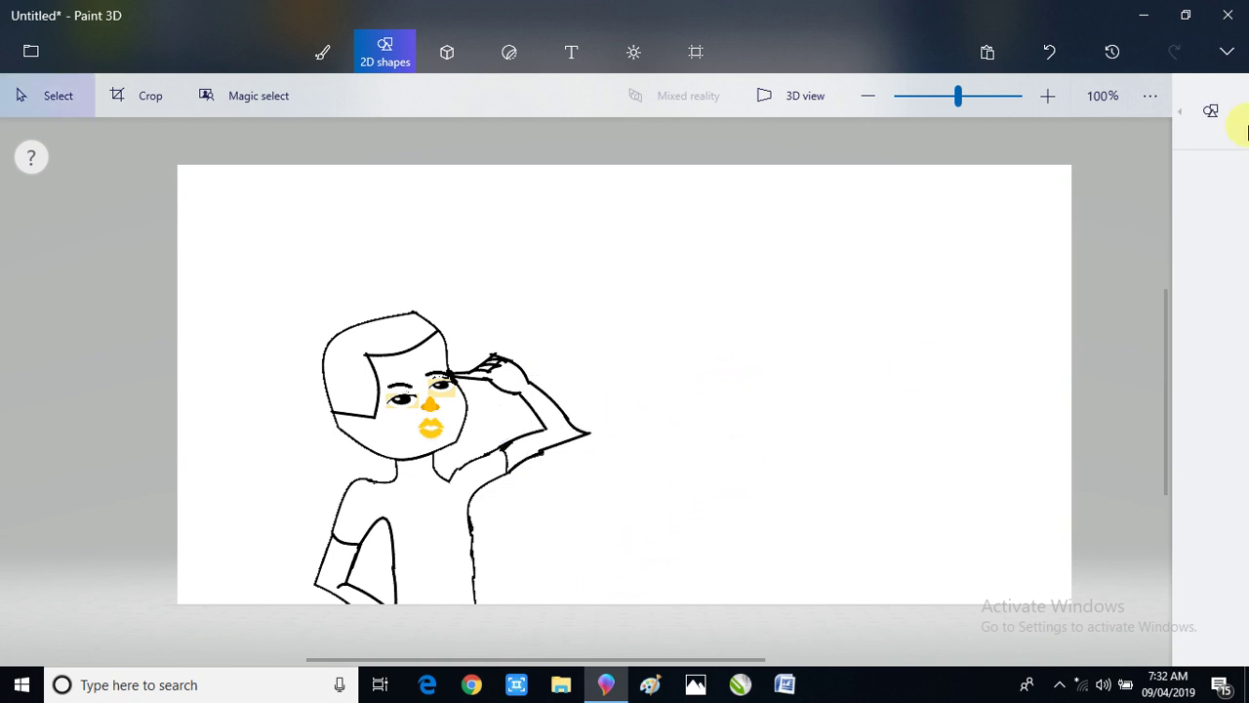
# - Insert the smiling sun sticker in the empty area beside the character, with its top ray cut off by the canvas's upper edge
pyautogui.click(509, 60)
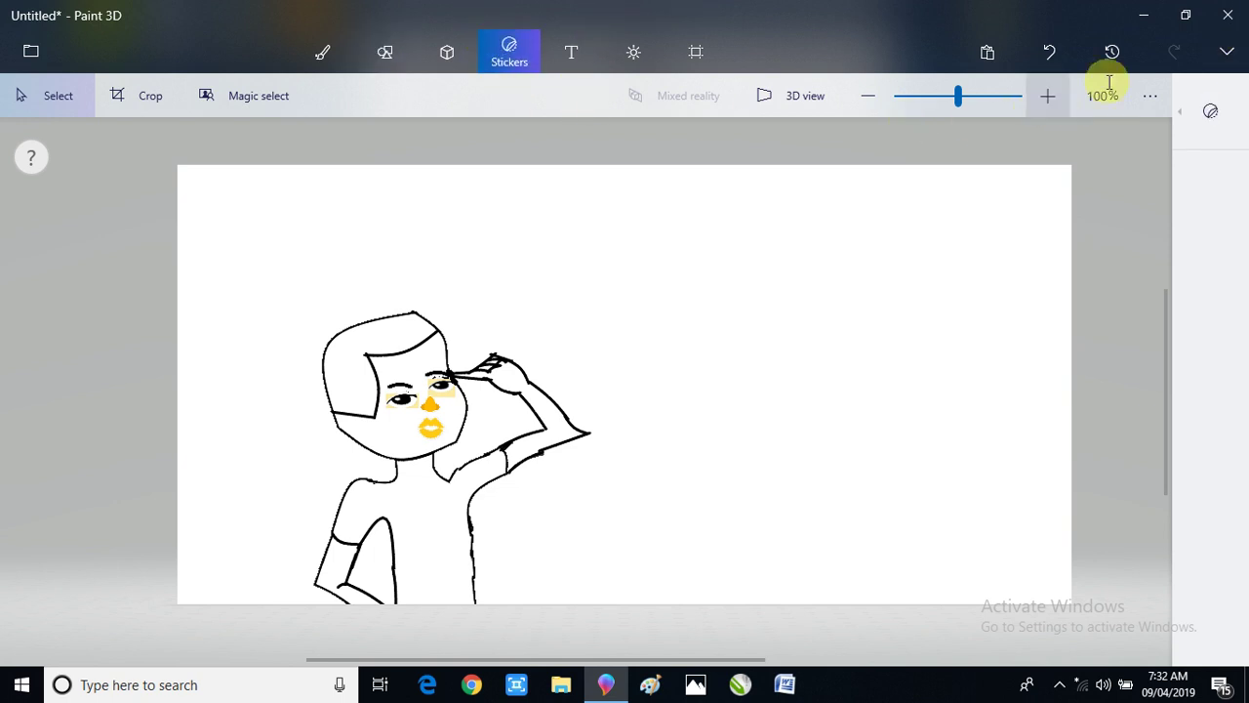
pyautogui.click(1226, 52)
pyautogui.click(1190, 137)
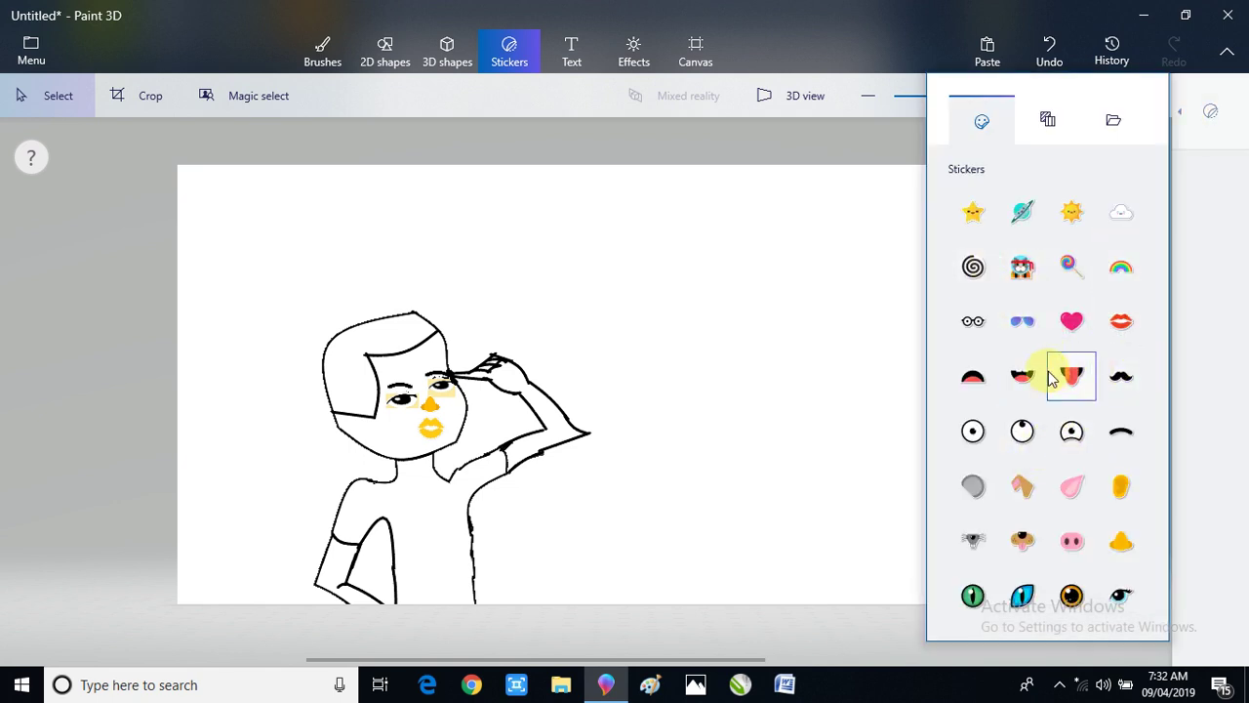
pyautogui.click(1072, 212)
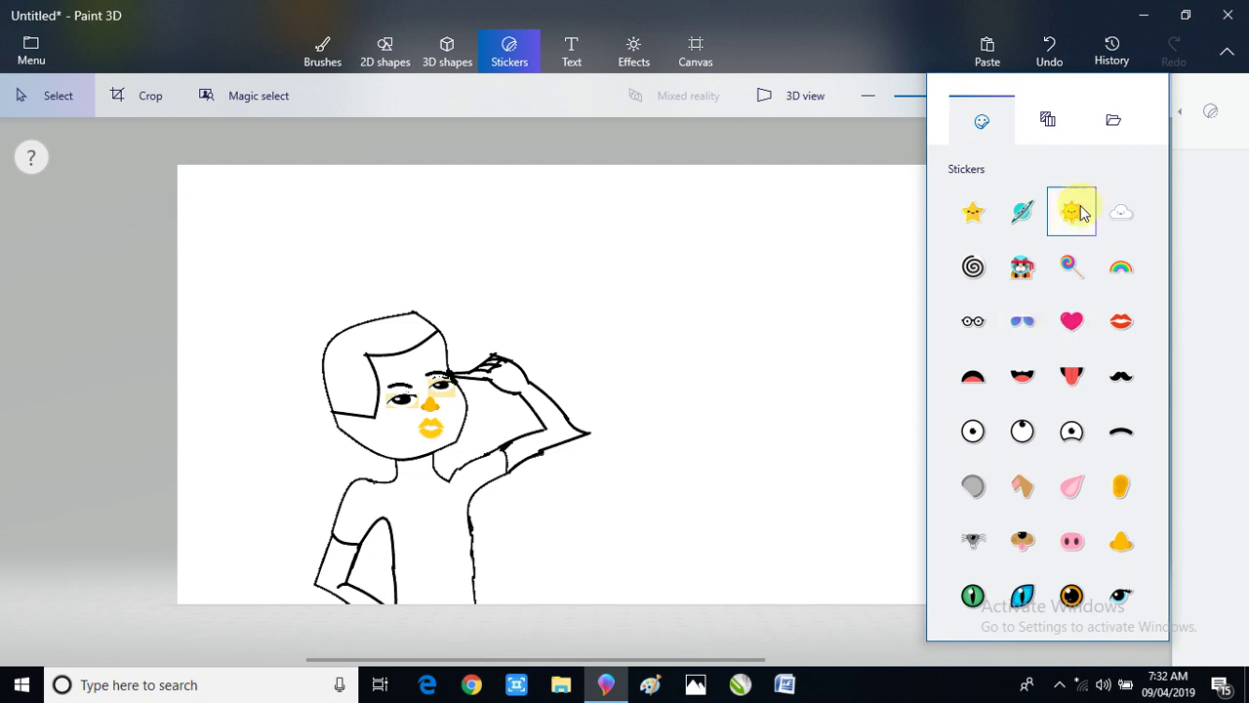
pyautogui.moveTo(660, 197); pyautogui.dragTo(868, 454)
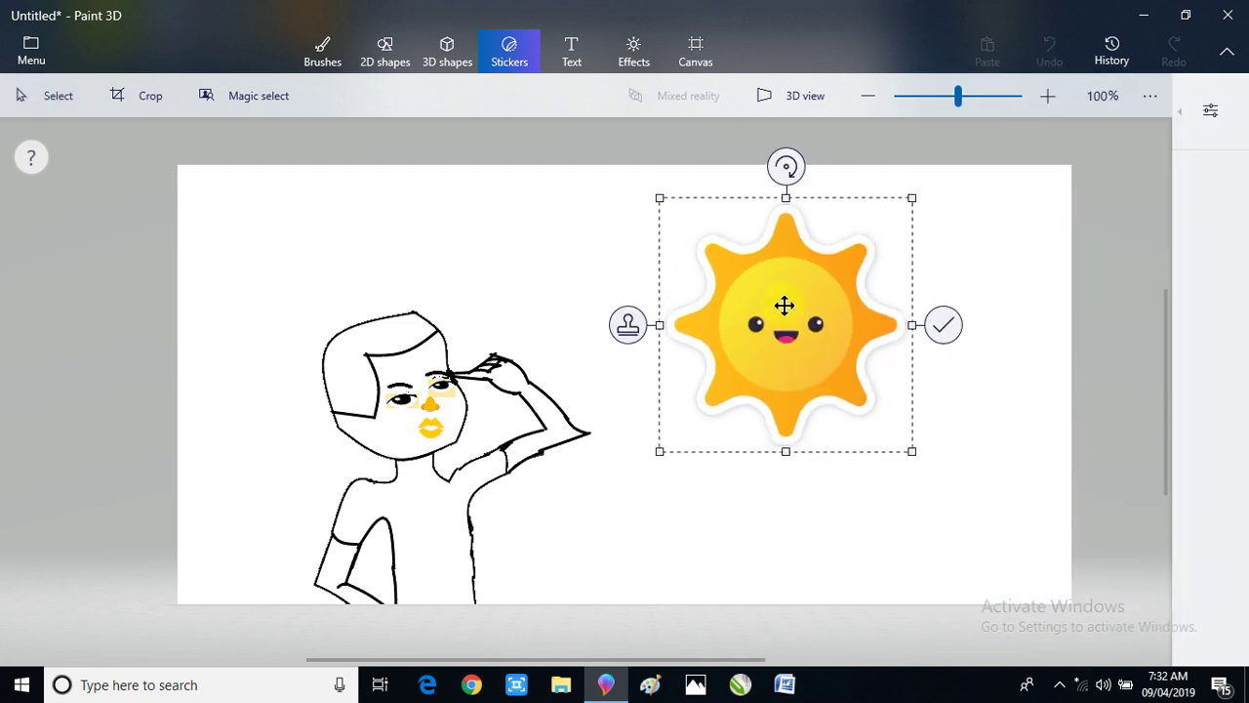
pyautogui.moveTo(787, 304); pyautogui.dragTo(799, 253)
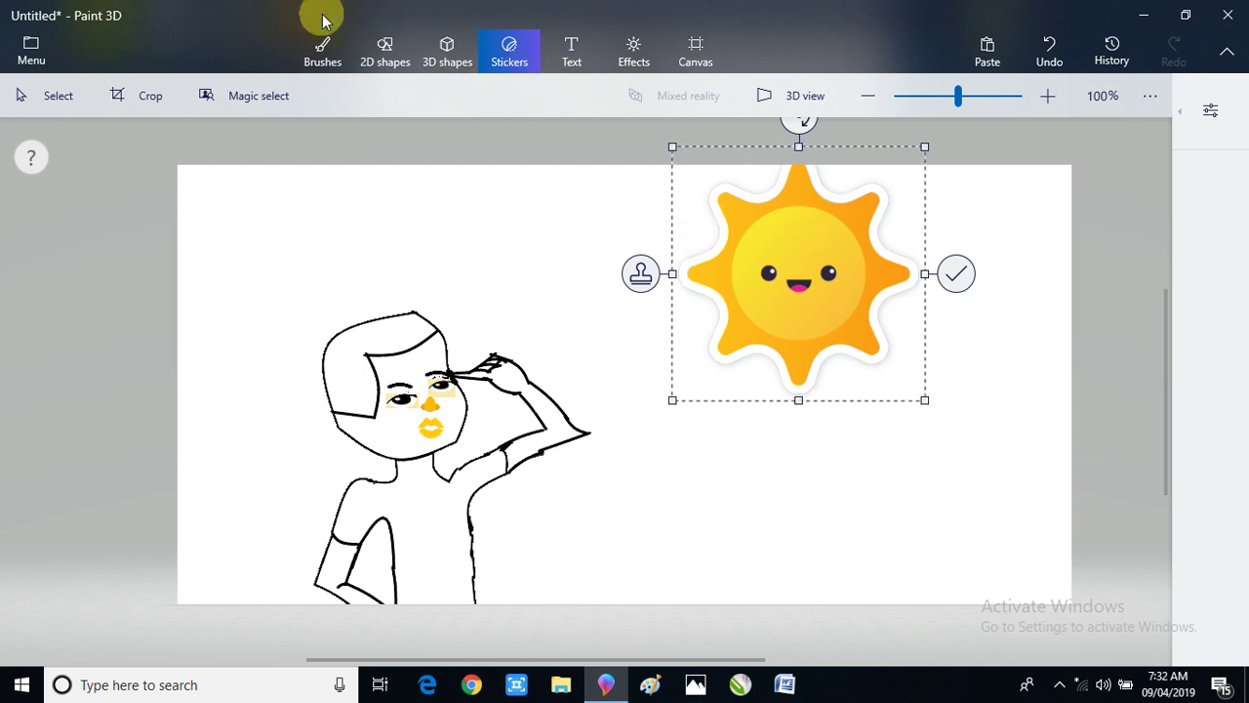
pyautogui.moveTo(823, 271); pyautogui.dragTo(856, 247)
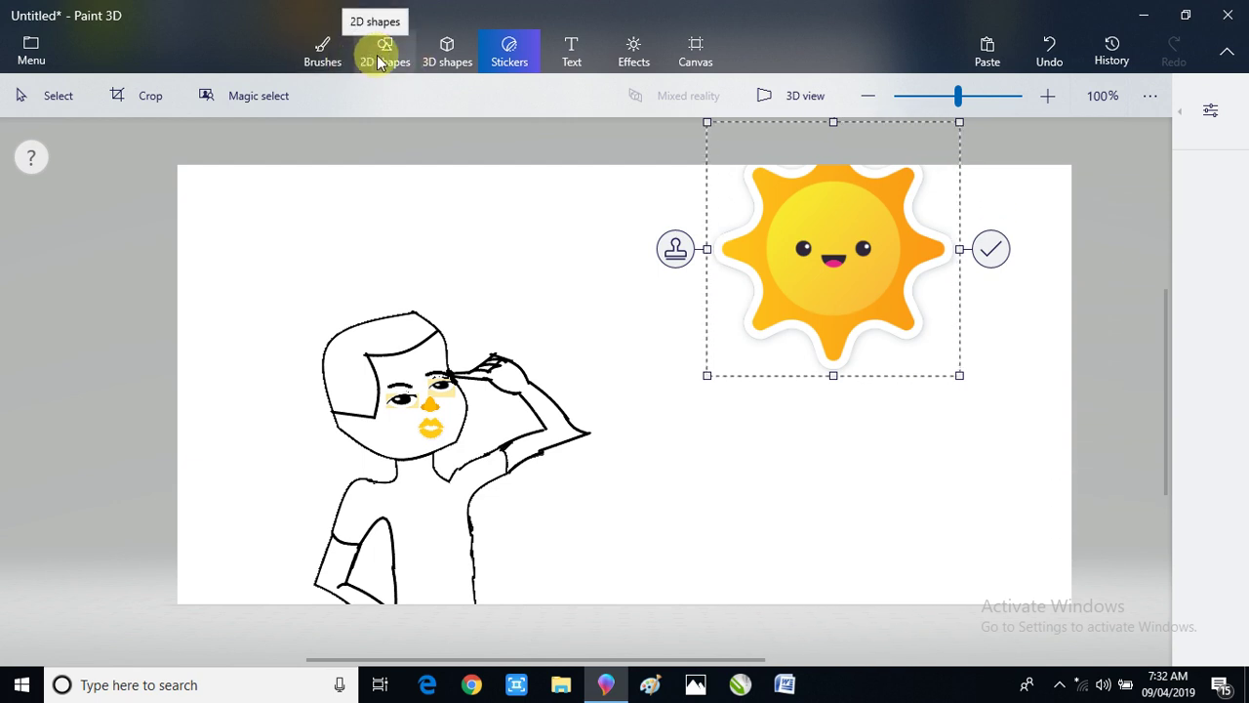
# - Try to erase the rays on the sun's right side with the eraser, raising its thickness to 100 px
pyautogui.click(309, 51)
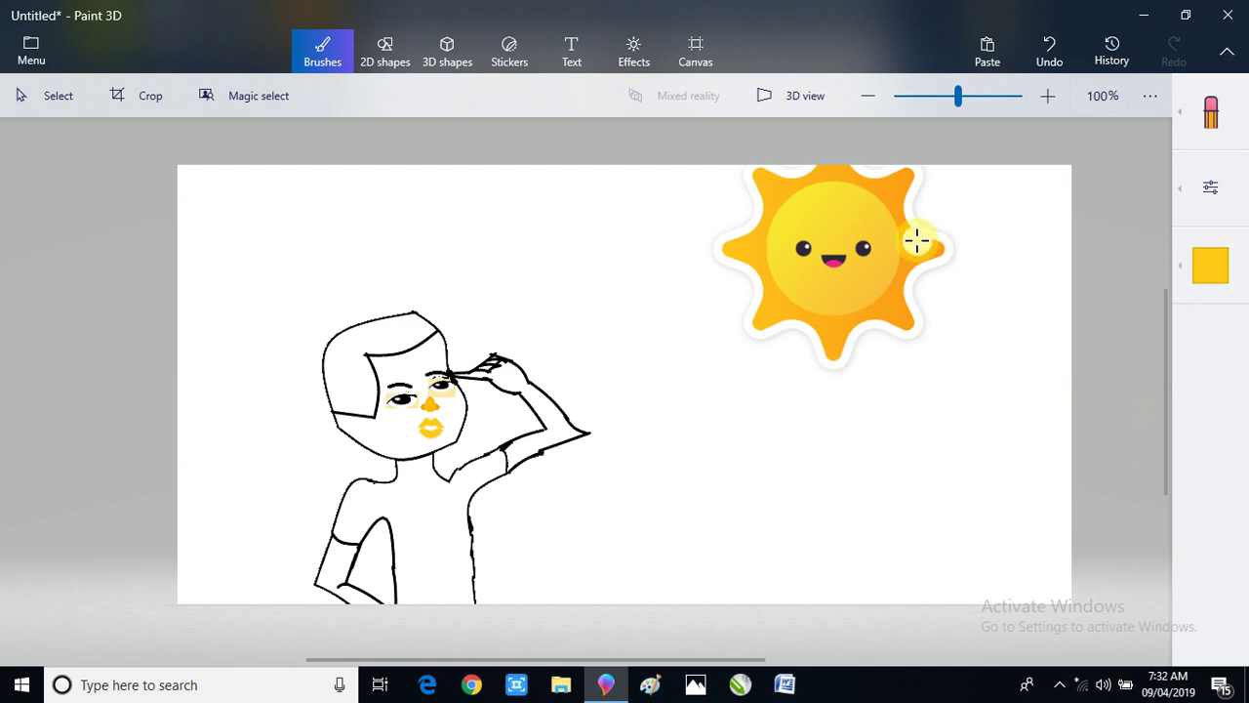
pyautogui.moveTo(937, 253); pyautogui.dragTo(898, 296)
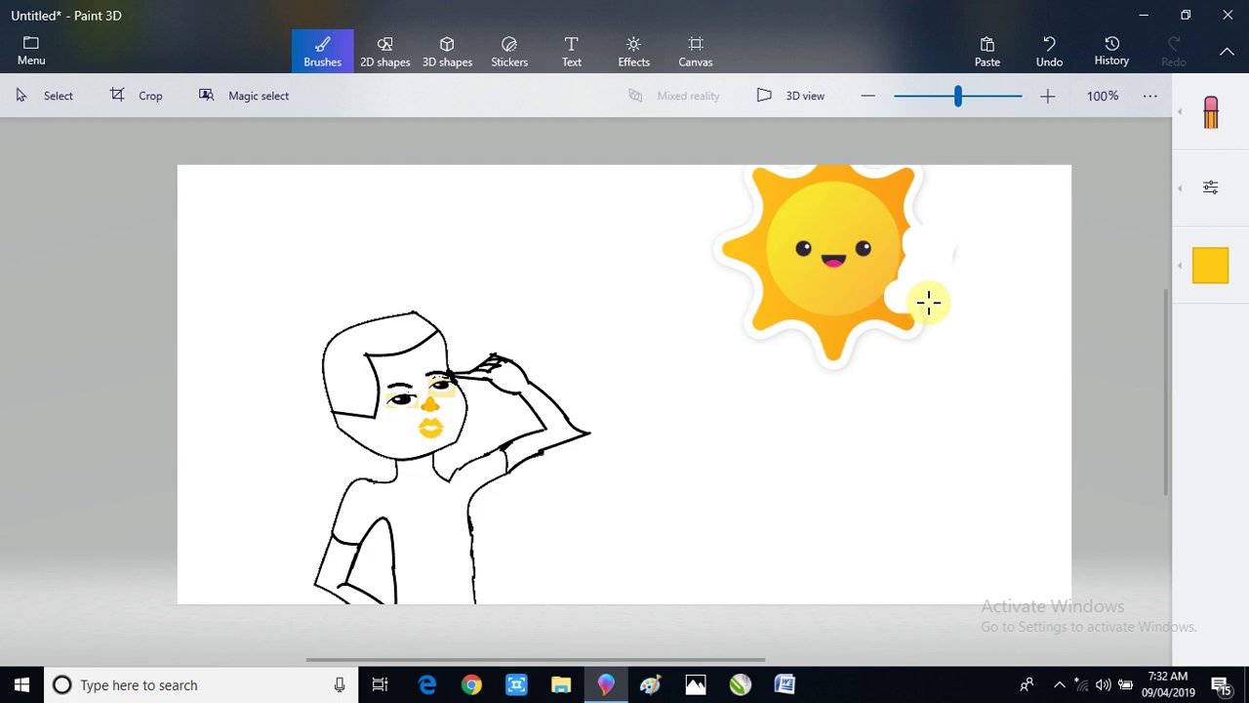
pyautogui.click(1210, 187)
pyautogui.click(1090, 186)
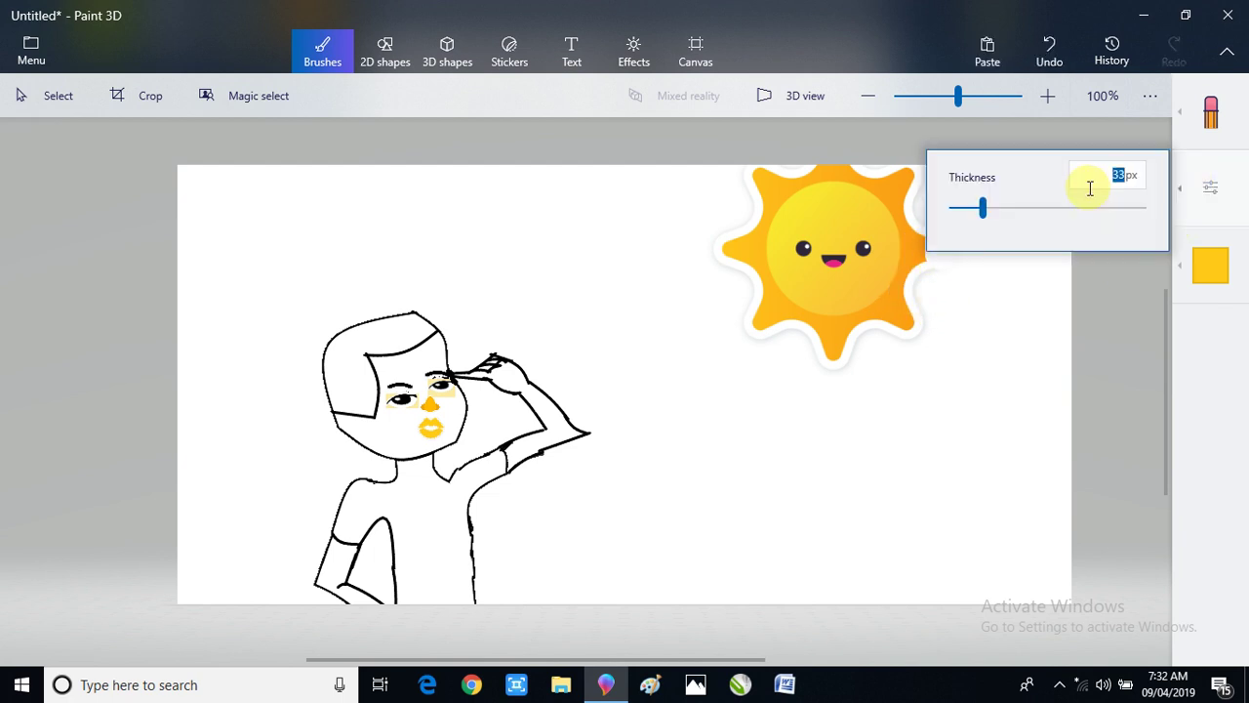
pyautogui.moveTo(923, 271)
pyautogui.mouseDown()
pyautogui.moveTo(946, 306)
pyautogui.moveTo(934, 327)
pyautogui.moveTo(926, 320)
pyautogui.moveTo(970, 292)
pyautogui.moveTo(972, 263)
pyautogui.moveTo(957, 256)
pyautogui.moveTo(947, 305)
pyautogui.moveTo(881, 345)
pyautogui.mouseUp()
pyautogui.hotkey('ctrl', 'z')
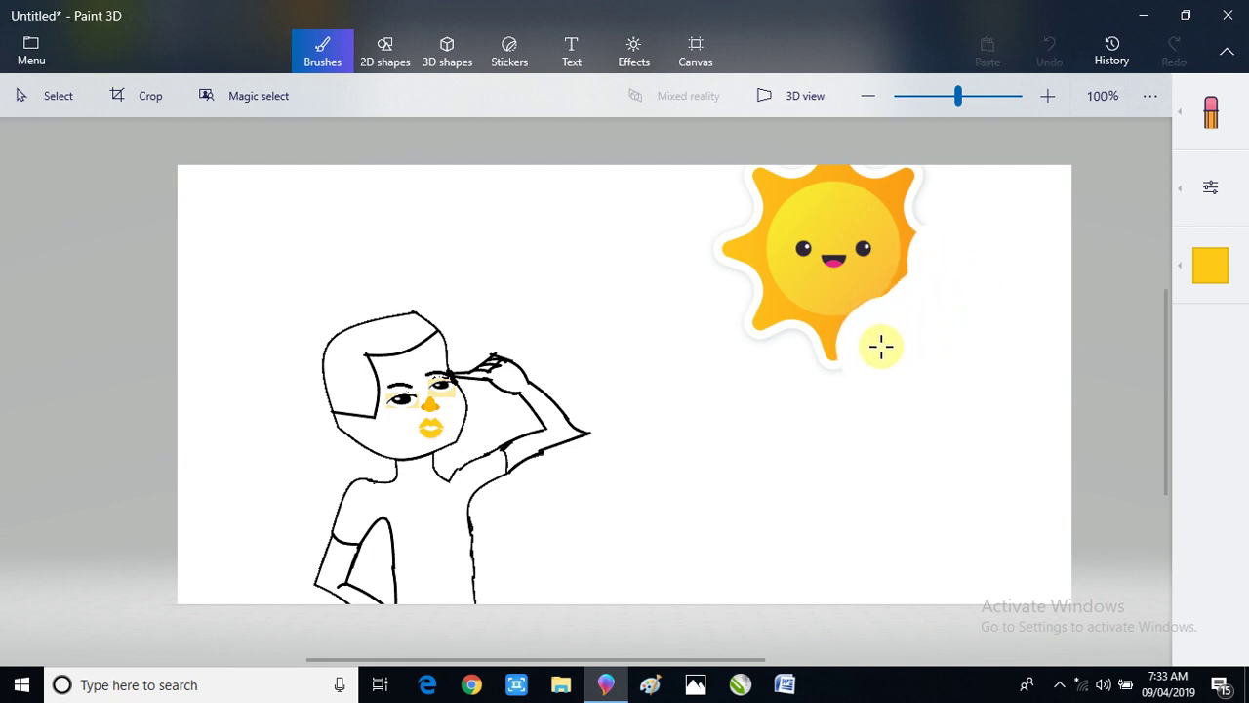
pyautogui.hotkey('ctrl', 'z')
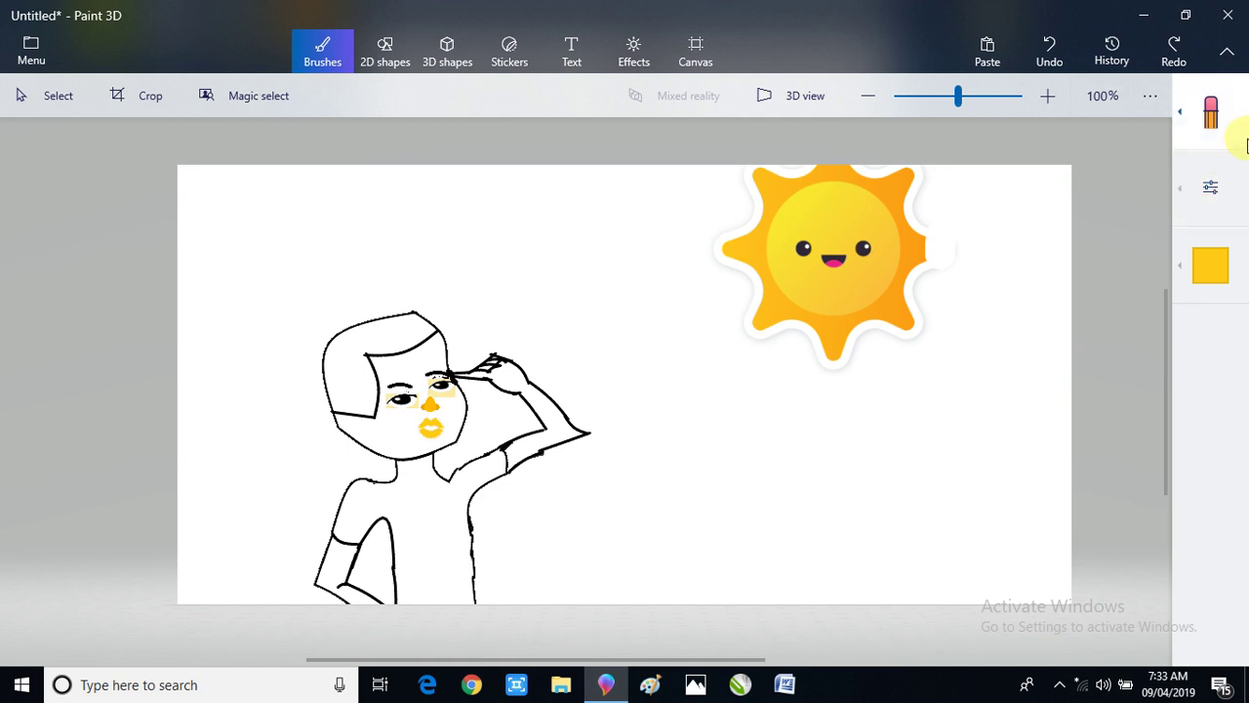
# - Reduce the eraser thickness and erase the rays along the sun's right and bottom sides, leaving a rounded orange rim
pyautogui.click(1235, 200)
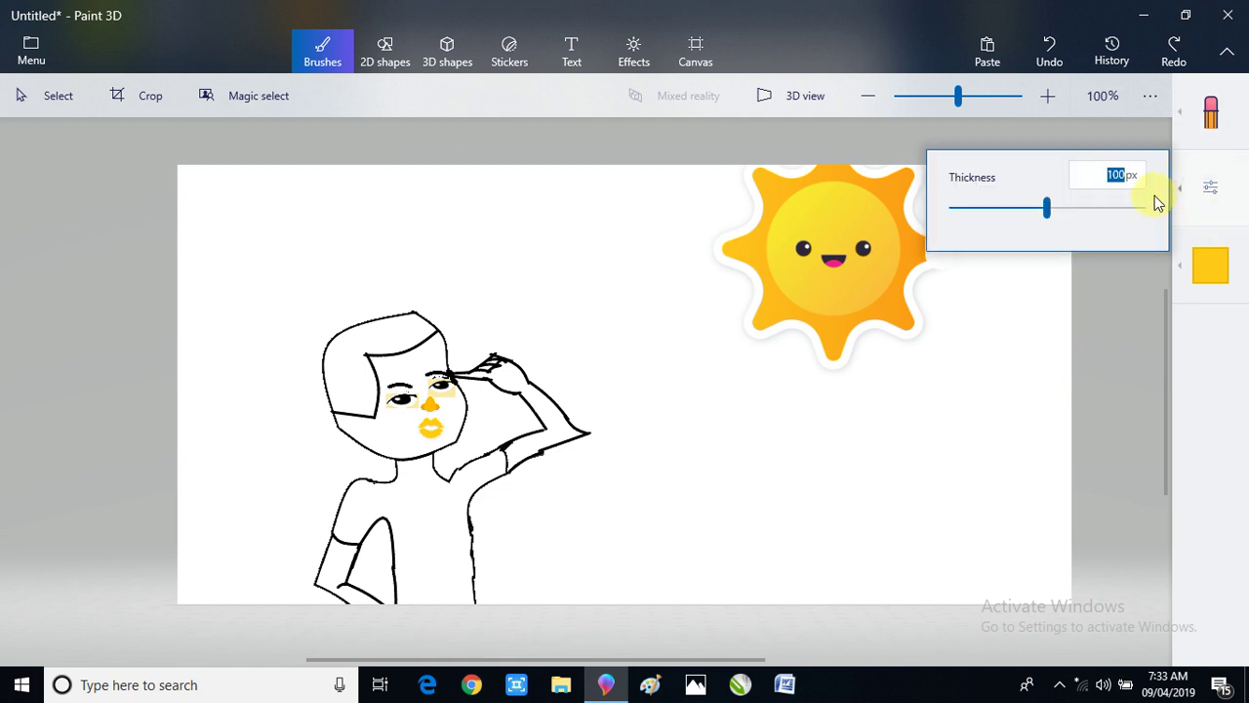
pyautogui.moveTo(1008, 215); pyautogui.dragTo(989, 207)
pyautogui.moveTo(898, 292)
pyautogui.mouseDown()
pyautogui.moveTo(931, 331)
pyautogui.moveTo(925, 258)
pyautogui.moveTo(910, 286)
pyautogui.moveTo(925, 243)
pyautogui.moveTo(905, 171)
pyautogui.moveTo(849, 142)
pyautogui.moveTo(827, 152)
pyautogui.moveTo(822, 175)
pyautogui.moveTo(829, 160)
pyautogui.moveTo(855, 159)
pyautogui.moveTo(878, 177)
pyautogui.moveTo(764, 181)
pyautogui.moveTo(749, 222)
pyautogui.moveTo(789, 158)
pyautogui.moveTo(737, 167)
pyautogui.moveTo(823, 144)
pyautogui.moveTo(894, 210)
pyautogui.moveTo(925, 267)
pyautogui.moveTo(917, 303)
pyautogui.moveTo(851, 337)
pyautogui.mouseUp()
pyautogui.hotkey('ctrl', 'z')
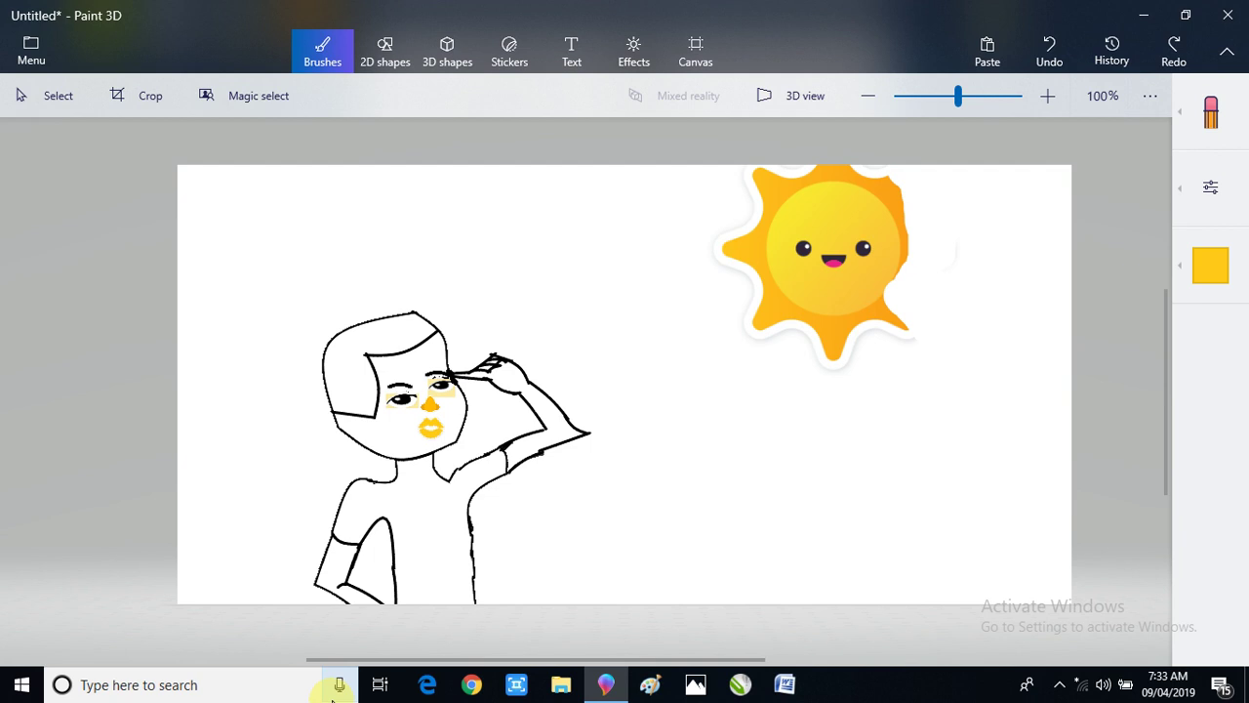
pyautogui.hotkey('ctrl', 'z')
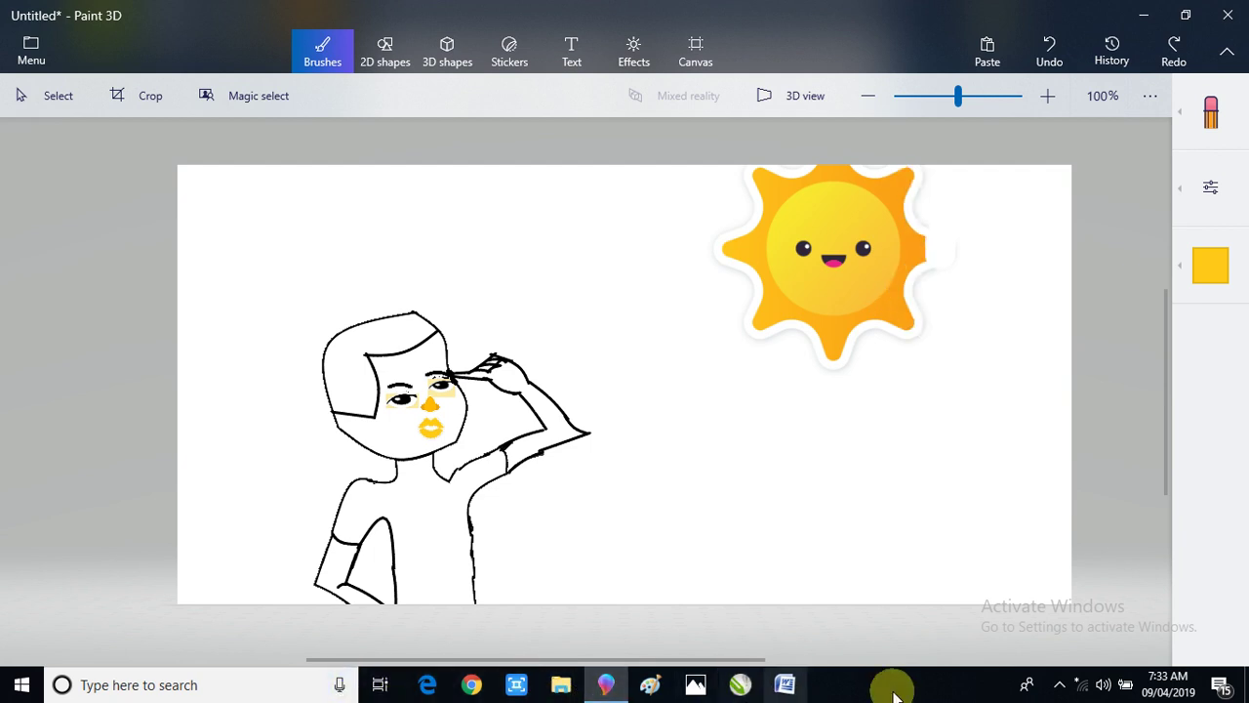
pyautogui.moveTo(829, 395)
pyautogui.mouseDown()
pyautogui.moveTo(837, 357)
pyautogui.moveTo(856, 357)
pyautogui.moveTo(786, 354)
pyautogui.moveTo(875, 345)
pyautogui.moveTo(917, 360)
pyautogui.moveTo(902, 326)
pyautogui.moveTo(919, 324)
pyautogui.moveTo(834, 335)
pyautogui.moveTo(886, 317)
pyautogui.moveTo(883, 333)
pyautogui.moveTo(928, 329)
pyautogui.moveTo(910, 325)
pyautogui.moveTo(950, 229)
pyautogui.moveTo(898, 161)
pyautogui.moveTo(856, 153)
pyautogui.moveTo(894, 172)
pyautogui.moveTo(832, 149)
pyautogui.moveTo(788, 170)
pyautogui.moveTo(842, 153)
pyautogui.moveTo(843, 180)
pyautogui.moveTo(886, 167)
pyautogui.moveTo(927, 227)
pyautogui.moveTo(924, 277)
pyautogui.mouseUp()
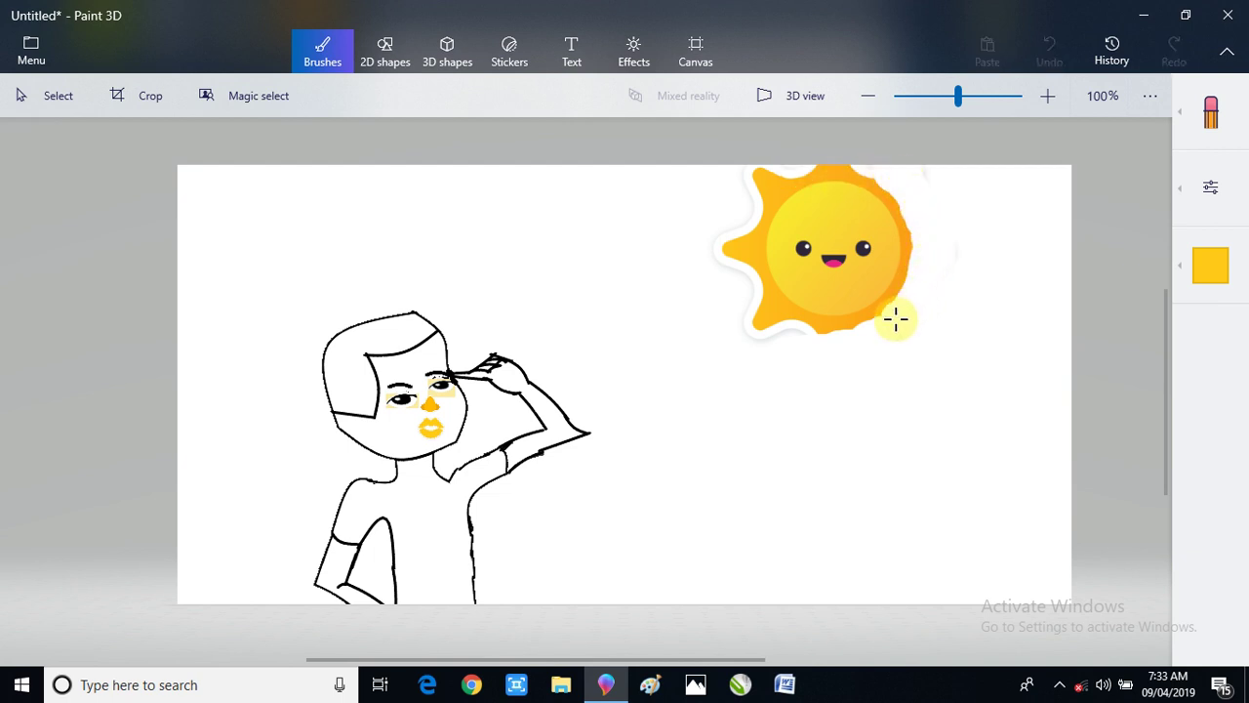
pyautogui.moveTo(896, 318)
pyautogui.mouseDown()
pyautogui.moveTo(943, 276)
pyautogui.moveTo(943, 201)
pyautogui.moveTo(918, 156)
pyautogui.moveTo(905, 203)
pyautogui.mouseUp()
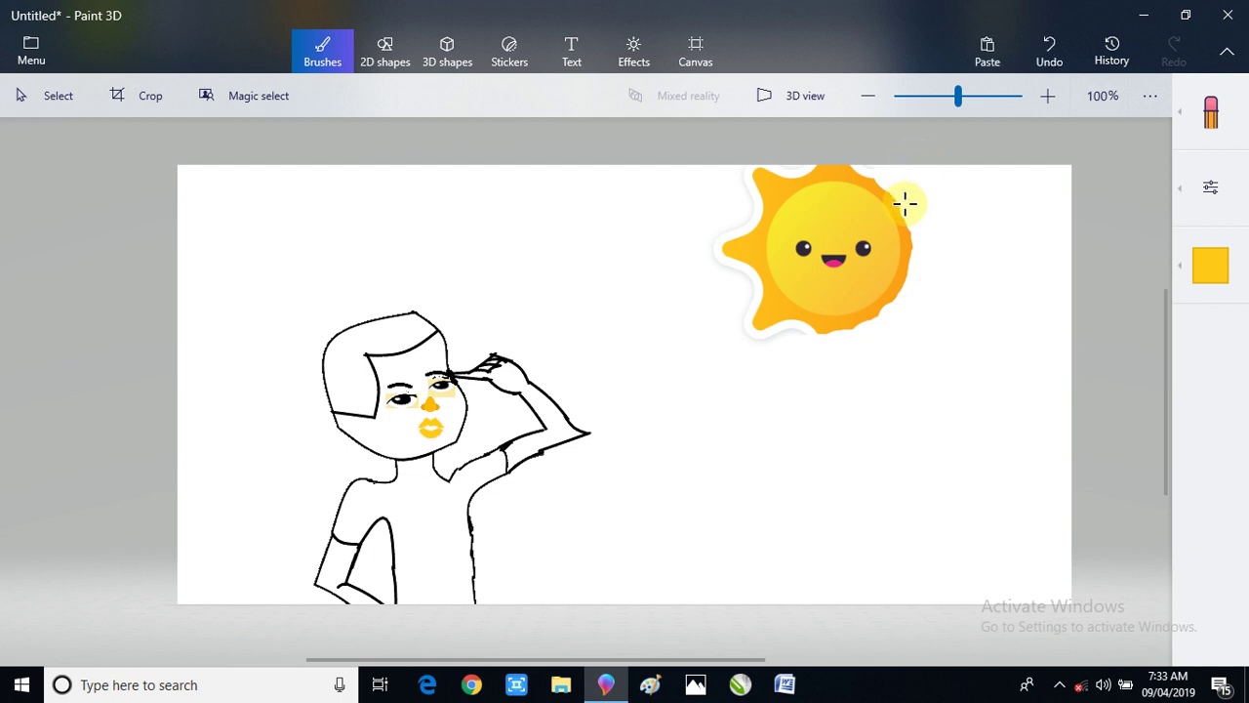
# - Try to erase the remaining rays on the sun's left side and top
pyautogui.moveTo(808, 327)
pyautogui.mouseDown()
pyautogui.moveTo(750, 303)
pyautogui.moveTo(728, 311)
pyautogui.moveTo(809, 357)
pyautogui.moveTo(736, 303)
pyautogui.moveTo(737, 251)
pyautogui.moveTo(716, 244)
pyautogui.moveTo(728, 293)
pyautogui.moveTo(746, 274)
pyautogui.moveTo(740, 220)
pyautogui.moveTo(771, 174)
pyautogui.moveTo(749, 172)
pyautogui.moveTo(825, 166)
pyautogui.mouseUp()
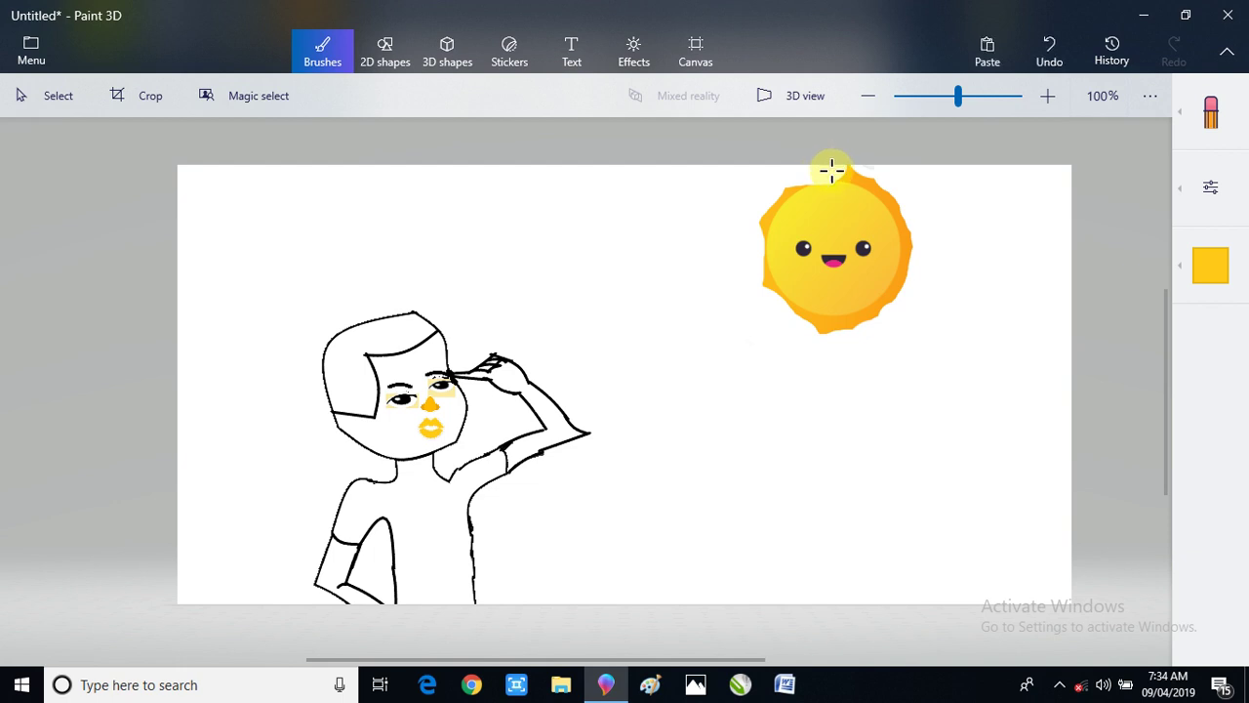
pyautogui.hotkey('ctrl', 'z')
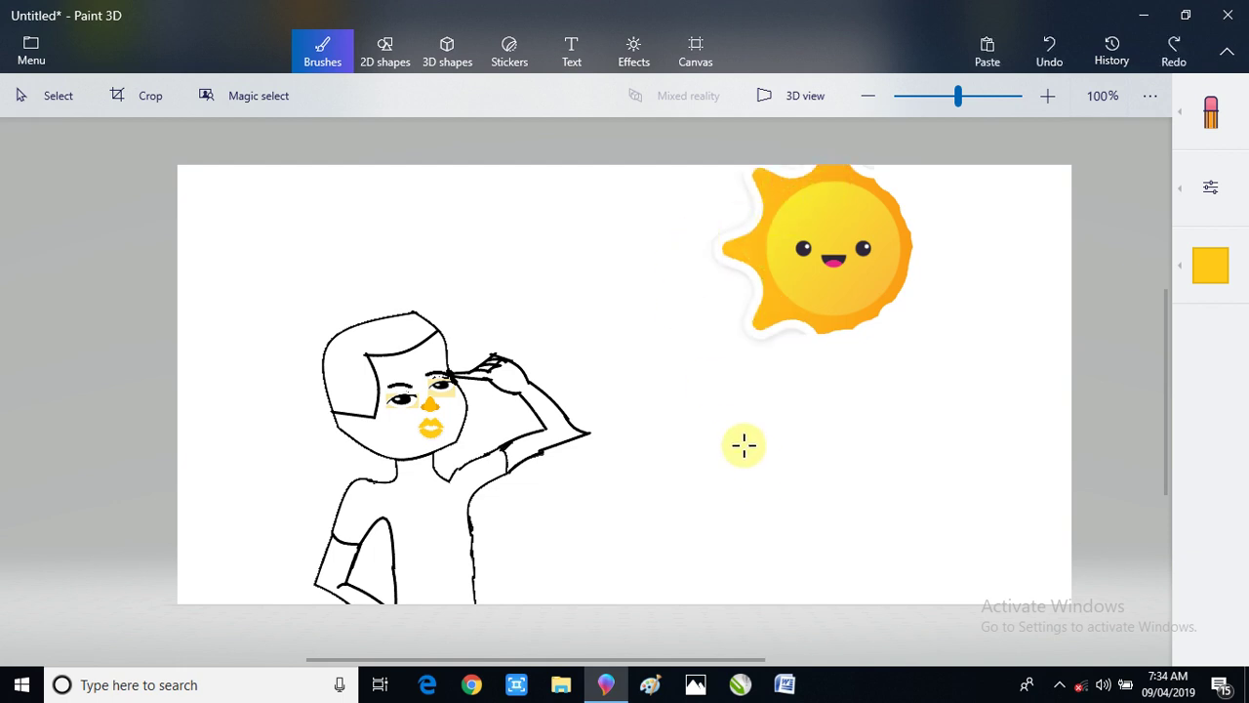
# - Erase the rays on the sun's left side and undo the stray cut into its upper-right edge
pyautogui.moveTo(782, 331)
pyautogui.mouseDown()
pyautogui.moveTo(739, 315)
pyautogui.moveTo(747, 289)
pyautogui.moveTo(761, 315)
pyautogui.moveTo(727, 242)
pyautogui.moveTo(770, 139)
pyautogui.moveTo(770, 184)
pyautogui.moveTo(842, 159)
pyautogui.moveTo(868, 175)
pyautogui.mouseUp()
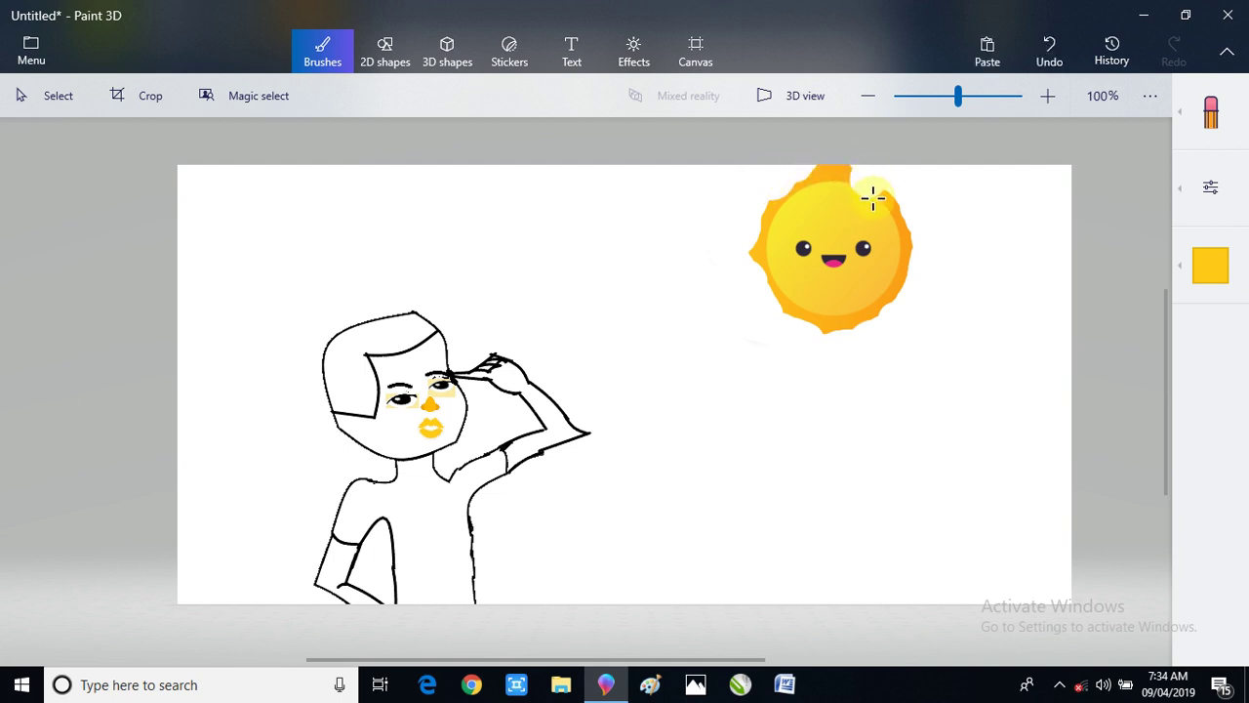
pyautogui.hotkey('ctrl', 'z')
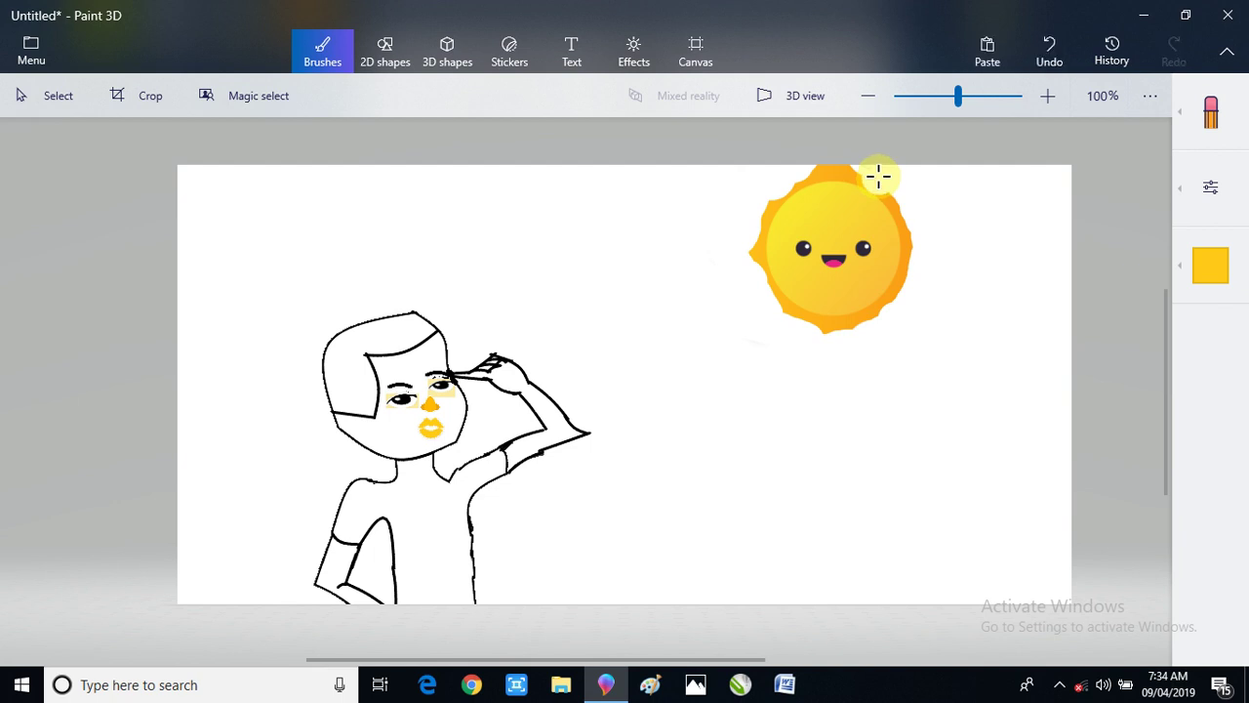
# - Try to erase the sun's top ray and trim its right rim with the eraser
pyautogui.moveTo(879, 172)
pyautogui.mouseDown()
pyautogui.moveTo(831, 159)
pyautogui.moveTo(864, 168)
pyautogui.moveTo(857, 156)
pyautogui.moveTo(818, 159)
pyautogui.moveTo(852, 162)
pyautogui.moveTo(831, 170)
pyautogui.moveTo(820, 158)
pyautogui.moveTo(848, 163)
pyautogui.moveTo(813, 166)
pyautogui.mouseUp()
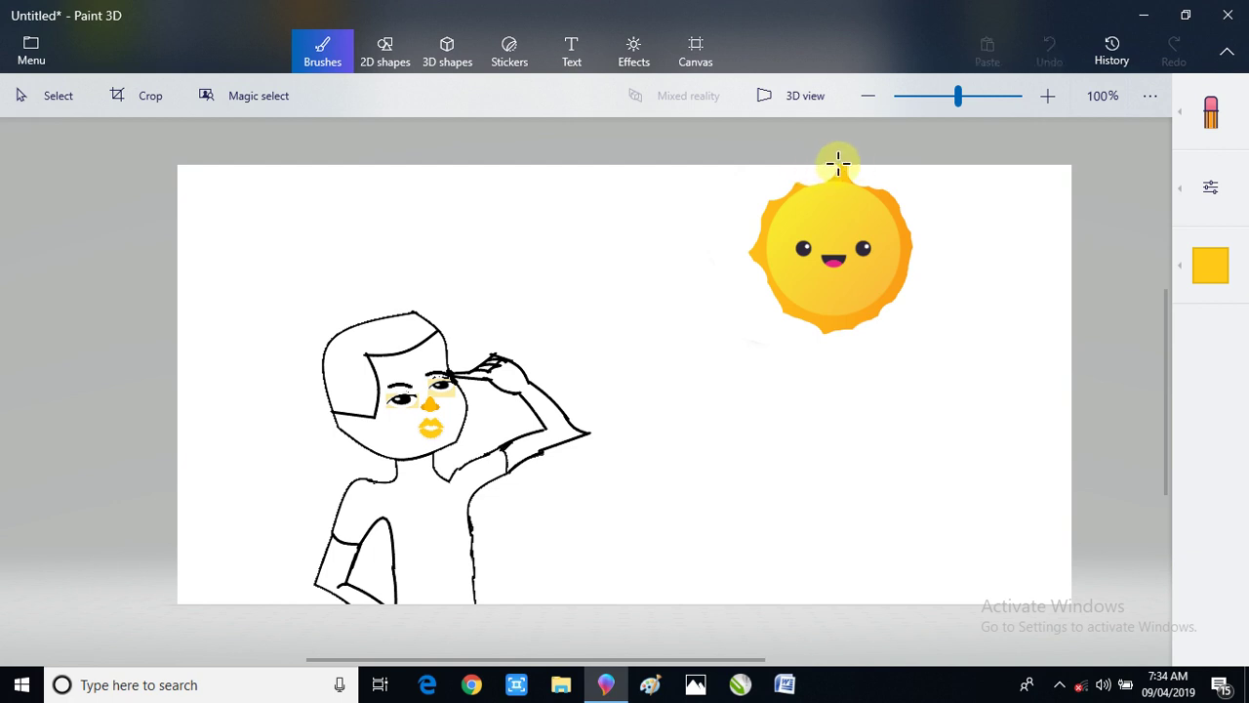
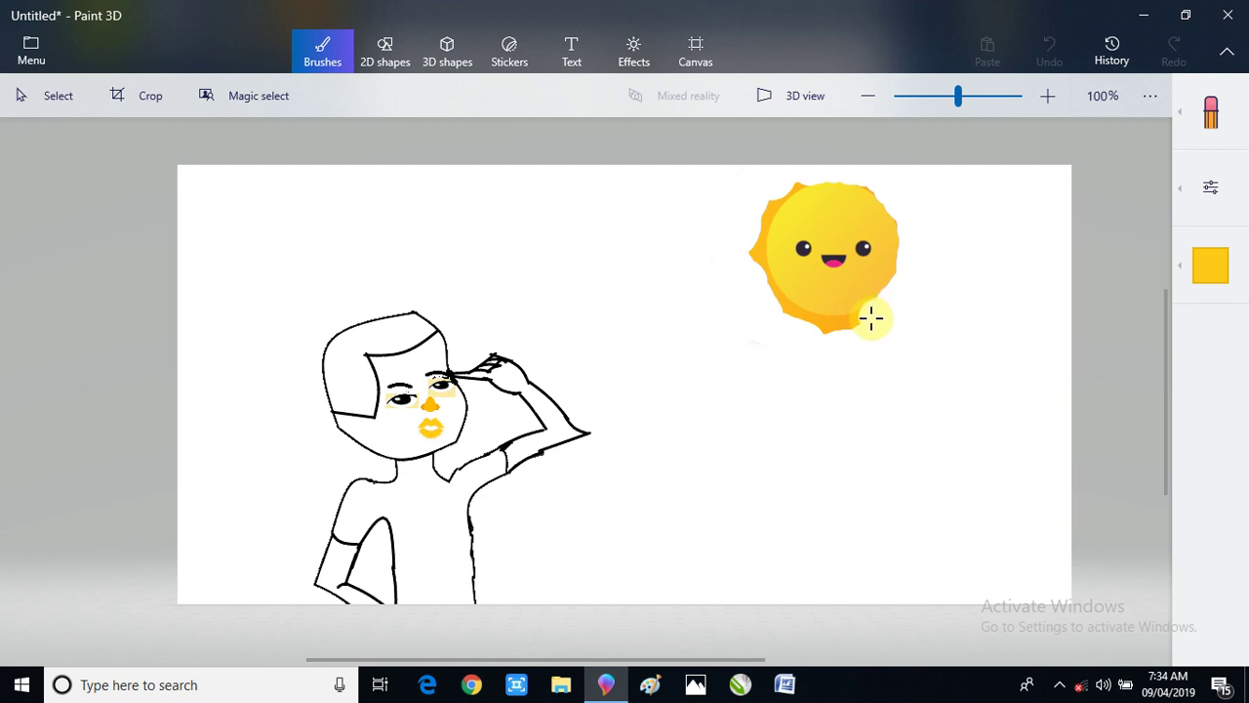
pyautogui.moveTo(857, 315); pyautogui.dragTo(1054, 404)
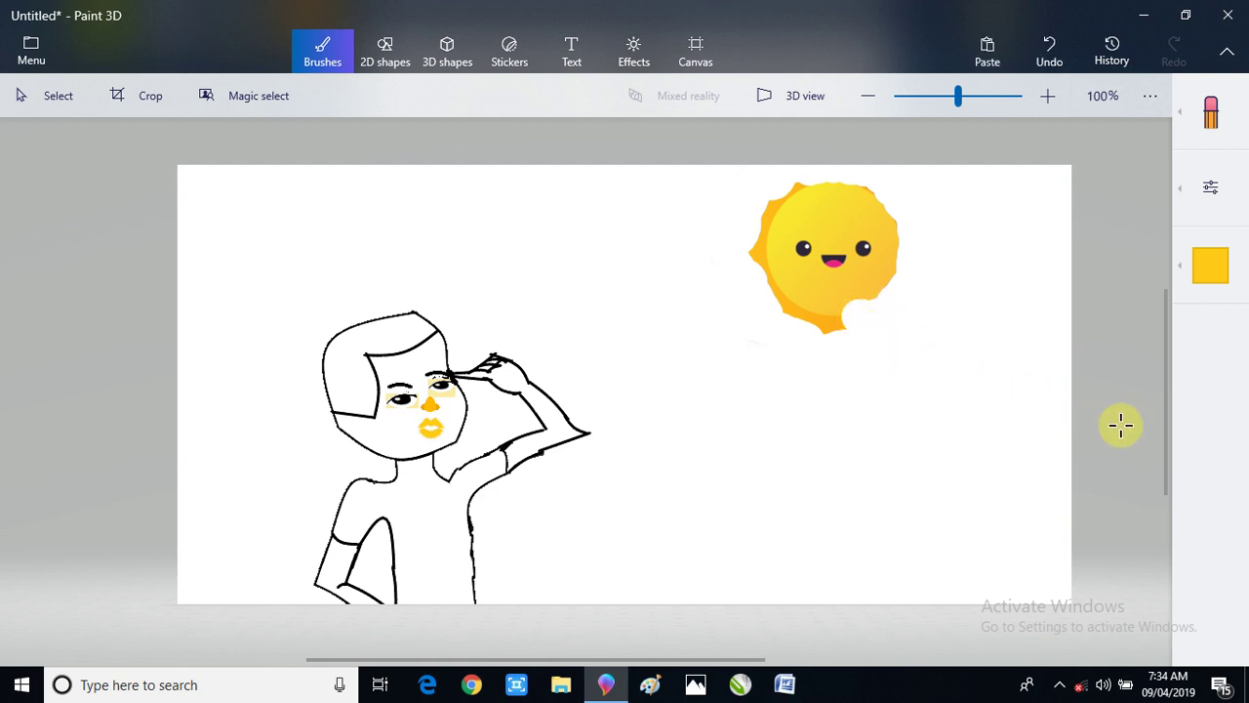
pyautogui.hotkey('ctrl', 'z')
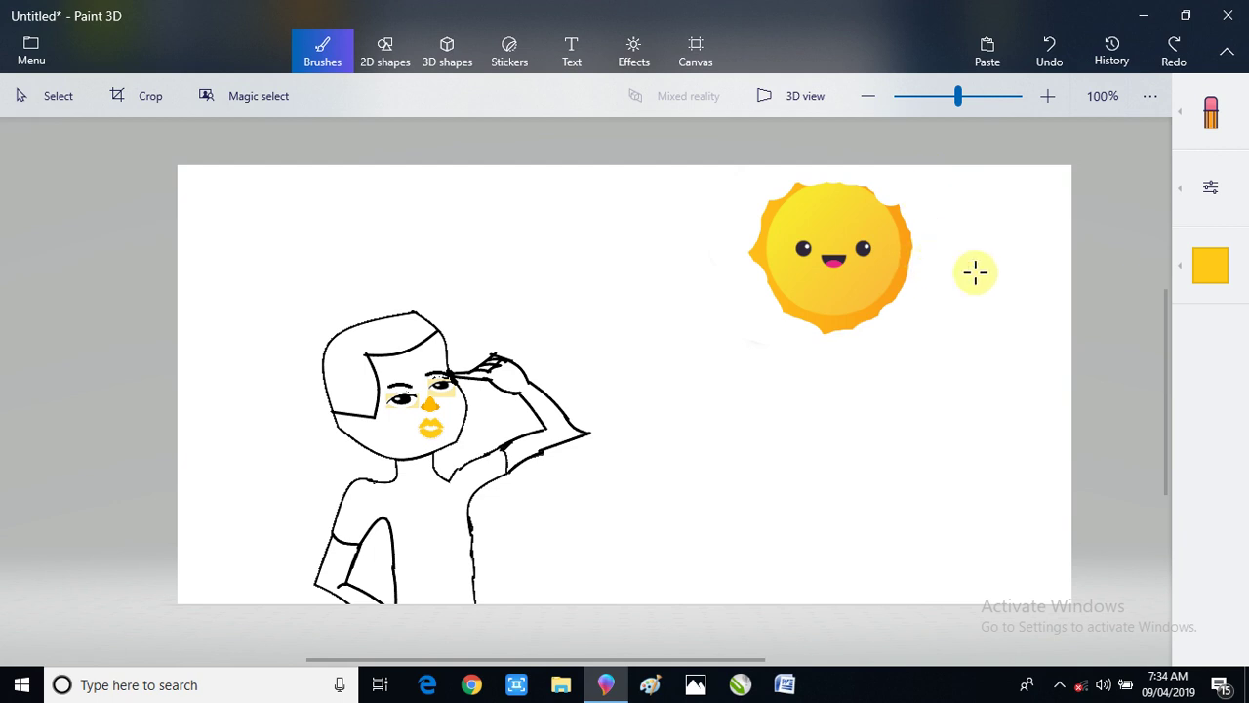
pyautogui.click(1210, 187)
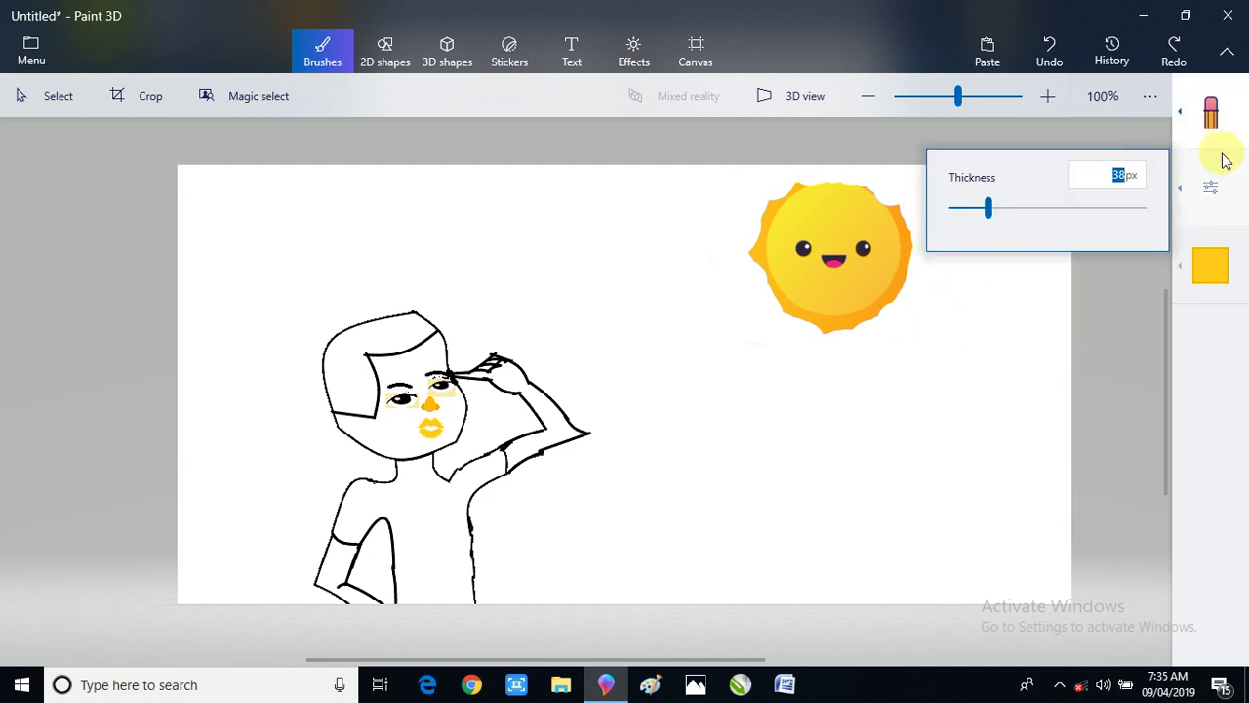
pyautogui.click(1212, 266)
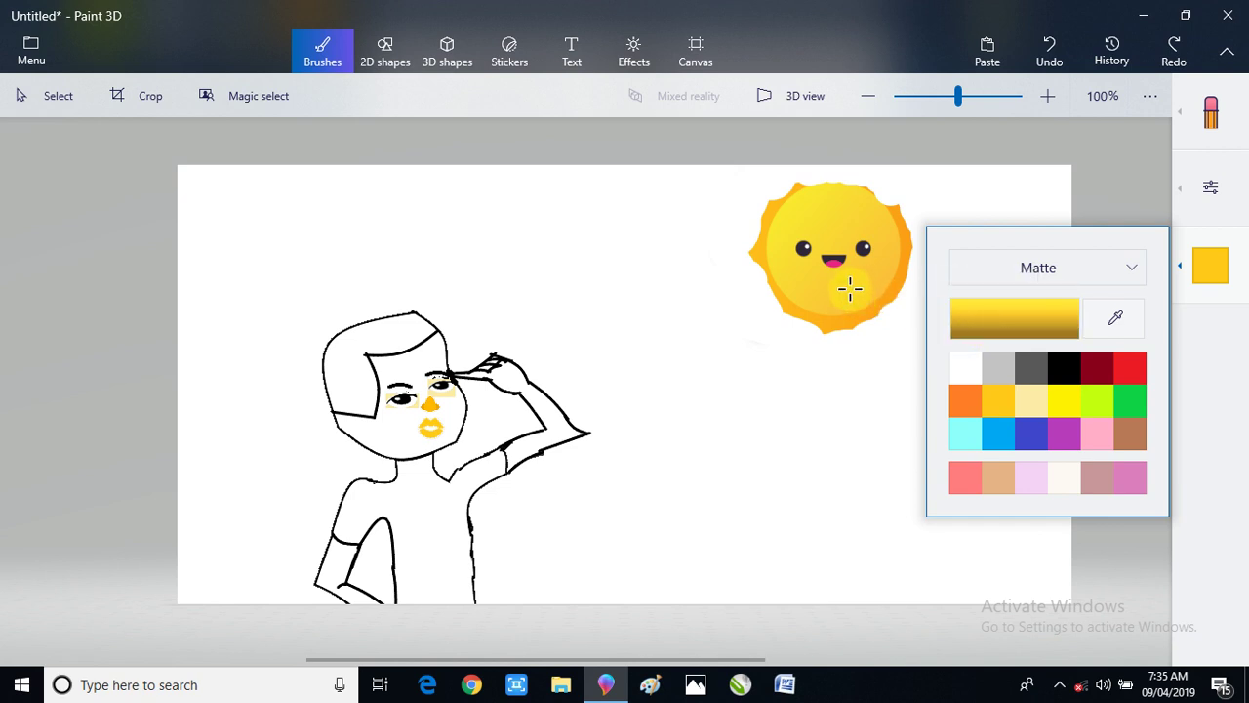
pyautogui.click(39, 116)
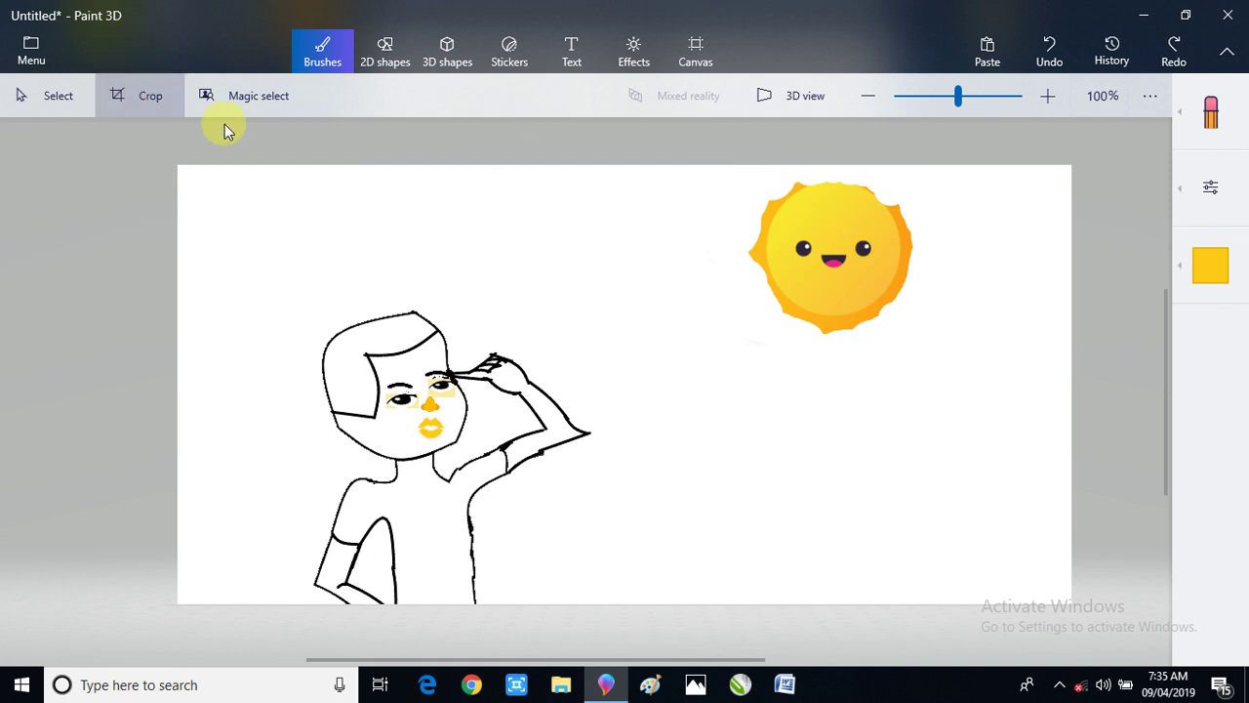
pyautogui.click(182, 109)
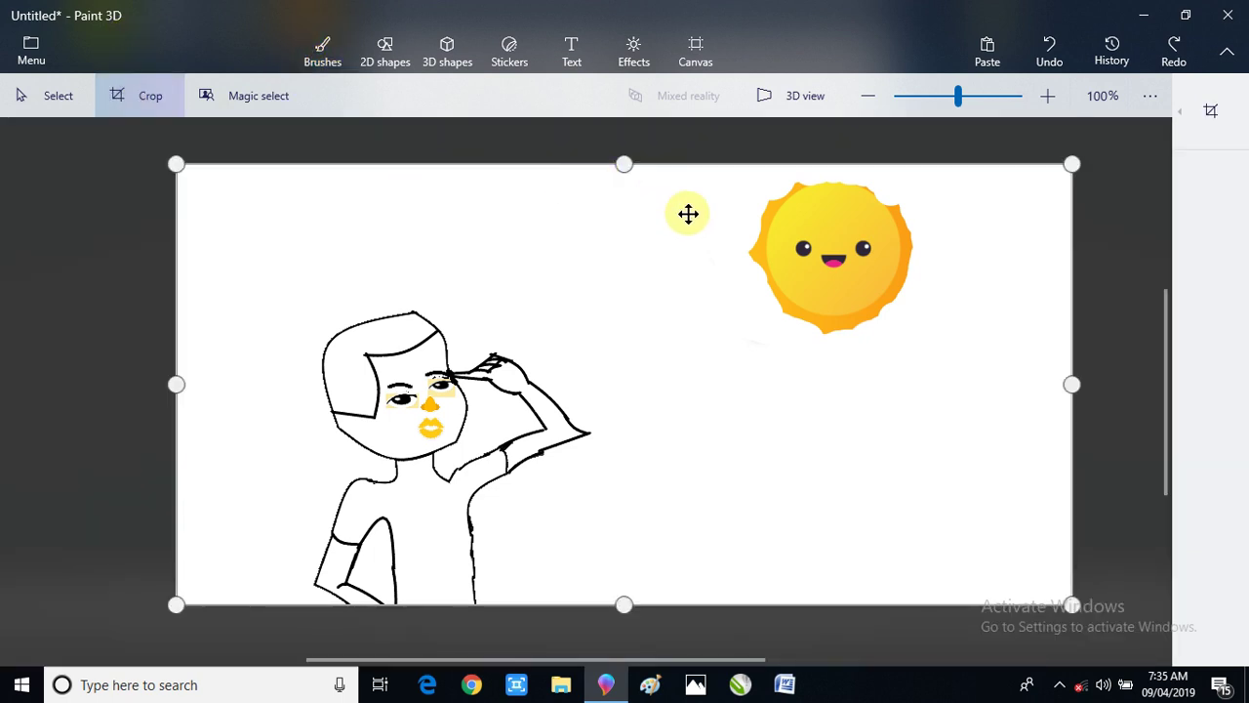
# - Select the sun with a rectangle and move it closer to the character, near the canvas's upper edge
pyautogui.click(19, 93)
pyautogui.moveTo(734, 178); pyautogui.dragTo(904, 361)
pyautogui.moveTo(823, 290); pyautogui.dragTo(690, 264)
pyautogui.click(837, 363)
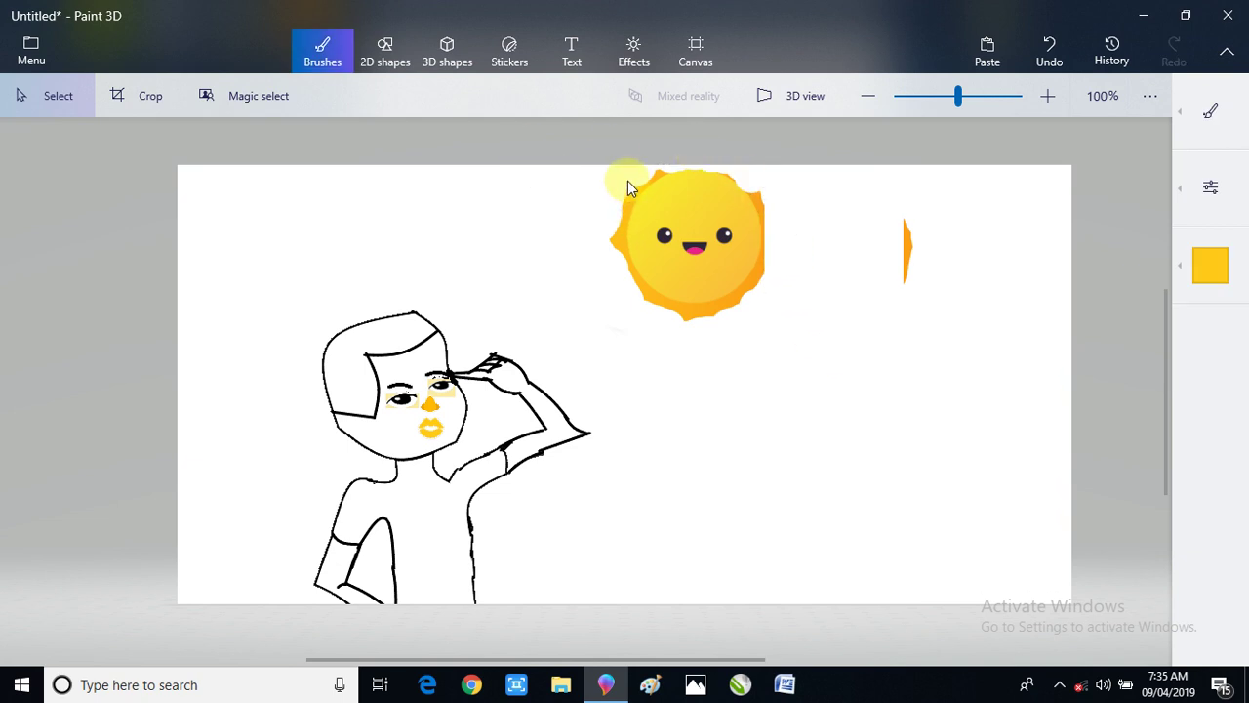
# - Reselect the sun more tightly and move it down into the empty area at the canvas's right
pyautogui.moveTo(628, 180)
pyautogui.mouseDown()
pyautogui.moveTo(635, 264)
pyautogui.moveTo(680, 324)
pyautogui.moveTo(762, 301)
pyautogui.mouseUp()
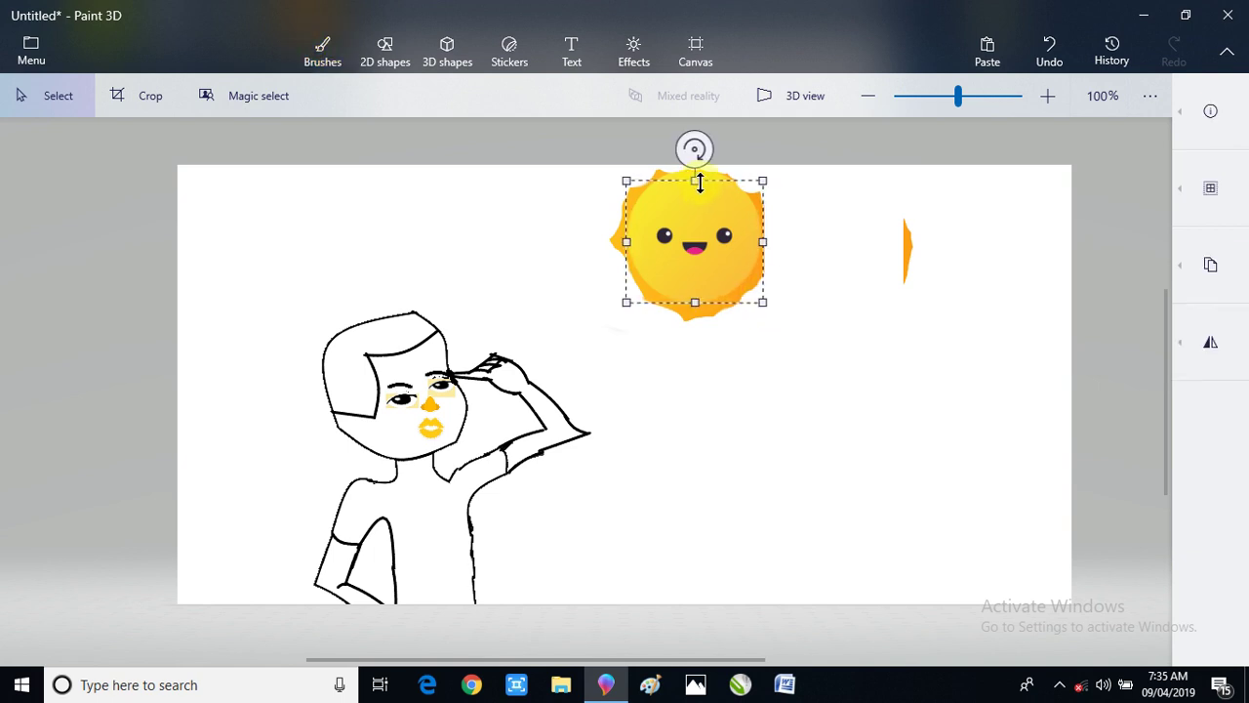
pyautogui.click(831, 307)
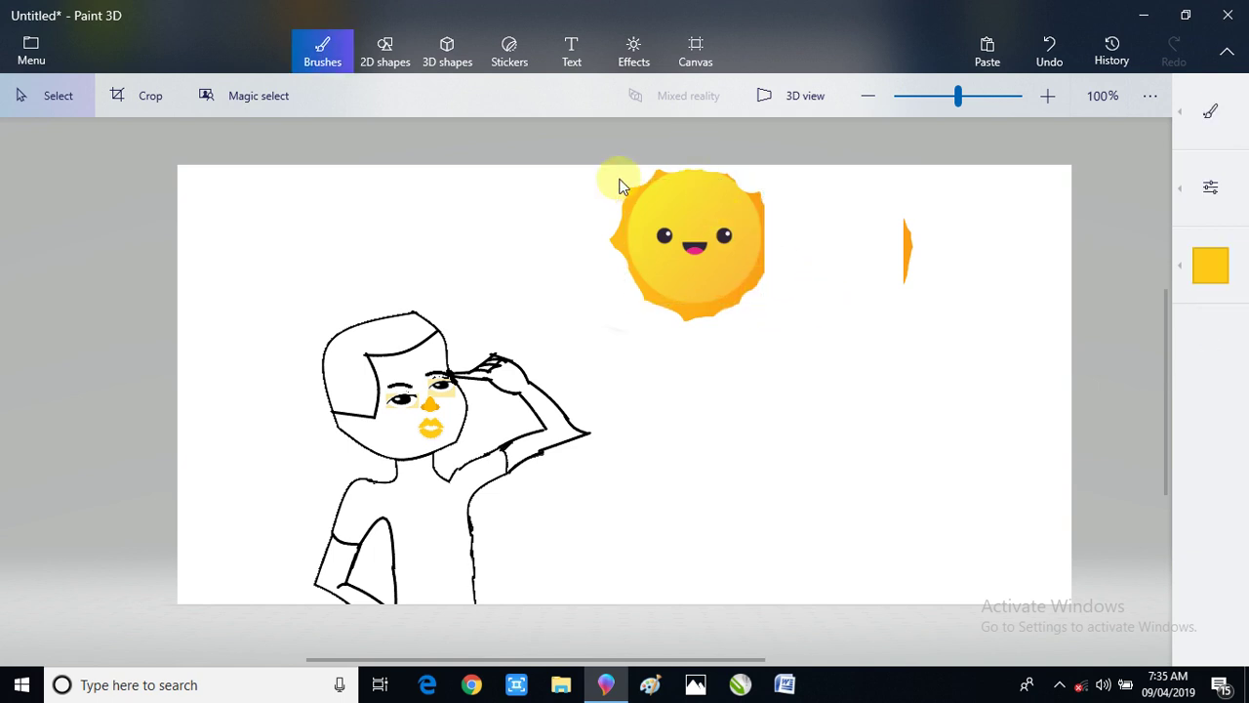
pyautogui.moveTo(621, 164); pyautogui.dragTo(764, 332)
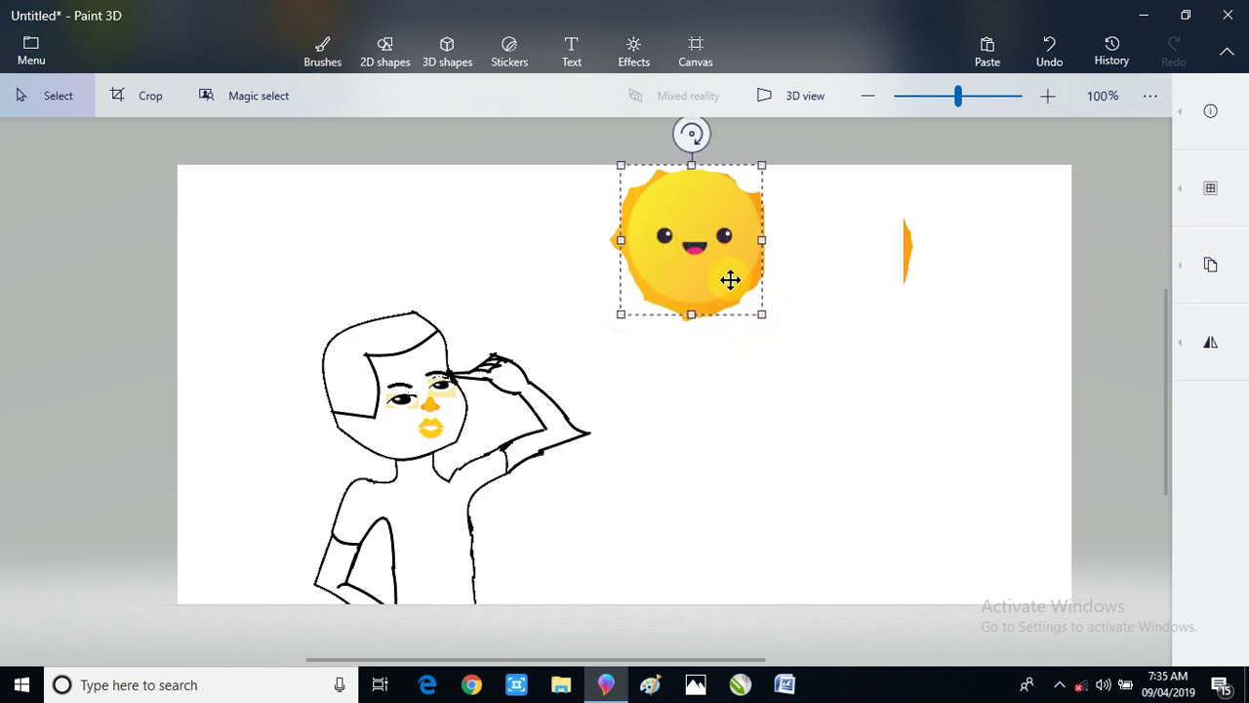
pyautogui.moveTo(733, 282); pyautogui.dragTo(919, 419)
pyautogui.click(1018, 524)
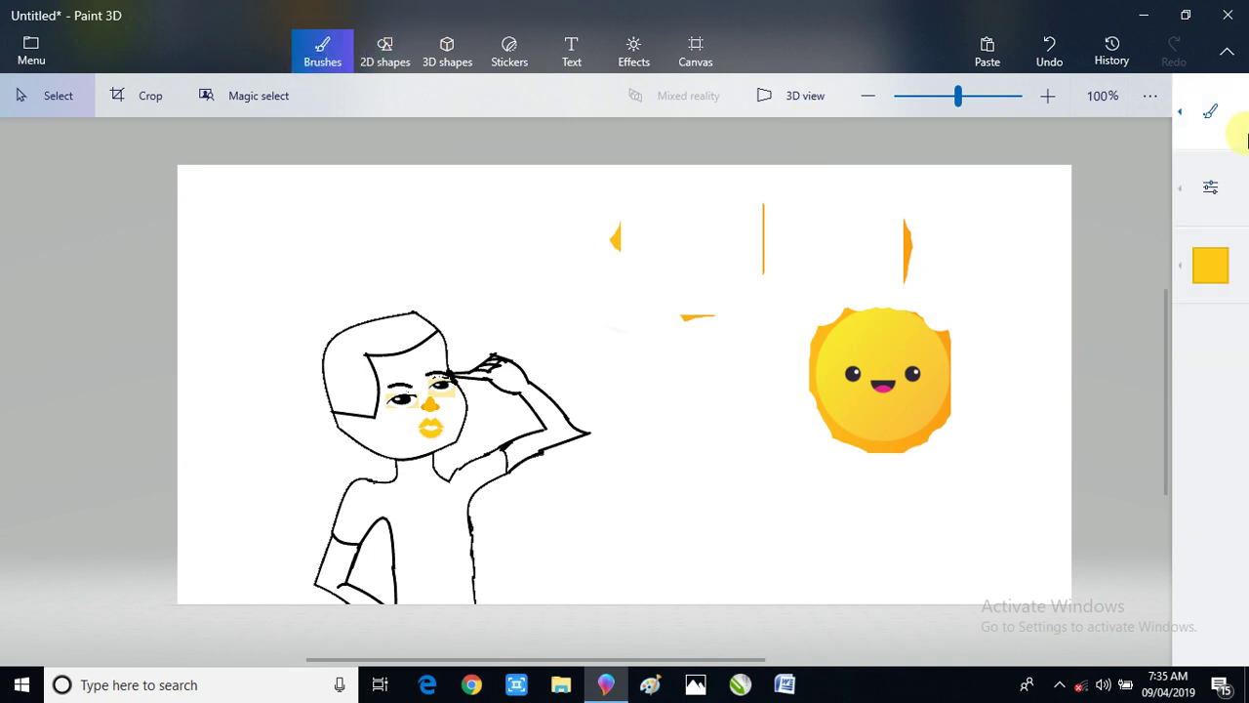
# - Switch to the pixel pen and set its color to white
pyautogui.click(1178, 107)
pyautogui.click(1129, 104)
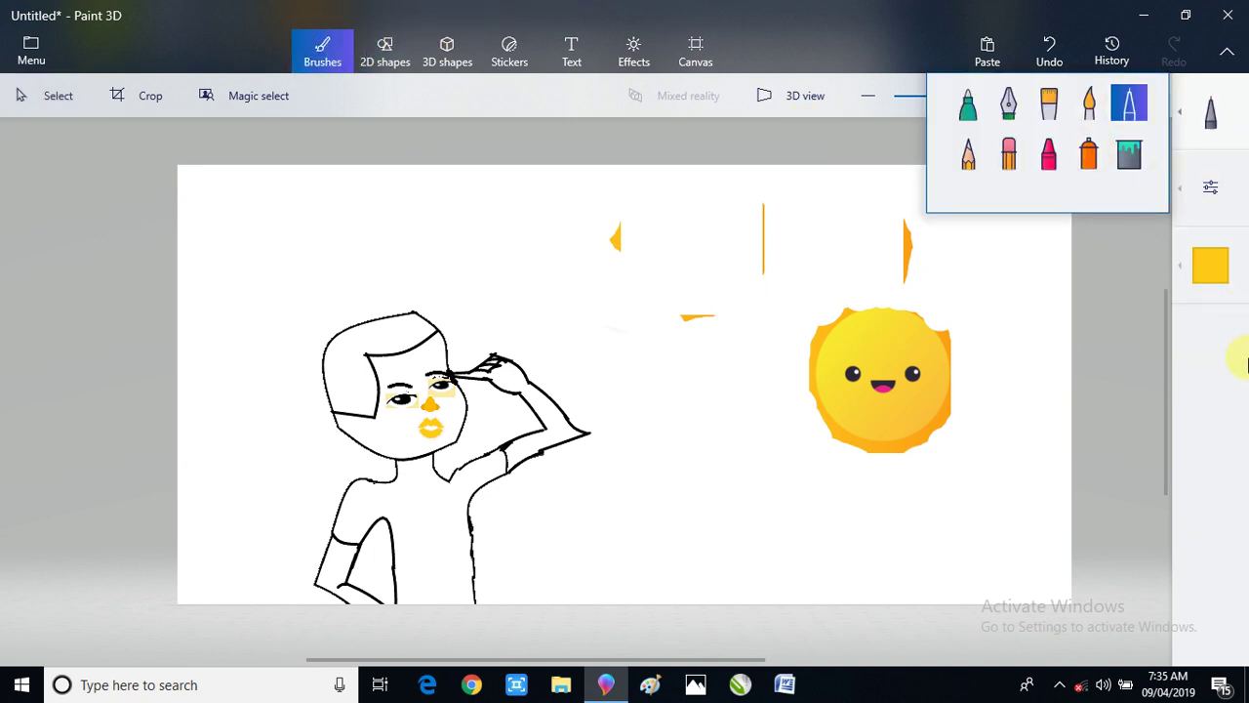
pyautogui.click(1215, 258)
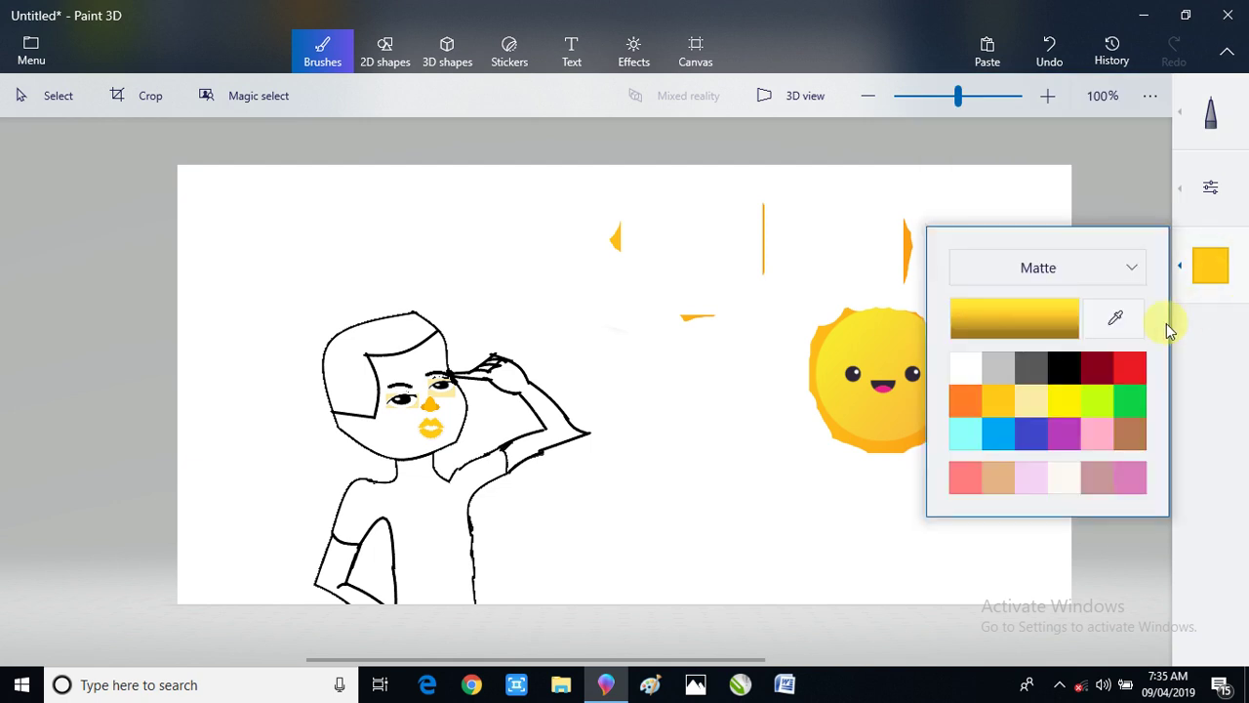
pyautogui.click(956, 374)
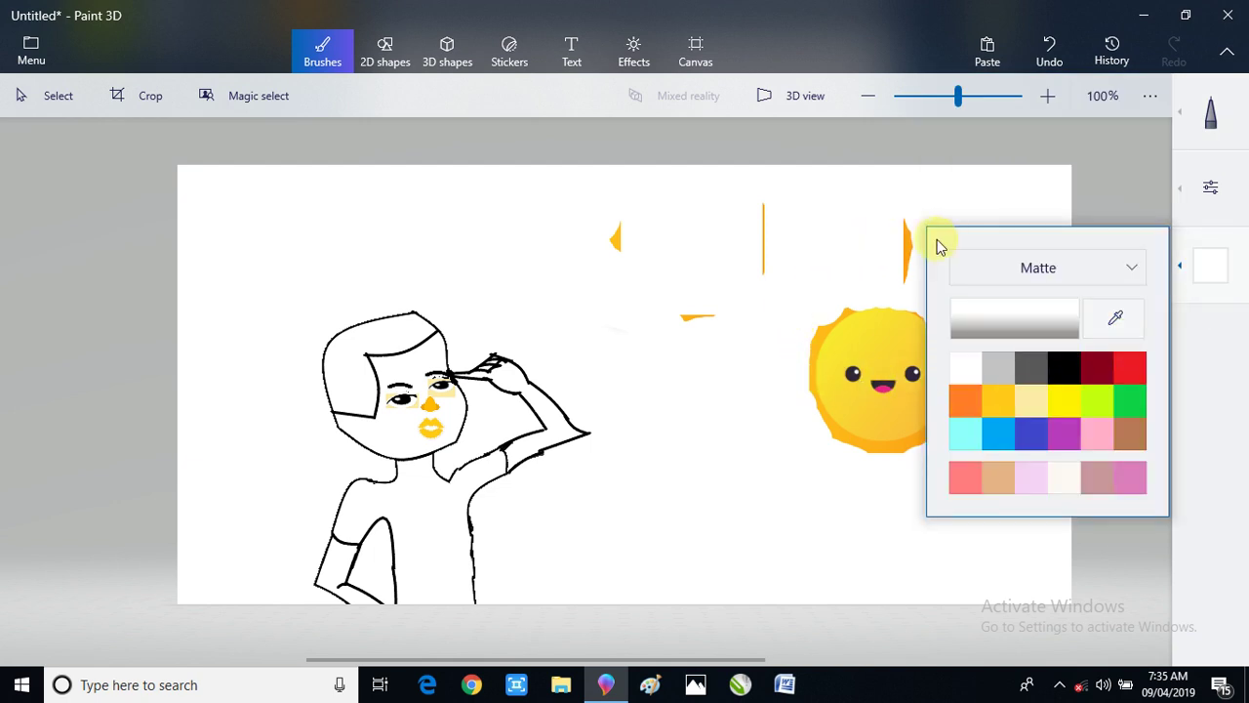
# - Paint over the leftover orange fragments in white, raising the thickness to 100 px, and try the same on the sun's upper-left rim
pyautogui.click(898, 224)
pyautogui.moveTo(901, 218)
pyautogui.mouseDown()
pyautogui.moveTo(928, 243)
pyautogui.moveTo(917, 256)
pyautogui.mouseUp()
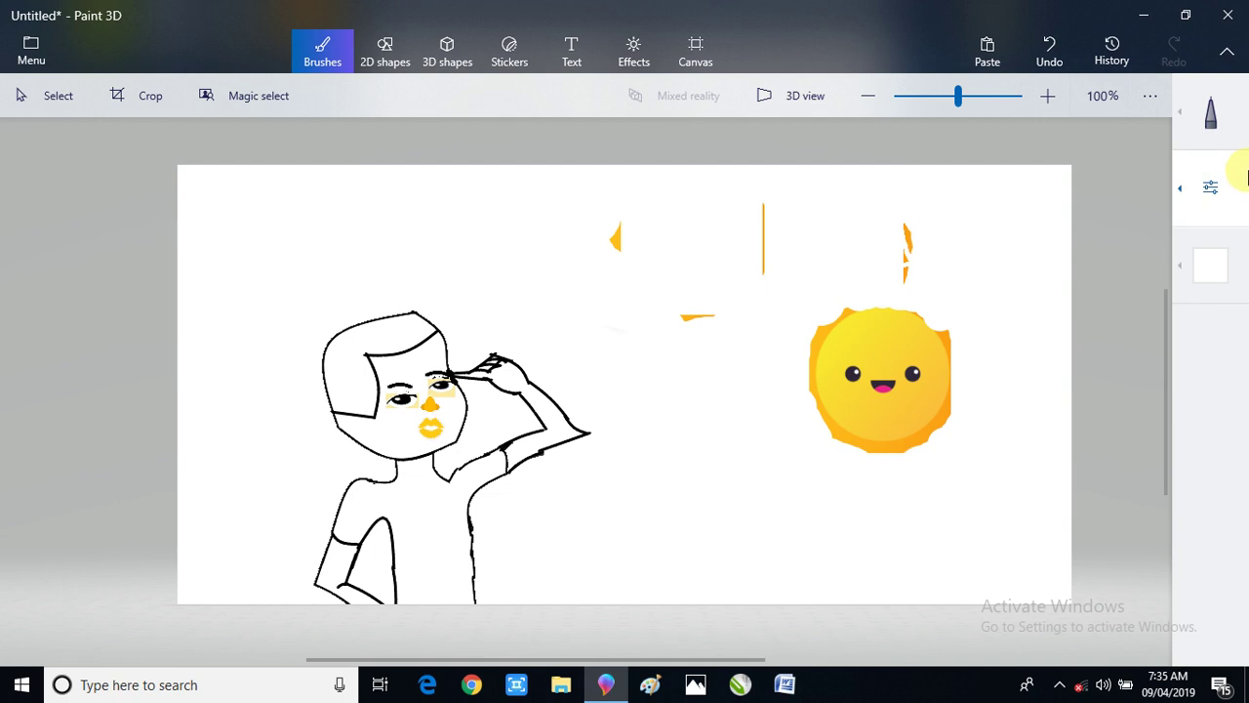
pyautogui.click(1246, 177)
pyautogui.click(1144, 209)
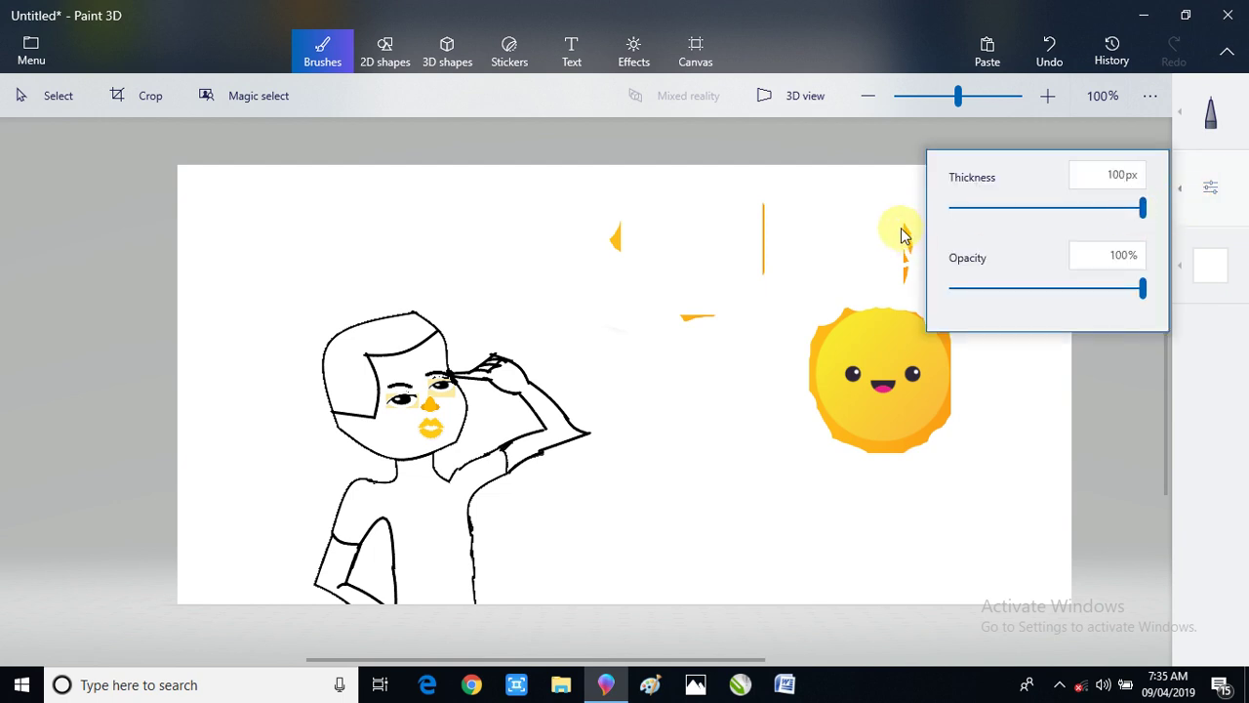
pyautogui.moveTo(896, 226)
pyautogui.mouseDown()
pyautogui.moveTo(907, 245)
pyautogui.moveTo(801, 204)
pyautogui.moveTo(758, 212)
pyautogui.moveTo(728, 270)
pyautogui.moveTo(661, 264)
pyautogui.moveTo(611, 228)
pyautogui.mouseUp()
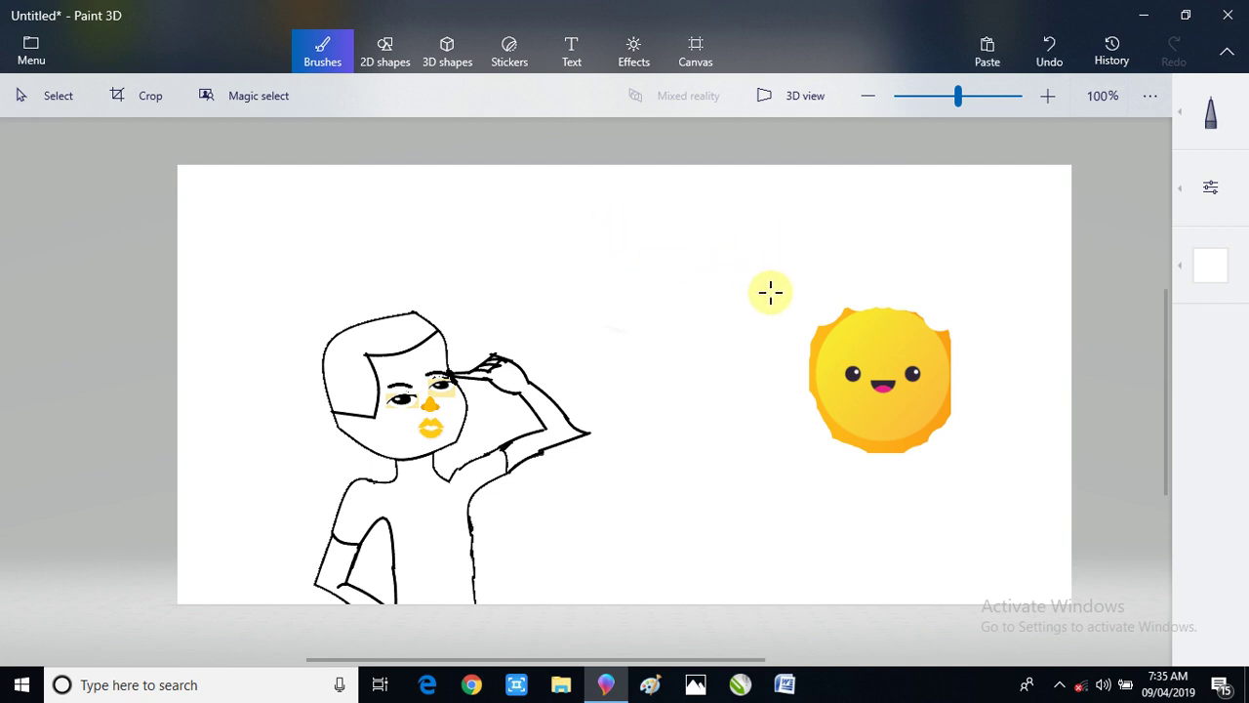
pyautogui.moveTo(803, 318); pyautogui.dragTo(799, 312)
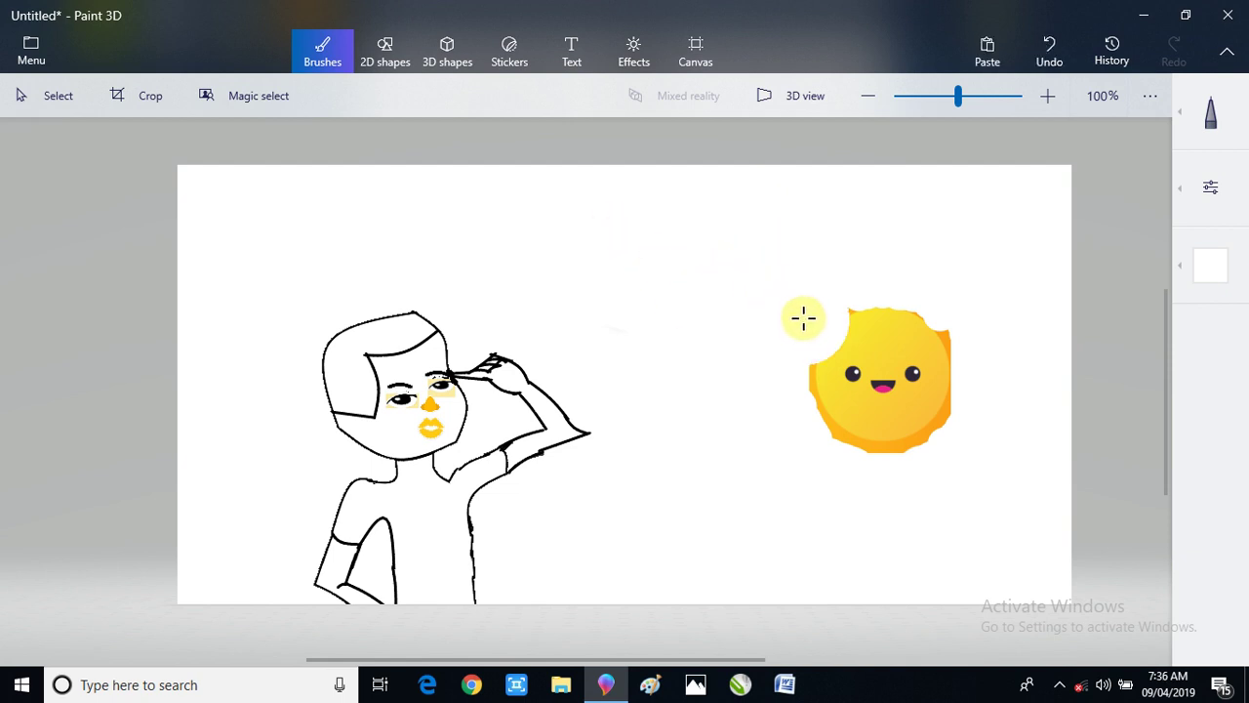
pyautogui.hotkey('ctrl', 'z')
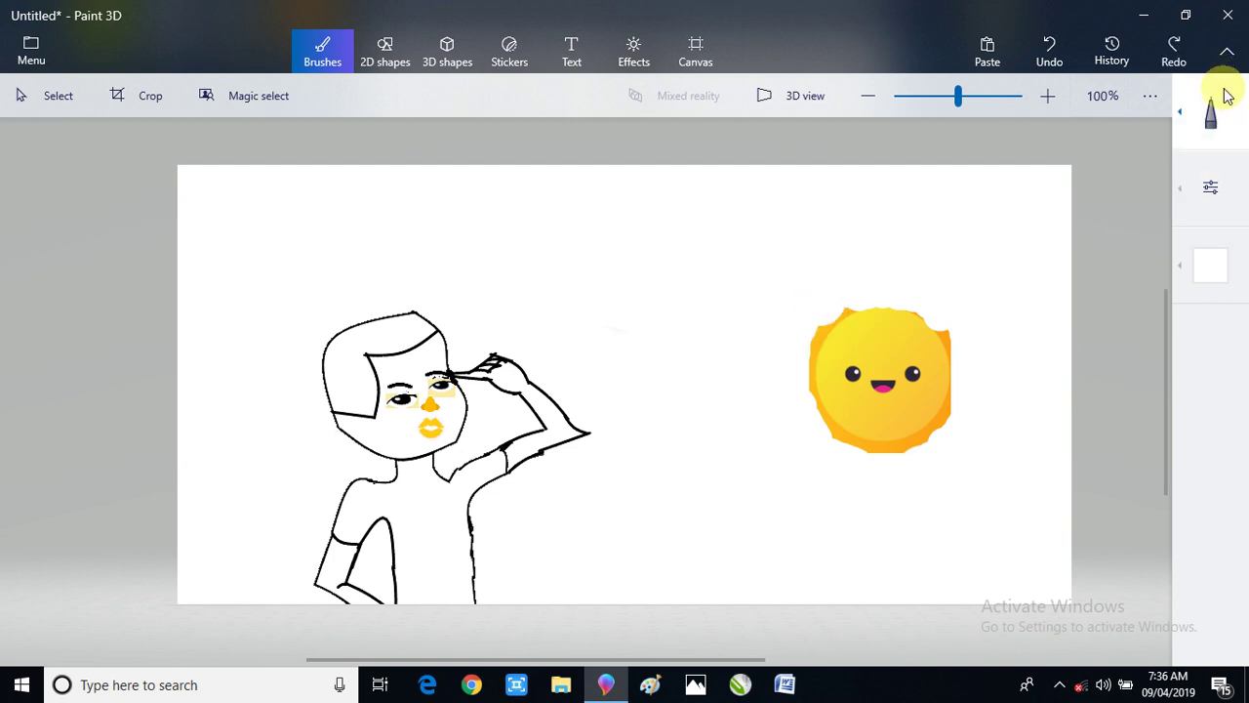
# - Select the sun with a generous rectangle and move it up toward the canvas's upper-right corner
pyautogui.click(58, 95)
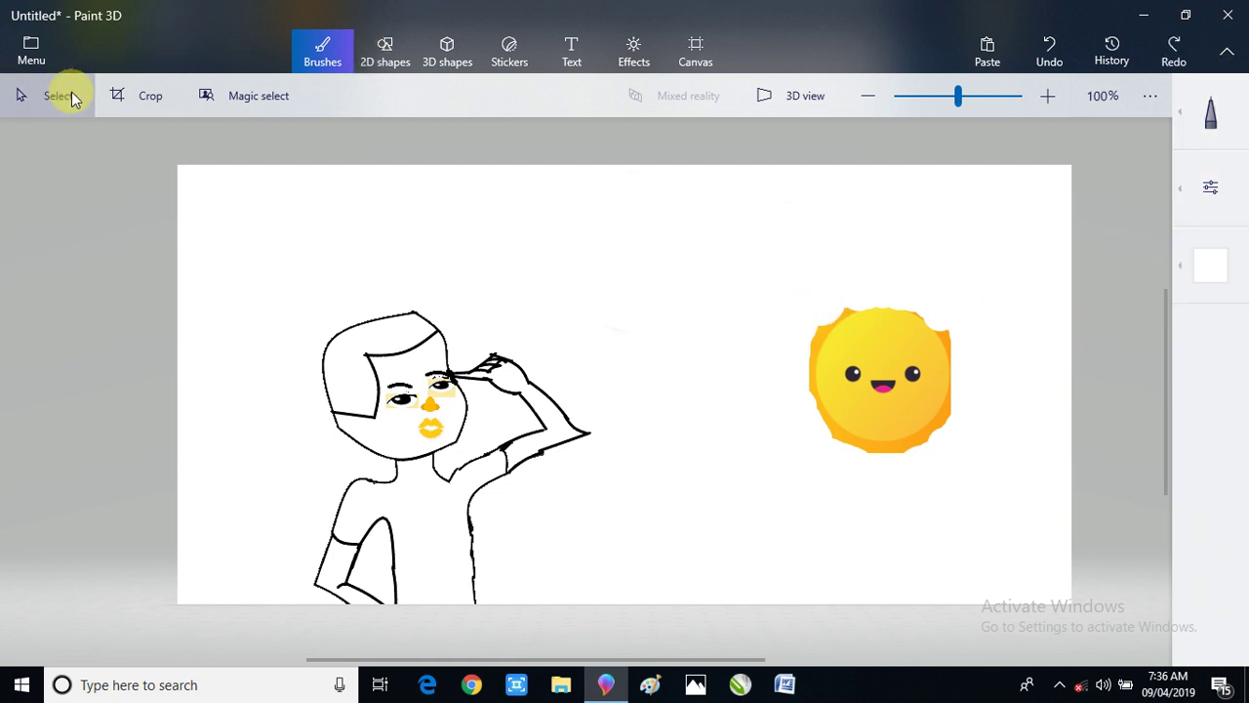
pyautogui.moveTo(746, 245); pyautogui.dragTo(1074, 530)
pyautogui.moveTo(911, 410); pyautogui.dragTo(900, 262)
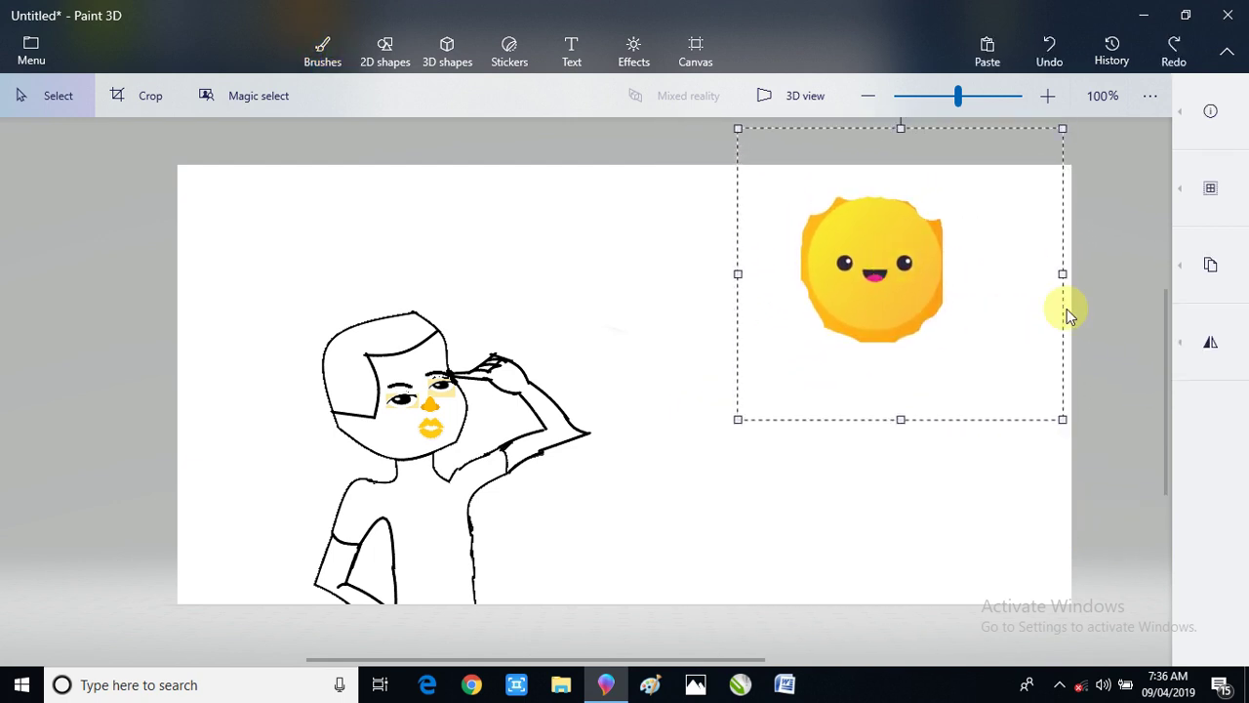
pyautogui.click(1203, 276)
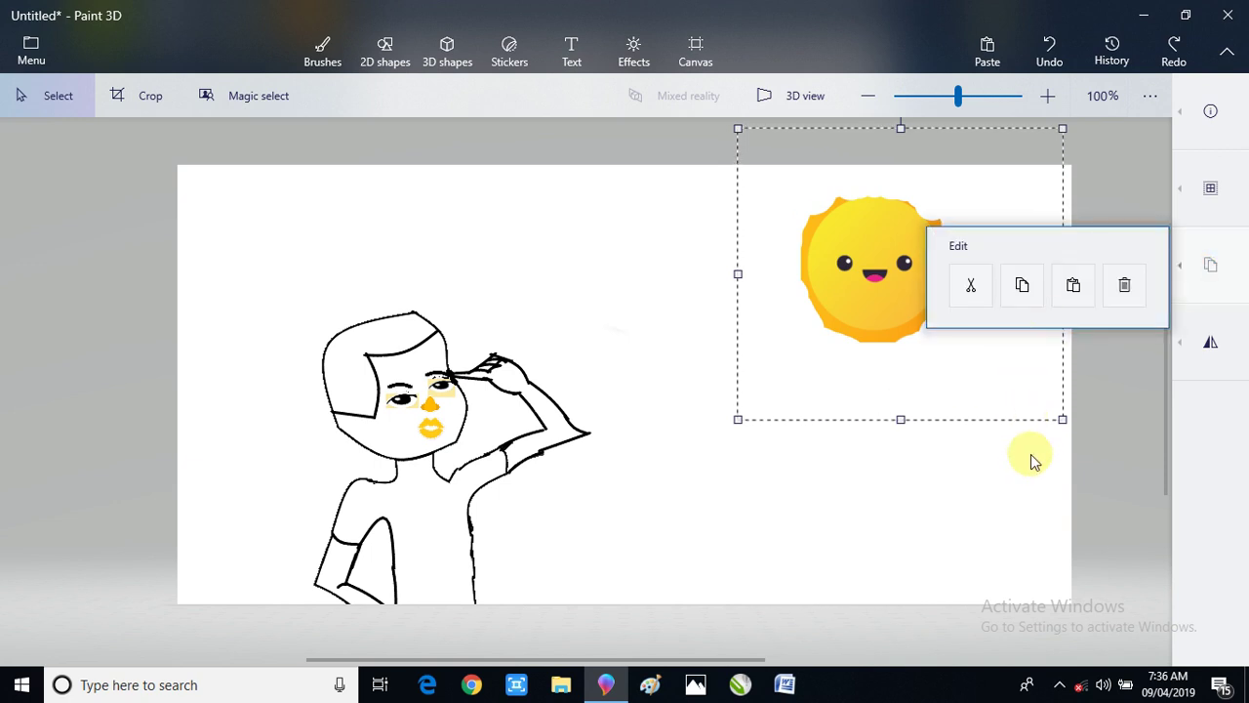
# - Return to the white pixel pen and reduce its thickness to 11 px
pyautogui.click(318, 55)
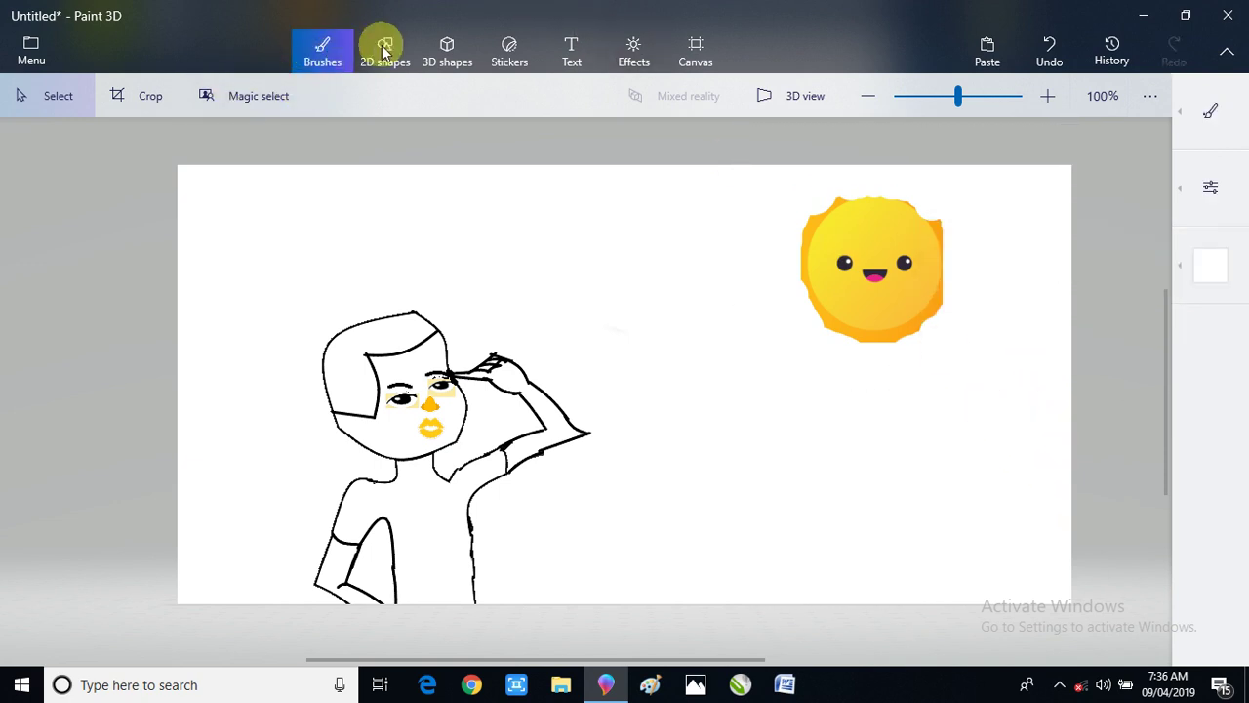
pyautogui.click(1216, 114)
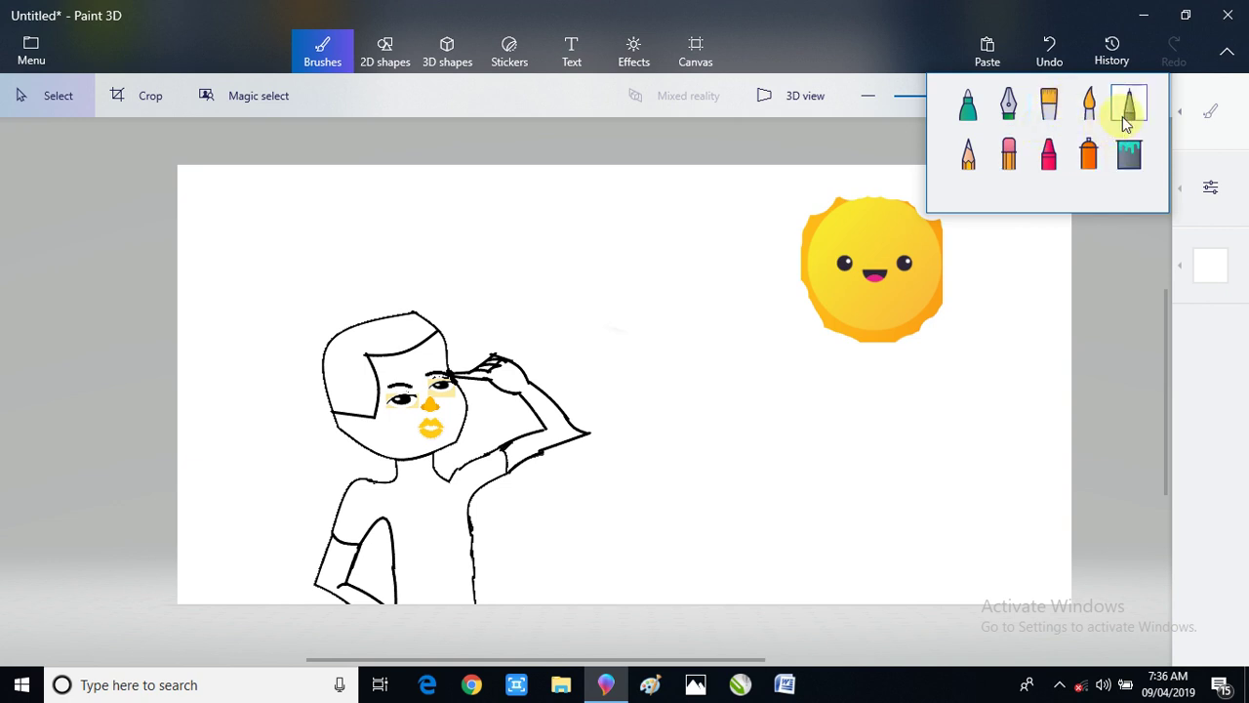
pyautogui.click(1129, 104)
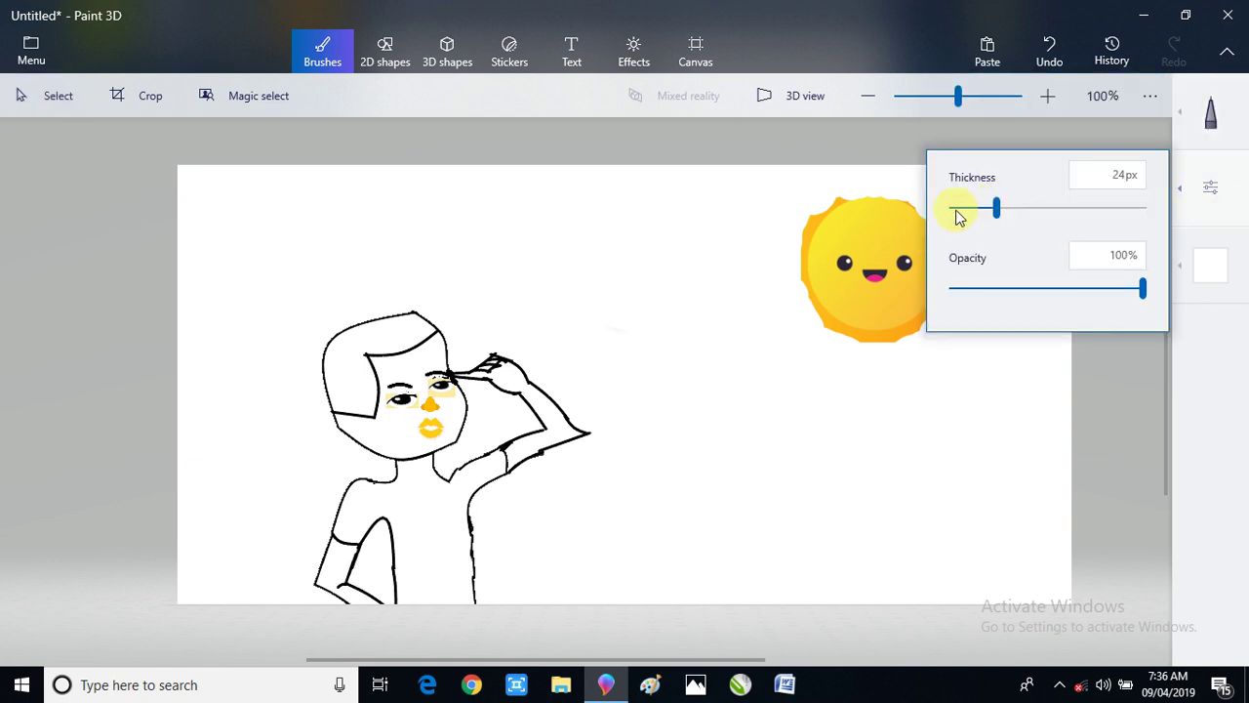
pyautogui.click(972, 207)
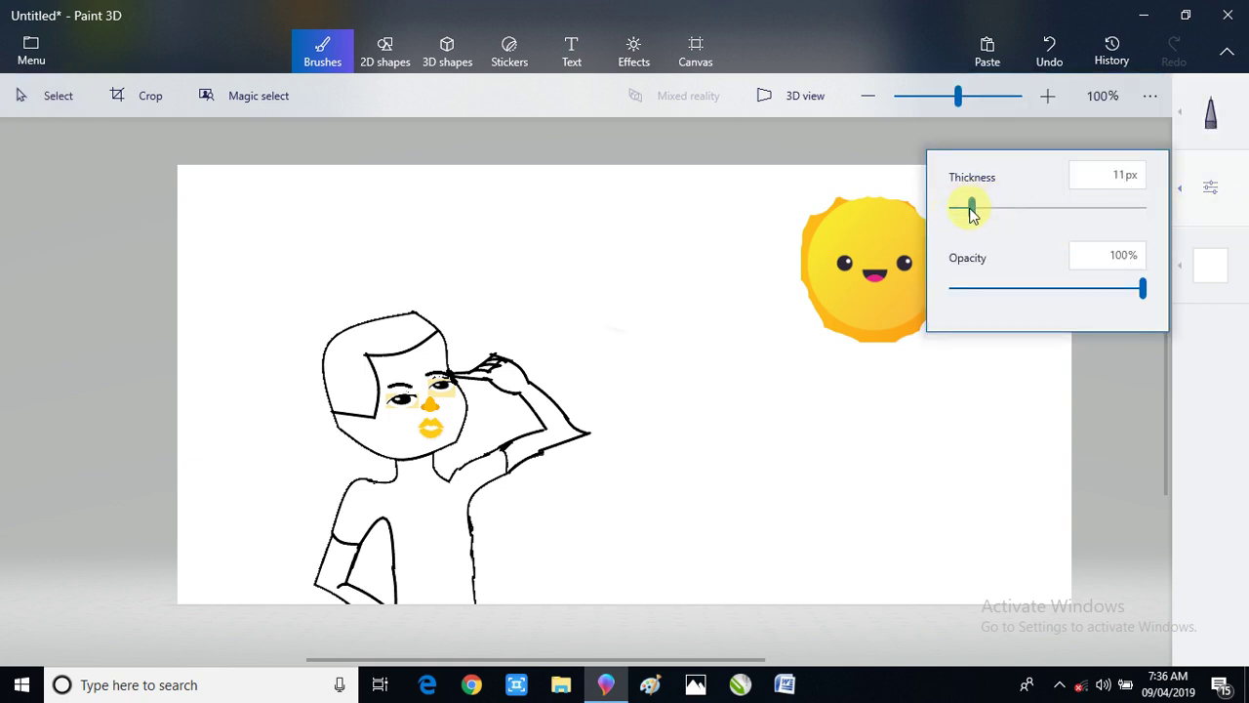
# - Try to trim the sun's upper-left rim in white, and undo the edits back to before its top ray was erased
pyautogui.click(803, 220)
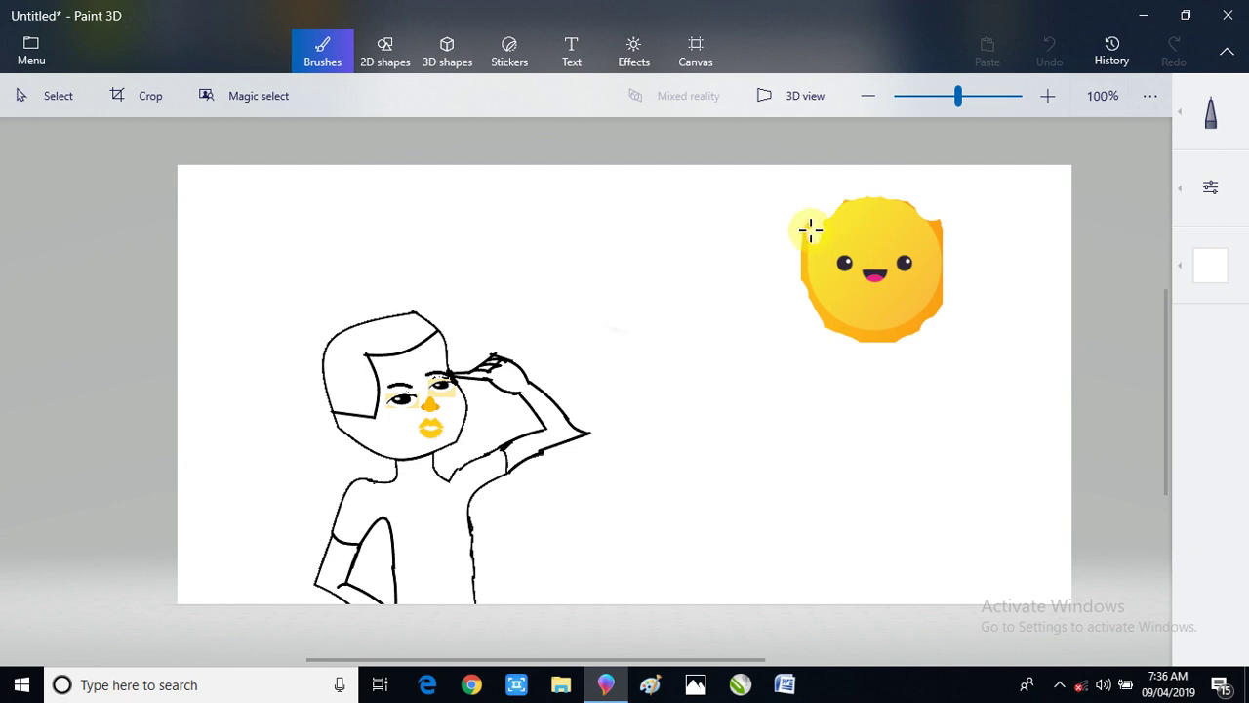
pyautogui.moveTo(812, 230)
pyautogui.mouseDown()
pyautogui.moveTo(826, 209)
pyautogui.moveTo(816, 222)
pyautogui.mouseUp()
pyautogui.hotkey('ctrl', 'z')
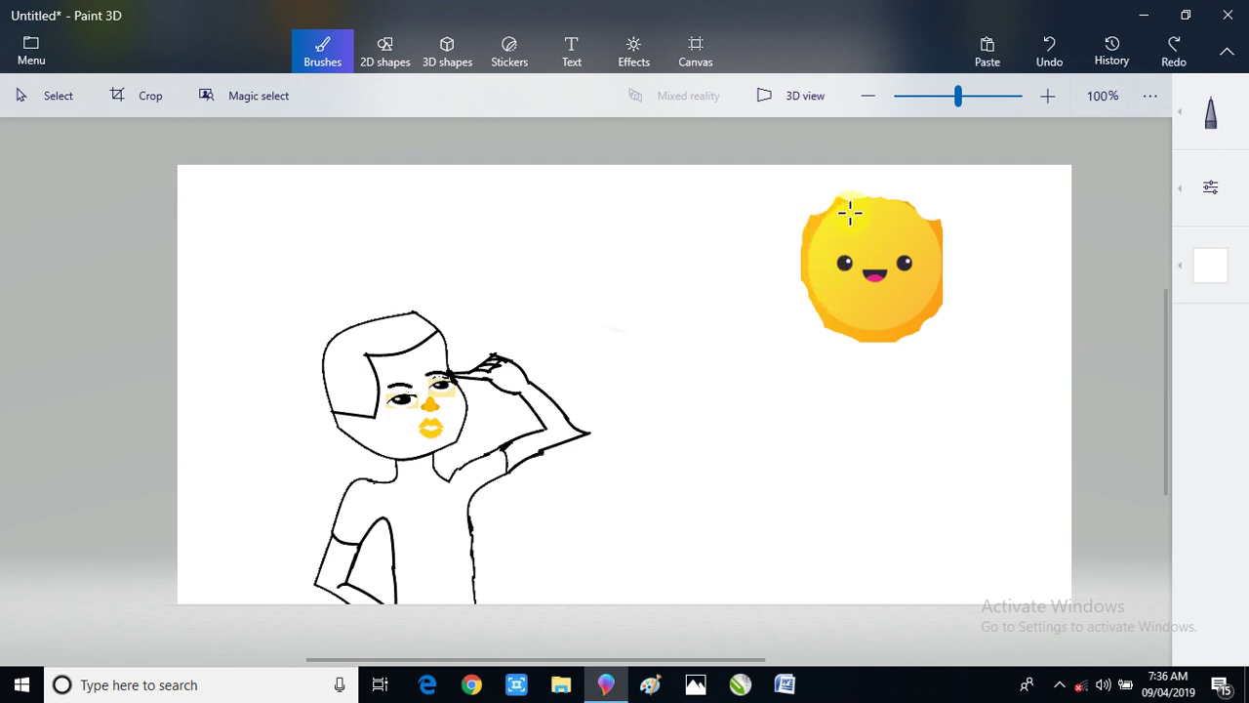
pyautogui.hotkey('ctrl', 'z')
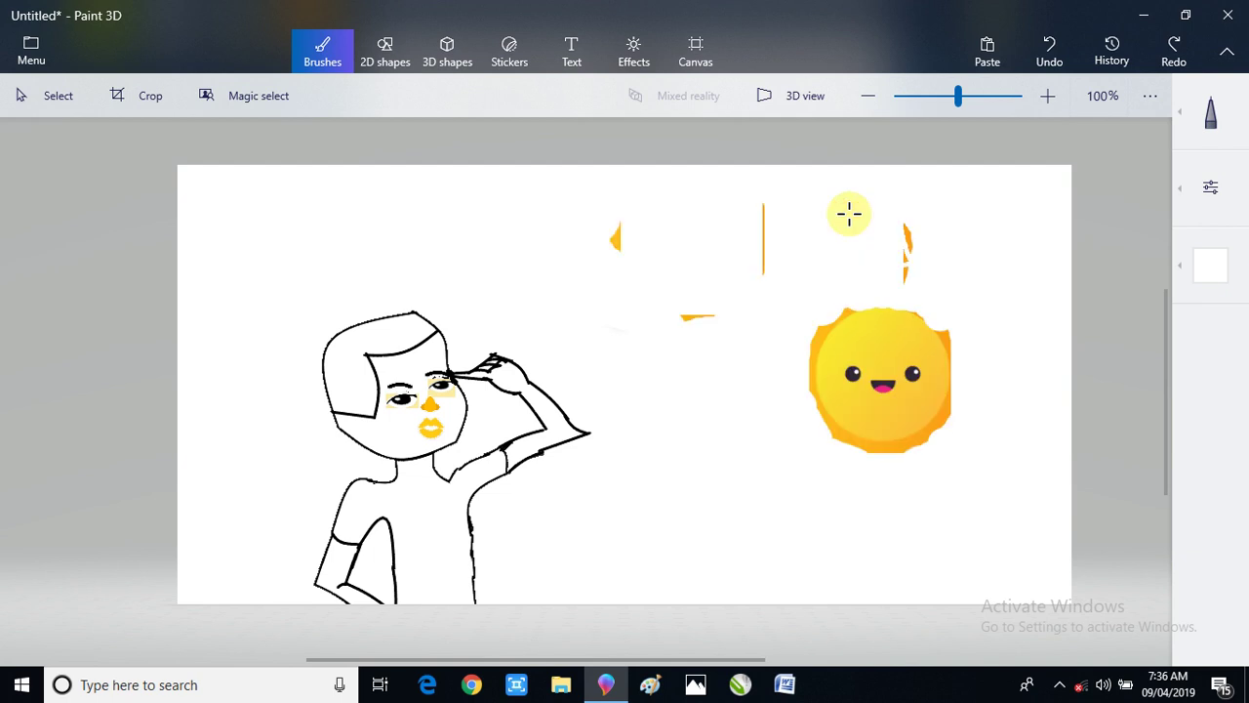
pyautogui.hotkey('ctrl', 'z')
pyautogui.hotkey('ctrl', 'z')
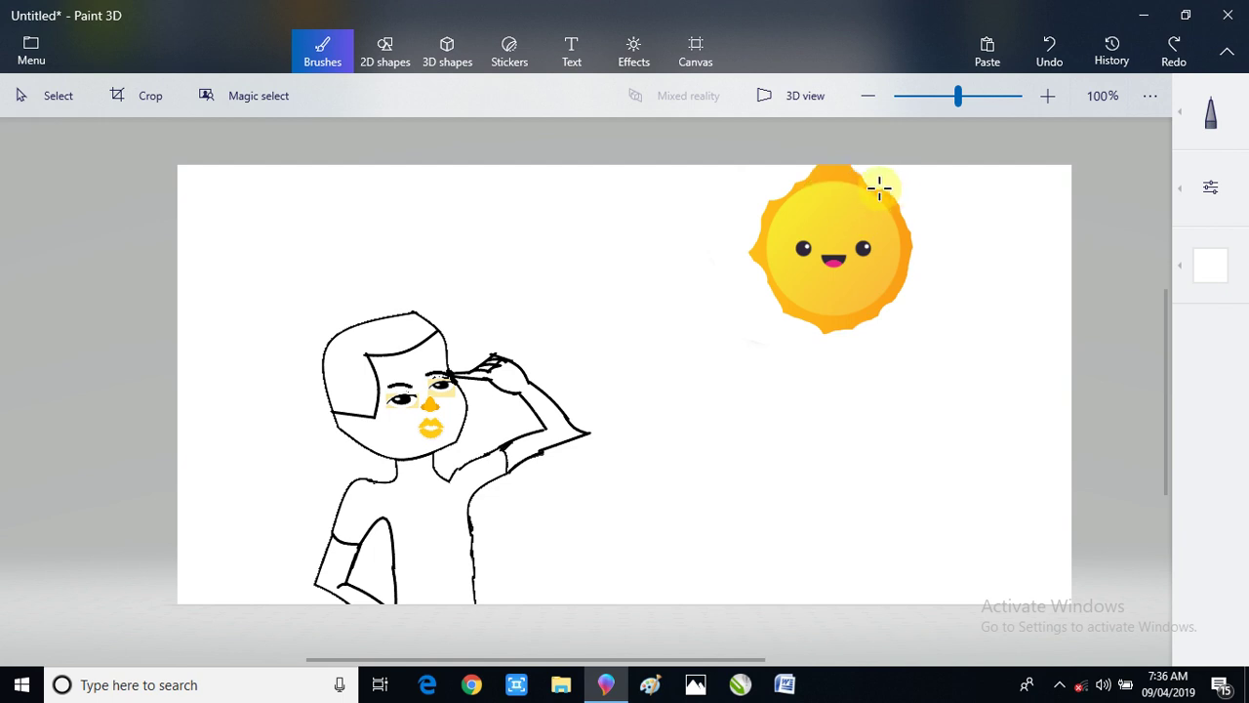
# - Try to trim the sun's upper-right rim in white, and undo the strokes
pyautogui.moveTo(877, 188); pyautogui.dragTo(878, 189)
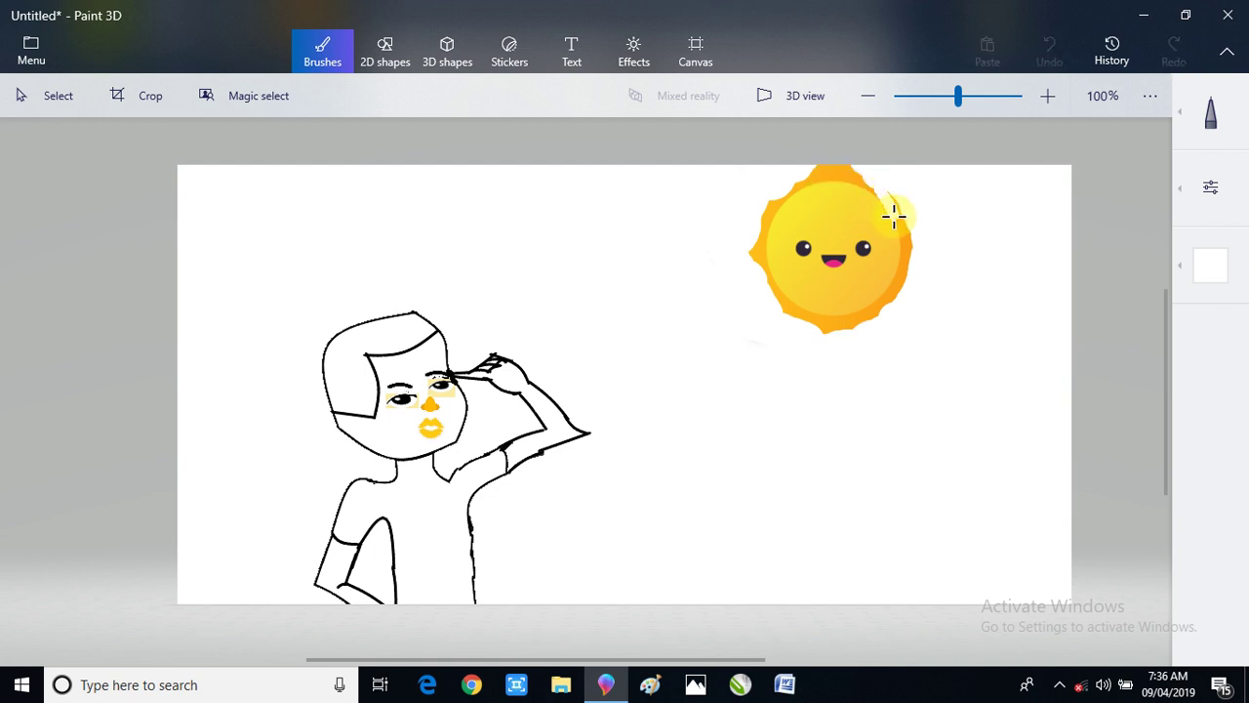
pyautogui.moveTo(898, 234); pyautogui.dragTo(902, 246)
pyautogui.hotkey('ctrl', 'z')
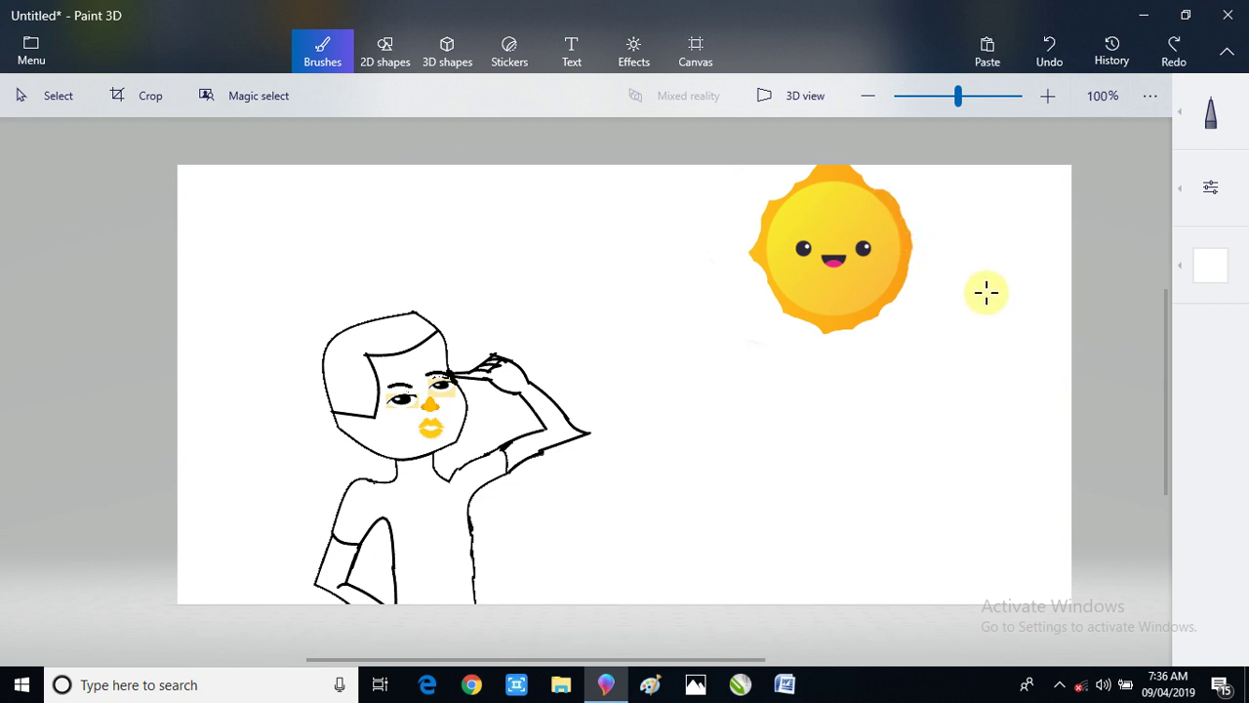
# - Try to fit a black circle outline around the sun's face, and undo the misplaced circles
pyautogui.click(382, 59)
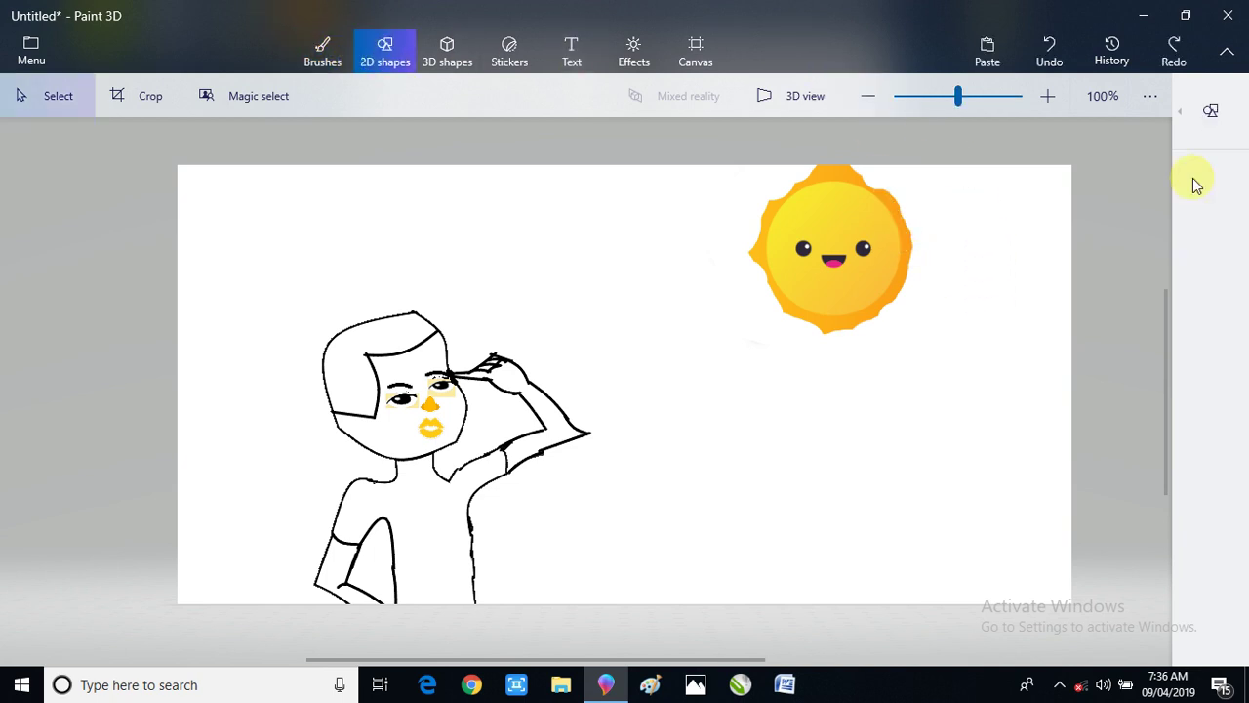
pyautogui.click(1210, 110)
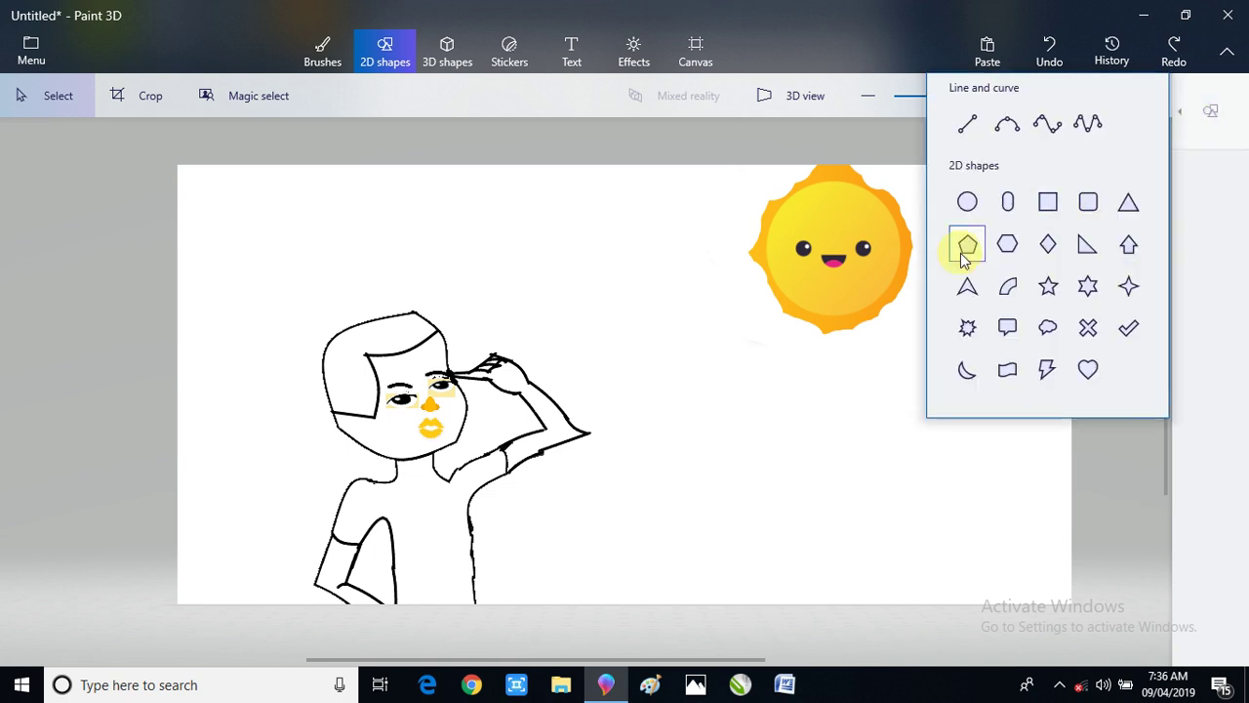
pyautogui.click(967, 202)
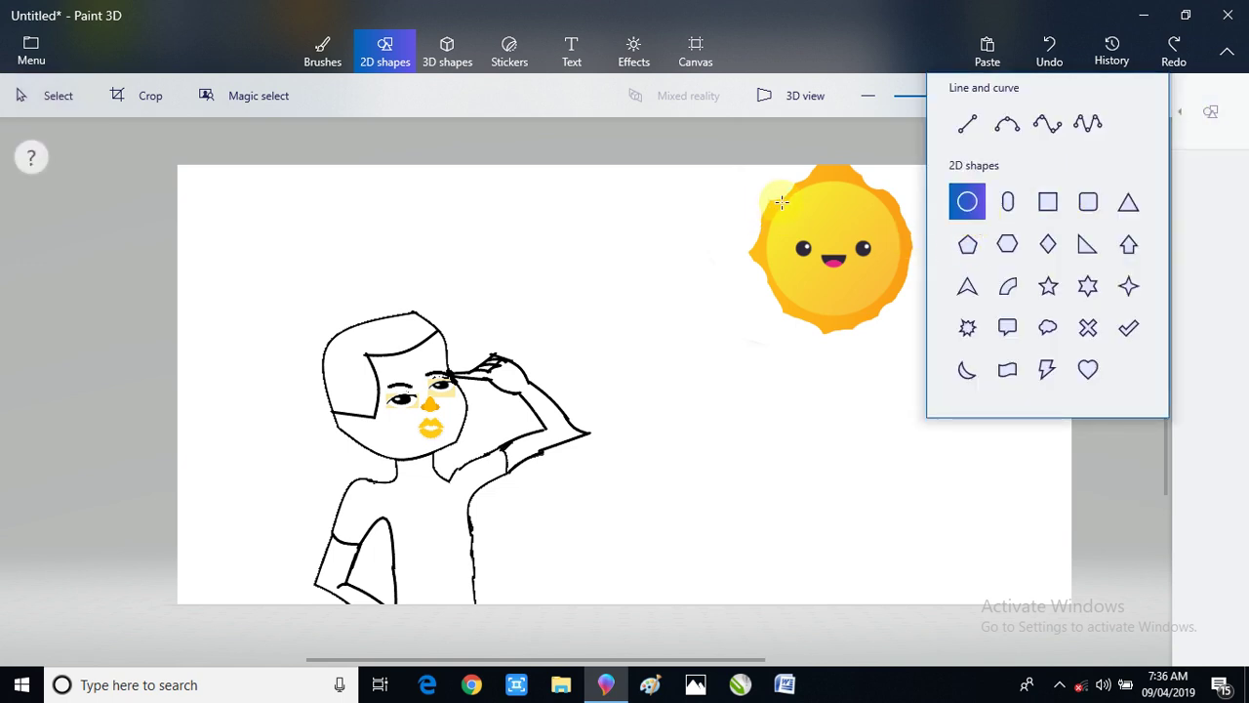
pyautogui.moveTo(776, 198); pyautogui.dragTo(899, 317)
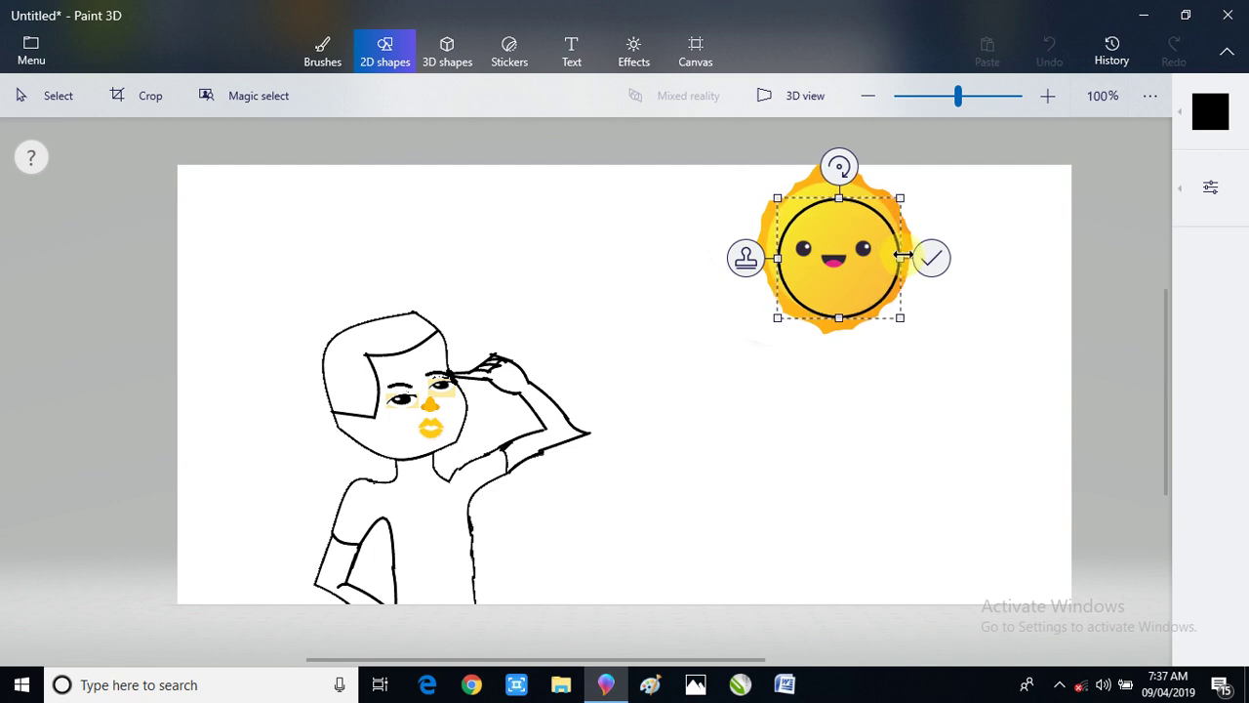
pyautogui.moveTo(833, 199); pyautogui.dragTo(831, 182)
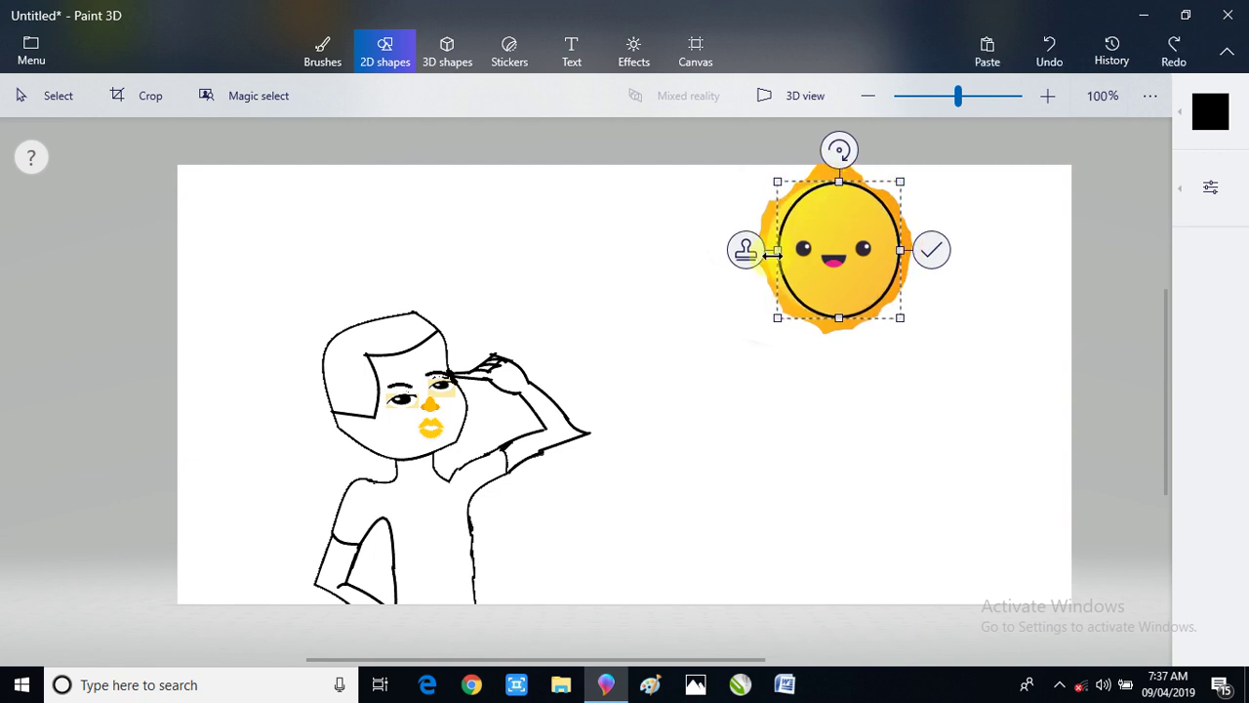
pyautogui.moveTo(791, 241); pyautogui.dragTo(814, 256)
pyautogui.press('Return')
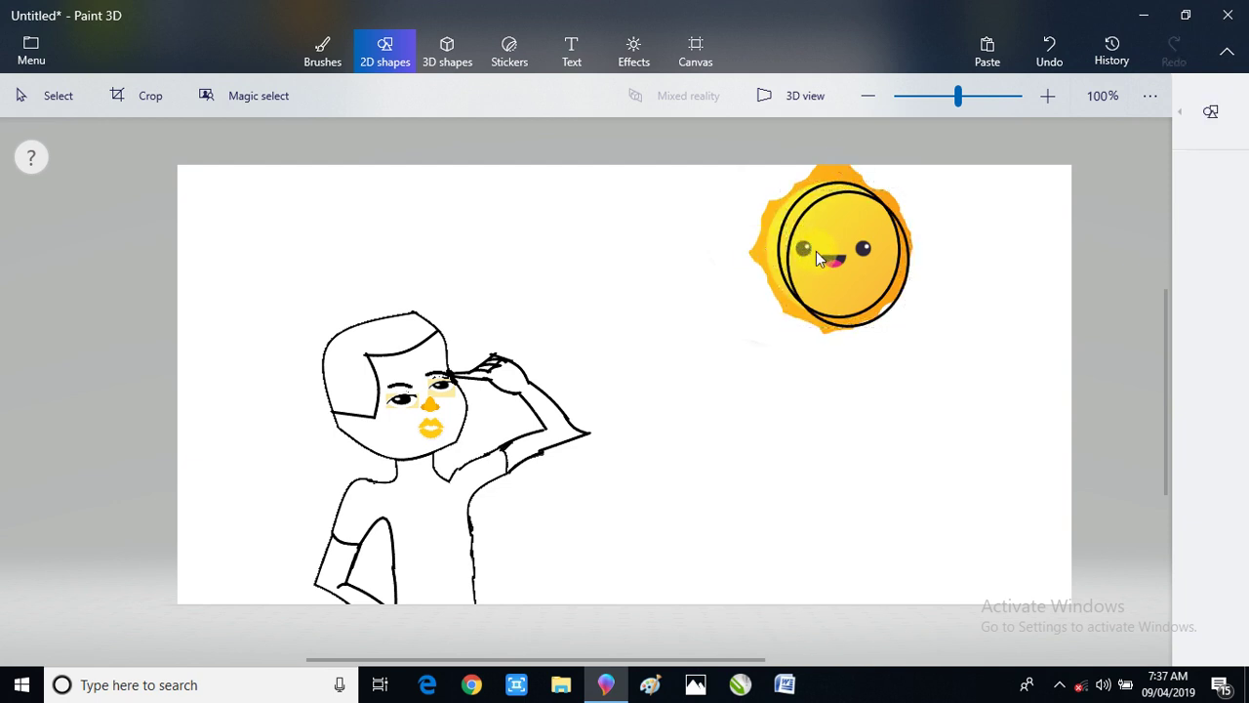
pyautogui.hotkey('ctrl', 'z')
# - Draw a black circle outline over the sun, stretch it to the edge of the yellow face, and commit it
pyautogui.click(1210, 111)
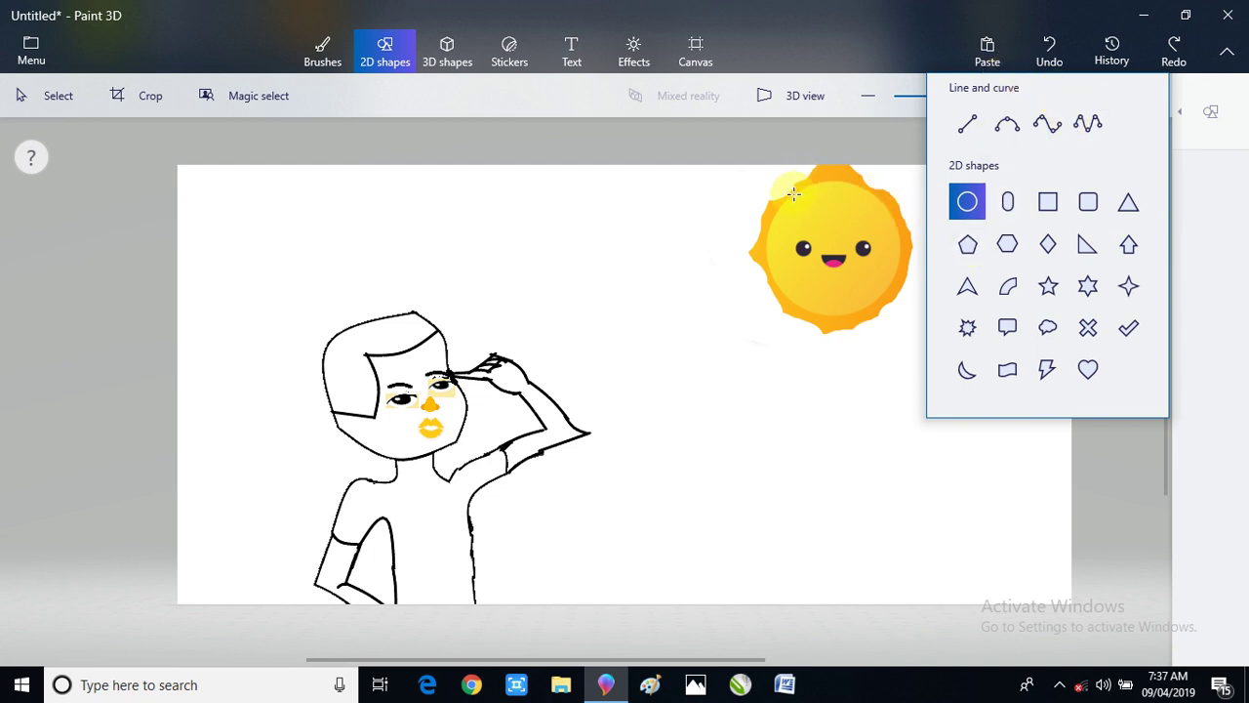
pyautogui.moveTo(791, 195)
pyautogui.mouseDown()
pyautogui.moveTo(899, 252)
pyautogui.moveTo(898, 317)
pyautogui.mouseUp()
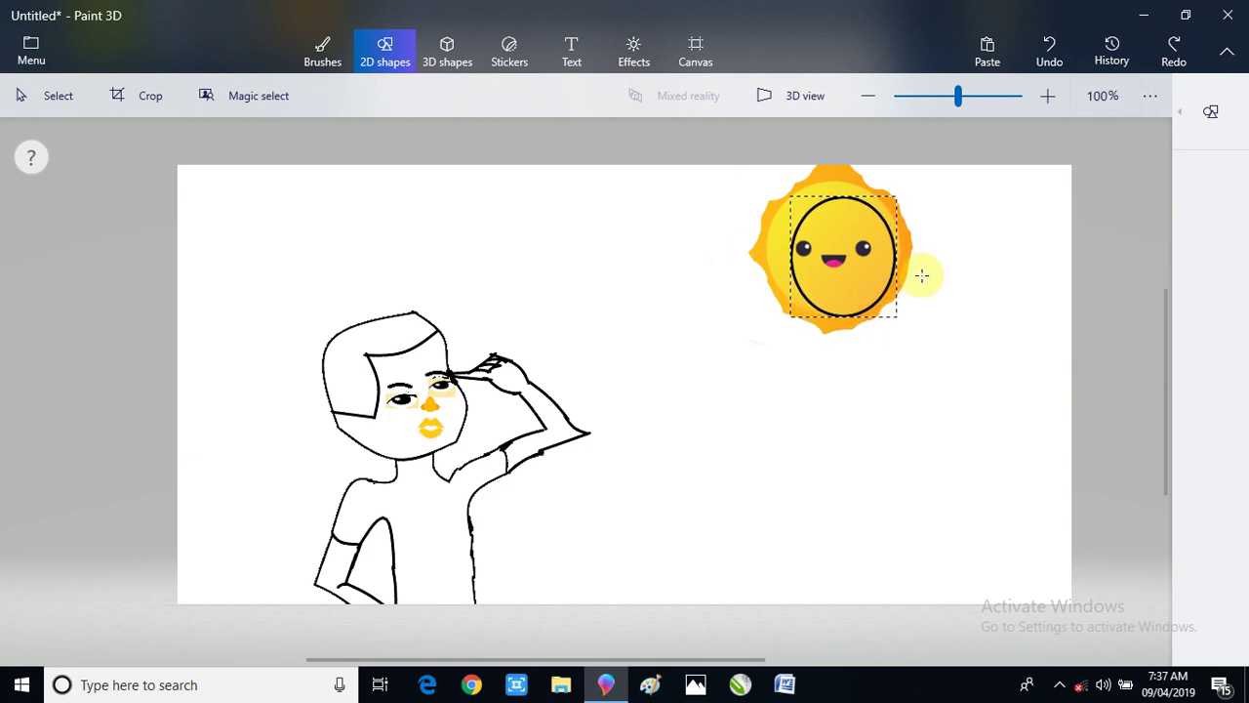
pyautogui.moveTo(898, 258); pyautogui.dragTo(902, 258)
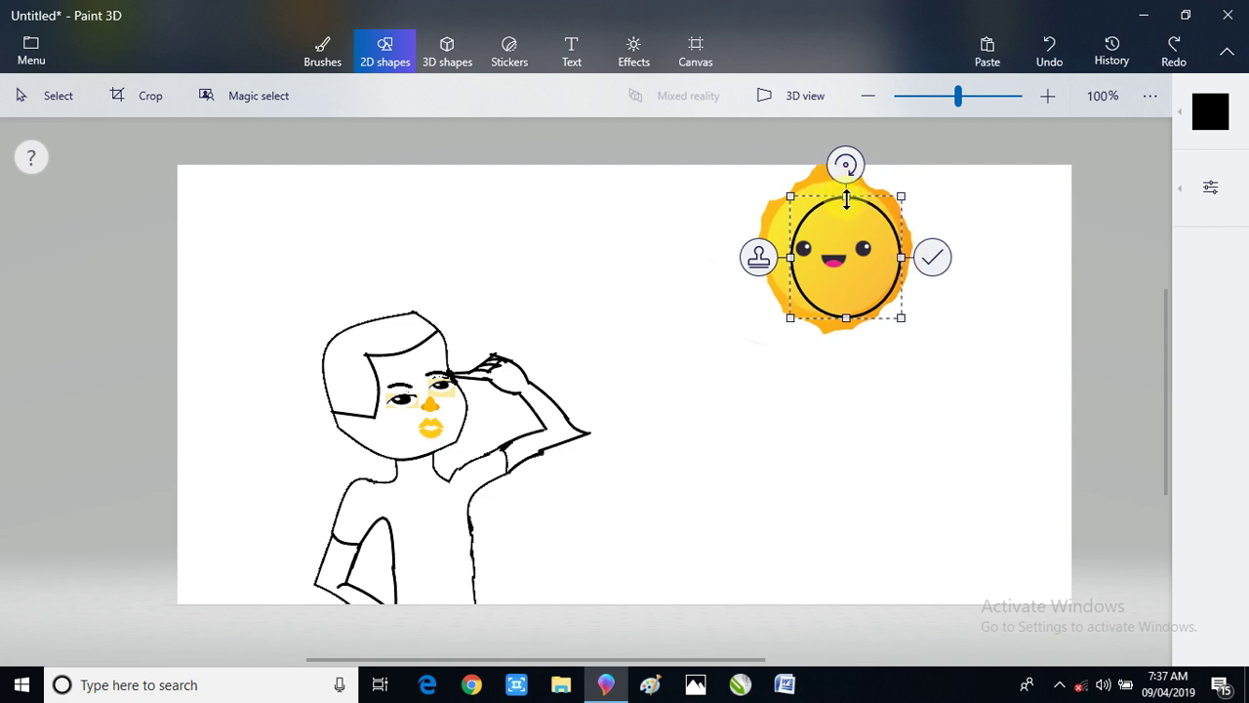
pyautogui.moveTo(849, 199); pyautogui.dragTo(836, 178)
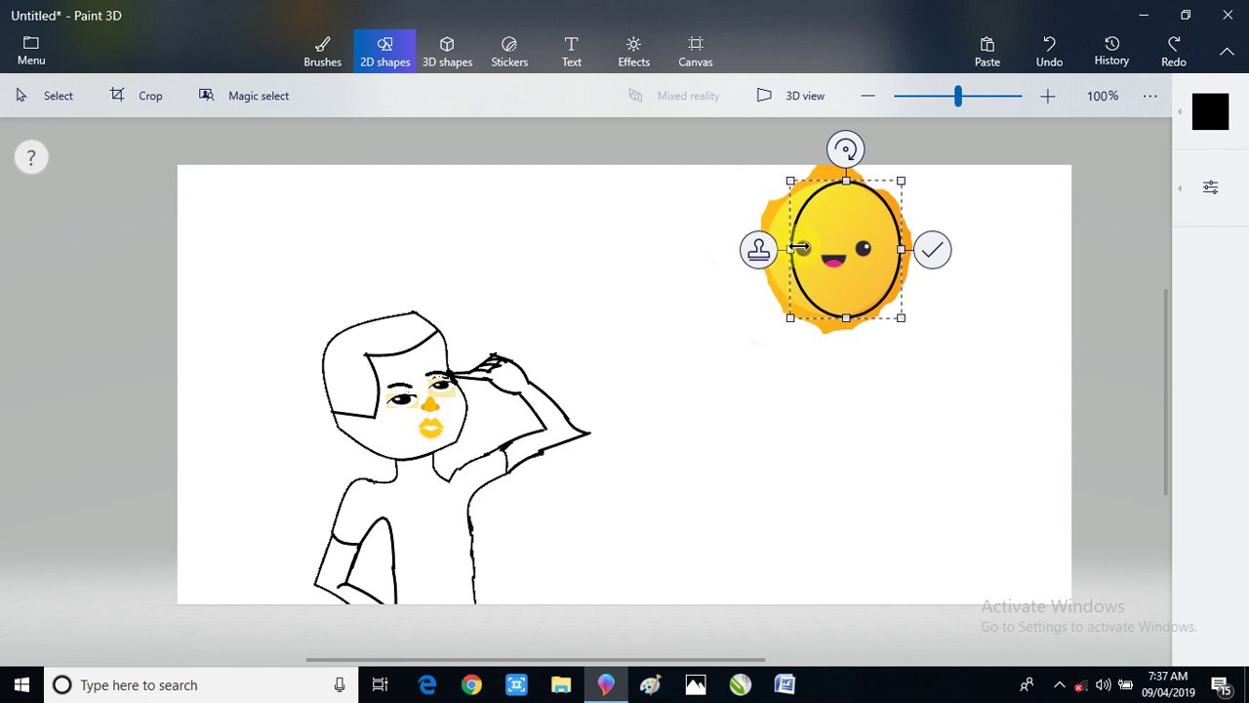
pyautogui.moveTo(791, 249); pyautogui.dragTo(764, 249)
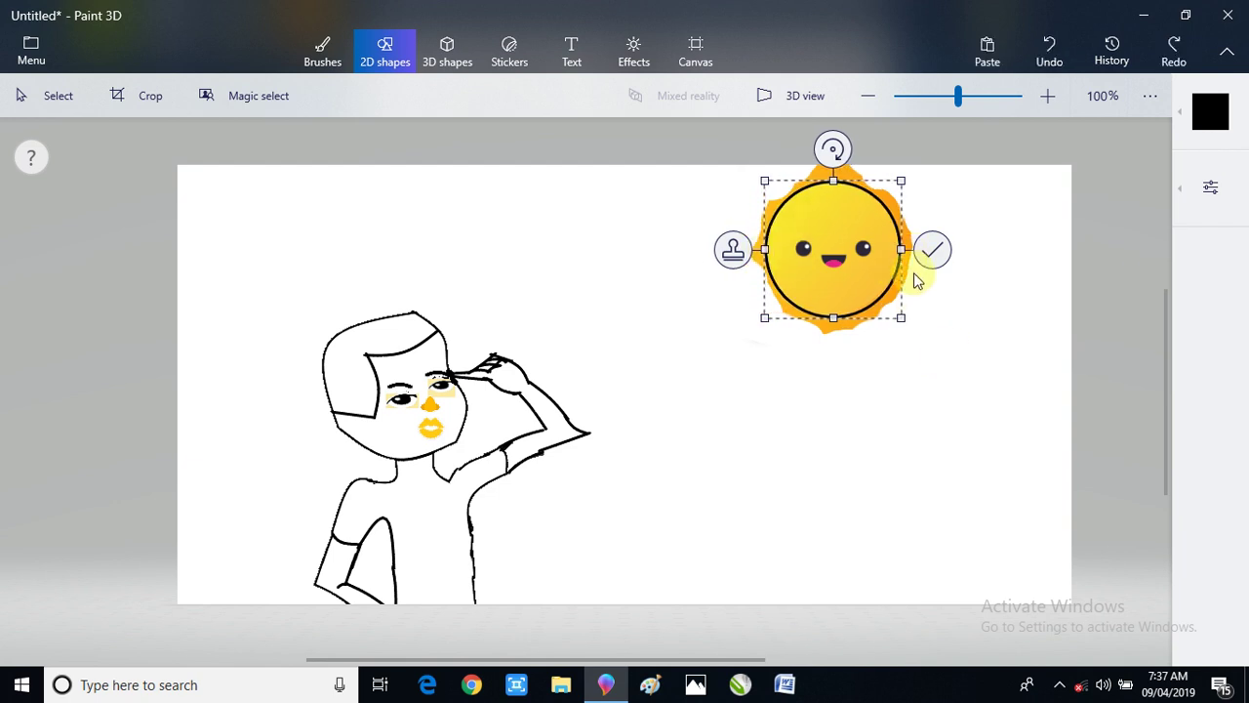
pyautogui.click(937, 251)
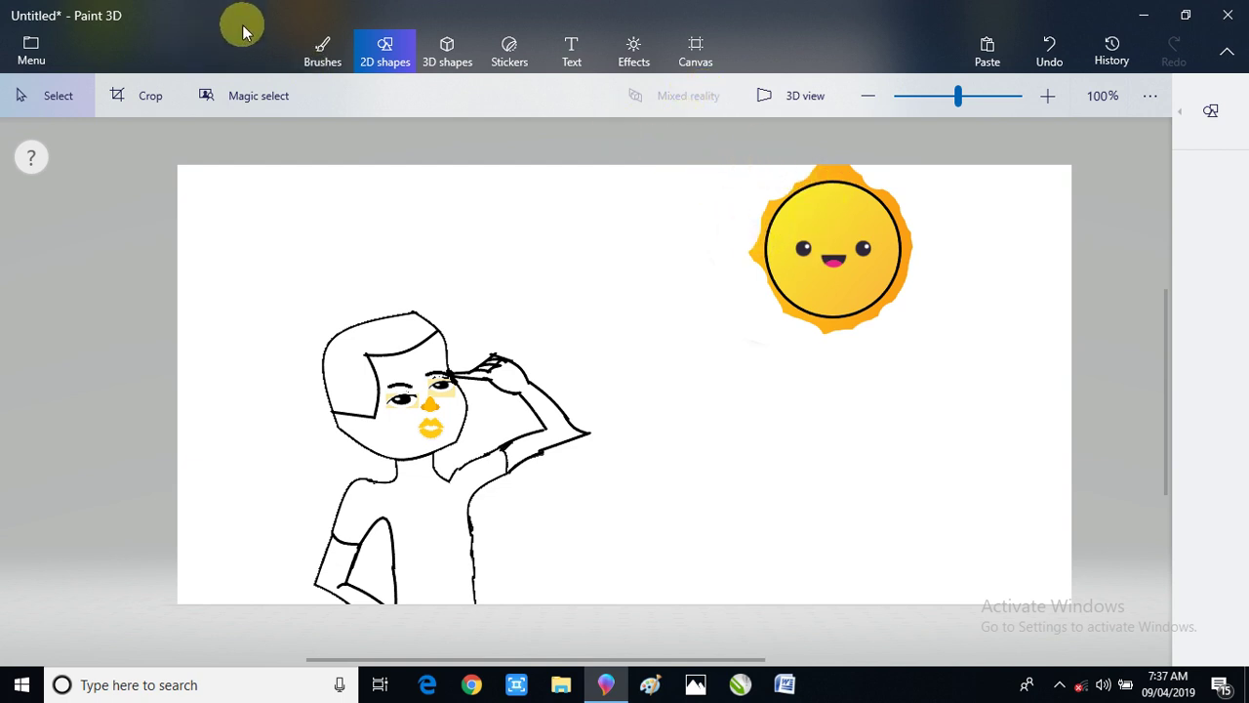
# - Try to paint the sun's upper-right rim white along the circle, and undo both the stroke and the circle outline
pyautogui.click(346, 52)
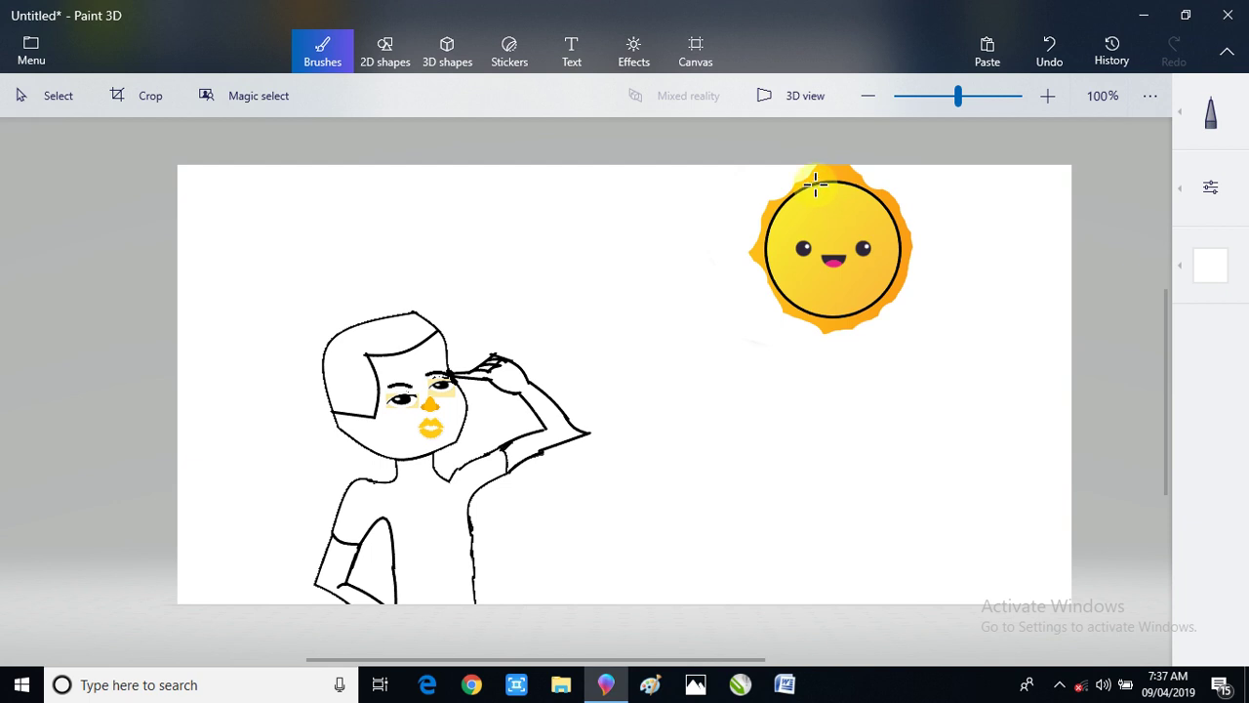
pyautogui.moveTo(815, 183)
pyautogui.mouseDown()
pyautogui.moveTo(811, 173)
pyautogui.moveTo(829, 173)
pyautogui.moveTo(871, 188)
pyautogui.moveTo(903, 262)
pyautogui.mouseUp()
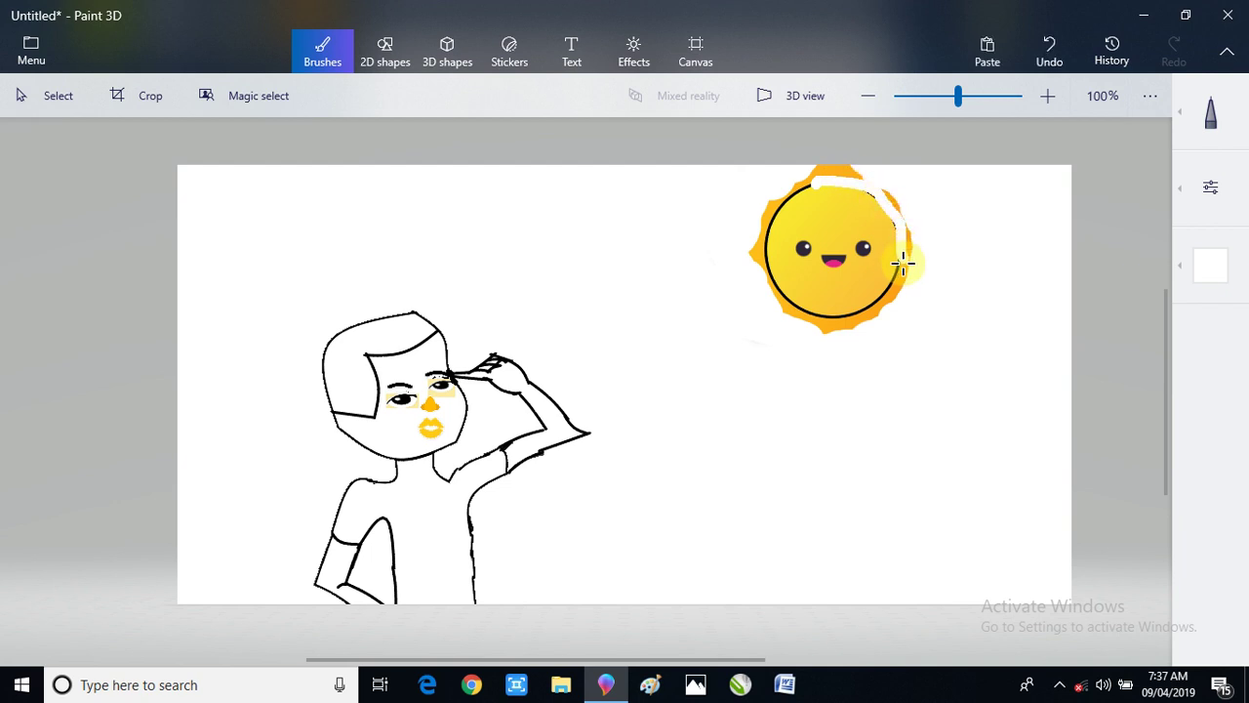
pyautogui.hotkey('ctrl', 'z')
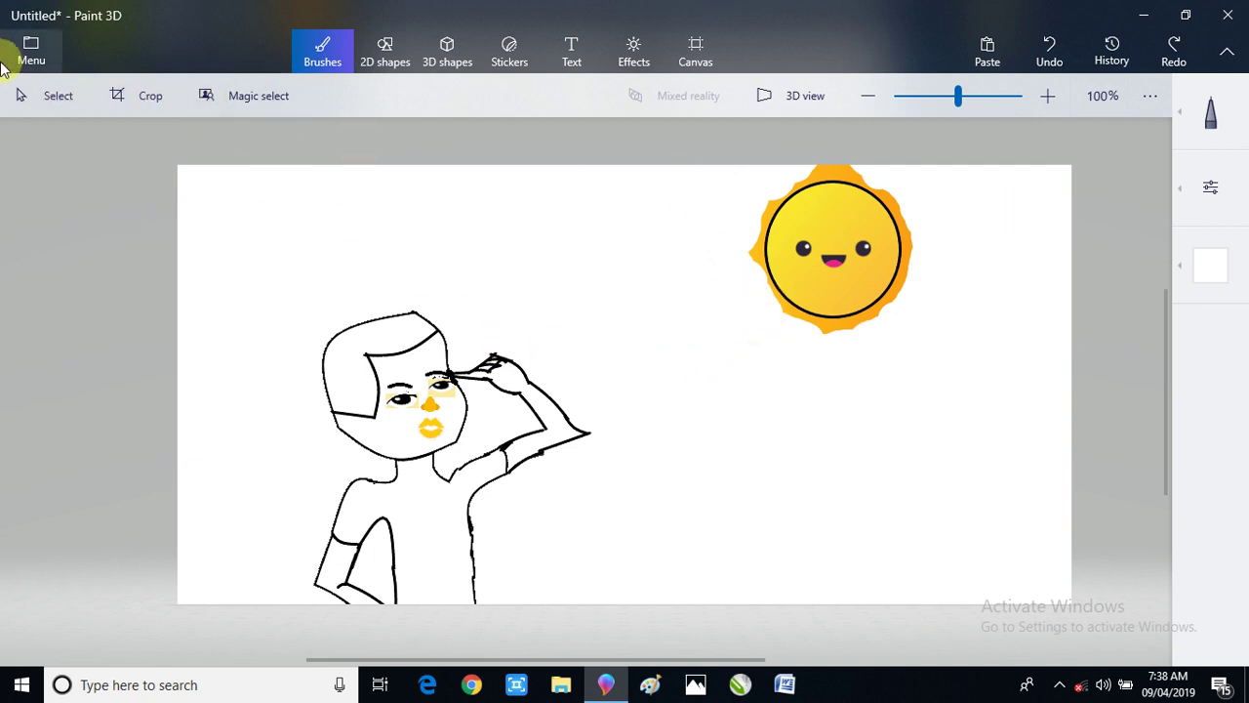
pyautogui.hotkey('ctrl', 'z')
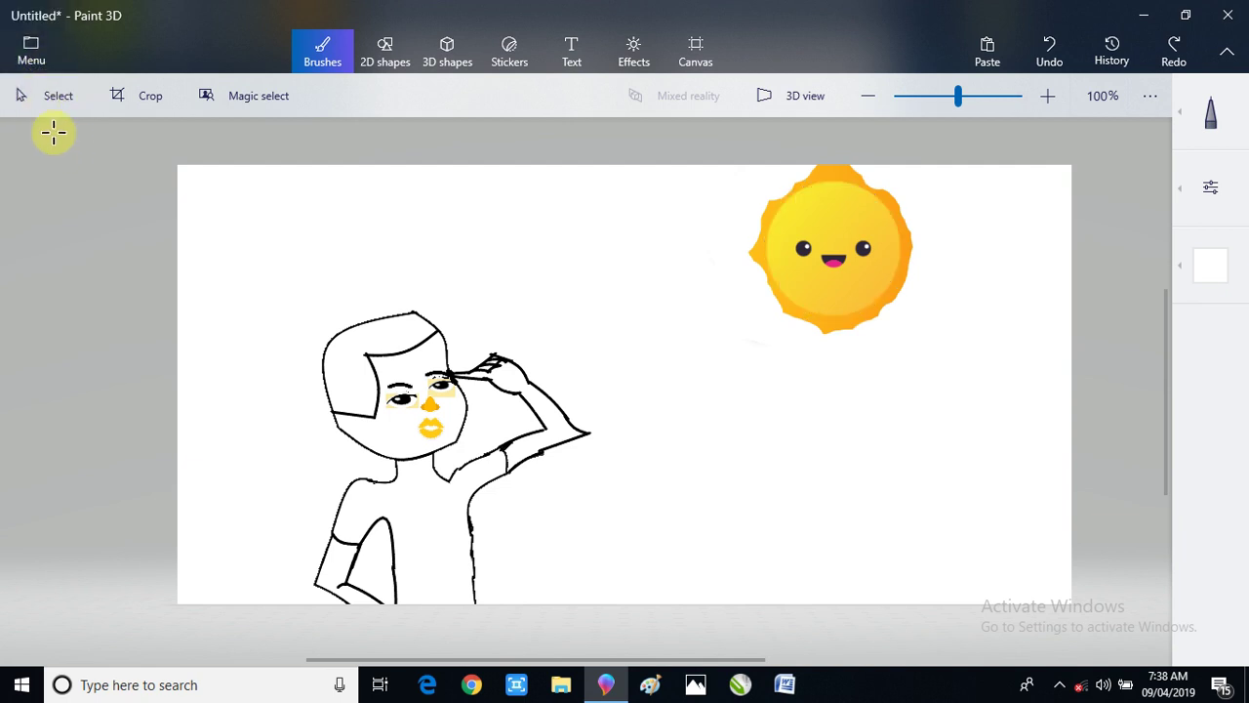
# - Draw a new unfilled circle over the sun and stretch its top and sides to match the yellow face's edge
pyautogui.click(402, 56)
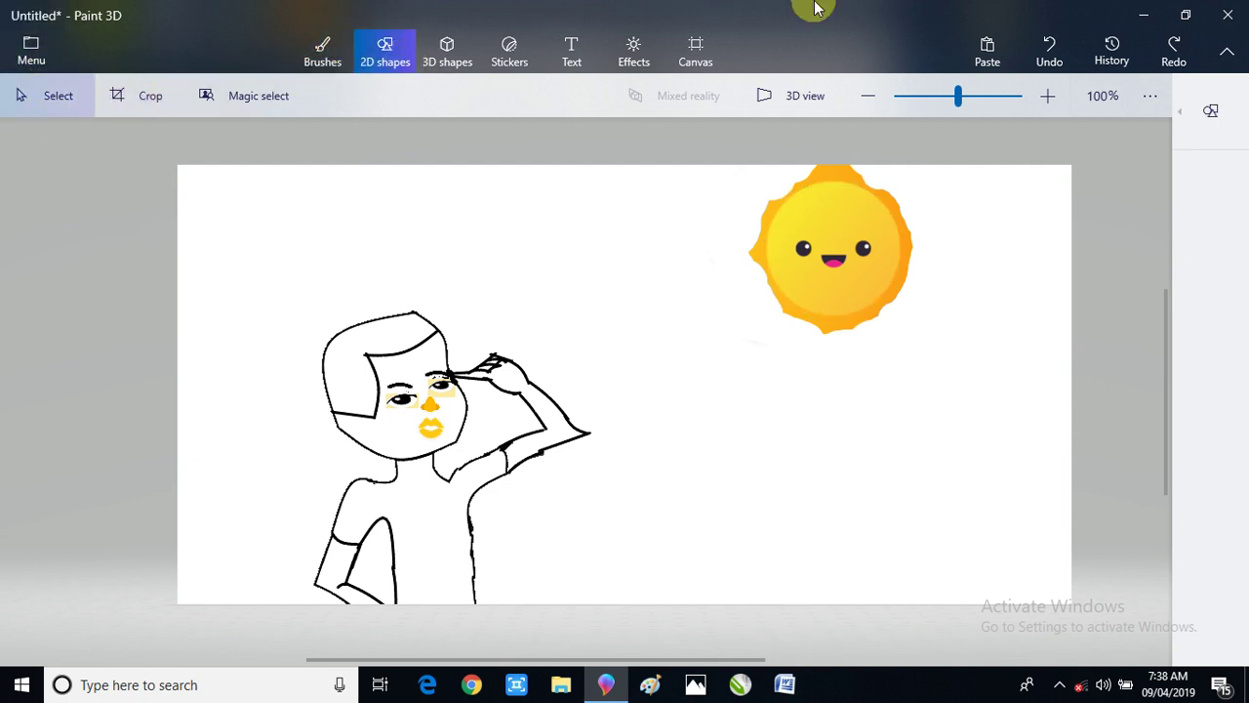
pyautogui.click(1212, 136)
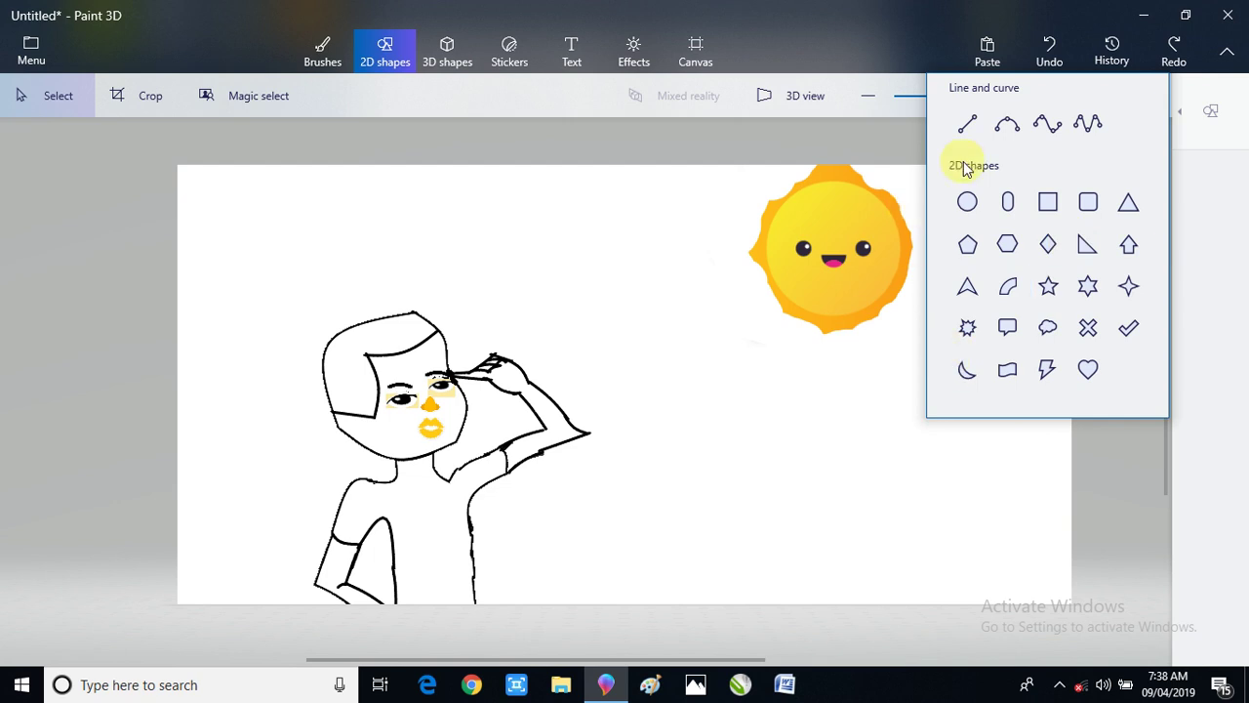
pyautogui.click(967, 201)
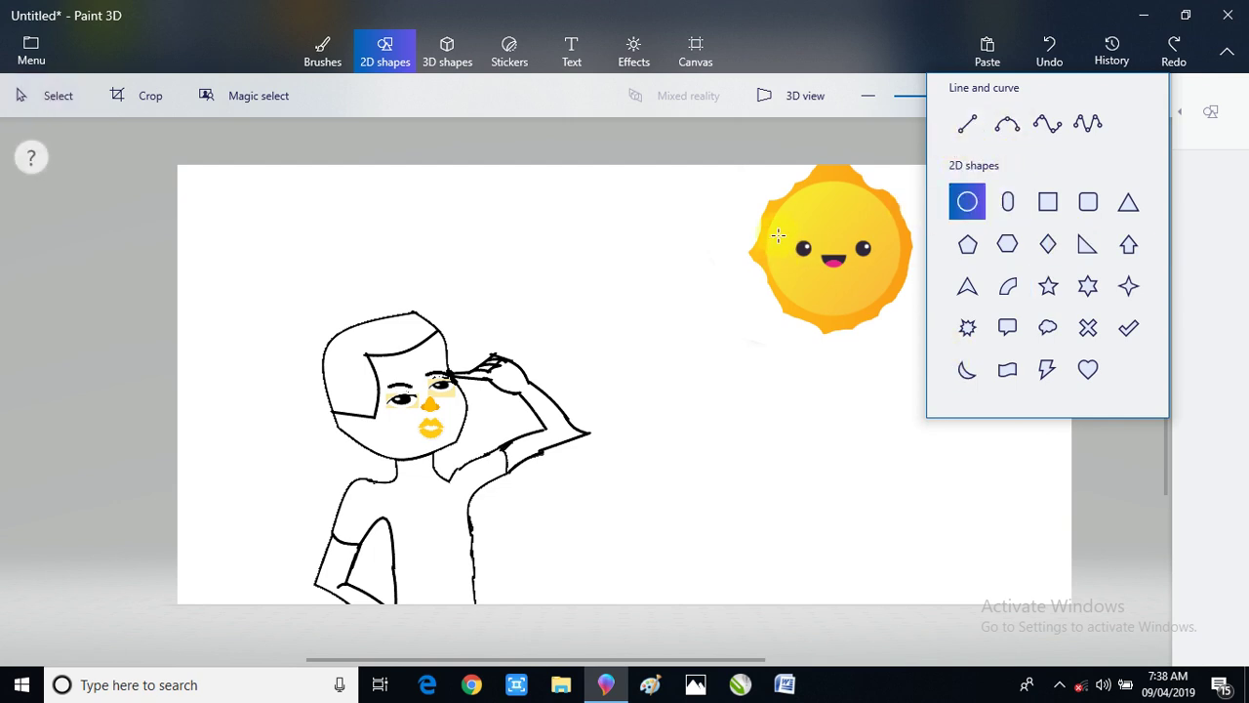
pyautogui.click(801, 204)
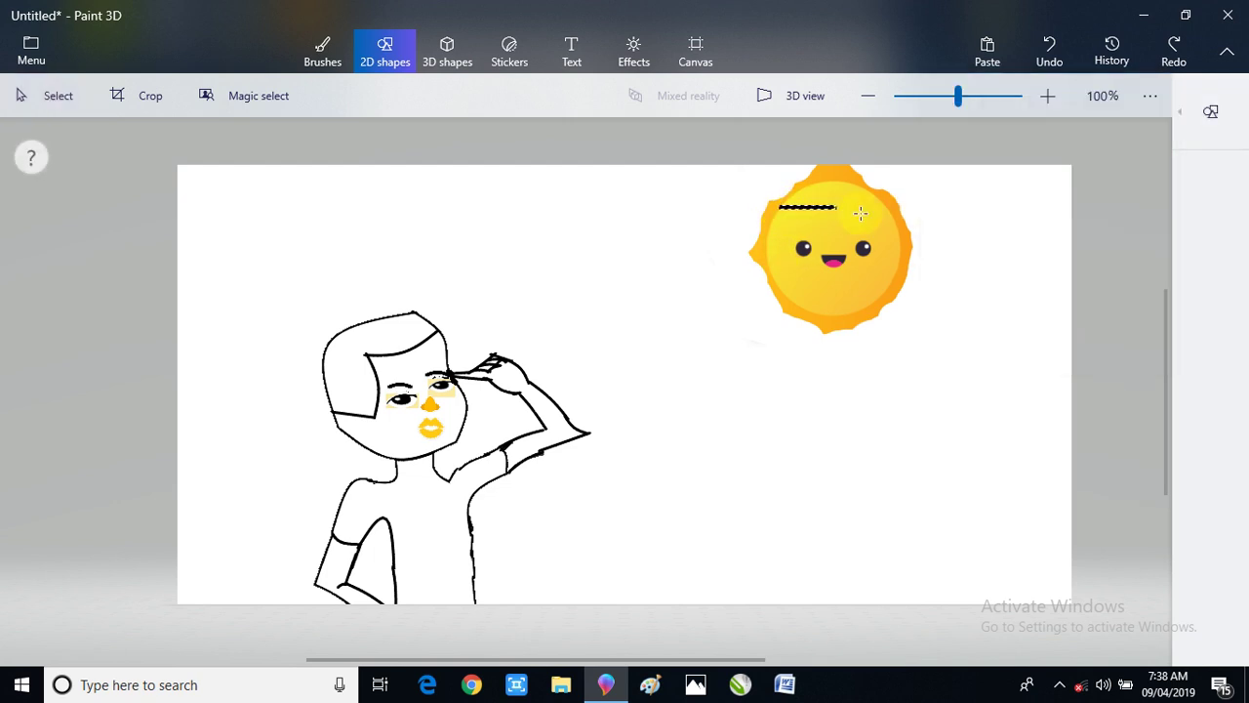
pyautogui.moveTo(860, 212); pyautogui.dragTo(898, 327)
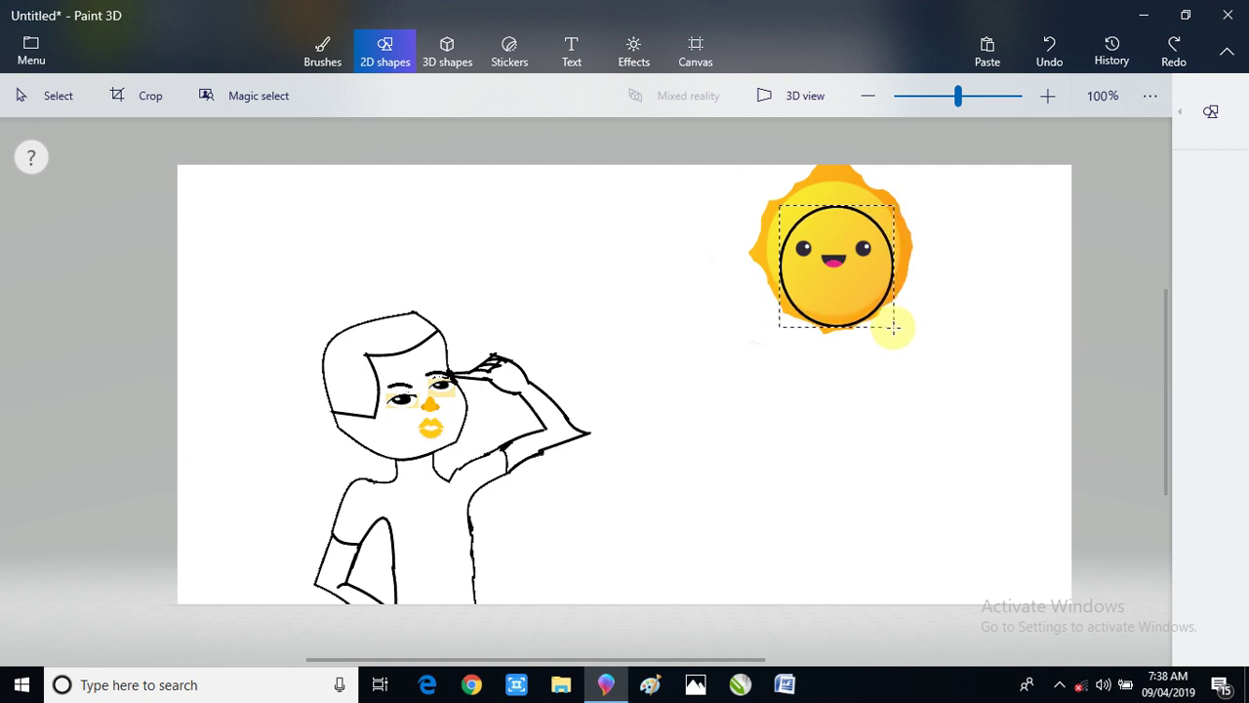
pyautogui.moveTo(903, 276); pyautogui.dragTo(903, 277)
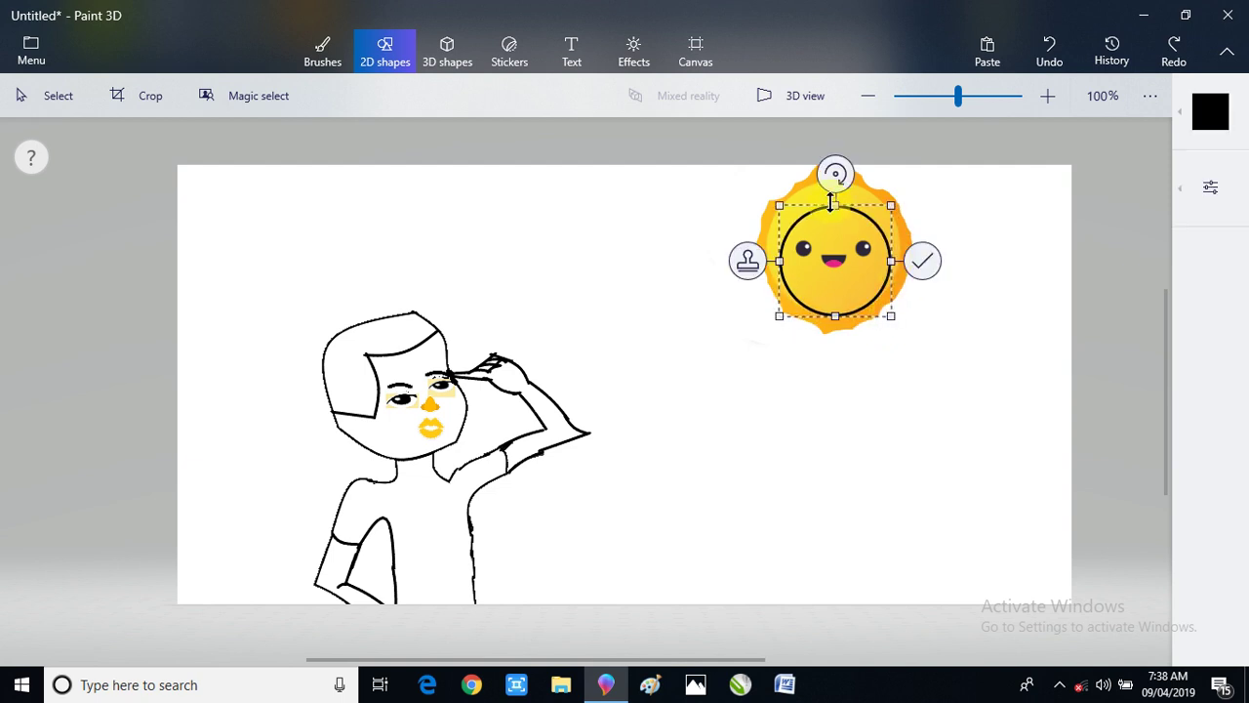
pyautogui.moveTo(836, 207); pyautogui.dragTo(834, 188)
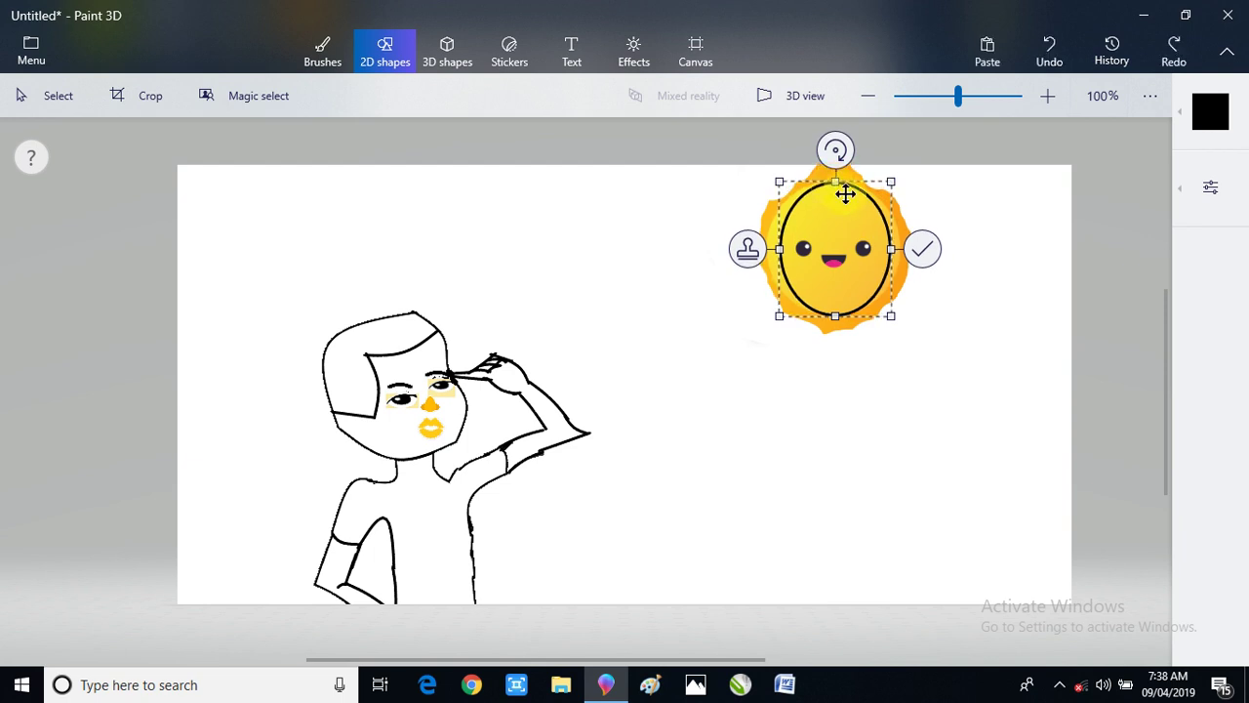
pyautogui.moveTo(890, 250); pyautogui.dragTo(902, 251)
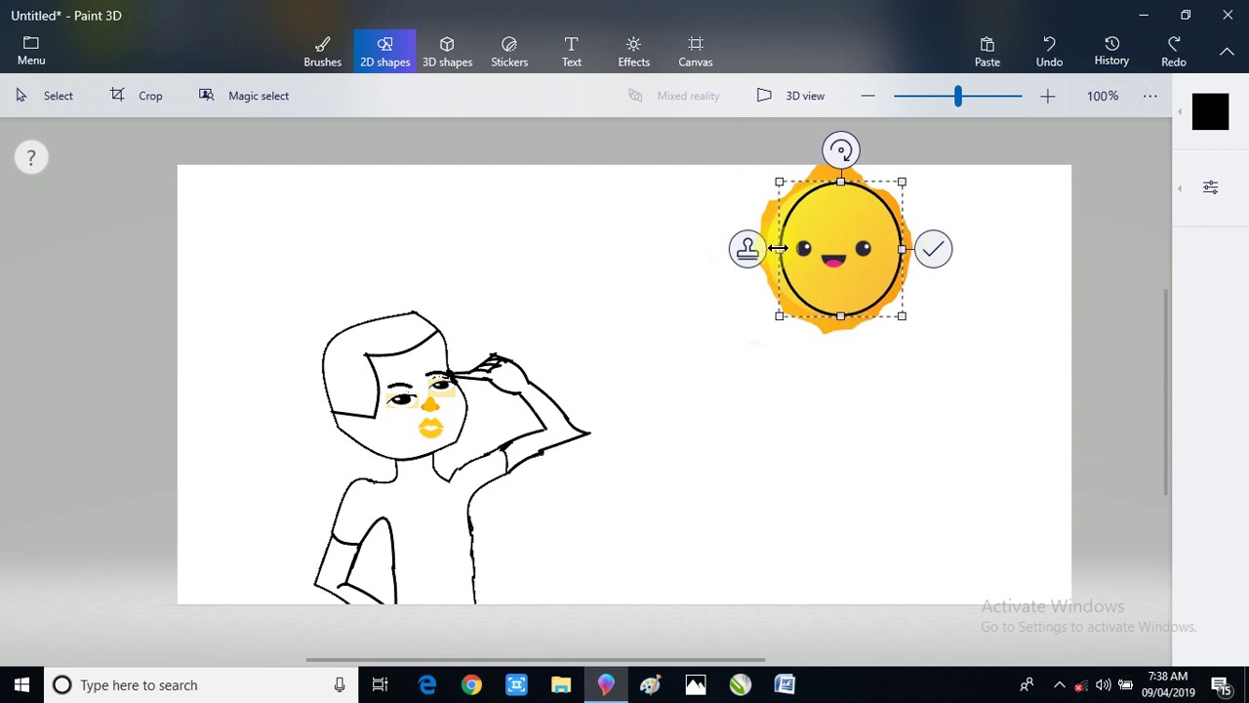
pyautogui.moveTo(778, 249); pyautogui.dragTo(763, 249)
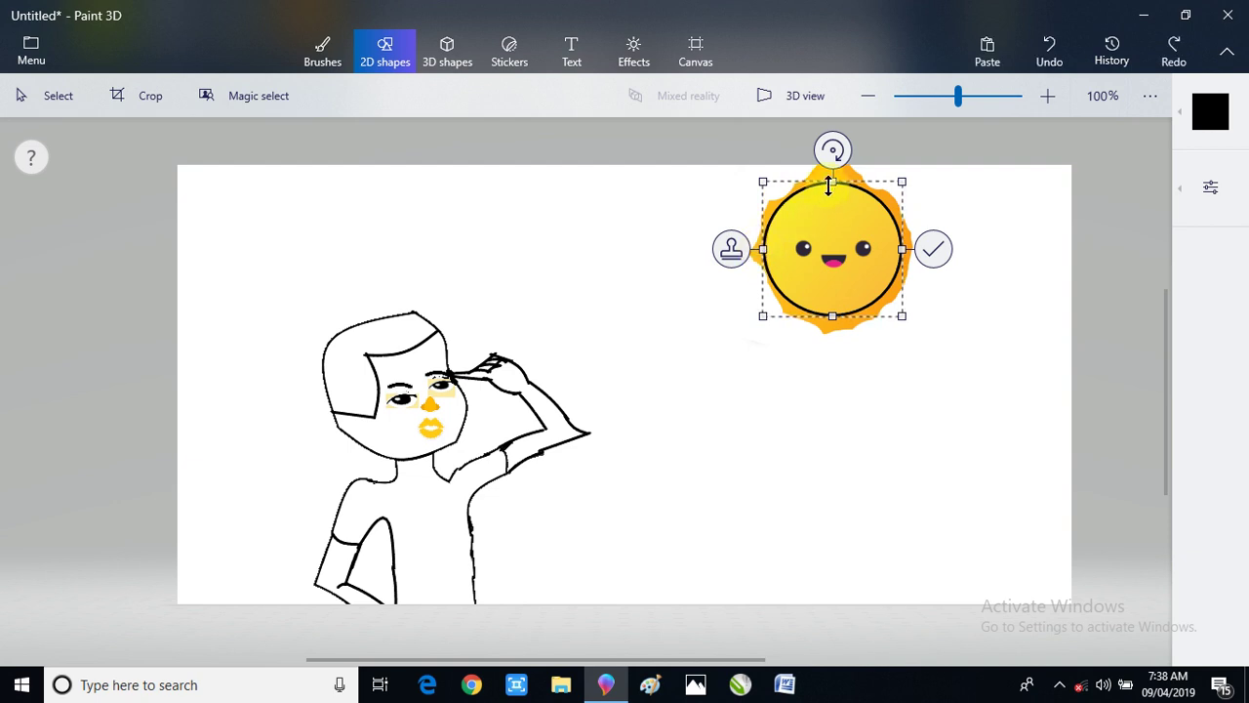
# - Change the circle's line color to white and commit the shape onto the sun
pyautogui.click(1210, 186)
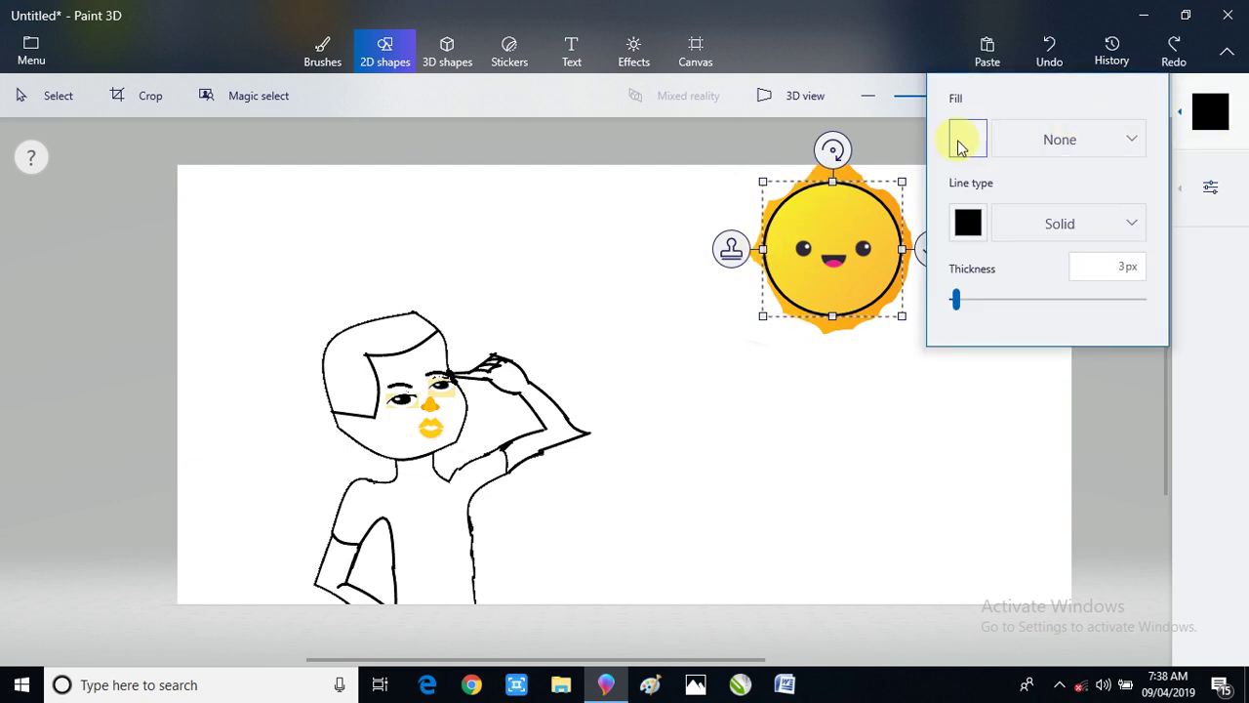
pyautogui.click(968, 223)
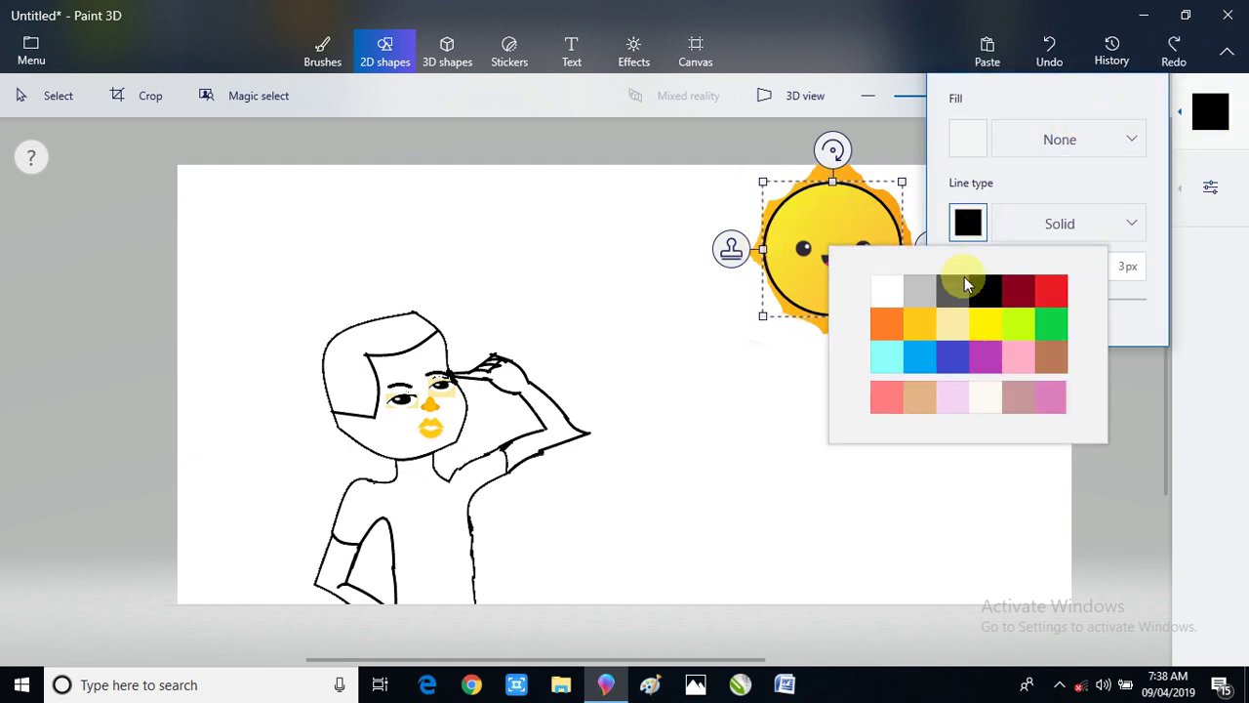
pyautogui.click(891, 291)
pyautogui.click(1123, 399)
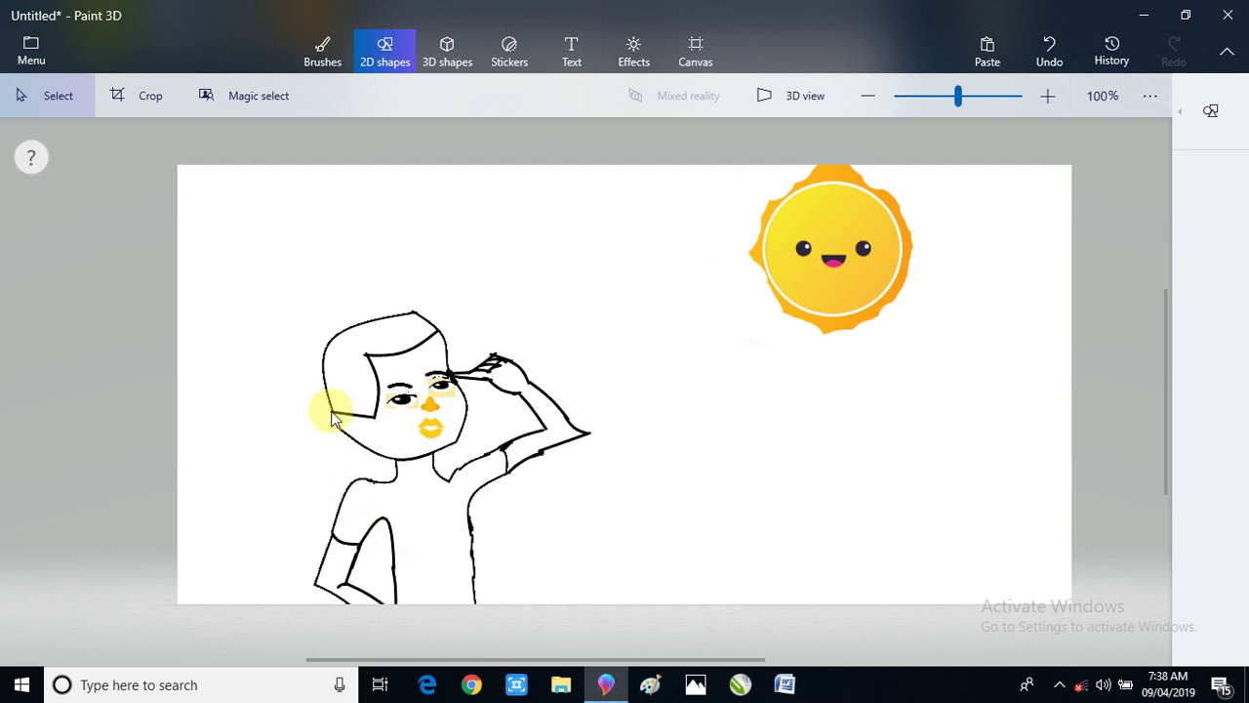
# - Paint over the sun's upper-left and top rays in white with the pixel pen, undoing the first attempt that starts at the upper right
pyautogui.click(299, 38)
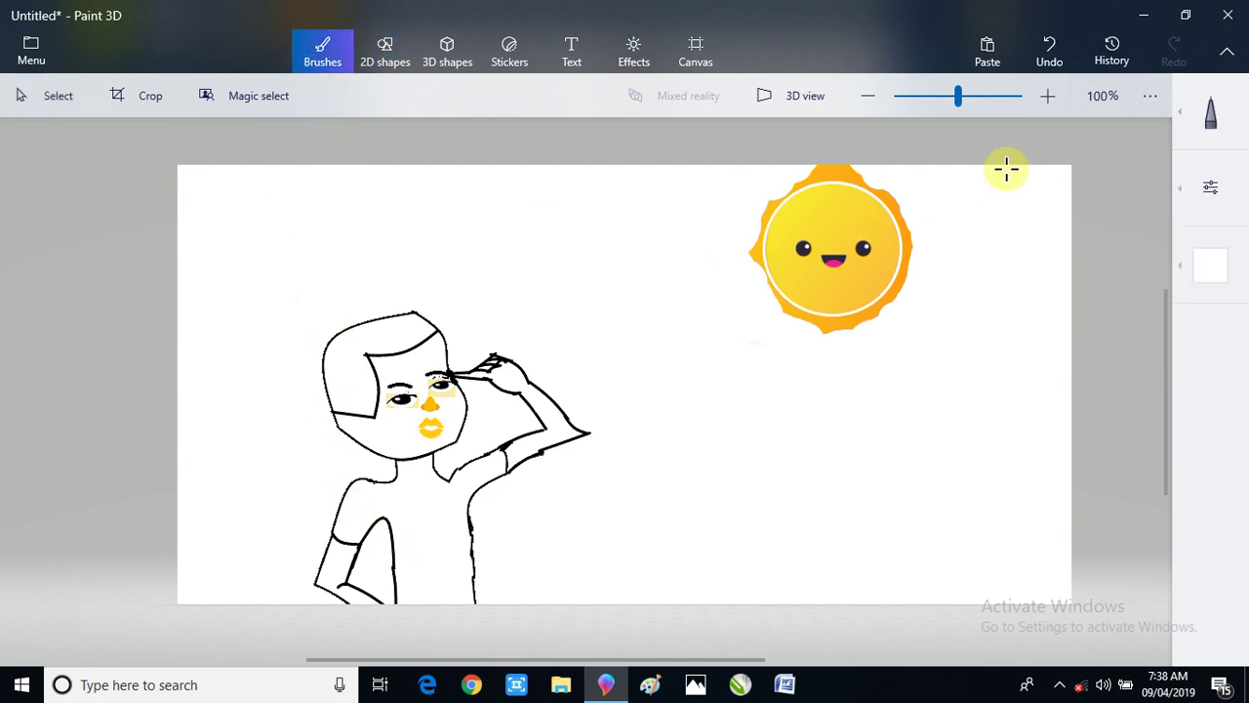
pyautogui.moveTo(890, 195)
pyautogui.mouseDown()
pyautogui.moveTo(837, 164)
pyautogui.moveTo(875, 186)
pyautogui.moveTo(781, 159)
pyautogui.moveTo(826, 170)
pyautogui.moveTo(794, 176)
pyautogui.moveTo(804, 173)
pyautogui.moveTo(782, 192)
pyautogui.moveTo(780, 220)
pyautogui.mouseUp()
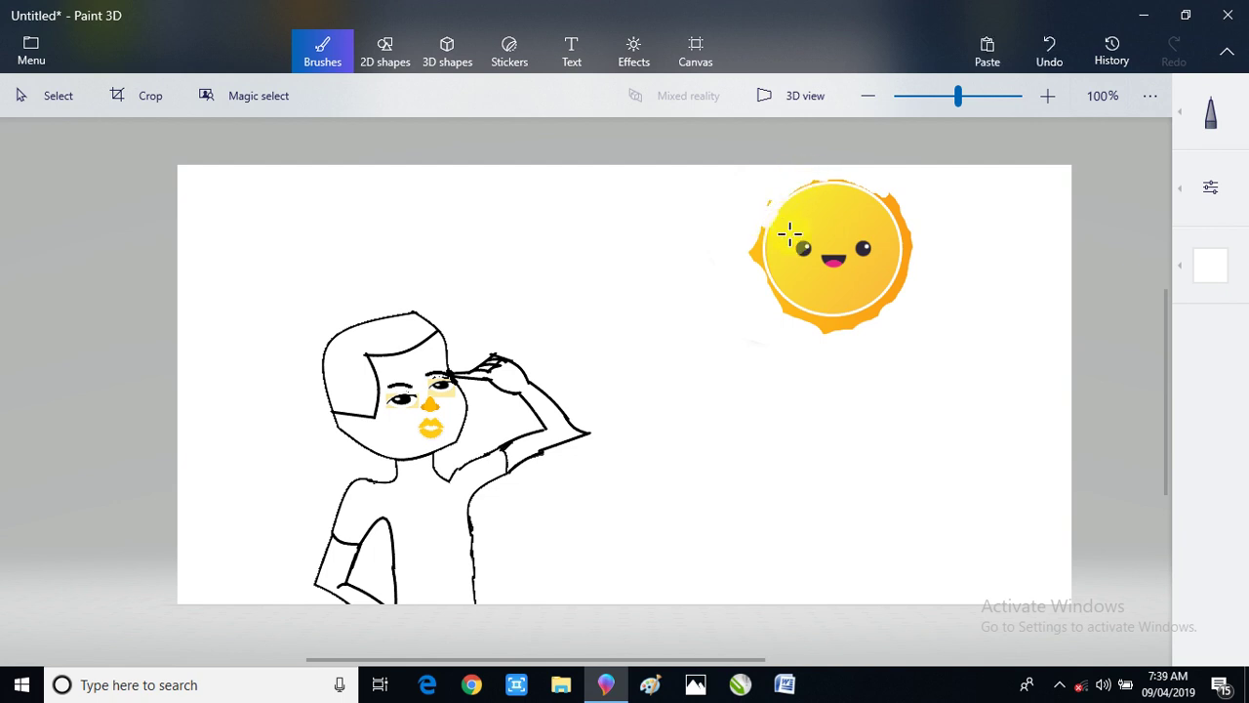
pyautogui.hotkey('ctrl', 'z')
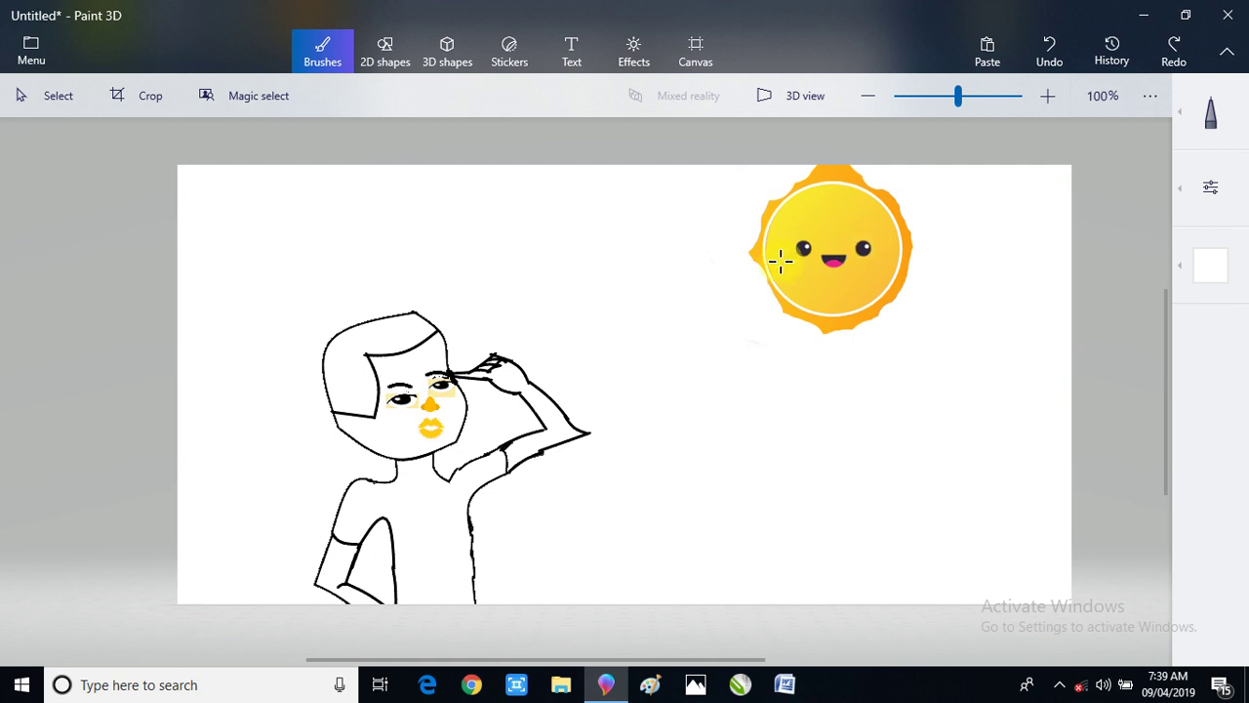
pyautogui.moveTo(751, 227)
pyautogui.mouseDown()
pyautogui.moveTo(779, 198)
pyautogui.moveTo(886, 201)
pyautogui.moveTo(794, 167)
pyautogui.moveTo(782, 190)
pyautogui.moveTo(870, 167)
pyautogui.moveTo(832, 163)
pyautogui.mouseUp()
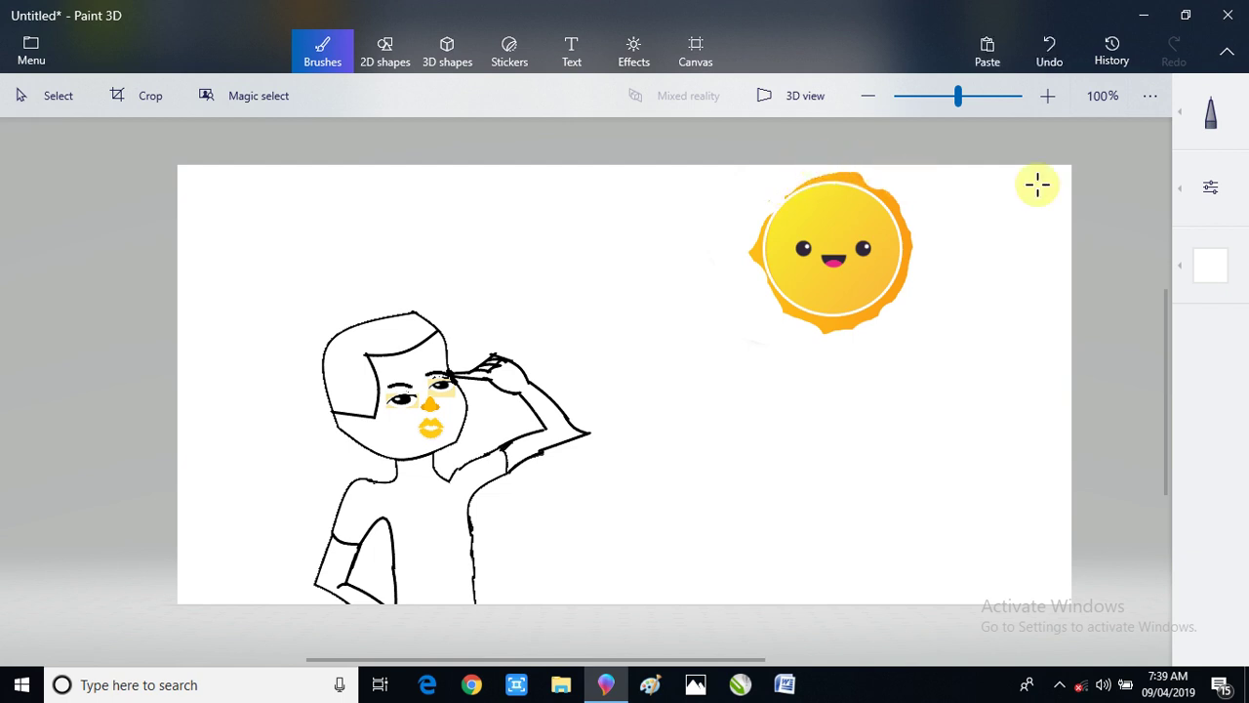
# - Set the white pixel pen's thickness to 23 px and paint over the orange rays along the sun's bottom and lower-left edge
pyautogui.click(1211, 188)
pyautogui.moveTo(1010, 215); pyautogui.dragTo(996, 223)
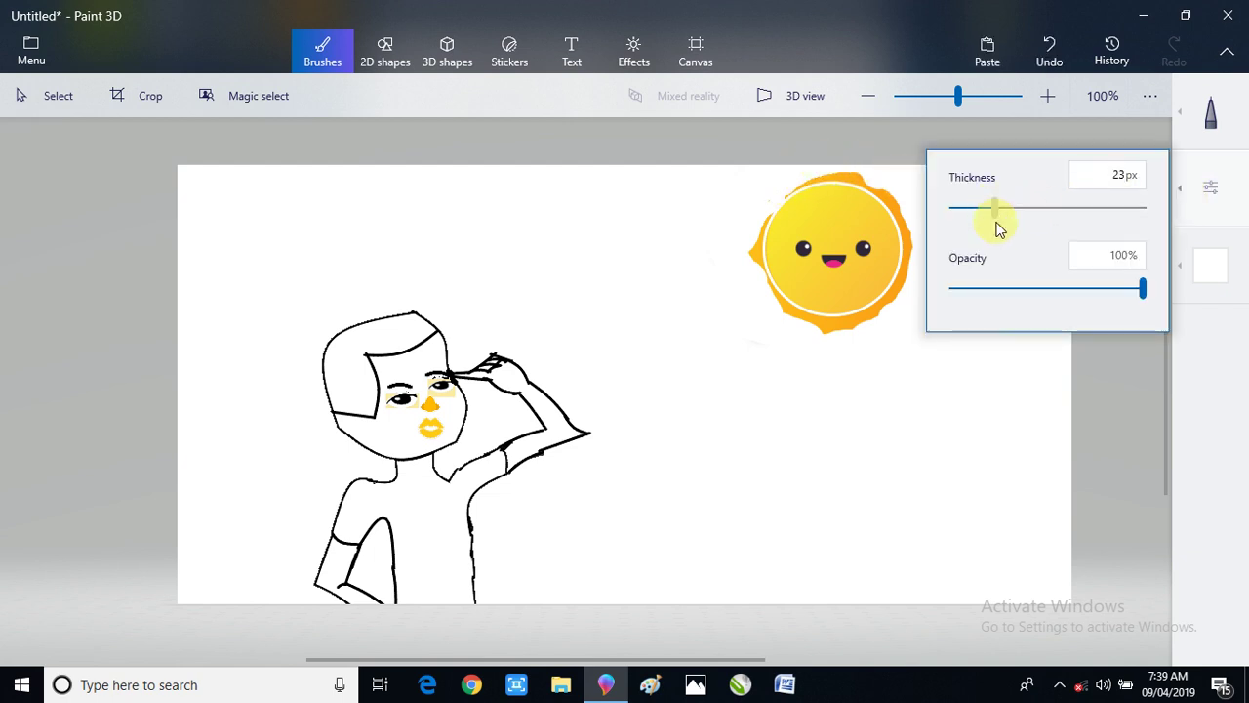
pyautogui.click(924, 357)
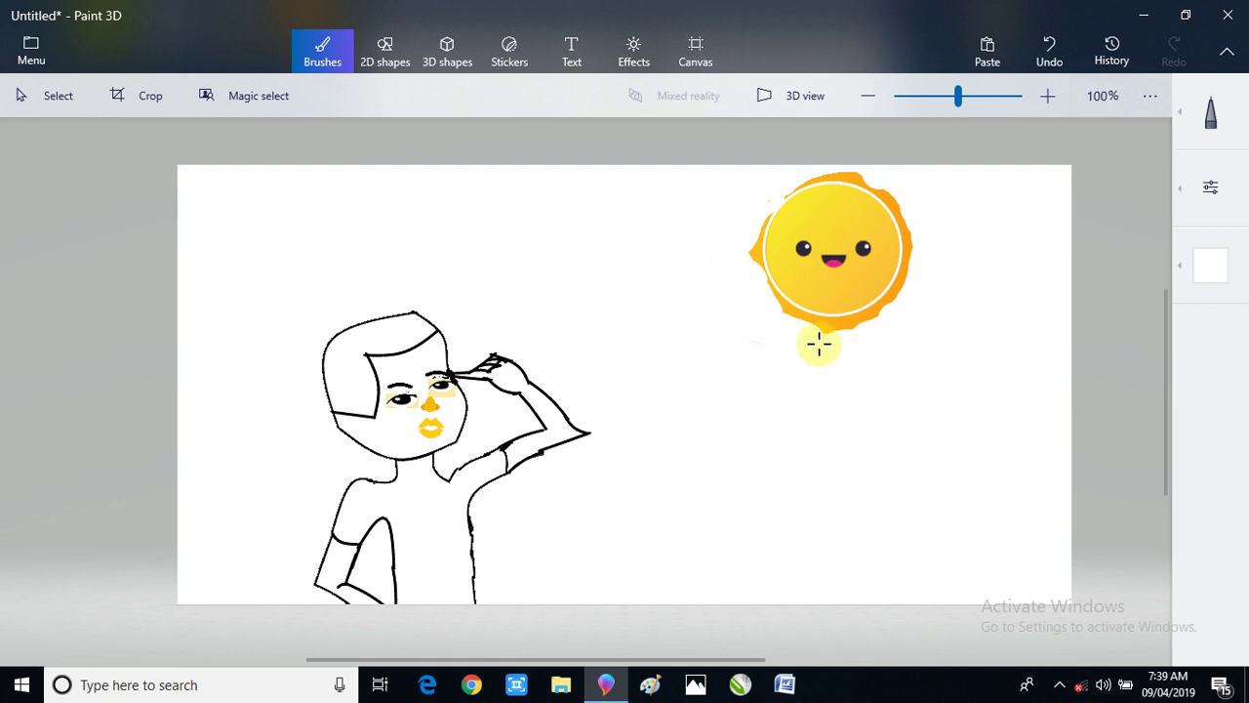
pyautogui.moveTo(817, 345)
pyautogui.mouseDown()
pyautogui.moveTo(856, 326)
pyautogui.moveTo(804, 323)
pyautogui.mouseUp()
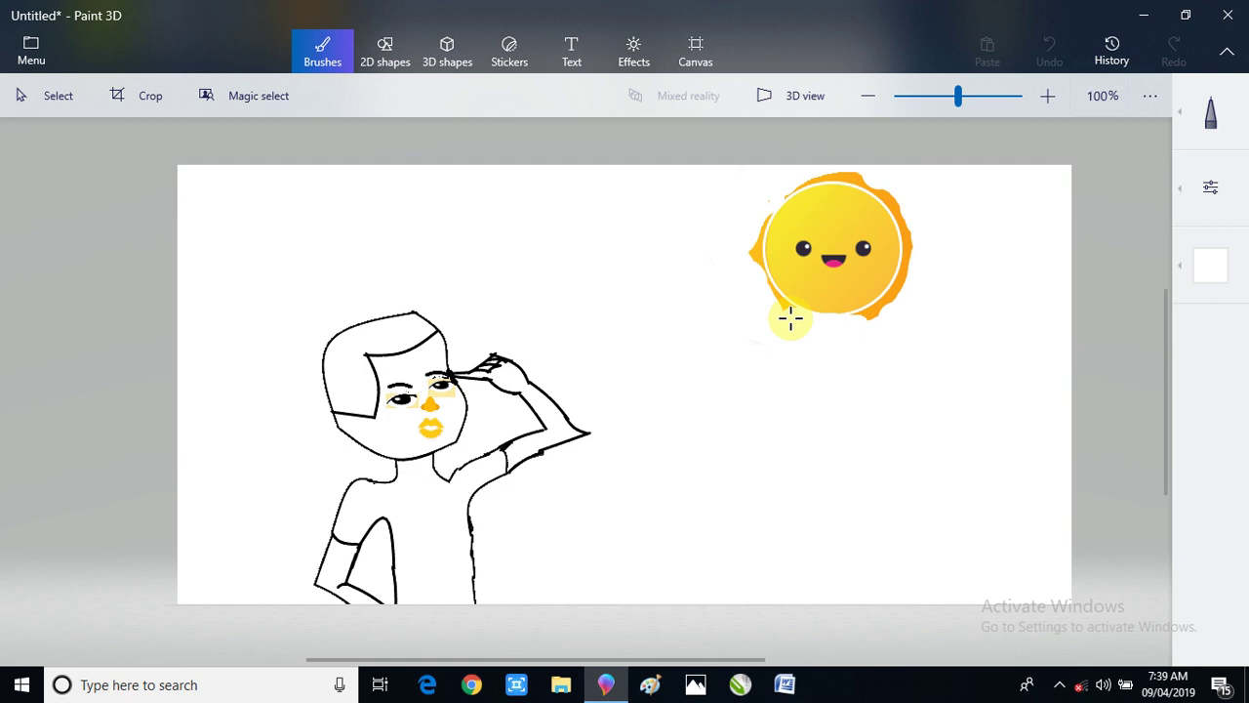
pyautogui.moveTo(782, 310)
pyautogui.mouseDown()
pyautogui.moveTo(764, 298)
pyautogui.moveTo(784, 313)
pyautogui.mouseUp()
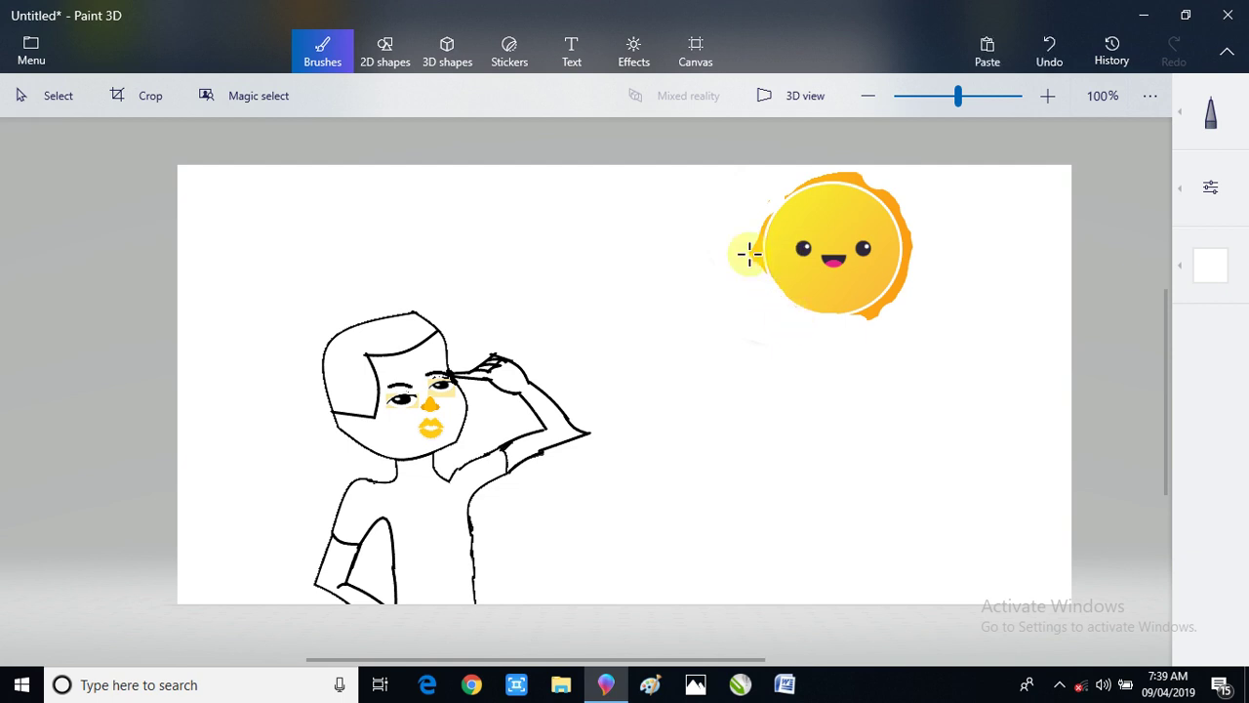
# - Paint over the orange ray on the sun's left side in white, undoing the strokes that cut into the yellow face
pyautogui.moveTo(750, 264)
pyautogui.mouseDown()
pyautogui.moveTo(742, 248)
pyautogui.moveTo(750, 270)
pyautogui.moveTo(748, 257)
pyautogui.mouseUp()
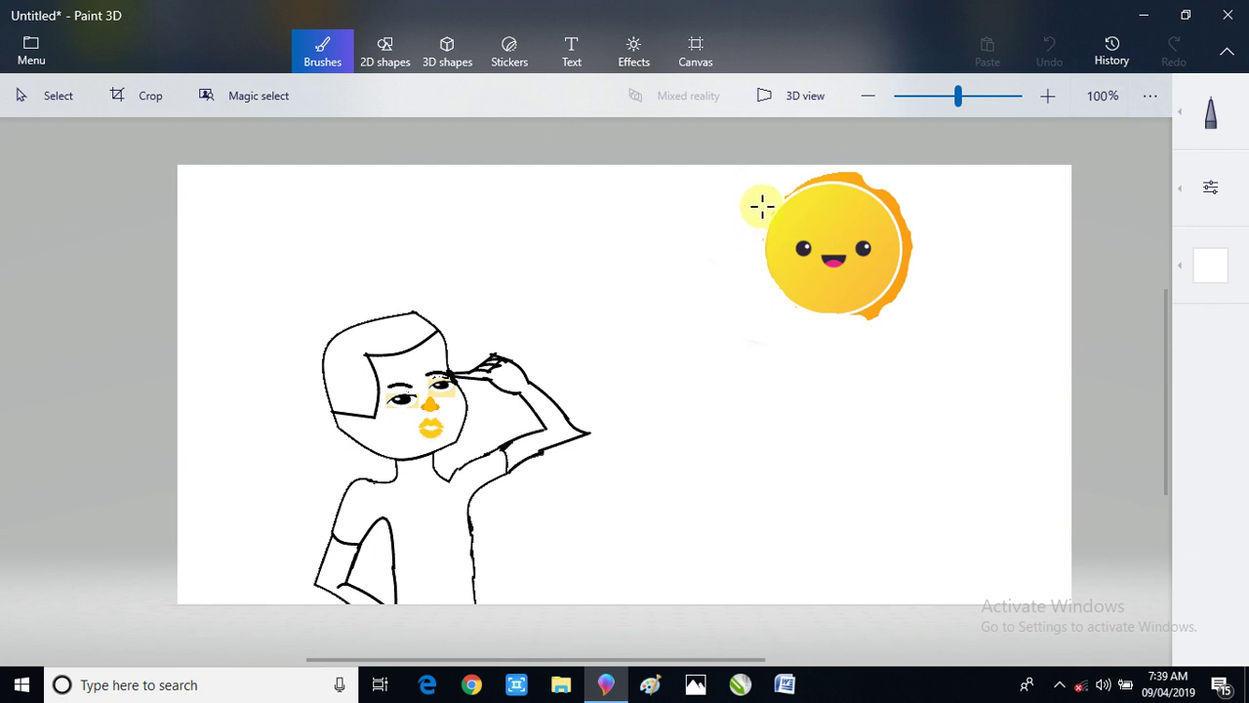
pyautogui.moveTo(762, 205); pyautogui.dragTo(795, 191)
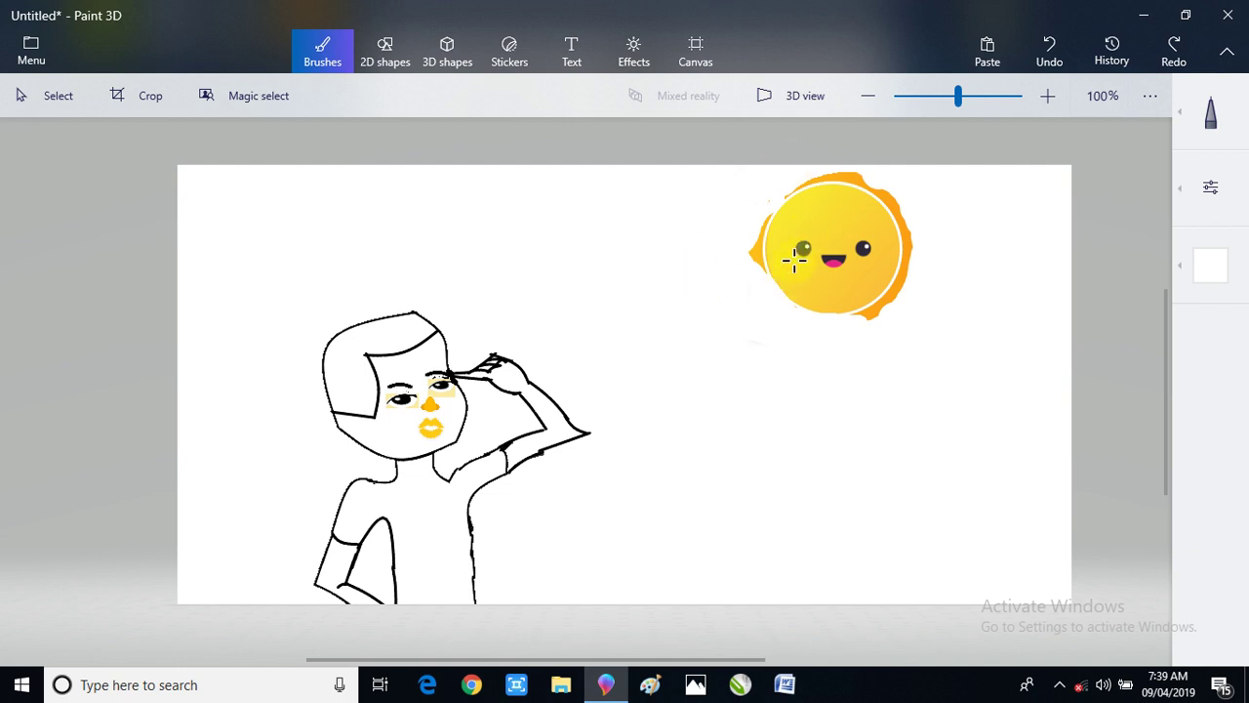
pyautogui.moveTo(750, 281)
pyautogui.mouseDown()
pyautogui.moveTo(760, 211)
pyautogui.moveTo(758, 264)
pyautogui.mouseUp()
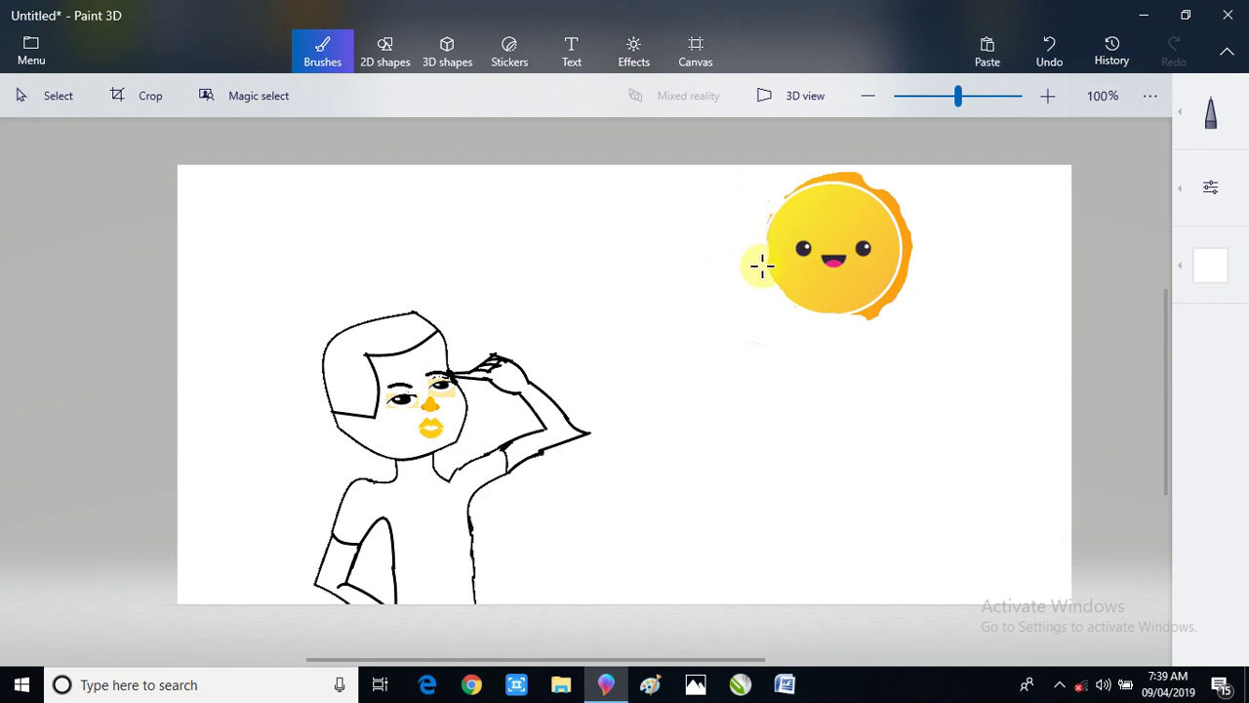
pyautogui.hotkey('ctrl', 'z')
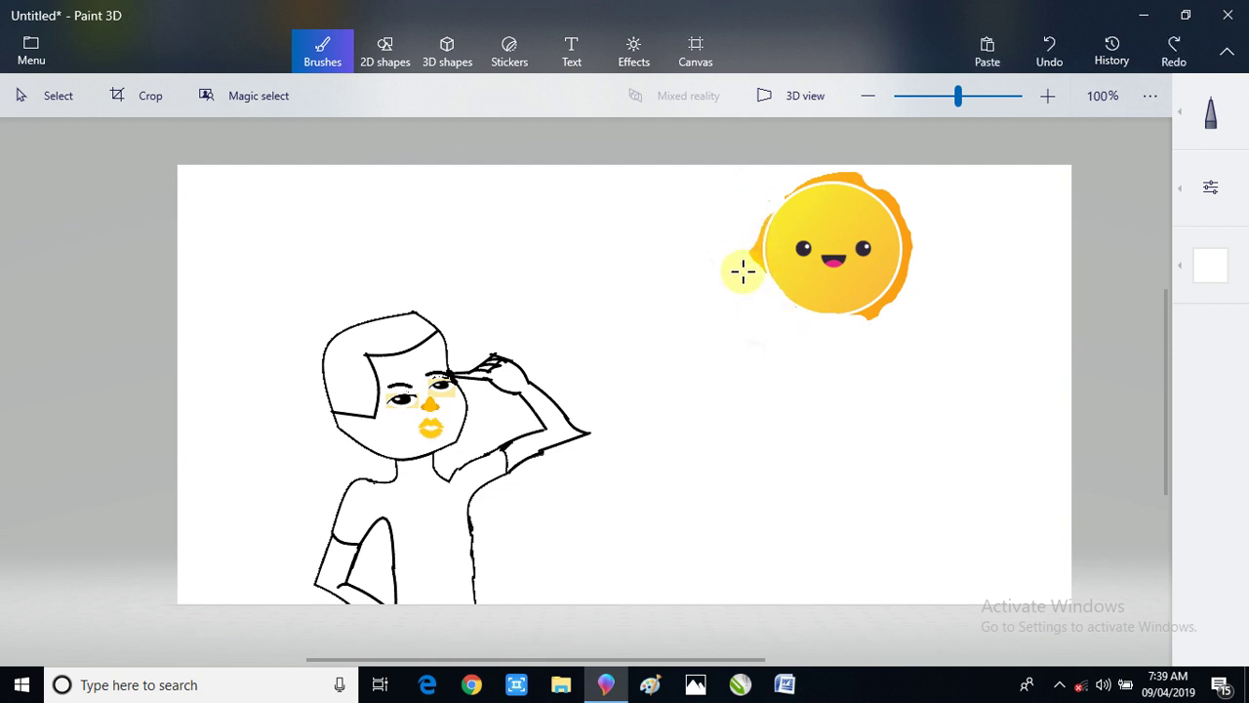
pyautogui.moveTo(742, 251)
pyautogui.mouseDown()
pyautogui.moveTo(757, 280)
pyautogui.moveTo(759, 213)
pyautogui.mouseUp()
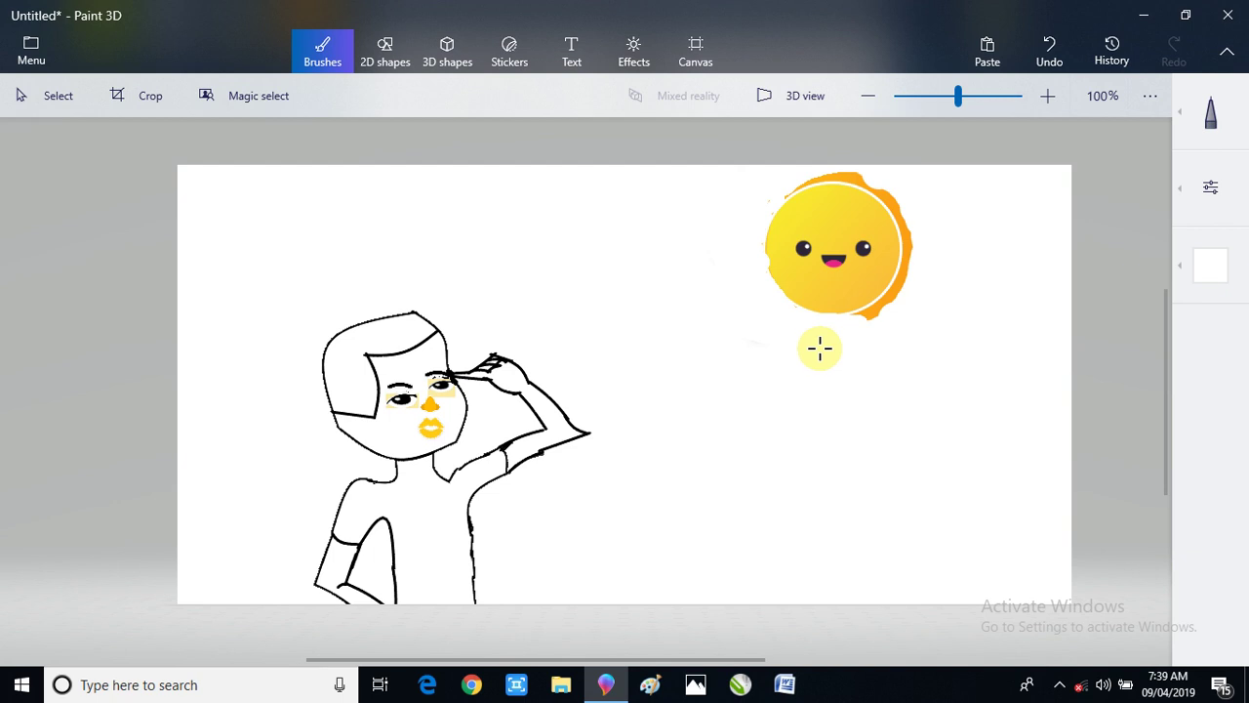
pyautogui.click(757, 261)
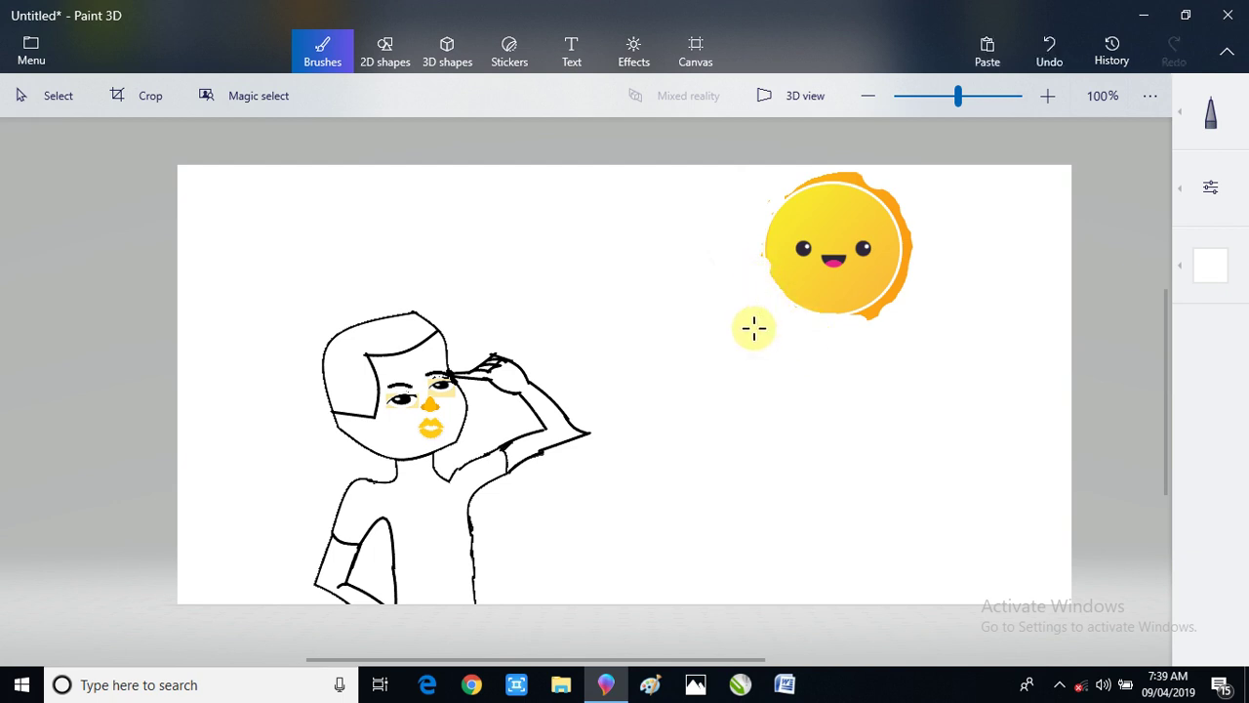
pyautogui.hotkey('ctrl', 'z')
pyautogui.click(750, 270)
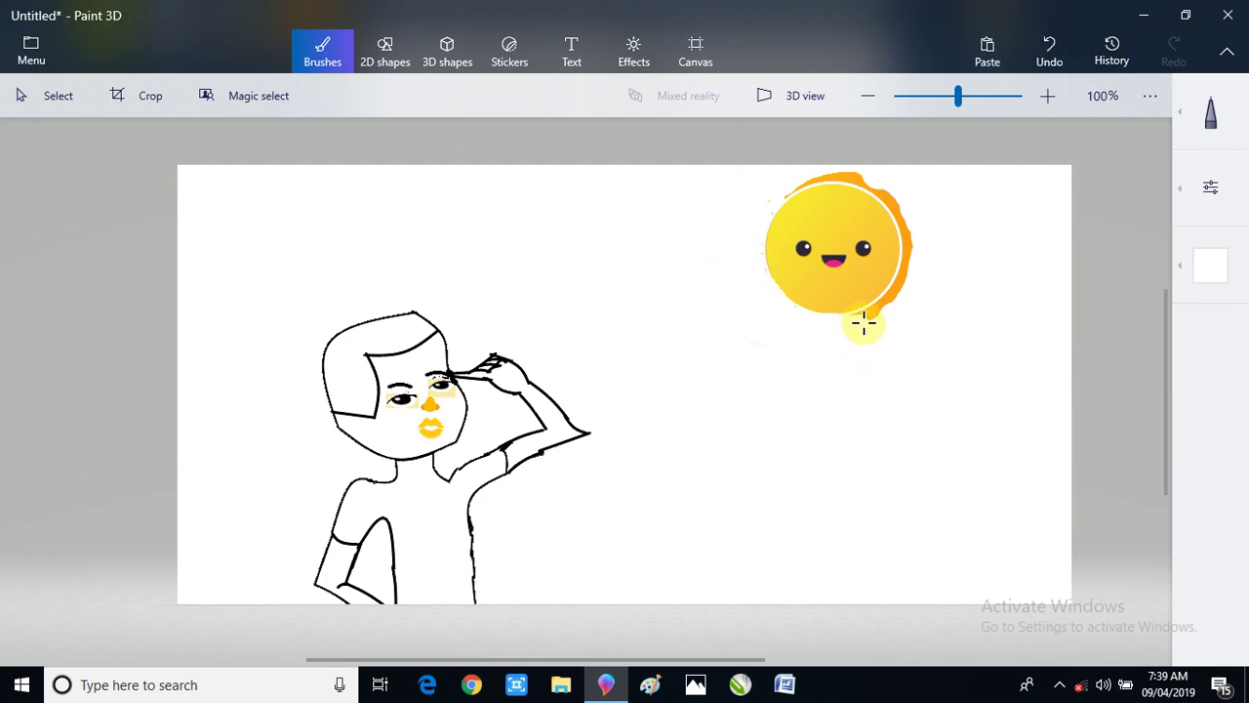
# - Paint the sun's lower-right orange rim white up to the edge of the face, undoing the strokes that go wrong
pyautogui.moveTo(864, 323)
pyautogui.mouseDown()
pyautogui.moveTo(898, 286)
pyautogui.moveTo(905, 329)
pyautogui.moveTo(887, 328)
pyautogui.moveTo(891, 309)
pyautogui.moveTo(873, 314)
pyautogui.moveTo(897, 283)
pyautogui.mouseUp()
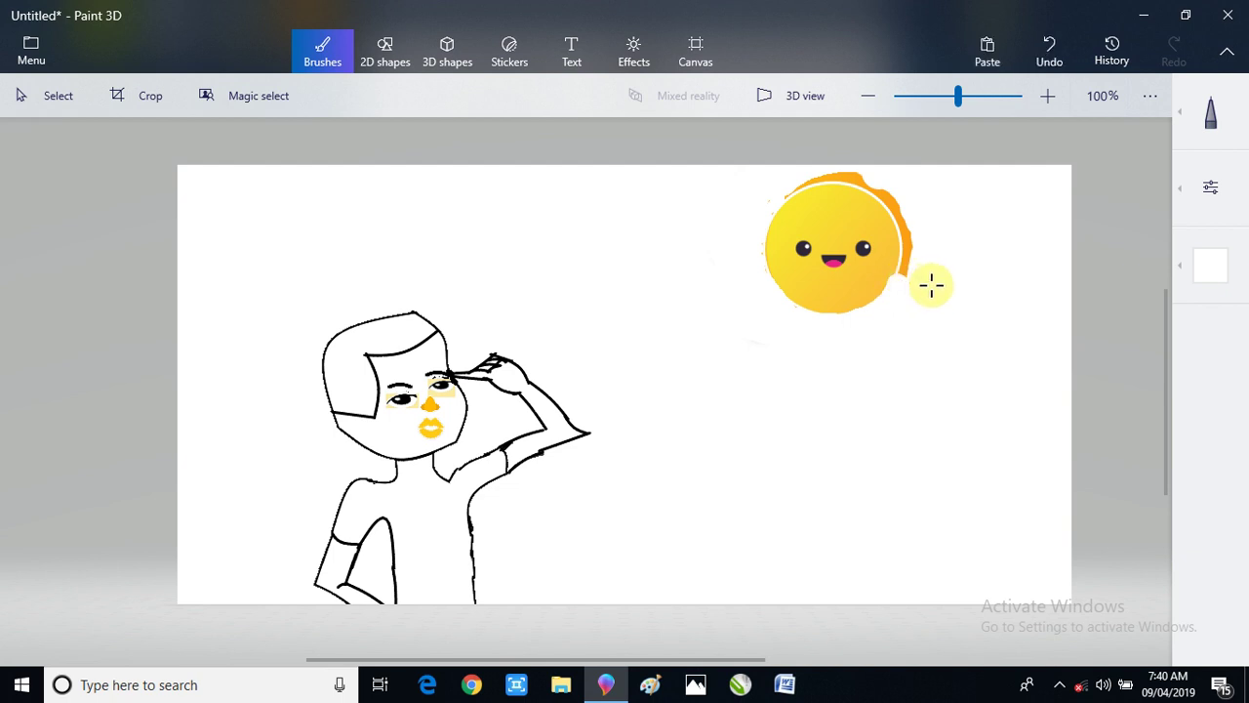
pyautogui.hotkey('ctrl', 'z')
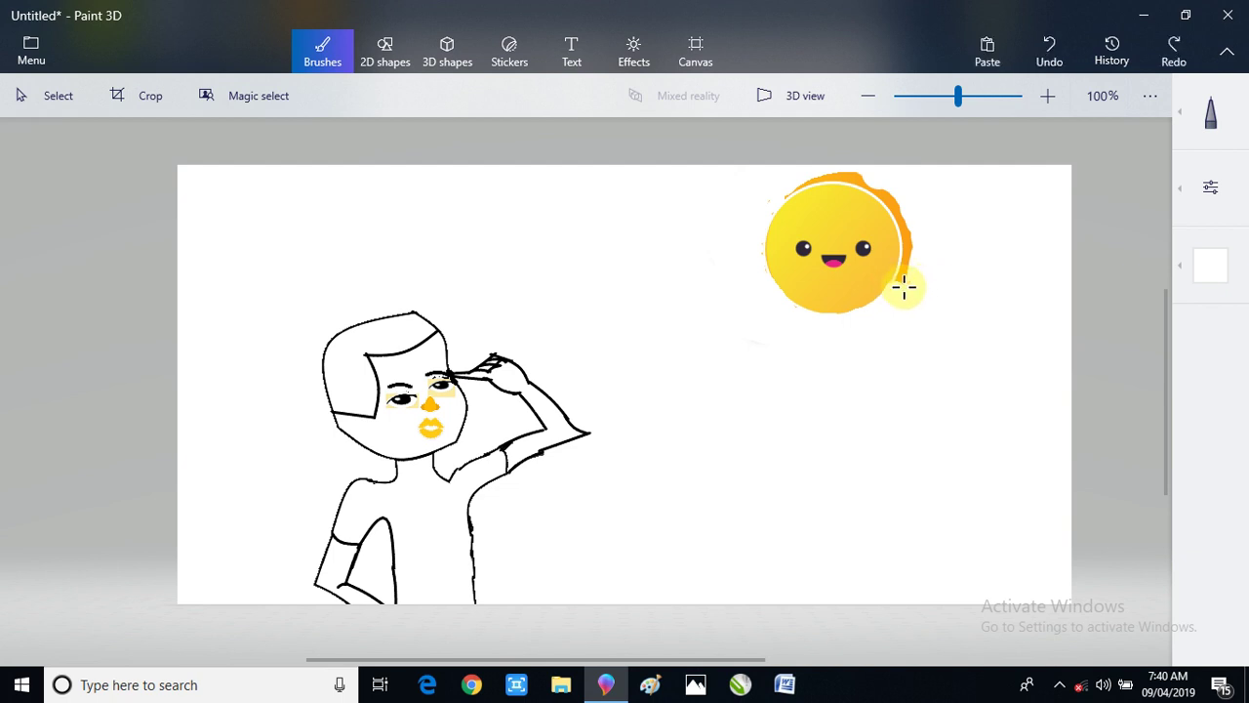
pyautogui.click(896, 291)
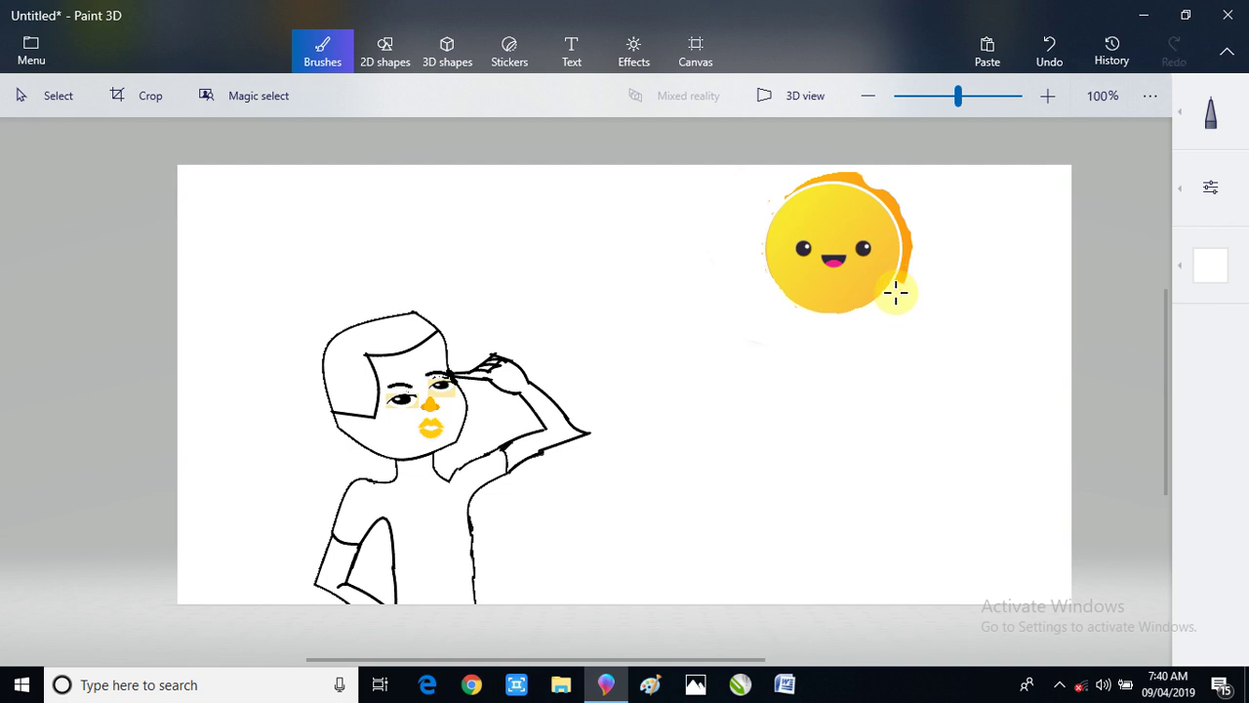
pyautogui.moveTo(898, 286); pyautogui.dragTo(906, 280)
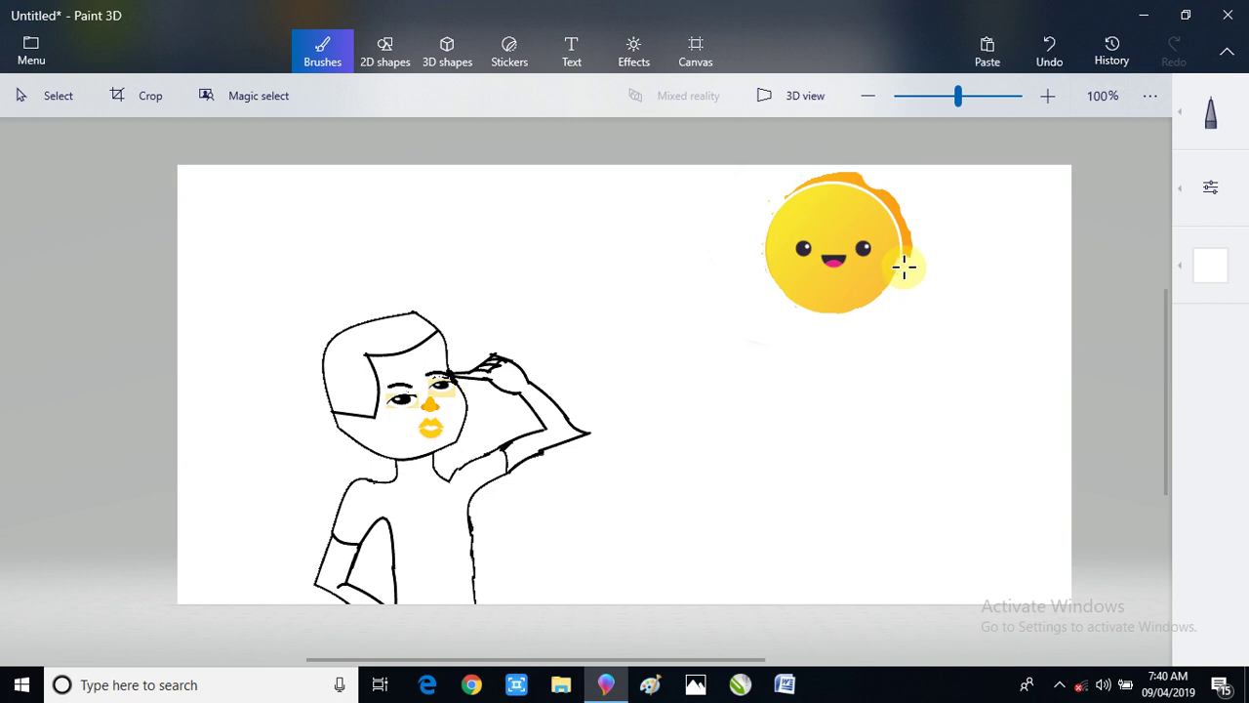
pyautogui.hotkey('ctrl', 'z')
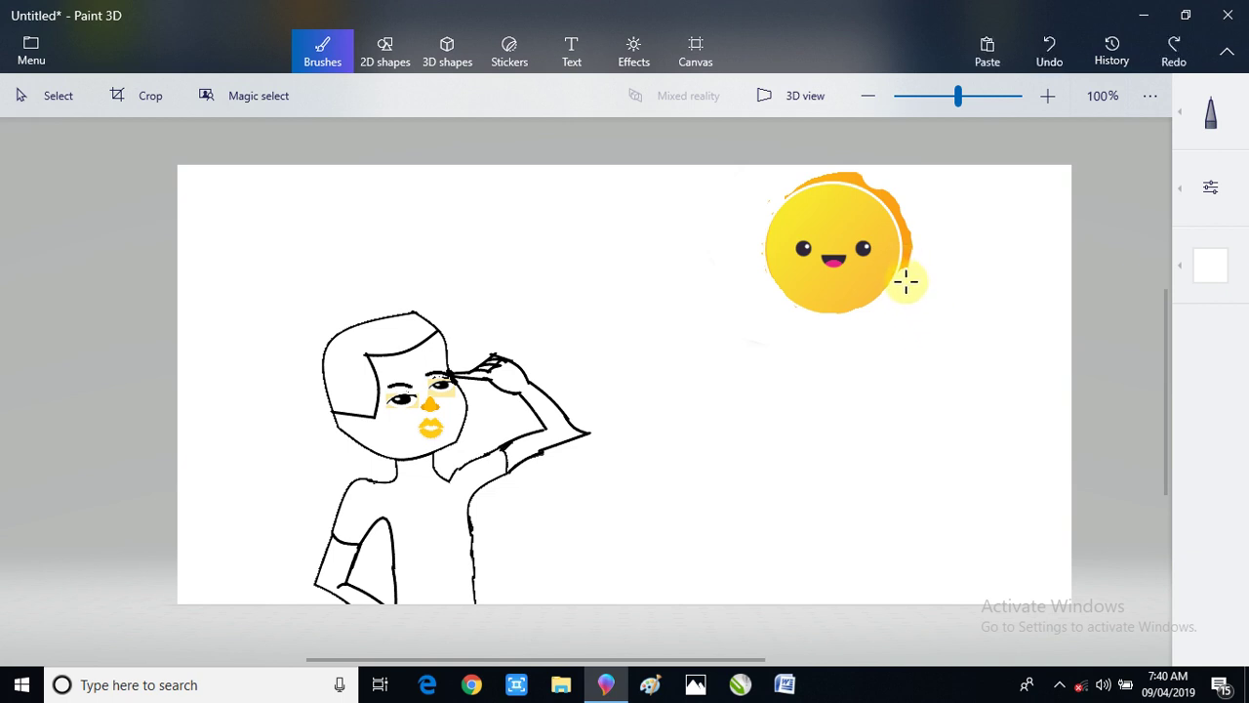
# - Paint over the orange rim along the sun's right side in white, undoing and redoing the misplaced dabs
pyautogui.moveTo(909, 260); pyautogui.dragTo(912, 263)
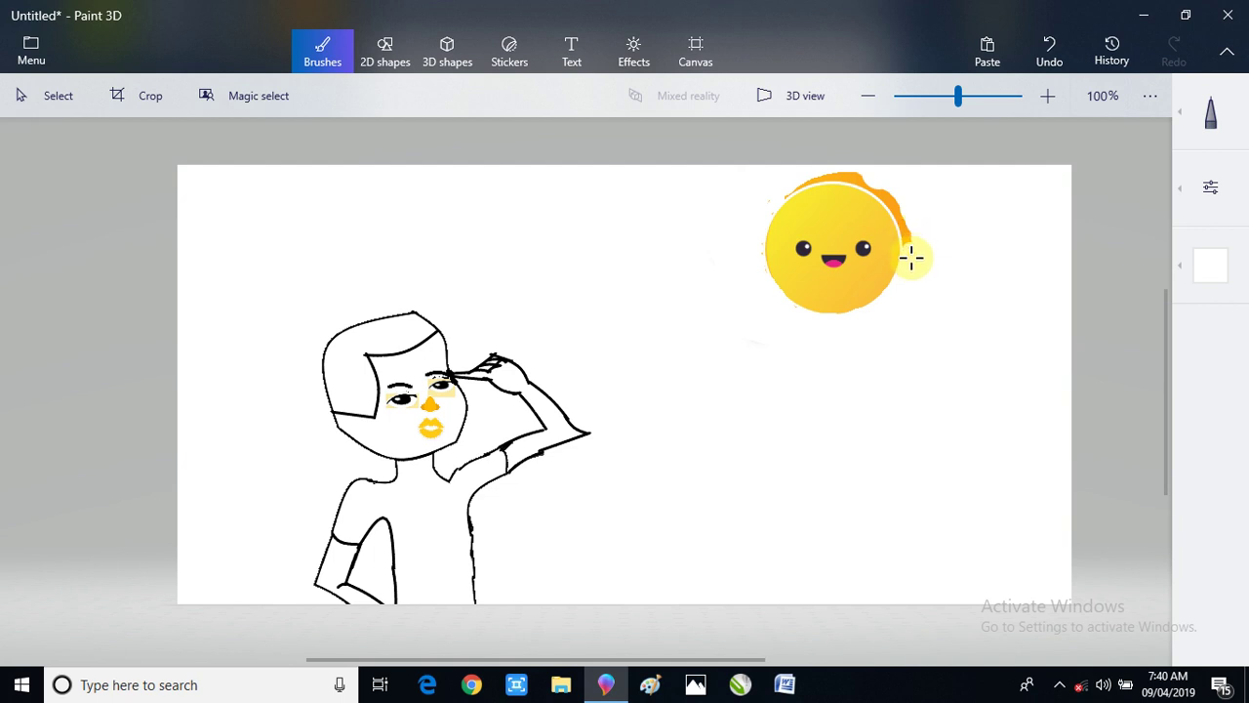
pyautogui.moveTo(911, 257); pyautogui.dragTo(907, 234)
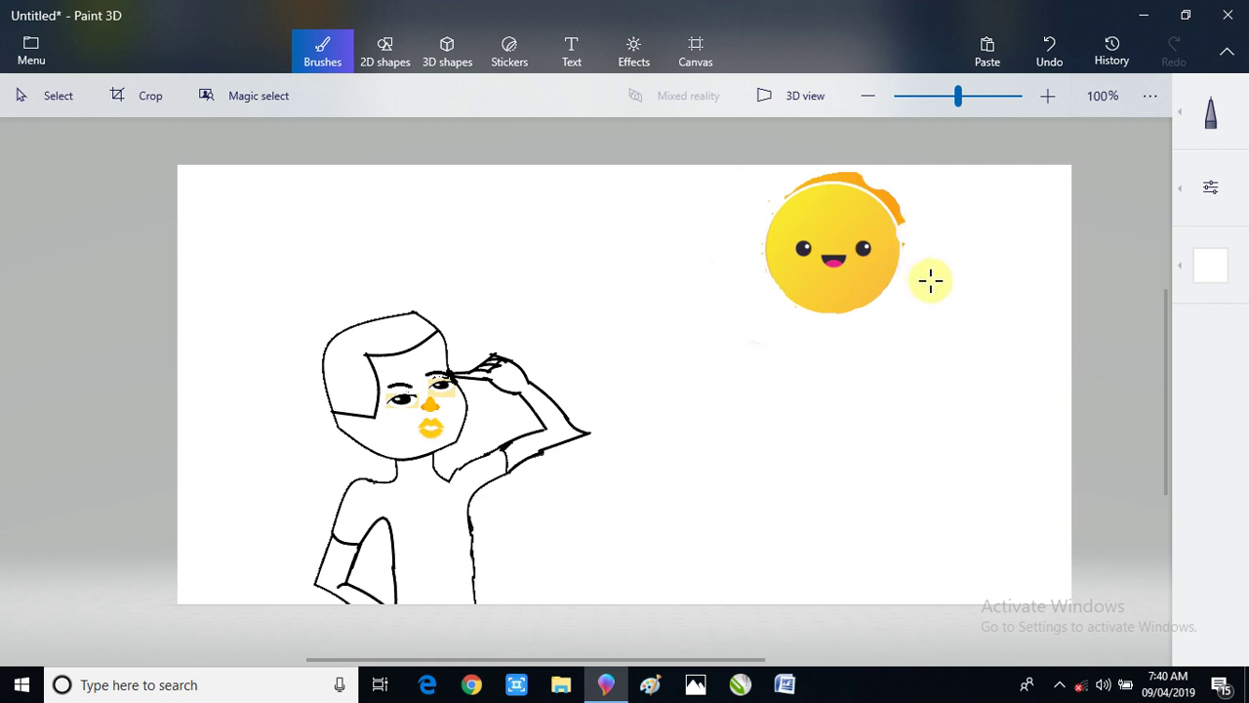
pyautogui.click(914, 245)
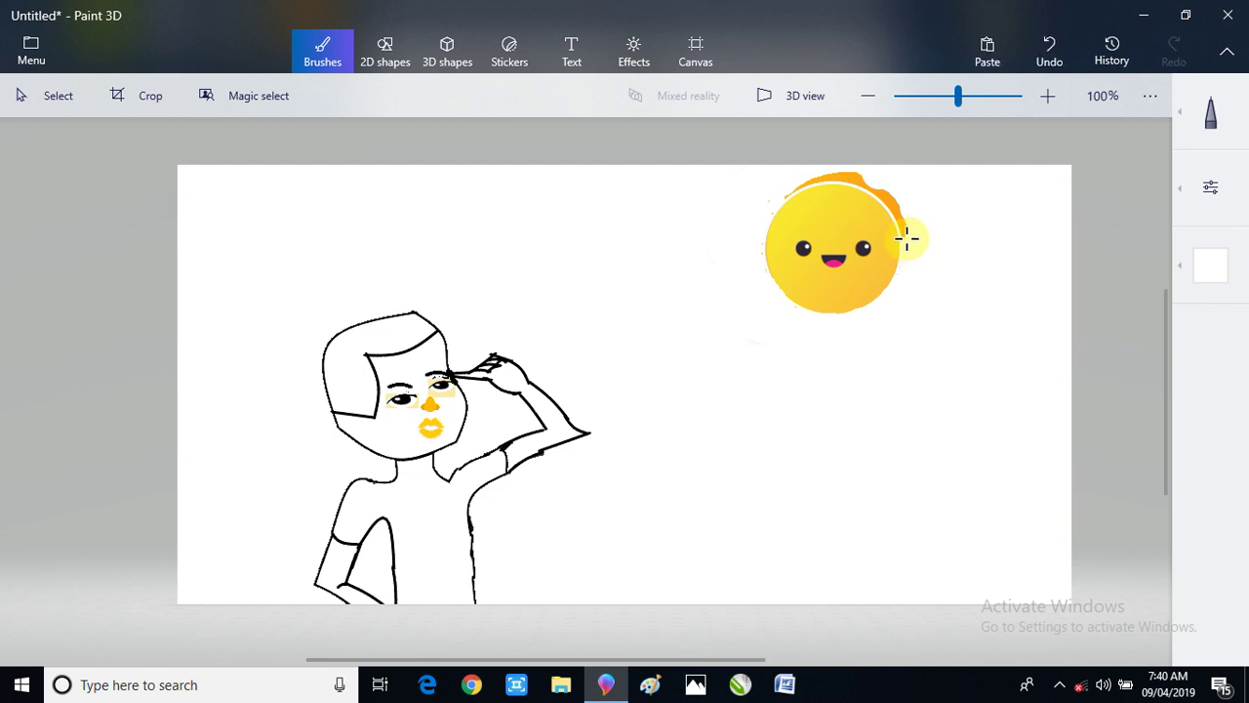
pyautogui.click(907, 237)
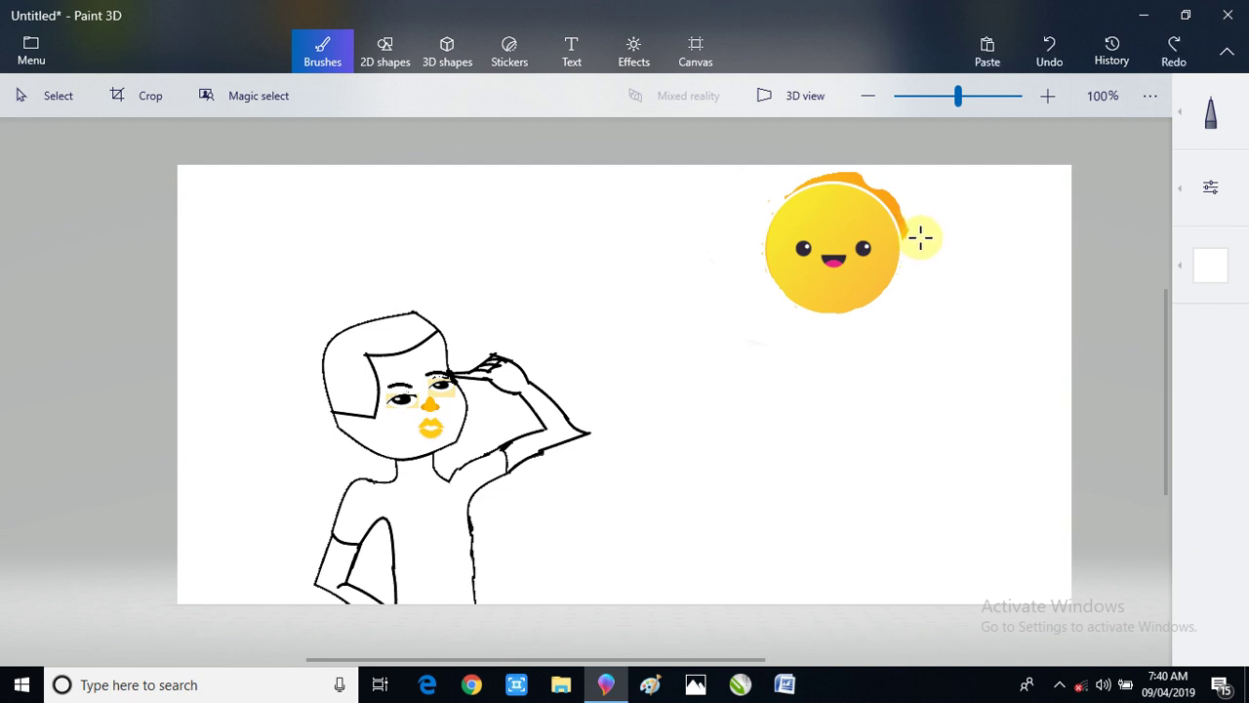
pyautogui.click(914, 234)
pyautogui.click(907, 228)
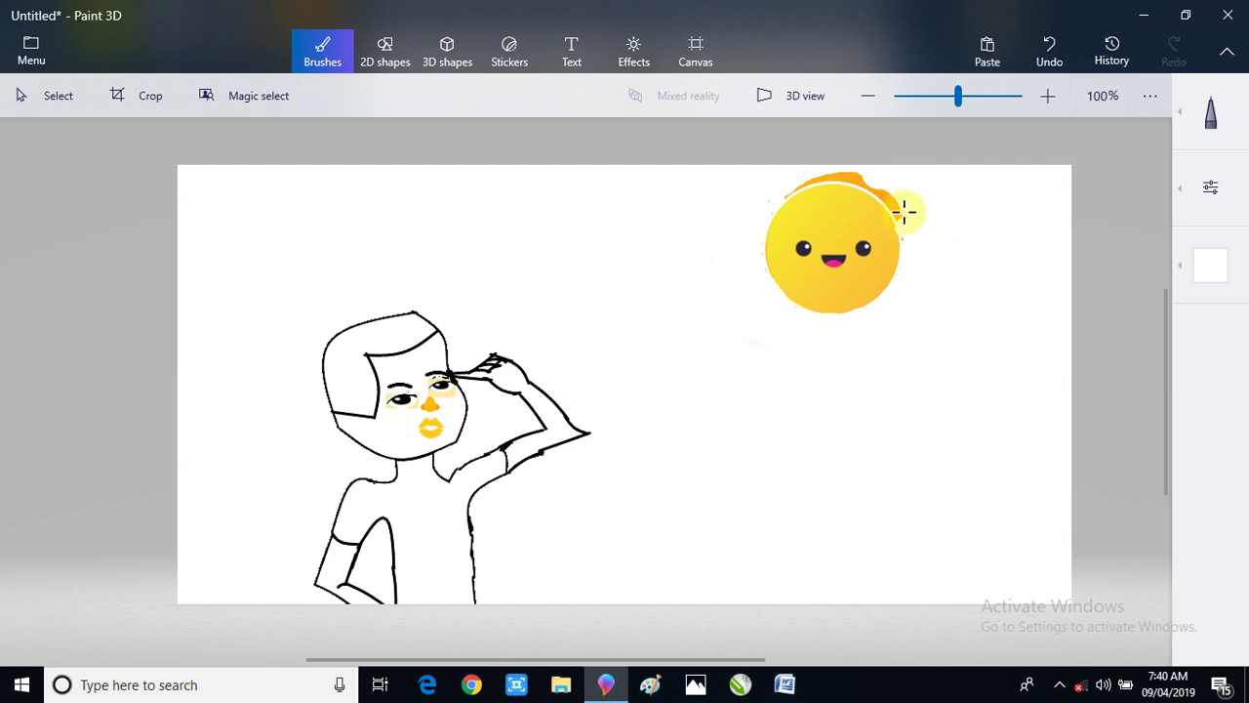
pyautogui.hotkey('ctrl', 'z')
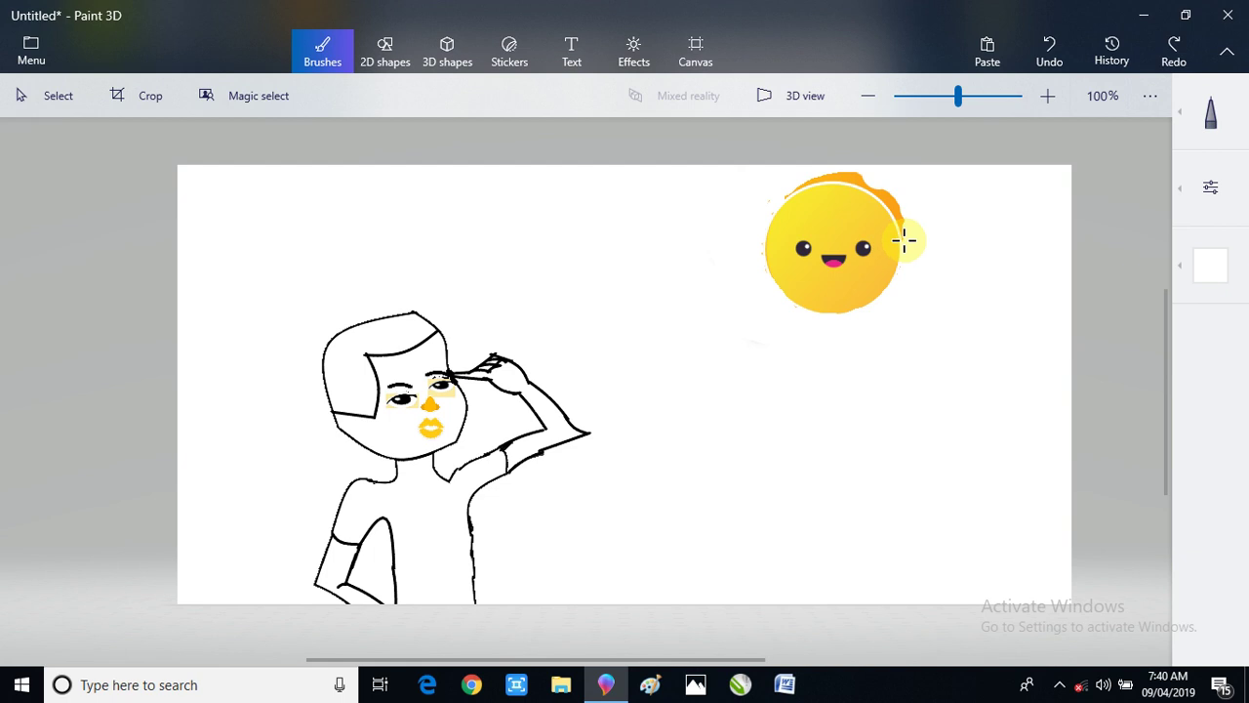
pyautogui.click(905, 232)
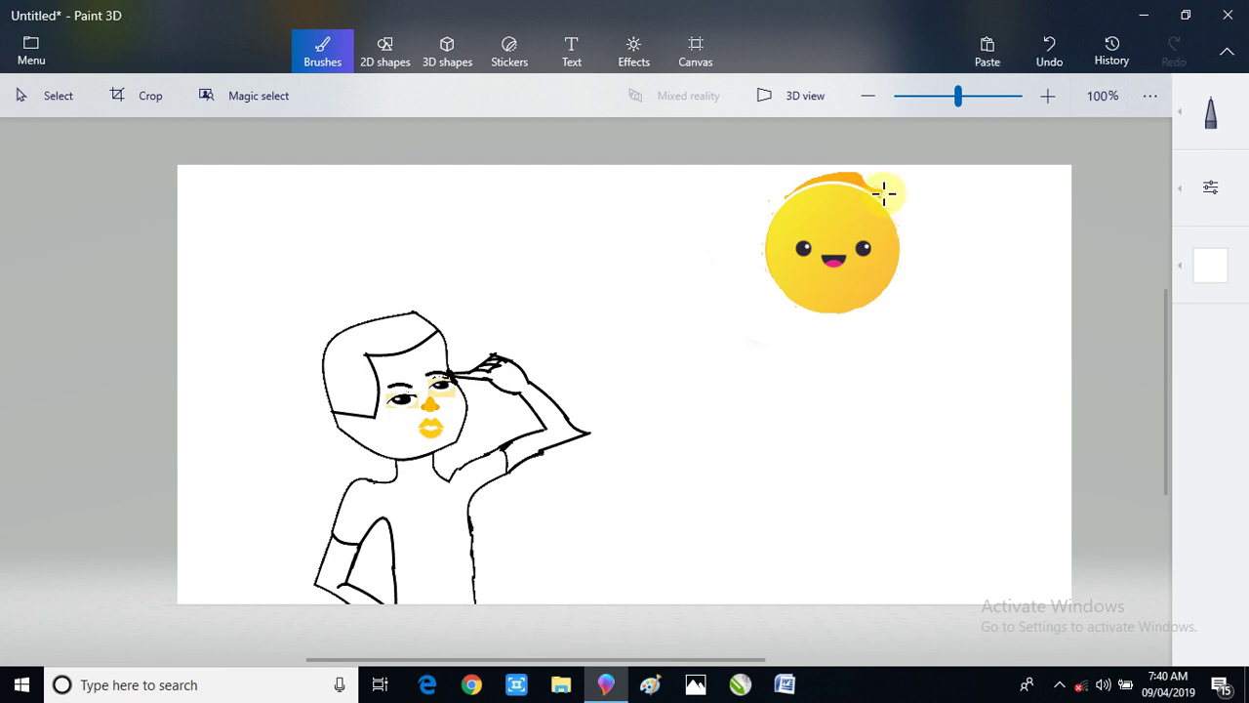
# - Cover the orange rim at the sun's upper right in white with short strokes and dabs toward the top
pyautogui.moveTo(883, 193); pyautogui.dragTo(862, 171)
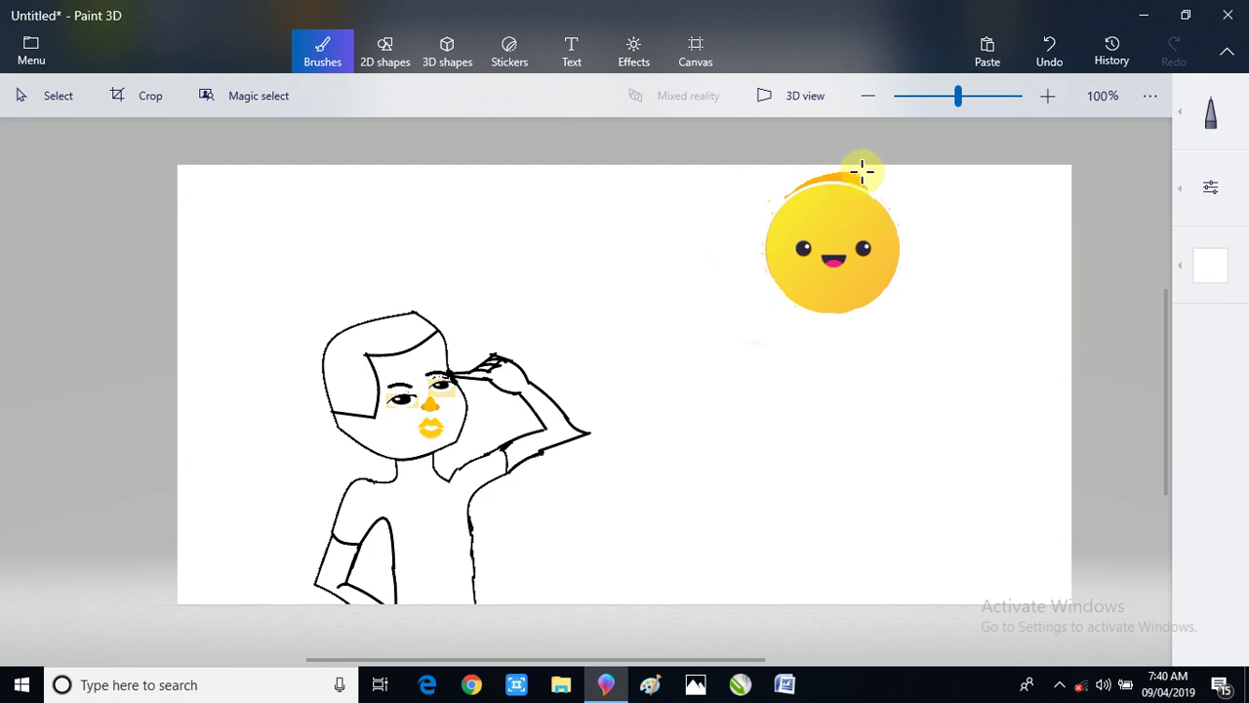
pyautogui.click(870, 179)
pyautogui.click(869, 179)
pyautogui.click(869, 178)
pyautogui.click(870, 179)
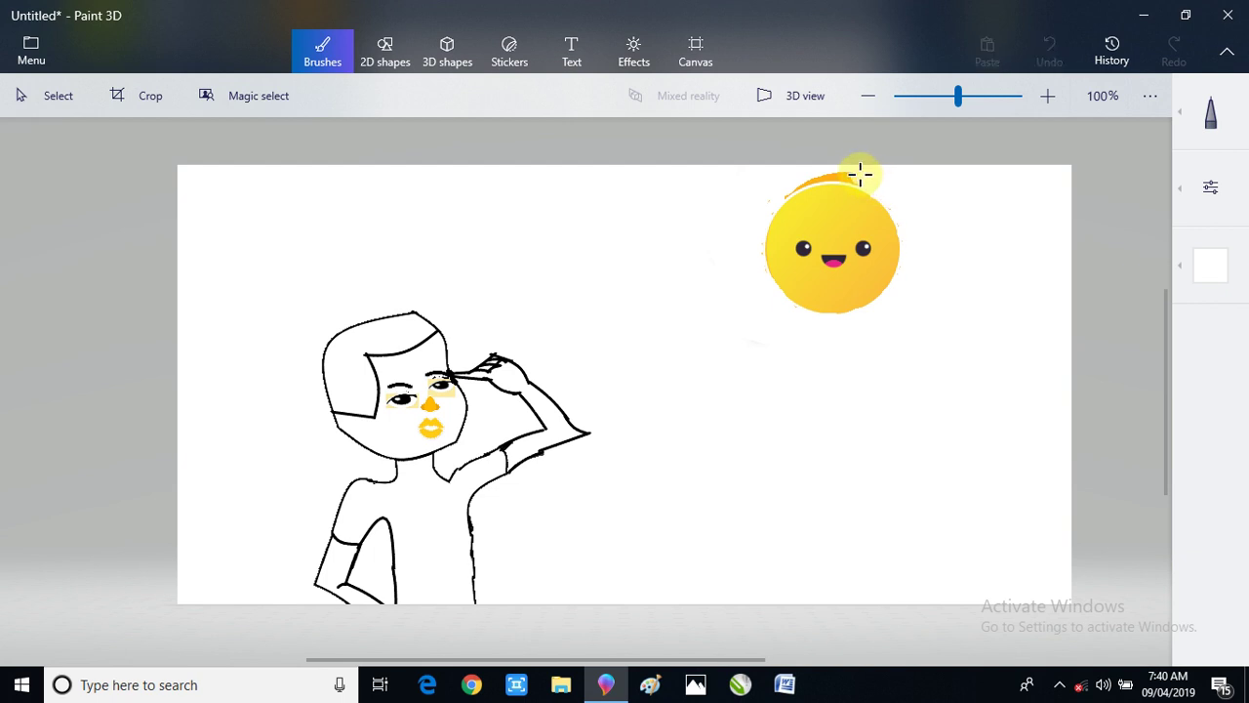
pyautogui.click(859, 174)
pyautogui.click(858, 175)
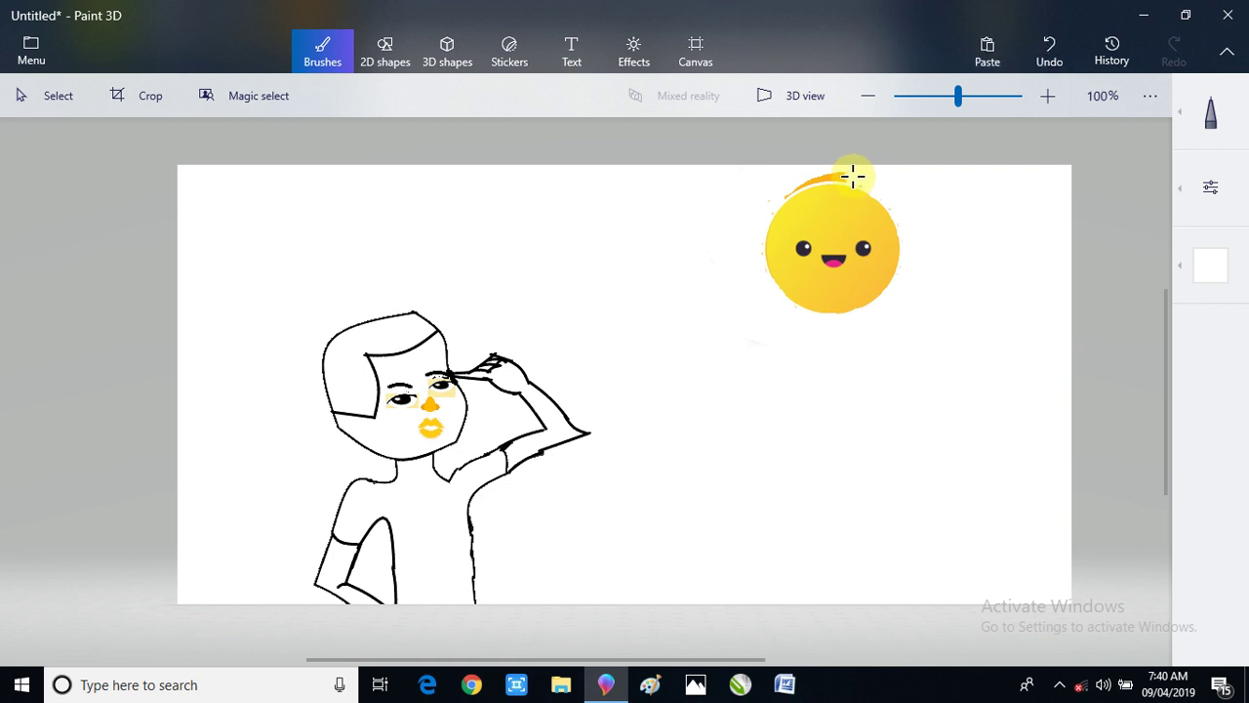
pyautogui.moveTo(859, 175)
pyautogui.mouseDown()
pyautogui.moveTo(842, 162)
pyautogui.moveTo(846, 185)
pyautogui.mouseUp()
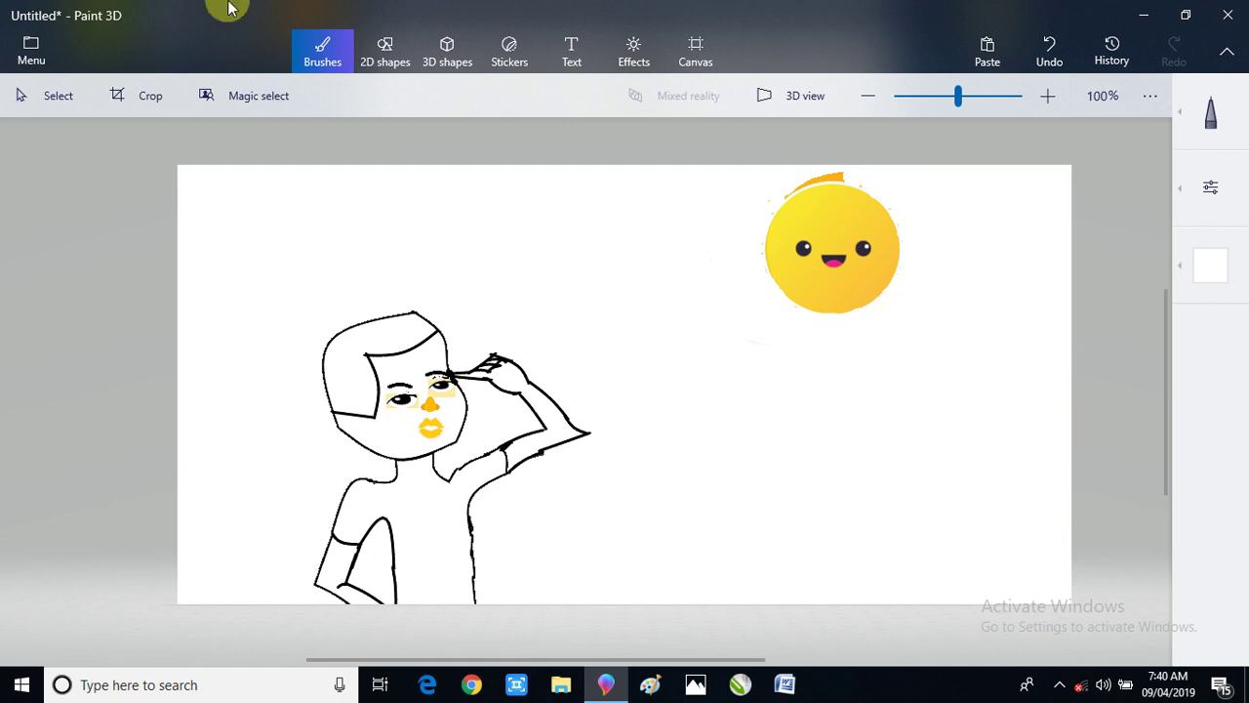
# - Paint over the remaining orange rim along the sun's upper-left edge in white, undoing the first long stroke across the top
pyautogui.moveTo(868, 179)
pyautogui.mouseDown()
pyautogui.moveTo(806, 173)
pyautogui.moveTo(787, 207)
pyautogui.mouseUp()
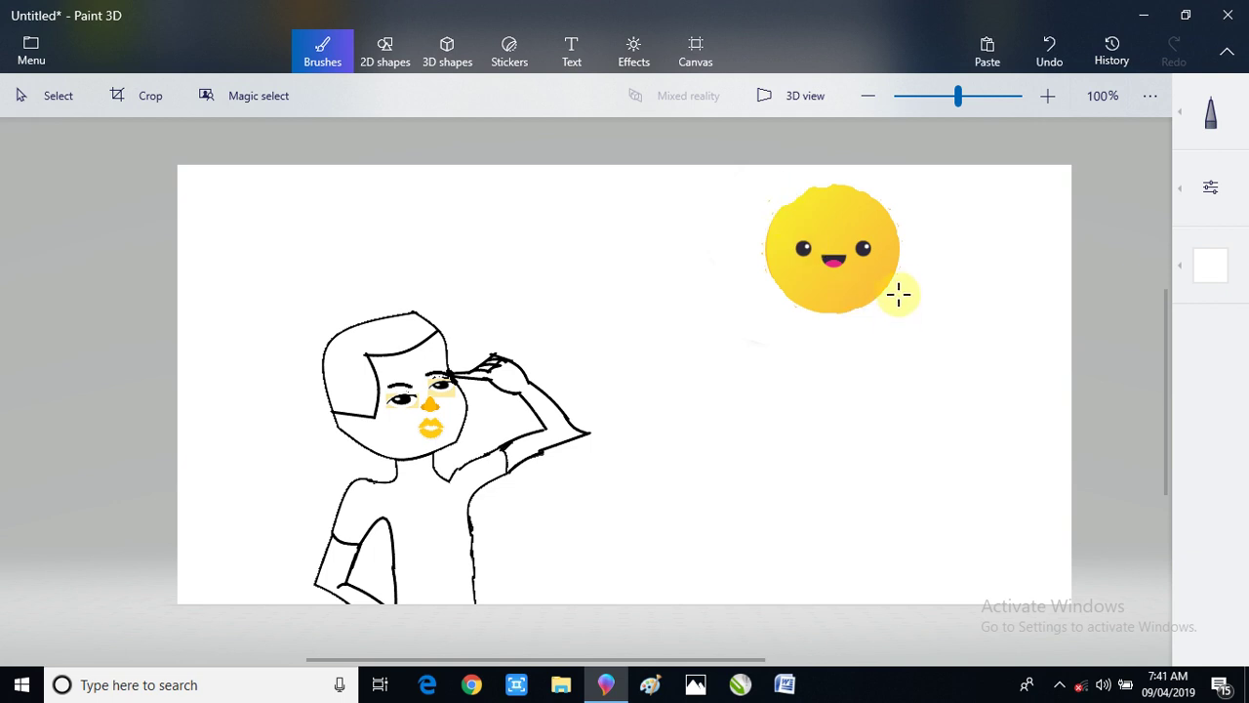
pyautogui.hotkey('ctrl', 'z')
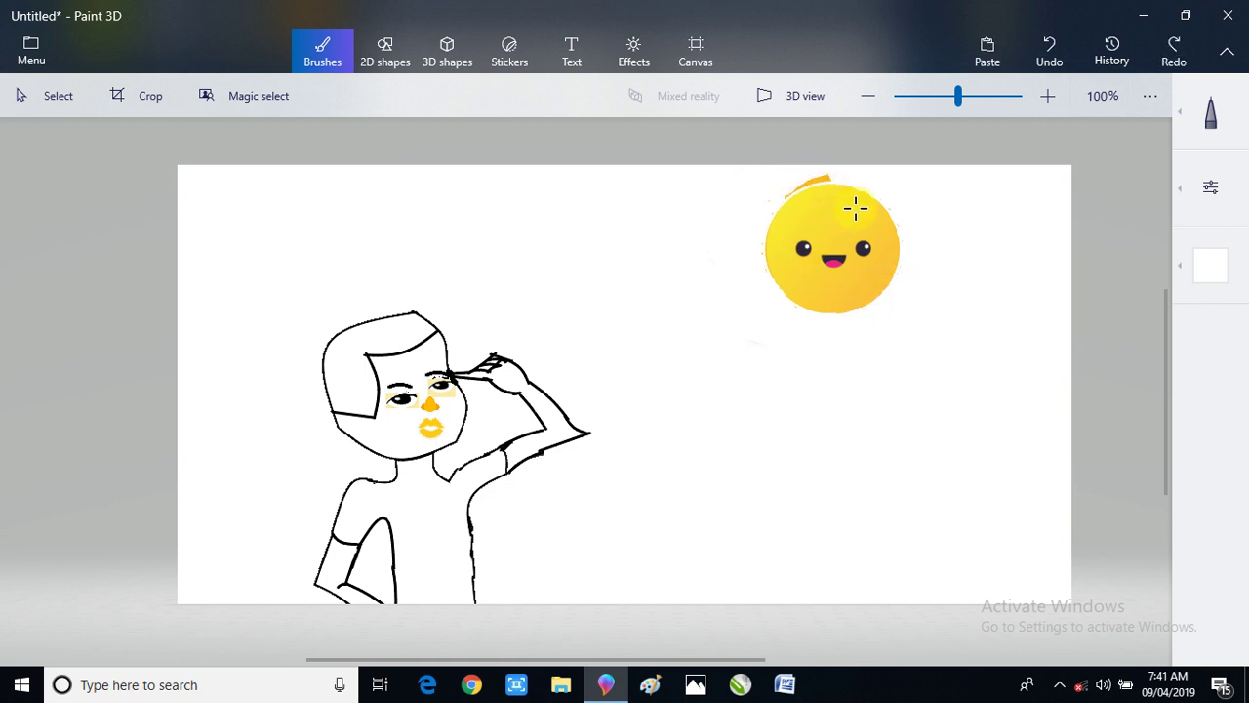
pyautogui.moveTo(786, 167); pyautogui.dragTo(836, 173)
pyautogui.click(815, 169)
pyautogui.click(816, 169)
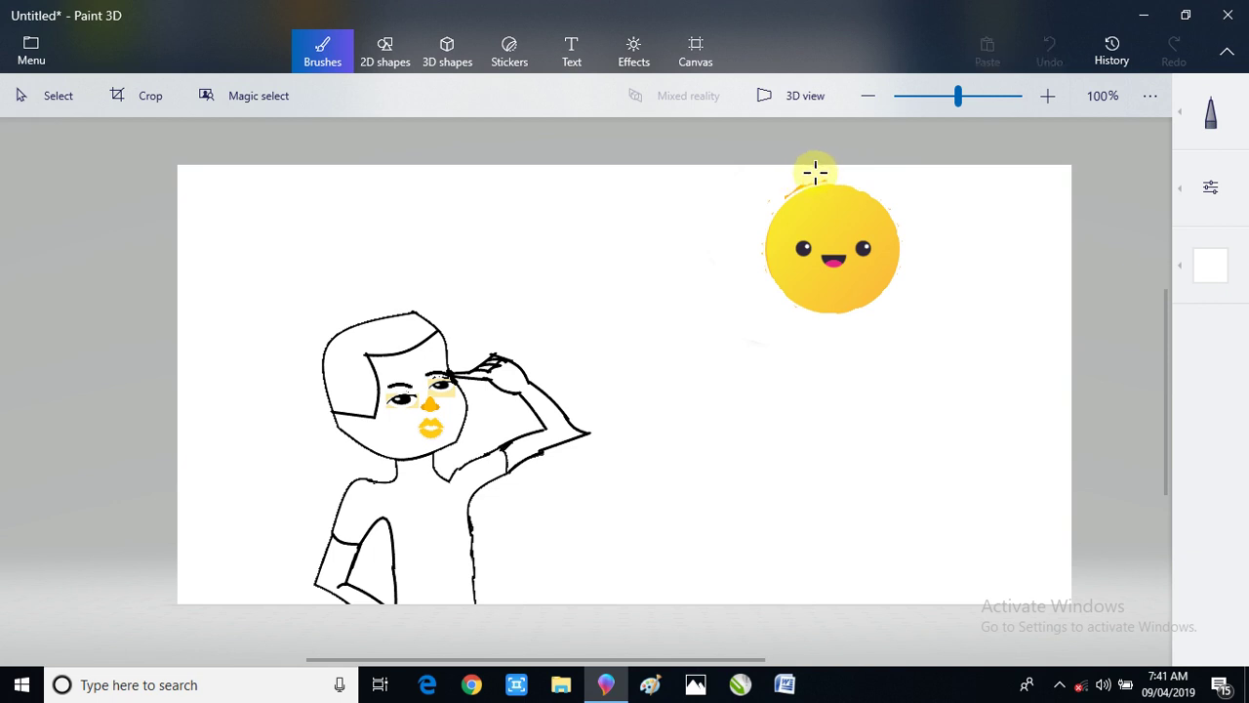
pyautogui.click(818, 172)
pyautogui.click(791, 185)
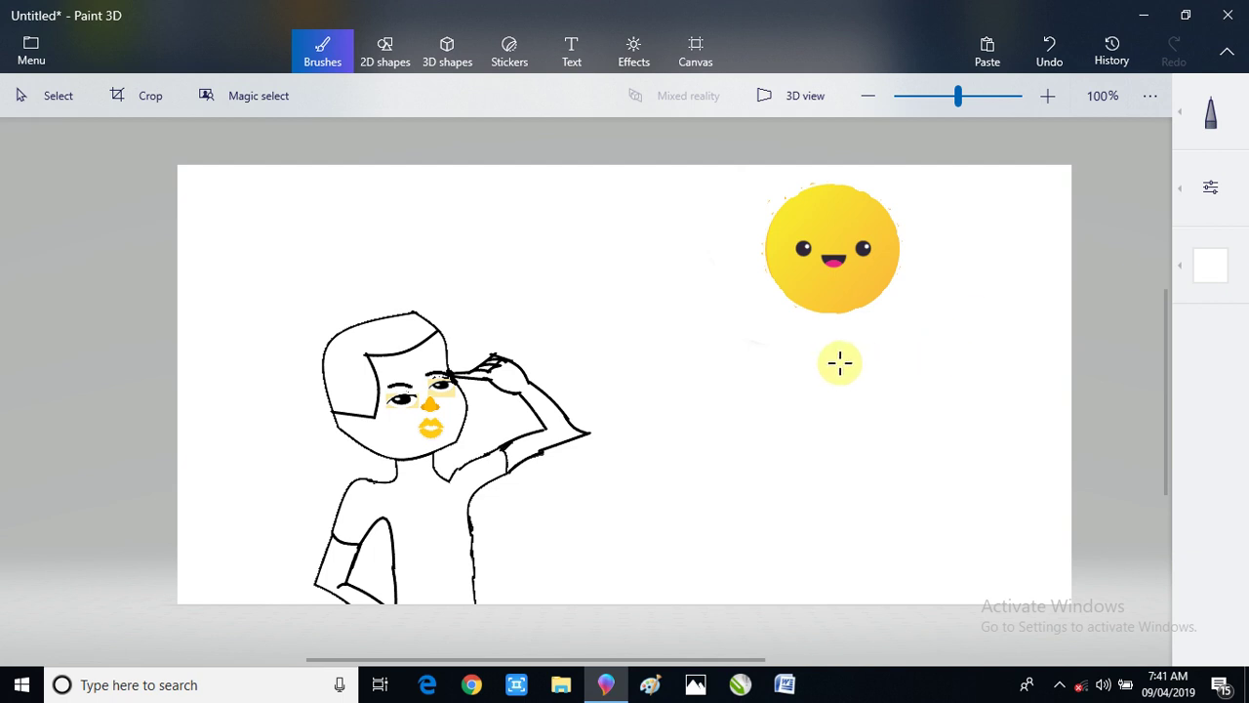
# - Switch to the marker with a much greater thickness and golden yellow color, and paint over the right half of the sun's face
pyautogui.click(1215, 115)
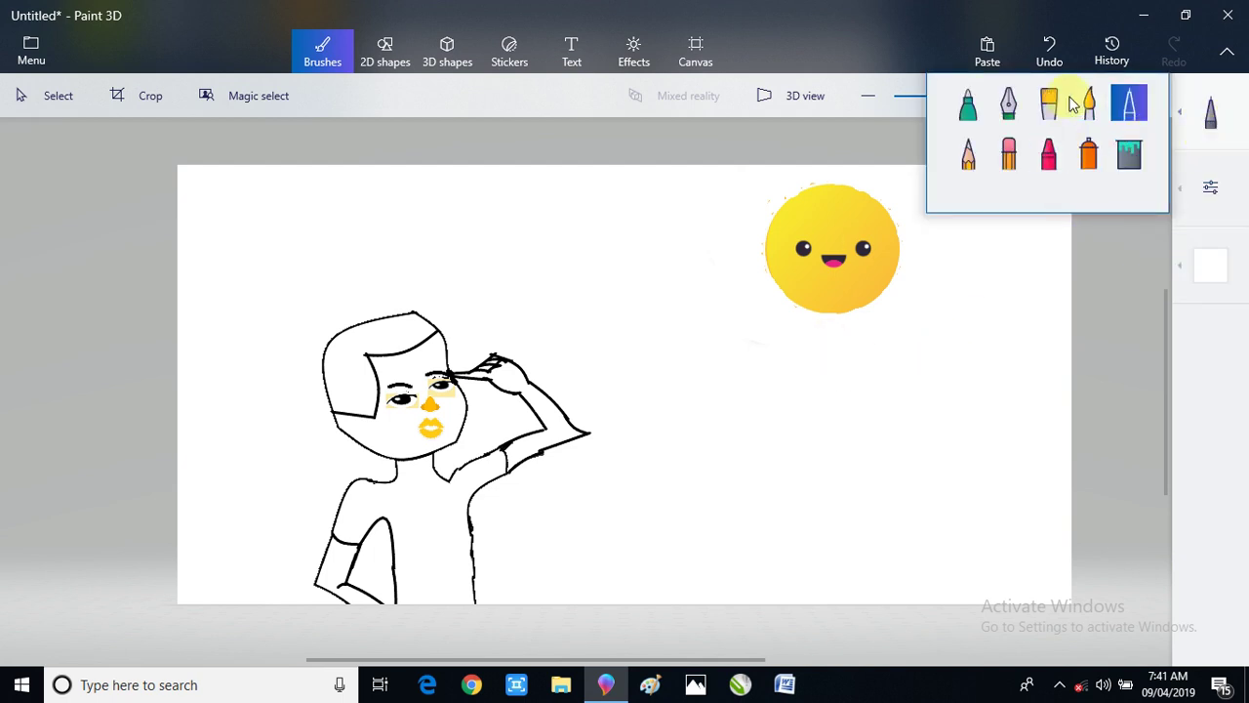
pyautogui.click(965, 106)
pyautogui.click(1211, 187)
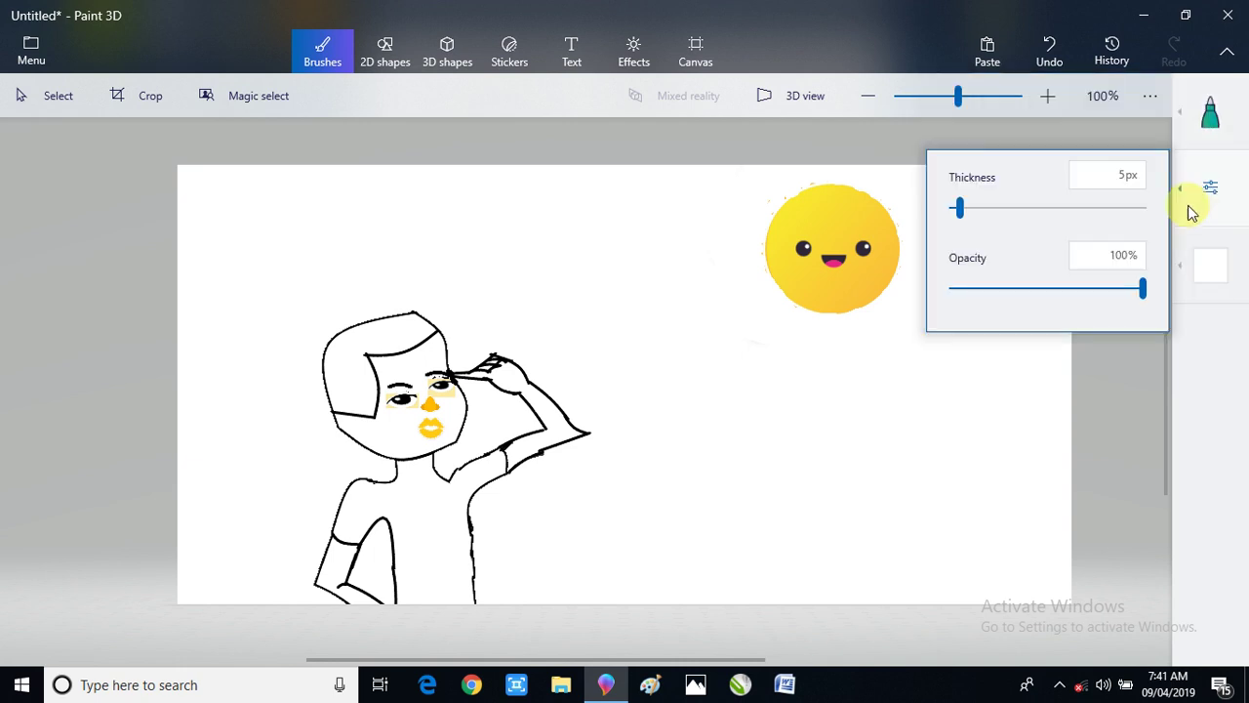
pyautogui.click(1106, 209)
pyautogui.click(1210, 273)
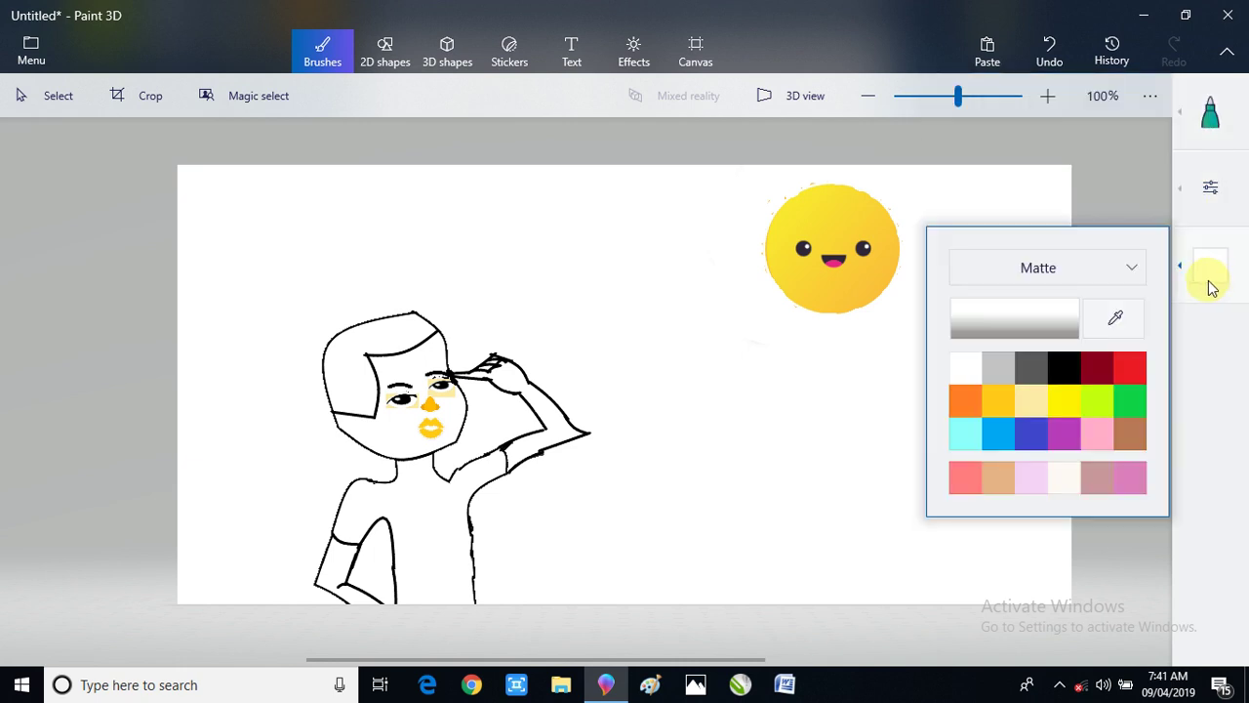
pyautogui.click(1017, 400)
pyautogui.click(996, 400)
pyautogui.moveTo(879, 246); pyautogui.dragTo(864, 246)
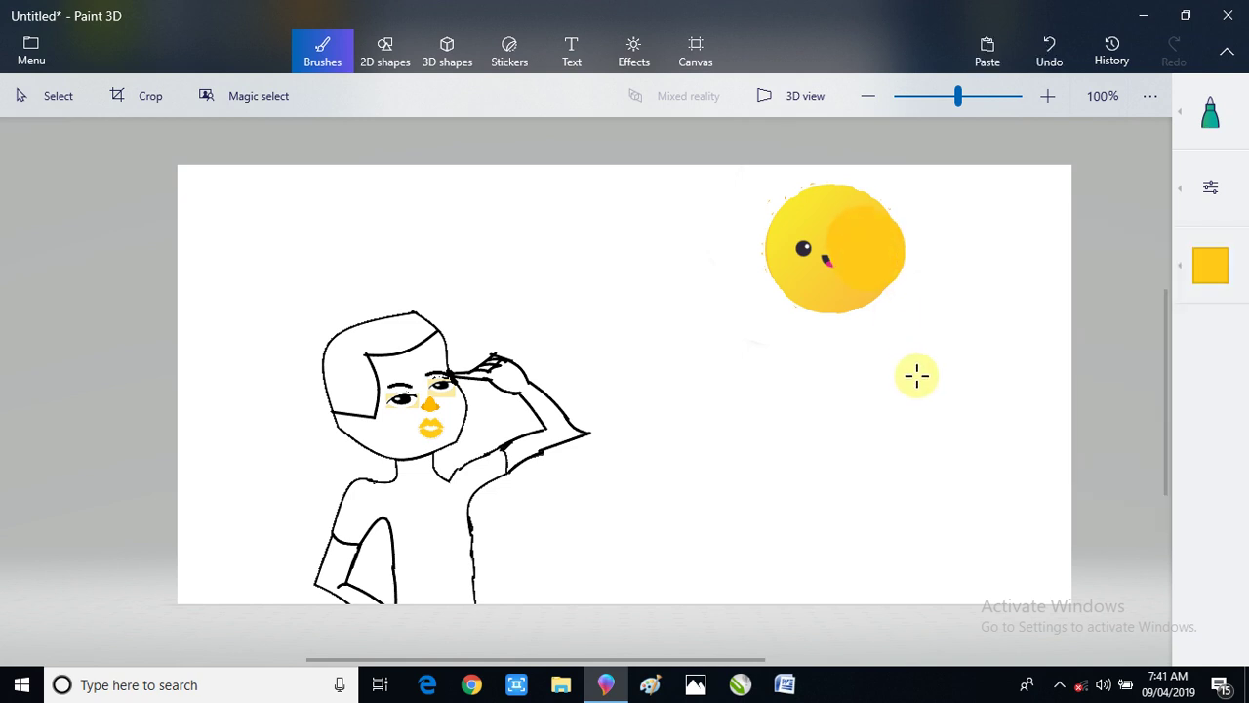
# - Undo the golden yellow stroke on the sun, try a bright yellow stroke over its face, and undo that as well
pyautogui.hotkey('ctrl', 'z')
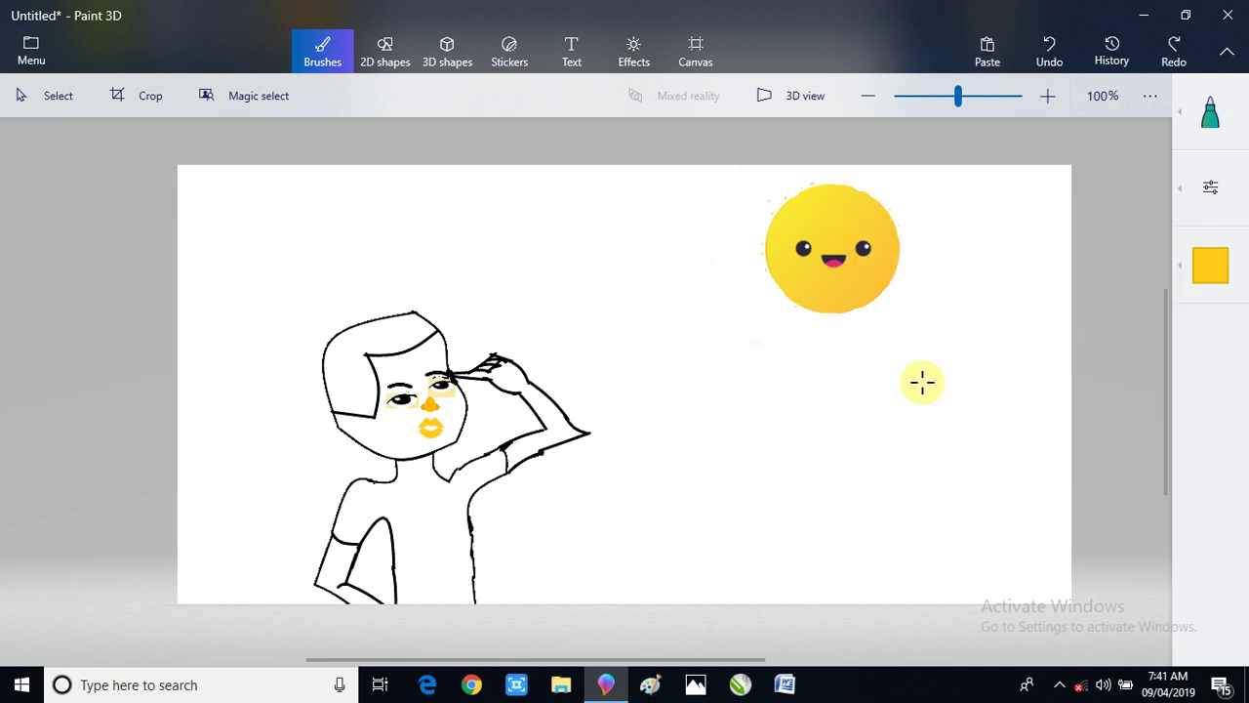
pyautogui.click(1210, 265)
pyautogui.click(1070, 404)
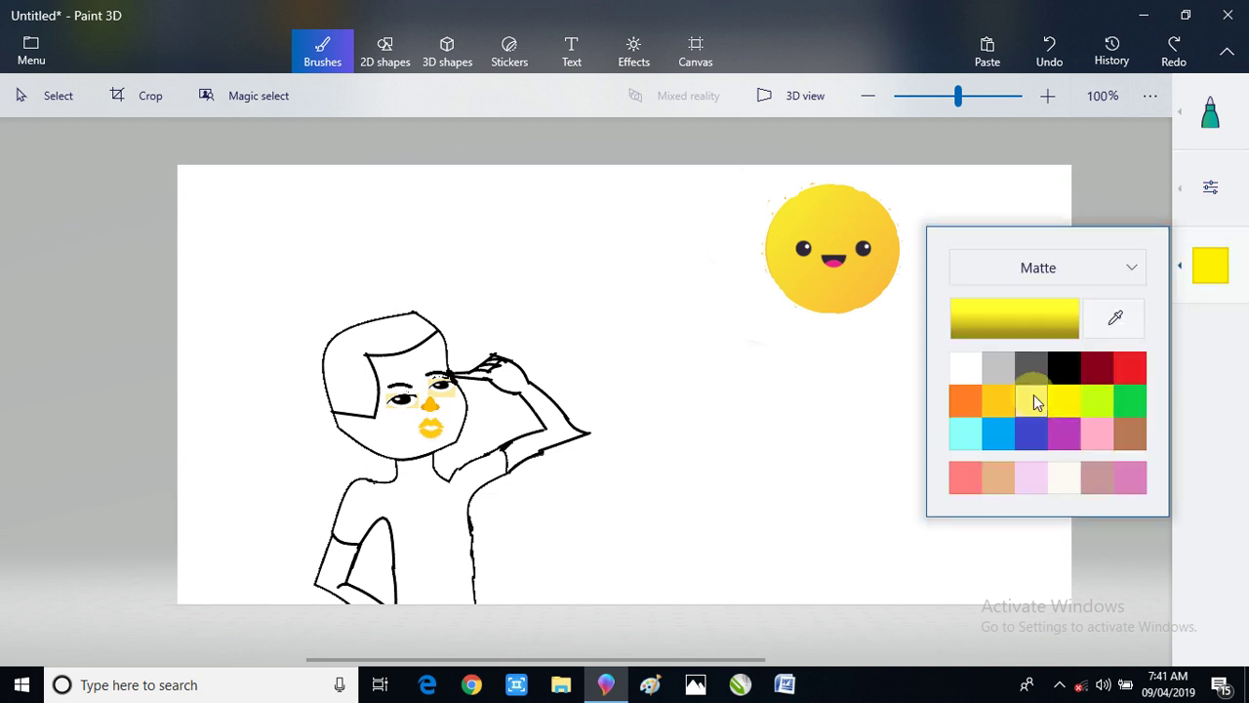
pyautogui.moveTo(848, 274); pyautogui.dragTo(845, 245)
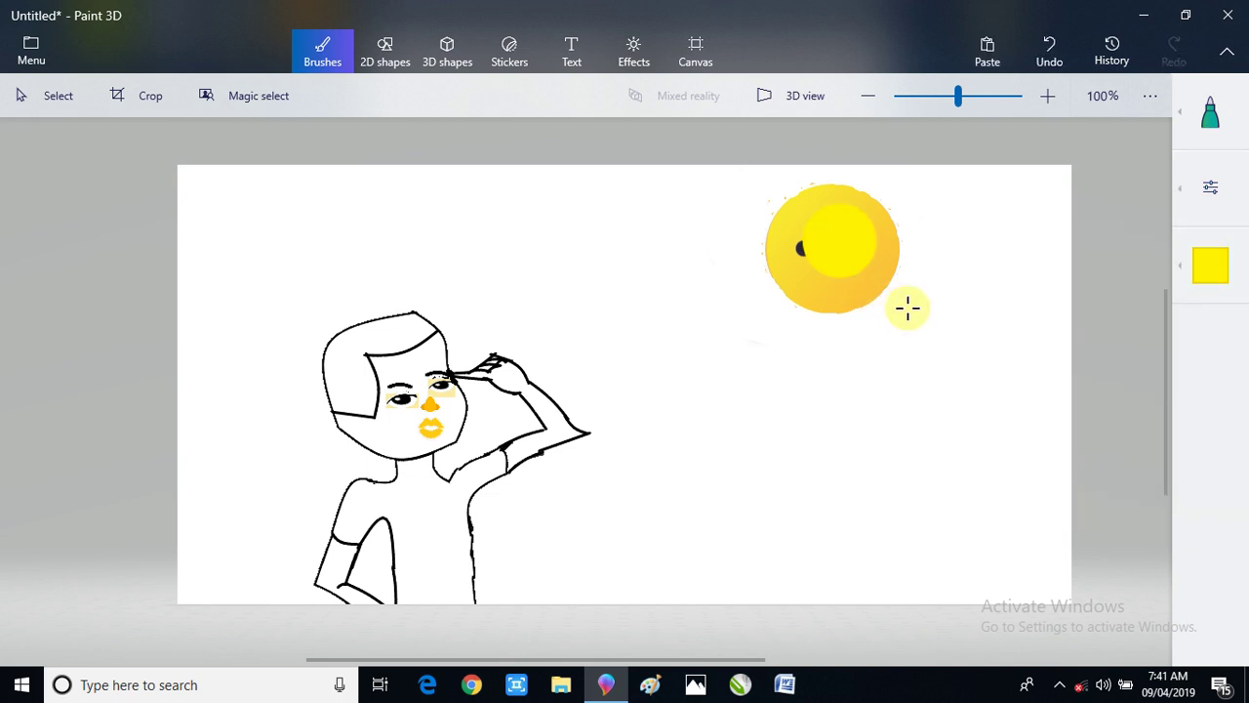
pyautogui.hotkey('ctrl', 'z')
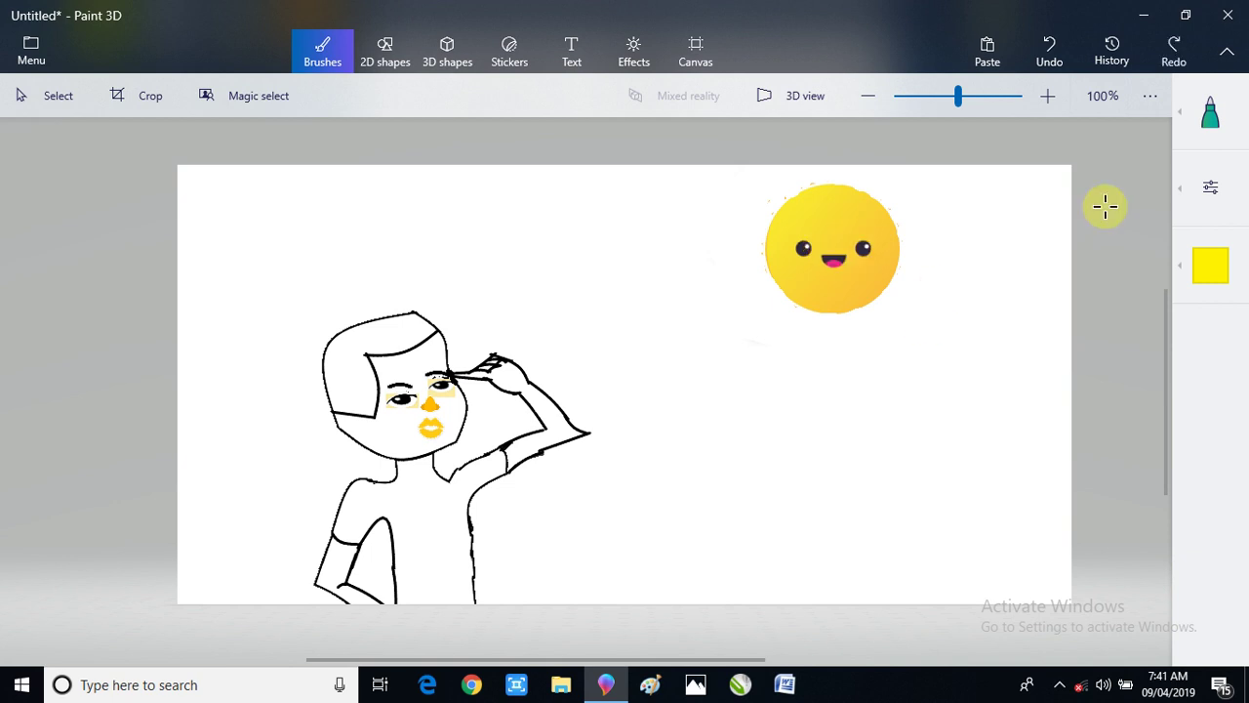
# - Try a bright yellow stroke at 67% opacity over the sun's face and undo it
pyautogui.click(1210, 187)
pyautogui.click(1080, 289)
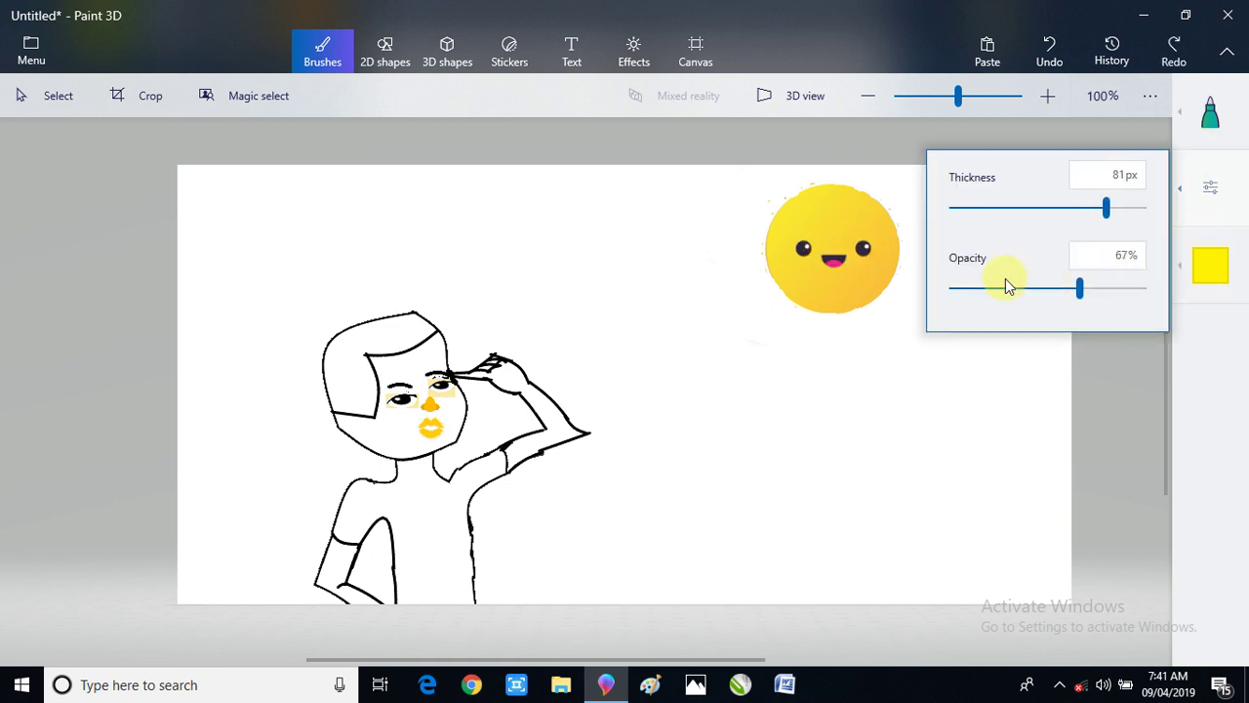
pyautogui.moveTo(825, 224); pyautogui.dragTo(874, 276)
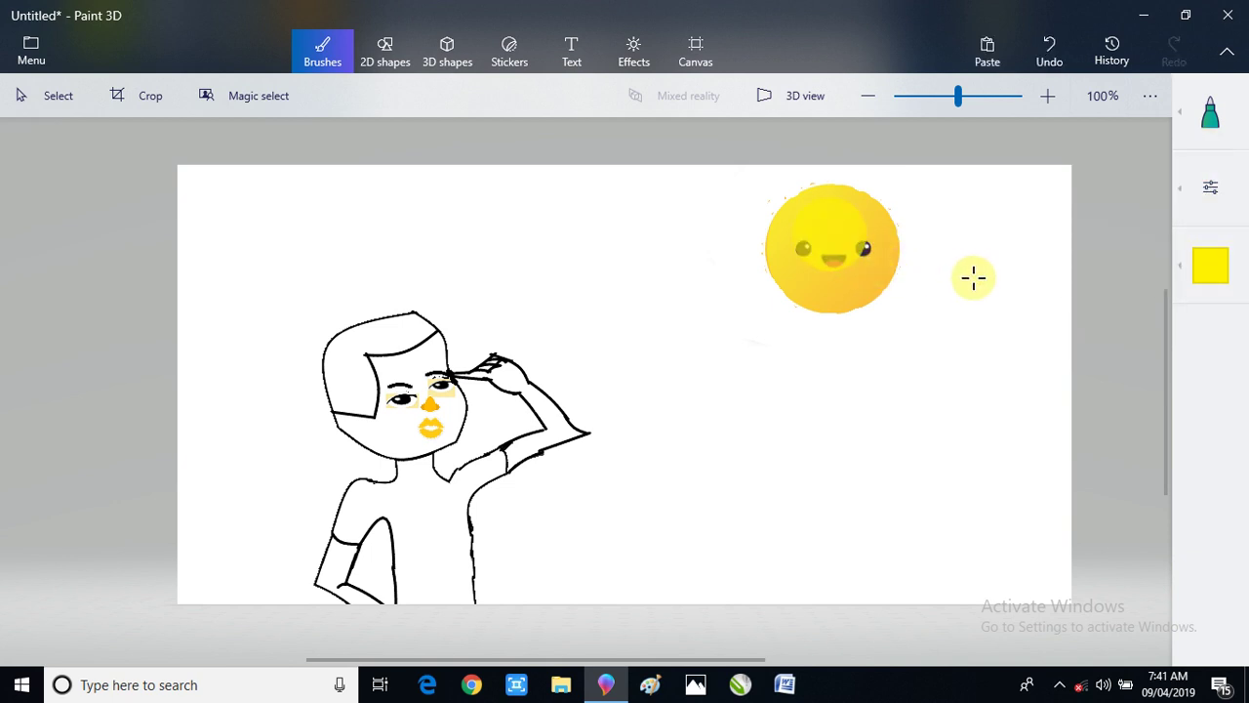
pyautogui.hotkey('ctrl', 'z')
# - Try a yellow dab at 40 px thickness and 95% opacity over the sun's right eye and undo it
pyautogui.click(1209, 188)
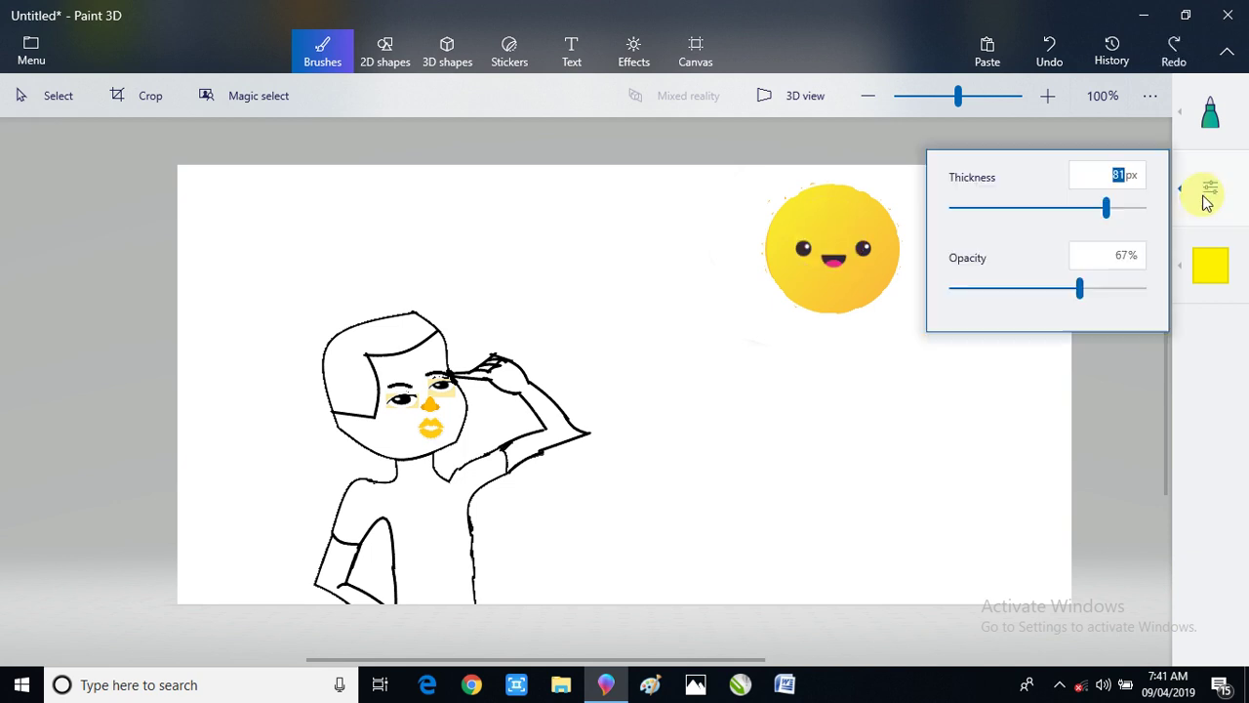
pyautogui.moveTo(1016, 208); pyautogui.dragTo(1027, 208)
pyautogui.moveTo(1079, 287); pyautogui.dragTo(1133, 308)
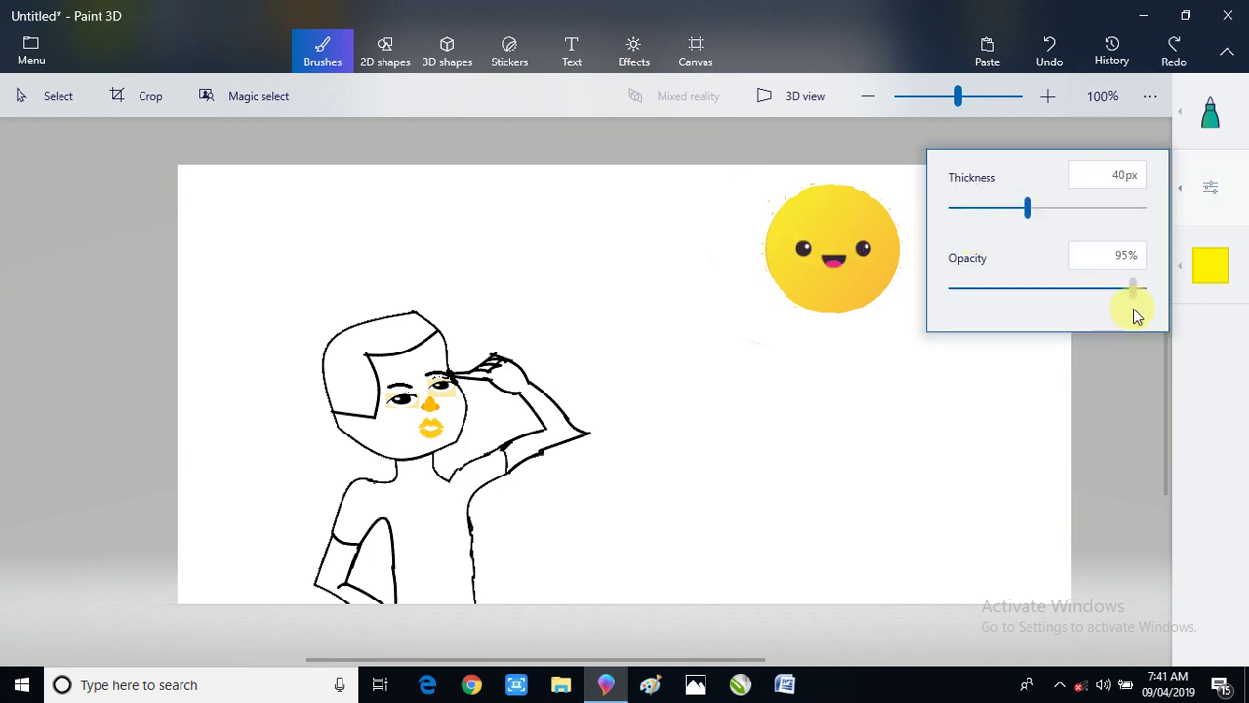
pyautogui.click(863, 248)
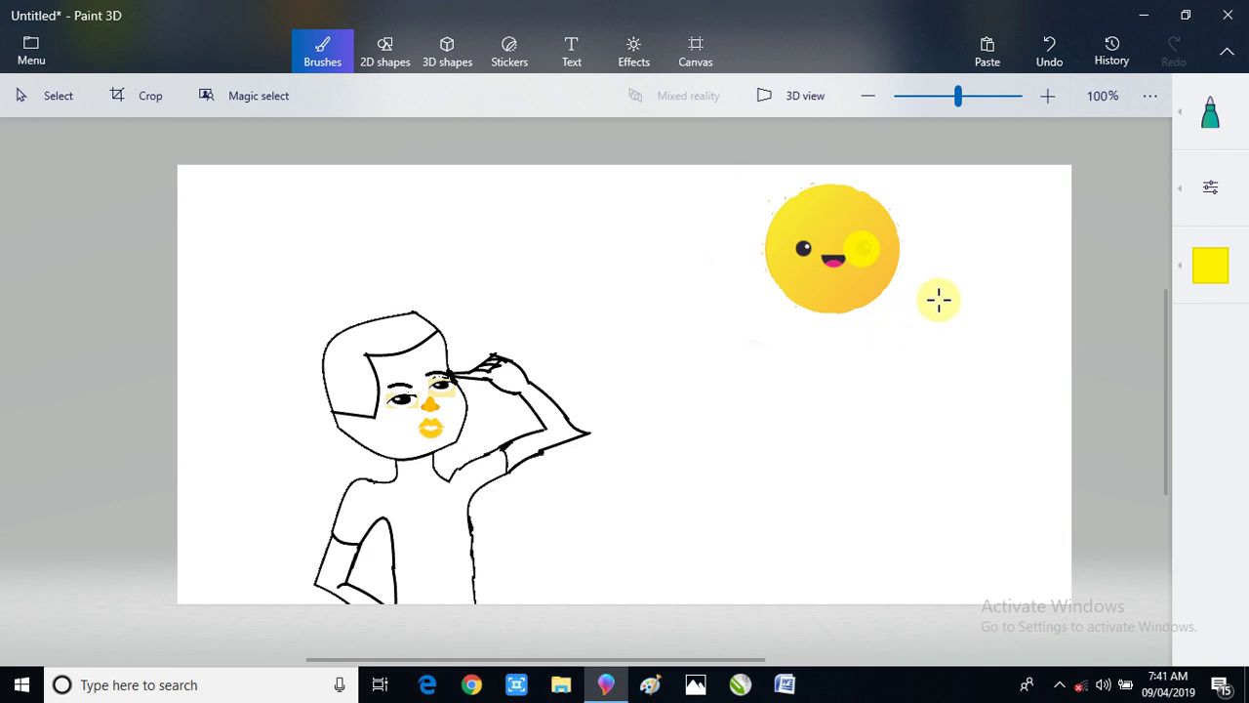
pyautogui.hotkey('ctrl', 'z')
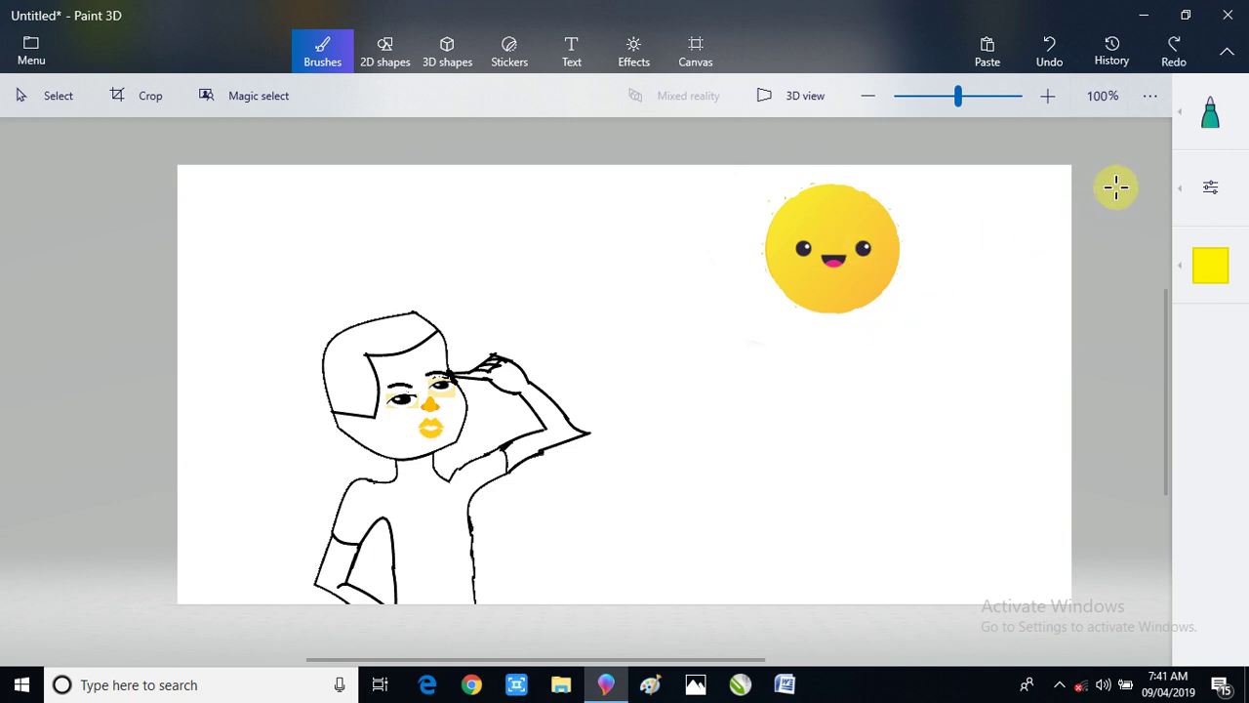
# - Set the marker to 6 px thickness and 100% opacity, undoing a test dab on the sun's left eye
pyautogui.click(1208, 186)
pyautogui.click(1142, 288)
pyautogui.click(964, 207)
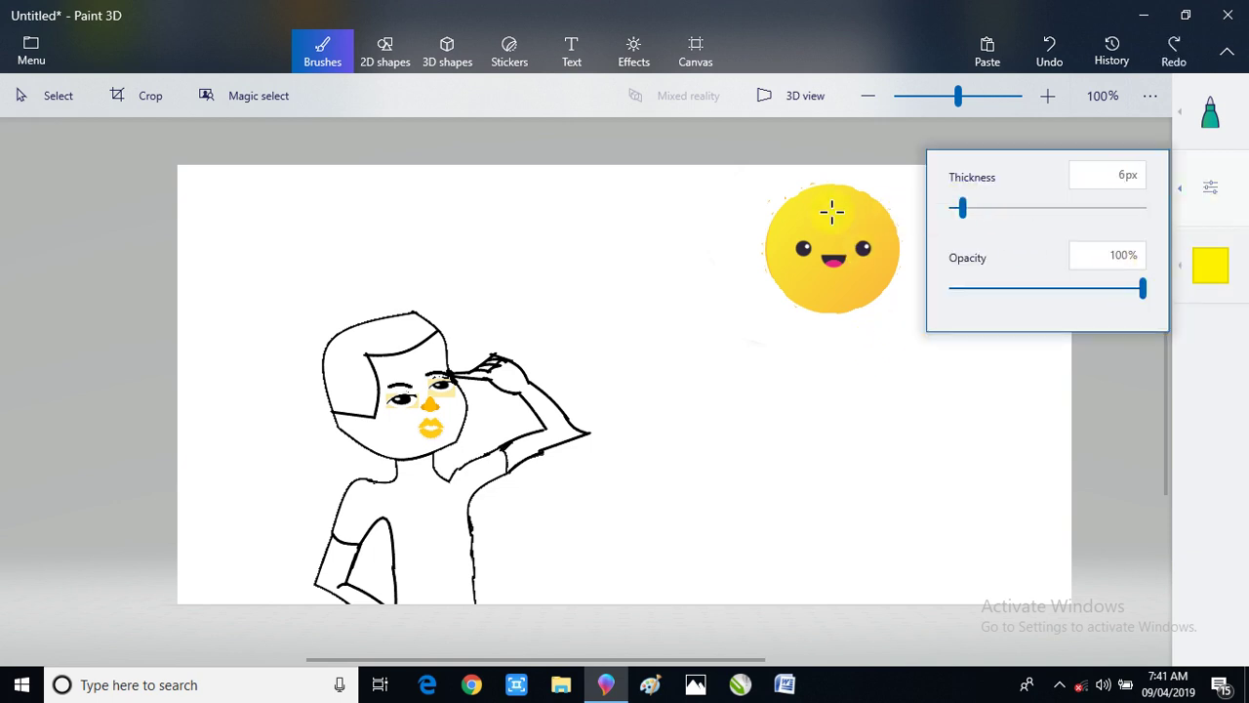
pyautogui.click(805, 250)
pyautogui.hotkey('ctrl', 'z')
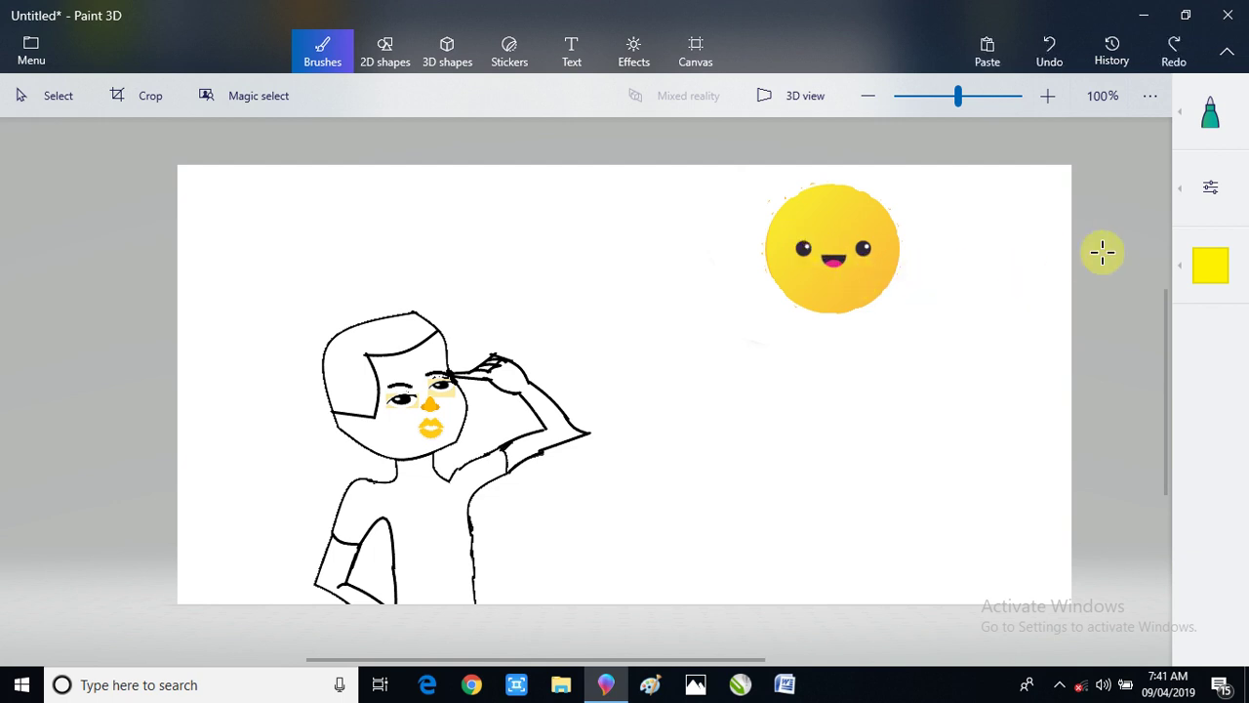
# - Try a light gray stroke over the sun's right eye
pyautogui.click(1211, 266)
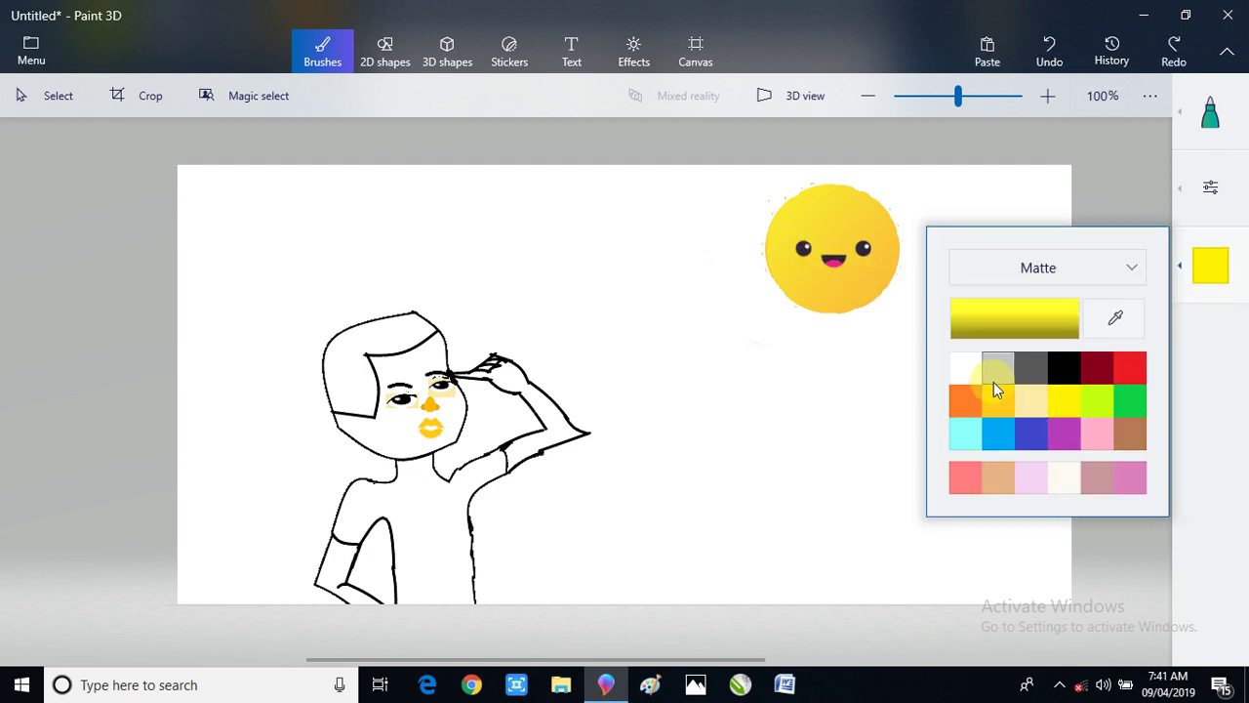
pyautogui.click(993, 381)
pyautogui.moveTo(889, 249); pyautogui.dragTo(863, 249)
# - Change the marker color to golden yellow and cover the sun's right eye with small strokes
pyautogui.click(1210, 265)
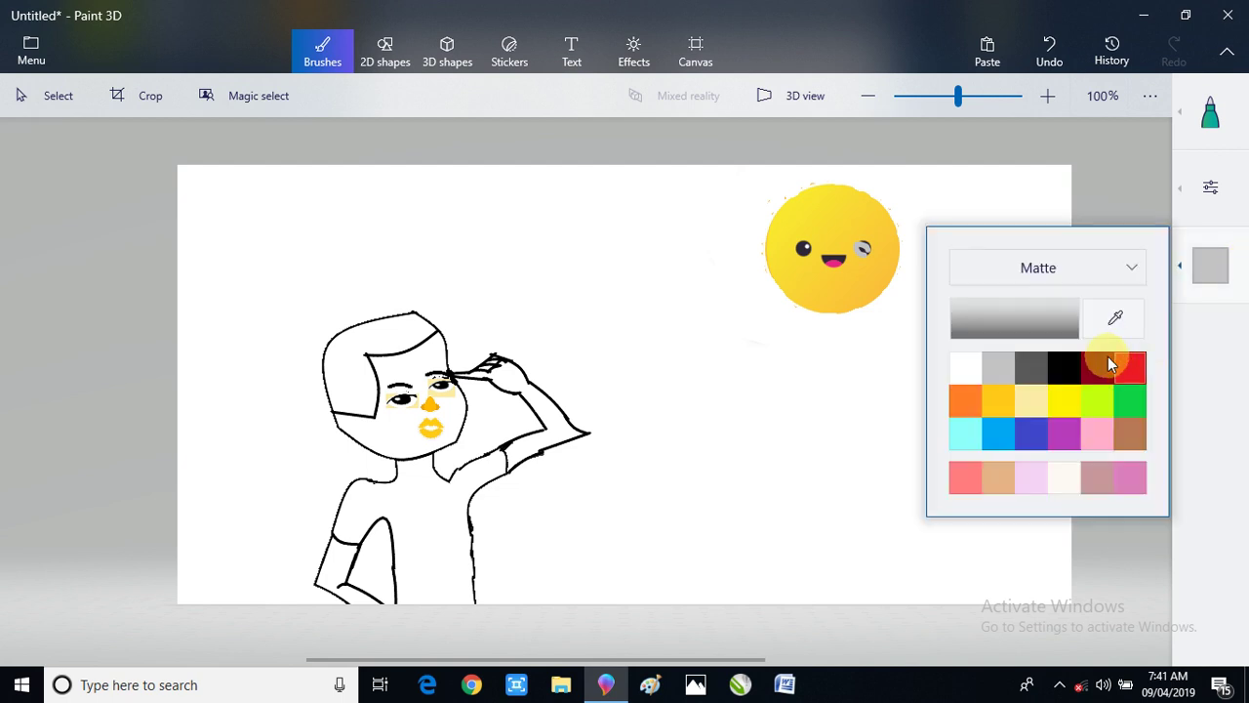
pyautogui.click(993, 398)
pyautogui.moveTo(863, 243); pyautogui.dragTo(863, 247)
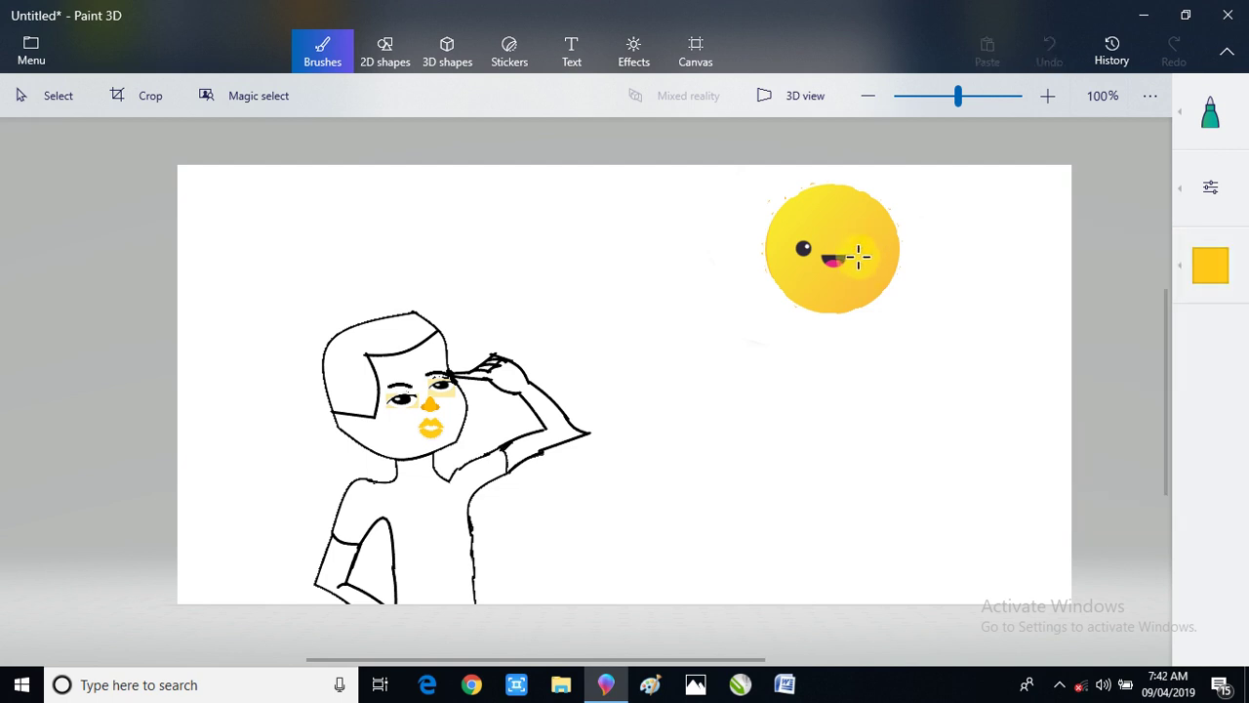
pyautogui.moveTo(864, 248); pyautogui.dragTo(866, 248)
# - Increase the marker thickness and paint the whole sun golden yellow, covering its face and touching up the right edge
pyautogui.click(1211, 186)
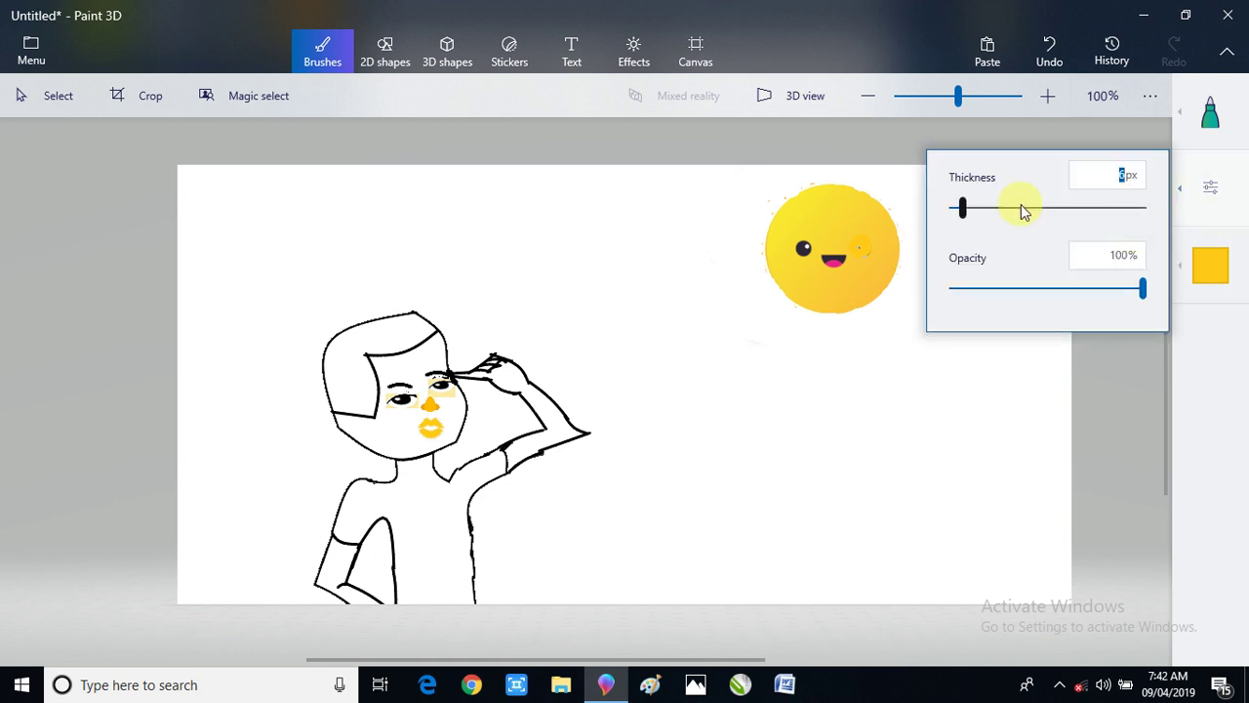
pyautogui.click(1001, 211)
pyautogui.moveTo(859, 254)
pyautogui.mouseDown()
pyautogui.moveTo(799, 240)
pyautogui.moveTo(861, 238)
pyautogui.moveTo(851, 224)
pyautogui.moveTo(863, 232)
pyautogui.moveTo(813, 228)
pyautogui.moveTo(830, 221)
pyautogui.moveTo(864, 230)
pyautogui.moveTo(847, 265)
pyautogui.moveTo(814, 250)
pyautogui.moveTo(849, 213)
pyautogui.moveTo(795, 220)
pyautogui.moveTo(845, 197)
pyautogui.moveTo(811, 199)
pyautogui.moveTo(784, 236)
pyautogui.moveTo(803, 203)
pyautogui.moveTo(796, 265)
pyautogui.moveTo(809, 285)
pyautogui.moveTo(844, 293)
pyautogui.moveTo(854, 280)
pyautogui.moveTo(814, 275)
pyautogui.moveTo(791, 238)
pyautogui.moveTo(775, 246)
pyautogui.moveTo(791, 285)
pyautogui.moveTo(892, 215)
pyautogui.moveTo(848, 198)
pyautogui.moveTo(878, 237)
pyautogui.moveTo(870, 212)
pyautogui.moveTo(858, 198)
pyautogui.moveTo(876, 273)
pyautogui.moveTo(854, 297)
pyautogui.moveTo(815, 299)
pyautogui.mouseUp()
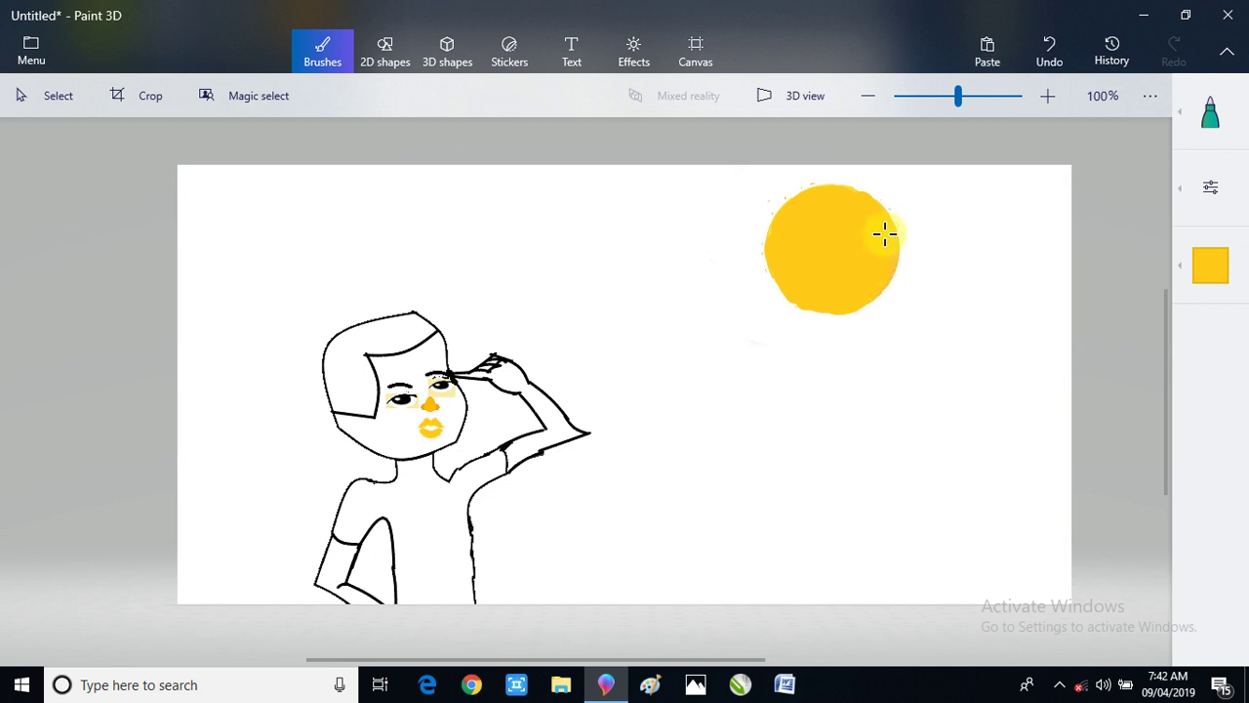
pyautogui.moveTo(883, 232)
pyautogui.mouseDown()
pyautogui.moveTo(894, 250)
pyautogui.moveTo(876, 291)
pyautogui.mouseUp()
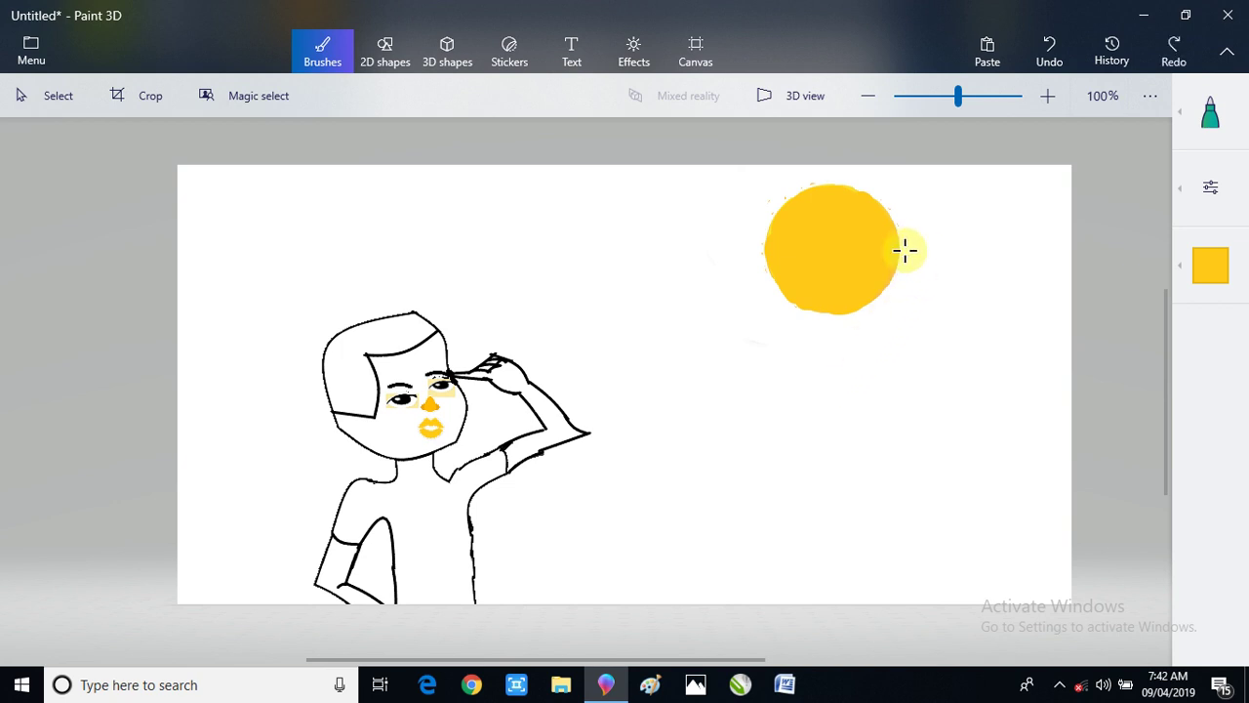
pyautogui.moveTo(889, 257); pyautogui.dragTo(885, 249)
pyautogui.moveTo(885, 248); pyautogui.dragTo(886, 251)
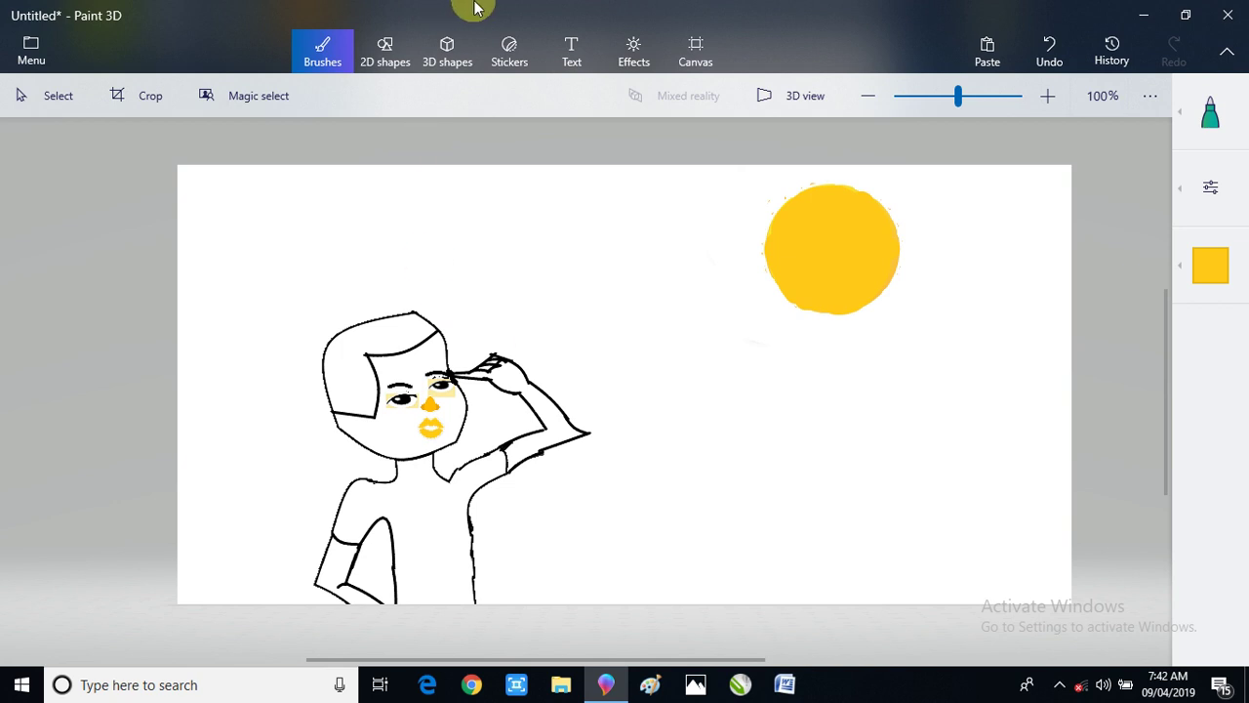
# - Draw a straight 3 px line outward from the sun's upper-right edge as a ray and color it bright yellow
pyautogui.click(386, 49)
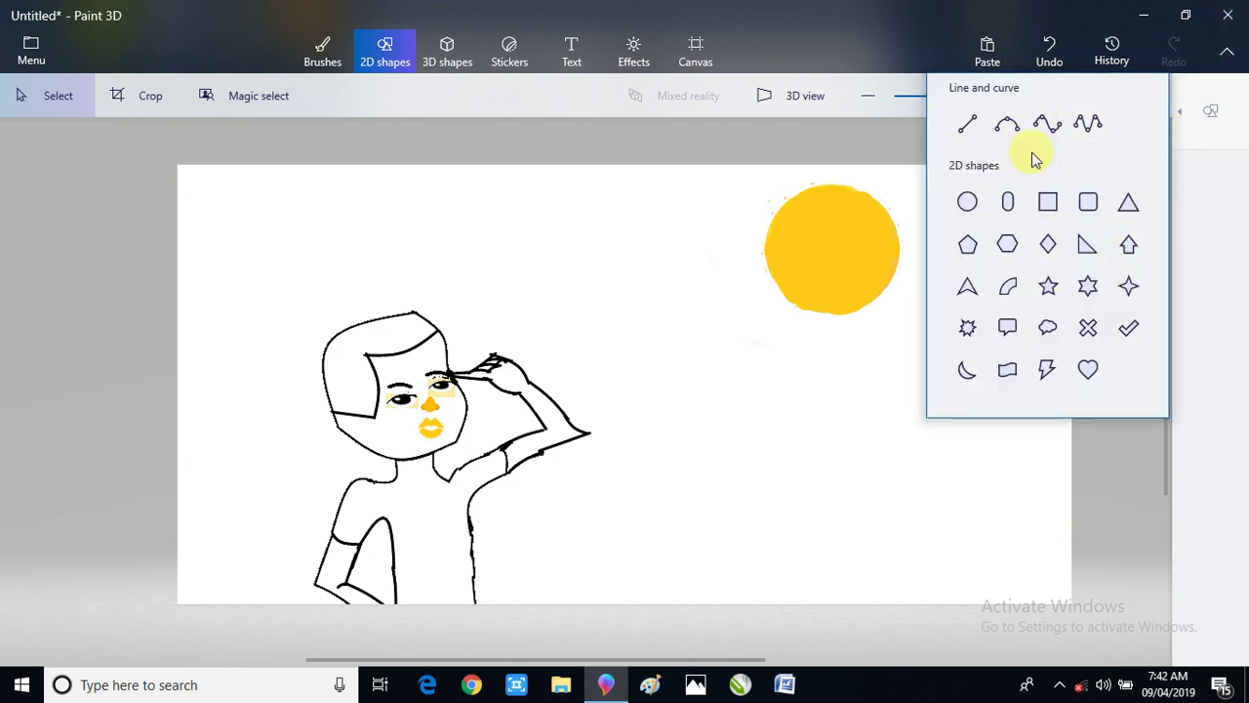
pyautogui.click(960, 124)
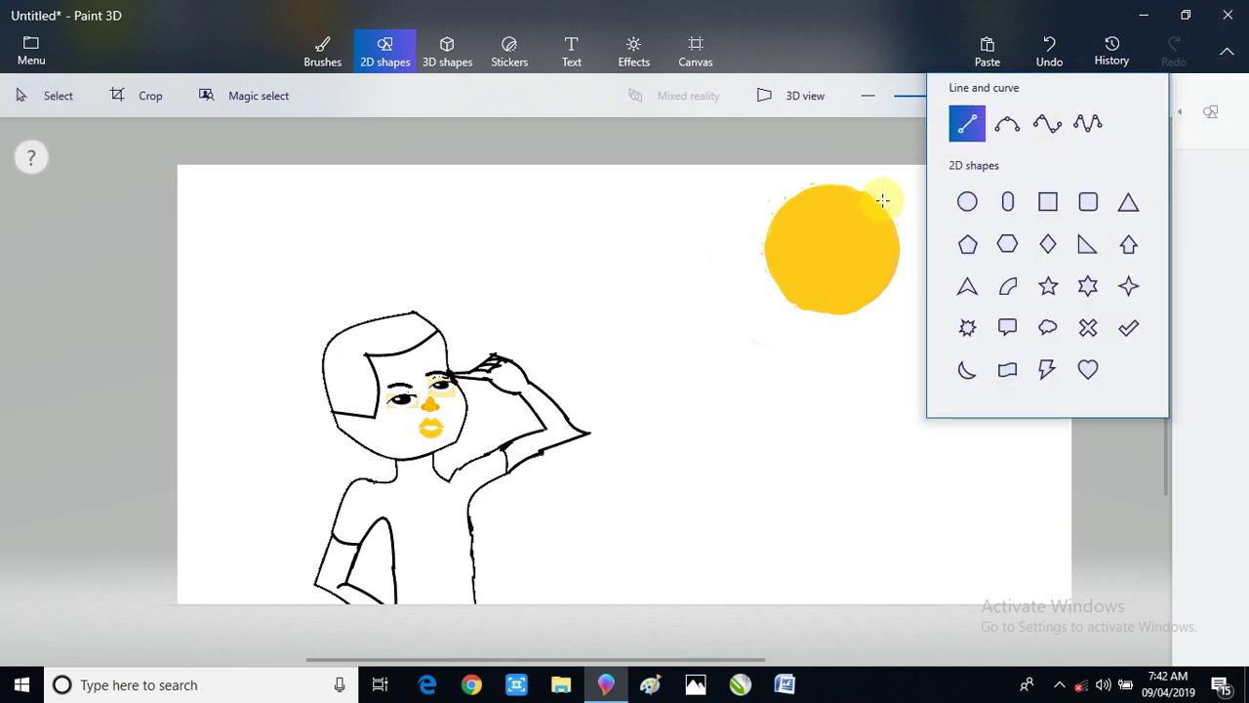
pyautogui.moveTo(979, 171); pyautogui.dragTo(846, 184)
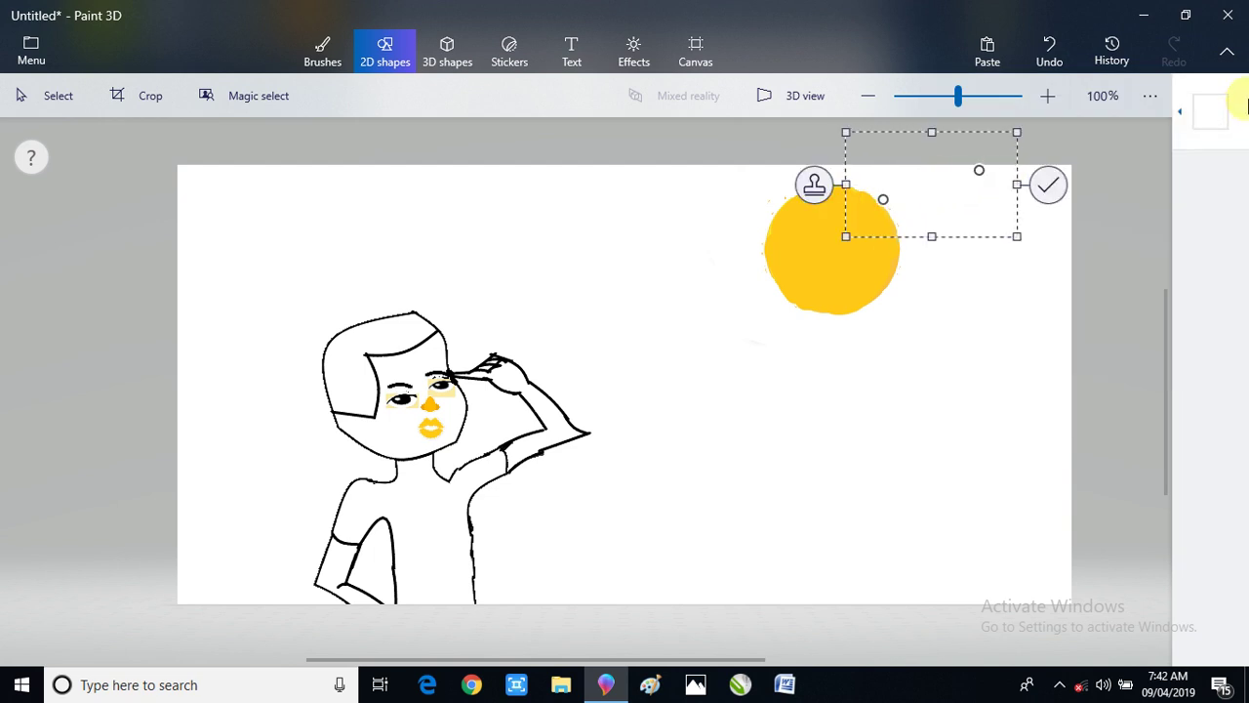
pyautogui.click(1211, 112)
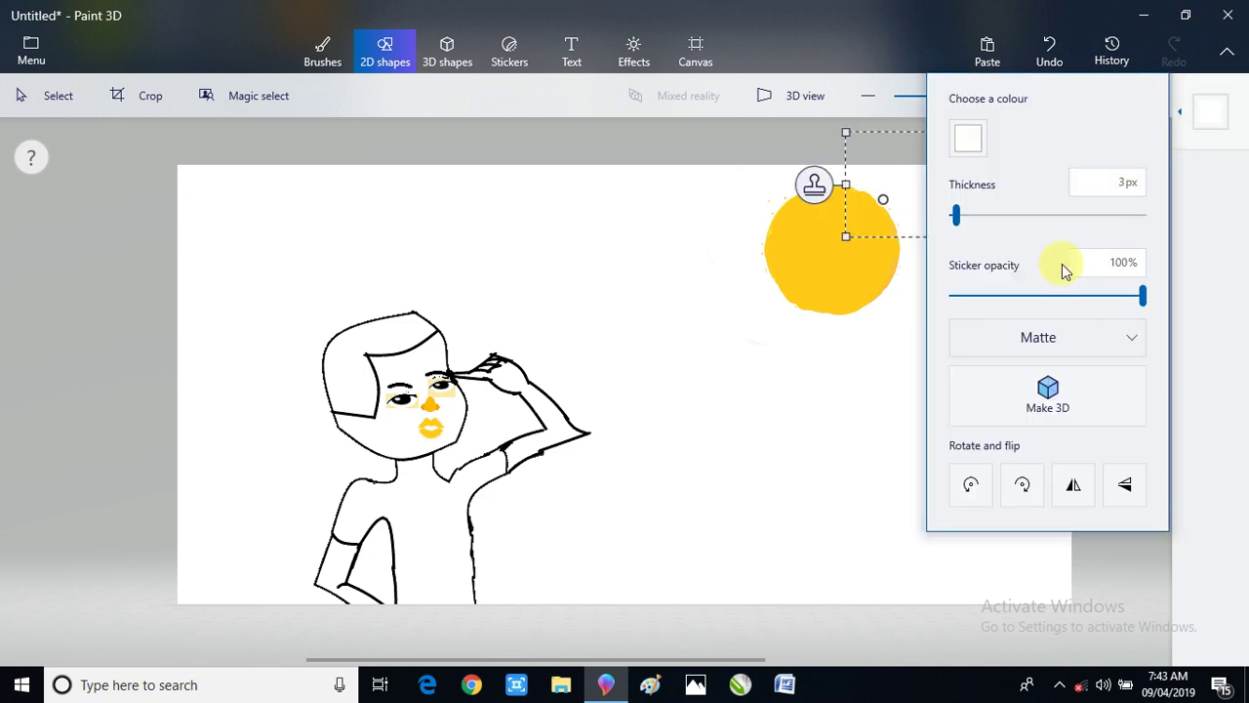
pyautogui.click(966, 142)
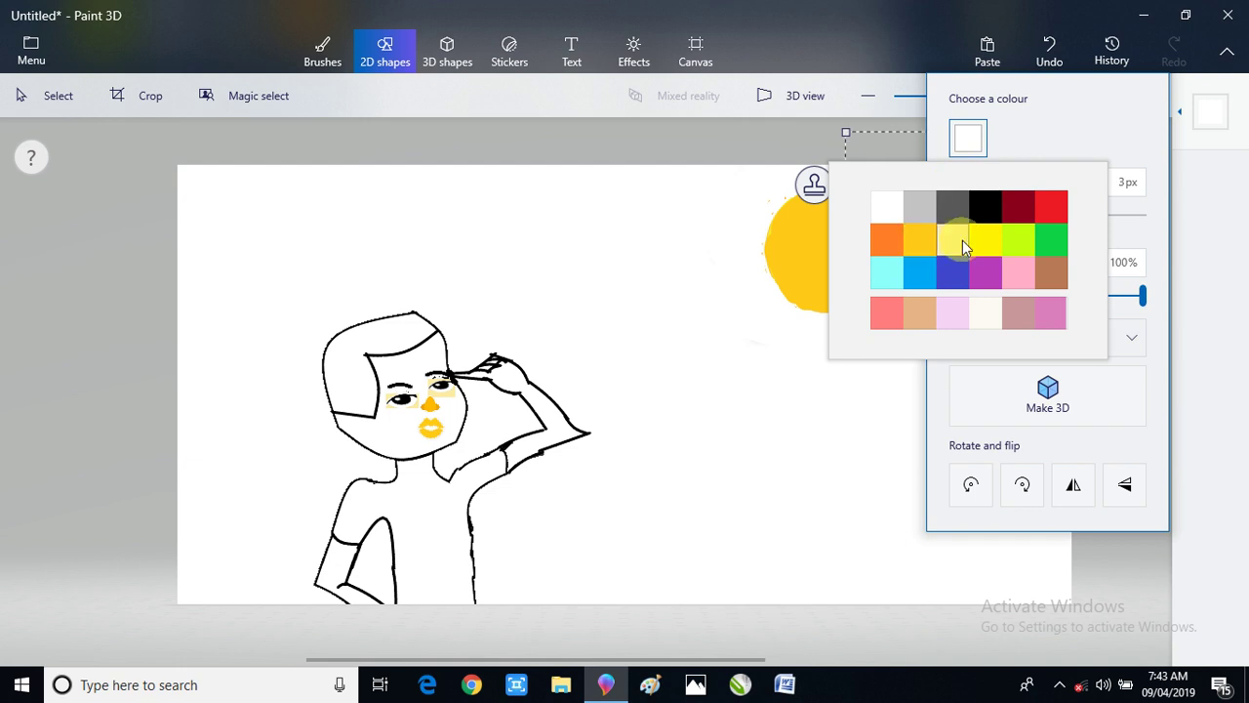
pyautogui.click(980, 245)
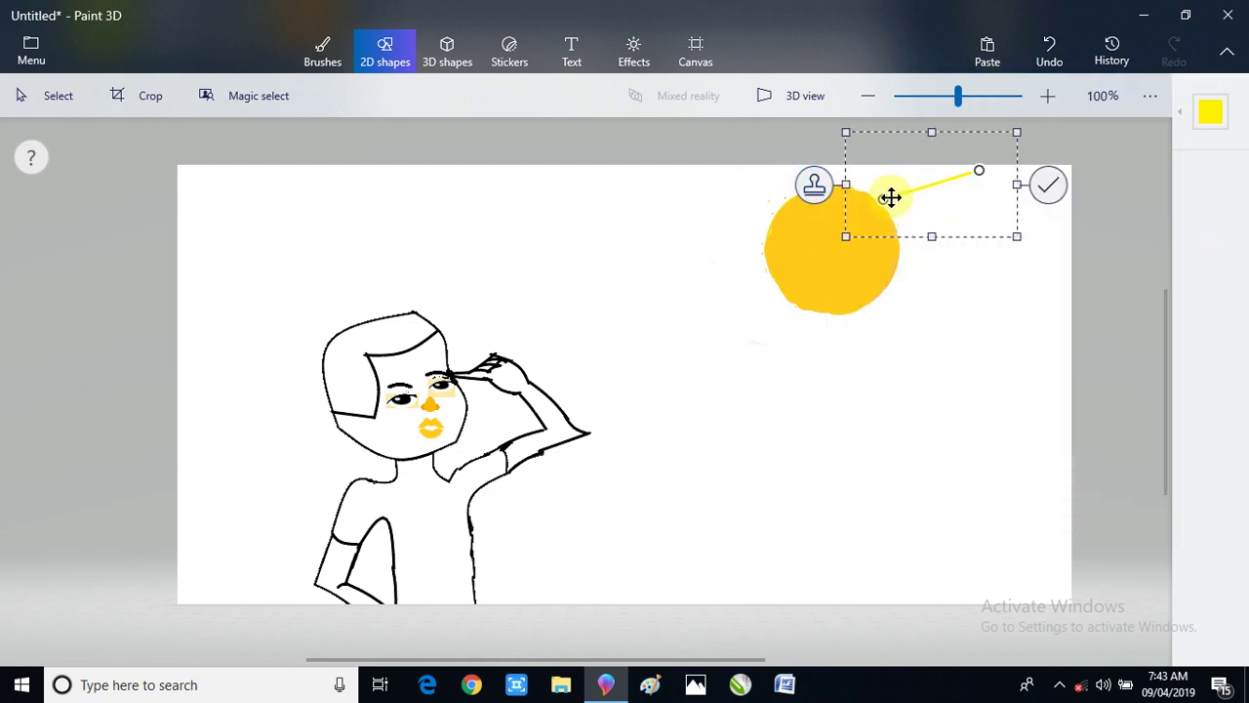
# - Stamp copies of the yellow ray and arrange three more along the sun's right side, angled outward
pyautogui.moveTo(989, 211)
pyautogui.mouseDown()
pyautogui.moveTo(999, 221)
pyautogui.moveTo(976, 243)
pyautogui.moveTo(1021, 201)
pyautogui.moveTo(1003, 202)
pyautogui.moveTo(1009, 214)
pyautogui.mouseUp()
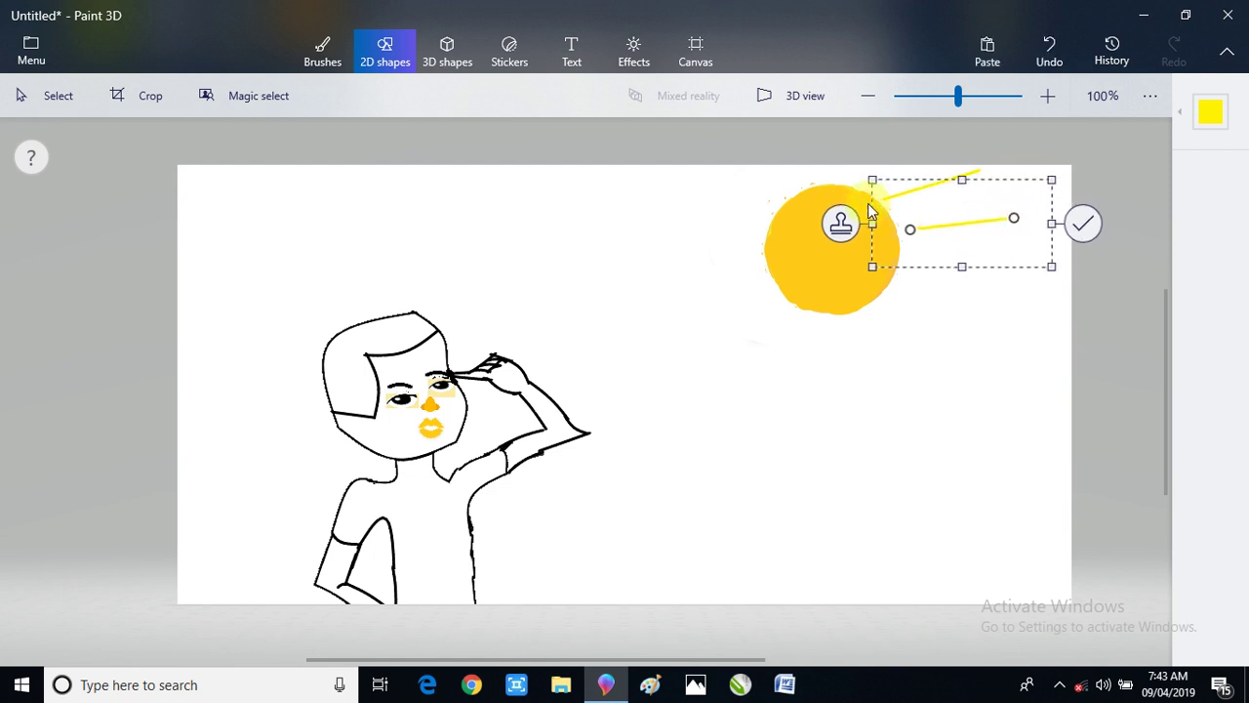
pyautogui.click(839, 223)
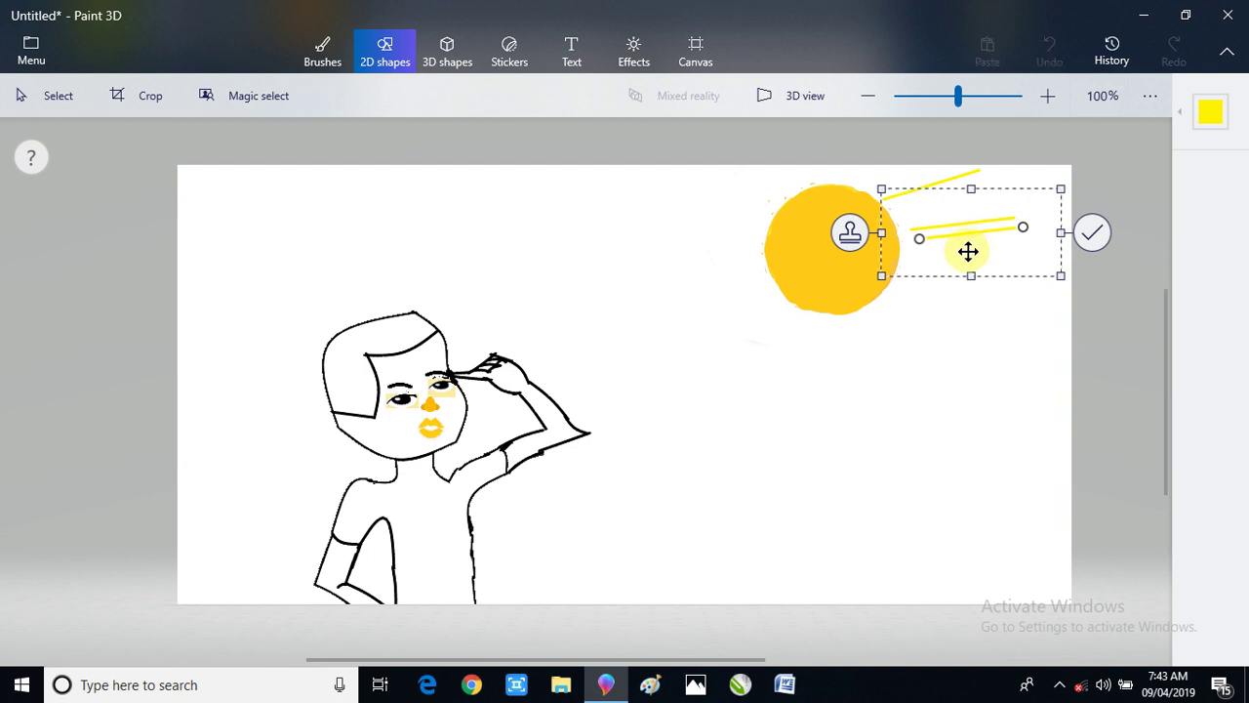
pyautogui.moveTo(967, 251); pyautogui.dragTo(1029, 273)
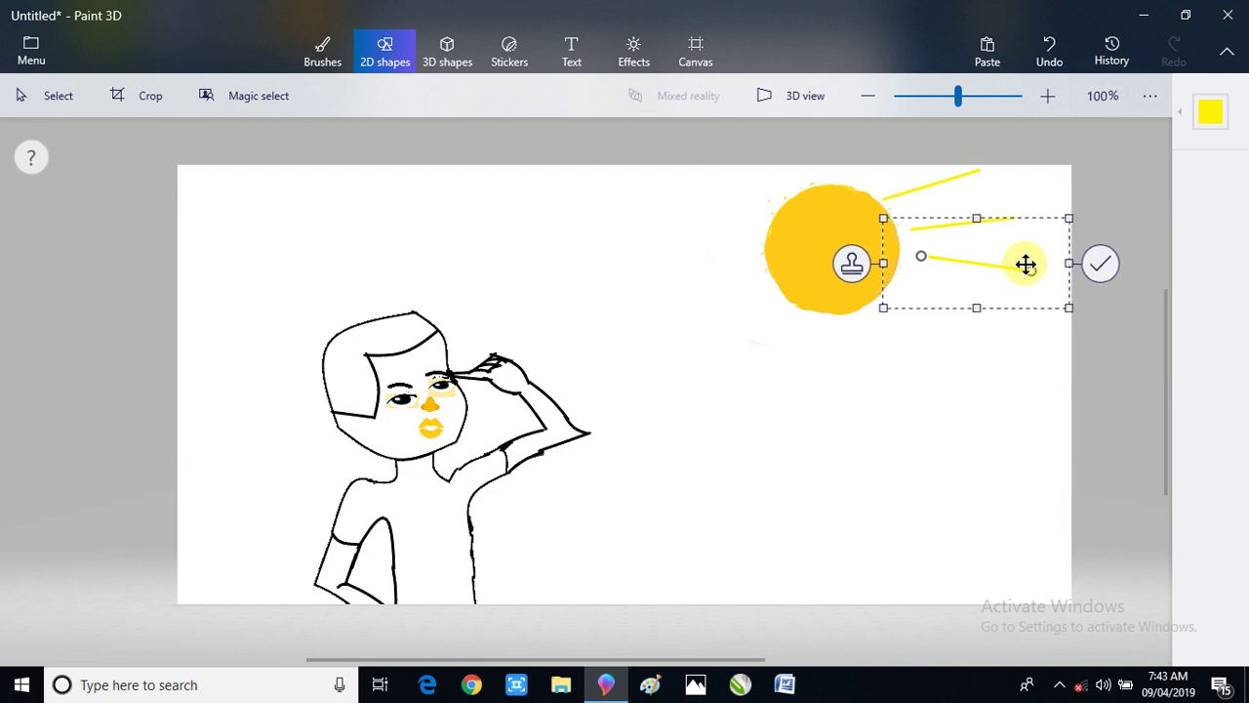
pyautogui.click(851, 264)
pyautogui.moveTo(953, 282); pyautogui.dragTo(937, 332)
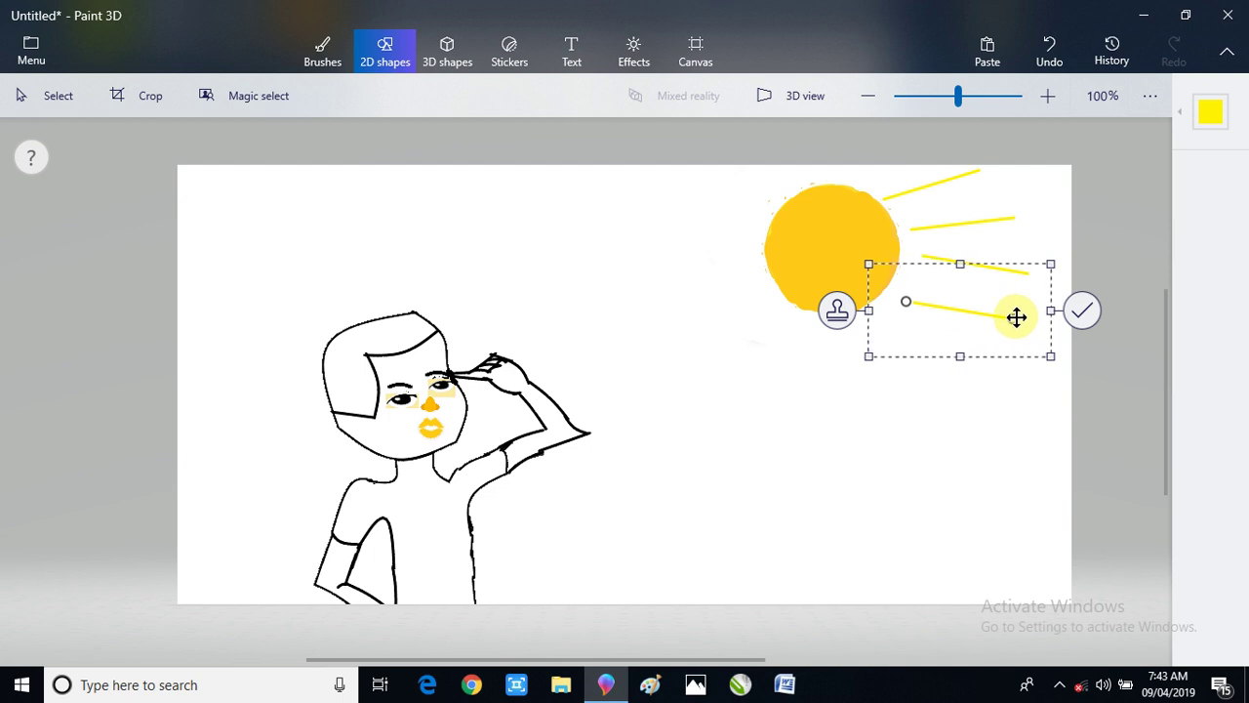
# - Stamp another yellow ray at the sun's lower right and angle it diagonally downward by moving its outer end
pyautogui.click(838, 313)
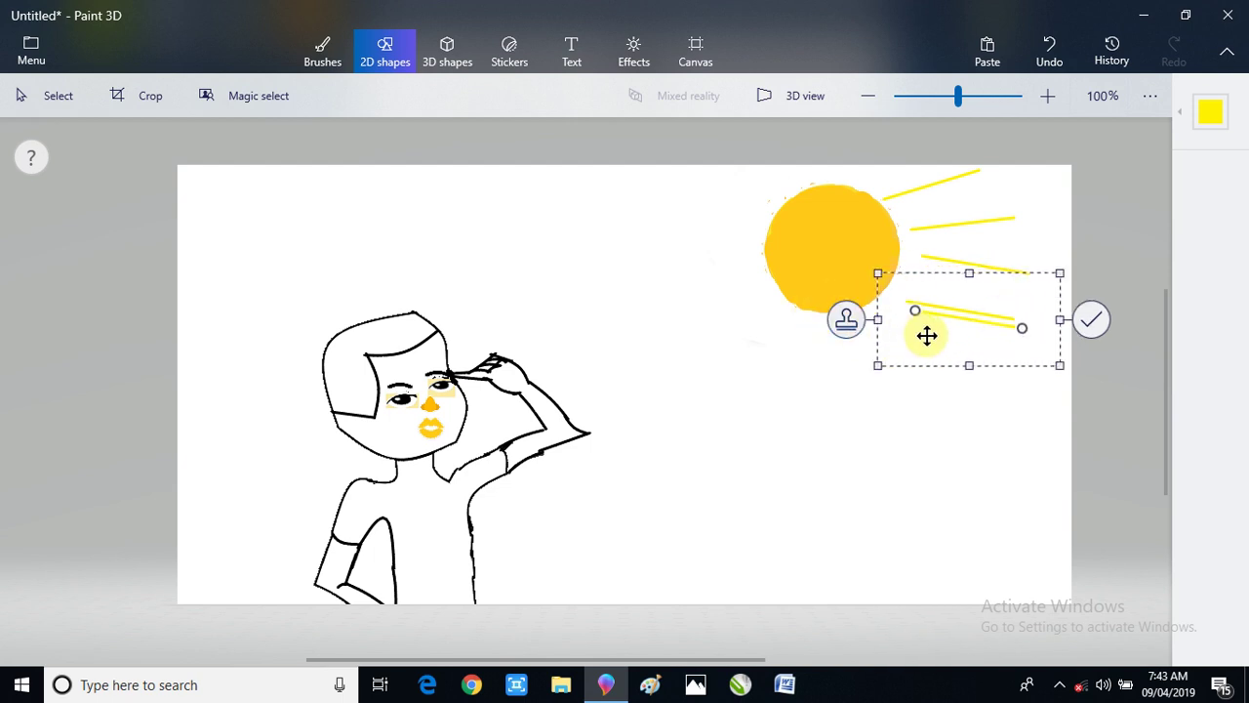
pyautogui.moveTo(925, 335); pyautogui.dragTo(897, 371)
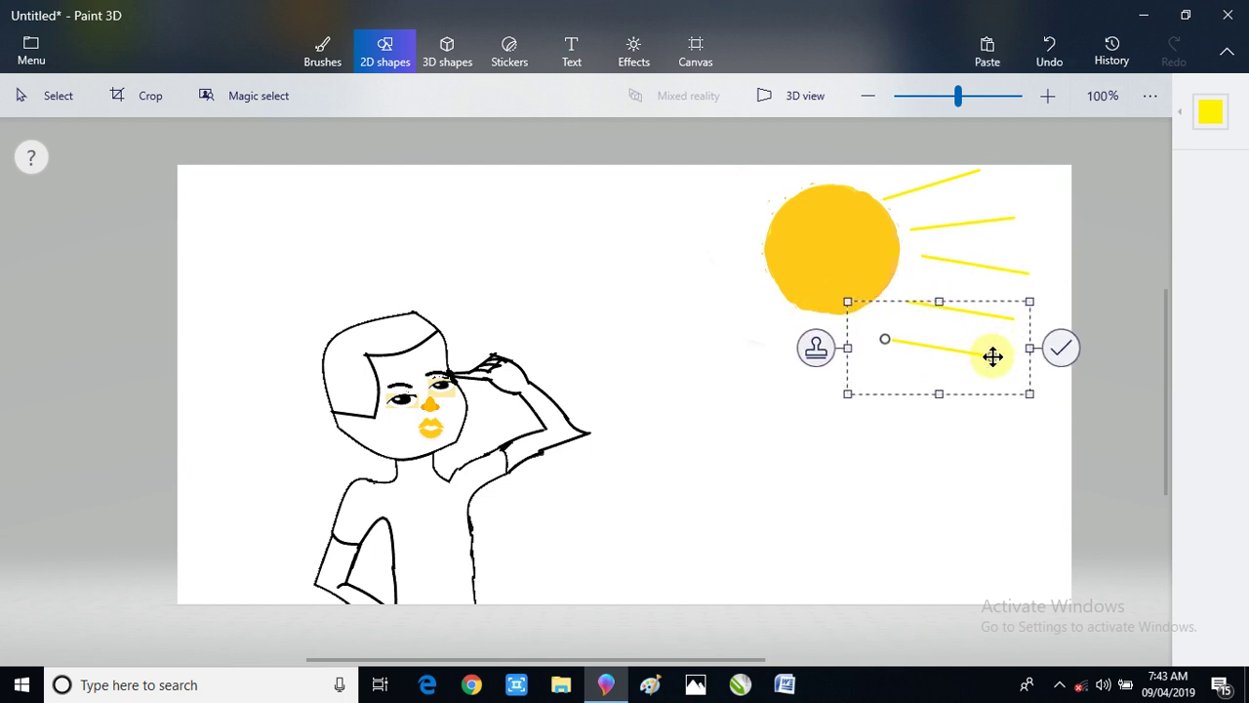
pyautogui.moveTo(988, 355); pyautogui.dragTo(952, 386)
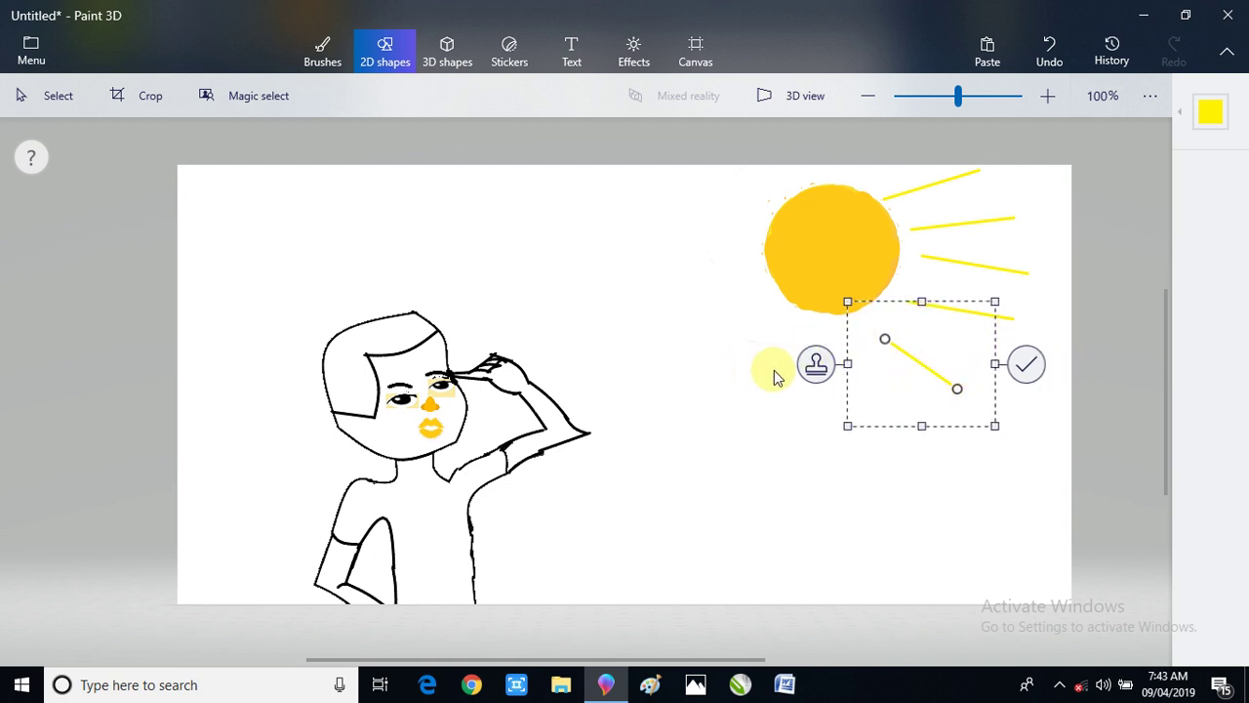
# - Stamp two more yellow rays, one steeply below the sun and one slanting away from its lower left
pyautogui.click(814, 365)
pyautogui.moveTo(922, 374); pyautogui.dragTo(739, 430)
pyautogui.click(781, 391)
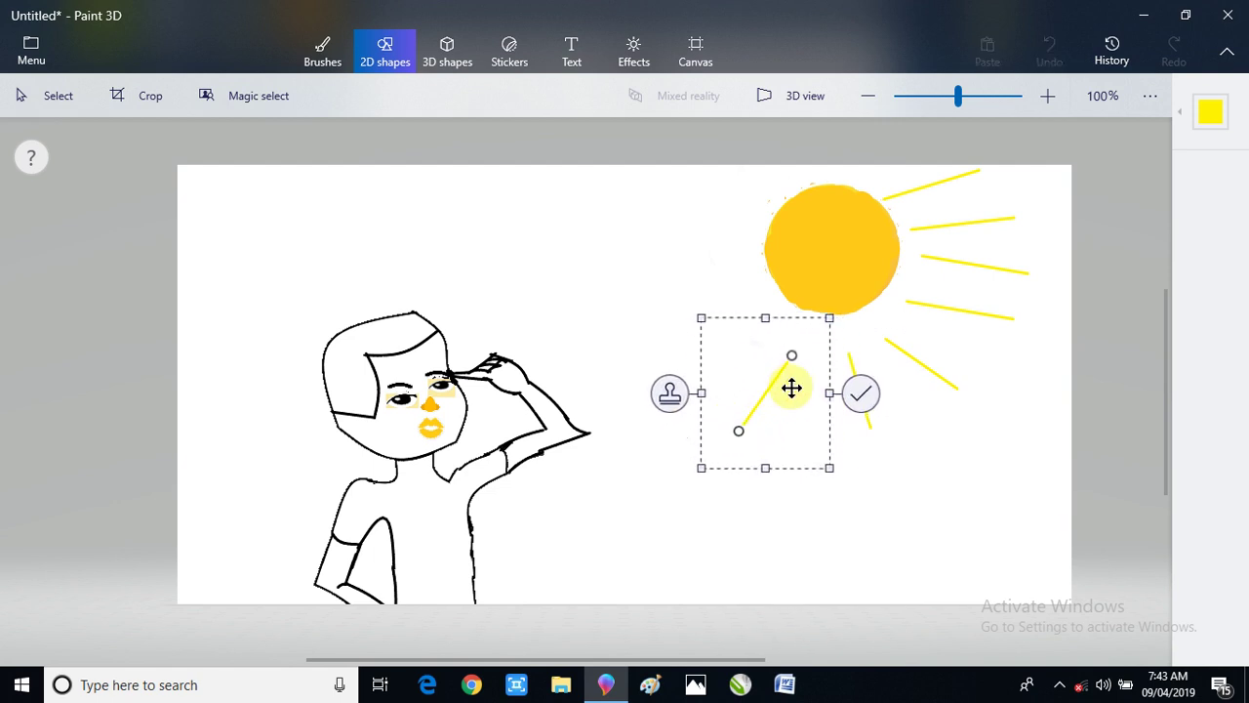
pyautogui.moveTo(791, 388); pyautogui.dragTo(792, 374)
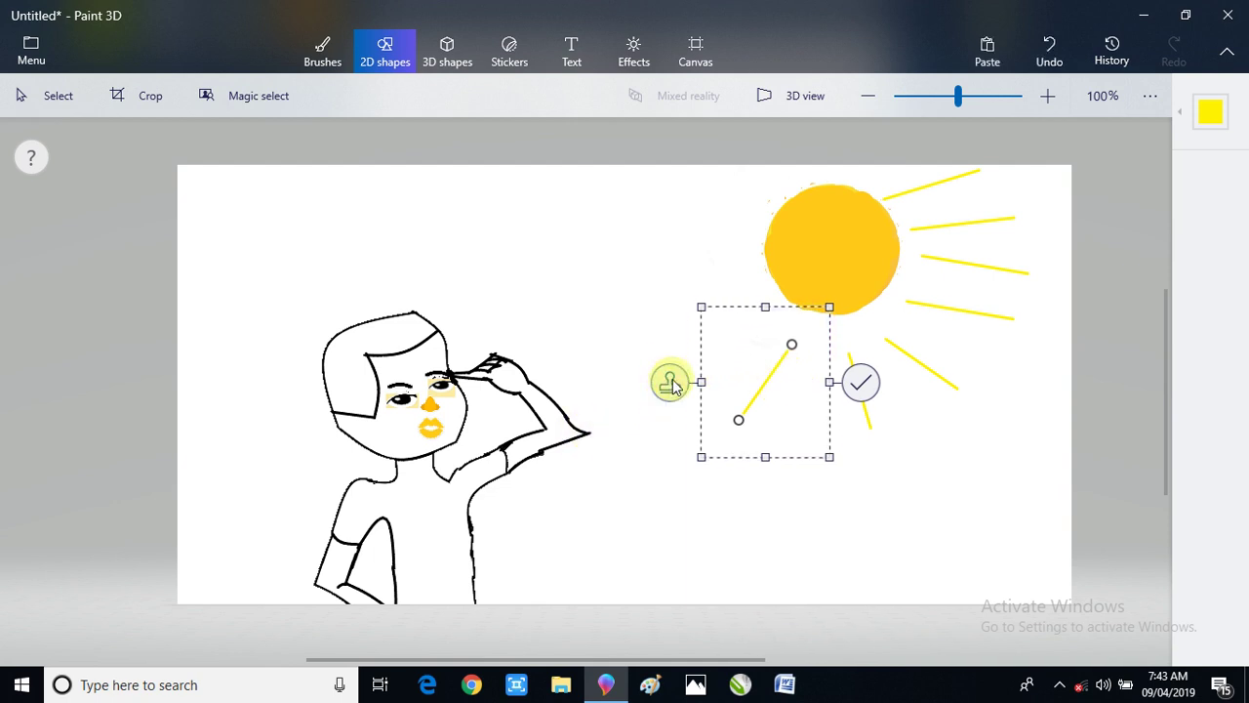
# - Stamp three more yellow rays along the sun's left side, angling each one outward from the disc
pyautogui.click(671, 384)
pyautogui.moveTo(792, 423); pyautogui.dragTo(672, 302)
pyautogui.click(583, 325)
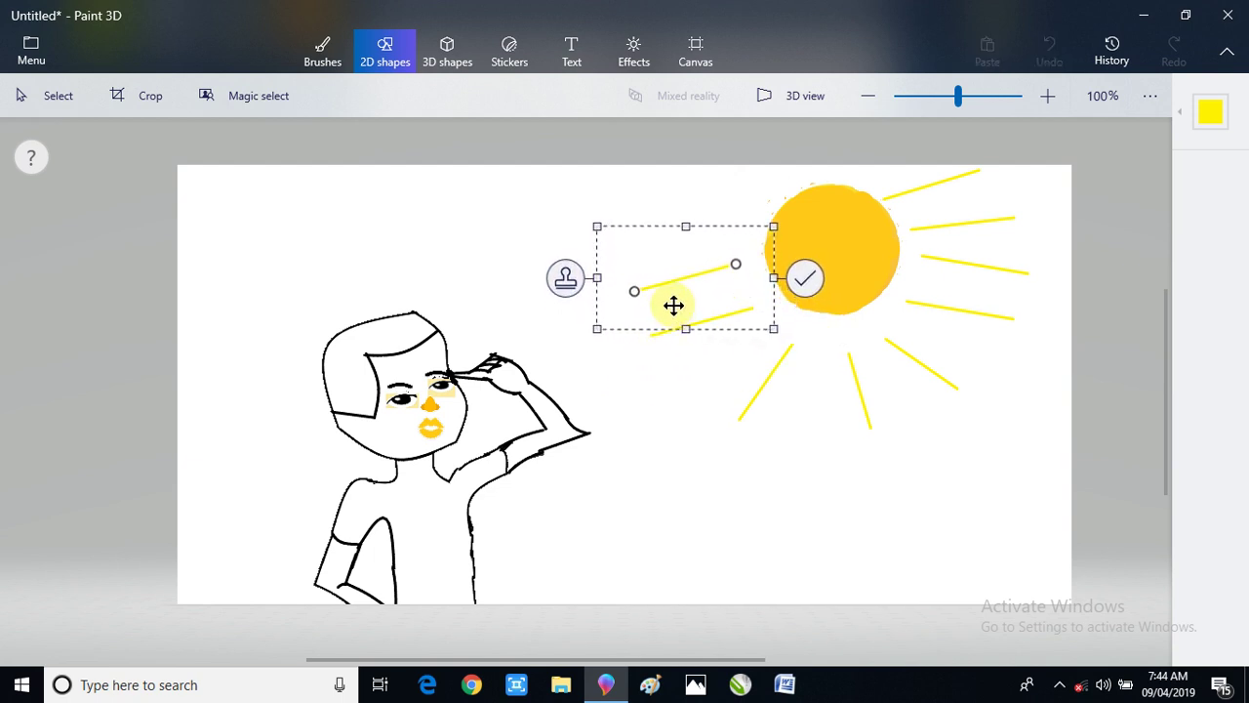
pyautogui.click(566, 269)
pyautogui.moveTo(638, 279); pyautogui.dragTo(619, 187)
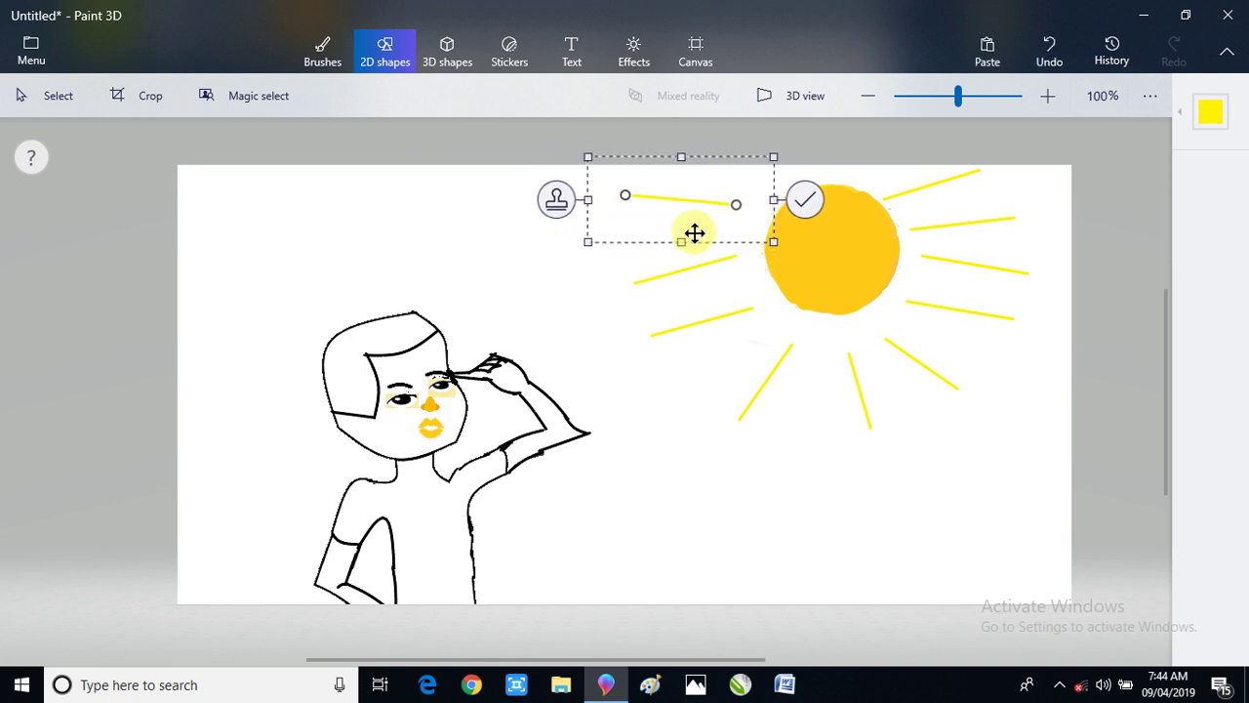
pyautogui.moveTo(692, 232); pyautogui.dragTo(665, 173)
# - Stamp a yellow ray at the sun's upper left and place another short one above the disc
pyautogui.click(555, 215)
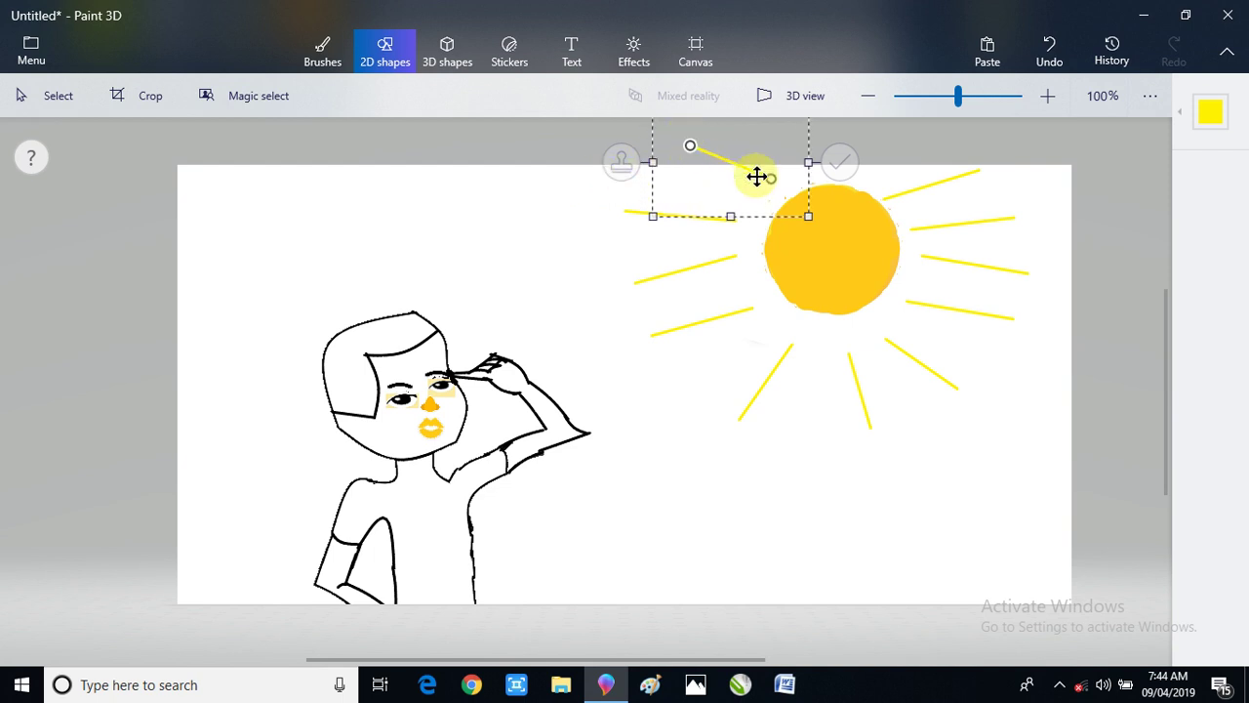
pyautogui.moveTo(761, 178); pyautogui.dragTo(800, 182)
pyautogui.click(628, 173)
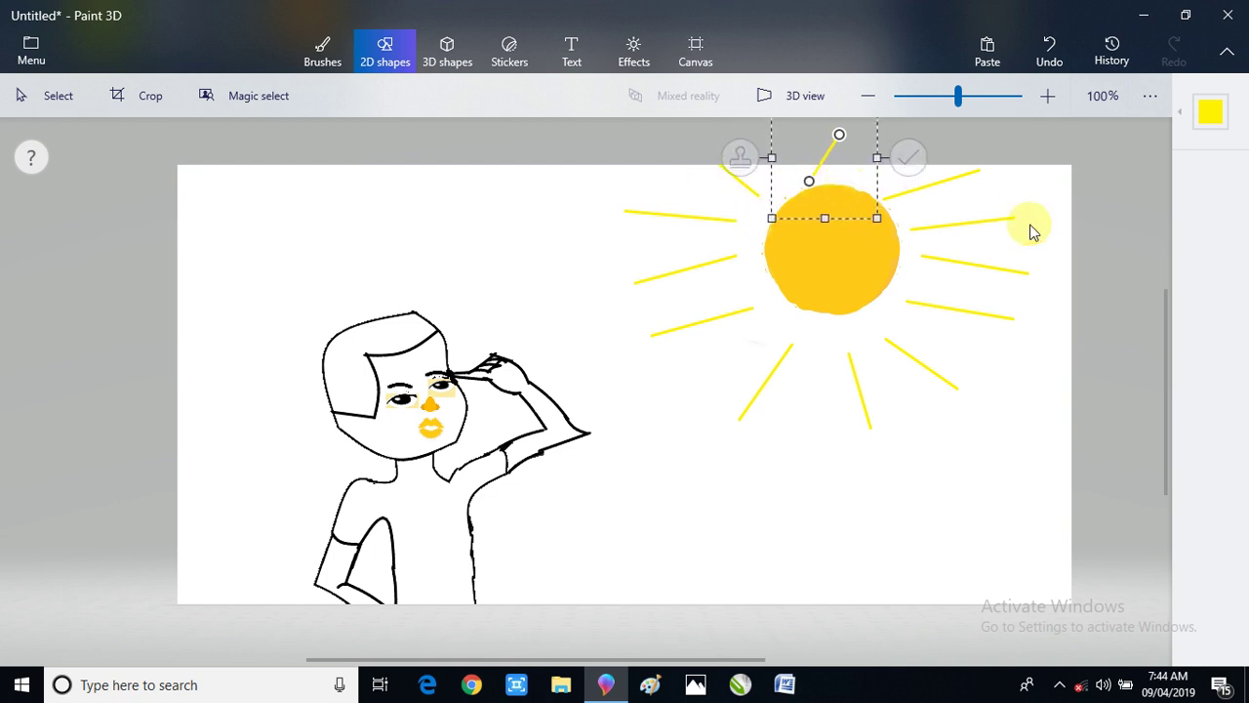
pyautogui.click(1024, 244)
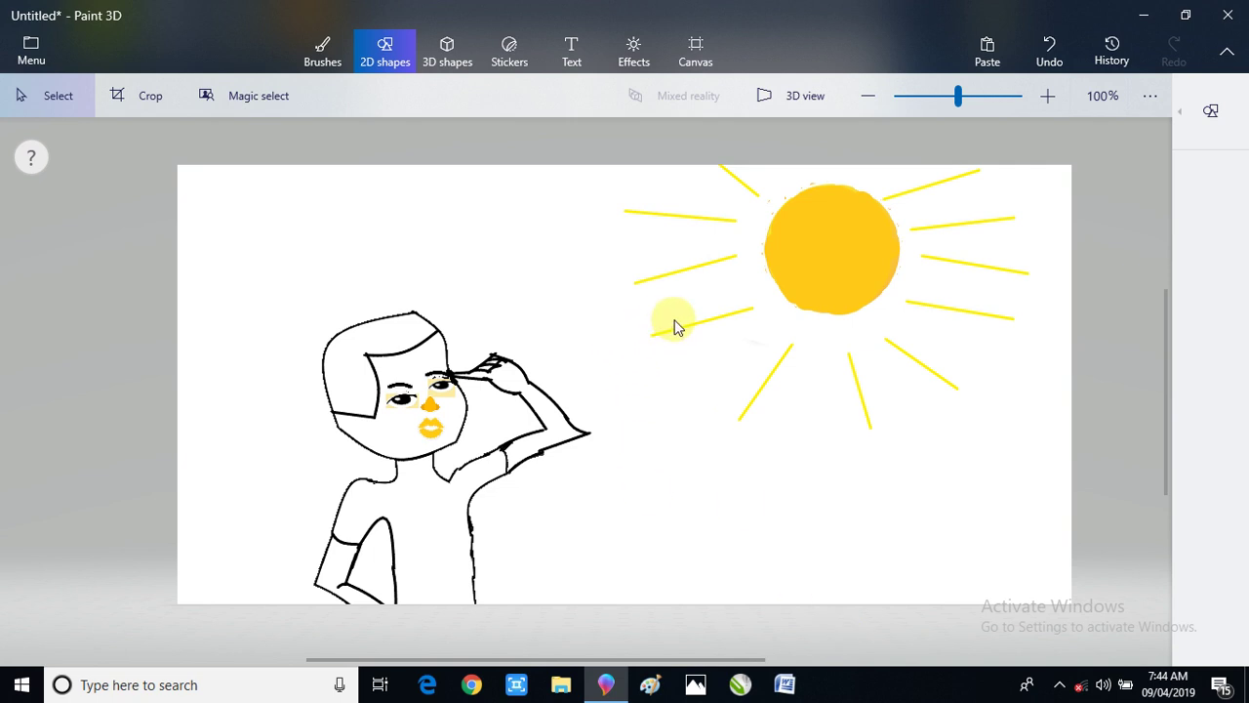
# - Draw a short straight 3 px line on the character's front hair and color it pale yellow
pyautogui.click(1210, 110)
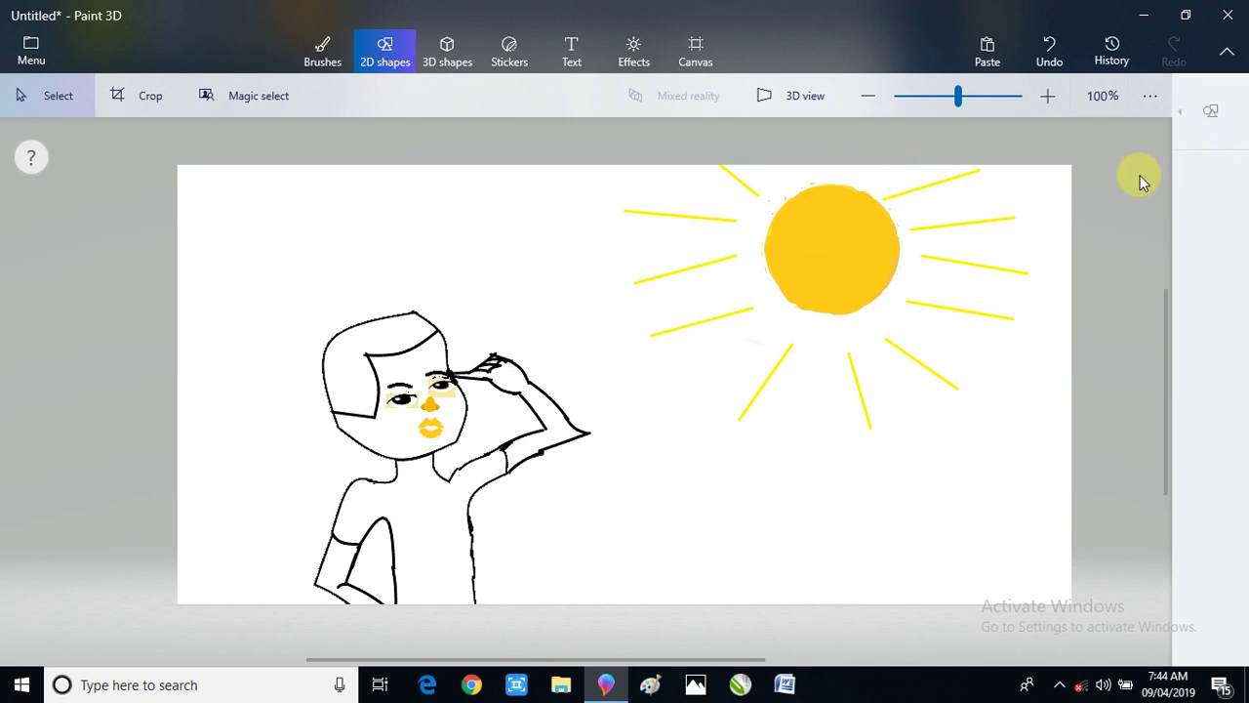
pyautogui.click(968, 124)
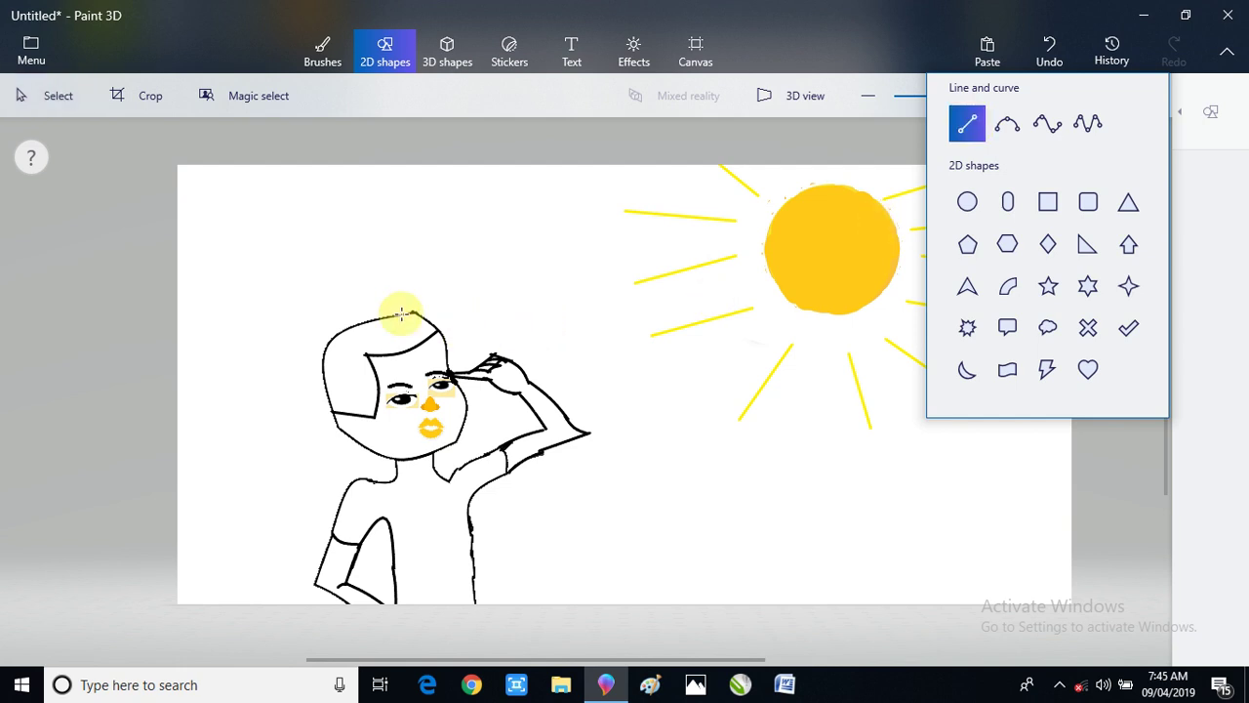
pyautogui.click(385, 341)
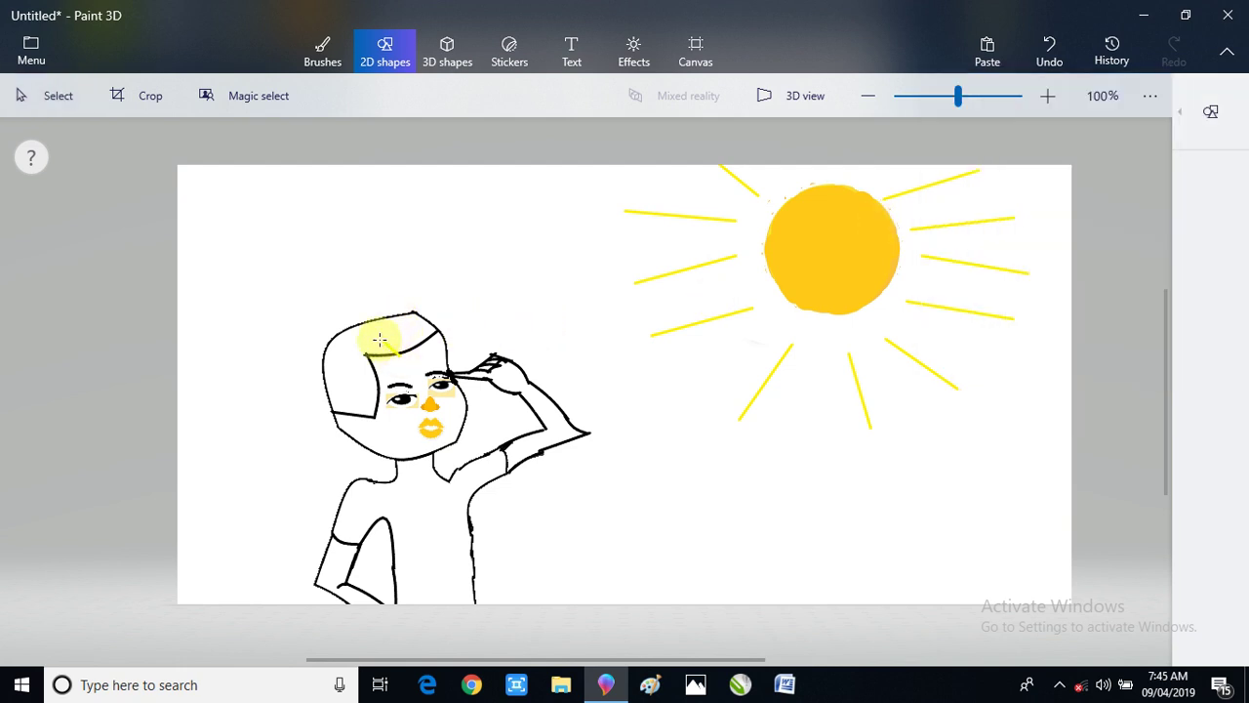
pyautogui.moveTo(380, 339); pyautogui.dragTo(399, 356)
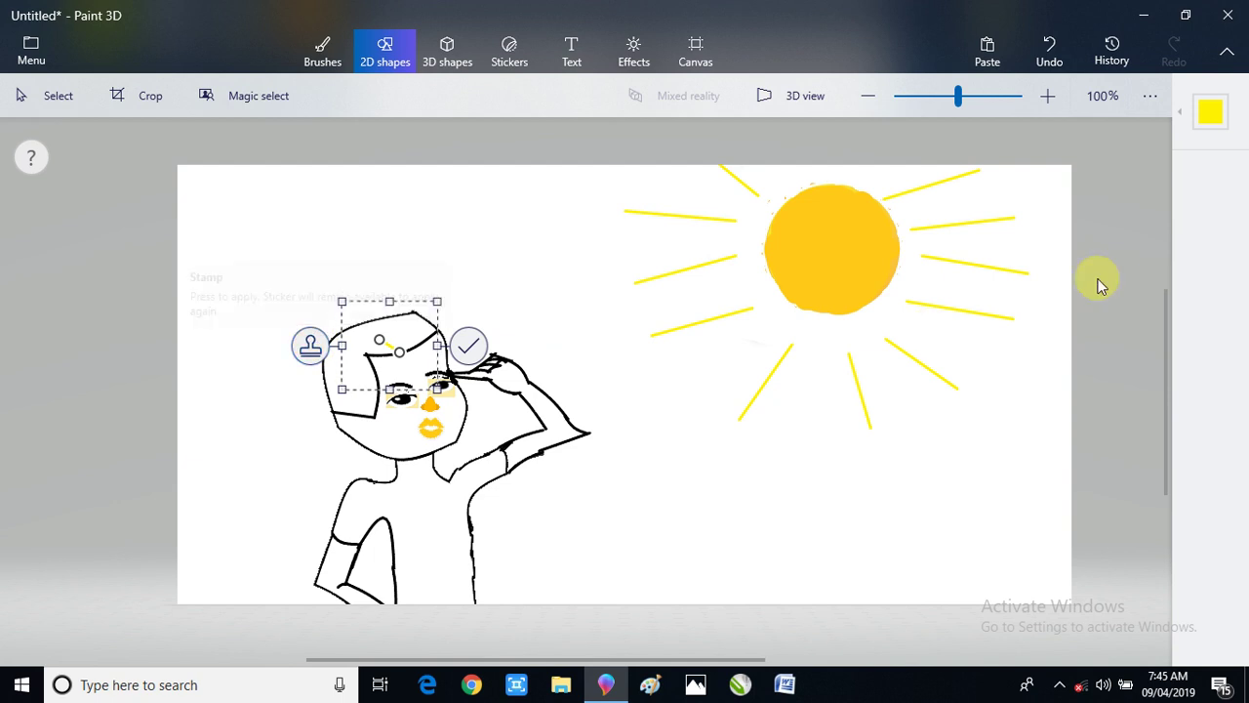
pyautogui.click(1171, 142)
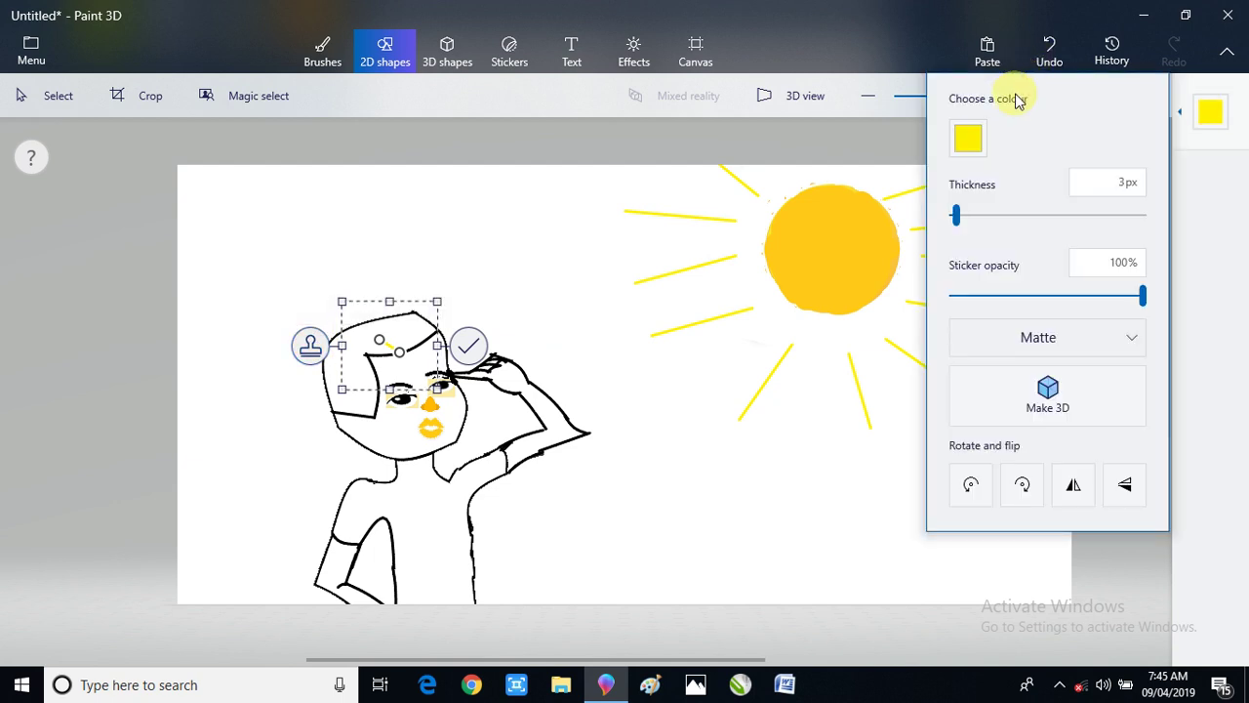
pyautogui.click(969, 138)
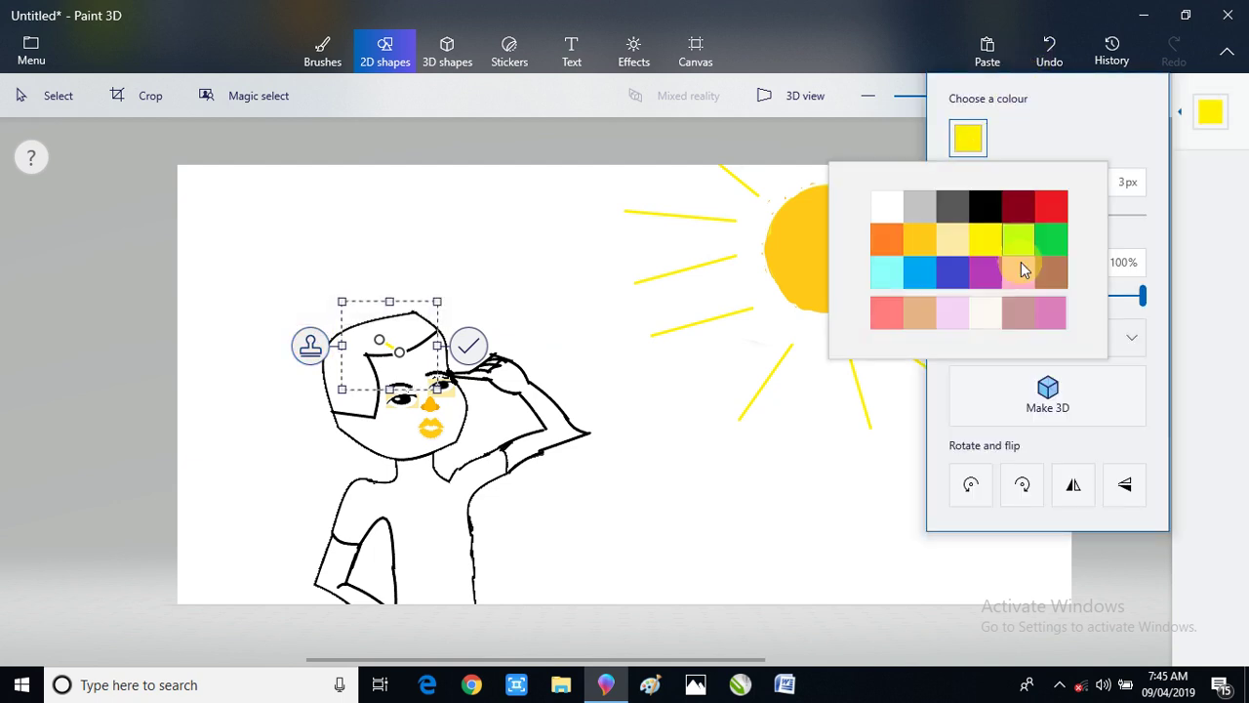
pyautogui.click(948, 232)
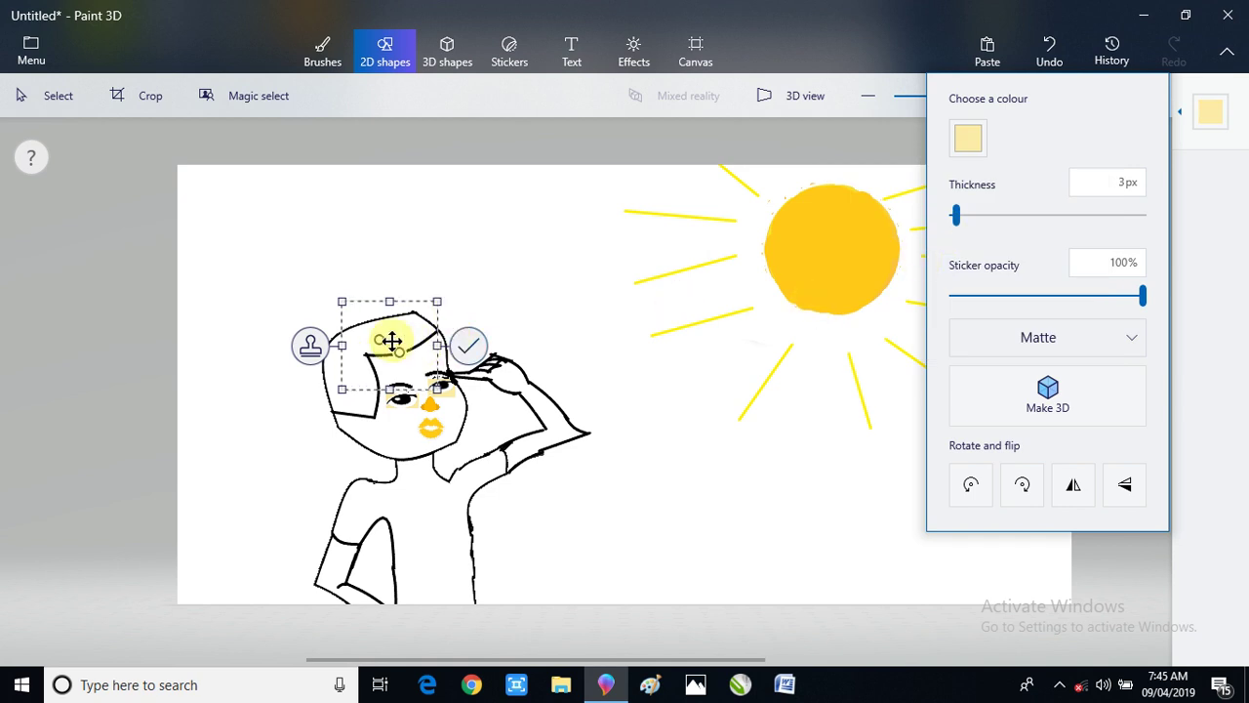
# - Stamp copies of the pale yellow line as three slanted strands across the front hair
pyautogui.moveTo(339, 349); pyautogui.dragTo(348, 357)
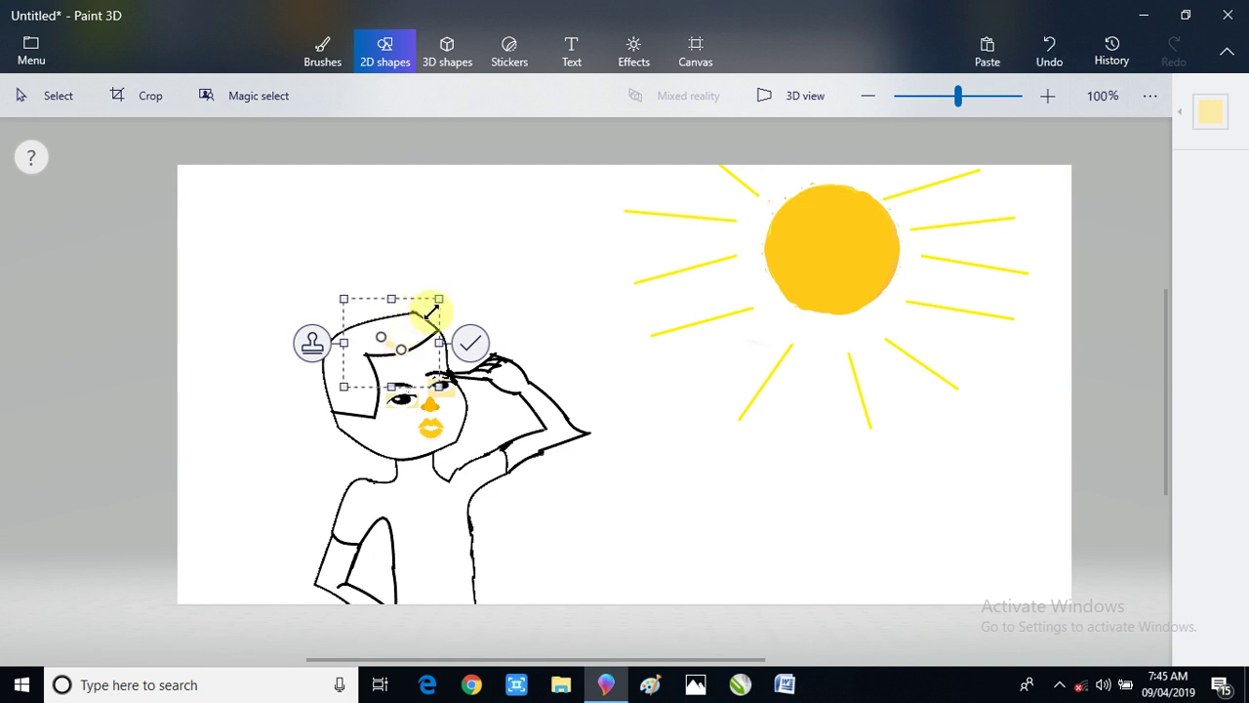
pyautogui.moveTo(413, 336); pyautogui.dragTo(409, 334)
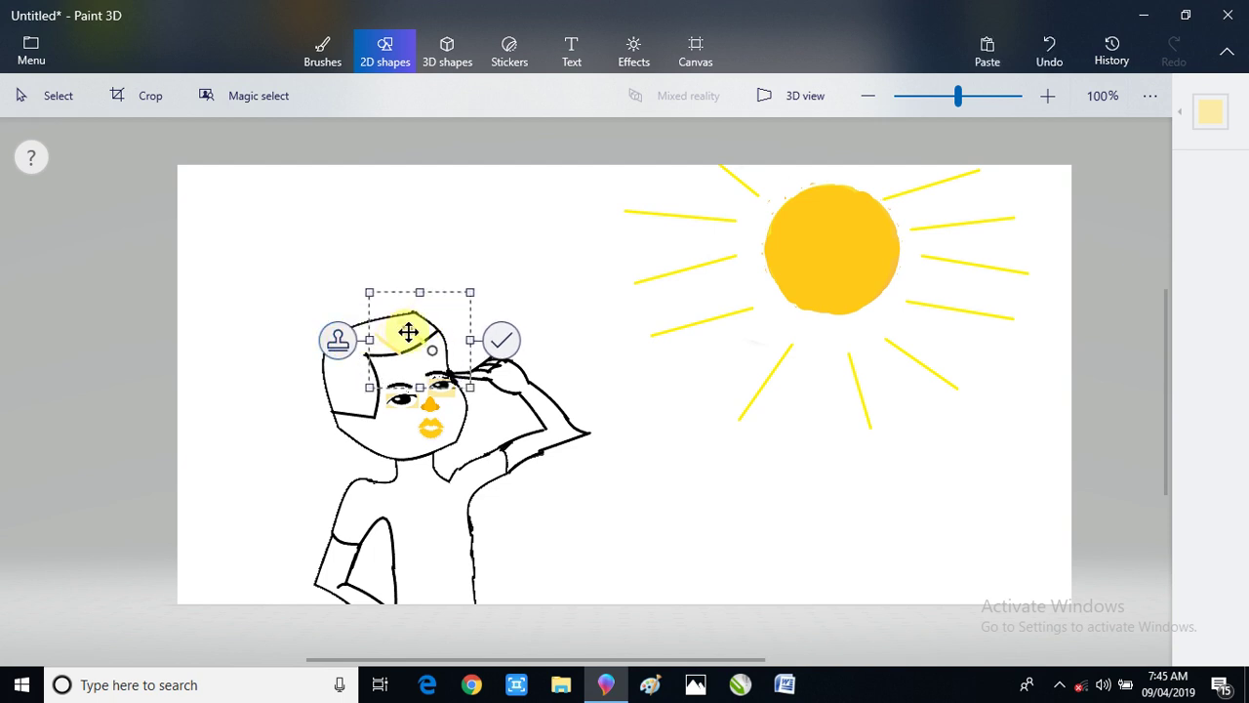
pyautogui.moveTo(426, 334); pyautogui.dragTo(412, 330)
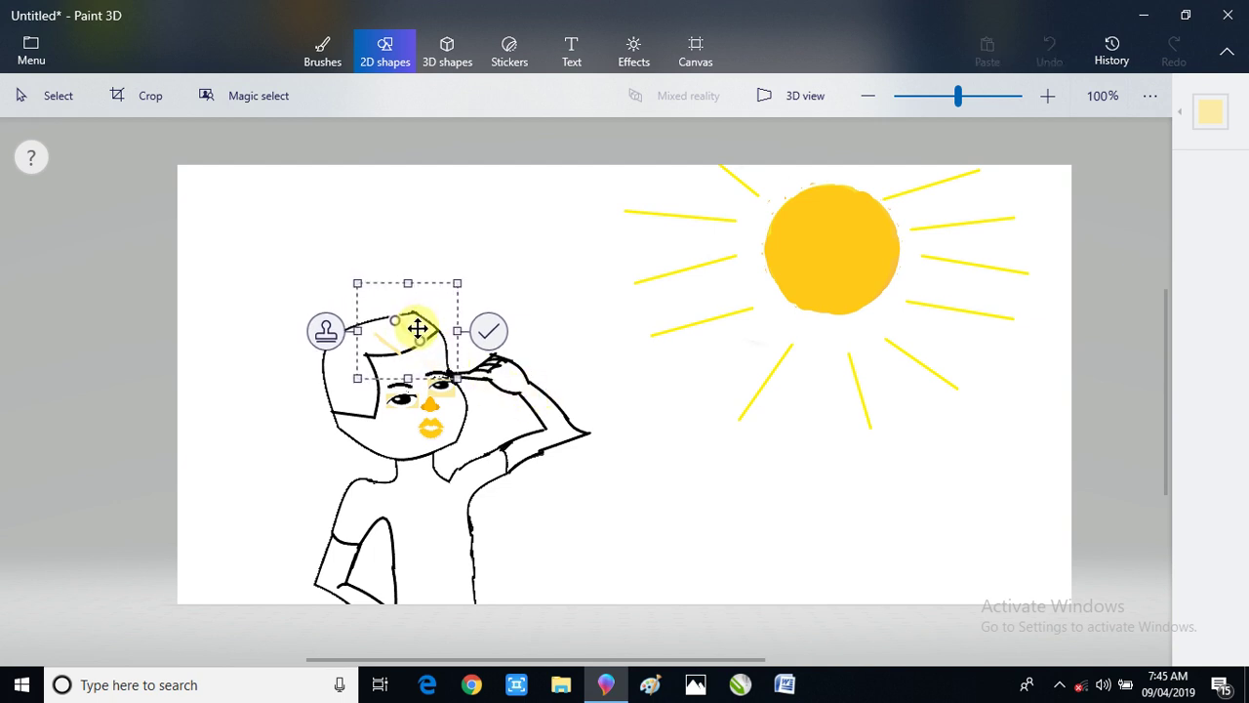
pyautogui.moveTo(418, 329); pyautogui.dragTo(373, 363)
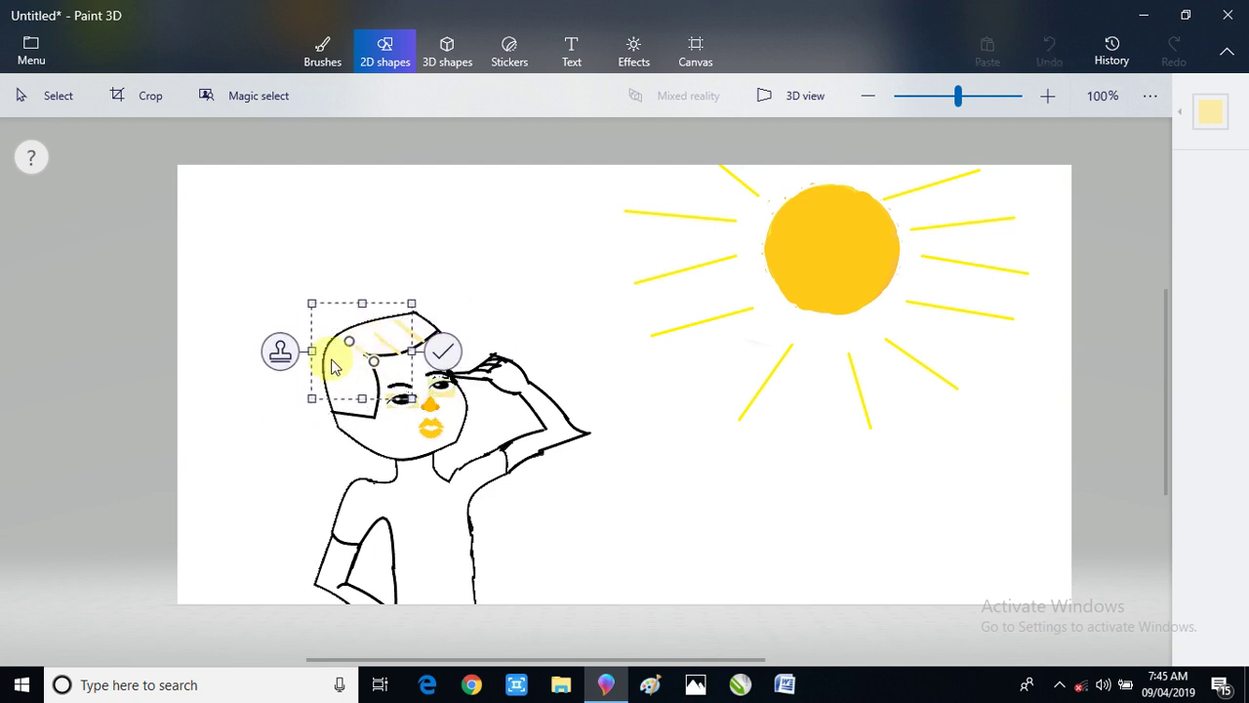
pyautogui.moveTo(332, 366); pyautogui.dragTo(332, 364)
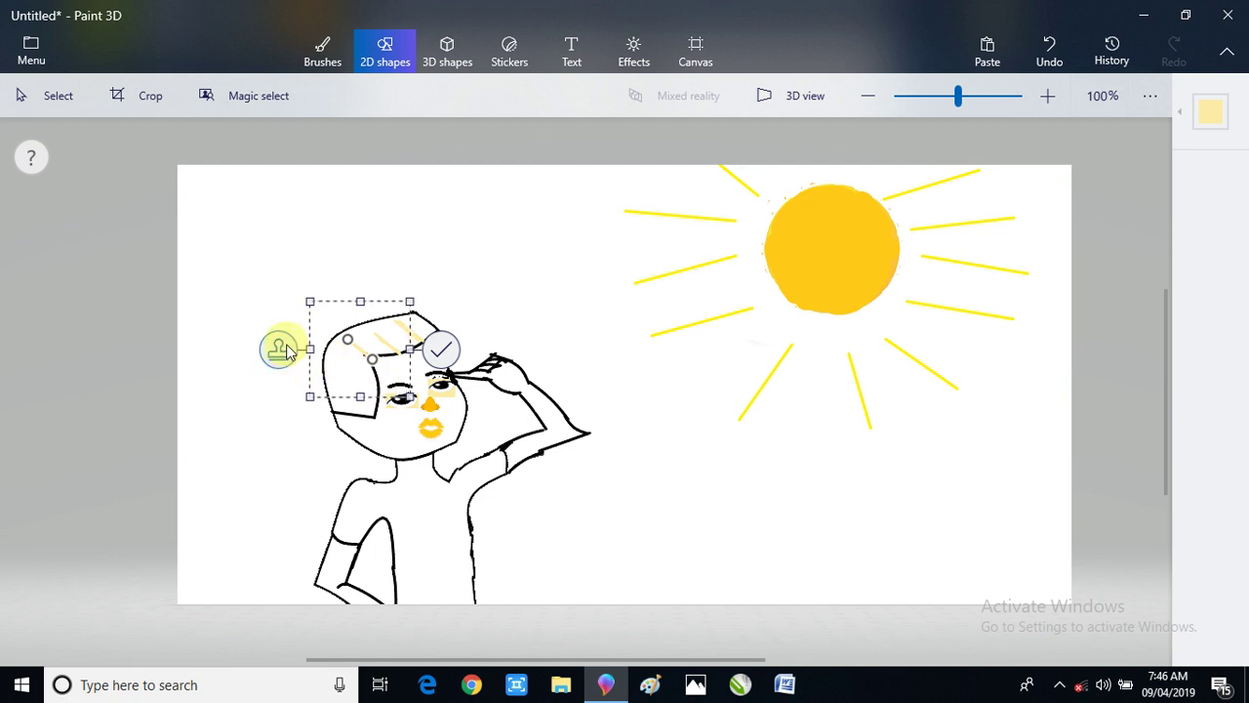
# - Stamp three slanted pale yellow strands down the side section of the hair
pyautogui.click(338, 361)
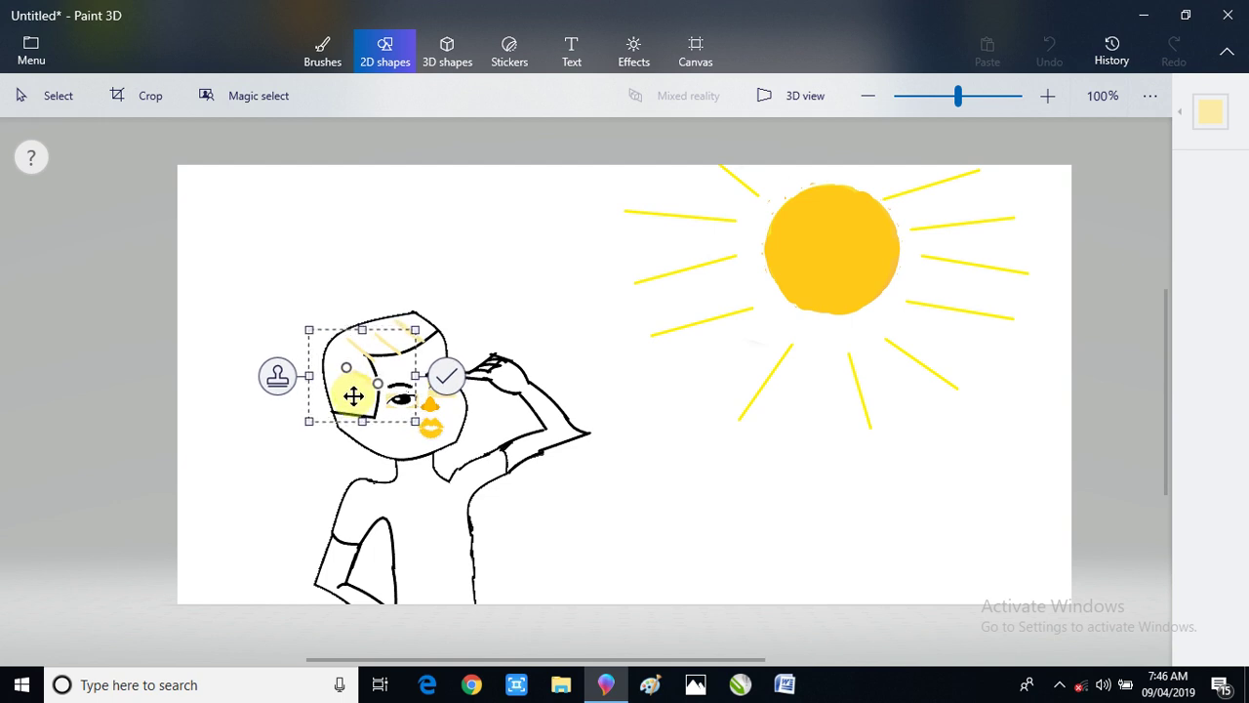
pyautogui.click(305, 383)
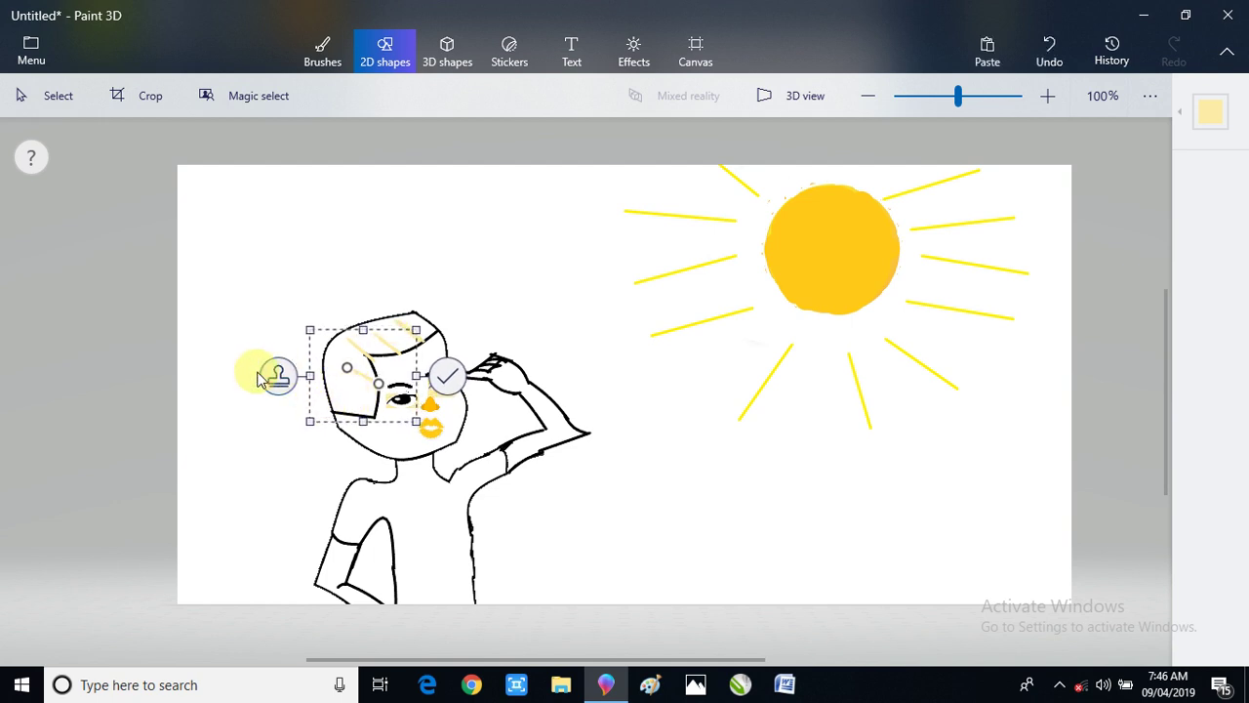
pyautogui.moveTo(357, 405); pyautogui.dragTo(298, 426)
pyautogui.click(278, 396)
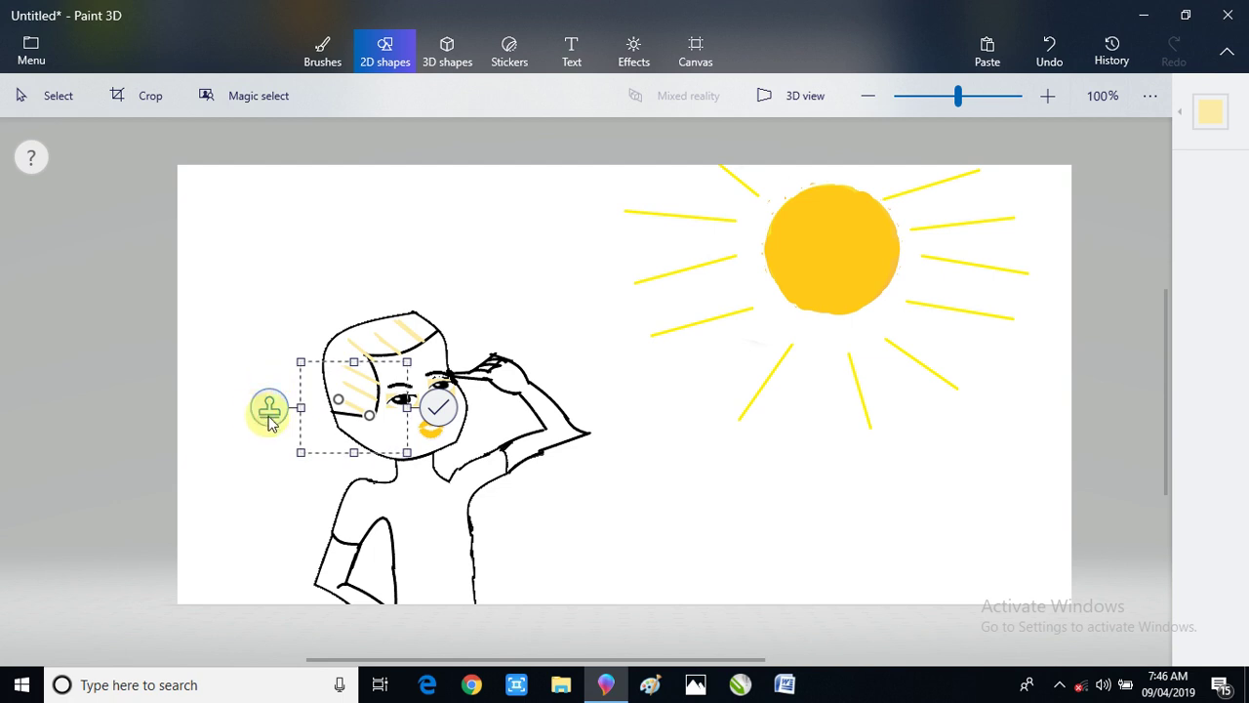
# - Stamp longer pale yellow strands, running along the top of the hair and down through its side section
pyautogui.moveTo(339, 444); pyautogui.dragTo(419, 302)
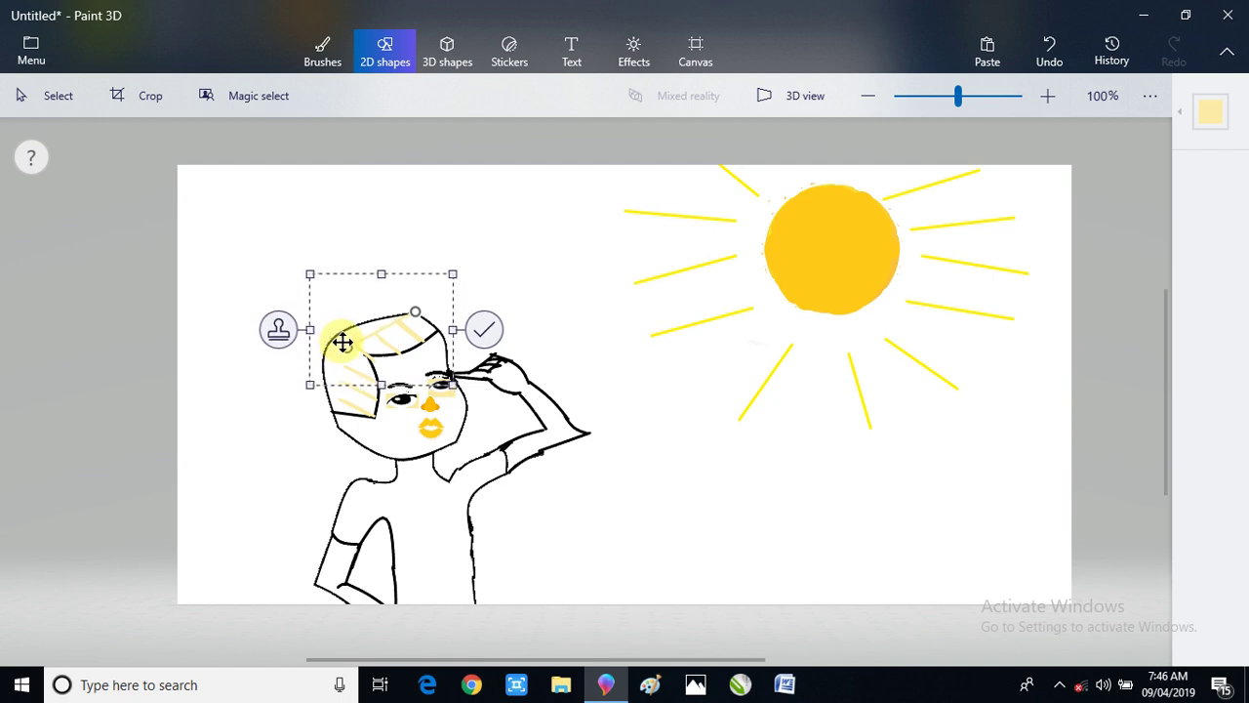
pyautogui.click(278, 333)
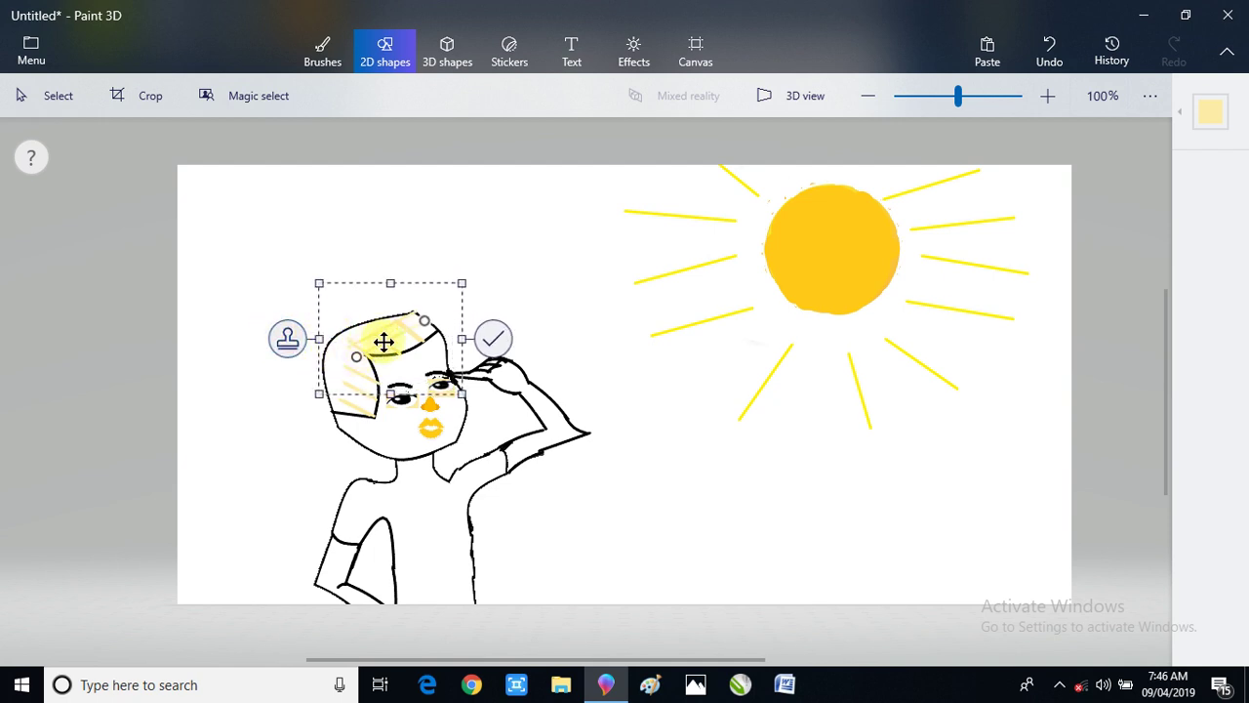
pyautogui.moveTo(383, 341); pyautogui.dragTo(307, 405)
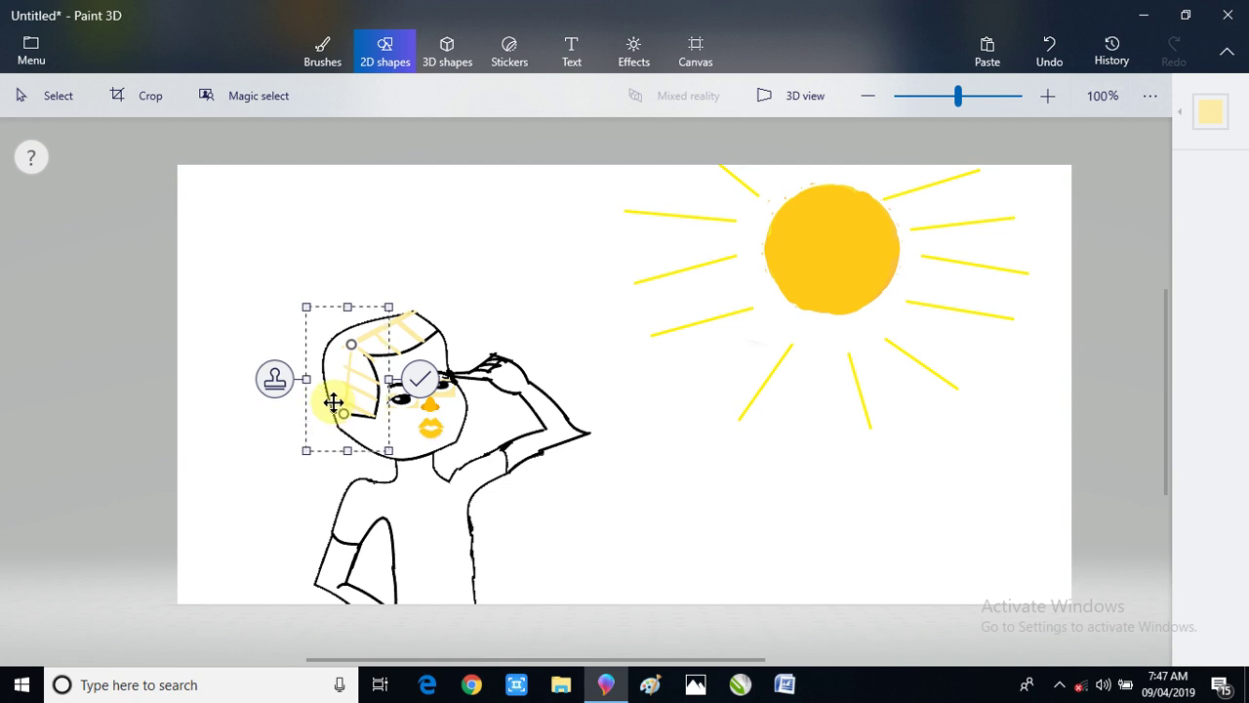
# - Shorten the pale yellow line and stamp short strands along the outer back edge of the hair
pyautogui.moveTo(354, 402); pyautogui.dragTo(310, 344)
pyautogui.click(263, 379)
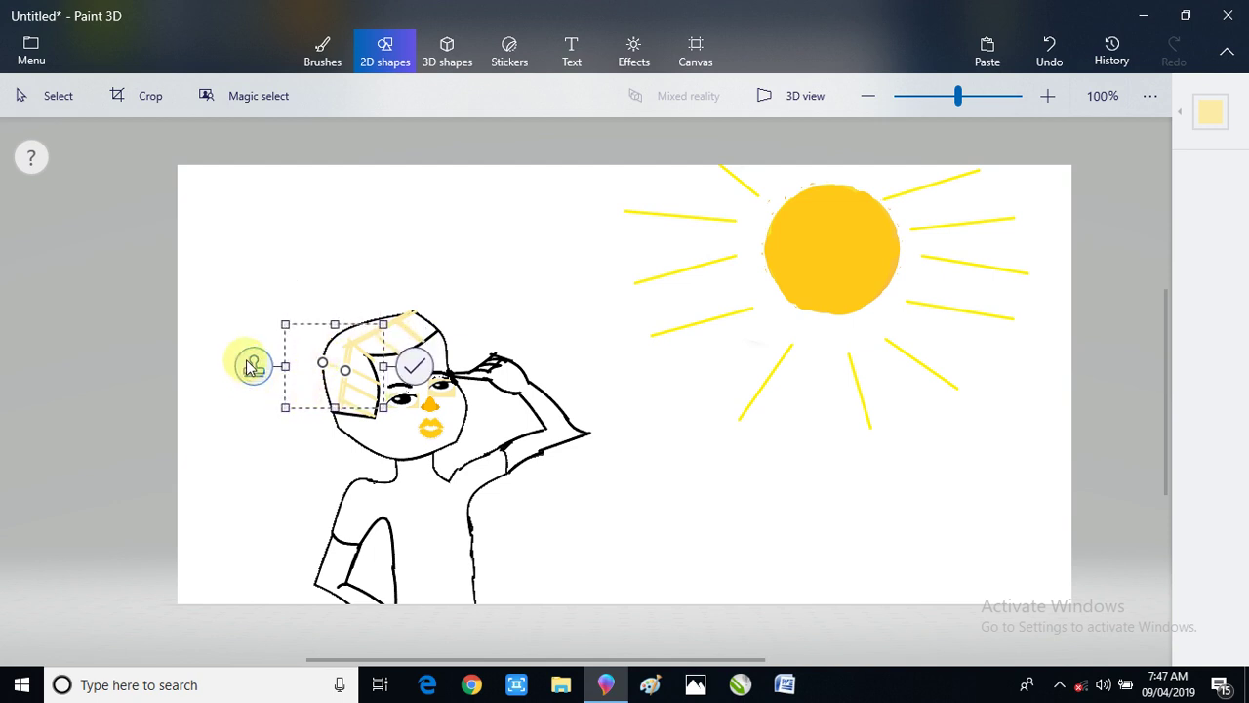
pyautogui.moveTo(330, 386)
pyautogui.mouseDown()
pyautogui.moveTo(324, 370)
pyautogui.moveTo(327, 399)
pyautogui.mouseUp()
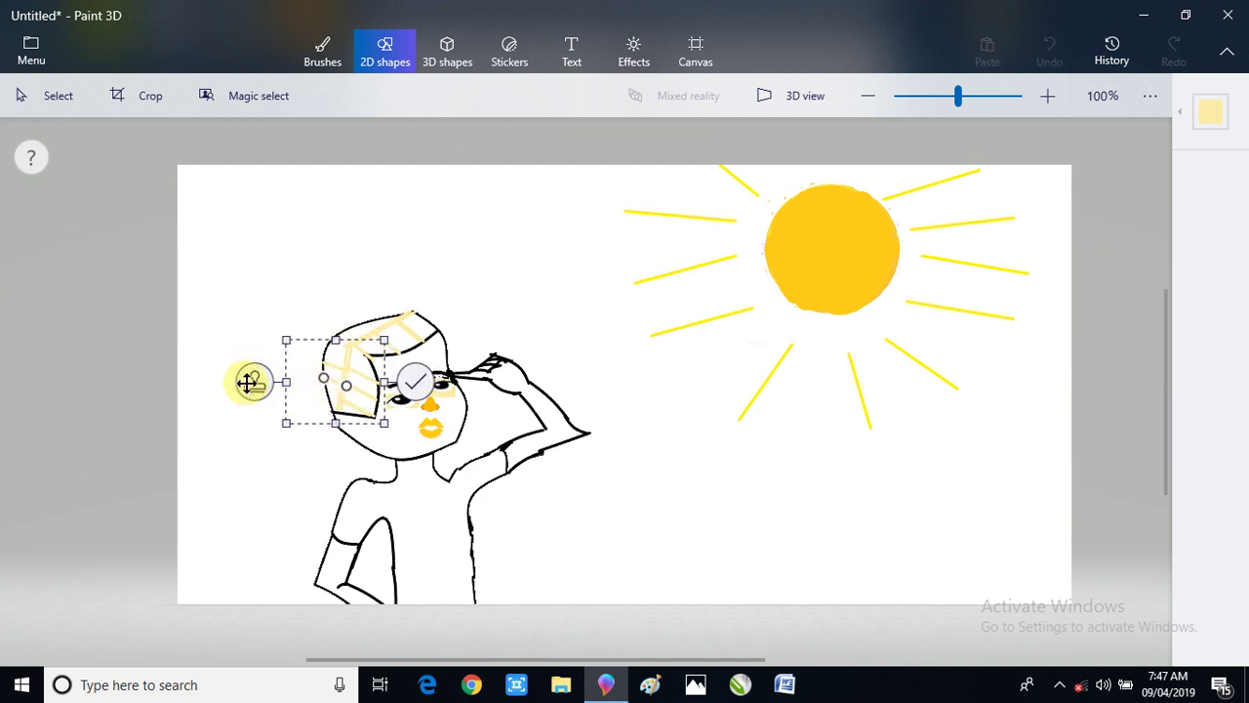
pyautogui.moveTo(249, 383); pyautogui.dragTo(249, 388)
pyautogui.moveTo(331, 410); pyautogui.dragTo(325, 394)
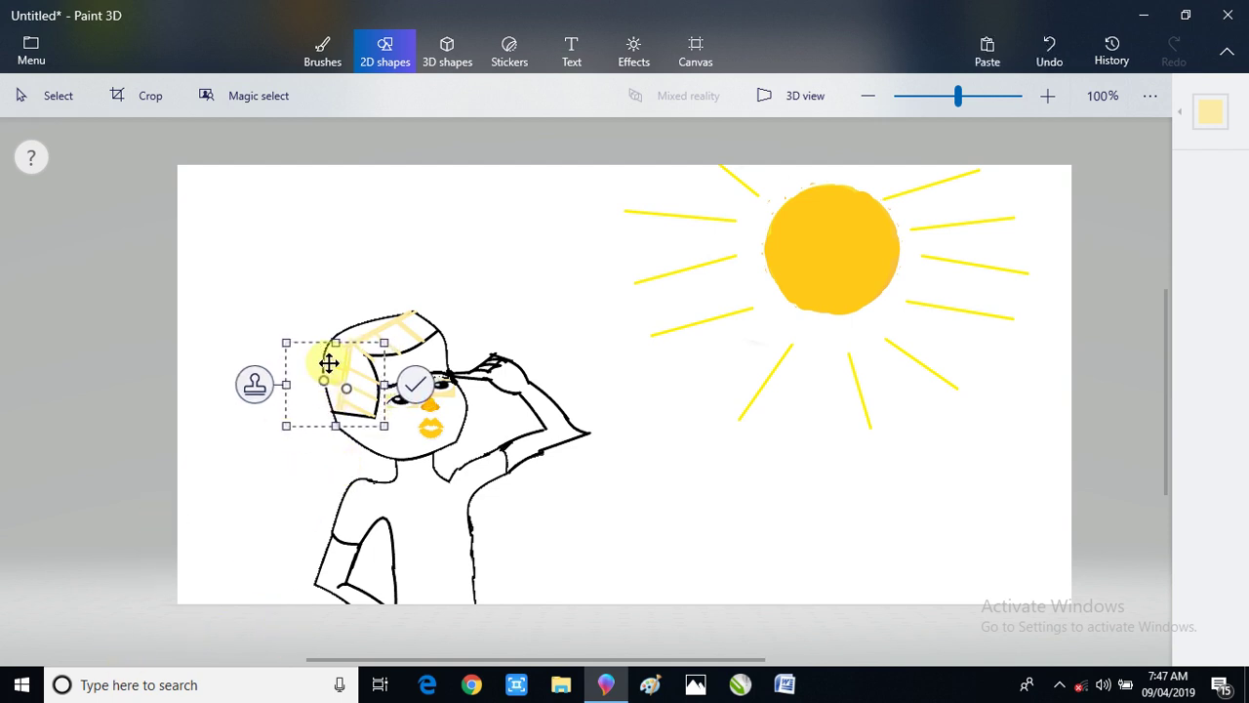
pyautogui.moveTo(334, 416); pyautogui.dragTo(332, 350)
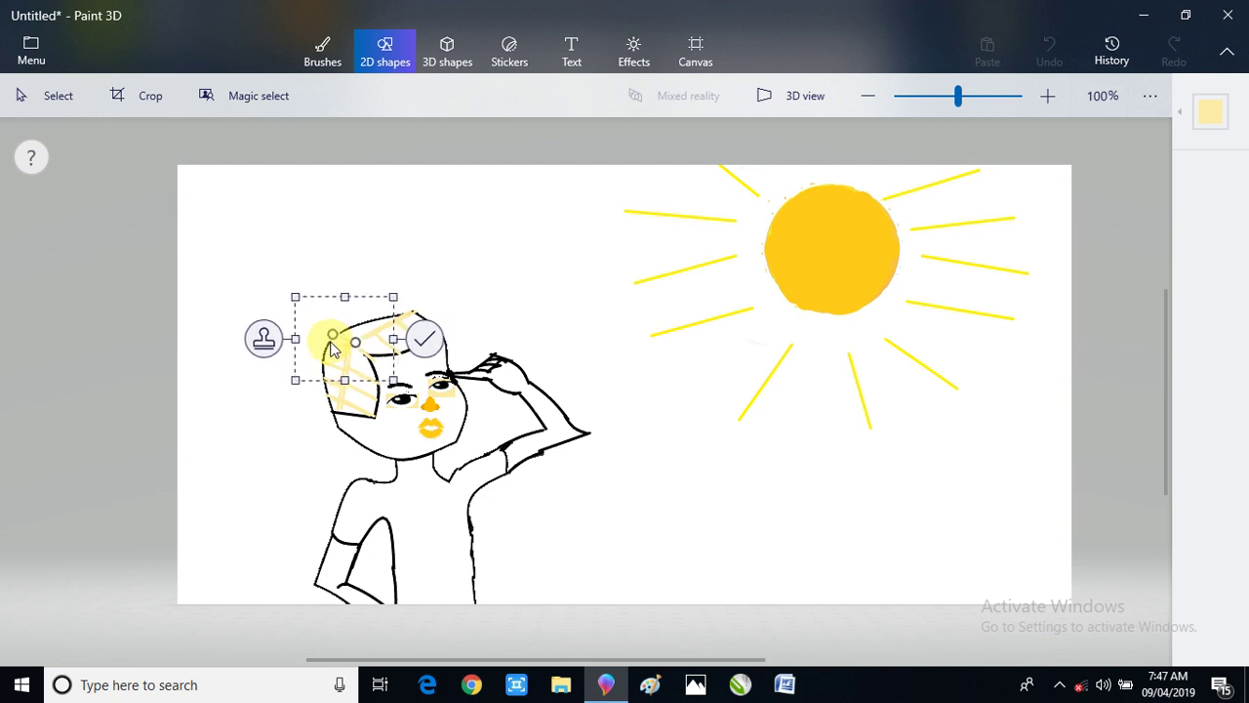
pyautogui.click(274, 348)
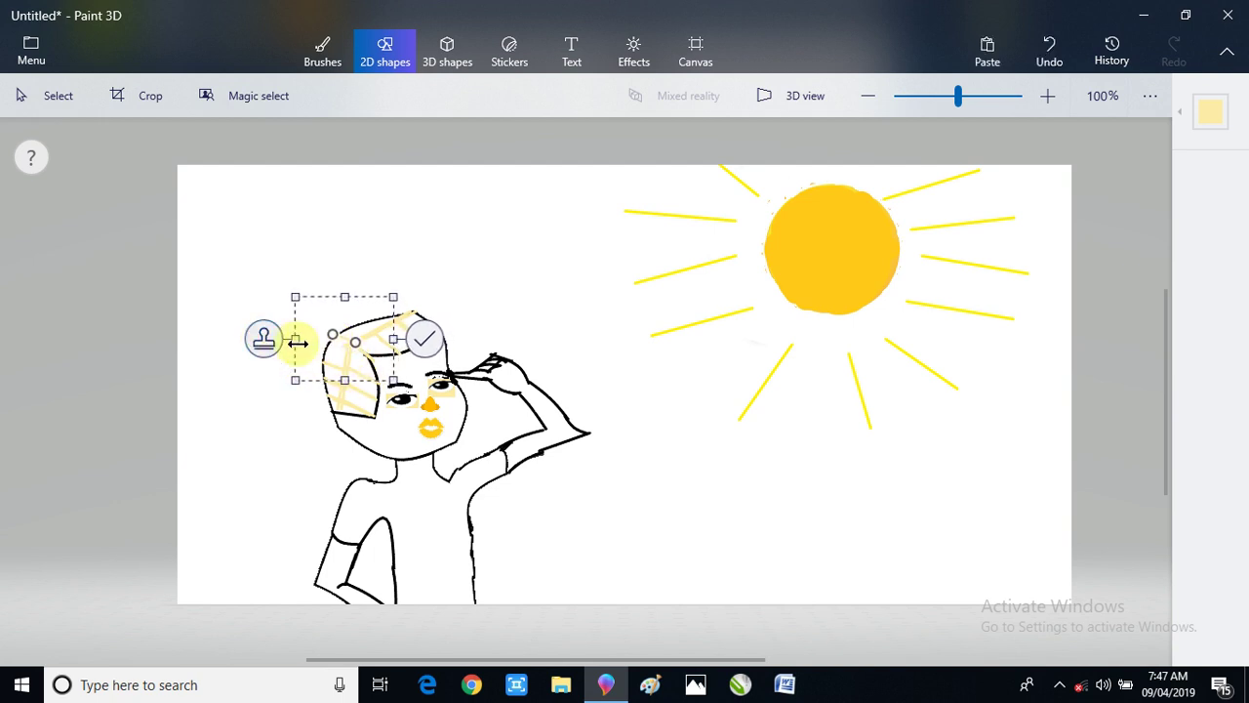
# - Stamp the short pale yellow strand along the upper edge of the hair and commit the last copy
pyautogui.click(265, 338)
pyautogui.moveTo(355, 341); pyautogui.dragTo(428, 335)
pyautogui.click(288, 332)
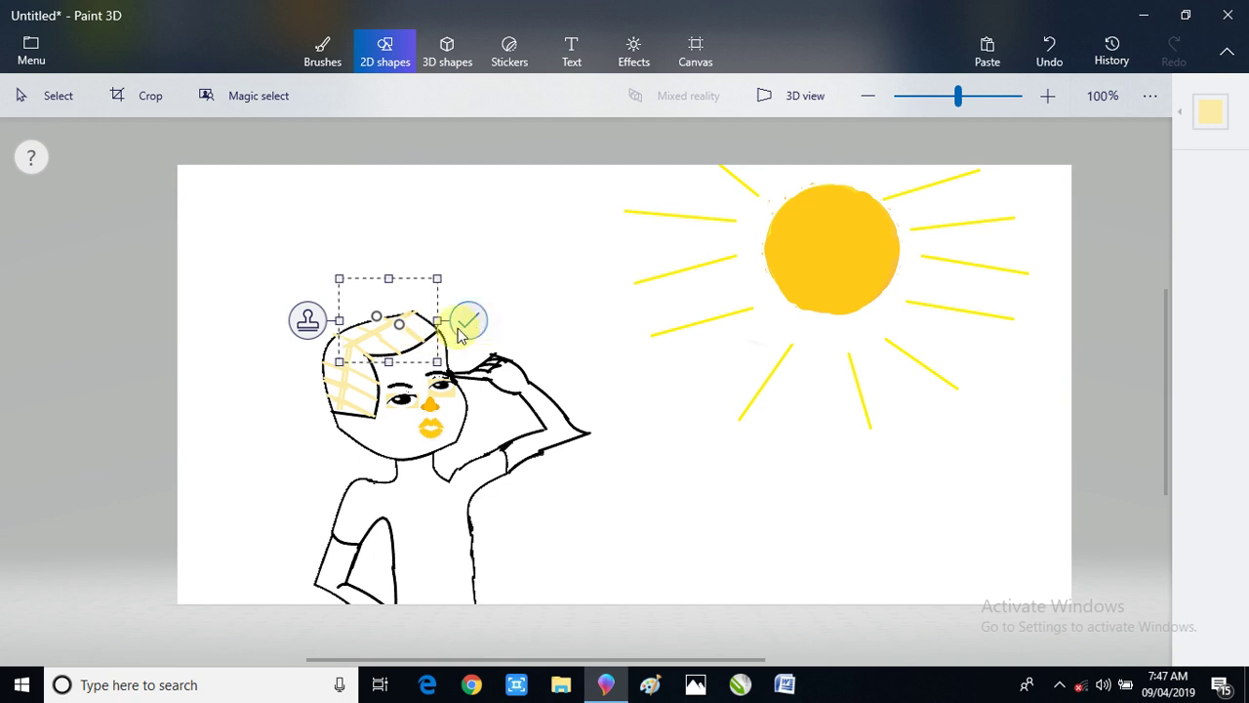
pyautogui.click(469, 320)
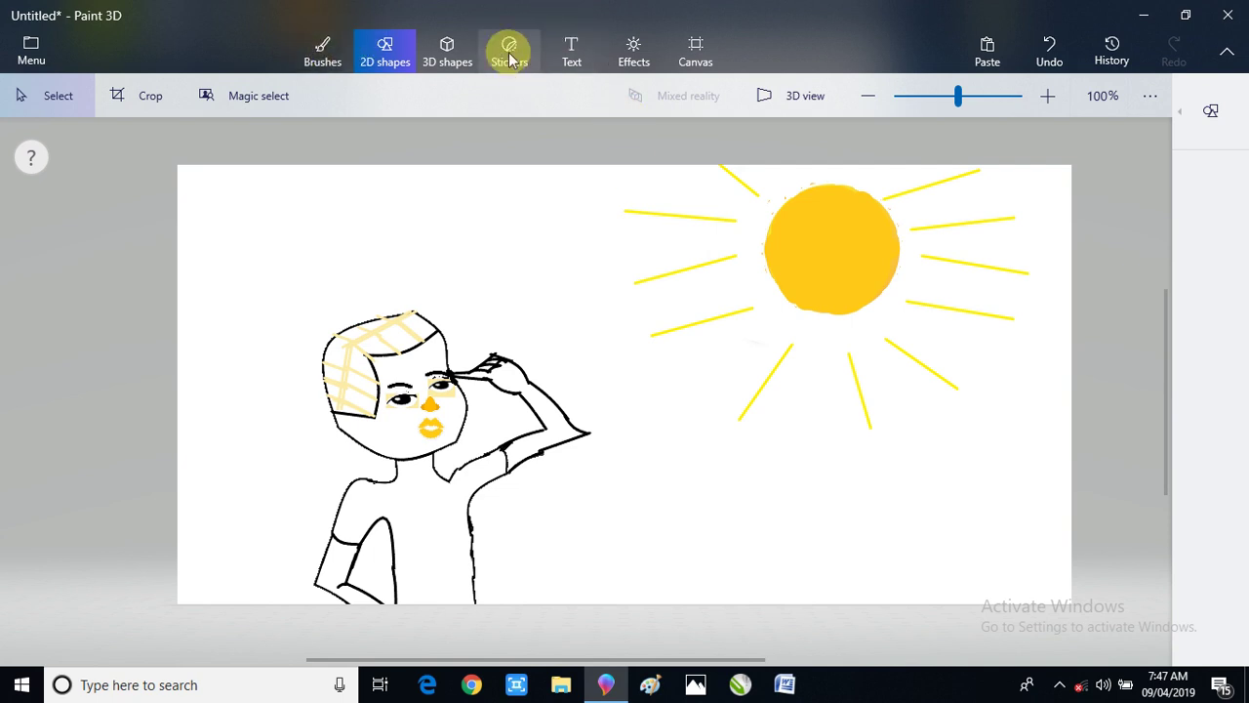
# - Choose the tube 3D doodle and set its color to matte dark gray
pyautogui.click(457, 60)
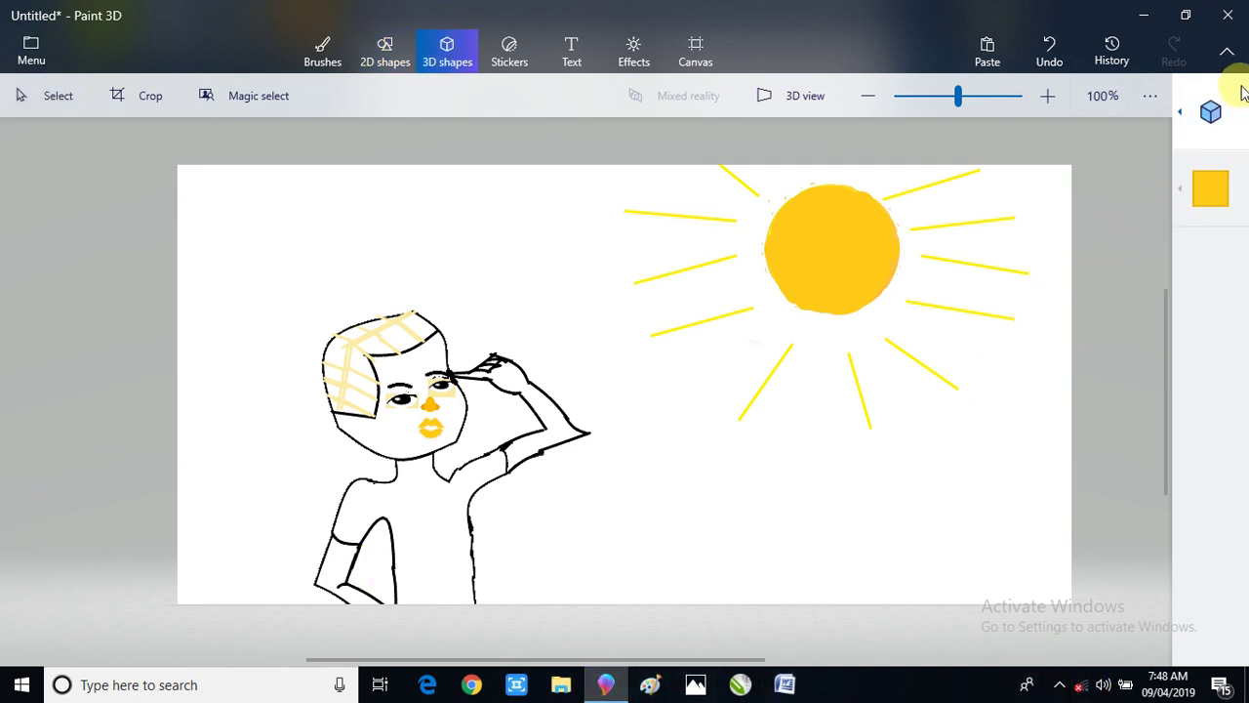
pyautogui.click(1210, 112)
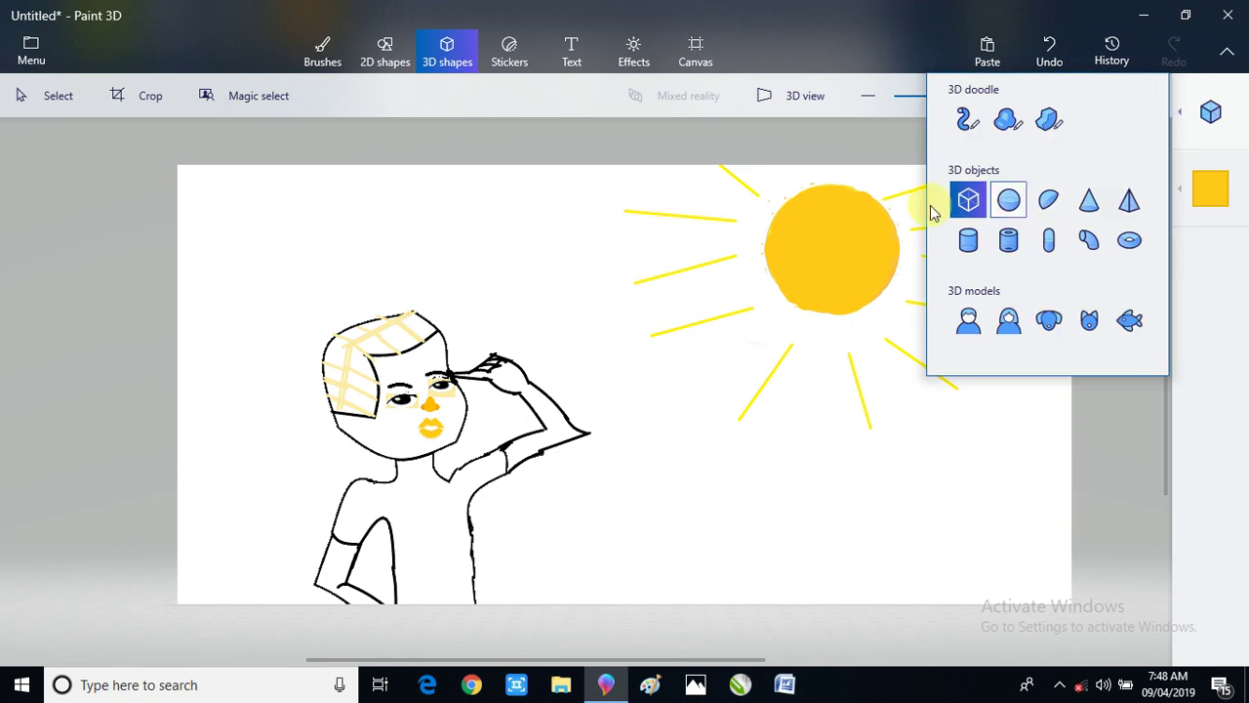
pyautogui.click(968, 119)
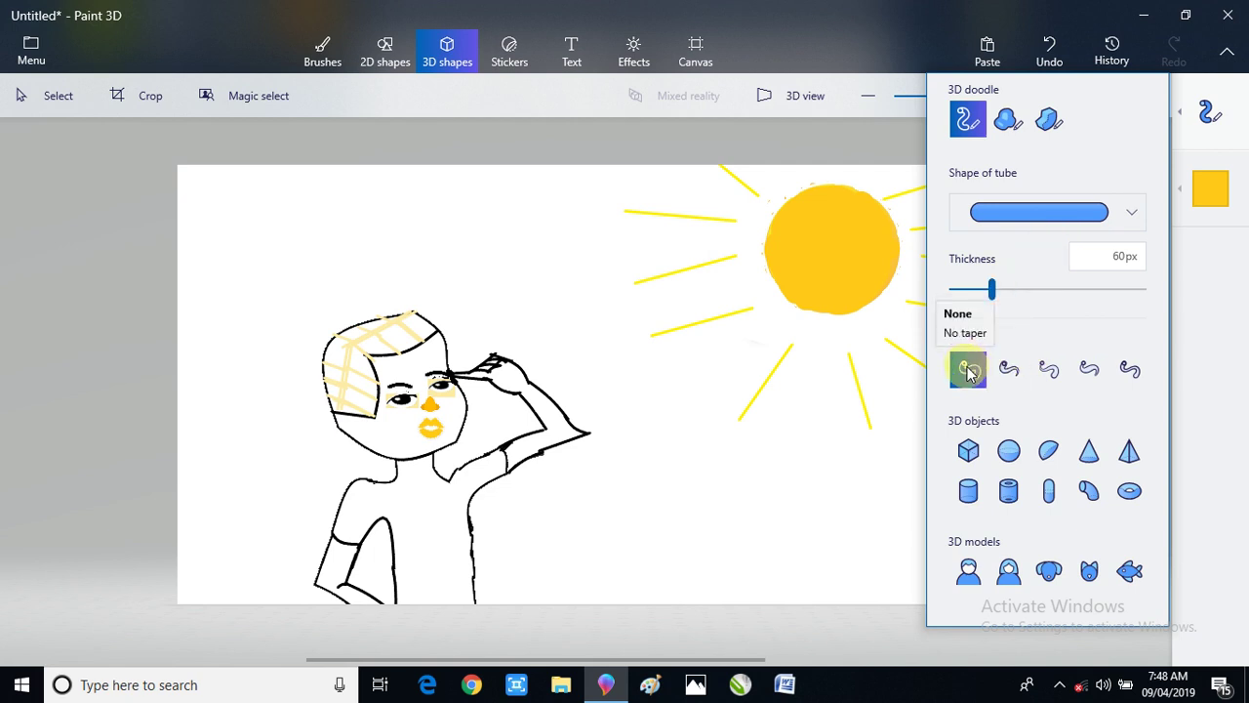
pyautogui.click(1211, 188)
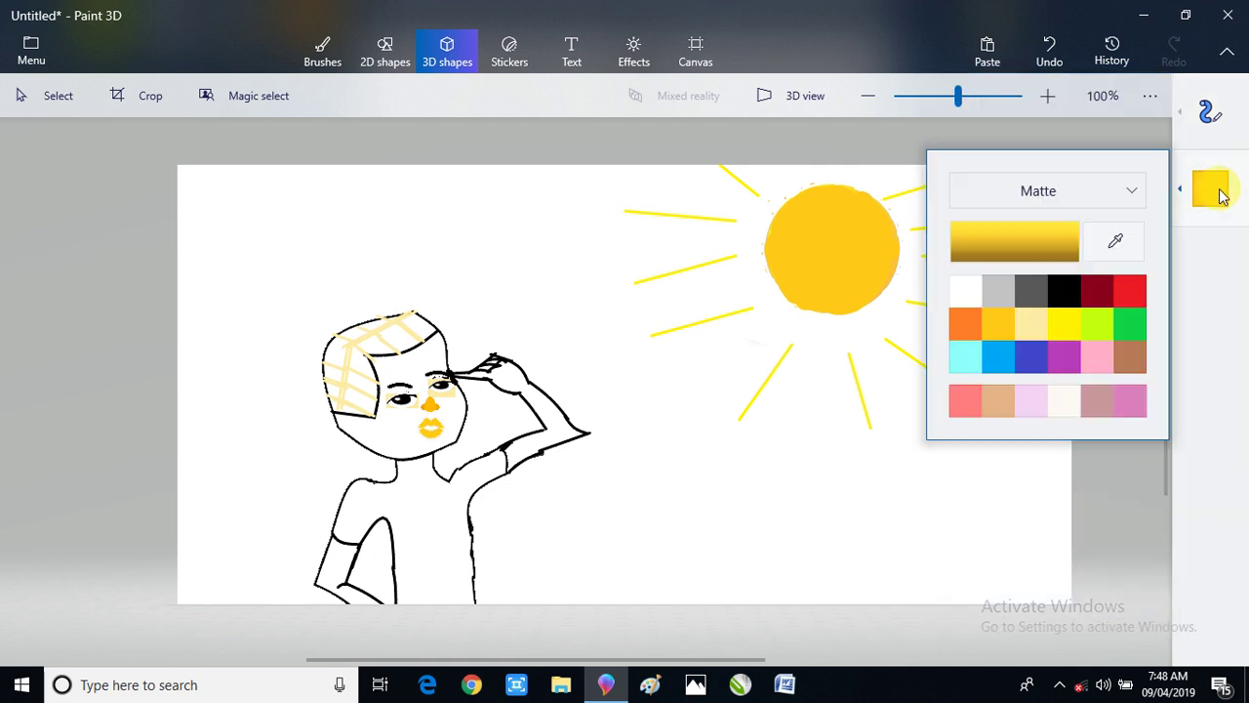
pyautogui.click(1059, 288)
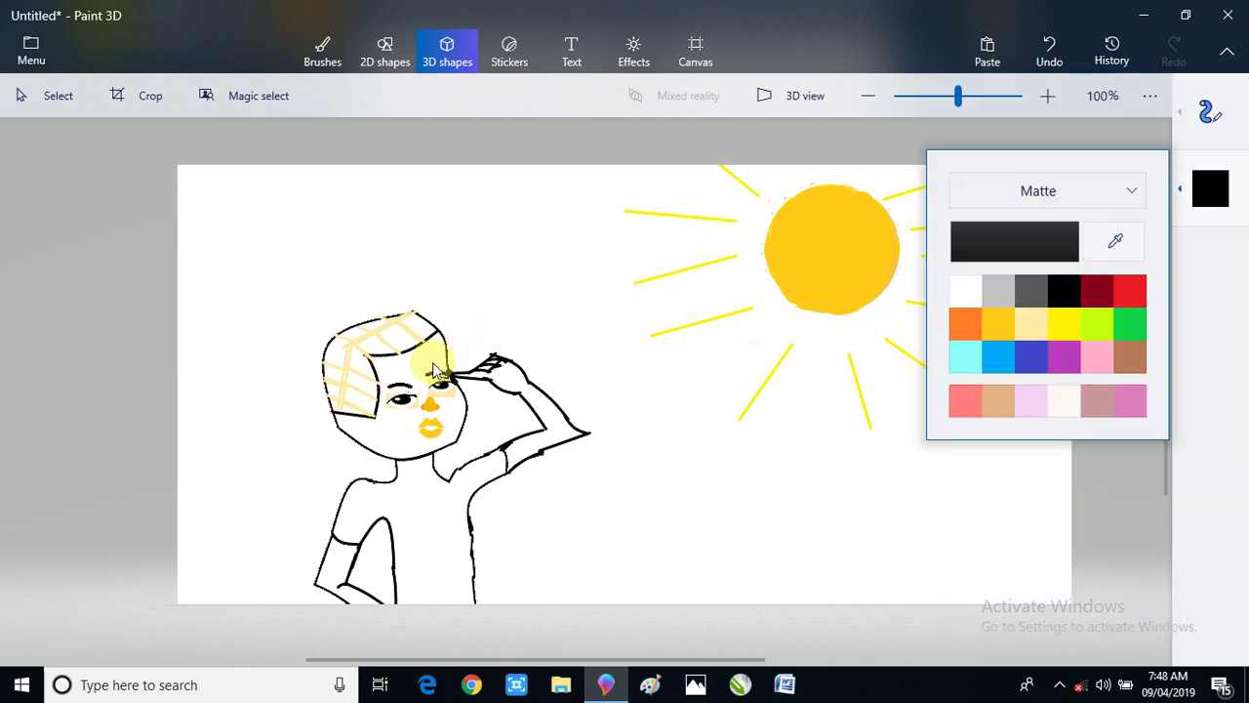
pyautogui.click(1031, 289)
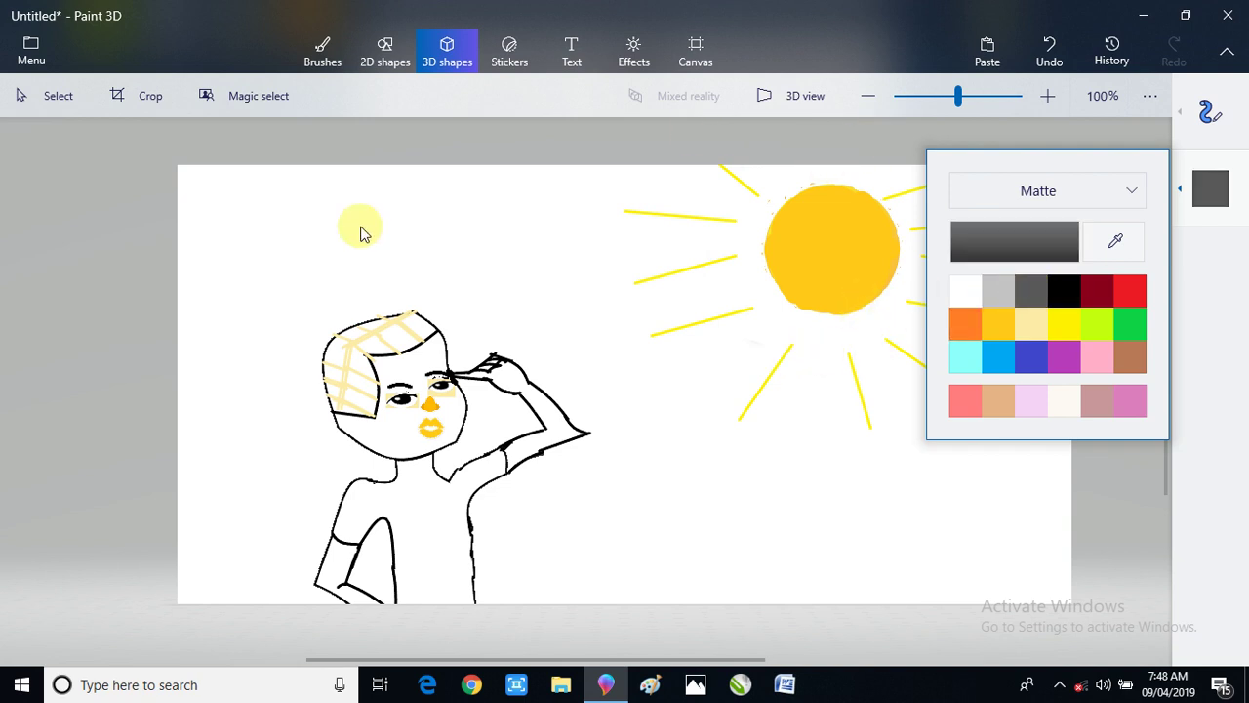
# - Undo the thick trial tube placed on the hair and set the tube thickness to 10 px
pyautogui.click(421, 322)
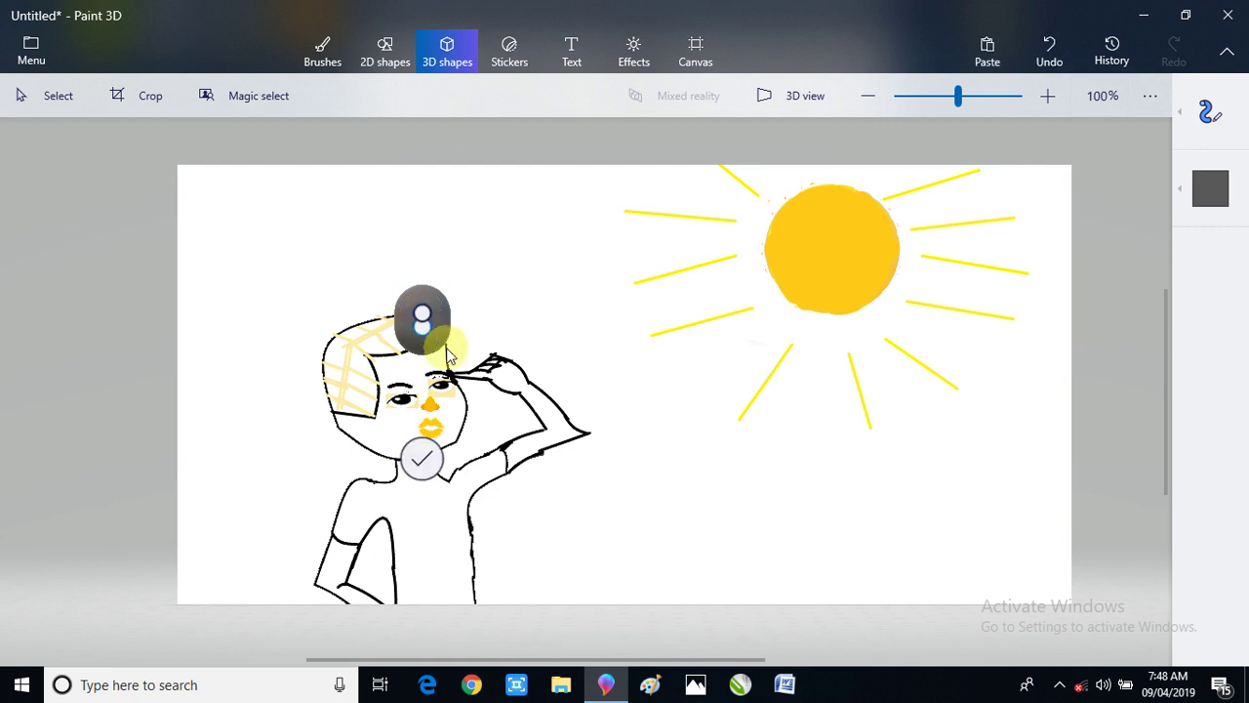
pyautogui.hotkey('ctrl', 'z')
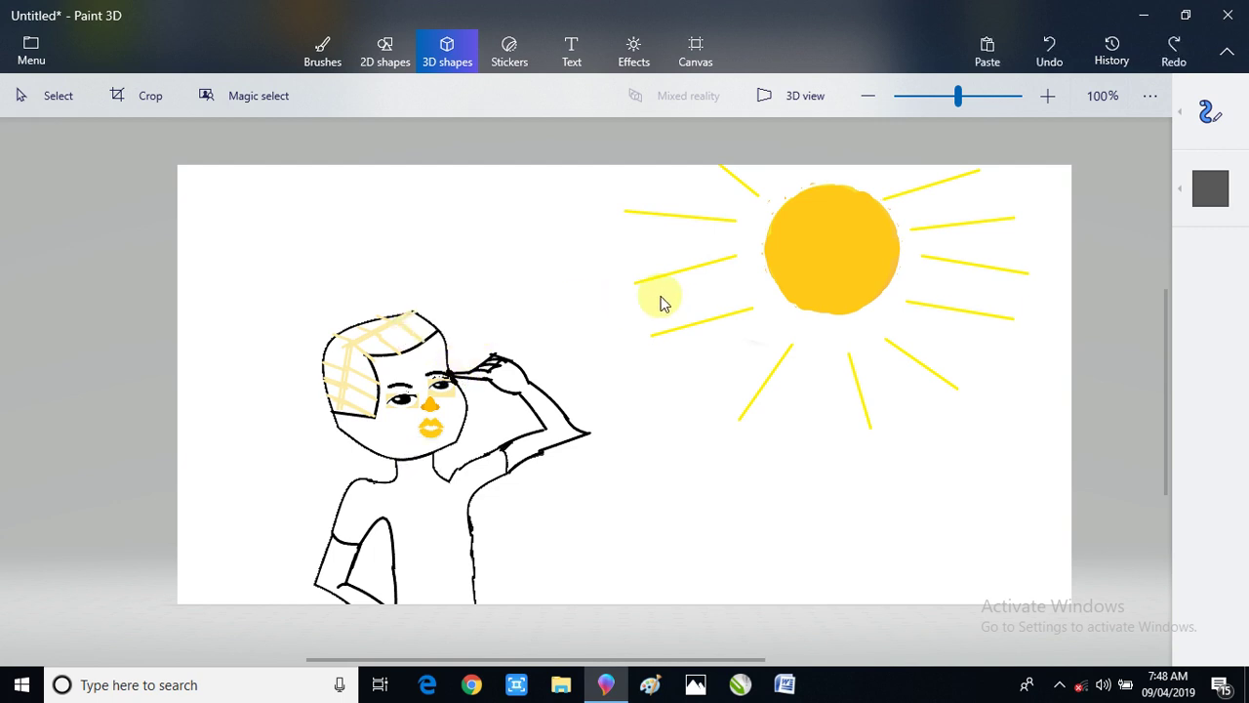
pyautogui.click(1210, 113)
pyautogui.moveTo(992, 290); pyautogui.dragTo(951, 290)
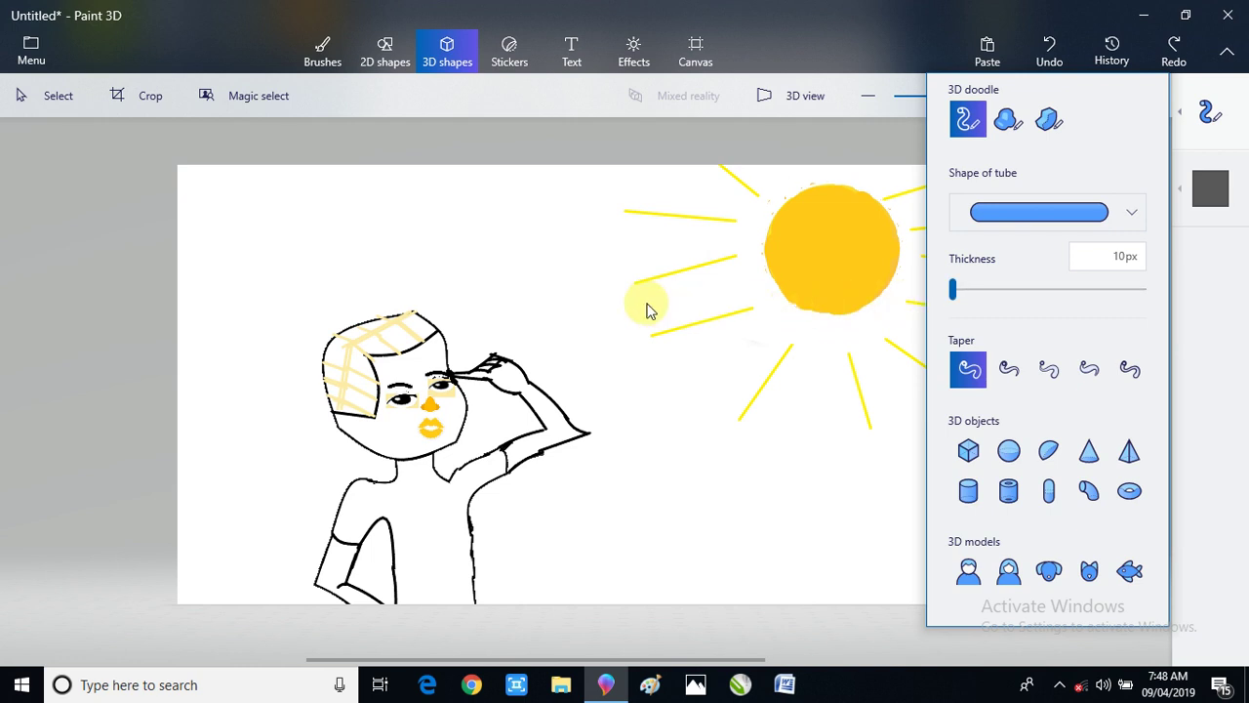
# - Try short dark gray tubes without taper across the top and side of the hair
pyautogui.click(416, 323)
pyautogui.moveTo(423, 315)
pyautogui.mouseDown()
pyautogui.moveTo(400, 319)
pyautogui.moveTo(390, 364)
pyautogui.moveTo(373, 337)
pyautogui.moveTo(378, 355)
pyautogui.moveTo(366, 342)
pyautogui.moveTo(361, 364)
pyautogui.moveTo(352, 356)
pyautogui.moveTo(365, 386)
pyautogui.moveTo(349, 378)
pyautogui.moveTo(357, 402)
pyautogui.moveTo(346, 389)
pyautogui.moveTo(354, 408)
pyautogui.moveTo(345, 399)
pyautogui.moveTo(339, 417)
pyautogui.moveTo(356, 409)
pyautogui.moveTo(336, 408)
pyautogui.moveTo(335, 348)
pyautogui.mouseUp()
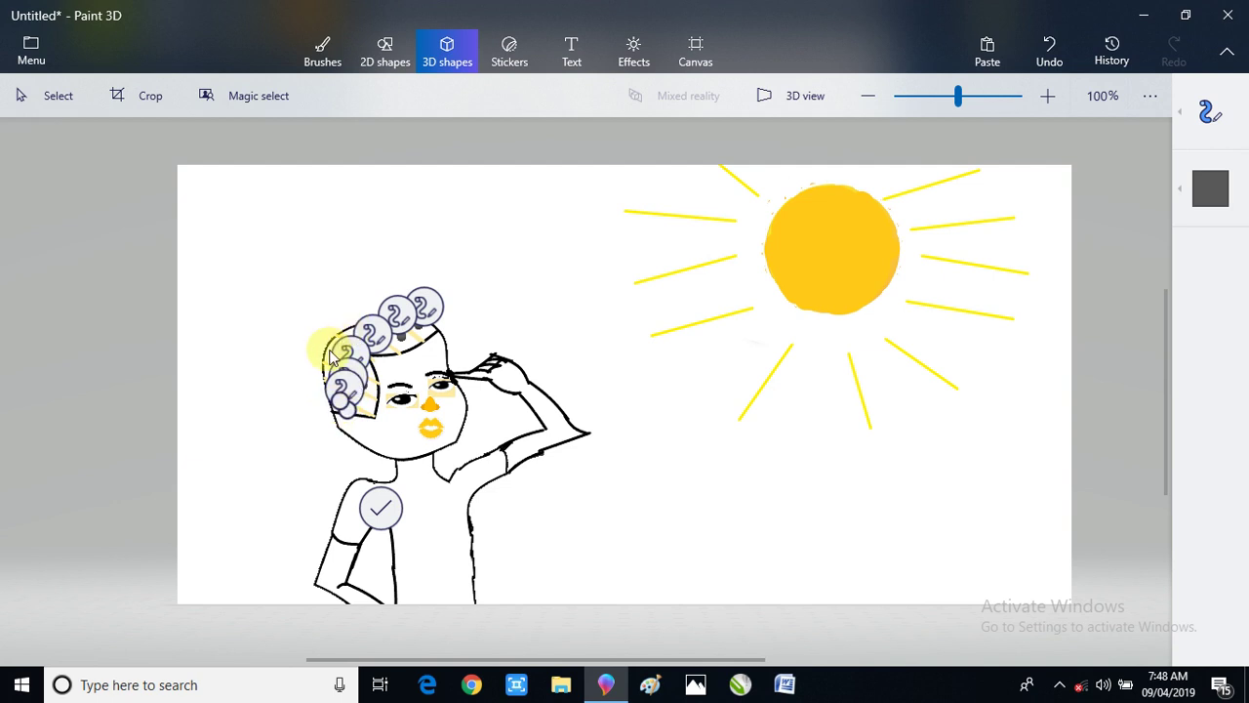
pyautogui.click(380, 509)
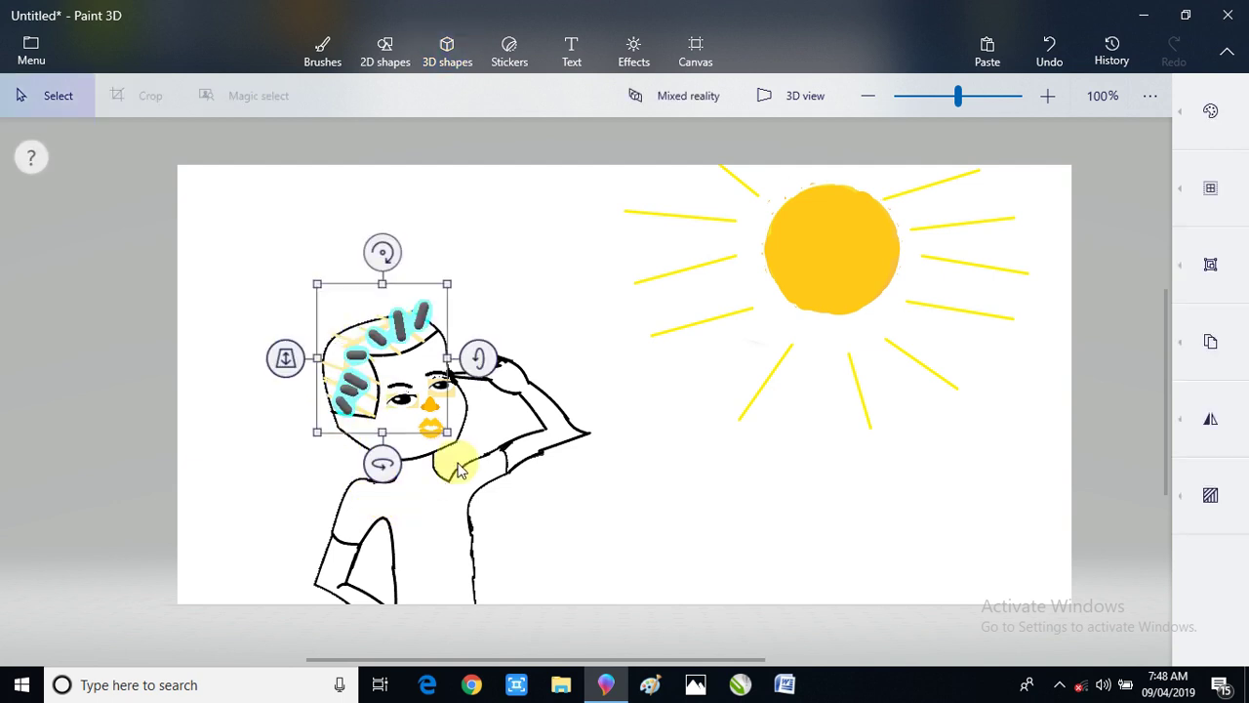
pyautogui.click(673, 434)
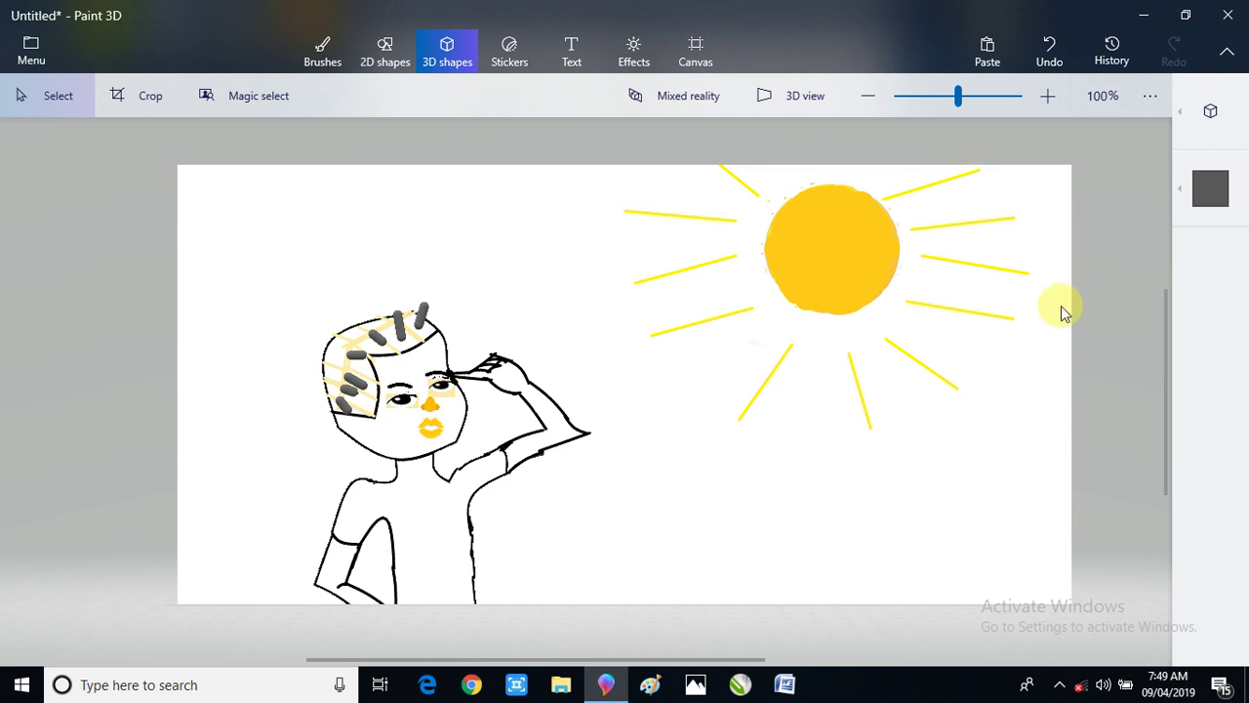
pyautogui.hotkey('ctrl', 'z')
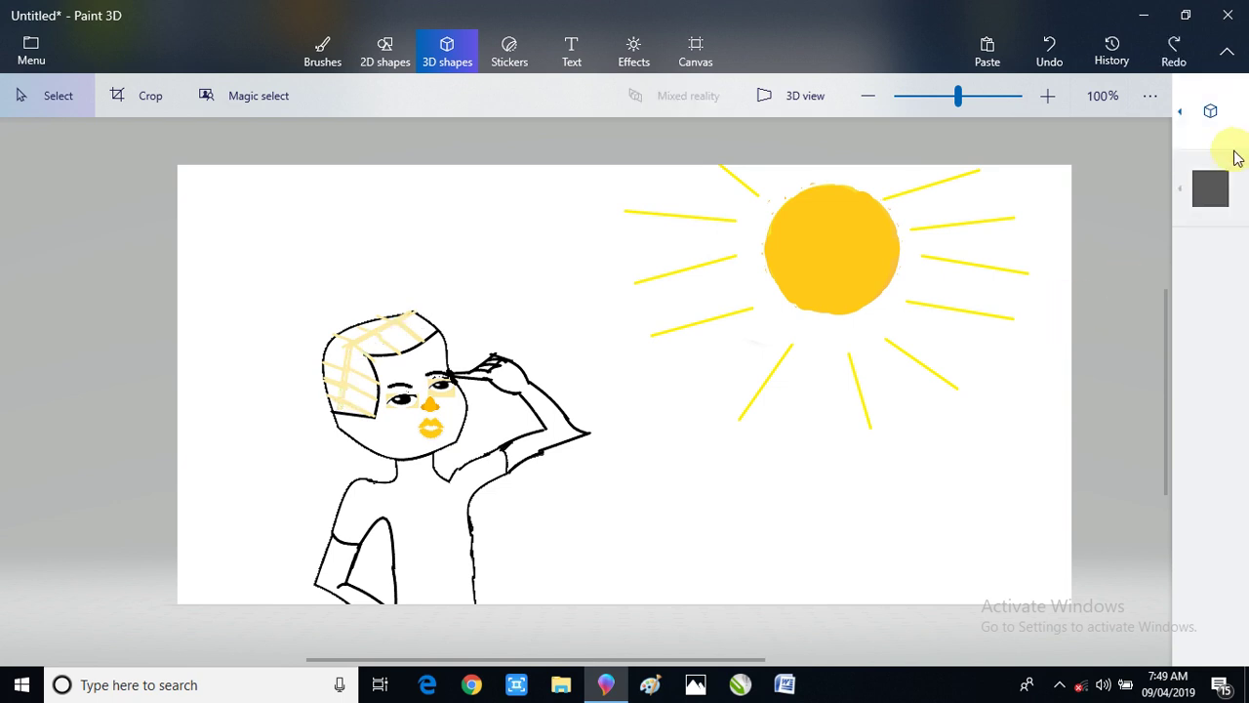
# - Give the tube doodle the second taper style and place small dark gray spikes across the top section of the hair
pyautogui.click(1211, 110)
pyautogui.click(967, 119)
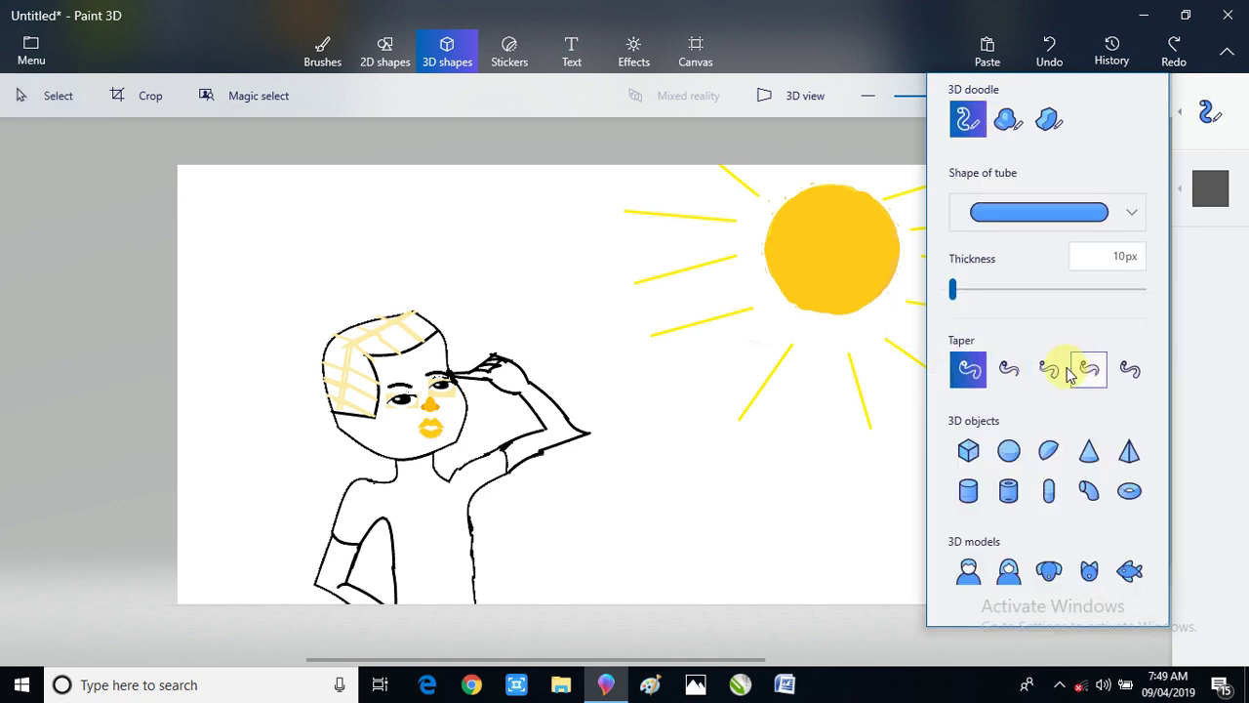
pyautogui.click(1010, 377)
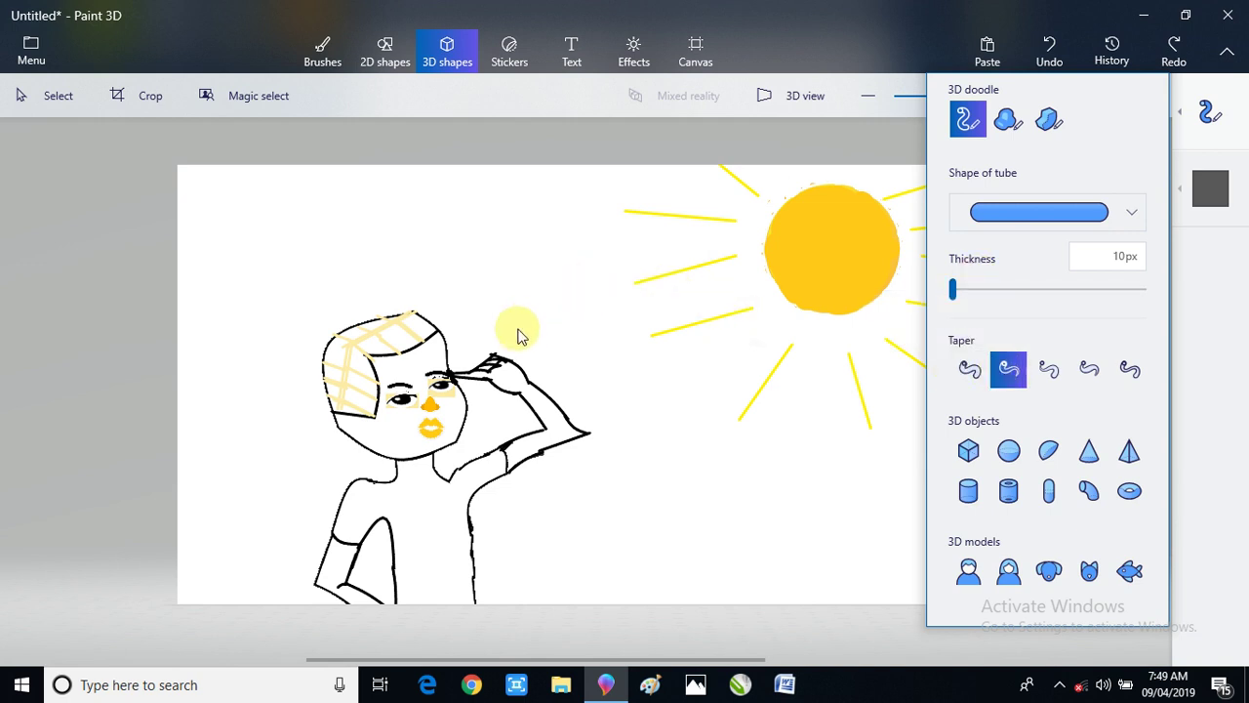
pyautogui.click(425, 334)
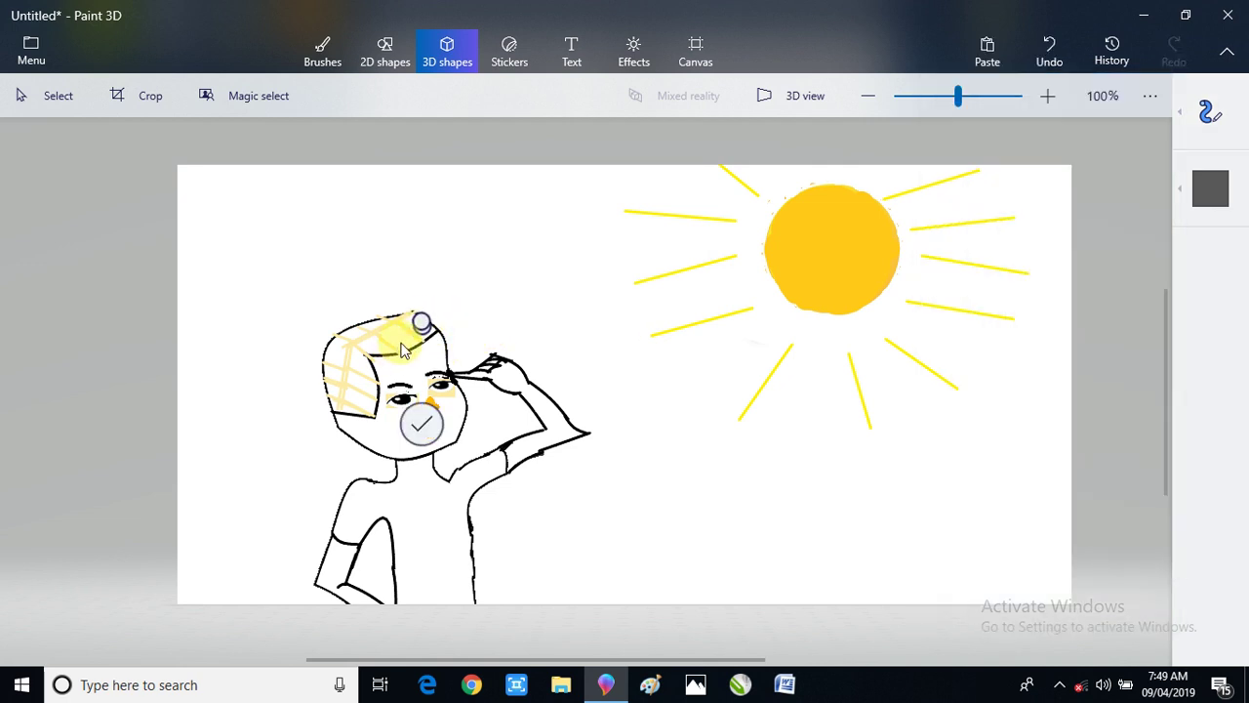
pyautogui.click(398, 337)
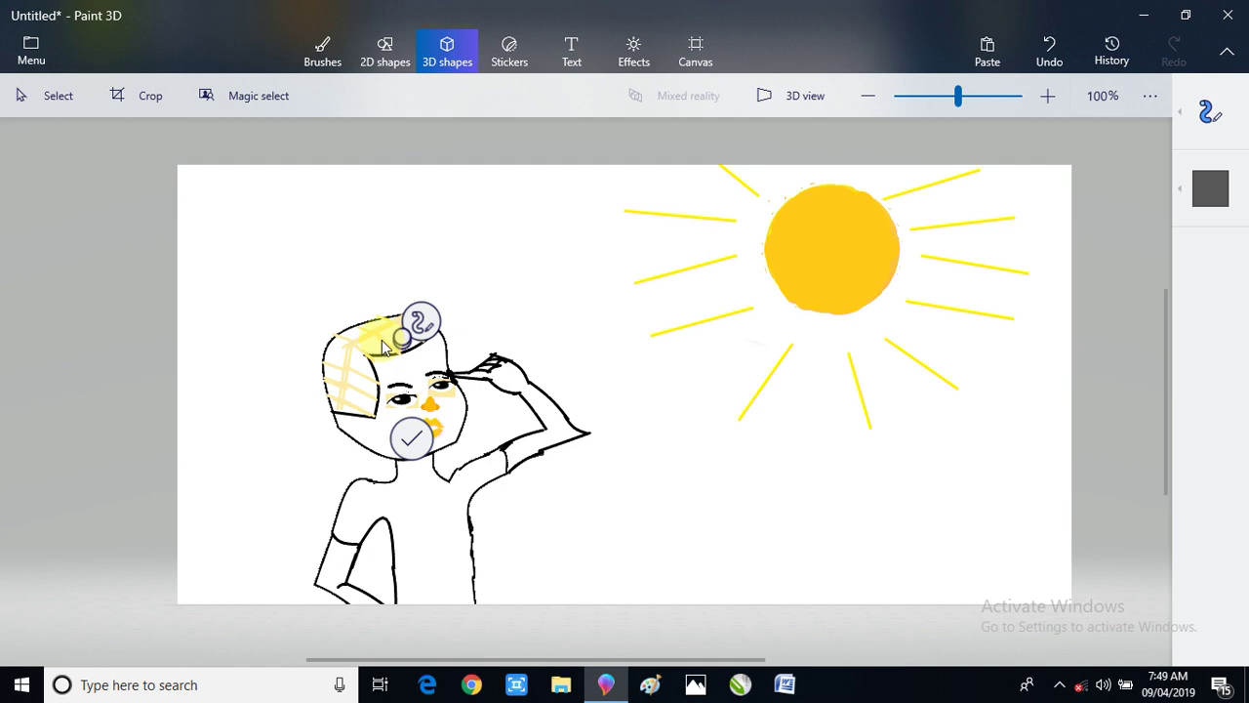
pyautogui.click(377, 319)
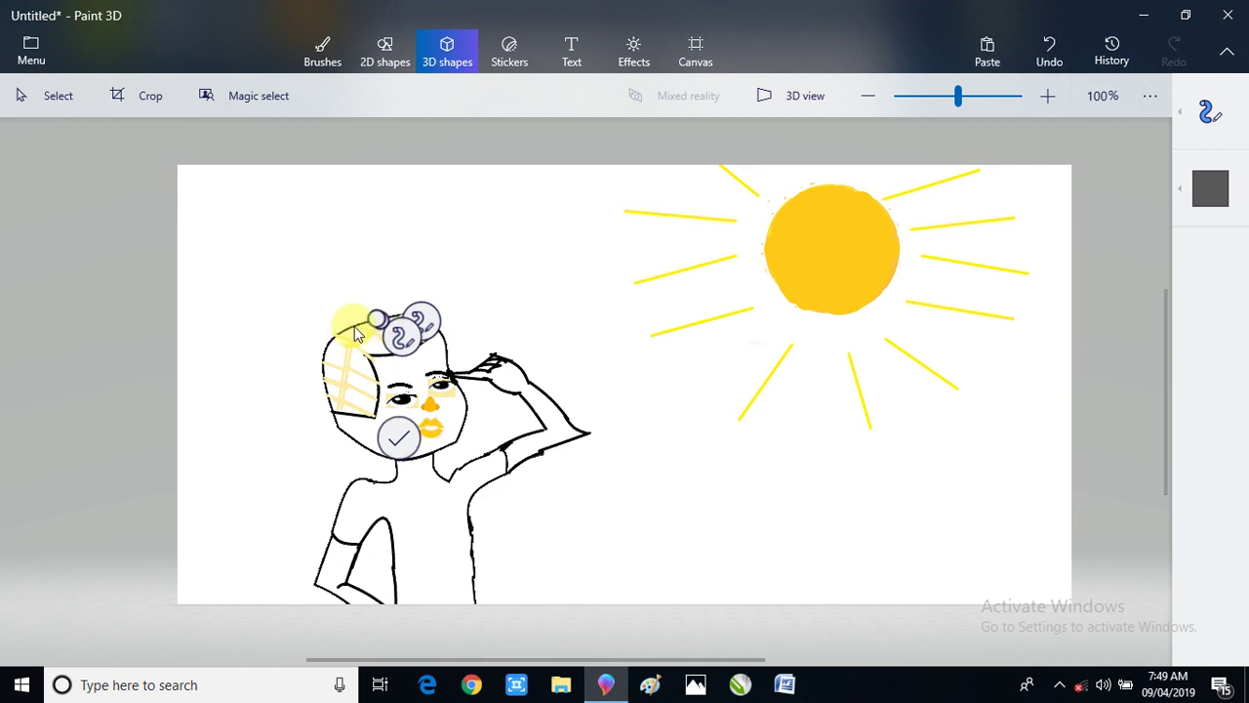
pyautogui.click(356, 329)
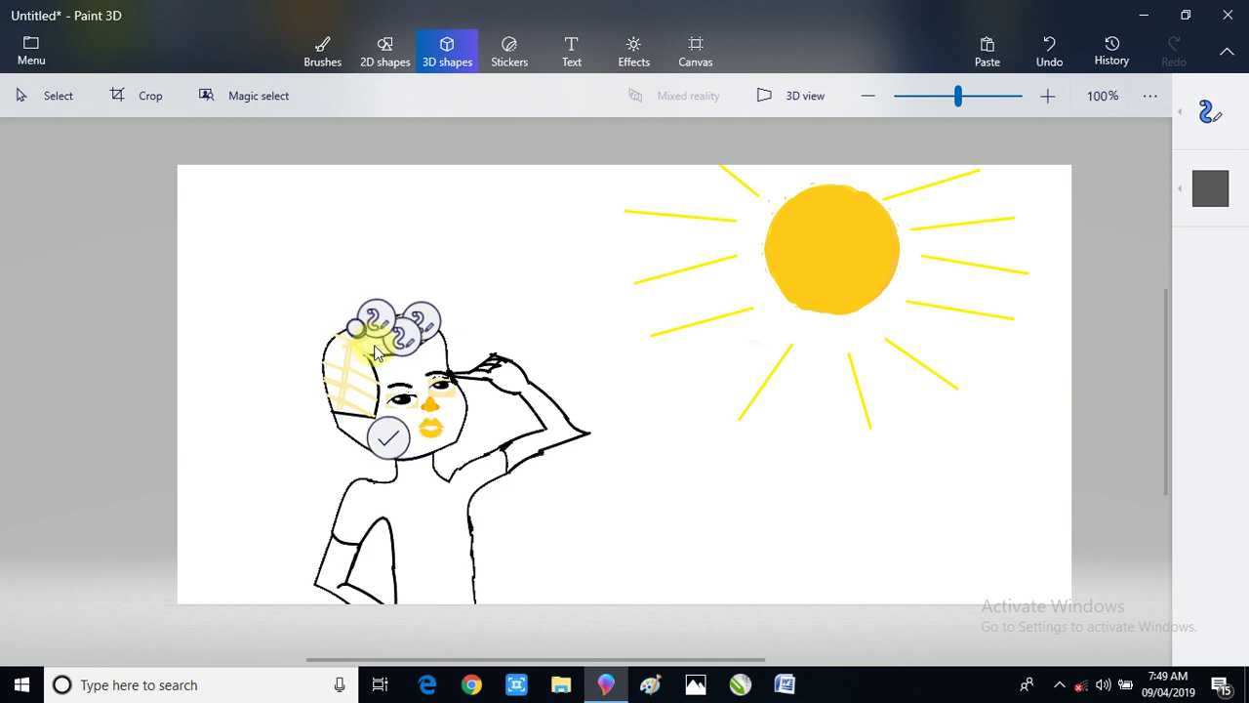
pyautogui.click(337, 352)
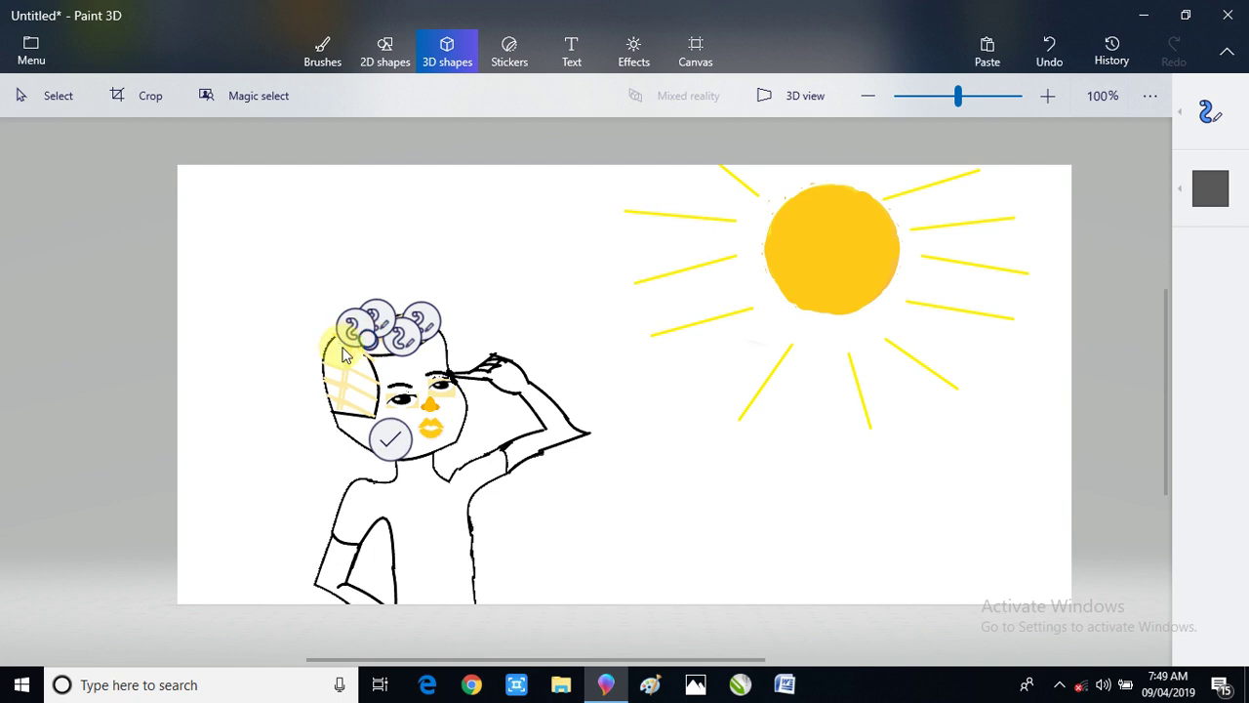
# - Place more small dark gray spikes down the side section of the hair and commit them
pyautogui.click(344, 354)
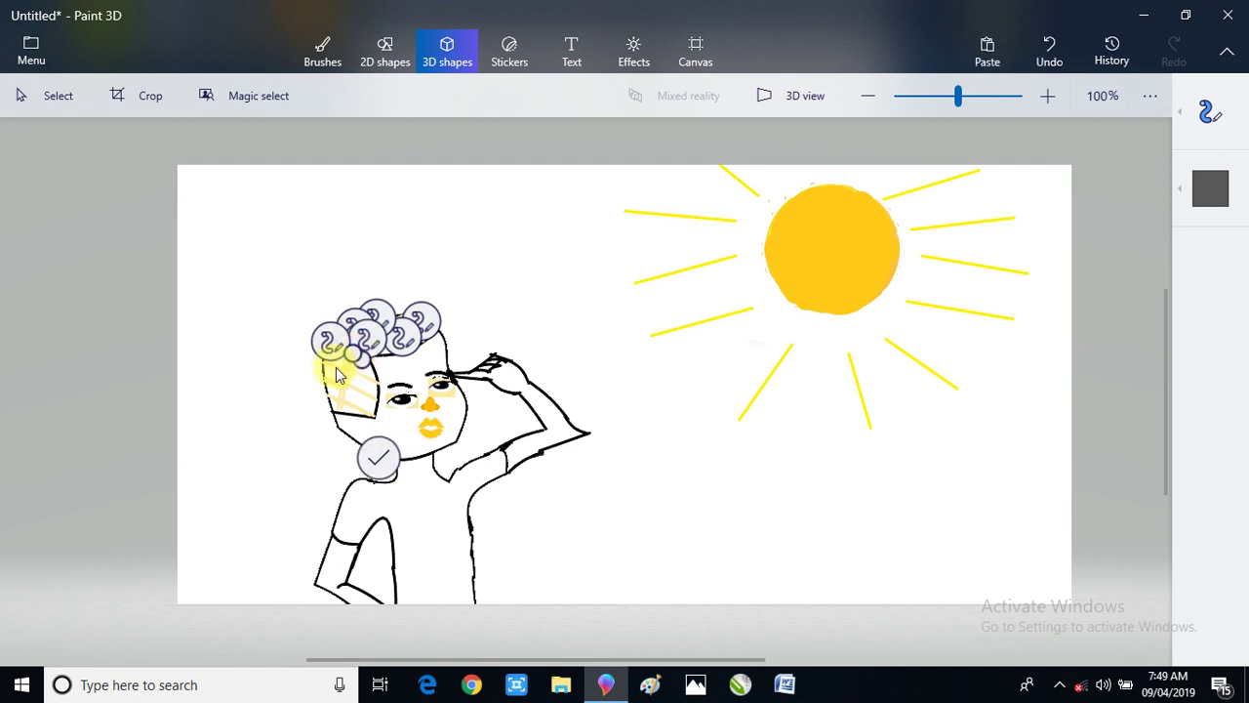
pyautogui.moveTo(337, 374); pyautogui.dragTo(355, 408)
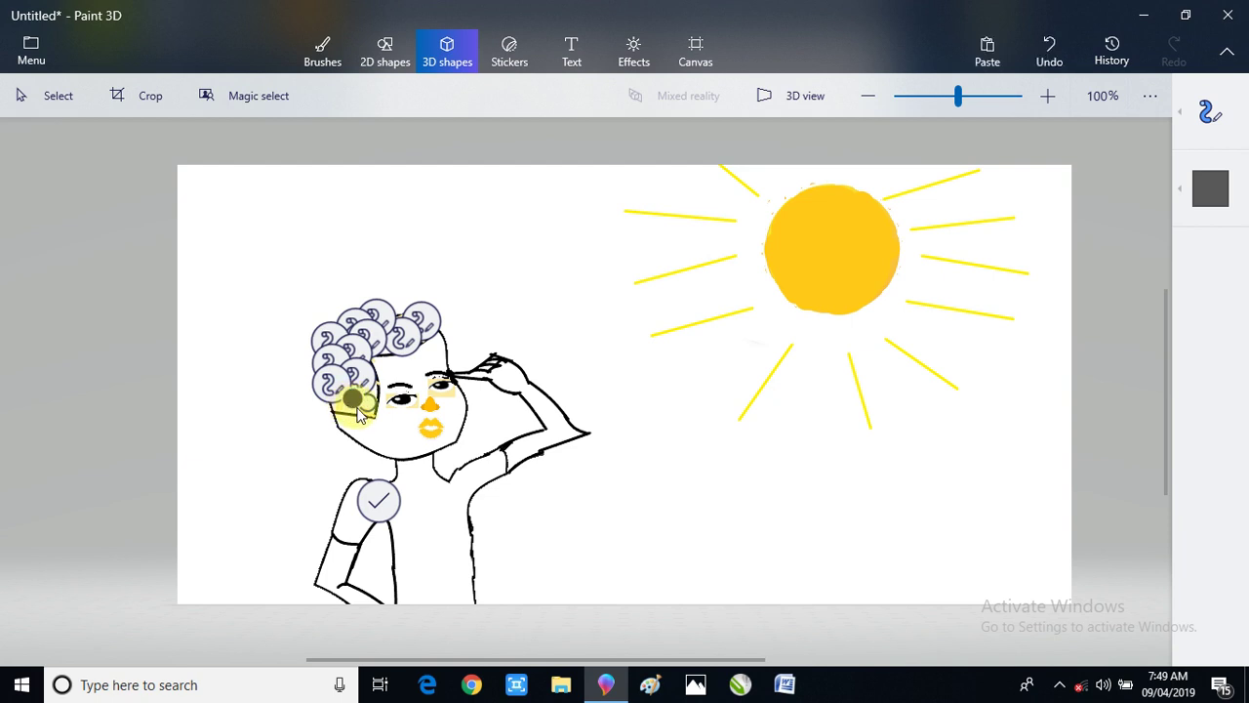
pyautogui.moveTo(353, 400); pyautogui.dragTo(348, 414)
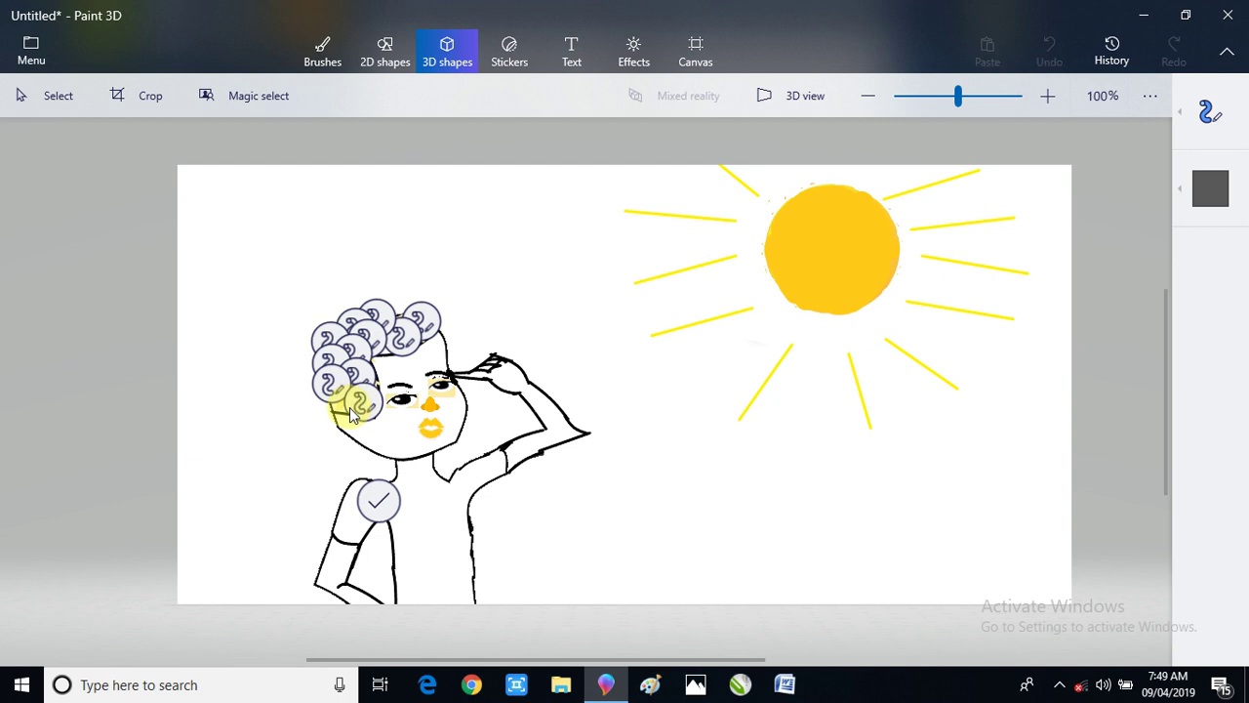
pyautogui.moveTo(353, 413); pyautogui.dragTo(347, 416)
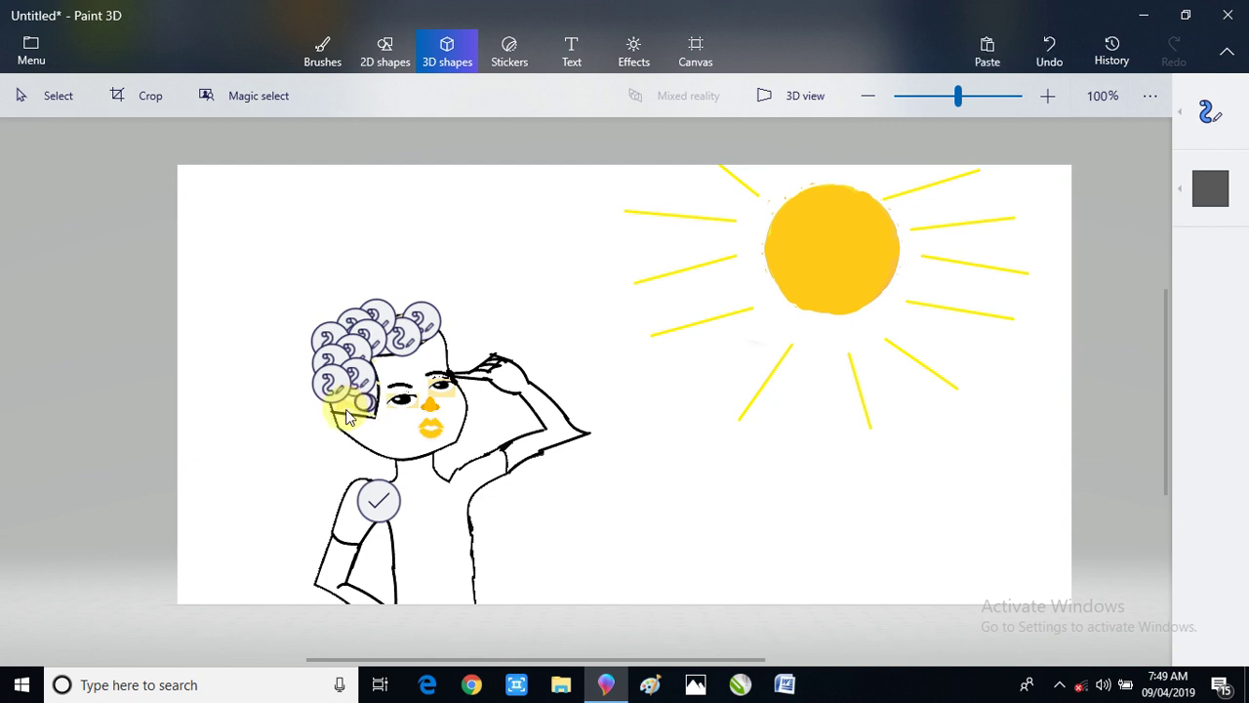
pyautogui.click(381, 507)
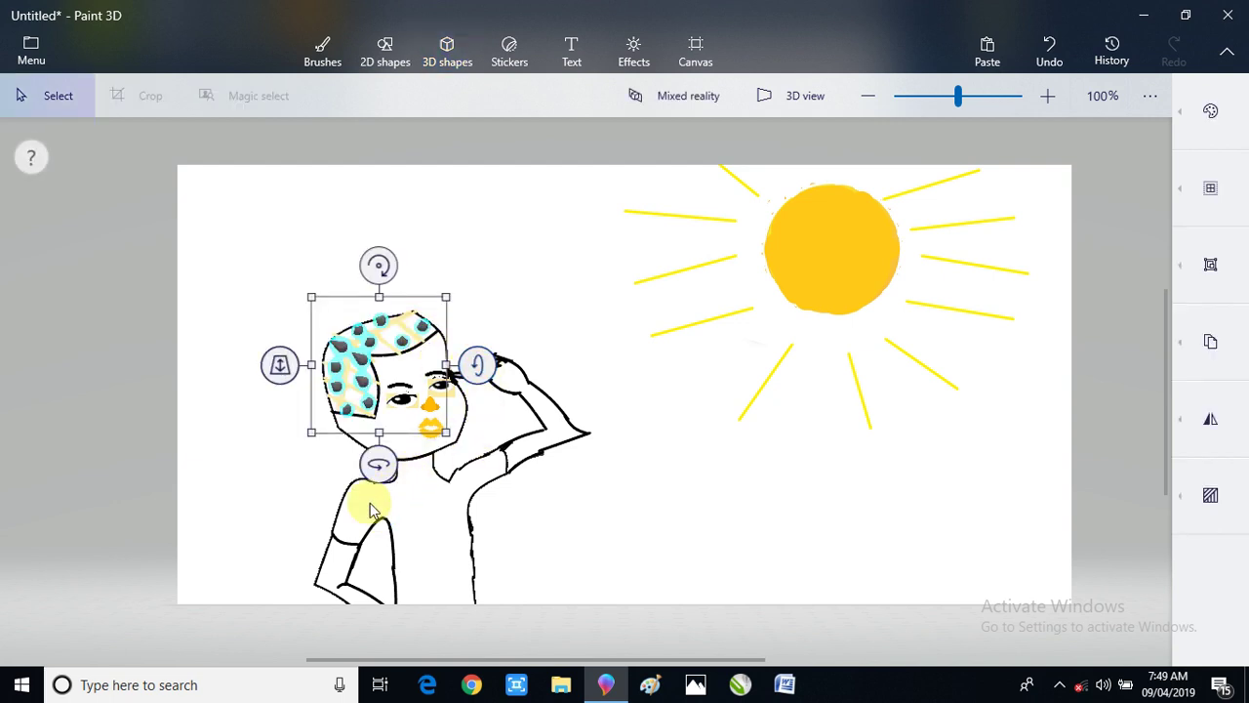
pyautogui.click(488, 515)
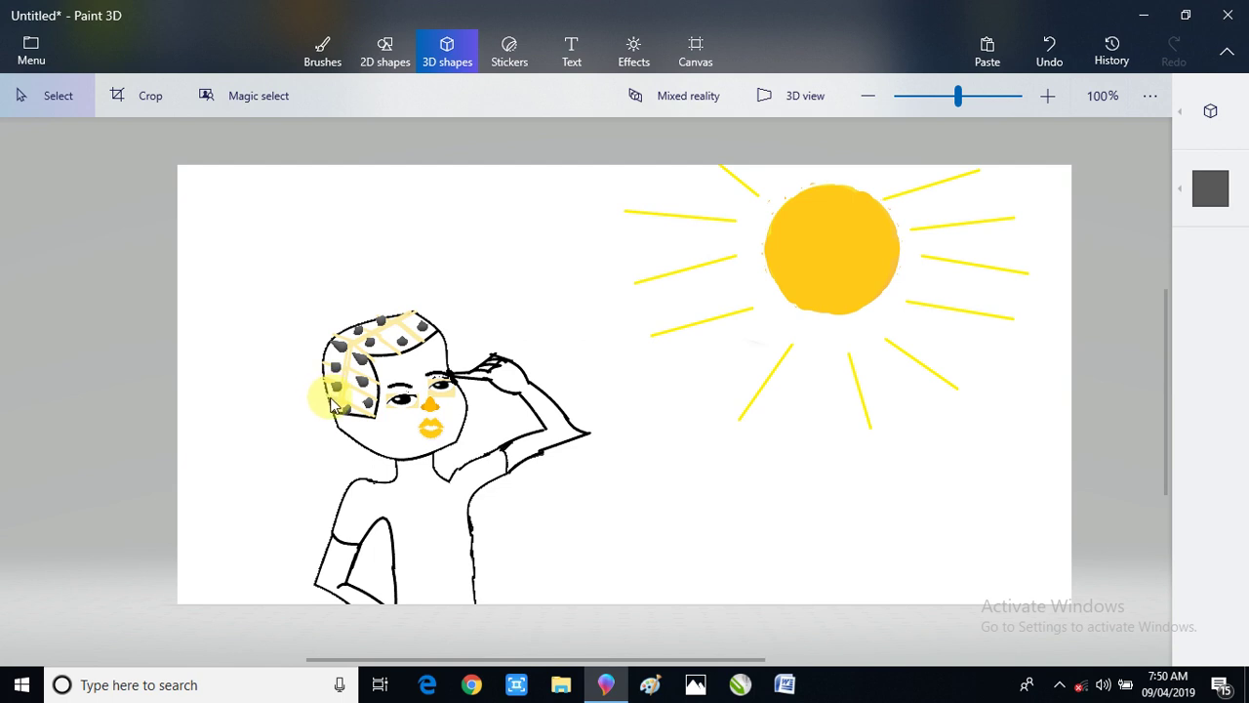
# - Reselect the tube doodle and place dark gray spikes up the outer back edge of the hair
pyautogui.click(1199, 151)
pyautogui.click(967, 121)
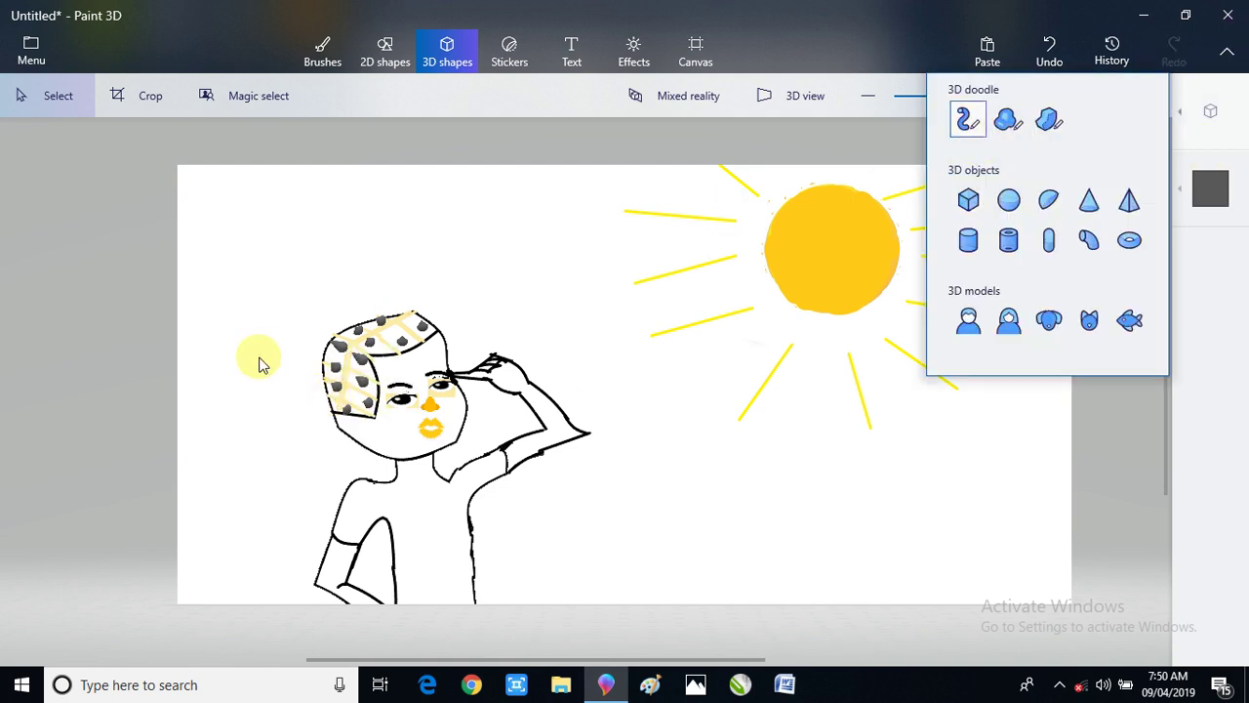
pyautogui.click(331, 408)
pyautogui.click(322, 405)
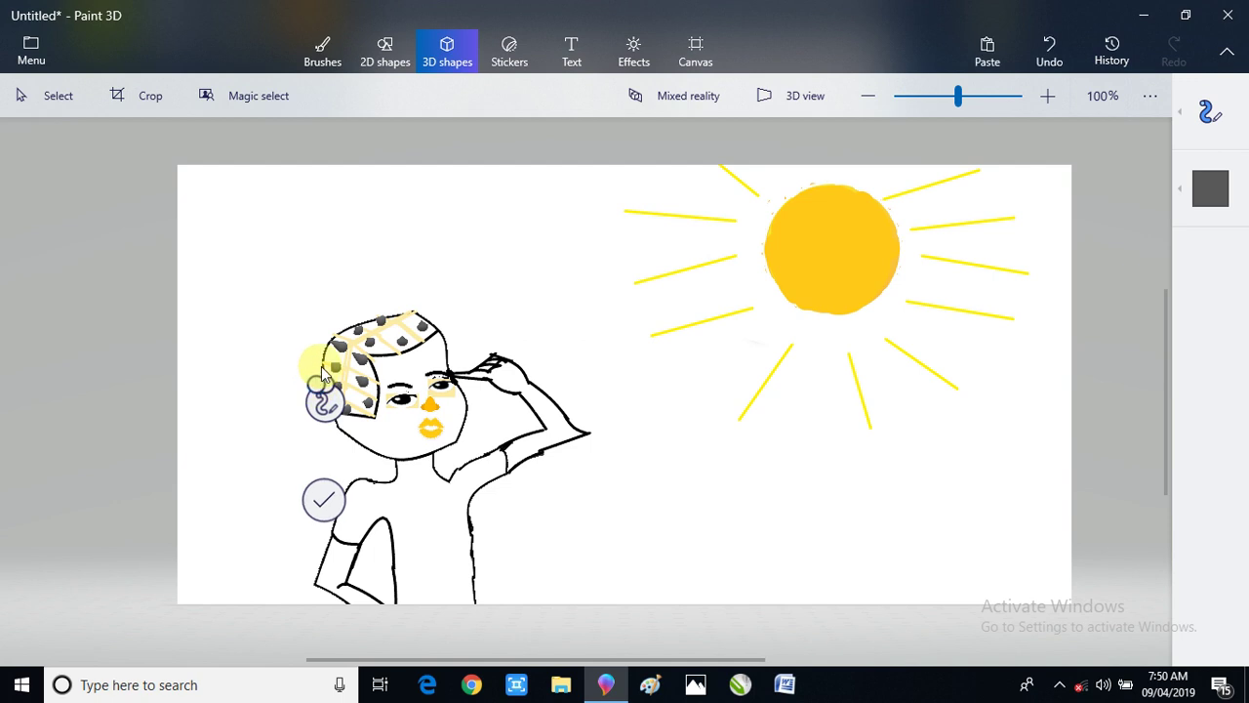
pyautogui.click(323, 371)
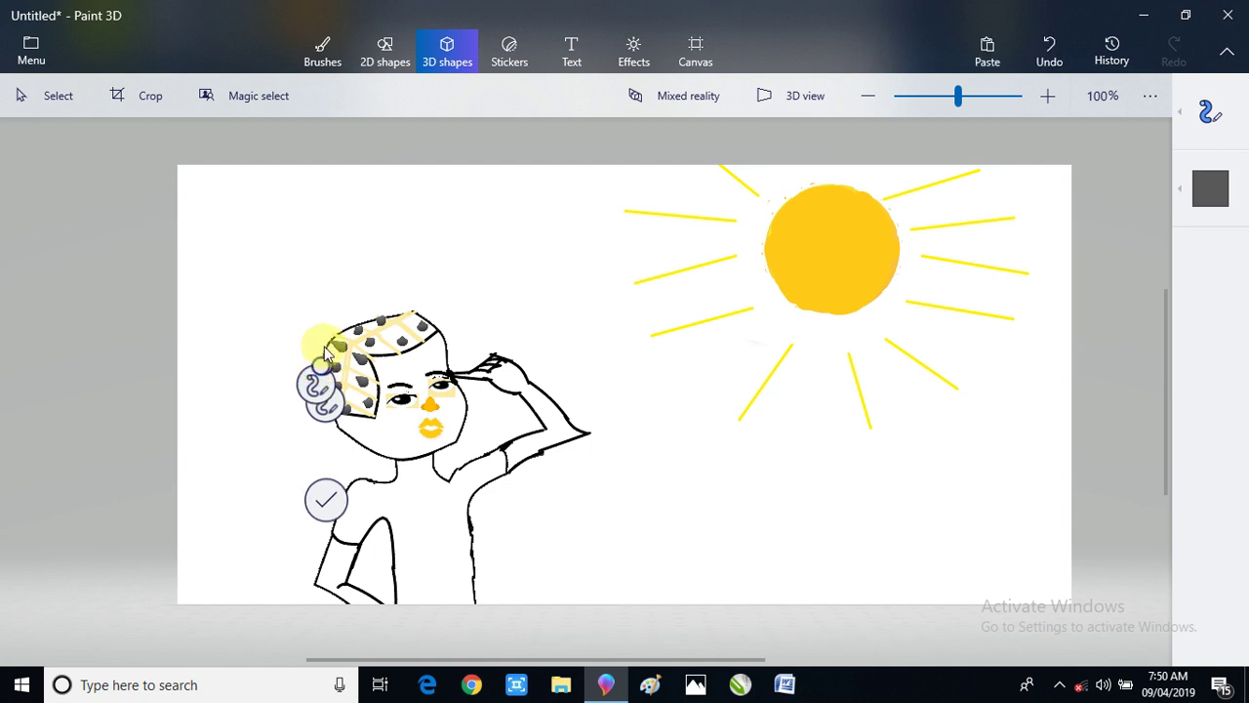
pyautogui.click(341, 338)
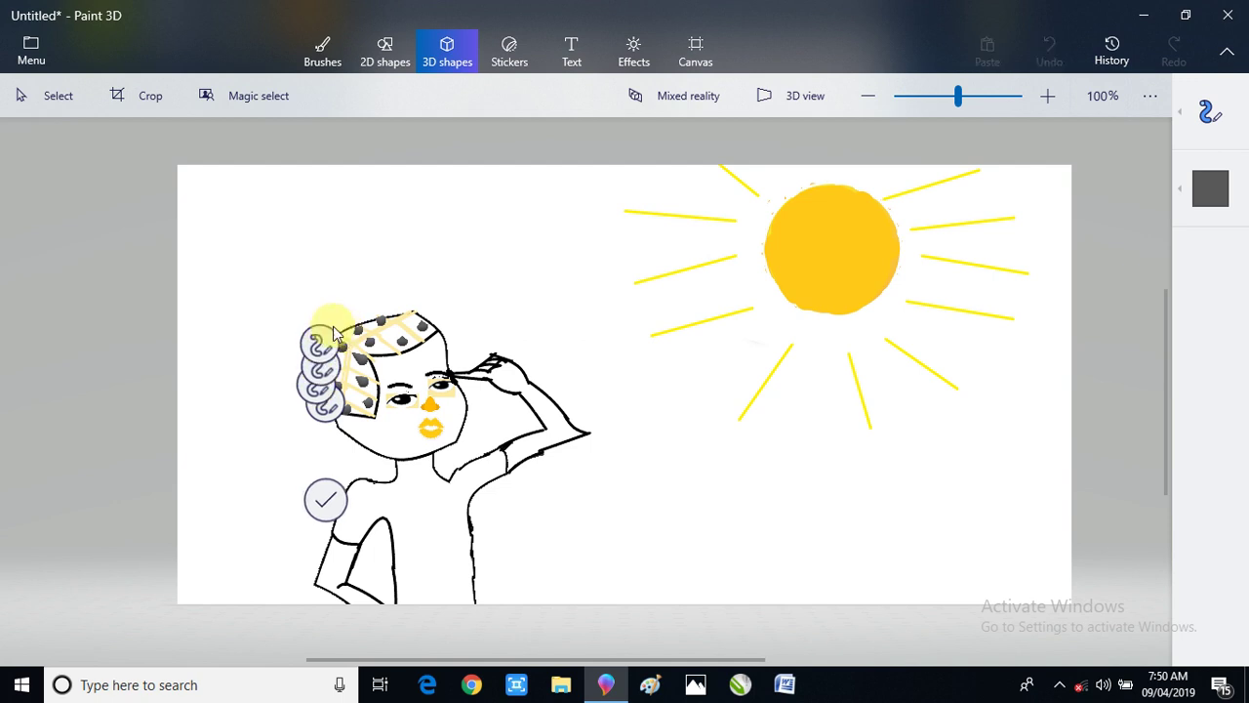
# - Add dark gray spikes along the upper edge of the hair and commit the doodle
pyautogui.click(361, 332)
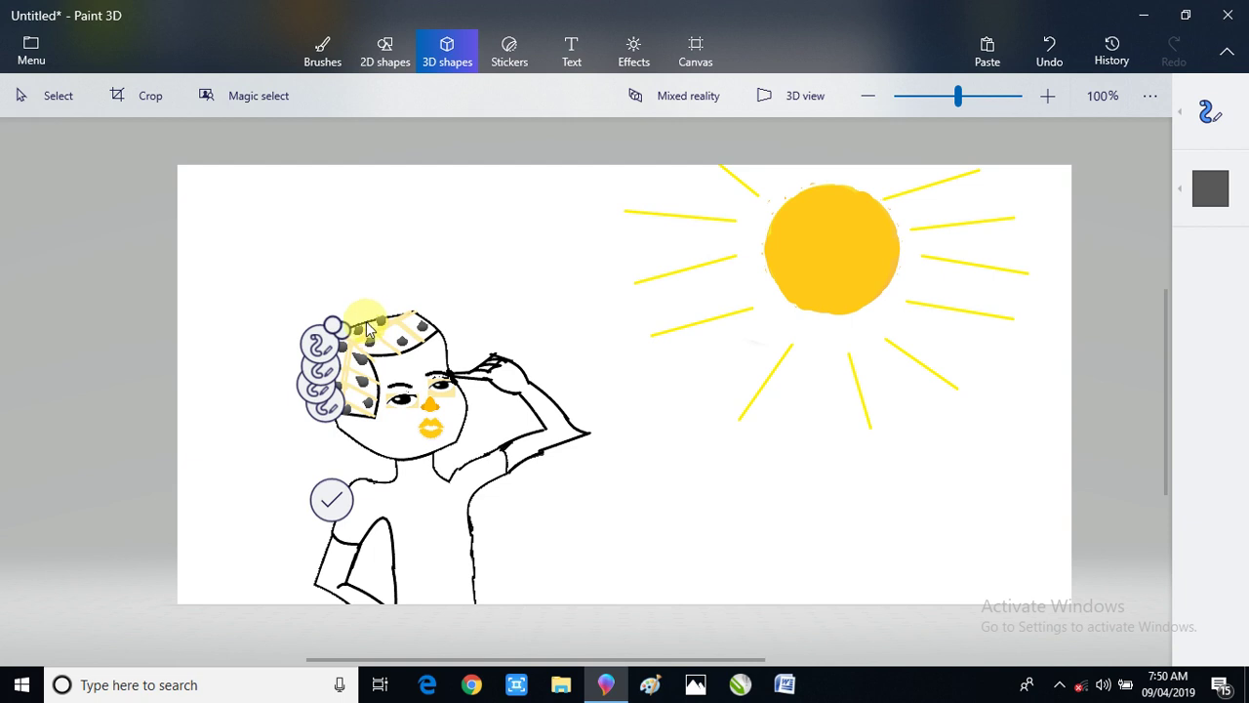
pyautogui.click(392, 322)
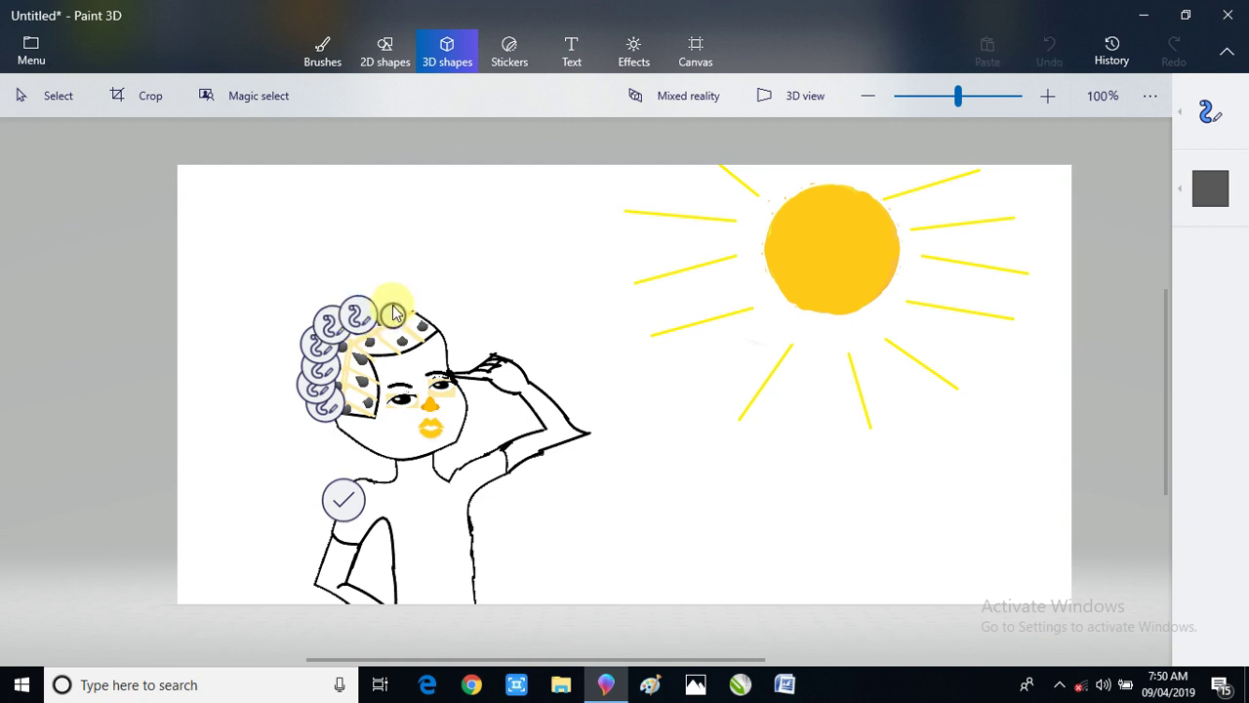
pyautogui.click(377, 347)
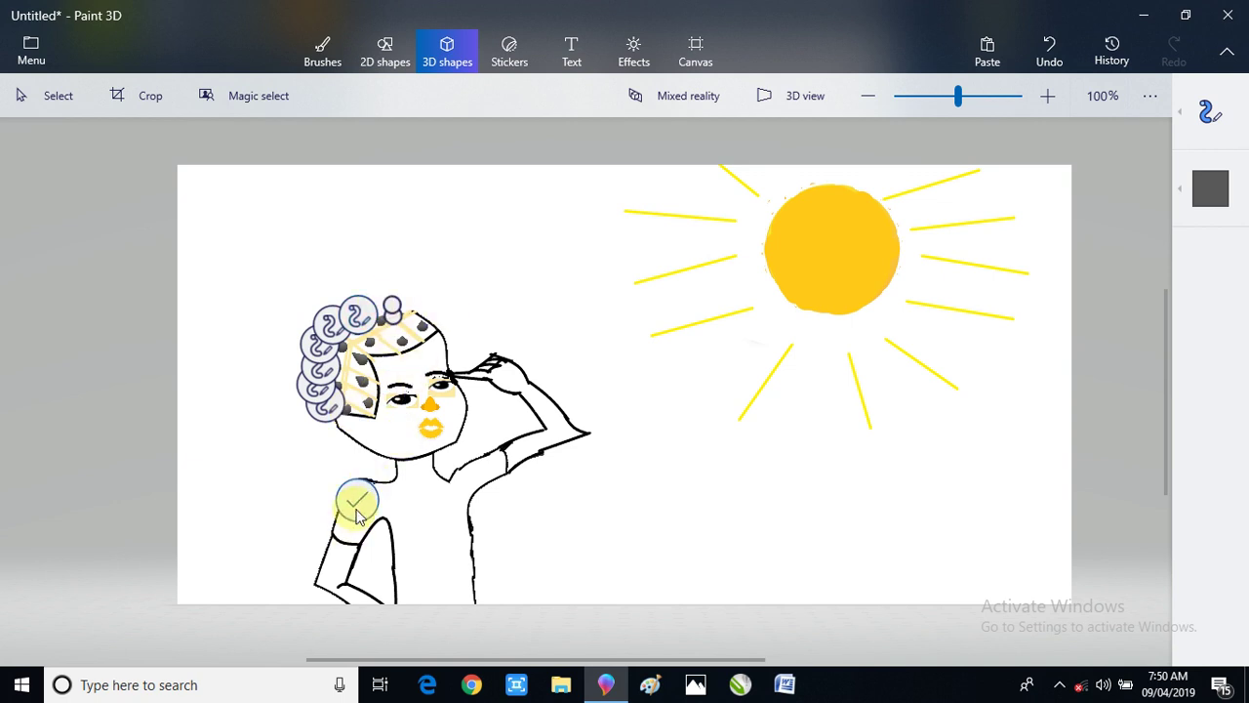
pyautogui.click(357, 518)
pyautogui.click(586, 504)
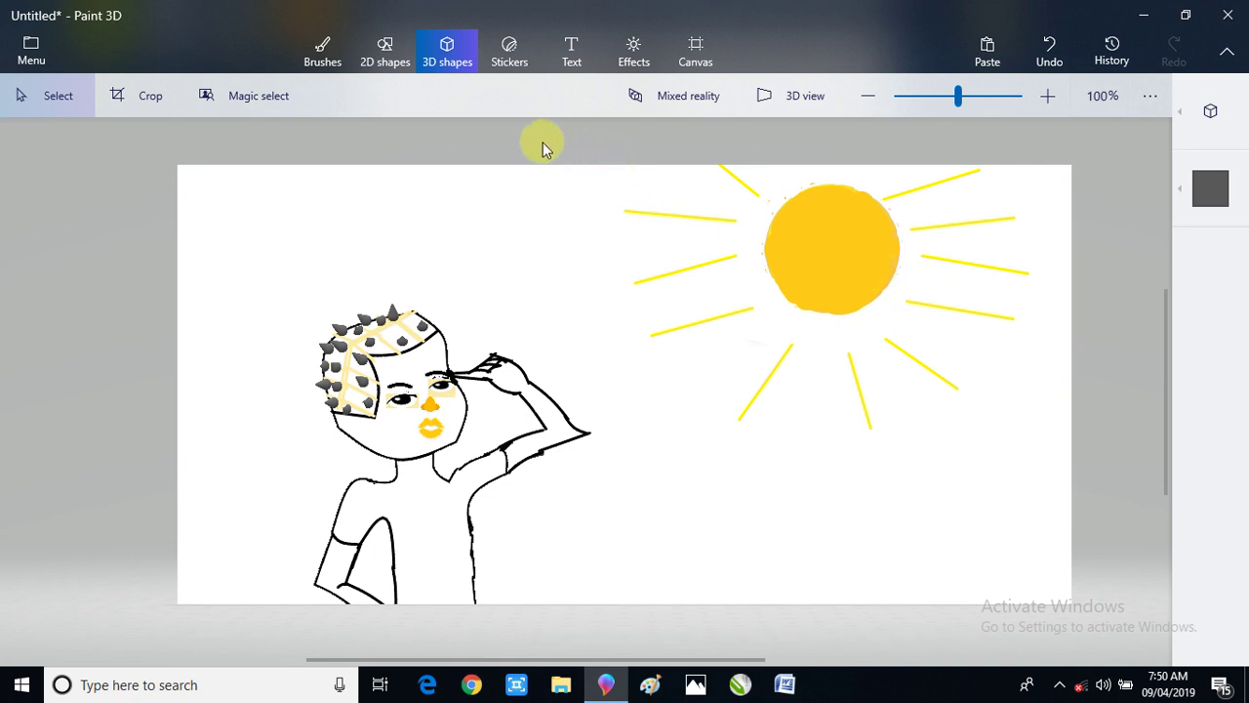
# - Place the orange ear sticker on the side of the face below the hair, tilt it slightly and commit it
pyautogui.click(510, 48)
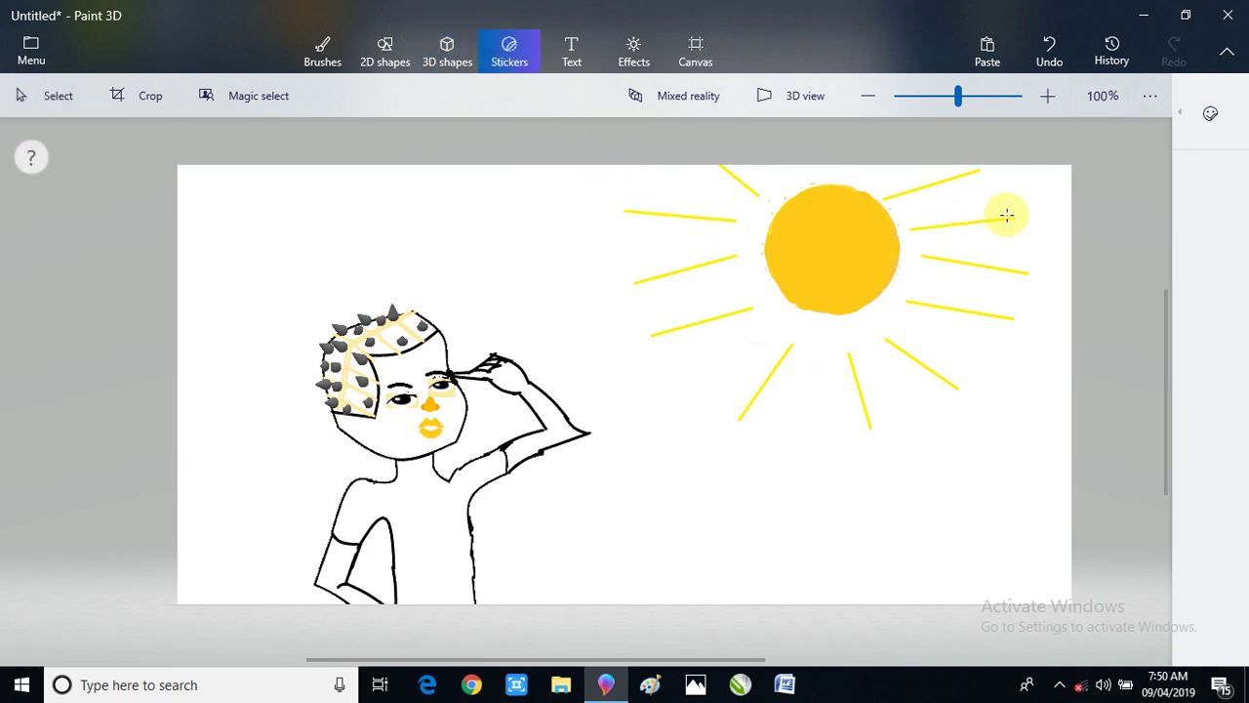
pyautogui.click(1216, 134)
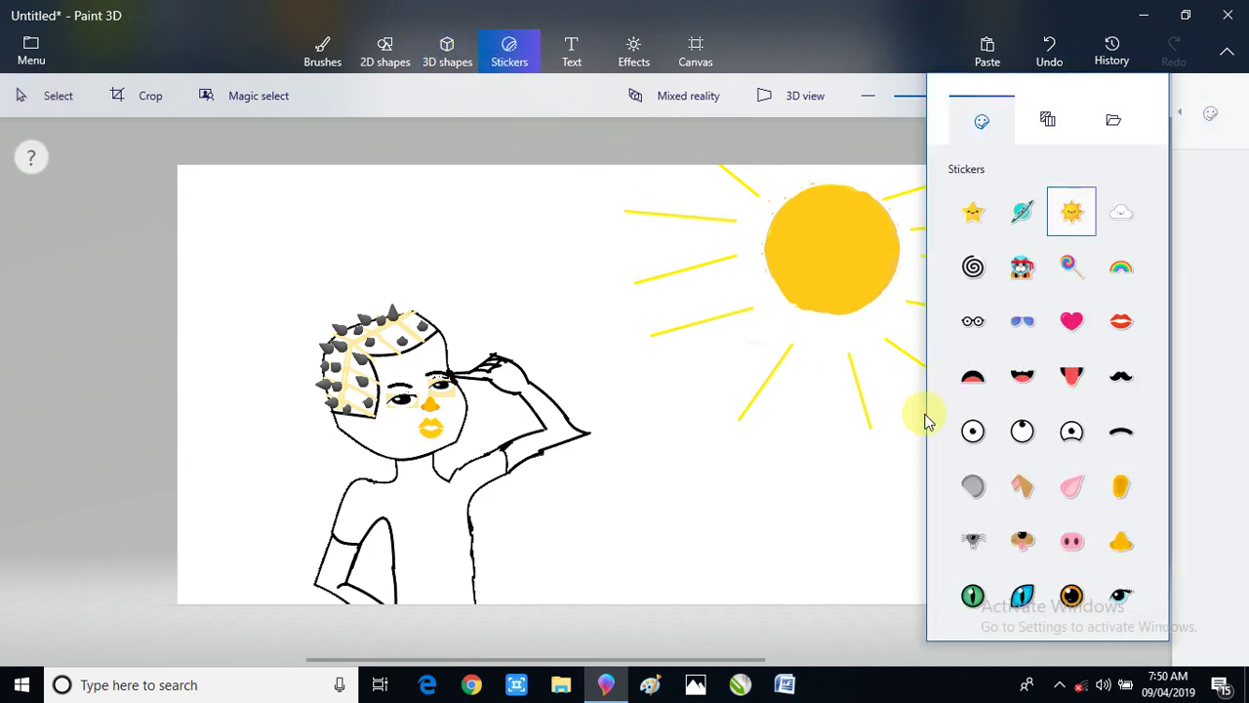
pyautogui.click(1122, 488)
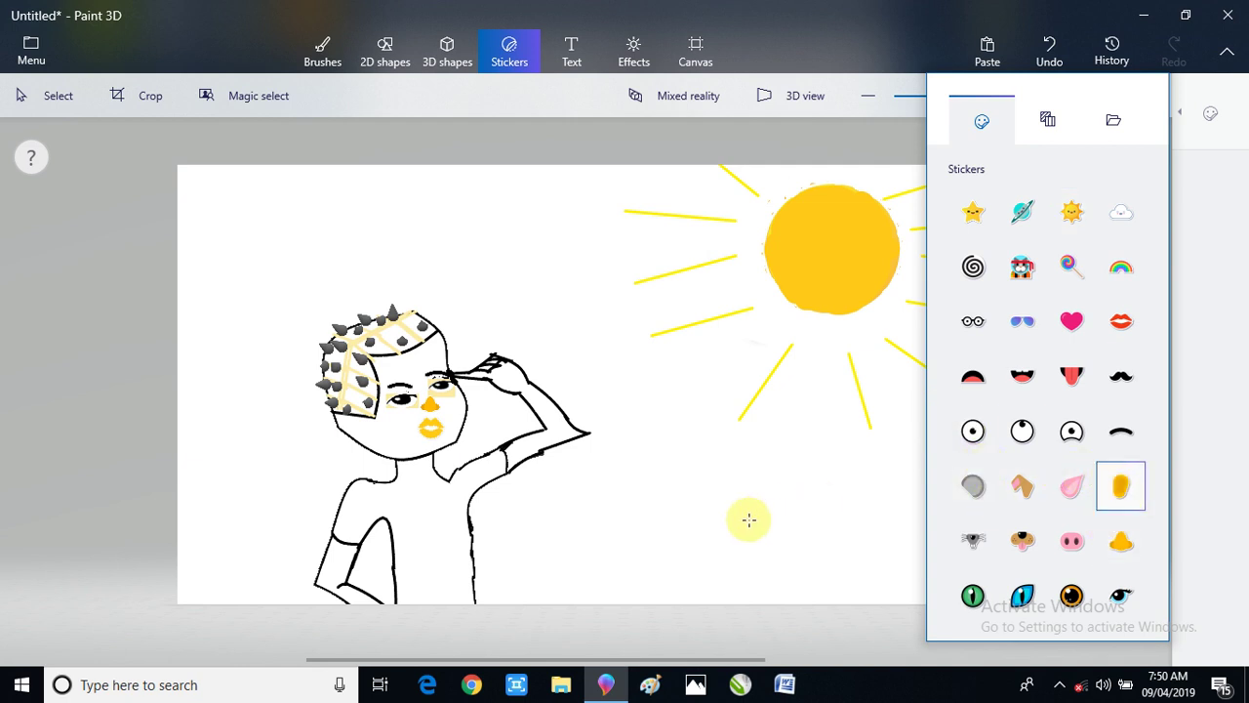
pyautogui.moveTo(714, 477); pyautogui.dragTo(737, 496)
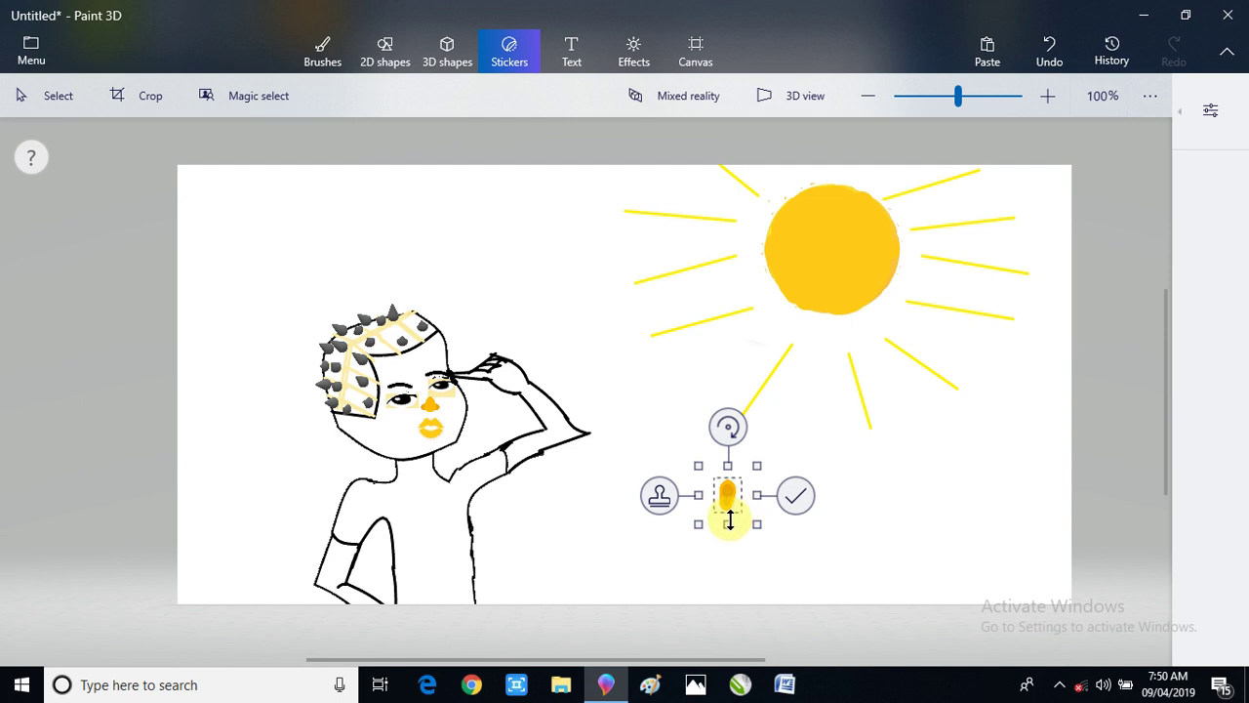
pyautogui.moveTo(732, 513); pyautogui.dragTo(346, 435)
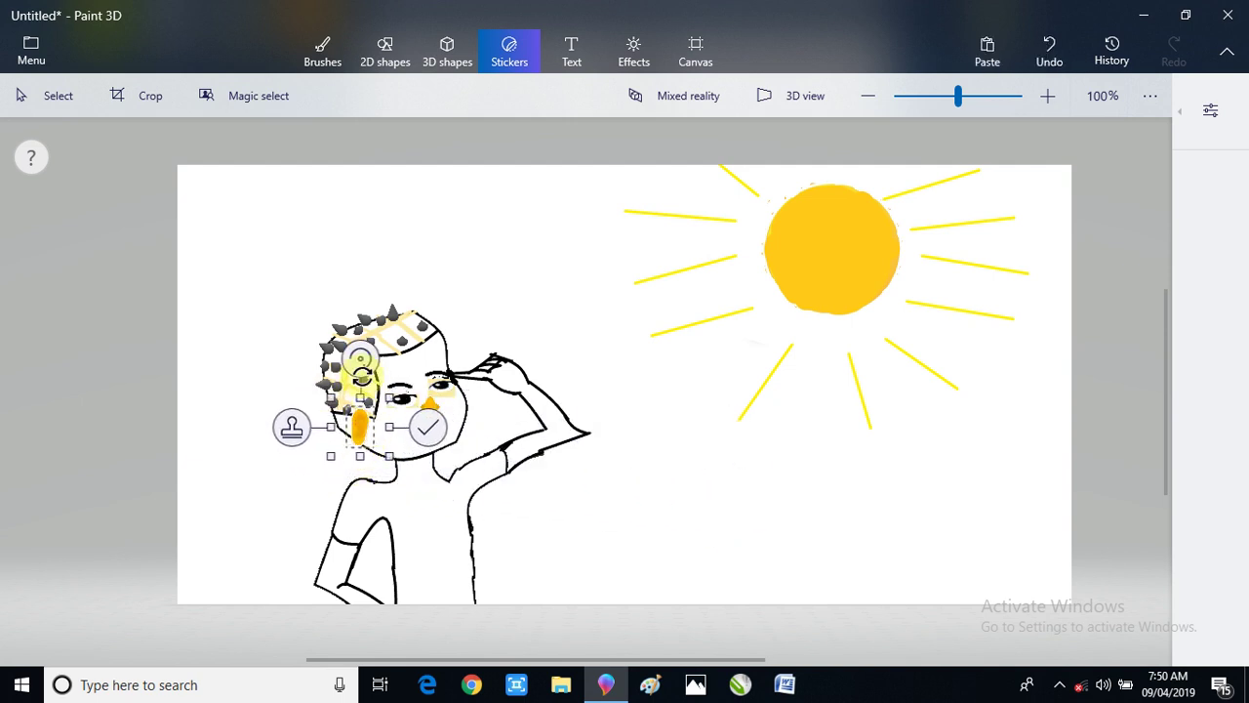
pyautogui.moveTo(360, 360); pyautogui.dragTo(337, 500)
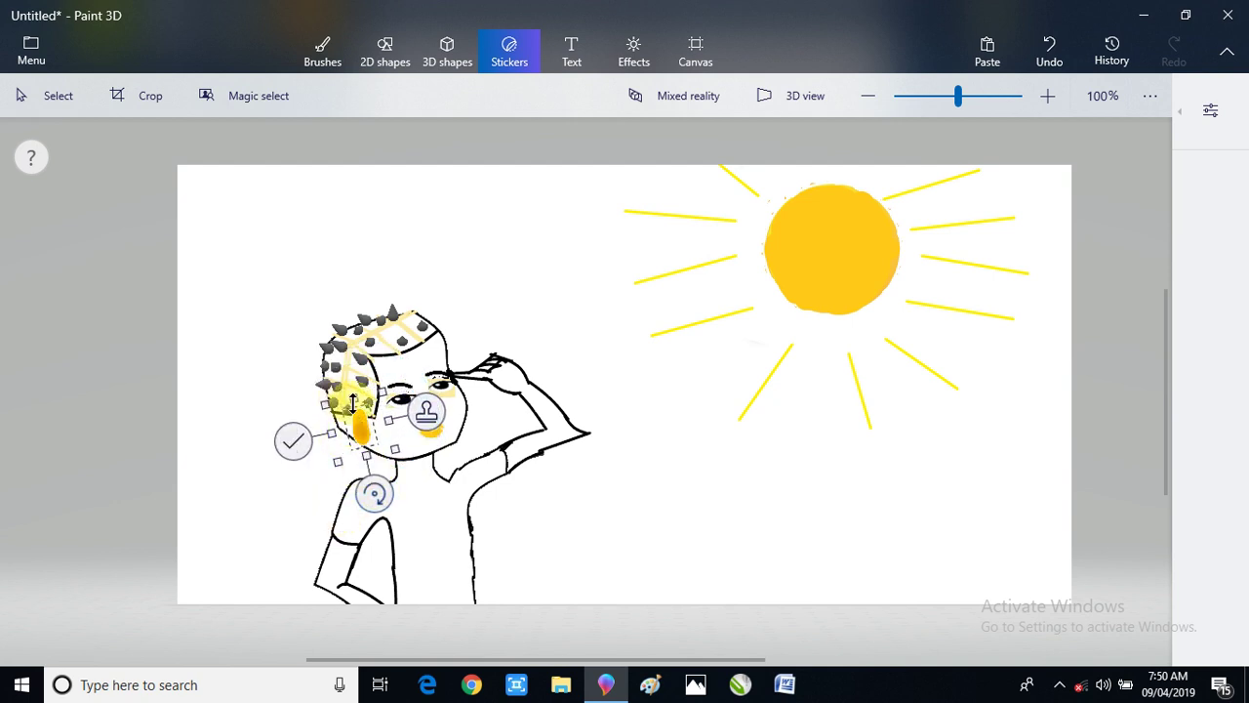
pyautogui.moveTo(353, 402); pyautogui.dragTo(364, 443)
pyautogui.click(561, 517)
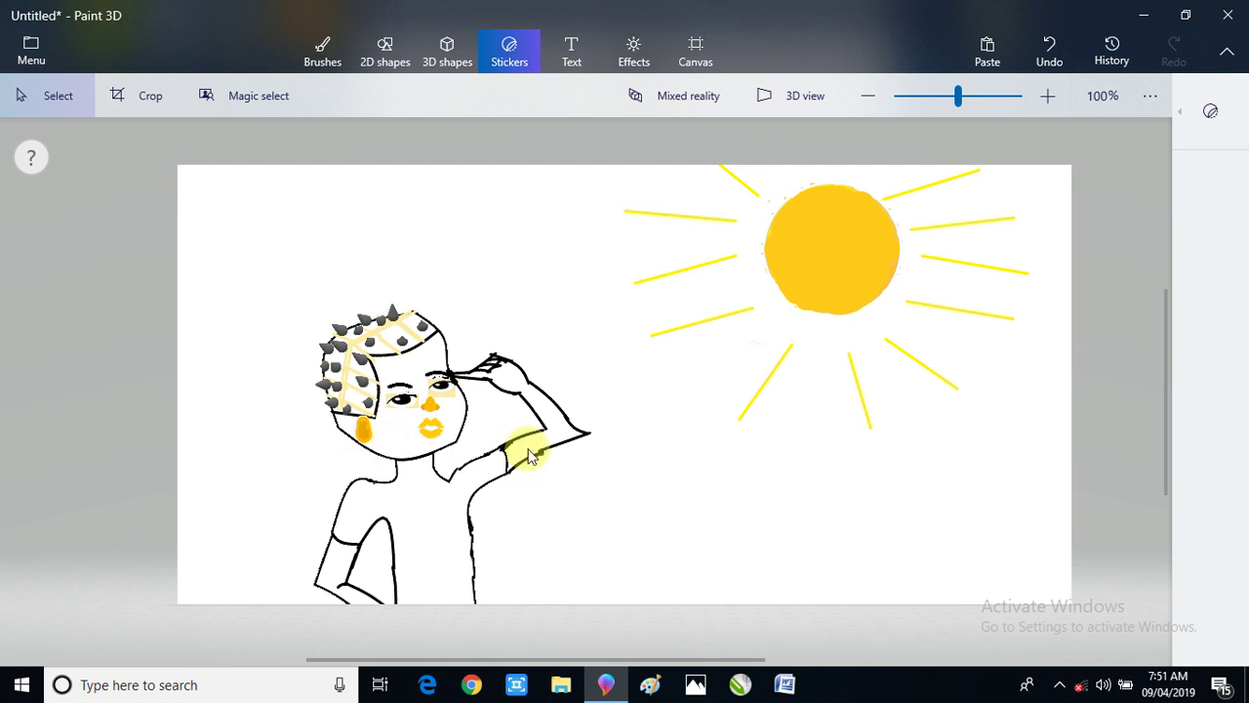
# - Try adding a small pale yellow circle to the lower part of the ear, and undo it
pyautogui.click(390, 51)
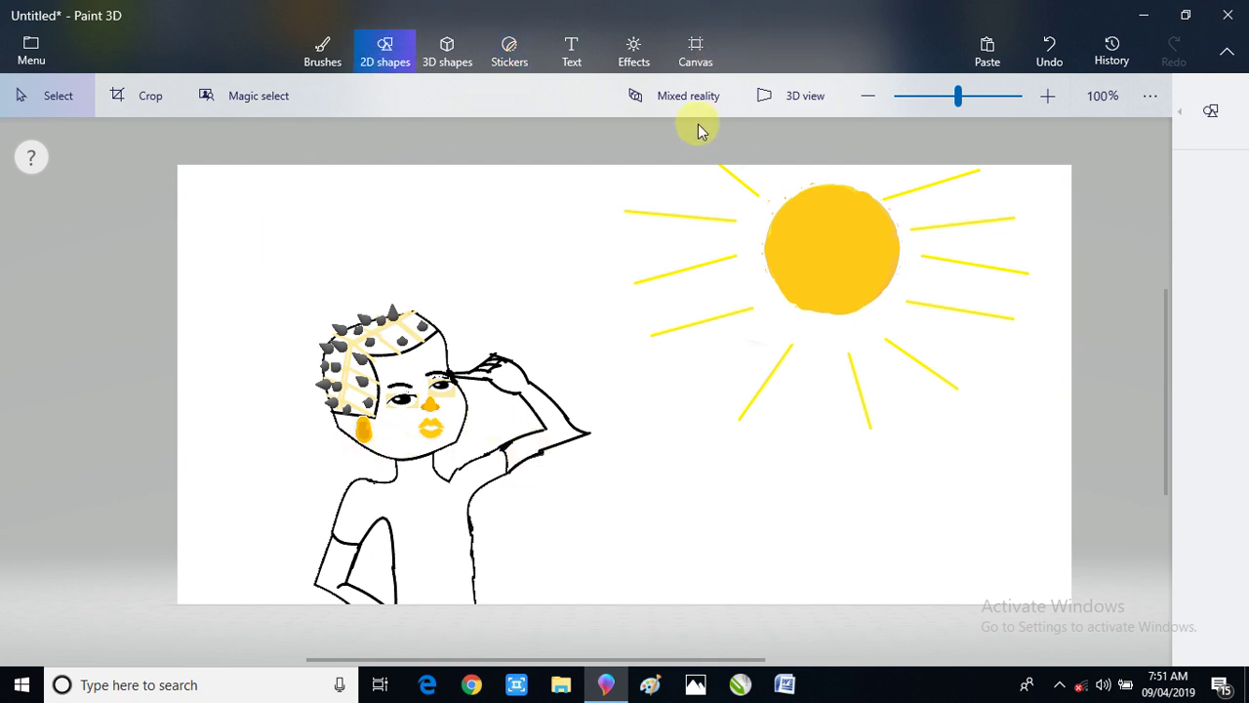
pyautogui.click(1212, 144)
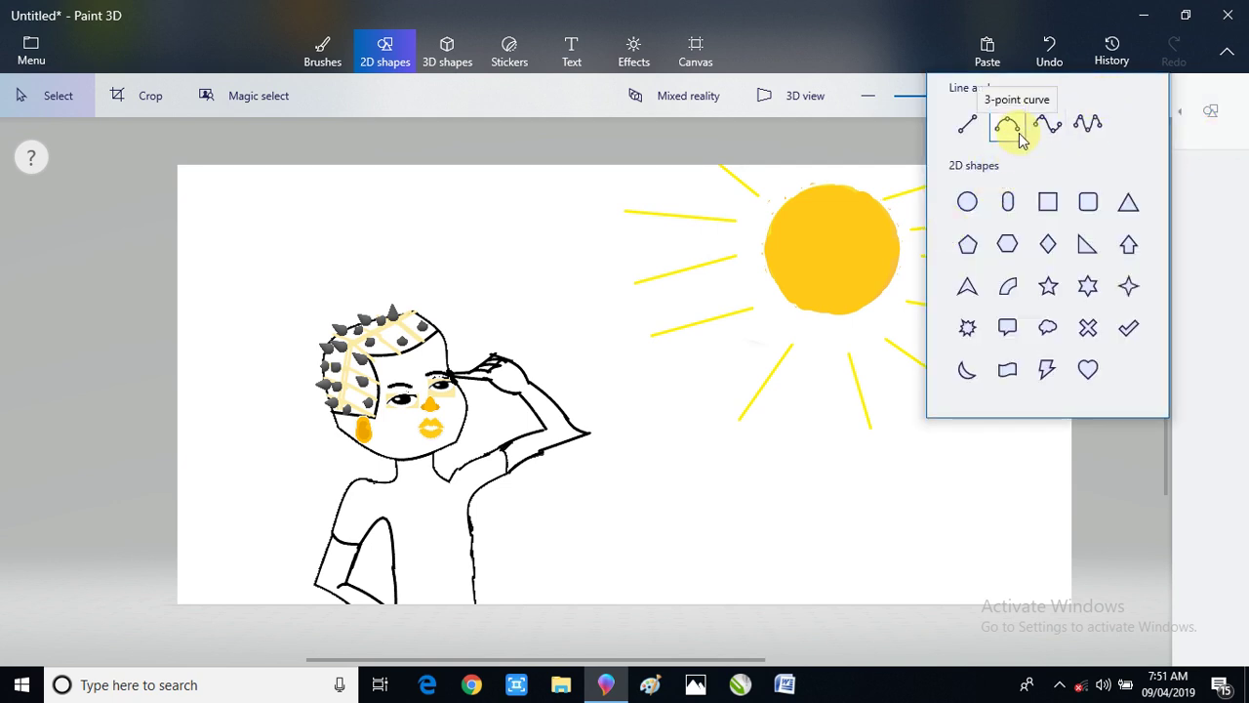
pyautogui.click(979, 208)
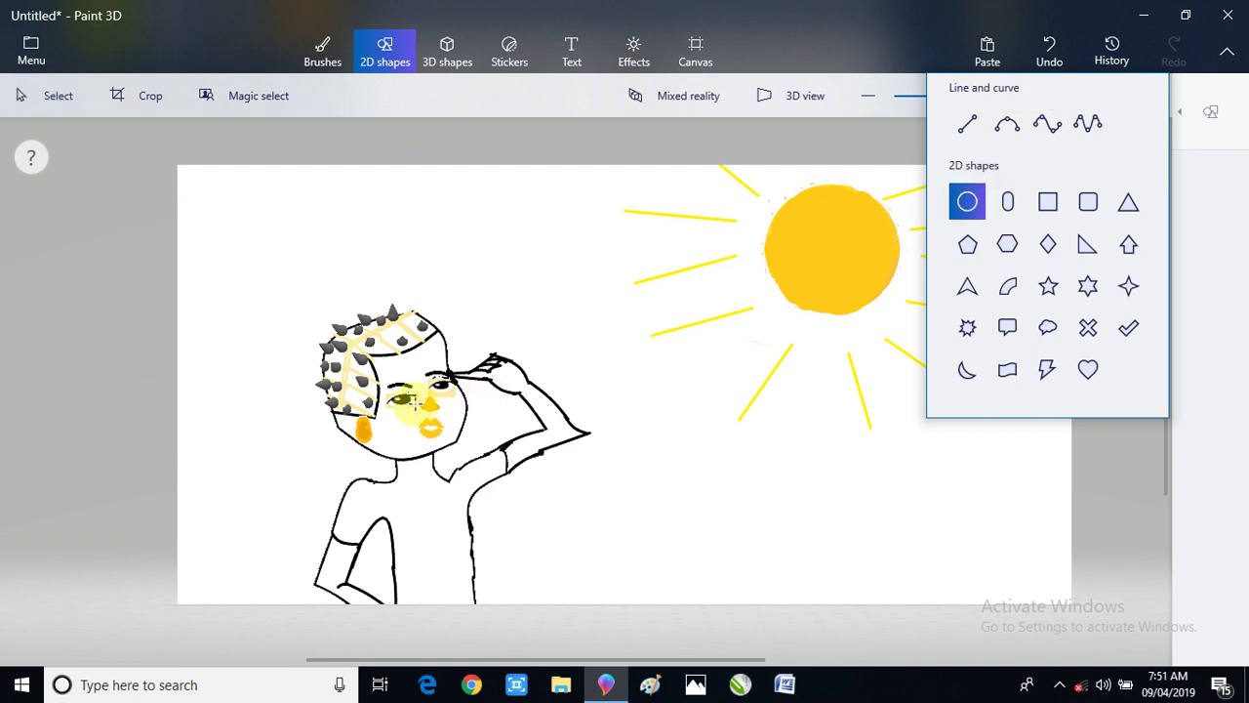
pyautogui.click(361, 434)
pyautogui.click(364, 438)
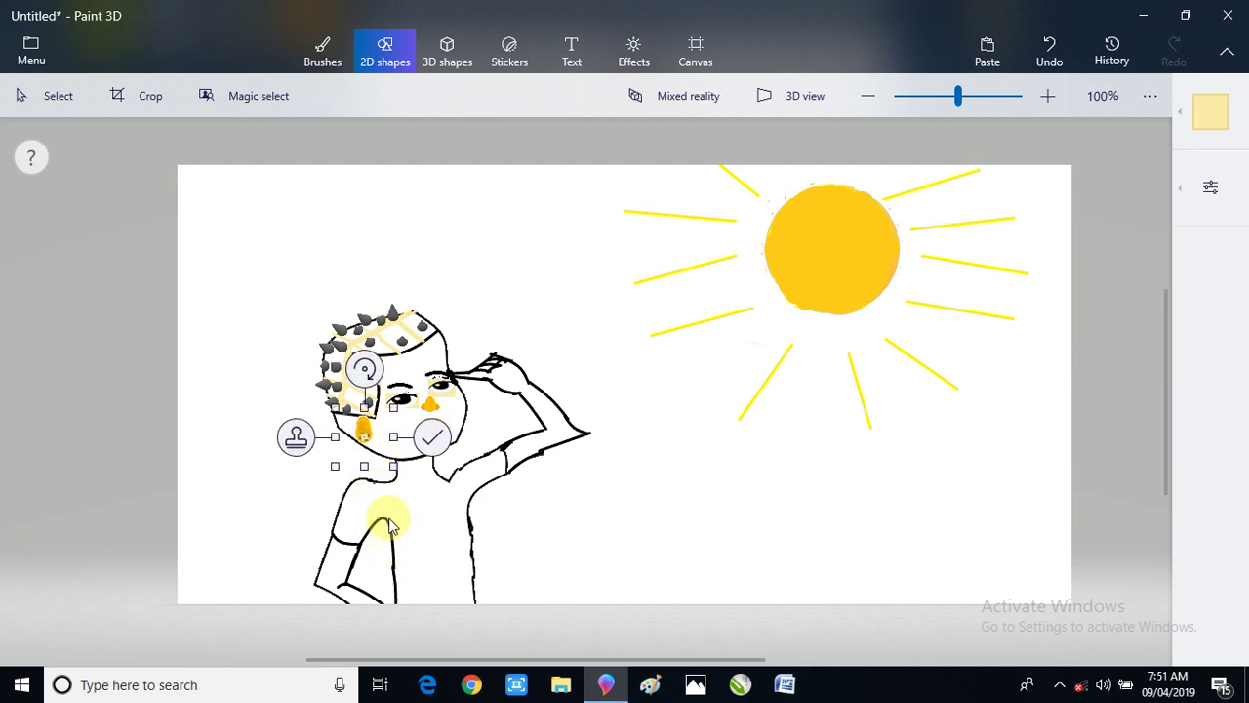
pyautogui.click(428, 449)
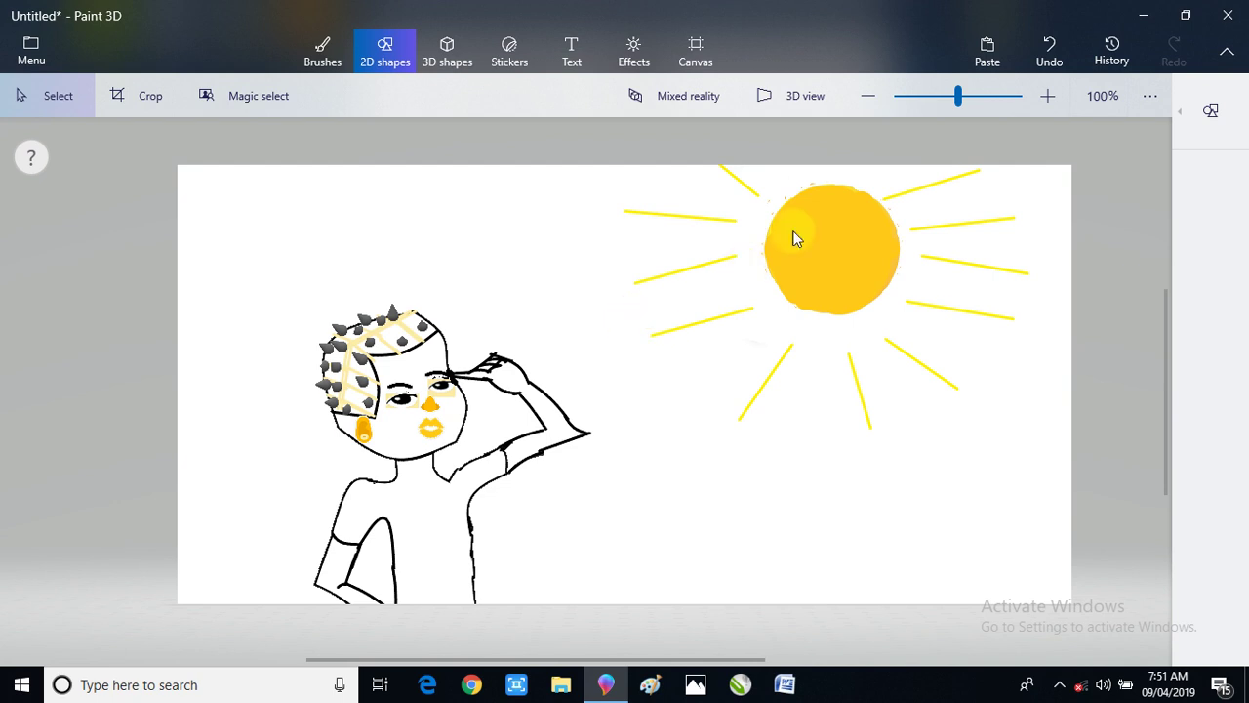
pyautogui.click(1211, 110)
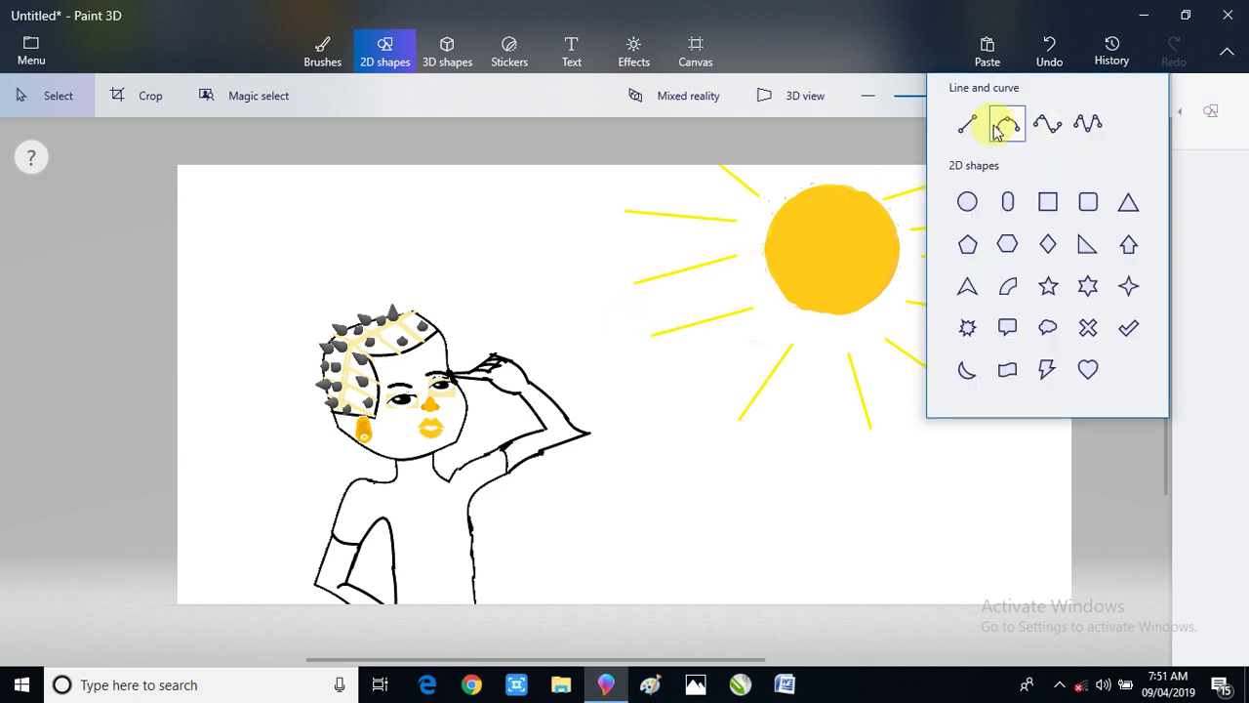
pyautogui.click(979, 136)
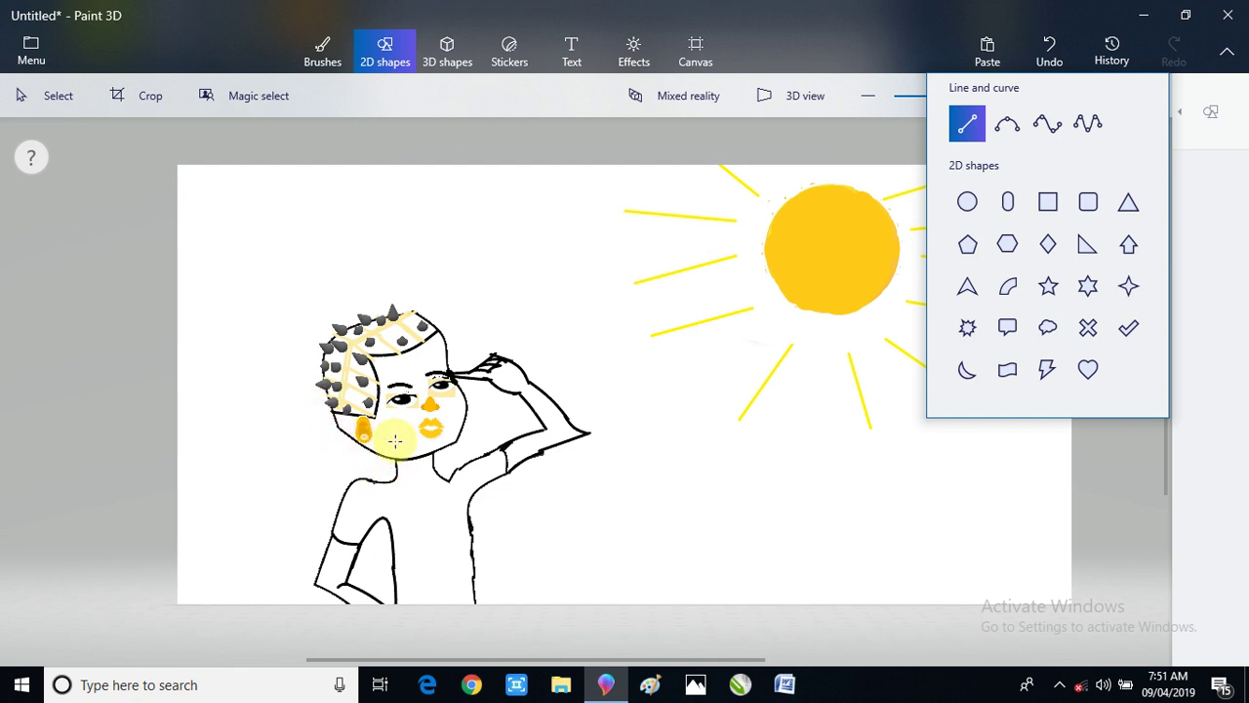
pyautogui.hotkey('ctrl', 'z')
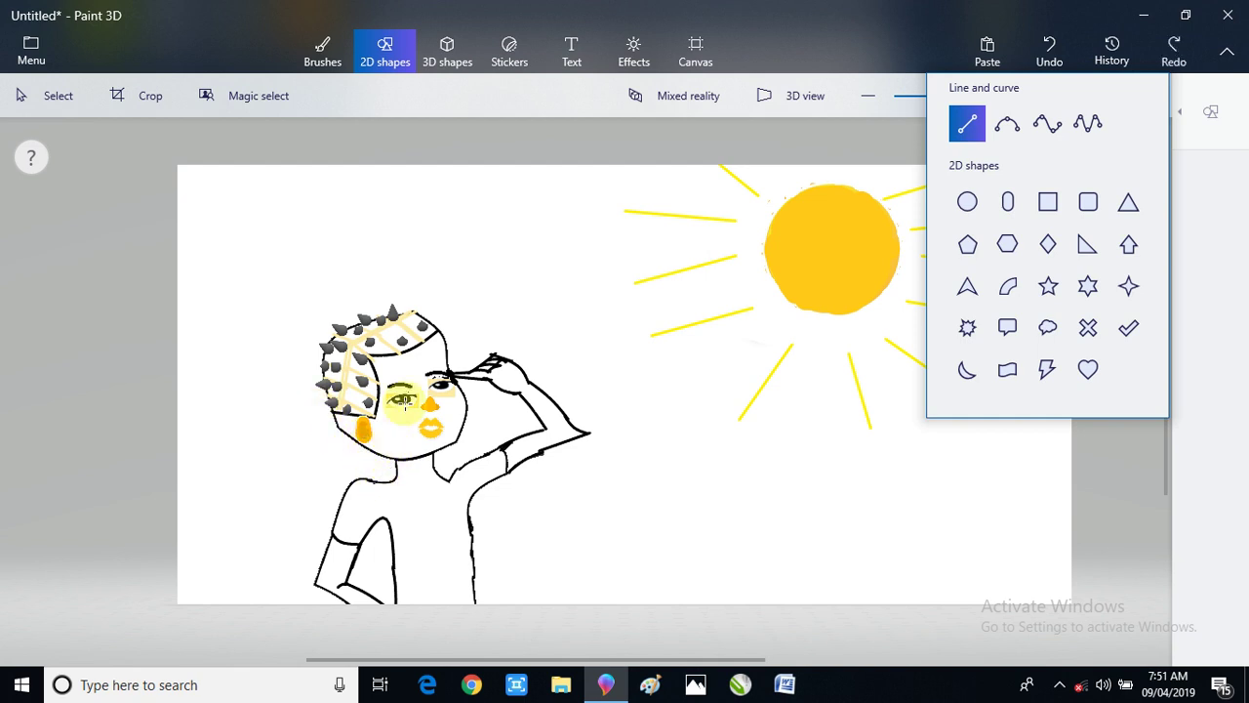
# - Choose the Fill tool with the light tan custom colour in matte finish
pyautogui.click(328, 41)
pyautogui.click(1210, 115)
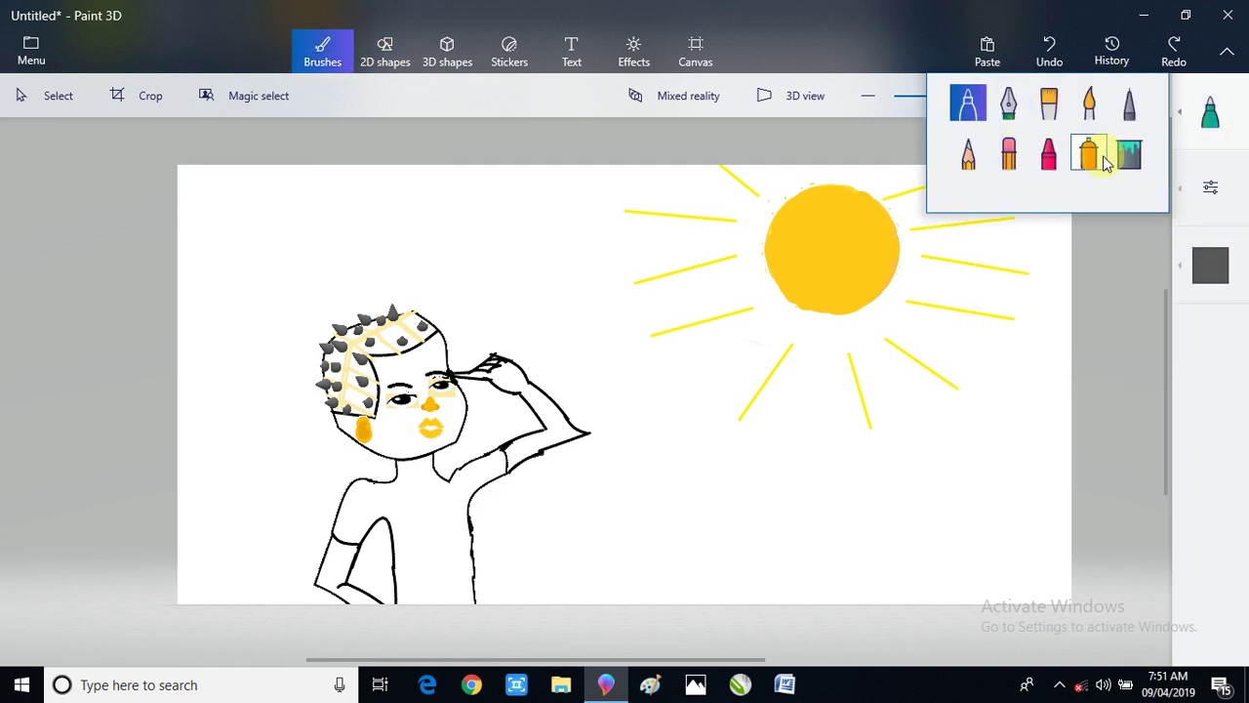
pyautogui.click(1134, 158)
pyautogui.click(1206, 264)
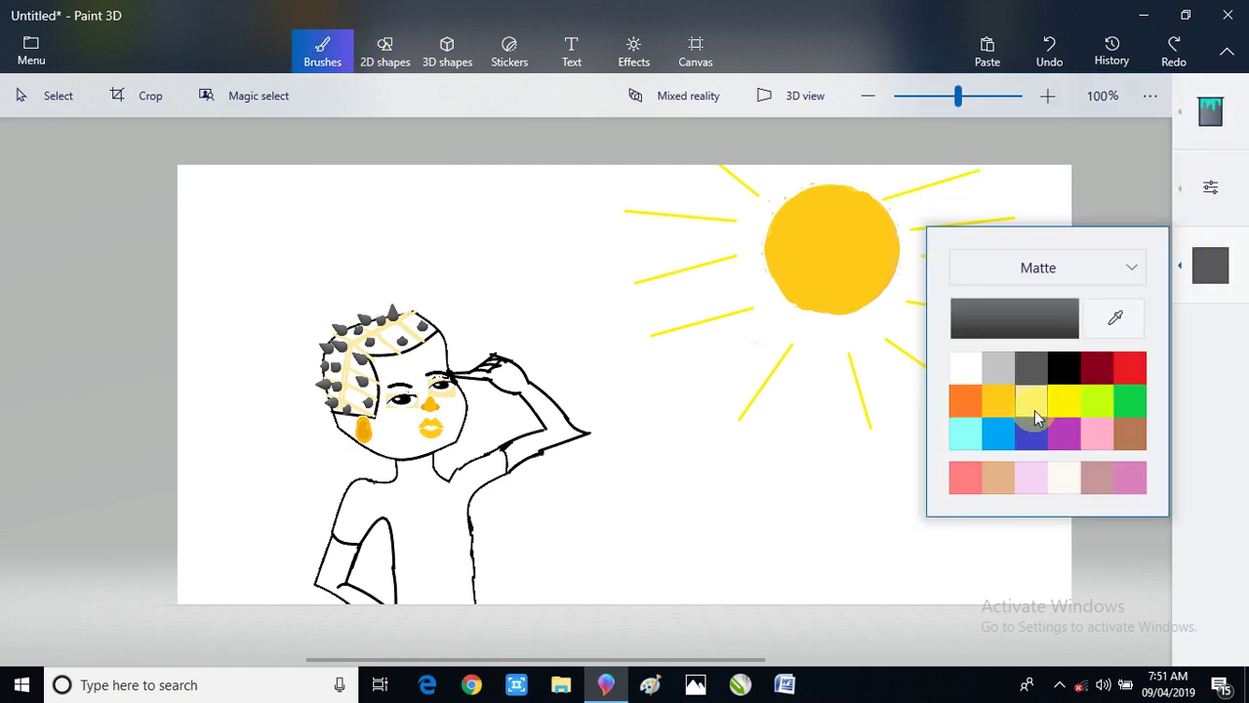
pyautogui.click(993, 478)
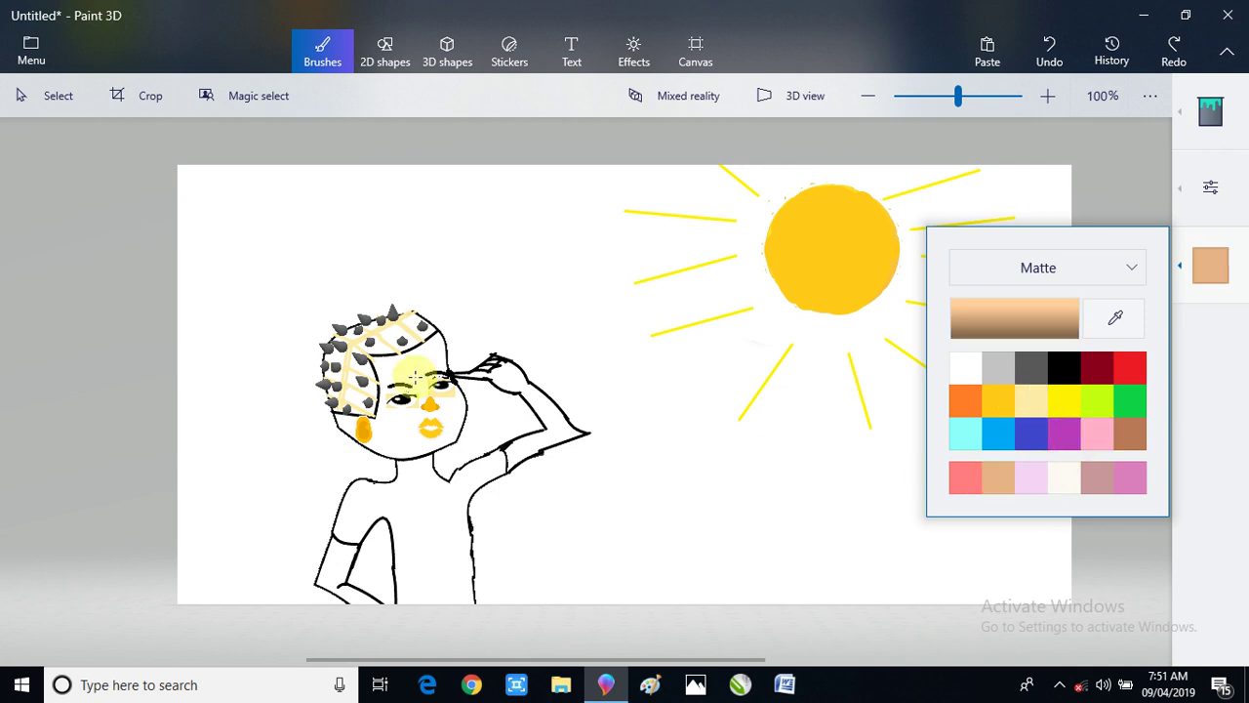
# - Try filling the ear with tan, first at the current opacity and again at 74% opacity, undoing each fill
pyautogui.click(357, 428)
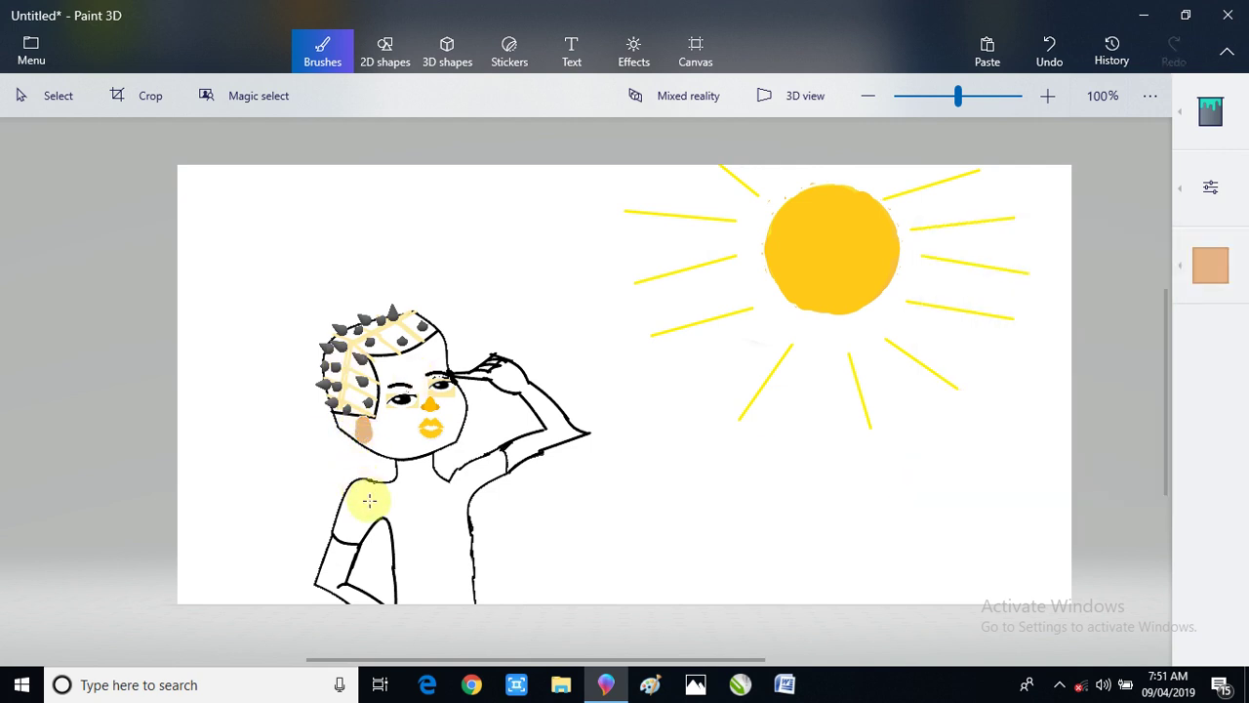
pyautogui.hotkey('ctrl', 'z')
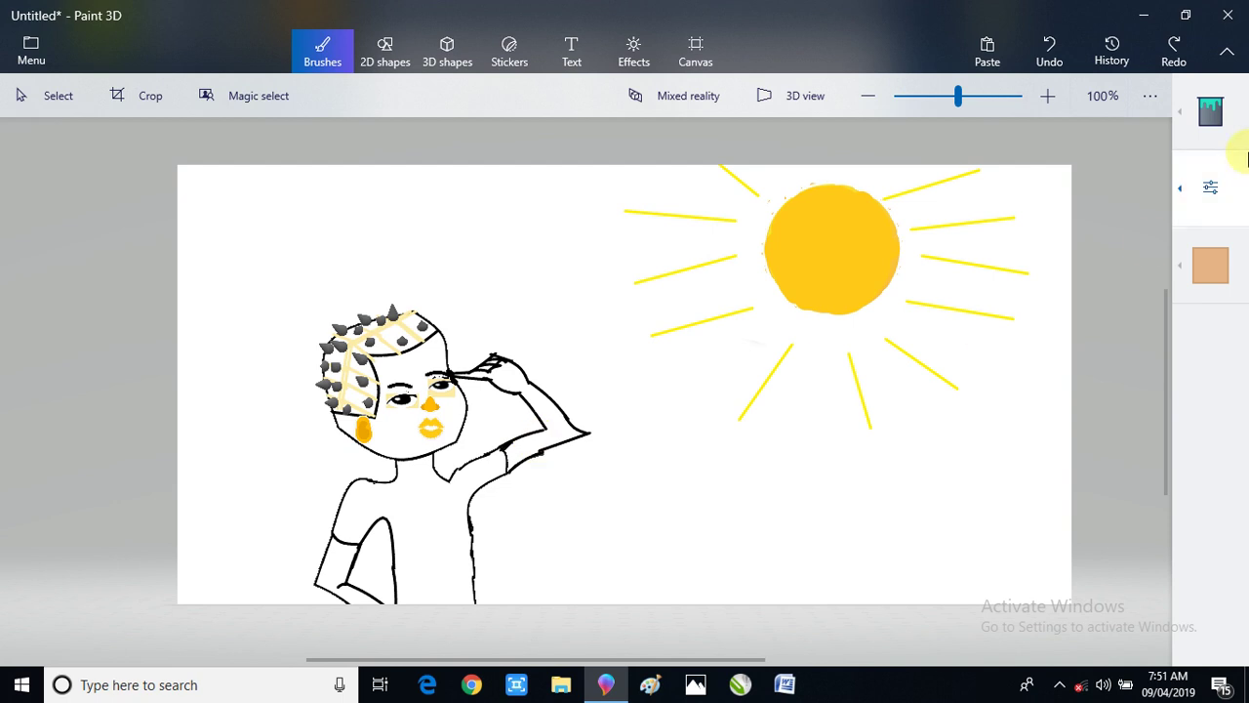
pyautogui.click(1210, 186)
pyautogui.click(1093, 364)
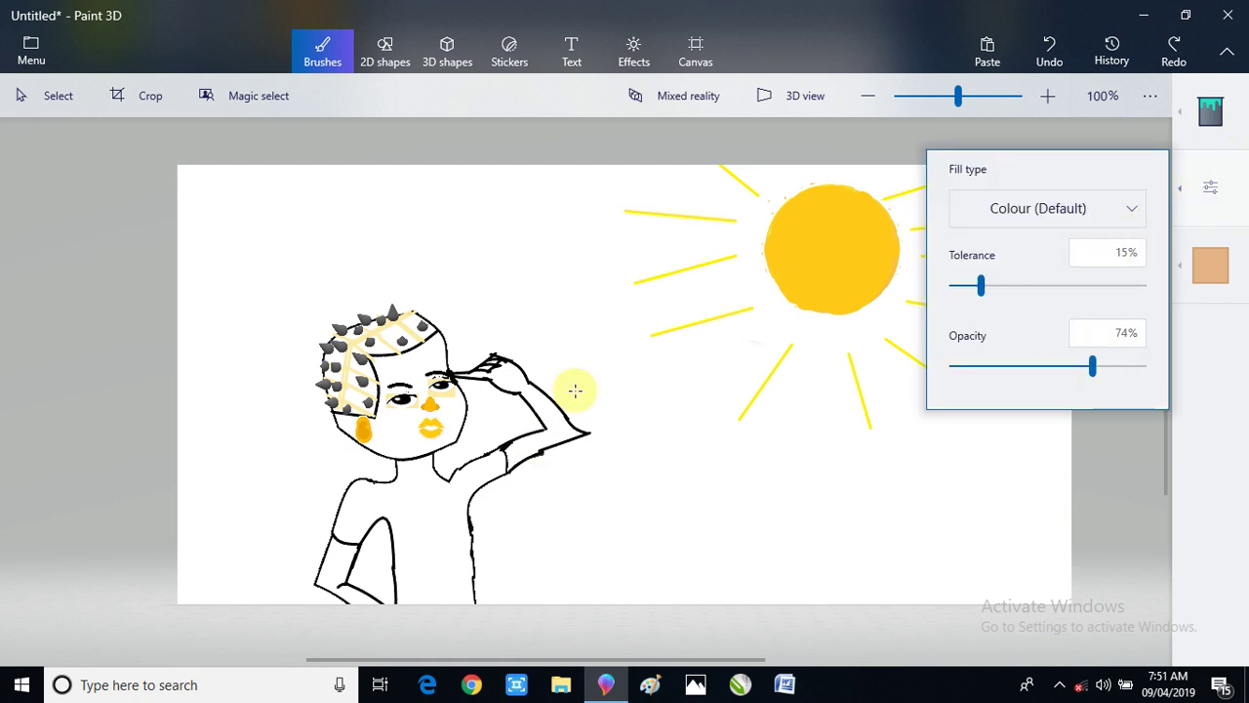
pyautogui.click(361, 428)
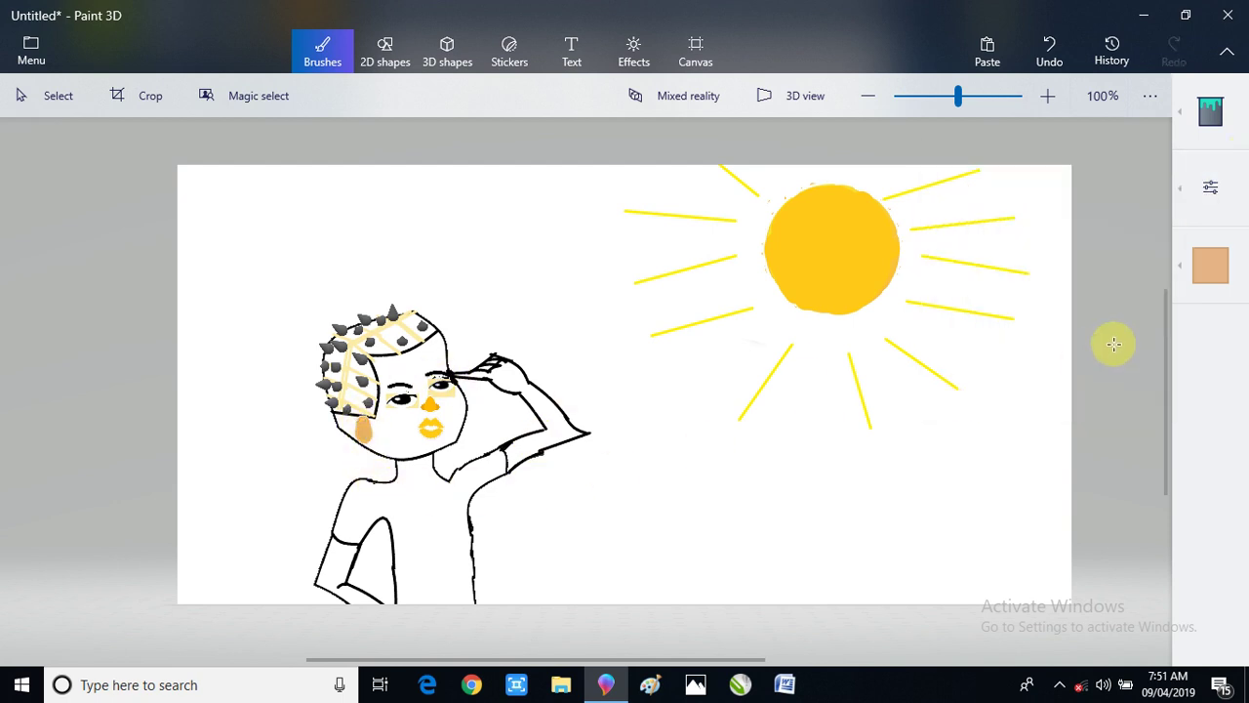
pyautogui.hotkey('ctrl', 'z')
# - Lower the fill opacity to 11% and tint the ear with the tan colour
pyautogui.click(1211, 186)
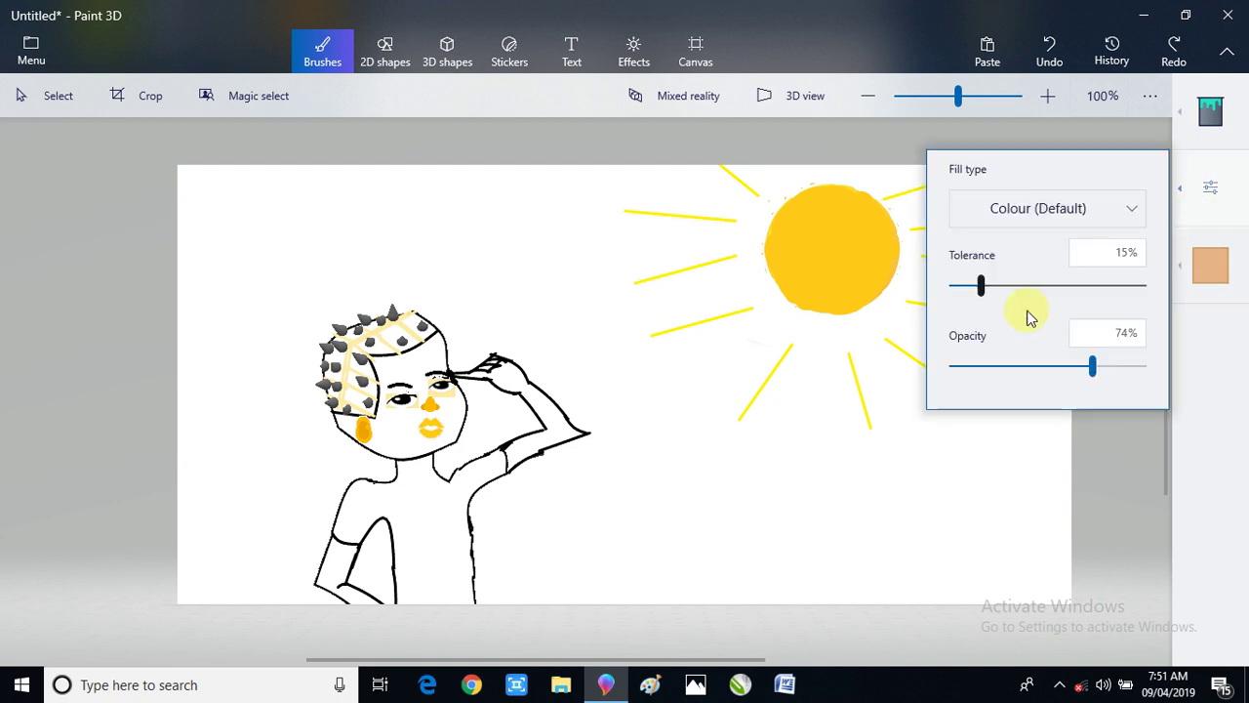
pyautogui.click(974, 365)
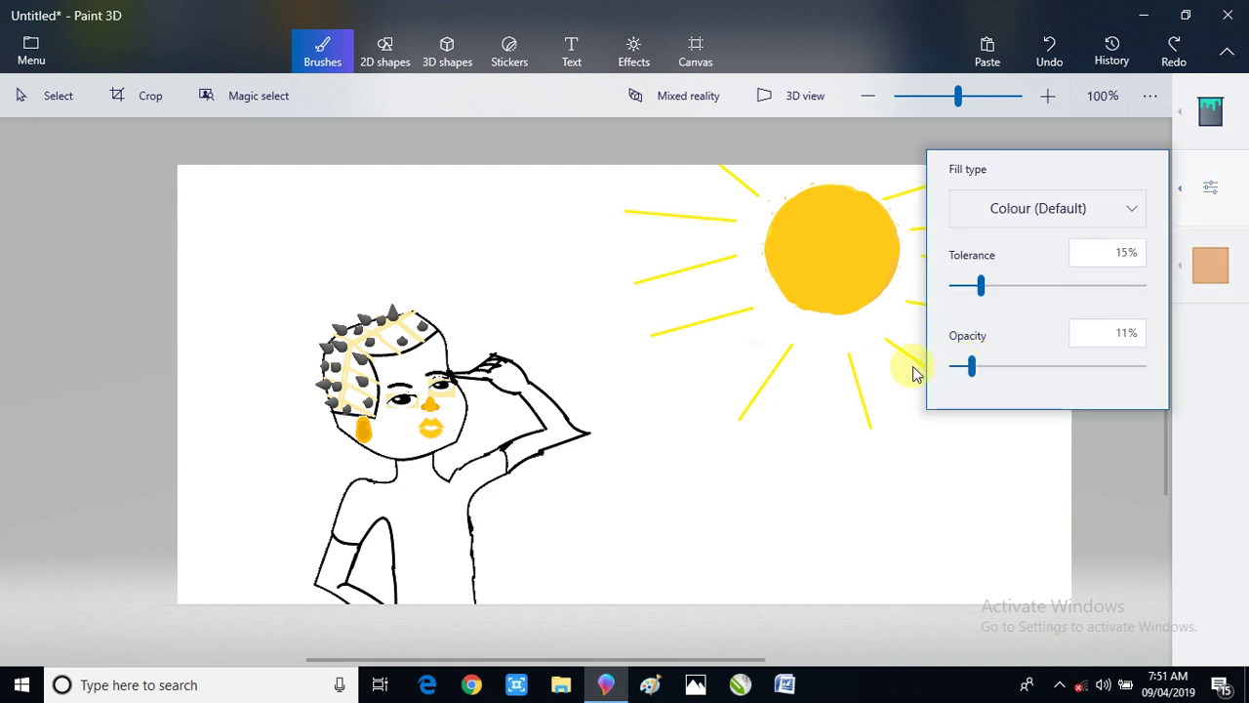
pyautogui.click(361, 428)
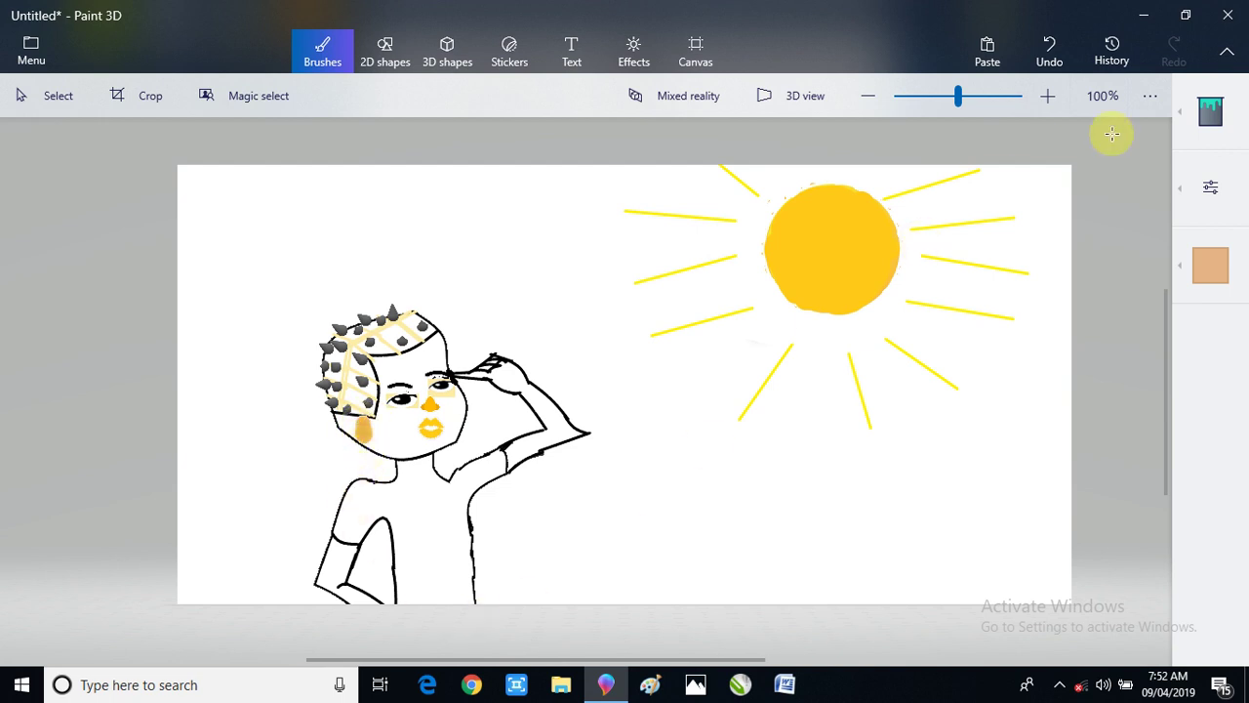
pyautogui.click(1207, 186)
pyautogui.click(1029, 548)
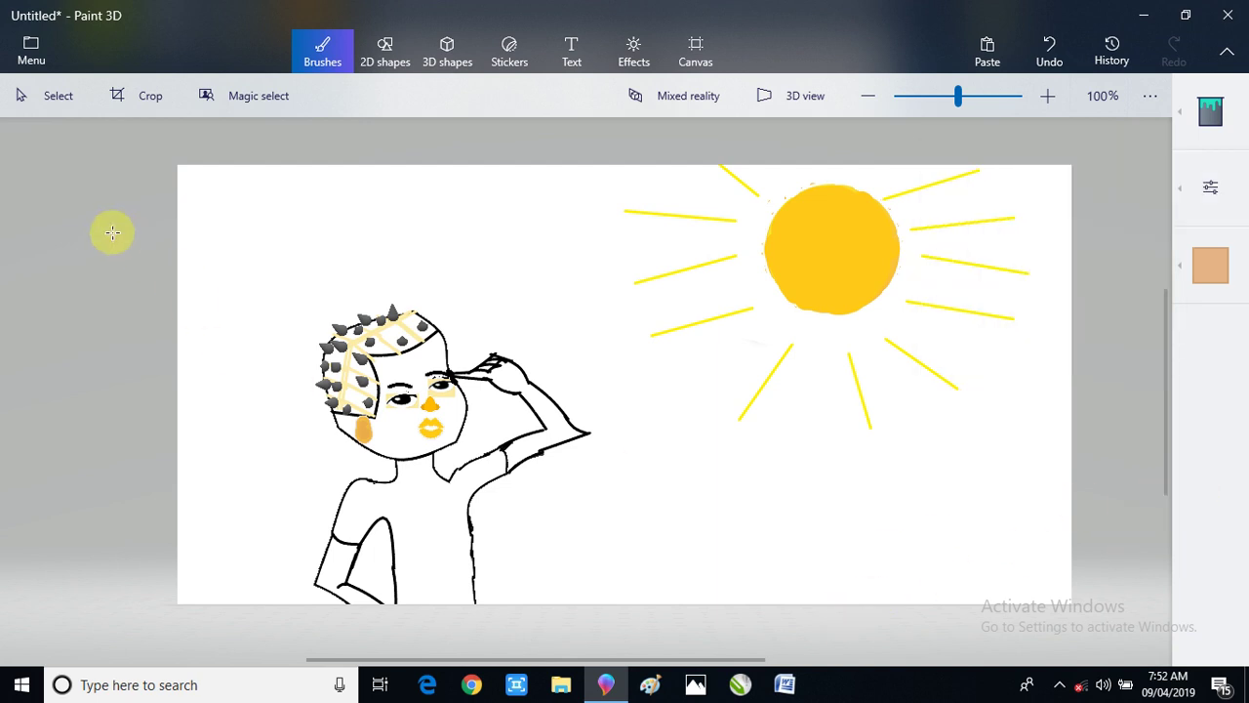
# - Place a small pale yellow circle on the lower part of the ear, adjust its position and commit it
pyautogui.click(383, 59)
pyautogui.click(1210, 111)
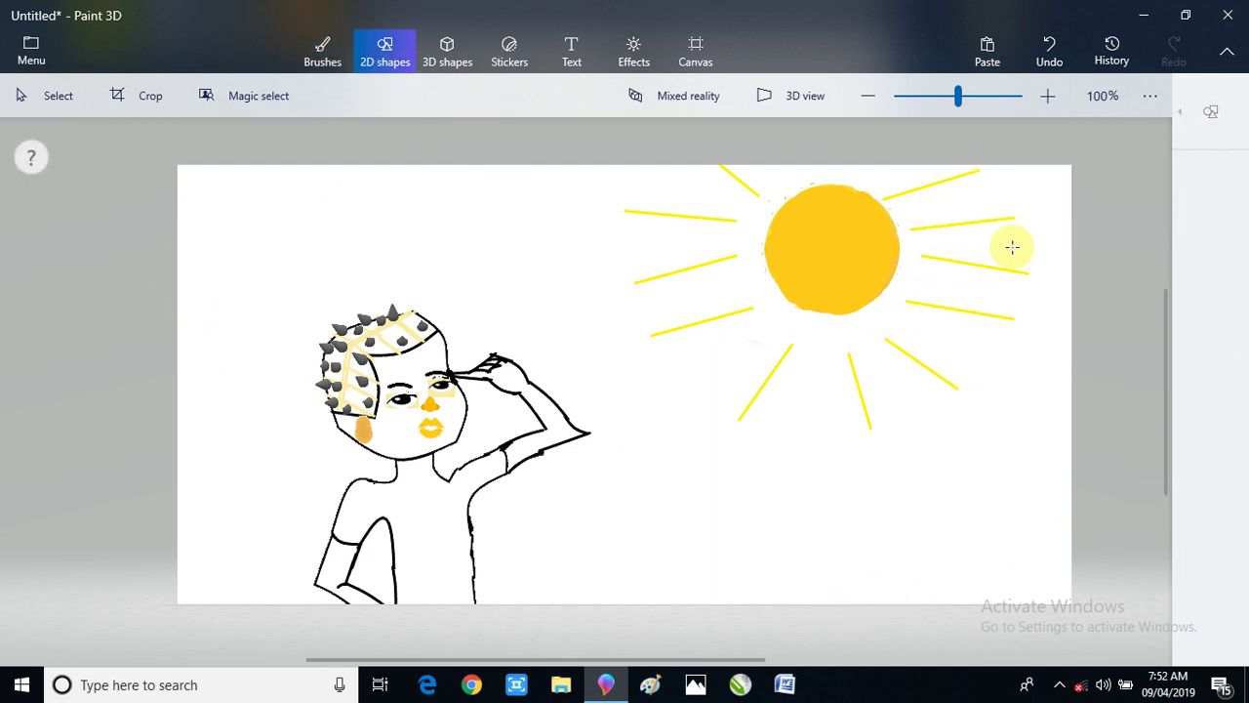
pyautogui.click(968, 201)
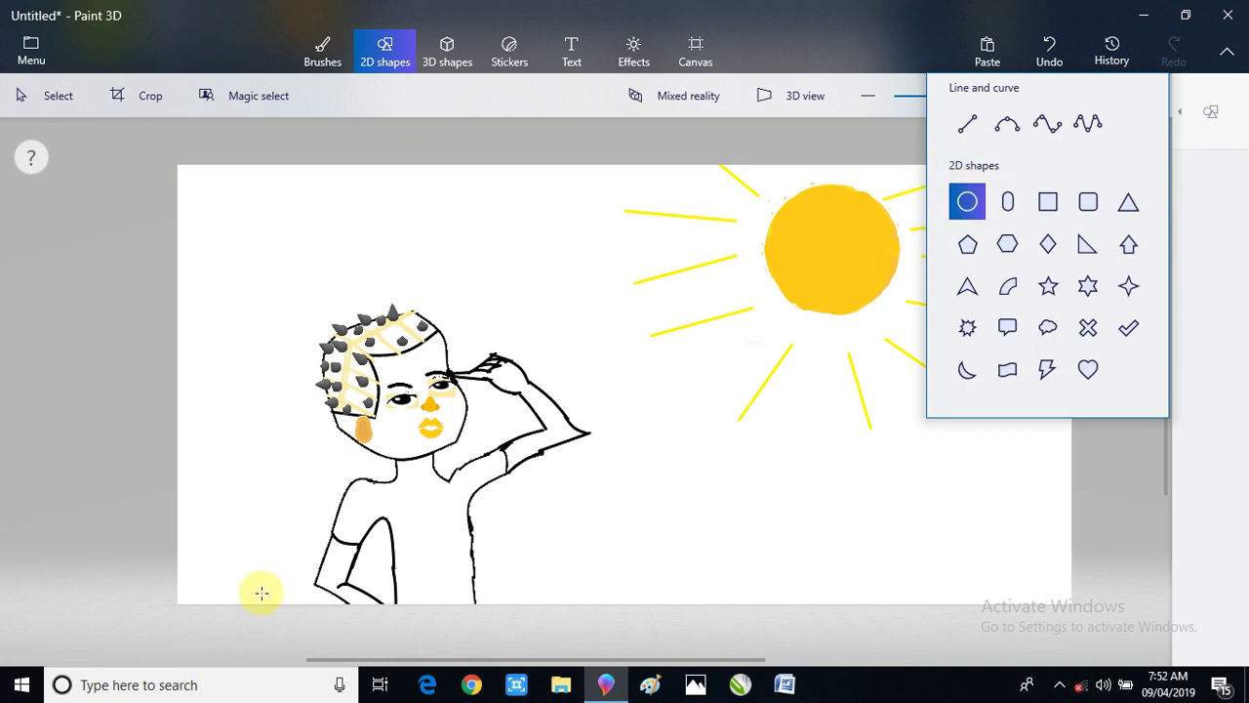
pyautogui.click(362, 433)
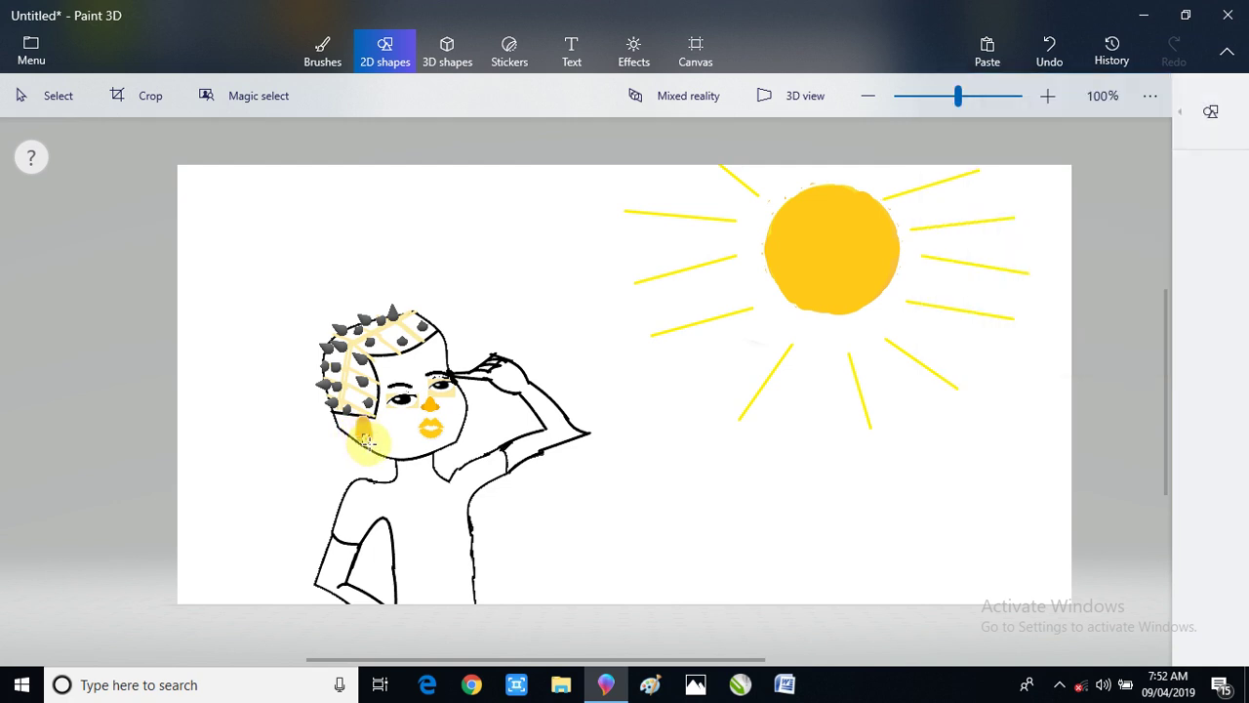
pyautogui.click(367, 442)
pyautogui.moveTo(367, 447); pyautogui.dragTo(363, 447)
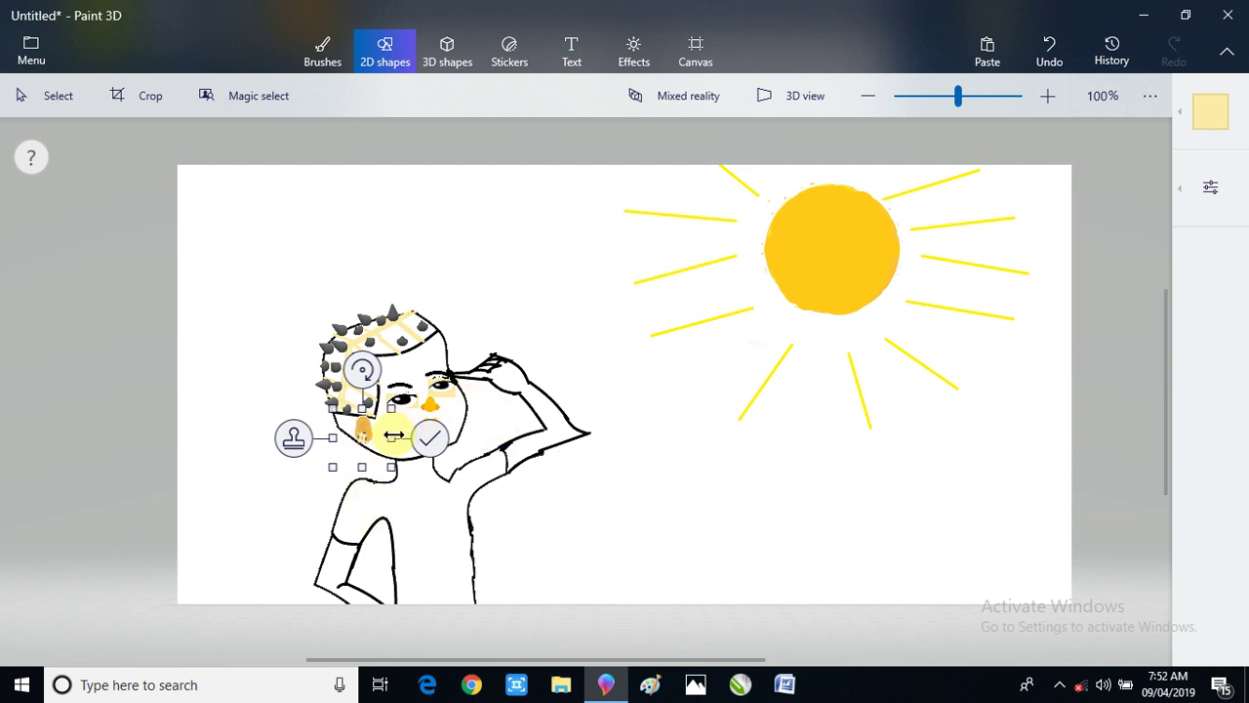
pyautogui.moveTo(364, 438); pyautogui.dragTo(366, 438)
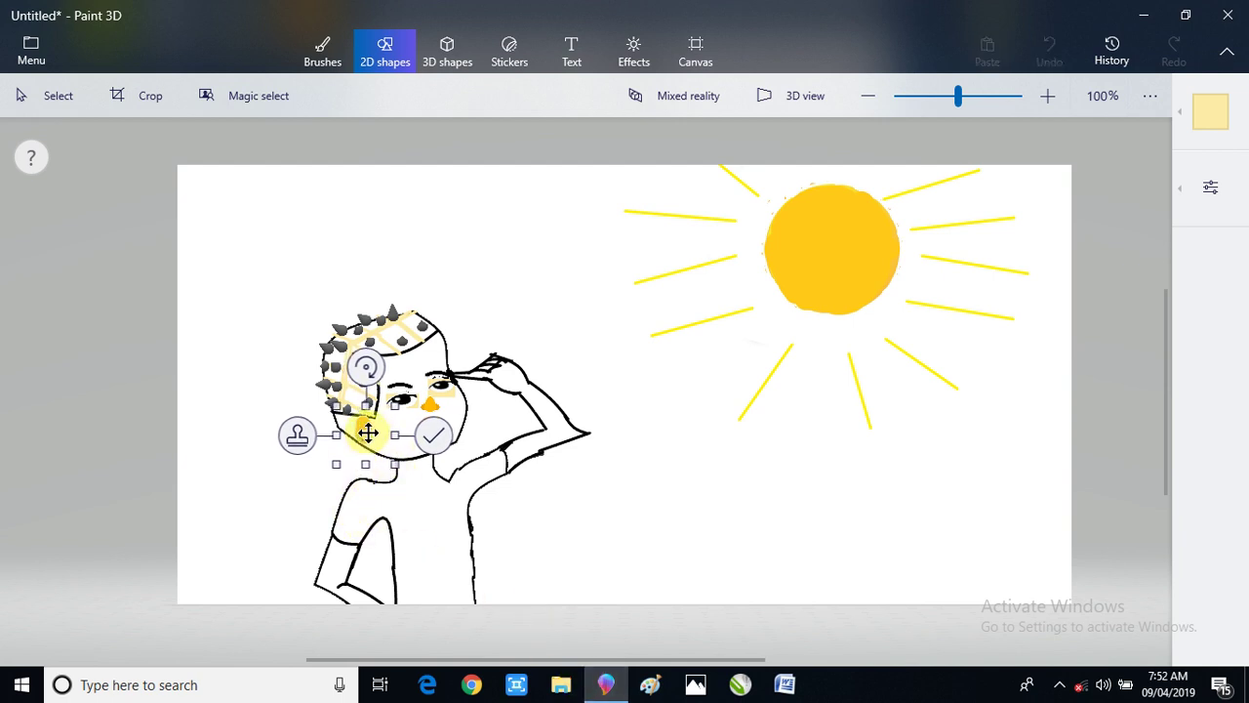
pyautogui.moveTo(365, 433); pyautogui.dragTo(367, 432)
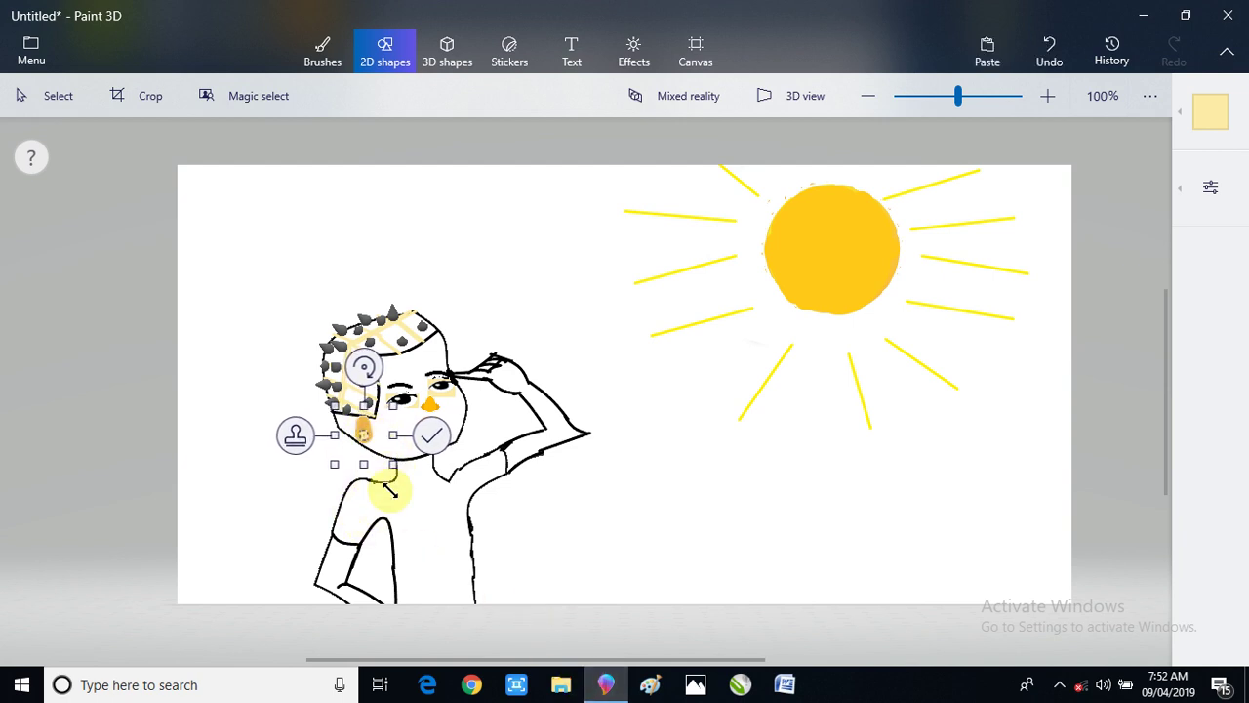
pyautogui.click(432, 437)
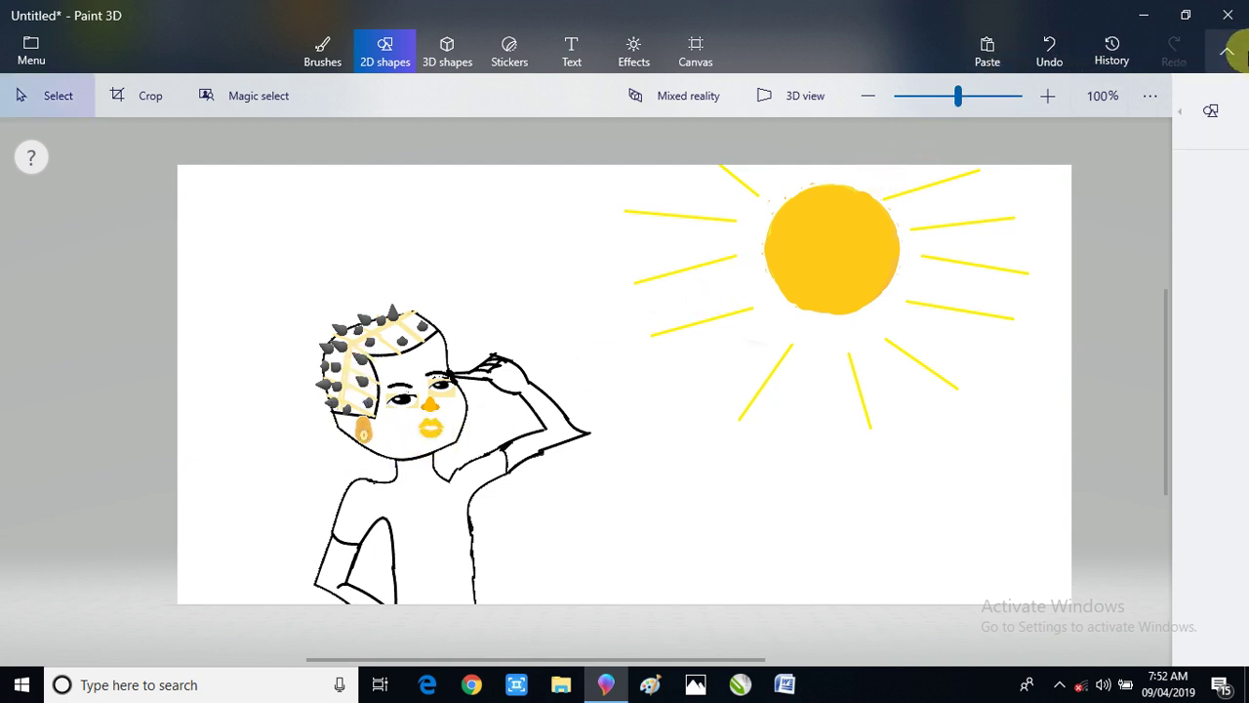
# - Add a tiny straight line on the lower part of the ear, colour it pink and commit it
pyautogui.click(1190, 148)
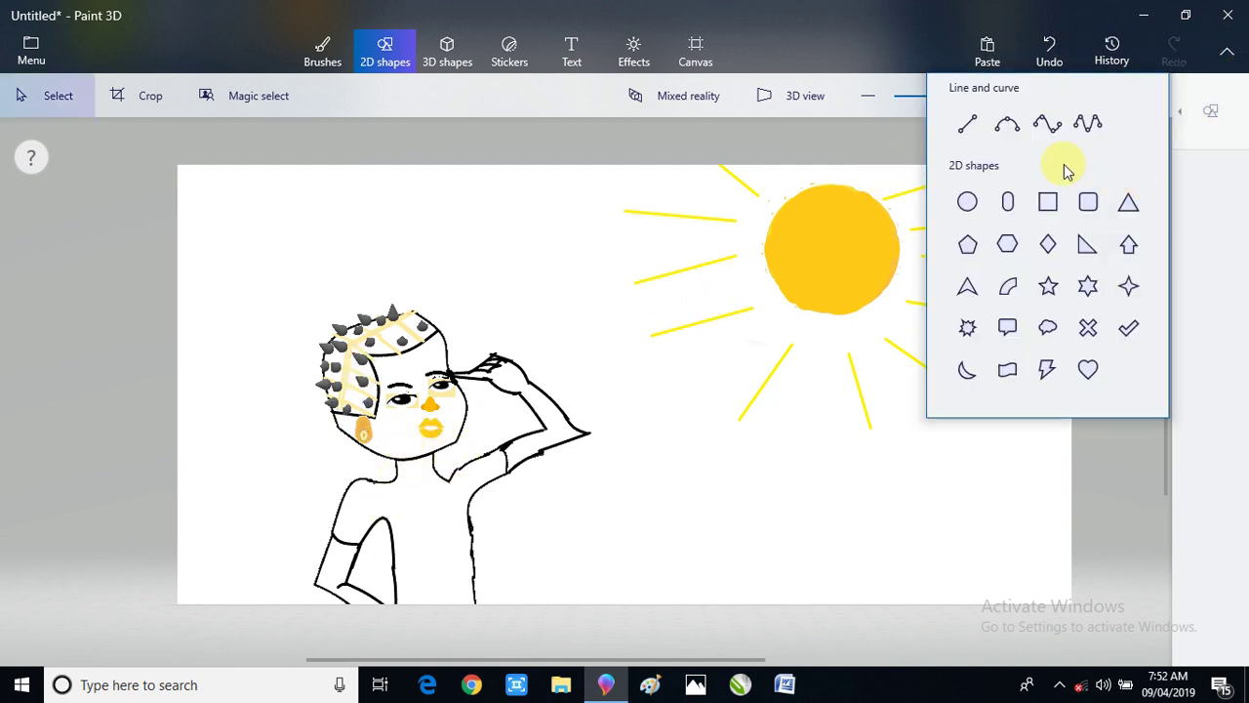
pyautogui.click(979, 137)
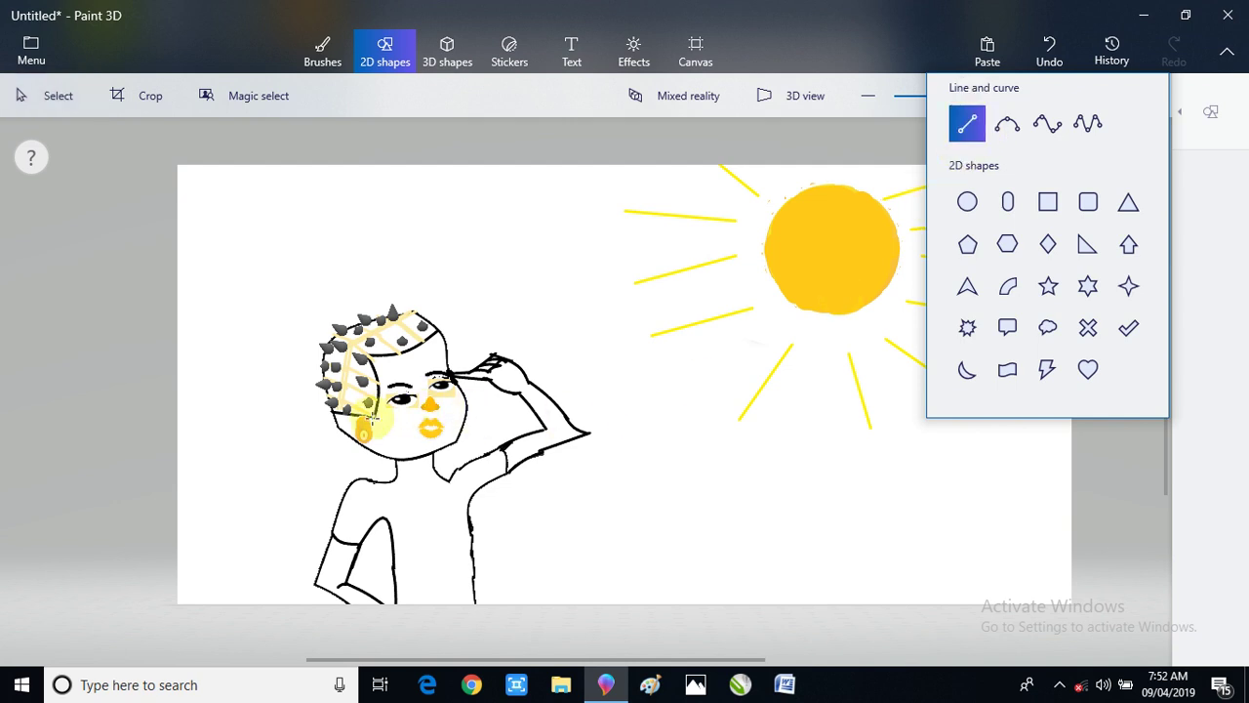
pyautogui.moveTo(363, 439); pyautogui.dragTo(363, 465)
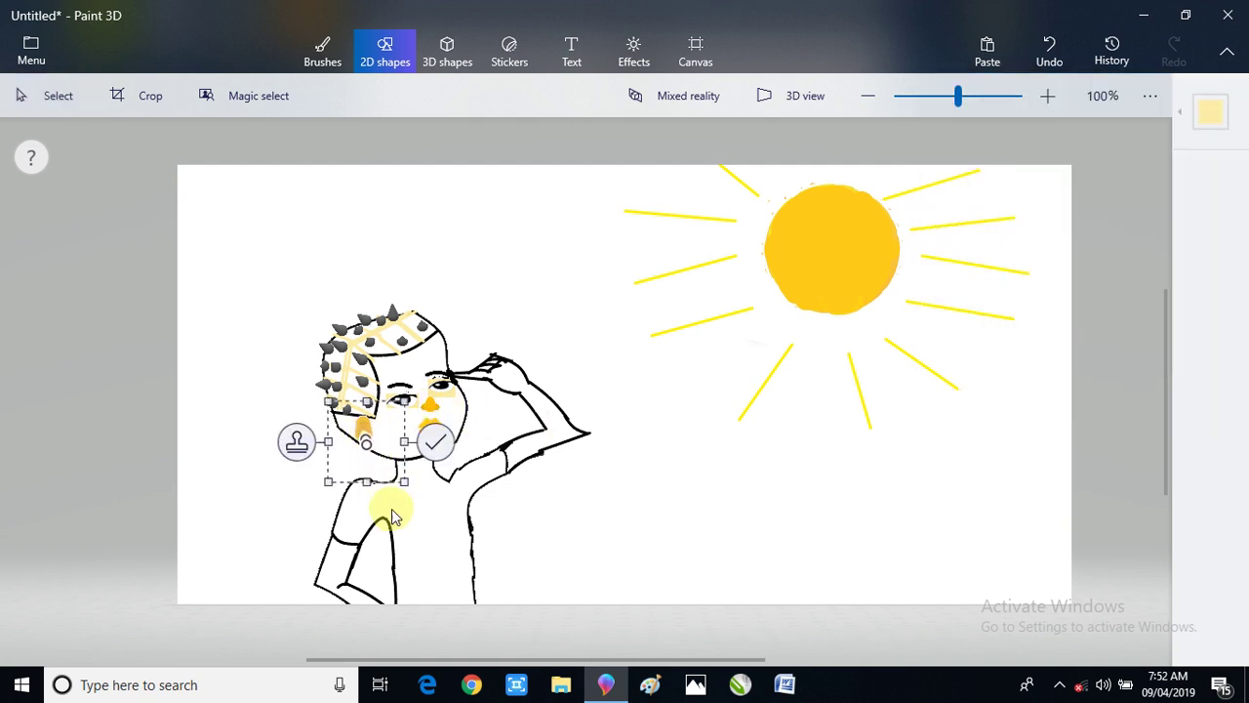
pyautogui.click(1212, 116)
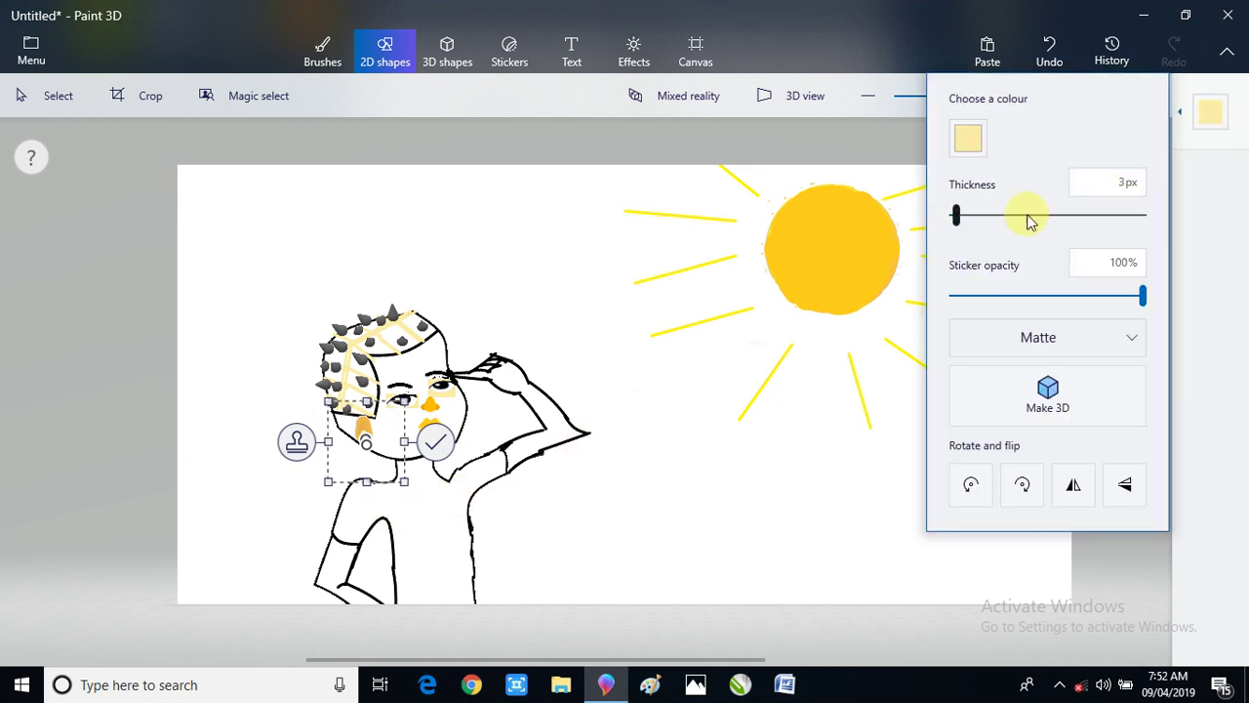
pyautogui.click(969, 138)
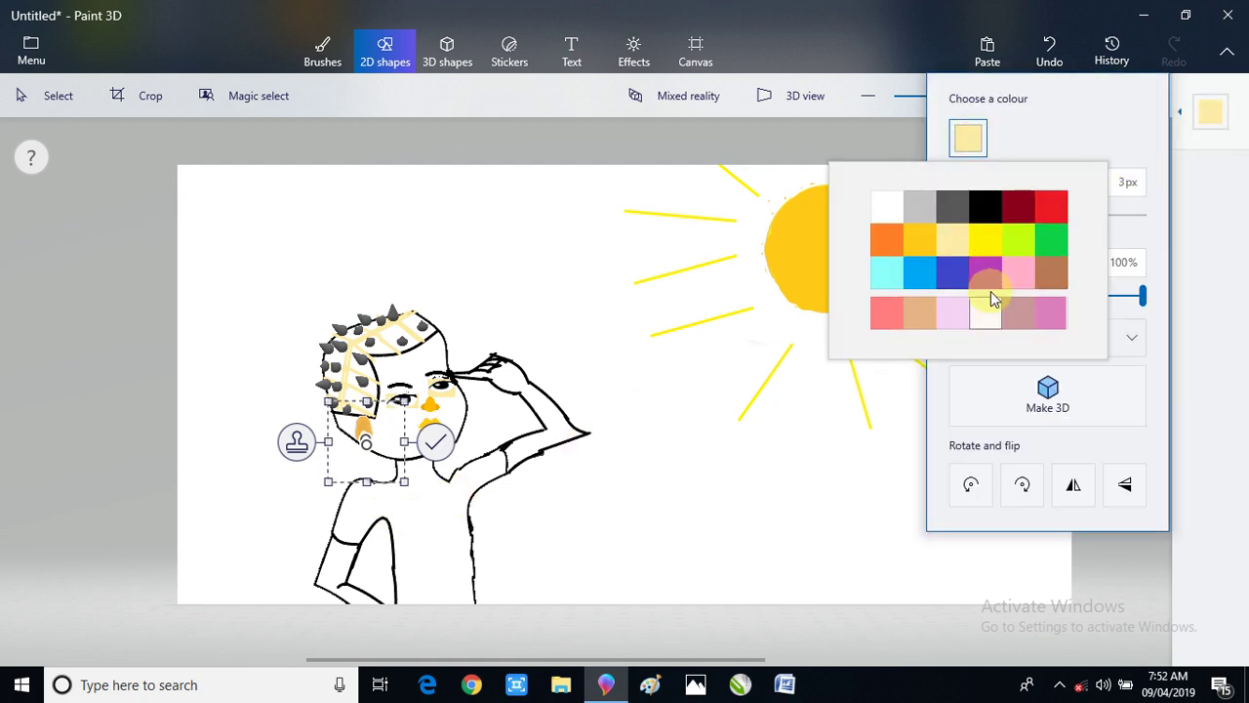
pyautogui.click(1016, 277)
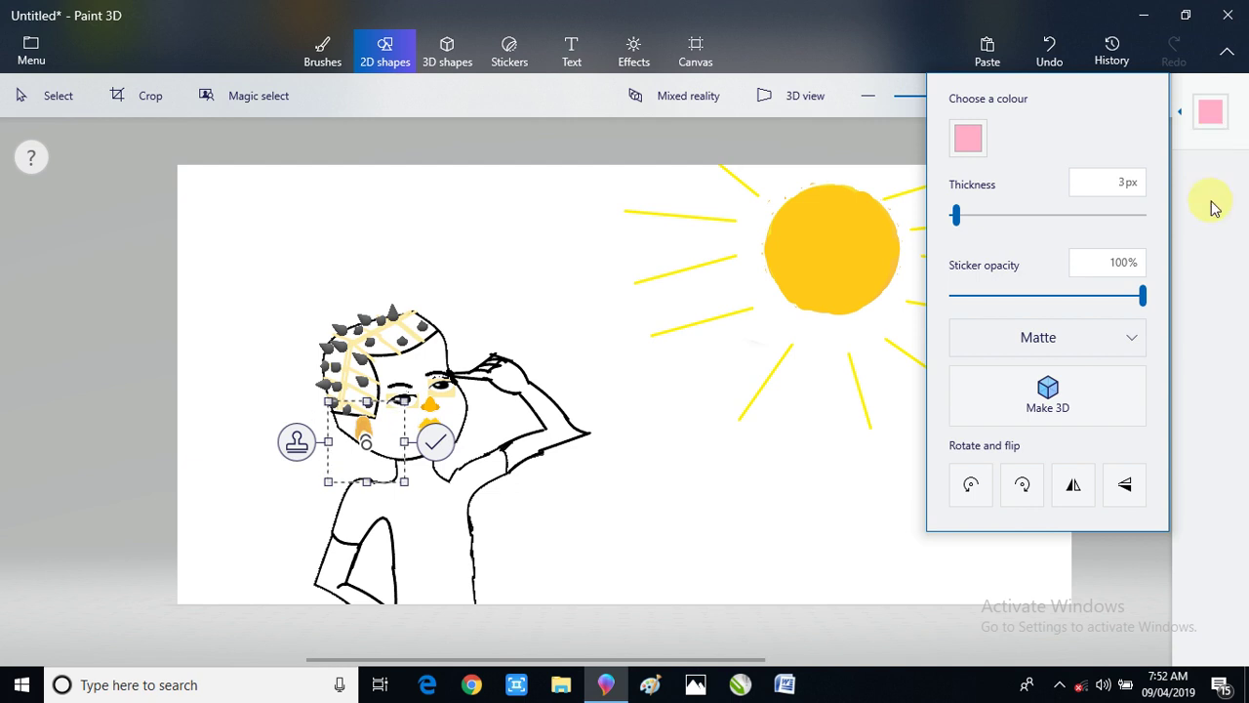
pyautogui.click(1216, 237)
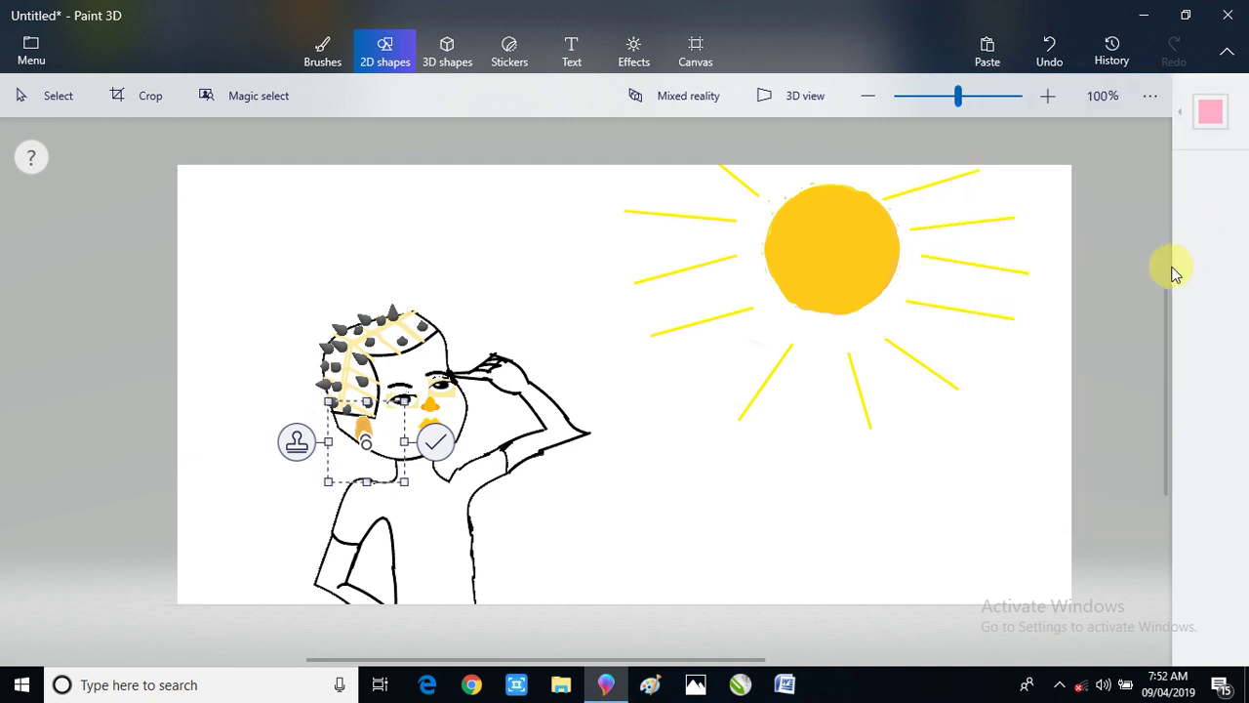
pyautogui.click(441, 447)
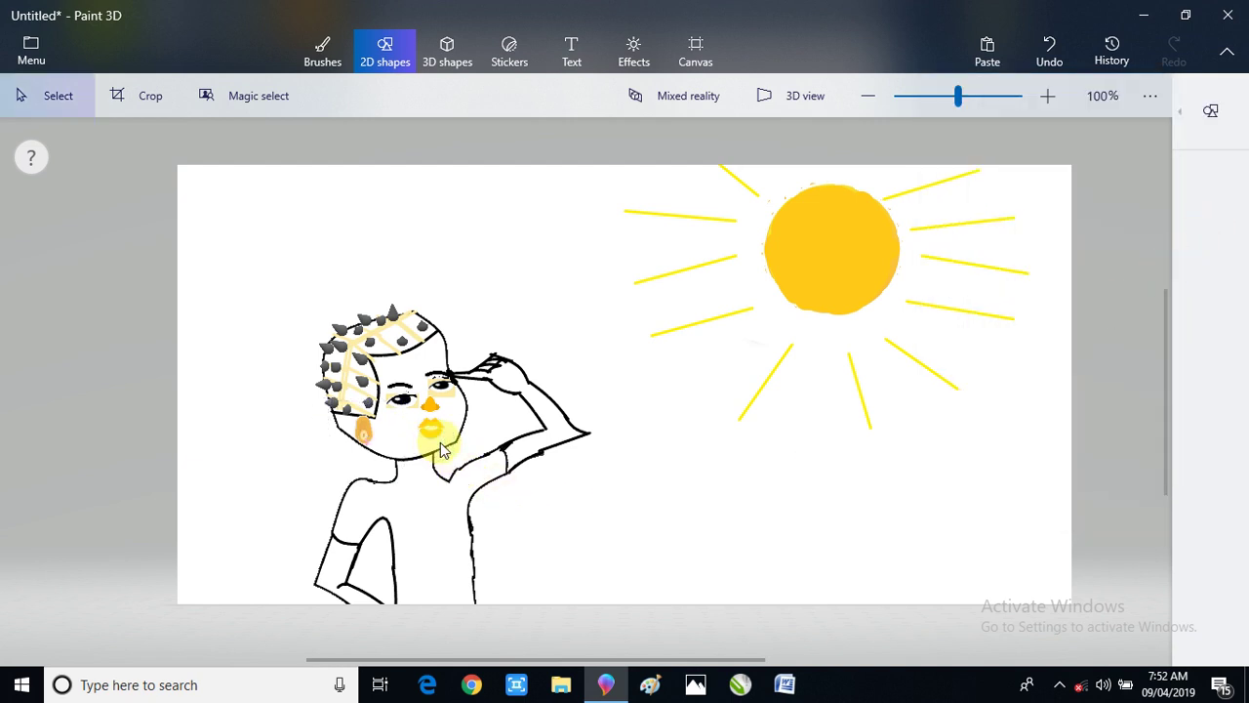
# - Fill the small circle on the lower part of the ear with matte pink
pyautogui.click(1210, 111)
pyautogui.click(325, 51)
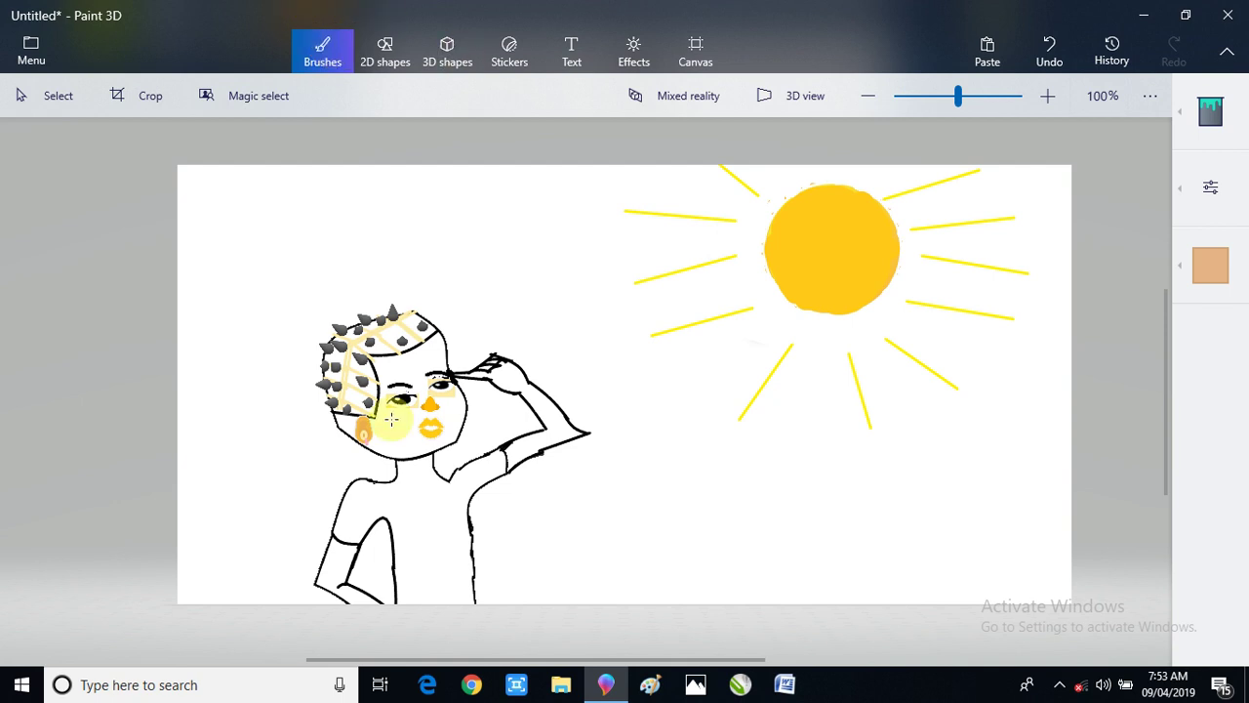
pyautogui.click(1213, 271)
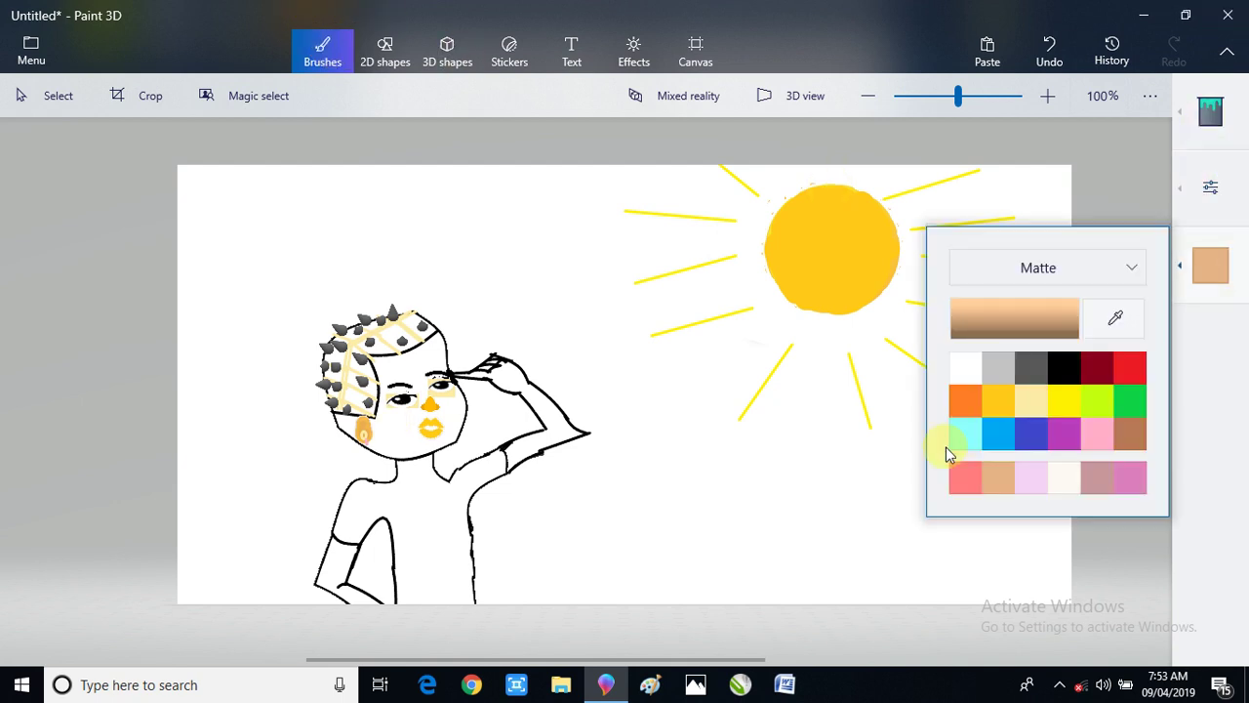
pyautogui.click(1101, 439)
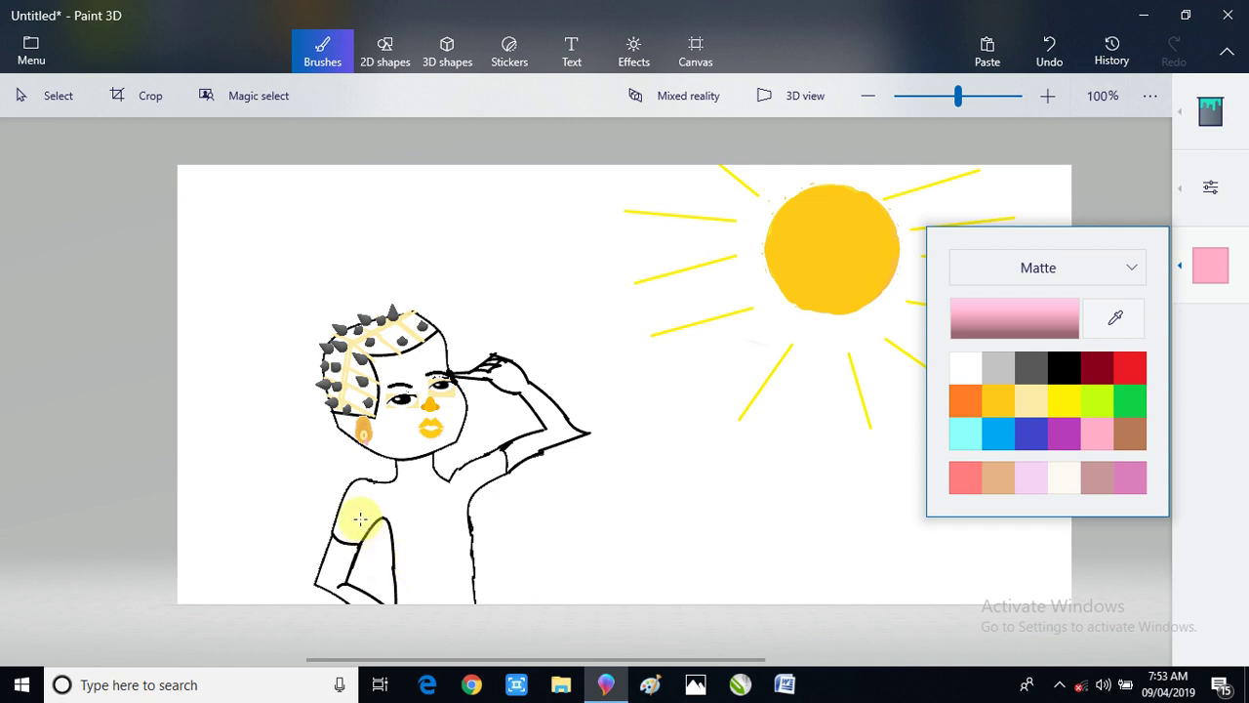
pyautogui.click(362, 434)
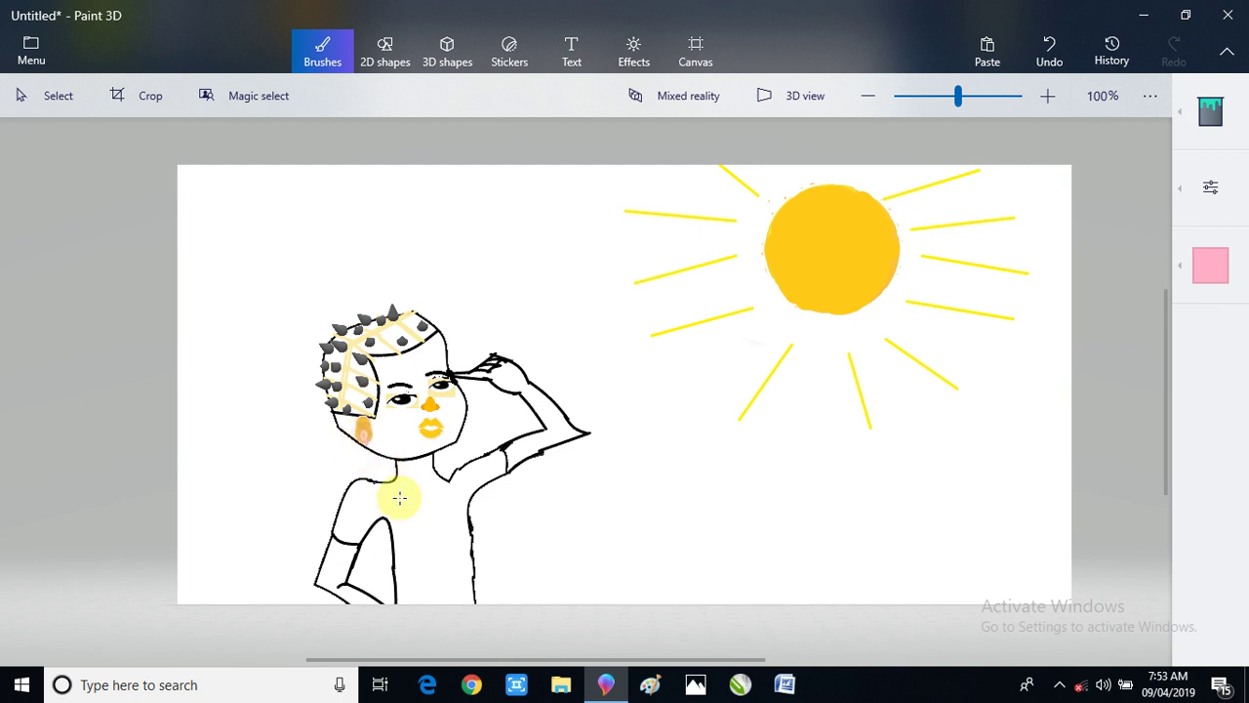
# - Raise the fill opacity to 60% and apply the pink fill to the ear's small circle again
pyautogui.click(1228, 186)
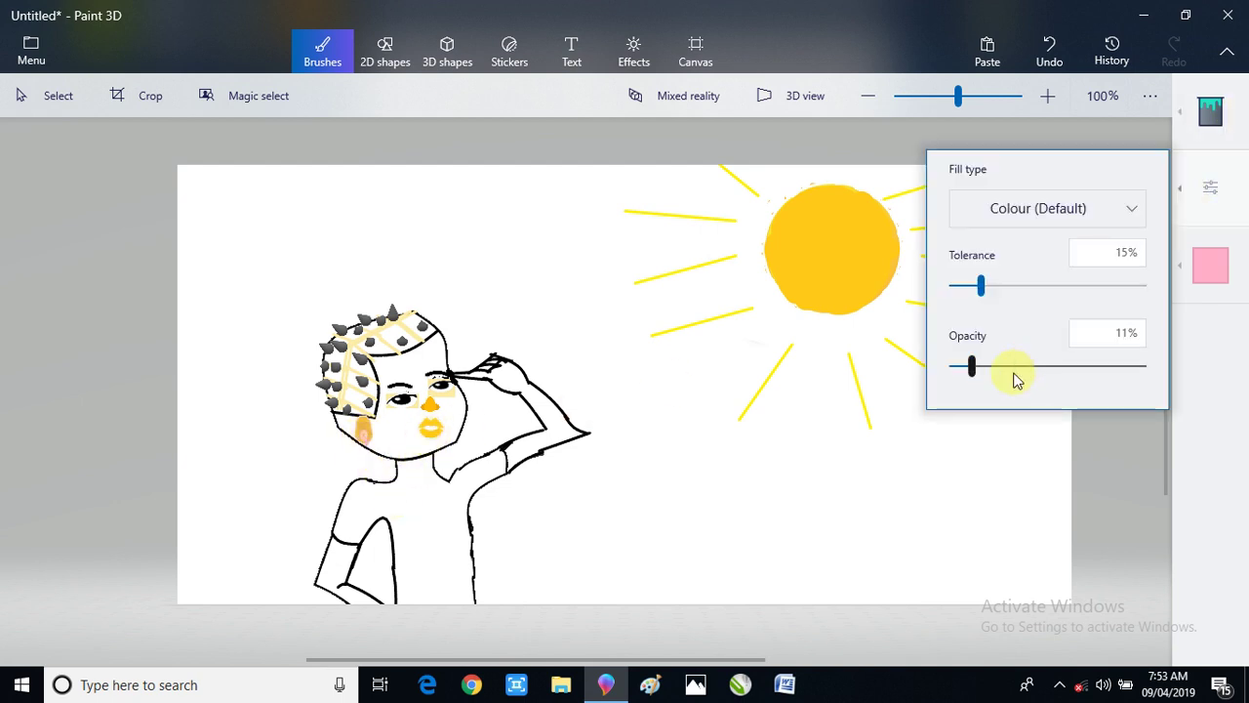
pyautogui.moveTo(1054, 365); pyautogui.dragTo(1065, 365)
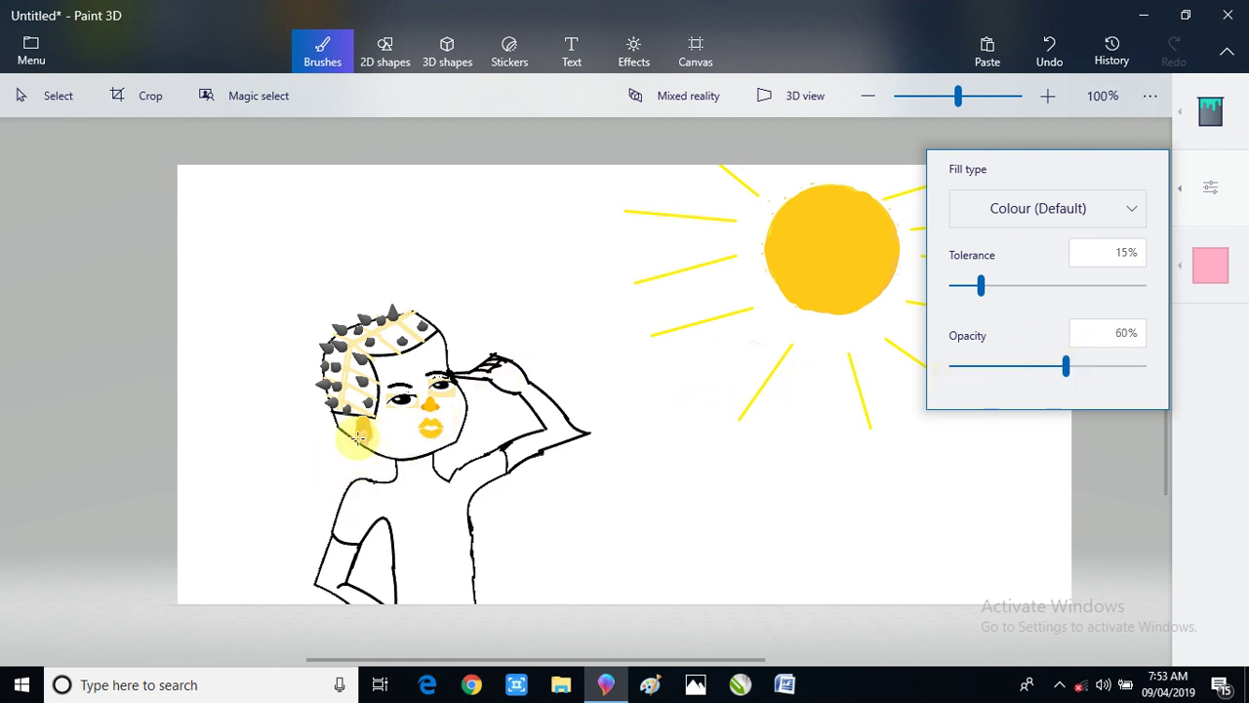
pyautogui.moveTo(362, 436)
pyautogui.mouseDown()
pyautogui.moveTo(383, 482)
pyautogui.moveTo(400, 467)
pyautogui.moveTo(381, 422)
pyautogui.mouseUp()
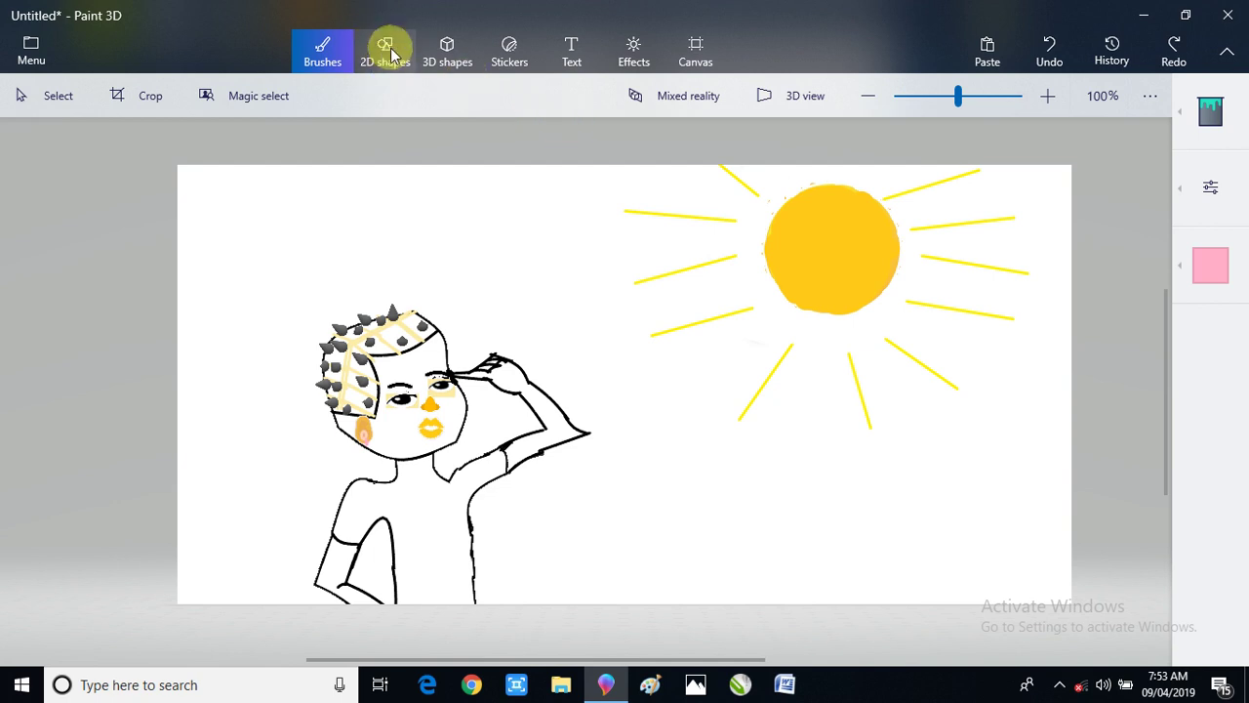
# - Draw a shallow downward curve across the base of the neck to form the neckline and colour it black
pyautogui.click(391, 54)
pyautogui.click(1211, 111)
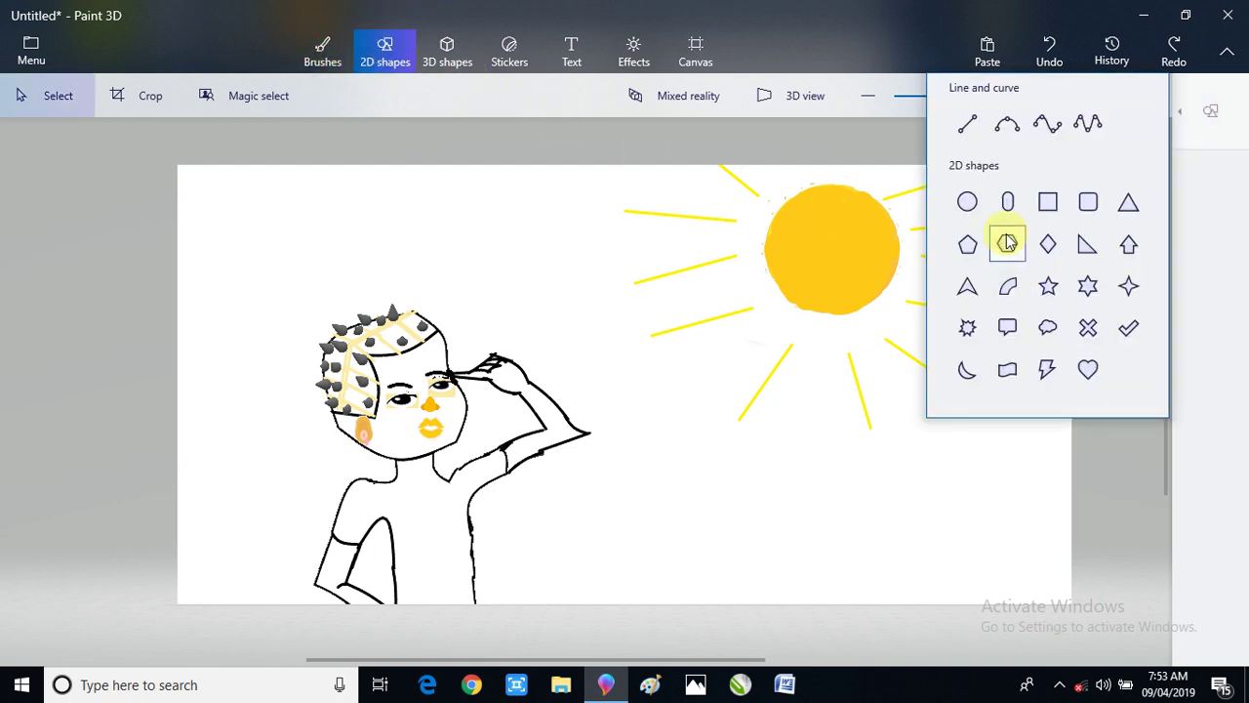
pyautogui.click(1007, 124)
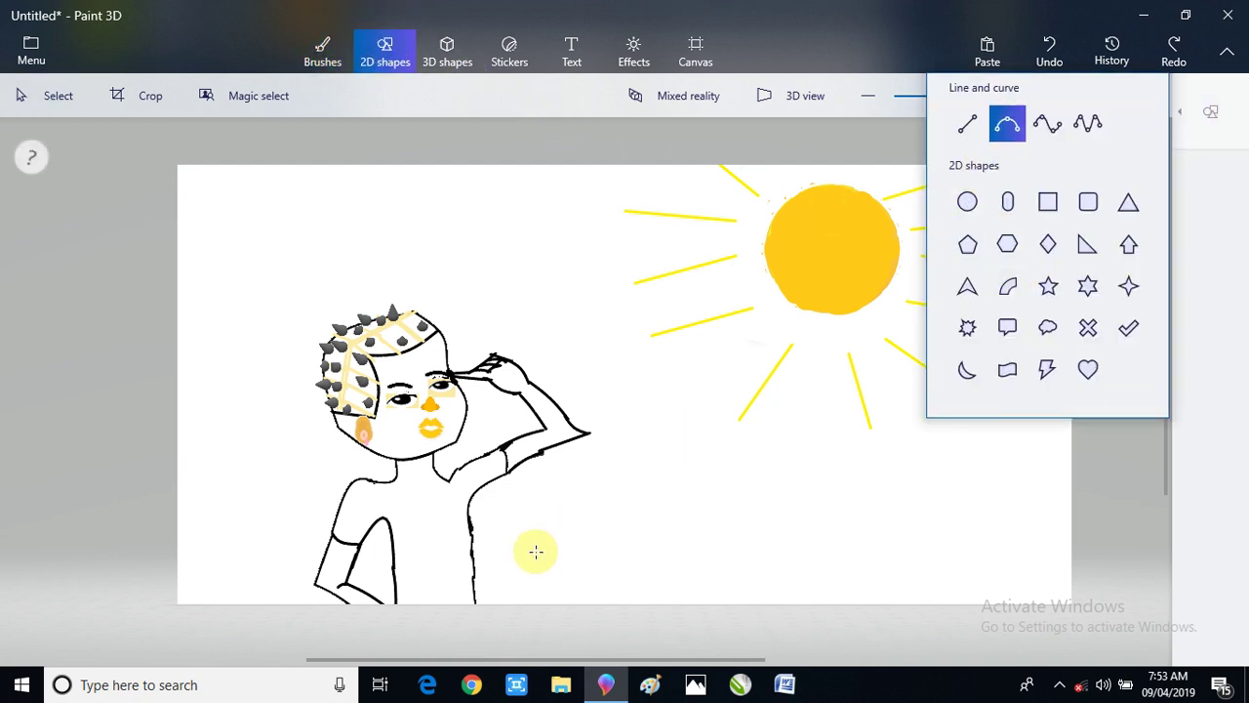
pyautogui.click(433, 469)
pyautogui.moveTo(444, 477); pyautogui.dragTo(399, 482)
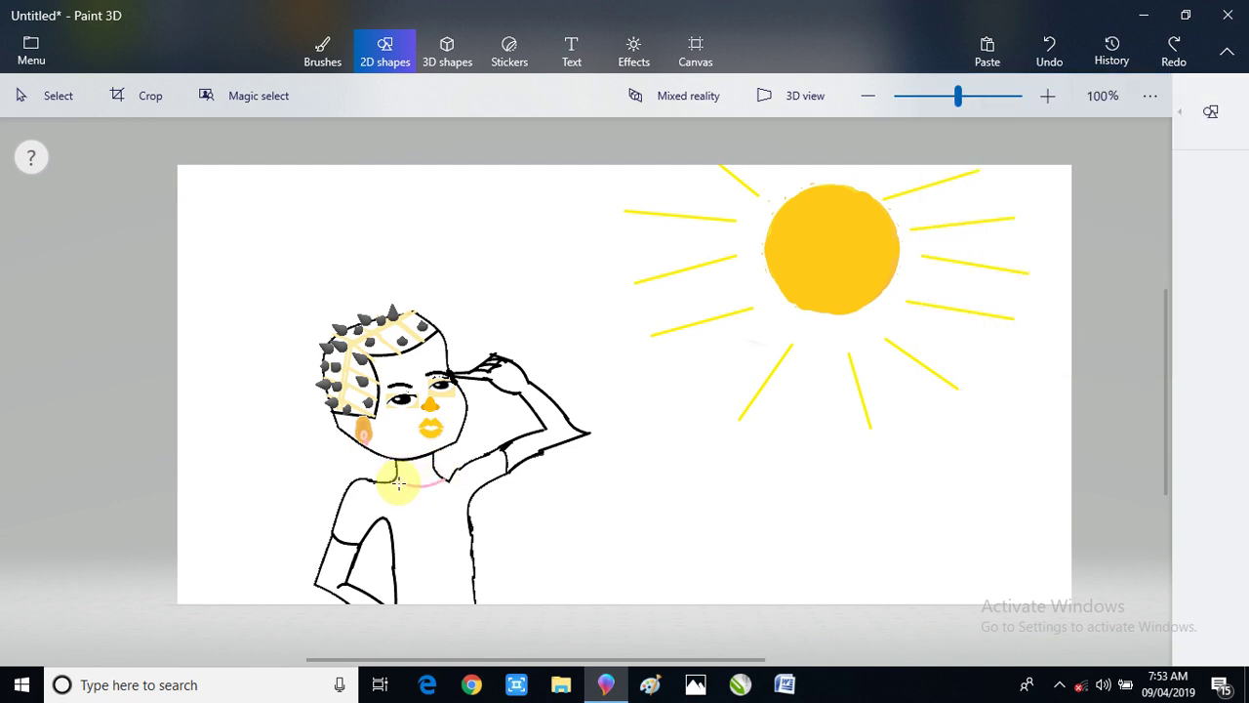
pyautogui.click(1210, 112)
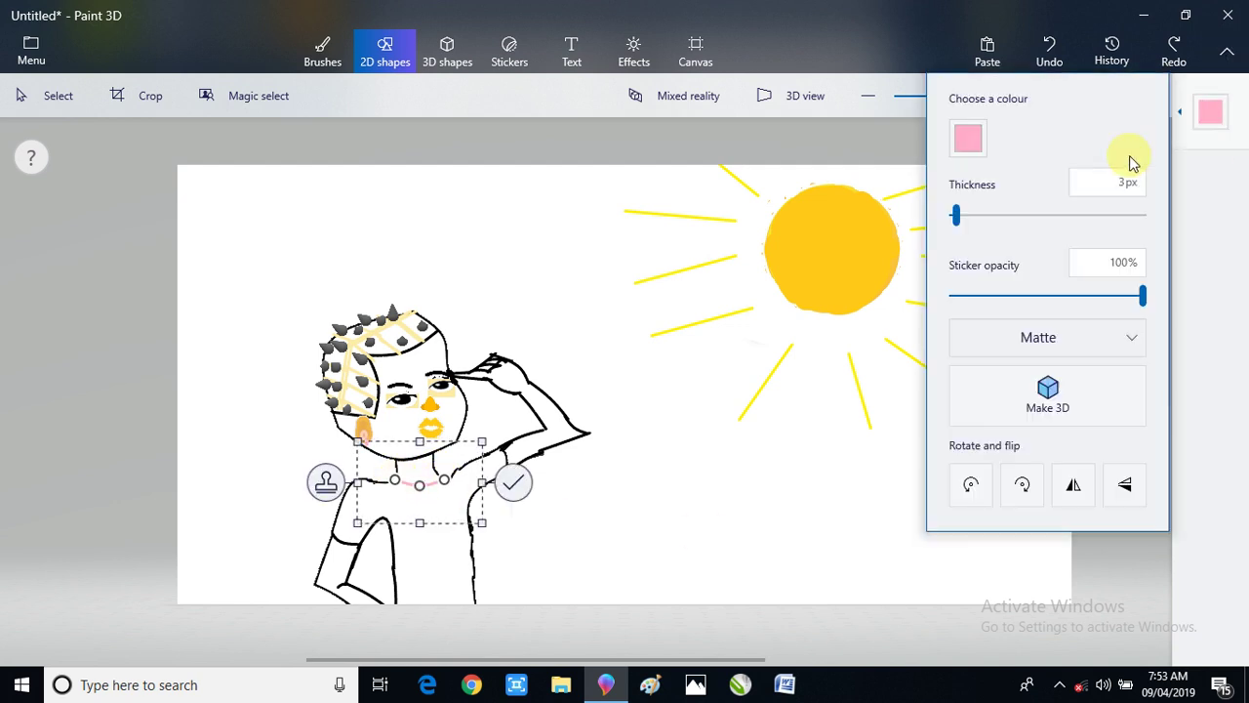
pyautogui.click(968, 142)
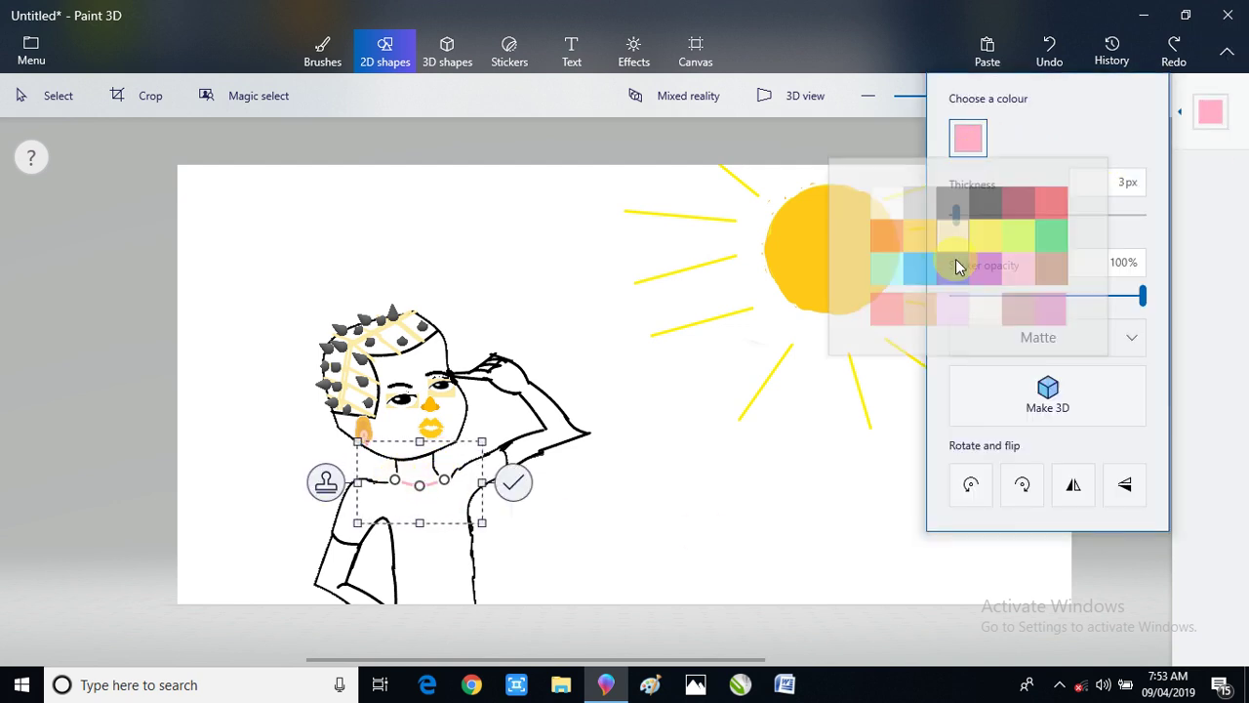
pyautogui.click(983, 215)
pyautogui.doubleClick(293, 14)
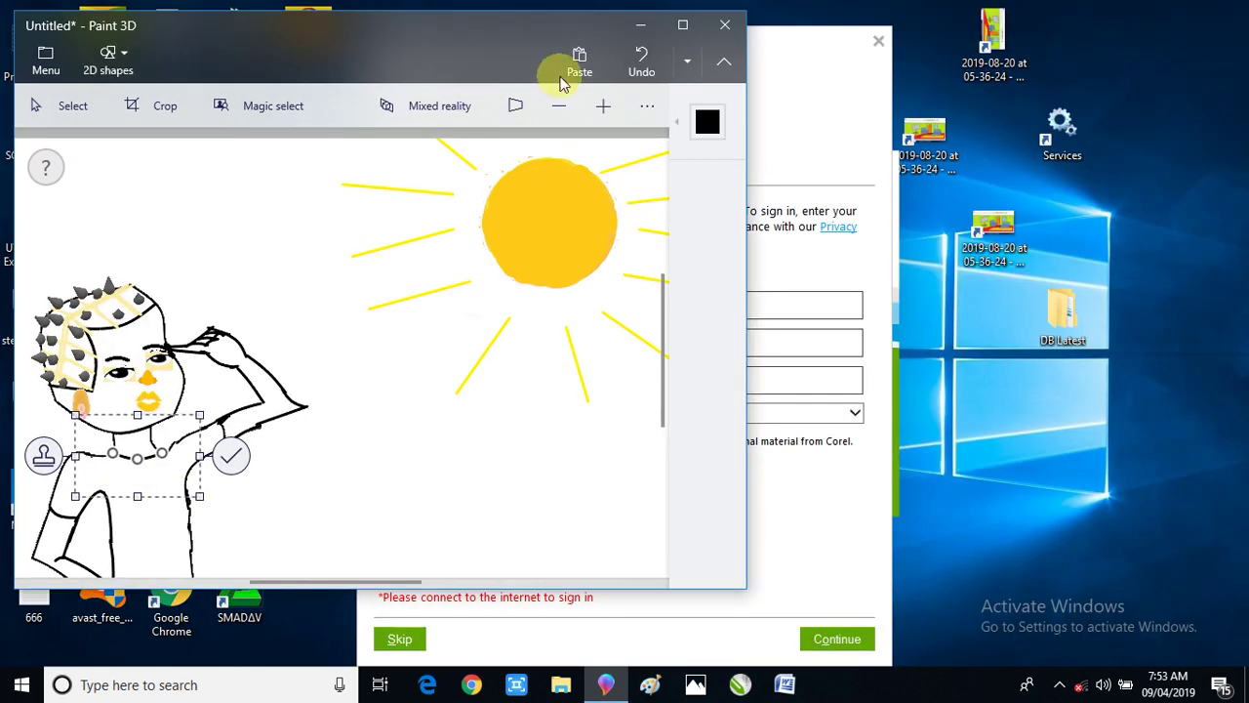
pyautogui.click(680, 23)
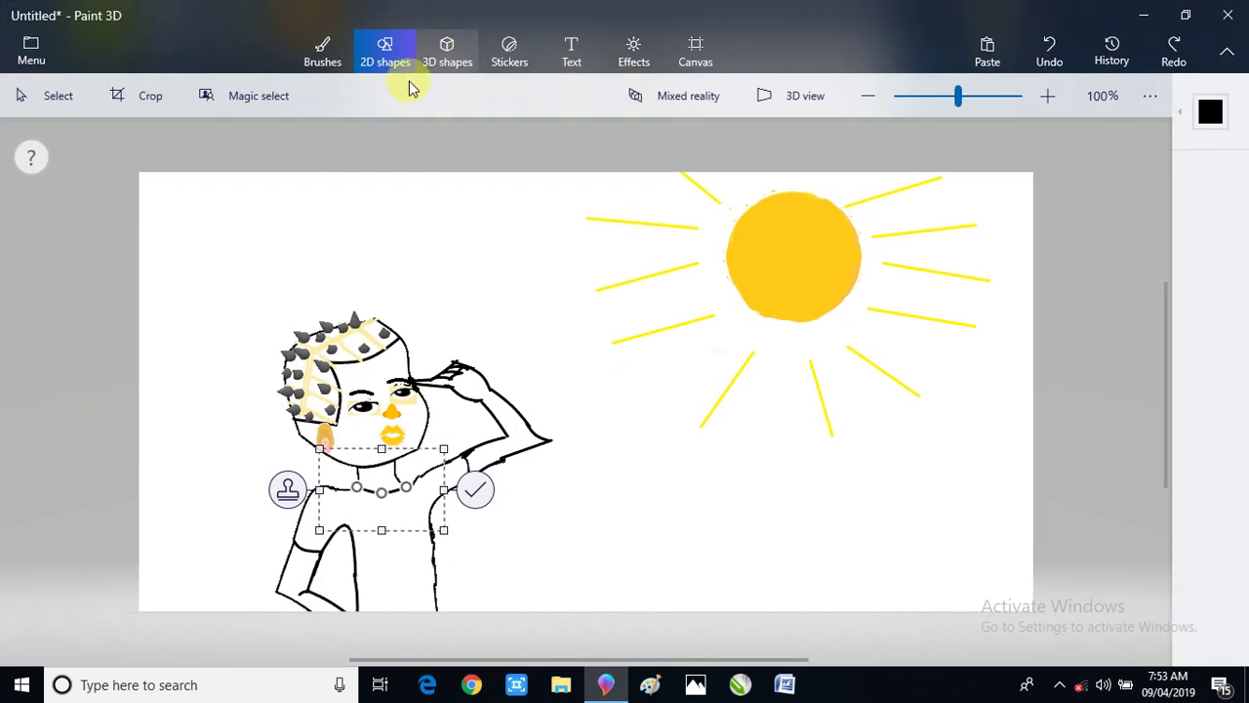
# - Switch from the Fill tool to the Pencil brush
pyautogui.click(339, 61)
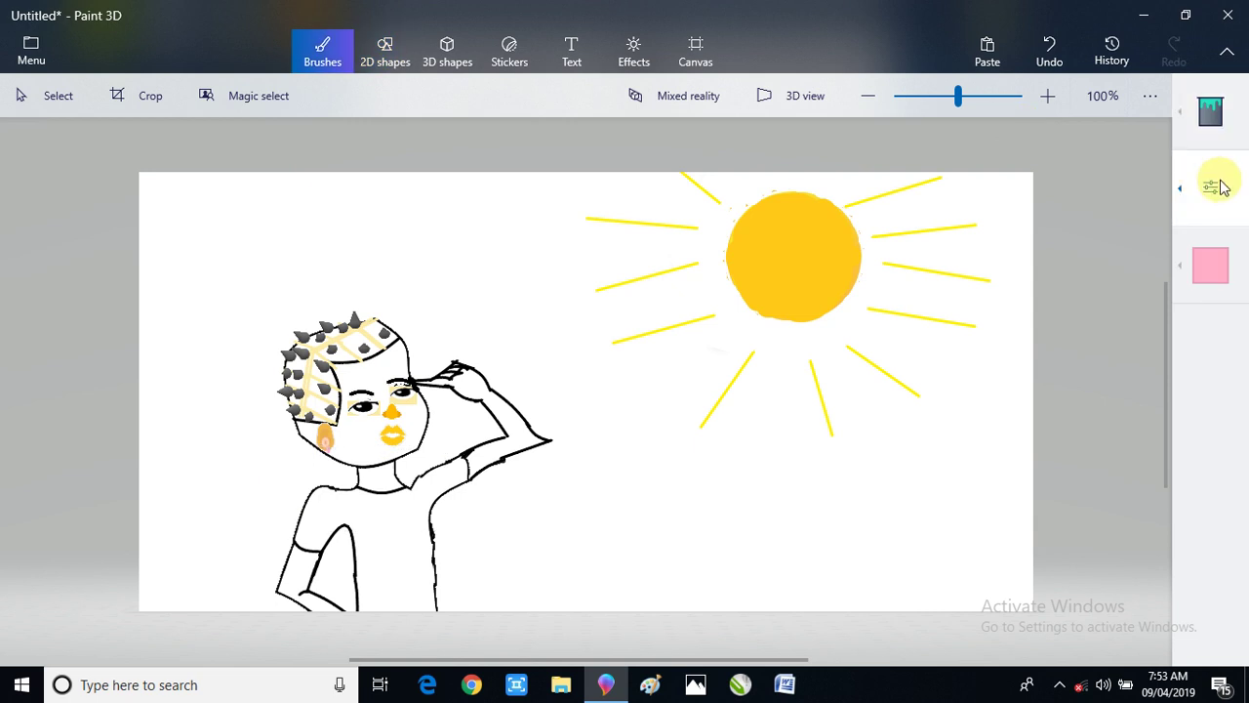
pyautogui.click(1213, 111)
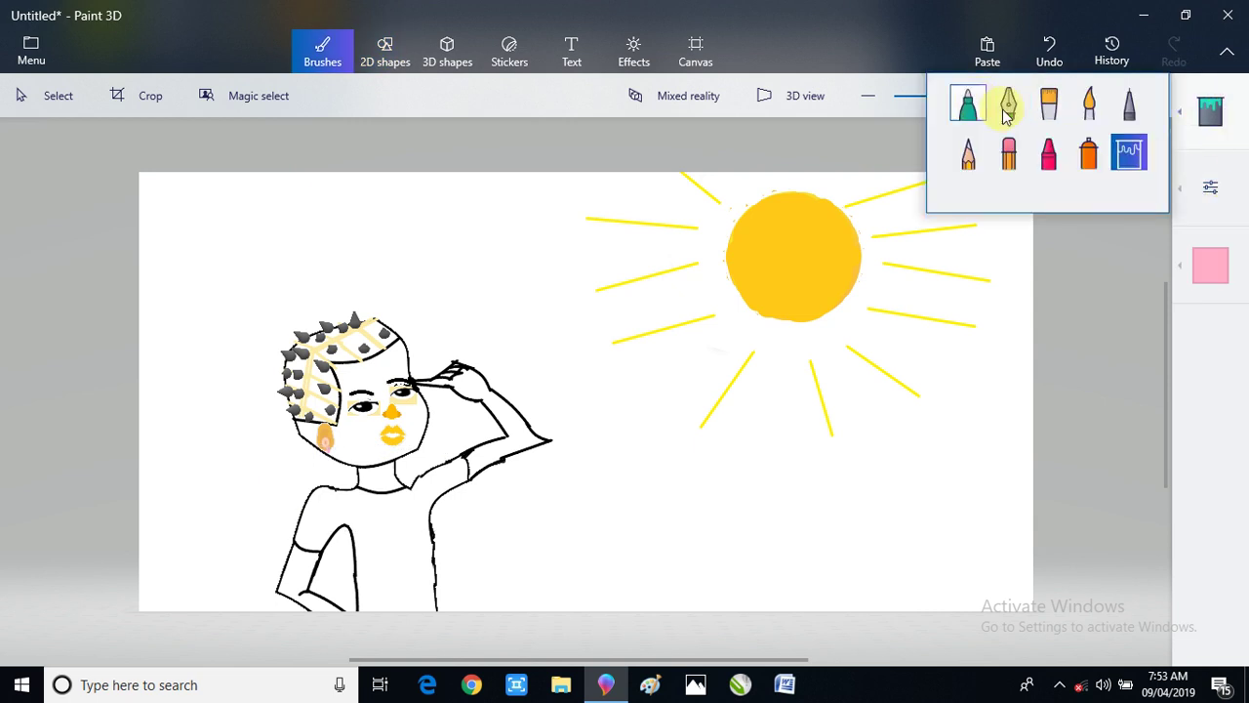
pyautogui.click(981, 156)
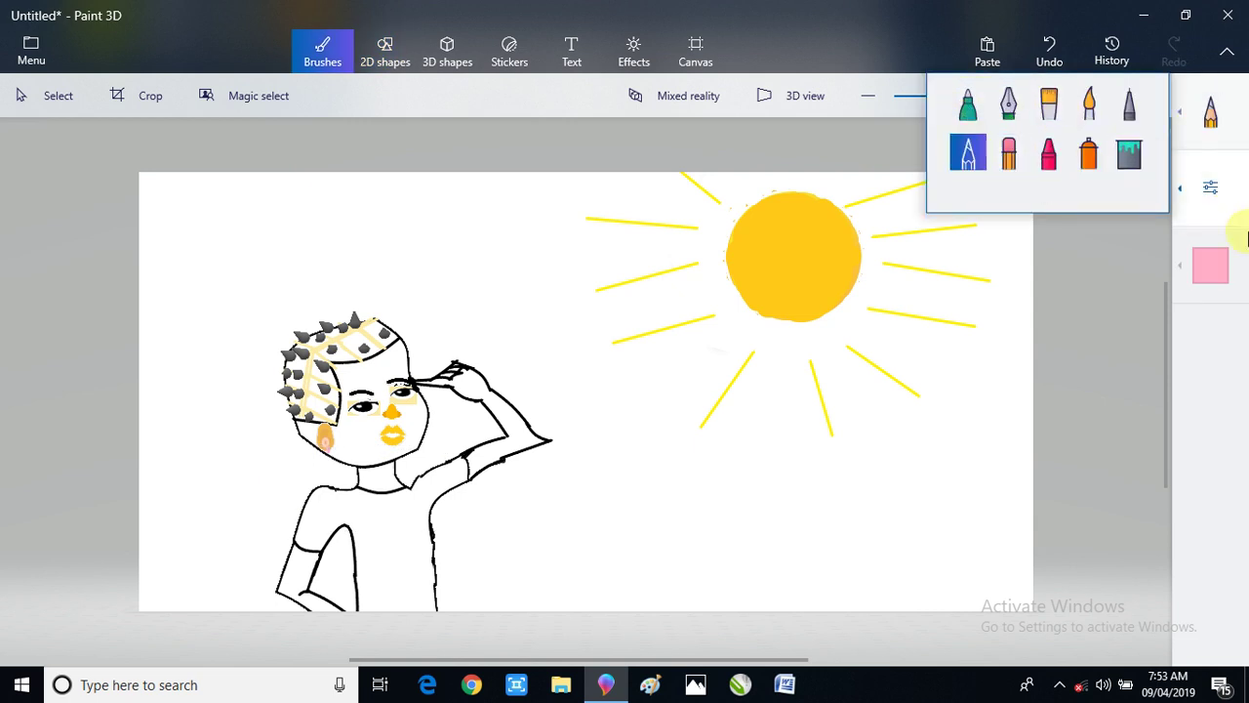
# - Try shading the hair above the forehead with black pencil strokes, and undo the shading
pyautogui.click(1209, 266)
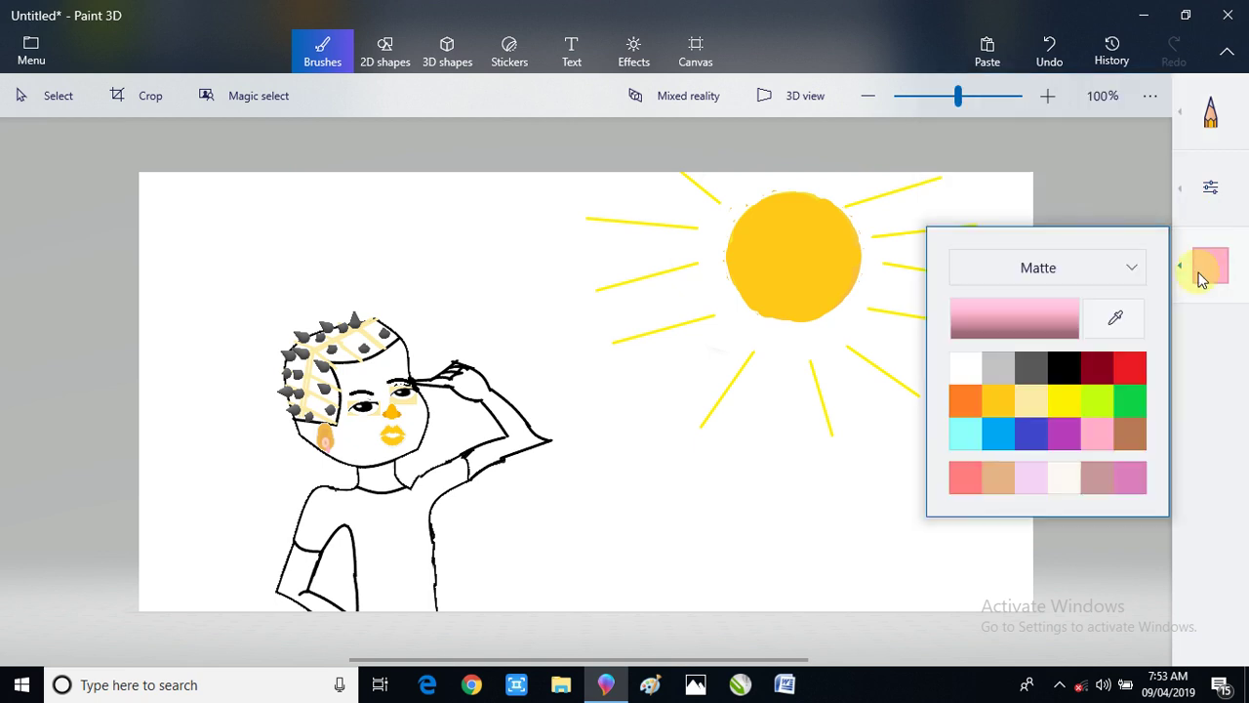
pyautogui.click(1056, 363)
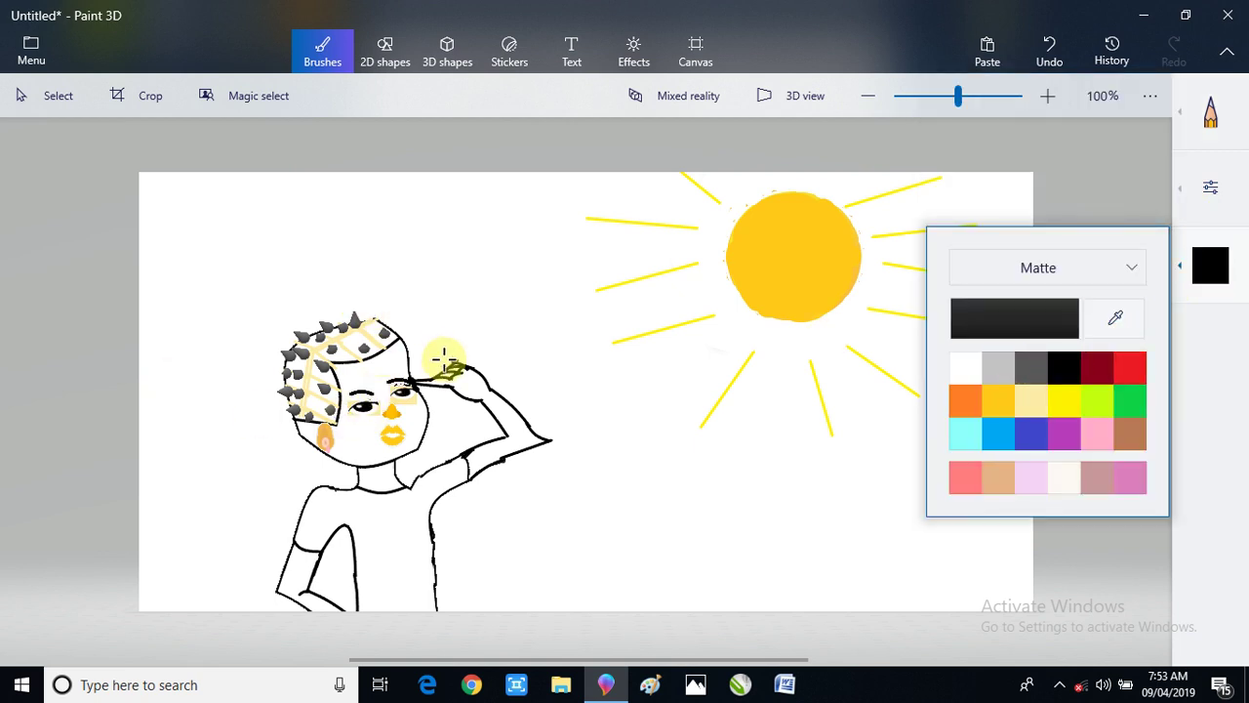
pyautogui.click(368, 332)
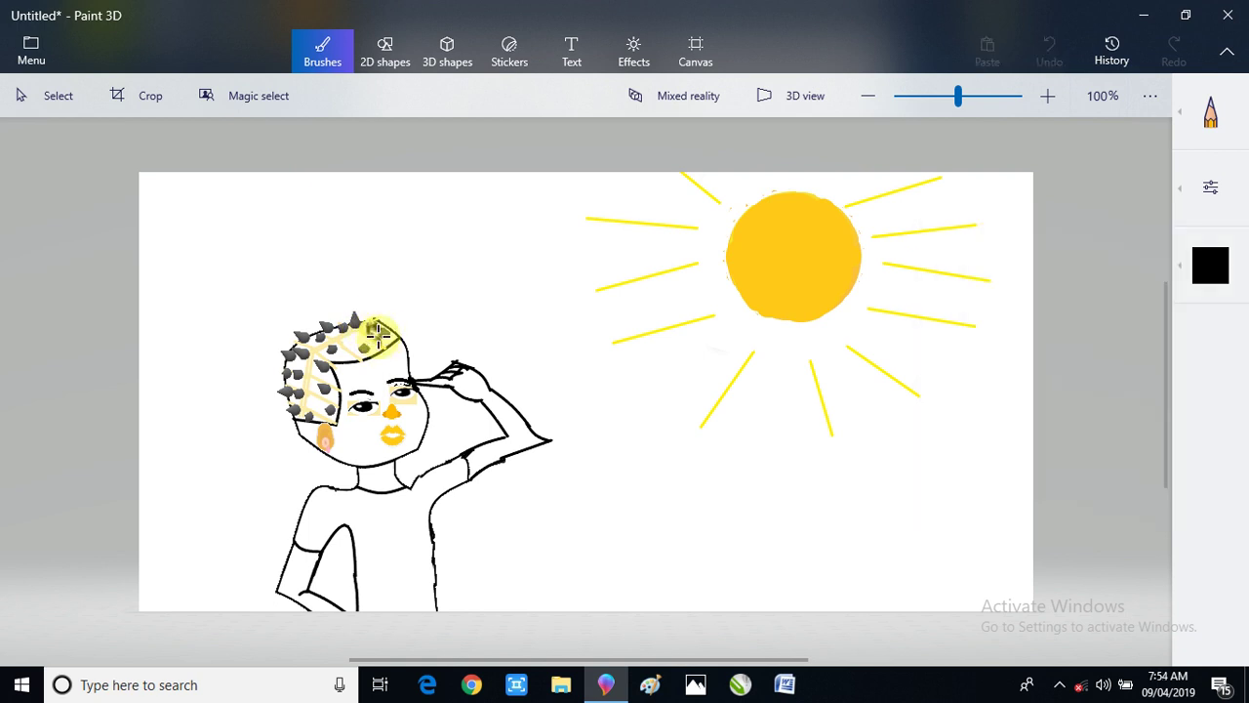
pyautogui.moveTo(388, 339)
pyautogui.mouseDown()
pyautogui.moveTo(383, 328)
pyautogui.moveTo(354, 335)
pyautogui.mouseUp()
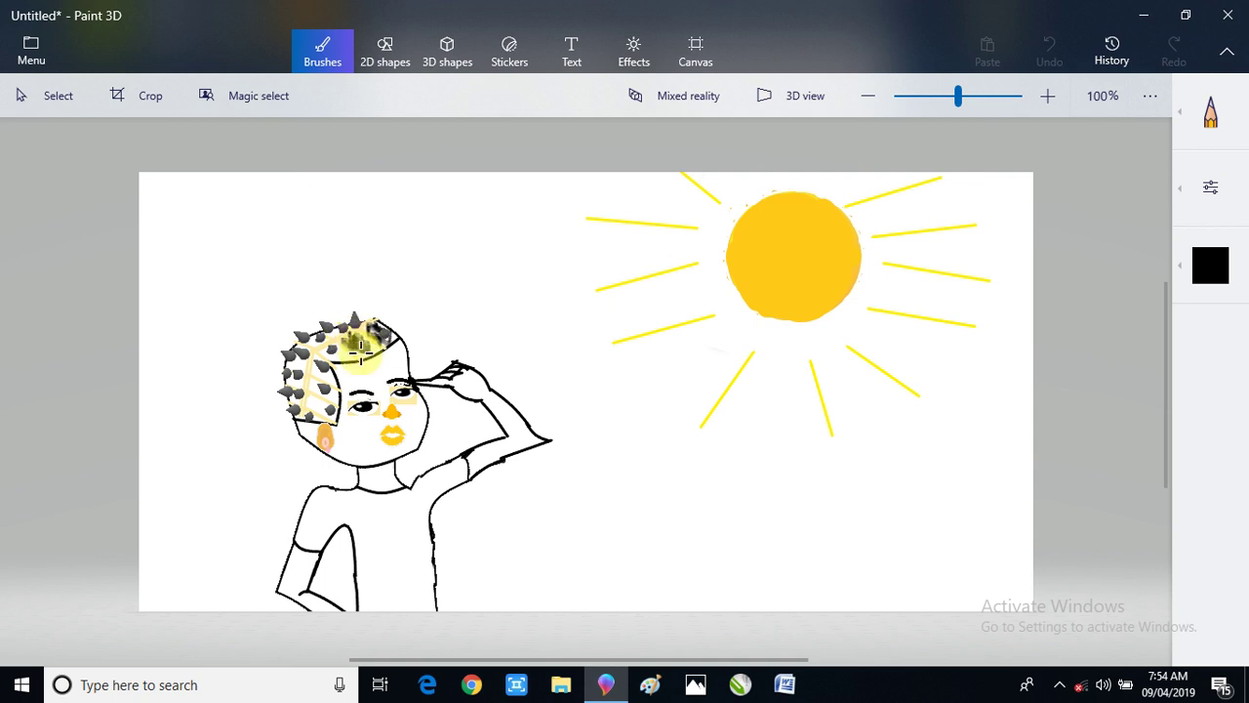
pyautogui.moveTo(359, 346); pyautogui.dragTo(366, 357)
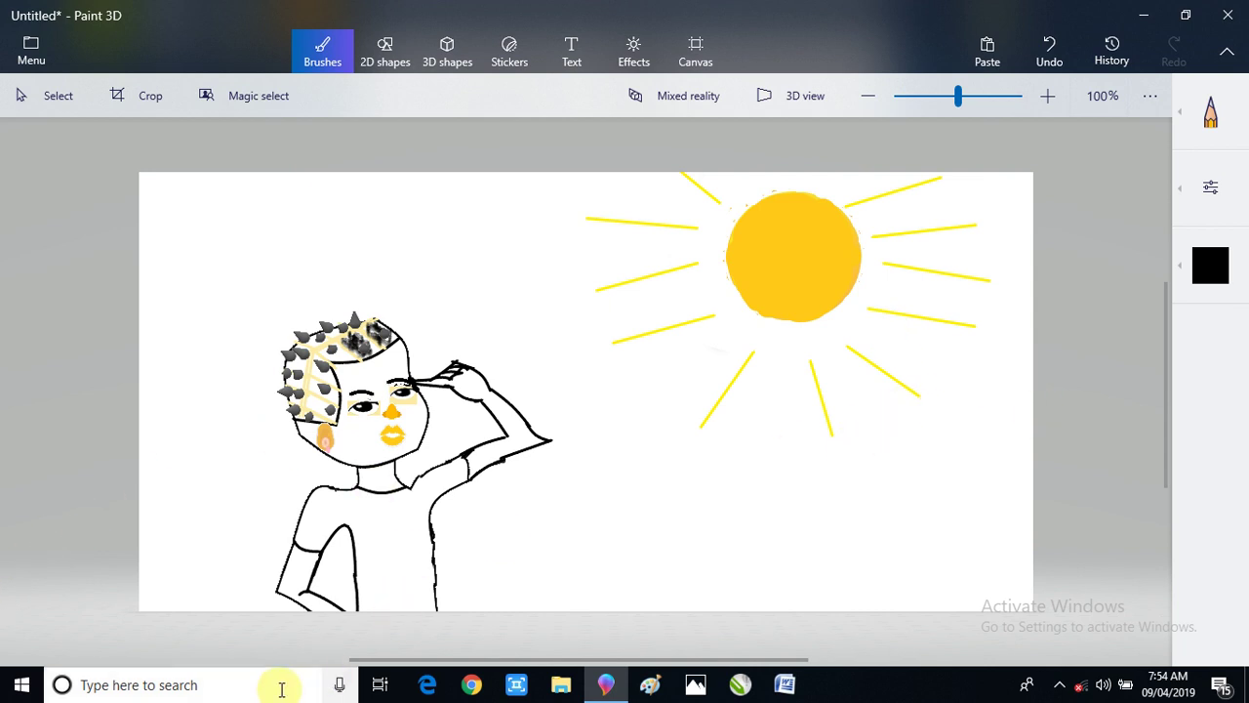
pyautogui.hotkey('ctrl', 'z')
pyautogui.hotkey('ctrl', 'z')
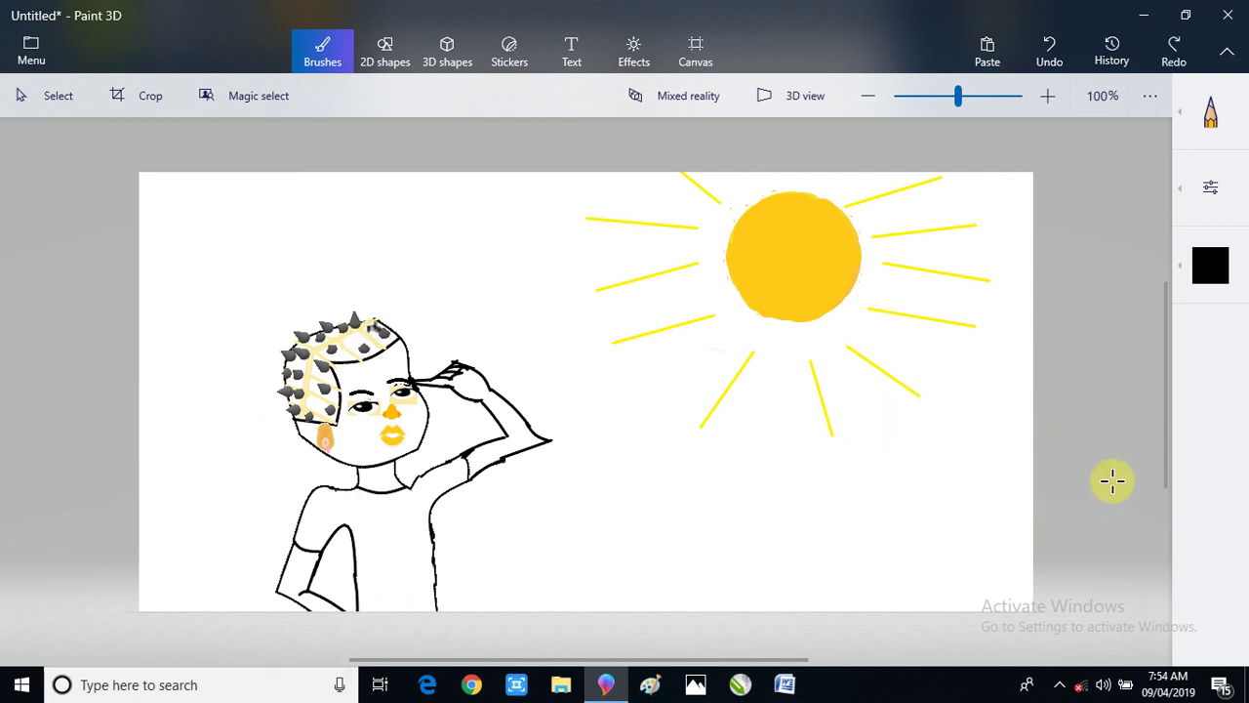
pyautogui.press('super')
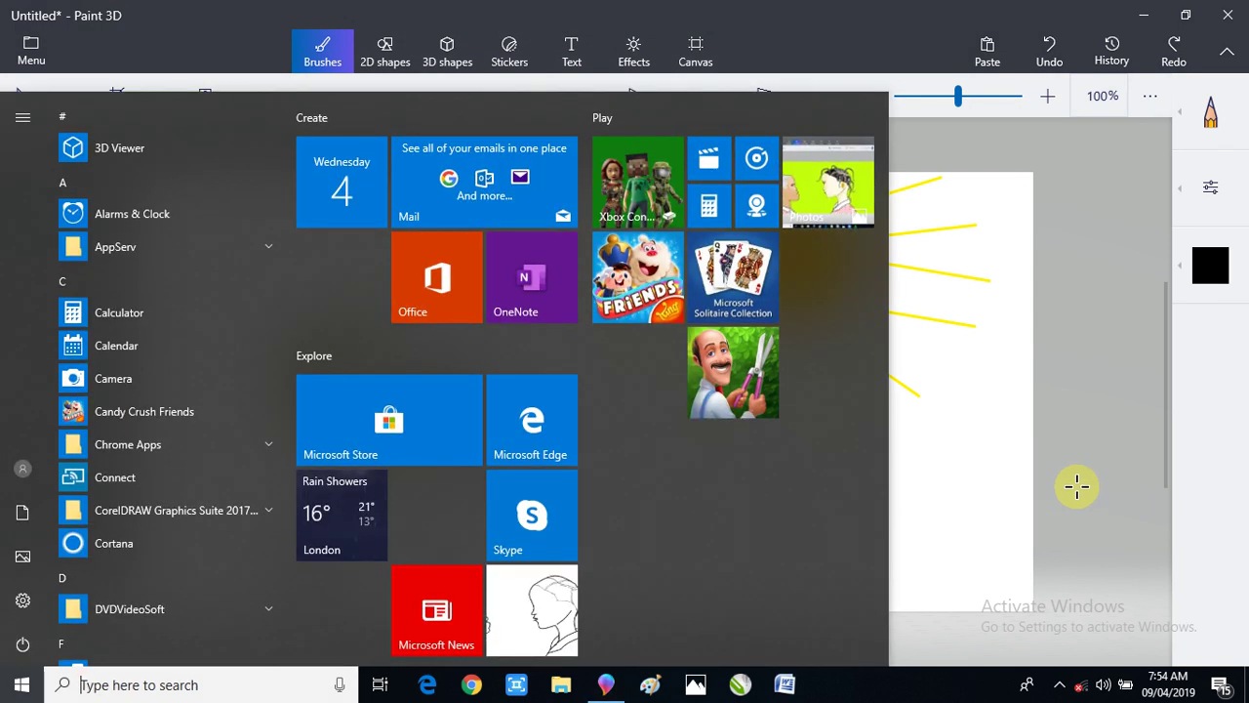
pyautogui.press('super')
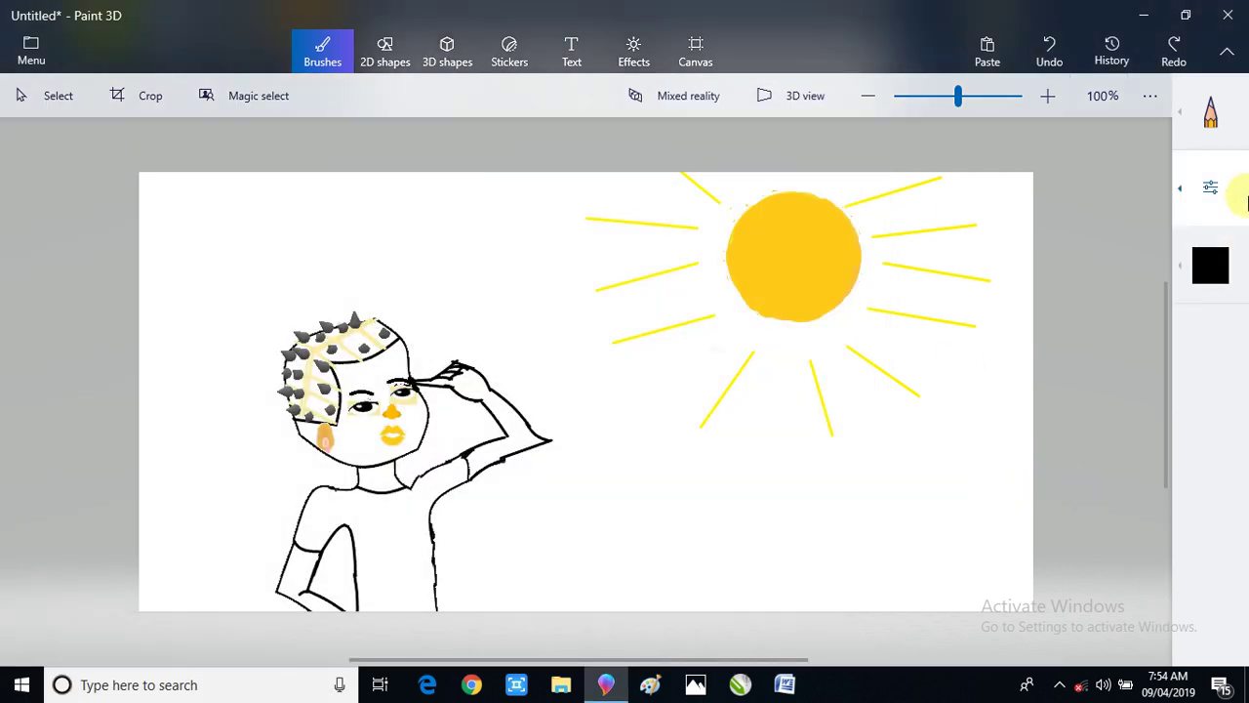
# - Try shading the hair between the spikes with dark gray pencil strokes, and undo the shading
pyautogui.click(1212, 265)
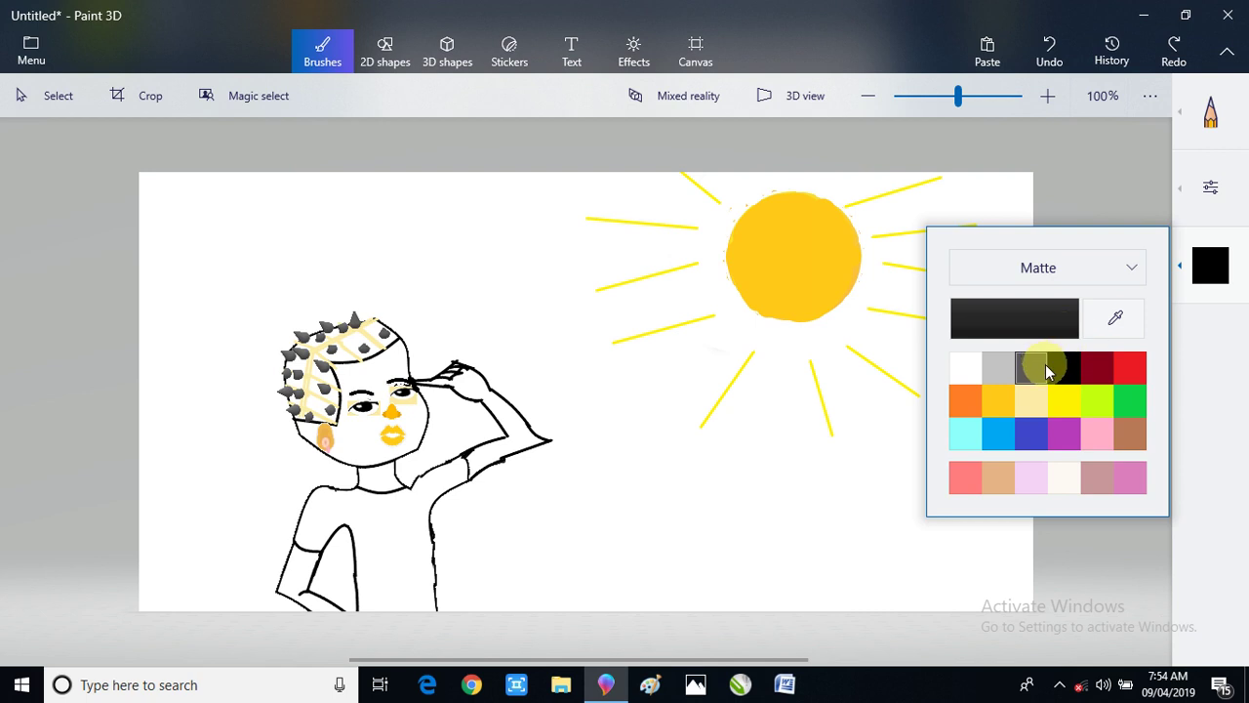
pyautogui.click(1046, 364)
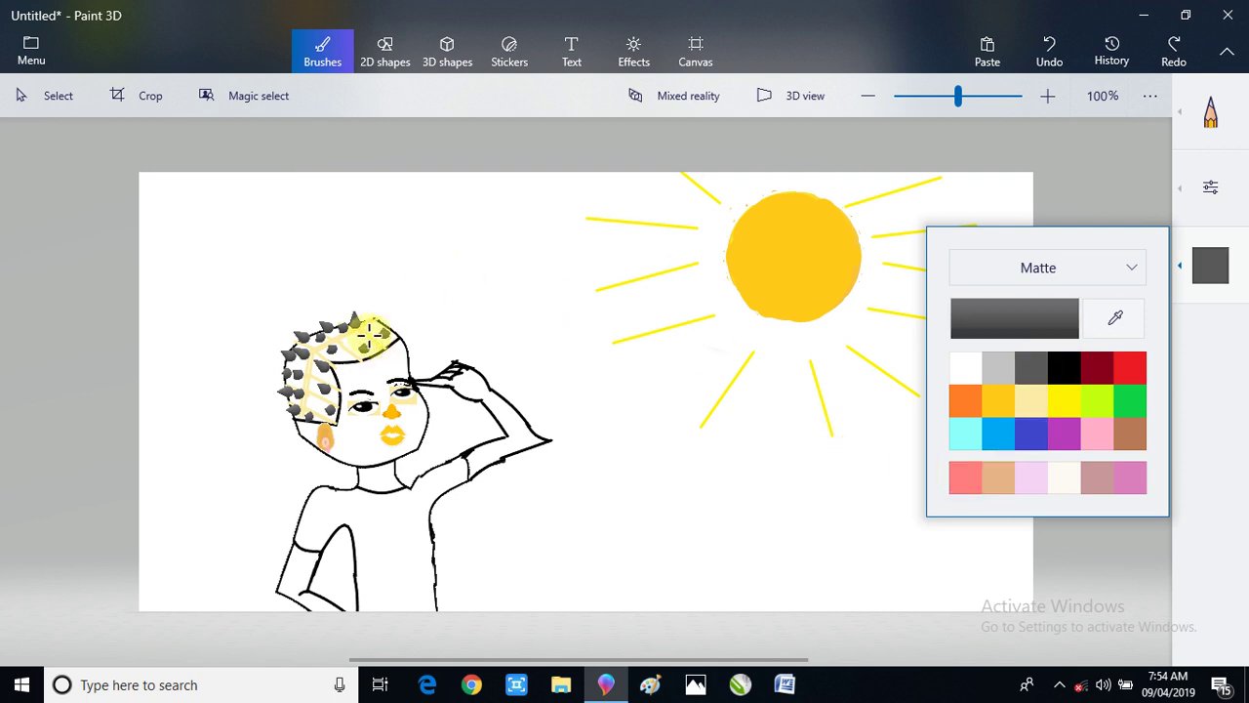
pyautogui.moveTo(371, 332); pyautogui.dragTo(377, 330)
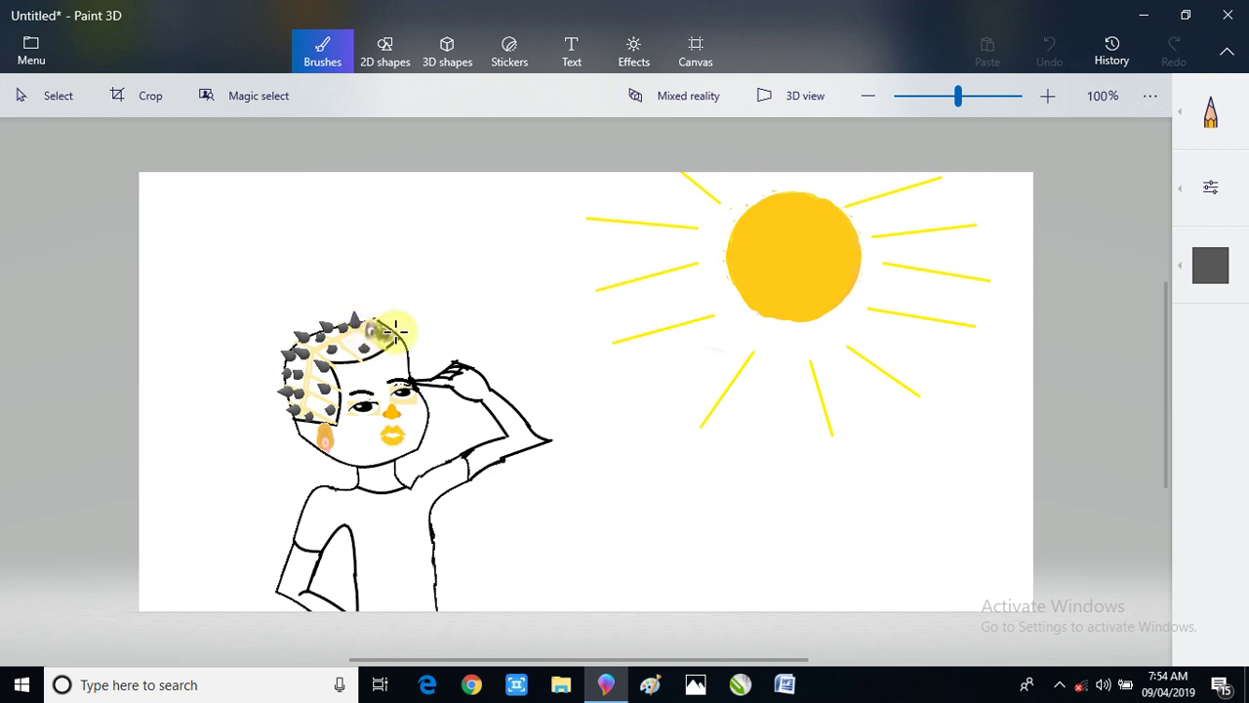
pyautogui.moveTo(388, 332); pyautogui.dragTo(389, 333)
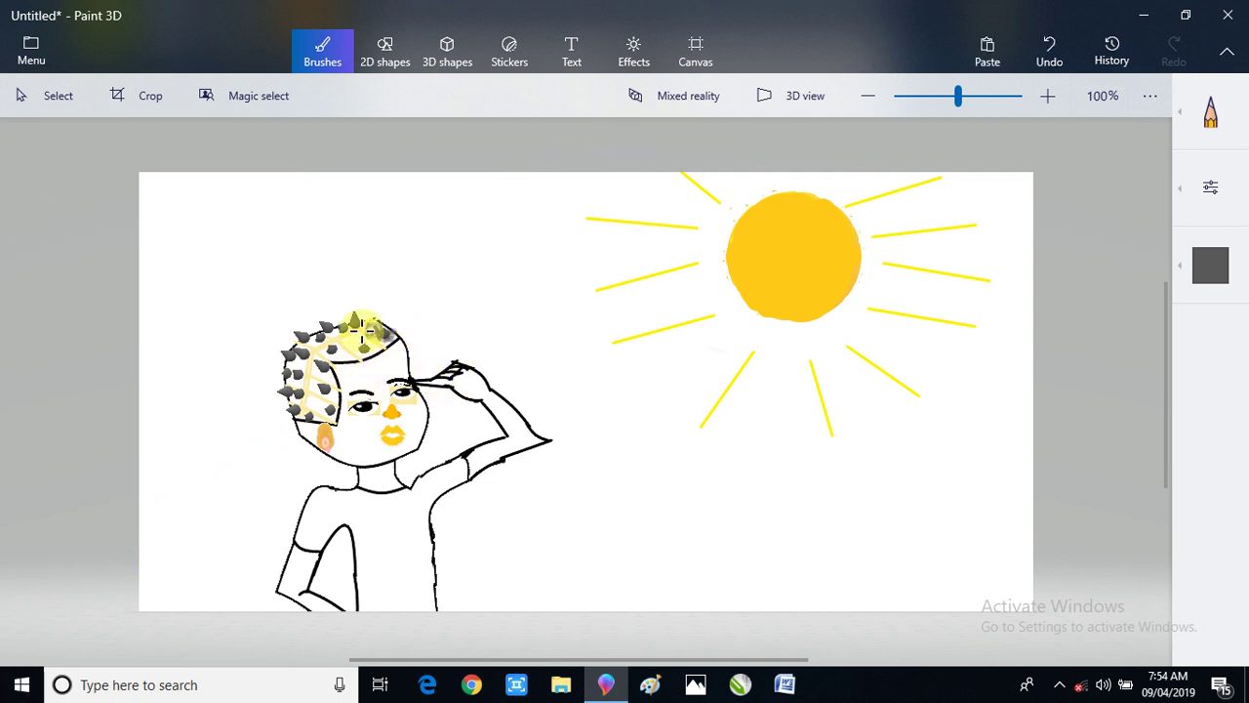
pyautogui.moveTo(356, 340); pyautogui.dragTo(371, 350)
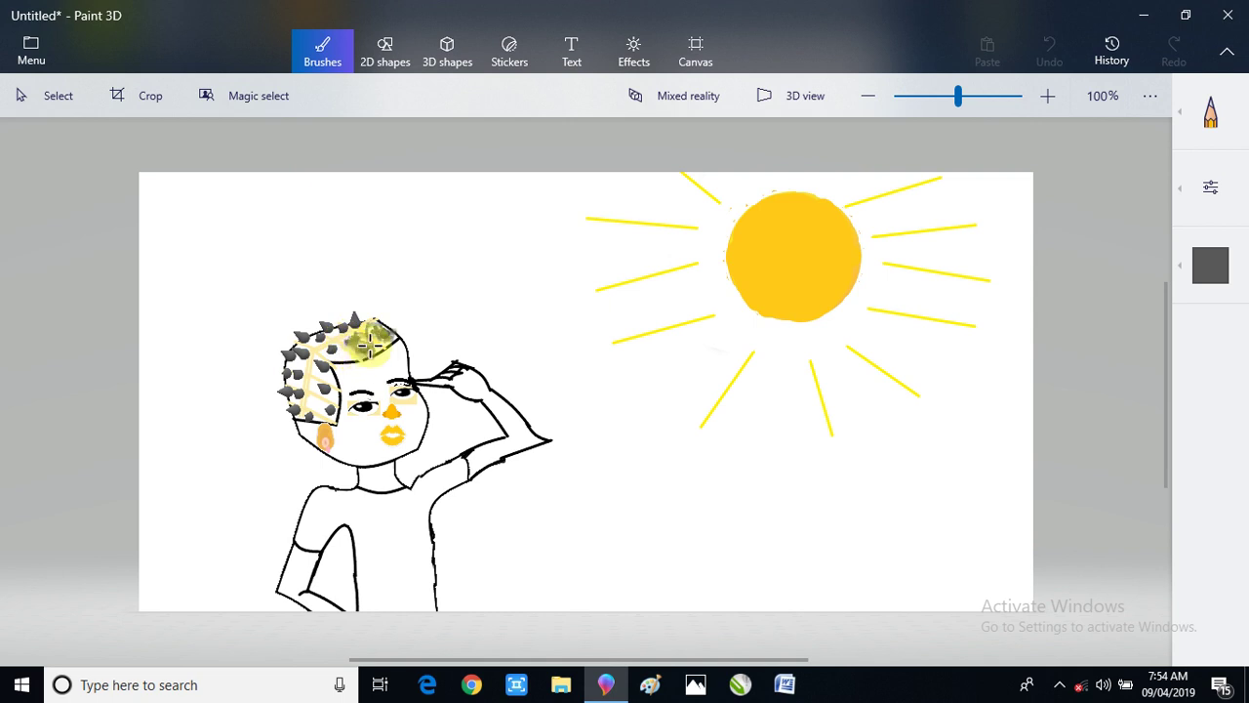
pyautogui.moveTo(369, 342)
pyautogui.mouseDown()
pyautogui.moveTo(294, 409)
pyautogui.moveTo(342, 356)
pyautogui.mouseUp()
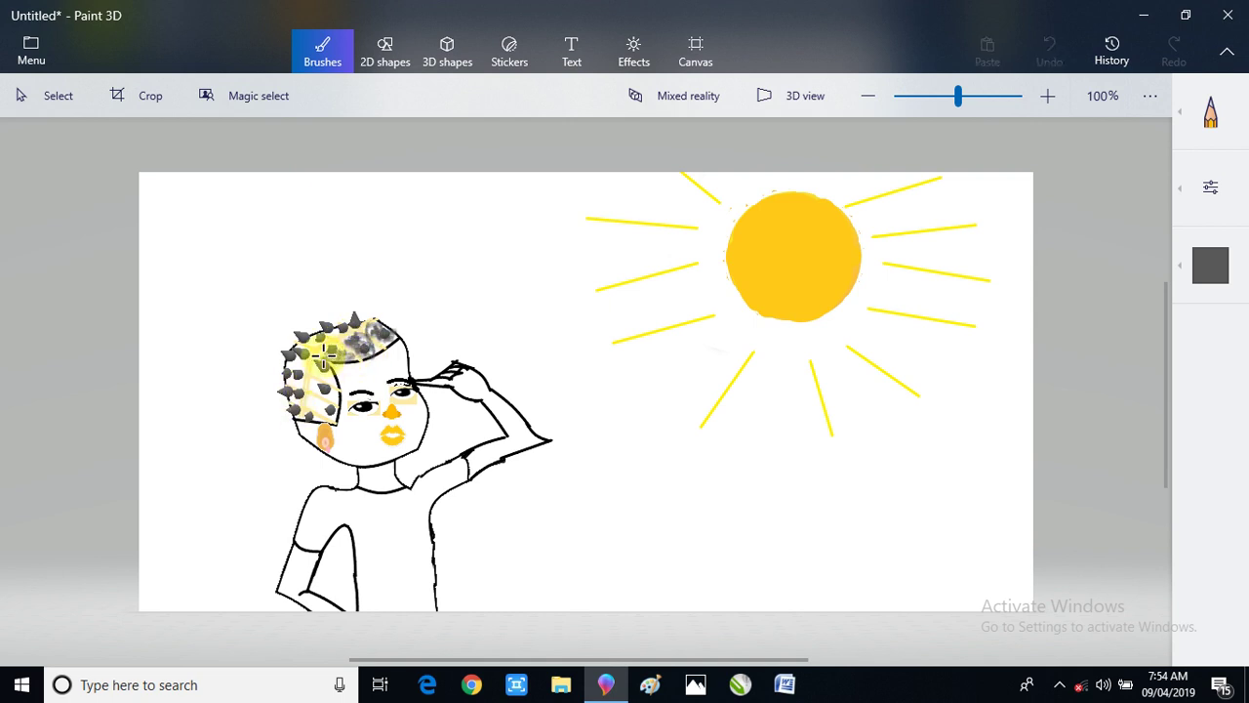
pyautogui.moveTo(337, 342)
pyautogui.mouseDown()
pyautogui.moveTo(372, 338)
pyautogui.moveTo(327, 378)
pyautogui.mouseUp()
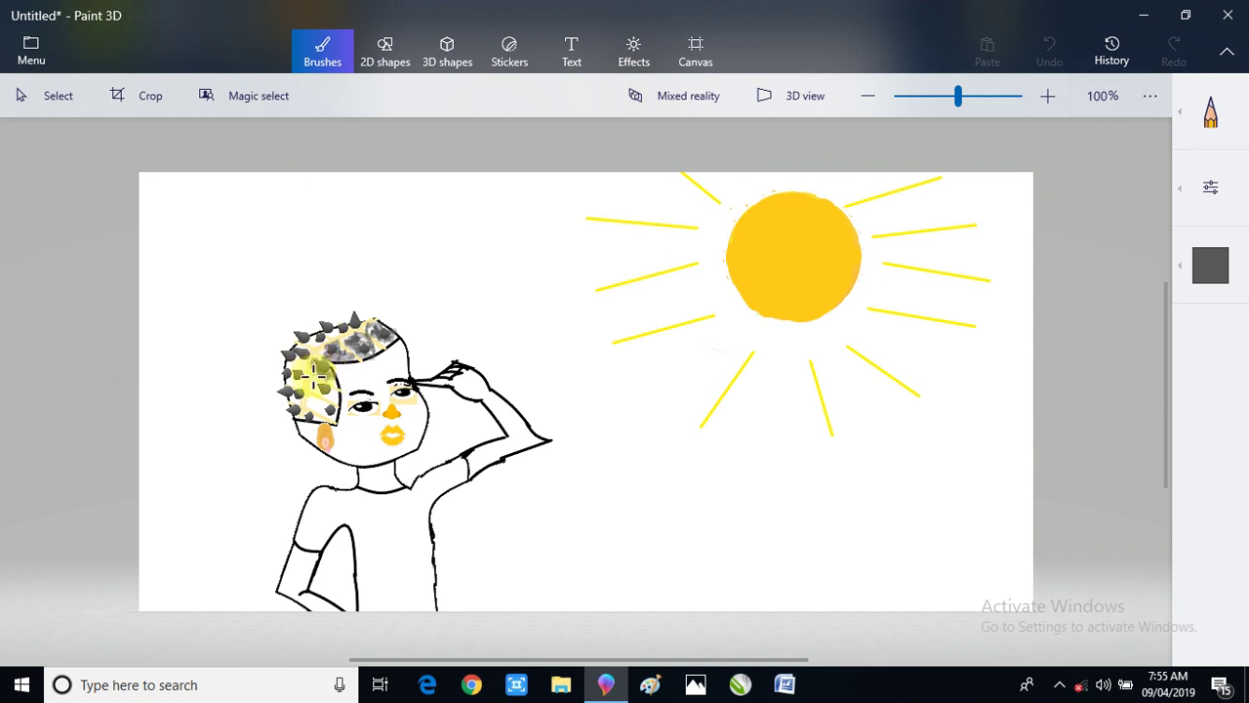
pyautogui.moveTo(314, 375)
pyautogui.mouseDown()
pyautogui.moveTo(322, 402)
pyautogui.moveTo(297, 386)
pyautogui.moveTo(317, 385)
pyautogui.moveTo(335, 410)
pyautogui.moveTo(310, 410)
pyautogui.moveTo(332, 418)
pyautogui.mouseUp()
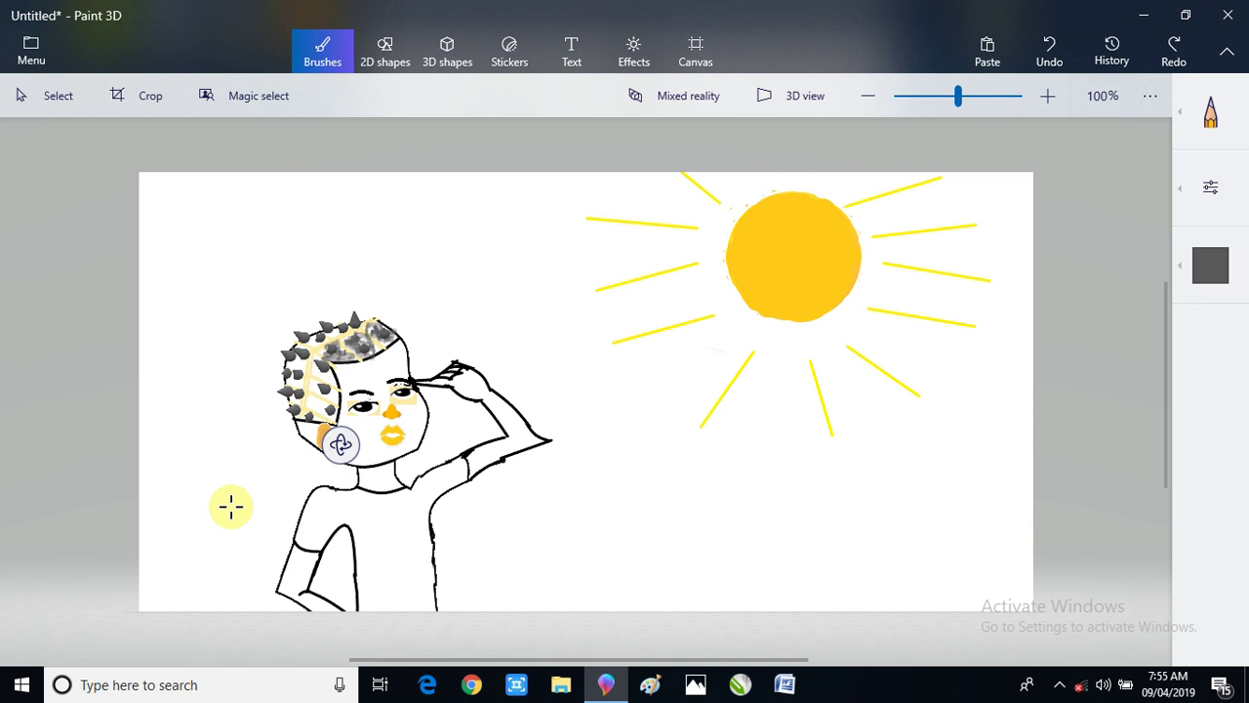
pyautogui.moveTo(562, 382); pyautogui.dragTo(586, 418)
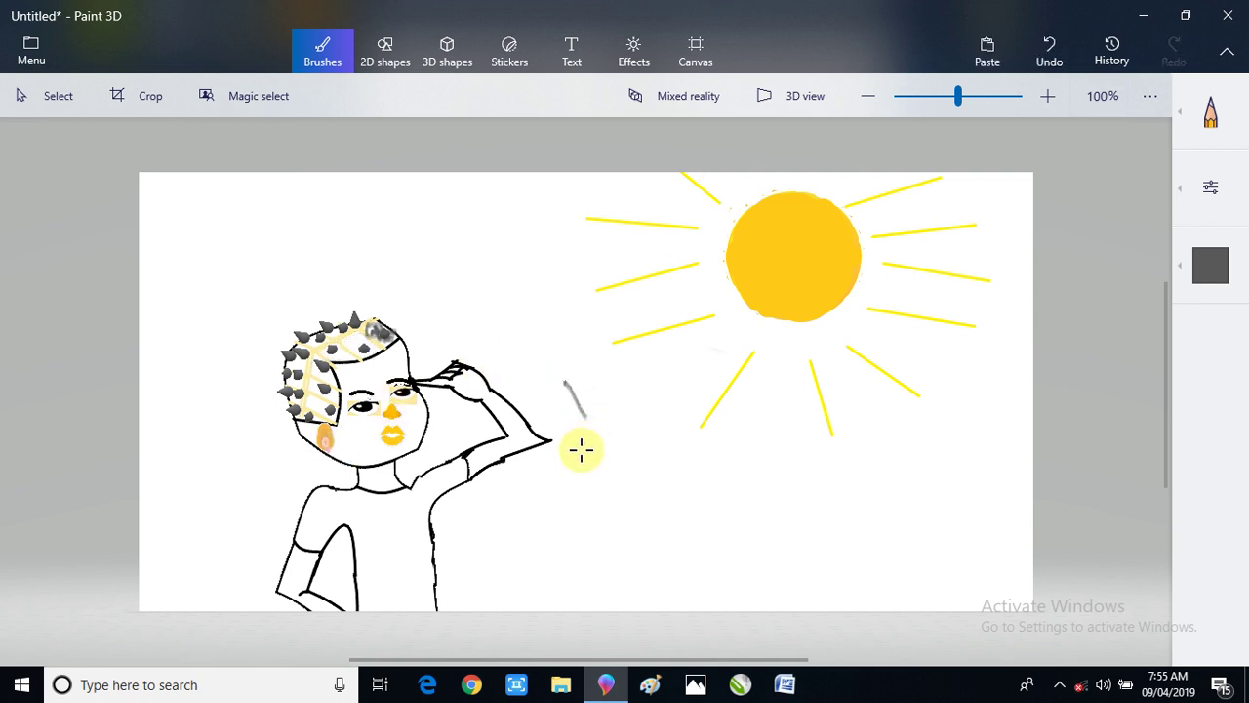
pyautogui.hotkey('ctrl', 'z')
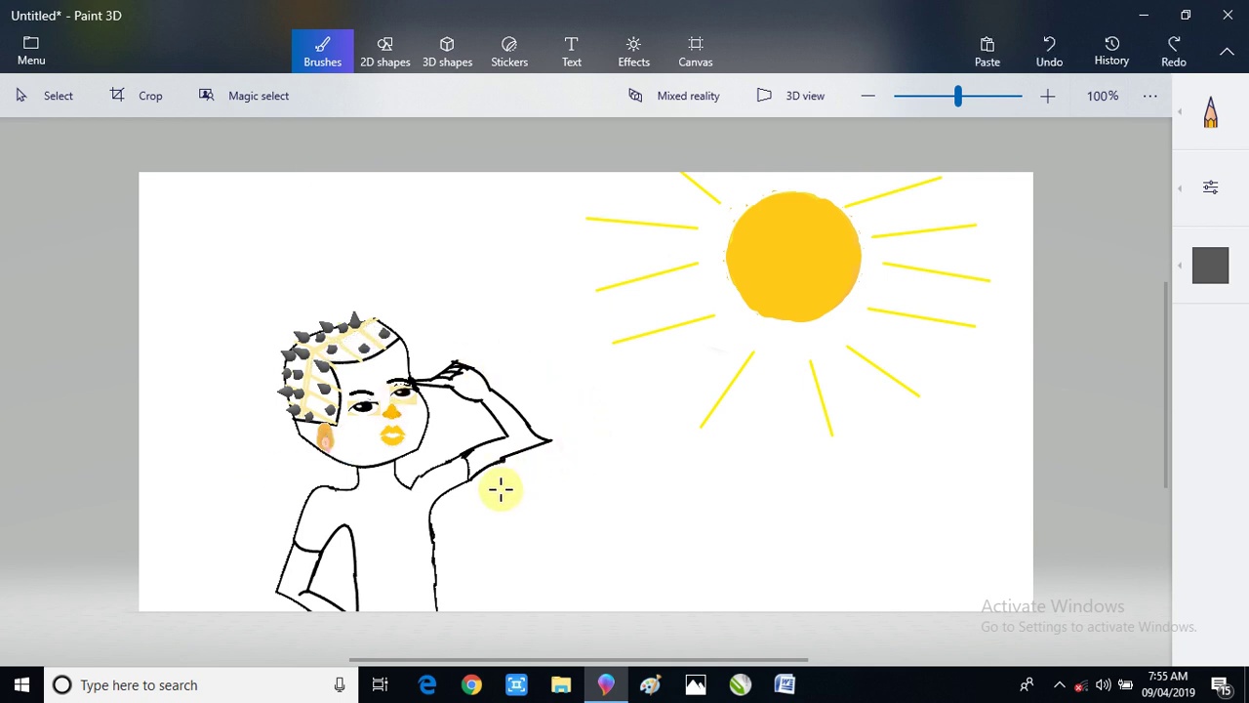
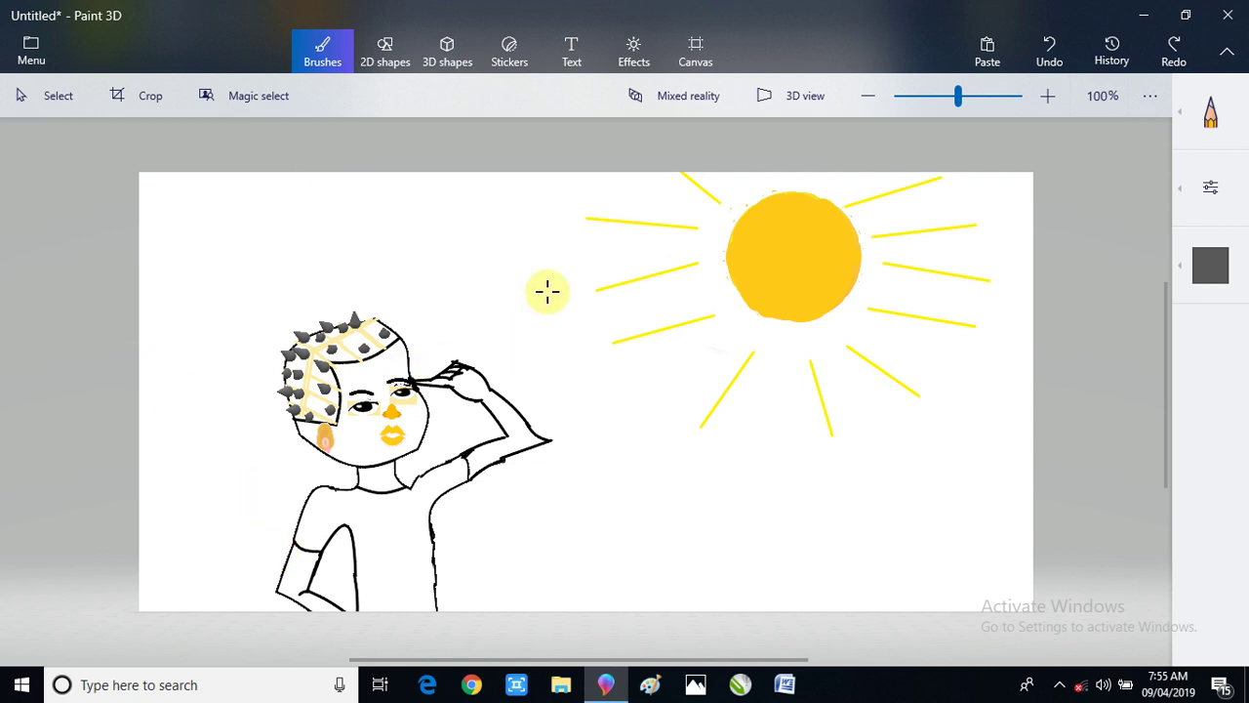
# - Rotate the scene's light on the light wheel to the three o'clock position to give the canvas a warm beige tint
pyautogui.click(643, 74)
pyautogui.click(1211, 111)
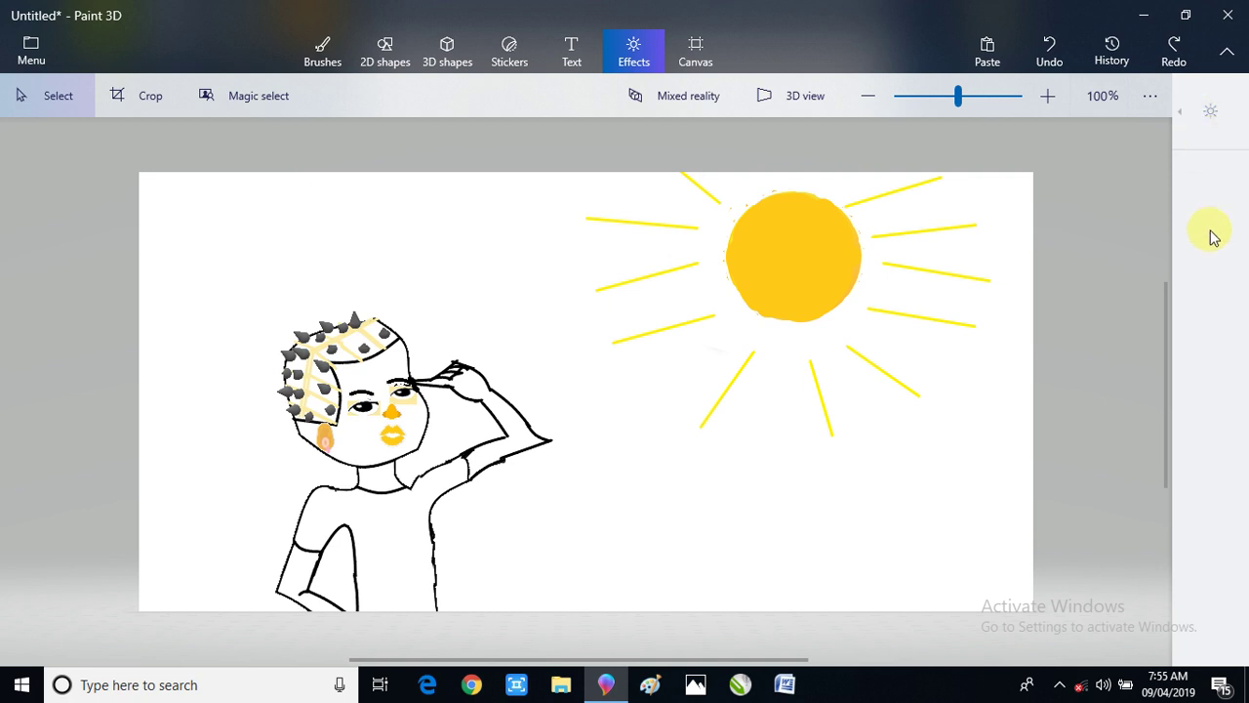
pyautogui.moveTo(1081, 497); pyautogui.dragTo(1141, 513)
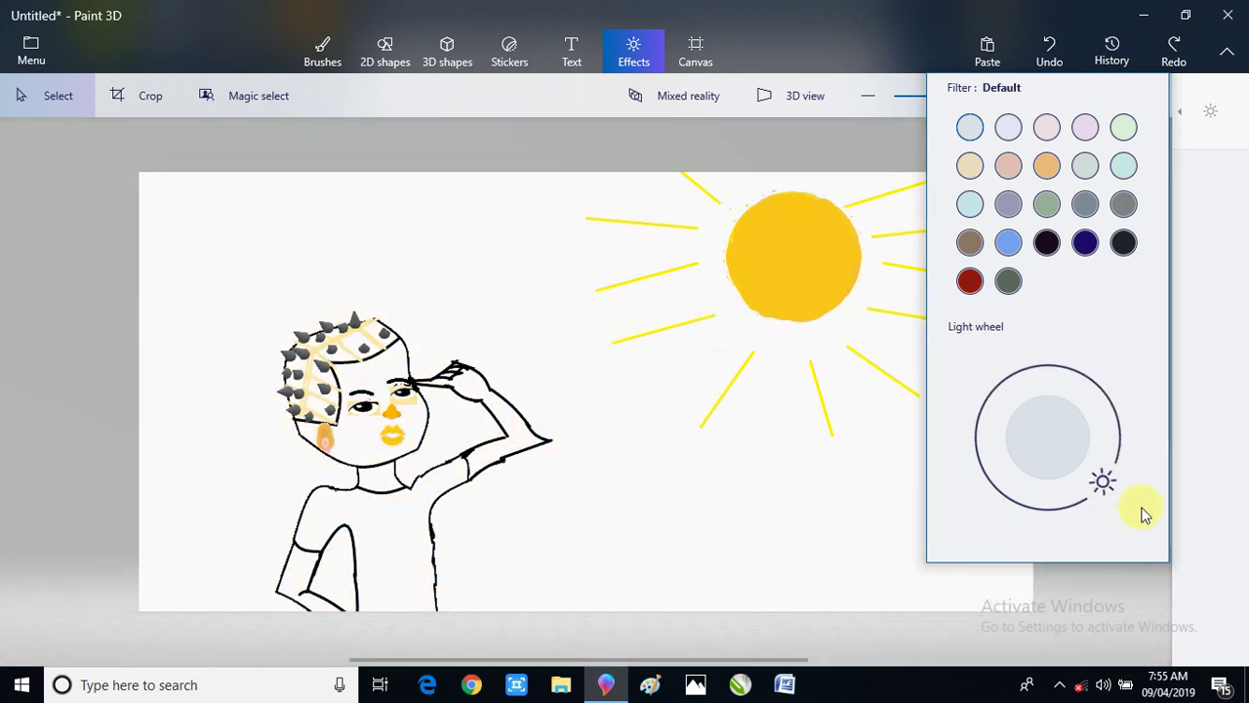
pyautogui.click(1245, 429)
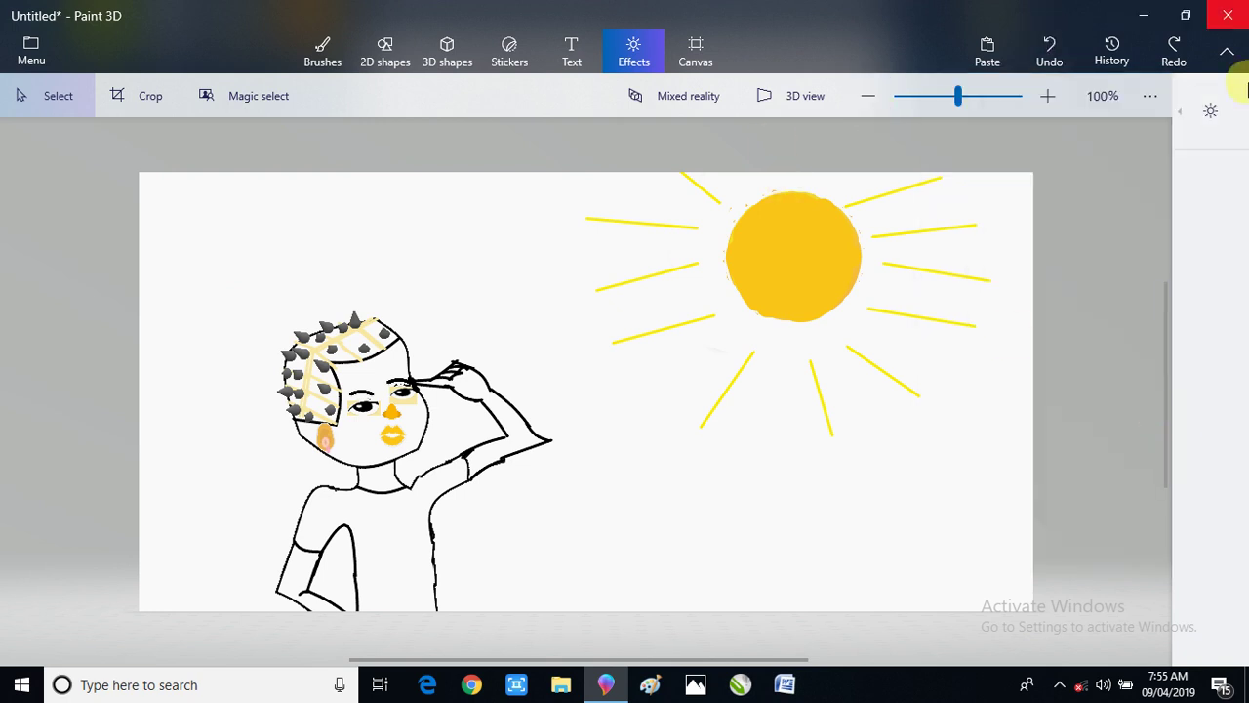
pyautogui.click(1214, 137)
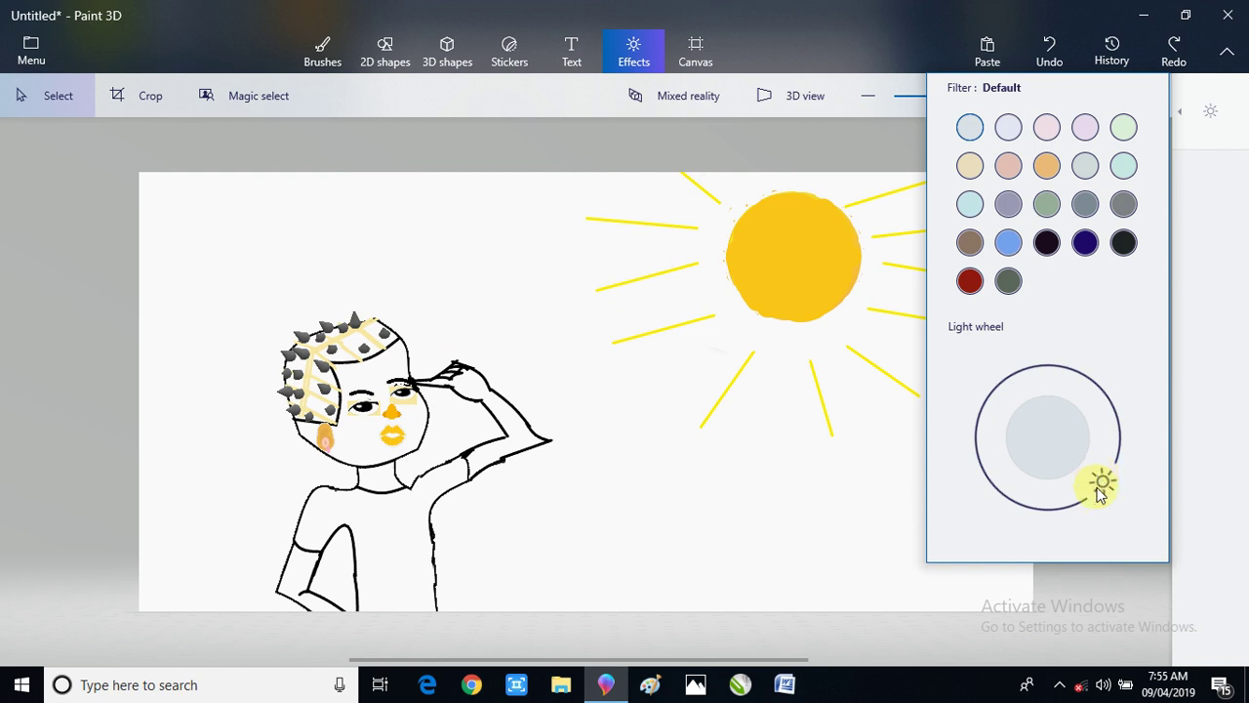
pyautogui.moveTo(1098, 492); pyautogui.dragTo(1103, 442)
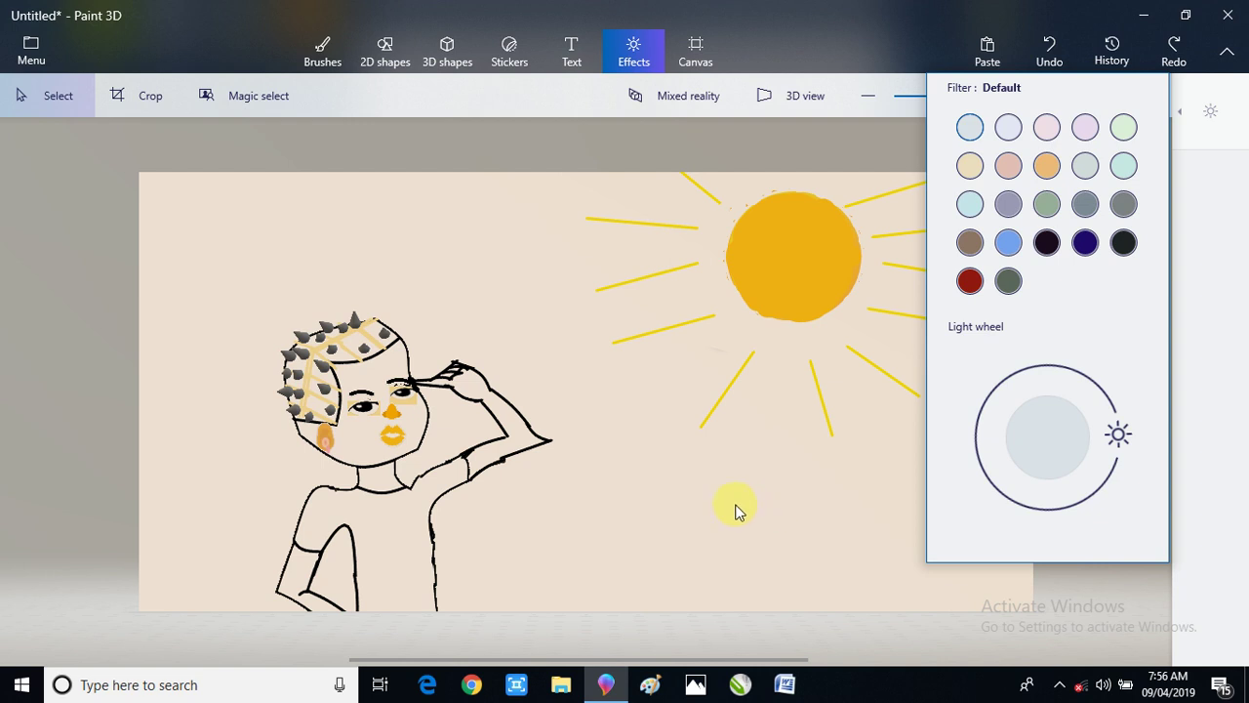
pyautogui.click(1248, 351)
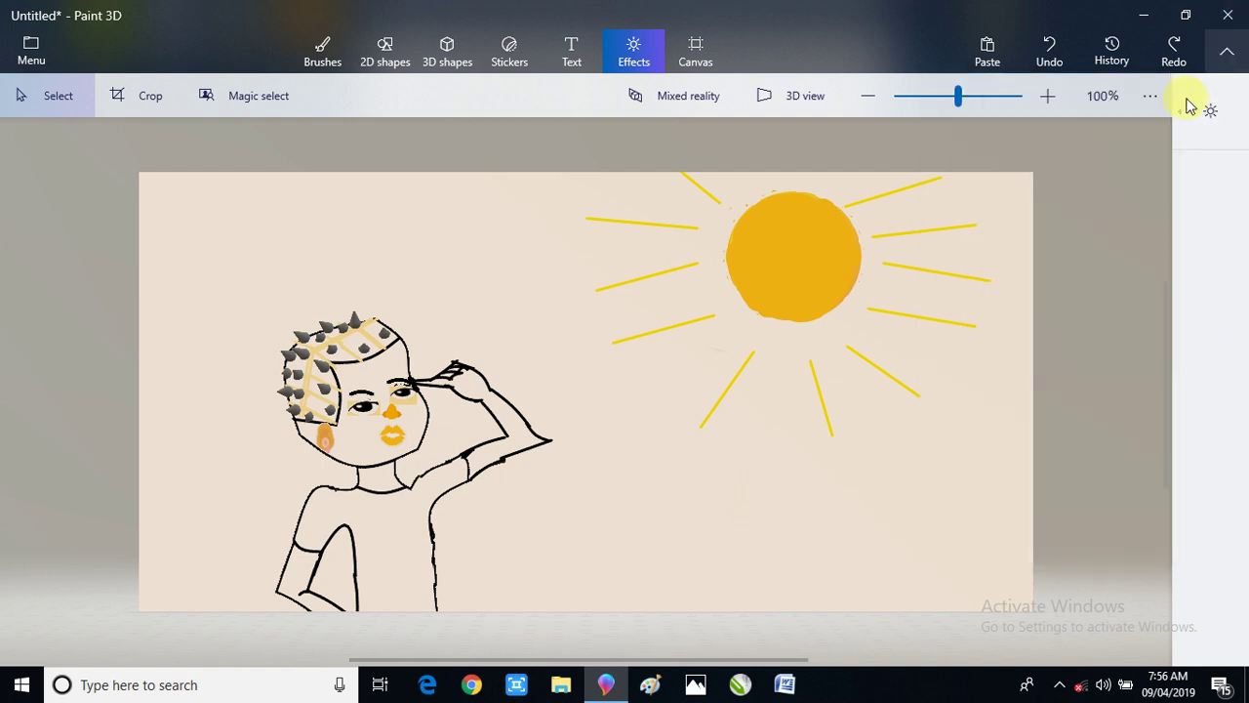
# - Browse the sticker collection for a sticker that suits the drawing
pyautogui.click(517, 41)
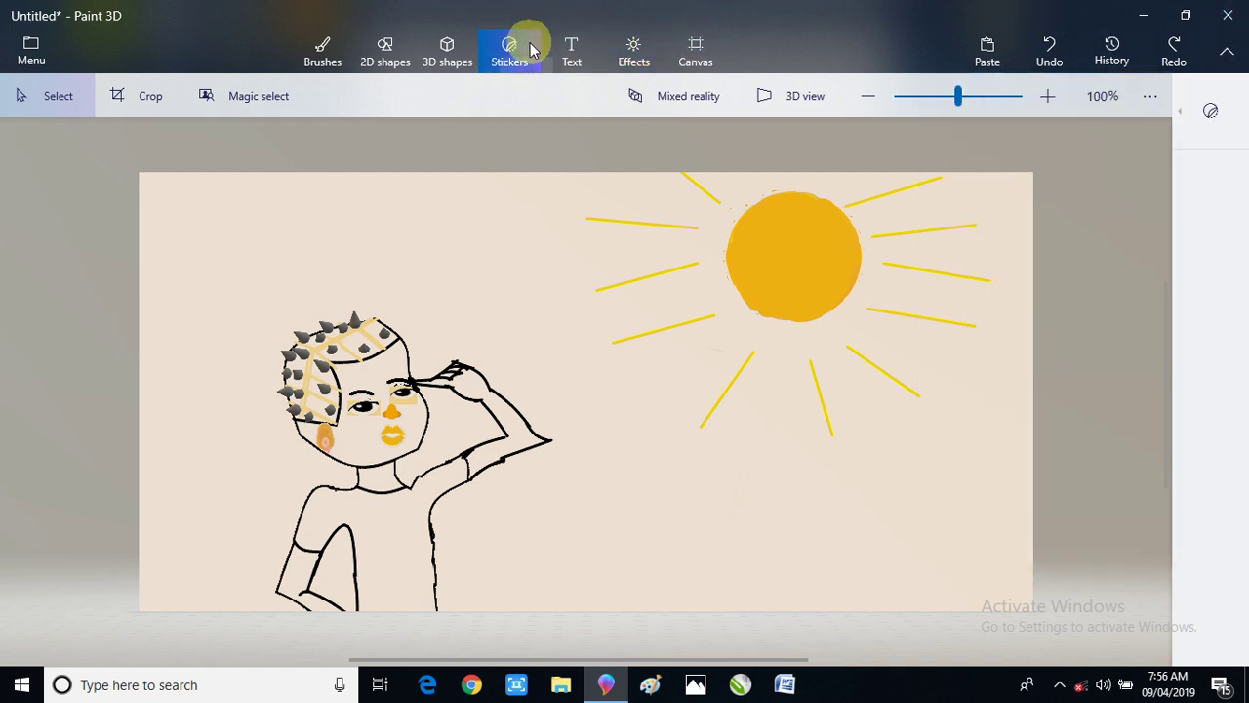
pyautogui.click(1201, 142)
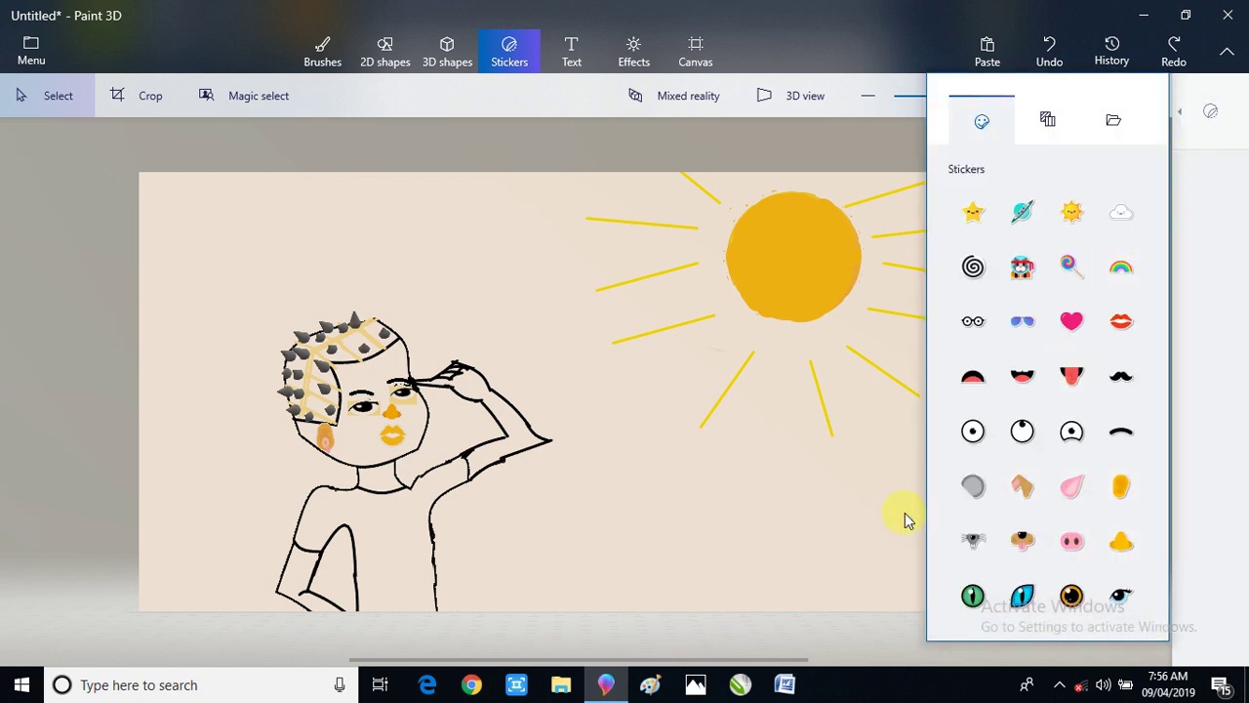
pyautogui.scroll(-2, 904, 512)
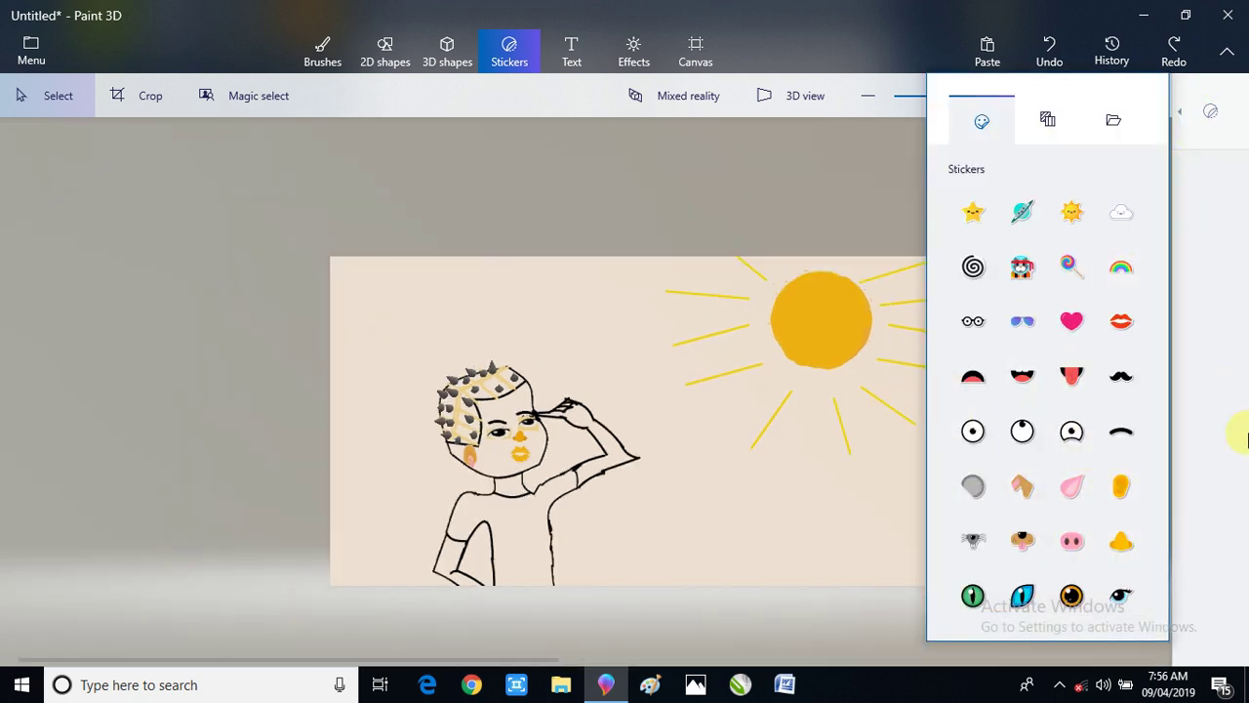
pyautogui.click(1034, 415)
pyautogui.scroll(1, 862, 424)
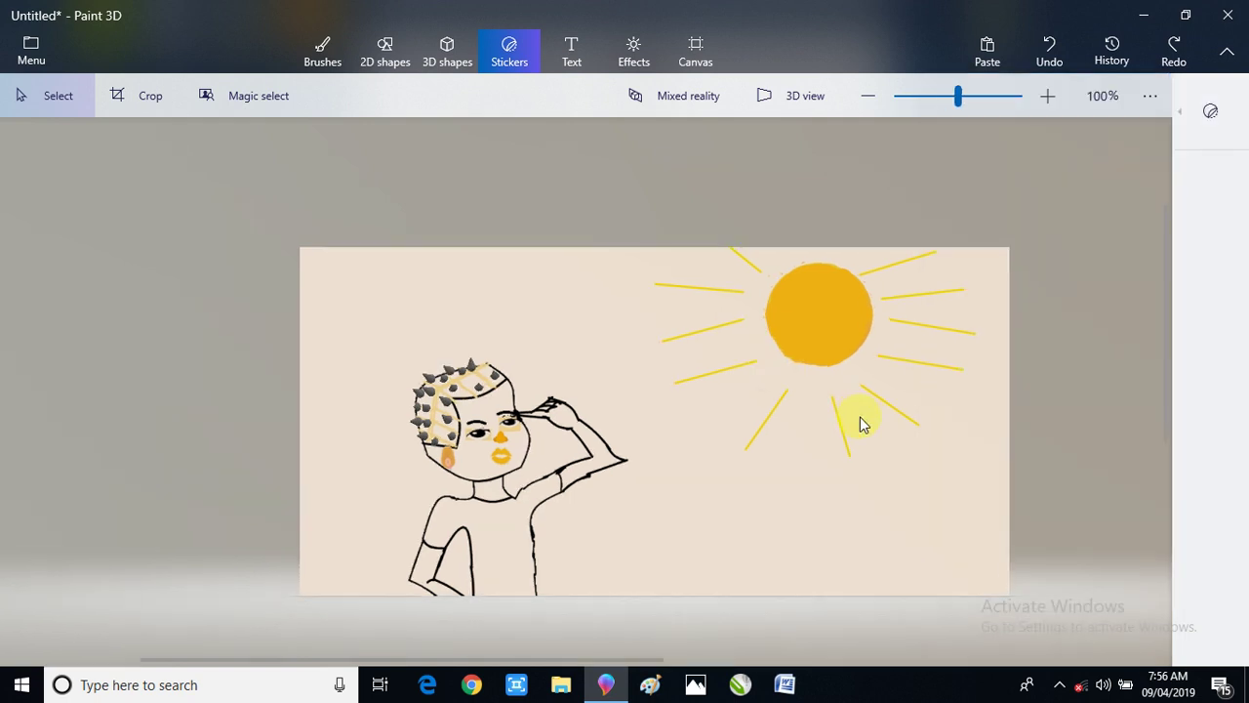
pyautogui.click(1212, 109)
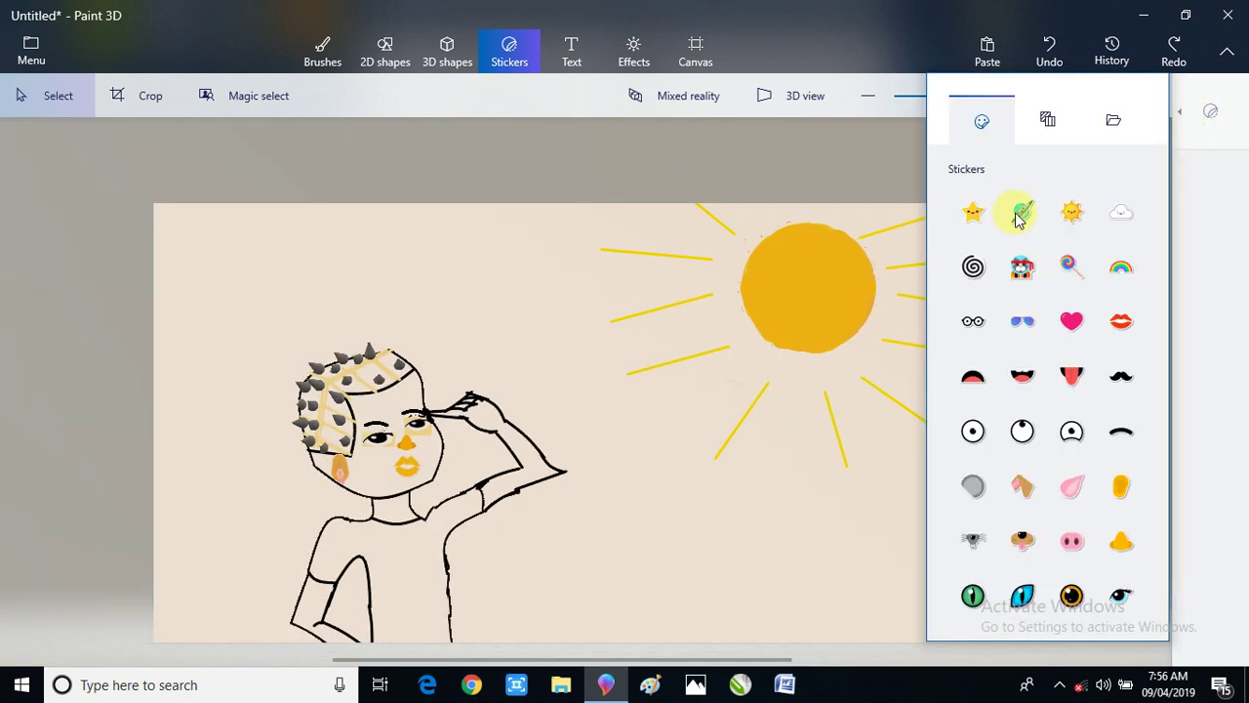
pyautogui.click(1247, 535)
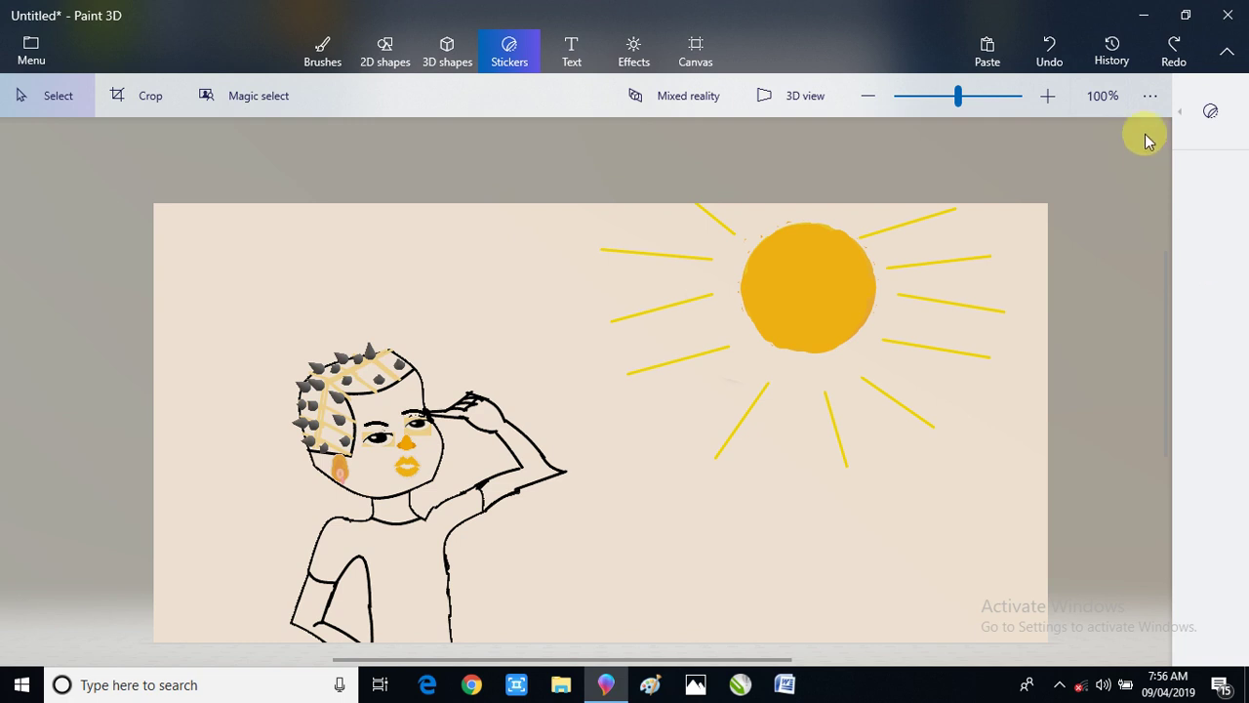
# - Try adding a small dark gray 3D hemisphere among the spikes in the hair above the forehead
pyautogui.click(377, 56)
pyautogui.click(428, 54)
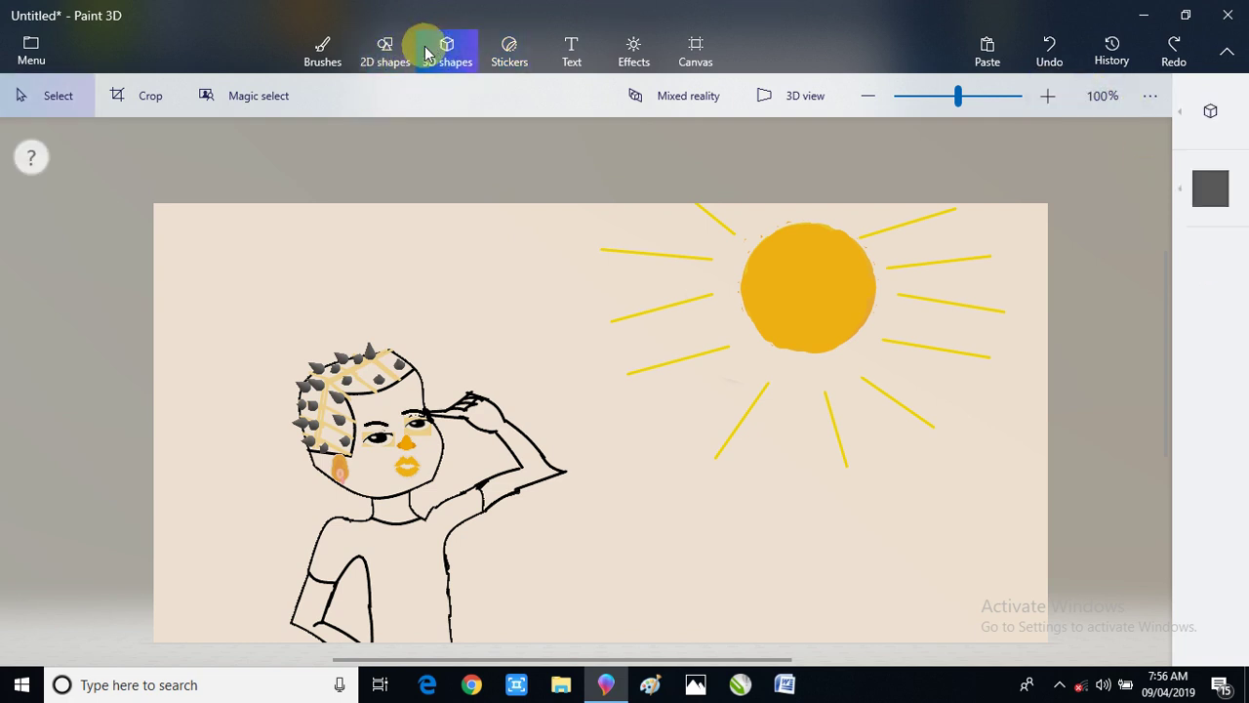
pyautogui.click(1210, 110)
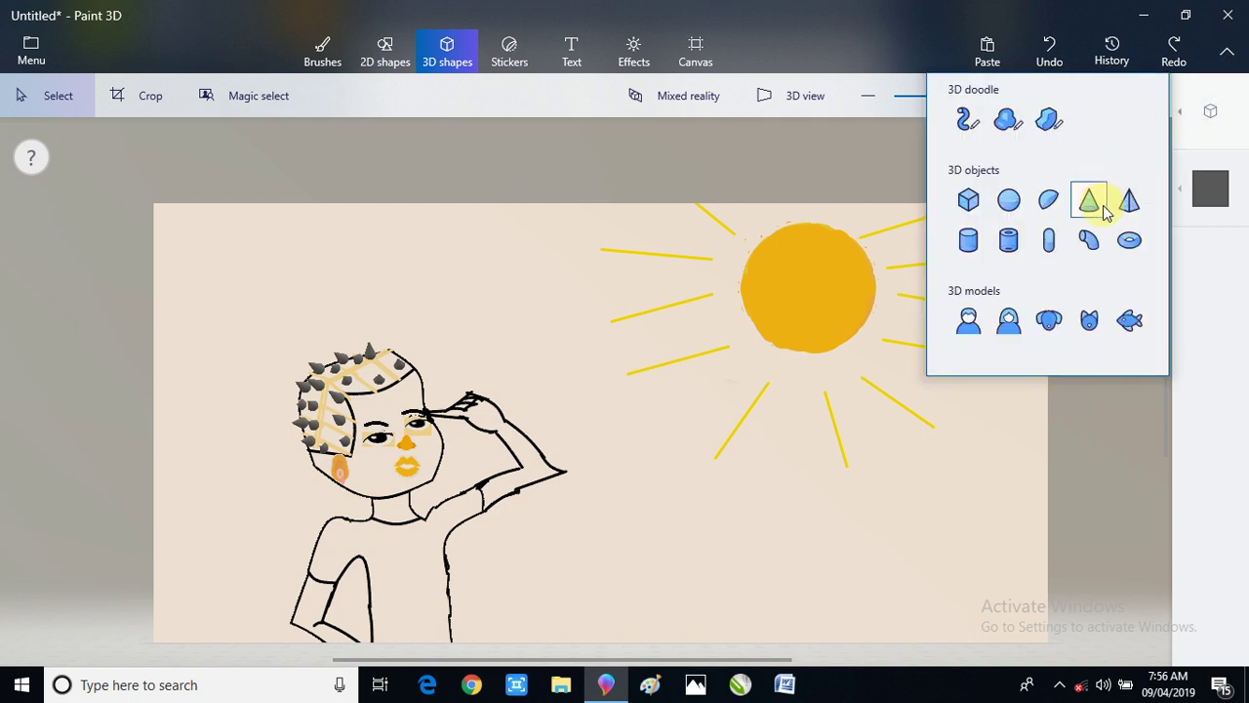
pyautogui.click(968, 200)
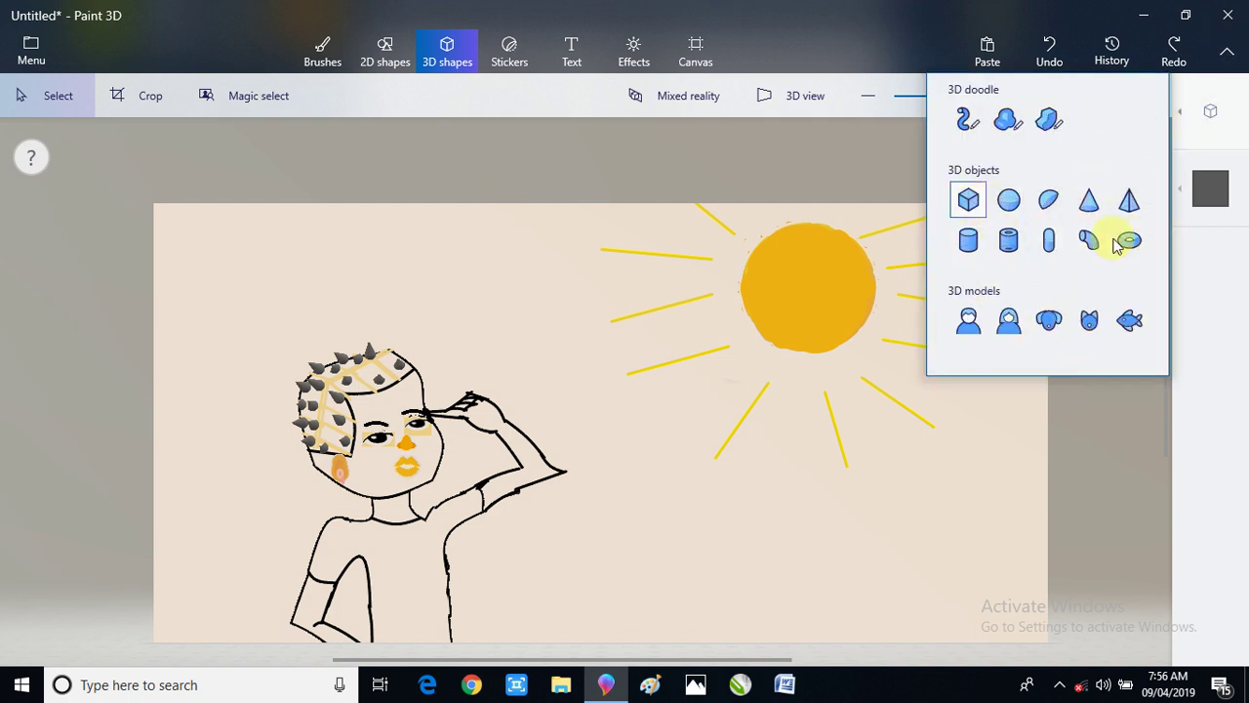
pyautogui.click(1088, 202)
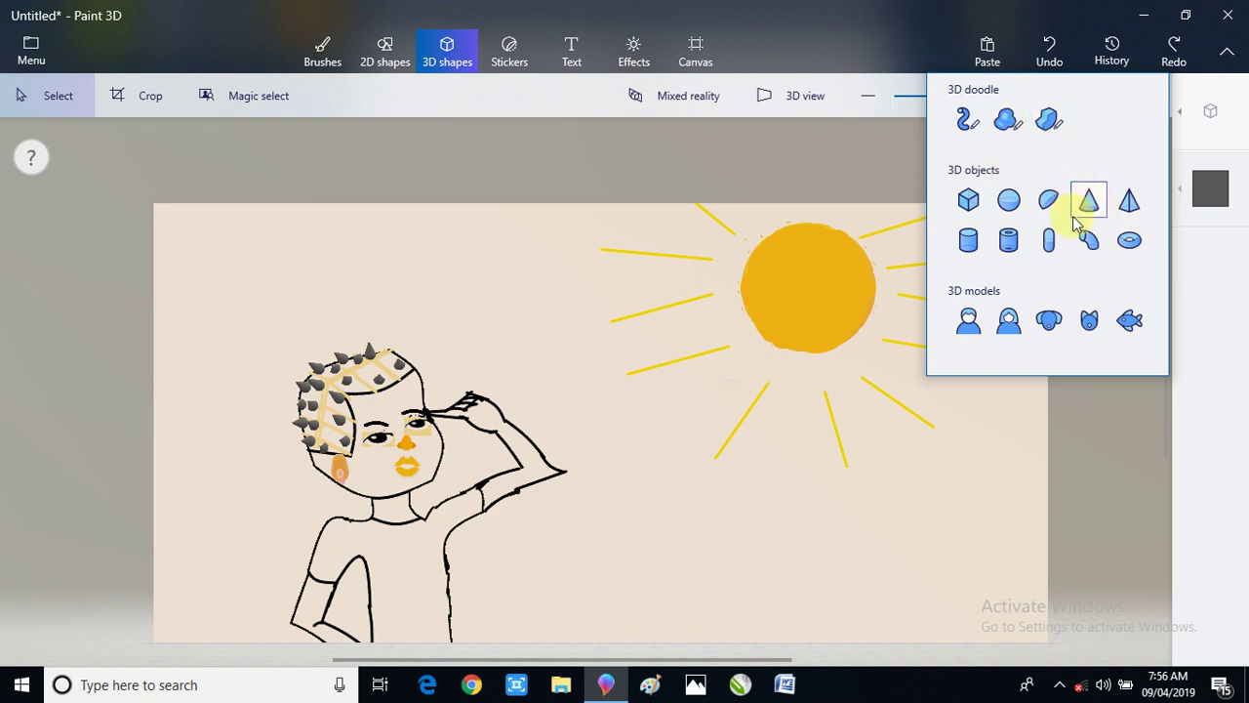
pyautogui.click(1048, 203)
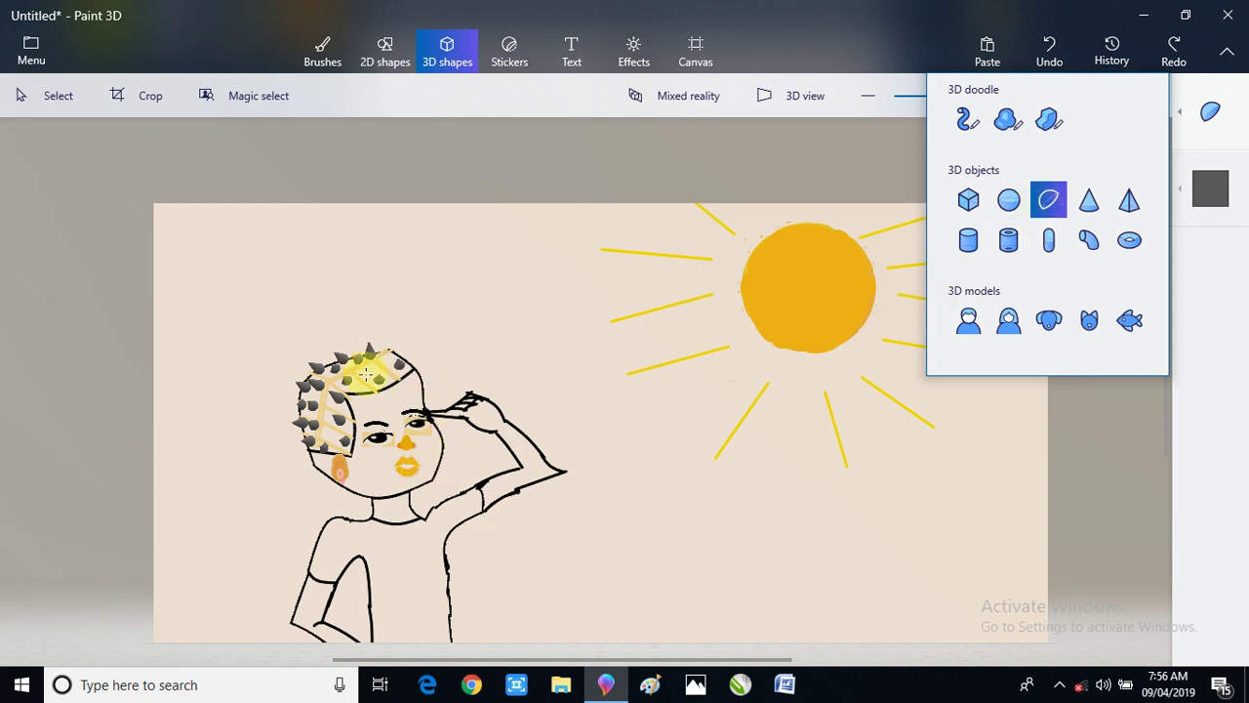
pyautogui.moveTo(372, 367); pyautogui.dragTo(397, 391)
pyautogui.click(498, 408)
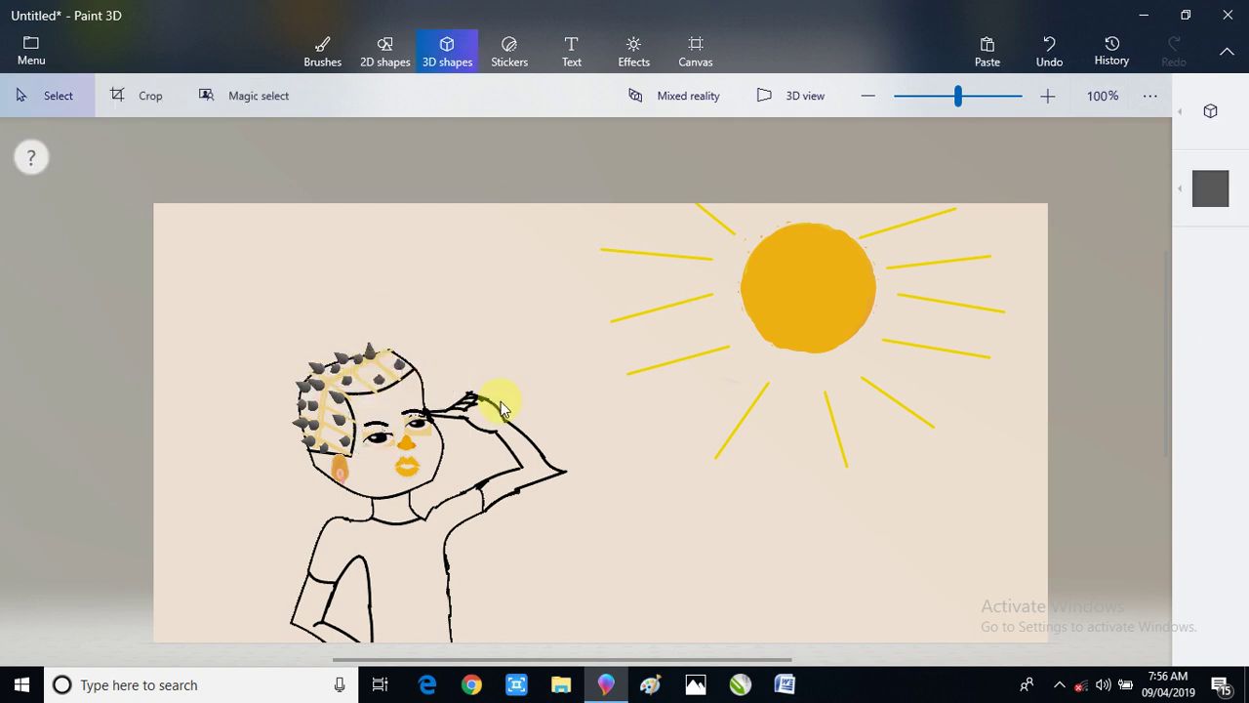
# - Try adding a tiny dark gray hemisphere between the front hair spikes, and undo the attempt
pyautogui.click(1228, 121)
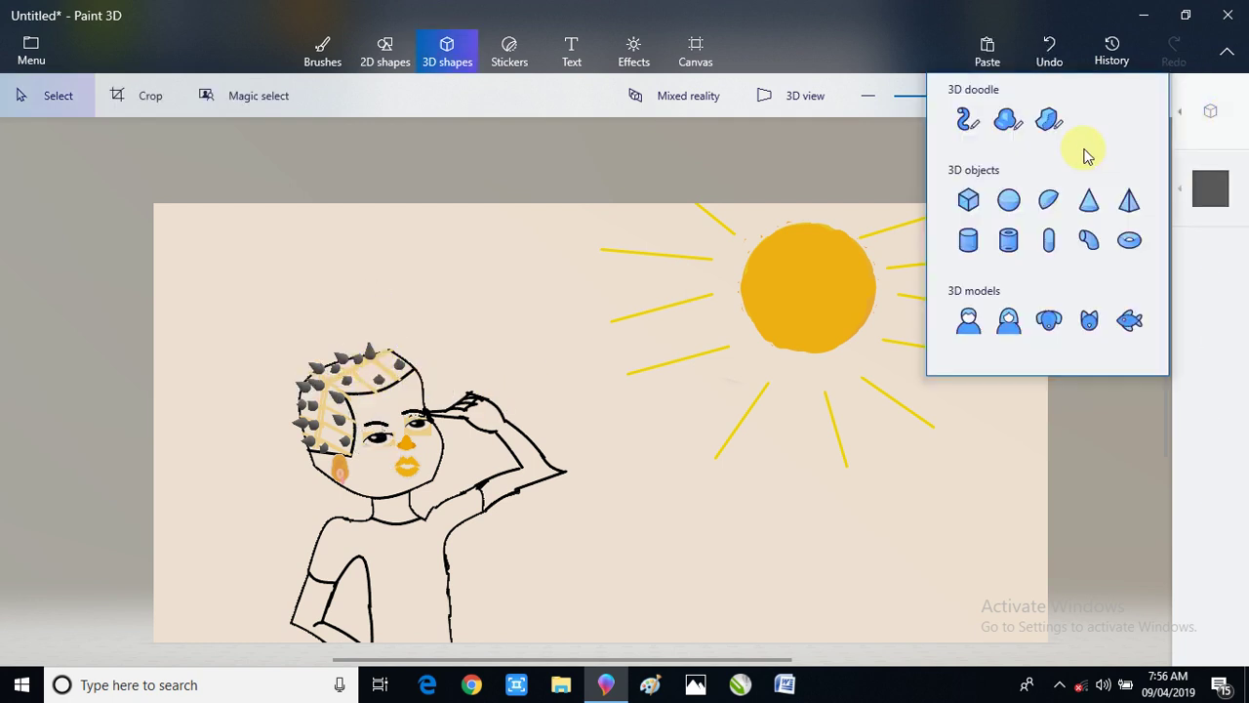
pyautogui.click(1063, 209)
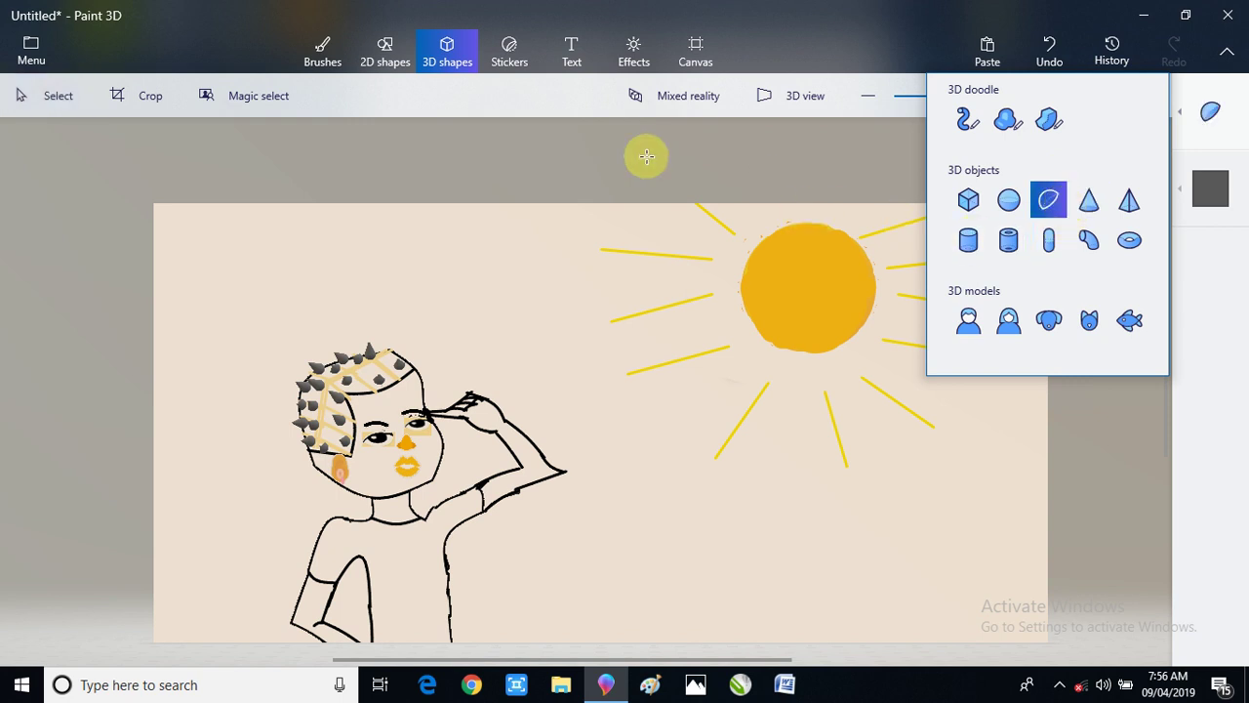
pyautogui.moveTo(370, 365); pyautogui.dragTo(373, 373)
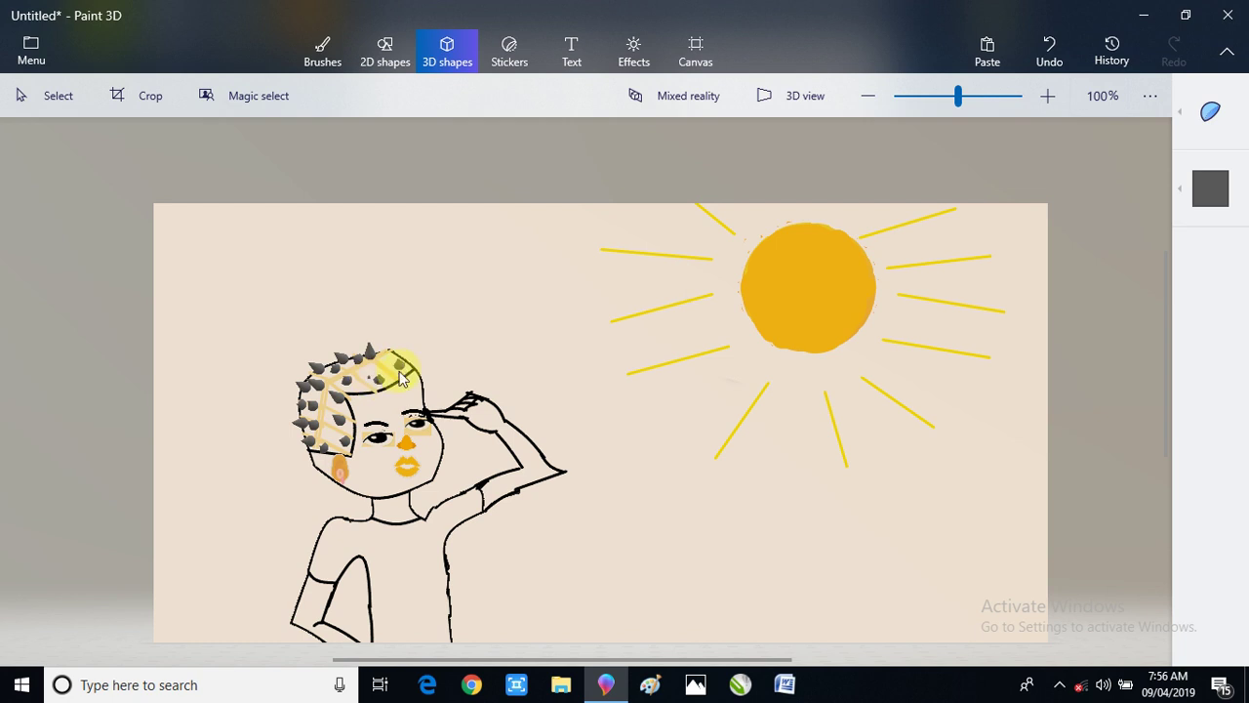
pyautogui.moveTo(401, 379); pyautogui.dragTo(370, 355)
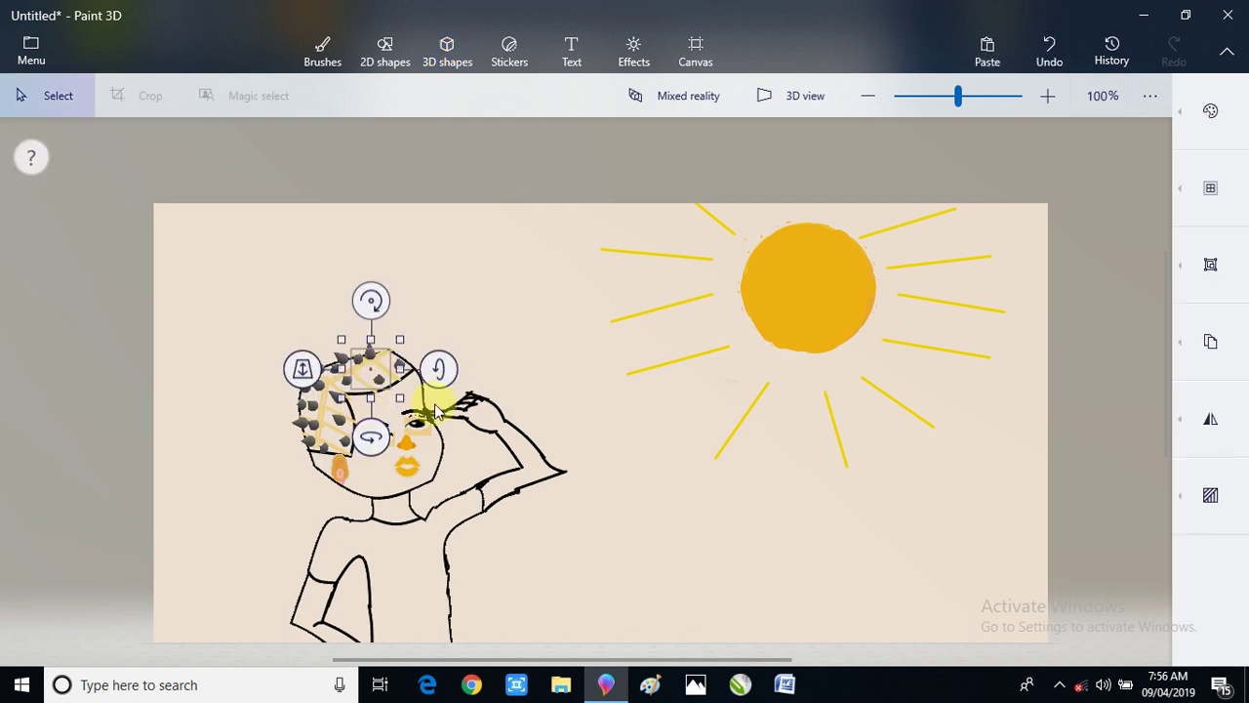
pyautogui.hotkey('ctrl', 'z')
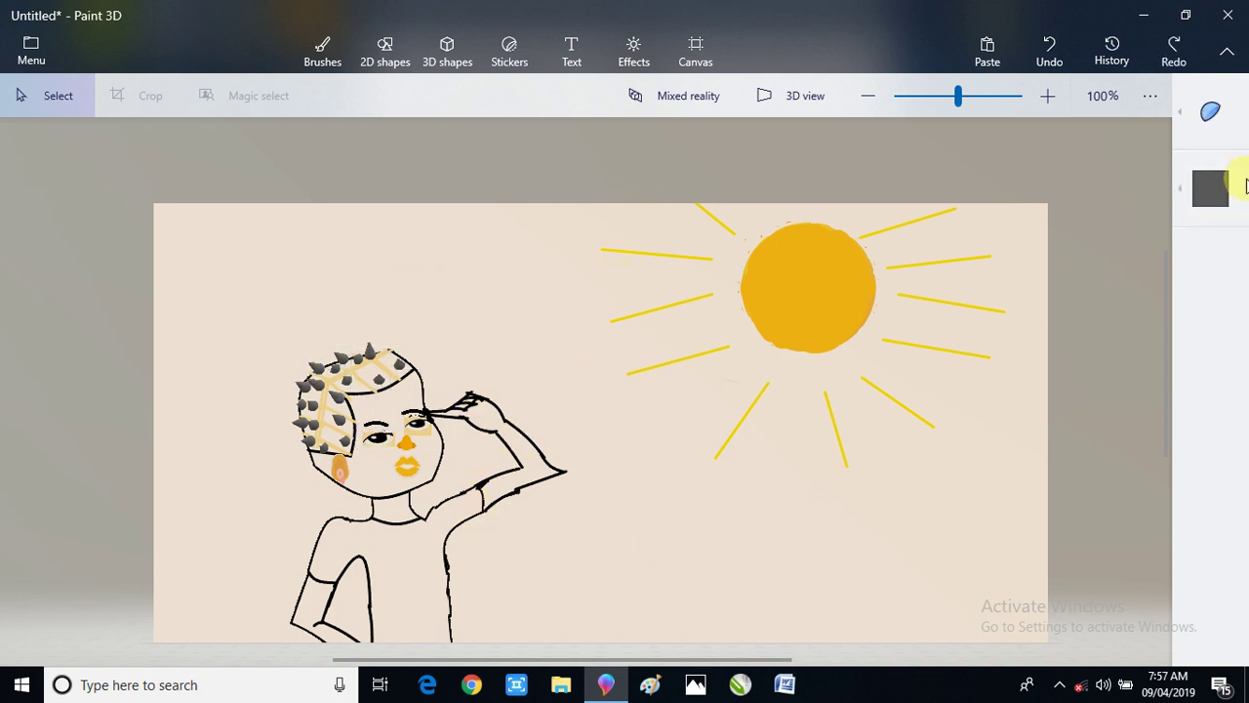
# - Set the color for new 3D shapes to sky blue with the matte finish
pyautogui.click(1210, 188)
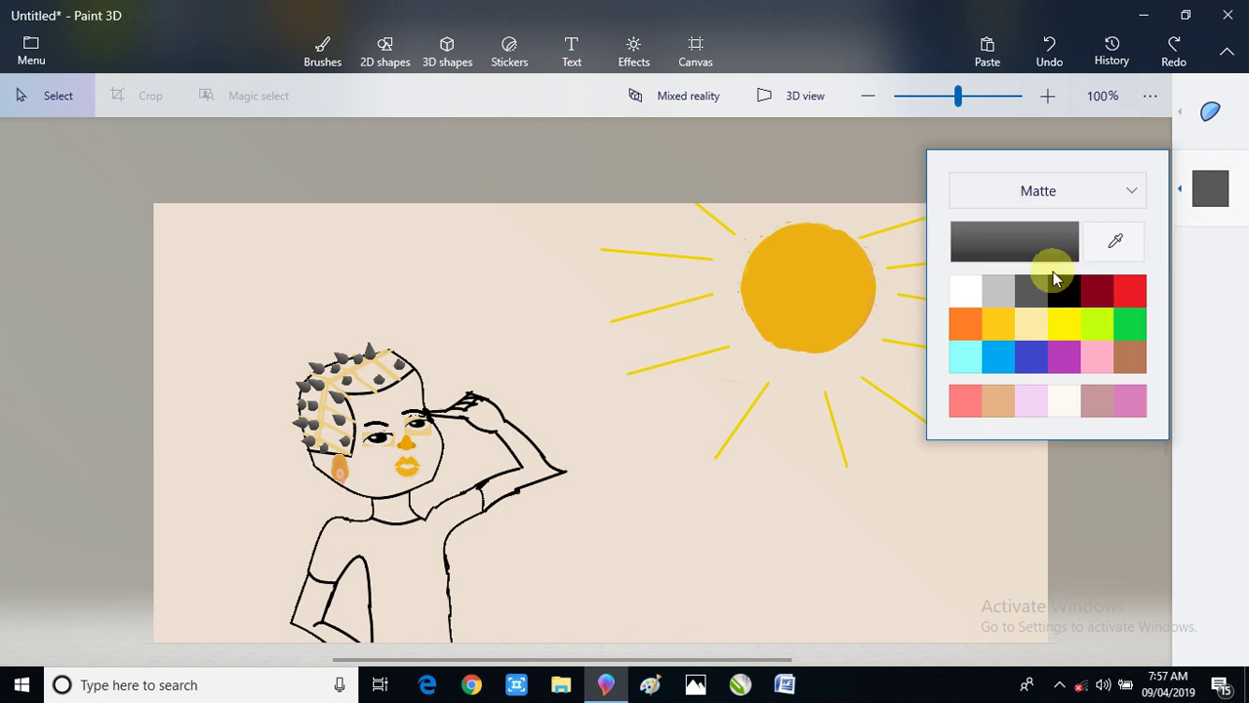
pyautogui.click(980, 363)
pyautogui.click(1010, 363)
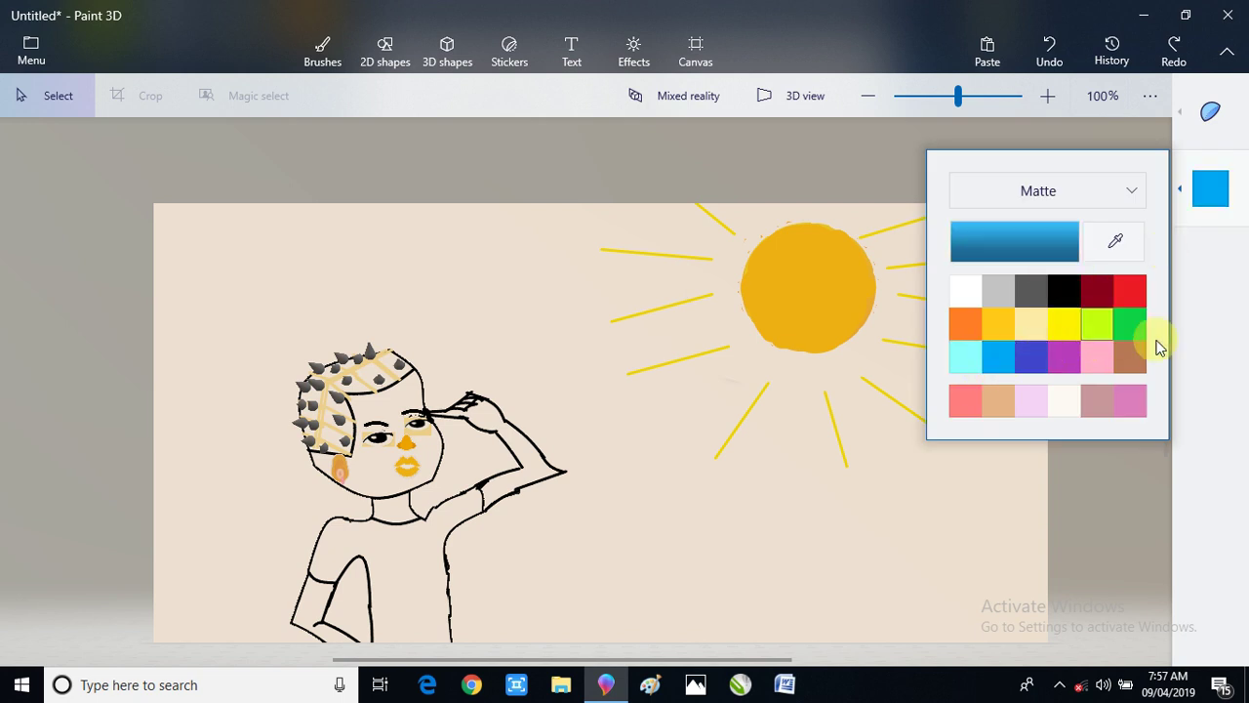
# - Rotate the scene's light on the light wheel to about the half past four position to turn the canvas white
pyautogui.click(634, 51)
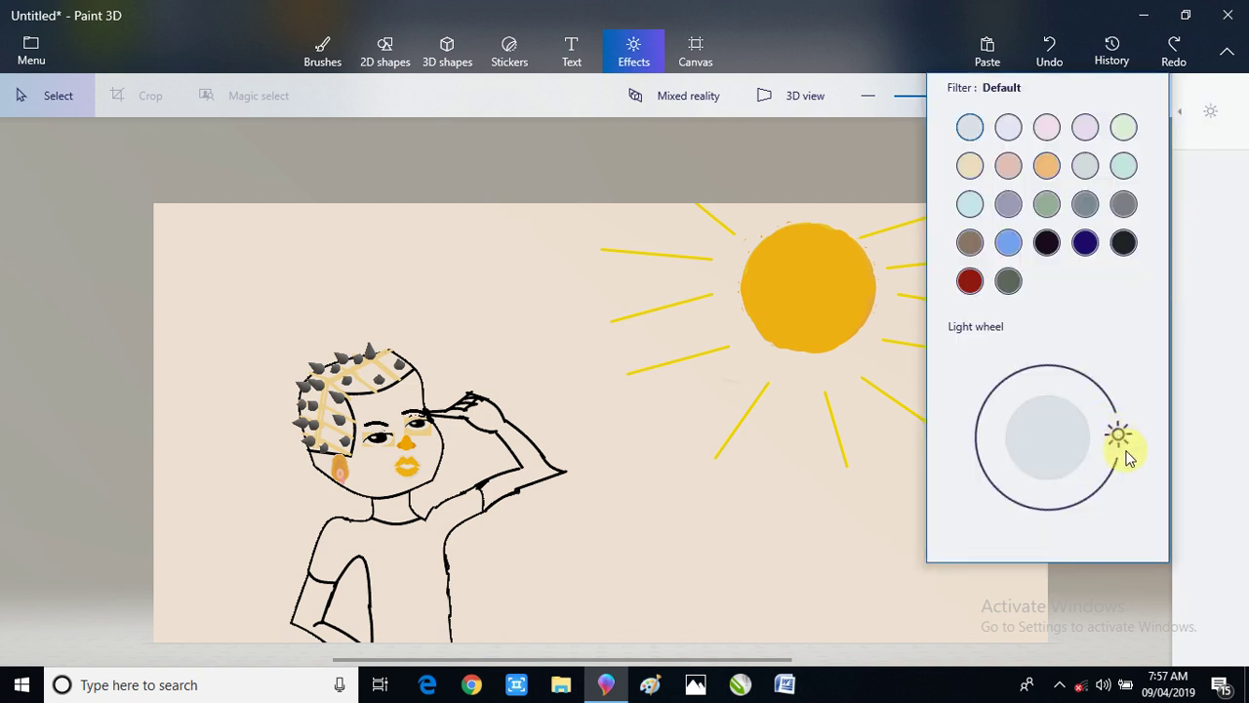
pyautogui.moveTo(1128, 451); pyautogui.dragTo(1098, 489)
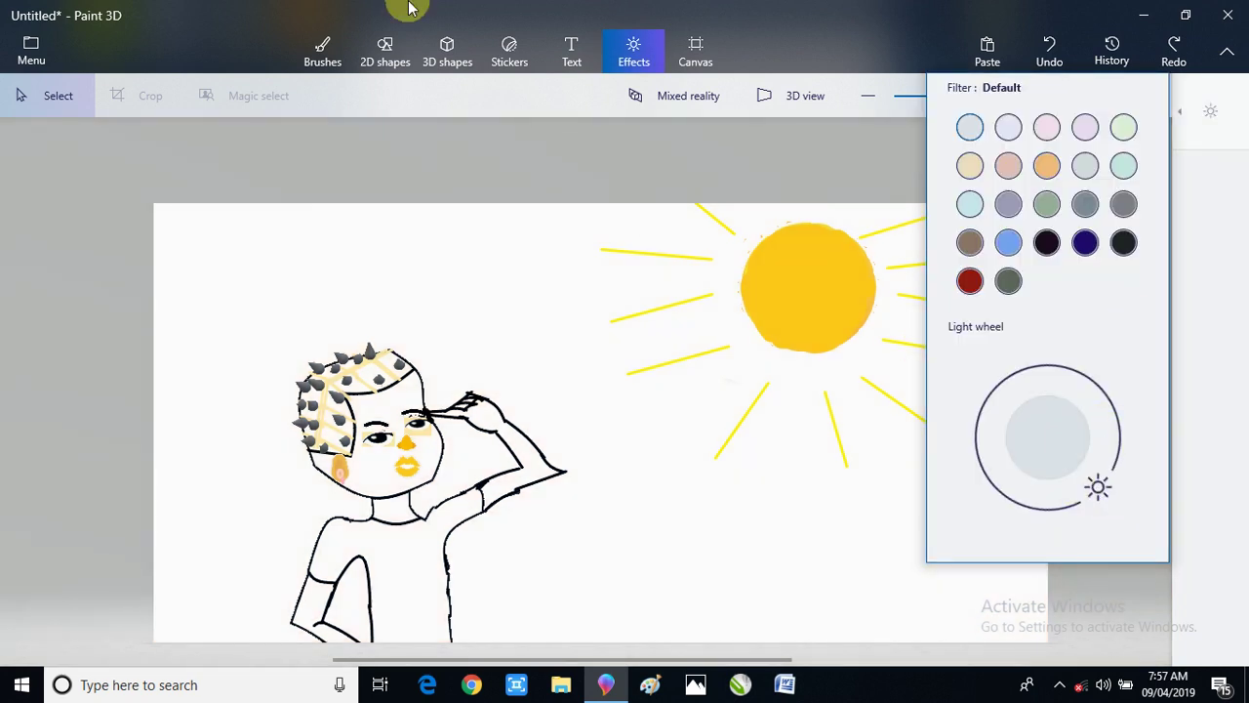
pyautogui.click(510, 48)
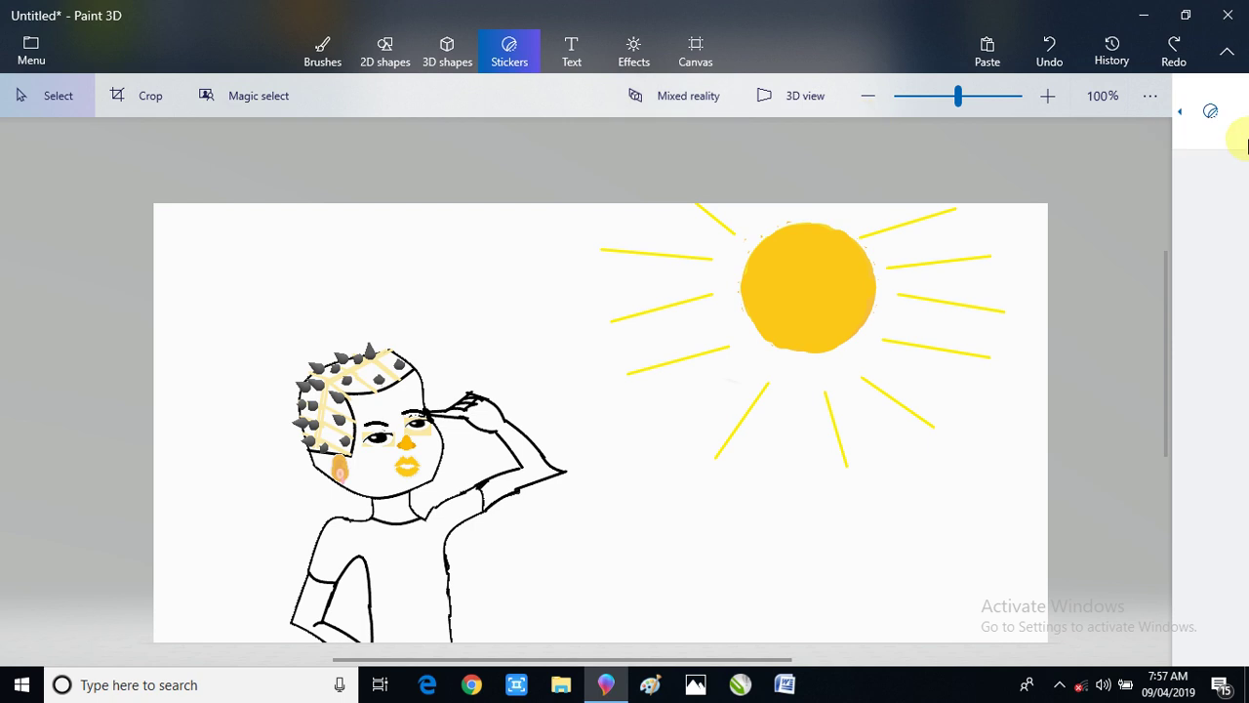
# - Place a small sky blue 3D sphere on the shirt, just below the left end of the neckline
pyautogui.click(452, 44)
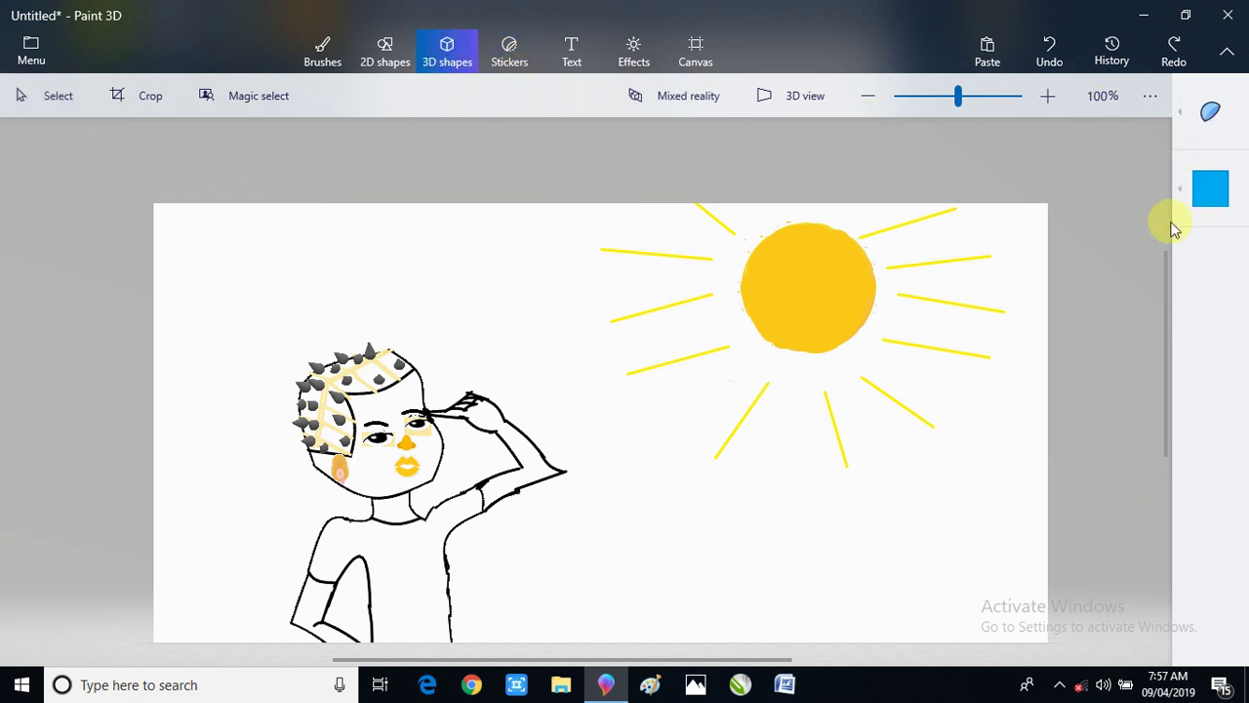
pyautogui.click(1238, 119)
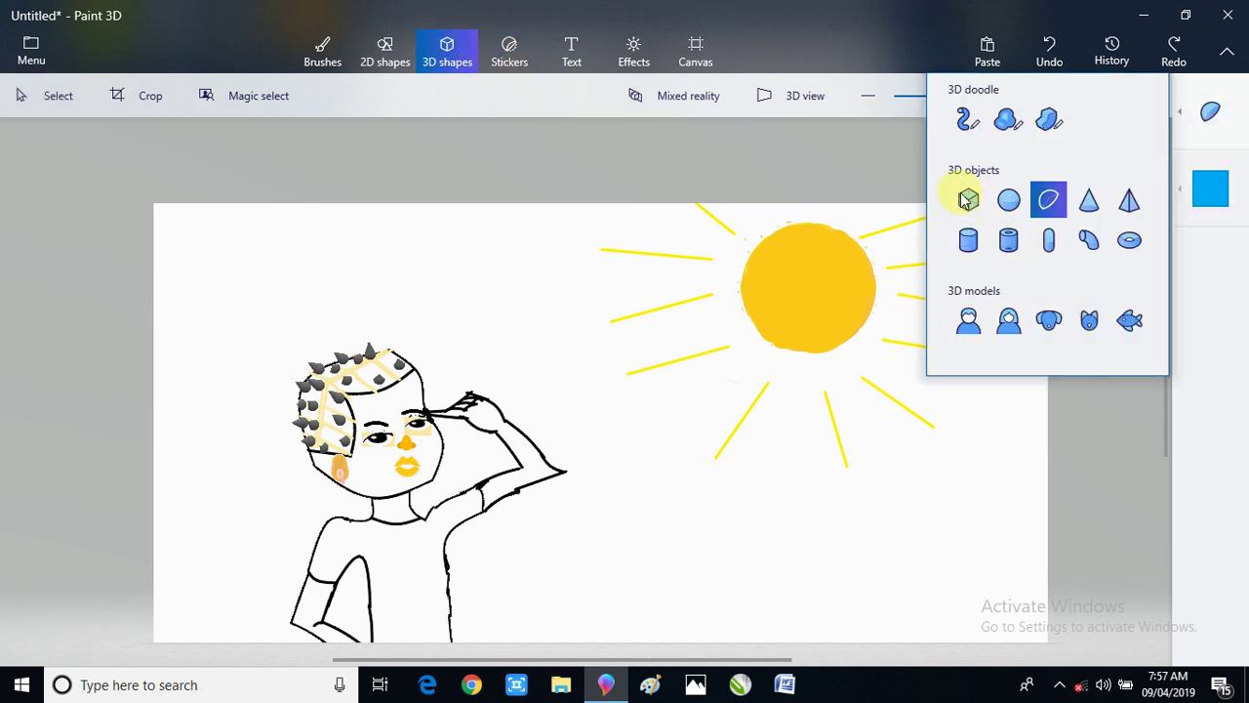
pyautogui.click(1010, 200)
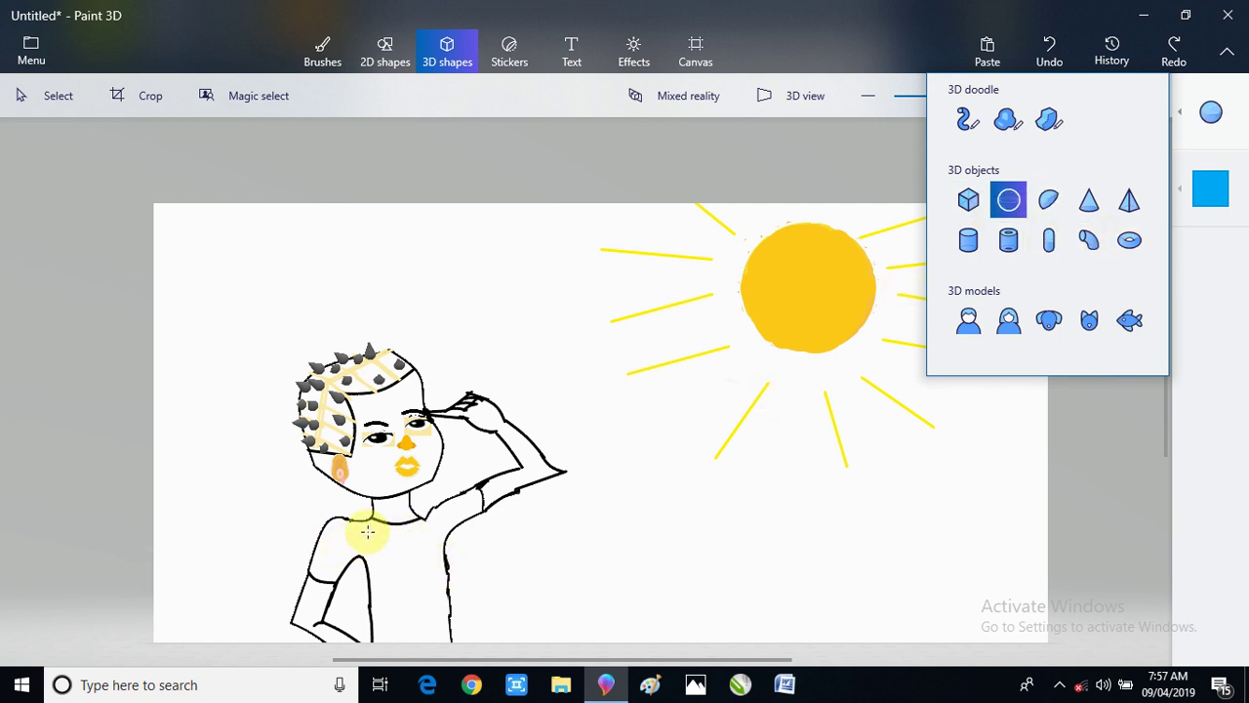
pyautogui.moveTo(367, 531); pyautogui.dragTo(376, 542)
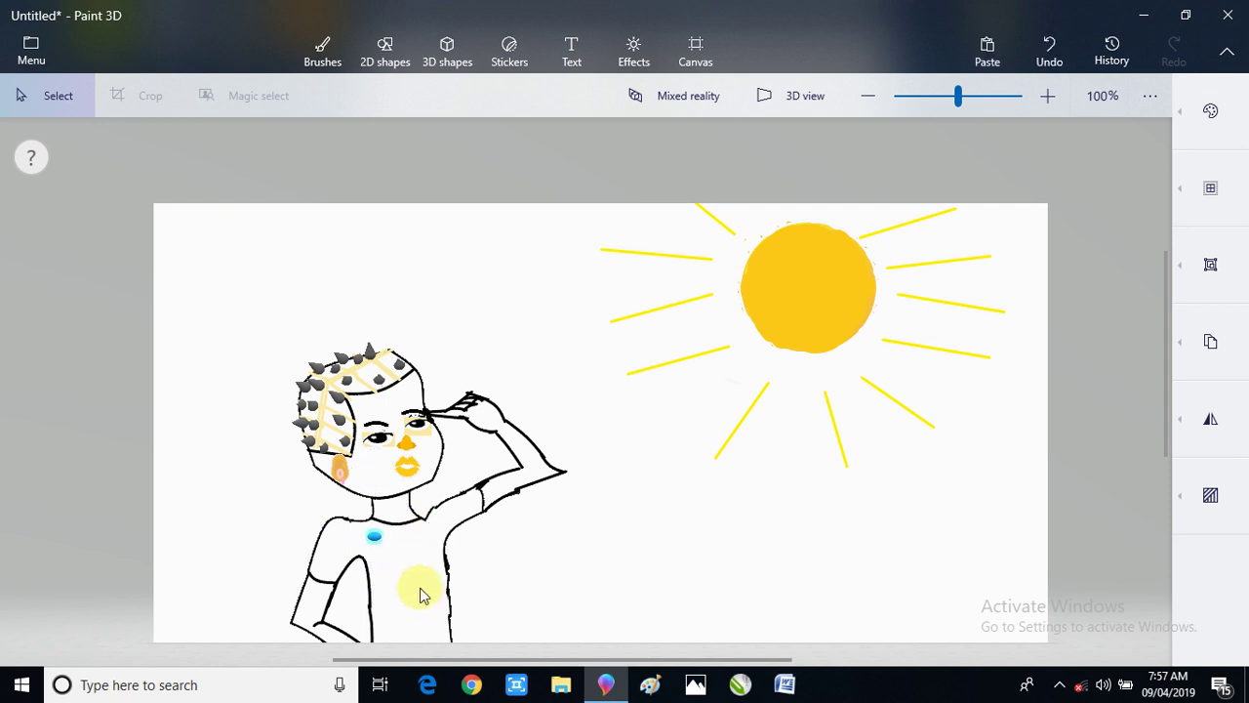
pyautogui.click(433, 614)
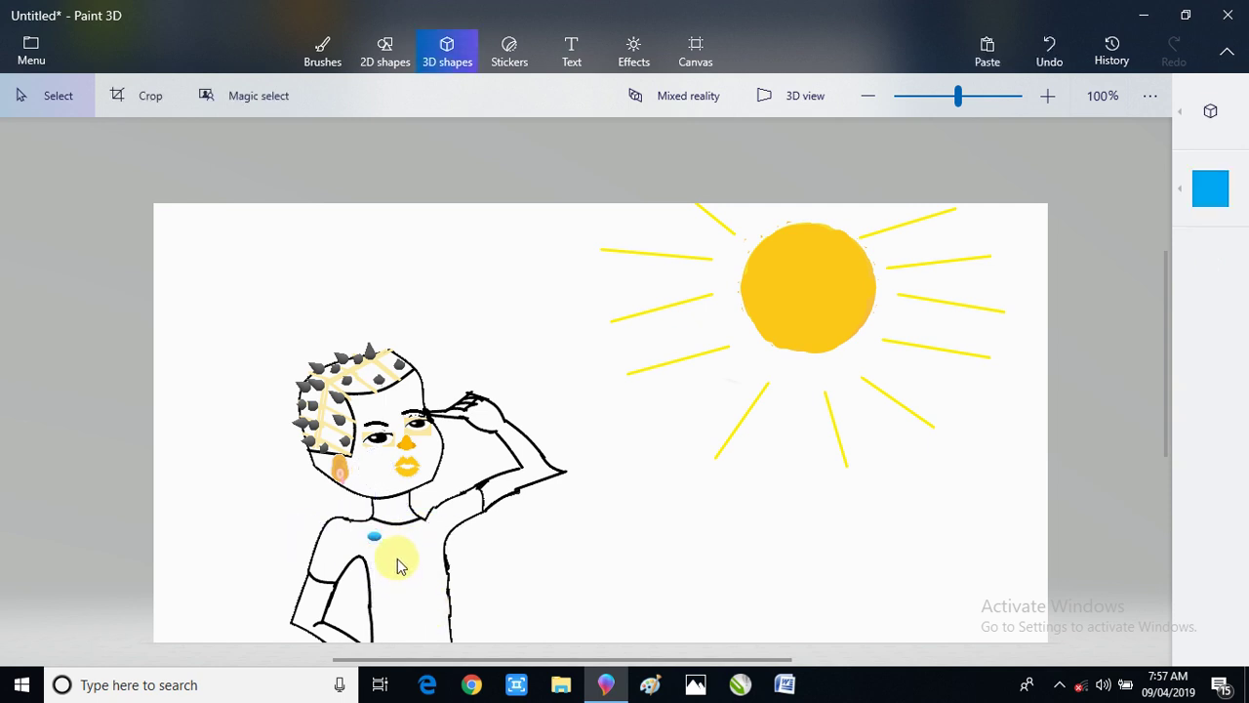
# - Add a second small blue 3D sphere below the middle of the neckline, level with the first one
pyautogui.click(1213, 111)
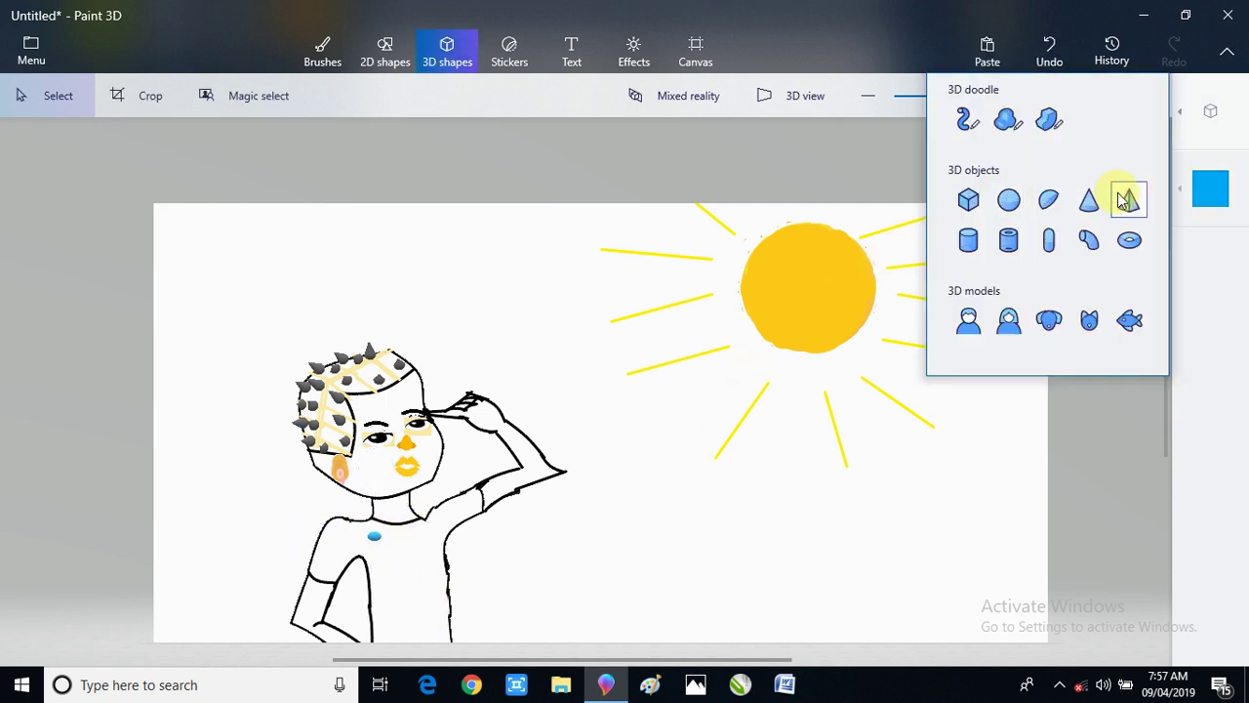
pyautogui.click(1048, 200)
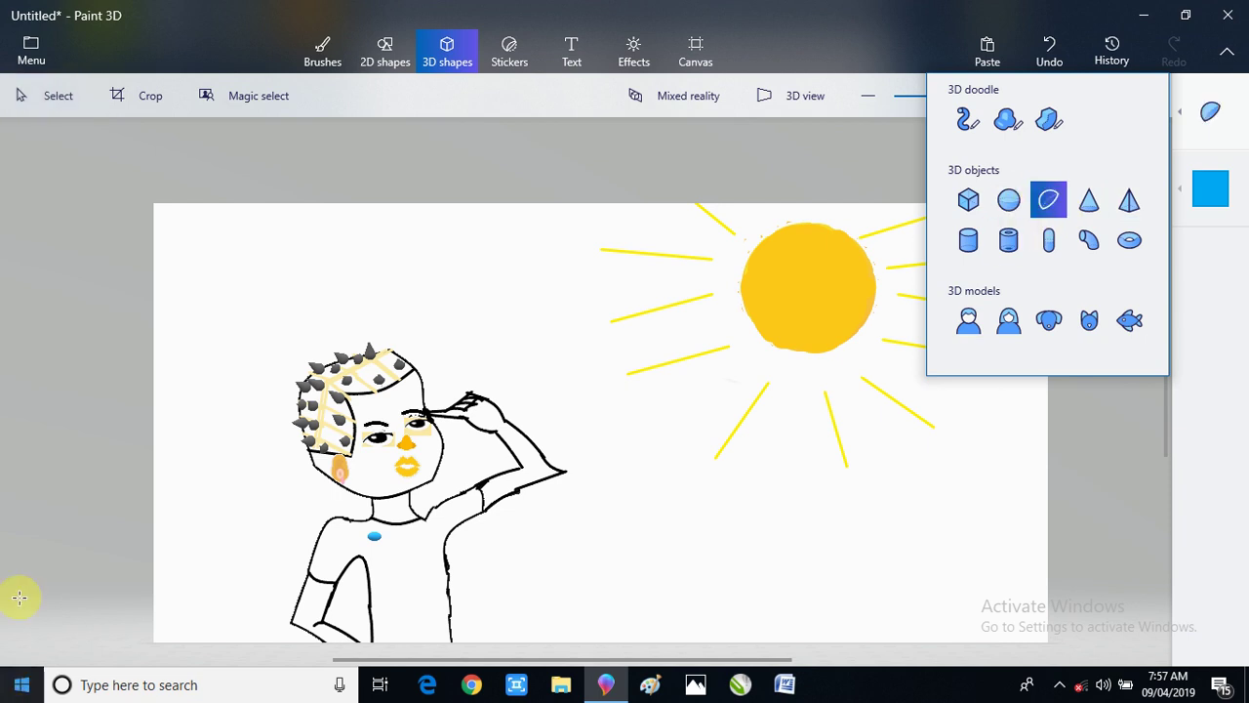
pyautogui.click(1009, 200)
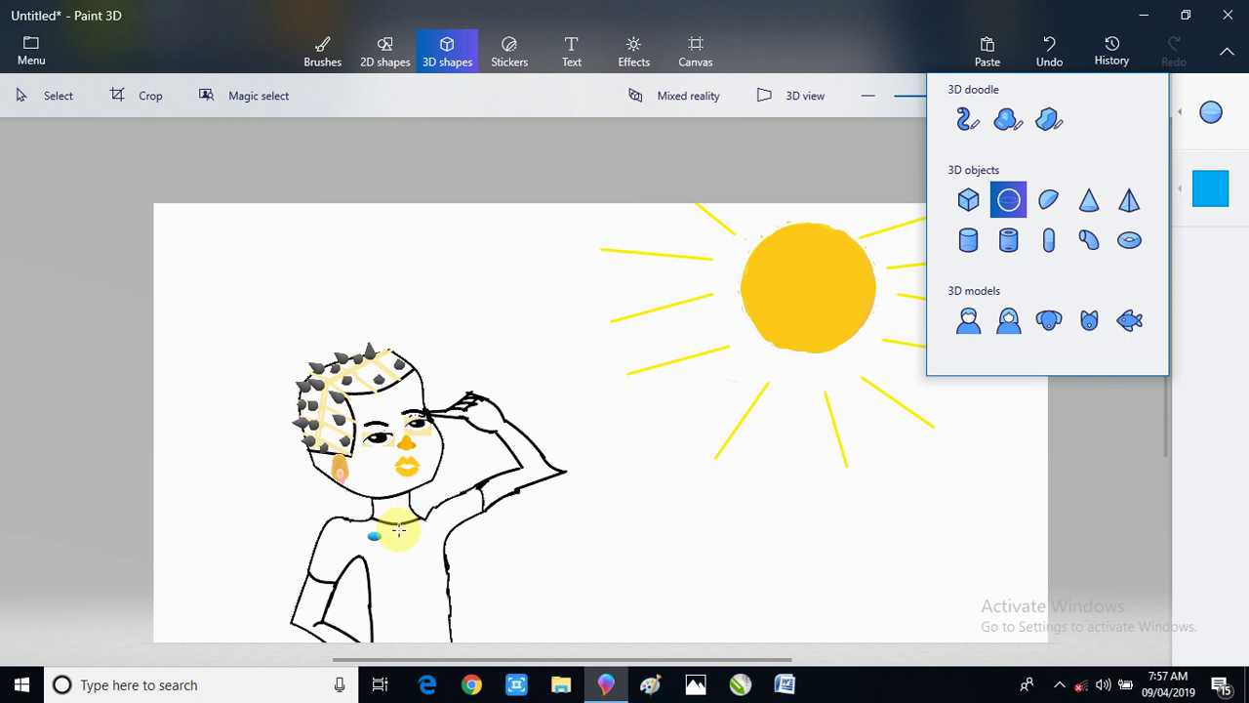
pyautogui.moveTo(395, 532); pyautogui.dragTo(392, 533)
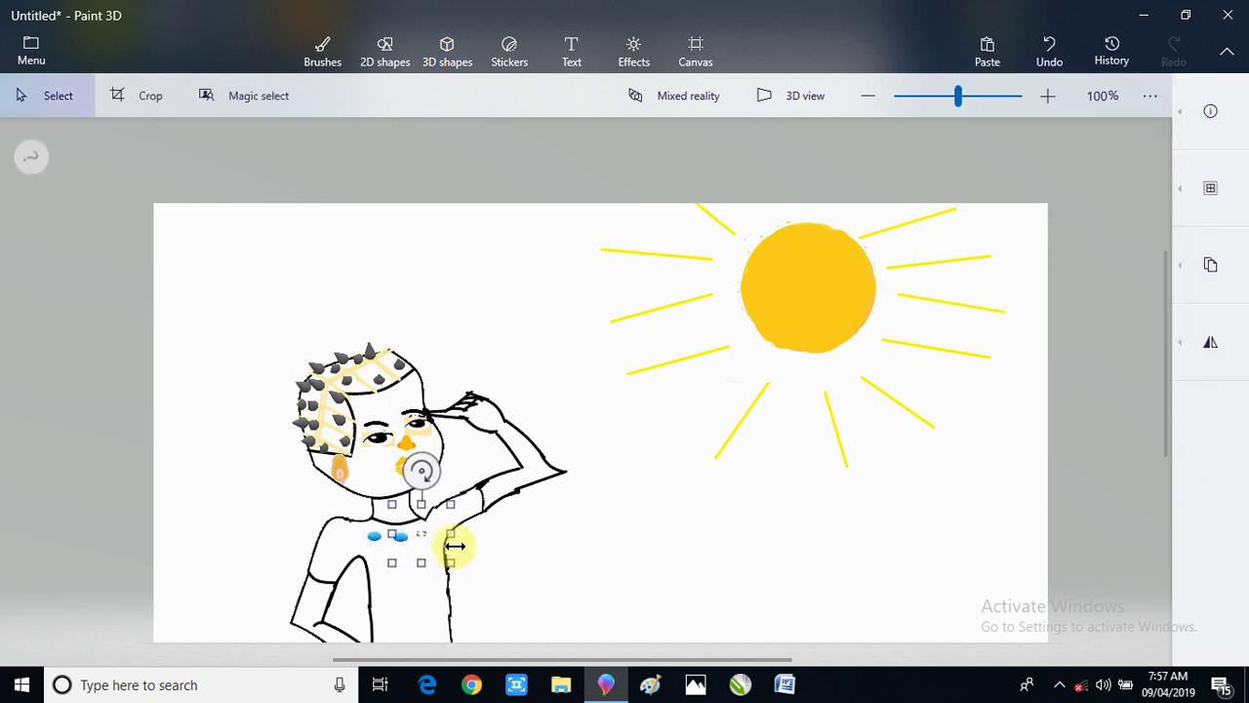
pyautogui.moveTo(422, 535); pyautogui.dragTo(427, 546)
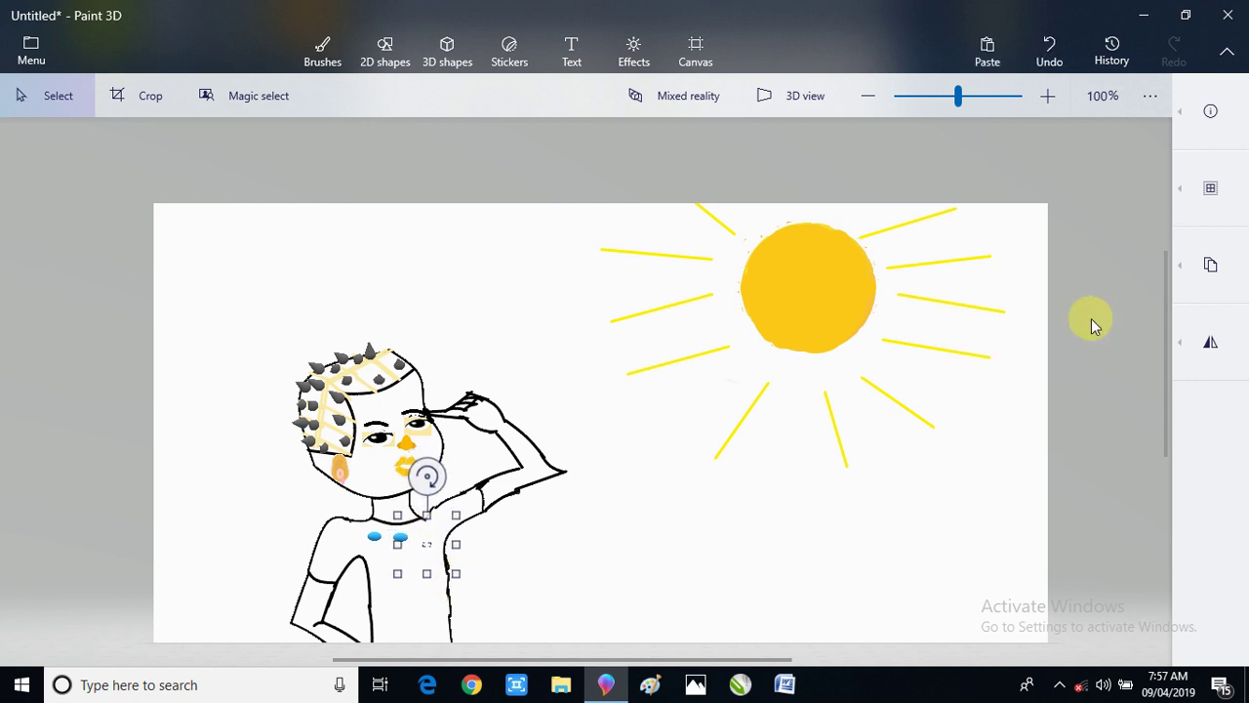
pyautogui.click(523, 577)
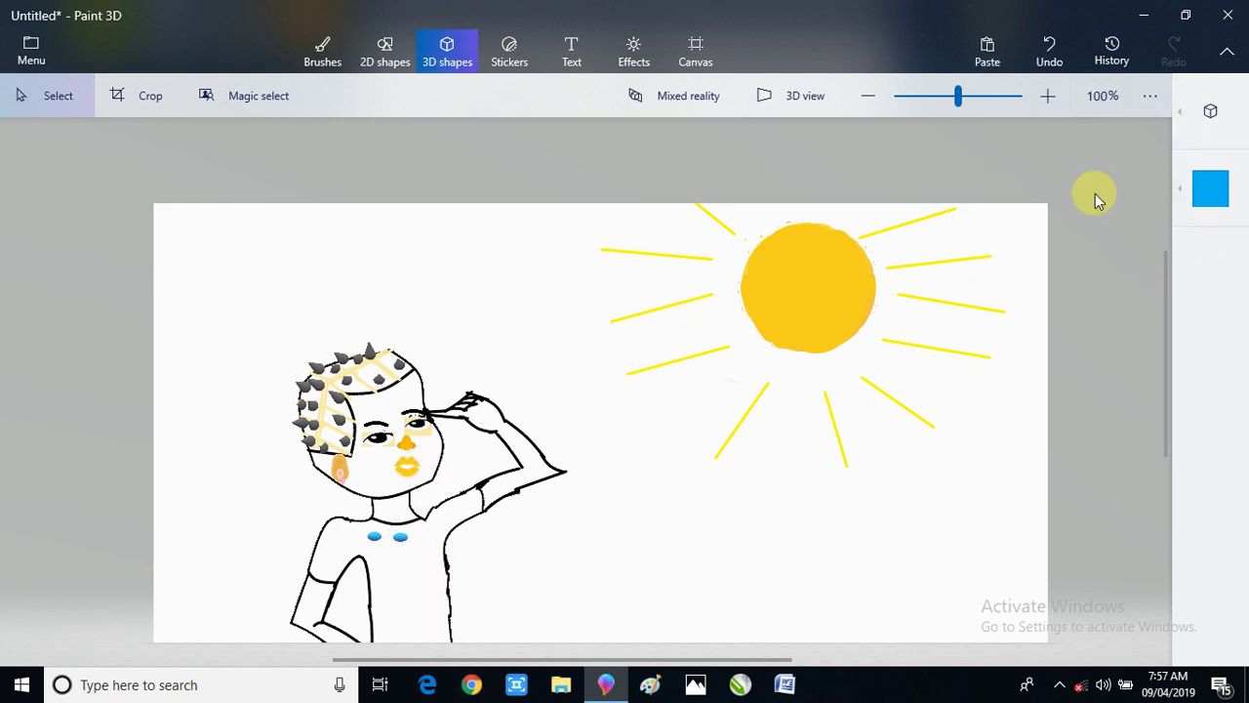
# - Add a third small blue 3D sphere below the right end of the neckline and adjust its position to continue the row
pyautogui.click(1214, 112)
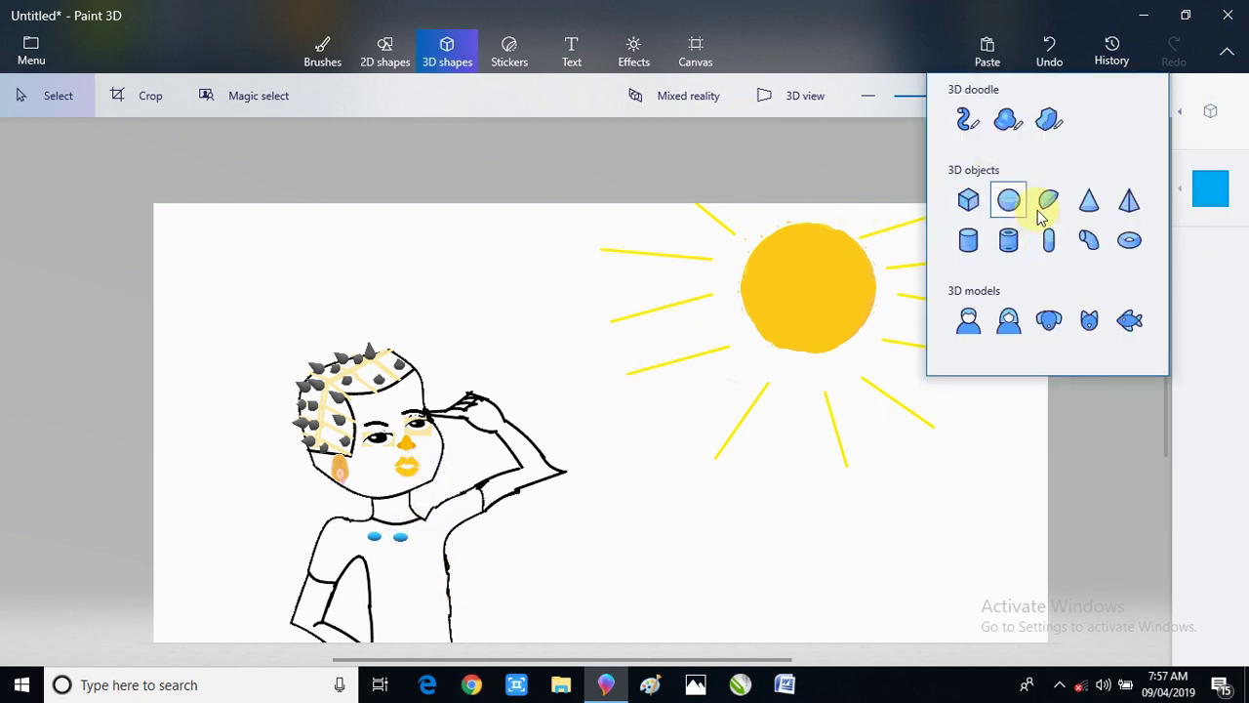
pyautogui.click(1008, 200)
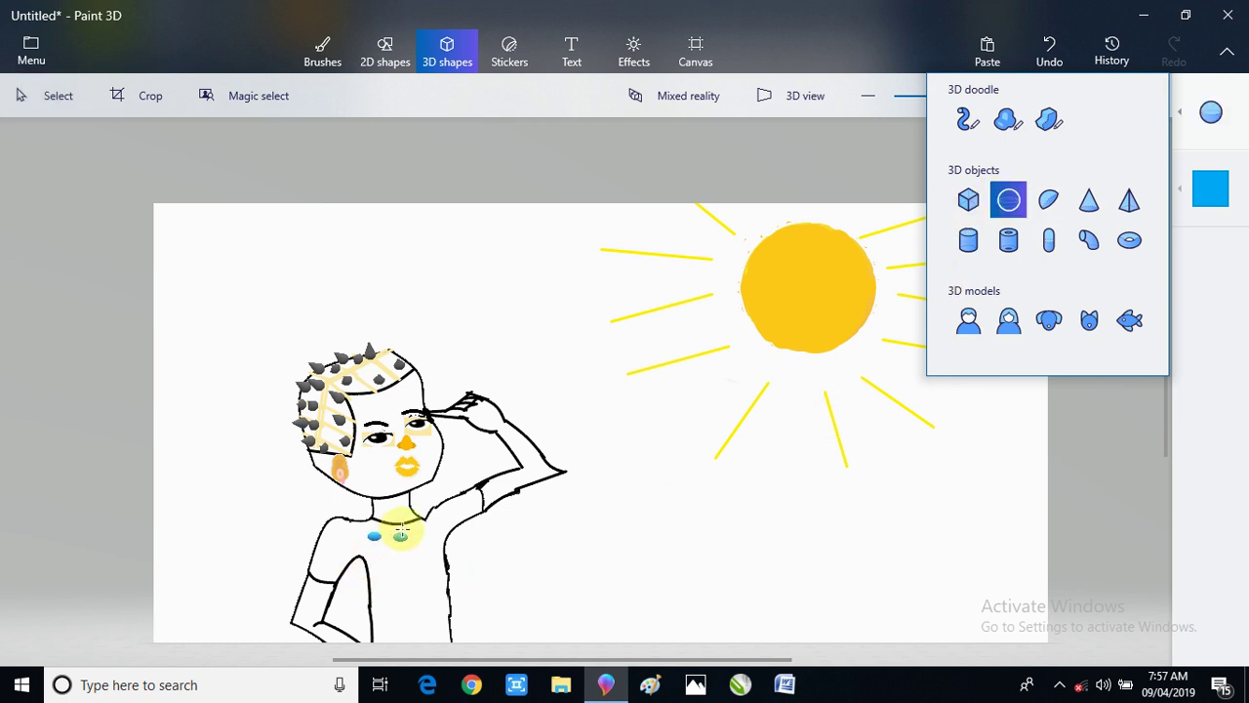
pyautogui.moveTo(422, 532); pyautogui.dragTo(436, 548)
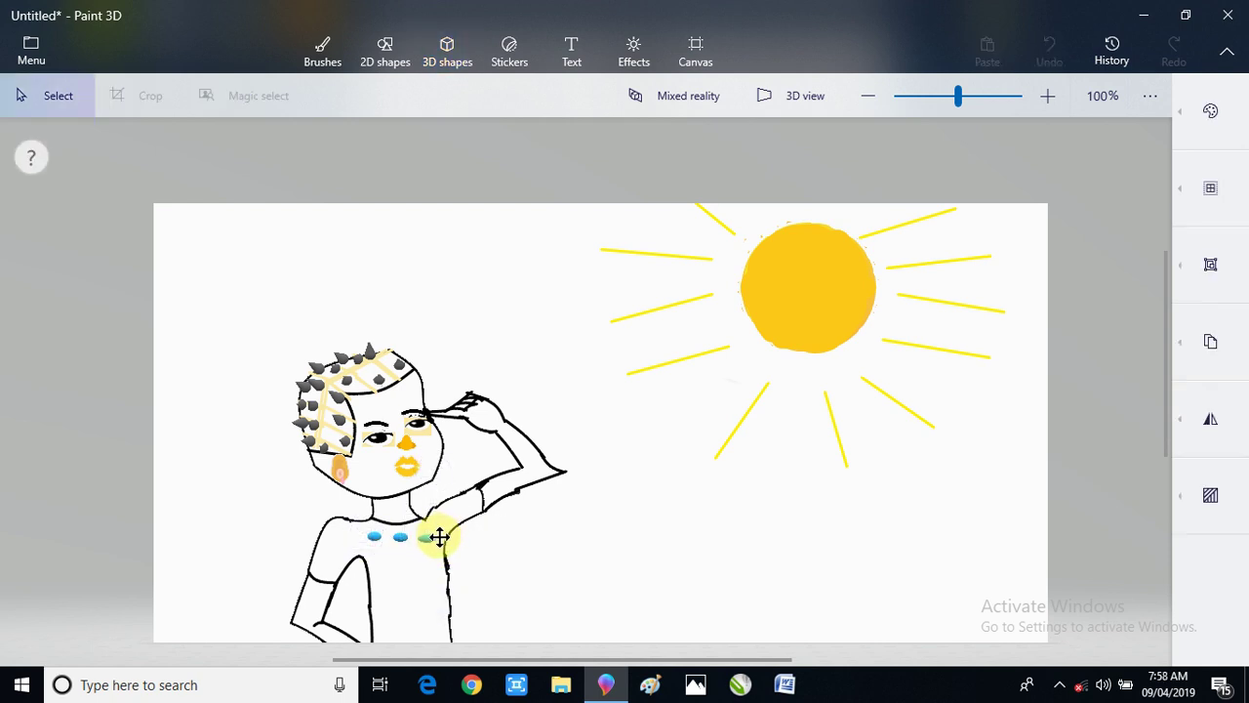
pyautogui.click(436, 534)
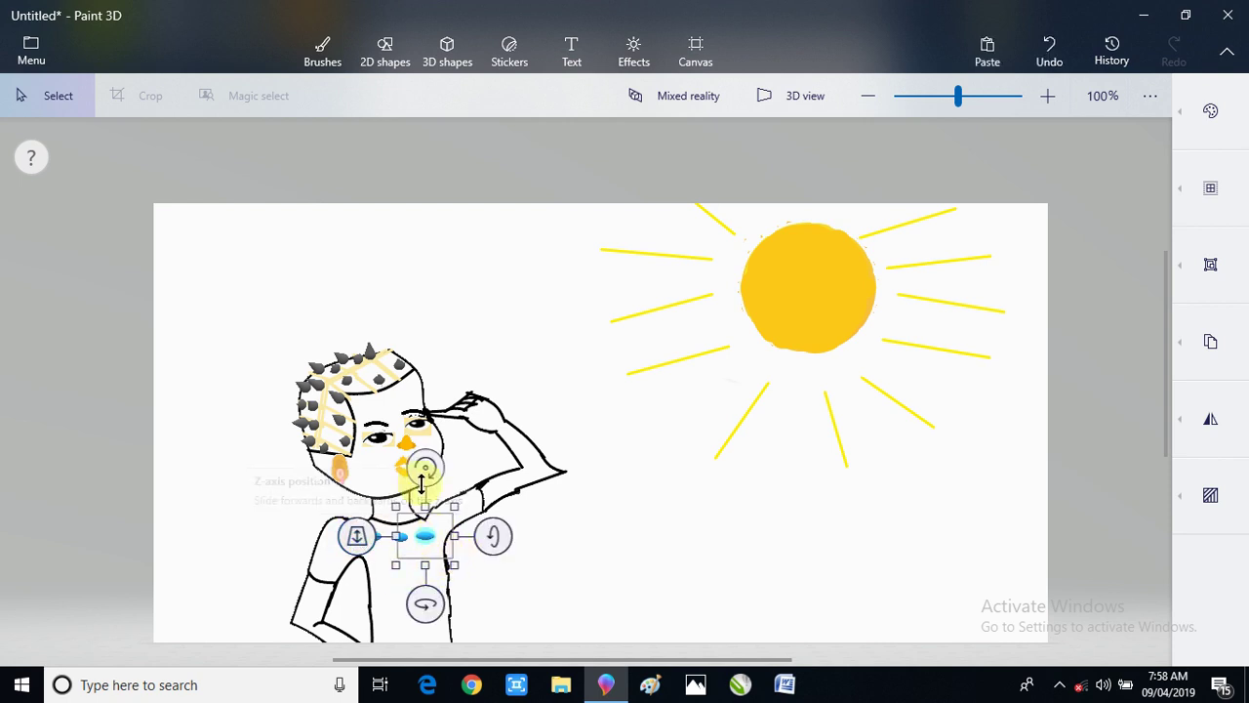
pyautogui.click(361, 535)
pyautogui.moveTo(361, 535)
pyautogui.mouseDown()
pyautogui.moveTo(362, 556)
pyautogui.moveTo(361, 541)
pyautogui.mouseUp()
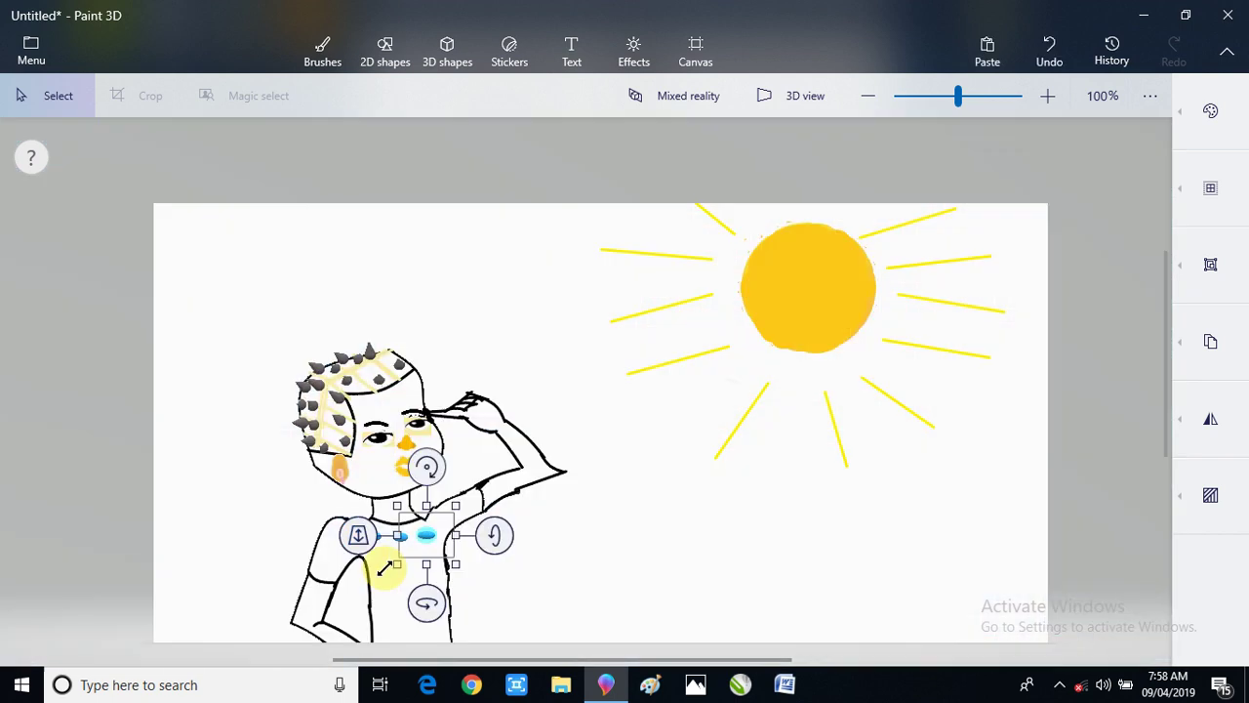
pyautogui.click(553, 581)
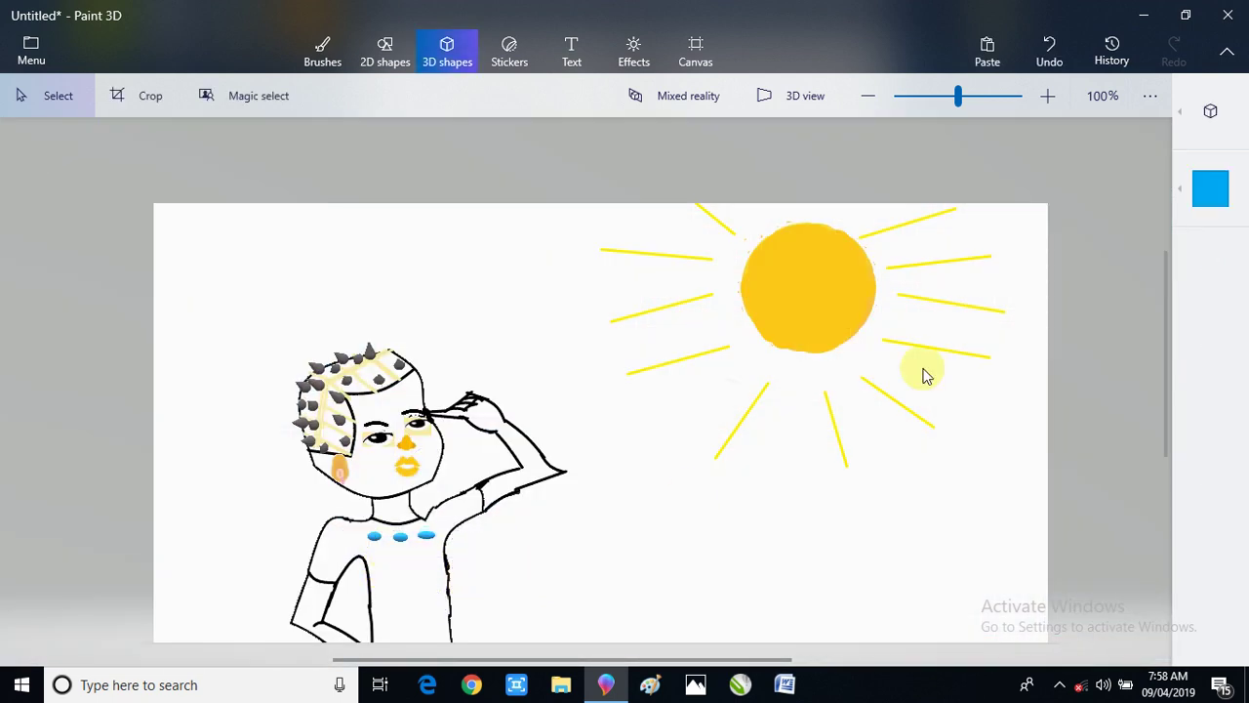
# - Add a small blue 3D sphere to the shirt, just below the gap between the first two spheres of the row
pyautogui.click(1208, 113)
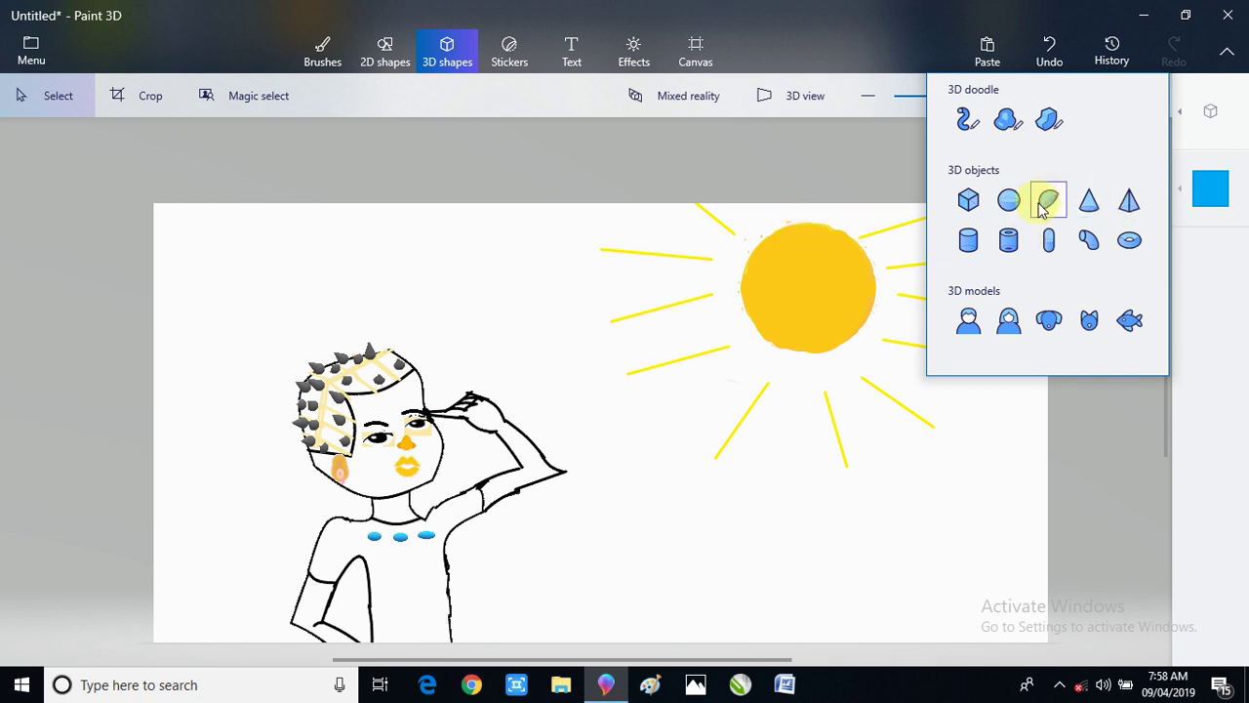
pyautogui.click(1009, 201)
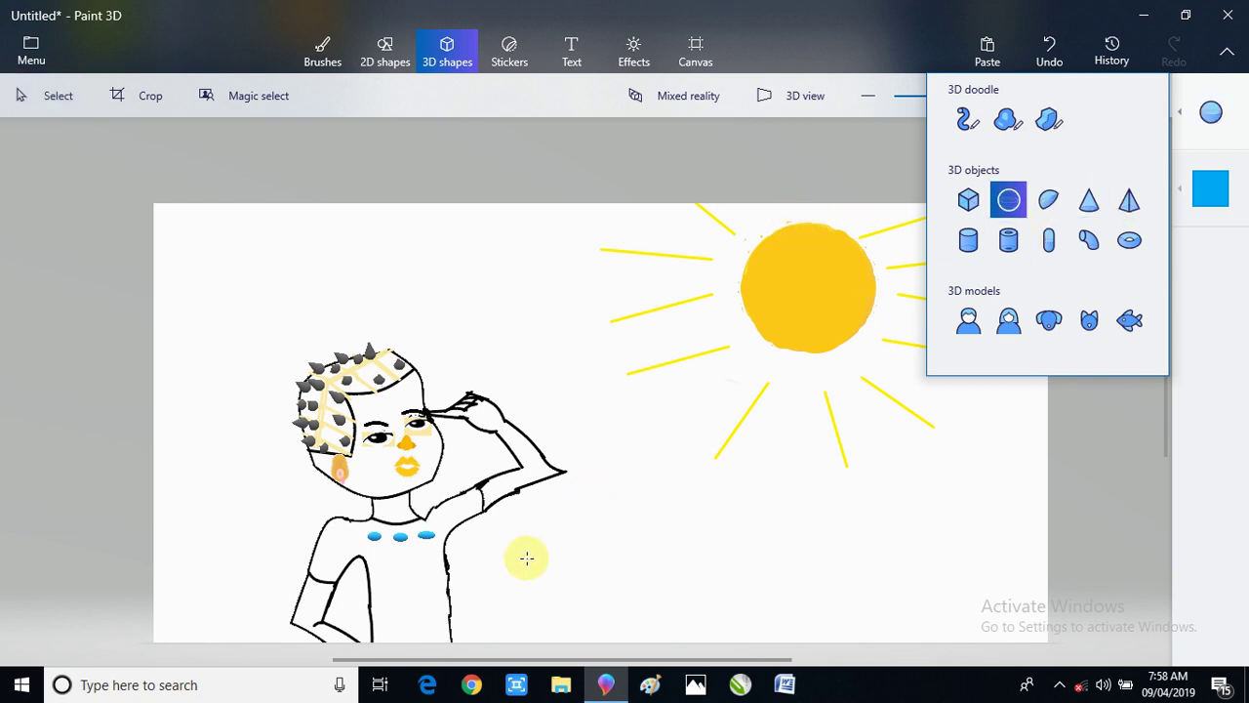
pyautogui.click(387, 547)
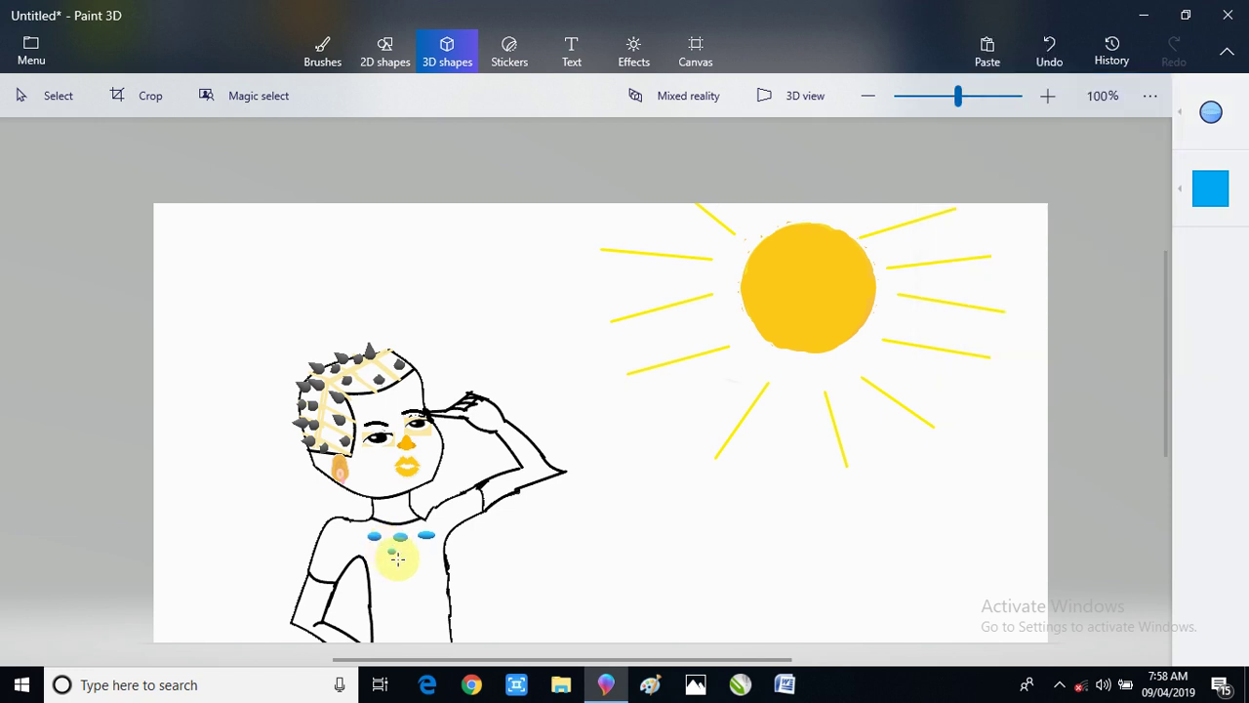
pyautogui.click(396, 556)
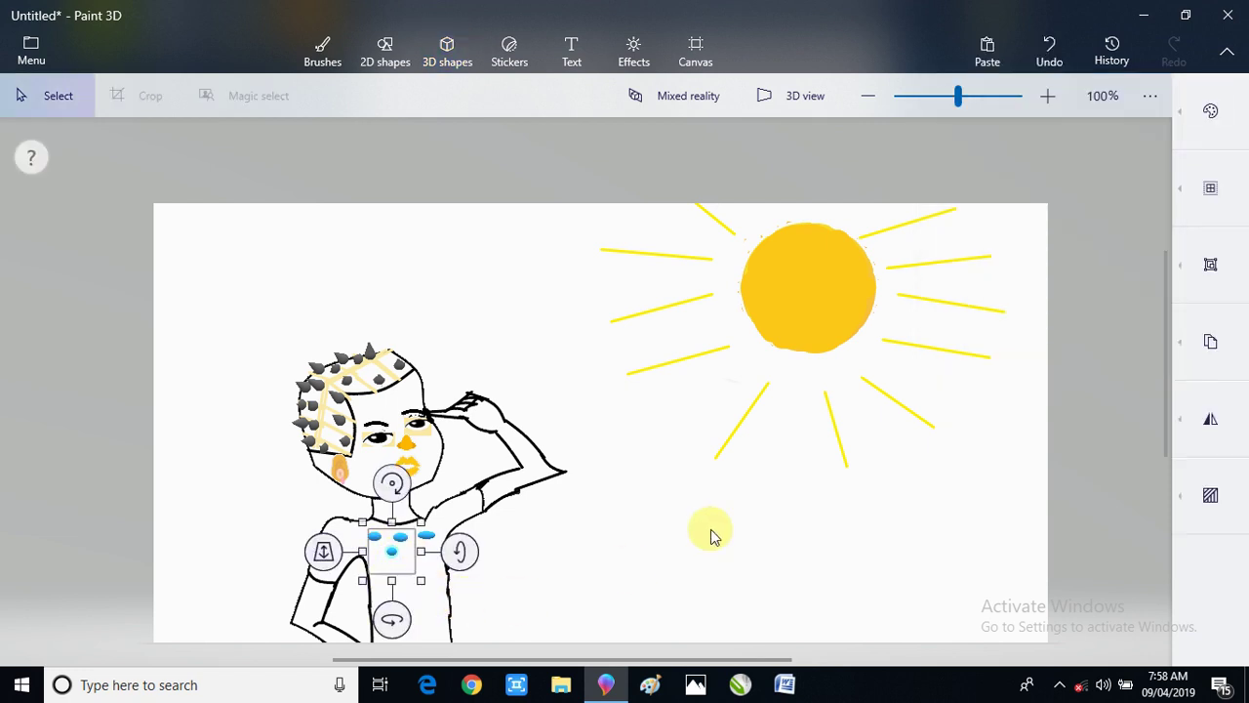
pyautogui.click(835, 545)
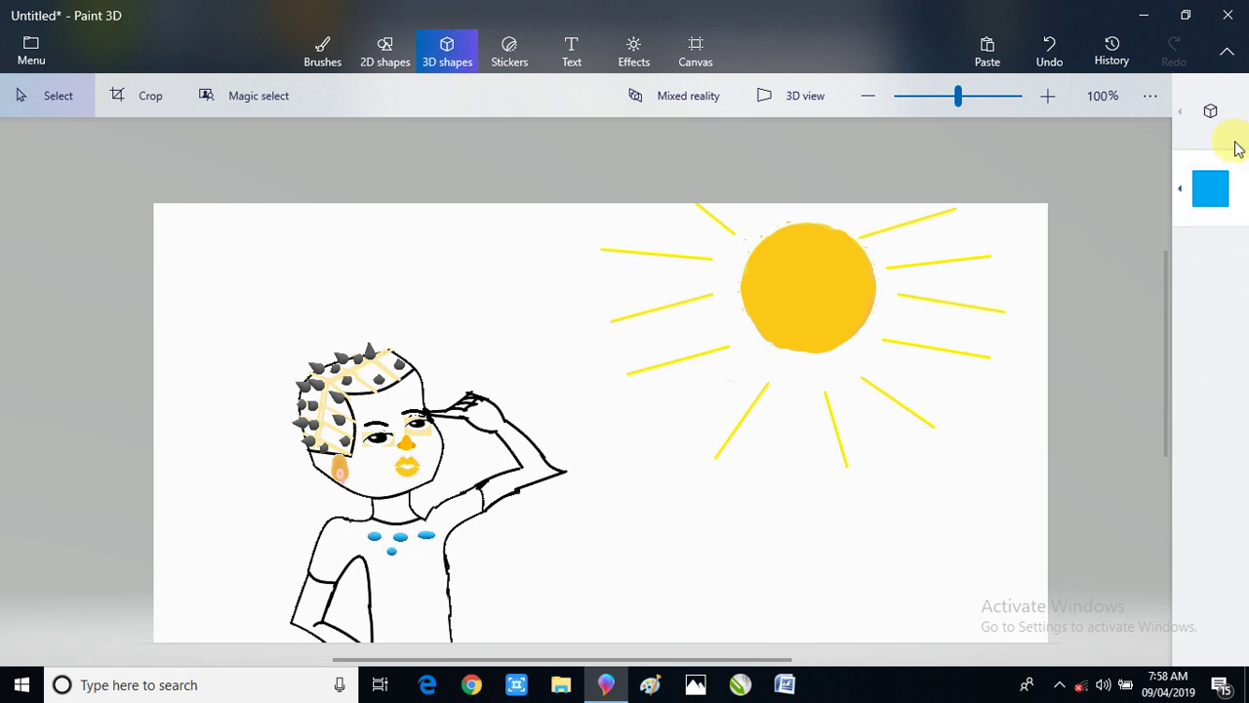
pyautogui.click(1220, 133)
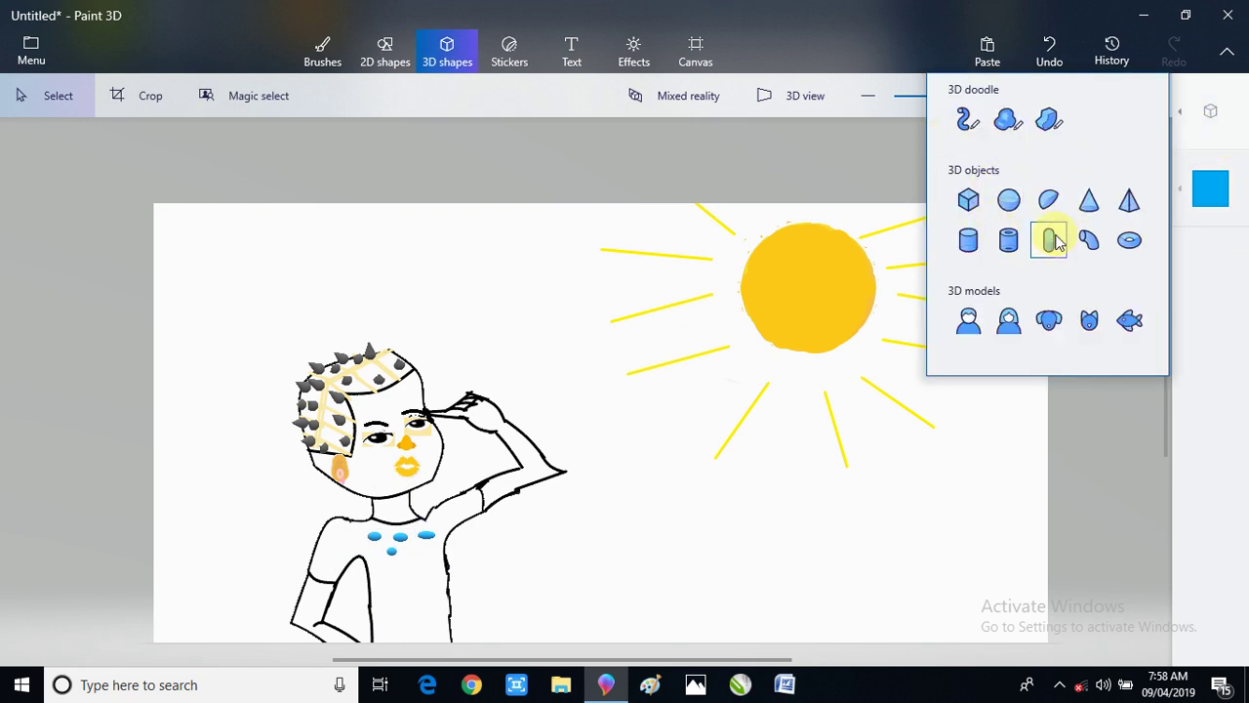
pyautogui.click(1010, 200)
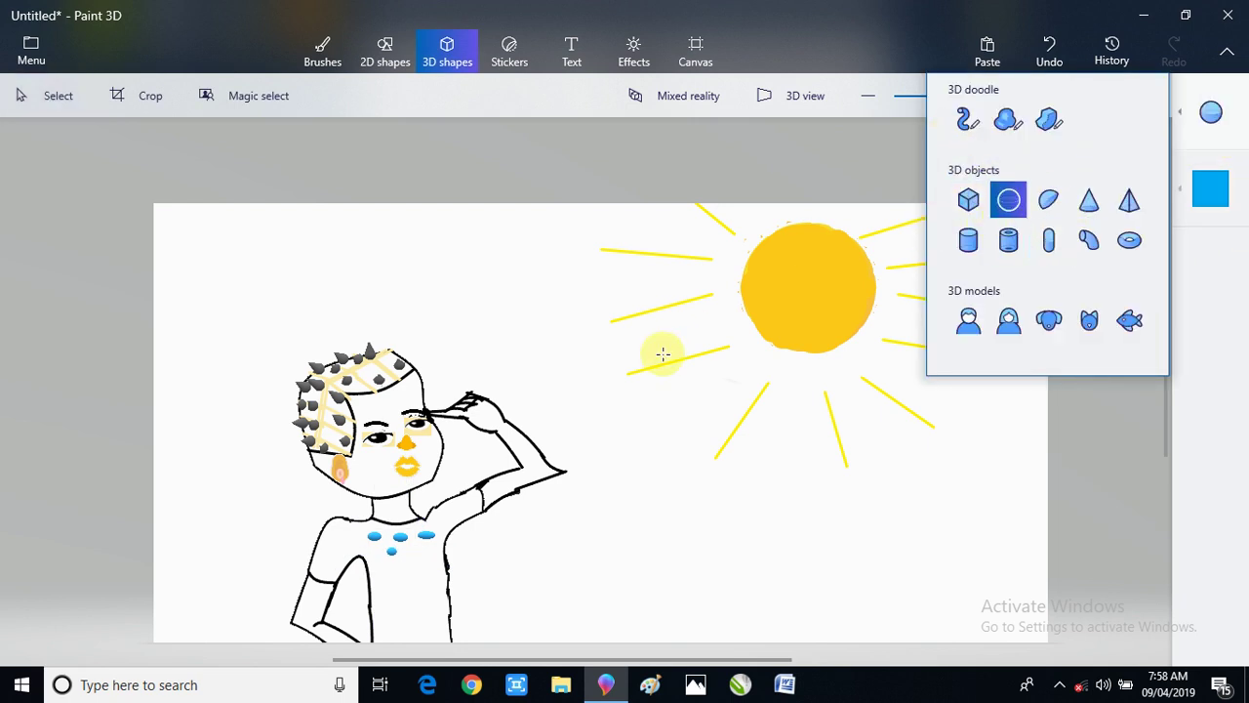
pyautogui.click(414, 544)
pyautogui.click(417, 547)
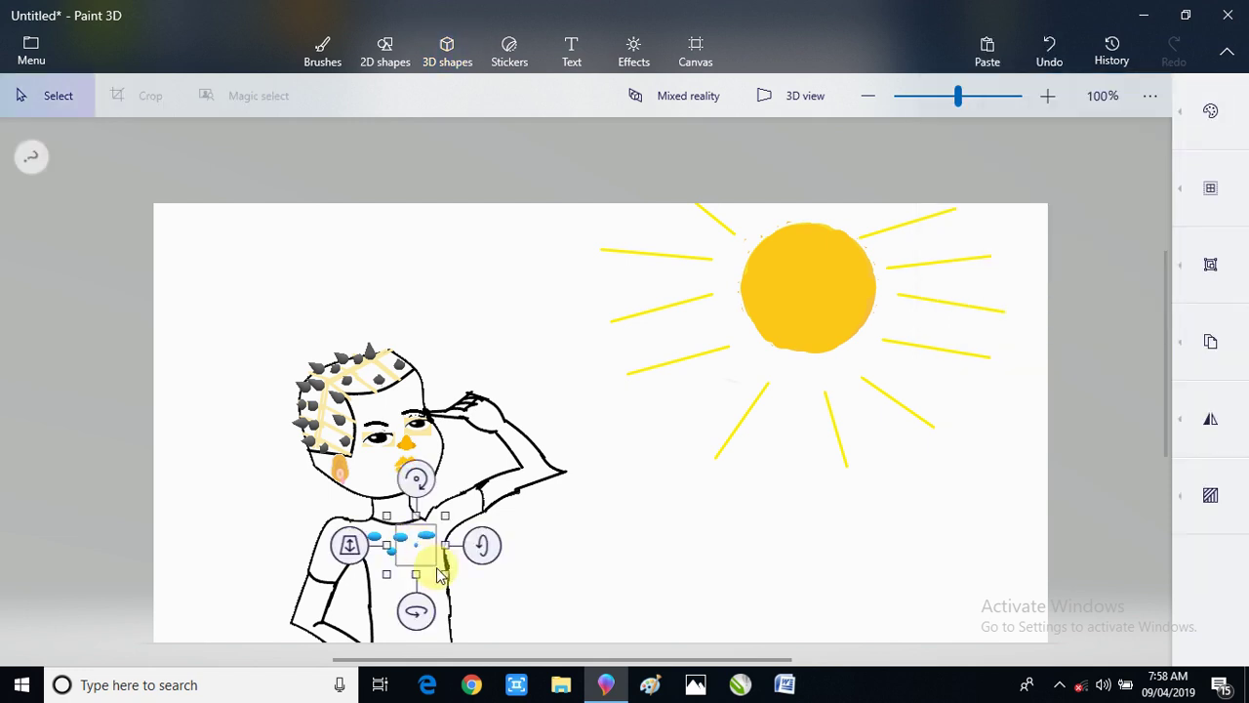
pyautogui.hotkey('ctrl', 'z')
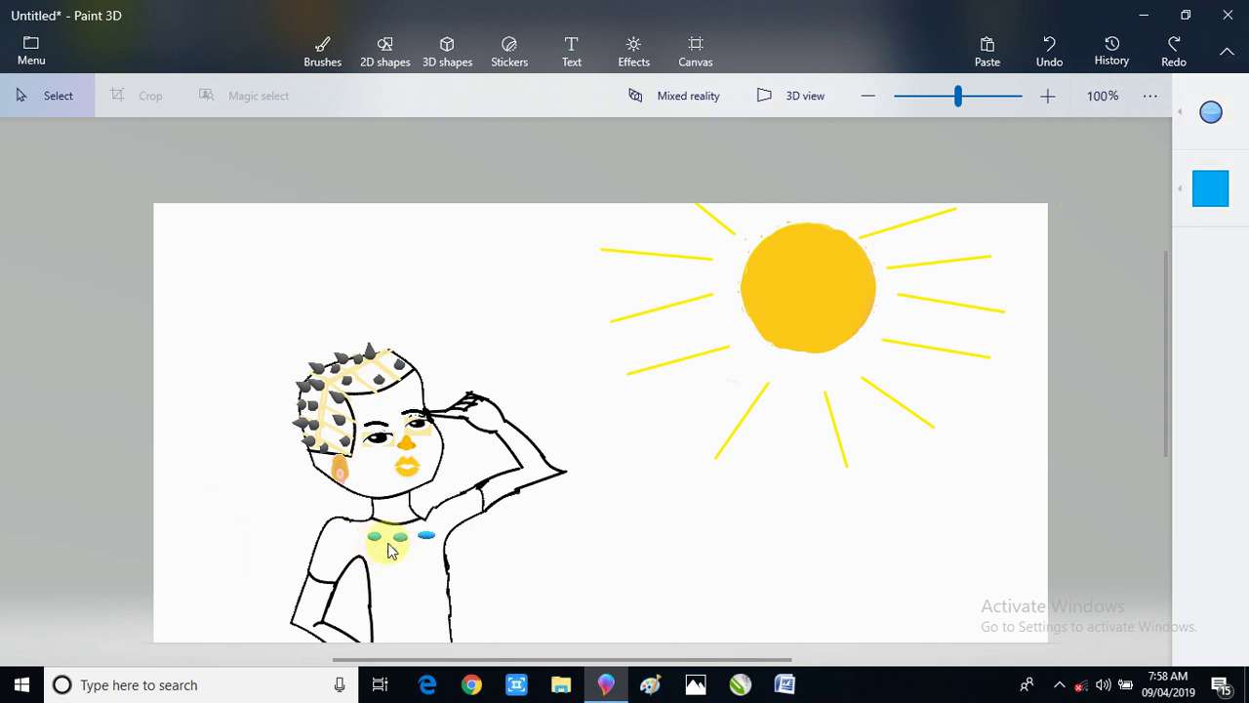
pyautogui.moveTo(406, 552); pyautogui.dragTo(452, 580)
pyautogui.click(771, 544)
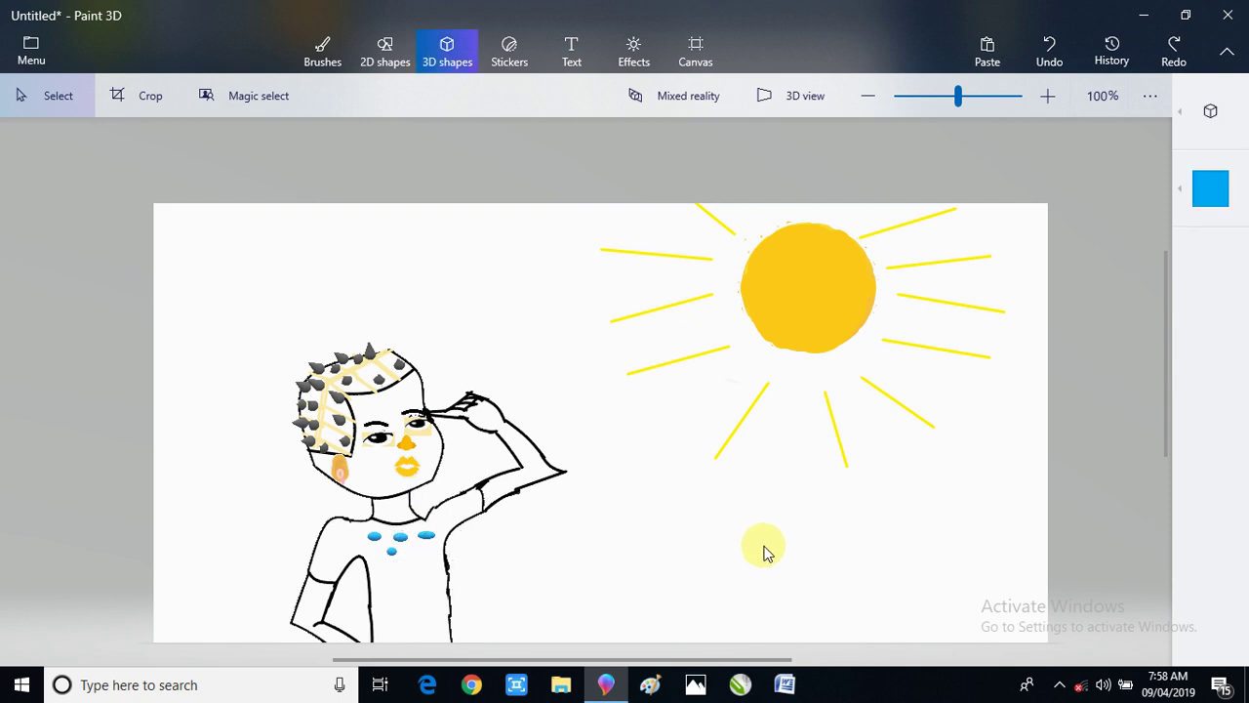
# - Add a small blue 3D sphere below the gap between the second and third upper spheres, level with the one in the lower row
pyautogui.click(1211, 110)
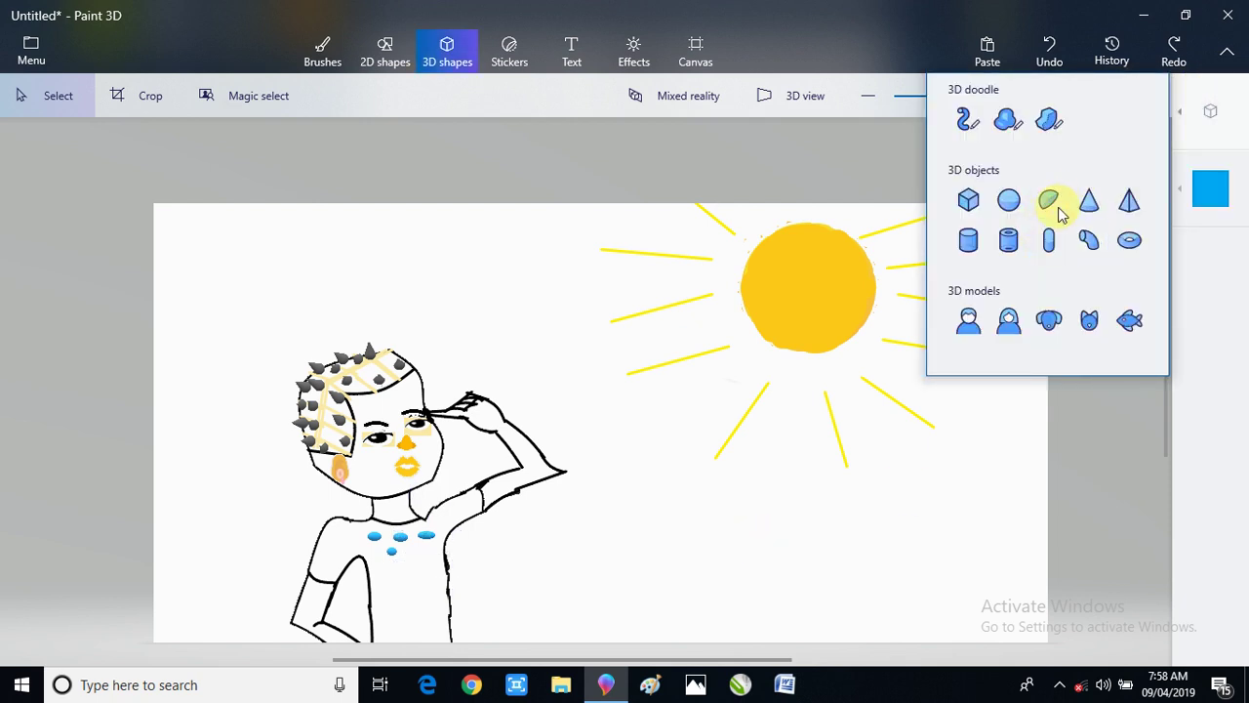
pyautogui.click(1010, 200)
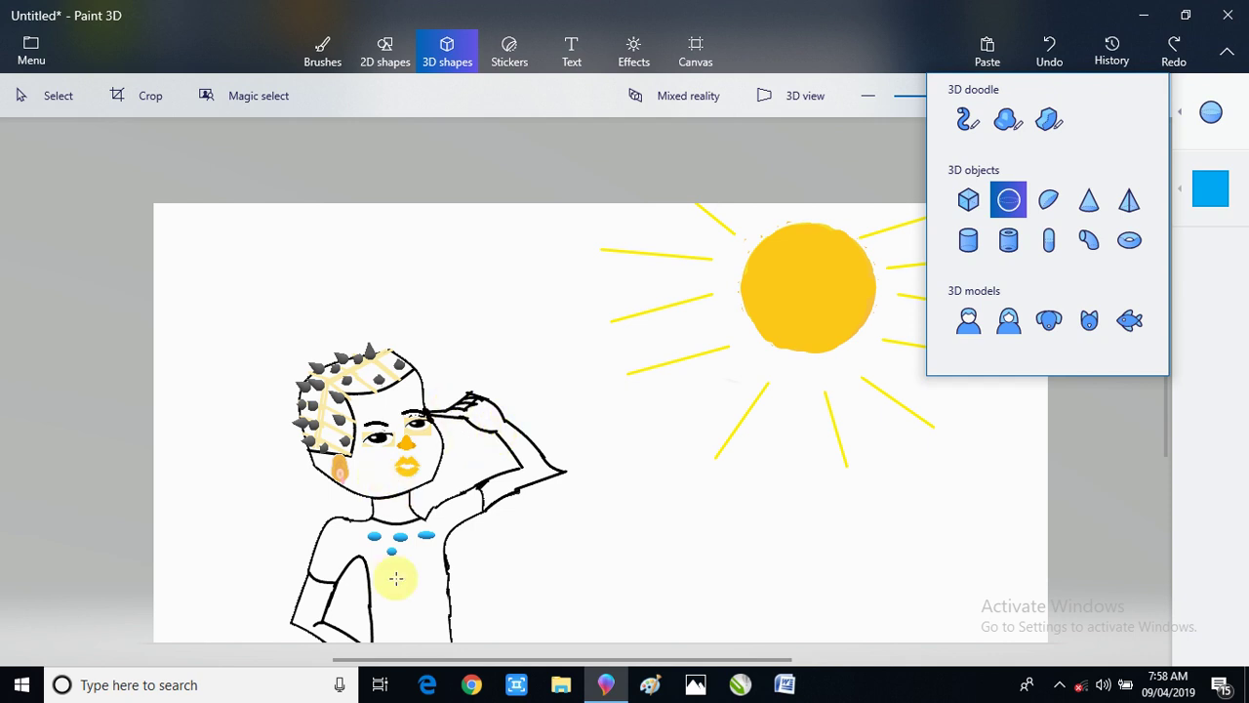
pyautogui.moveTo(410, 543); pyautogui.dragTo(412, 545)
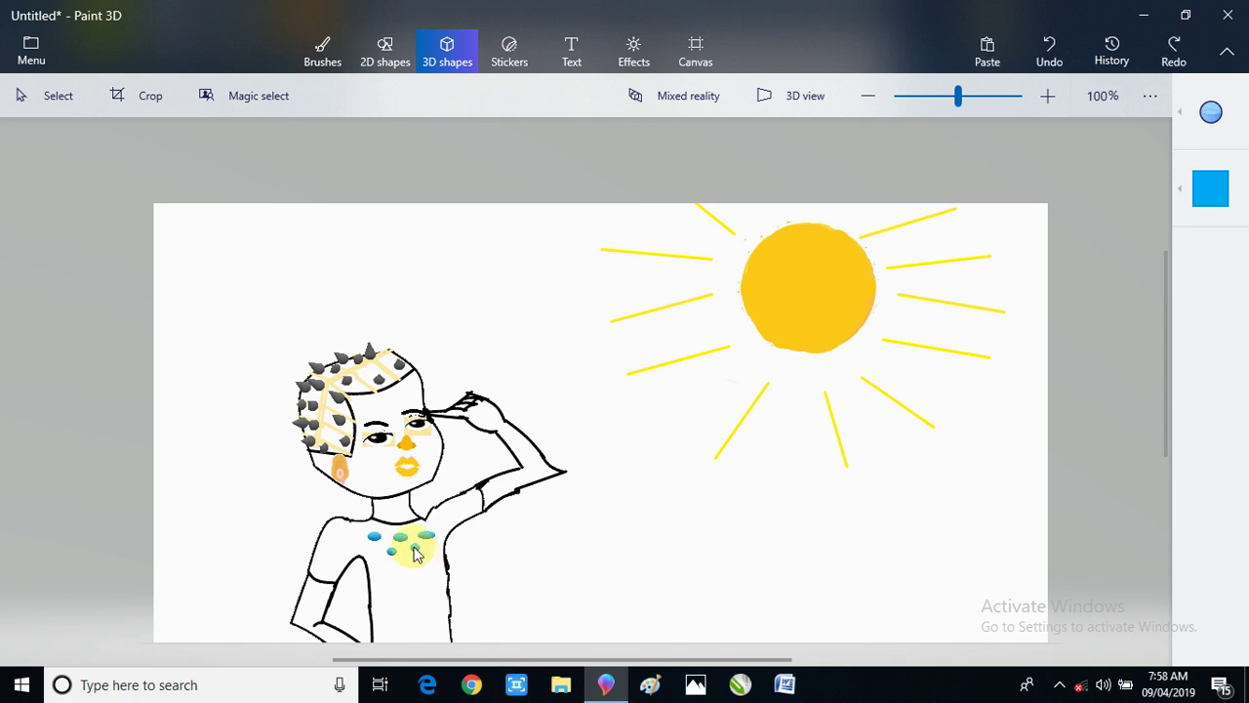
pyautogui.click(414, 552)
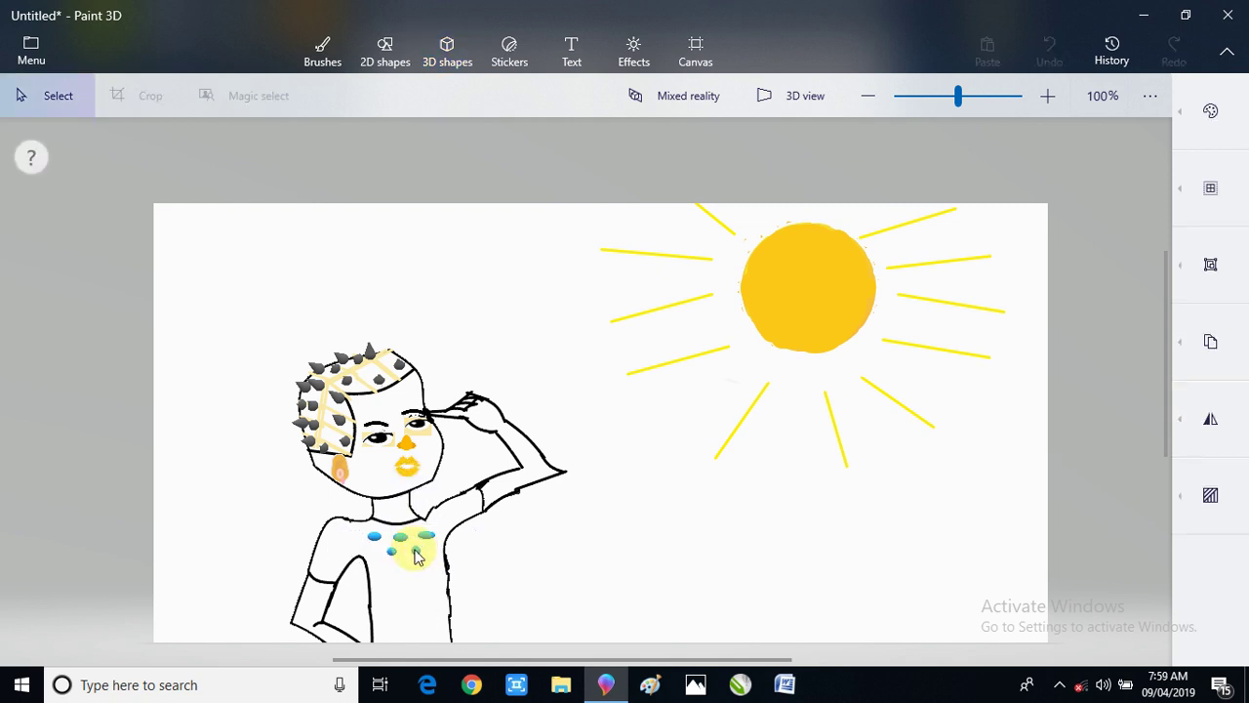
pyautogui.click(414, 552)
pyautogui.click(654, 609)
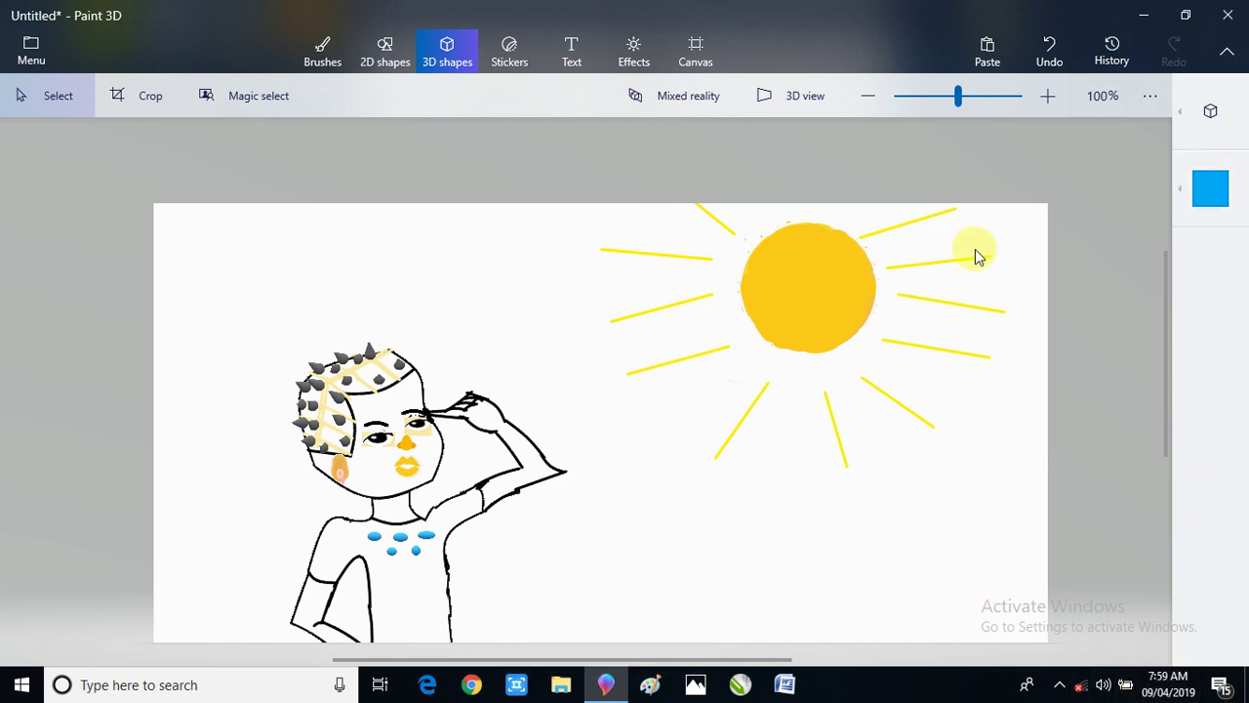
# - Set the brush to matte dark gray and shade the front end of the hair above the forehead
pyautogui.click(327, 46)
pyautogui.click(1211, 262)
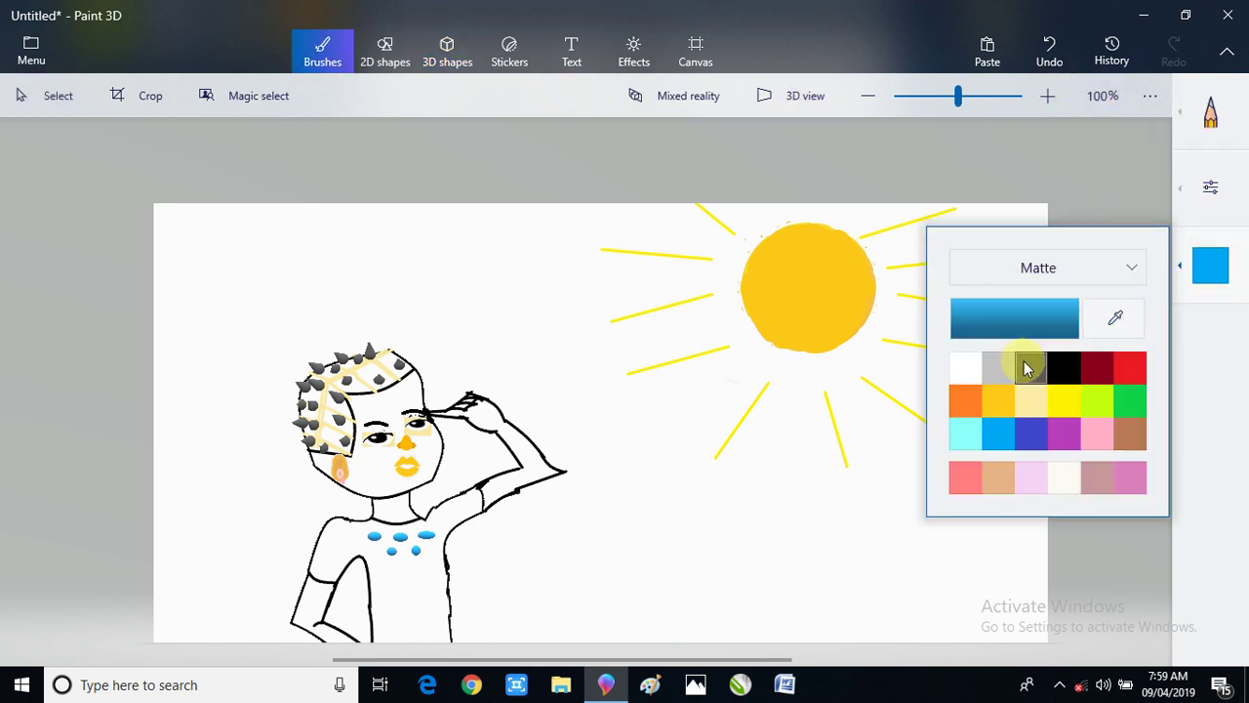
pyautogui.click(1027, 367)
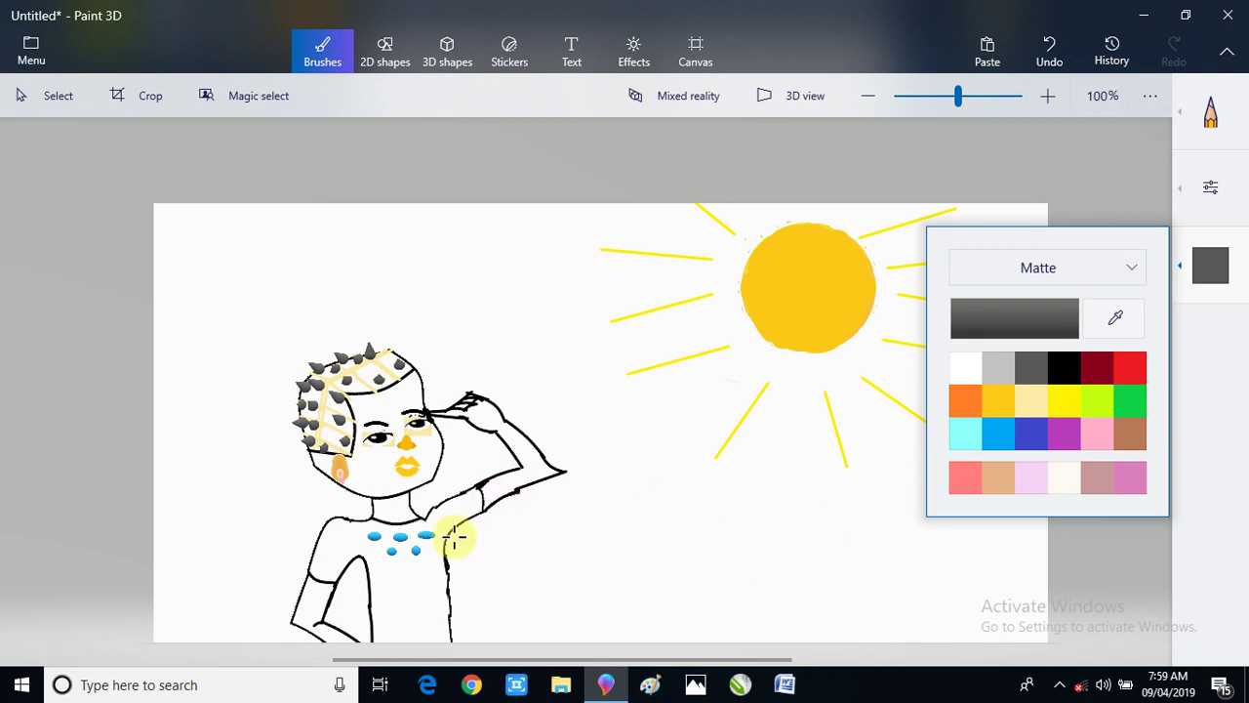
pyautogui.click(395, 364)
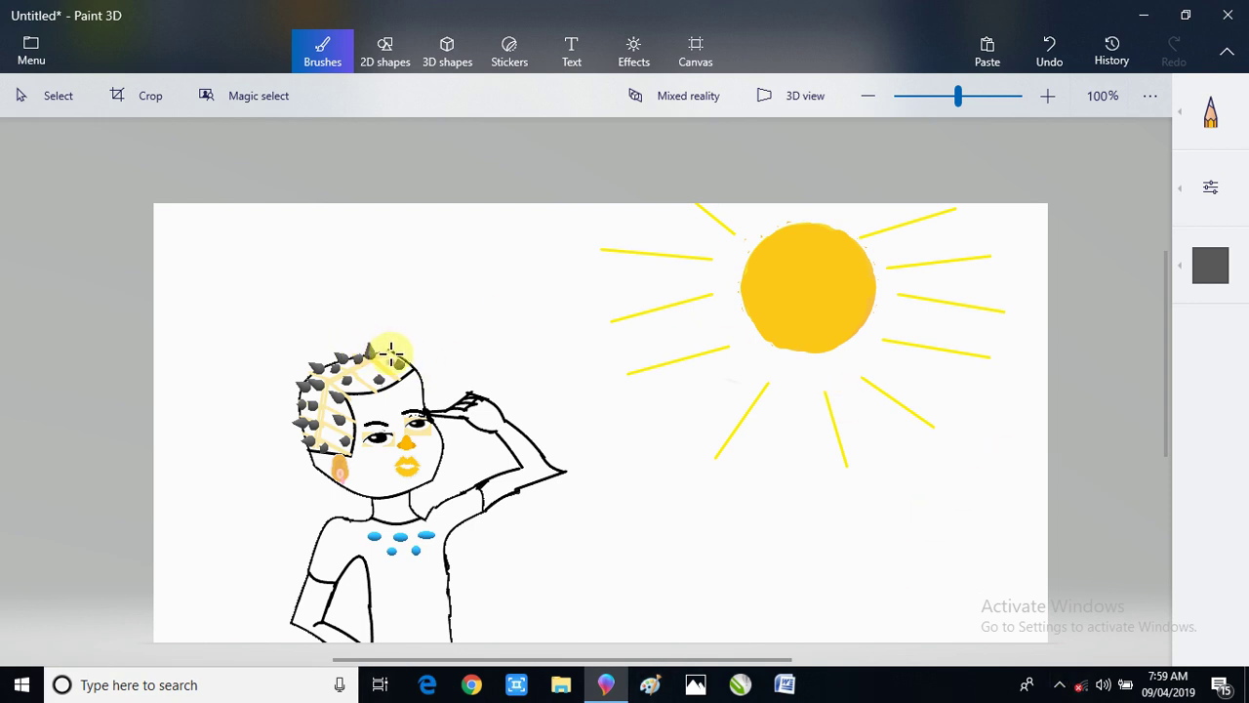
pyautogui.moveTo(389, 353)
pyautogui.mouseDown()
pyautogui.moveTo(375, 353)
pyautogui.moveTo(398, 376)
pyautogui.moveTo(399, 354)
pyautogui.moveTo(363, 370)
pyautogui.moveTo(381, 388)
pyautogui.moveTo(370, 376)
pyautogui.mouseUp()
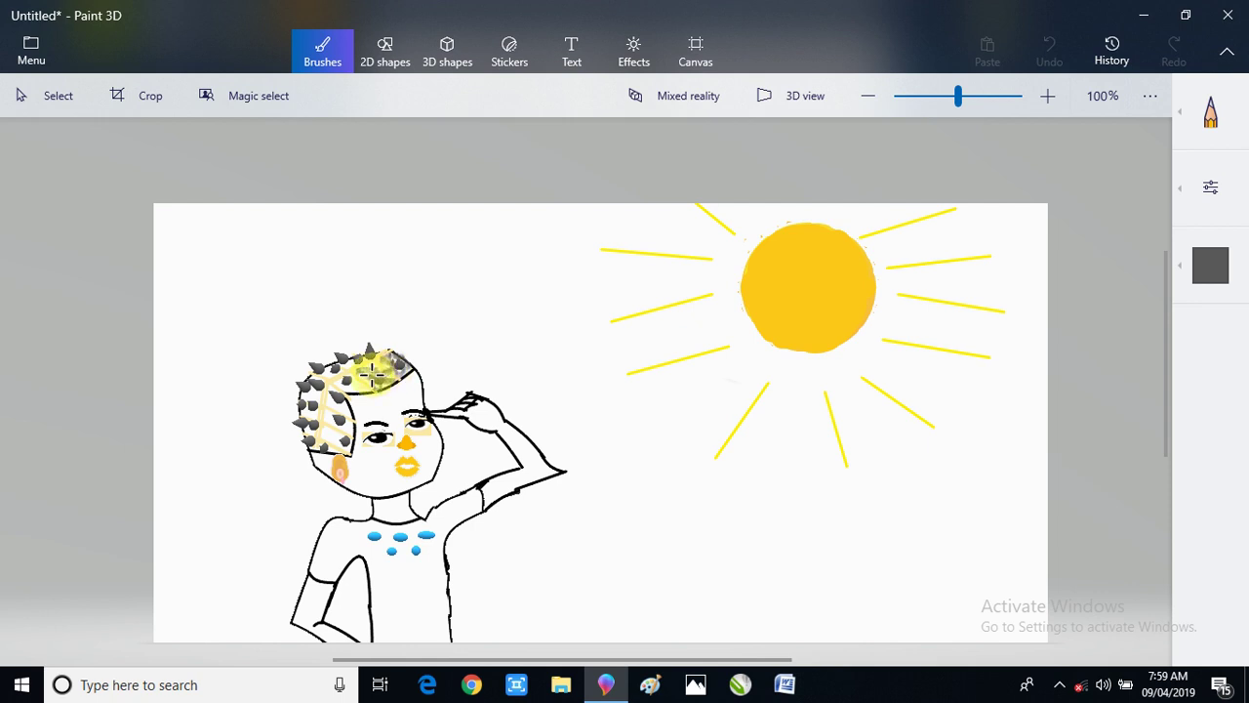
pyautogui.moveTo(374, 368); pyautogui.dragTo(374, 371)
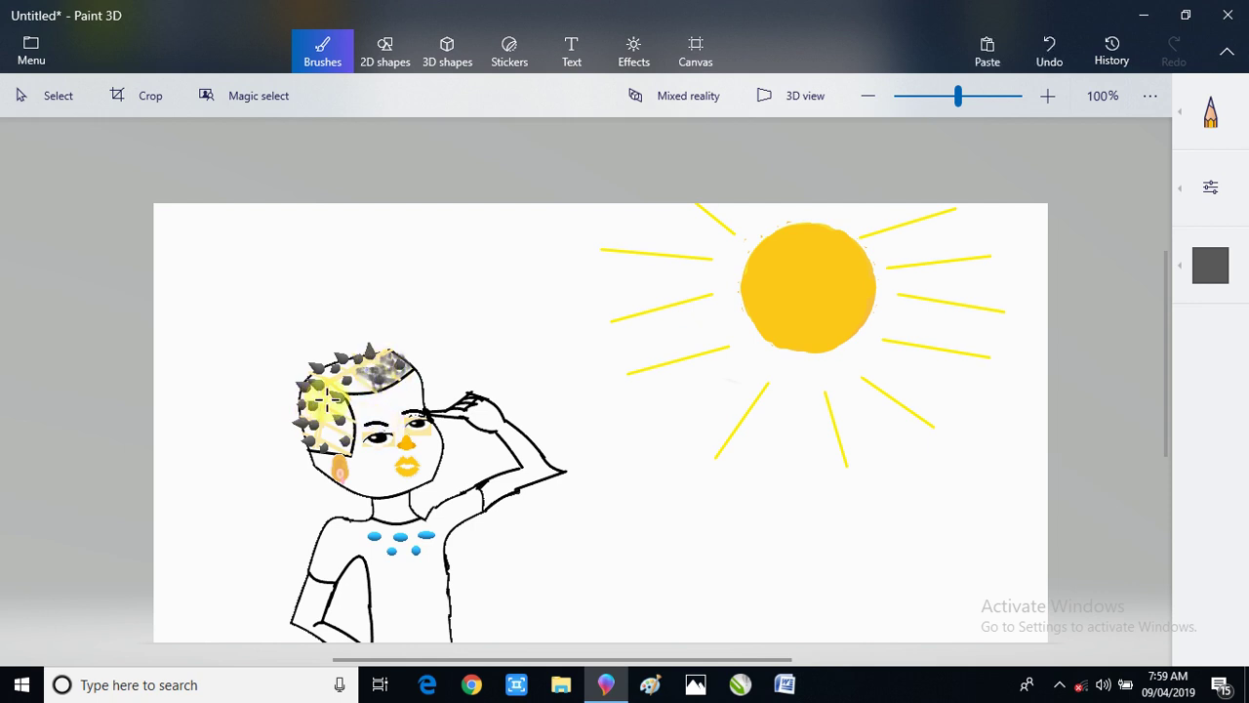
pyautogui.hotkey('ctrl', 'z')
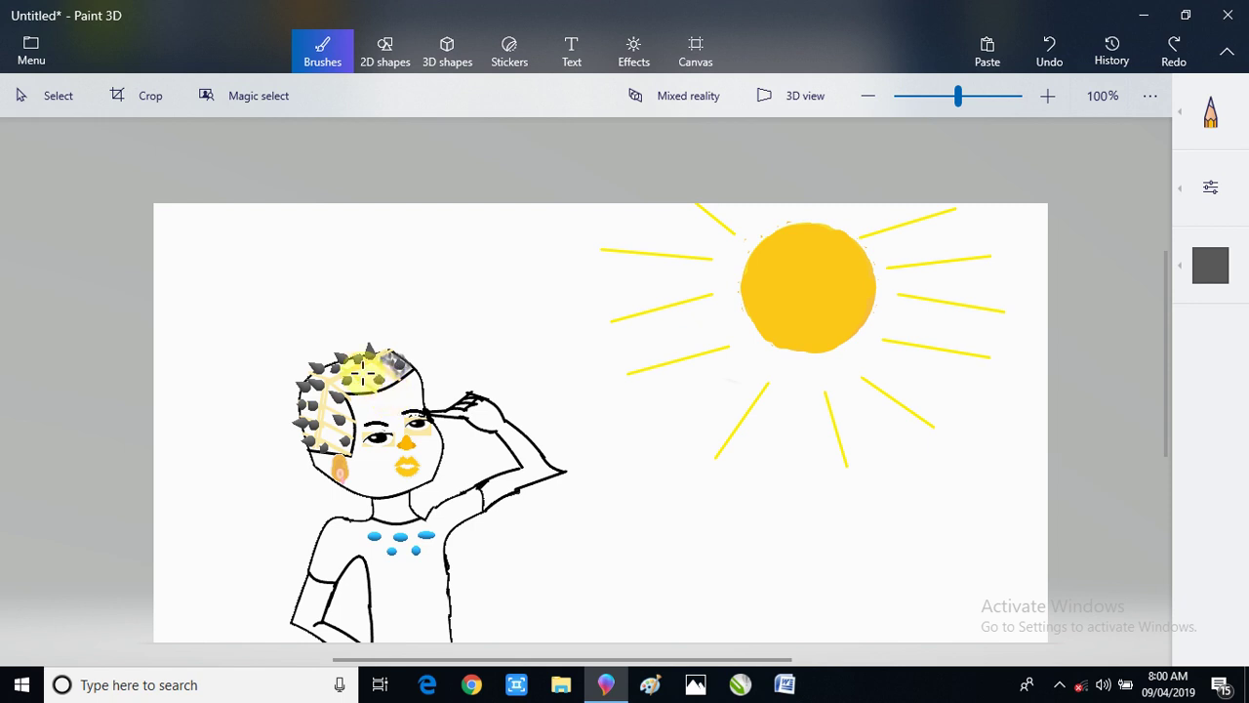
pyautogui.moveTo(362, 372); pyautogui.dragTo(372, 368)
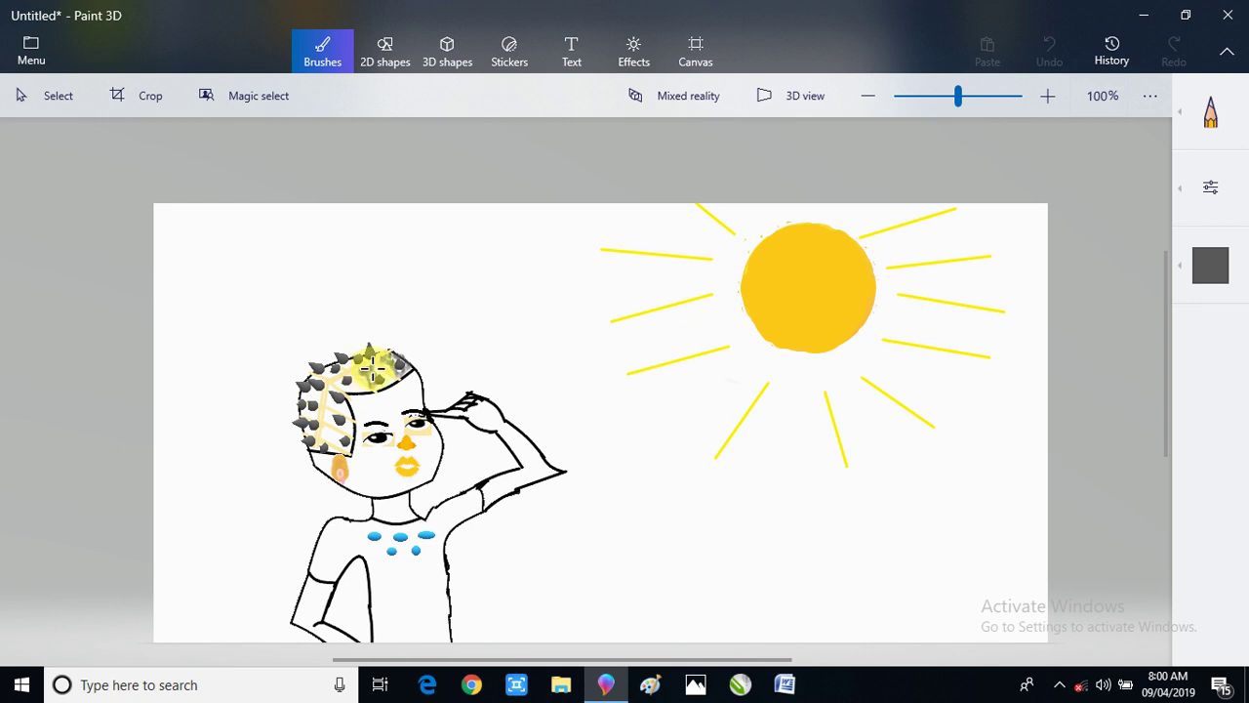
pyautogui.moveTo(374, 375)
pyautogui.mouseDown()
pyautogui.moveTo(381, 363)
pyautogui.moveTo(375, 375)
pyautogui.mouseUp()
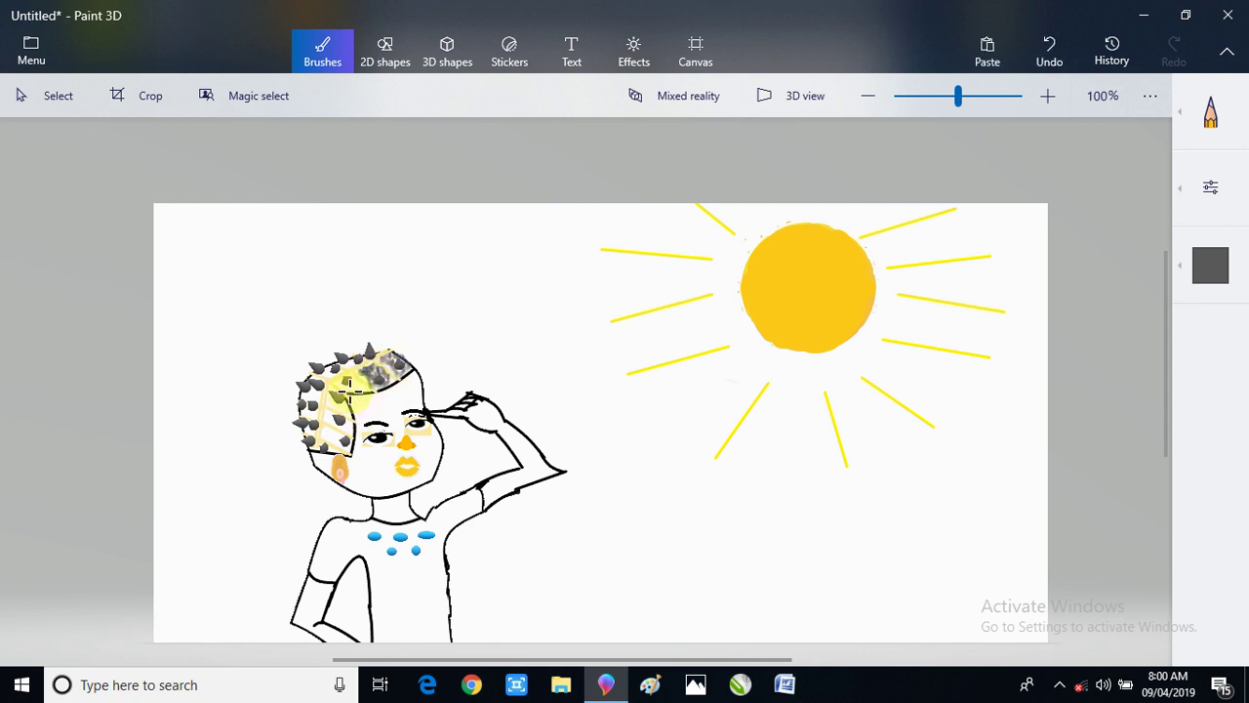
pyautogui.scroll(1, 340, 391)
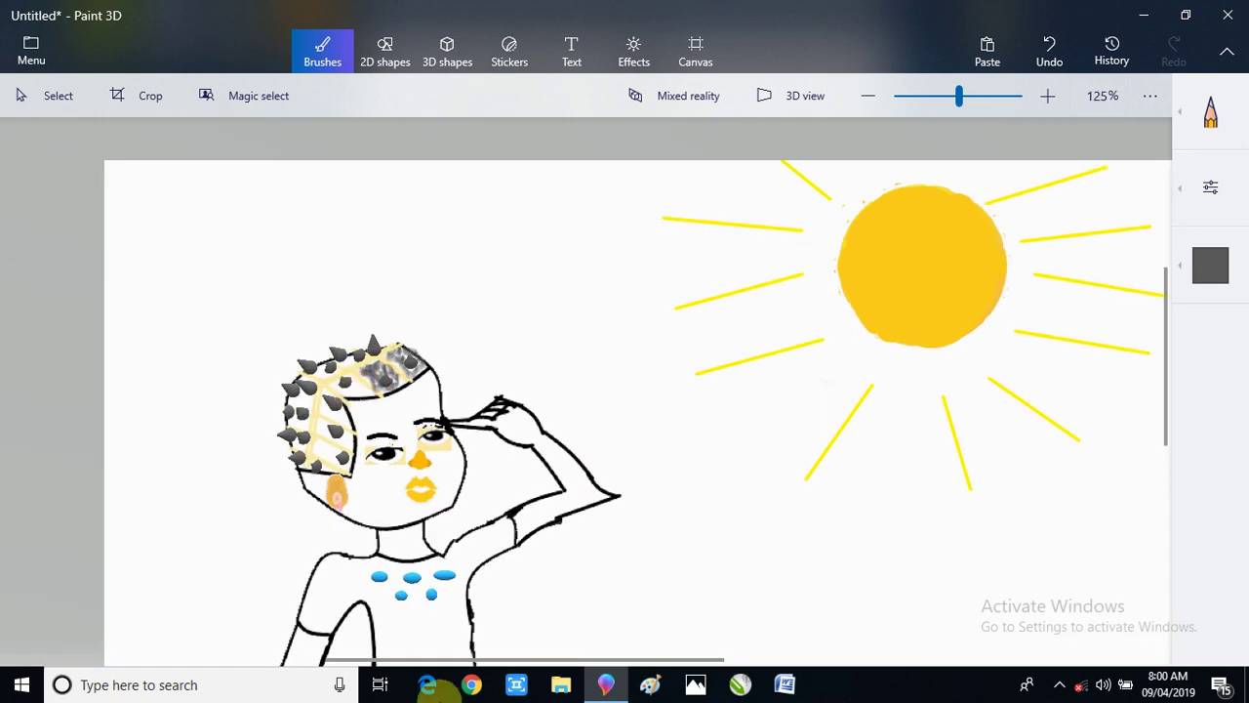
pyautogui.scroll(1, 556, 615)
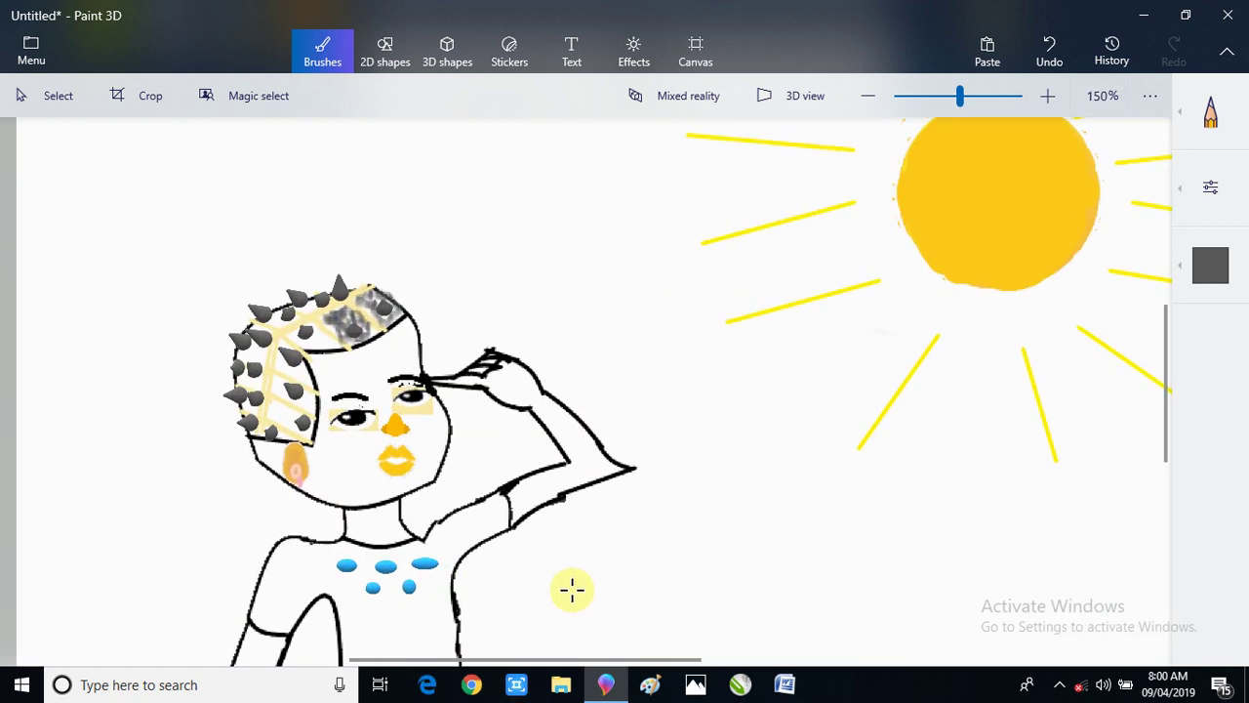
pyautogui.scroll(-1, 572, 592)
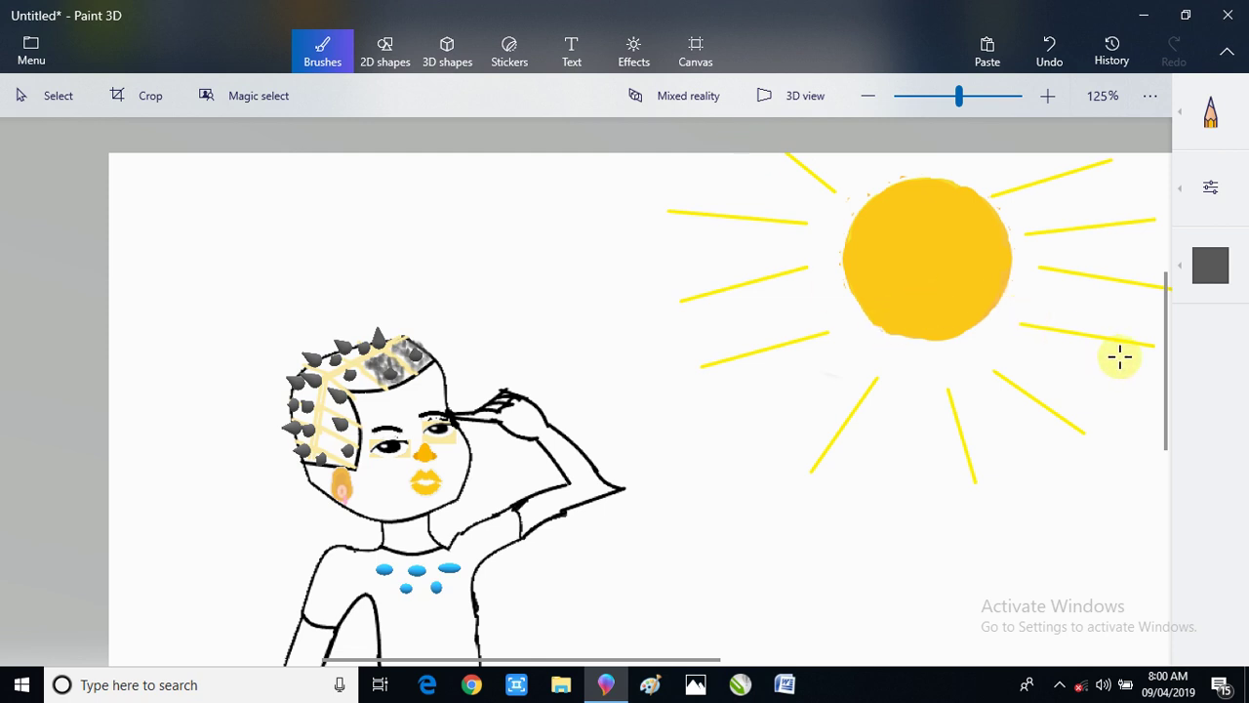
pyautogui.click(940, 94)
pyautogui.click(952, 98)
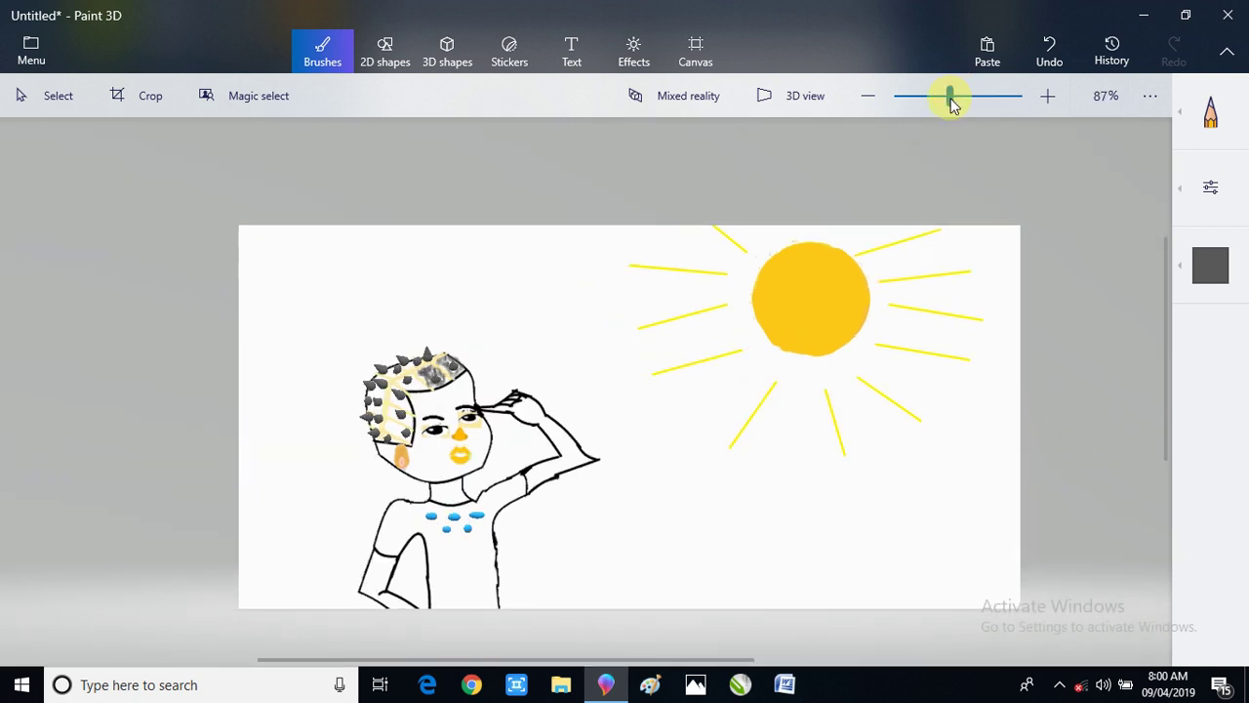
pyautogui.click(961, 101)
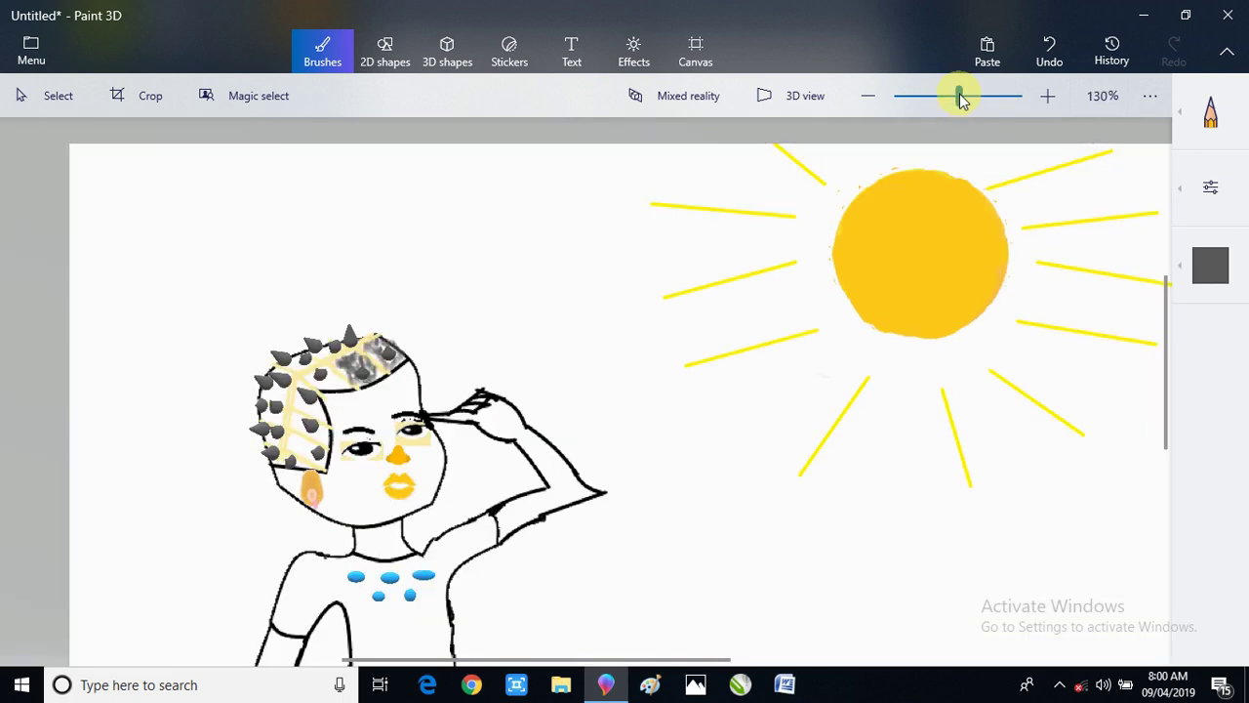
pyautogui.click(952, 100)
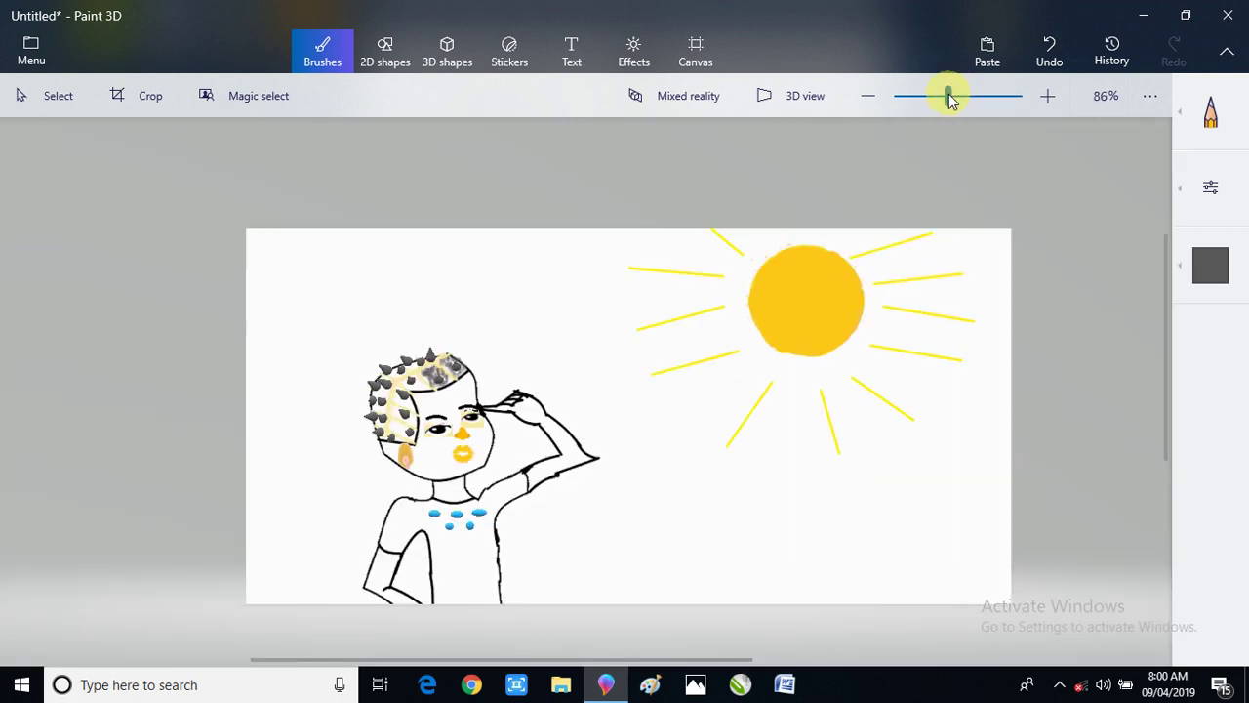
pyautogui.moveTo(949, 94); pyautogui.dragTo(957, 96)
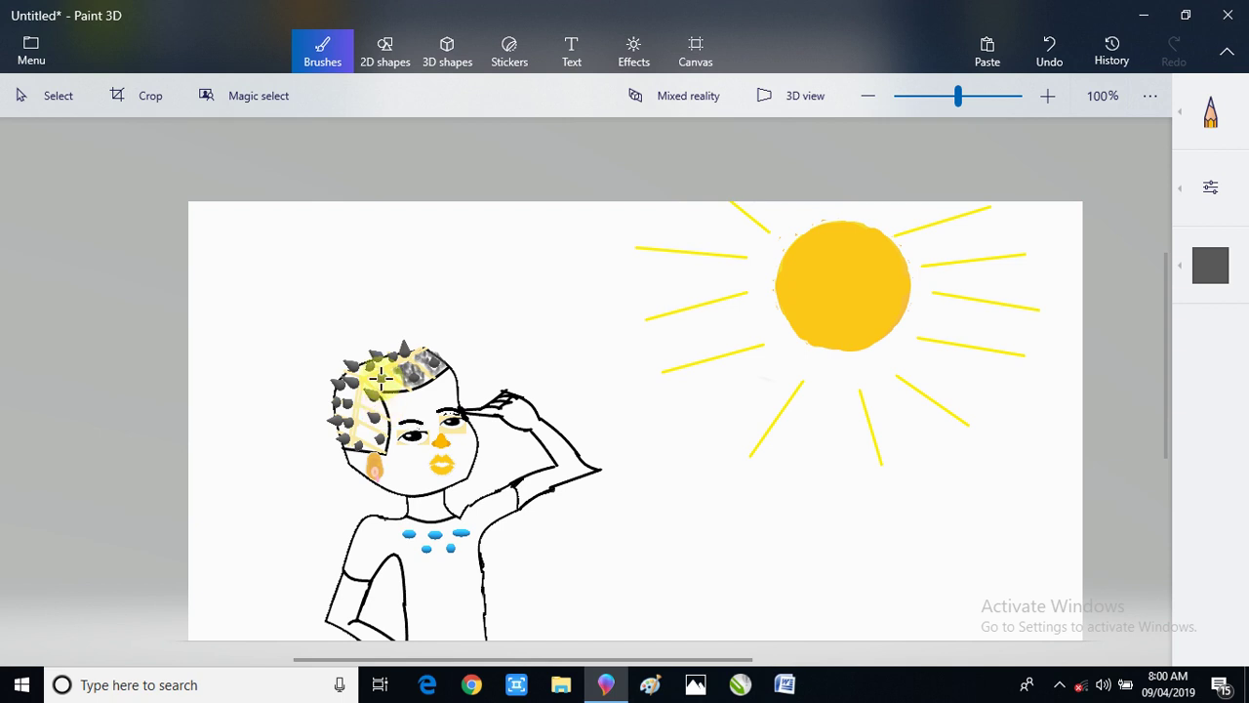
# - Extend the dark gray brush shading across the middle of the hair and down its back and side section to the ear
pyautogui.moveTo(381, 375)
pyautogui.mouseDown()
pyautogui.moveTo(401, 390)
pyautogui.moveTo(405, 375)
pyautogui.moveTo(382, 379)
pyautogui.moveTo(380, 367)
pyautogui.mouseUp()
pyautogui.hotkey('ctrl', 'z')
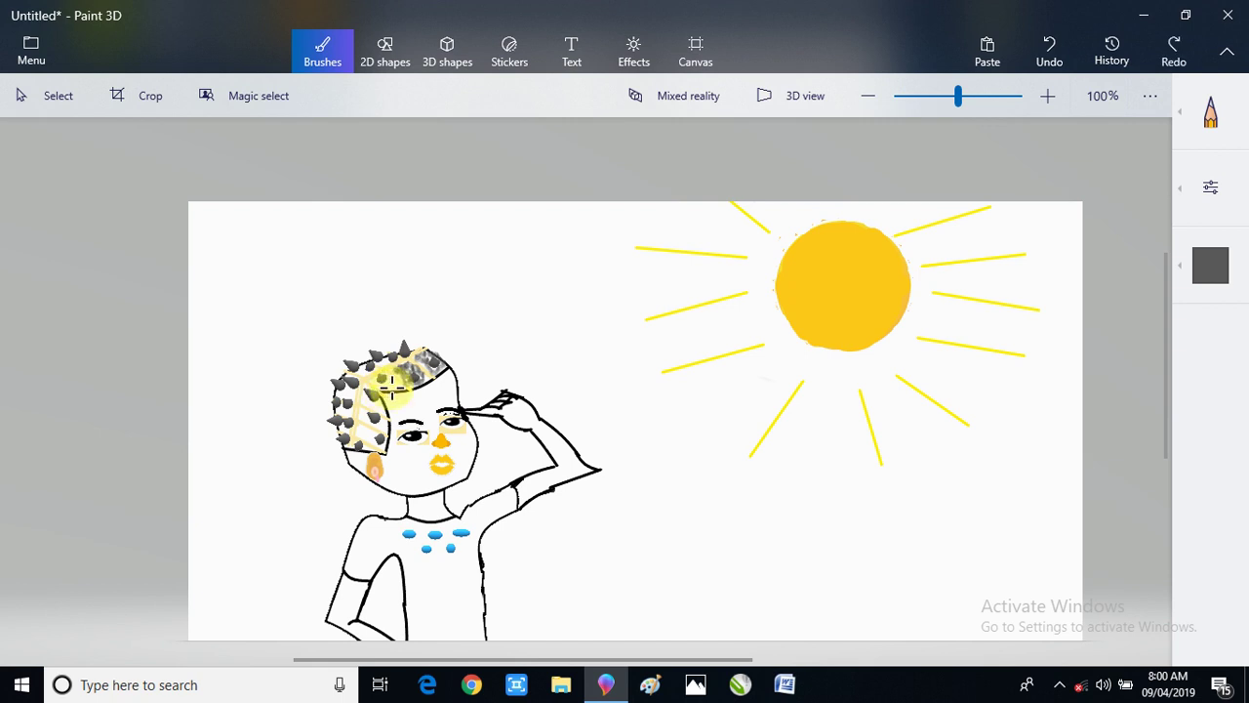
pyautogui.moveTo(391, 389)
pyautogui.mouseDown()
pyautogui.moveTo(379, 384)
pyautogui.moveTo(418, 391)
pyautogui.moveTo(377, 400)
pyautogui.mouseUp()
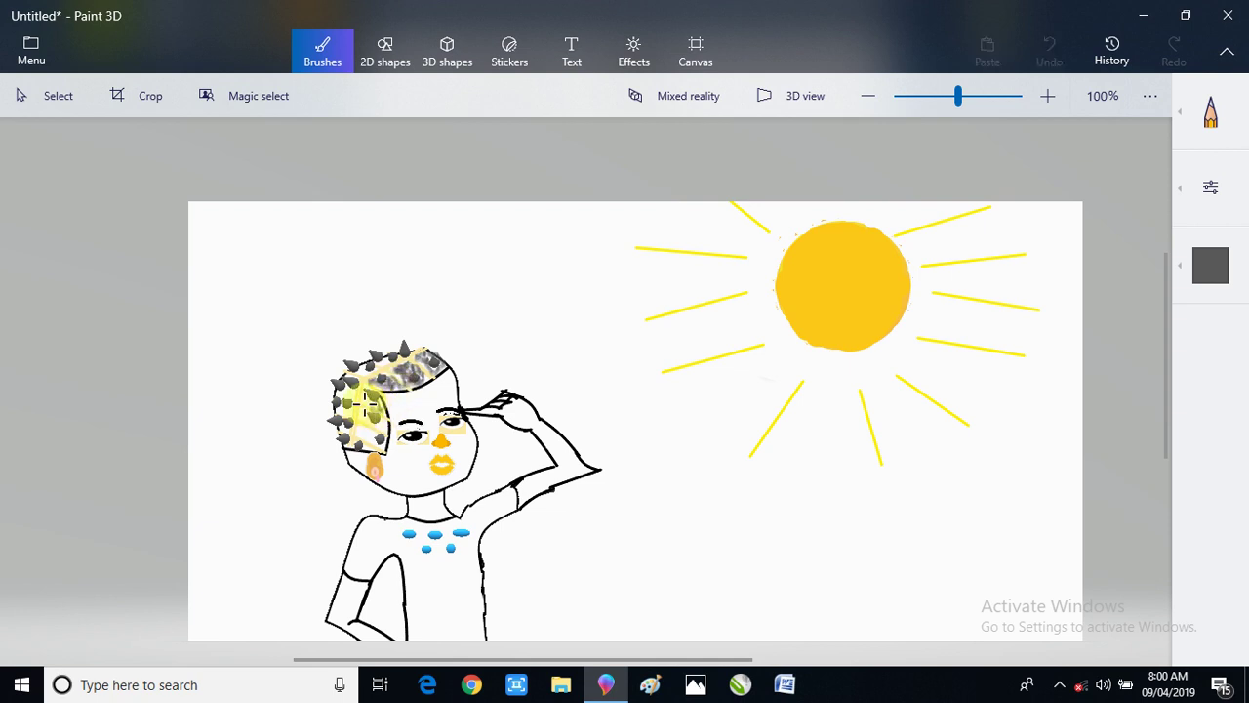
pyautogui.moveTo(386, 415)
pyautogui.mouseDown()
pyautogui.moveTo(379, 425)
pyautogui.moveTo(370, 414)
pyautogui.moveTo(382, 441)
pyautogui.moveTo(361, 441)
pyautogui.moveTo(379, 446)
pyautogui.moveTo(336, 441)
pyautogui.moveTo(347, 447)
pyautogui.moveTo(347, 425)
pyautogui.moveTo(332, 429)
pyautogui.moveTo(354, 363)
pyautogui.moveTo(361, 372)
pyautogui.moveTo(383, 361)
pyautogui.mouseUp()
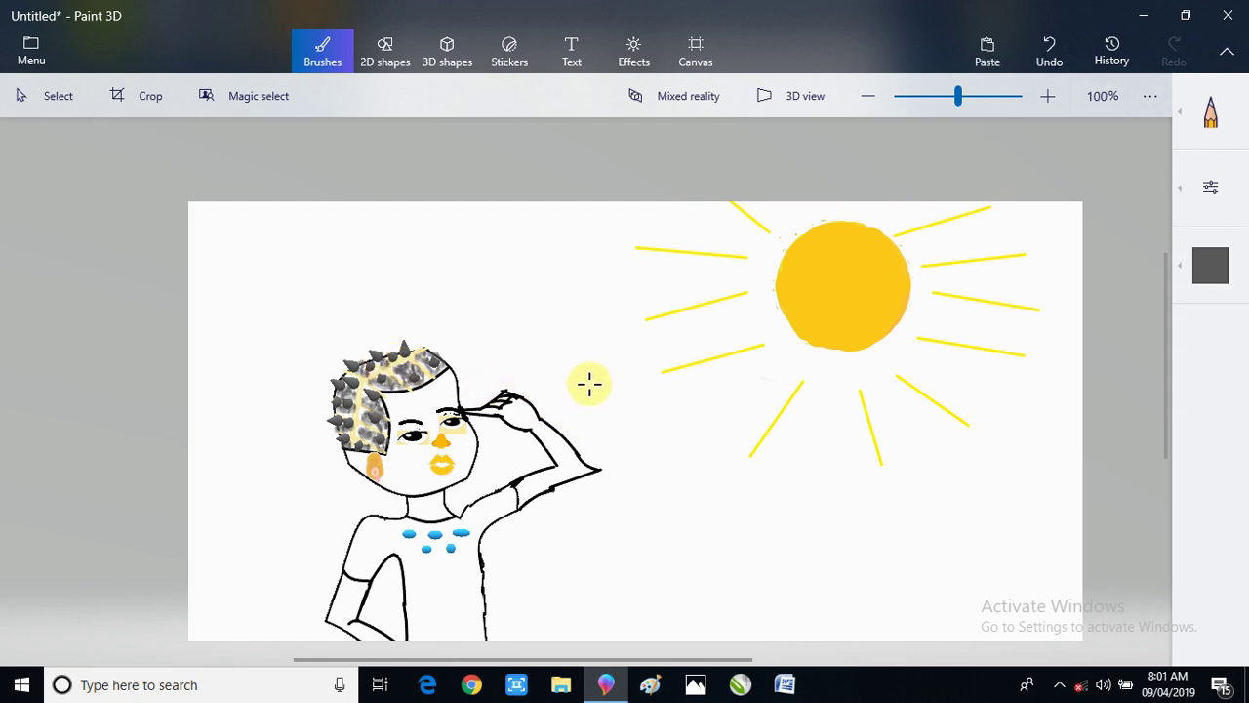
pyautogui.rightClick(589, 391)
pyautogui.click(560, 329)
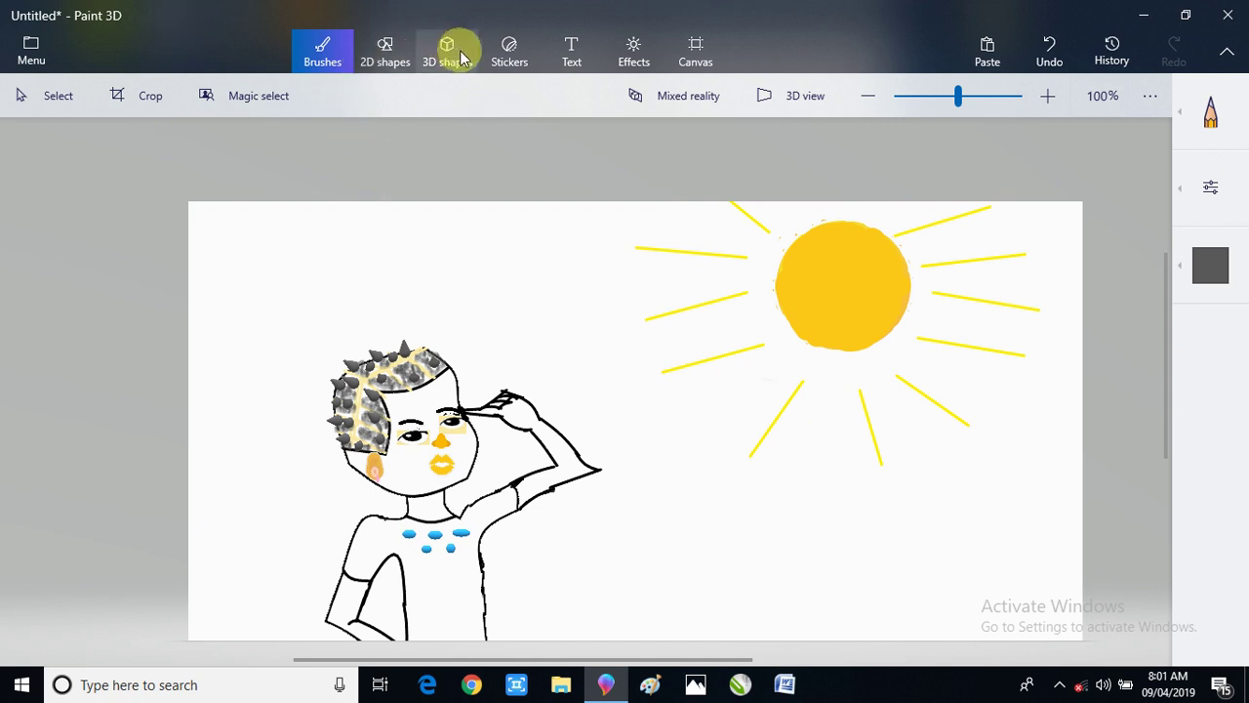
pyautogui.click(506, 53)
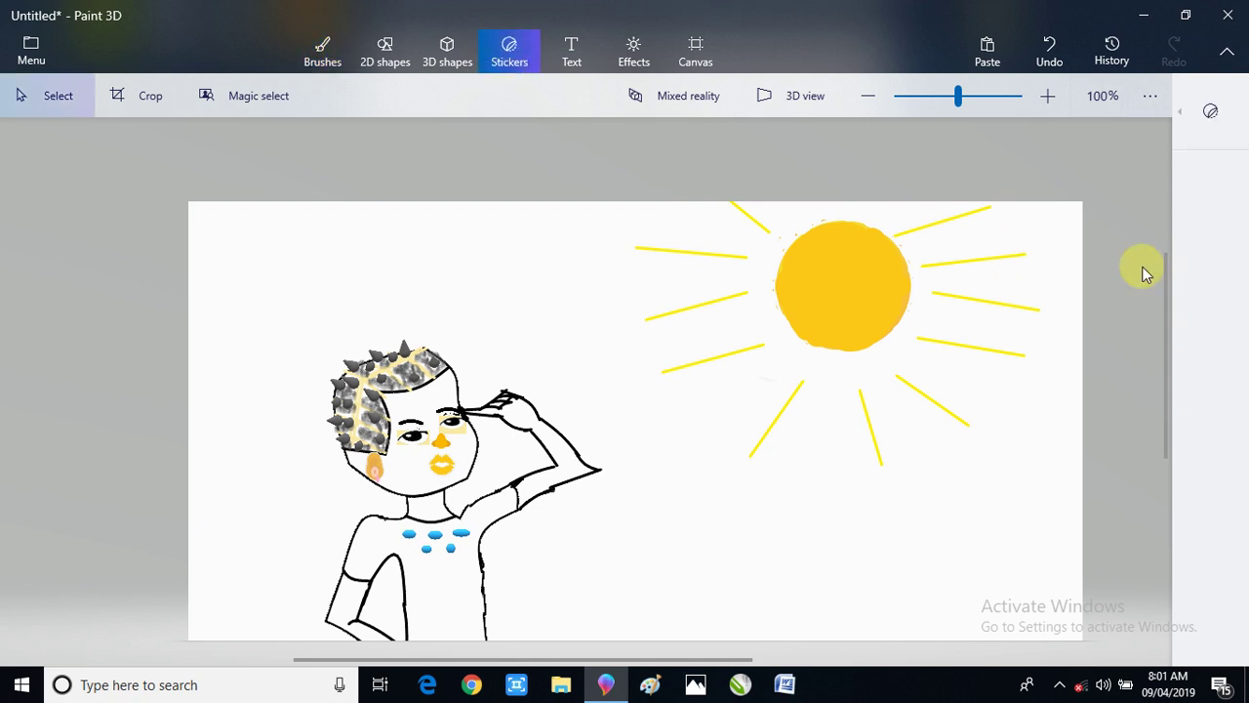
pyautogui.click(1211, 109)
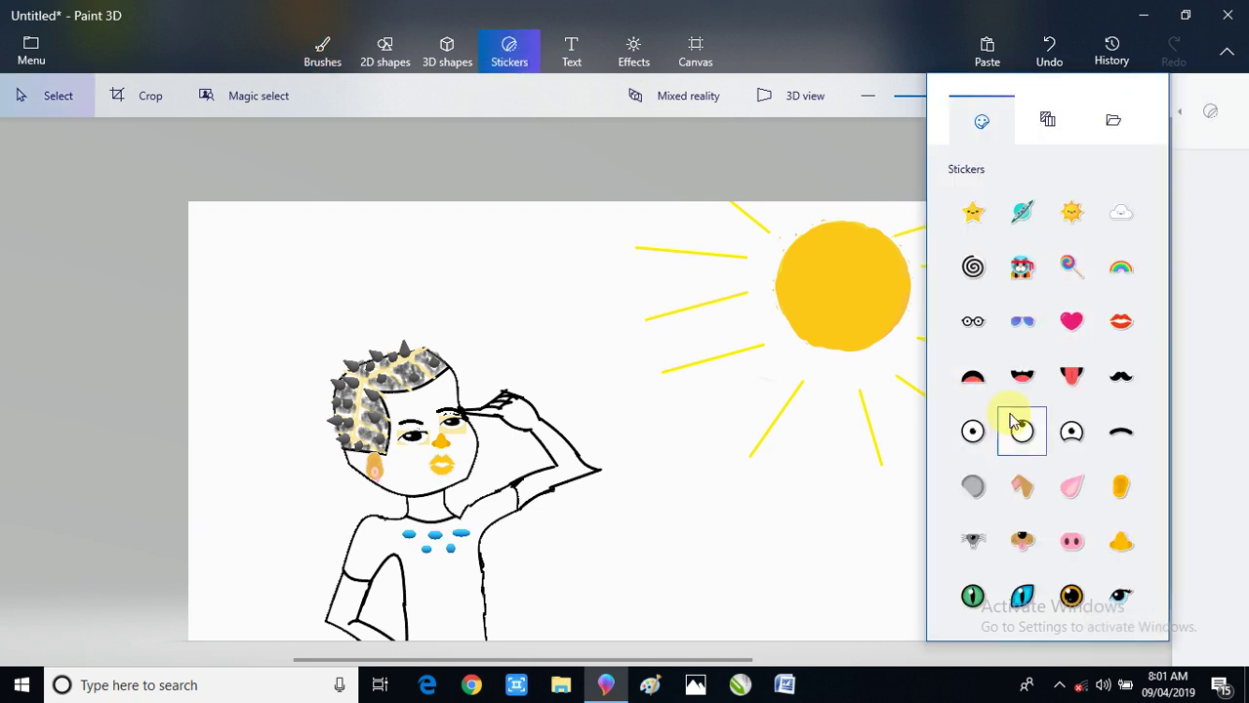
pyautogui.click(1228, 377)
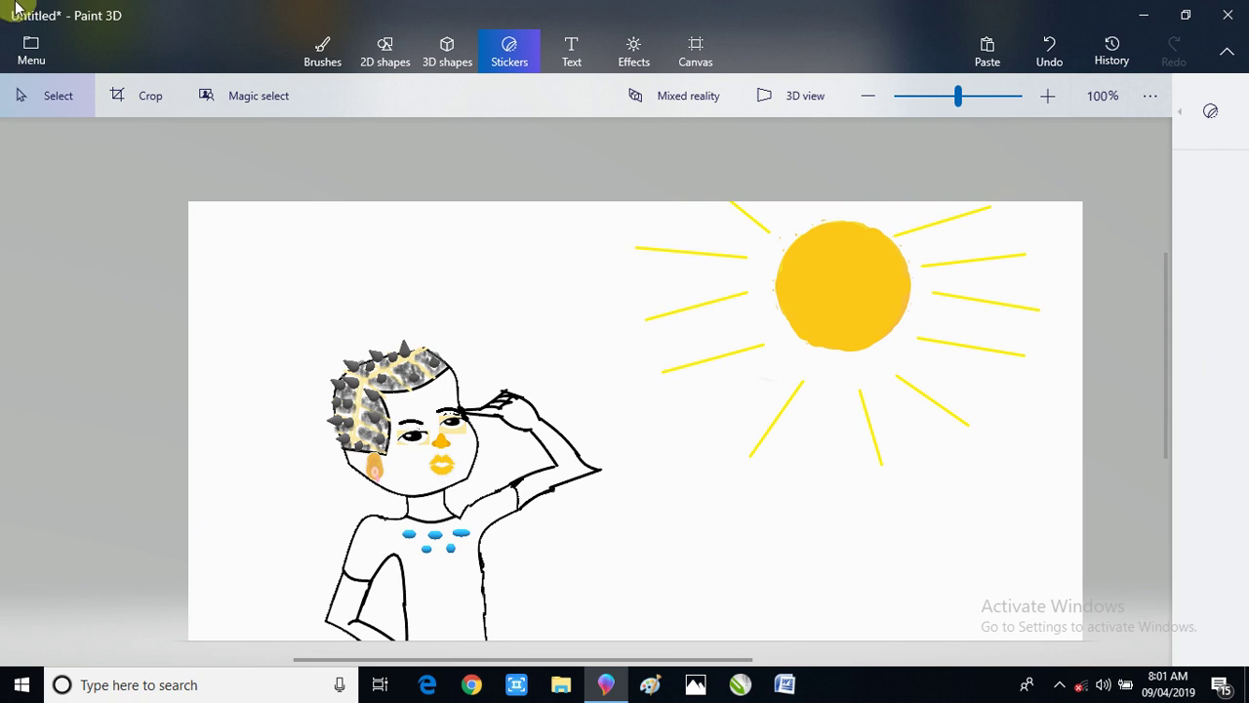
# - Draw a small black teardrop outline with the curve tool on the empty canvas below the sun
pyautogui.click(381, 53)
pyautogui.click(1210, 111)
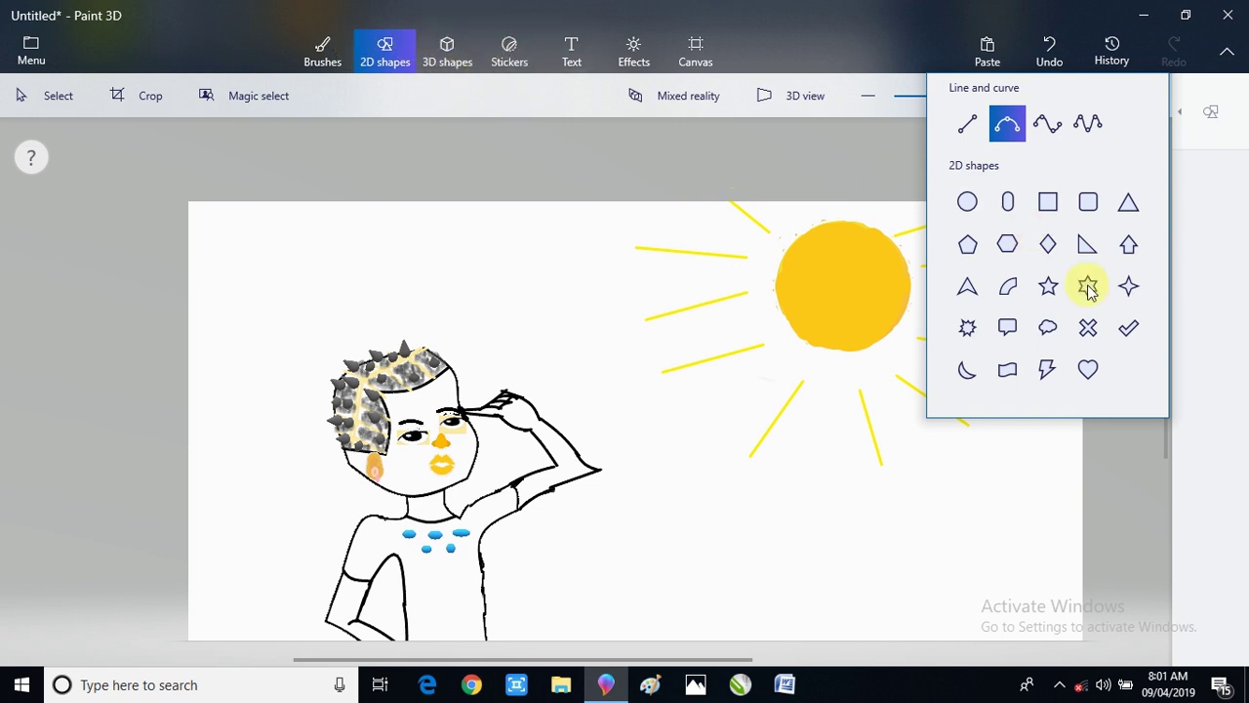
pyautogui.click(1208, 293)
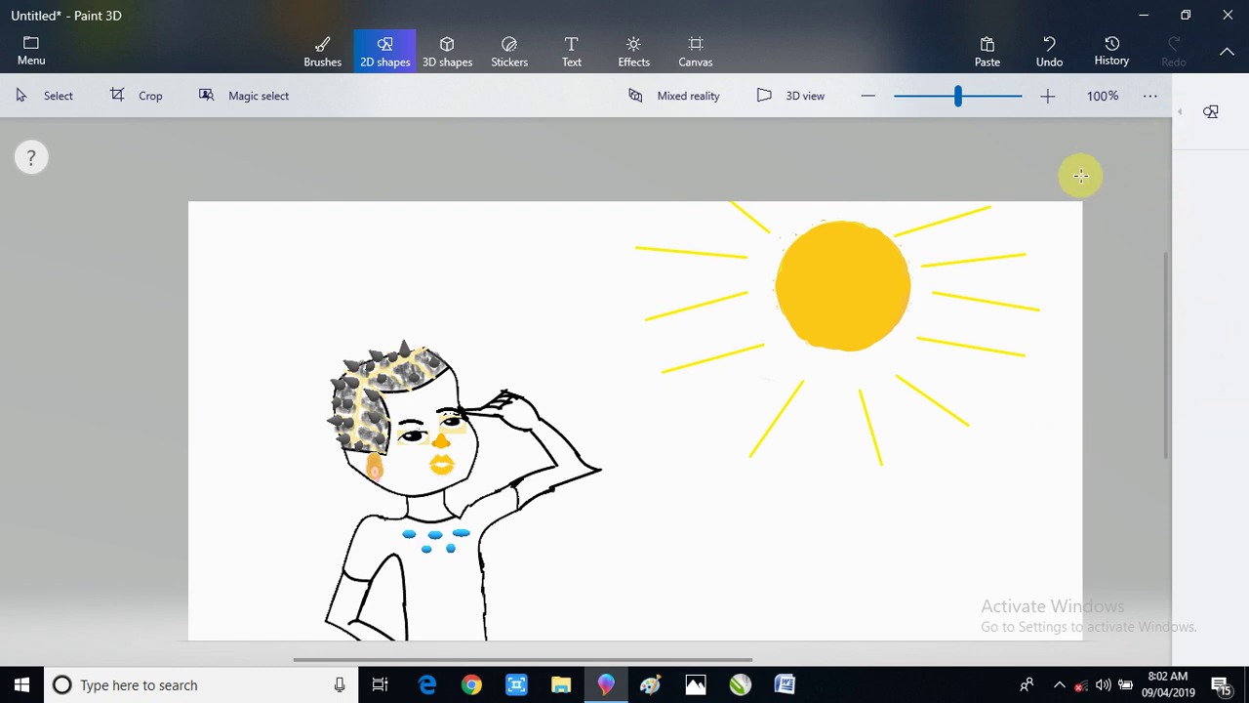
pyautogui.click(1201, 117)
pyautogui.click(1046, 123)
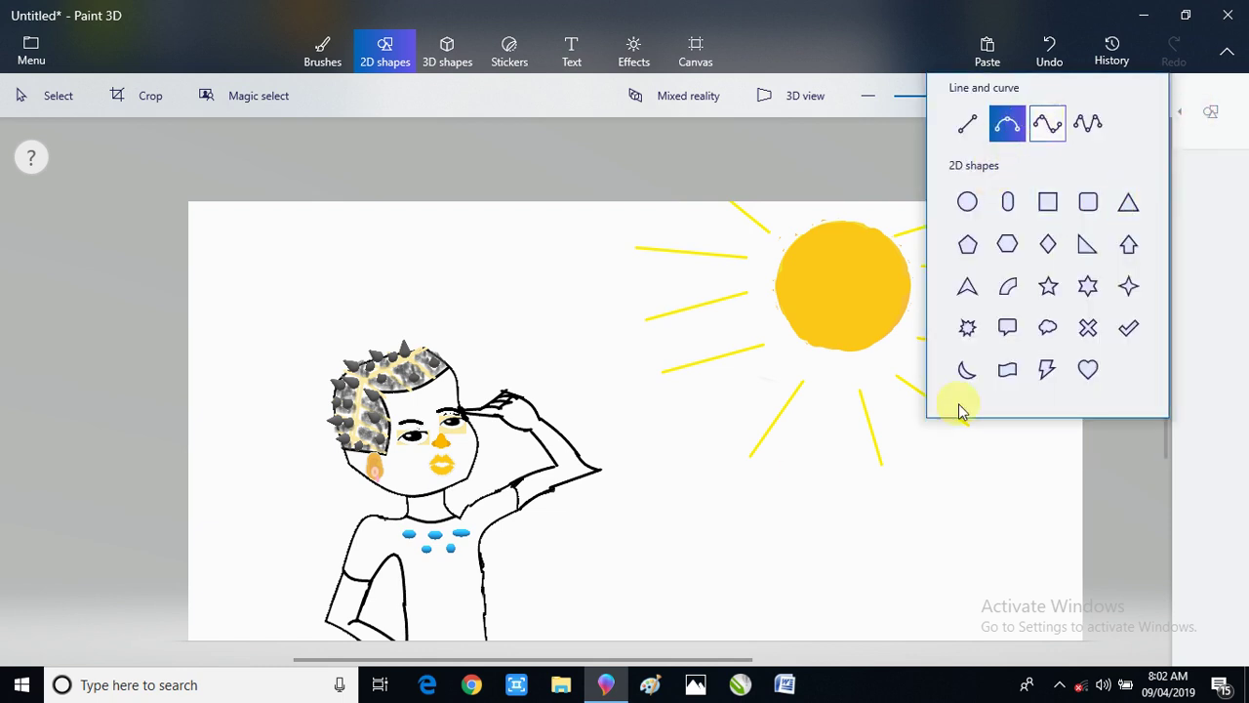
pyautogui.moveTo(829, 525)
pyautogui.mouseDown()
pyautogui.moveTo(862, 560)
pyautogui.moveTo(905, 547)
pyautogui.moveTo(892, 525)
pyautogui.moveTo(837, 554)
pyautogui.moveTo(828, 527)
pyautogui.mouseUp()
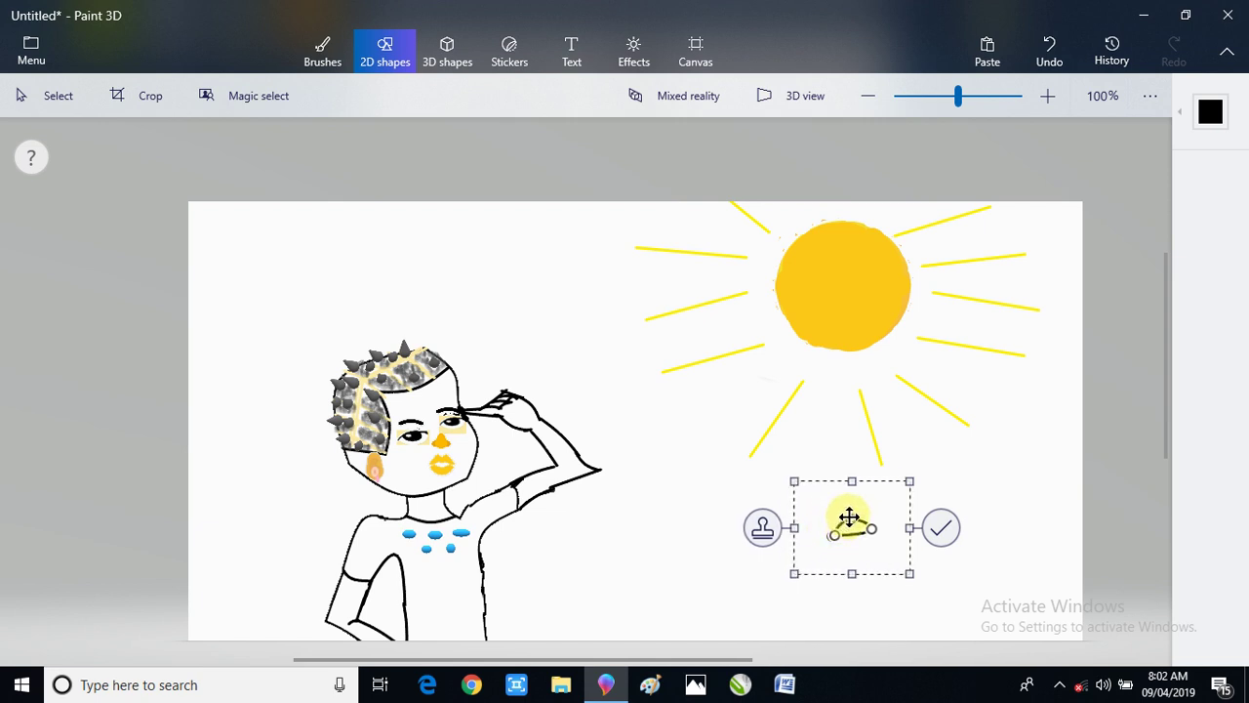
pyautogui.moveTo(849, 516); pyautogui.dragTo(855, 517)
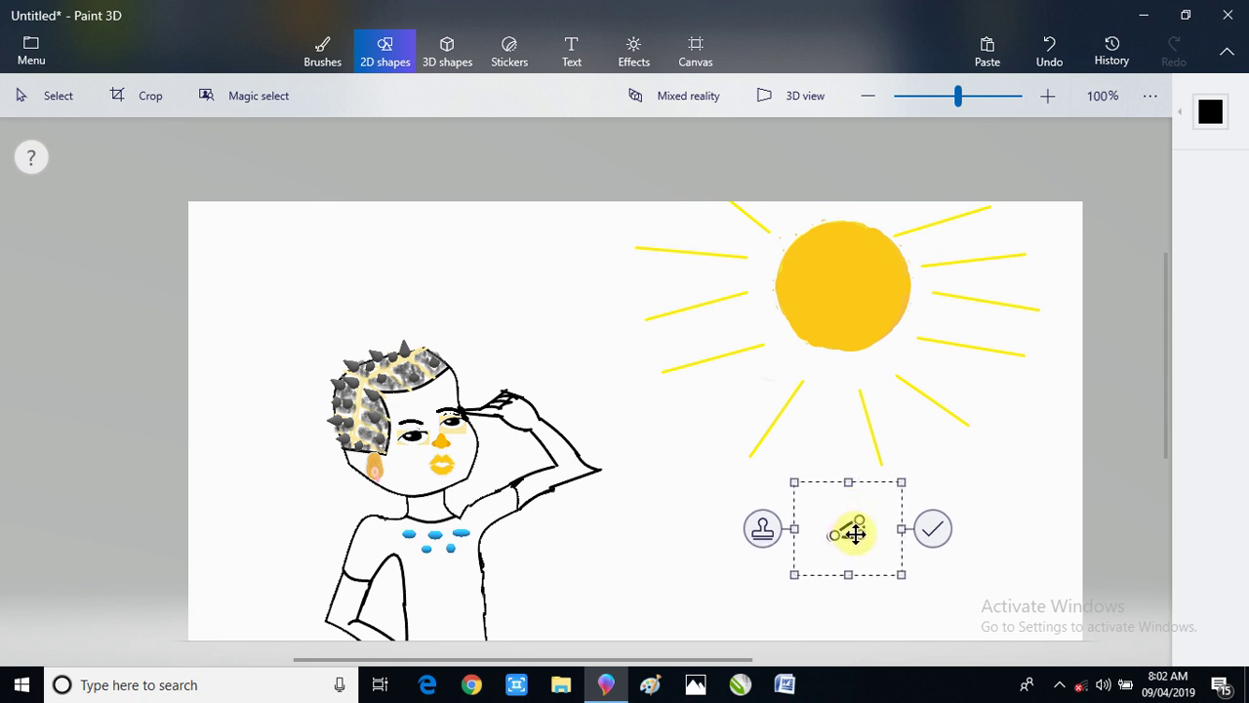
pyautogui.moveTo(859, 526); pyautogui.dragTo(861, 524)
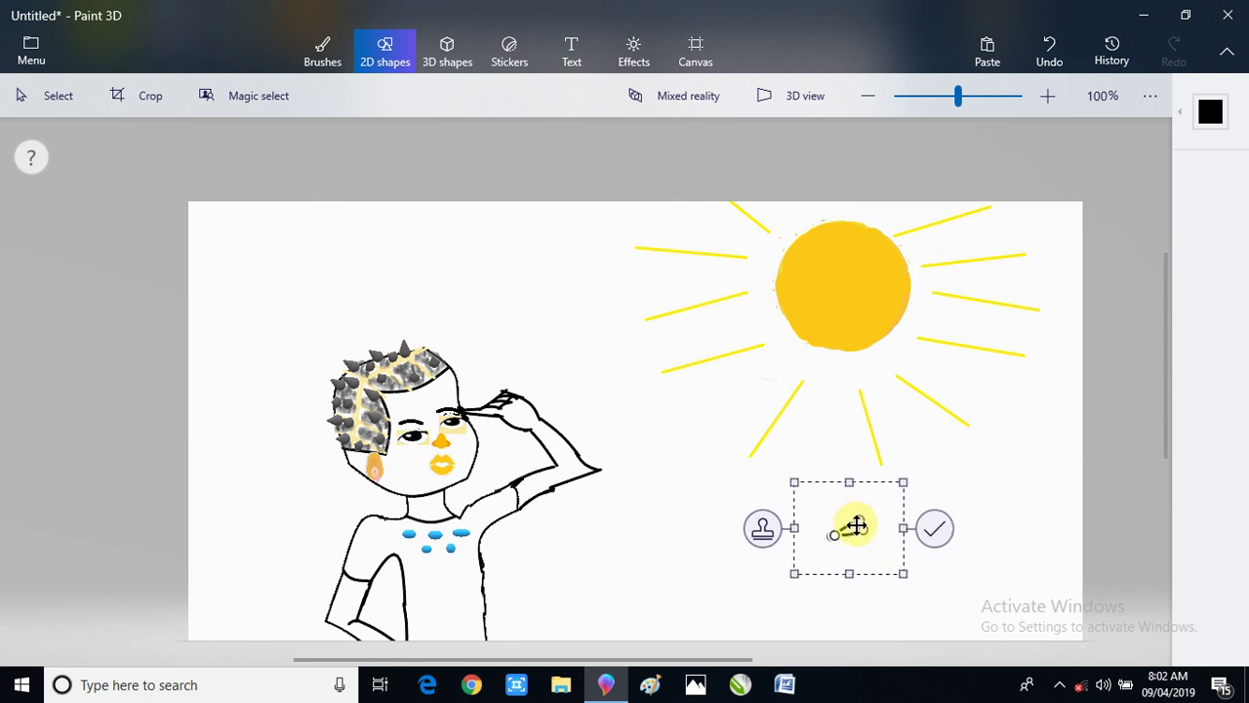
pyautogui.click(932, 531)
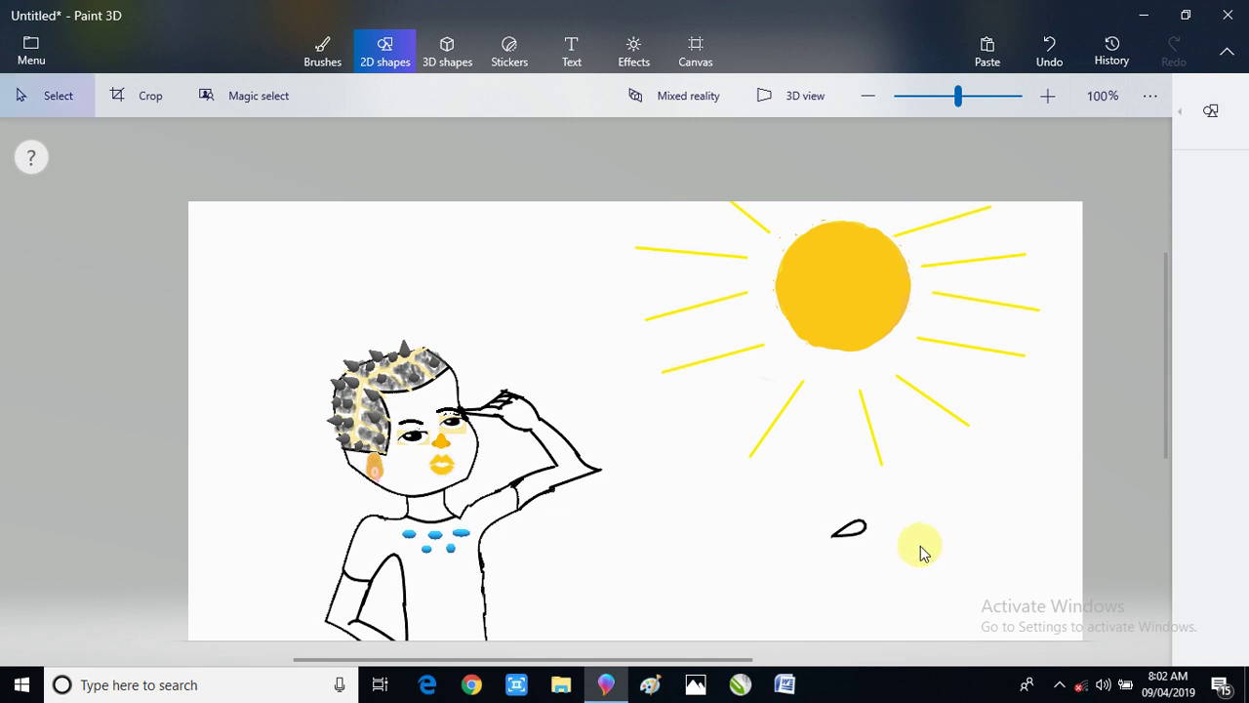
# - Select the teardrop outline and rotate it so that its pointed end faces upward
pyautogui.click(845, 532)
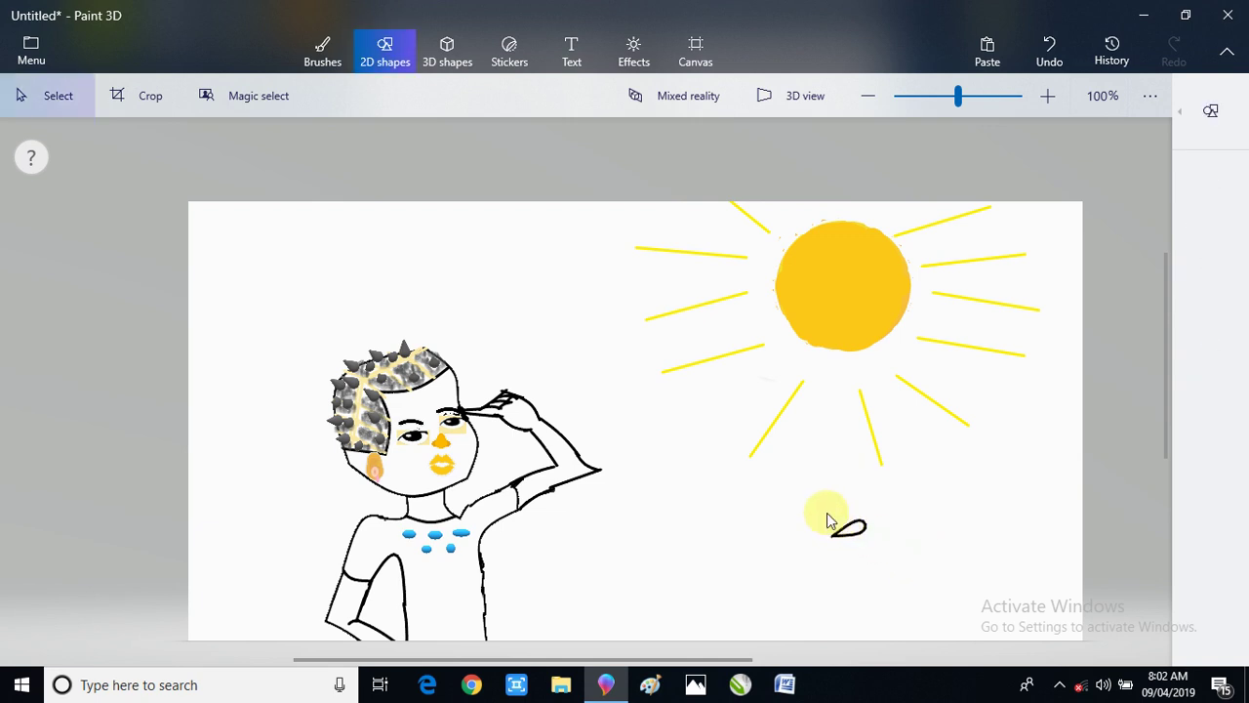
pyautogui.moveTo(827, 519)
pyautogui.mouseDown()
pyautogui.moveTo(878, 551)
pyautogui.moveTo(719, 508)
pyautogui.moveTo(748, 509)
pyautogui.mouseUp()
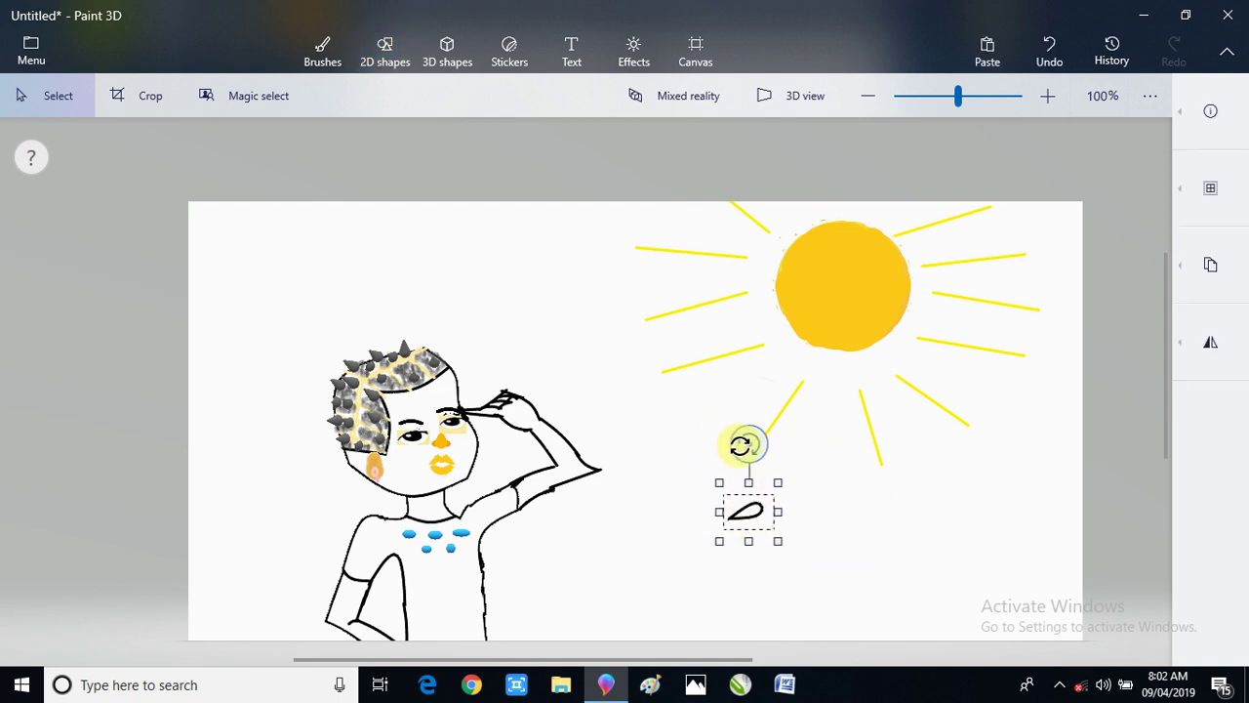
pyautogui.moveTo(742, 445); pyautogui.dragTo(820, 508)
pyautogui.moveTo(797, 579); pyautogui.dragTo(857, 535)
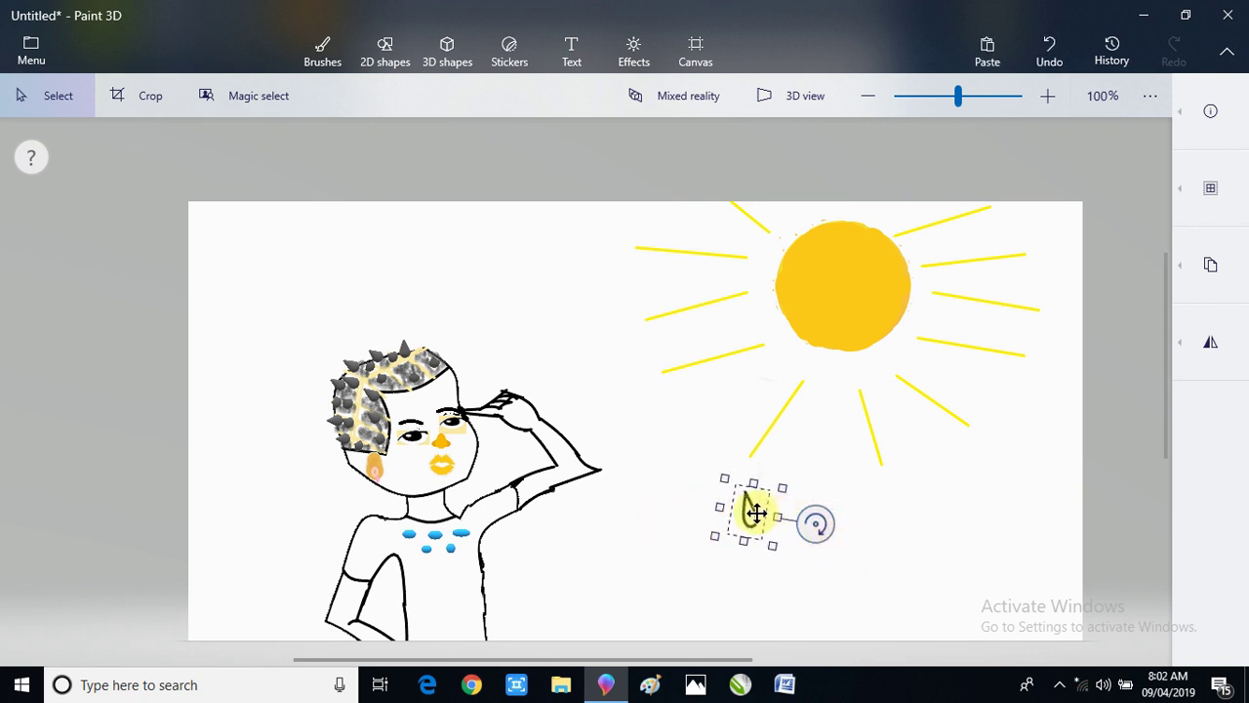
# - Place the upright teardrop on the forehead as a sweat drop, above the eyebrow nearer the ear
pyautogui.moveTo(742, 514); pyautogui.dragTo(440, 452)
pyautogui.moveTo(841, 660); pyautogui.dragTo(421, 400)
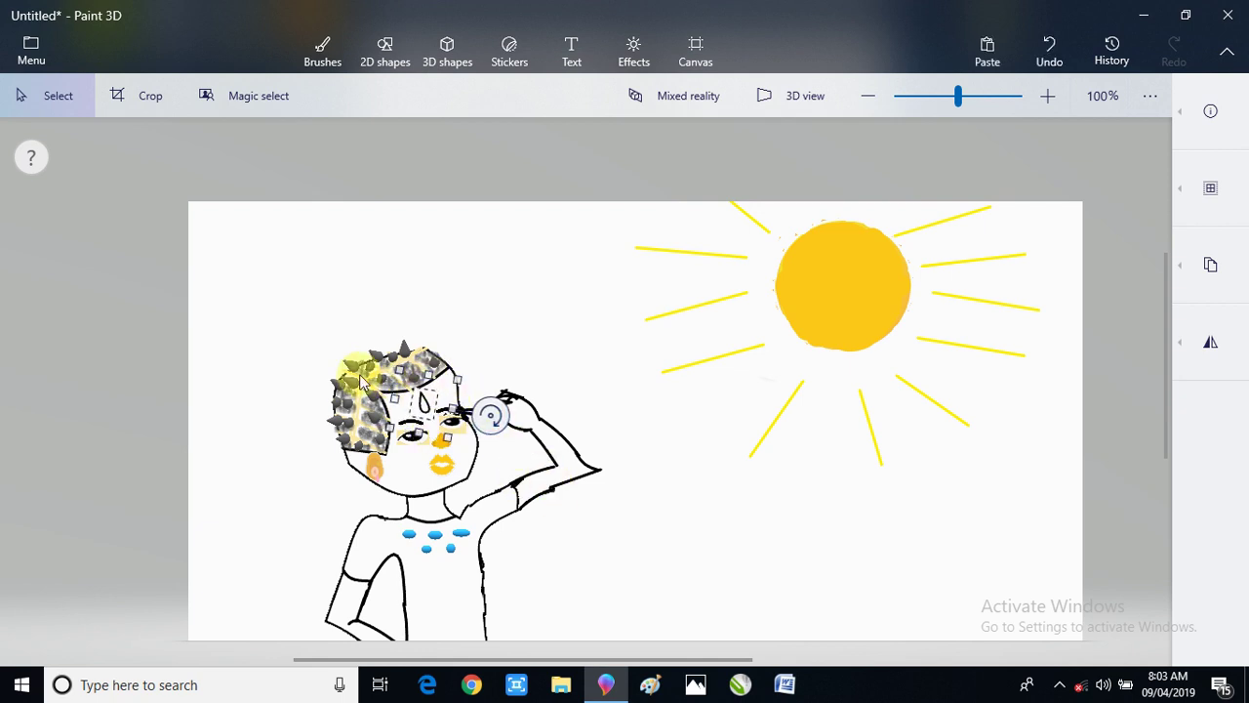
pyautogui.moveTo(395, 369); pyautogui.dragTo(409, 410)
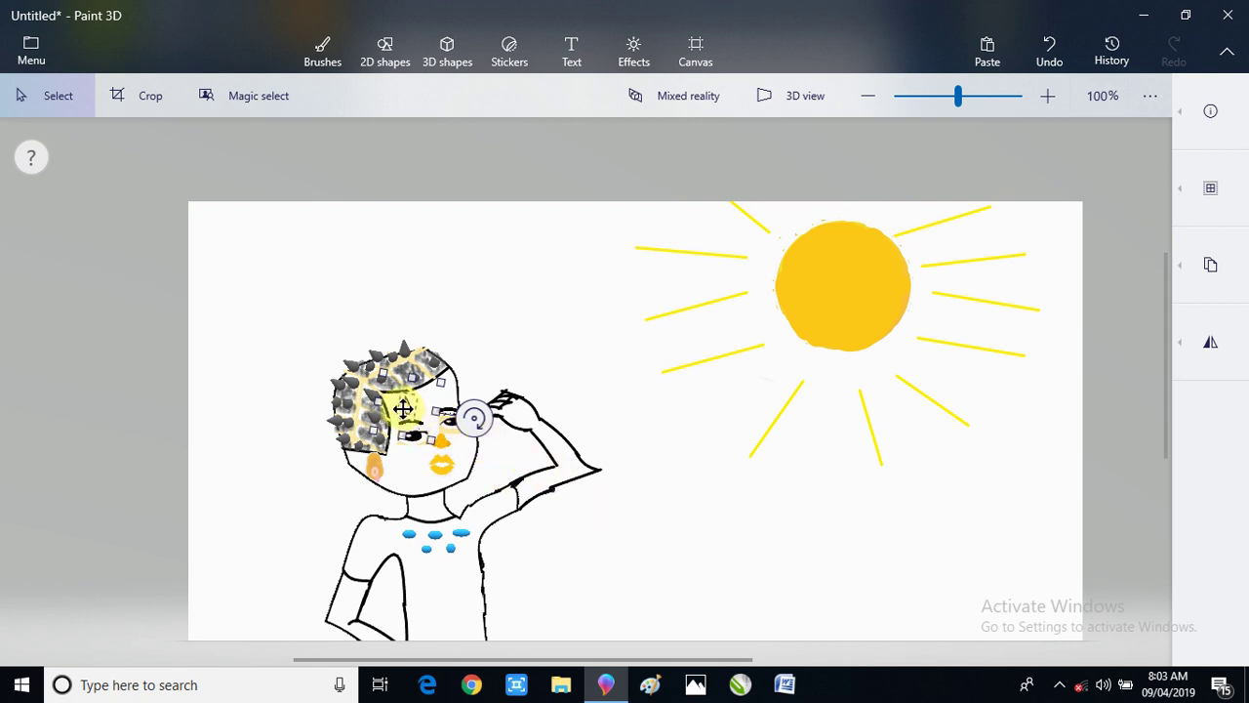
pyautogui.click(678, 570)
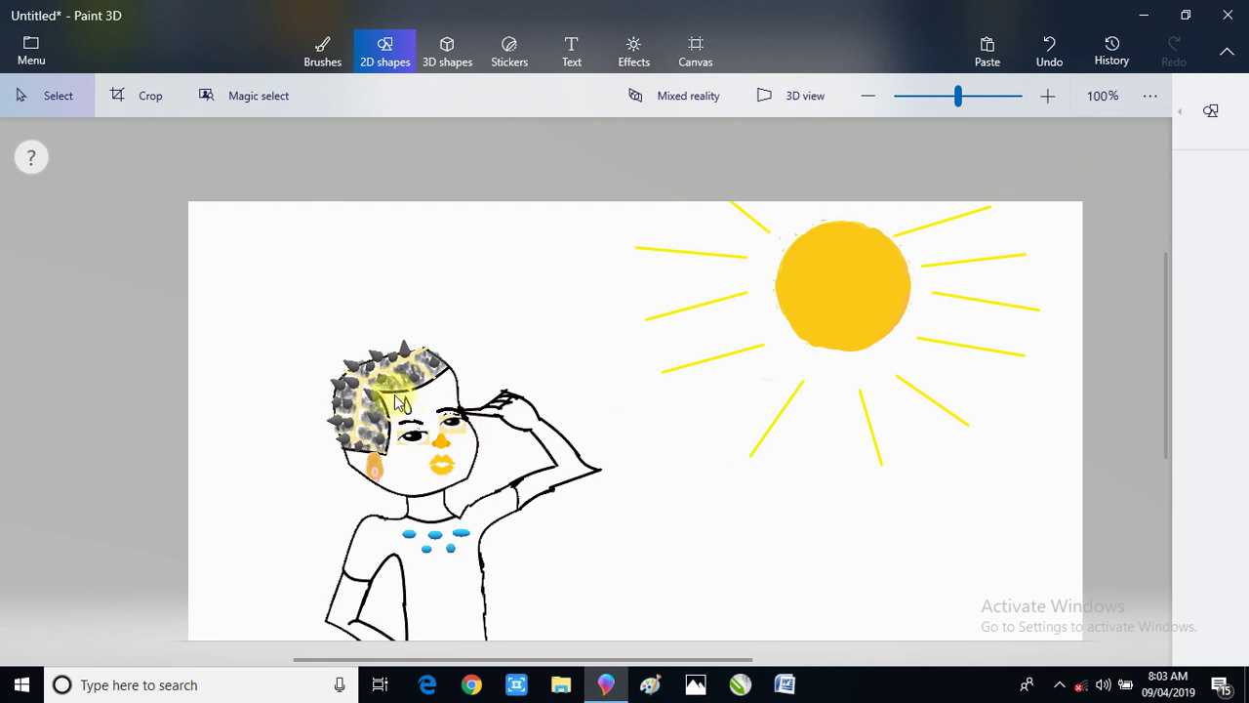
# - Duplicate the sweat drop and place the copy beside the original, on the middle of the forehead
pyautogui.moveTo(394, 396); pyautogui.dragTo(418, 429)
pyautogui.click(1210, 265)
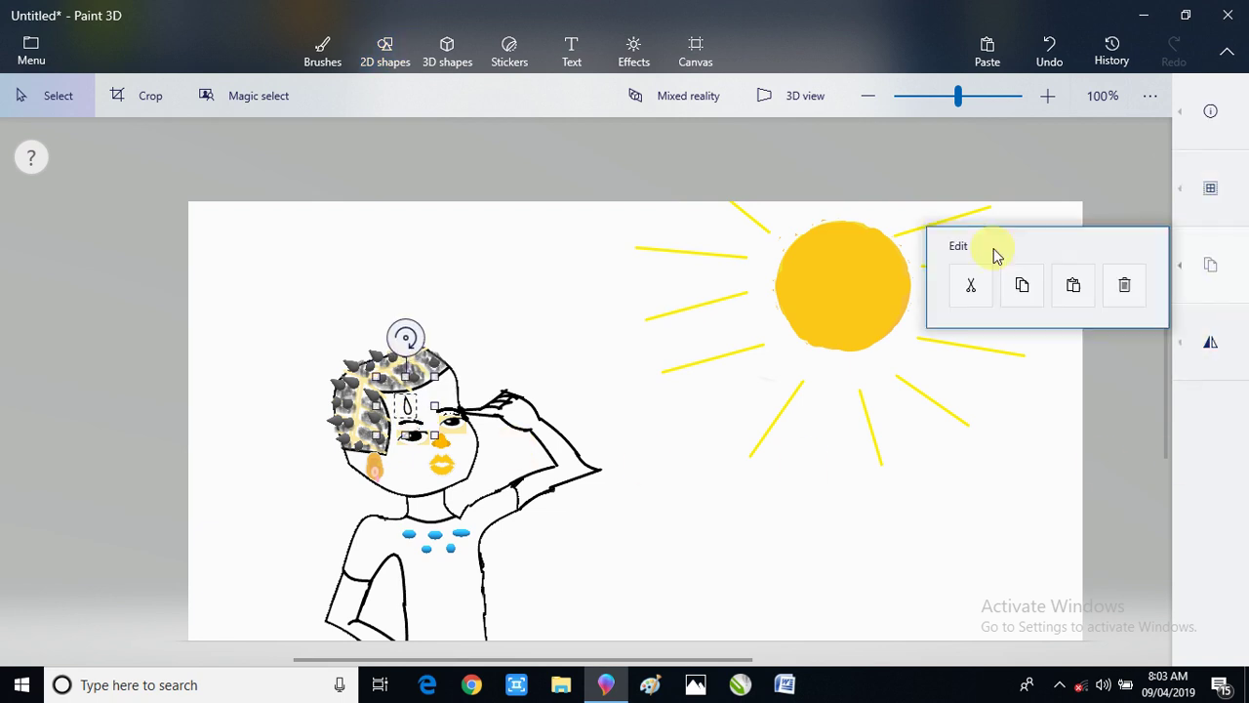
pyautogui.click(1022, 288)
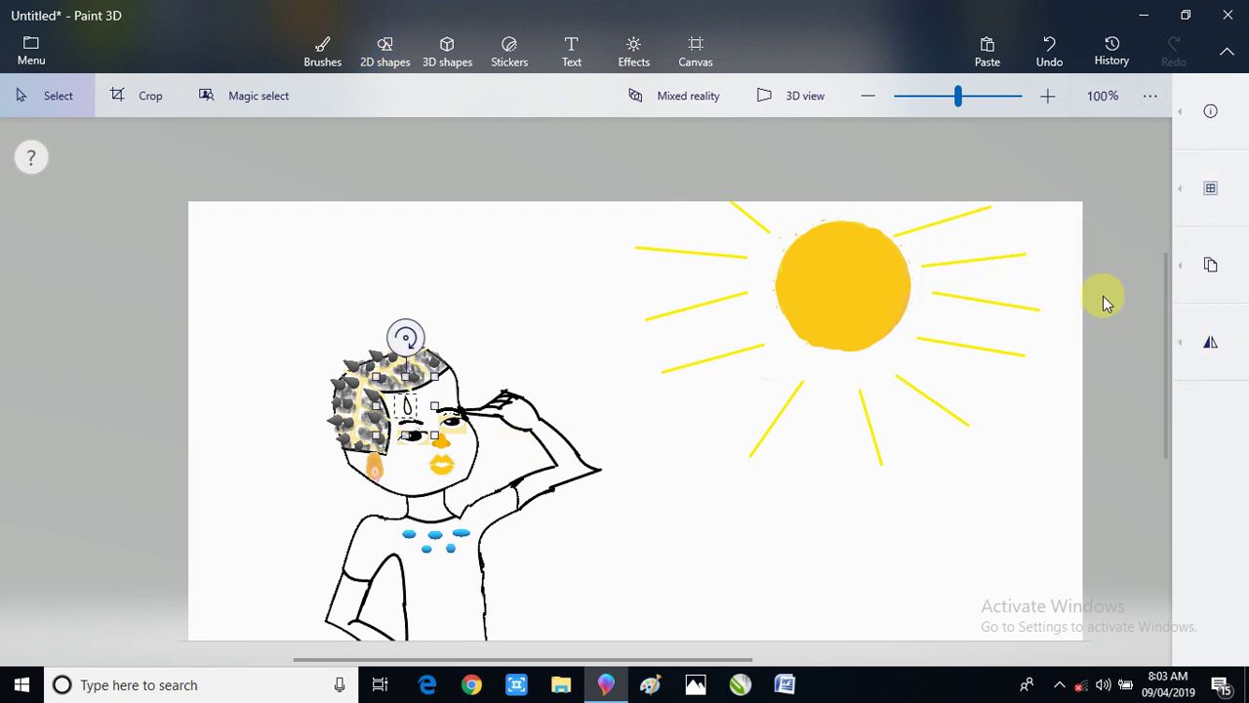
pyautogui.click(1203, 266)
pyautogui.click(1068, 298)
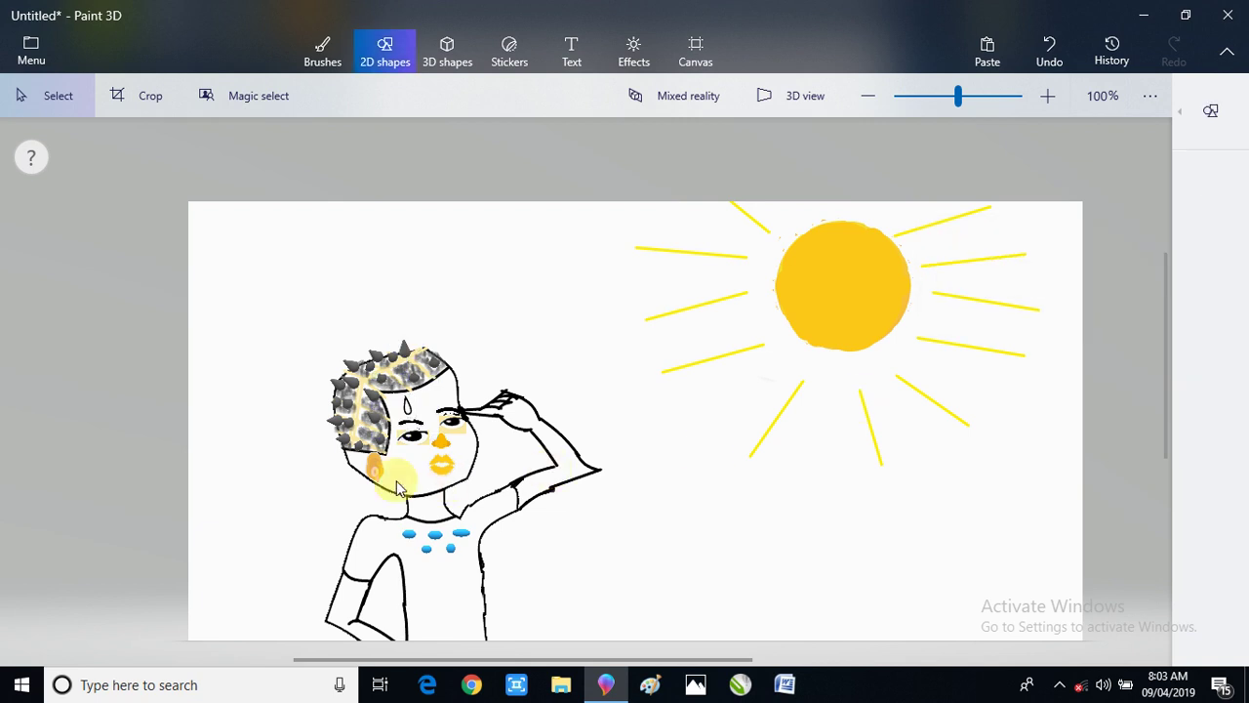
pyautogui.moveTo(404, 409)
pyautogui.mouseDown()
pyautogui.moveTo(434, 399)
pyautogui.moveTo(427, 409)
pyautogui.mouseUp()
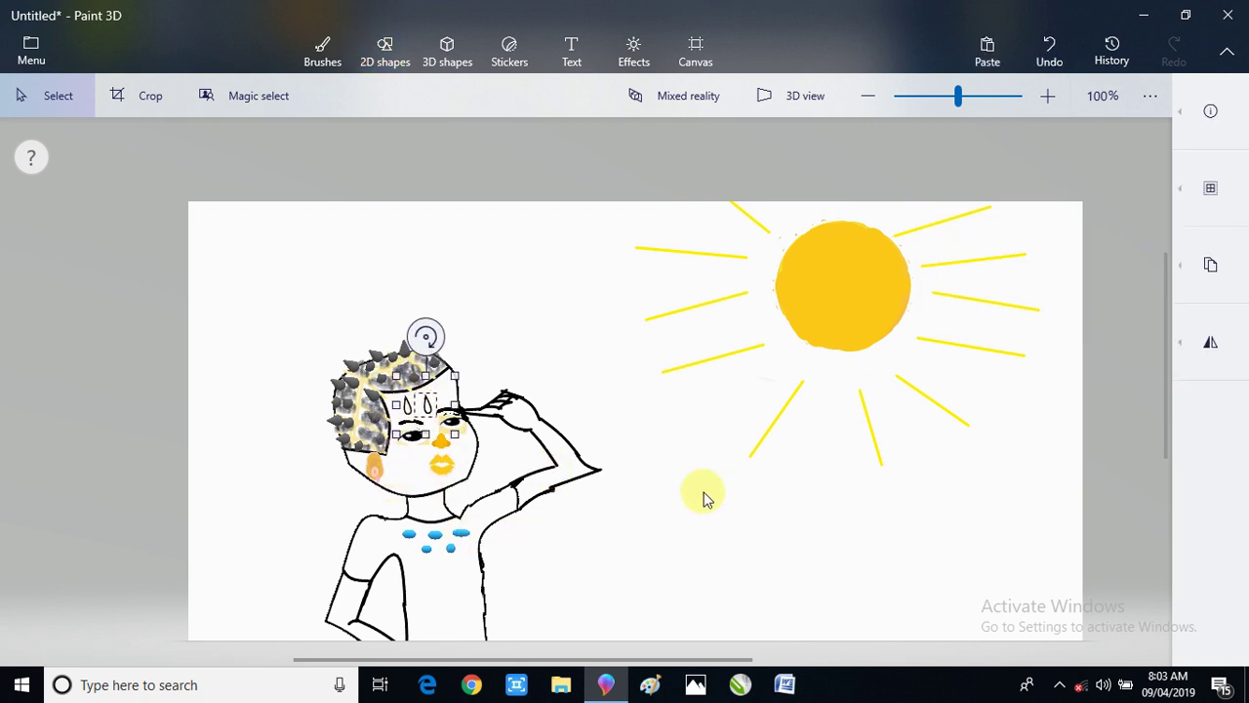
# - Try to duplicate the second sweat drop for a third one on the forehead
pyautogui.click(1193, 282)
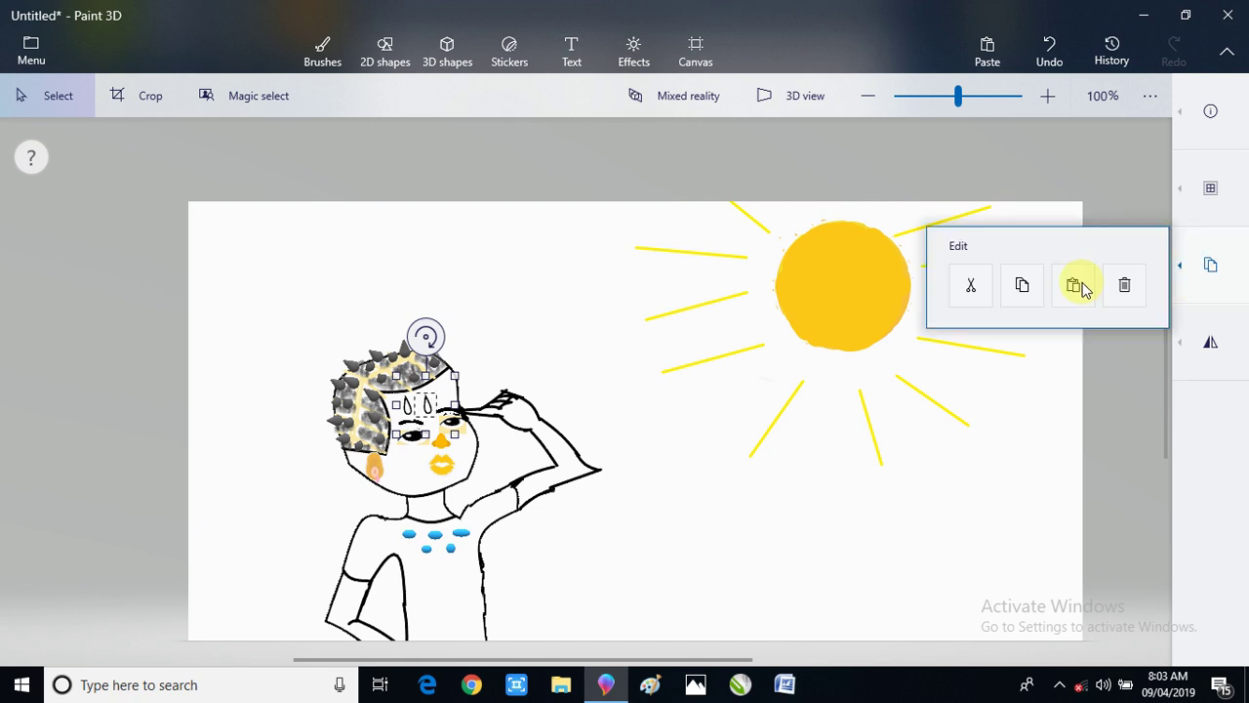
pyautogui.click(1031, 289)
pyautogui.click(1208, 282)
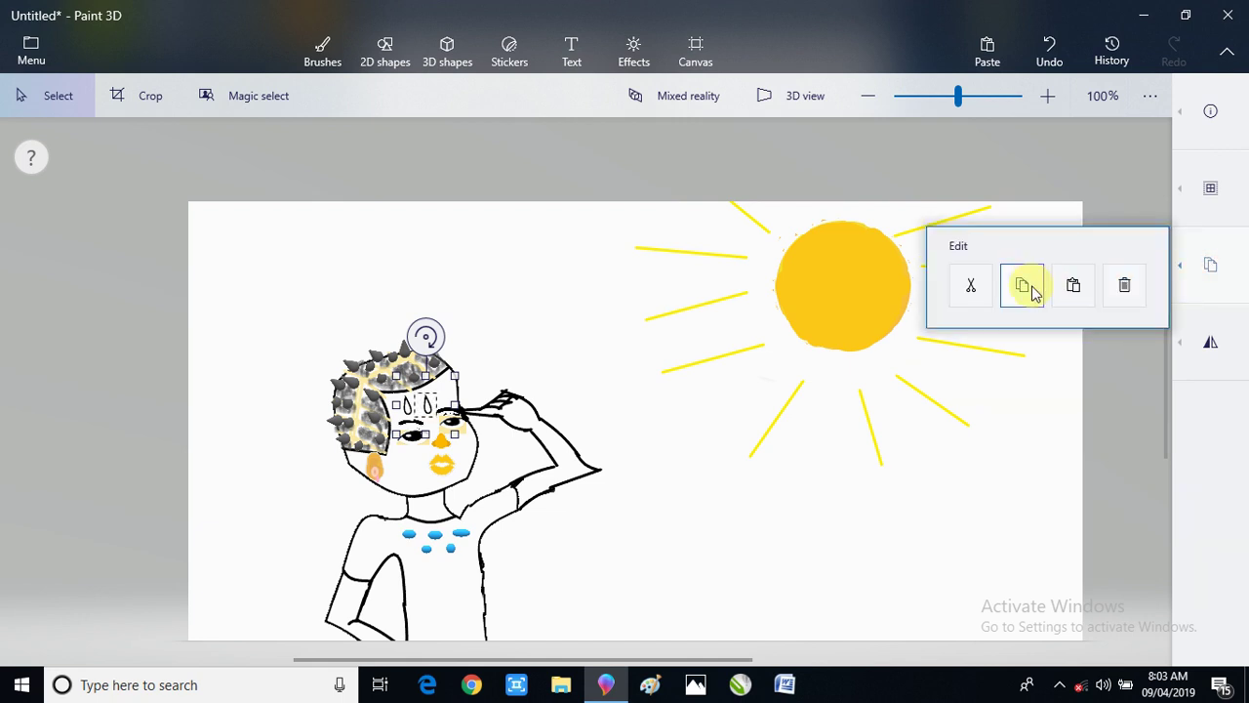
pyautogui.click(1071, 286)
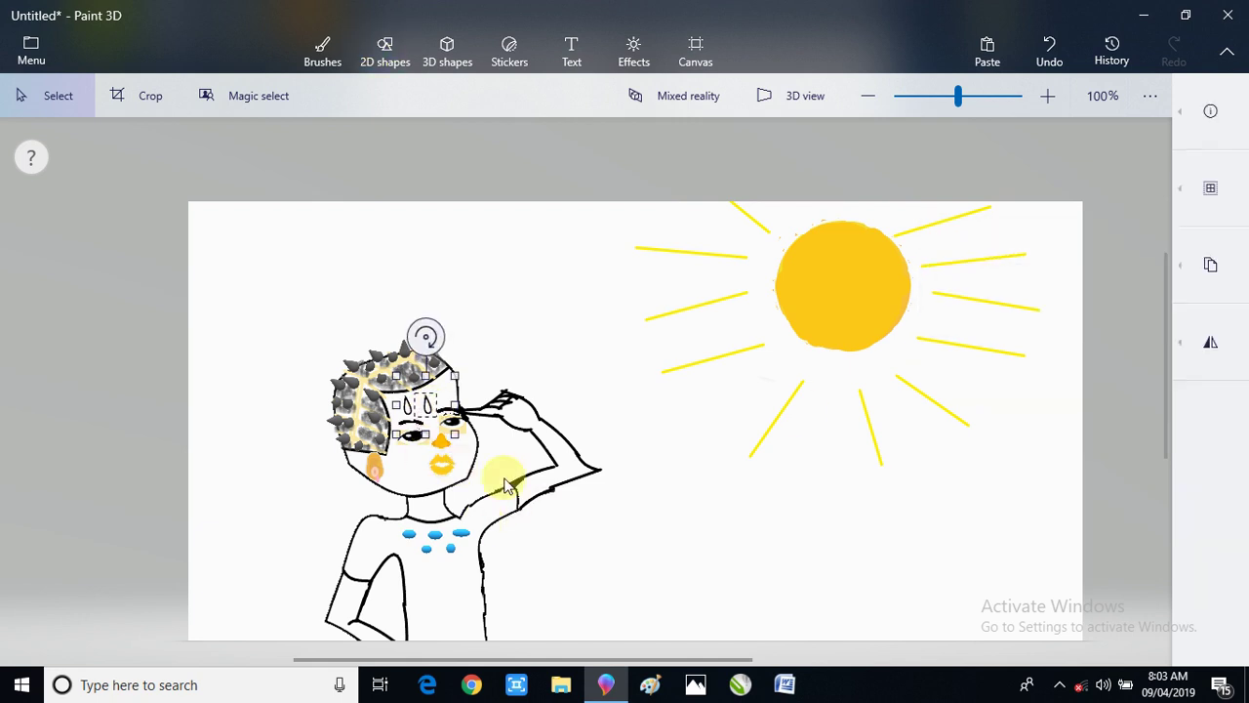
pyautogui.click(1240, 288)
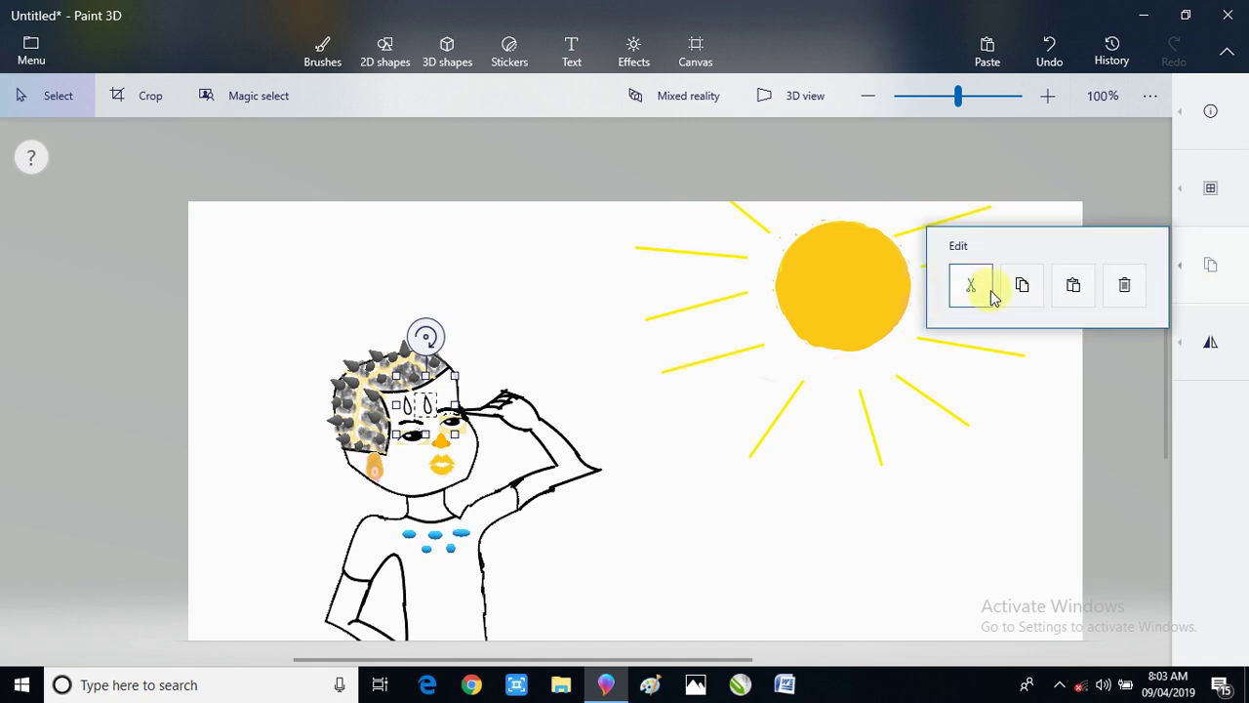
pyautogui.click(1064, 291)
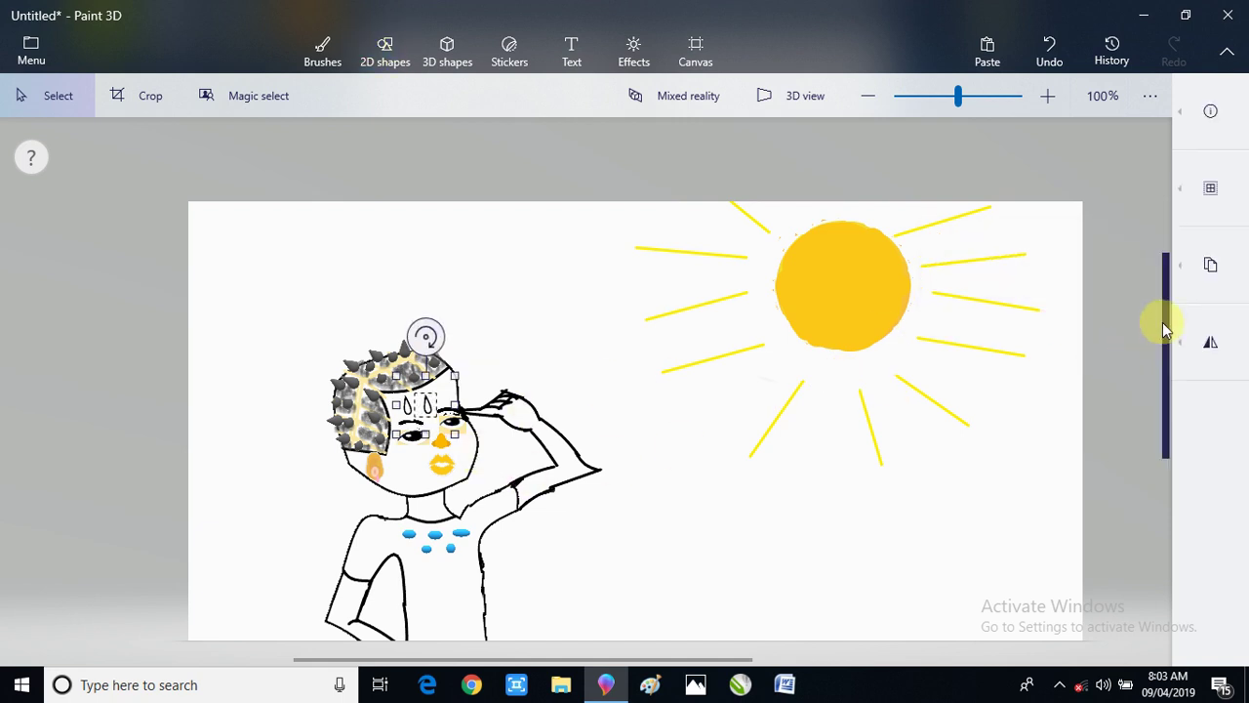
pyautogui.click(1215, 265)
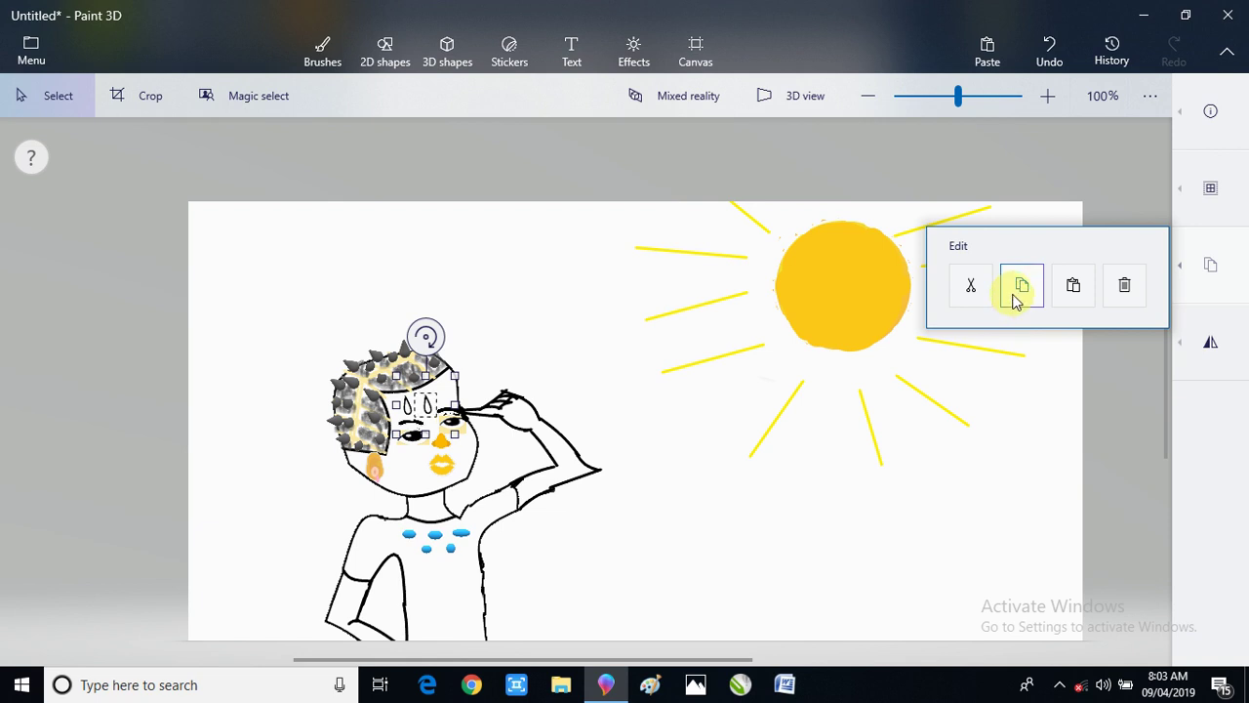
pyautogui.click(1015, 298)
pyautogui.click(984, 44)
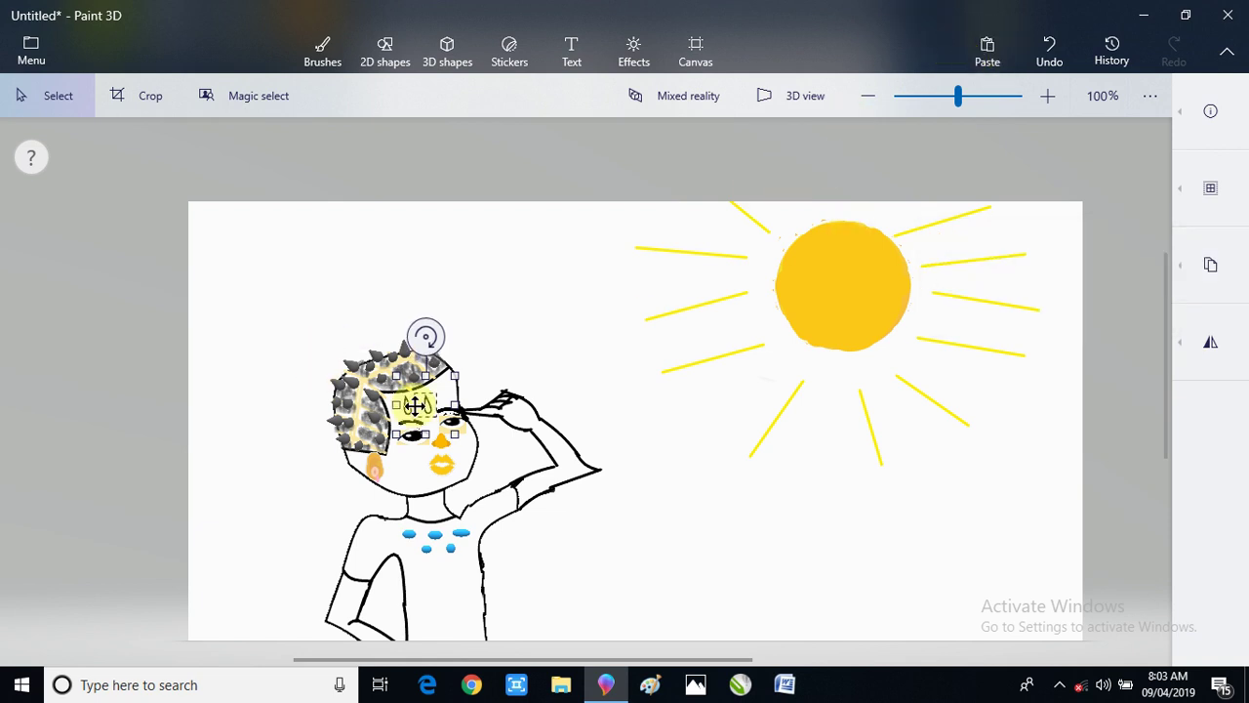
pyautogui.moveTo(421, 403)
pyautogui.mouseDown()
pyautogui.moveTo(439, 387)
pyautogui.moveTo(448, 399)
pyautogui.moveTo(431, 404)
pyautogui.mouseUp()
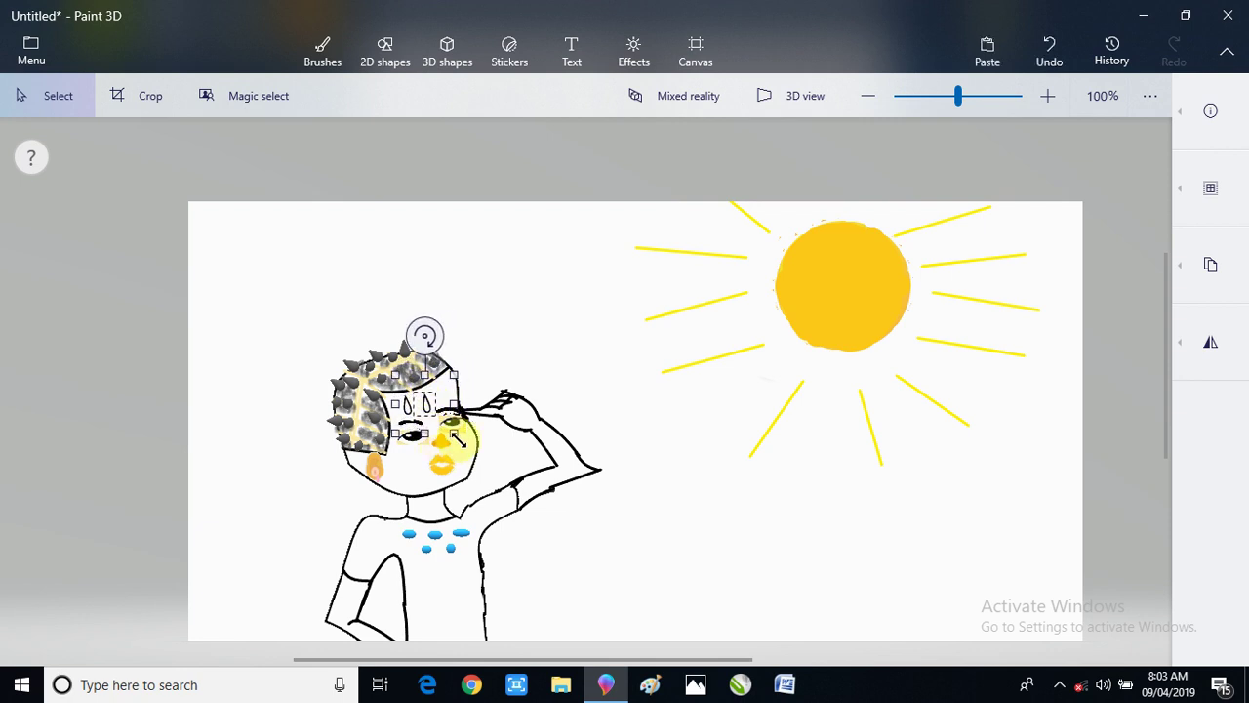
pyautogui.click(663, 429)
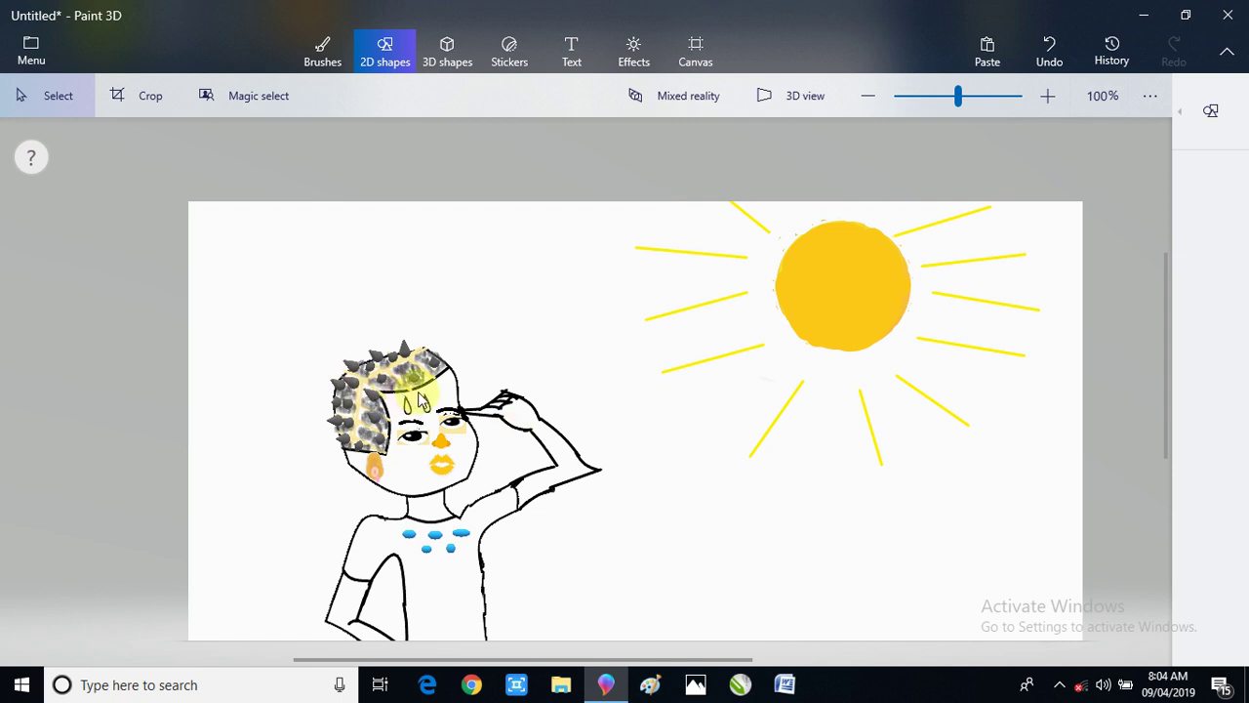
# - Reselect the middle sweat drop, duplicate it, and place the copy slightly higher, near the forehead's front edge
pyautogui.moveTo(420, 397); pyautogui.dragTo(439, 423)
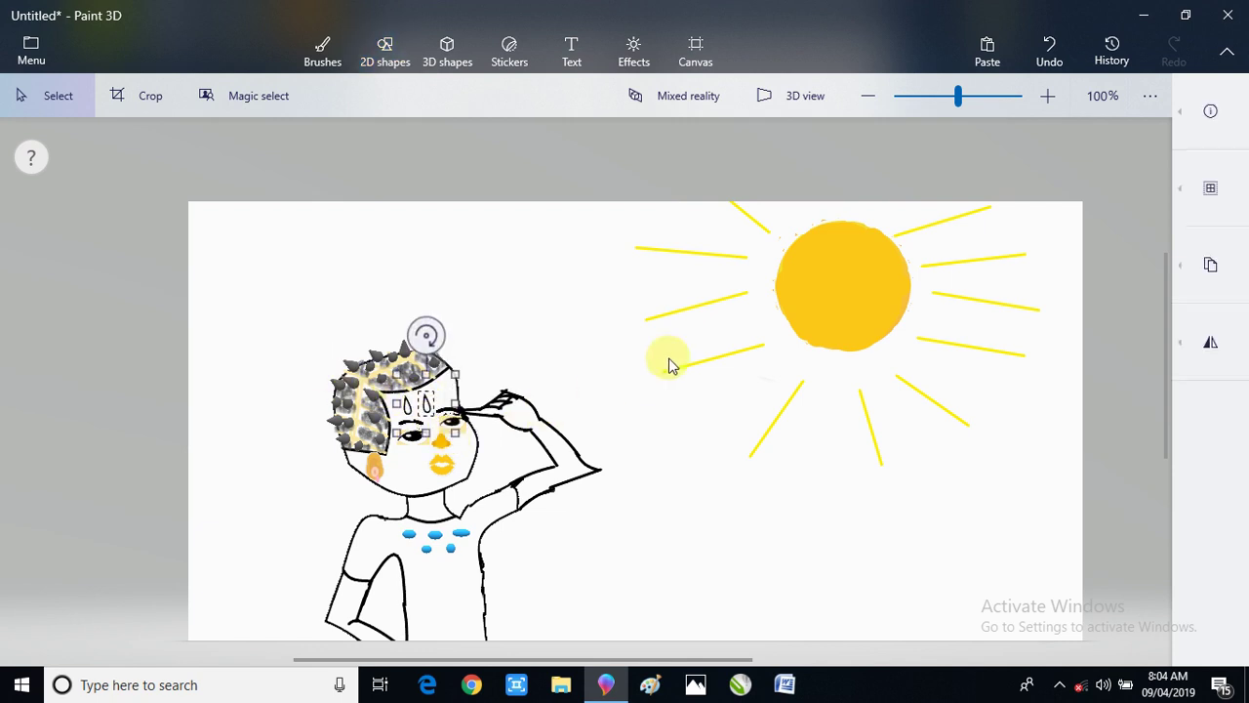
pyautogui.click(1210, 266)
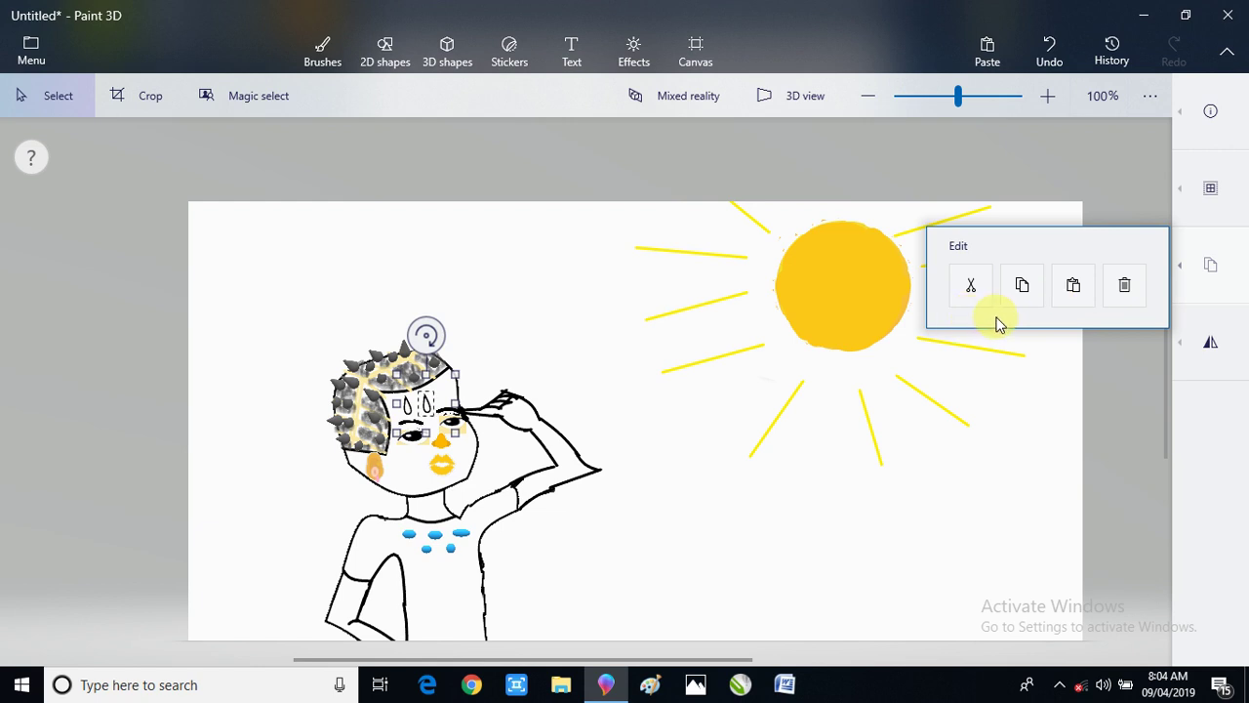
pyautogui.click(1018, 293)
pyautogui.click(986, 53)
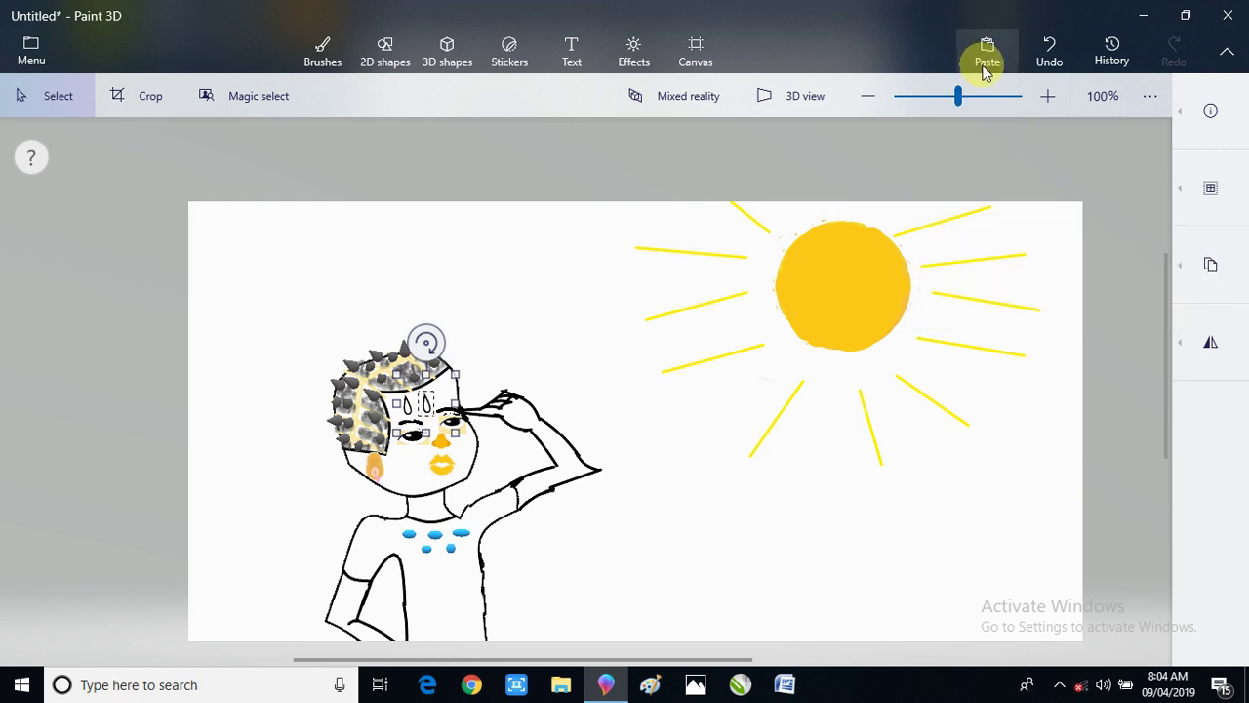
pyautogui.moveTo(431, 400); pyautogui.dragTo(446, 393)
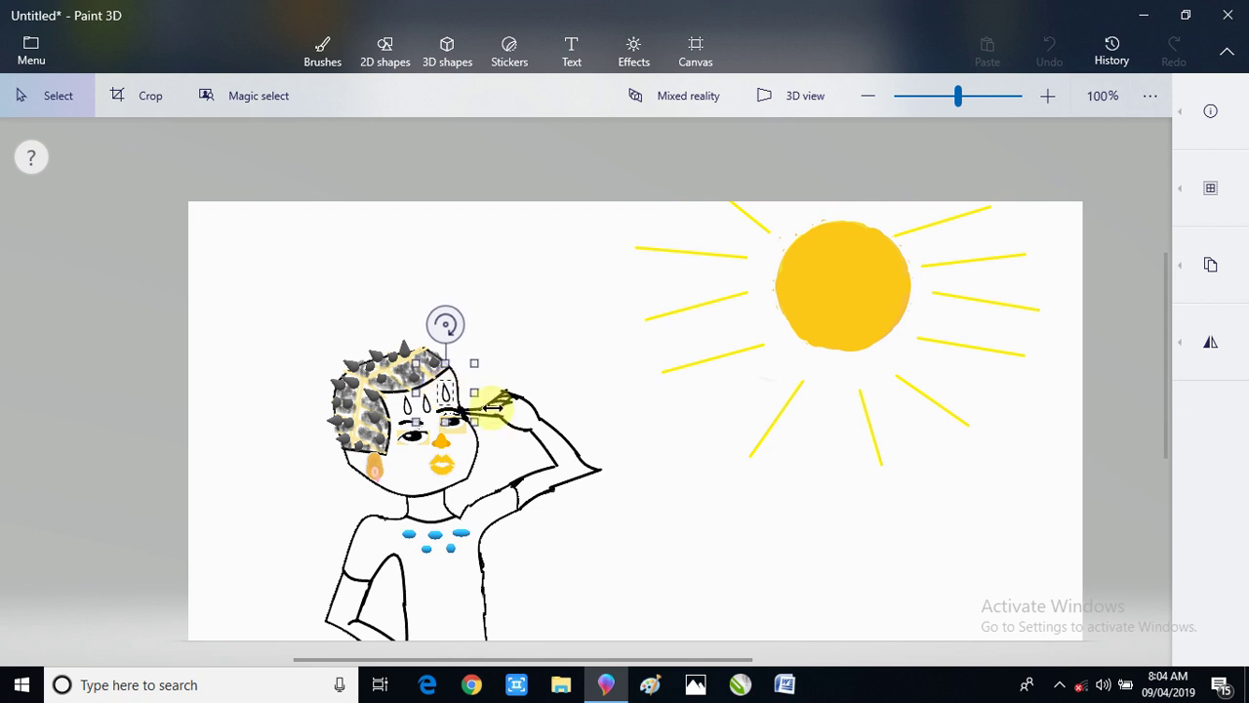
pyautogui.click(742, 490)
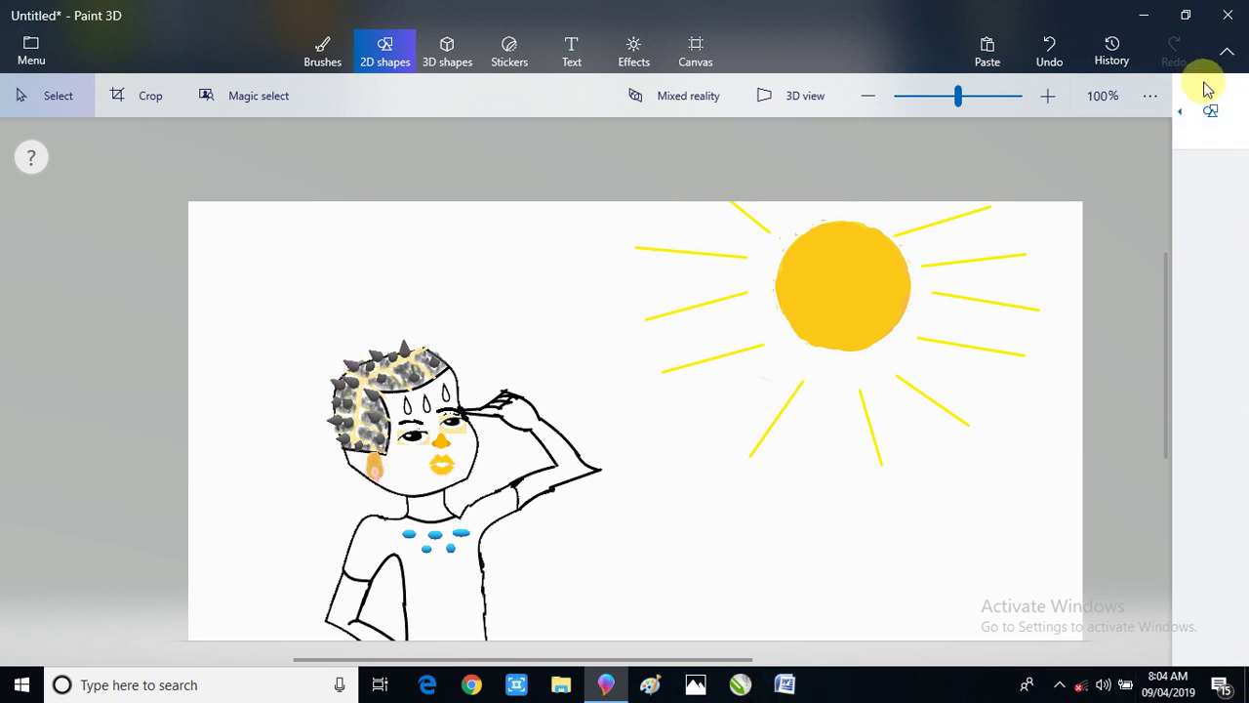
# - Draw a small heart shape over the lower part of the ear as an earring
pyautogui.click(1211, 111)
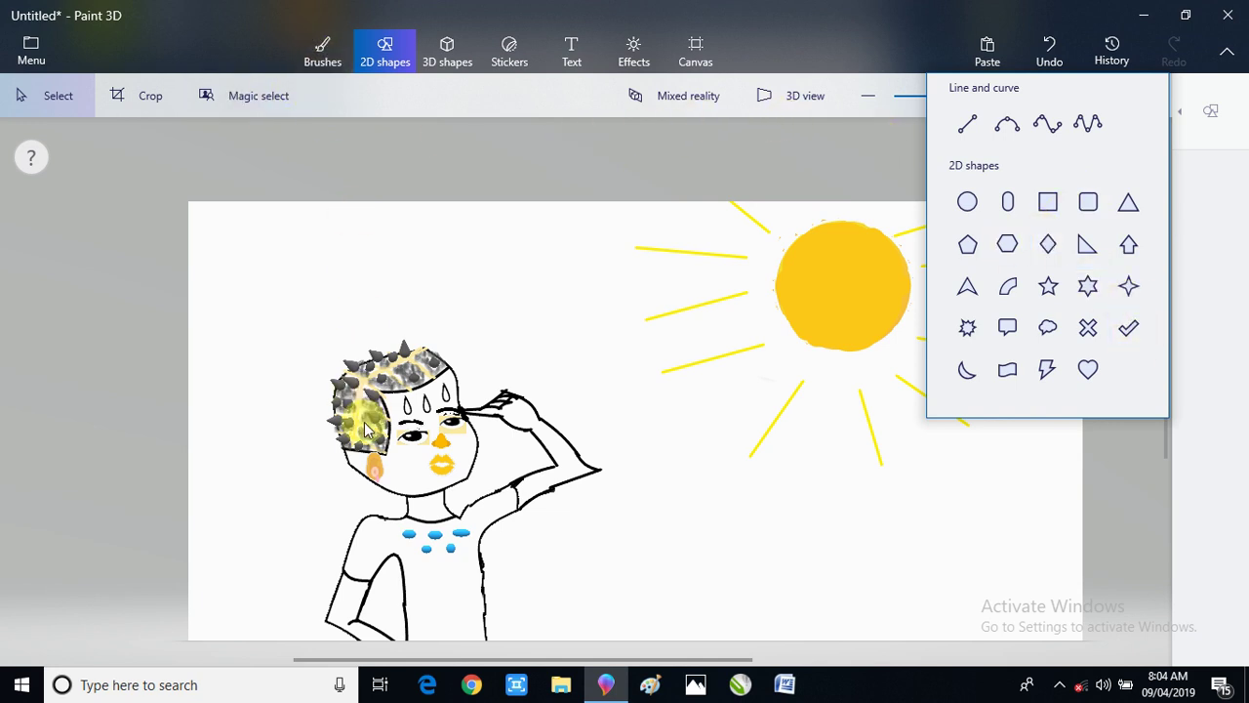
pyautogui.click(371, 478)
pyautogui.click(374, 470)
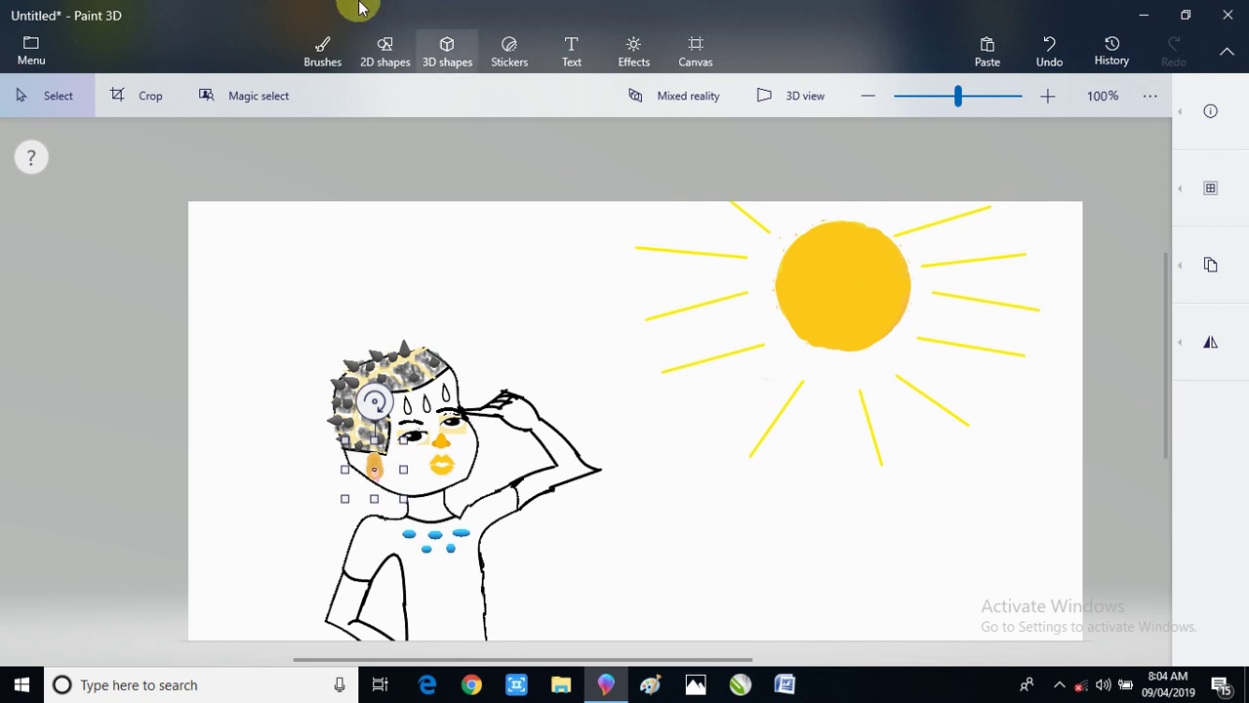
pyautogui.click(381, 54)
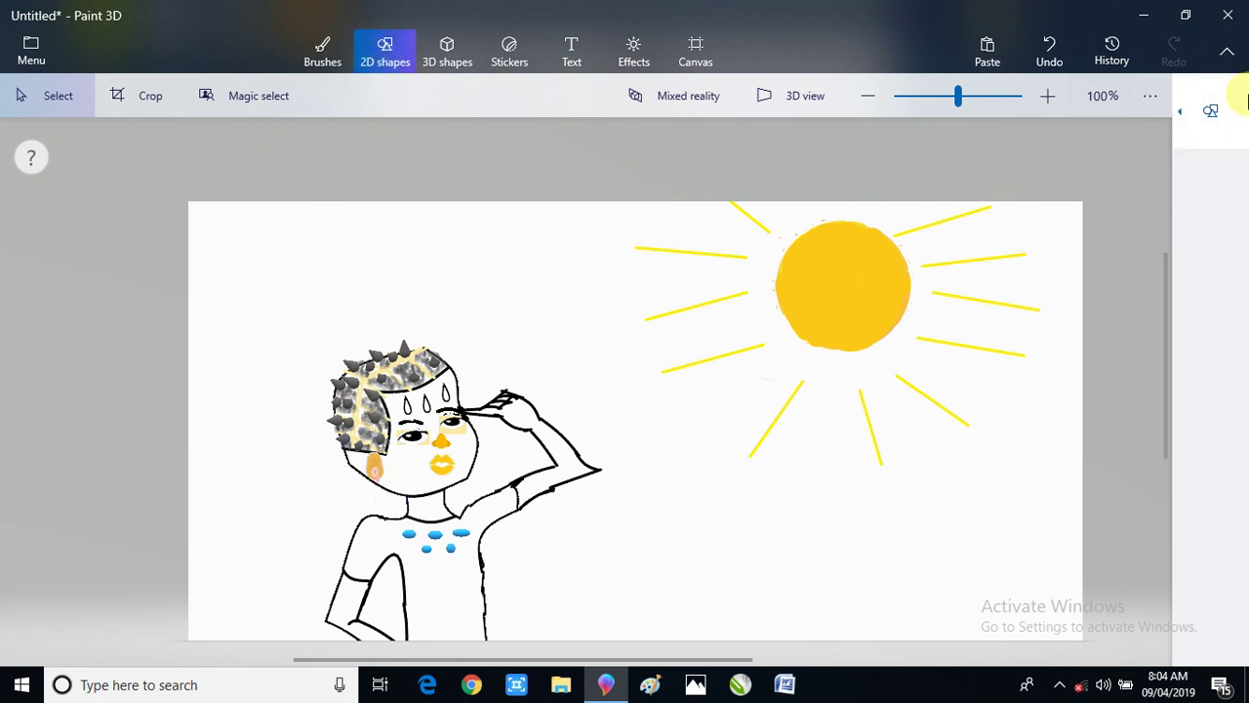
pyautogui.click(1210, 110)
pyautogui.click(1088, 369)
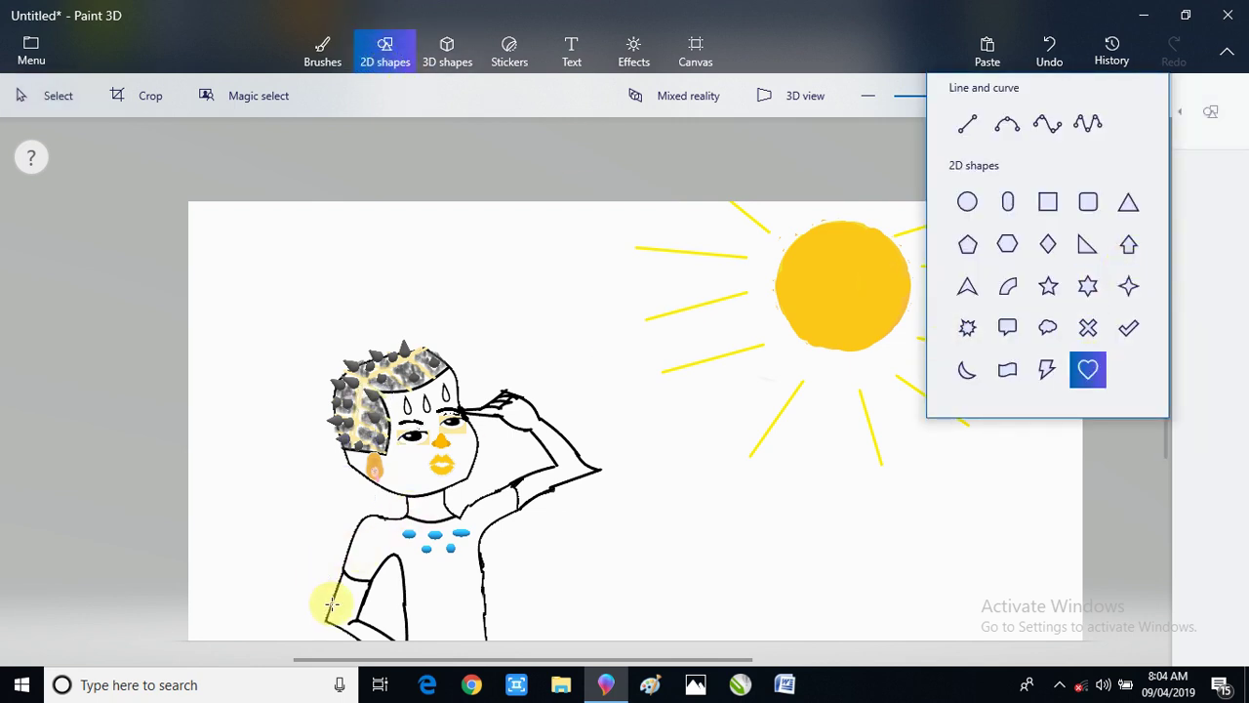
pyautogui.click(373, 473)
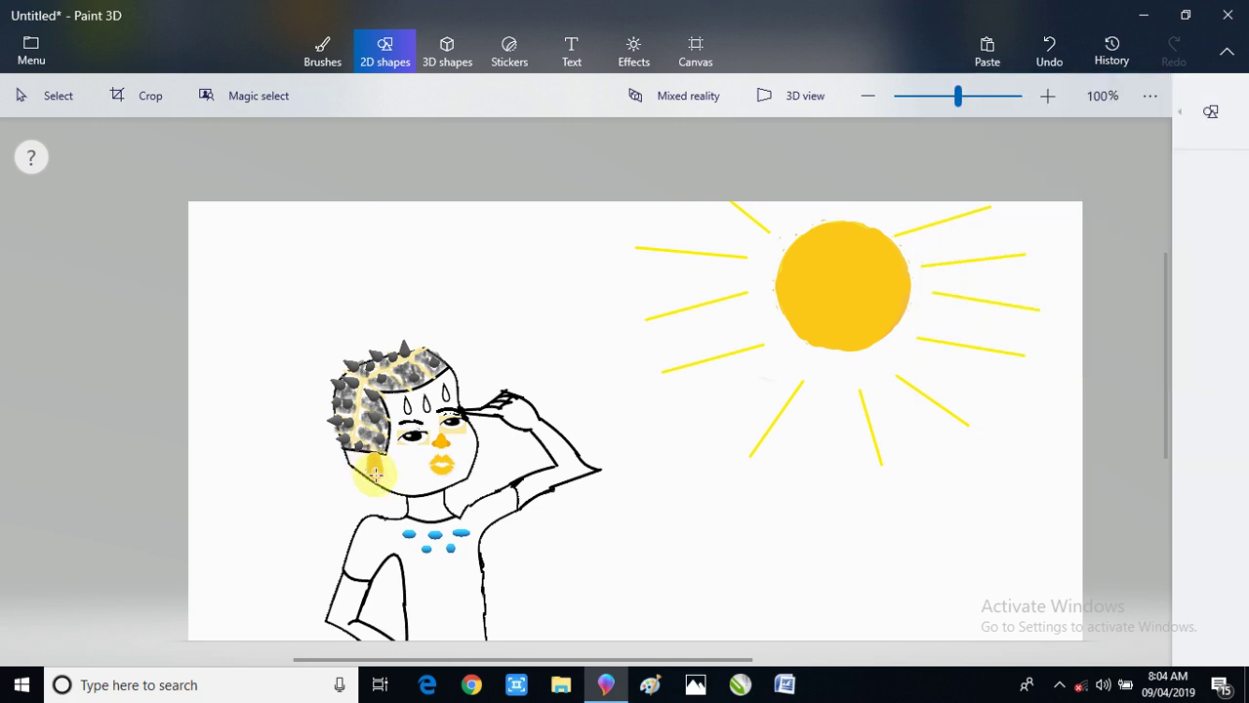
pyautogui.moveTo(379, 493); pyautogui.dragTo(403, 506)
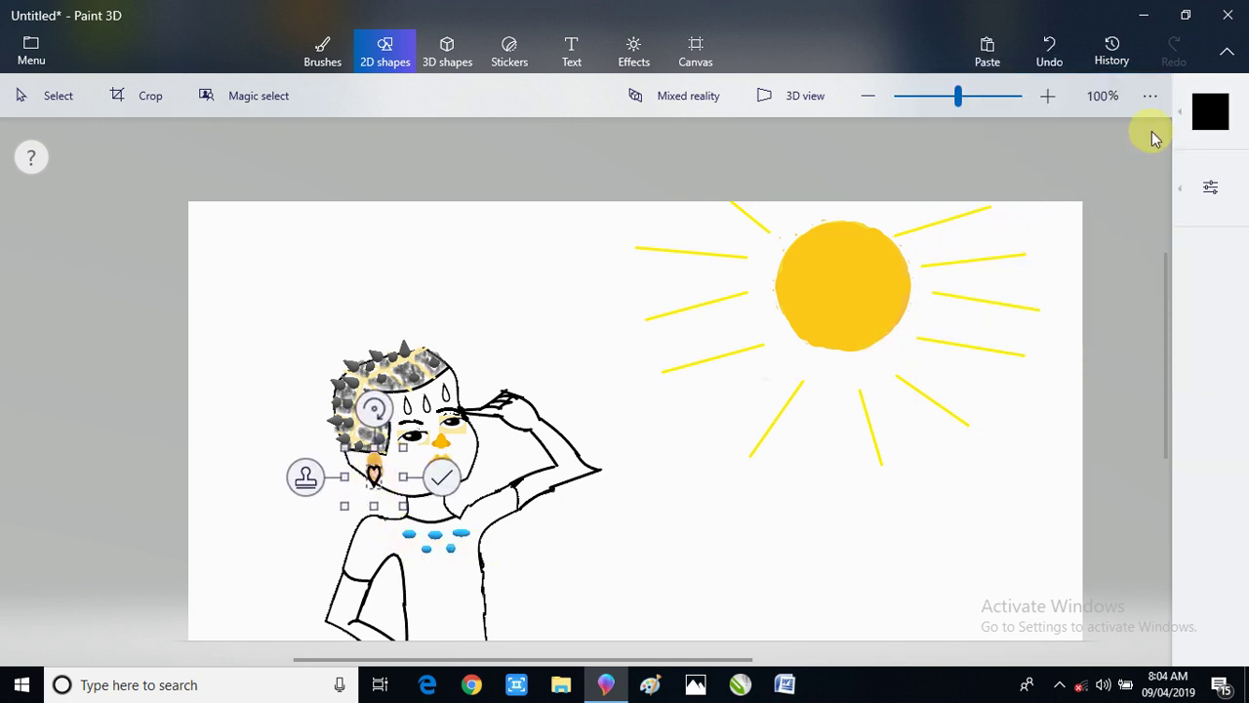
# - Set the heart's solid outline colour to purple
pyautogui.click(1208, 111)
pyautogui.click(968, 224)
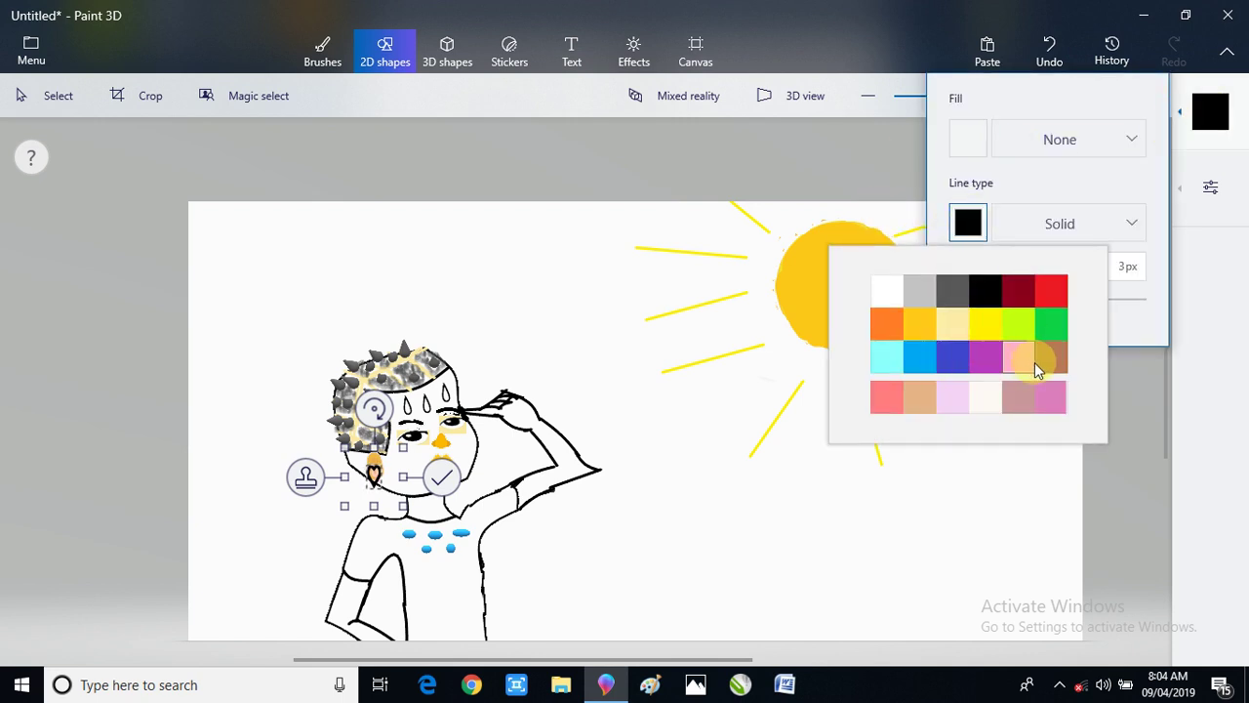
pyautogui.click(989, 361)
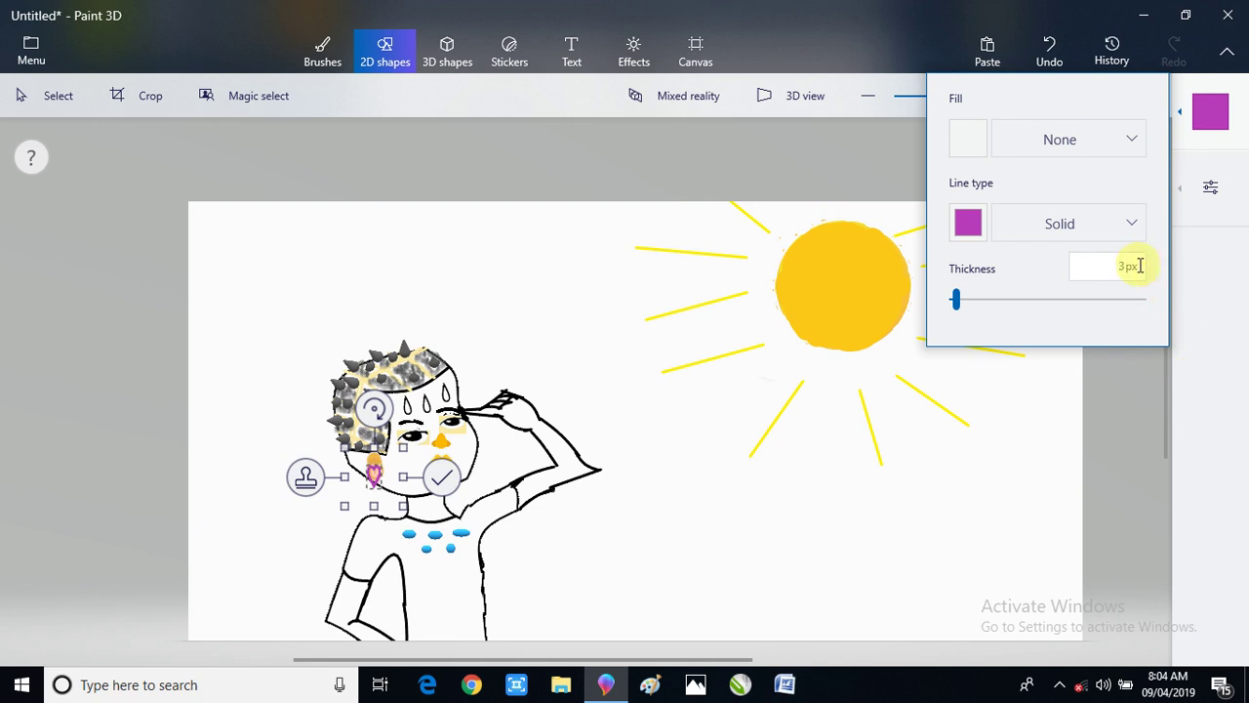
pyautogui.click(822, 49)
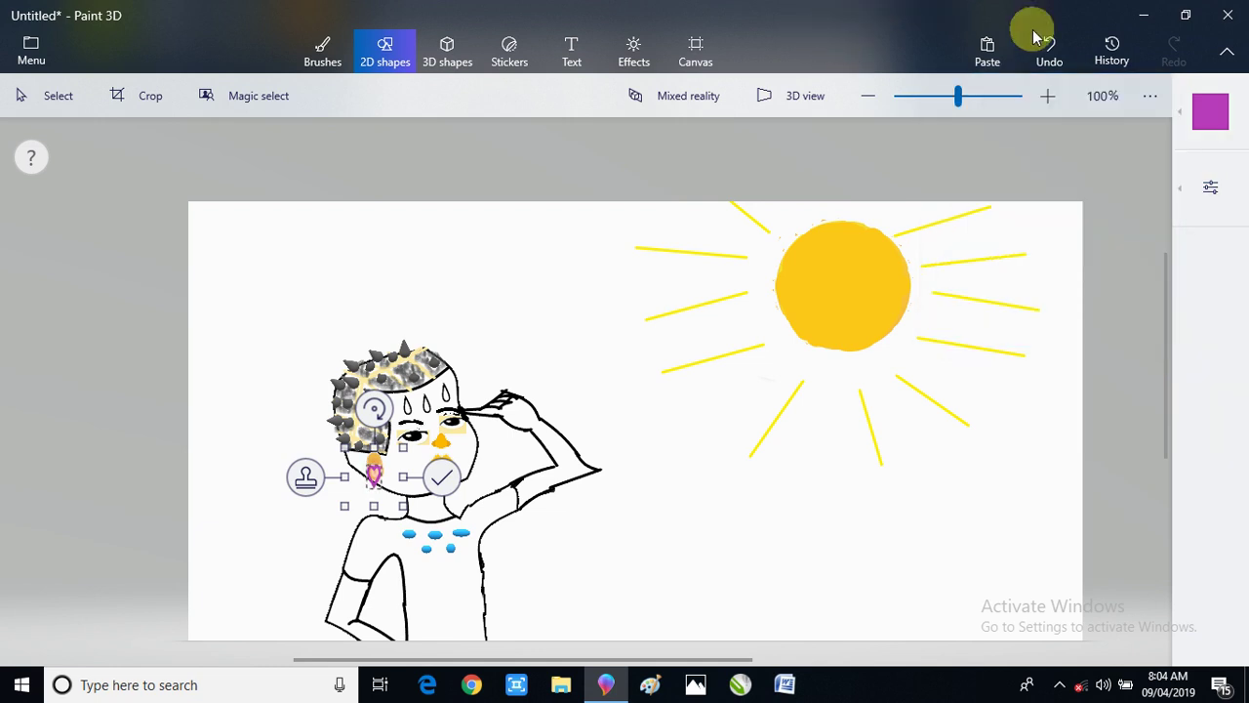
# - Fill the inside of the heart earring with matte lime using the Fill tool
pyautogui.click(322, 44)
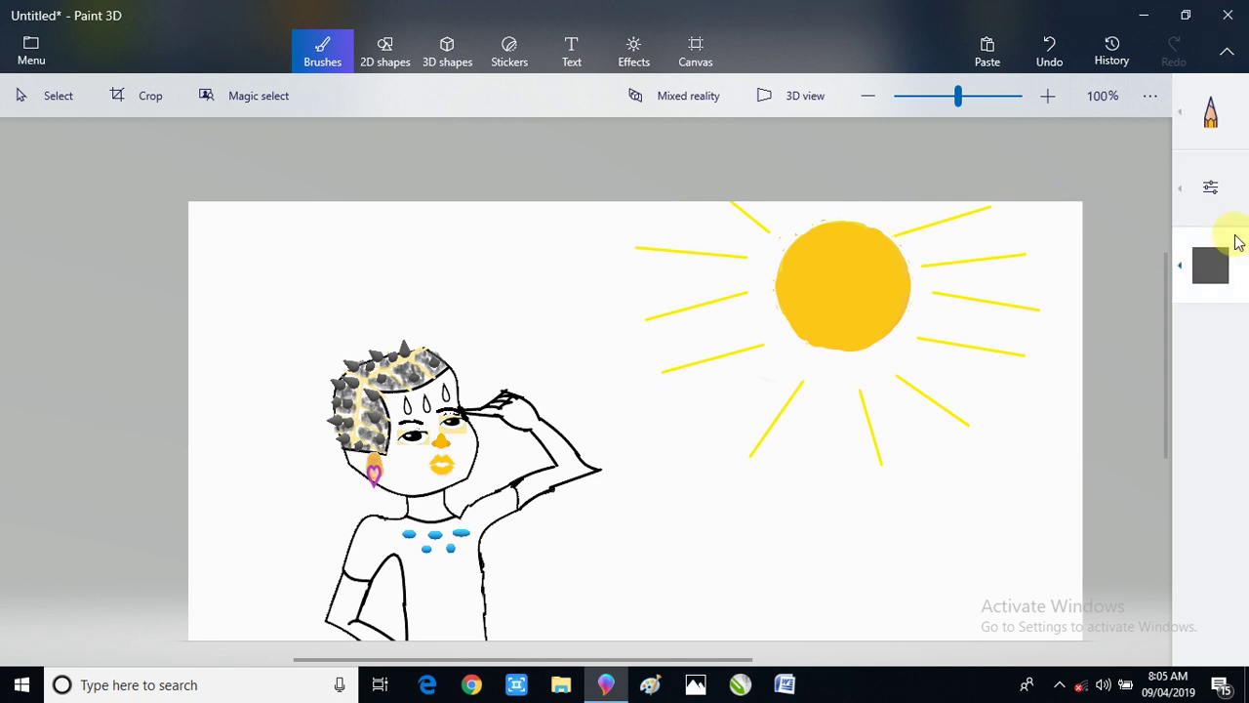
pyautogui.click(1210, 115)
pyautogui.click(1129, 153)
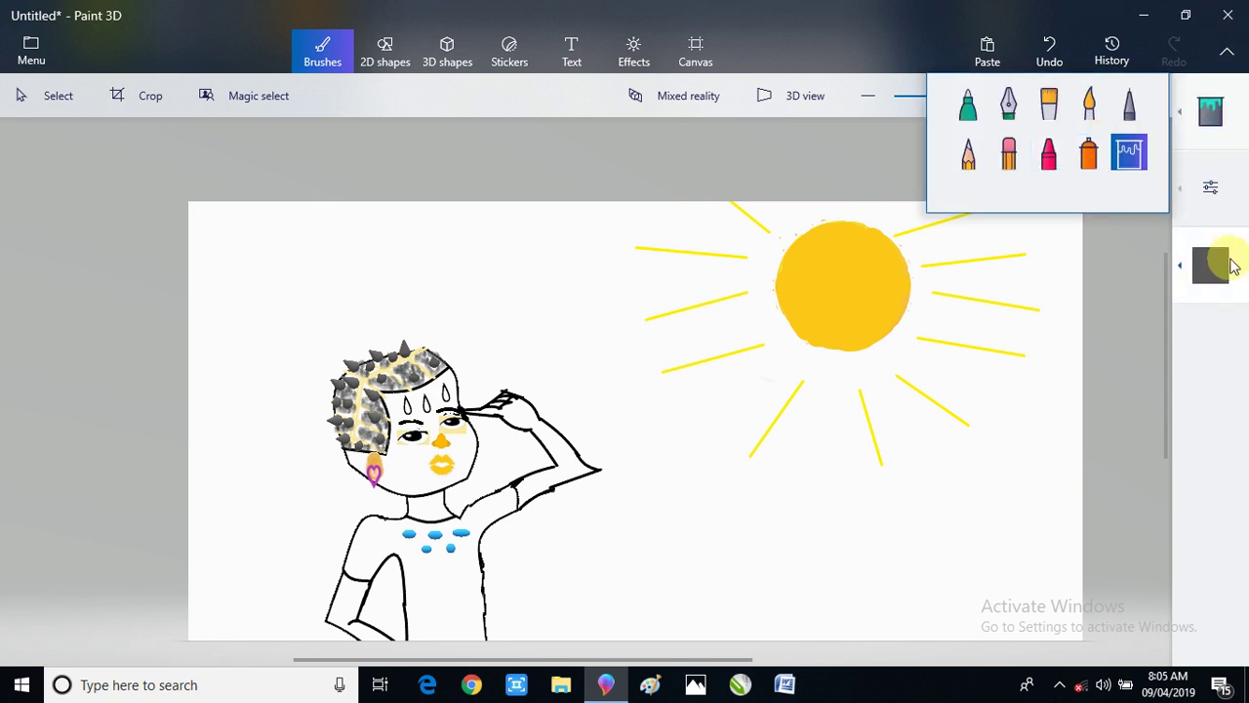
pyautogui.click(1211, 266)
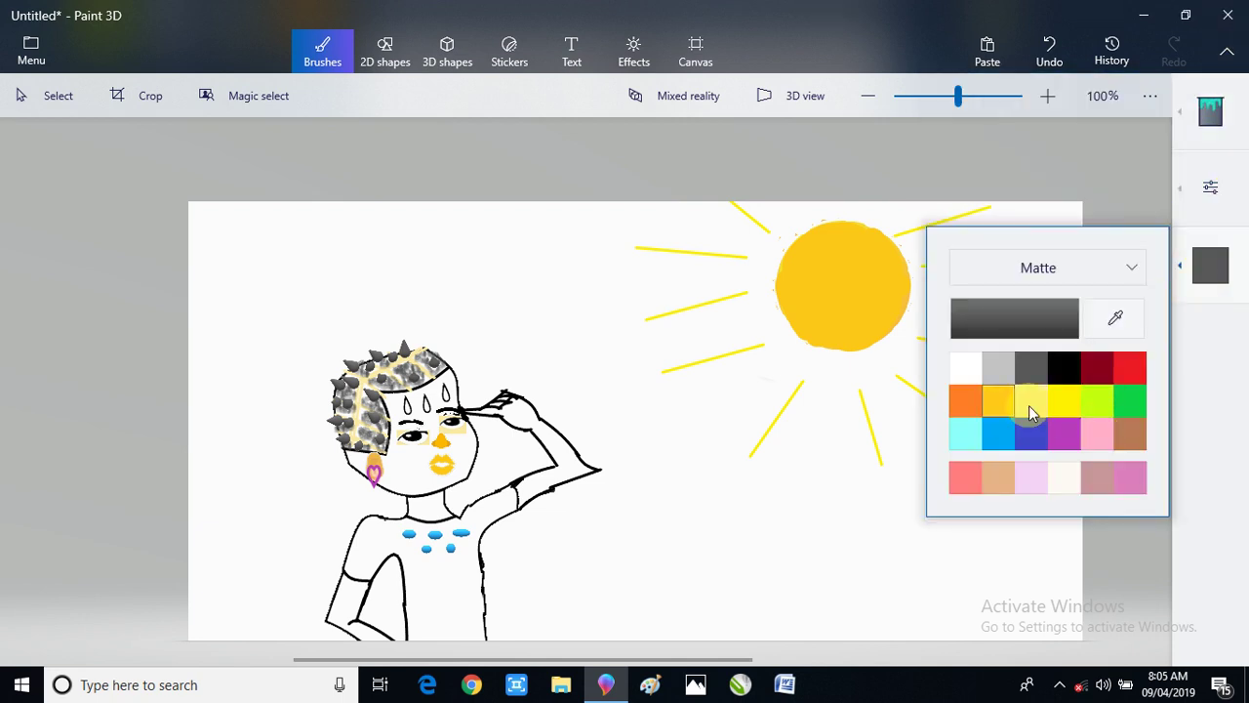
pyautogui.click(1063, 402)
pyautogui.click(1098, 400)
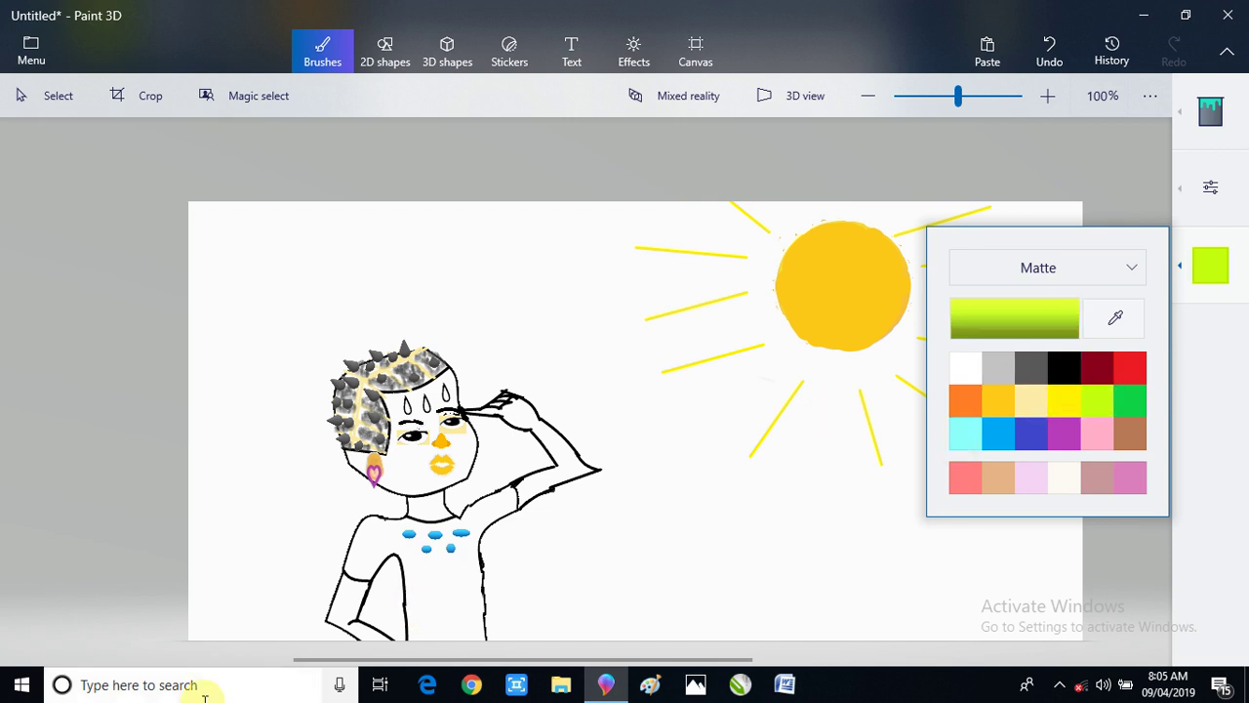
pyautogui.click(373, 475)
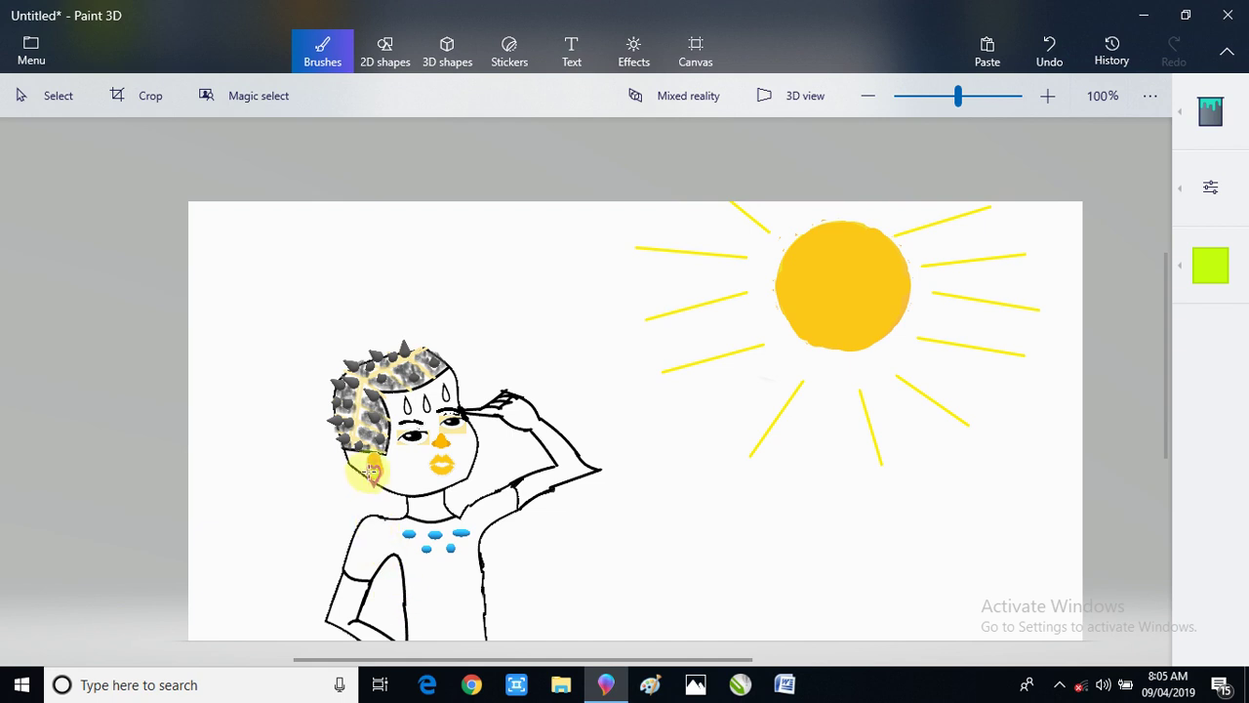
# - Undo the heart's lime fill and apply the same fill again
pyautogui.click(1208, 189)
pyautogui.moveTo(1154, 379); pyautogui.dragTo(1156, 379)
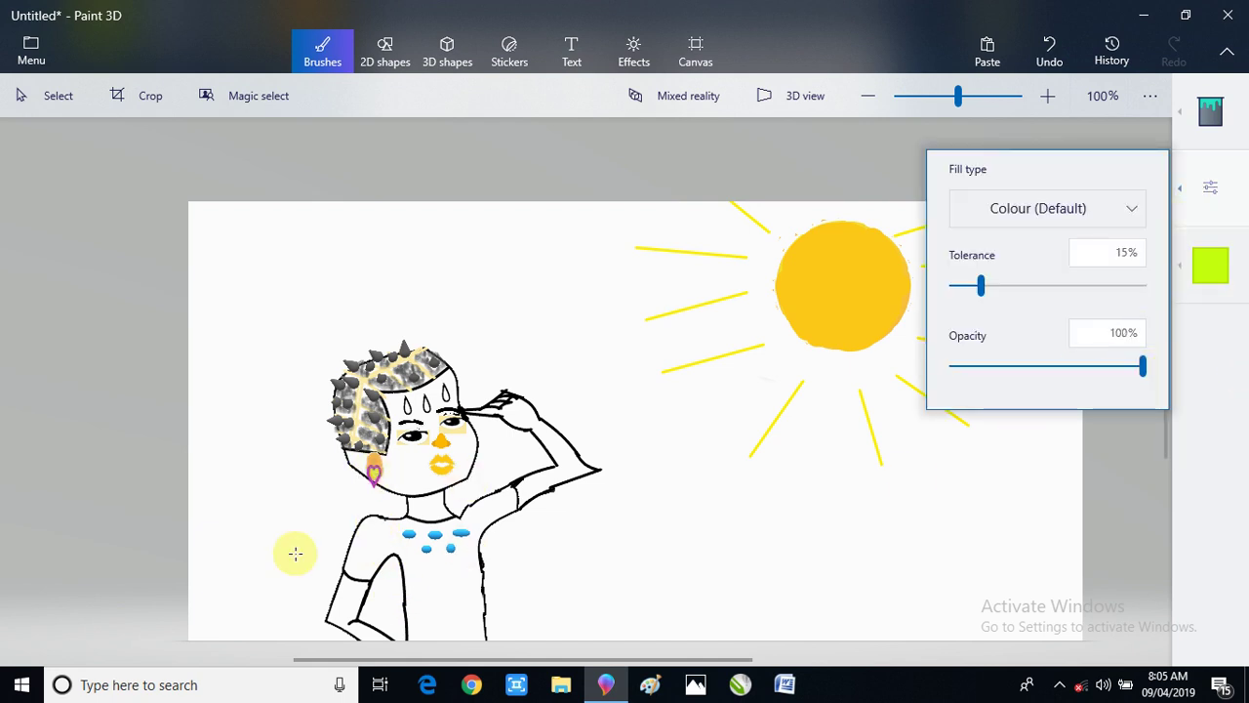
pyautogui.hotkey('ctrl', 'z')
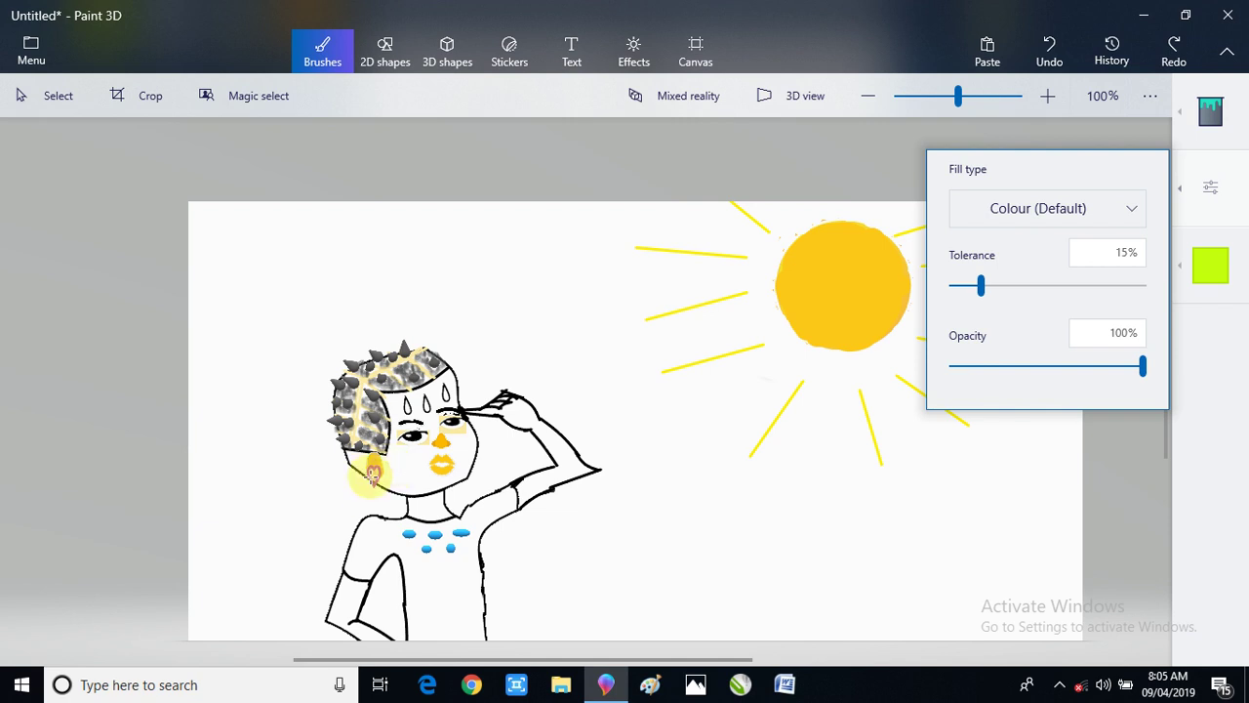
pyautogui.click(374, 473)
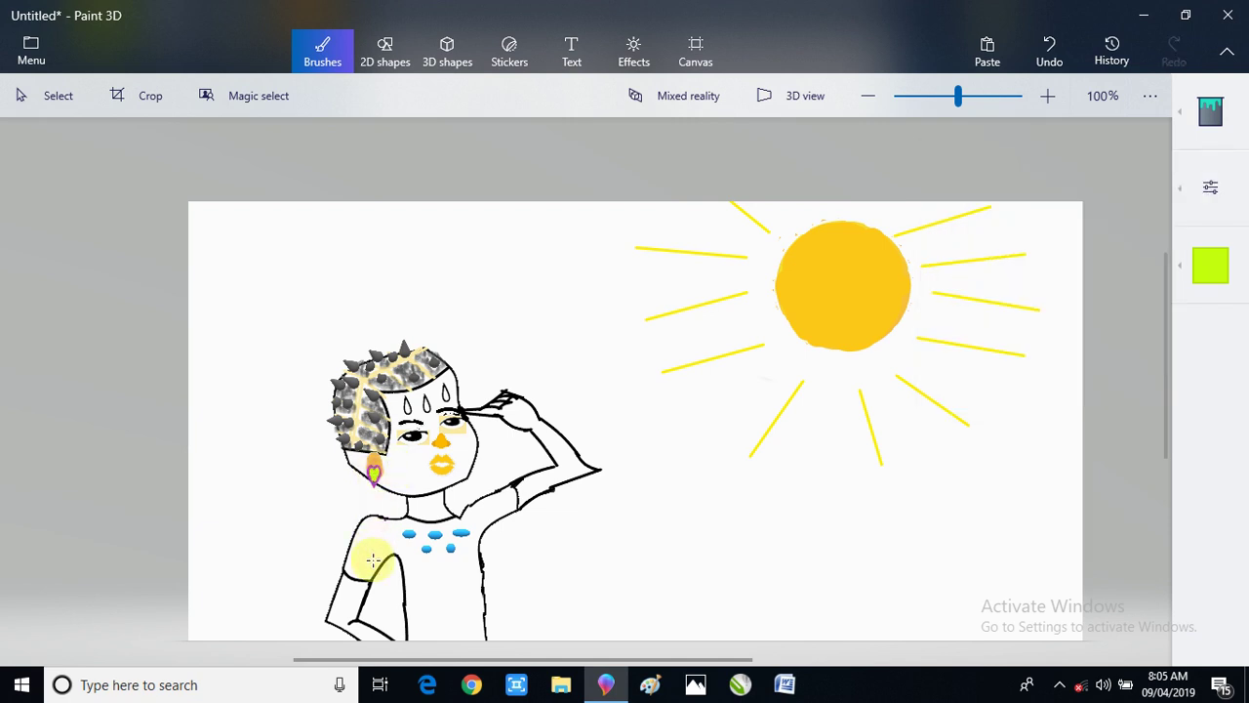
pyautogui.rightClick(686, 518)
pyautogui.press('Escape')
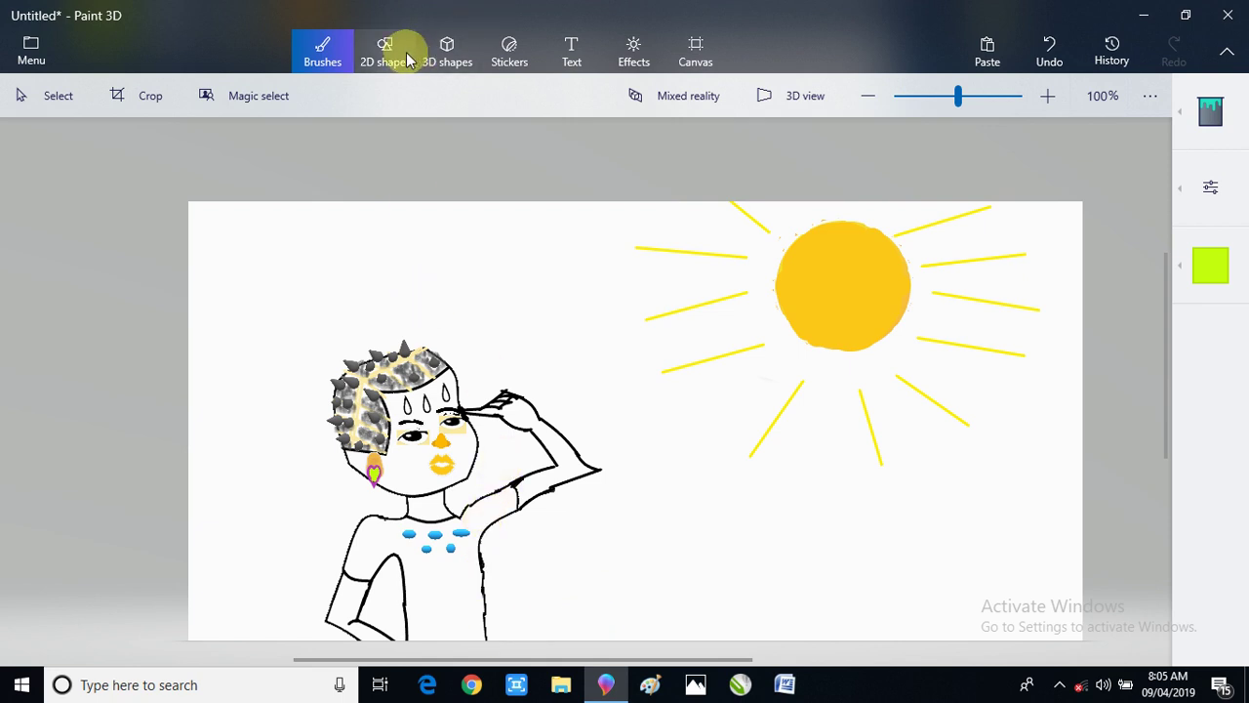
# - Fill the three sweat drops on the forehead with matte light grey
pyautogui.click(1220, 107)
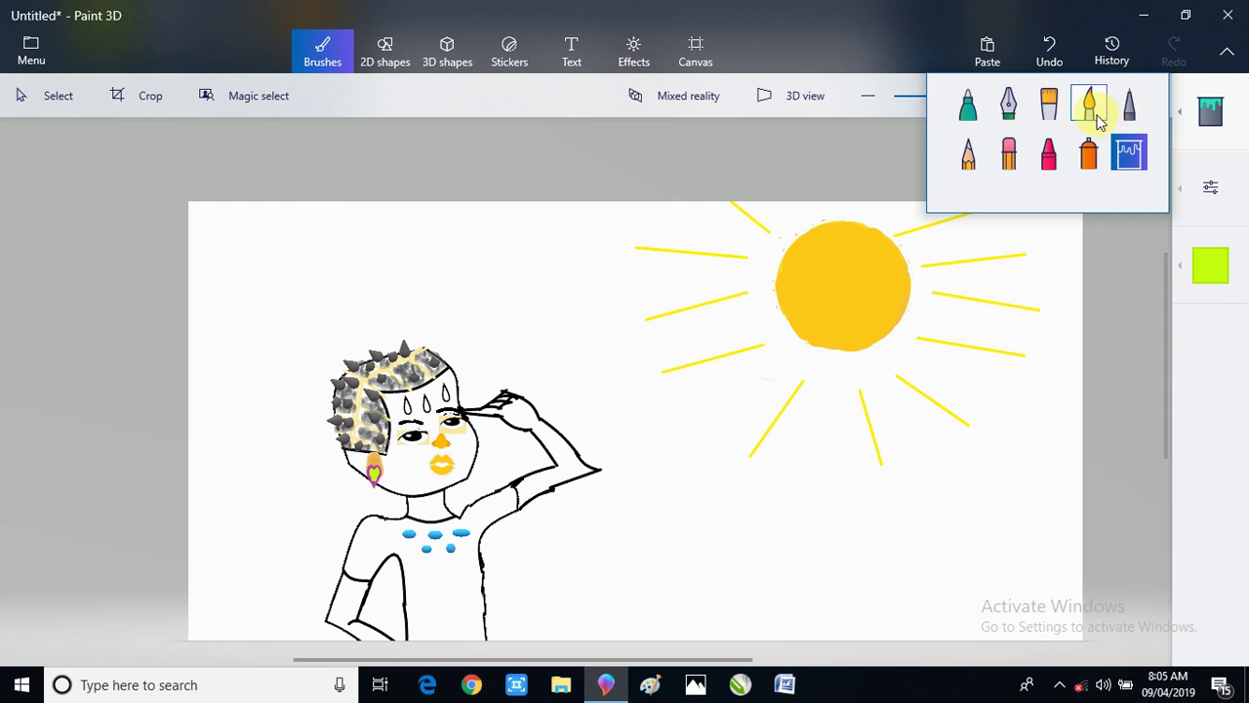
pyautogui.click(1215, 261)
pyautogui.click(1196, 276)
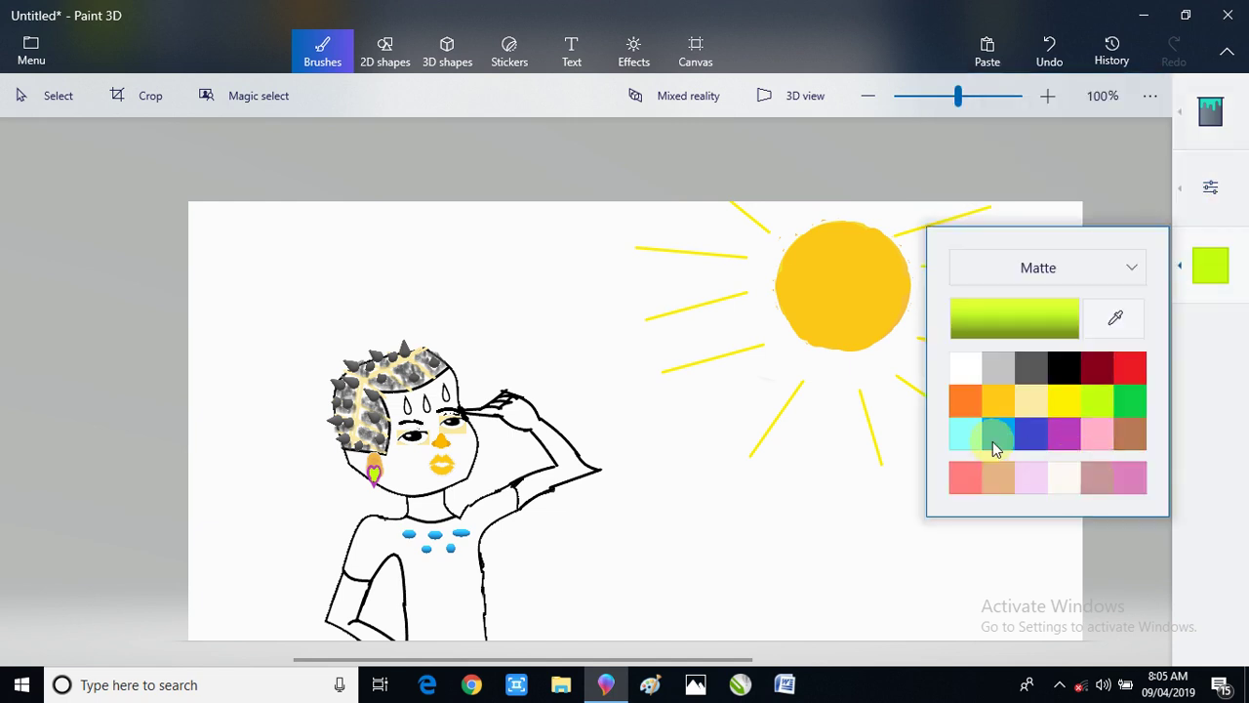
pyautogui.click(951, 437)
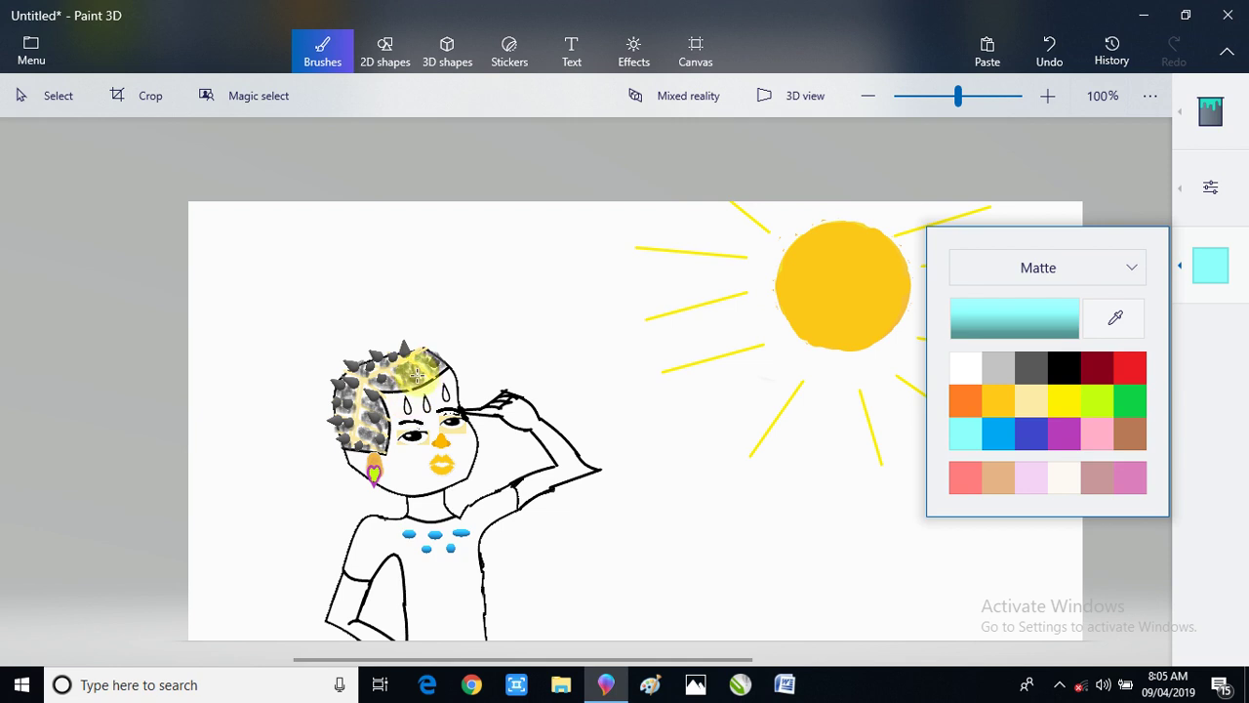
pyautogui.click(997, 367)
pyautogui.moveTo(391, 366)
pyautogui.mouseDown()
pyautogui.moveTo(403, 414)
pyautogui.moveTo(406, 399)
pyautogui.moveTo(446, 408)
pyautogui.mouseUp()
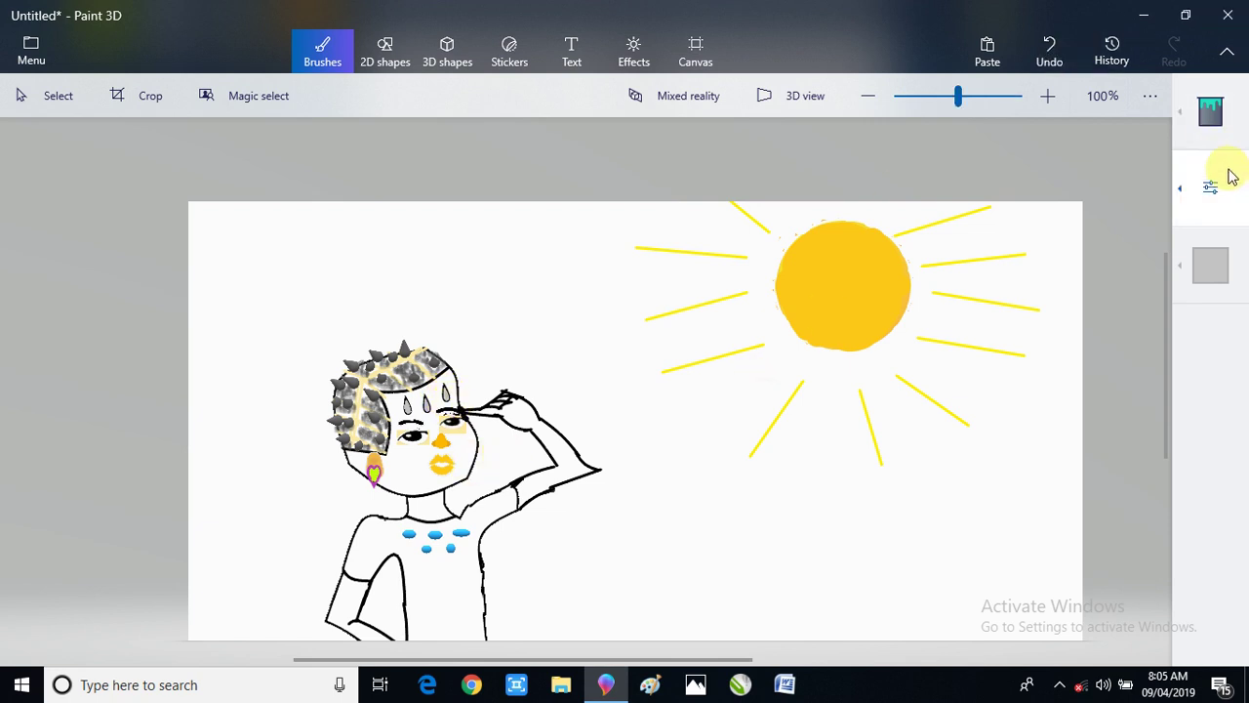
# - Fill the person's shirt with matte purple
pyautogui.click(1212, 262)
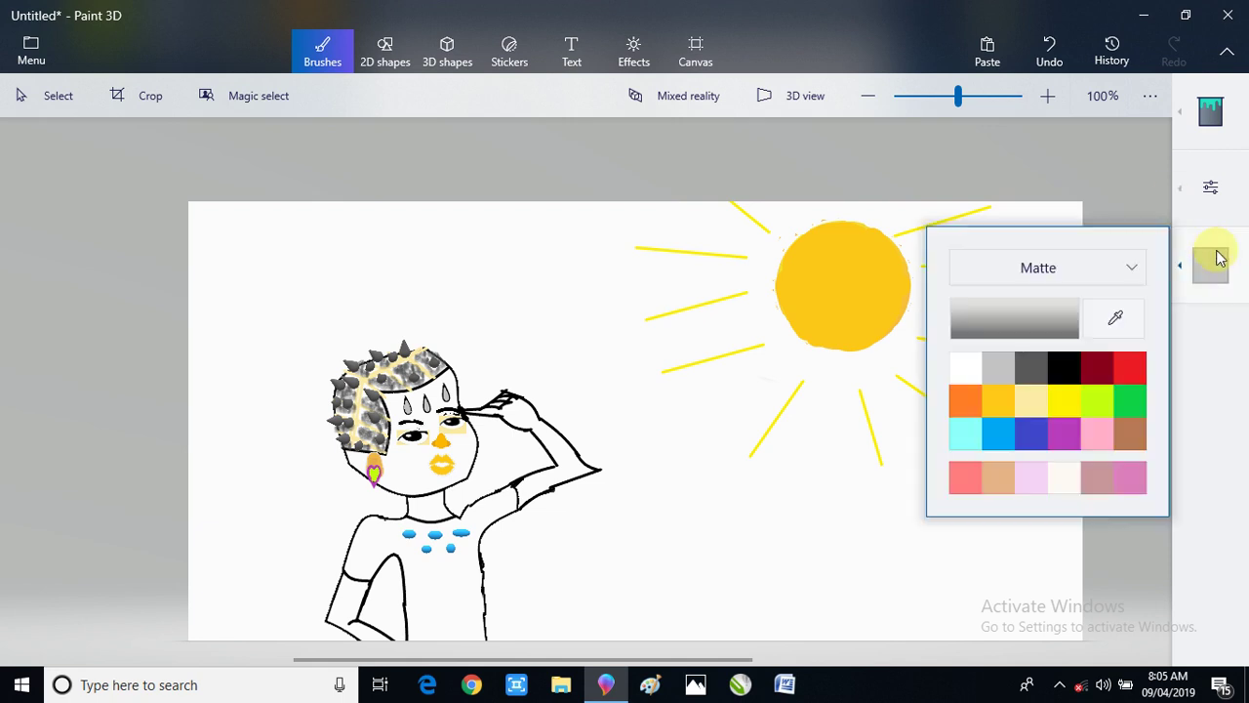
pyautogui.click(1064, 433)
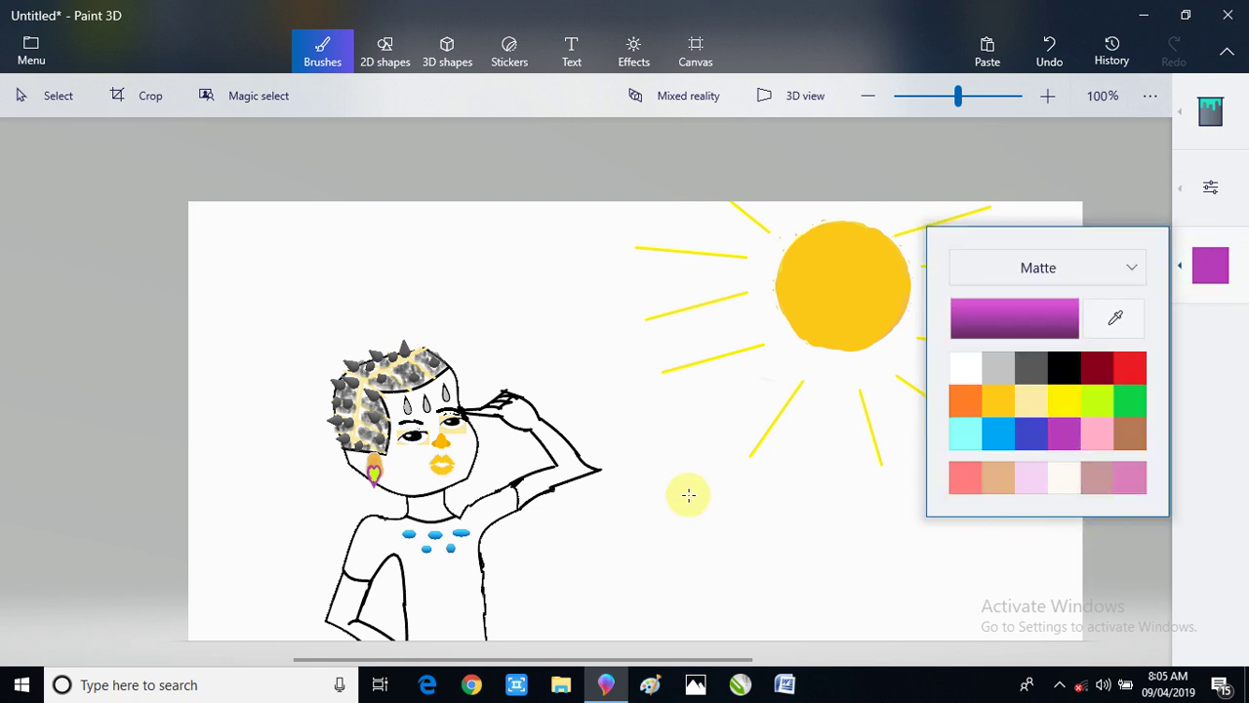
pyautogui.click(435, 597)
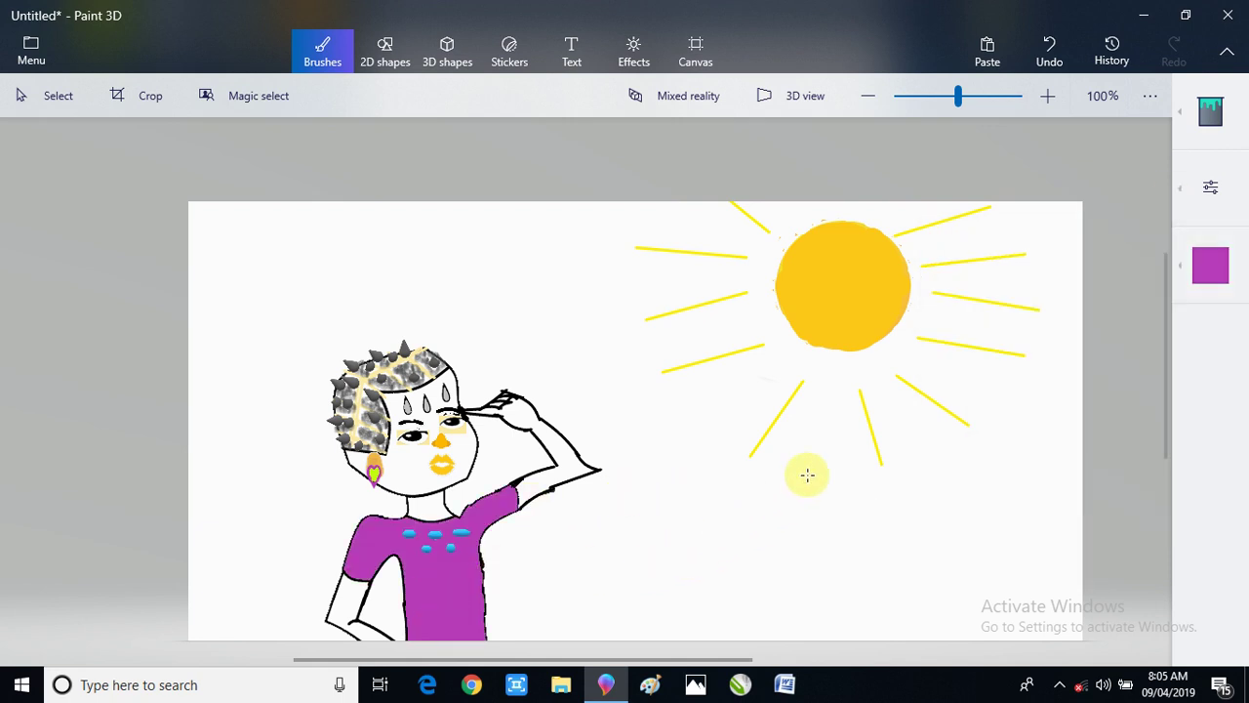
# - Switch to the Pixel pen, undo a trial dab on the forehead, and set the pen thickness to 5 px
pyautogui.click(1216, 187)
pyautogui.click(1216, 112)
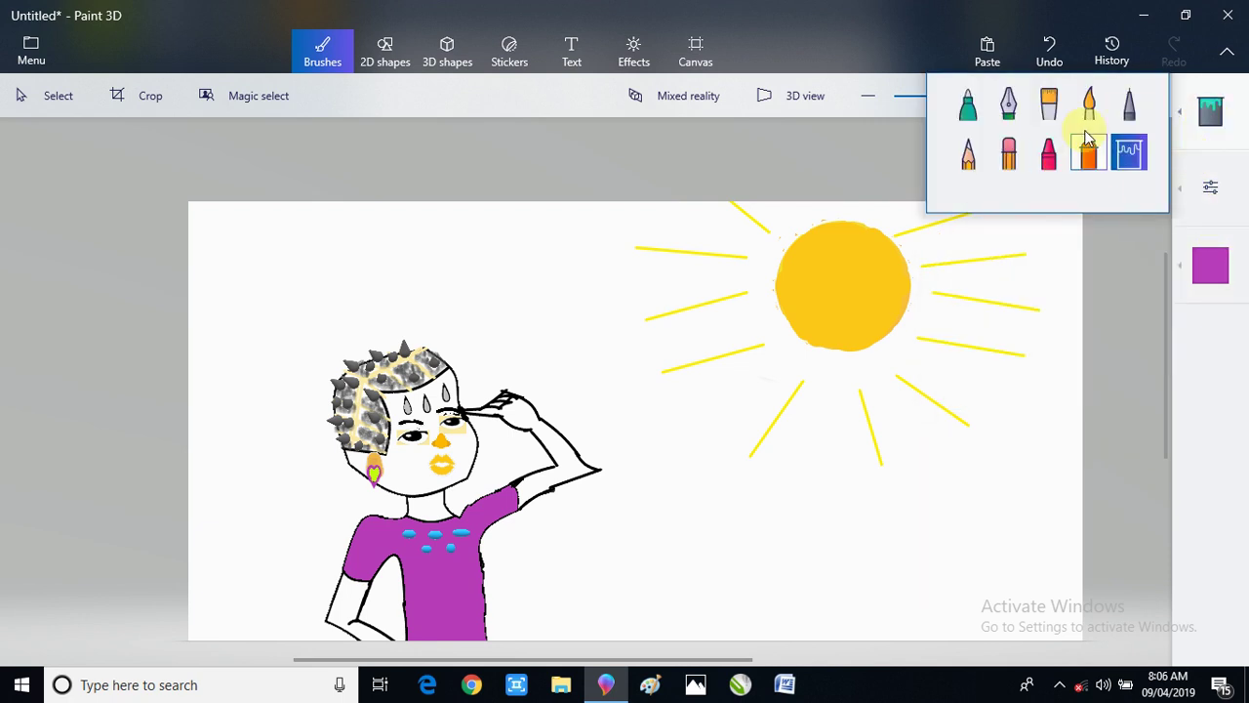
pyautogui.click(1129, 103)
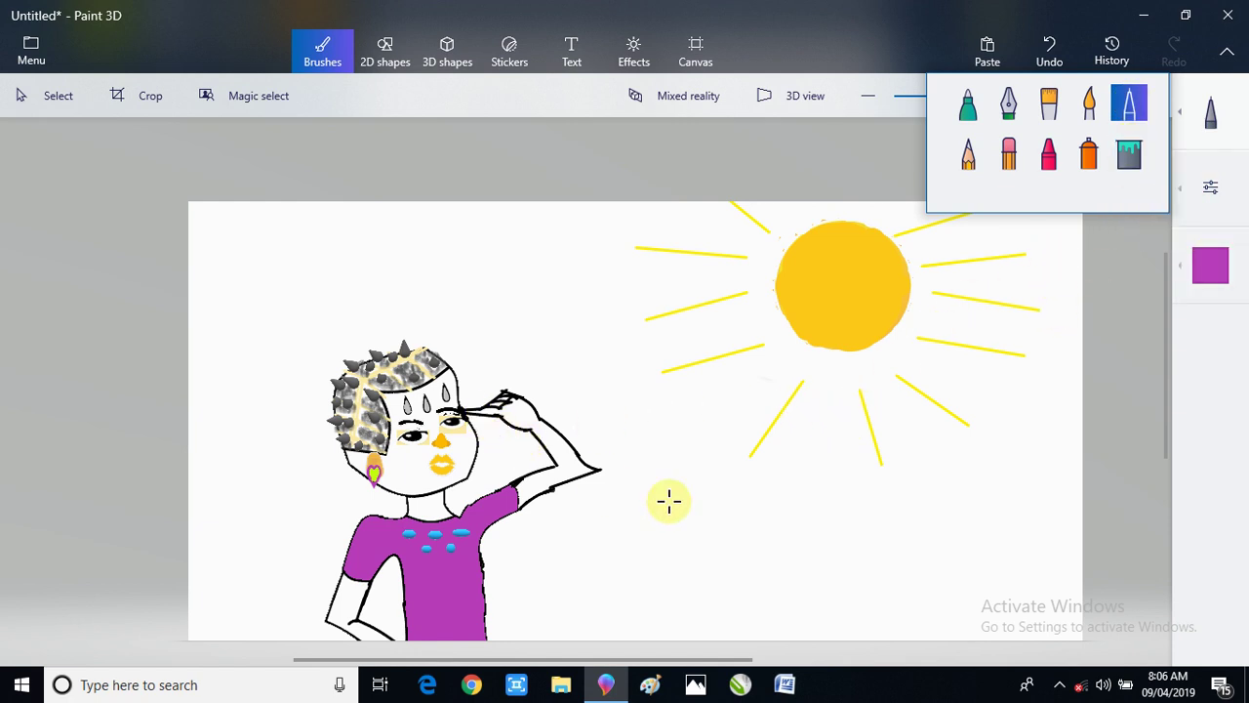
pyautogui.click(396, 408)
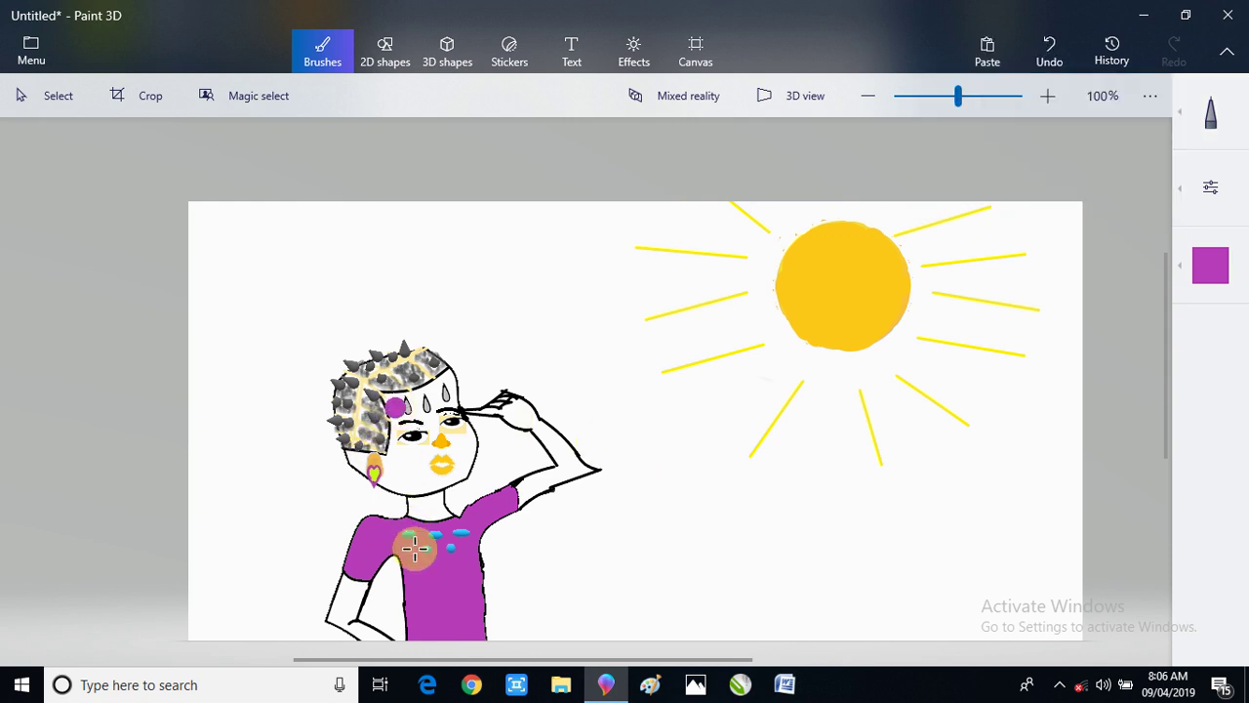
pyautogui.hotkey('ctrl', 'z')
pyautogui.click(1227, 196)
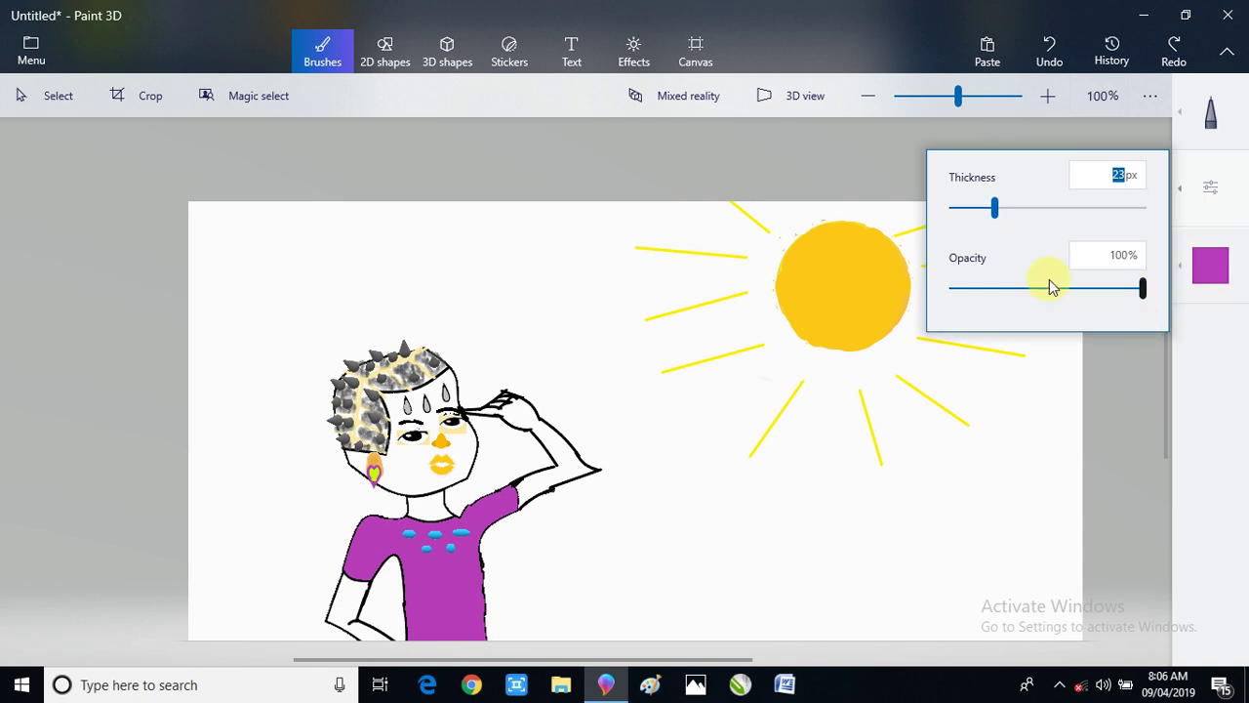
pyautogui.click(952, 207)
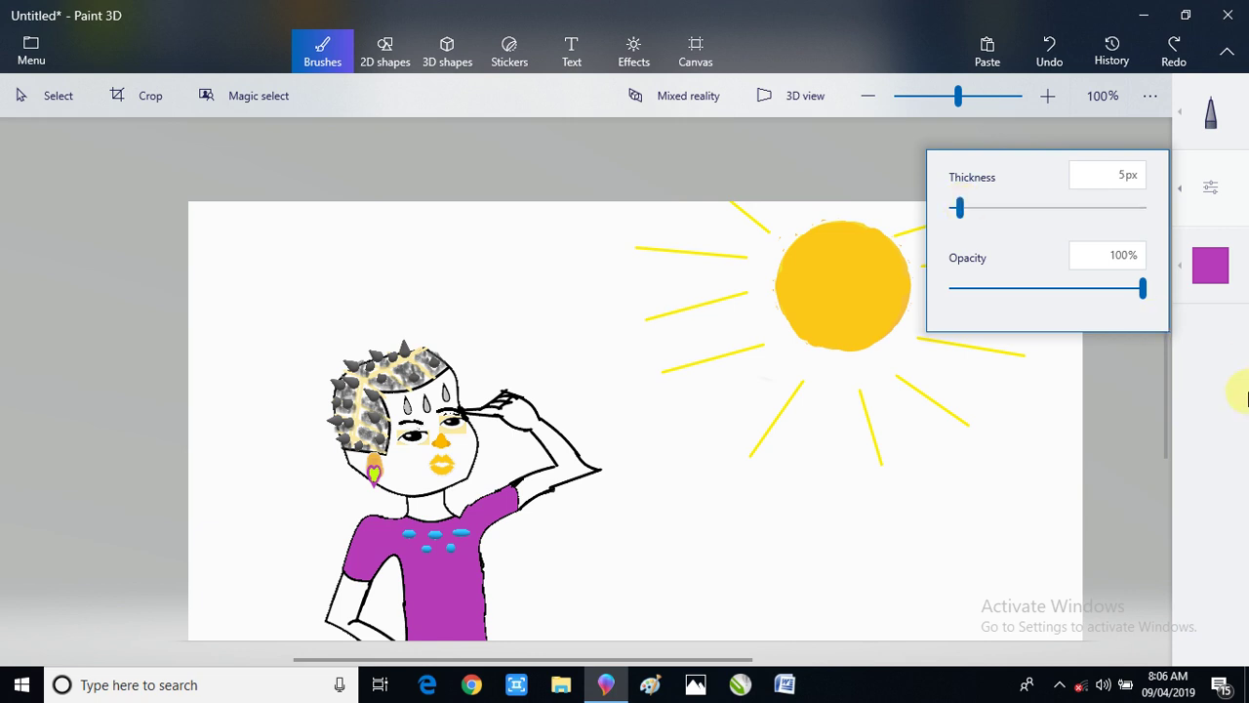
# - Set the Pixel pen colour to the custom matte light tan for the skin shading
pyautogui.click(1206, 281)
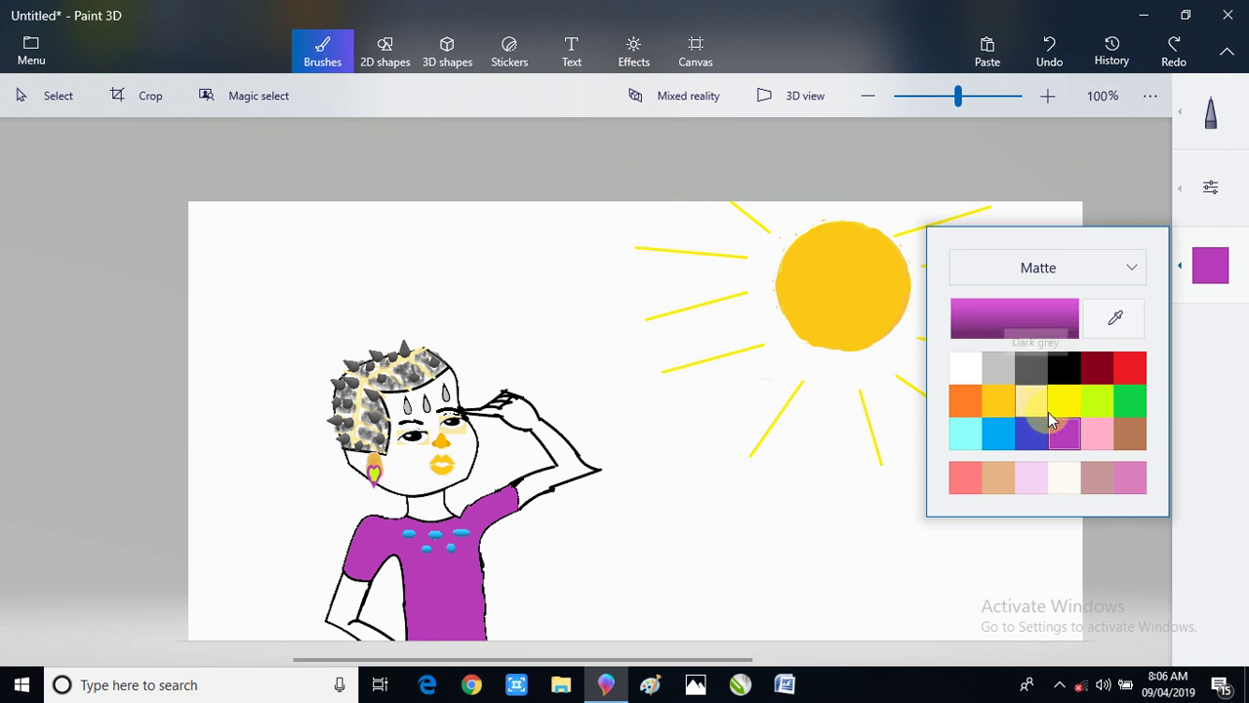
pyautogui.click(998, 480)
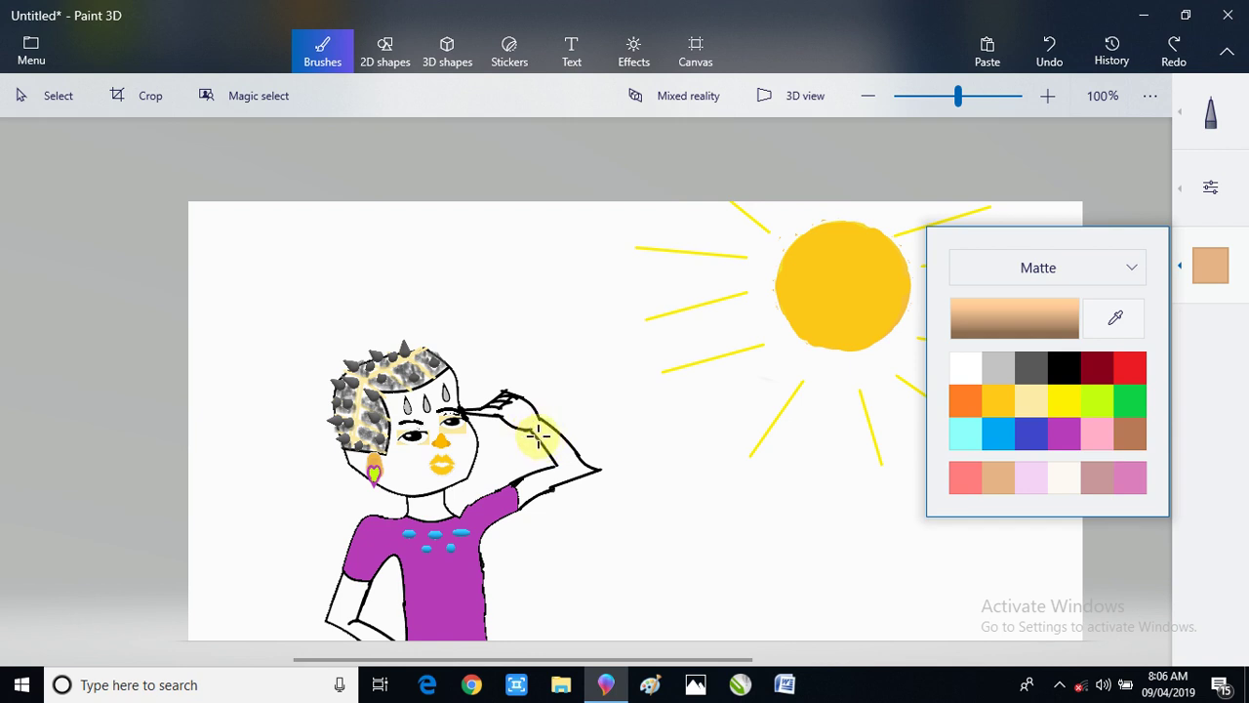
pyautogui.click(1211, 187)
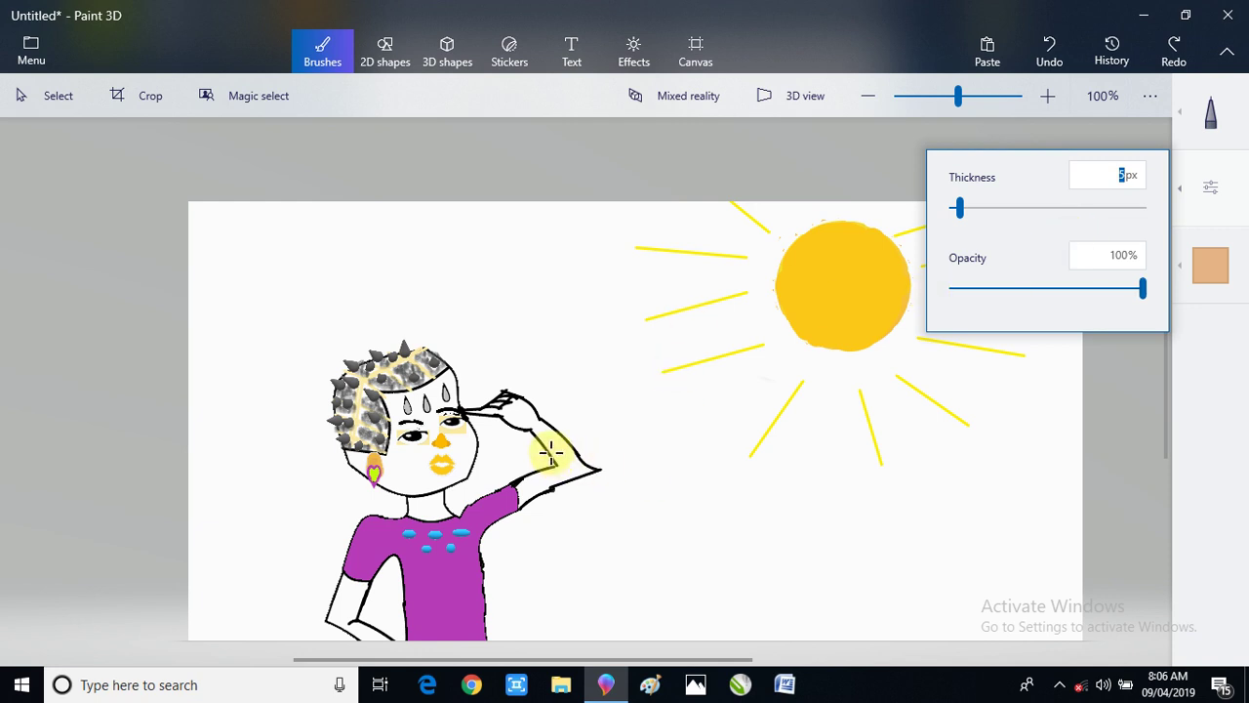
# - Try light tan shading strokes along the inner edge of the raised forearm and undo them
pyautogui.click(524, 422)
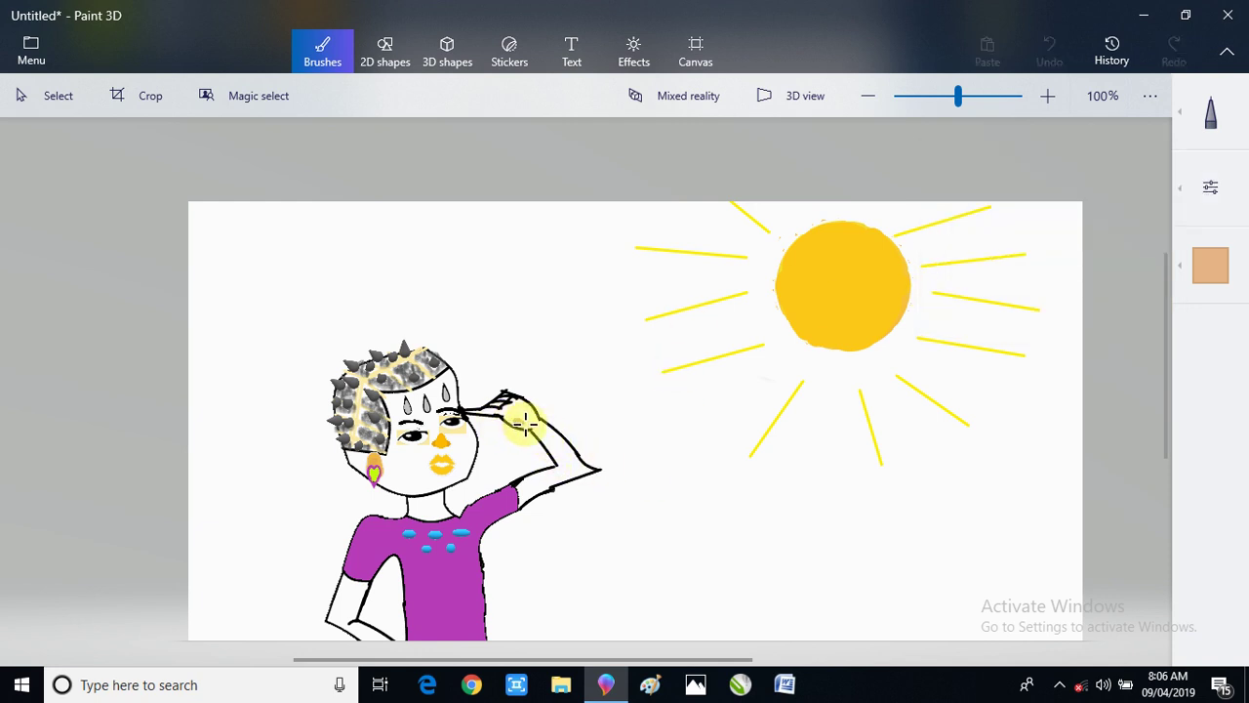
pyautogui.moveTo(538, 429); pyautogui.dragTo(550, 447)
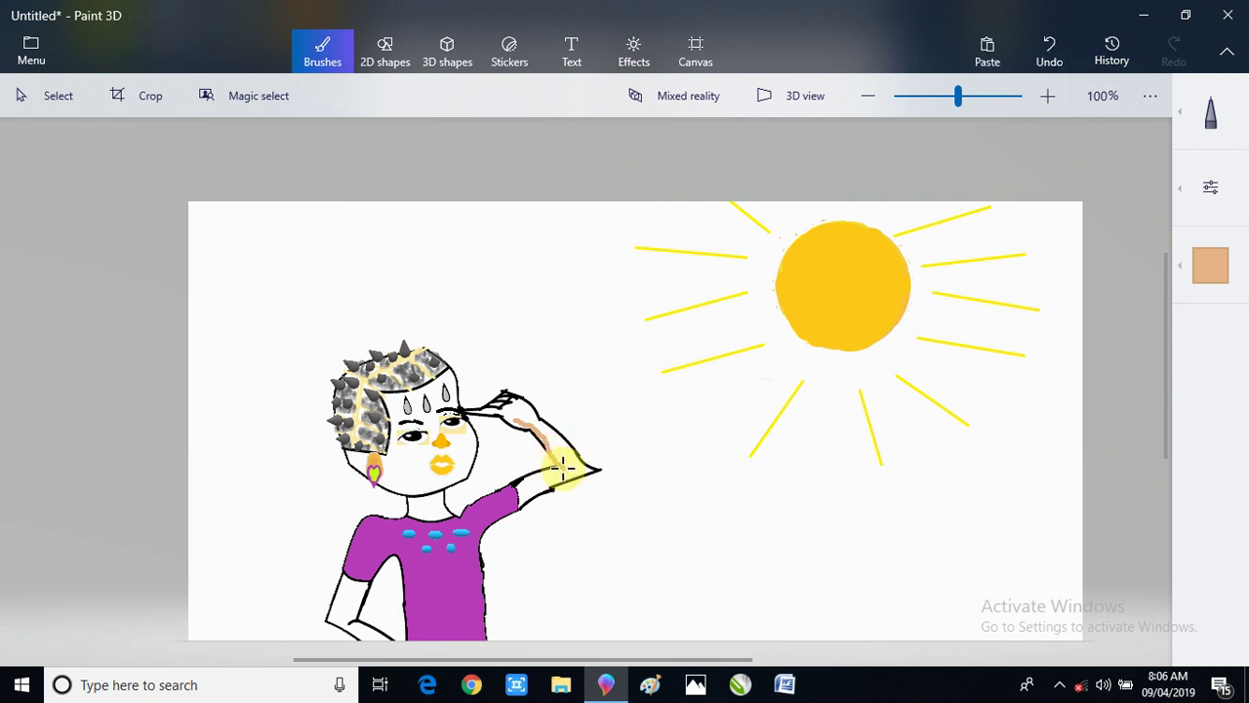
pyautogui.hotkey('ctrl', 'z')
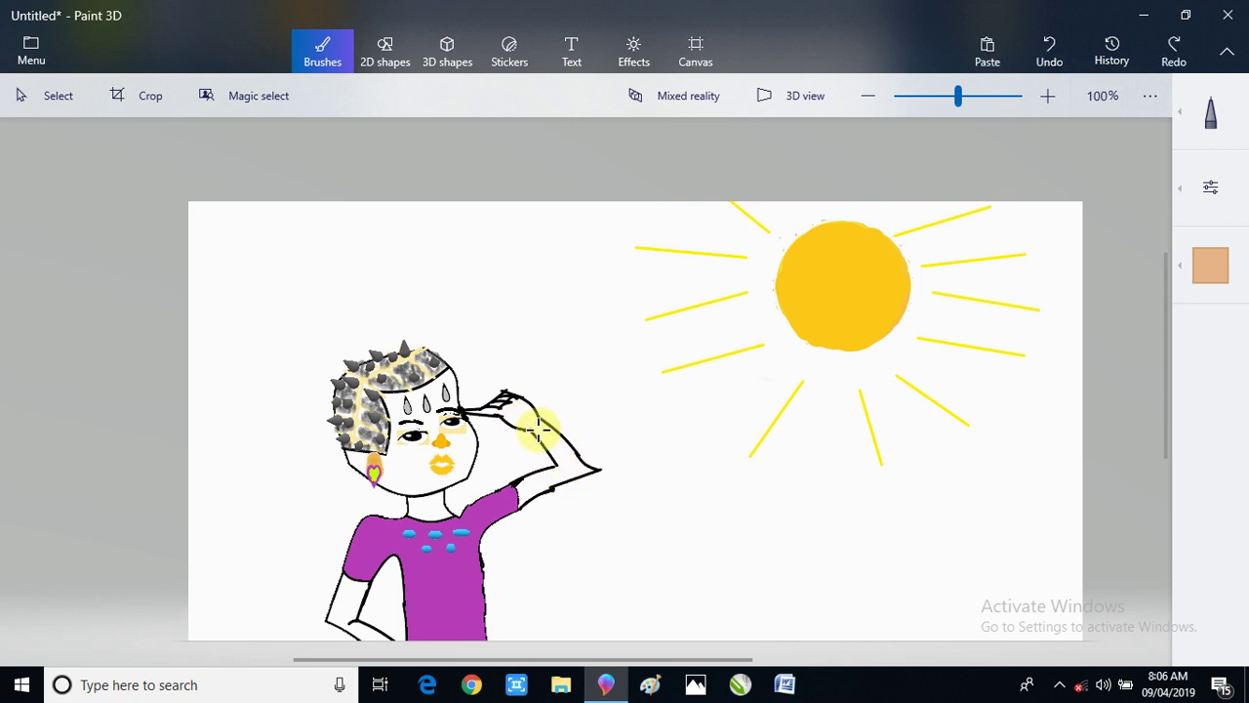
pyautogui.click(536, 430)
pyautogui.moveTo(551, 453); pyautogui.dragTo(599, 502)
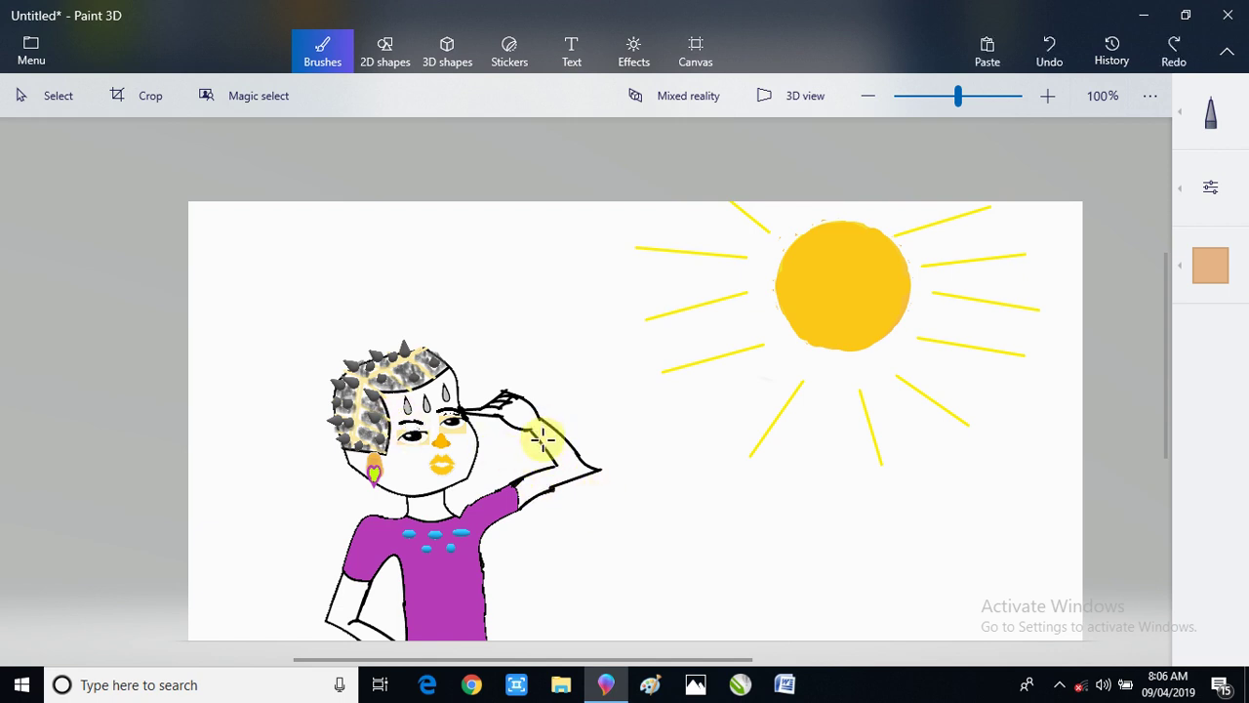
# - Paint light tan shading along the inner edges of the raised forearm and upper arm, around the elbow bend
pyautogui.moveTo(536, 429); pyautogui.dragTo(545, 439)
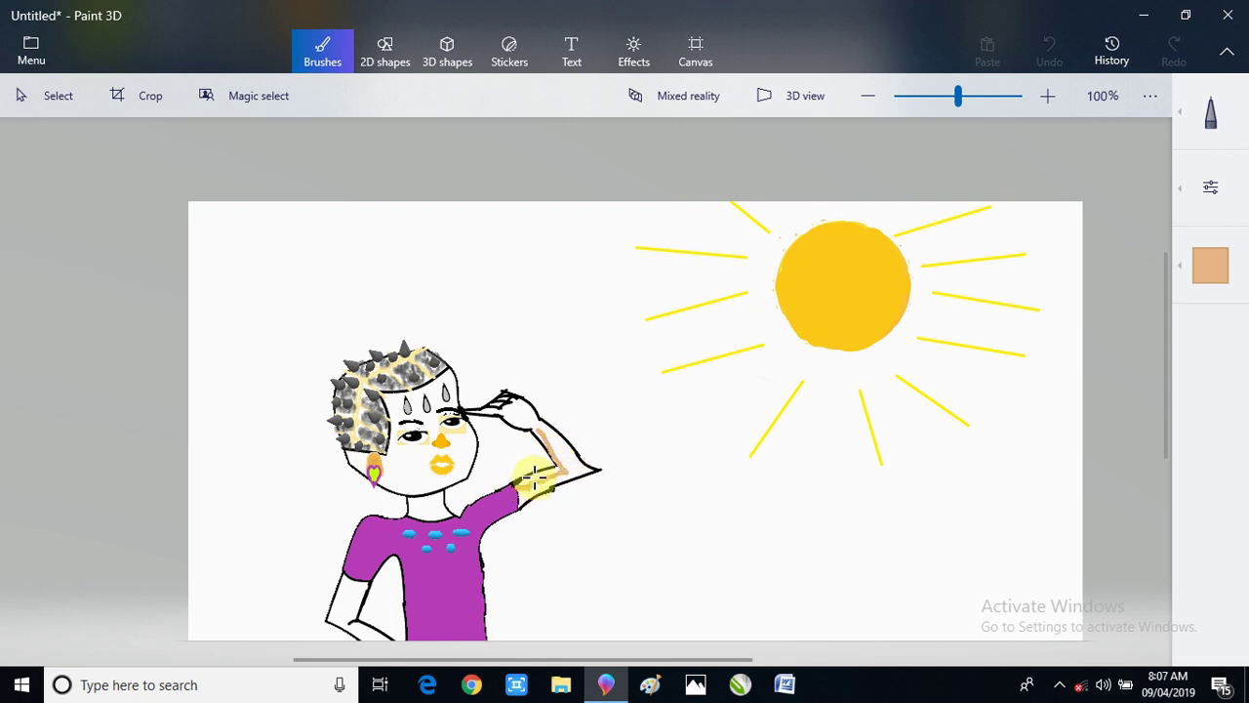
pyautogui.moveTo(520, 485)
pyautogui.mouseDown()
pyautogui.moveTo(576, 452)
pyautogui.moveTo(558, 465)
pyautogui.moveTo(545, 439)
pyautogui.moveTo(569, 465)
pyautogui.moveTo(536, 436)
pyautogui.moveTo(557, 474)
pyautogui.mouseUp()
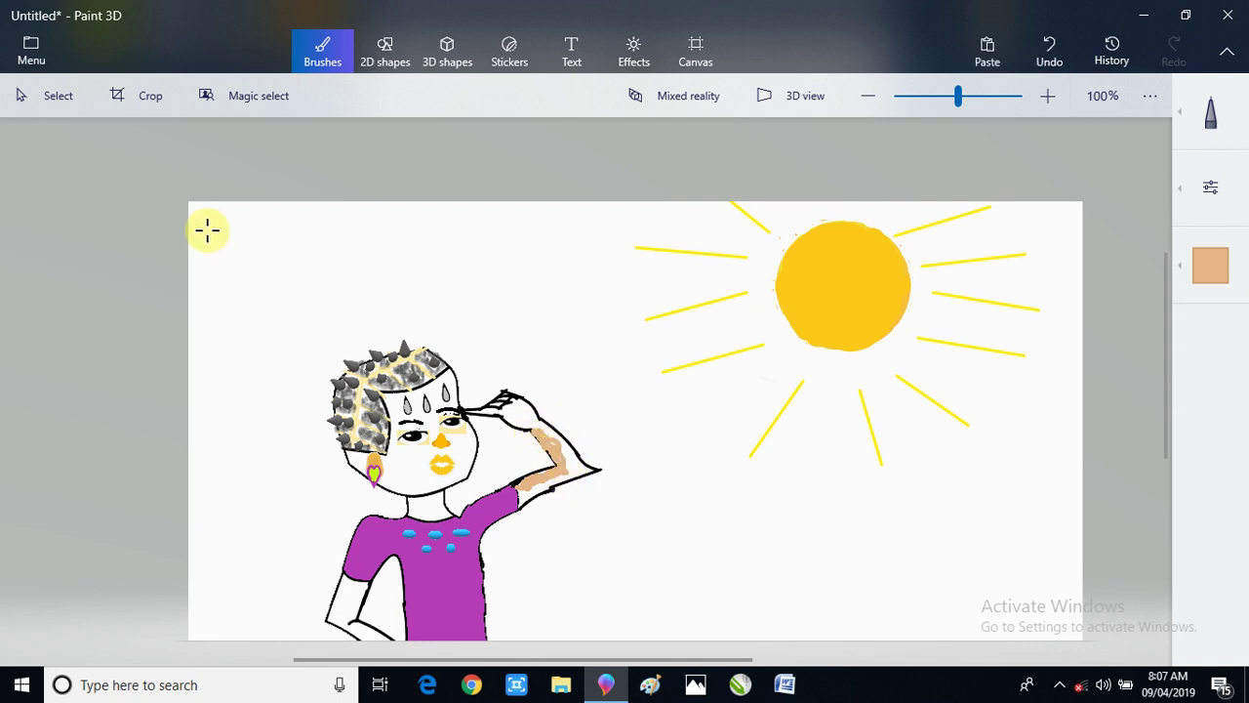
# - Draw a straight black line over the inner outline of the raised forearm, from the wrist to the elbow bend
pyautogui.click(393, 49)
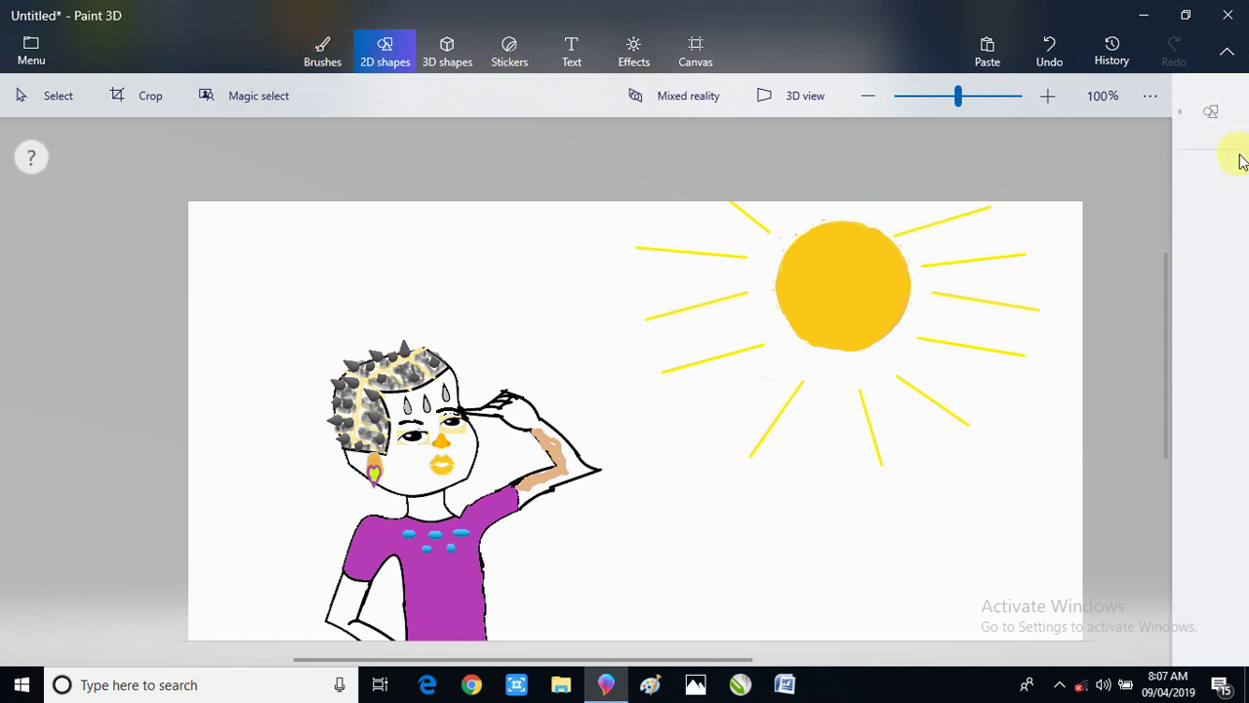
pyautogui.click(1211, 111)
pyautogui.click(969, 127)
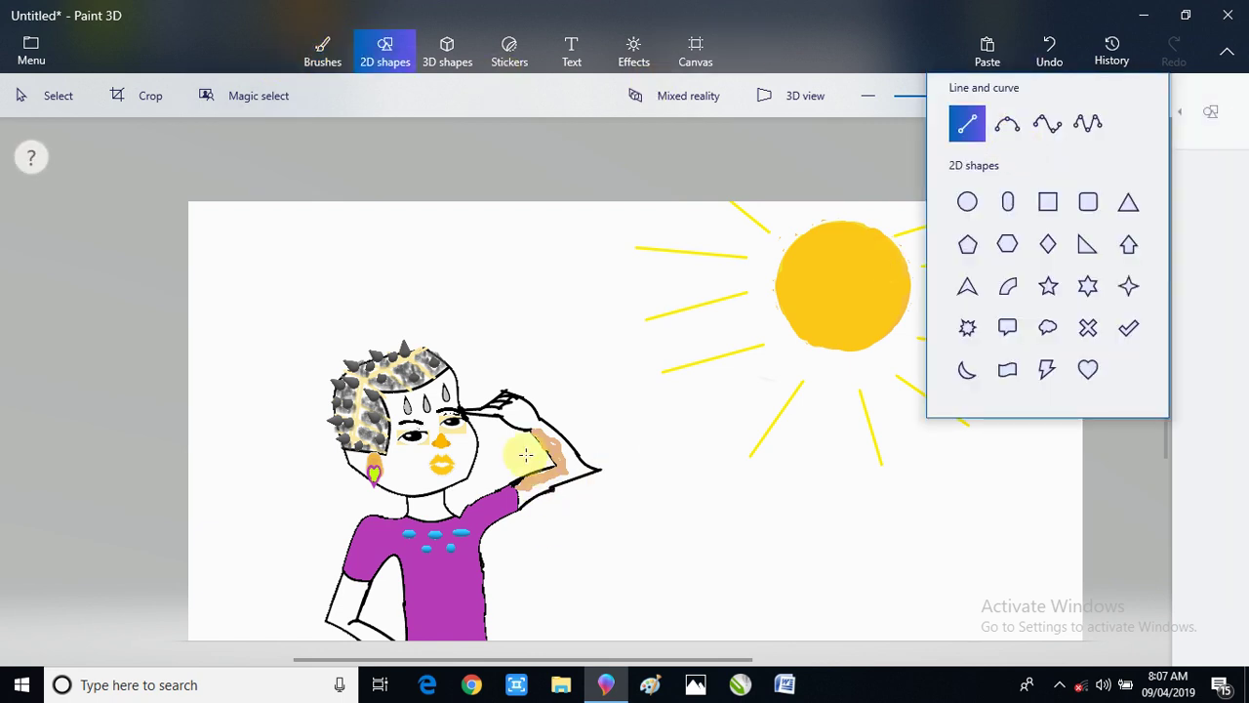
pyautogui.moveTo(528, 430); pyautogui.dragTo(556, 465)
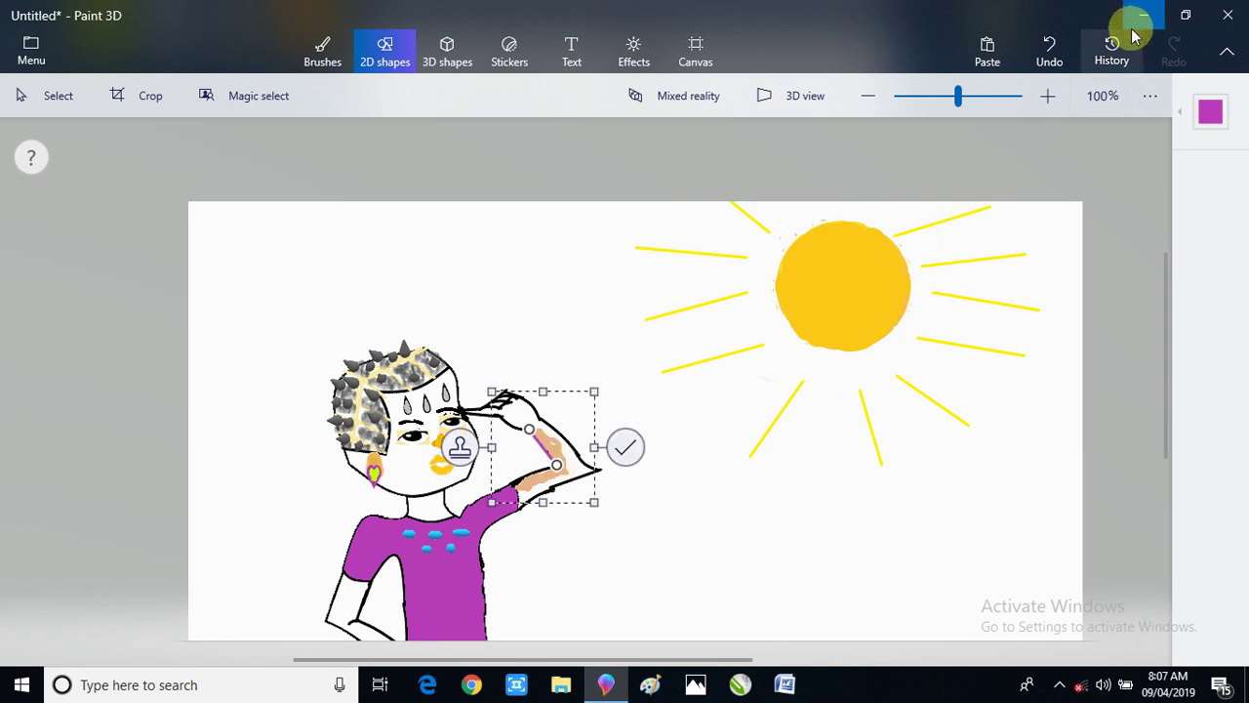
pyautogui.click(1211, 111)
pyautogui.click(967, 137)
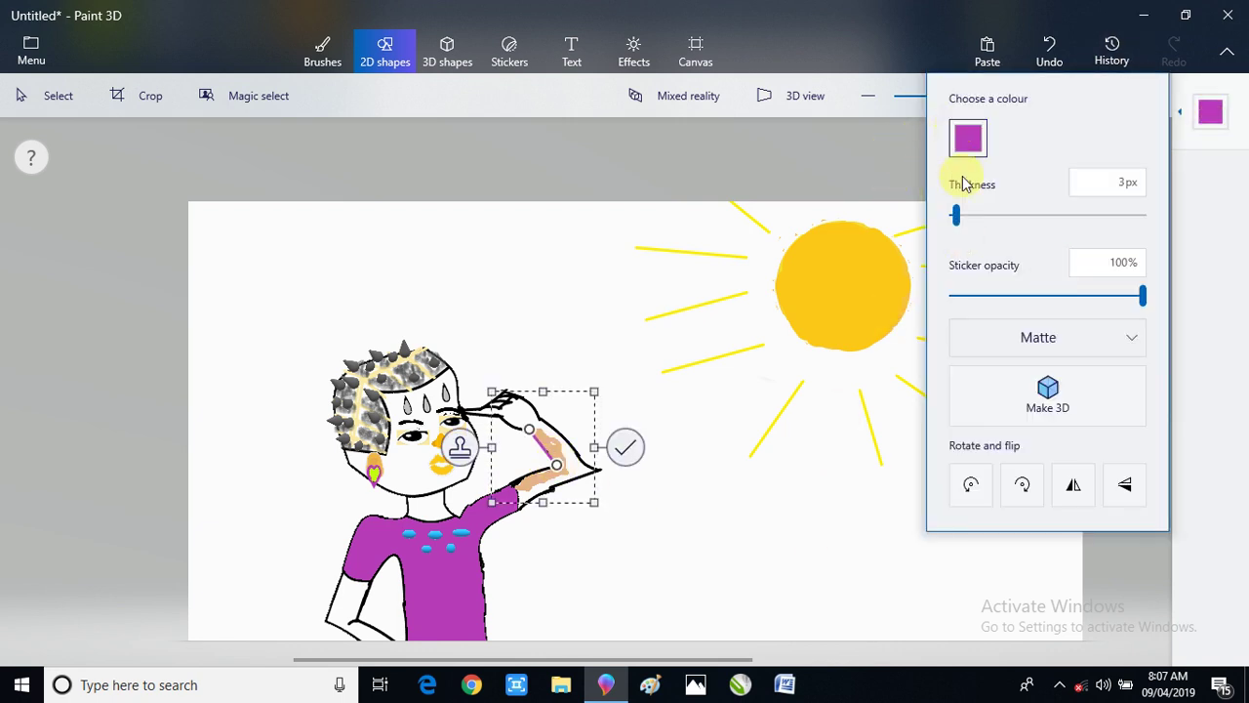
pyautogui.click(972, 206)
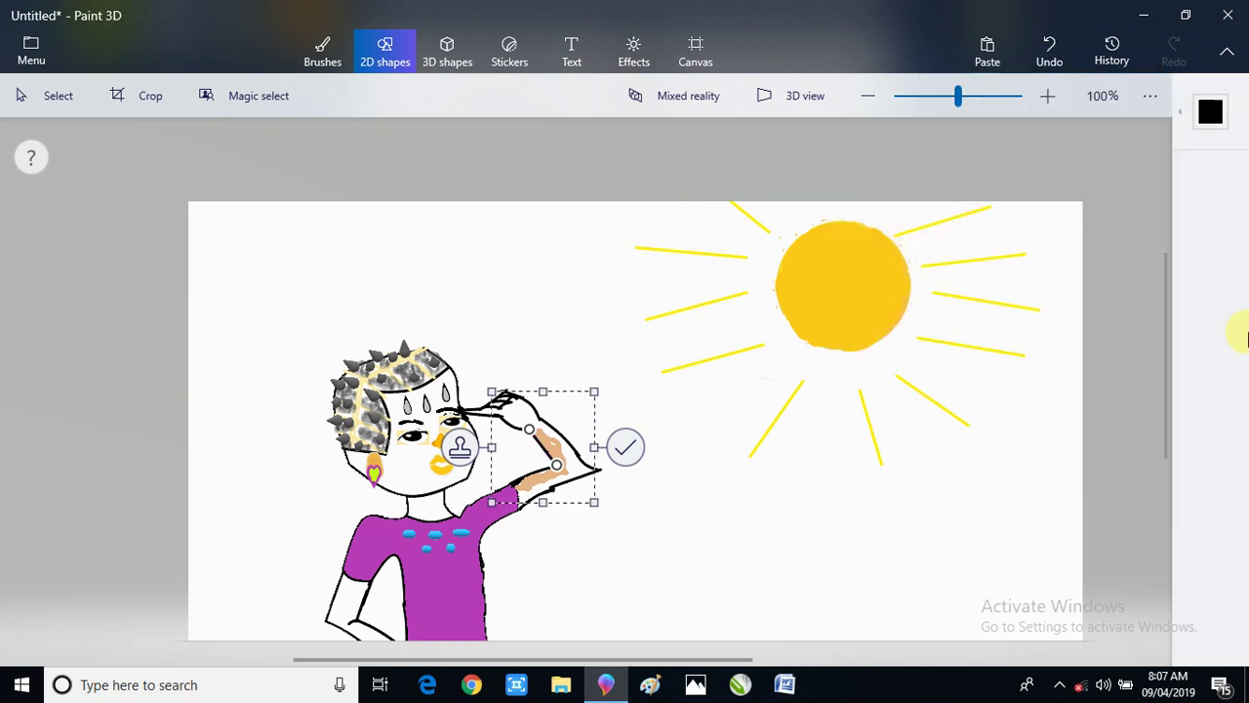
pyautogui.click(627, 447)
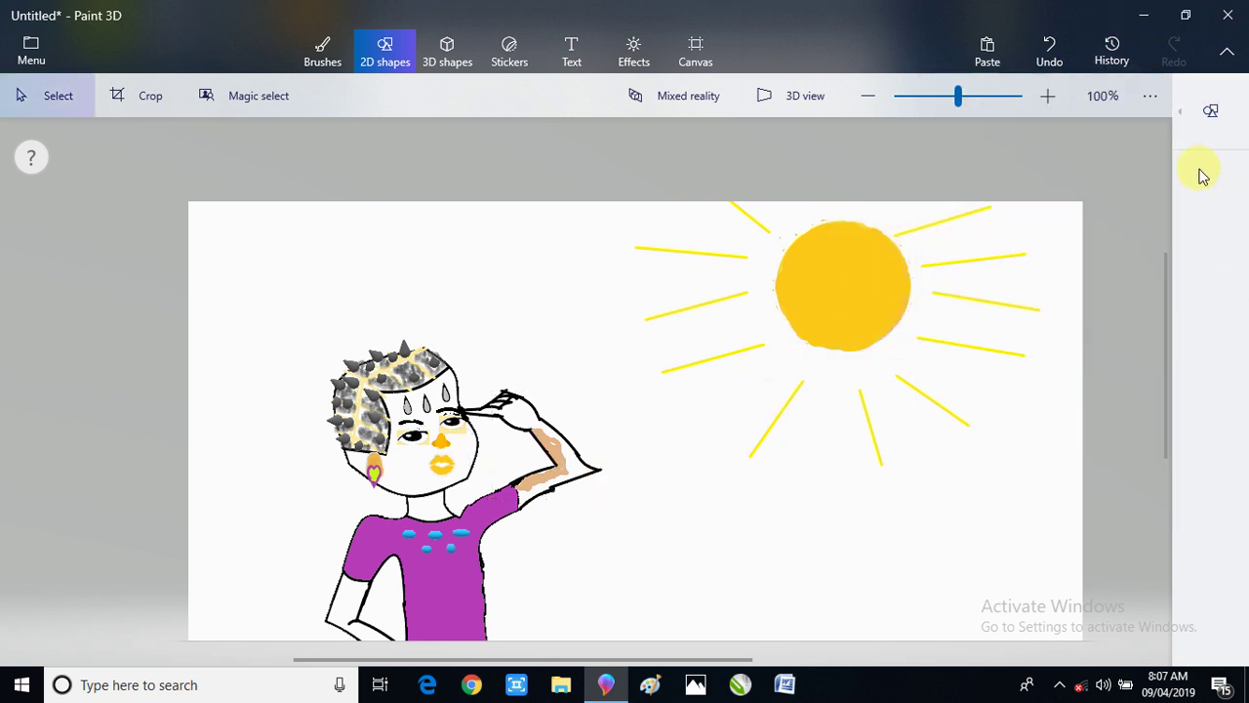
# - Return to the Pixel pen and extend the light tan shading from the forearm up to the raised hand
pyautogui.click(1210, 111)
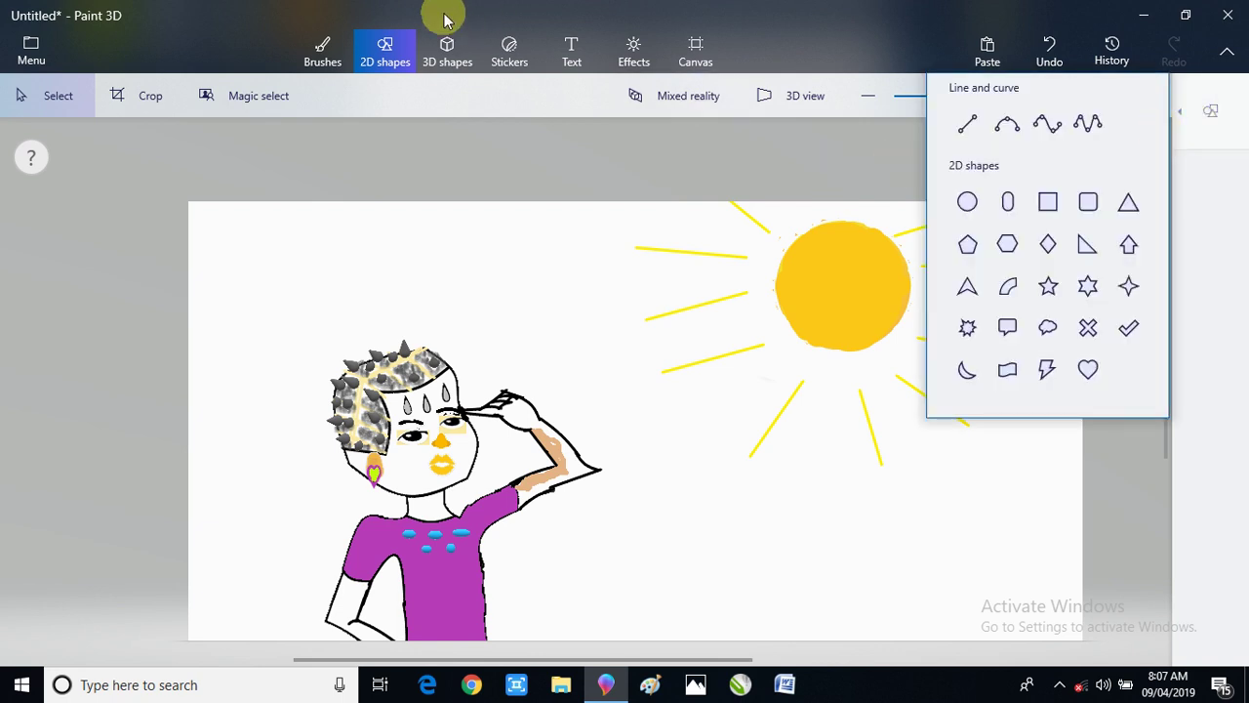
pyautogui.click(322, 51)
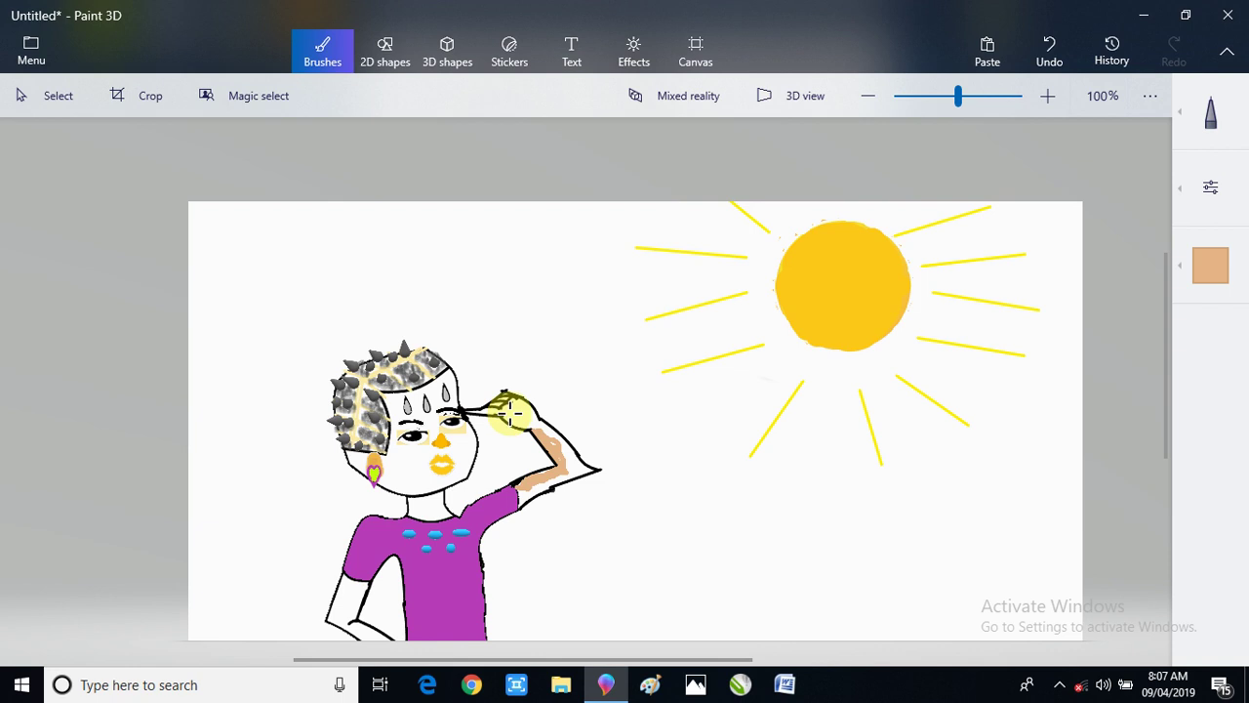
pyautogui.moveTo(508, 414)
pyautogui.mouseDown()
pyautogui.moveTo(510, 399)
pyautogui.moveTo(530, 418)
pyautogui.moveTo(515, 407)
pyautogui.moveTo(507, 421)
pyautogui.moveTo(515, 412)
pyautogui.mouseUp()
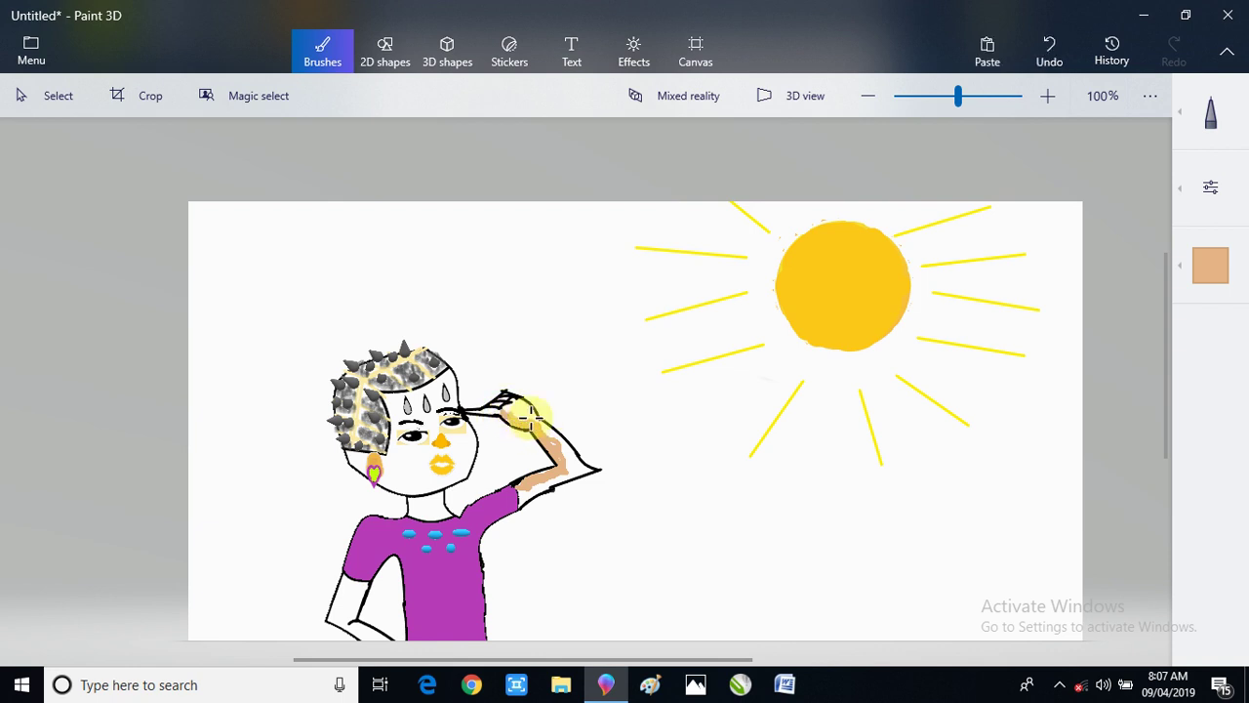
pyautogui.moveTo(553, 454)
pyautogui.mouseDown()
pyautogui.moveTo(530, 423)
pyautogui.moveTo(564, 469)
pyautogui.mouseUp()
# - Set the pen opacity to 53% and shade the remaining white areas of the raised arm and hand
pyautogui.click(1200, 270)
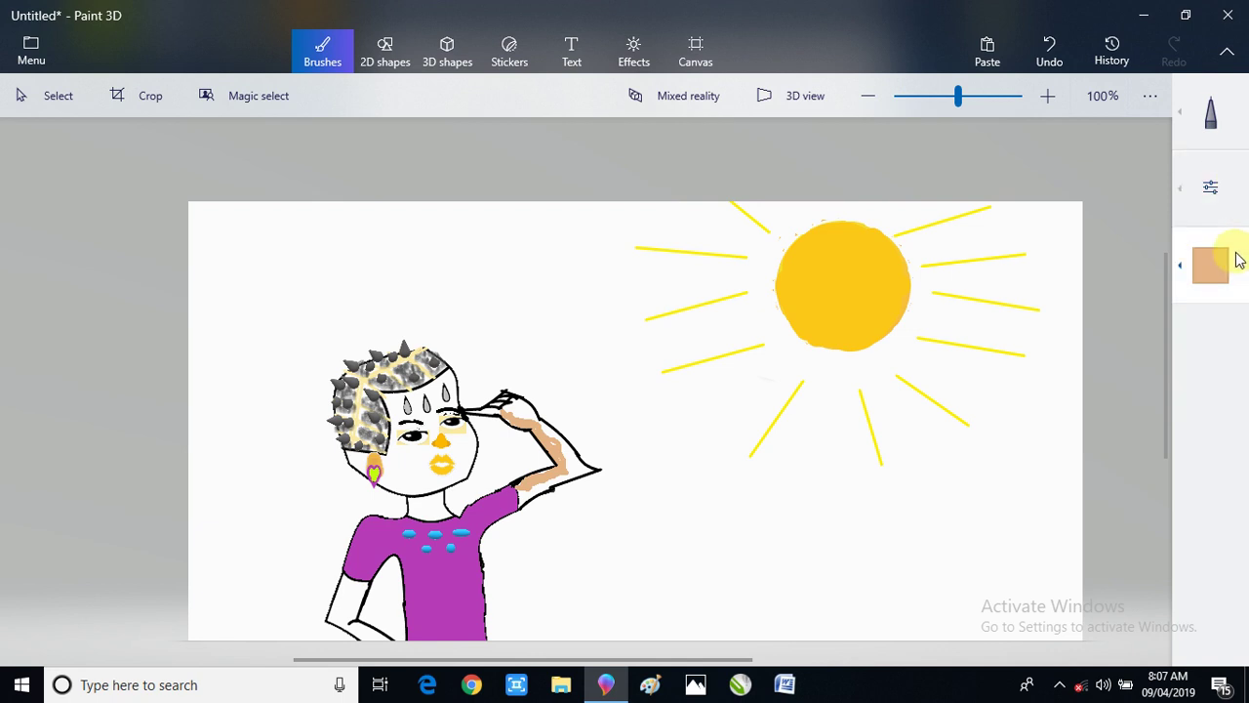
pyautogui.click(1183, 191)
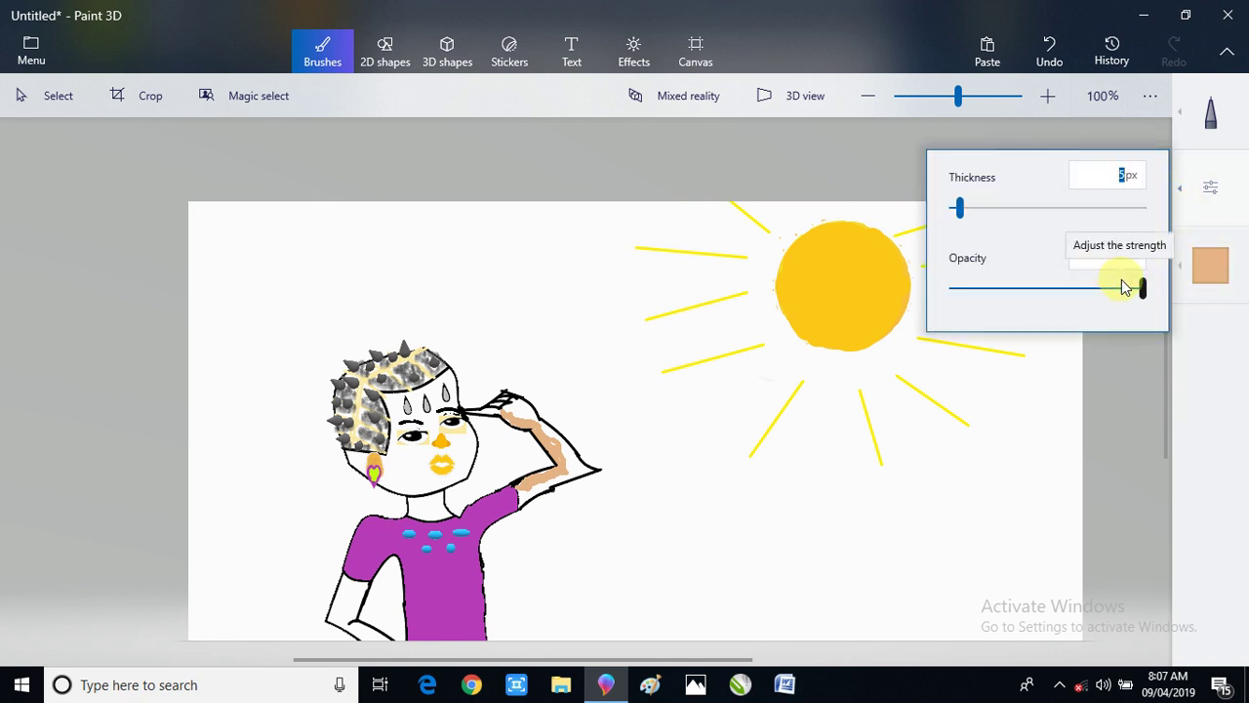
pyautogui.click(1065, 288)
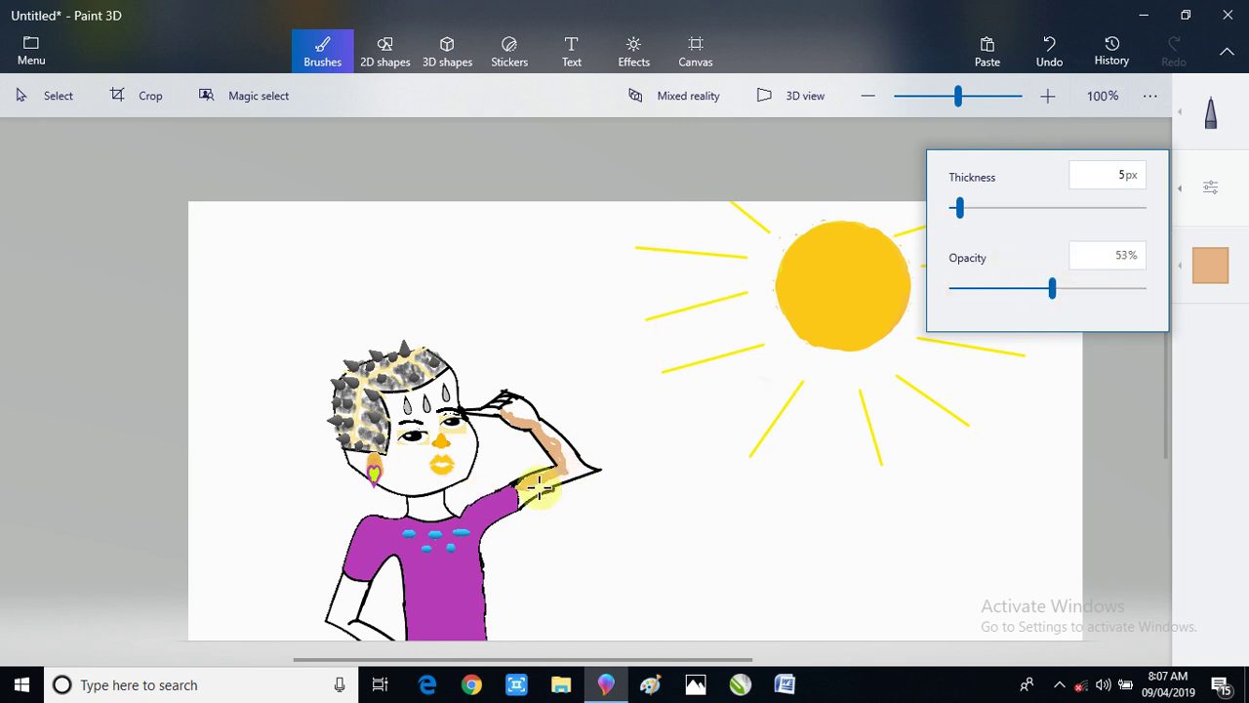
pyautogui.moveTo(529, 495)
pyautogui.mouseDown()
pyautogui.moveTo(577, 467)
pyautogui.moveTo(557, 461)
pyautogui.moveTo(558, 479)
pyautogui.mouseUp()
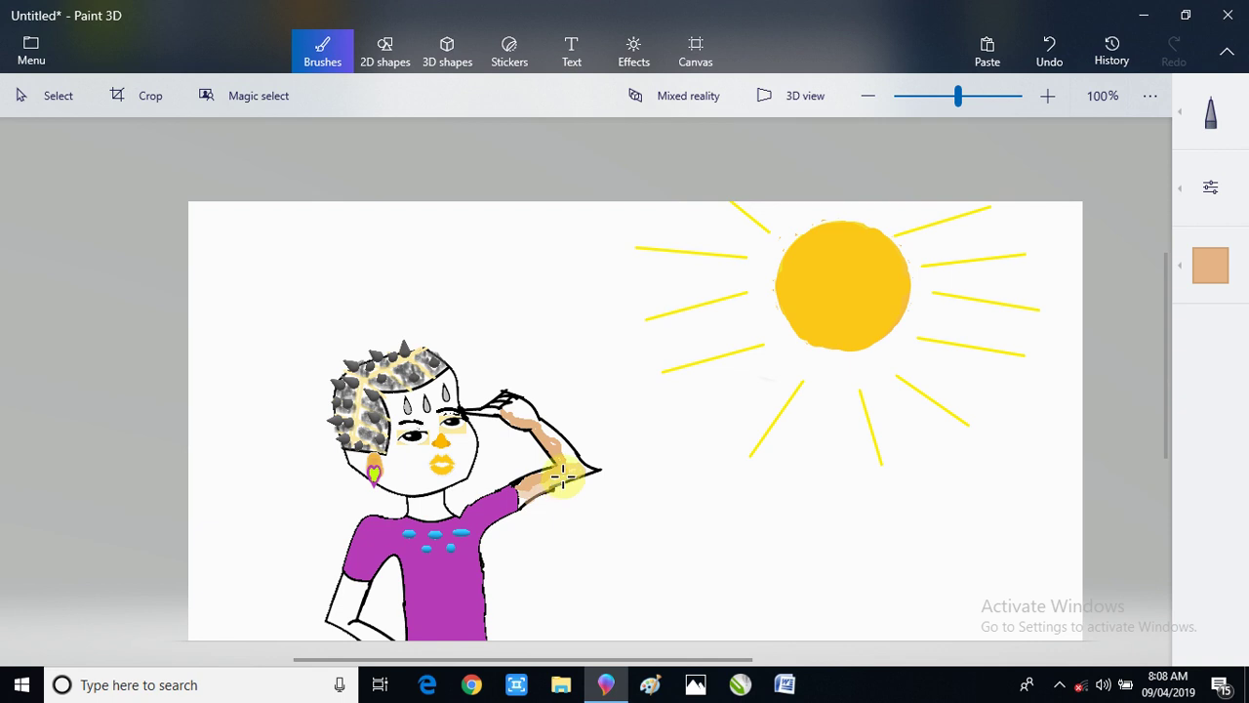
pyautogui.moveTo(556, 470); pyautogui.dragTo(586, 462)
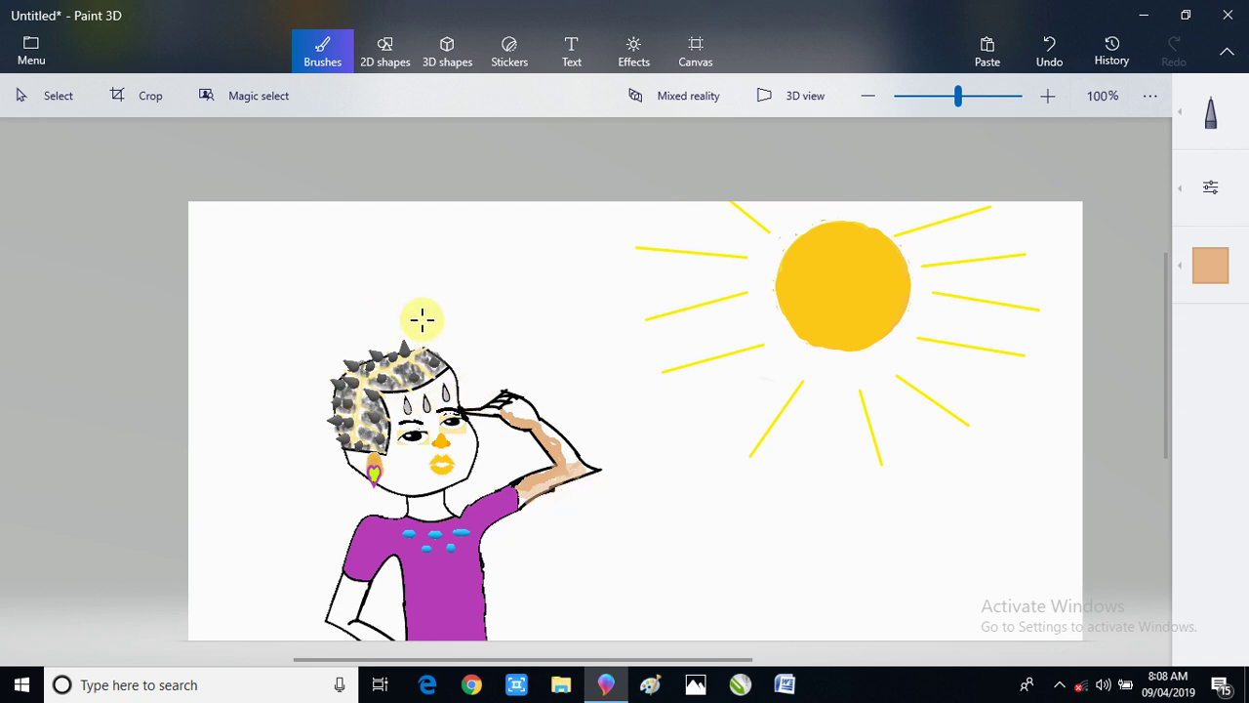
pyautogui.moveTo(516, 418)
pyautogui.mouseDown()
pyautogui.moveTo(570, 443)
pyautogui.moveTo(573, 454)
pyautogui.moveTo(538, 433)
pyautogui.moveTo(566, 465)
pyautogui.moveTo(548, 436)
pyautogui.moveTo(576, 463)
pyautogui.mouseUp()
pyautogui.moveTo(562, 506)
pyautogui.mouseDown()
pyautogui.moveTo(528, 494)
pyautogui.moveTo(537, 527)
pyautogui.mouseUp()
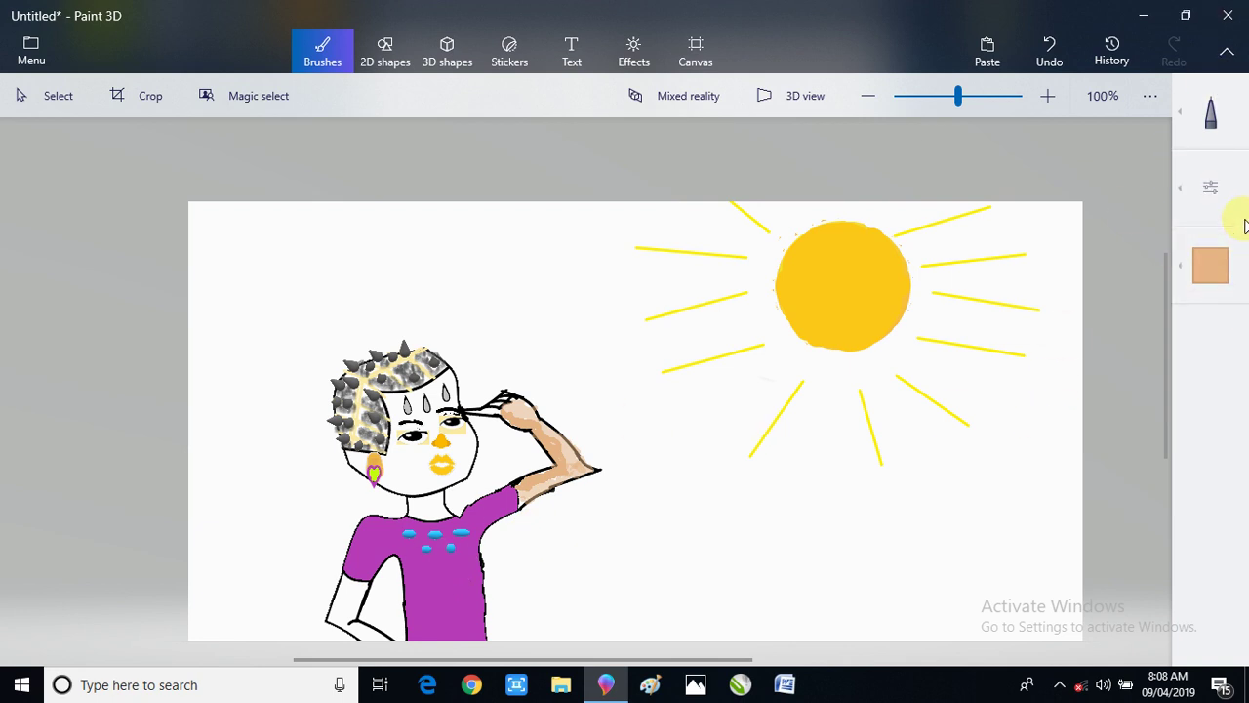
# - Set the Pixel pen's opacity back to 100%
pyautogui.click(1210, 187)
pyautogui.click(1143, 288)
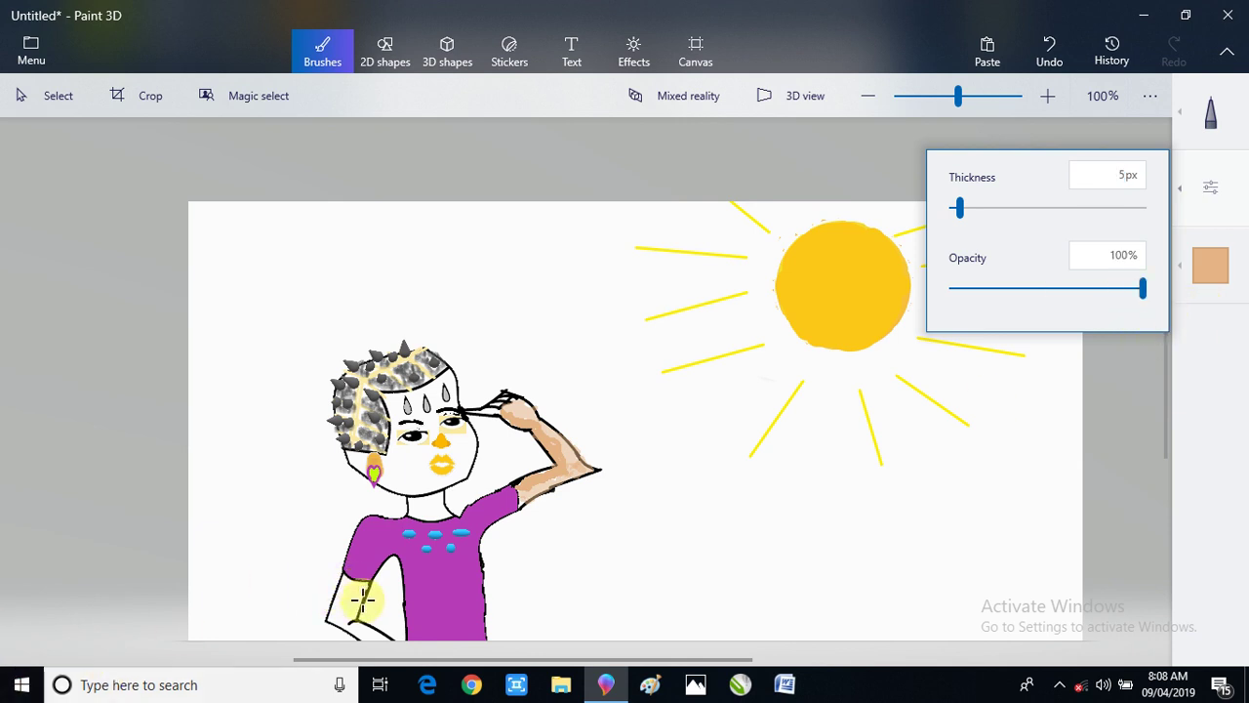
# - Try light tan shading strokes on the lowered arm below the sleeve and undo them
pyautogui.moveTo(356, 608)
pyautogui.mouseDown()
pyautogui.moveTo(346, 615)
pyautogui.moveTo(356, 582)
pyautogui.moveTo(345, 599)
pyautogui.moveTo(355, 584)
pyautogui.moveTo(341, 580)
pyautogui.moveTo(349, 608)
pyautogui.moveTo(363, 585)
pyautogui.moveTo(348, 622)
pyautogui.moveTo(357, 613)
pyautogui.moveTo(363, 667)
pyautogui.mouseUp()
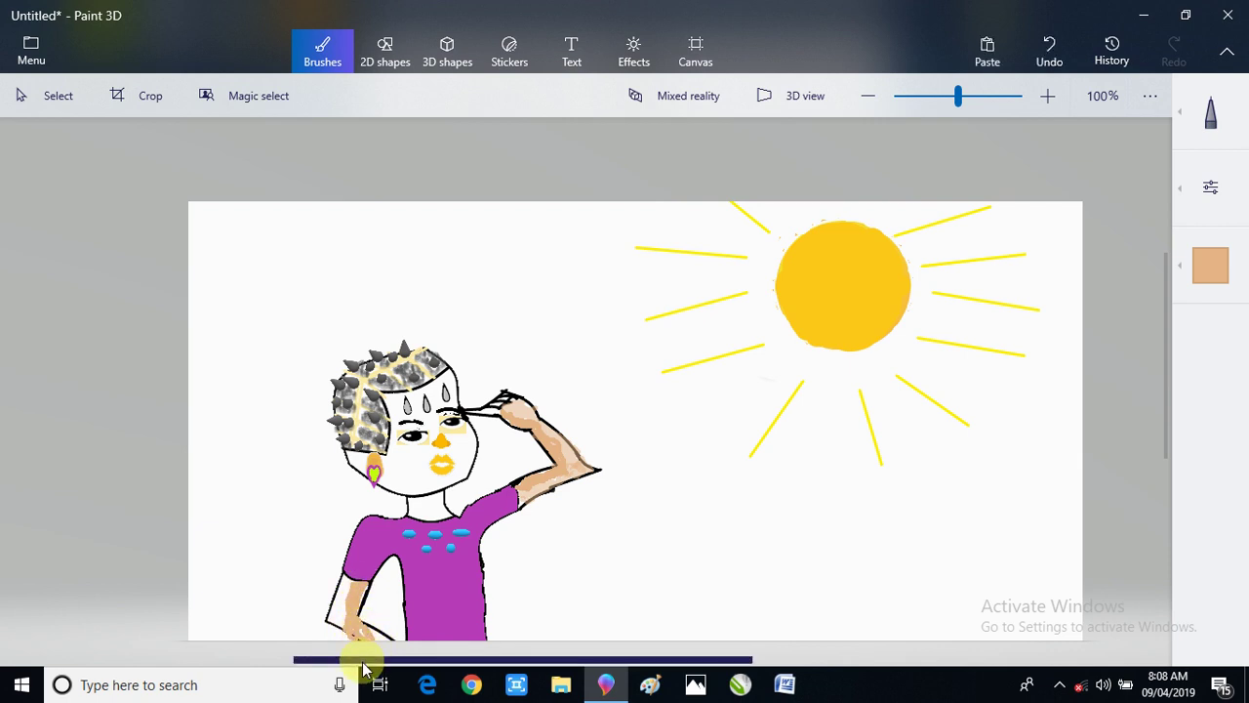
pyautogui.hotkey('ctrl', 'z')
pyautogui.moveTo(354, 584); pyautogui.dragTo(363, 624)
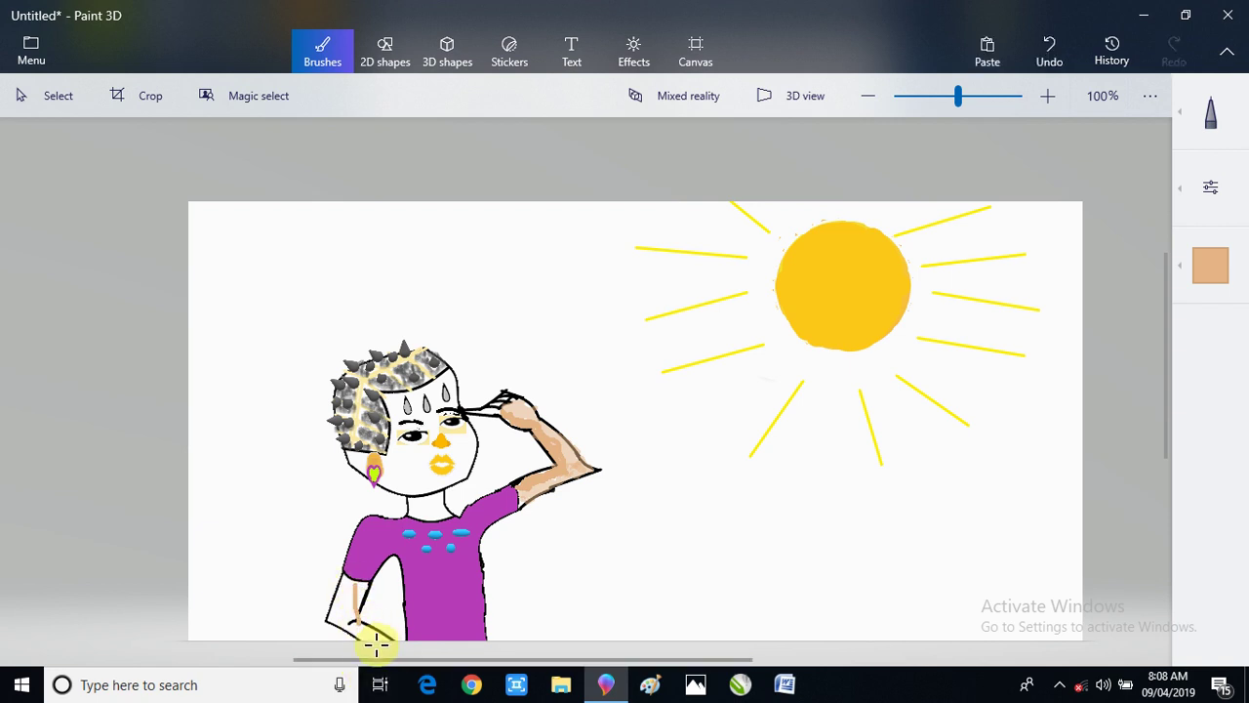
pyautogui.hotkey('ctrl', 'z')
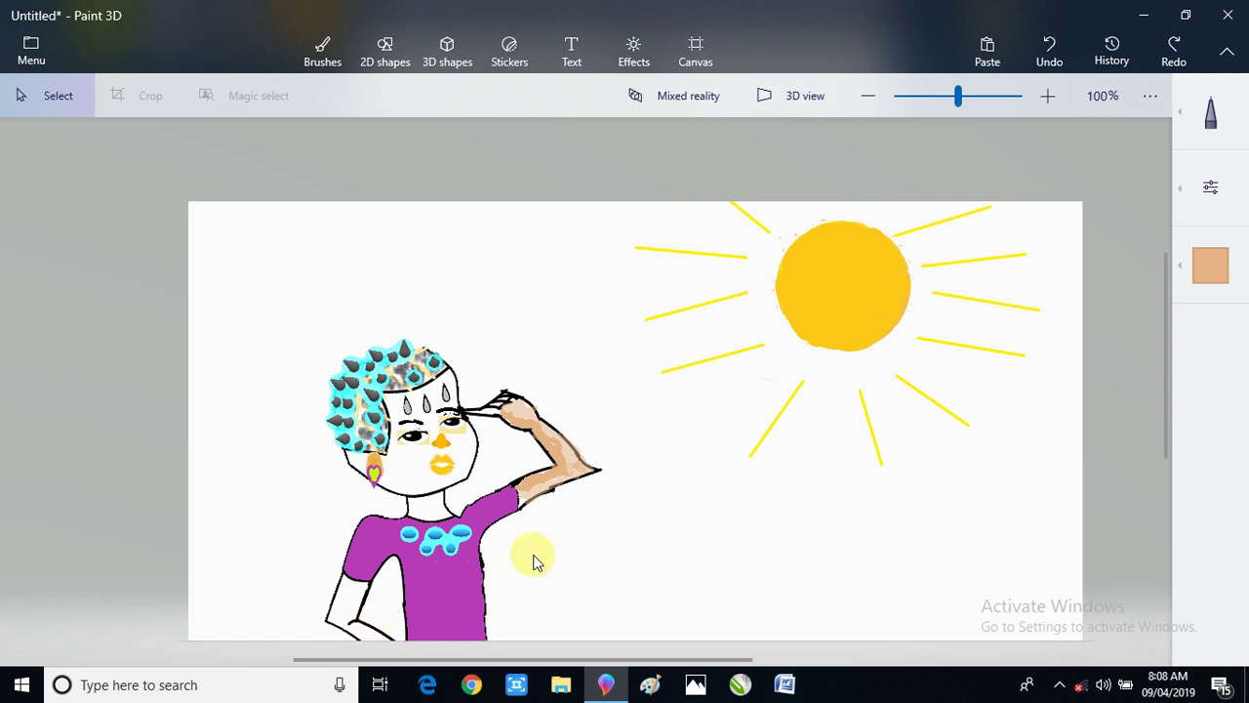
pyautogui.press('Escape')
pyautogui.moveTo(344, 584); pyautogui.dragTo(361, 595)
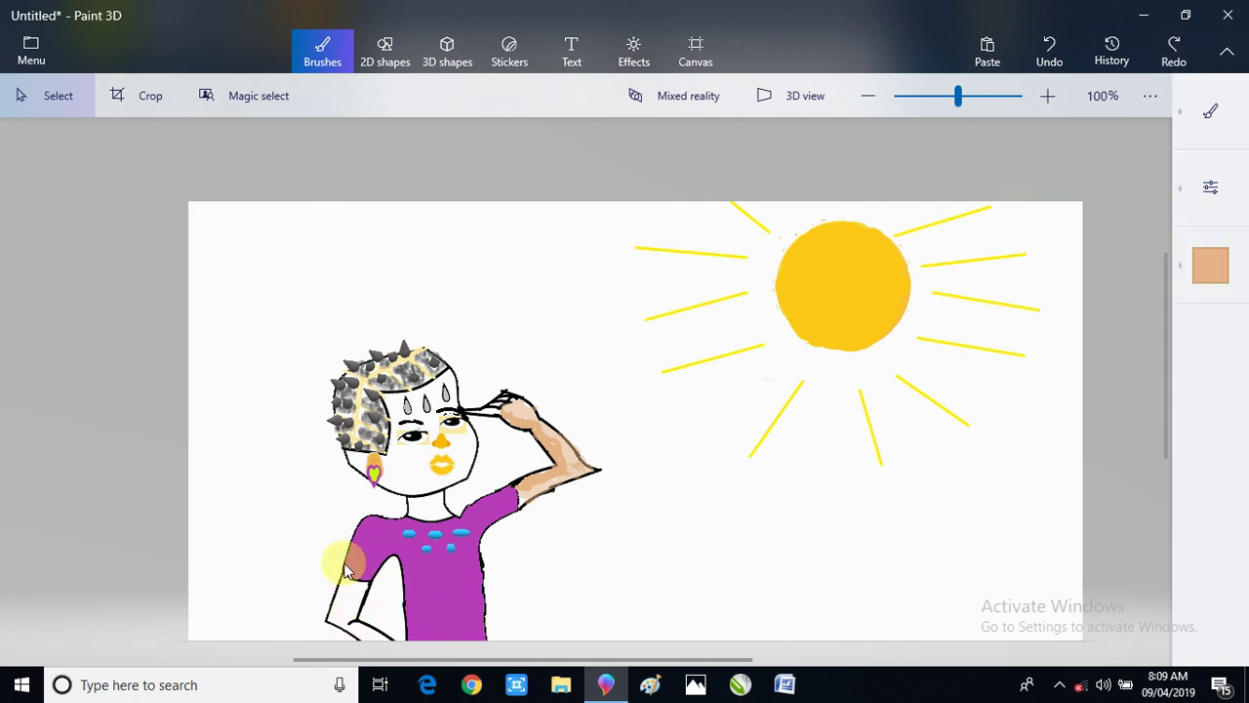
# - Reselect the Pixel pen and paint light tan shading along the inner edge of the lowered arm and its elbow
pyautogui.click(1215, 115)
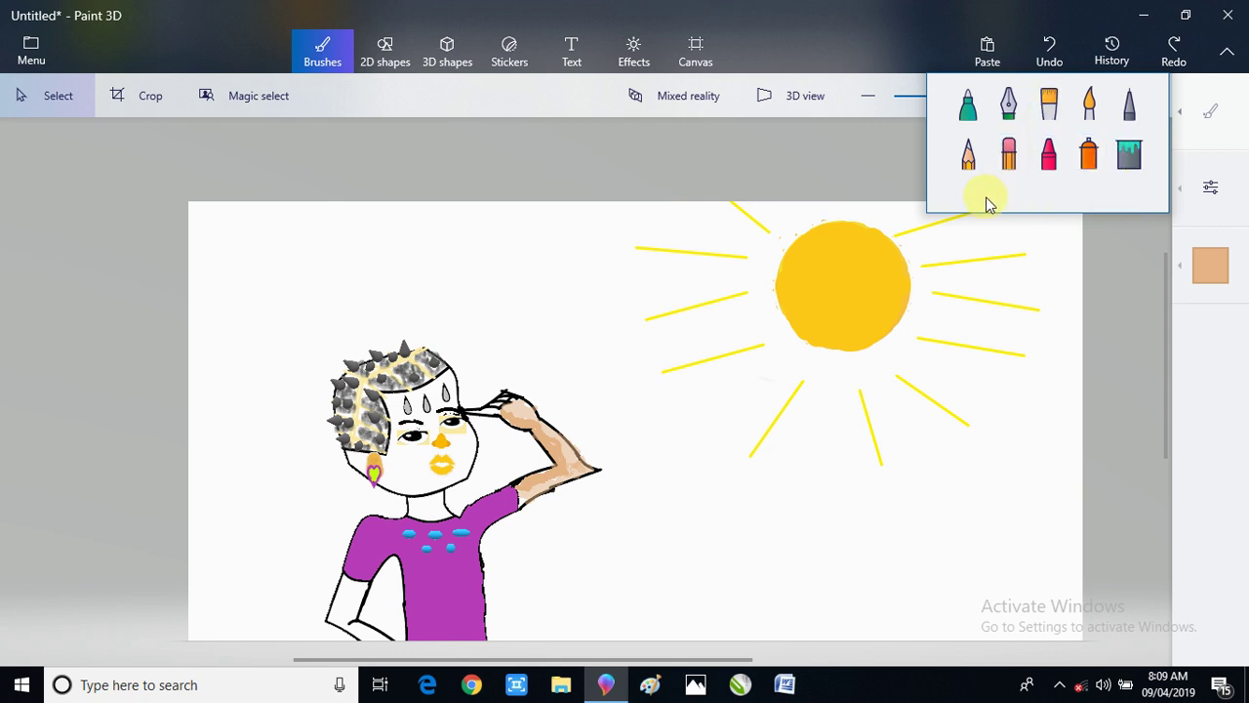
pyautogui.click(1130, 104)
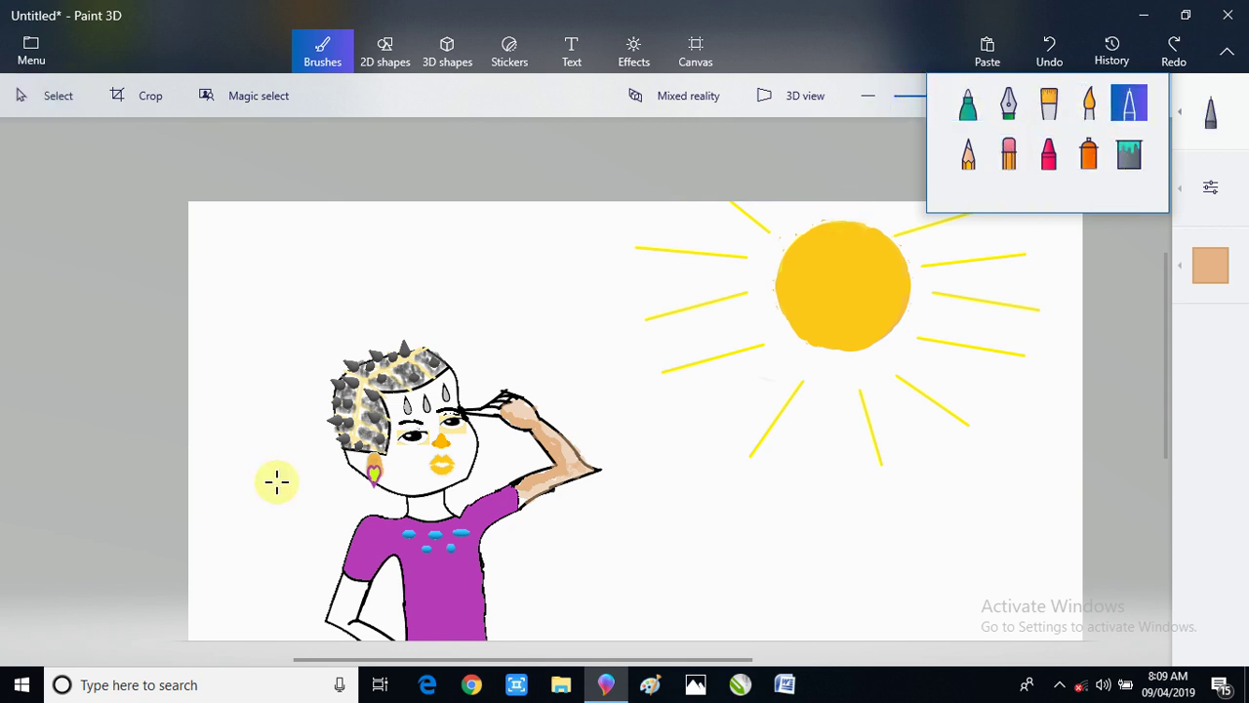
pyautogui.click(355, 589)
pyautogui.moveTo(356, 589)
pyautogui.mouseDown()
pyautogui.moveTo(341, 619)
pyautogui.moveTo(341, 592)
pyautogui.moveTo(348, 610)
pyautogui.moveTo(363, 583)
pyautogui.moveTo(345, 607)
pyautogui.moveTo(381, 640)
pyautogui.moveTo(373, 626)
pyautogui.mouseUp()
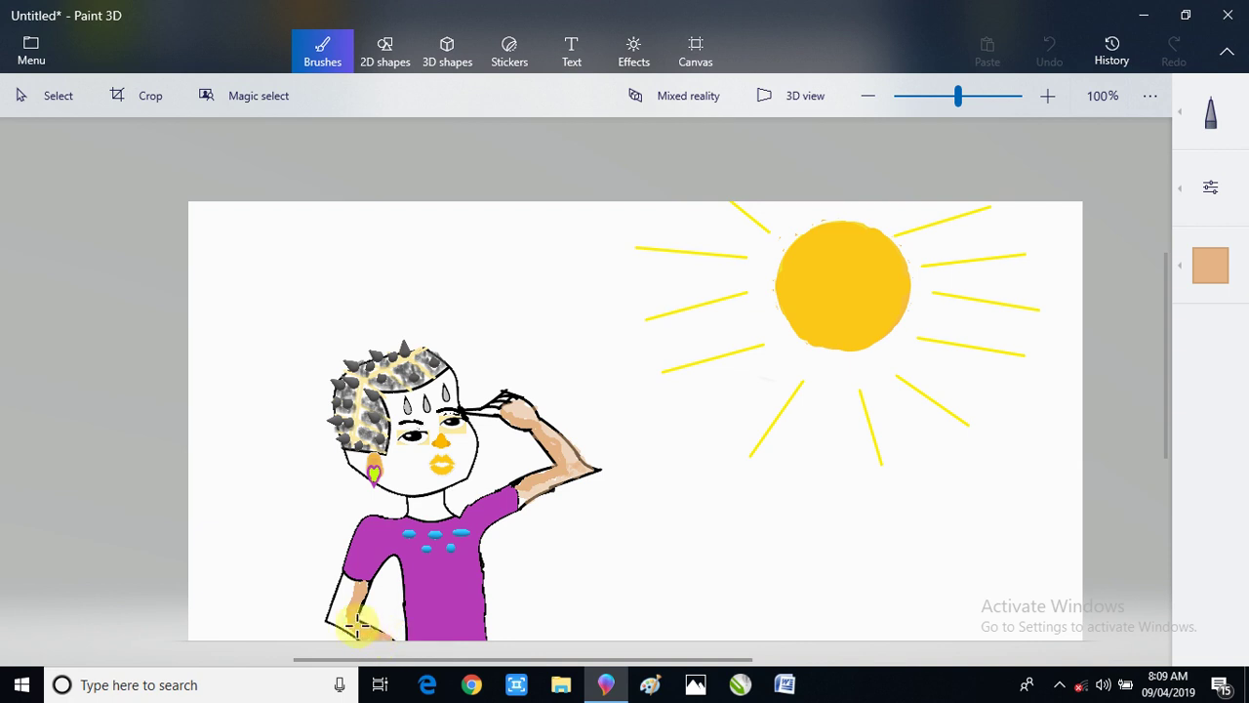
pyautogui.moveTo(351, 620); pyautogui.dragTo(361, 629)
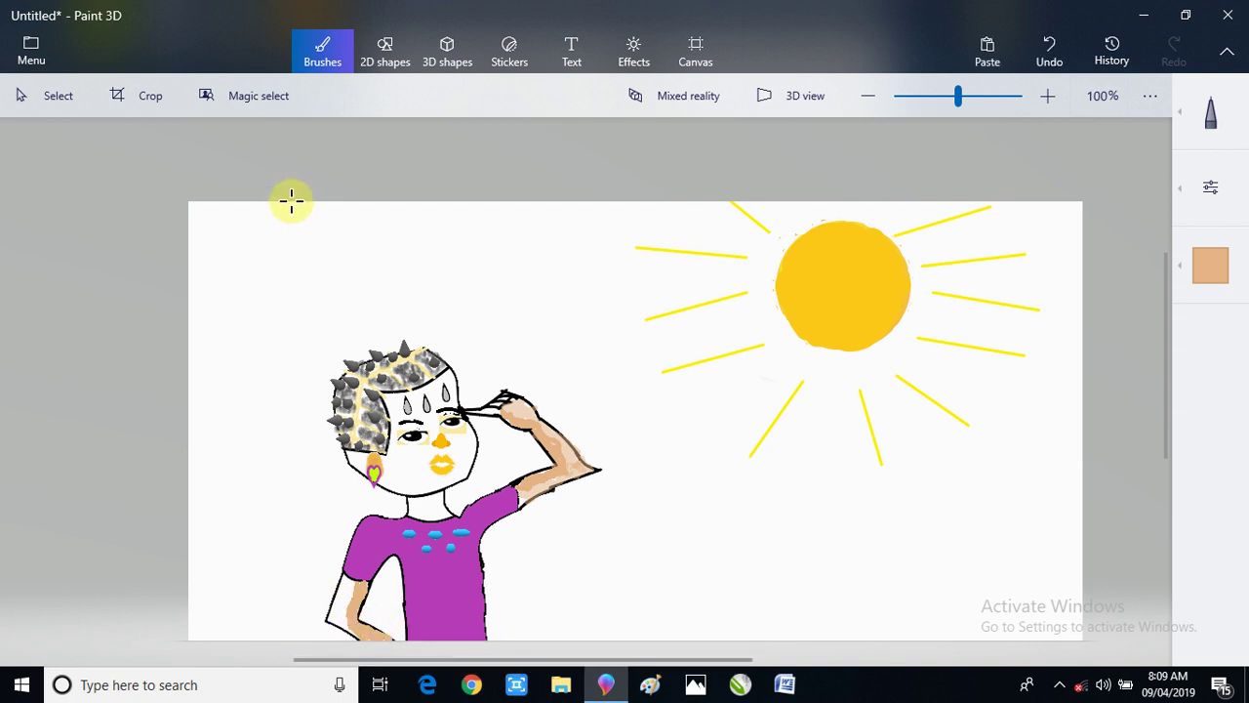
# - Draw a short black three-point curve along the inner elbow of the lowered arm to restore its outline
pyautogui.click(383, 45)
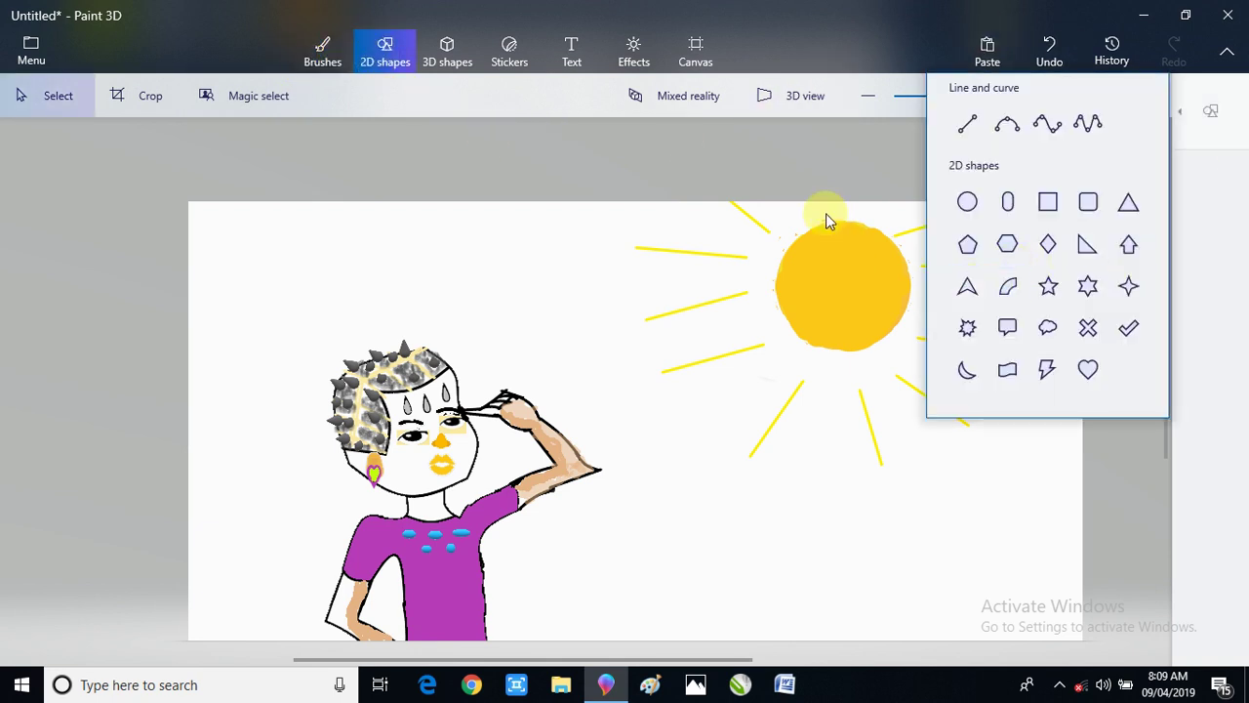
pyautogui.click(1003, 129)
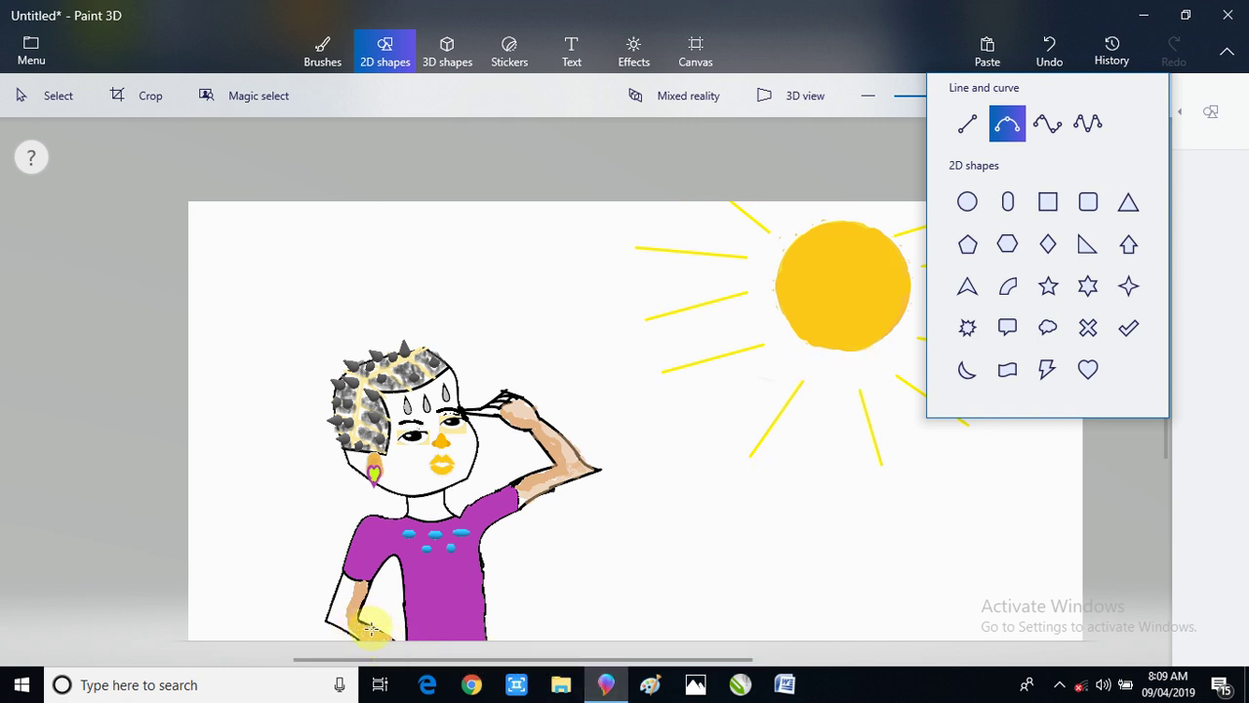
pyautogui.moveTo(372, 626); pyautogui.dragTo(395, 644)
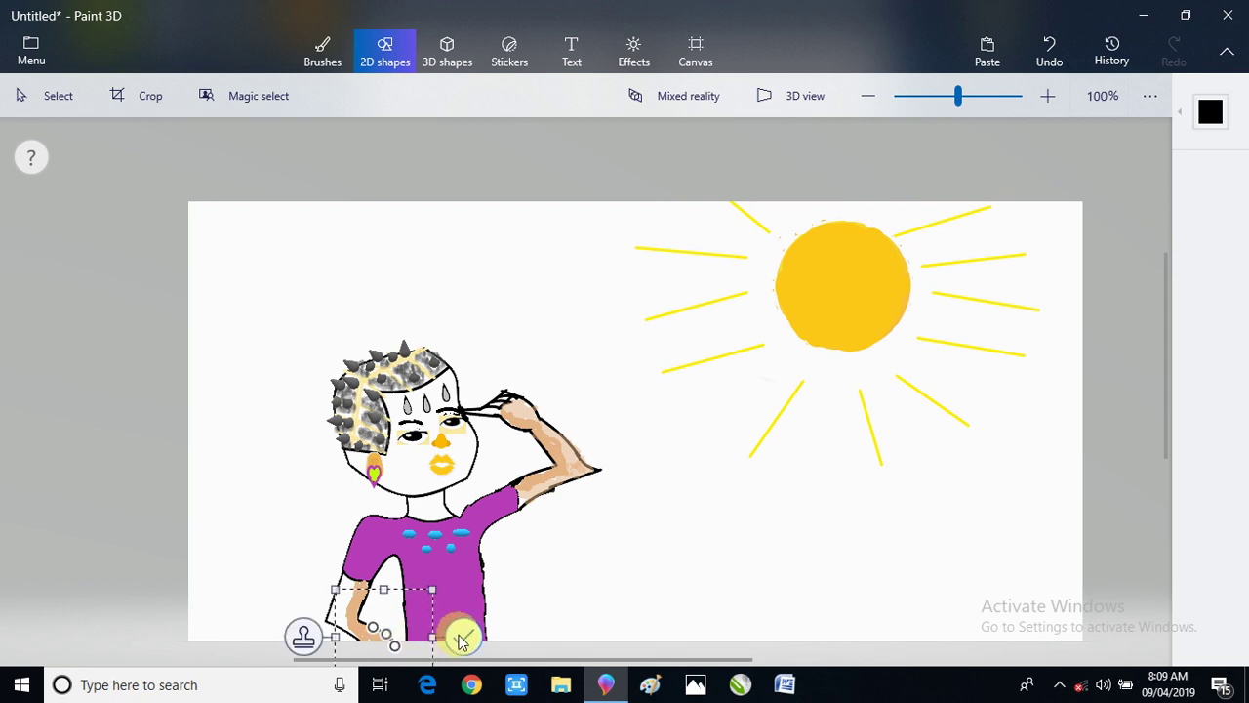
pyautogui.click(463, 636)
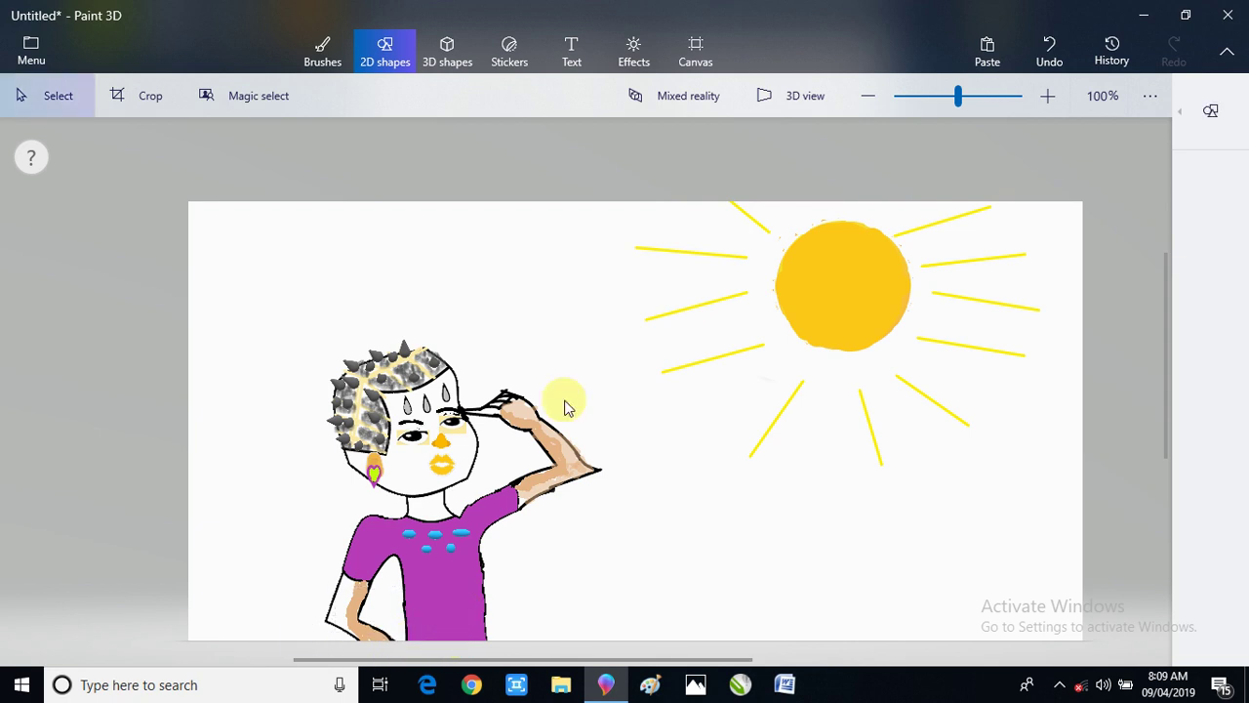
# - Set the Pixel pen opacity to 59% and shade the remaining white of the lowered arm, plus a stroke under the raised arm near the sleeve
pyautogui.click(320, 51)
pyautogui.click(1220, 217)
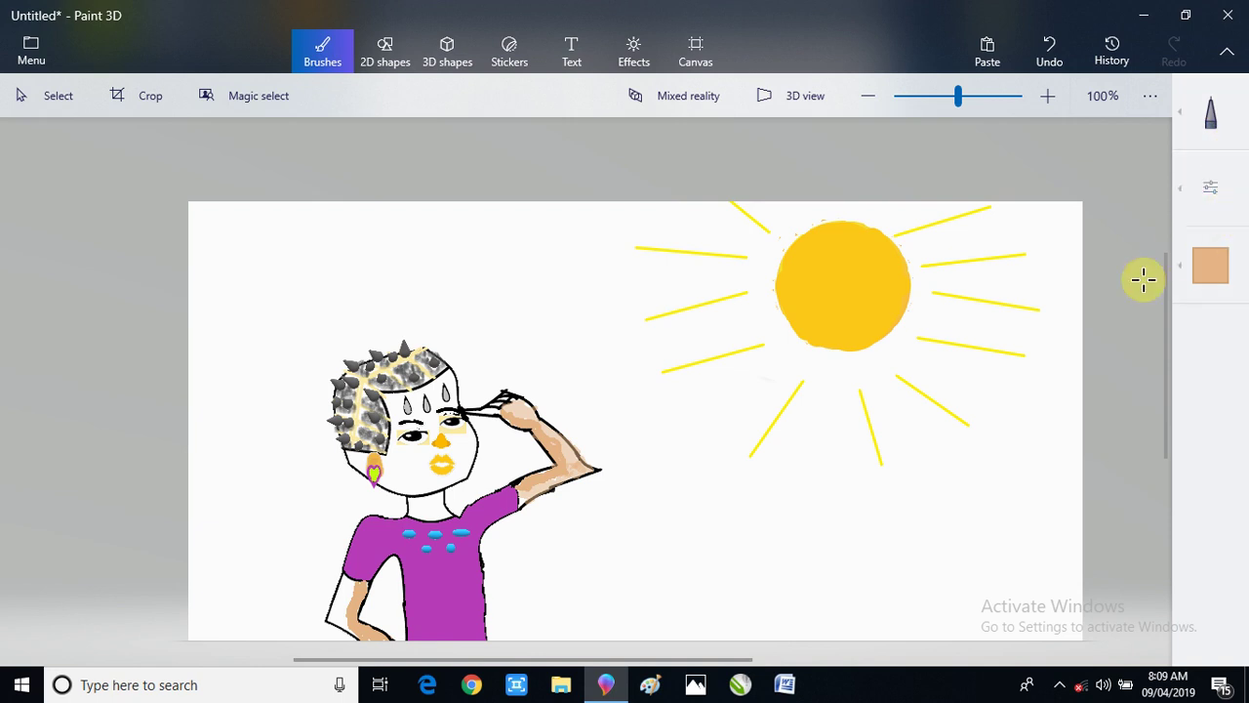
pyautogui.click(1064, 291)
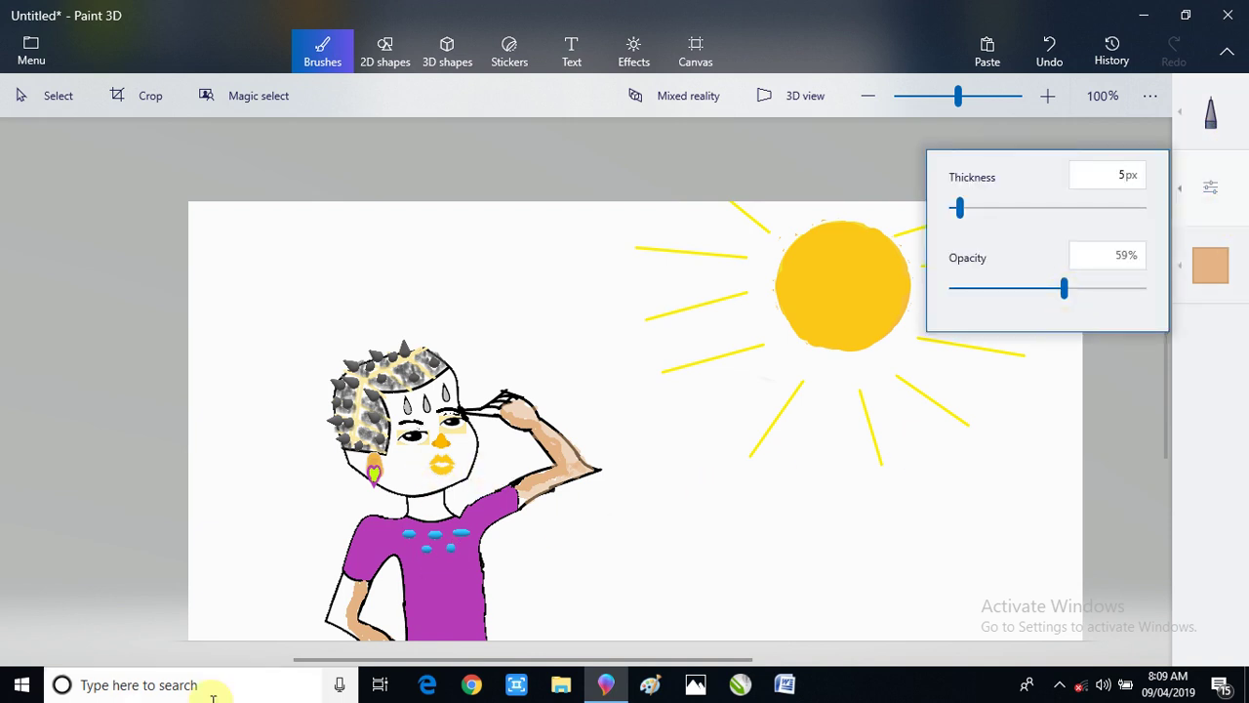
pyautogui.moveTo(354, 601)
pyautogui.mouseDown()
pyautogui.moveTo(337, 597)
pyautogui.moveTo(353, 583)
pyautogui.moveTo(340, 592)
pyautogui.moveTo(351, 577)
pyautogui.moveTo(340, 576)
pyautogui.moveTo(329, 614)
pyautogui.moveTo(349, 628)
pyautogui.moveTo(329, 619)
pyautogui.moveTo(344, 629)
pyautogui.moveTo(335, 599)
pyautogui.moveTo(349, 627)
pyautogui.moveTo(345, 596)
pyautogui.moveTo(363, 624)
pyautogui.mouseUp()
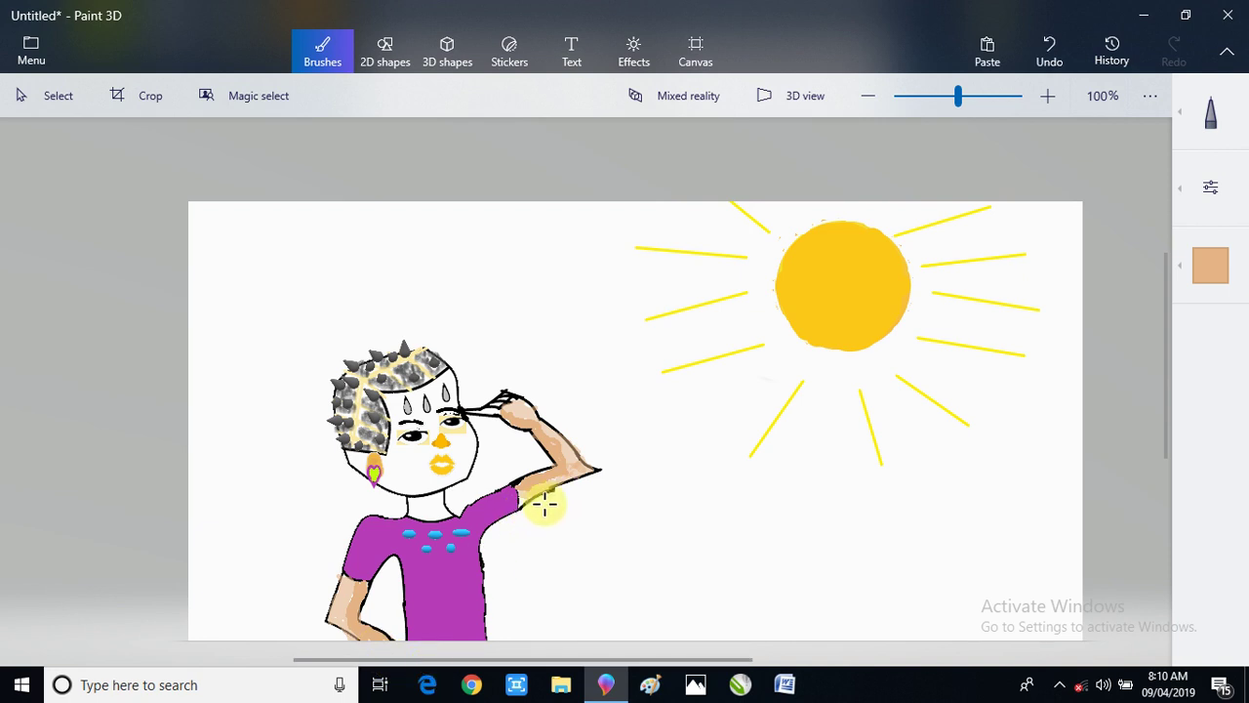
pyautogui.moveTo(530, 497)
pyautogui.mouseDown()
pyautogui.moveTo(520, 500)
pyautogui.moveTo(538, 513)
pyautogui.mouseUp()
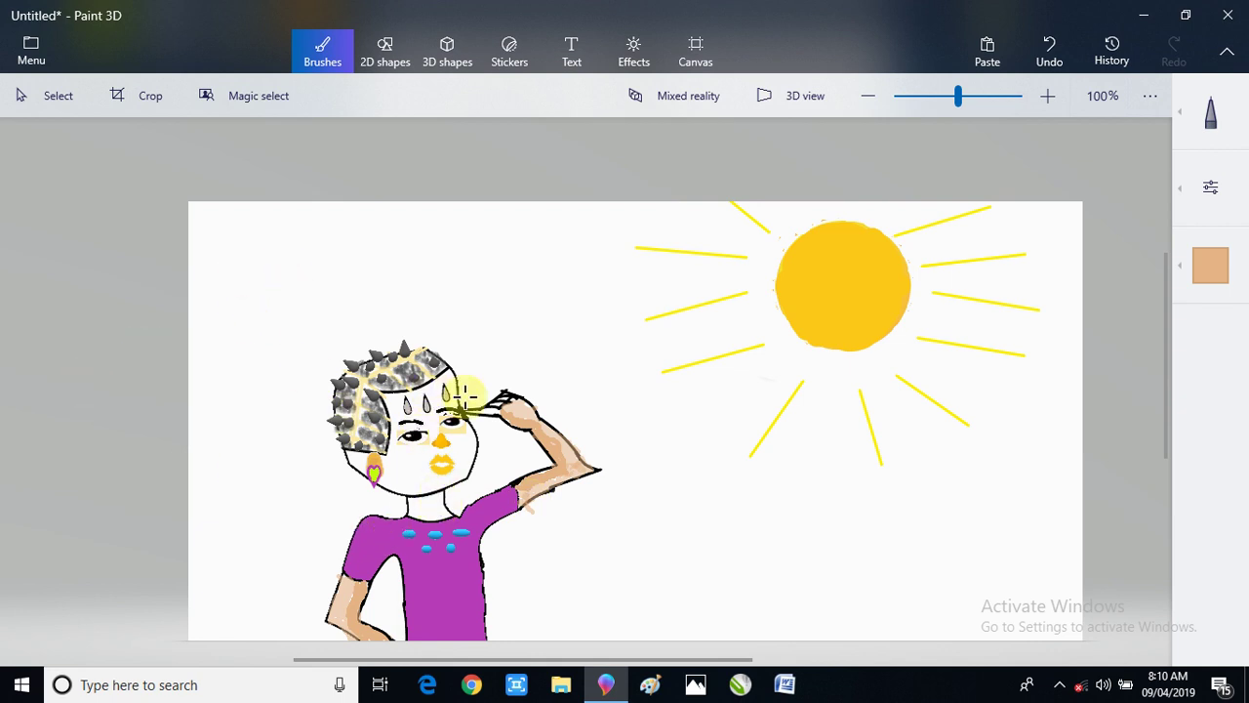
# - Set the Pixel pen opacity to 100% and paint tan shading across the upper neck below the chin
pyautogui.click(1211, 188)
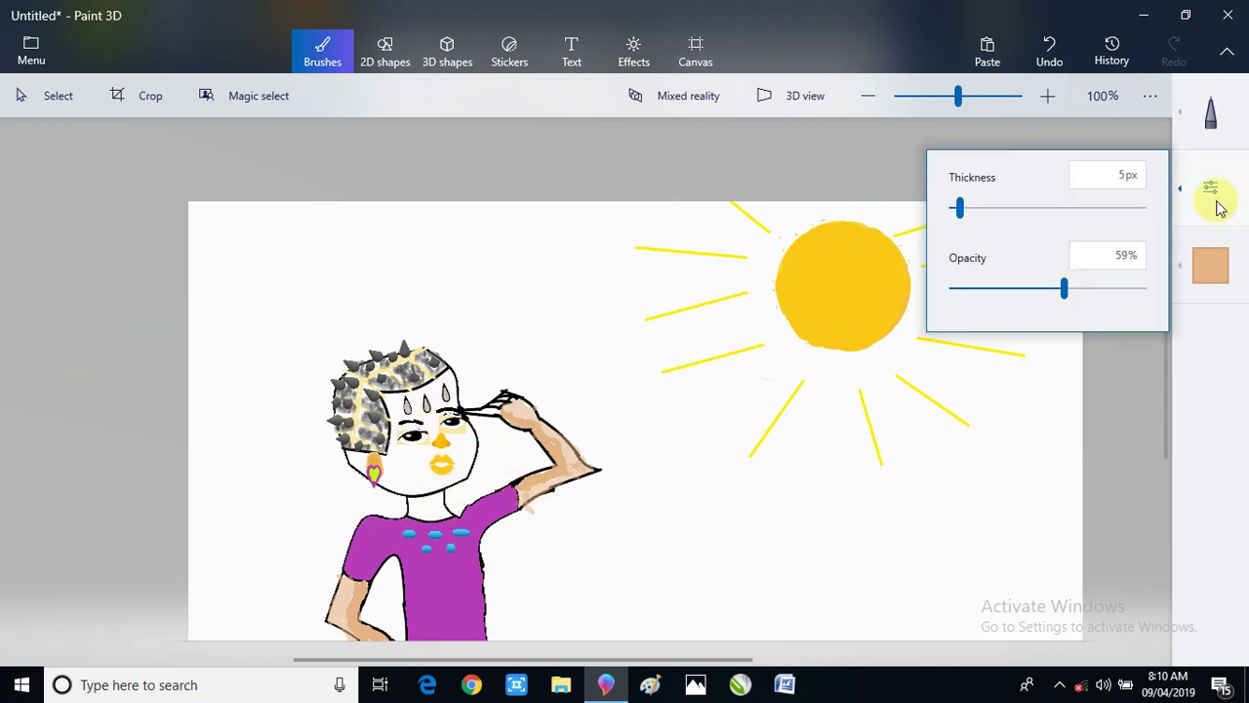
pyautogui.moveTo(1064, 288); pyautogui.dragTo(1145, 288)
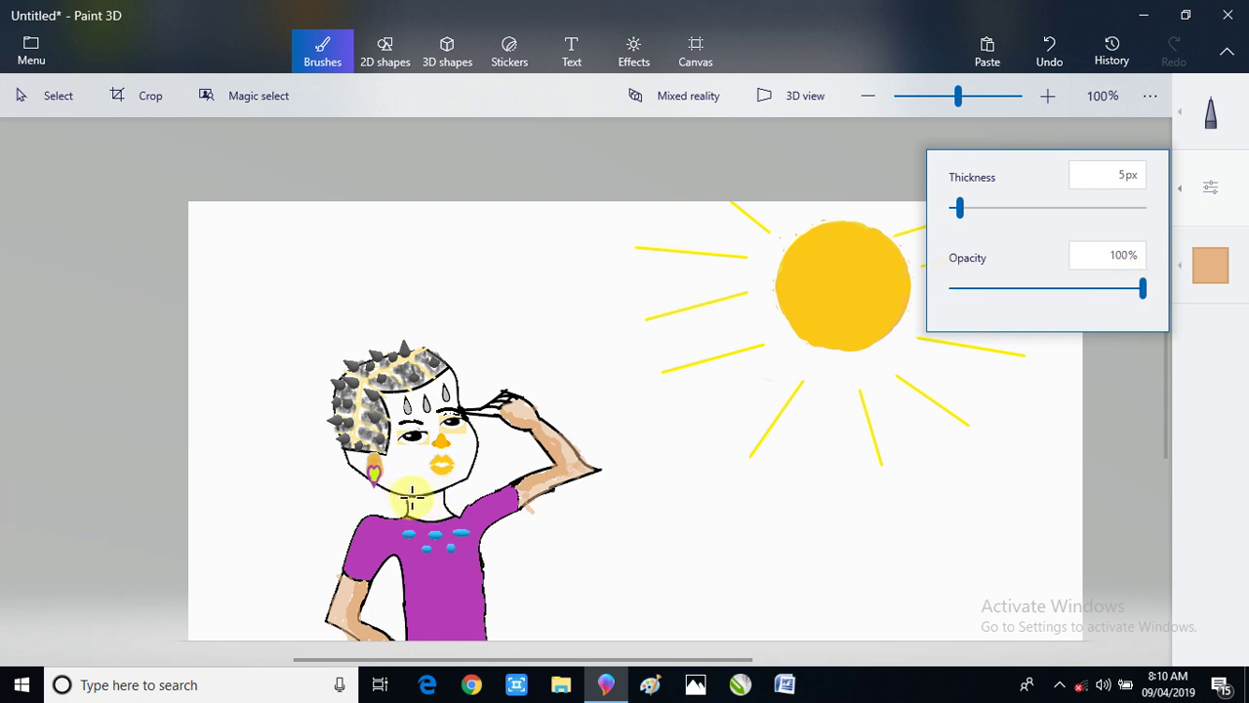
pyautogui.moveTo(433, 499)
pyautogui.mouseDown()
pyautogui.moveTo(449, 507)
pyautogui.moveTo(410, 500)
pyautogui.moveTo(439, 517)
pyautogui.moveTo(429, 500)
pyautogui.moveTo(442, 500)
pyautogui.moveTo(410, 499)
pyautogui.moveTo(442, 493)
pyautogui.moveTo(449, 512)
pyautogui.mouseUp()
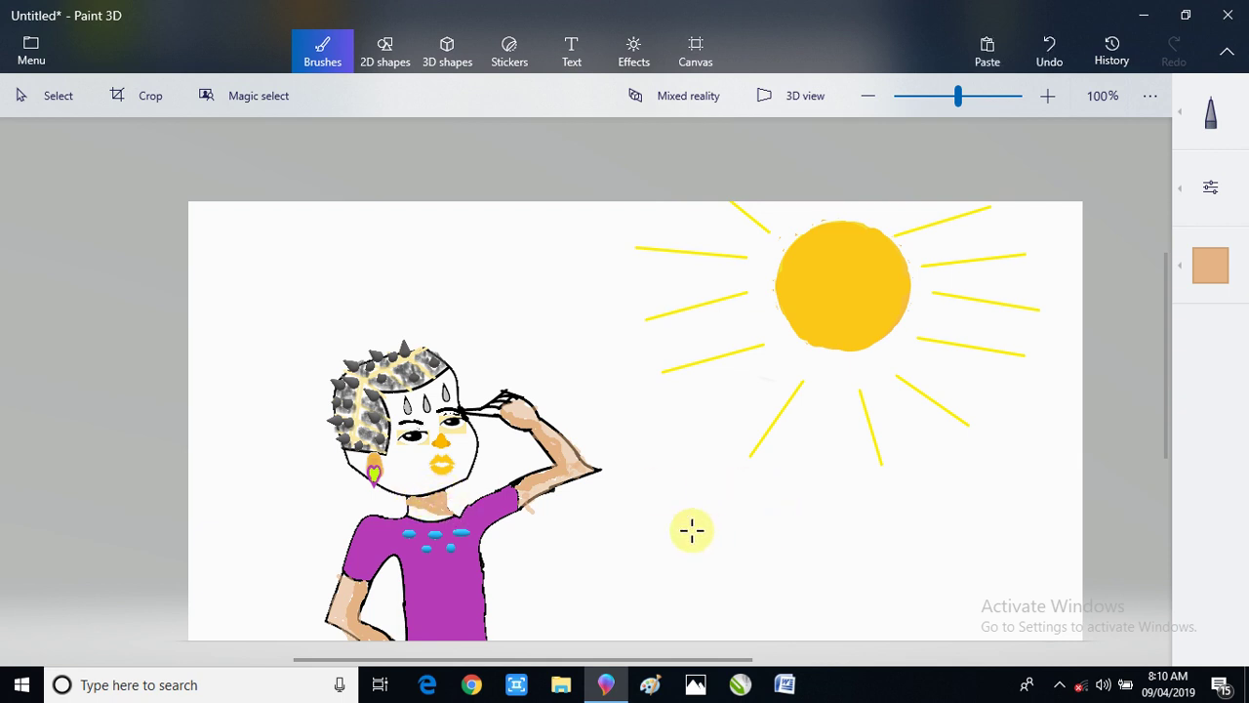
# - Redraw the neck's side outline facing the raised arm with a black three-point curve from the jaw to the collar
pyautogui.click(378, 49)
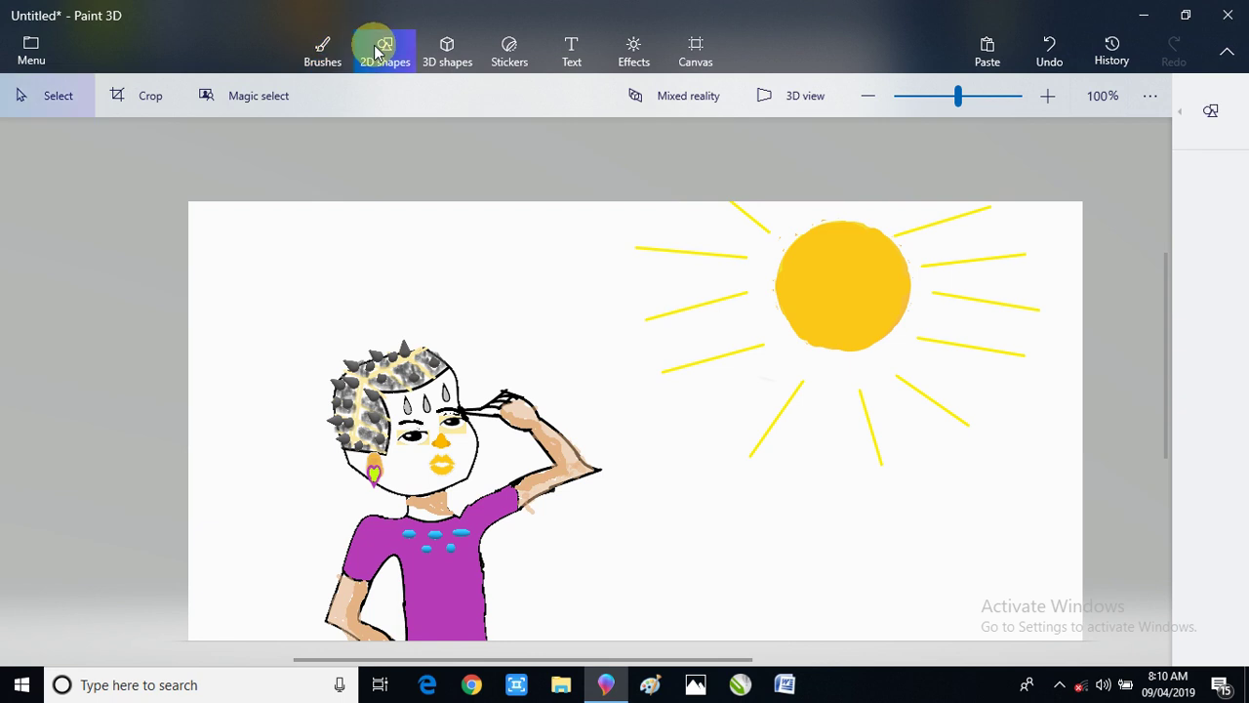
pyautogui.click(1211, 111)
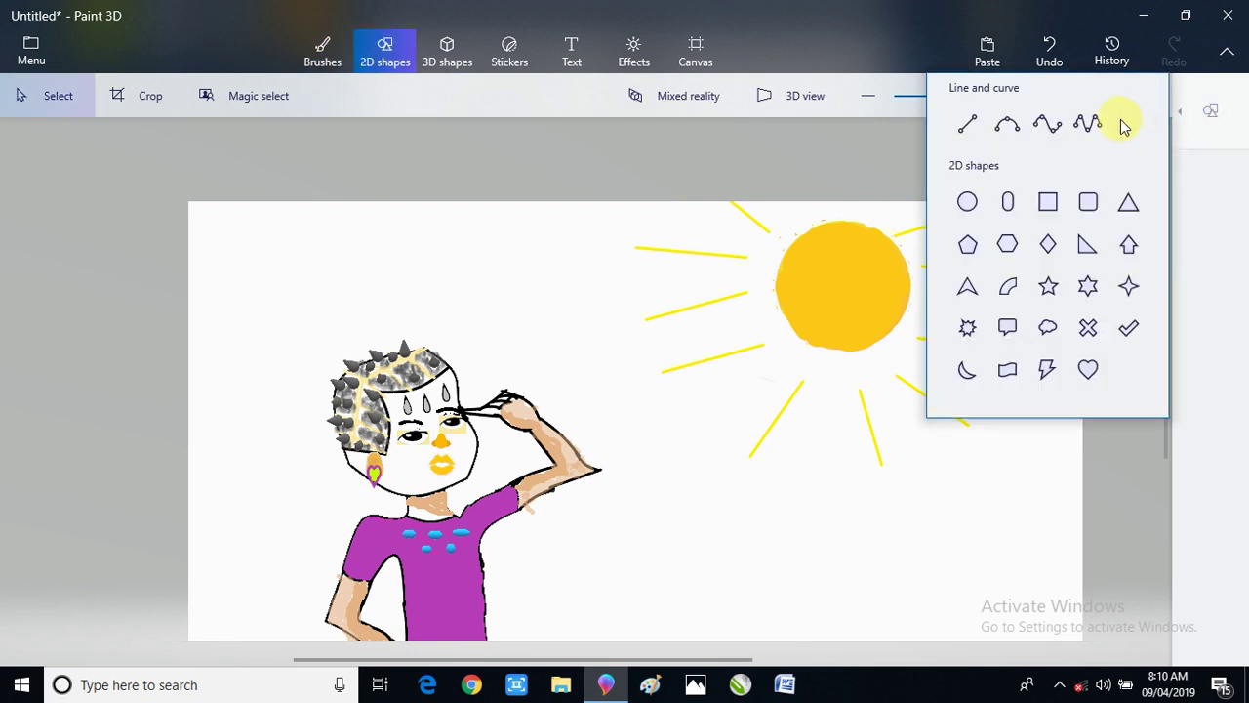
pyautogui.click(1006, 125)
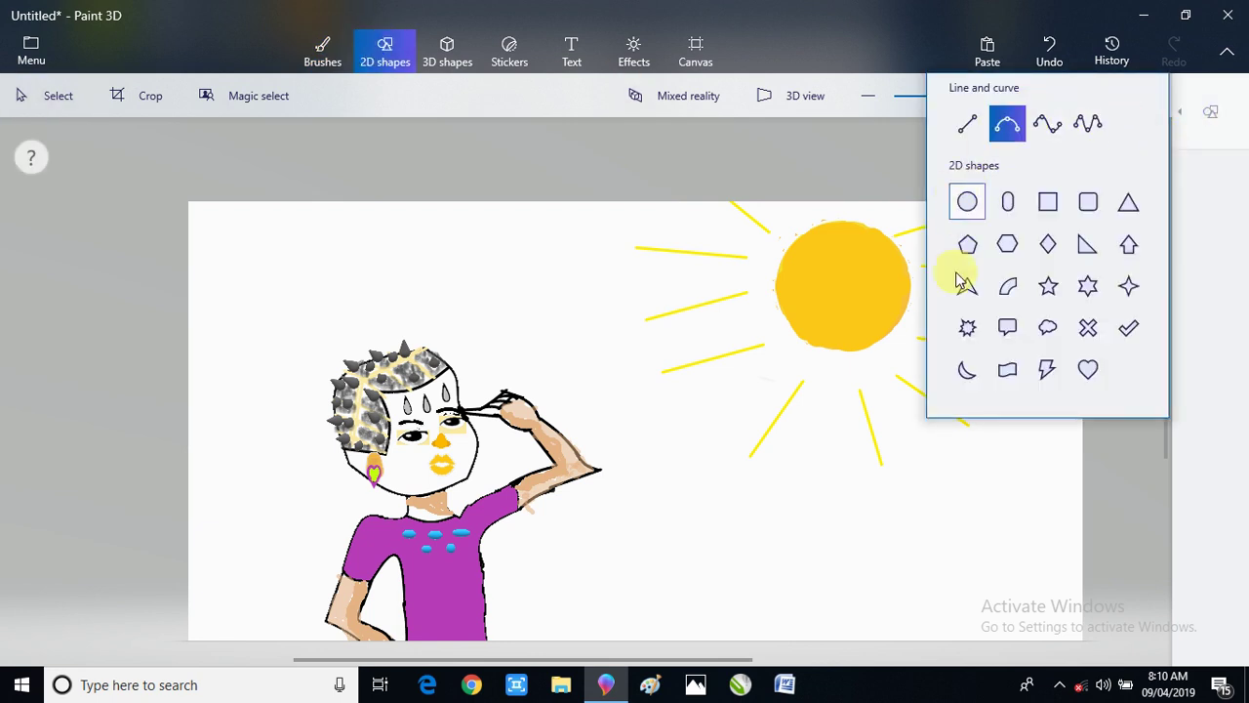
pyautogui.click(455, 506)
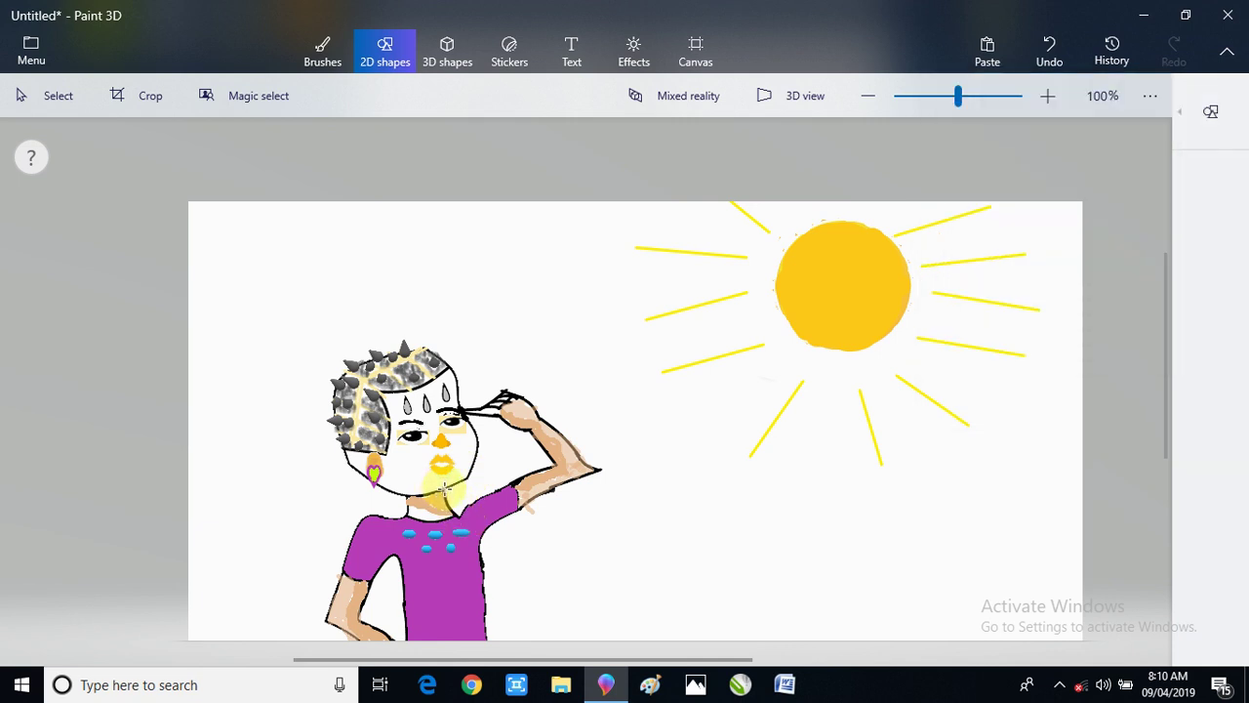
pyautogui.moveTo(444, 488); pyautogui.dragTo(460, 519)
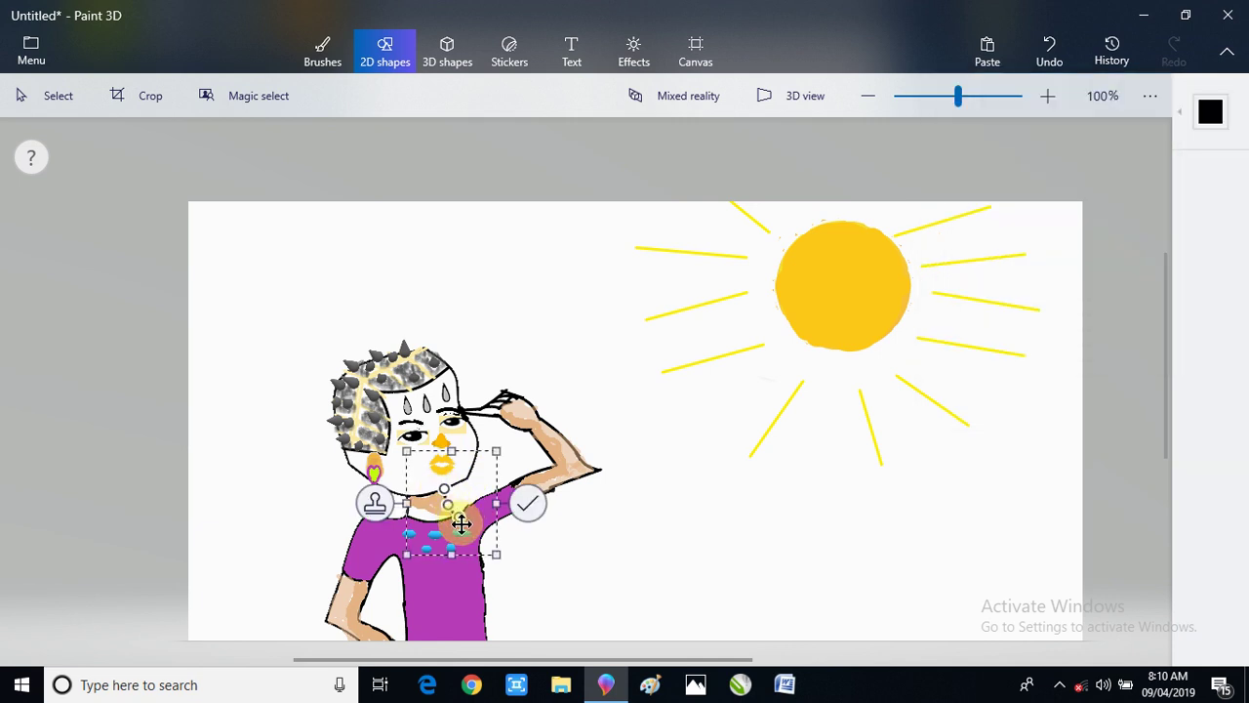
pyautogui.click(530, 503)
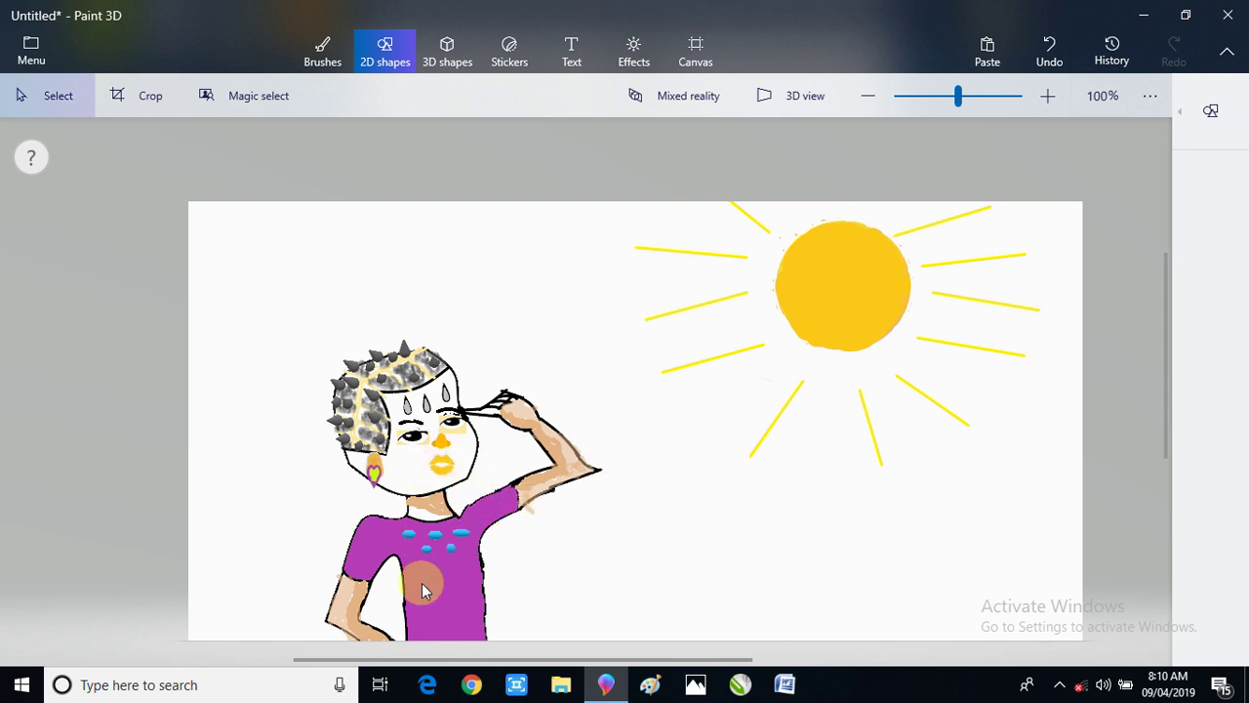
# - Set the Pixel pen opacity to 55% and fill the remaining white of the neck with lighter tan
pyautogui.click(331, 45)
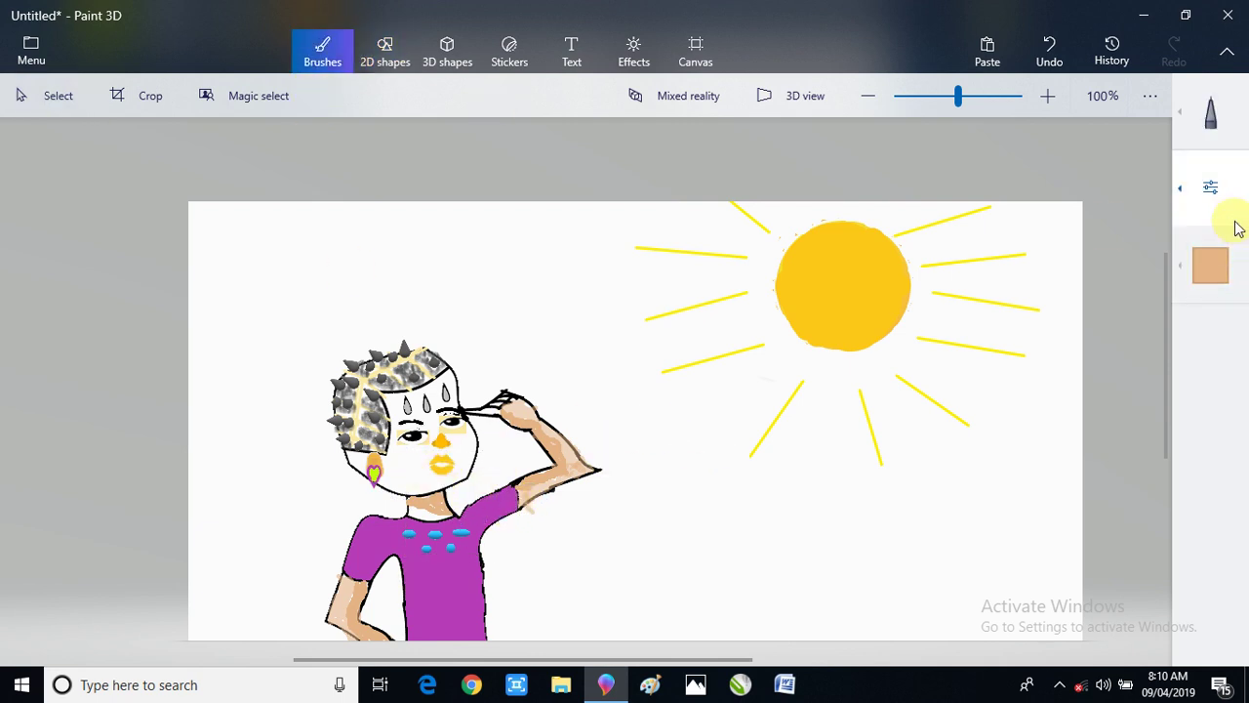
pyautogui.click(1210, 186)
pyautogui.click(1071, 289)
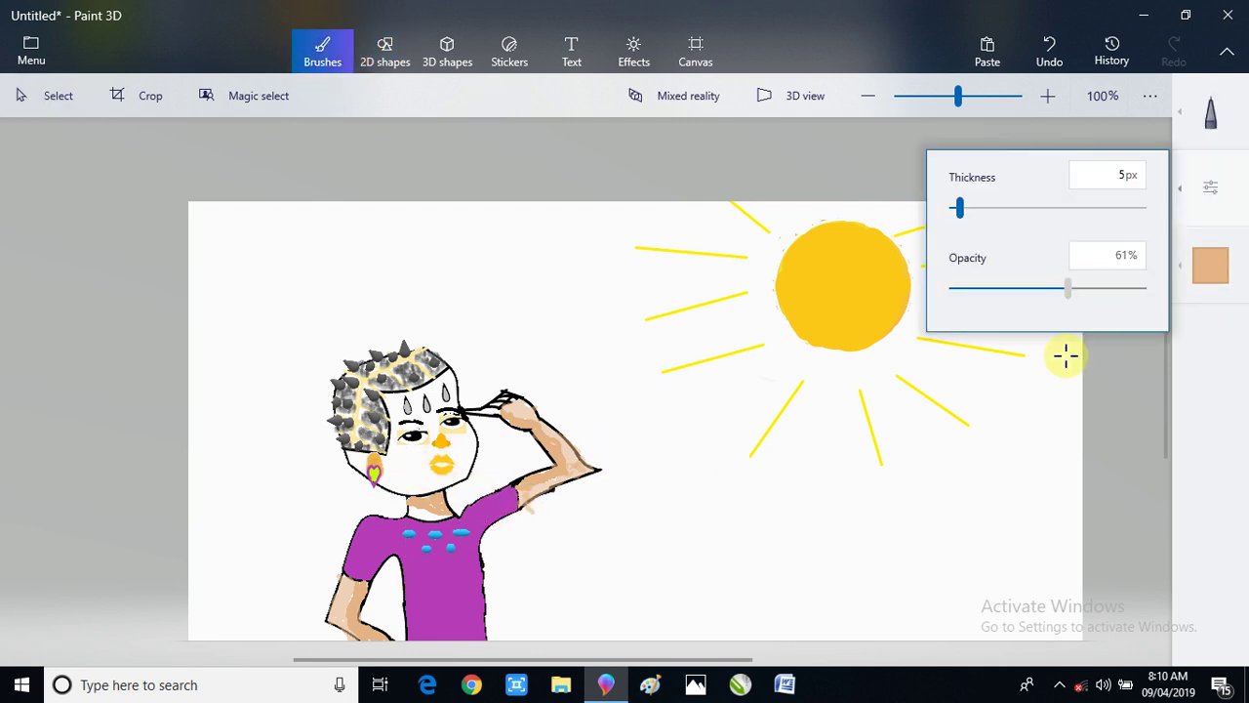
pyautogui.click(1054, 290)
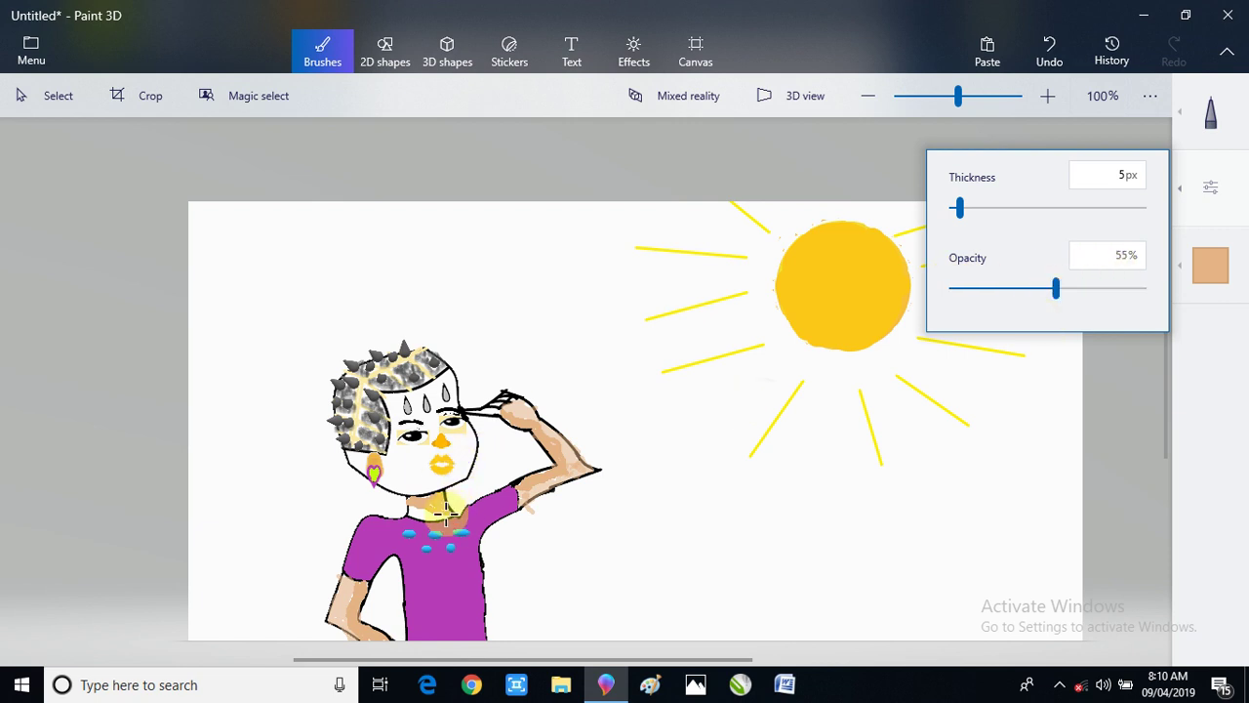
pyautogui.moveTo(444, 517)
pyautogui.mouseDown()
pyautogui.moveTo(411, 510)
pyautogui.moveTo(430, 515)
pyautogui.moveTo(415, 508)
pyautogui.moveTo(412, 520)
pyautogui.moveTo(417, 501)
pyautogui.moveTo(412, 513)
pyautogui.moveTo(449, 507)
pyautogui.mouseUp()
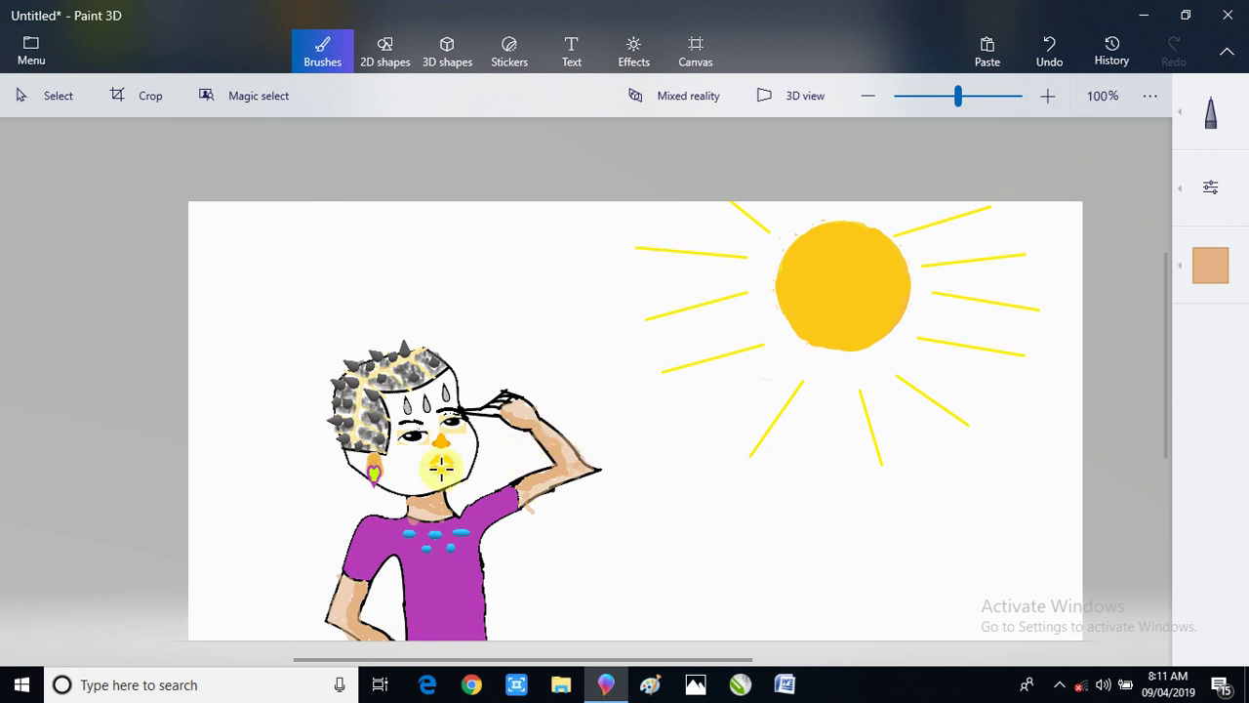
# - Set the Pixel pen opacity to 97% and shade the skin between the hairline and the heart earring
pyautogui.click(1238, 210)
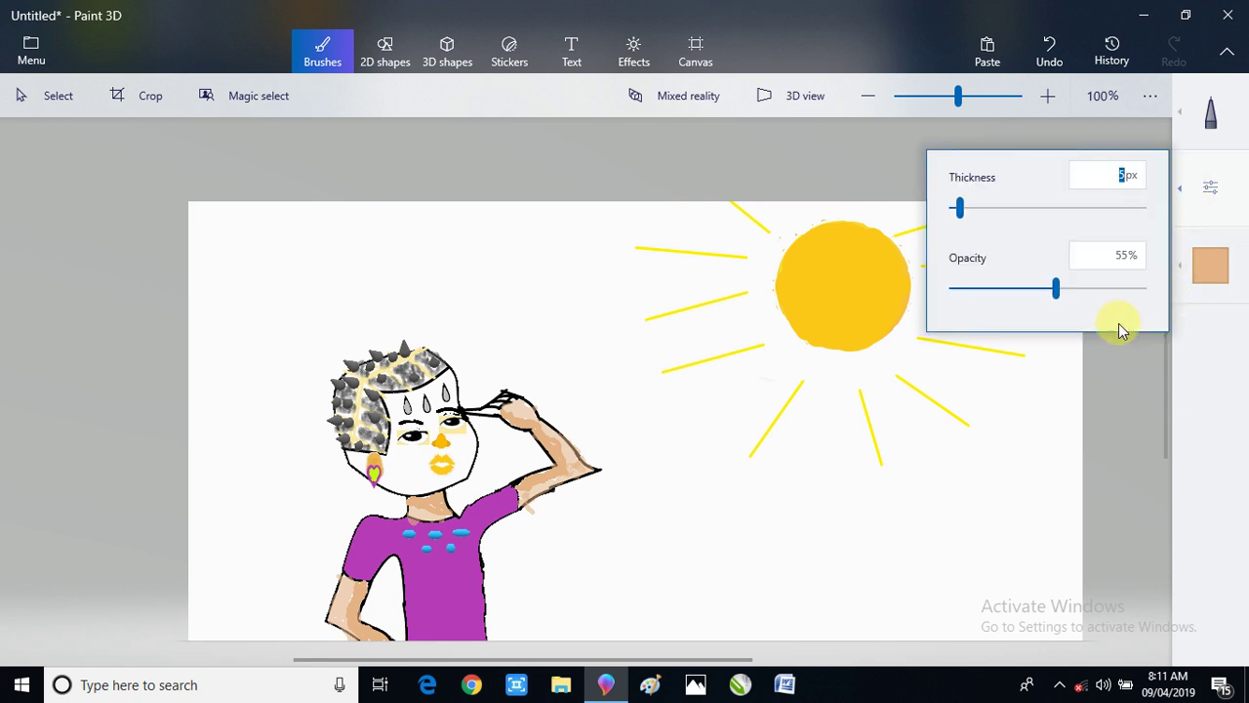
pyautogui.click(1143, 289)
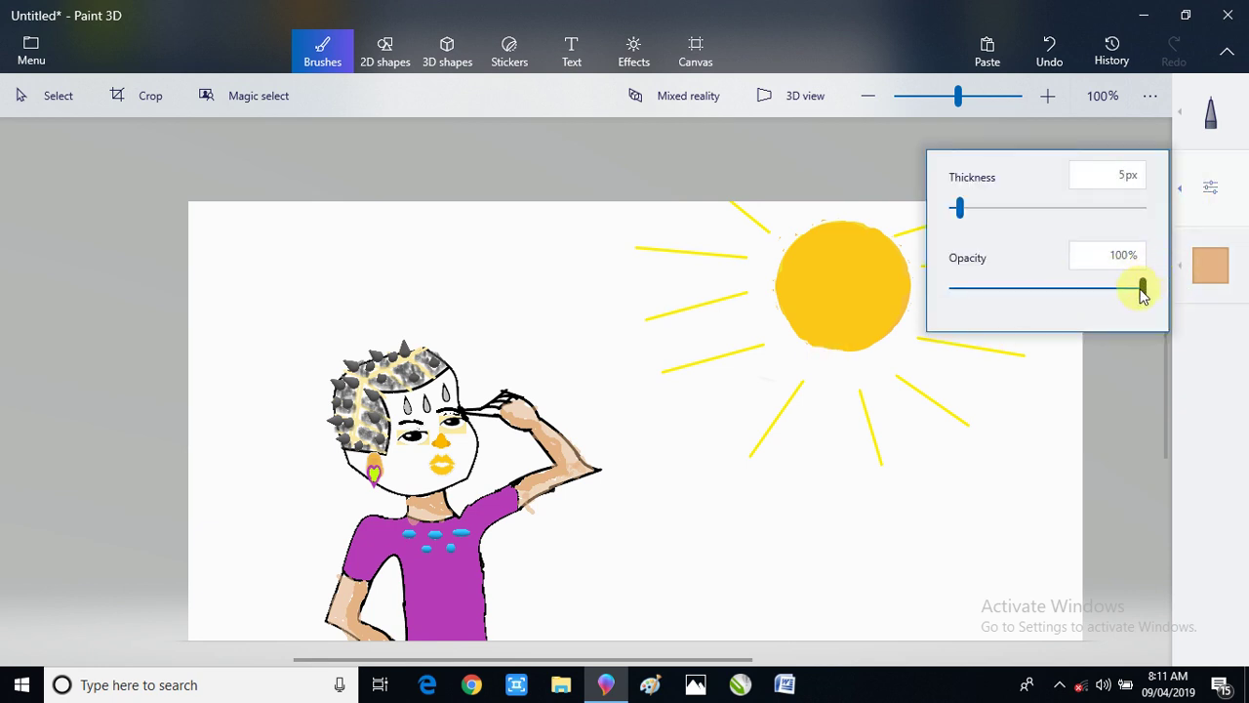
pyautogui.moveTo(1143, 289); pyautogui.dragTo(1138, 289)
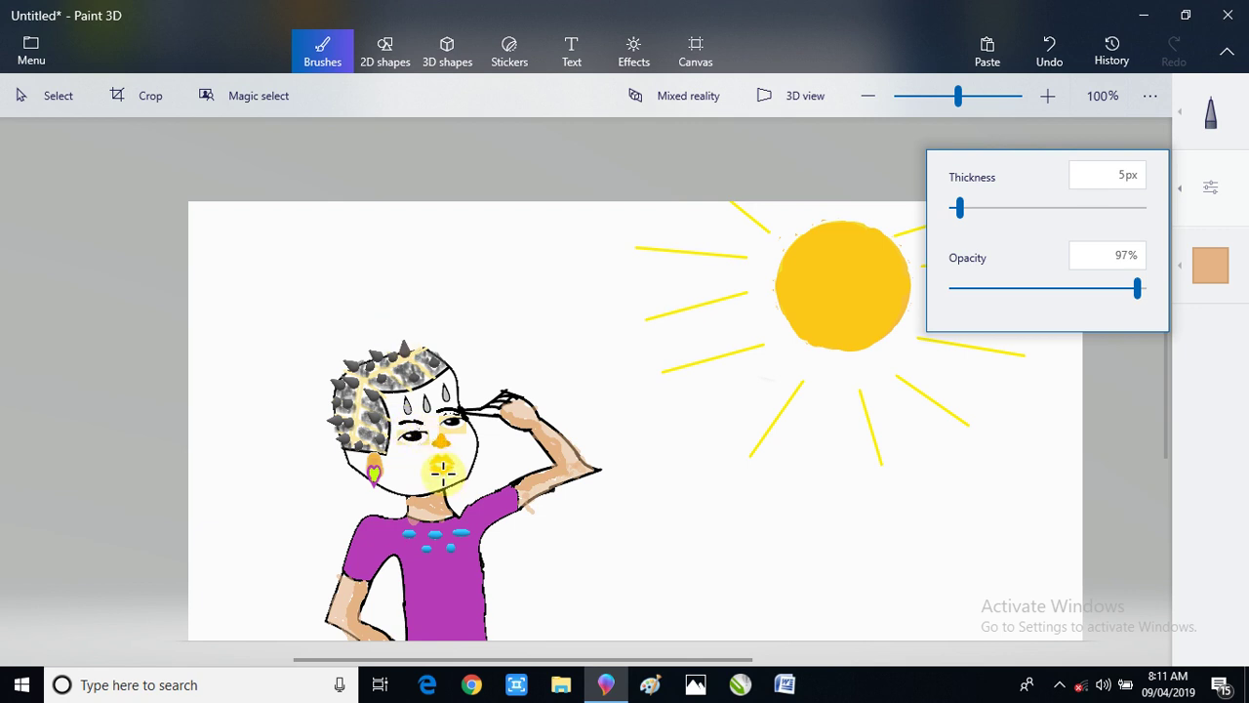
pyautogui.click(353, 457)
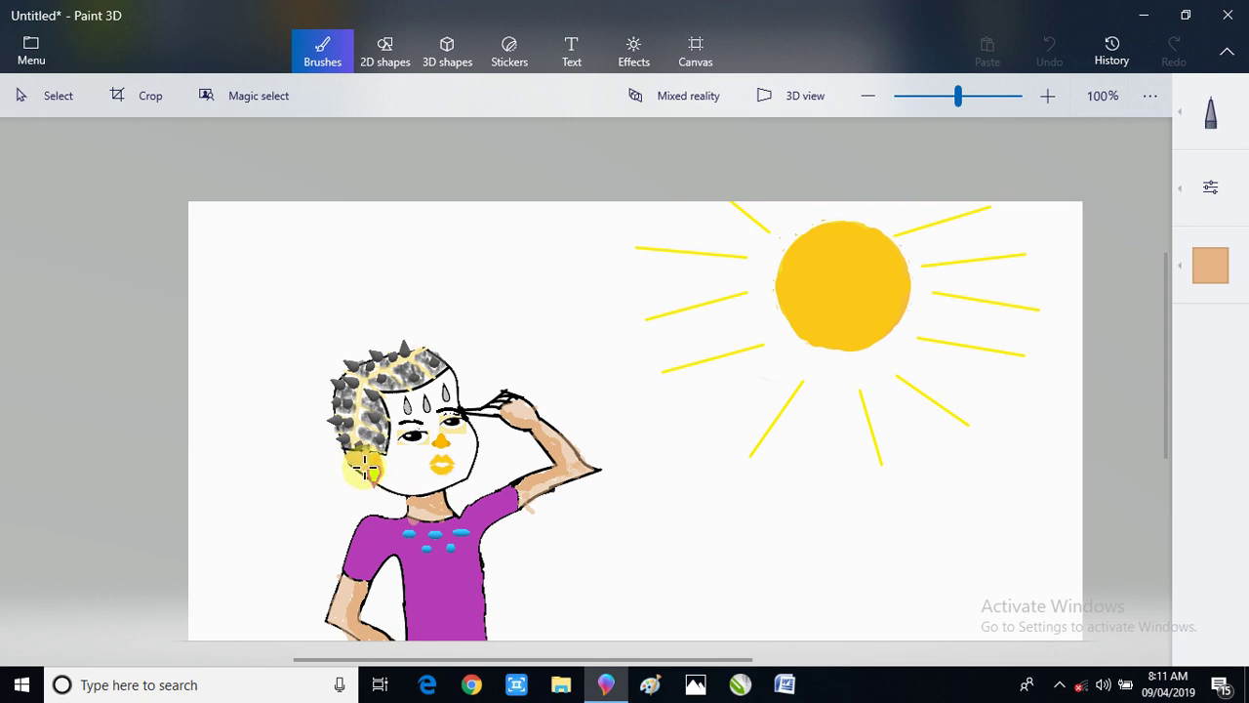
pyautogui.click(367, 473)
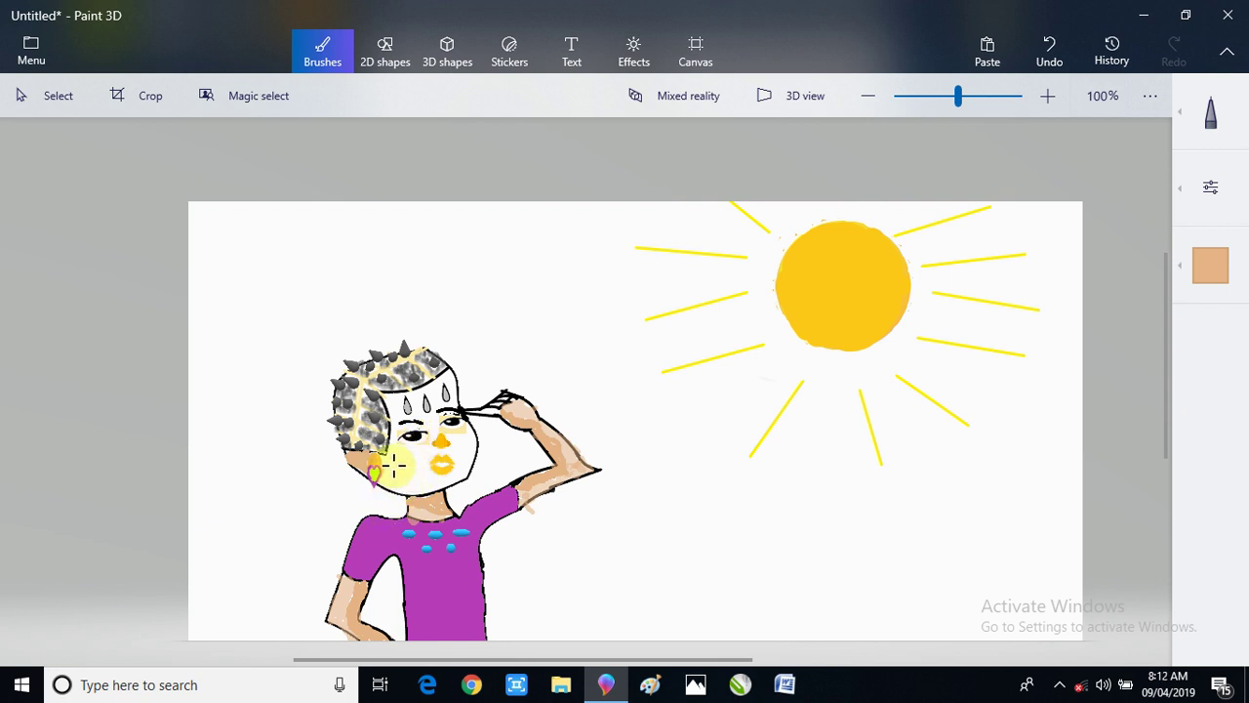
# - Undo a trial stroke beside the earring and shade the lower cheek and jaw in tan up to the lips and chin
pyautogui.moveTo(392, 459)
pyautogui.mouseDown()
pyautogui.moveTo(399, 479)
pyautogui.moveTo(383, 454)
pyautogui.moveTo(390, 483)
pyautogui.moveTo(381, 452)
pyautogui.moveTo(382, 476)
pyautogui.moveTo(400, 492)
pyautogui.moveTo(390, 476)
pyautogui.mouseUp()
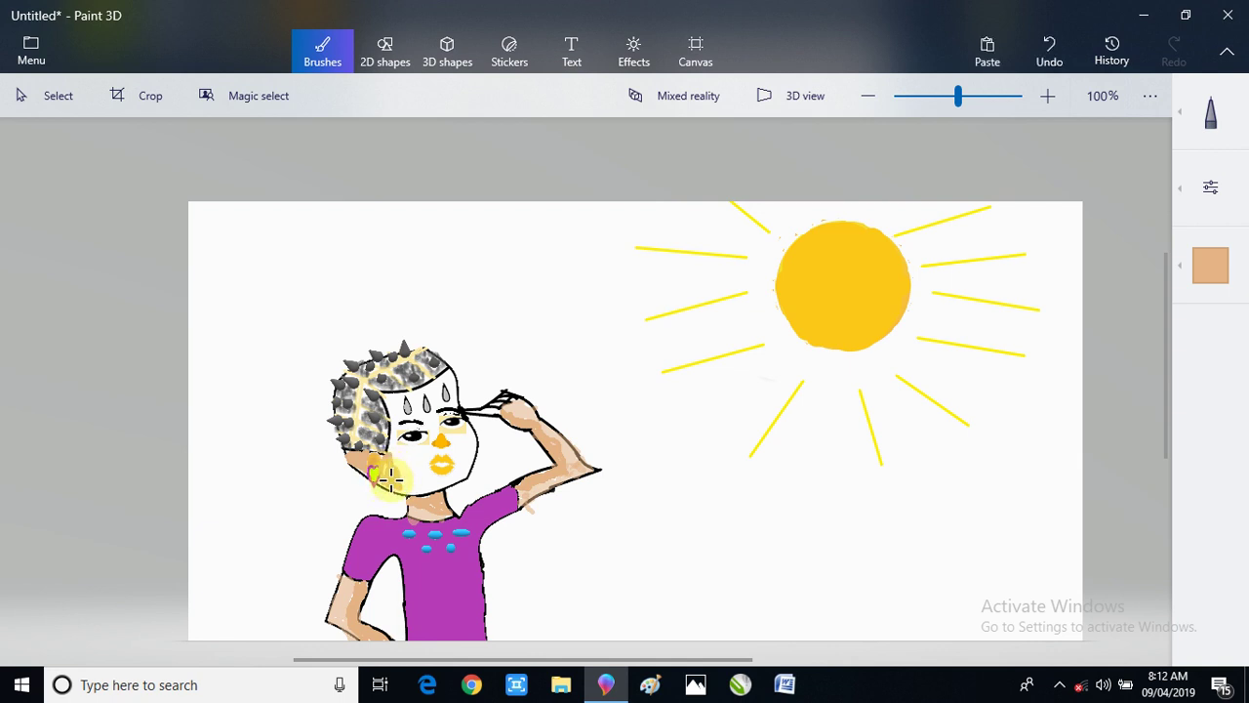
pyautogui.hotkey('ctrl', 'z')
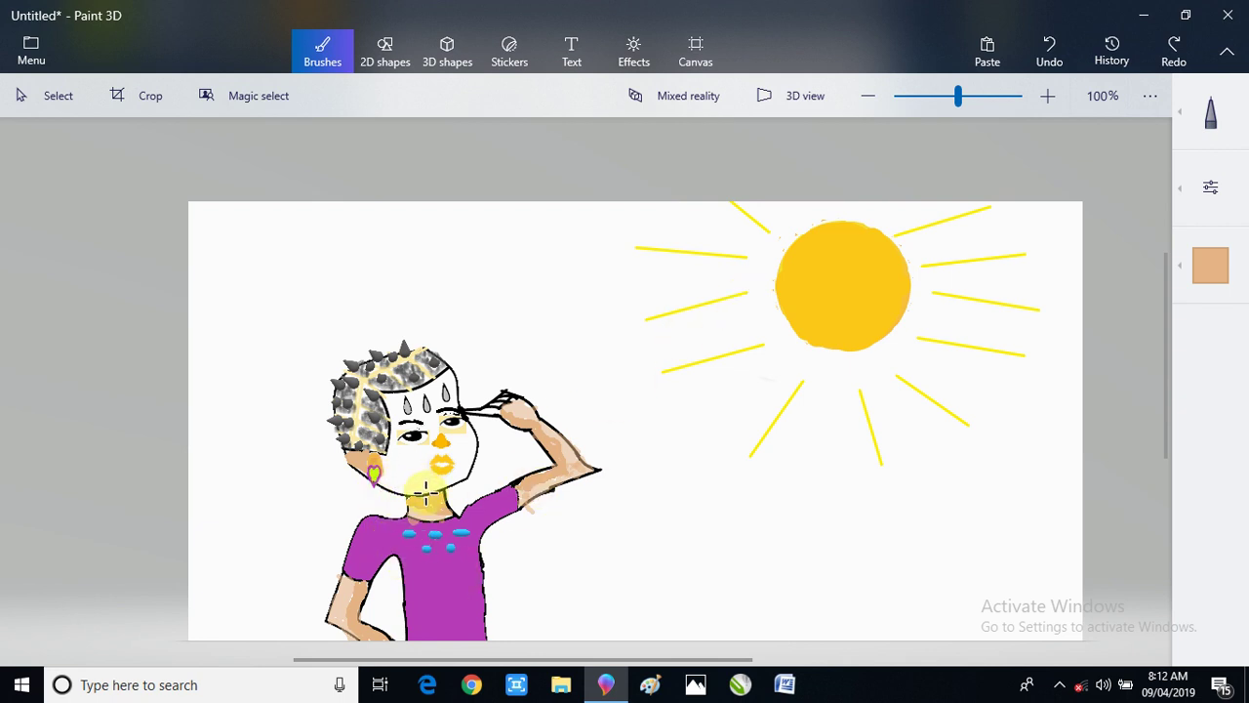
pyautogui.moveTo(422, 486)
pyautogui.mouseDown()
pyautogui.moveTo(383, 472)
pyautogui.moveTo(386, 459)
pyautogui.moveTo(402, 468)
pyautogui.moveTo(383, 477)
pyautogui.moveTo(399, 481)
pyautogui.mouseUp()
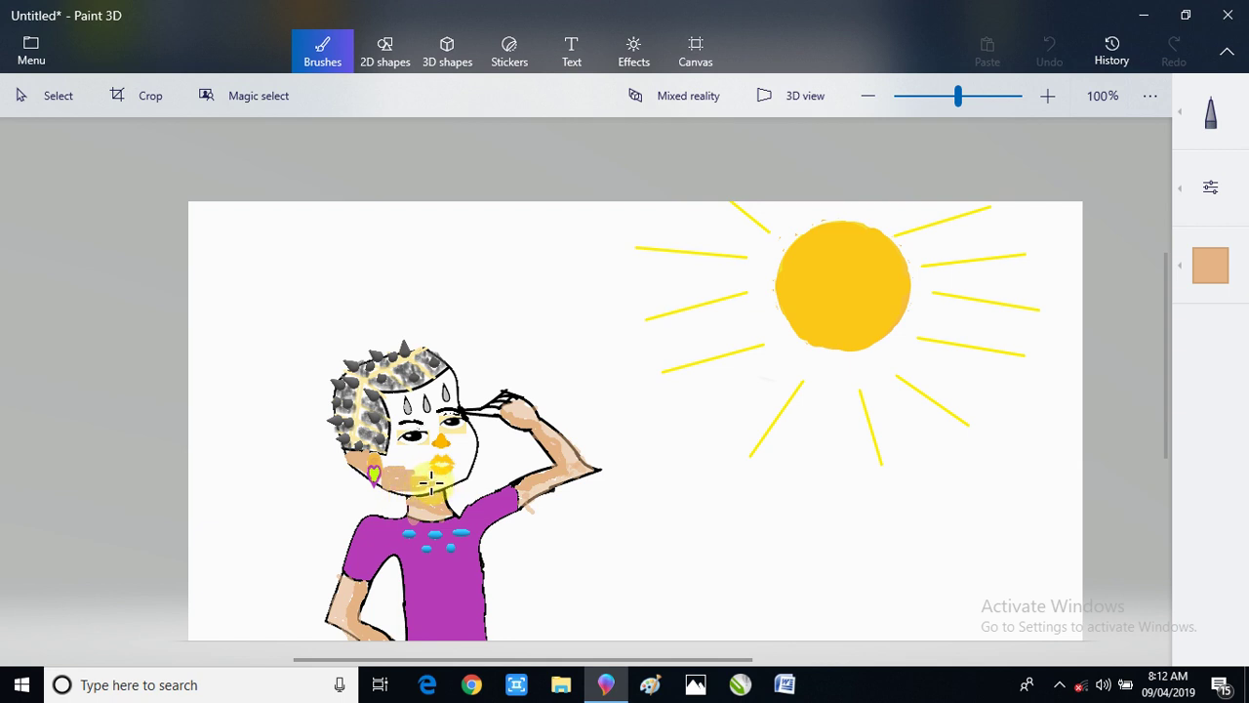
pyautogui.moveTo(398, 472)
pyautogui.mouseDown()
pyautogui.moveTo(405, 490)
pyautogui.moveTo(404, 456)
pyautogui.moveTo(387, 460)
pyautogui.moveTo(441, 475)
pyautogui.moveTo(410, 466)
pyautogui.moveTo(430, 485)
pyautogui.mouseUp()
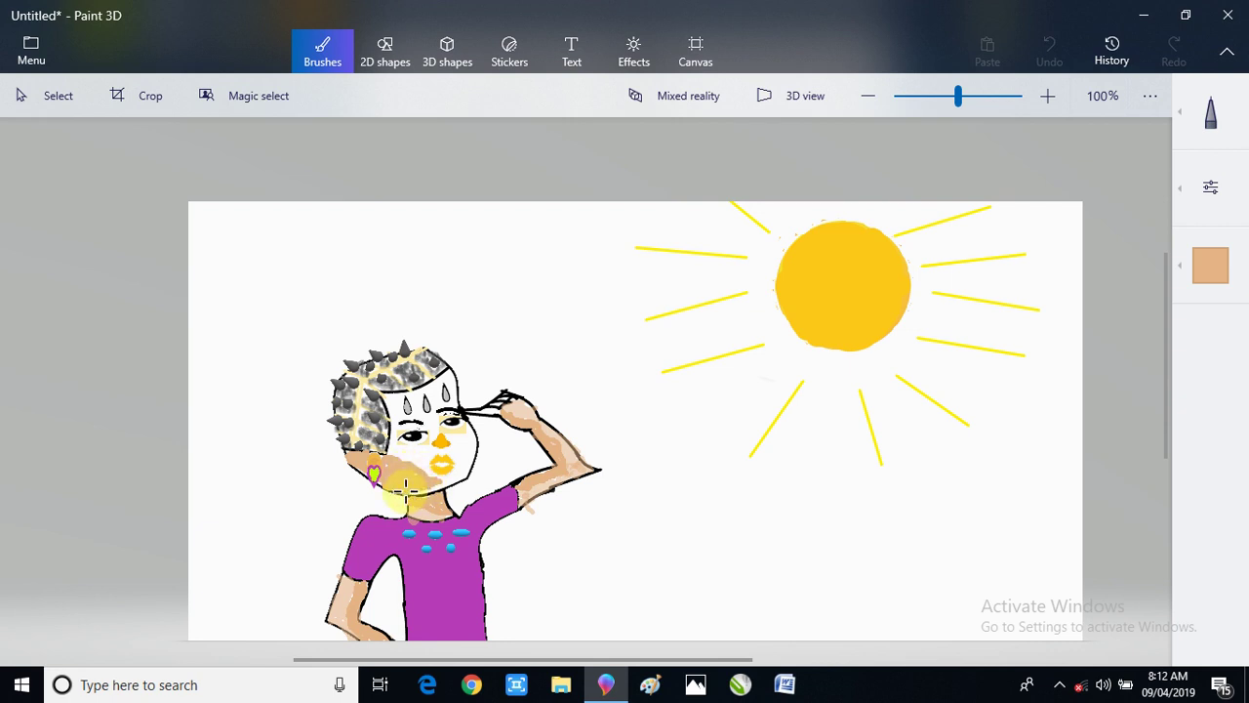
pyautogui.click(441, 481)
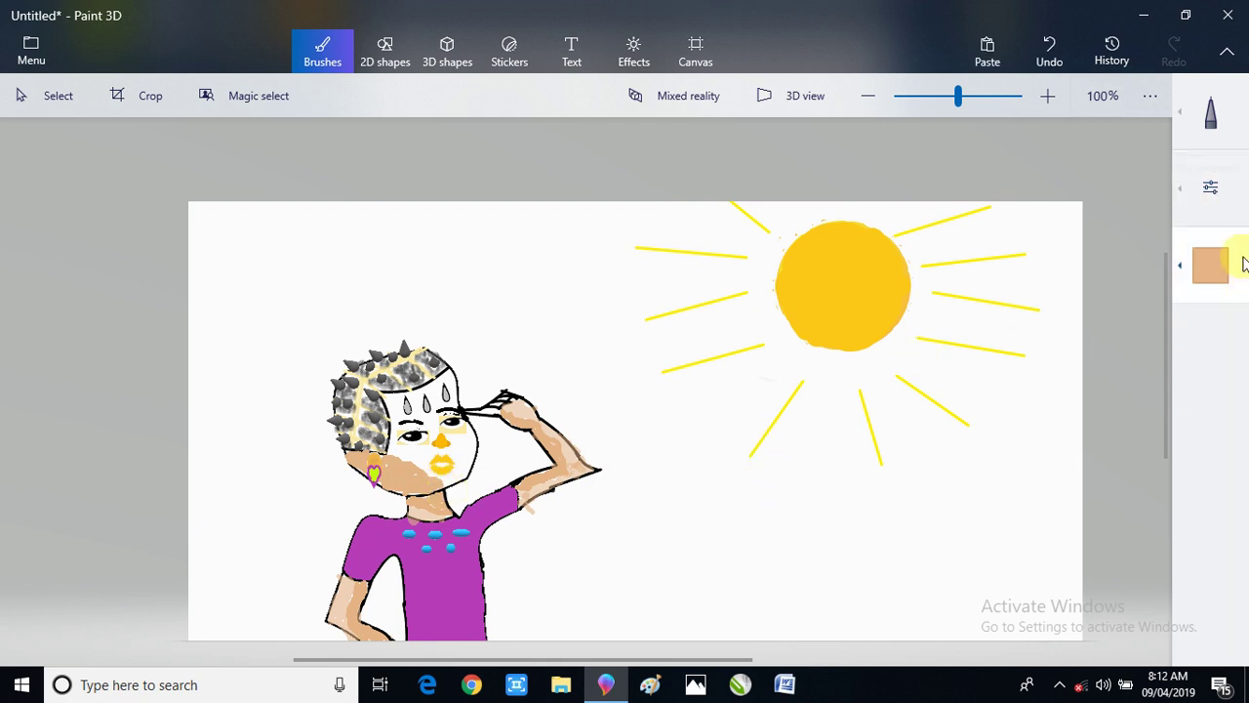
# - Lower the Pixel pen opacity to roughly half and shade the cheek below the eye and the forehead in lighter tan
pyautogui.click(1228, 205)
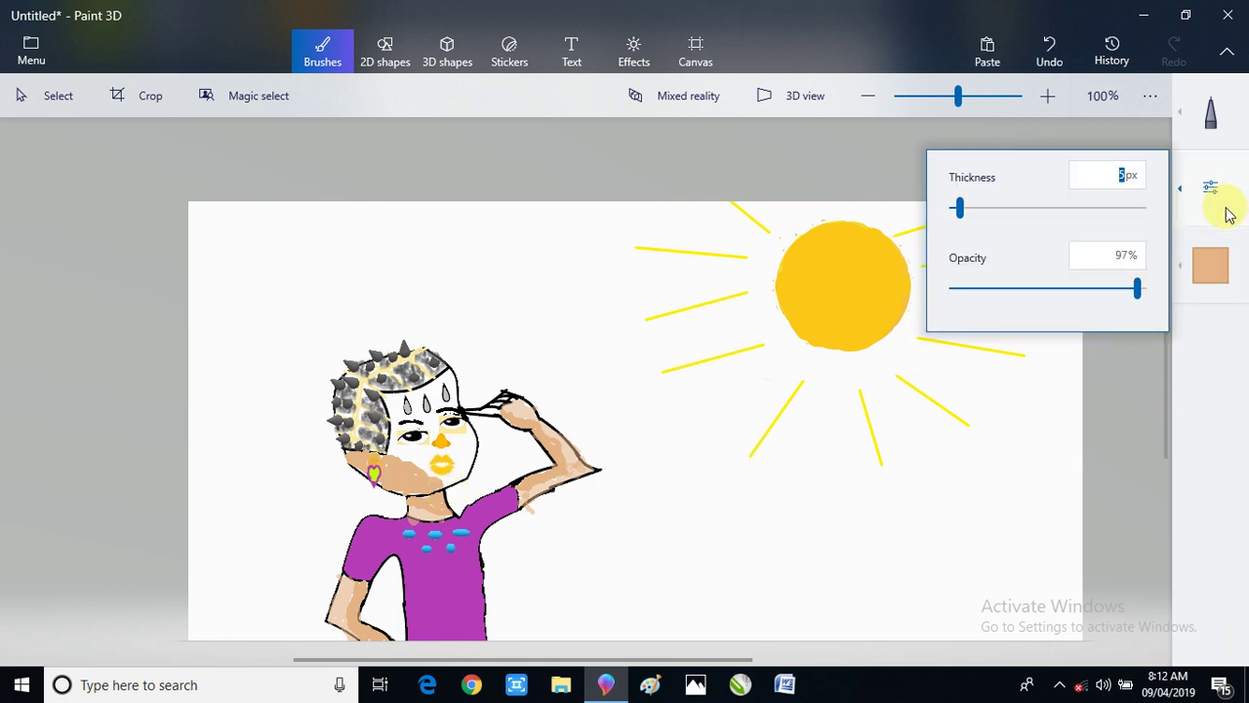
pyautogui.click(1050, 288)
pyautogui.moveTo(411, 455)
pyautogui.mouseDown()
pyautogui.moveTo(389, 457)
pyautogui.moveTo(426, 455)
pyautogui.moveTo(403, 450)
pyautogui.moveTo(429, 447)
pyautogui.moveTo(403, 449)
pyautogui.moveTo(421, 444)
pyautogui.moveTo(392, 400)
pyautogui.moveTo(424, 396)
pyautogui.moveTo(393, 398)
pyautogui.moveTo(426, 390)
pyautogui.moveTo(417, 376)
pyautogui.moveTo(390, 392)
pyautogui.moveTo(444, 393)
pyautogui.moveTo(416, 386)
pyautogui.moveTo(437, 374)
pyautogui.moveTo(429, 392)
pyautogui.moveTo(445, 387)
pyautogui.moveTo(418, 385)
pyautogui.moveTo(451, 369)
pyautogui.moveTo(451, 399)
pyautogui.moveTo(447, 368)
pyautogui.moveTo(383, 400)
pyautogui.moveTo(386, 390)
pyautogui.moveTo(388, 415)
pyautogui.moveTo(382, 400)
pyautogui.moveTo(411, 426)
pyautogui.moveTo(421, 415)
pyautogui.moveTo(388, 410)
pyautogui.moveTo(418, 421)
pyautogui.mouseUp()
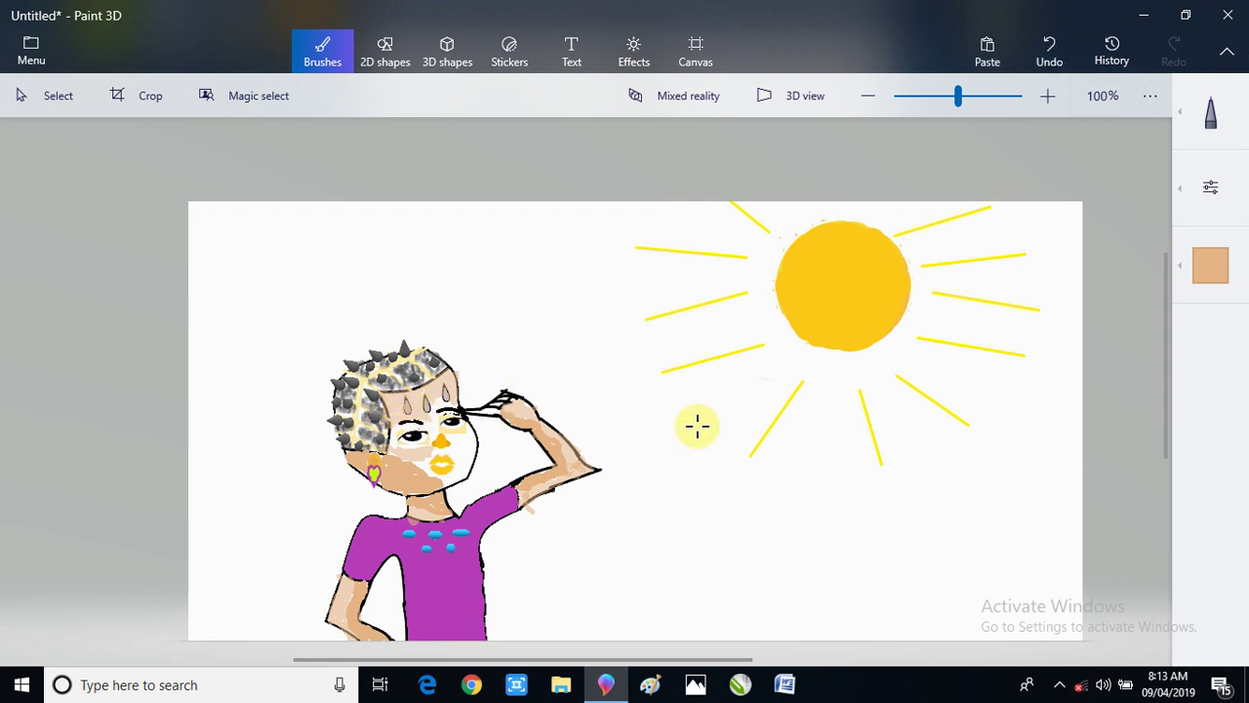
# - Set the Pixel pen opacity to 100% and add darker tan shading on the forehead around the sweat drops
pyautogui.click(1231, 186)
pyautogui.moveTo(1129, 290); pyautogui.dragTo(1152, 295)
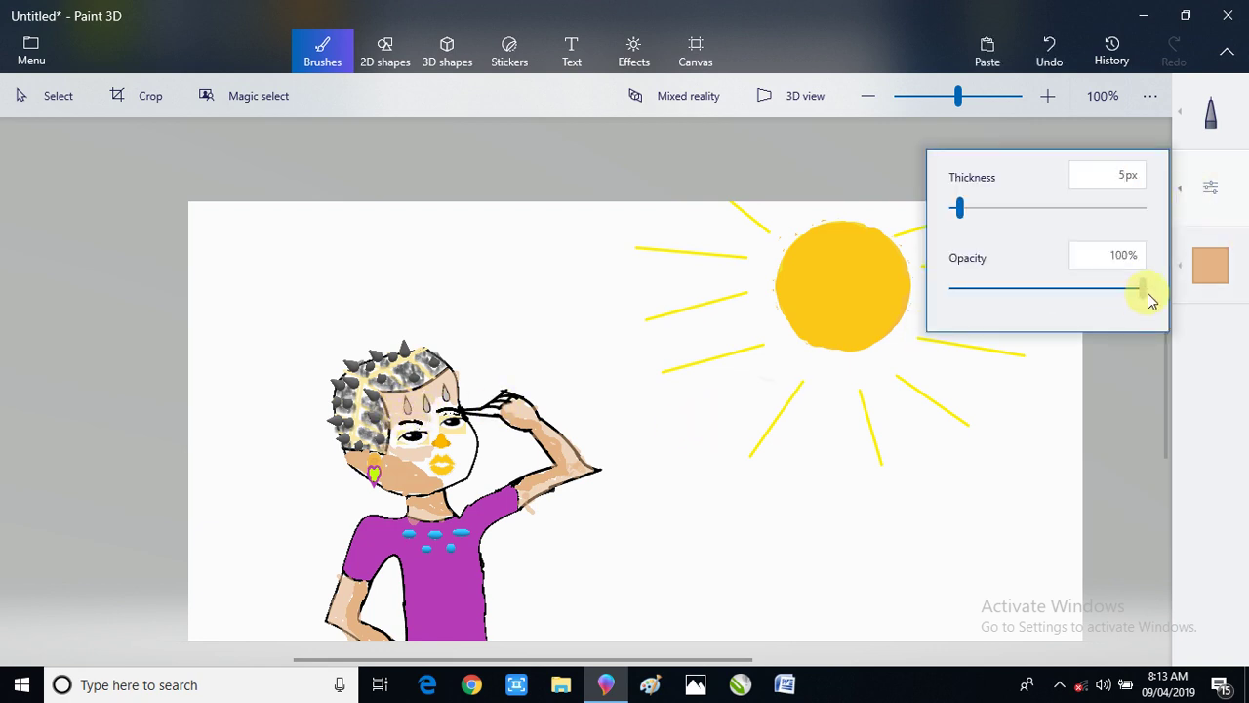
pyautogui.moveTo(438, 399)
pyautogui.mouseDown()
pyautogui.moveTo(421, 410)
pyautogui.moveTo(440, 402)
pyautogui.mouseUp()
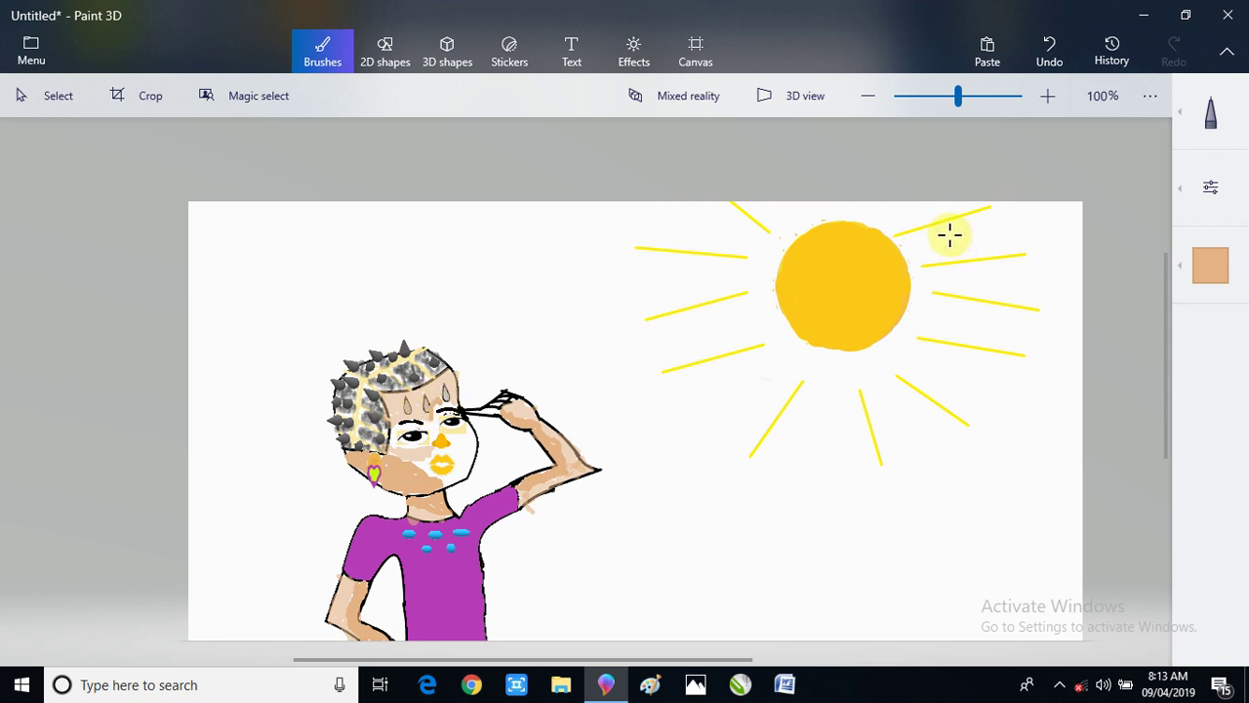
# - Undo the last stroke, set the Pixel pen opacity to 73% and touch up the tan shading on the jaw, neck and both arms
pyautogui.hotkey('ctrl', 'z')
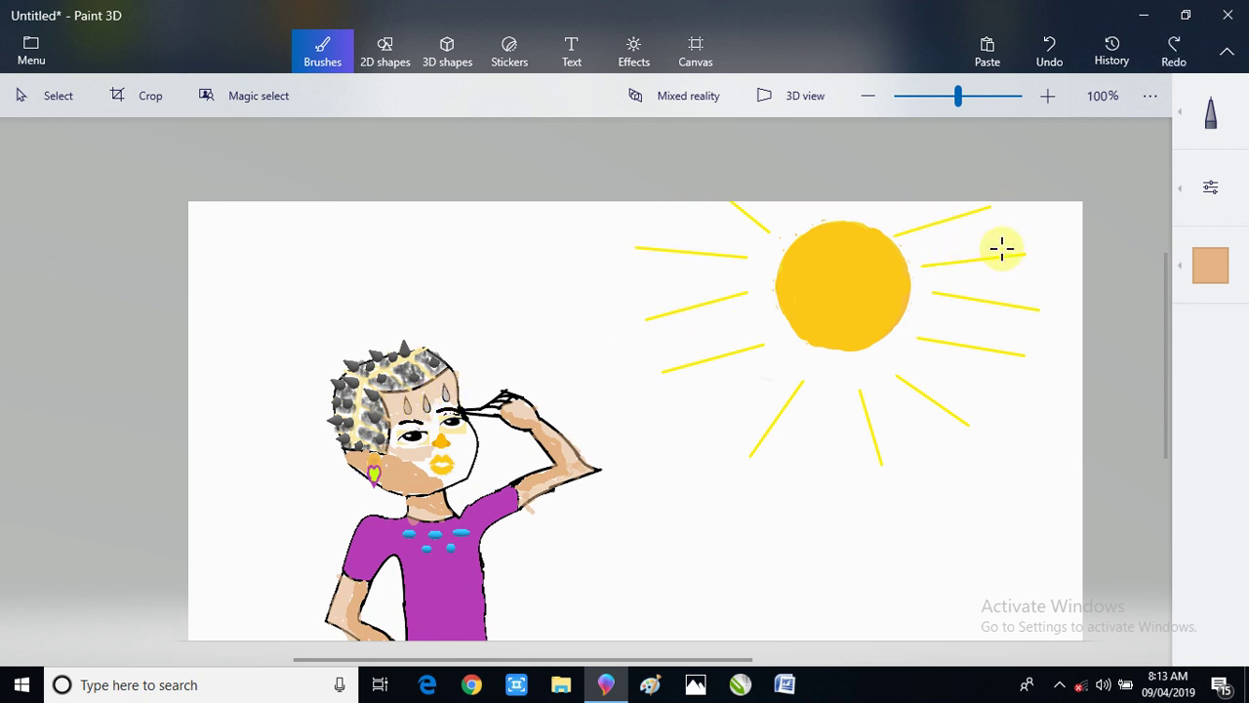
pyautogui.click(1222, 192)
pyautogui.click(1071, 290)
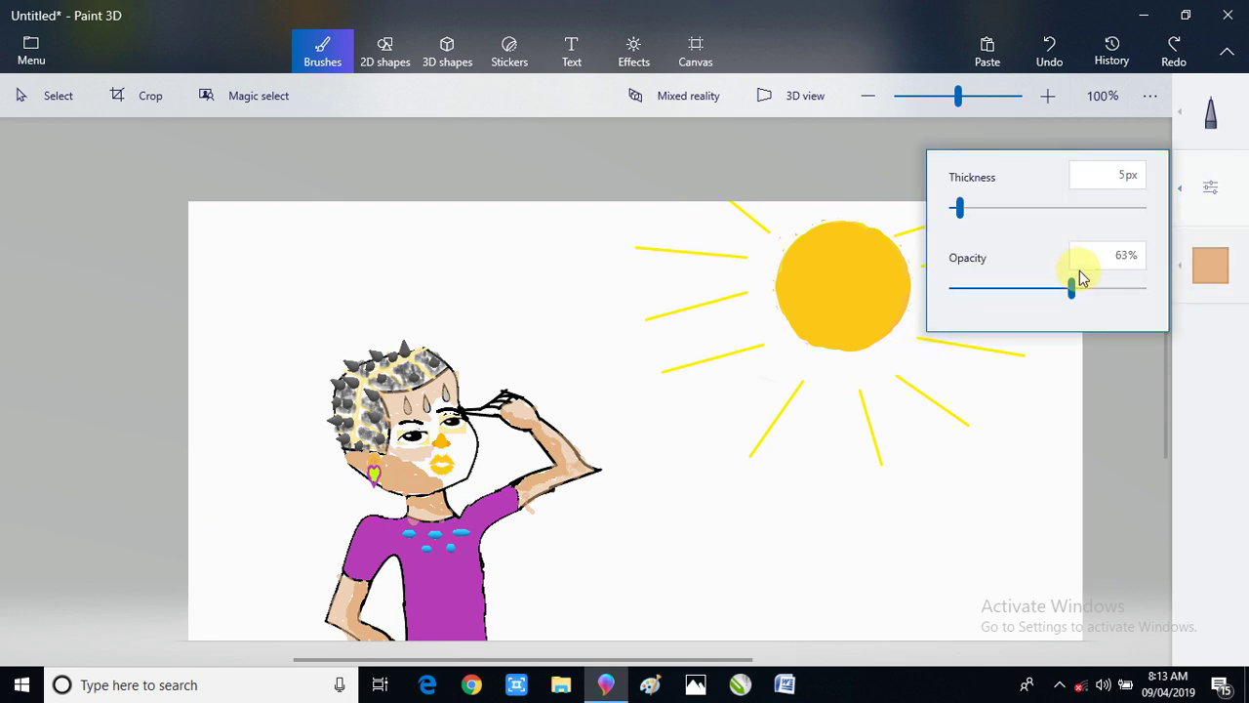
pyautogui.click(1090, 290)
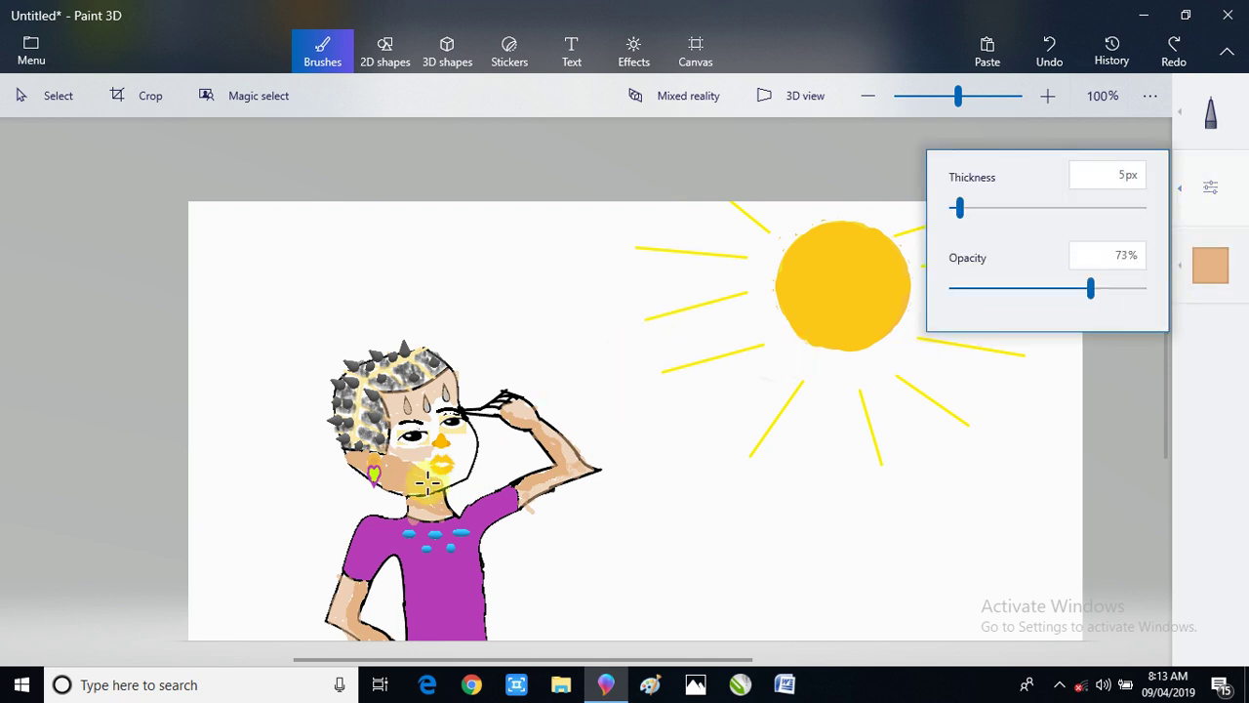
pyautogui.moveTo(429, 496)
pyautogui.mouseDown()
pyautogui.moveTo(435, 507)
pyautogui.moveTo(398, 509)
pyautogui.moveTo(420, 476)
pyautogui.moveTo(418, 493)
pyautogui.moveTo(391, 482)
pyautogui.moveTo(419, 462)
pyautogui.moveTo(393, 475)
pyautogui.mouseUp()
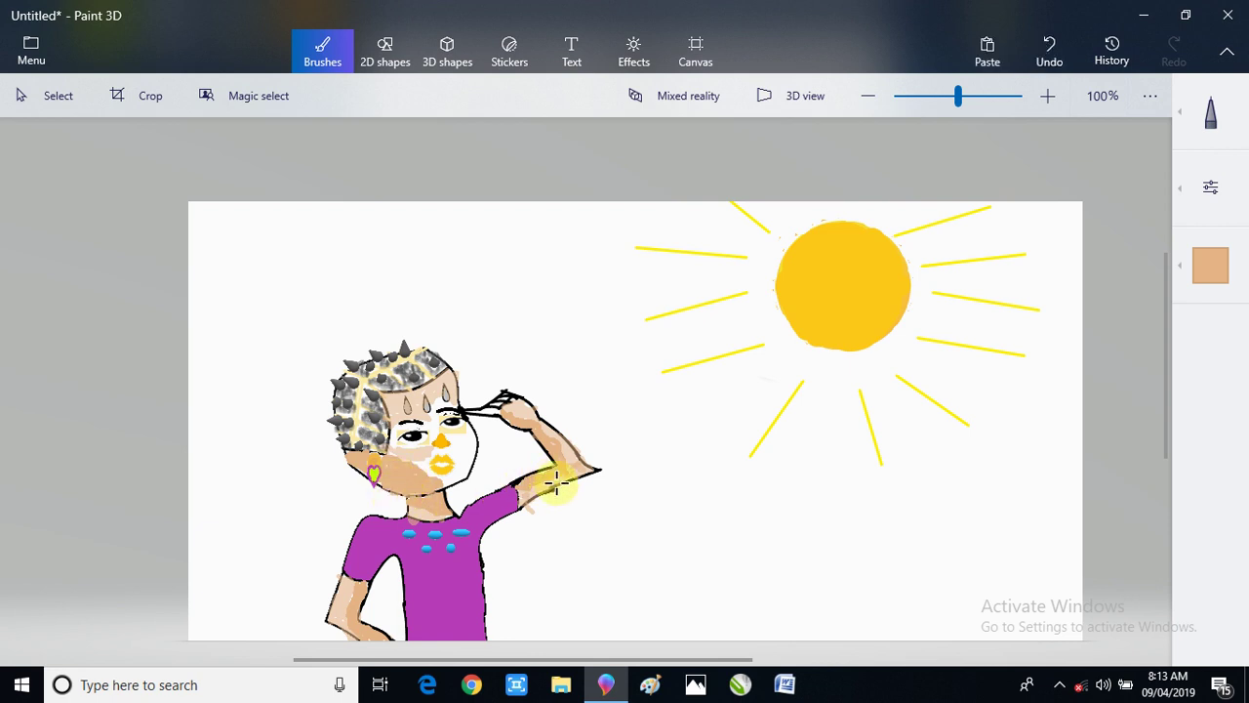
pyautogui.moveTo(550, 479); pyautogui.dragTo(544, 473)
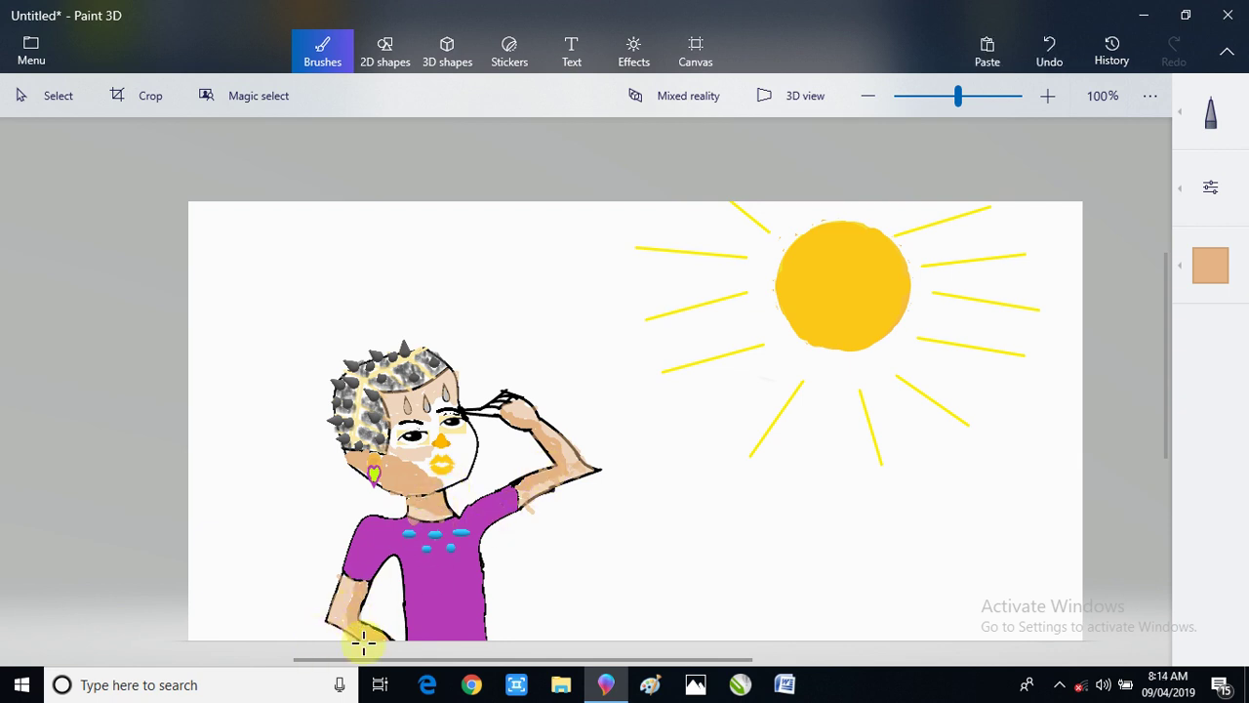
pyautogui.moveTo(368, 640)
pyautogui.mouseDown()
pyautogui.moveTo(346, 595)
pyautogui.moveTo(365, 654)
pyautogui.moveTo(374, 639)
pyautogui.mouseUp()
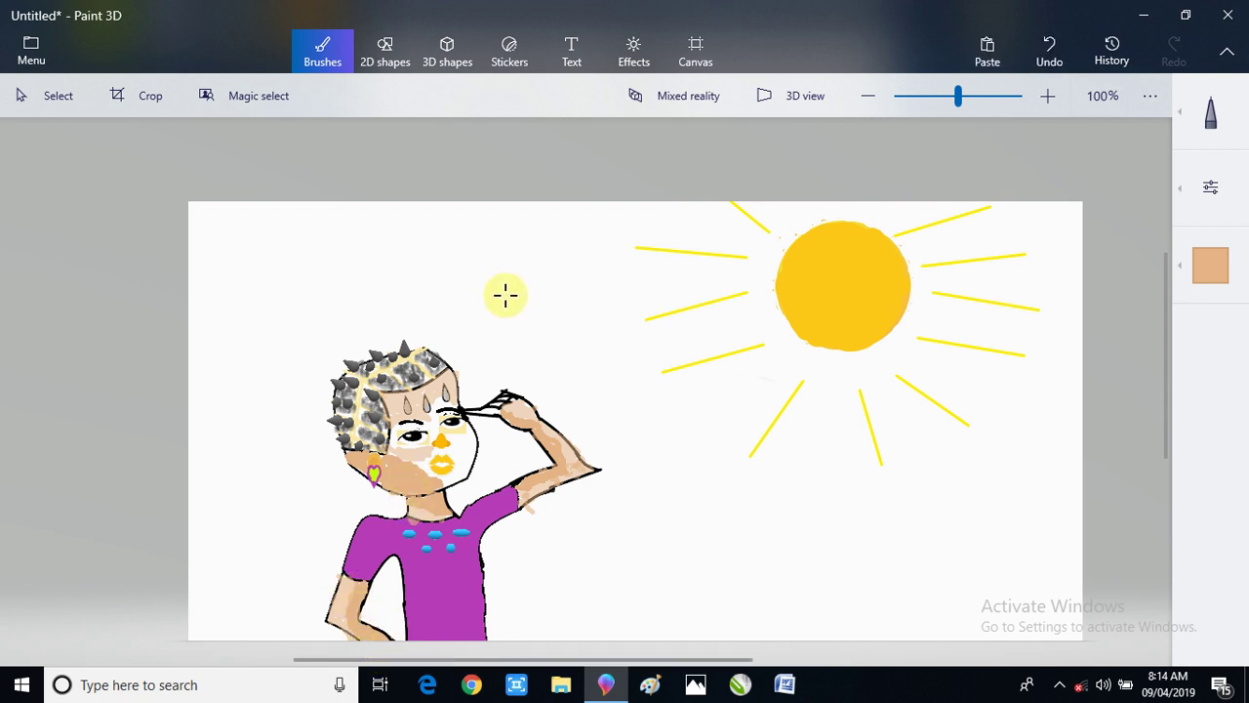
pyautogui.moveTo(472, 445)
pyautogui.mouseDown()
pyautogui.moveTo(476, 461)
pyautogui.moveTo(461, 430)
pyautogui.moveTo(465, 469)
pyautogui.moveTo(471, 441)
pyautogui.moveTo(458, 474)
pyautogui.moveTo(477, 447)
pyautogui.moveTo(447, 488)
pyautogui.moveTo(474, 465)
pyautogui.moveTo(459, 484)
pyautogui.moveTo(470, 430)
pyautogui.moveTo(445, 484)
pyautogui.moveTo(408, 466)
pyautogui.mouseUp()
pyautogui.hotkey('ctrl', 'z')
pyautogui.hotkey('ctrl', 'z')
pyautogui.moveTo(442, 414)
pyautogui.mouseDown()
pyautogui.moveTo(437, 389)
pyautogui.moveTo(414, 391)
pyautogui.mouseUp()
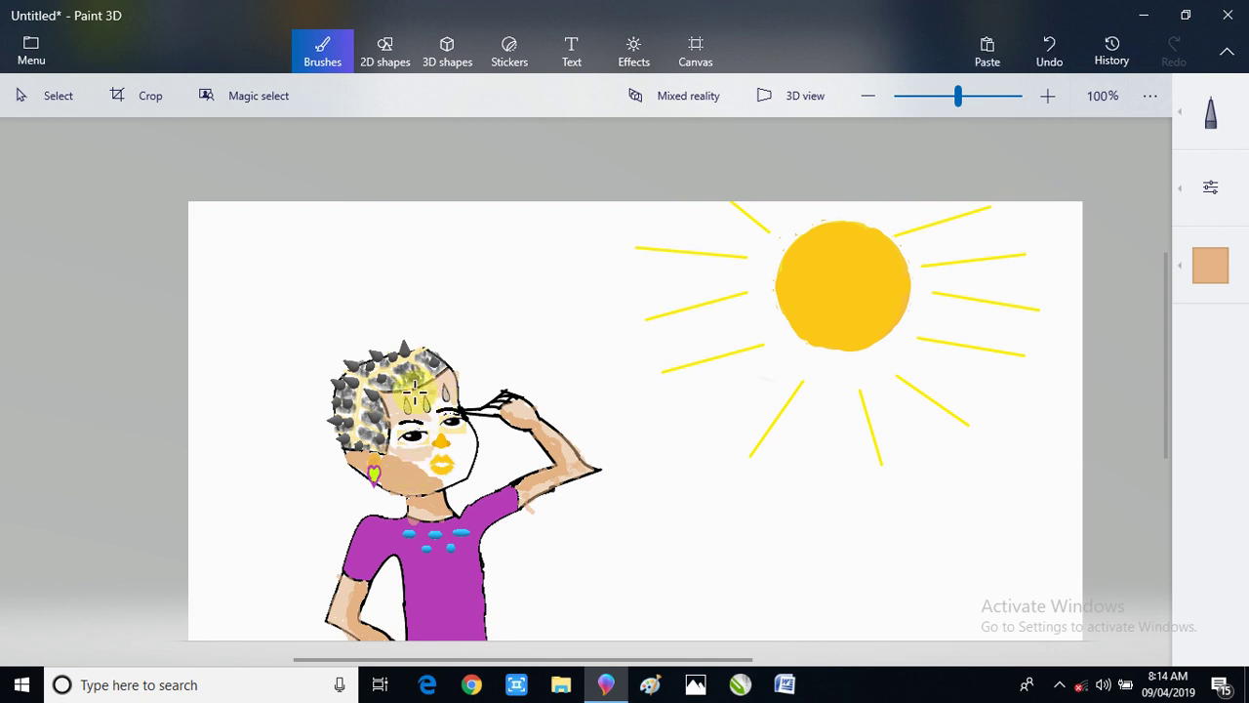
pyautogui.hotkey('ctrl', 'z')
pyautogui.click(414, 429)
pyautogui.hotkey('ctrl', 'z')
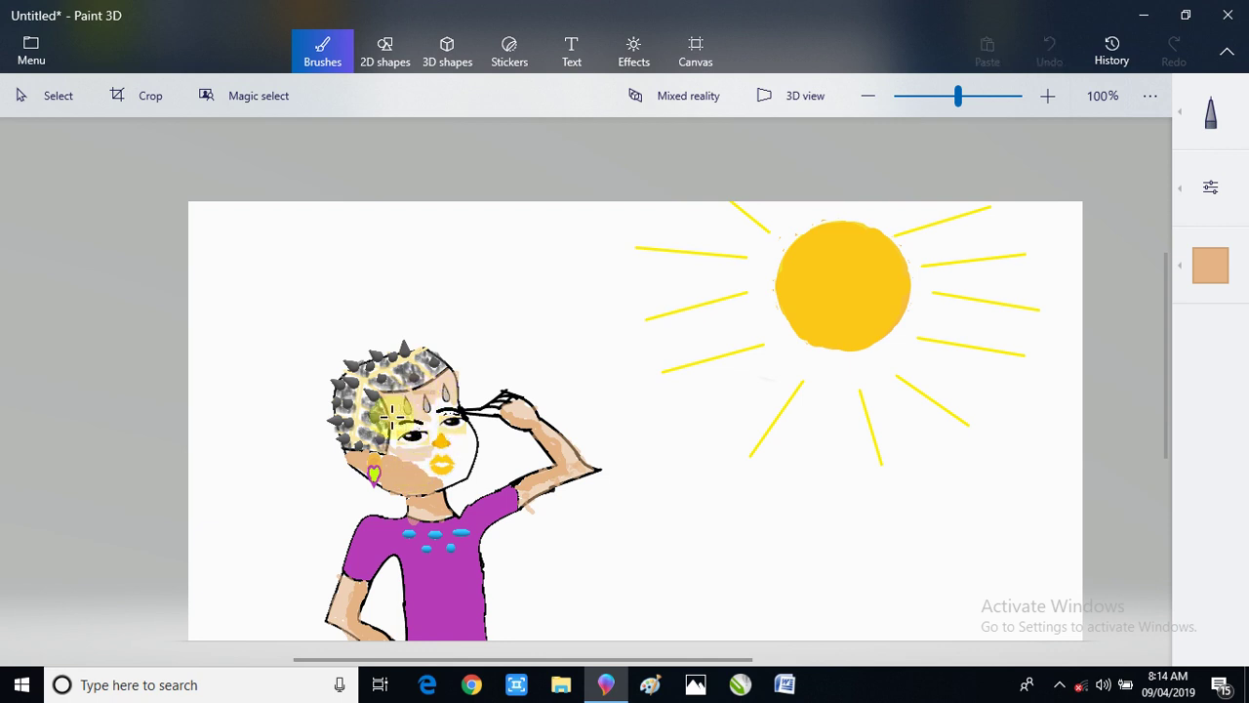
pyautogui.moveTo(472, 474); pyautogui.dragTo(447, 447)
pyautogui.hotkey('ctrl', 'z')
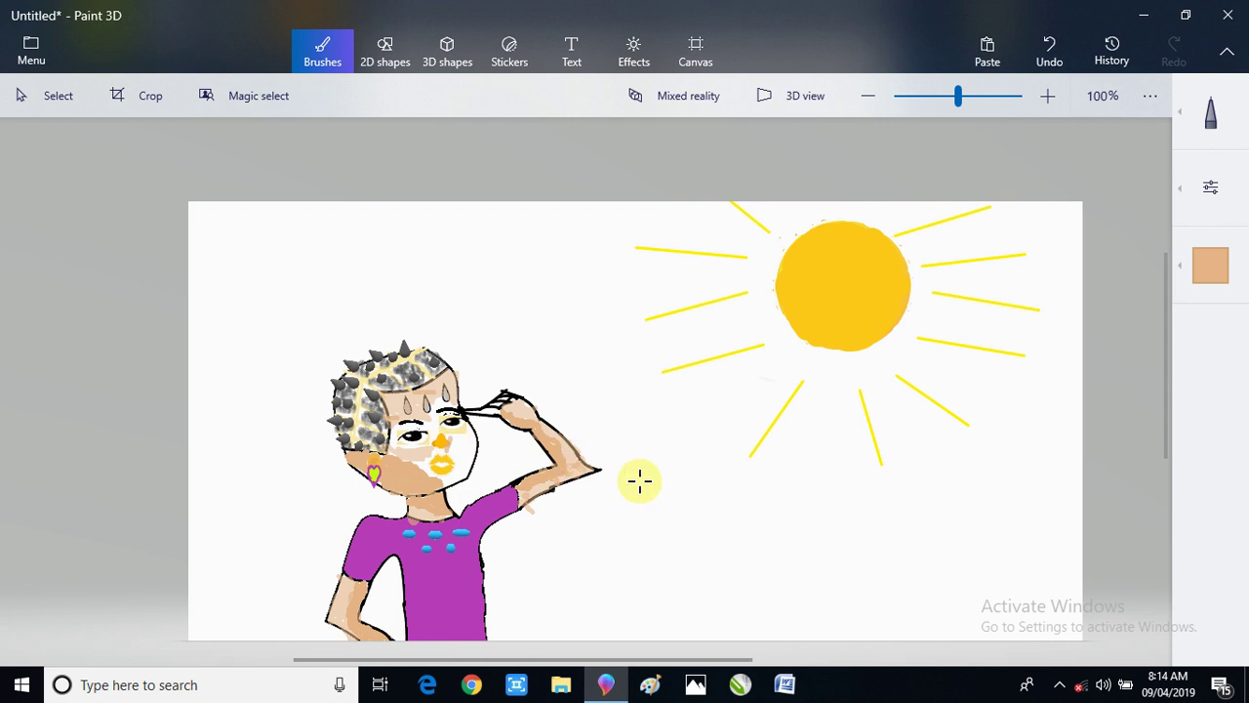
# - Lower the Pixel pen opacity to about 47% and try shading the white cheek, chin and forehead areas in light tan
pyautogui.click(1199, 240)
pyautogui.click(1207, 199)
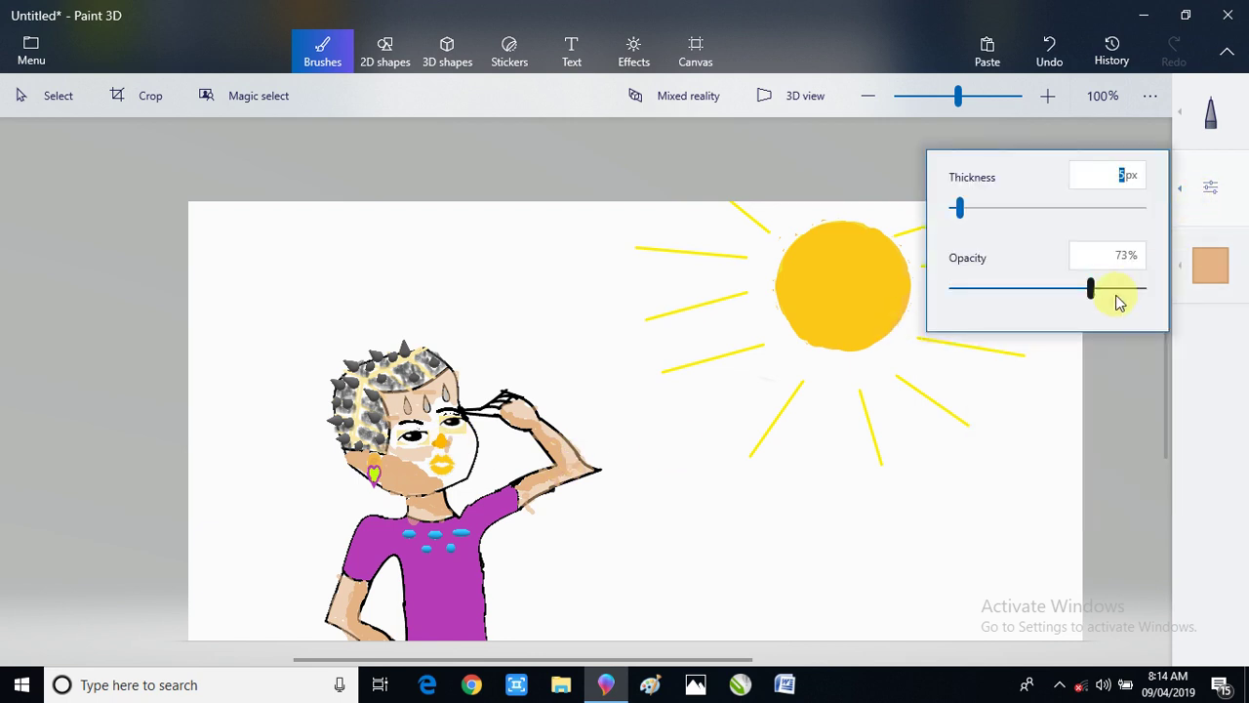
pyautogui.hotkey('ctrl', 'z')
pyautogui.moveTo(1090, 289); pyautogui.dragTo(1030, 290)
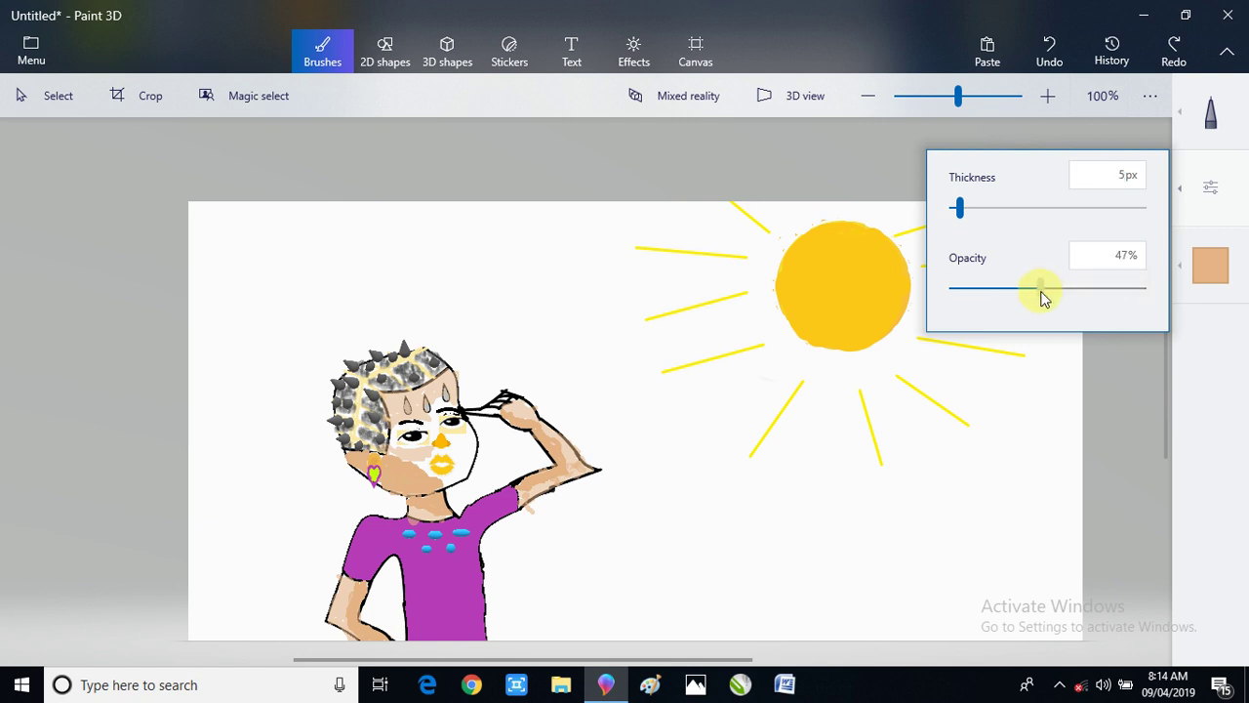
pyautogui.moveTo(479, 419)
pyautogui.mouseDown()
pyautogui.moveTo(456, 471)
pyautogui.moveTo(466, 418)
pyautogui.moveTo(469, 463)
pyautogui.moveTo(479, 440)
pyautogui.moveTo(463, 456)
pyautogui.moveTo(474, 431)
pyautogui.moveTo(457, 478)
pyautogui.moveTo(462, 451)
pyautogui.moveTo(467, 477)
pyautogui.moveTo(461, 430)
pyautogui.mouseUp()
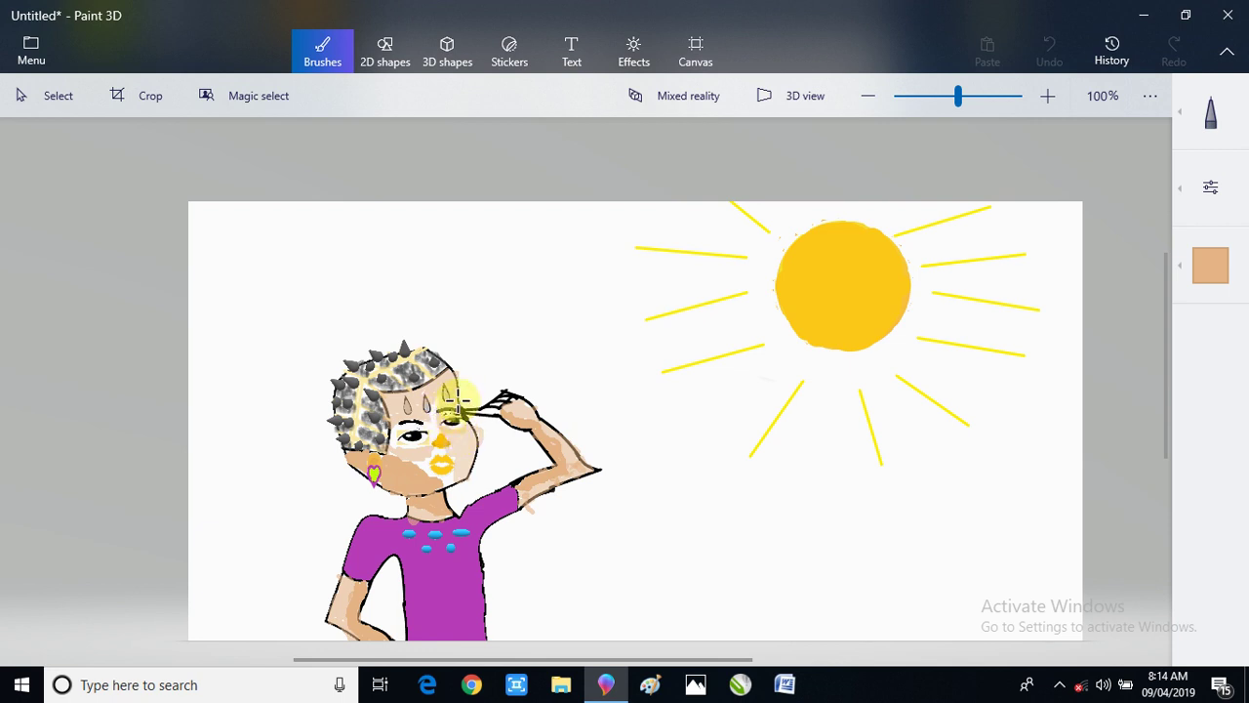
pyautogui.moveTo(454, 399); pyautogui.dragTo(457, 398)
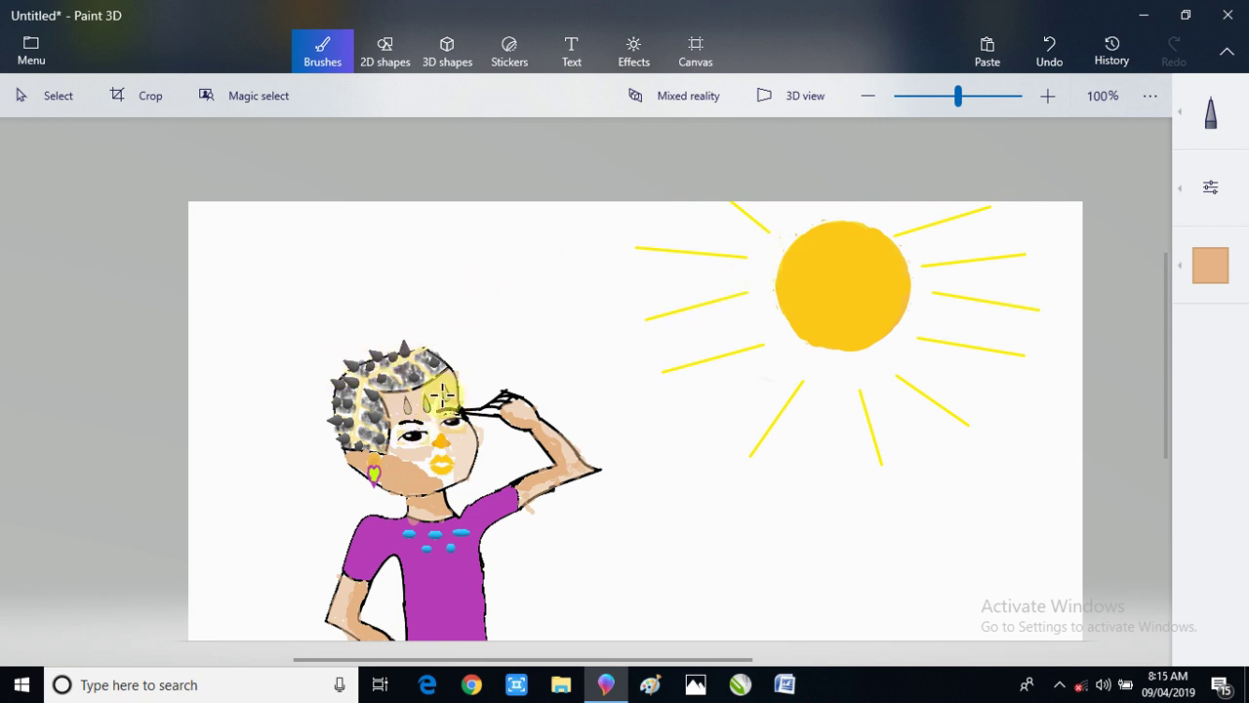
pyautogui.moveTo(442, 393); pyautogui.dragTo(415, 429)
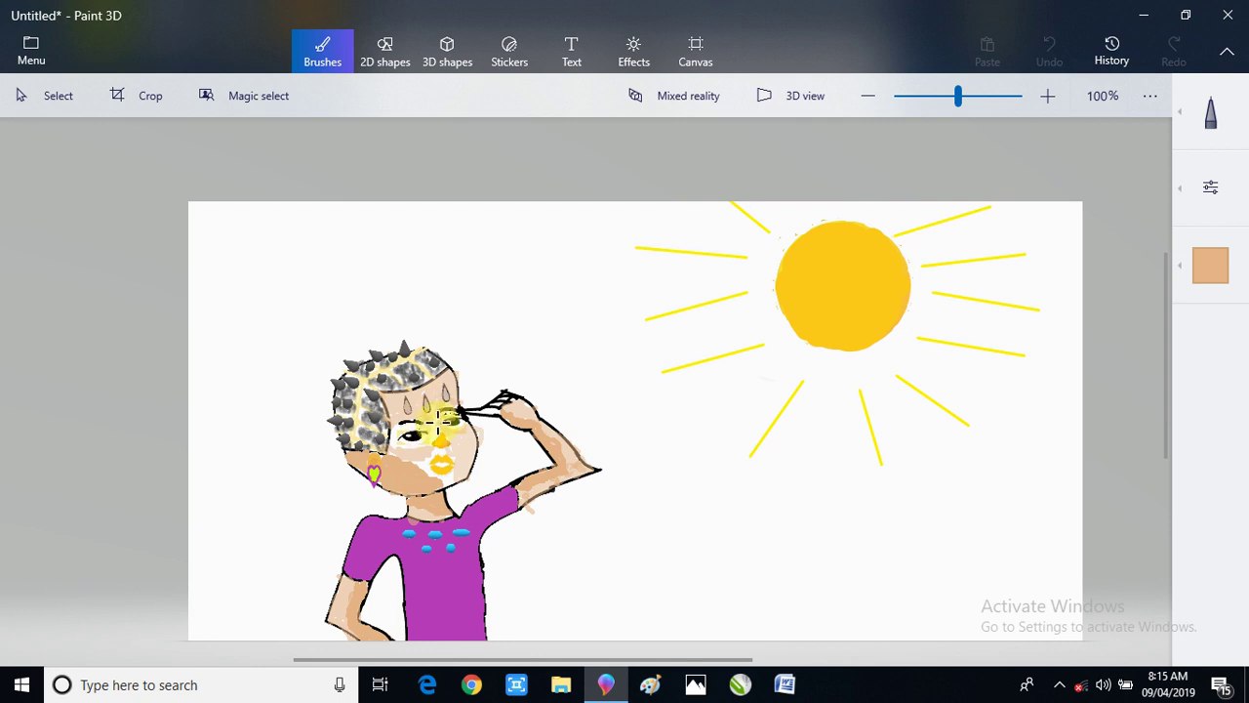
pyautogui.moveTo(411, 435)
pyautogui.mouseDown()
pyautogui.moveTo(395, 444)
pyautogui.moveTo(405, 422)
pyautogui.moveTo(387, 439)
pyautogui.moveTo(414, 429)
pyautogui.moveTo(397, 445)
pyautogui.moveTo(421, 444)
pyautogui.mouseUp()
pyautogui.hotkey('ctrl', 'z')
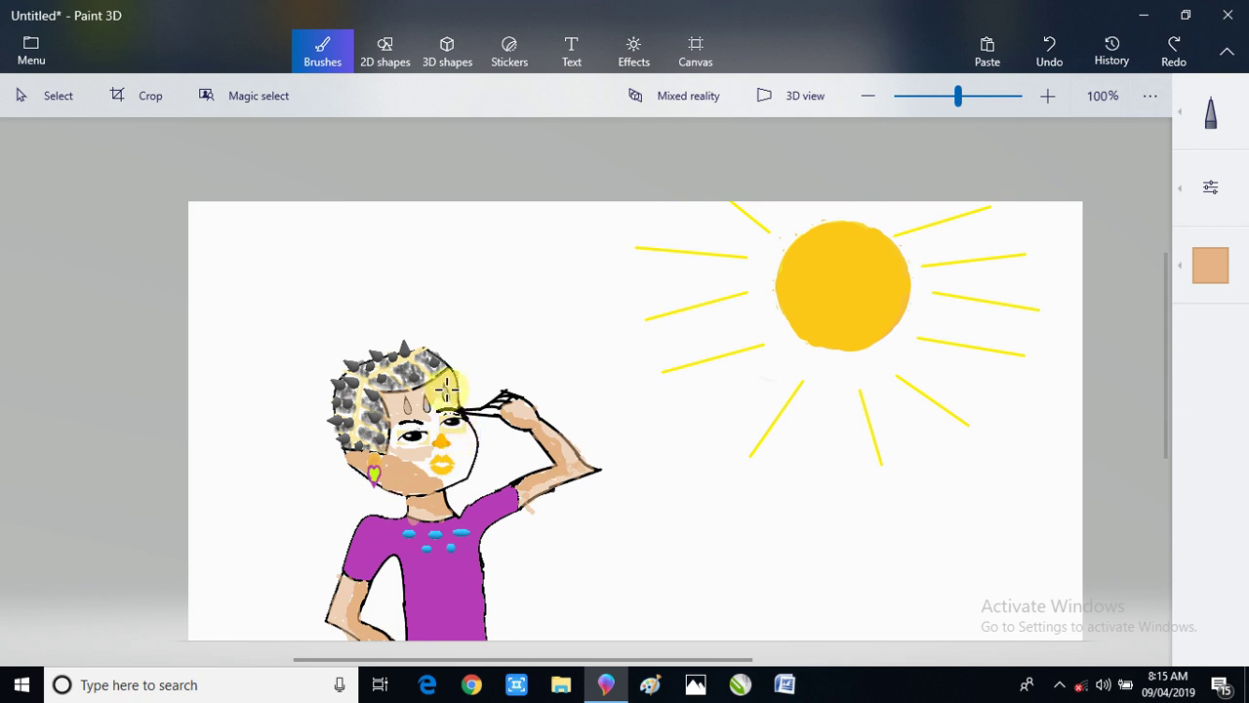
pyautogui.click(444, 391)
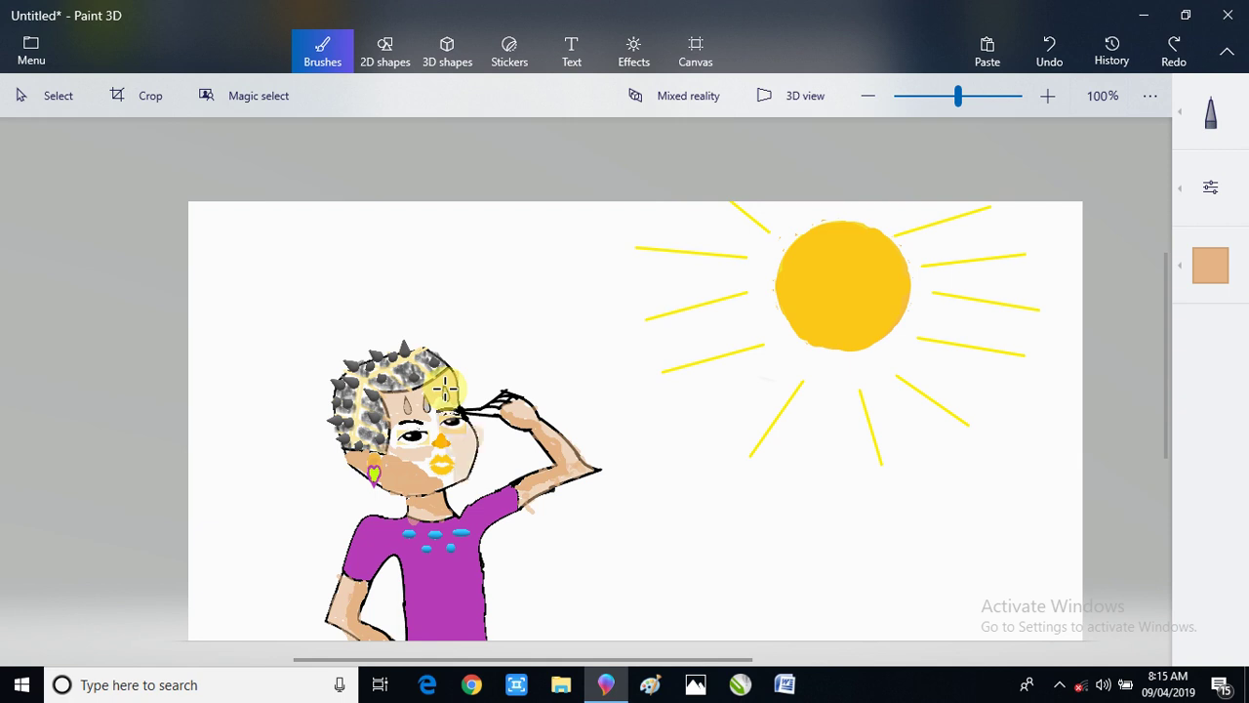
pyautogui.hotkey('ctrl', 'a')
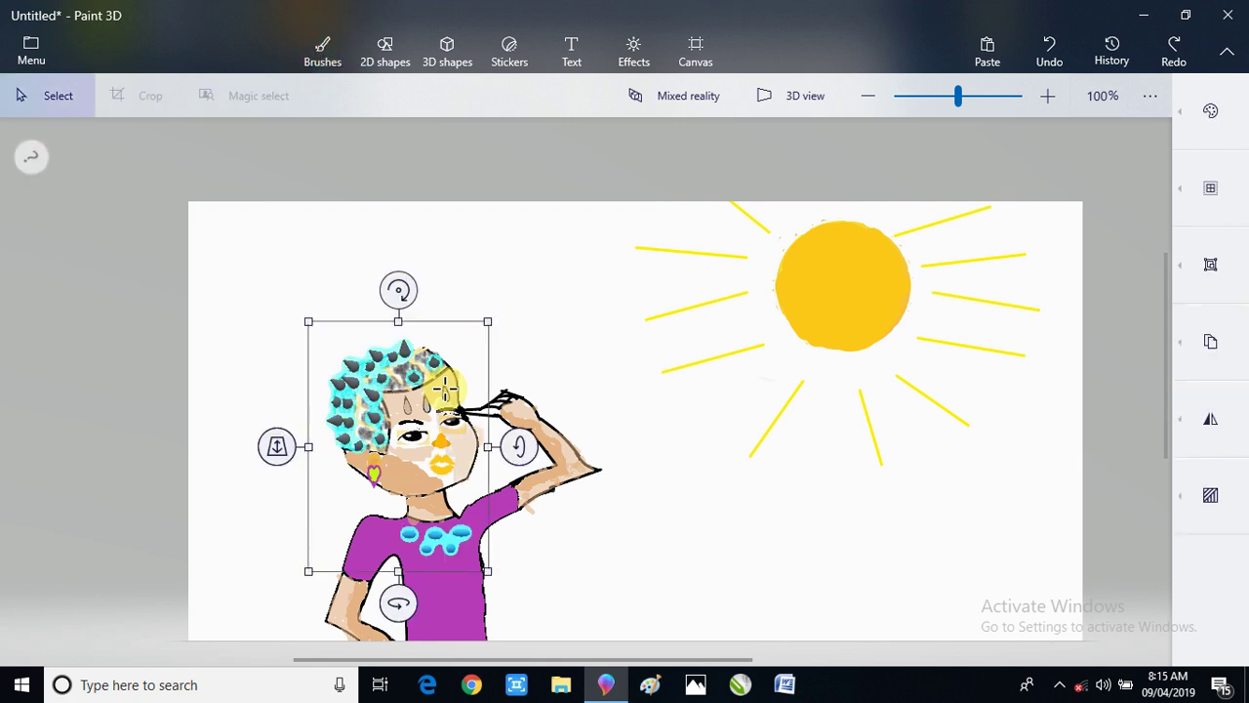
pyautogui.click(682, 357)
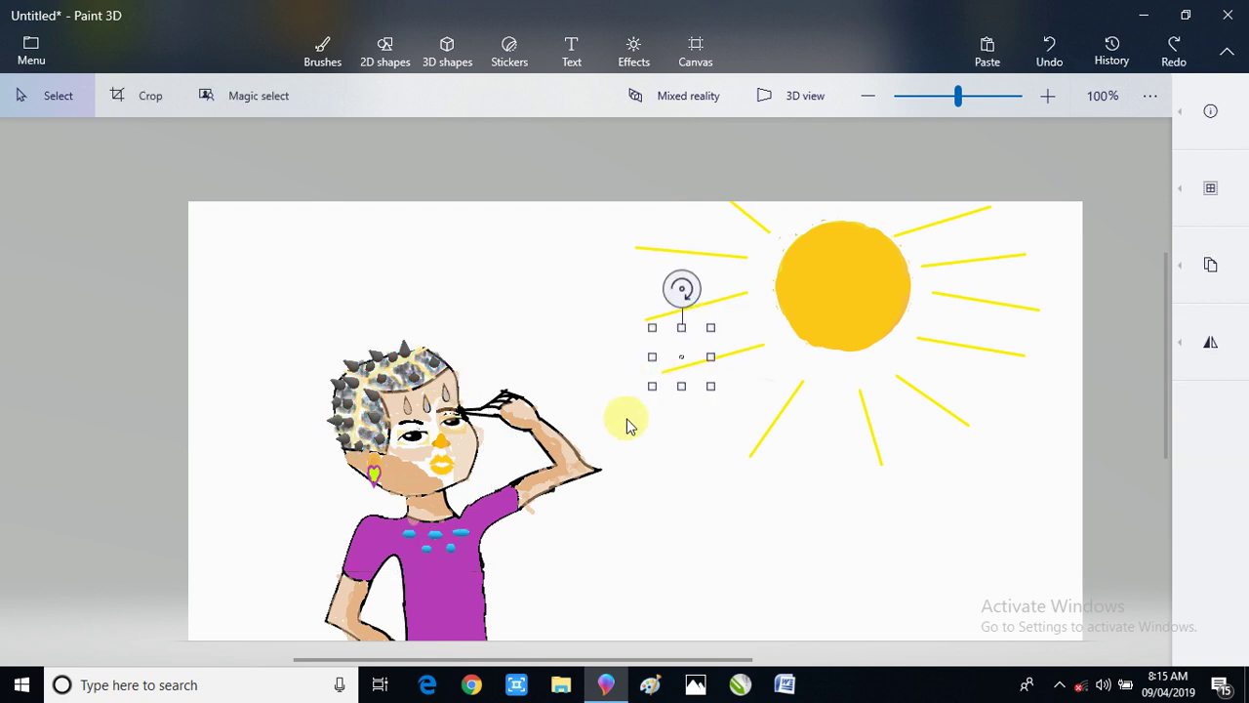
pyautogui.press('b')
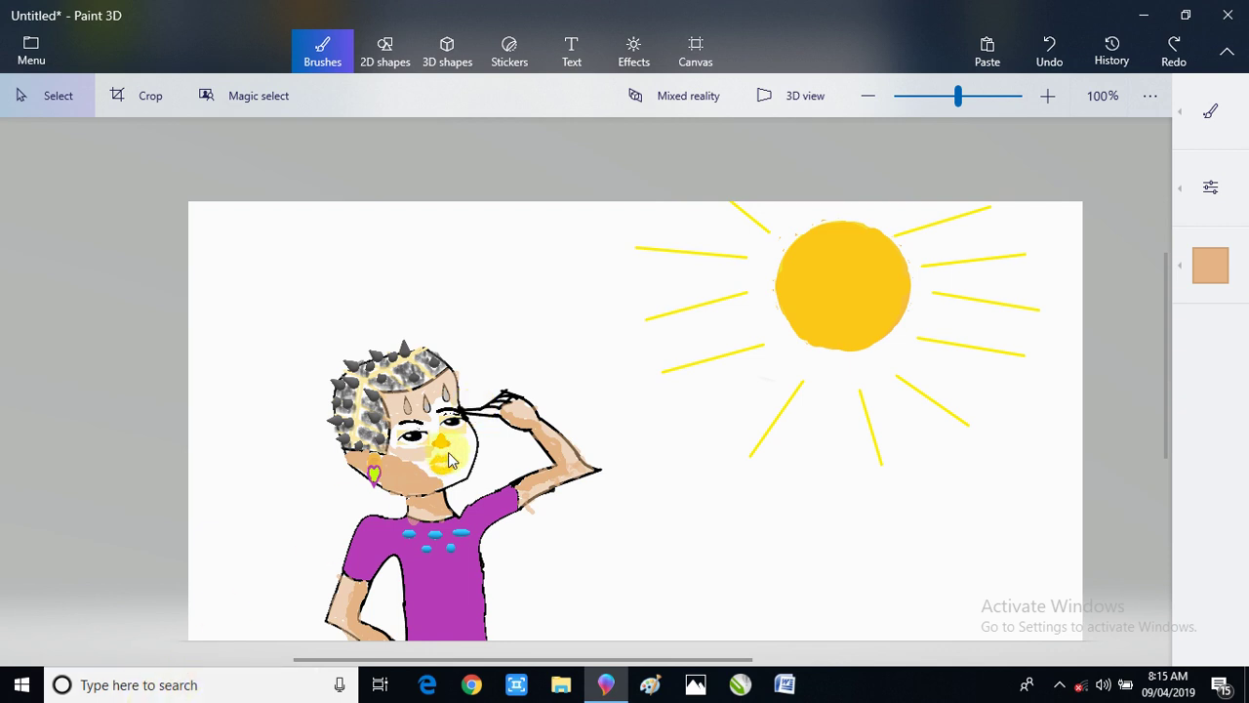
pyautogui.click(1222, 162)
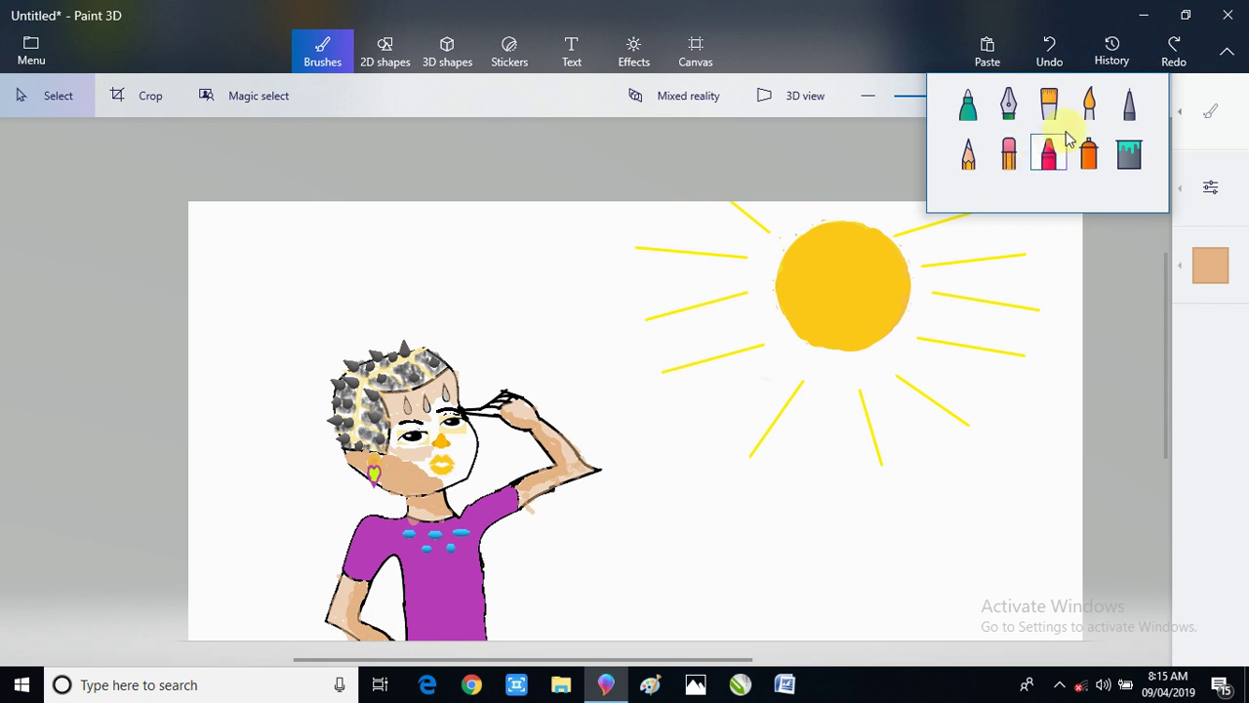
pyautogui.click(1127, 104)
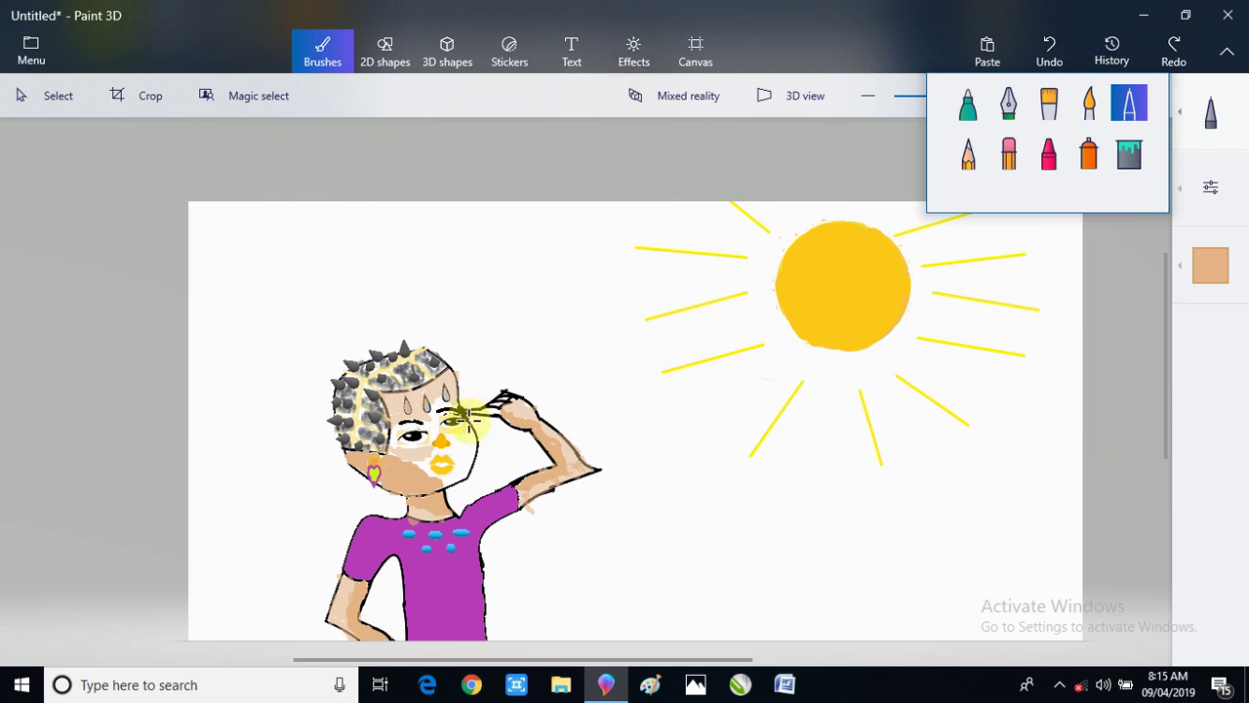
pyautogui.moveTo(466, 415)
pyautogui.mouseDown()
pyautogui.moveTo(480, 389)
pyautogui.moveTo(457, 420)
pyautogui.mouseUp()
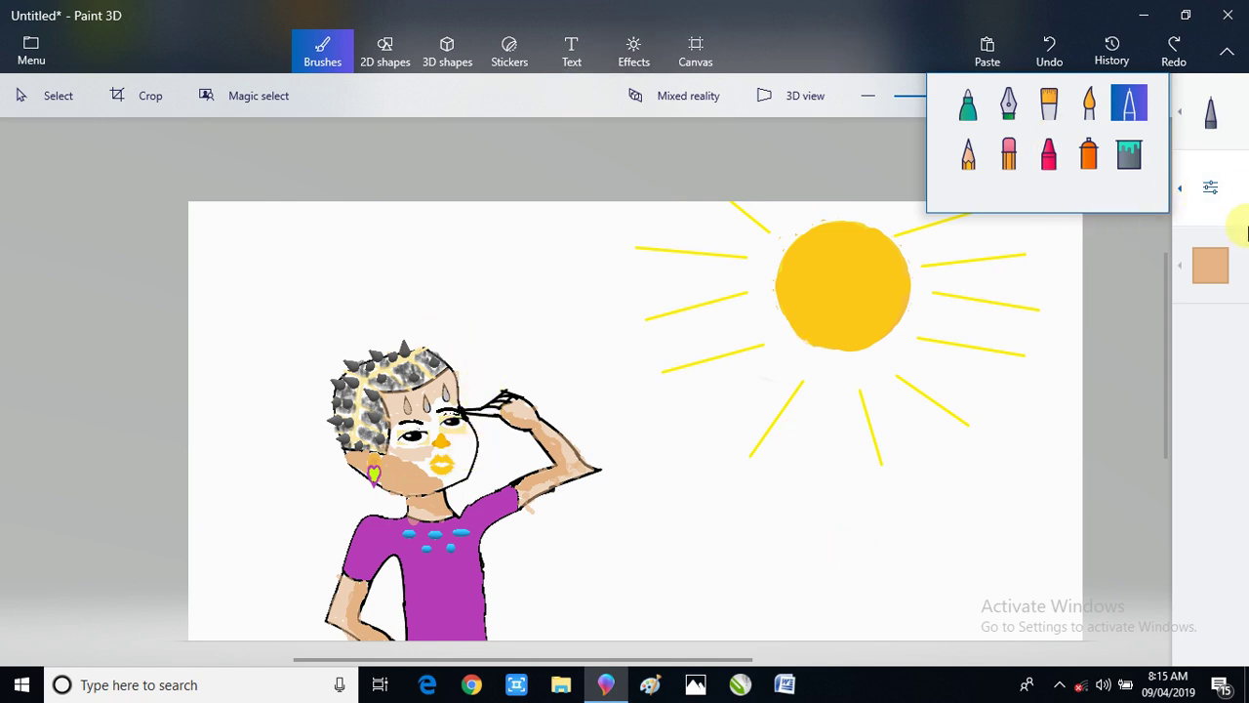
# - Try filling the white areas of the face with light yellow using the Pixel pen
pyautogui.click(1210, 266)
pyautogui.click(1029, 403)
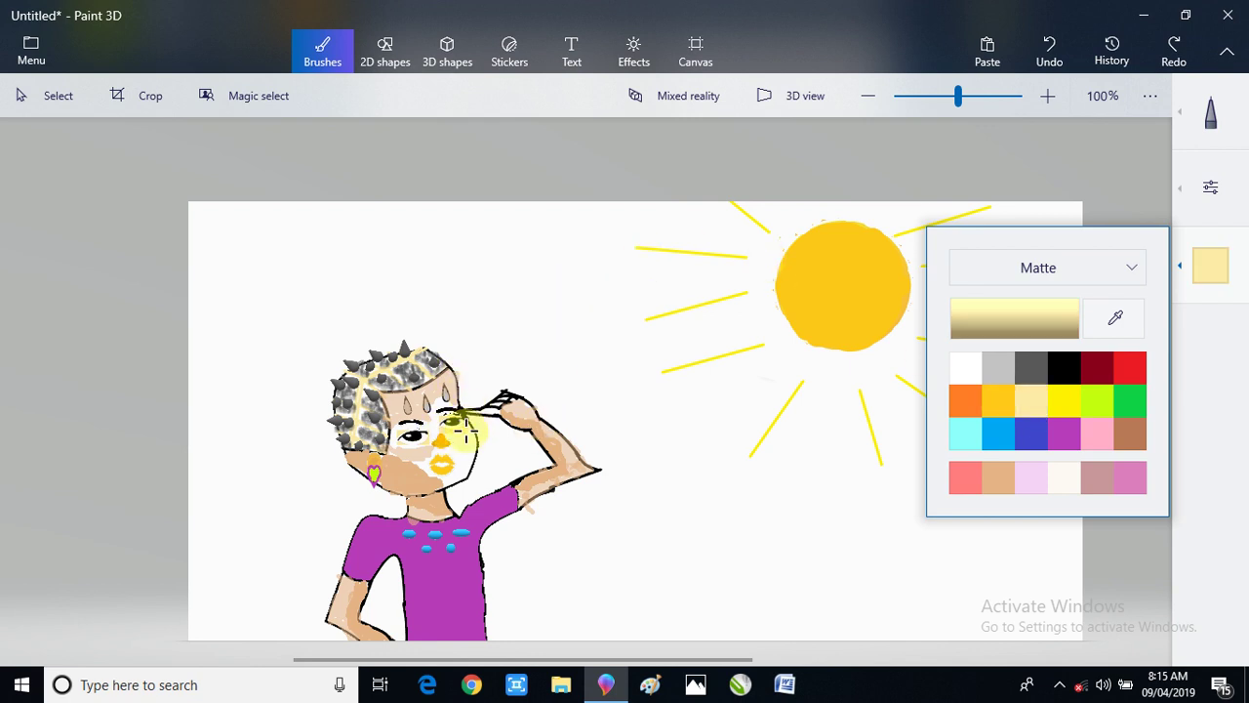
pyautogui.moveTo(467, 434)
pyautogui.mouseDown()
pyautogui.moveTo(467, 469)
pyautogui.moveTo(458, 430)
pyautogui.moveTo(456, 454)
pyautogui.moveTo(464, 435)
pyautogui.moveTo(467, 458)
pyautogui.moveTo(468, 417)
pyautogui.moveTo(461, 467)
pyautogui.moveTo(458, 437)
pyautogui.moveTo(446, 471)
pyautogui.moveTo(447, 455)
pyautogui.moveTo(447, 466)
pyautogui.moveTo(428, 453)
pyautogui.moveTo(435, 425)
pyautogui.moveTo(435, 466)
pyautogui.moveTo(454, 443)
pyautogui.moveTo(415, 450)
pyautogui.moveTo(449, 426)
pyautogui.moveTo(464, 435)
pyautogui.moveTo(449, 439)
pyautogui.moveTo(472, 460)
pyautogui.moveTo(455, 475)
pyautogui.moveTo(444, 475)
pyautogui.moveTo(466, 472)
pyautogui.moveTo(454, 473)
pyautogui.moveTo(466, 422)
pyautogui.mouseUp()
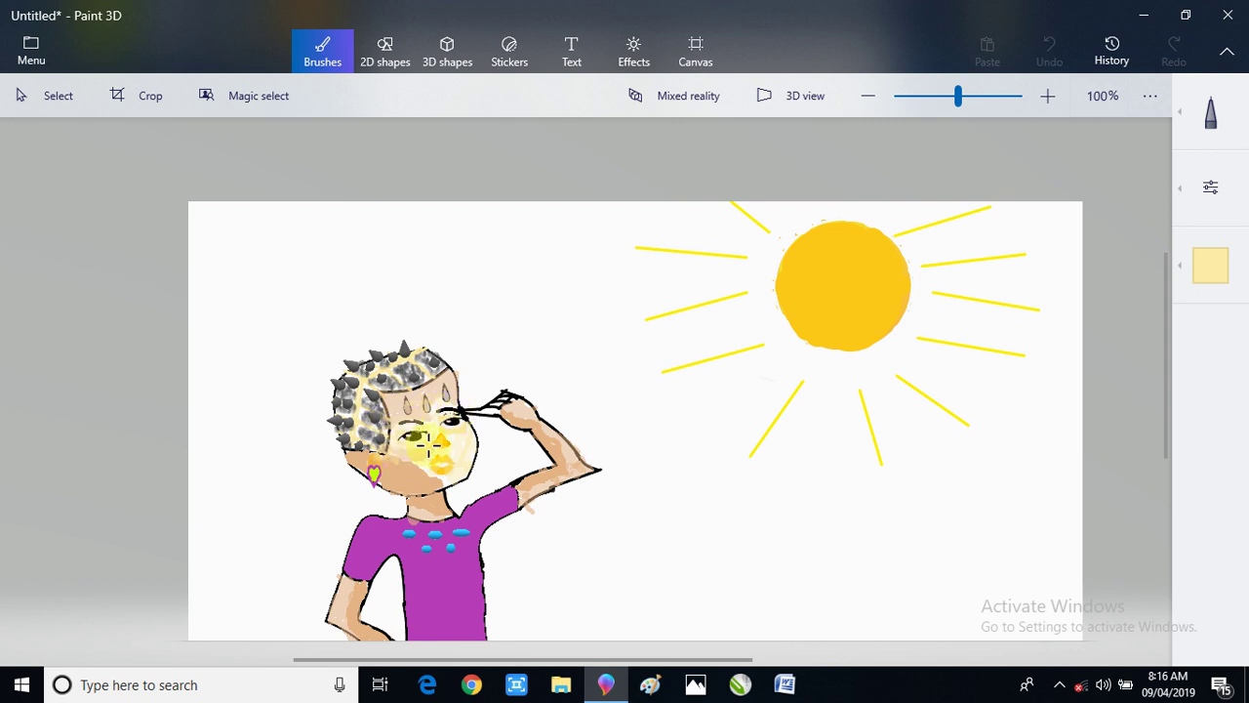
pyautogui.moveTo(426, 447)
pyautogui.mouseDown()
pyautogui.moveTo(433, 483)
pyautogui.moveTo(430, 456)
pyautogui.moveTo(398, 504)
pyautogui.mouseUp()
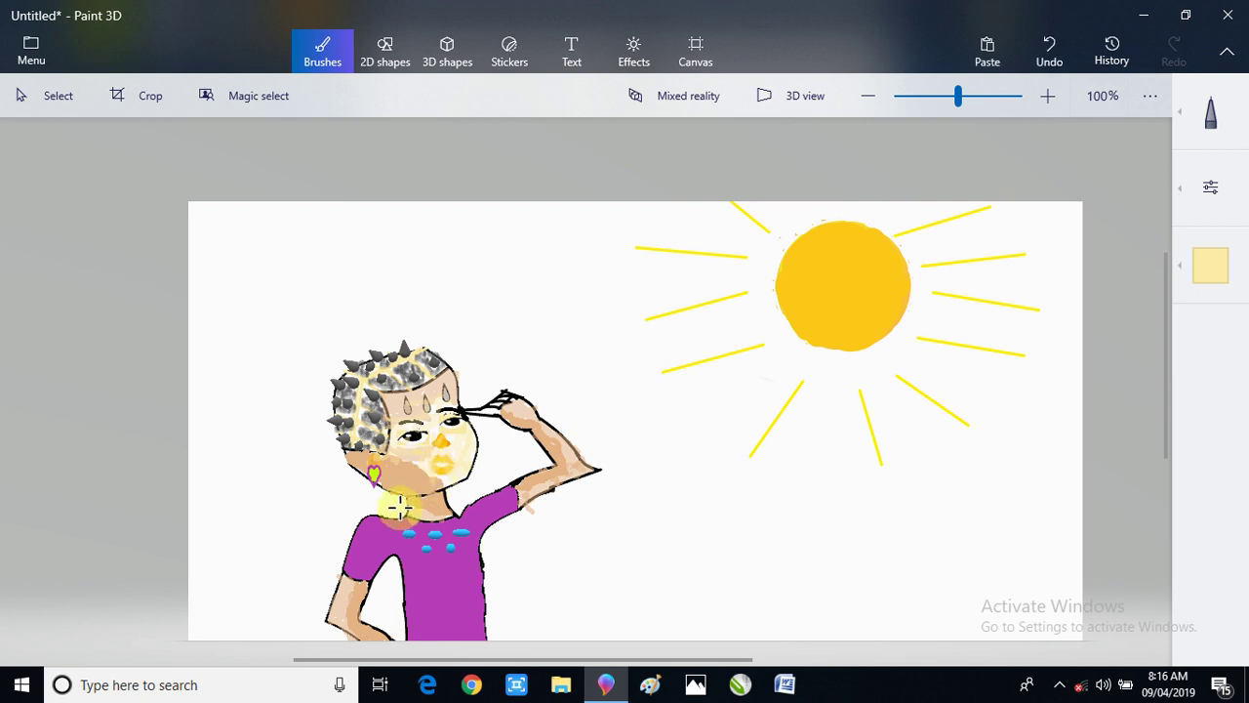
pyautogui.hotkey('ctrl', 'z')
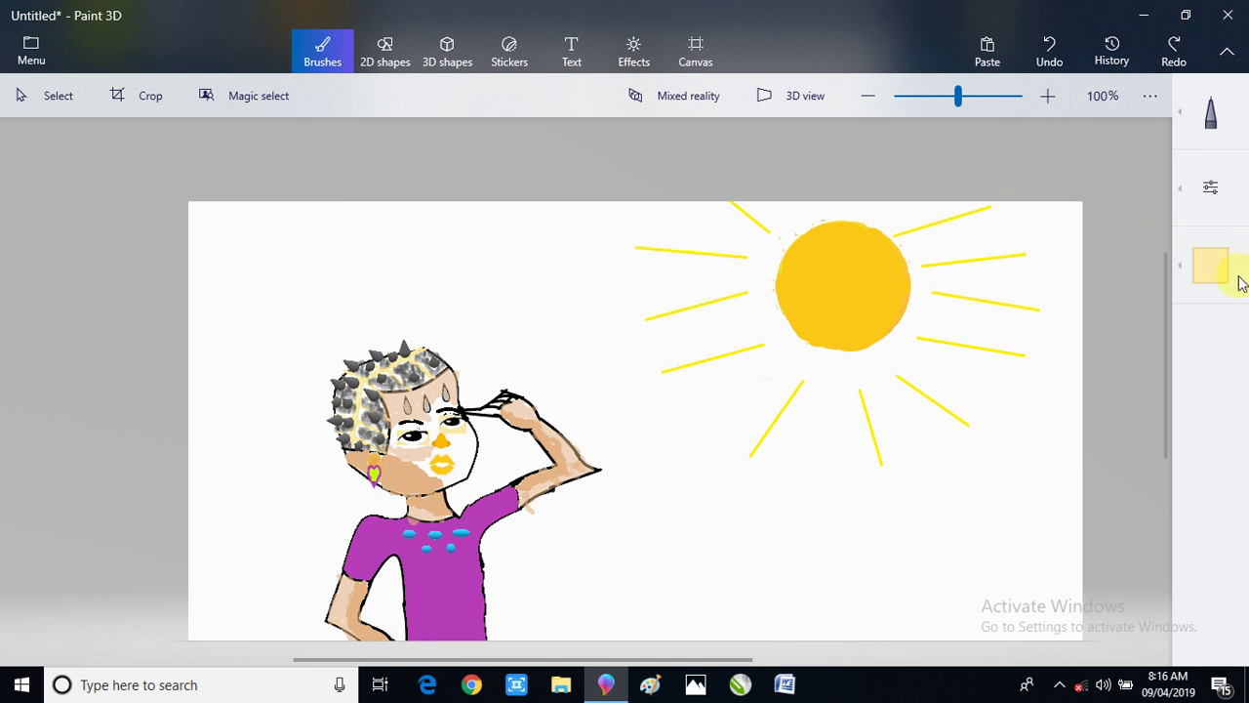
# - Set the Pixel pen opacity to 84%
pyautogui.click(1209, 188)
pyautogui.click(1114, 290)
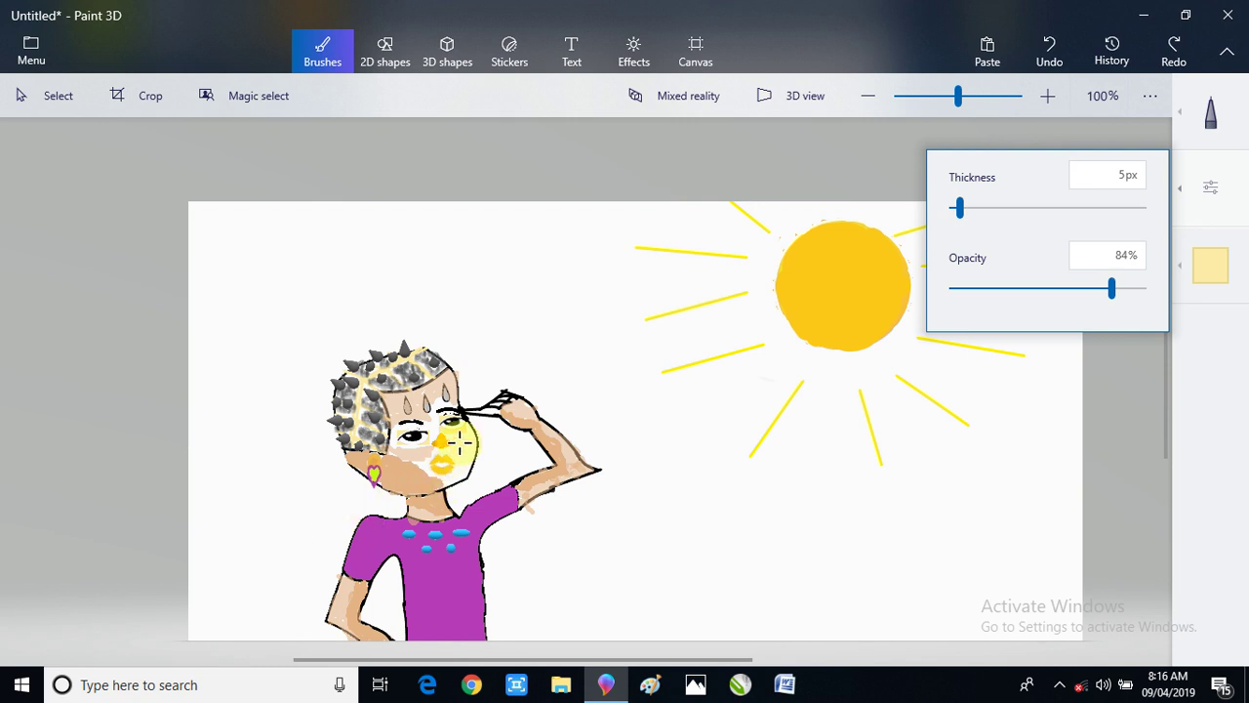
# - Try stronger light yellow strokes on the cheek, chin and around the eyes, undoing each attempt
pyautogui.moveTo(442, 471)
pyautogui.mouseDown()
pyautogui.moveTo(461, 473)
pyautogui.moveTo(473, 427)
pyautogui.moveTo(476, 459)
pyautogui.moveTo(471, 430)
pyautogui.moveTo(450, 445)
pyautogui.mouseUp()
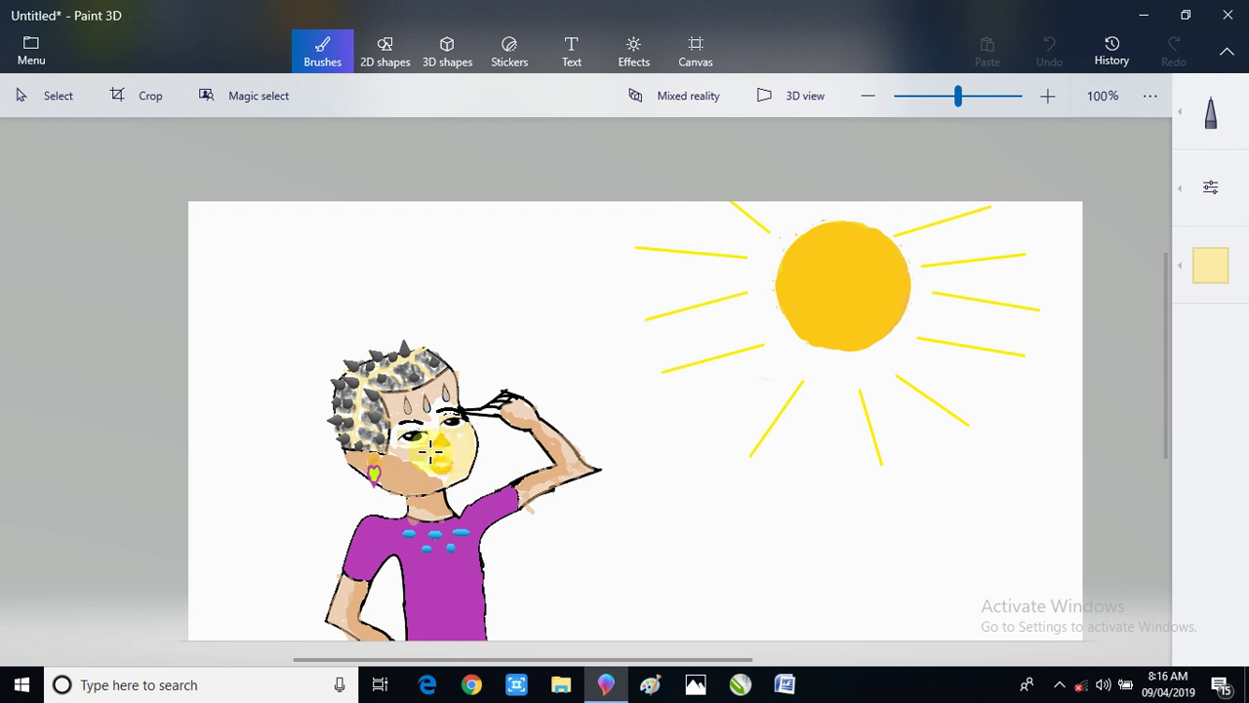
pyautogui.moveTo(421, 459)
pyautogui.mouseDown()
pyautogui.moveTo(413, 461)
pyautogui.moveTo(435, 489)
pyautogui.moveTo(455, 483)
pyautogui.moveTo(435, 479)
pyautogui.moveTo(464, 455)
pyautogui.moveTo(469, 423)
pyautogui.moveTo(460, 436)
pyautogui.moveTo(445, 428)
pyautogui.moveTo(466, 434)
pyautogui.moveTo(455, 453)
pyautogui.moveTo(442, 446)
pyautogui.moveTo(455, 485)
pyautogui.mouseUp()
pyautogui.hotkey('ctrl', 'z')
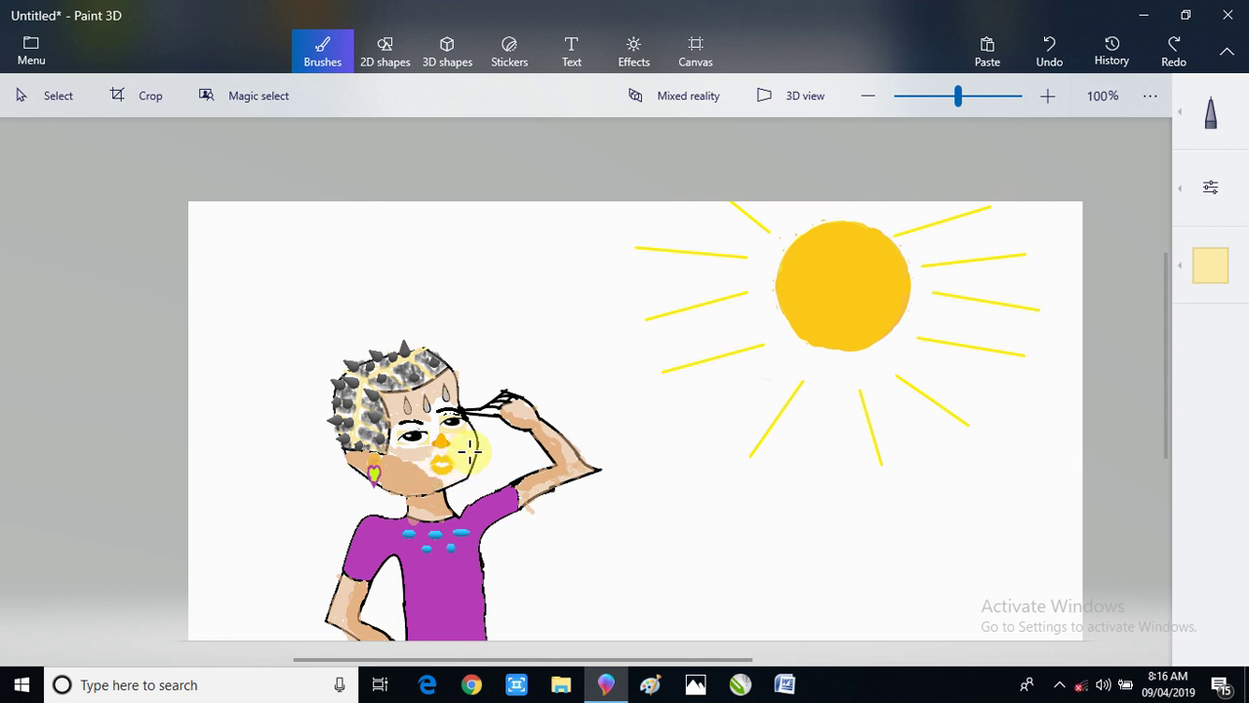
pyautogui.moveTo(469, 447); pyautogui.dragTo(460, 425)
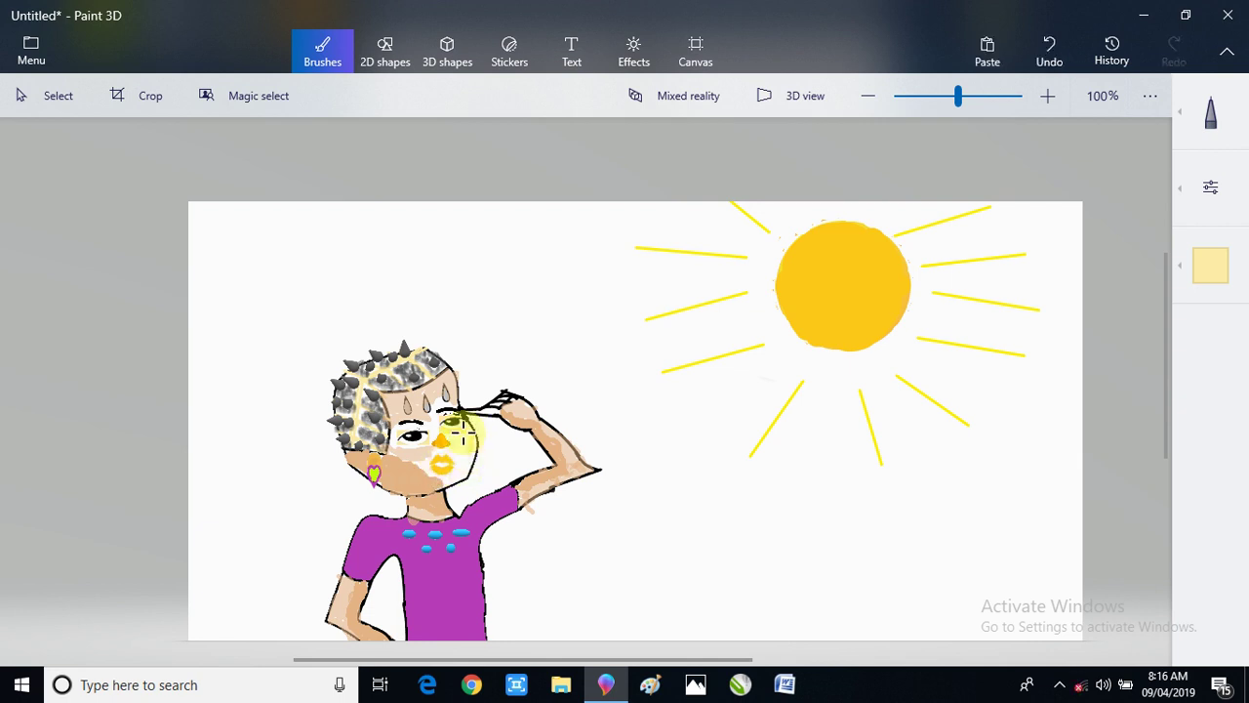
pyautogui.hotkey('ctrl', 'z')
pyautogui.moveTo(459, 449)
pyautogui.mouseDown()
pyautogui.moveTo(448, 459)
pyautogui.moveTo(463, 456)
pyautogui.moveTo(468, 420)
pyautogui.moveTo(461, 475)
pyautogui.moveTo(473, 463)
pyautogui.moveTo(456, 476)
pyautogui.moveTo(480, 467)
pyautogui.moveTo(444, 486)
pyautogui.moveTo(426, 473)
pyautogui.moveTo(451, 441)
pyautogui.moveTo(449, 418)
pyautogui.moveTo(433, 432)
pyautogui.moveTo(441, 410)
pyautogui.moveTo(430, 444)
pyautogui.moveTo(444, 404)
pyautogui.moveTo(433, 400)
pyautogui.moveTo(451, 407)
pyautogui.moveTo(442, 416)
pyautogui.mouseUp()
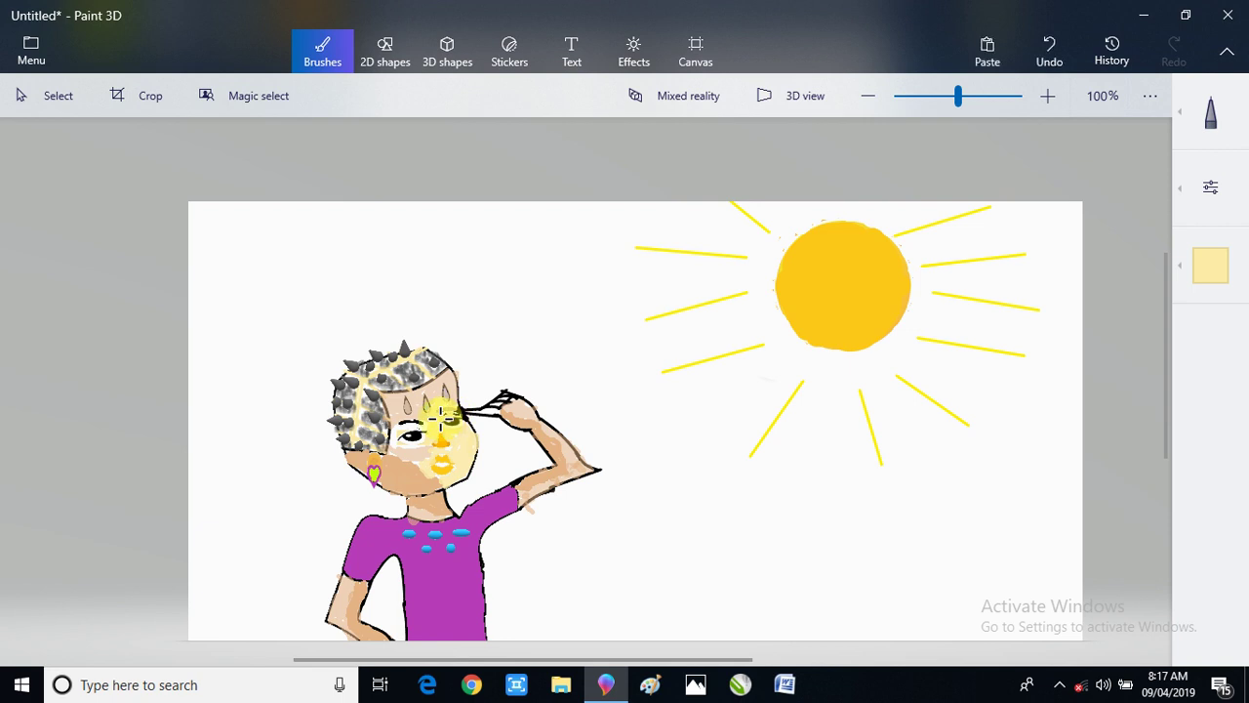
pyautogui.hotkey('ctrl', 'z')
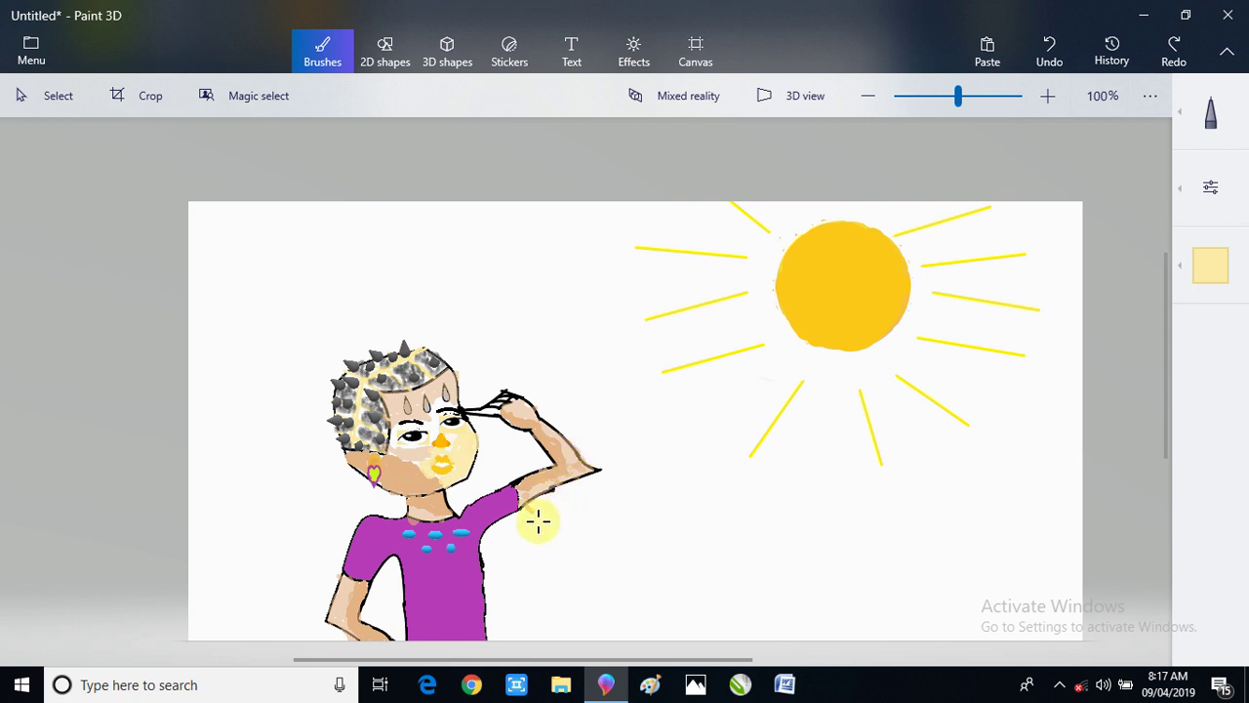
pyautogui.hotkey('ctrl', 'z')
pyautogui.hotkey('ctrl', 'z')
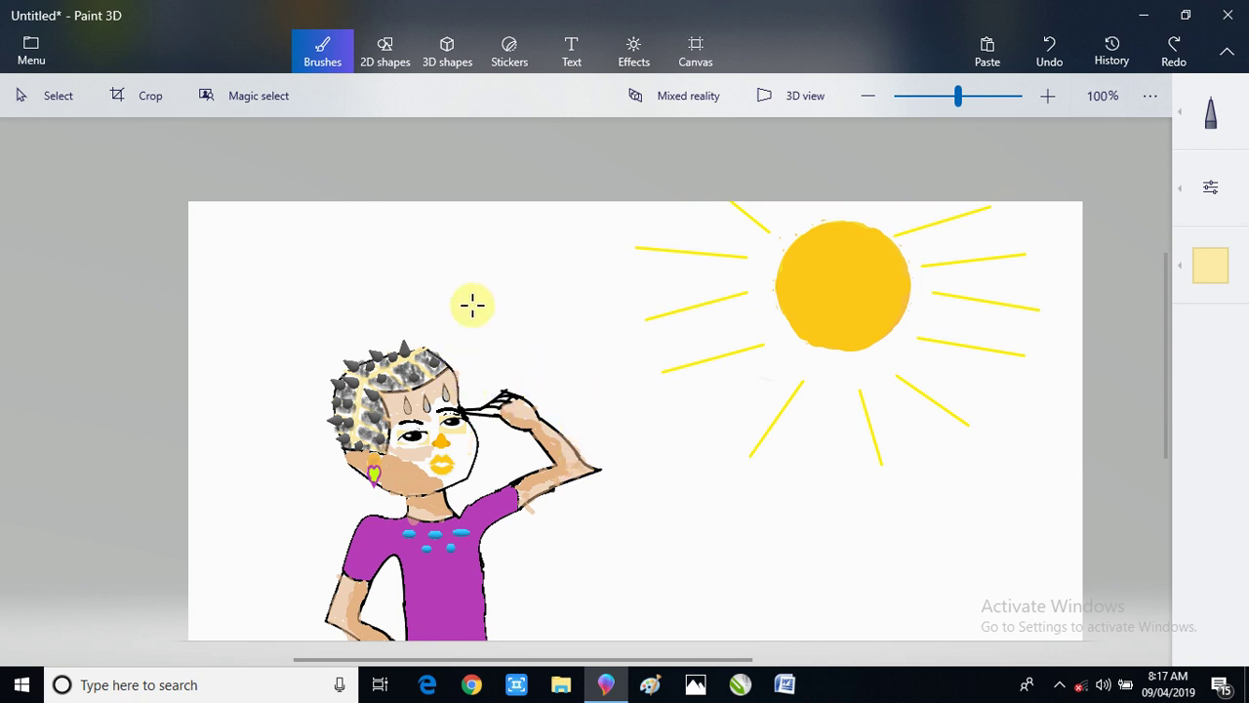
# - Choose the tan color and set the Pixel pen opacity to 28%
pyautogui.click(1216, 269)
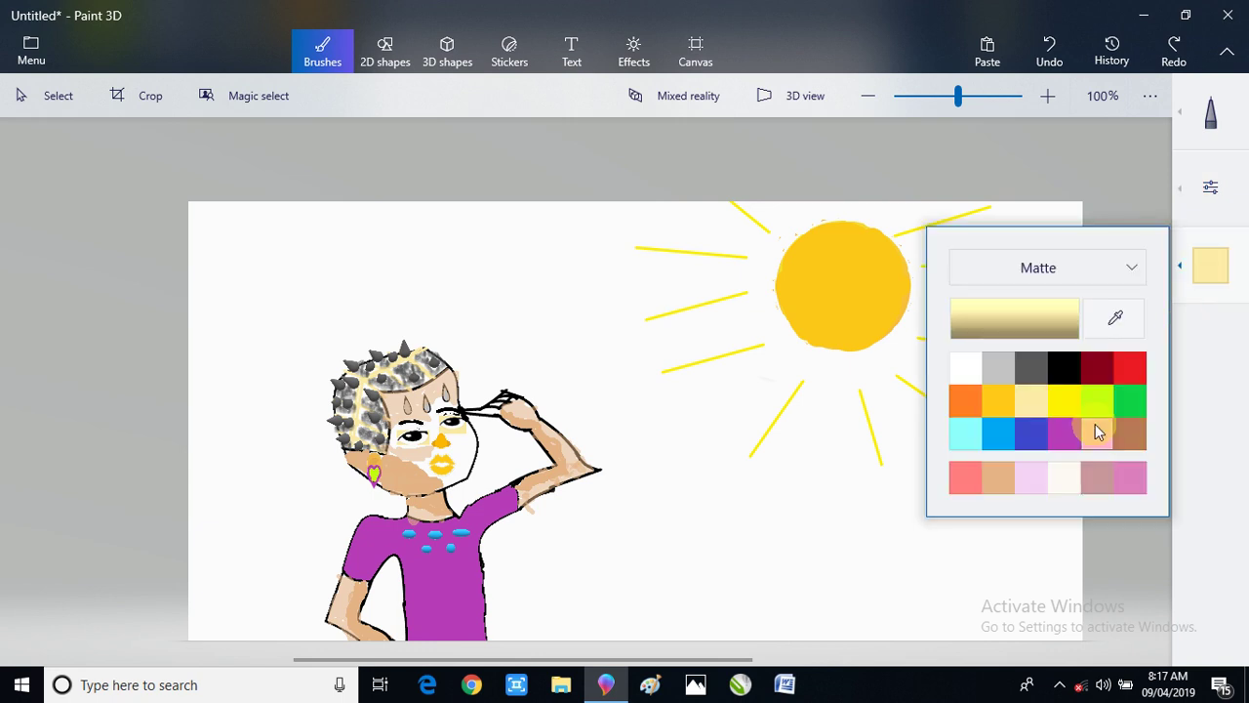
pyautogui.click(1007, 476)
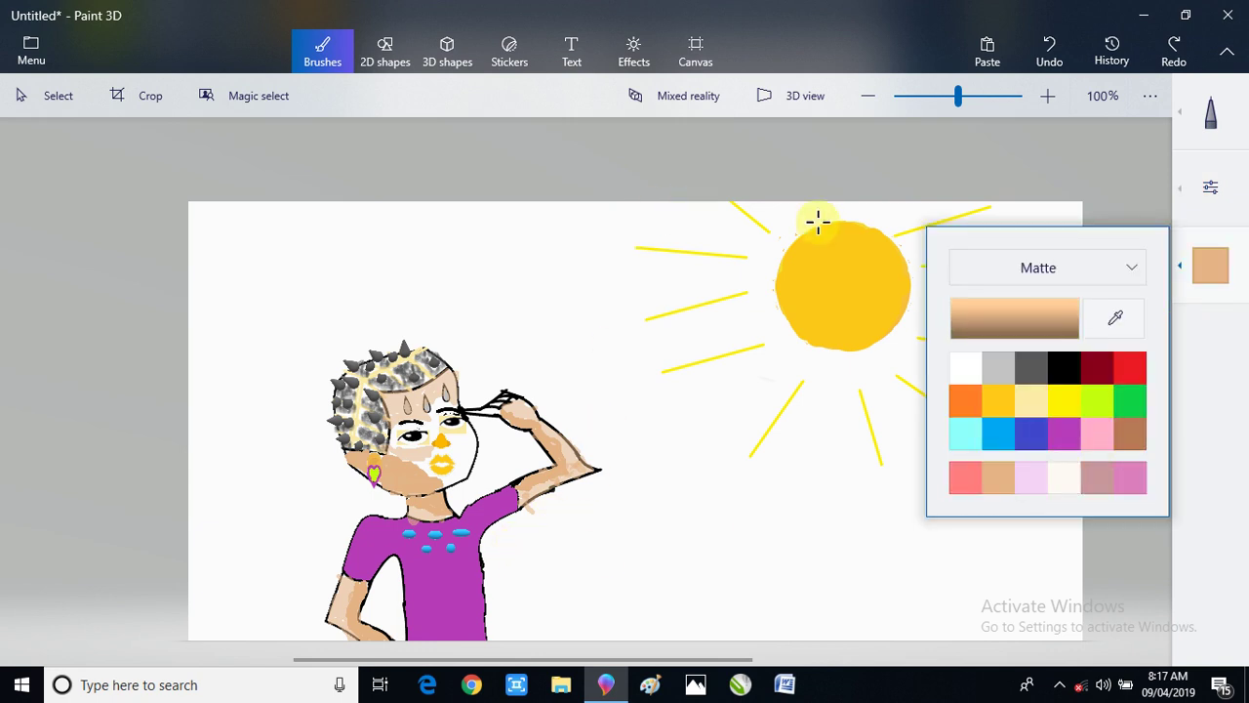
pyautogui.click(1210, 187)
pyautogui.moveTo(1142, 287)
pyautogui.mouseDown()
pyautogui.moveTo(901, 264)
pyautogui.moveTo(1004, 274)
pyautogui.moveTo(306, 371)
pyautogui.moveTo(128, 270)
pyautogui.mouseUp()
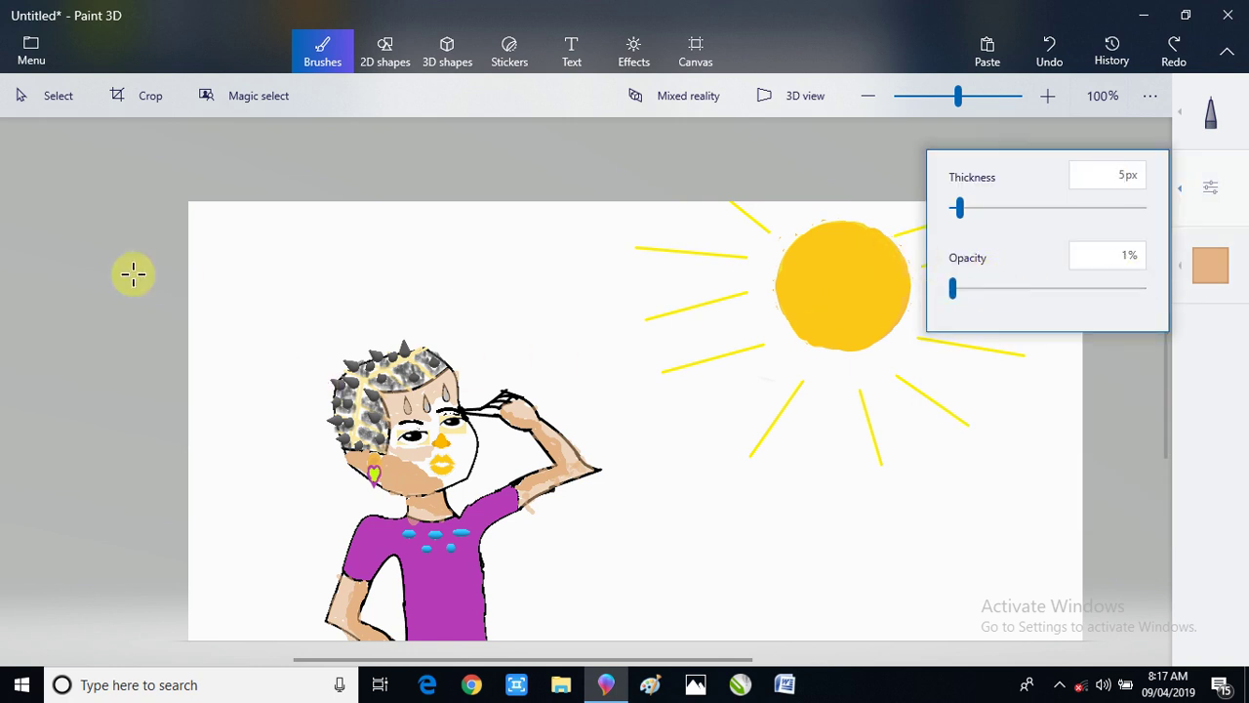
pyautogui.click(1004, 287)
# - Paint the white areas around the eyes, cheek and chin with translucent tan strokes
pyautogui.moveTo(430, 392)
pyautogui.mouseDown()
pyautogui.moveTo(415, 430)
pyautogui.moveTo(426, 414)
pyautogui.moveTo(442, 434)
pyautogui.moveTo(441, 421)
pyautogui.mouseUp()
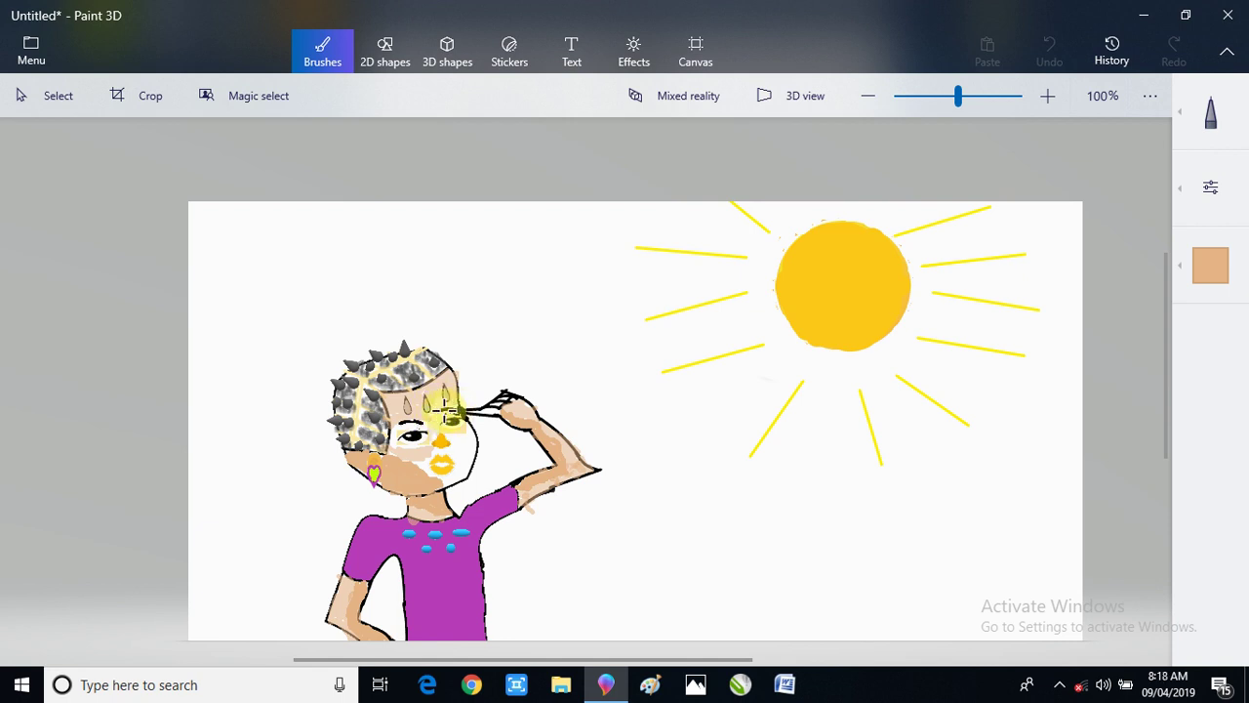
pyautogui.moveTo(425, 417)
pyautogui.mouseDown()
pyautogui.moveTo(387, 438)
pyautogui.moveTo(451, 443)
pyautogui.moveTo(453, 465)
pyautogui.moveTo(462, 434)
pyautogui.moveTo(457, 479)
pyautogui.moveTo(470, 468)
pyautogui.moveTo(438, 480)
pyautogui.moveTo(462, 475)
pyautogui.moveTo(479, 445)
pyautogui.moveTo(462, 425)
pyautogui.moveTo(470, 414)
pyautogui.moveTo(467, 447)
pyautogui.mouseUp()
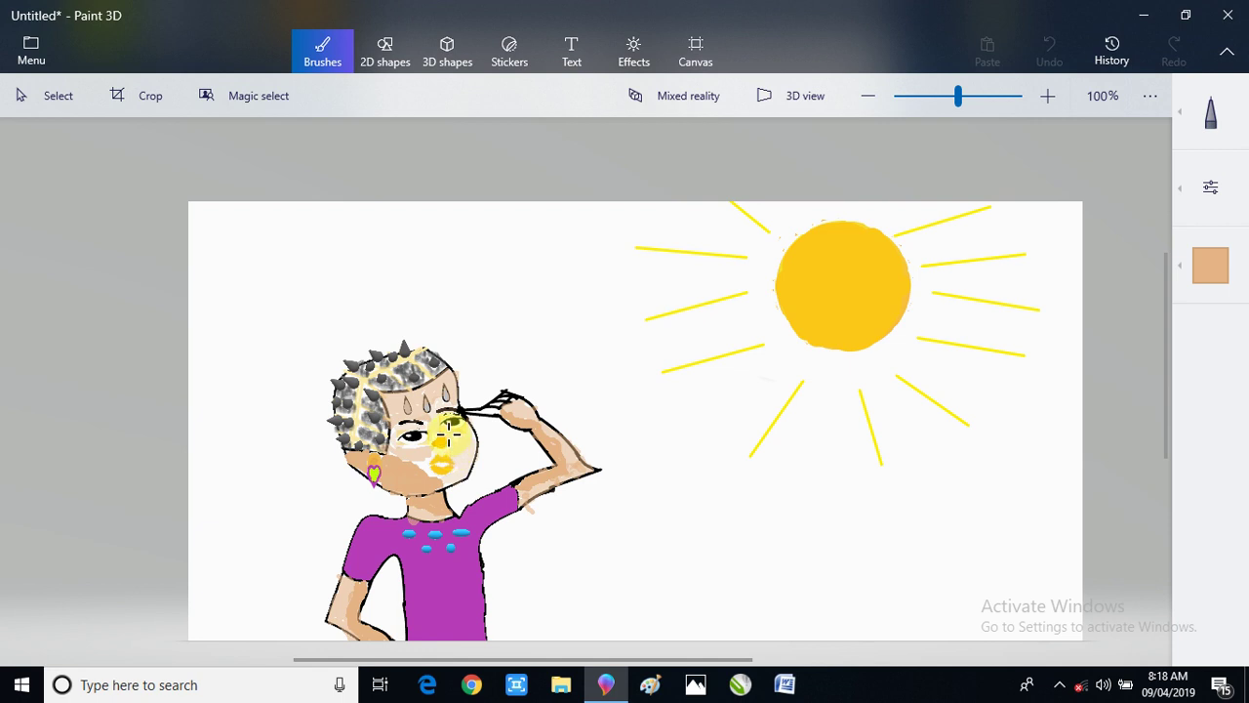
pyautogui.moveTo(463, 444)
pyautogui.mouseDown()
pyautogui.moveTo(424, 453)
pyautogui.moveTo(432, 471)
pyautogui.moveTo(427, 456)
pyautogui.moveTo(428, 471)
pyautogui.moveTo(418, 466)
pyautogui.moveTo(414, 452)
pyautogui.moveTo(441, 470)
pyautogui.mouseUp()
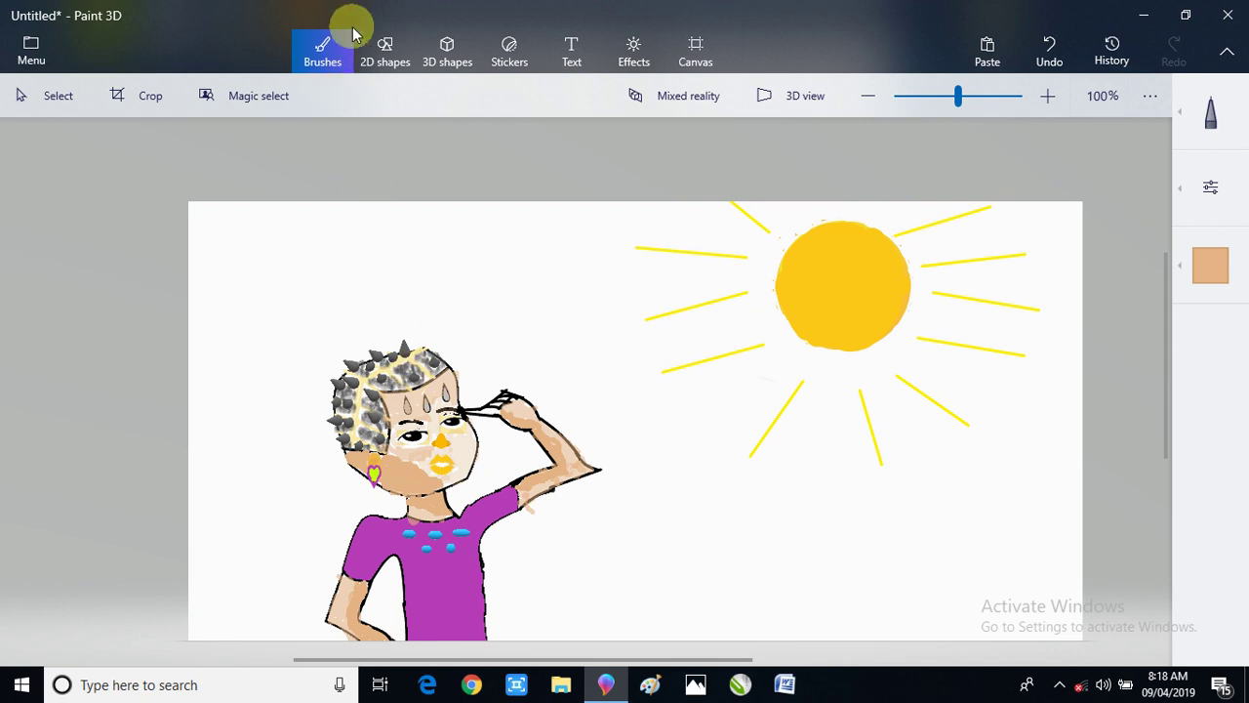
# - Erase the stray tan marks below the raised arm with the Eraser
pyautogui.click(1212, 113)
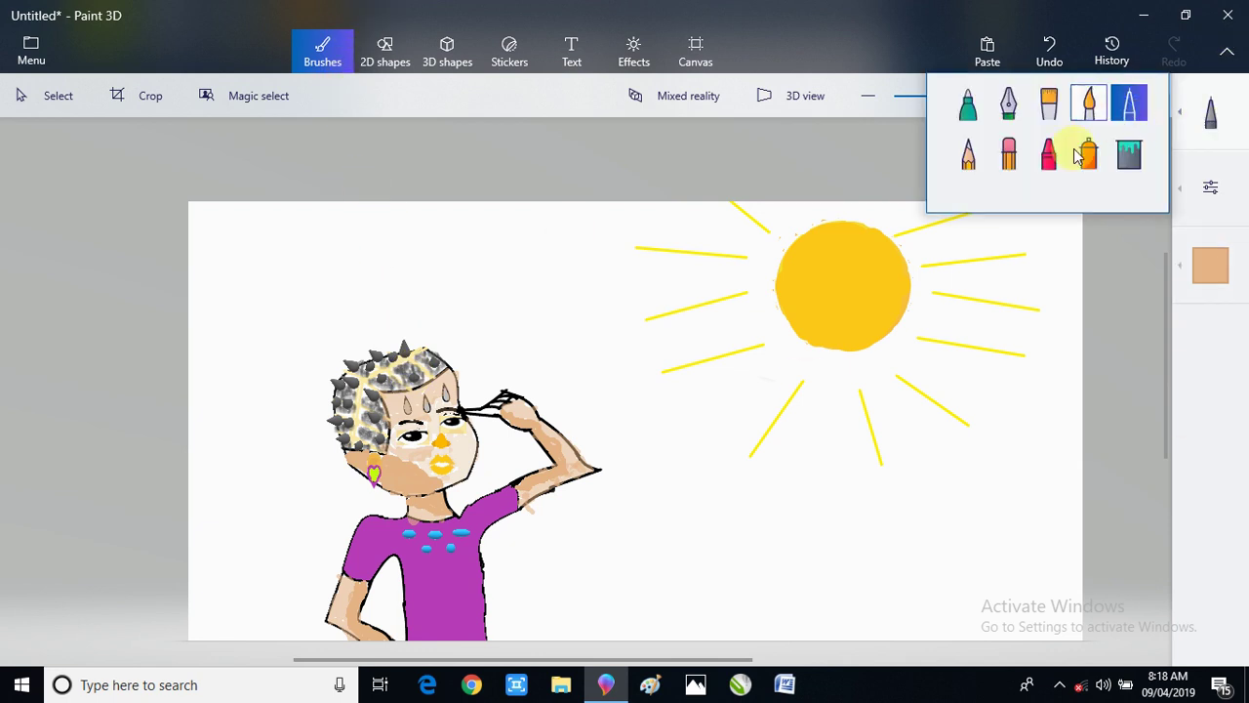
pyautogui.click(1009, 153)
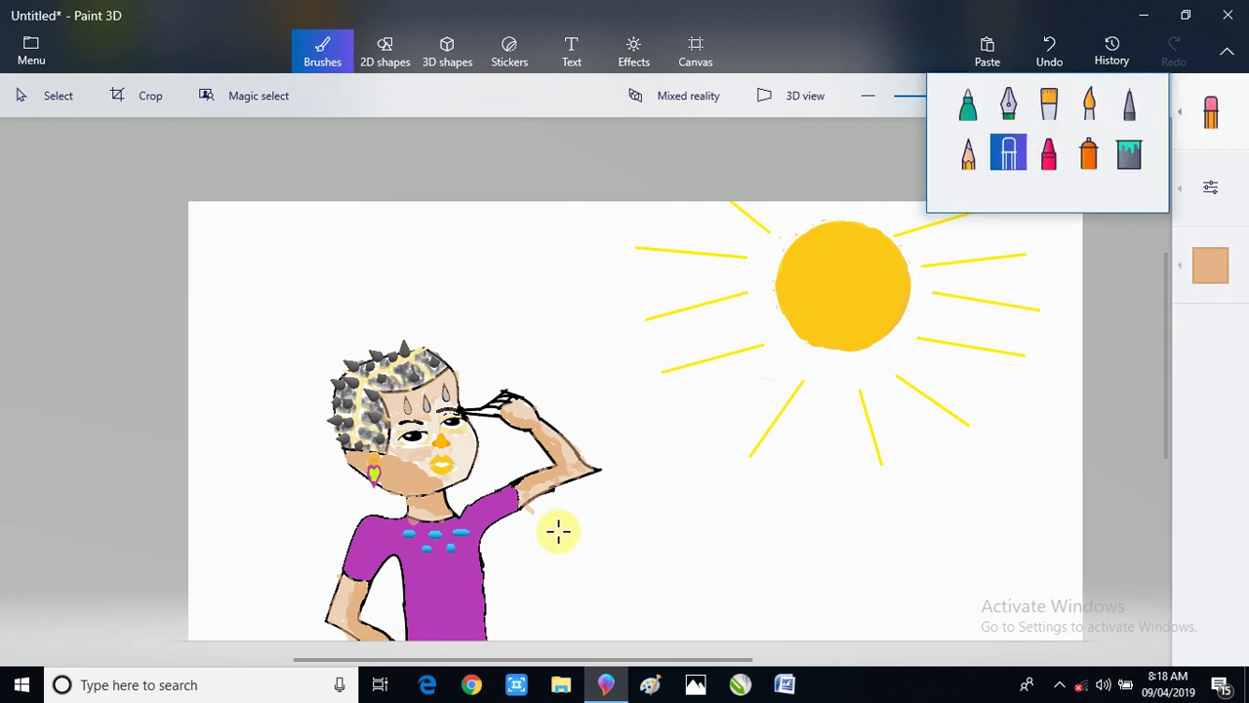
pyautogui.moveTo(559, 532)
pyautogui.mouseDown()
pyautogui.moveTo(546, 514)
pyautogui.moveTo(511, 524)
pyautogui.moveTo(538, 516)
pyautogui.mouseUp()
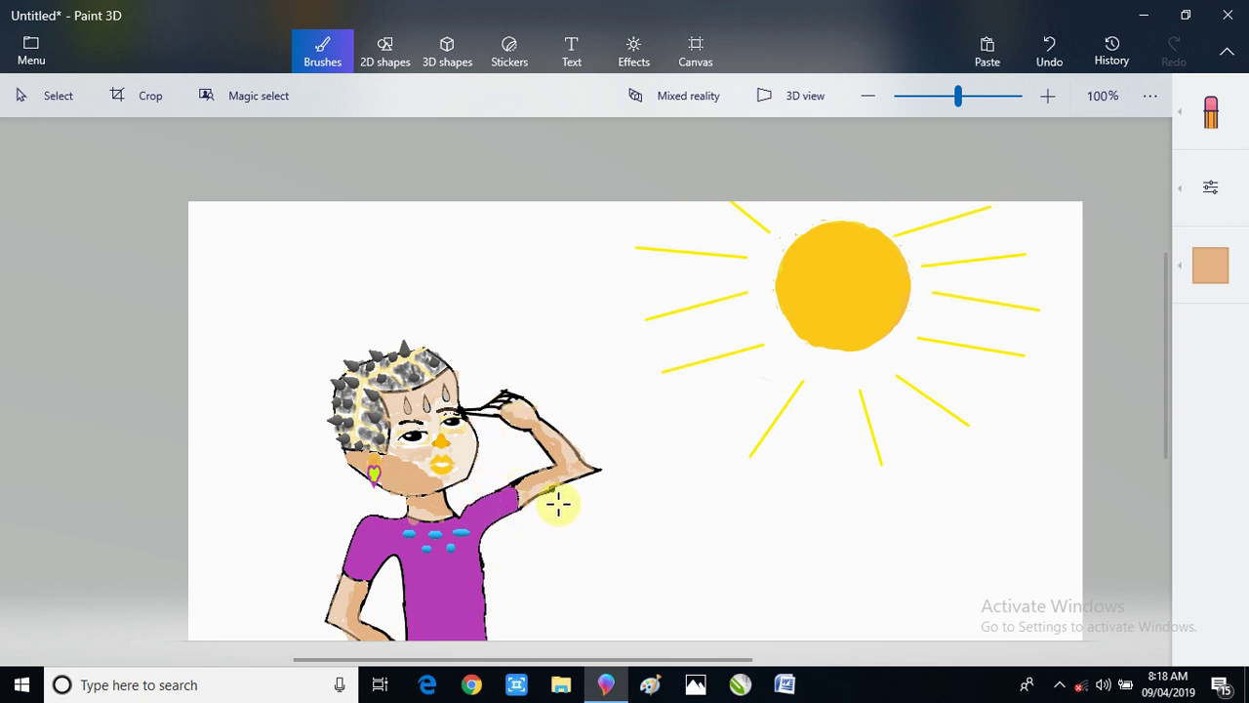
# - Try erasing the stray color below the lowered arm's elbow, undoing each attempt
pyautogui.click(345, 639)
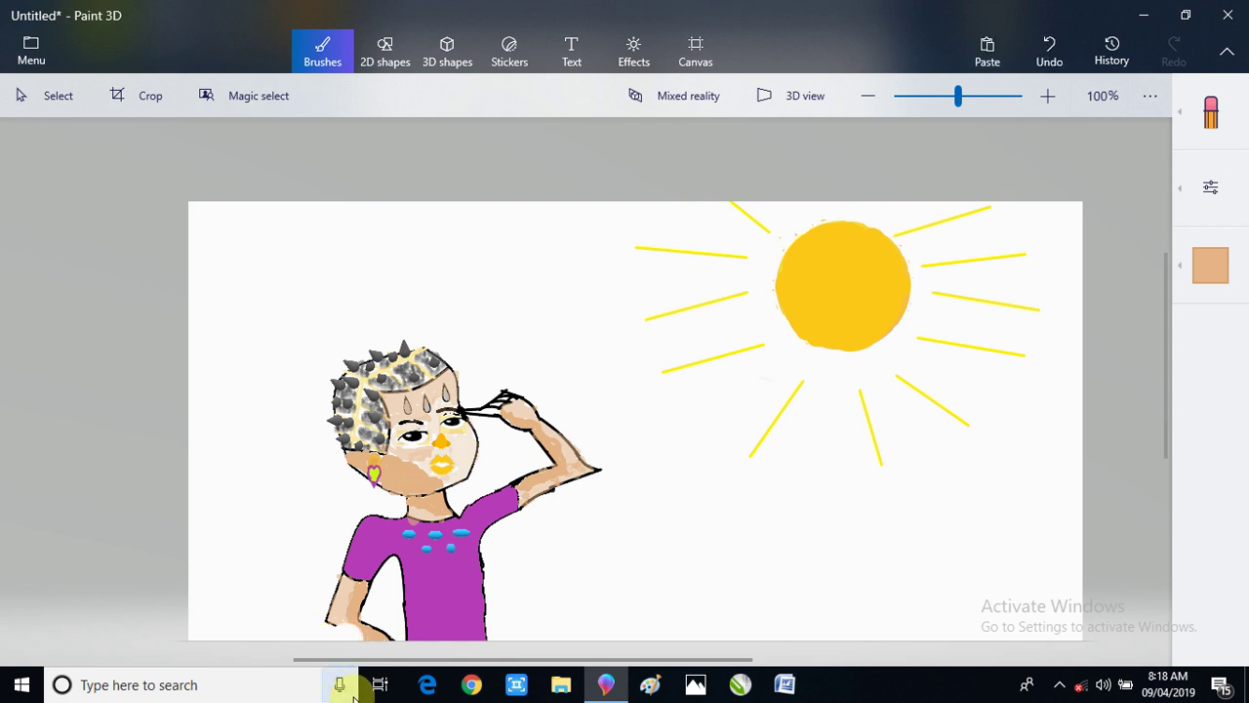
pyautogui.hotkey('ctrl', 'z')
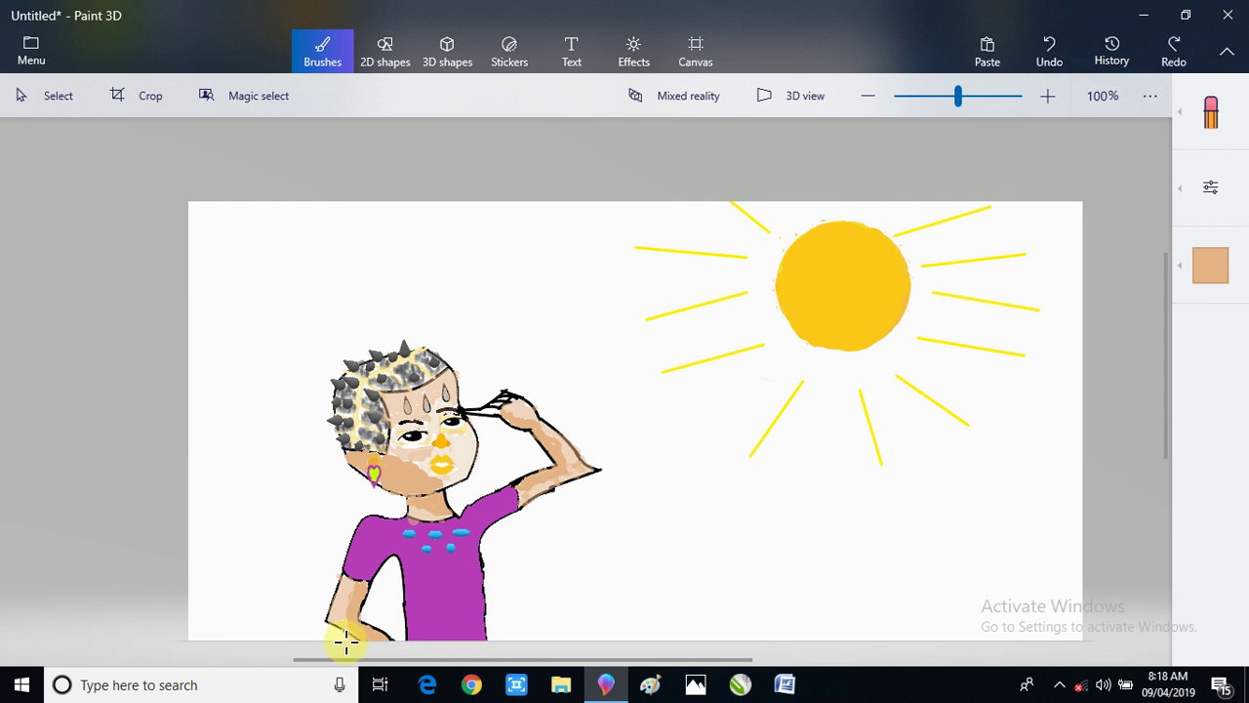
pyautogui.click(343, 640)
pyautogui.hotkey('ctrl', 'z')
# - Set the Eraser thickness to 1 px and erase along the outer edge of the lowered arm's elbow
pyautogui.click(1234, 185)
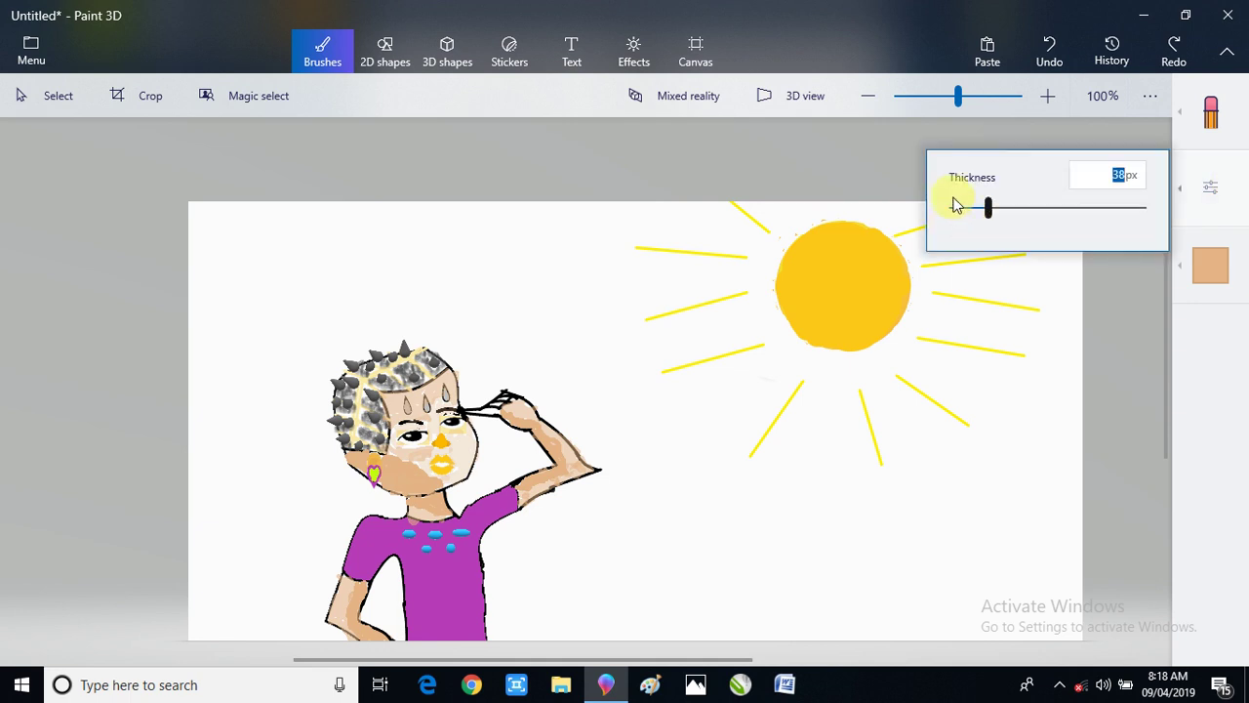
pyautogui.click(952, 207)
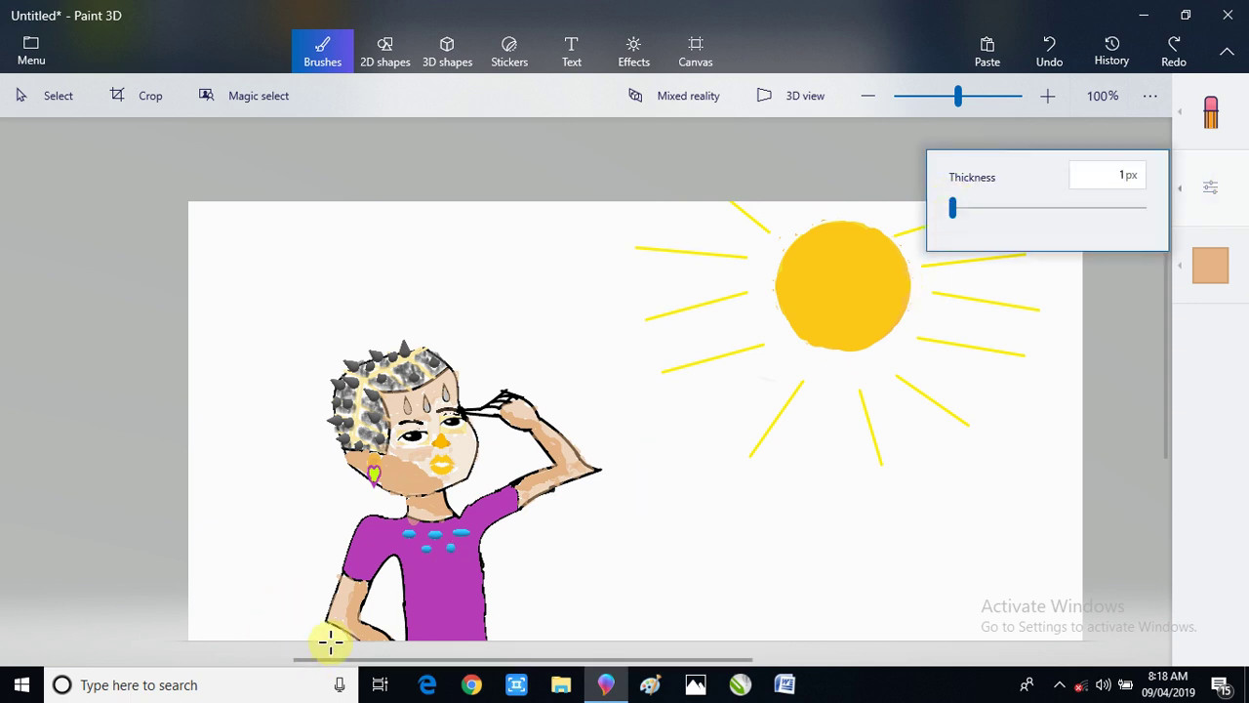
pyautogui.moveTo(330, 641); pyautogui.dragTo(342, 647)
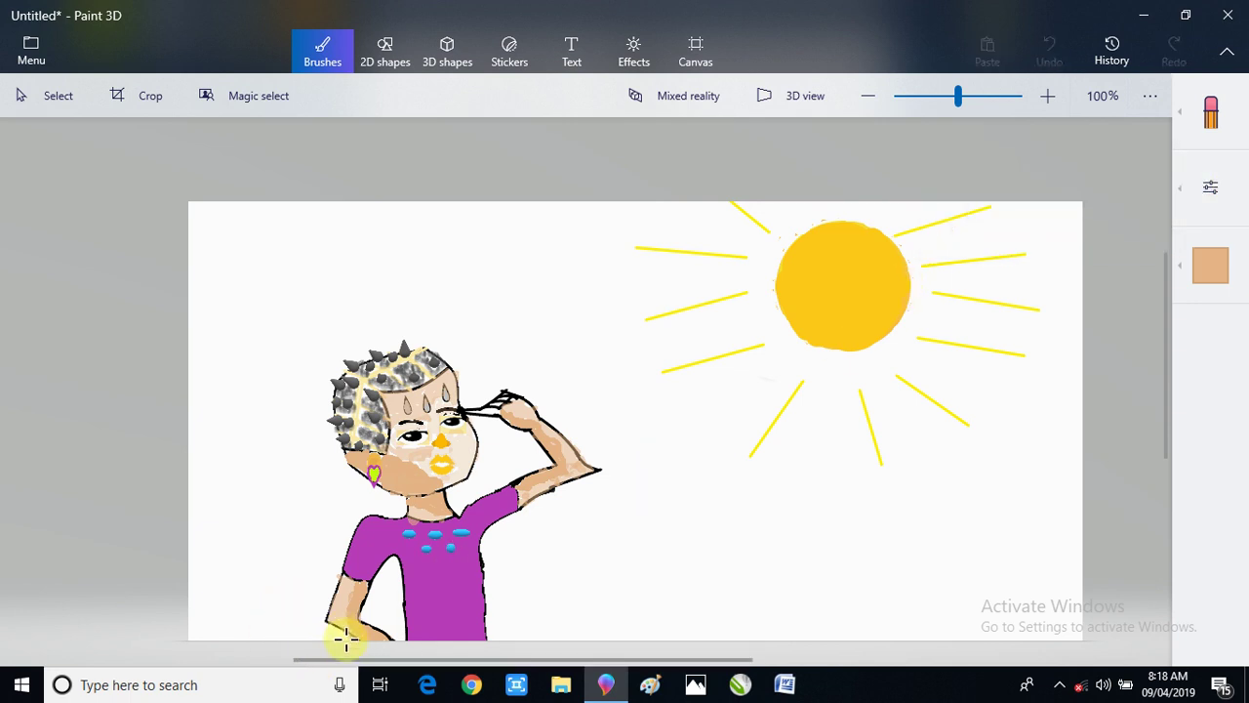
pyautogui.moveTo(349, 641); pyautogui.dragTo(350, 638)
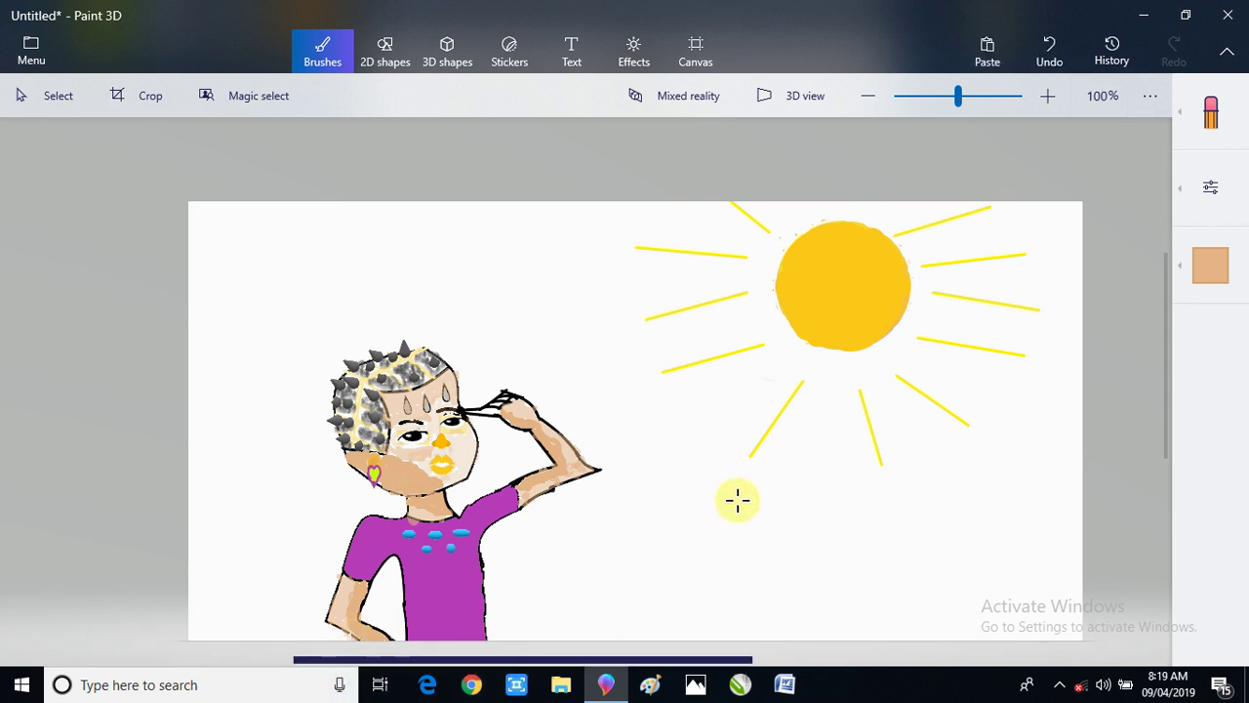
# - Set the Eraser thickness to 7 px and erase the stray color under the lowered forearm
pyautogui.click(1211, 192)
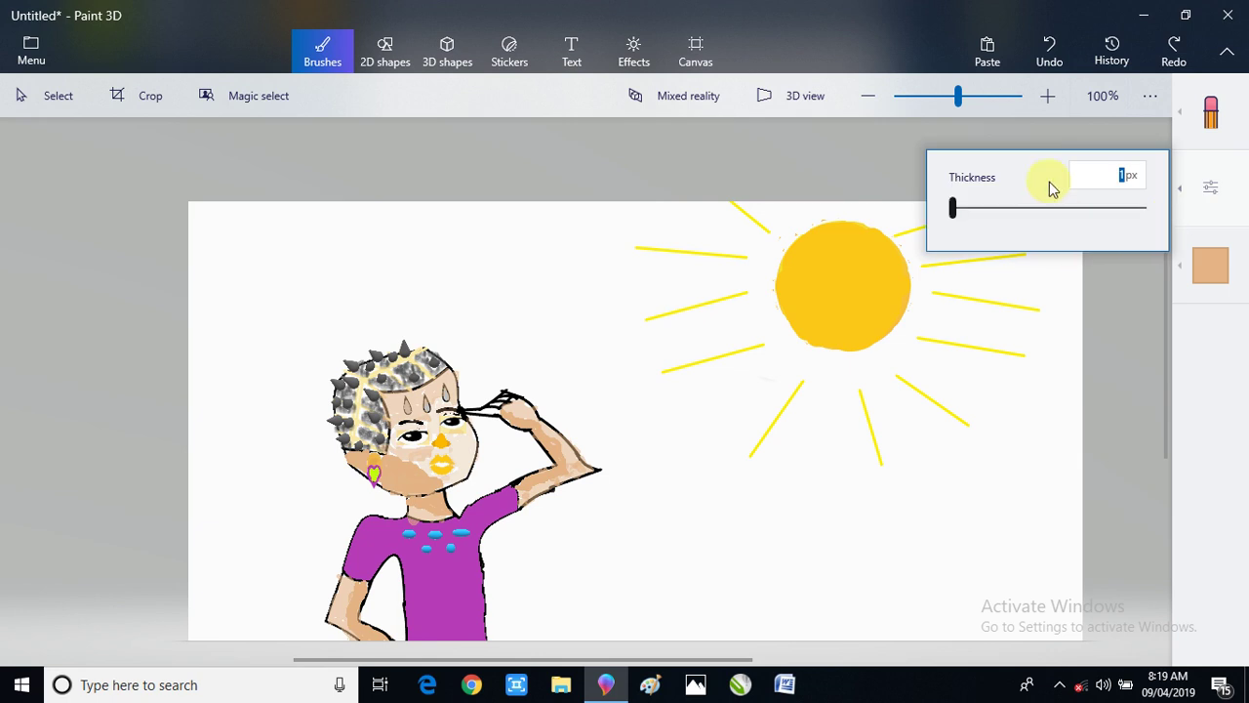
pyautogui.click(959, 207)
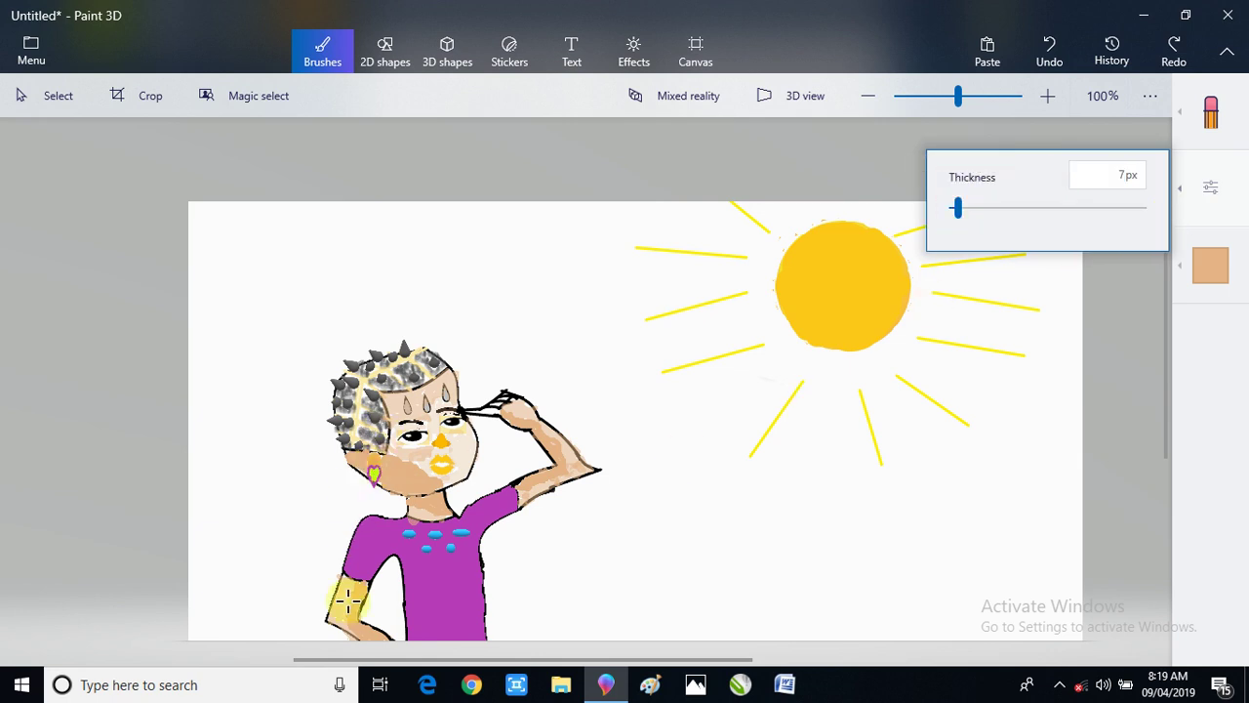
pyautogui.moveTo(346, 639); pyautogui.dragTo(358, 641)
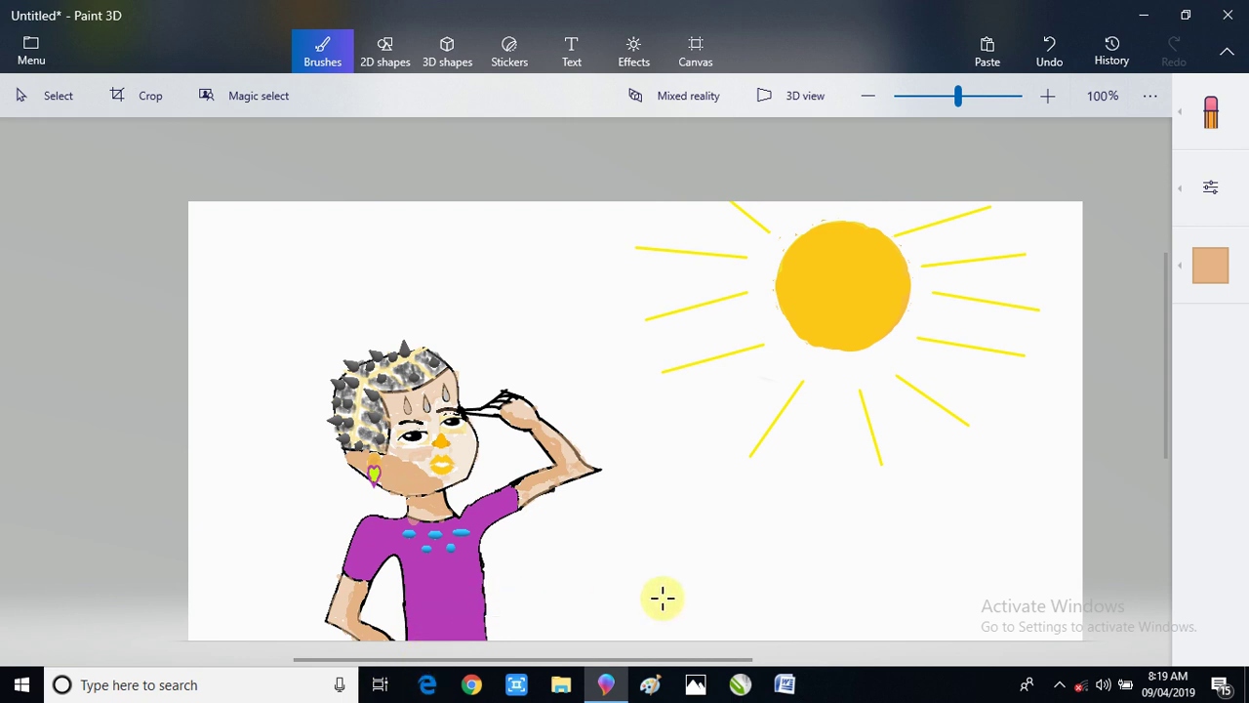
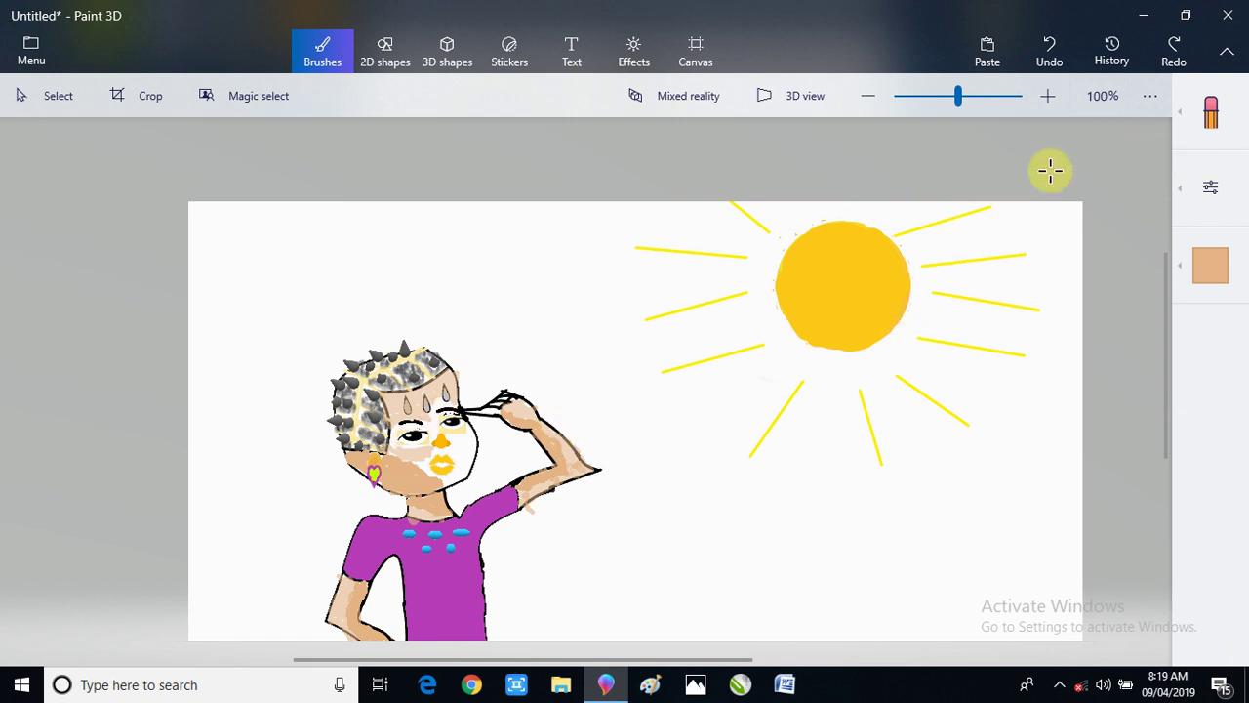
# - Fill the white areas of the face with tan using the Fill tool, undo it, and refill at a lower opacity
pyautogui.click(1220, 115)
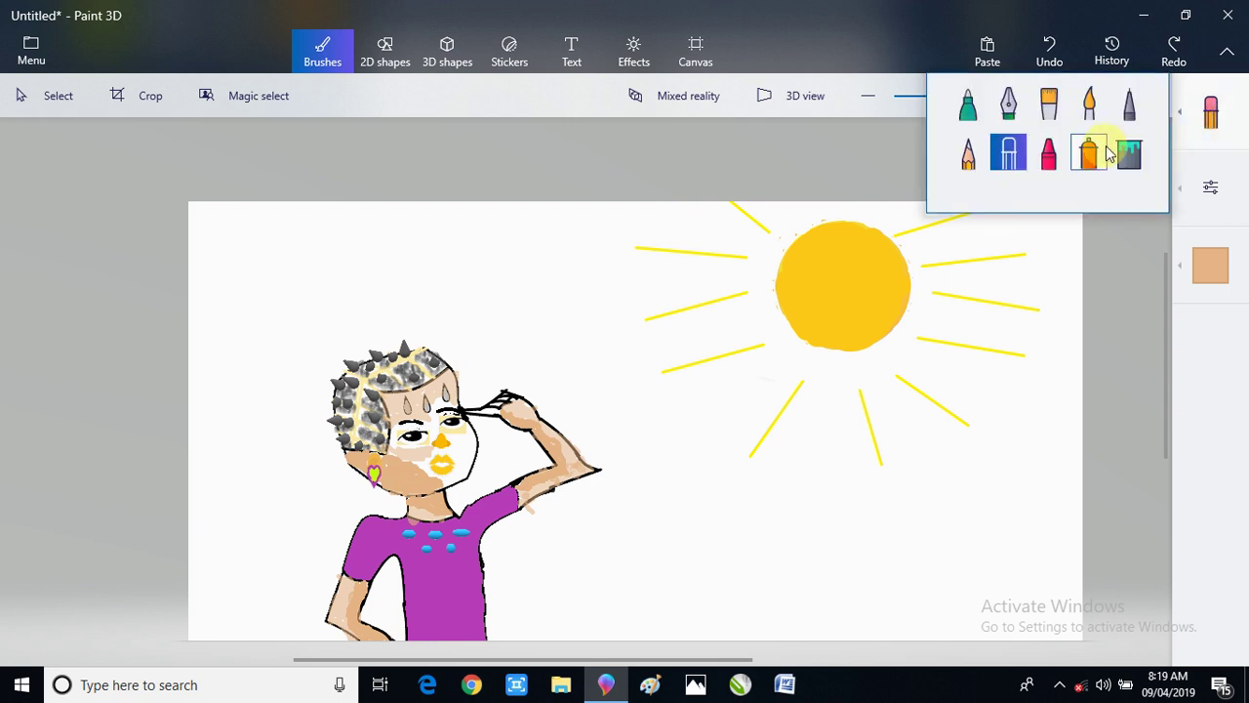
pyautogui.click(1128, 157)
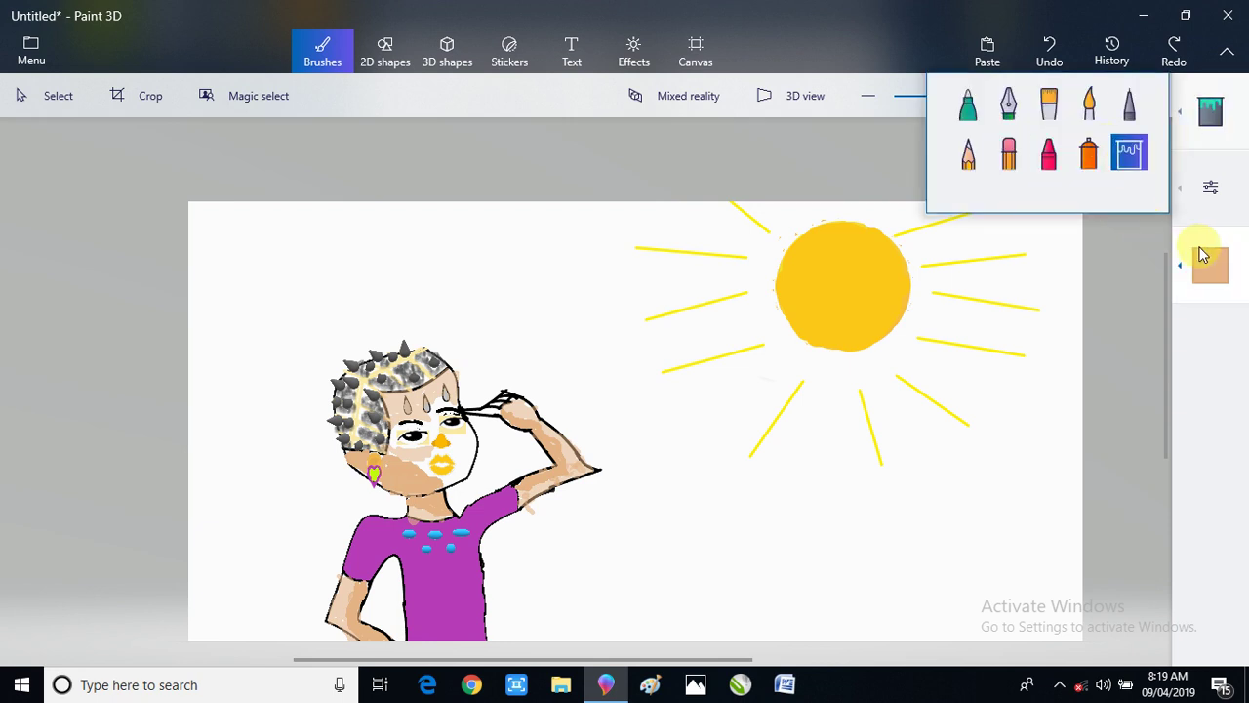
pyautogui.click(449, 447)
pyautogui.click(452, 449)
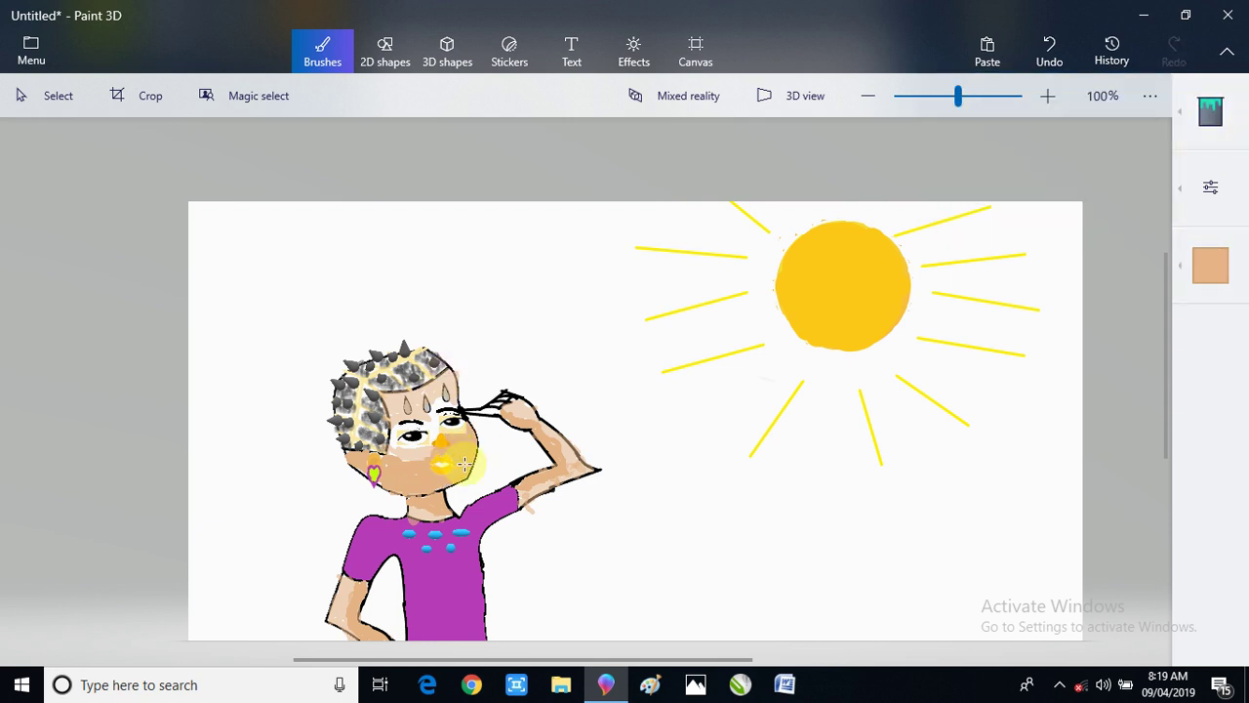
pyautogui.hotkey('ctrl', 'z')
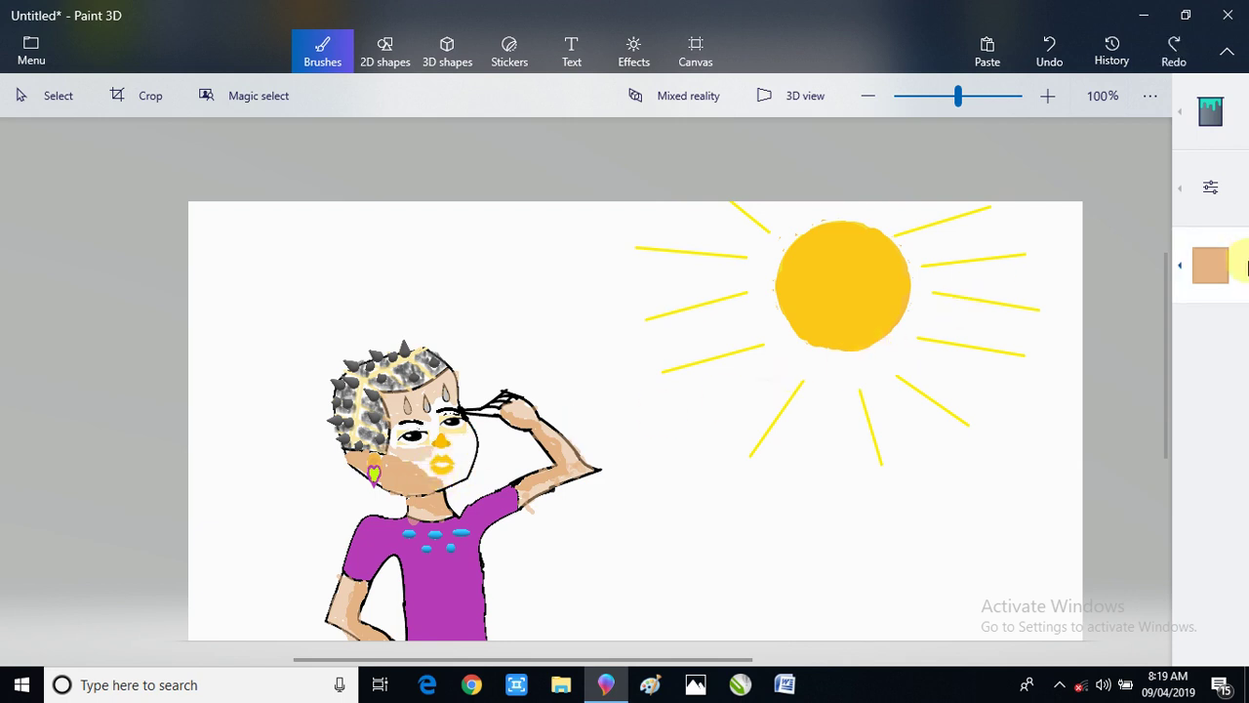
pyautogui.click(1210, 265)
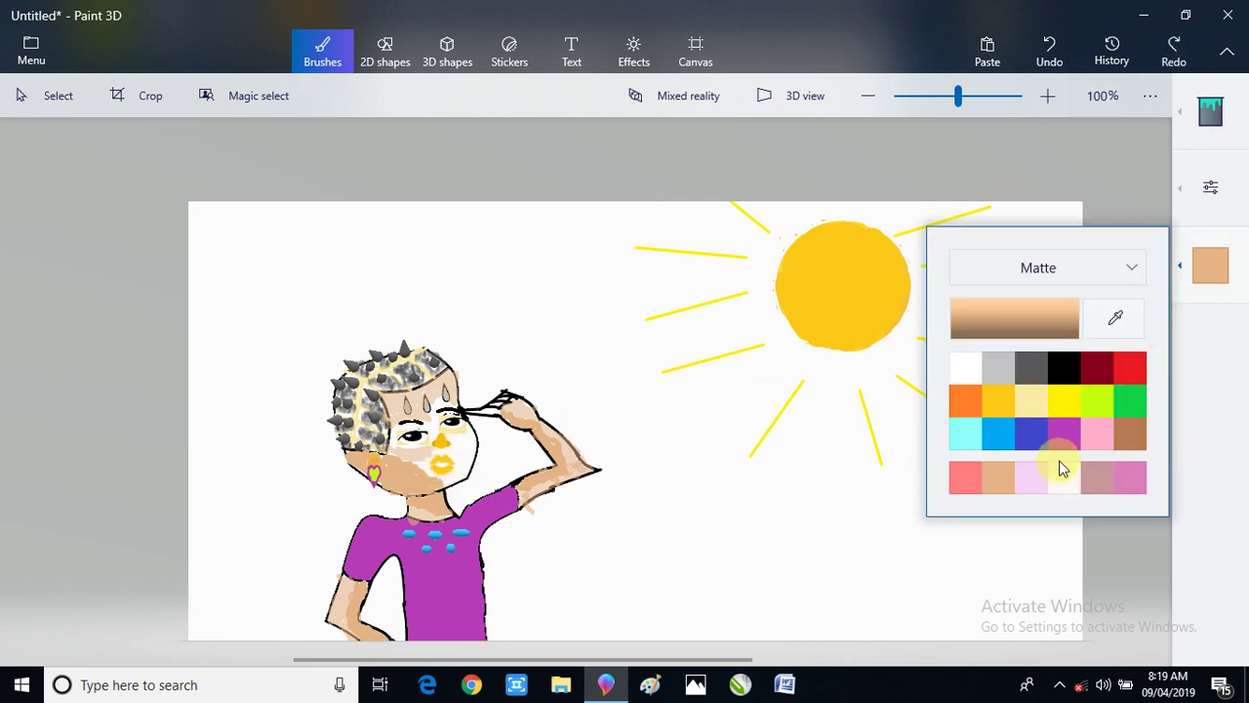
pyautogui.click(1246, 197)
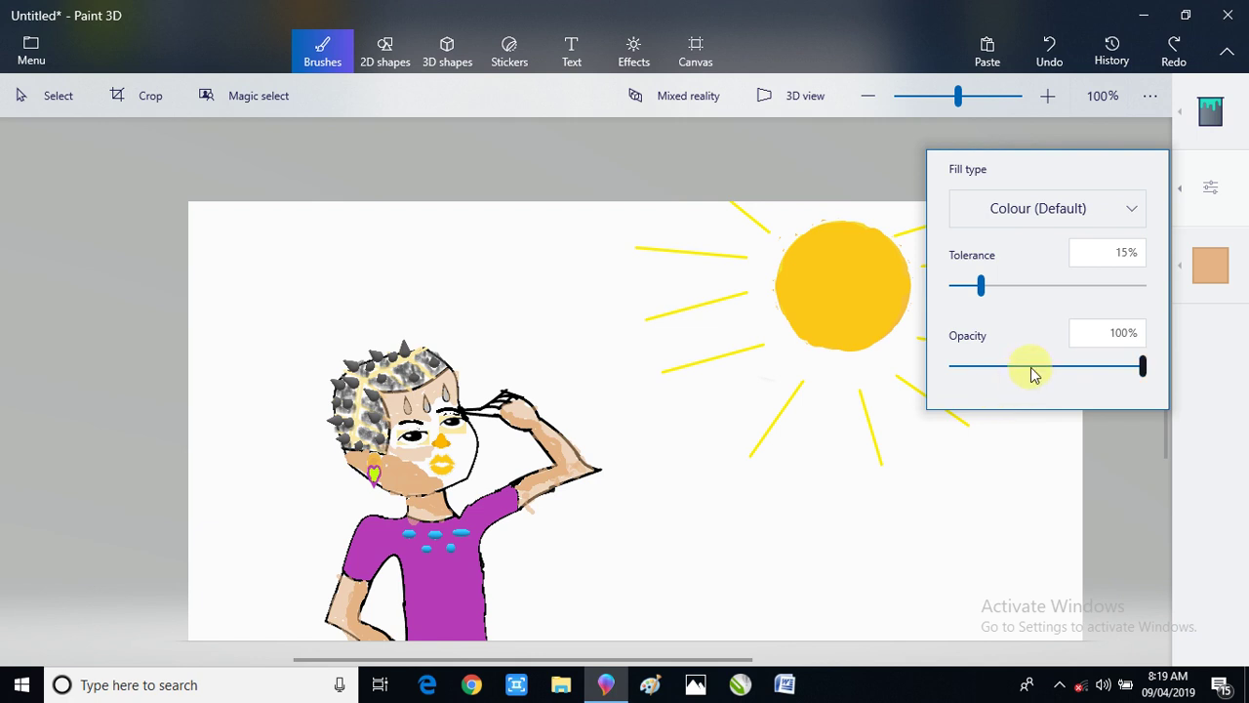
pyautogui.click(465, 449)
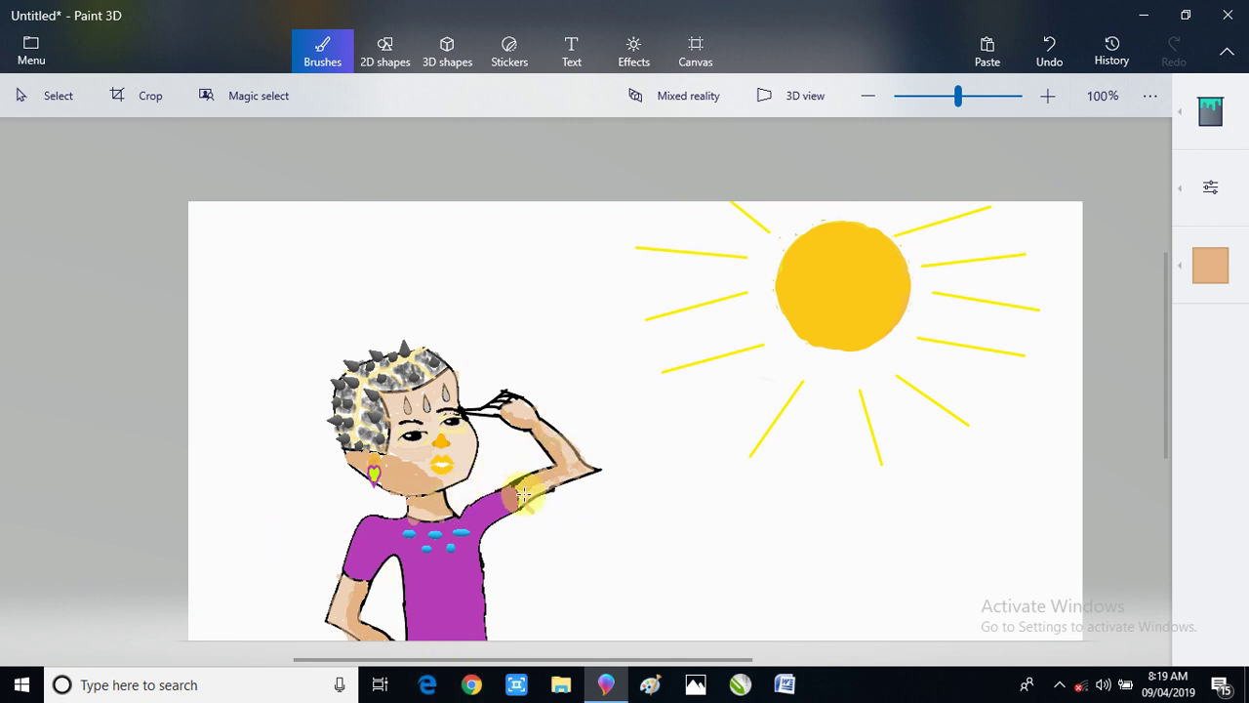
# - Set the color to white and fill the background area below the raised arm
pyautogui.click(1234, 297)
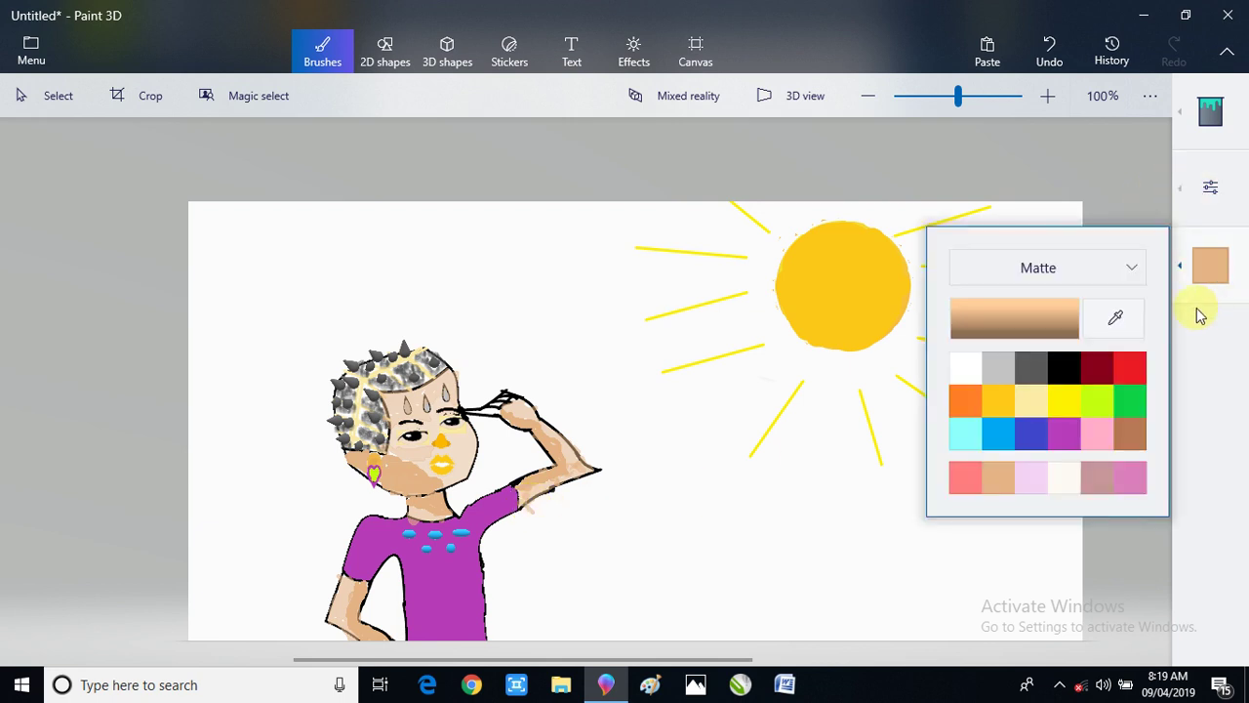
pyautogui.click(965, 369)
pyautogui.click(546, 519)
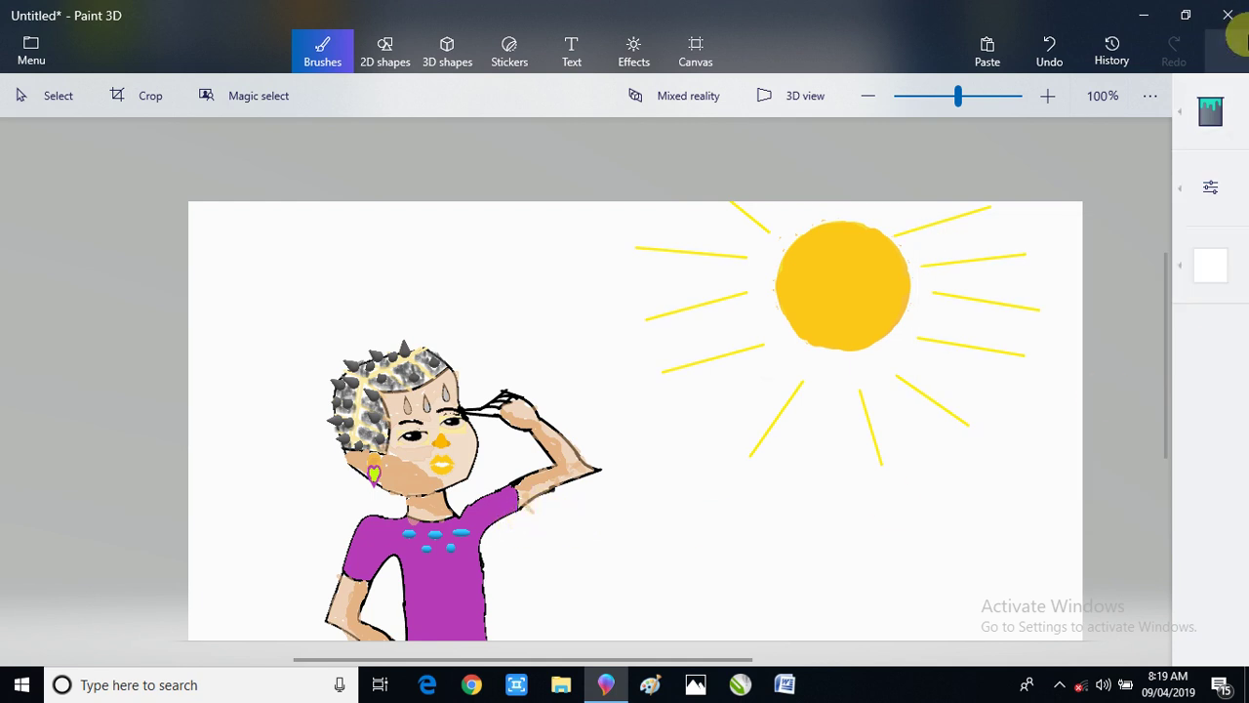
# - Switch to the Pixel pen and dab white over the stray tan mark below the raised arm
pyautogui.click(1226, 50)
pyautogui.click(1213, 112)
pyautogui.click(1129, 103)
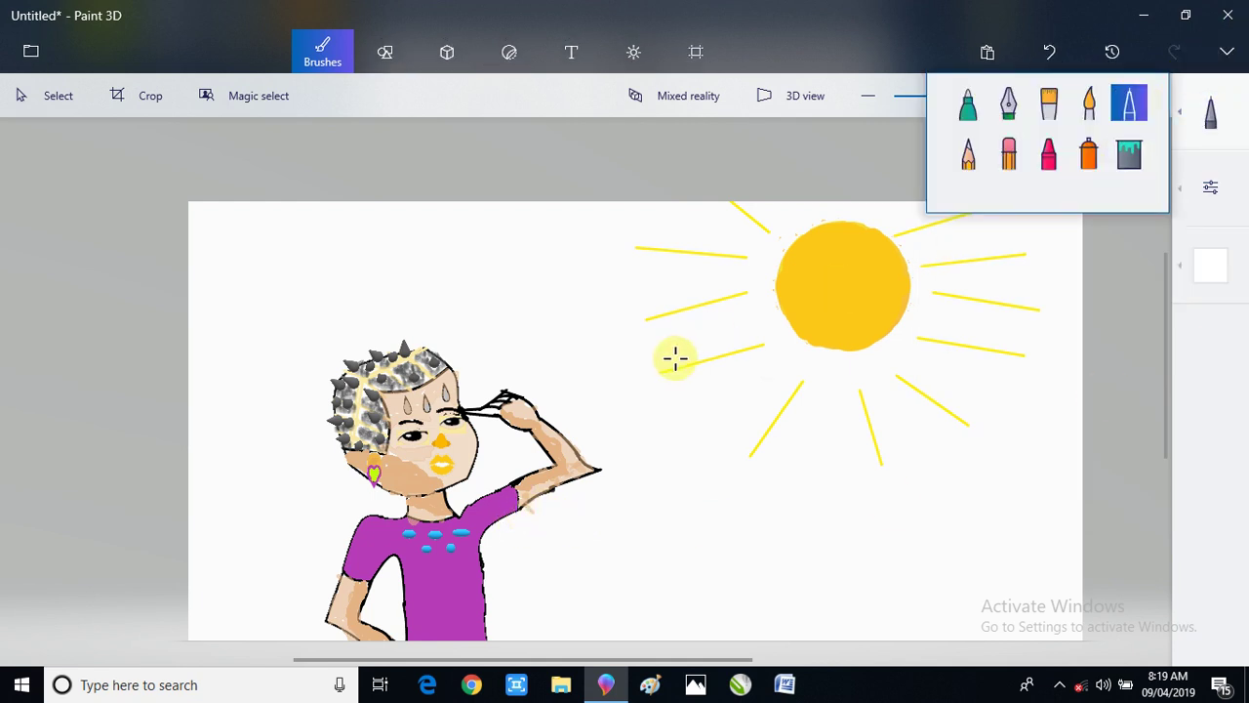
pyautogui.click(527, 515)
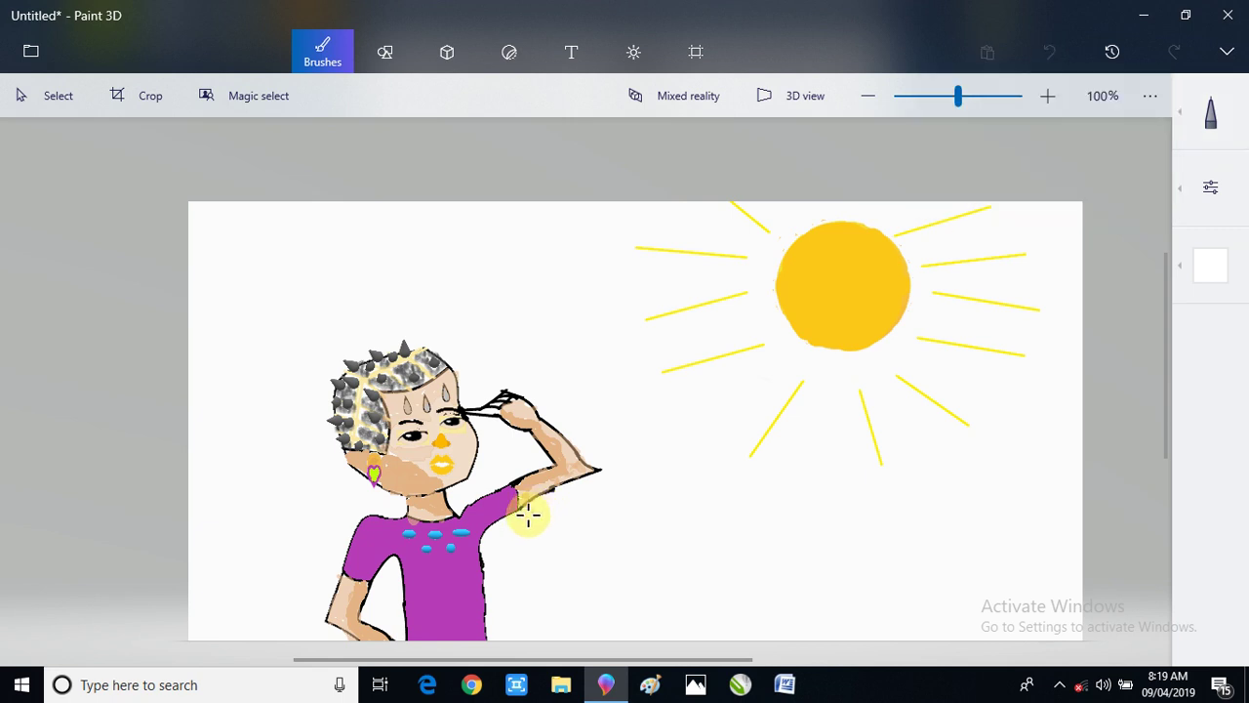
# - Set the Pixel pen thickness to 20 px and paint white over the stray marks along the raised arm's underside
pyautogui.click(1174, 189)
pyautogui.click(989, 218)
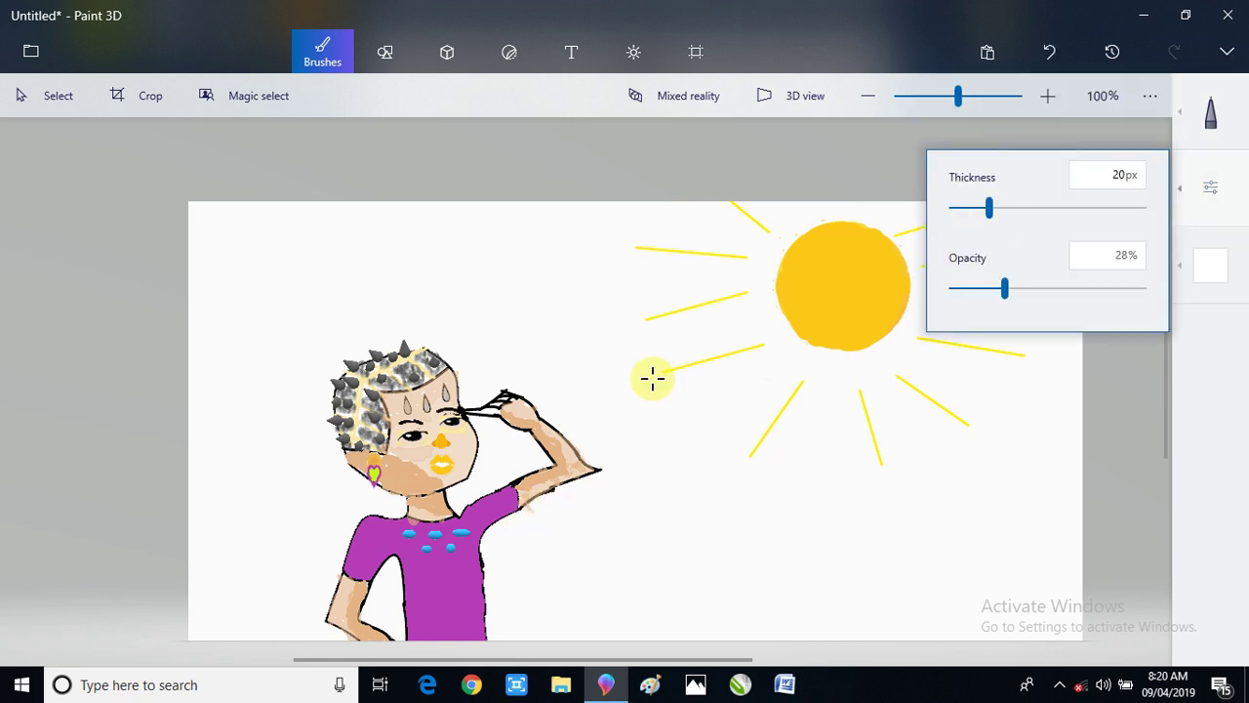
pyautogui.click(535, 512)
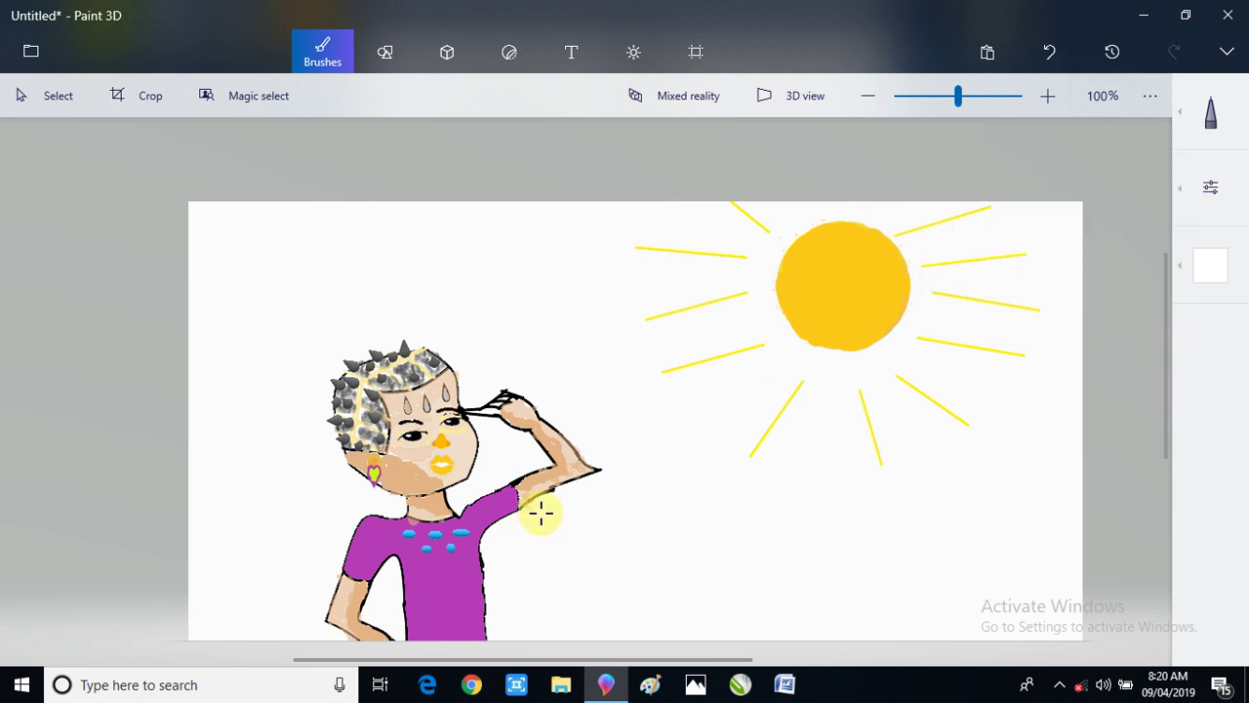
pyautogui.moveTo(540, 511); pyautogui.dragTo(504, 527)
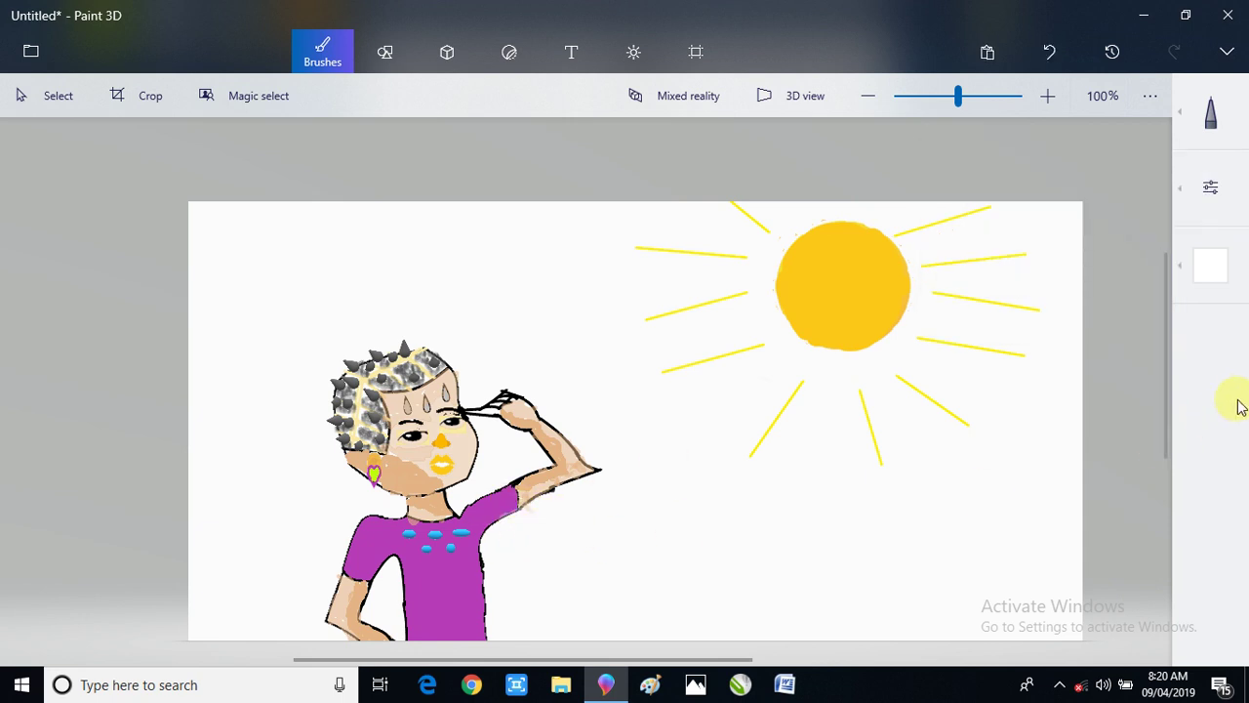
# - Set the Pixel pen opacity to 100% and paint white over the remaining stray marks below the raised arm
pyautogui.click(1215, 189)
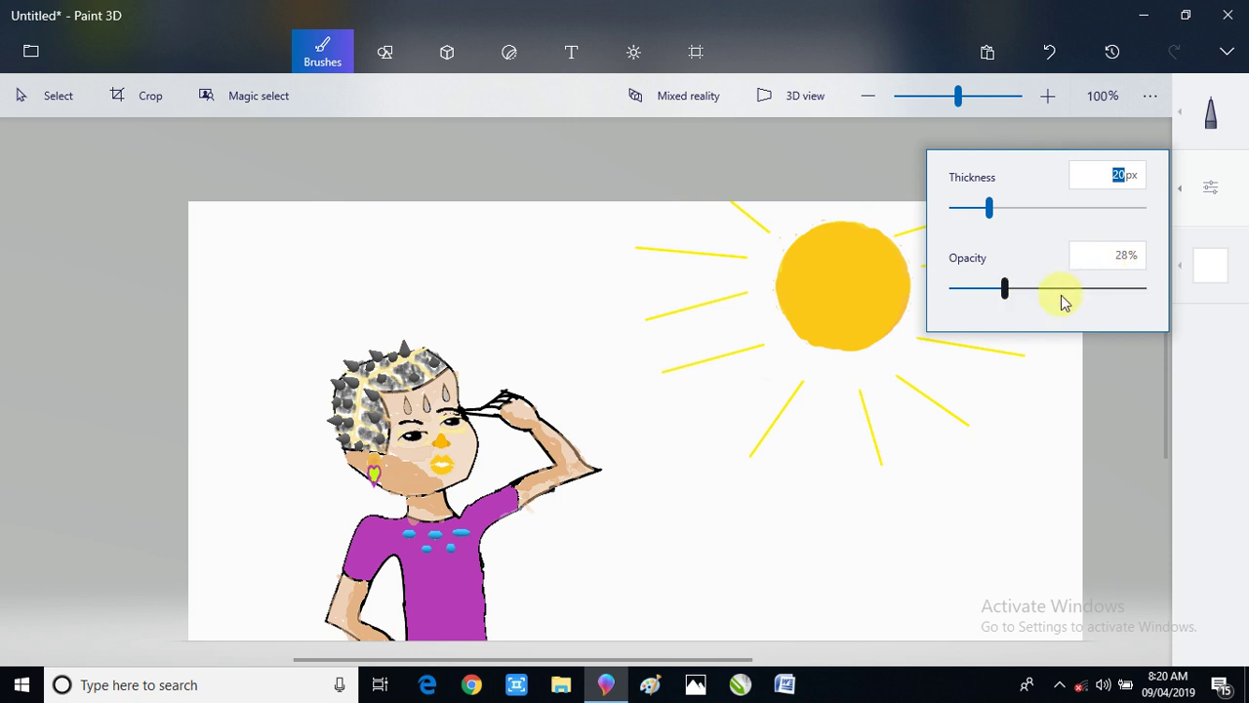
pyautogui.click(1090, 289)
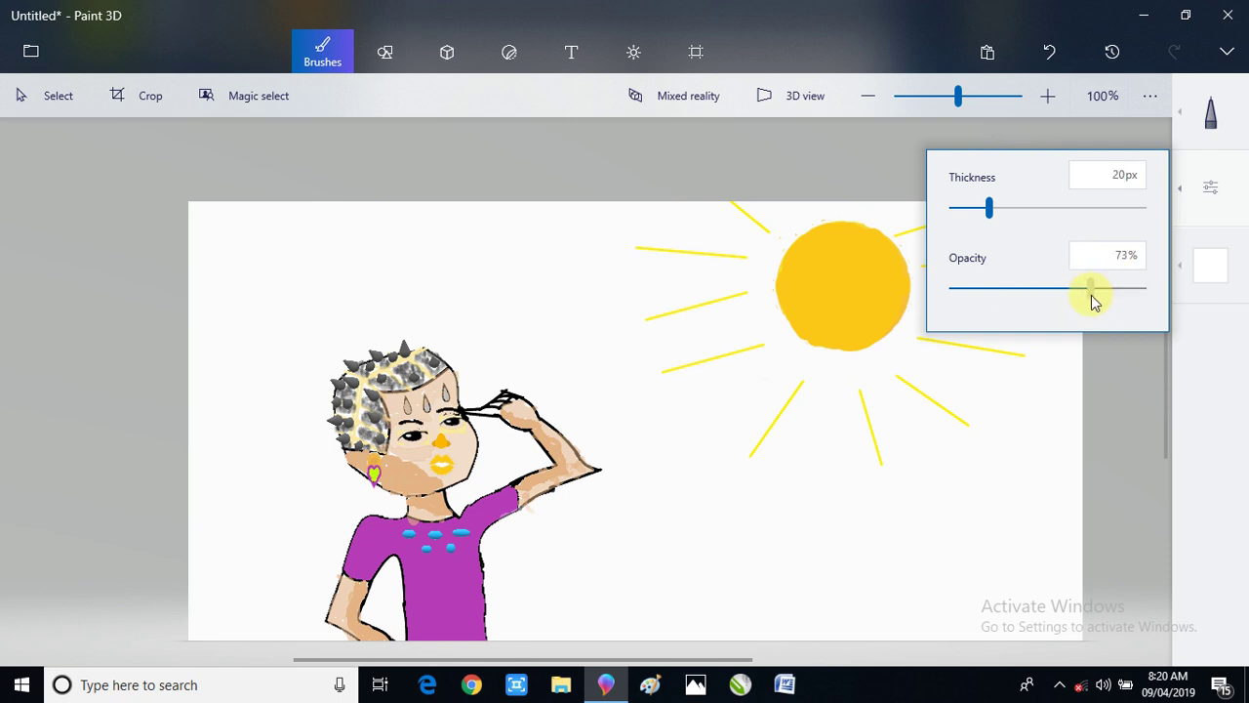
pyautogui.click(1144, 289)
pyautogui.click(551, 518)
pyautogui.moveTo(548, 520); pyautogui.dragTo(530, 518)
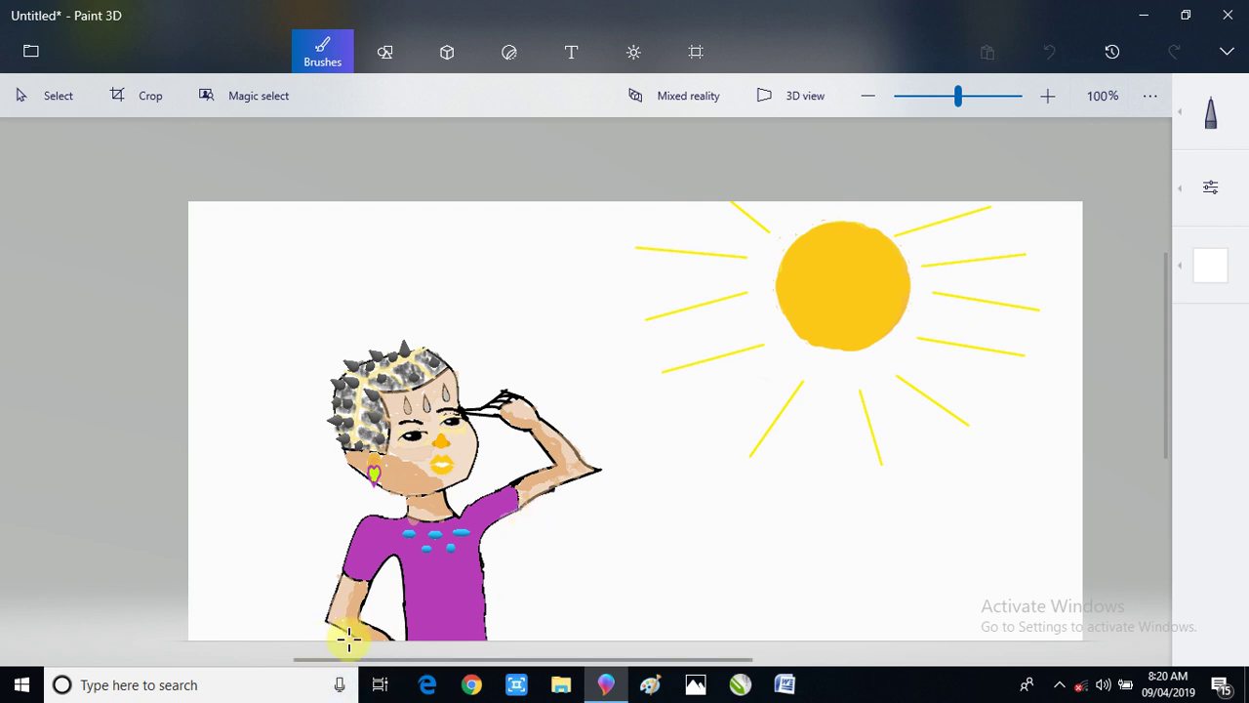
# - Paint white below the lowered arm's elbow, undo the stroke, and repaint the spot with the thickness set to 9 px
pyautogui.moveTo(349, 640); pyautogui.dragTo(374, 680)
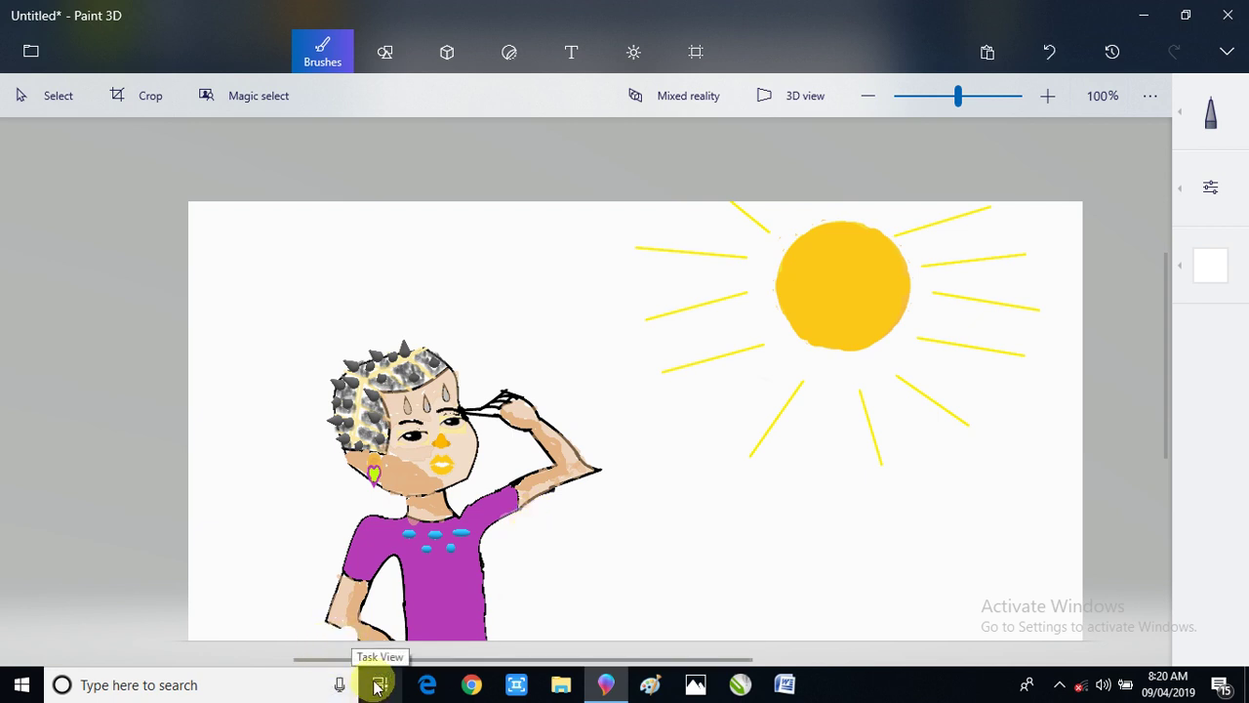
pyautogui.hotkey('ctrl', 'z')
pyautogui.click(1212, 191)
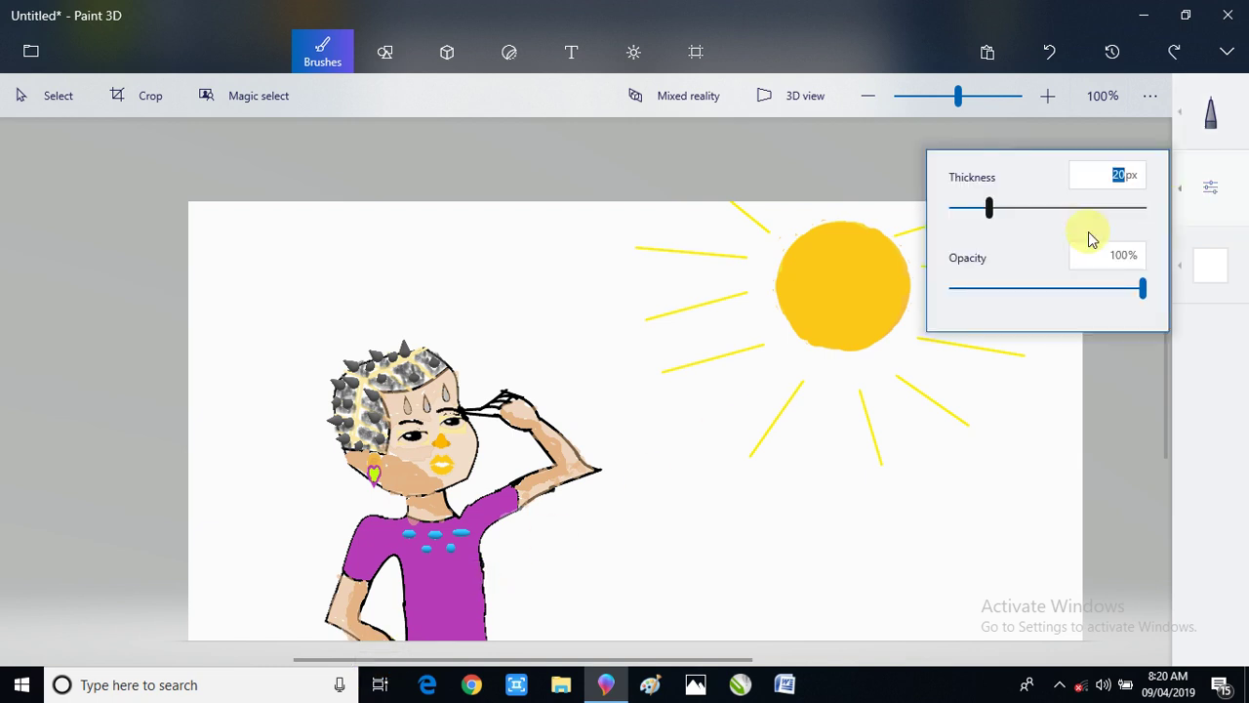
pyautogui.moveTo(988, 208); pyautogui.dragTo(966, 215)
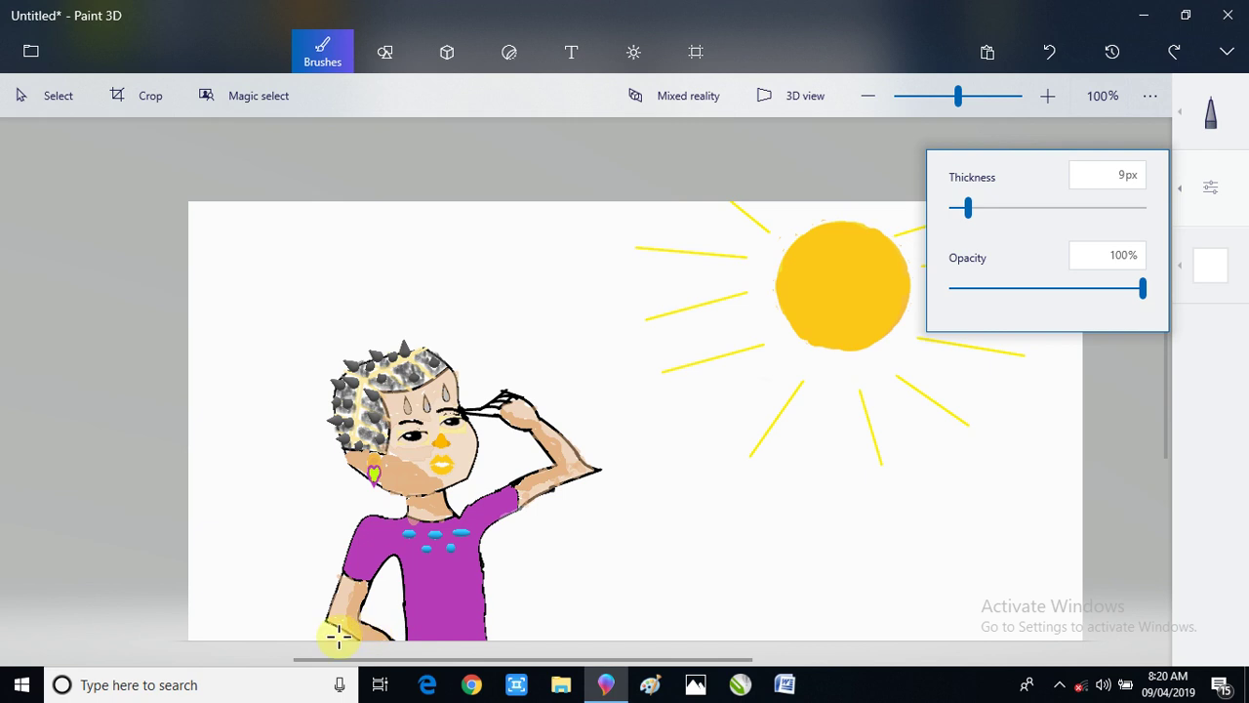
pyautogui.moveTo(339, 636); pyautogui.dragTo(357, 643)
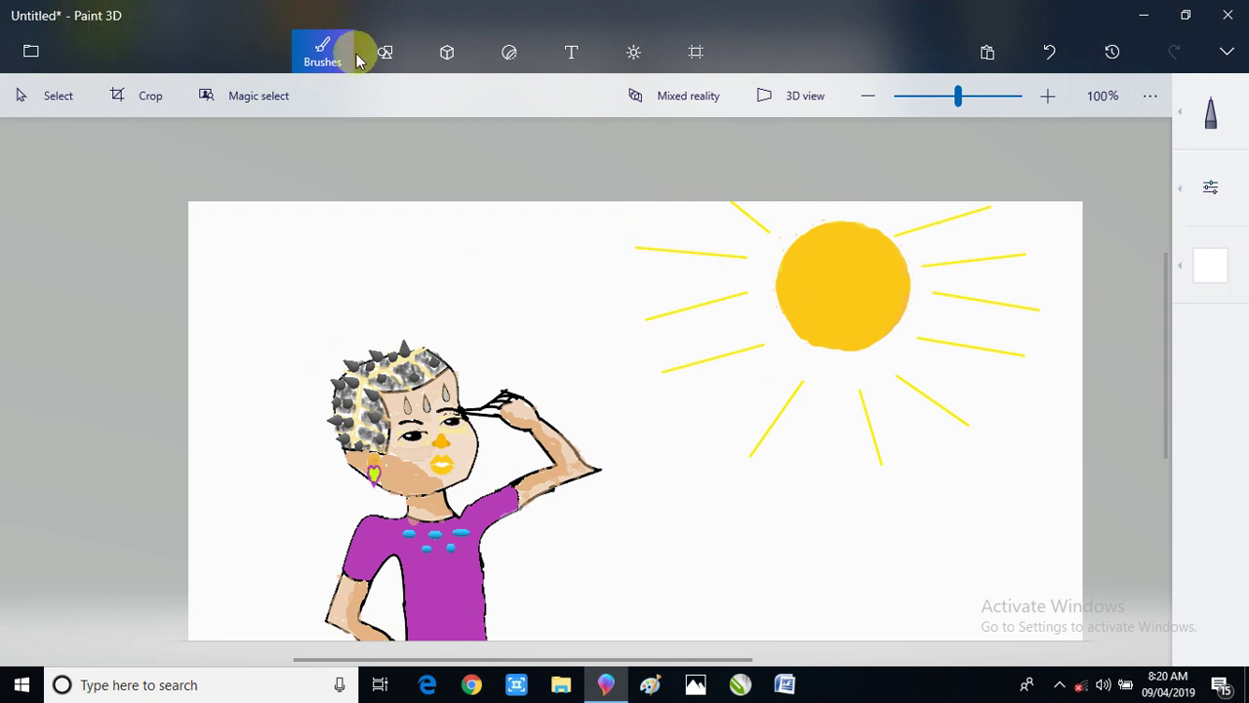
# - Draw a black three-point curve as a ground line from the canvas's left edge to the purple sleeve and flatten its arc
pyautogui.click(394, 53)
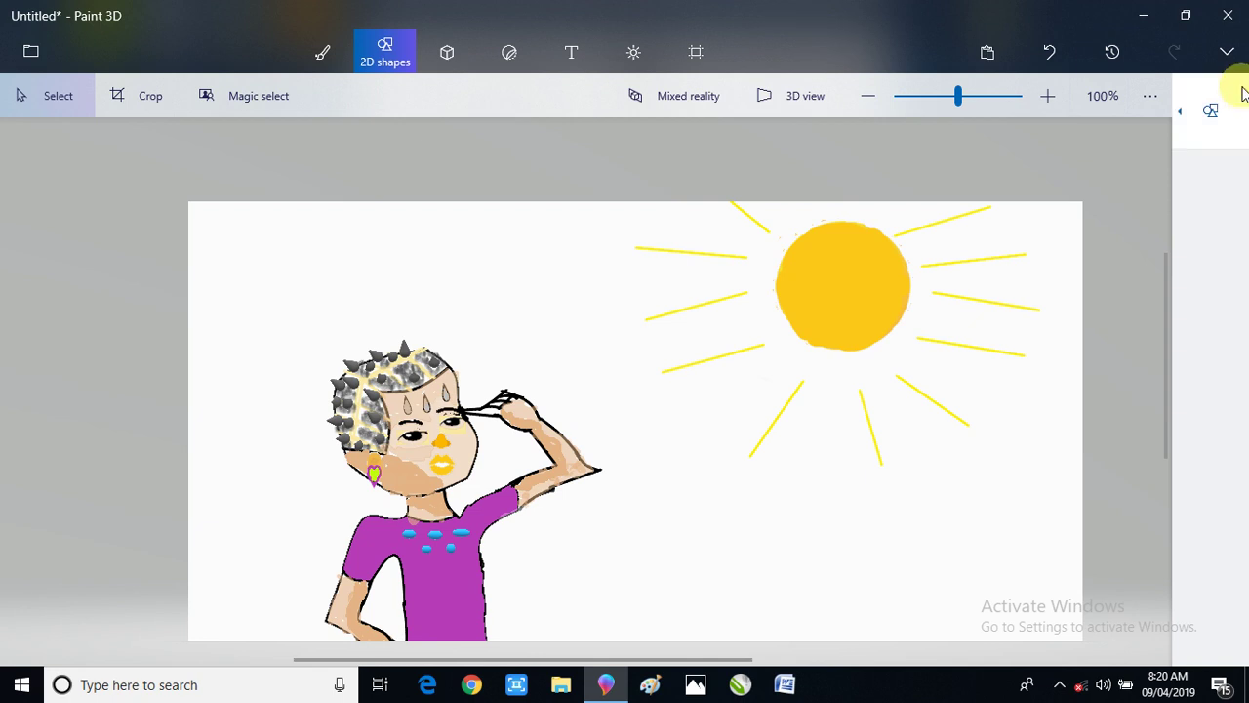
pyautogui.click(1232, 117)
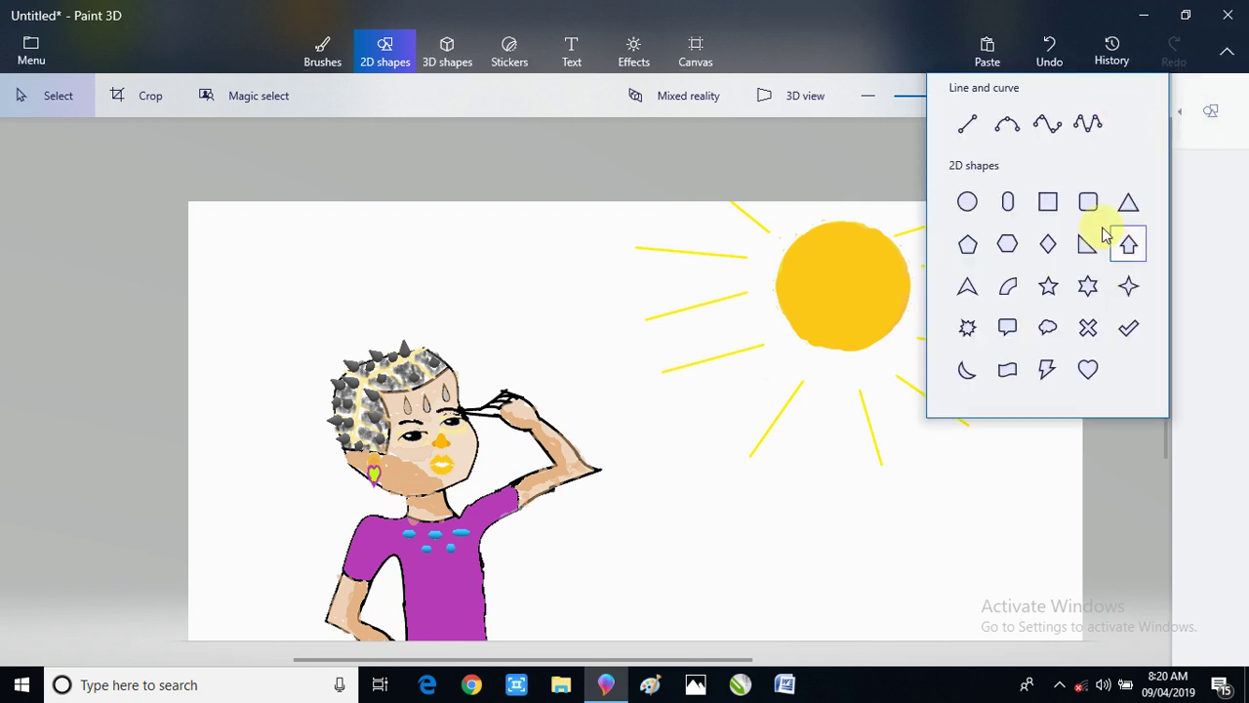
pyautogui.click(1002, 137)
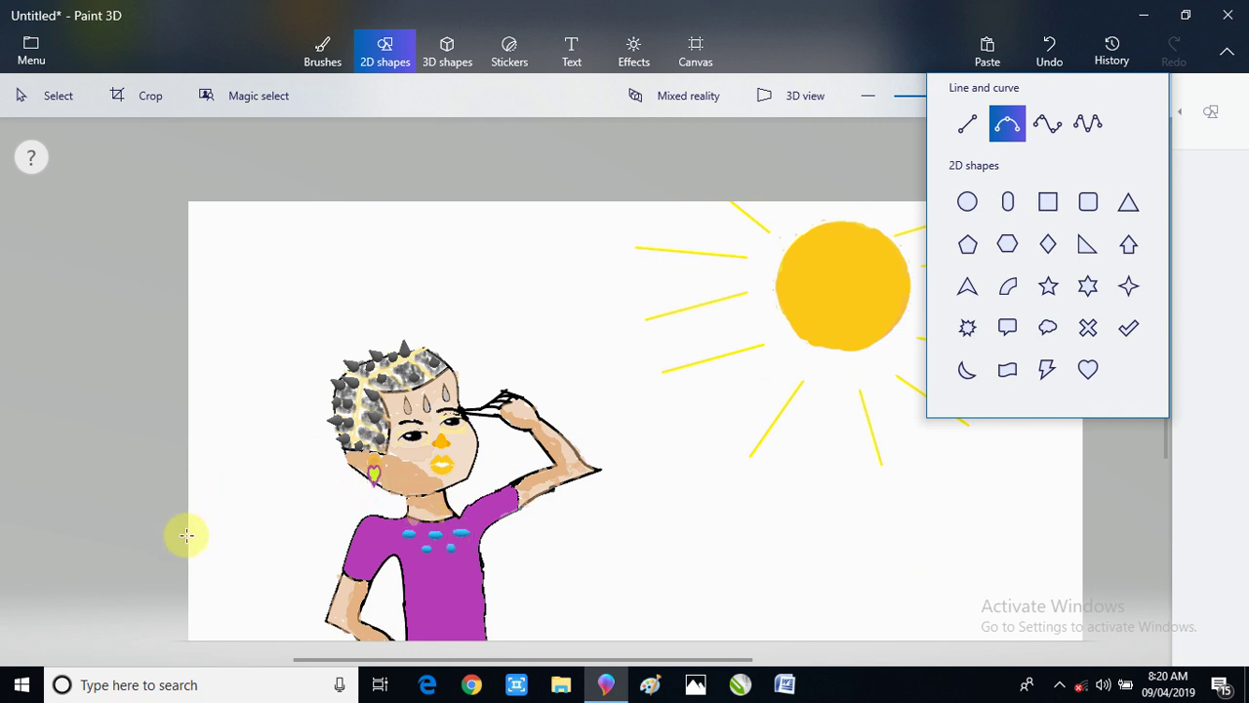
pyautogui.moveTo(186, 535); pyautogui.dragTo(343, 558)
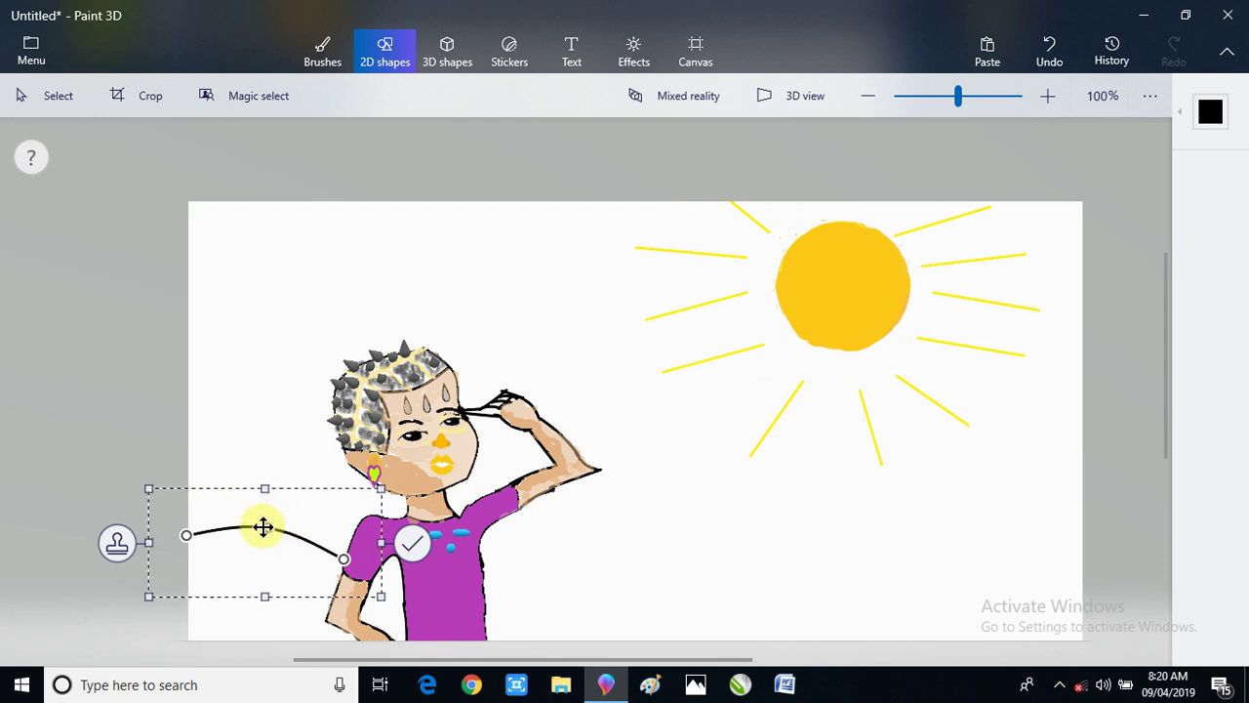
pyautogui.click(1210, 113)
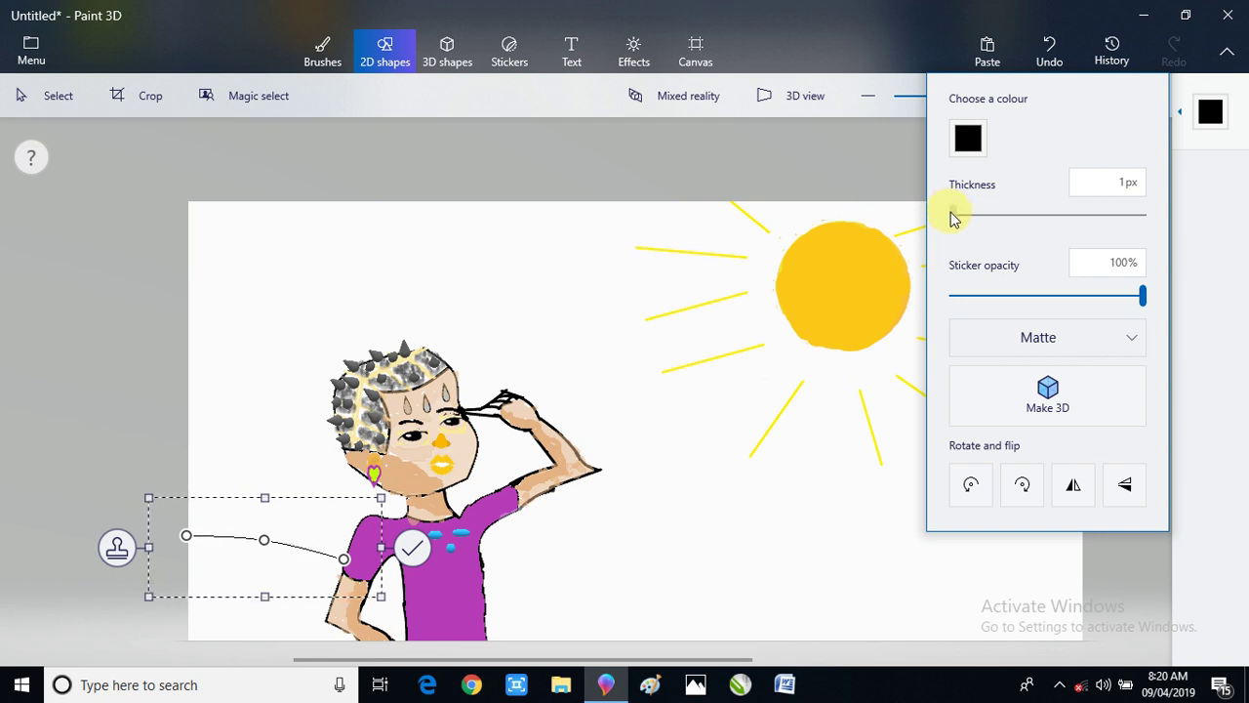
pyautogui.click(1200, 384)
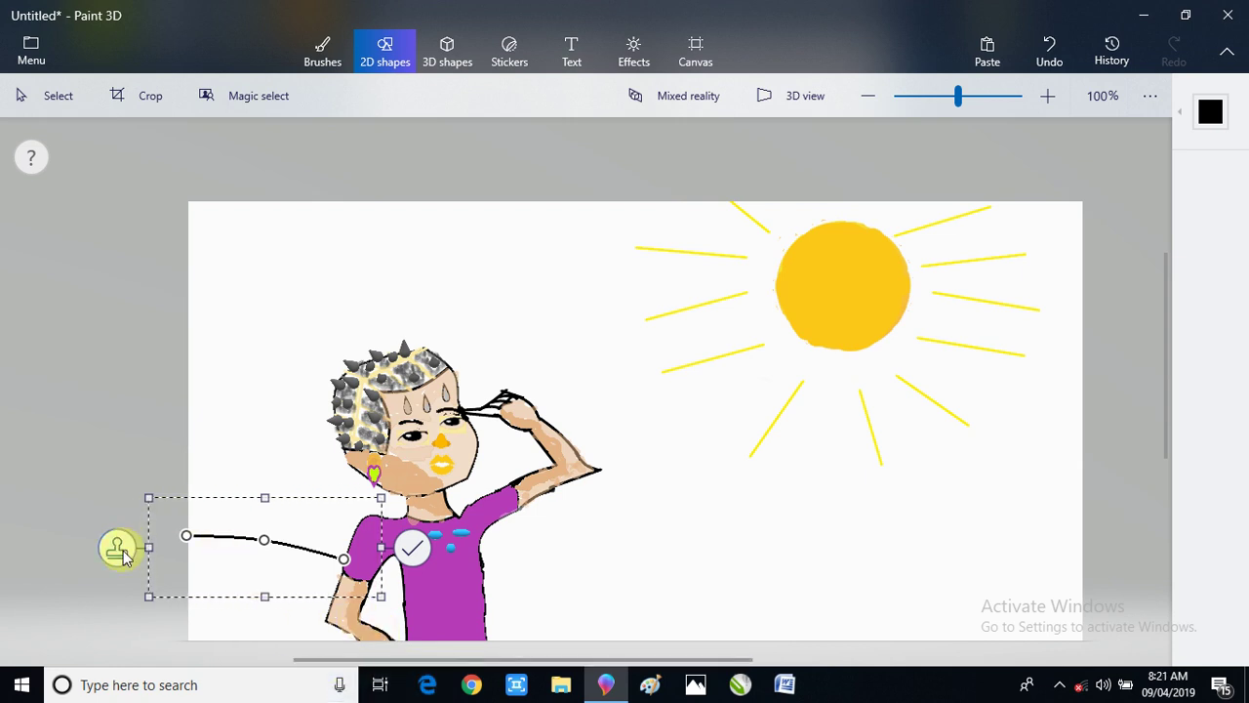
# - Stamp the ground curve, move the copy to the other side of the shirt, and reshape it into a long, sagging line
pyautogui.moveTo(254, 574); pyautogui.dragTo(555, 583)
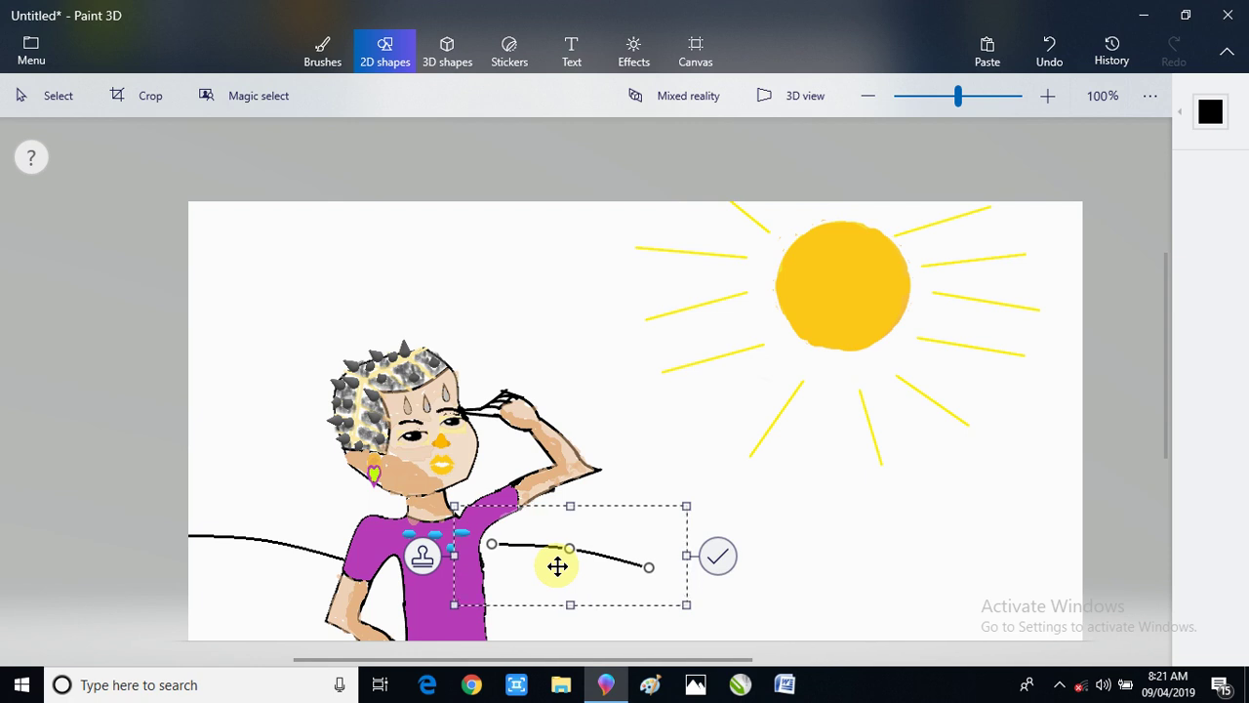
pyautogui.moveTo(530, 556)
pyautogui.mouseDown()
pyautogui.moveTo(524, 569)
pyautogui.moveTo(558, 546)
pyautogui.moveTo(542, 566)
pyautogui.mouseUp()
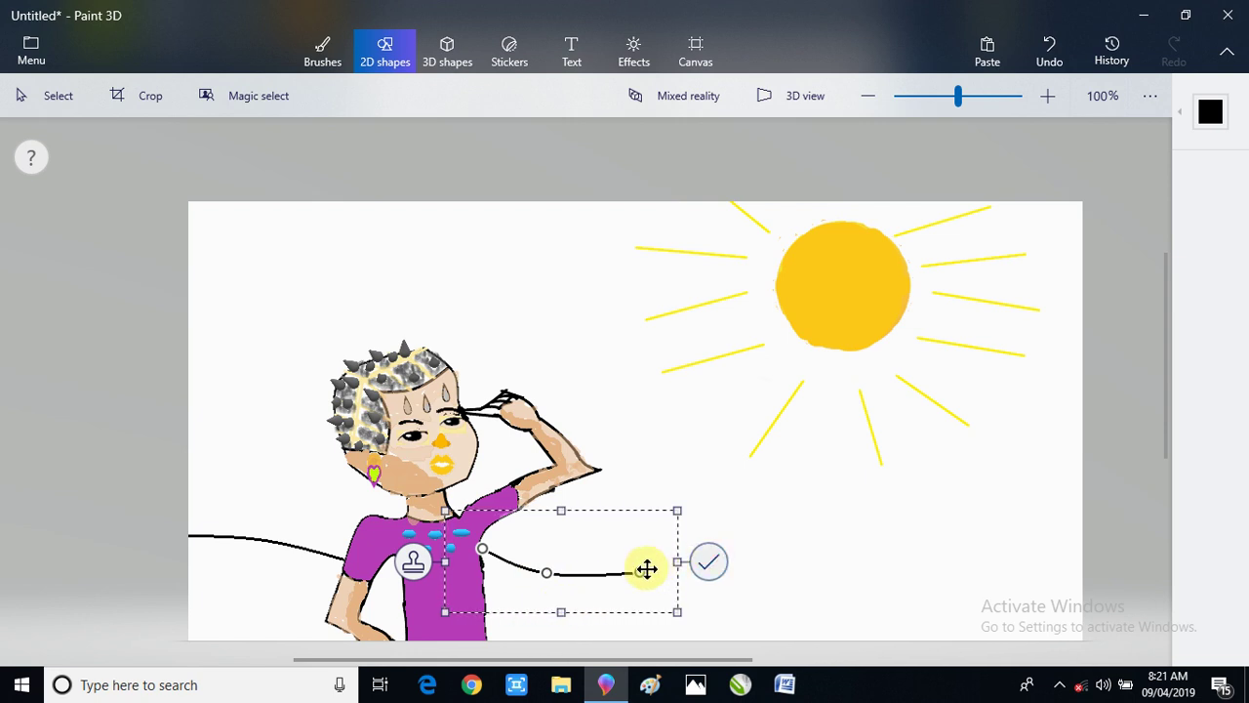
pyautogui.moveTo(650, 570); pyautogui.dragTo(781, 560)
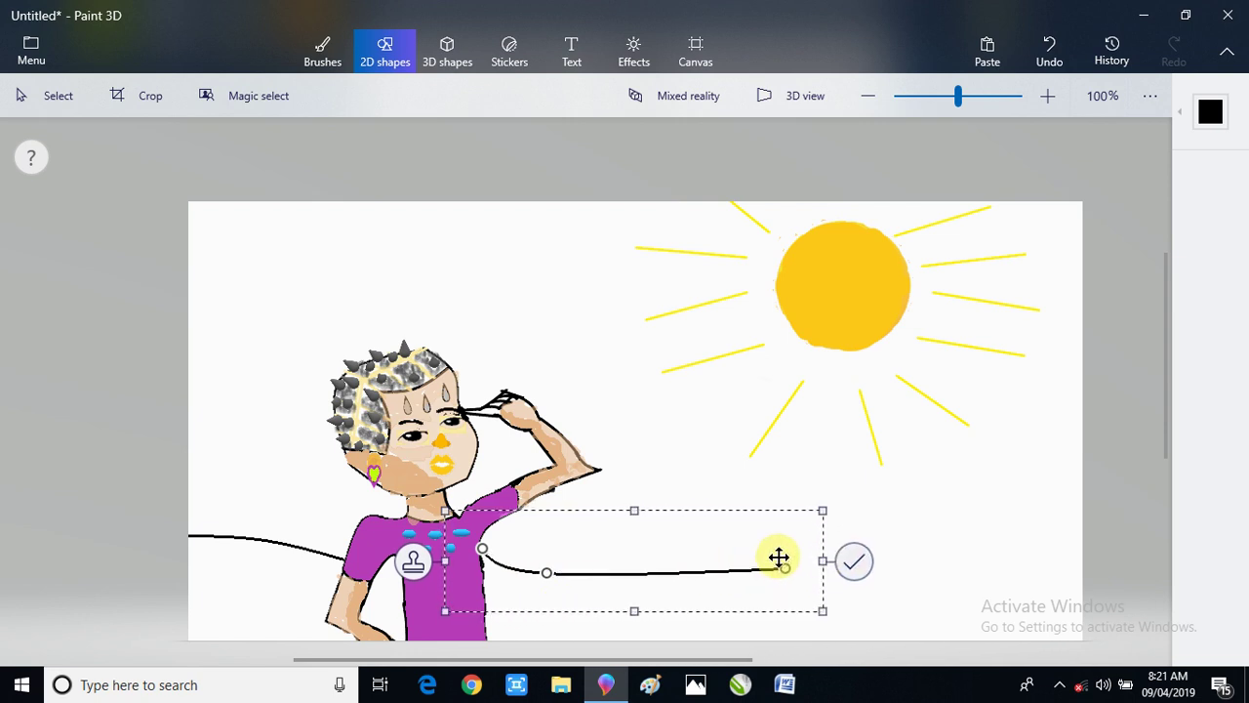
pyautogui.click(847, 558)
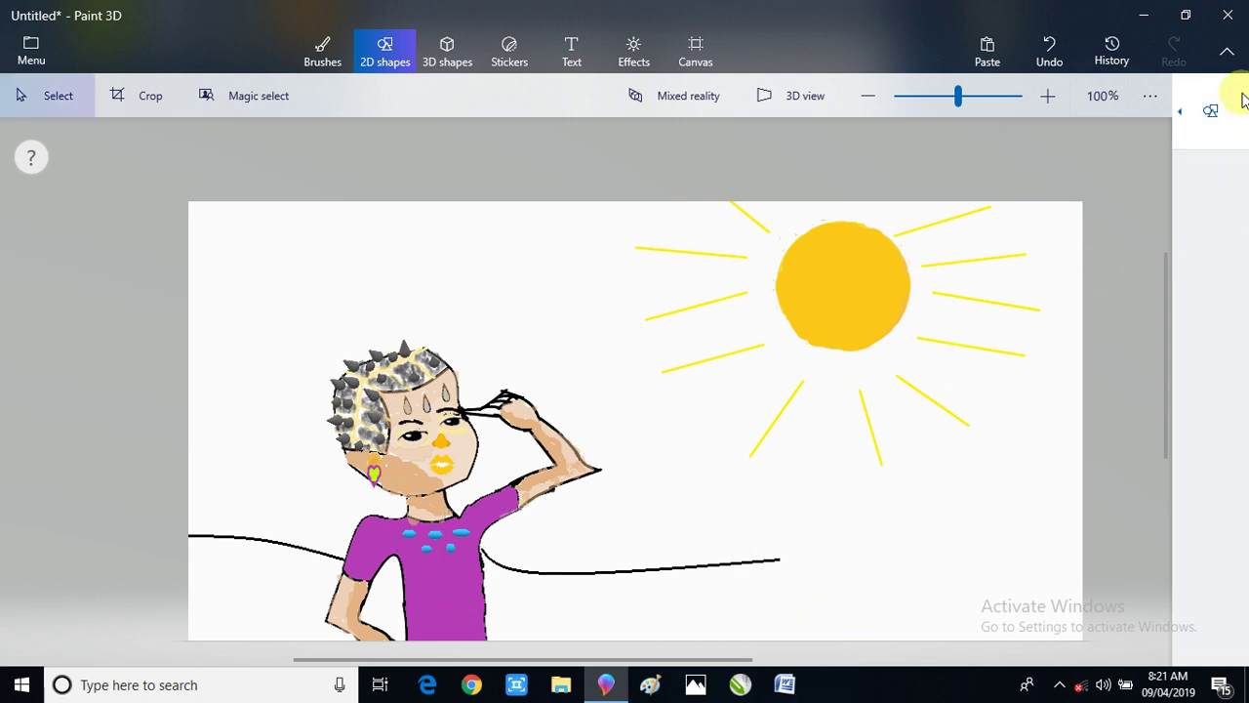
# - Extend the ground line to the canvas's right edge with another three-point curve that arches gently
pyautogui.click(1210, 110)
pyautogui.click(1007, 123)
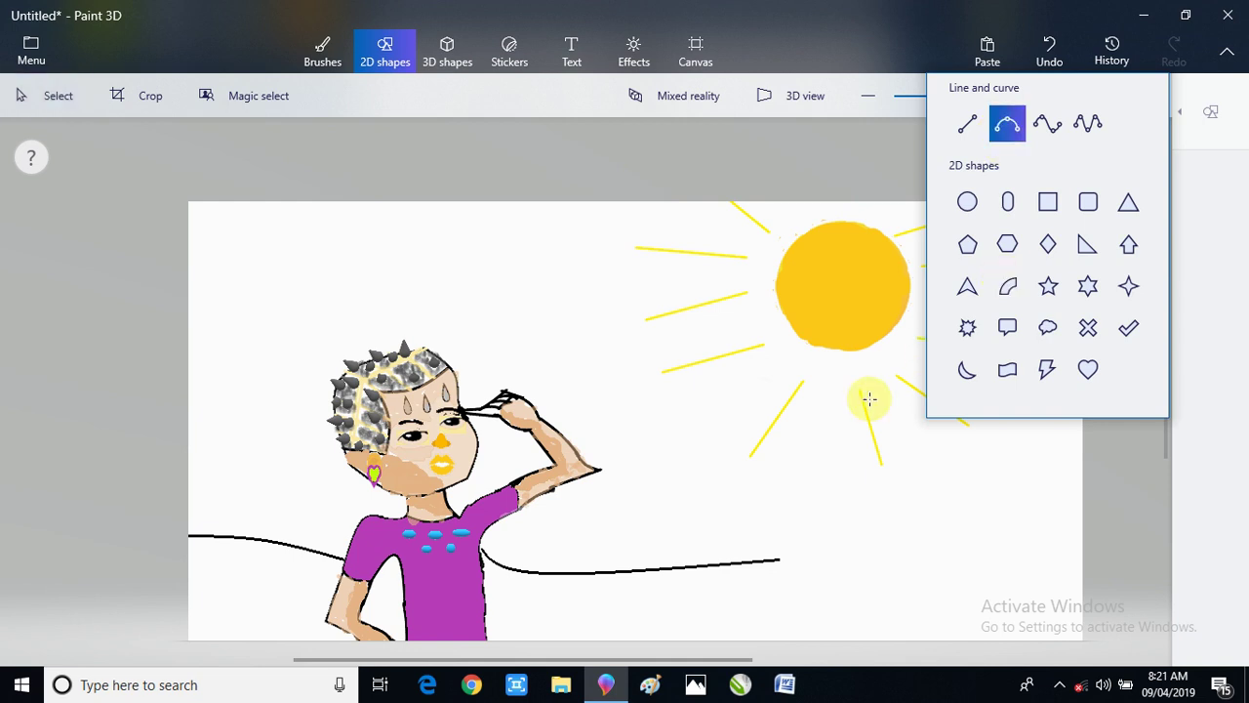
pyautogui.moveTo(774, 560); pyautogui.dragTo(1094, 555)
pyautogui.moveTo(938, 524); pyautogui.dragTo(939, 542)
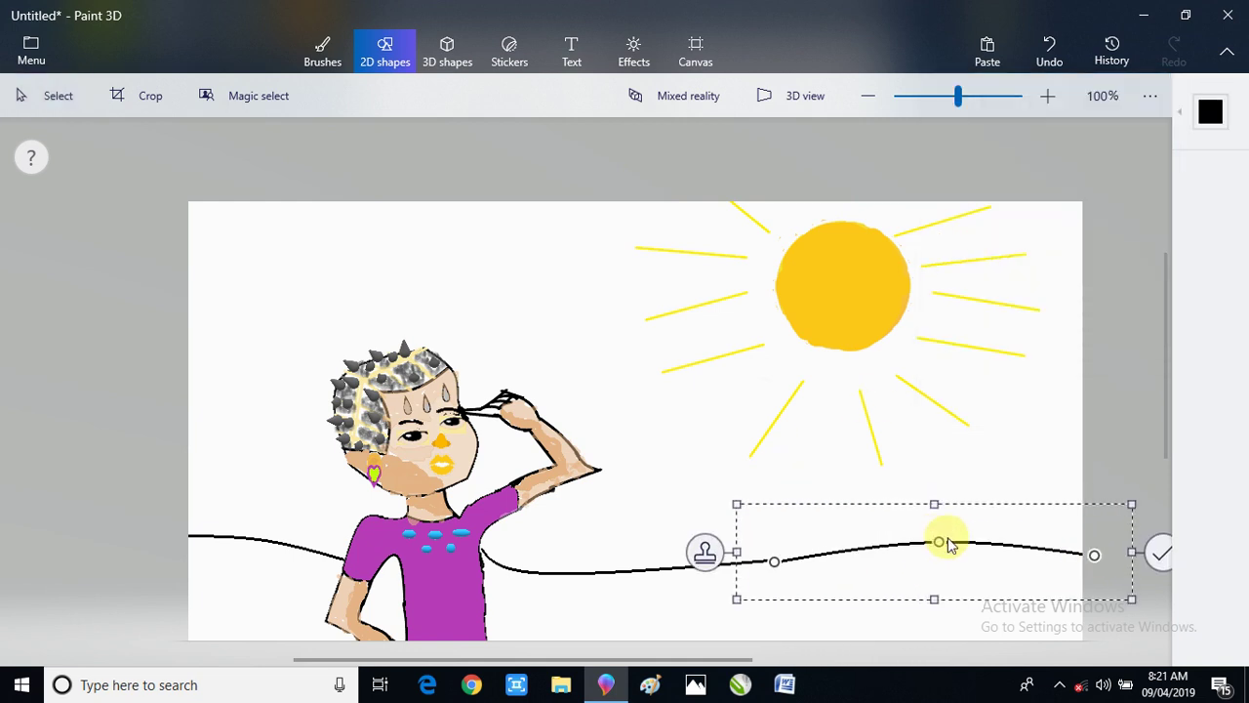
pyautogui.scroll(-2, 1164, 553)
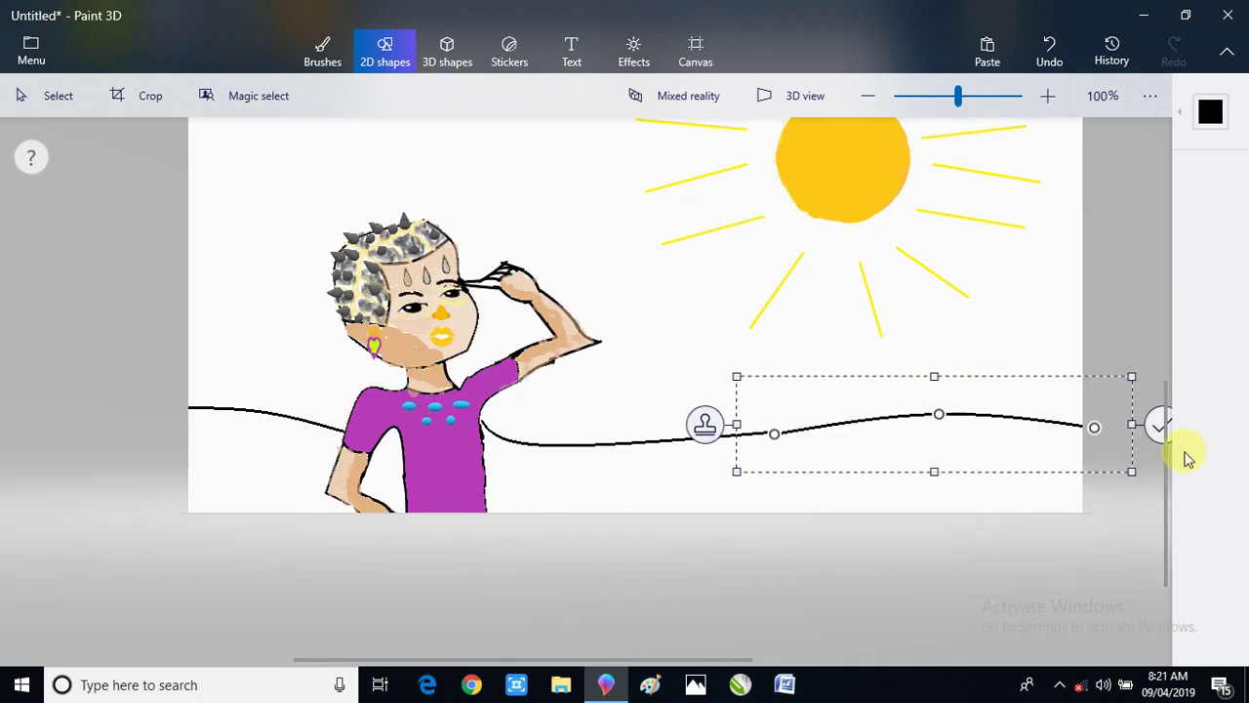
pyautogui.moveTo(1166, 484); pyautogui.dragTo(1177, 399)
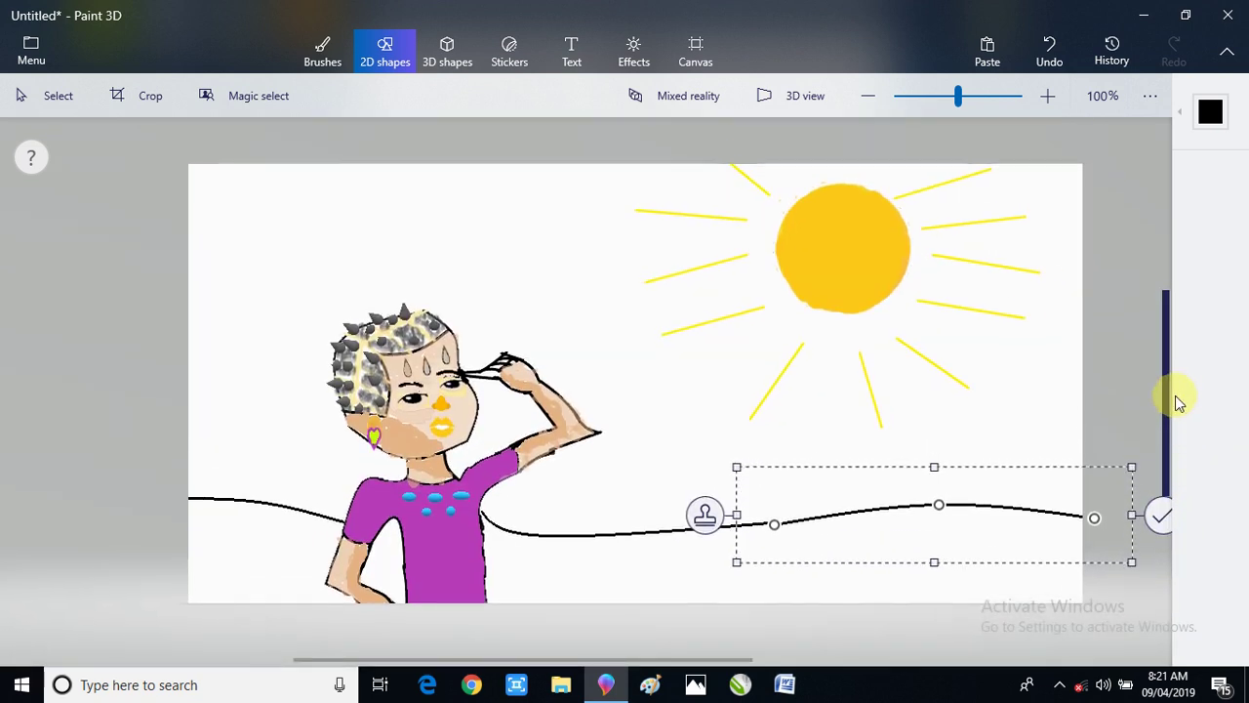
pyautogui.scroll(-1, 1166, 478)
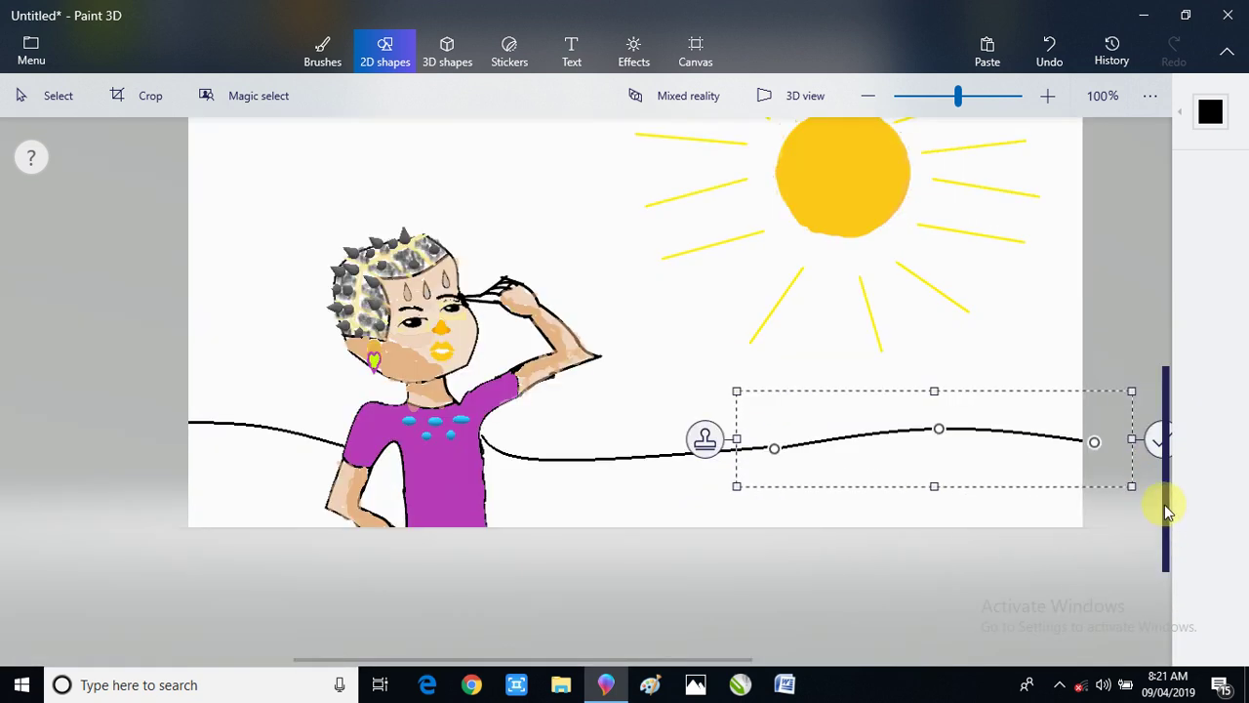
pyautogui.click(1160, 439)
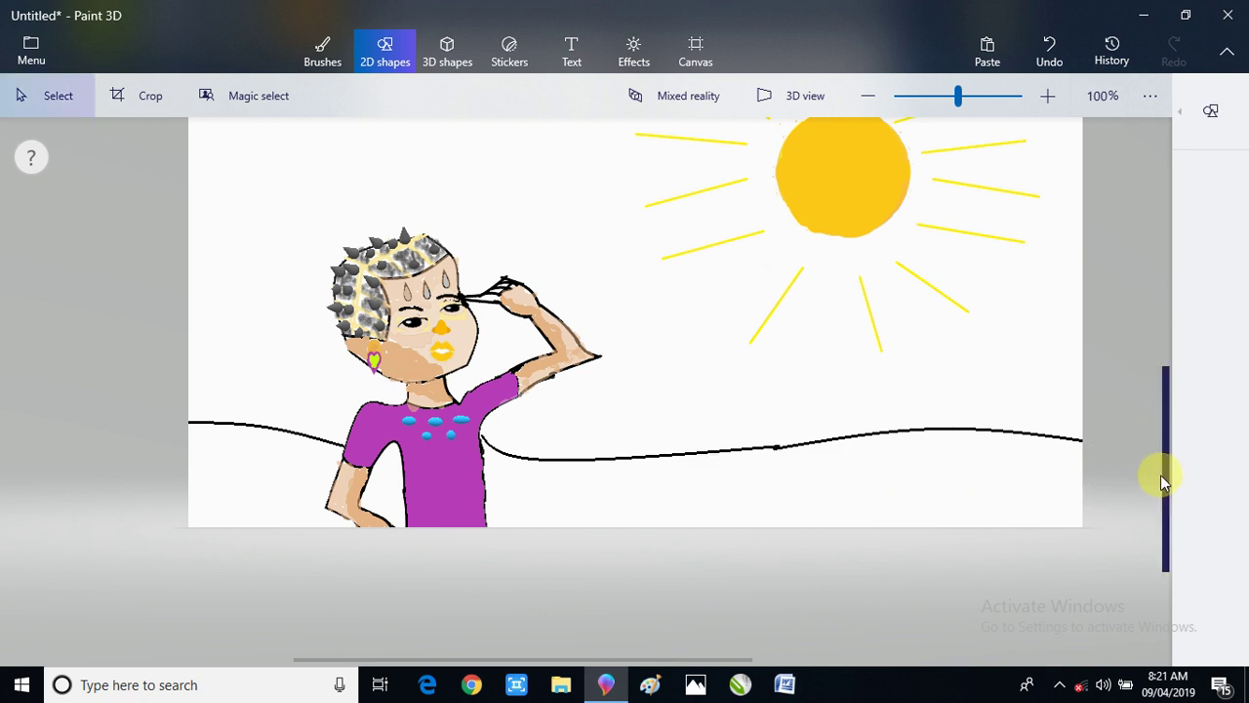
# - Draw a black five-point curve on the ground line below the sun and reshape its points into an open, peaked rock outline
pyautogui.moveTo(1159, 473); pyautogui.dragTo(1168, 415)
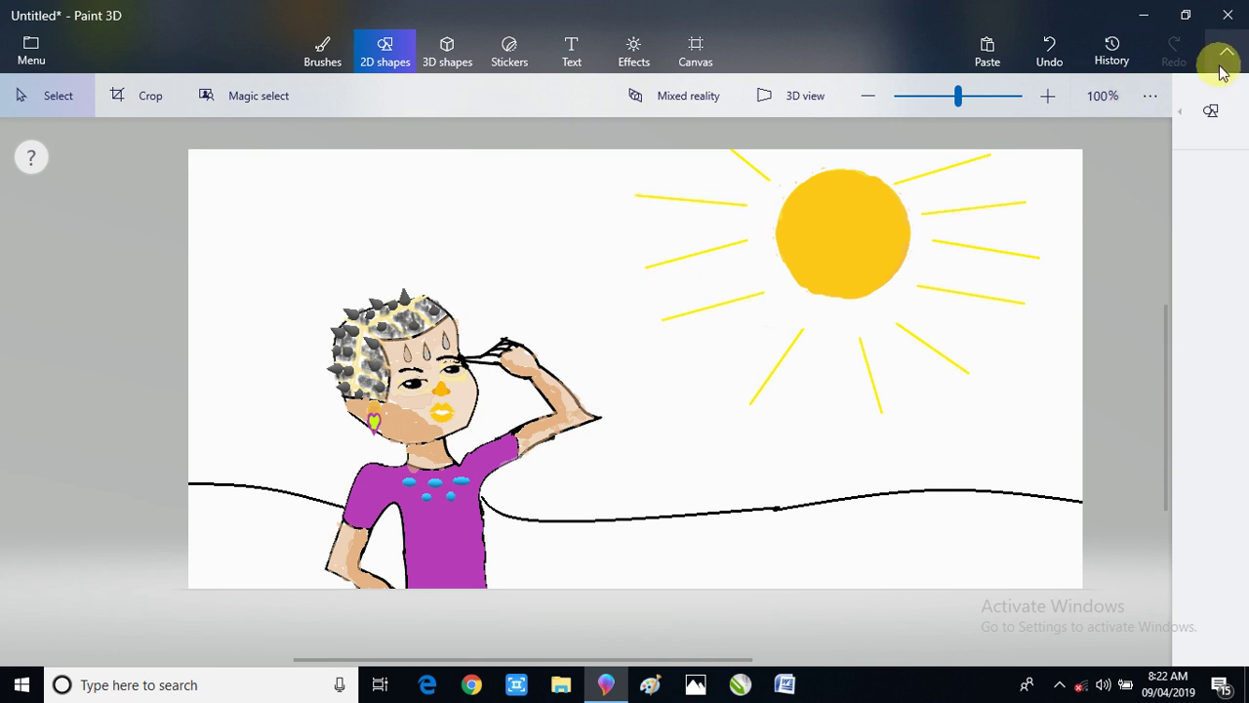
pyautogui.click(1227, 106)
pyautogui.click(1088, 123)
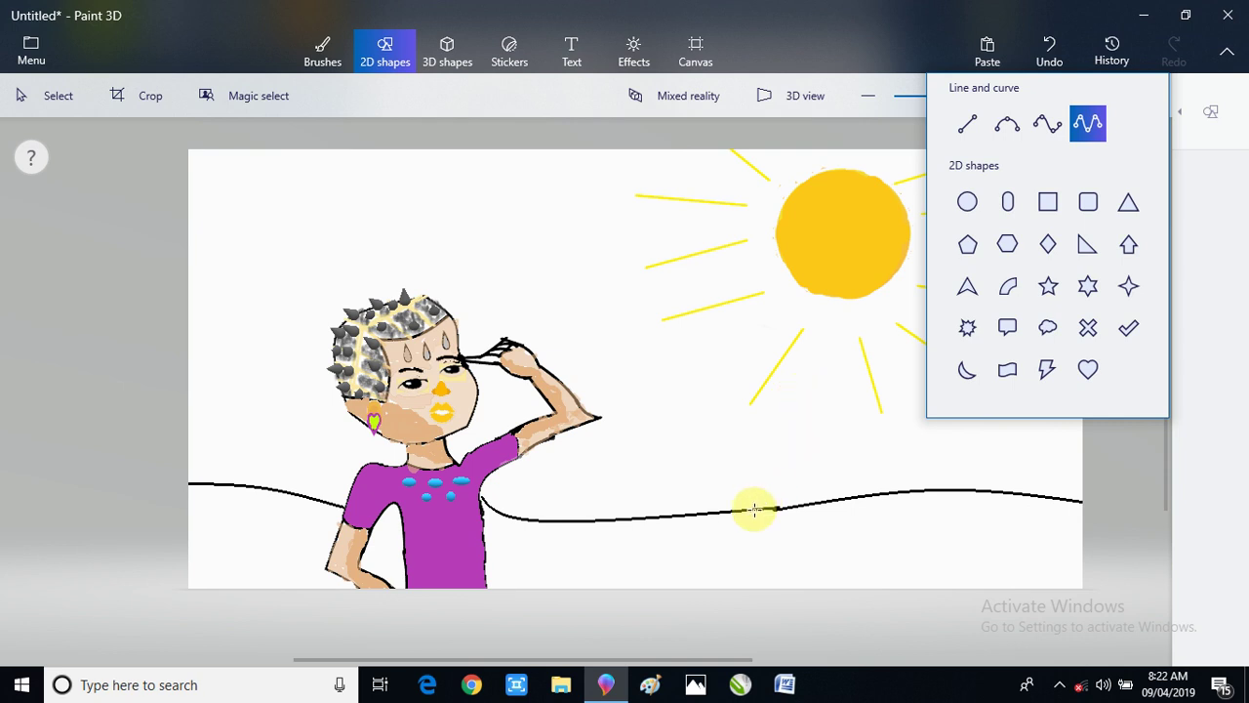
pyautogui.moveTo(752, 511)
pyautogui.mouseDown()
pyautogui.moveTo(787, 438)
pyautogui.moveTo(831, 477)
pyautogui.moveTo(809, 412)
pyautogui.mouseUp()
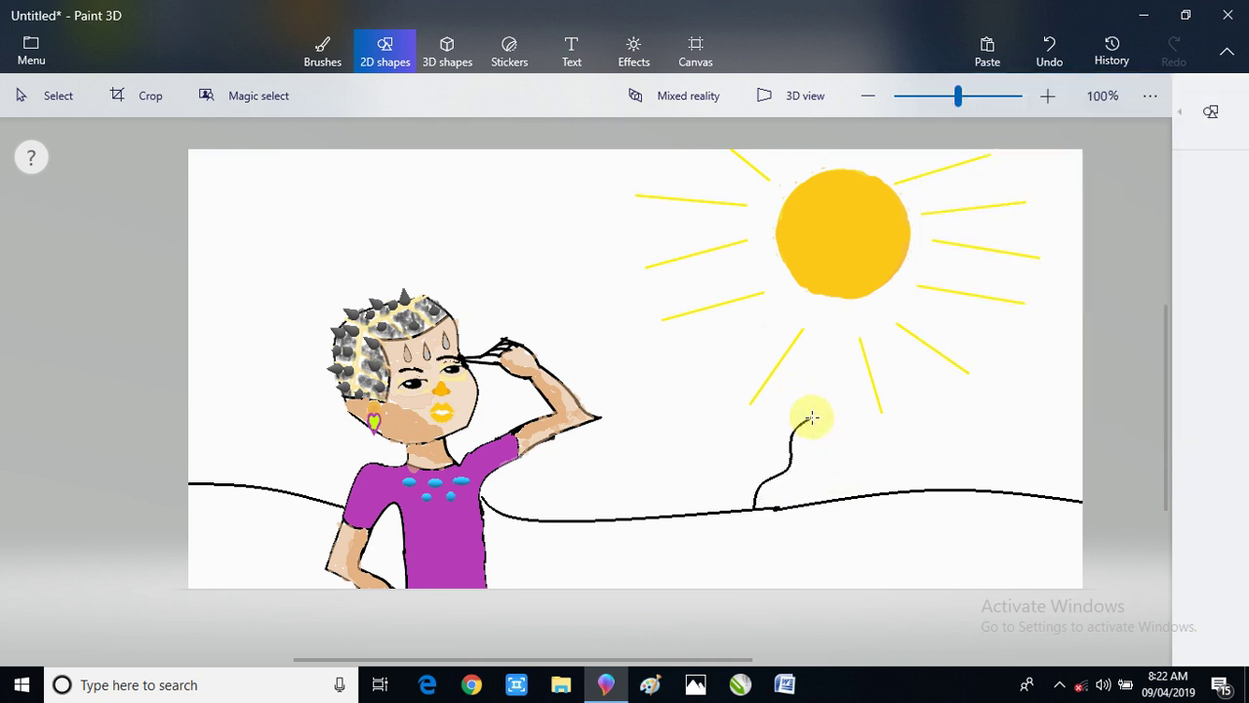
pyautogui.moveTo(795, 465)
pyautogui.mouseDown()
pyautogui.moveTo(789, 500)
pyautogui.moveTo(788, 486)
pyautogui.mouseUp()
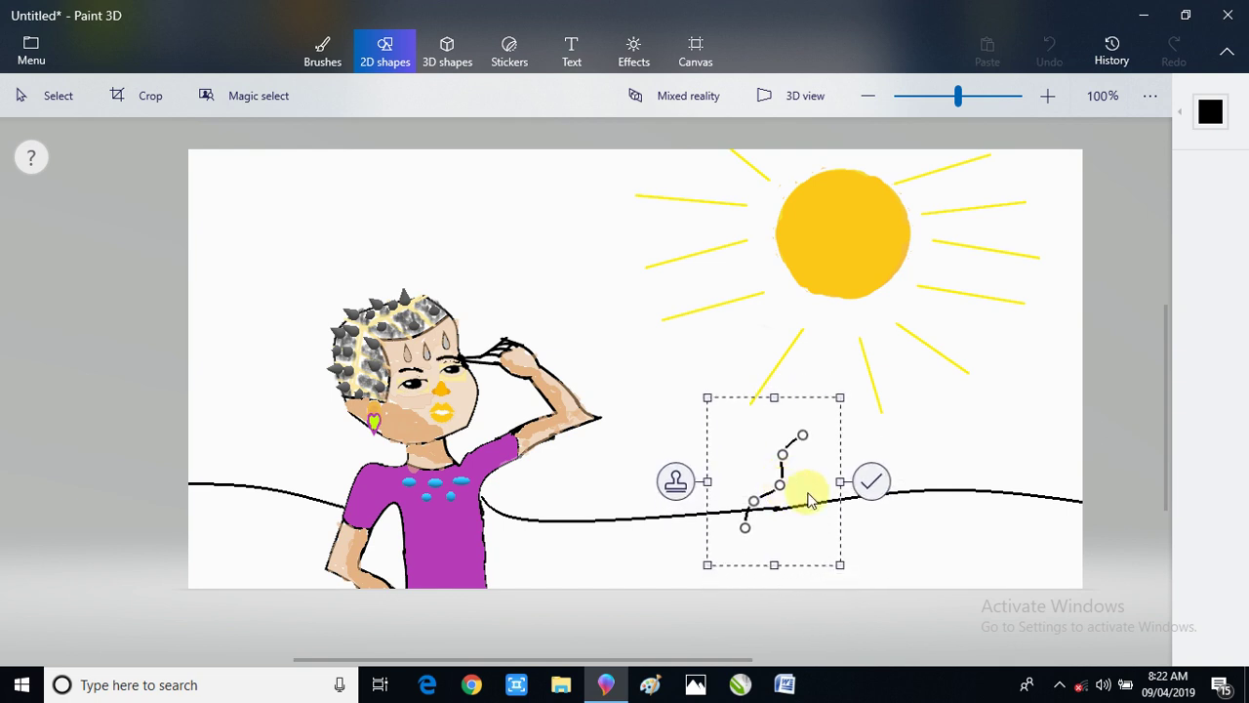
pyautogui.moveTo(750, 527); pyautogui.dragTo(830, 531)
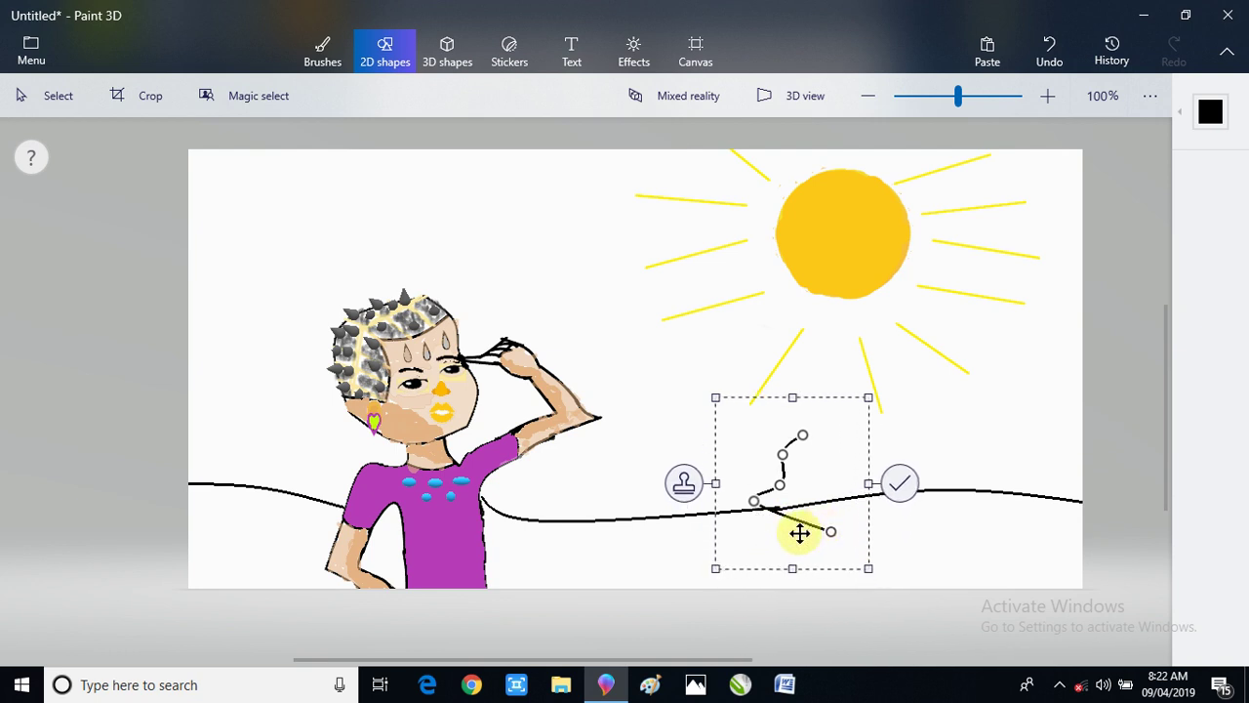
pyautogui.moveTo(758, 501); pyautogui.dragTo(758, 529)
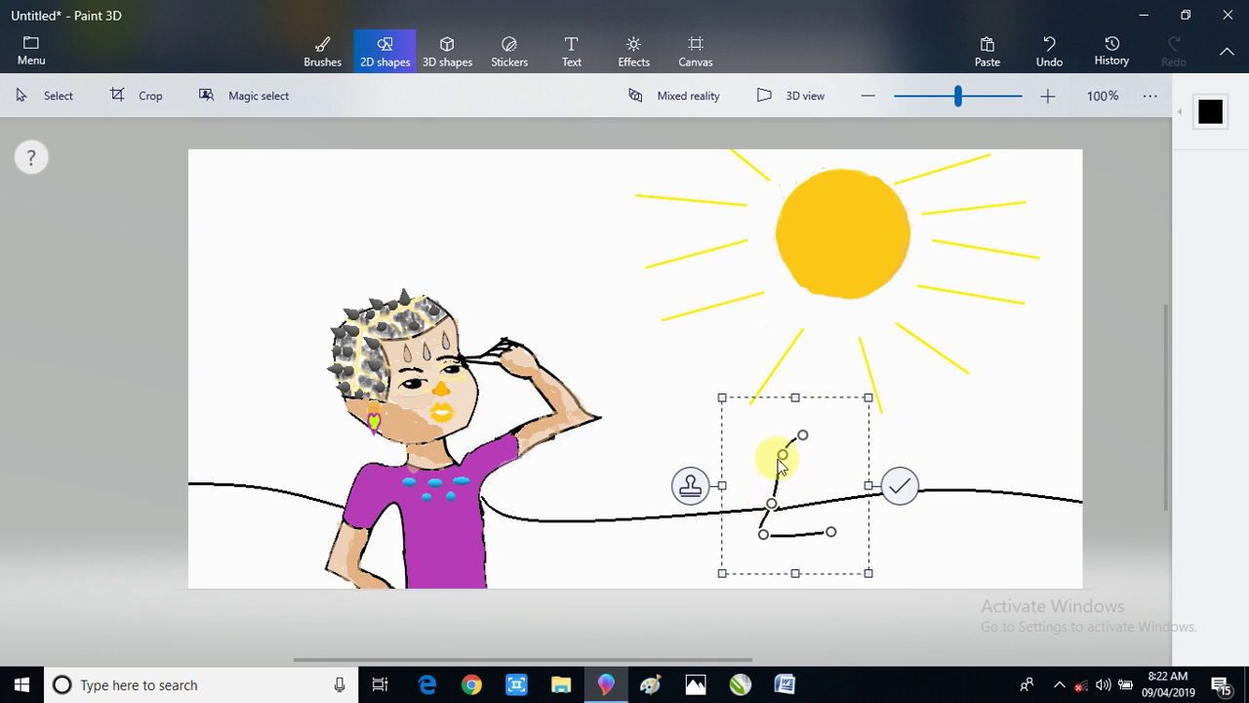
pyautogui.moveTo(798, 443)
pyautogui.mouseDown()
pyautogui.moveTo(800, 482)
pyautogui.moveTo(800, 457)
pyautogui.mouseUp()
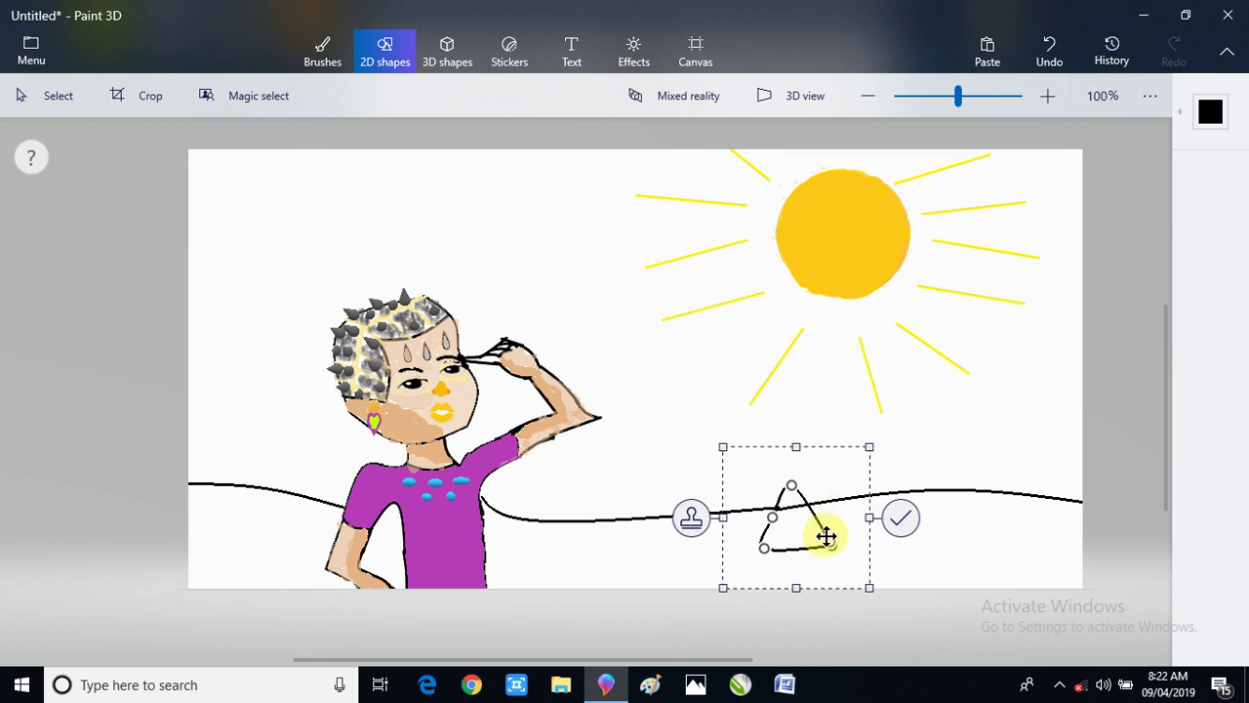
pyautogui.click(898, 522)
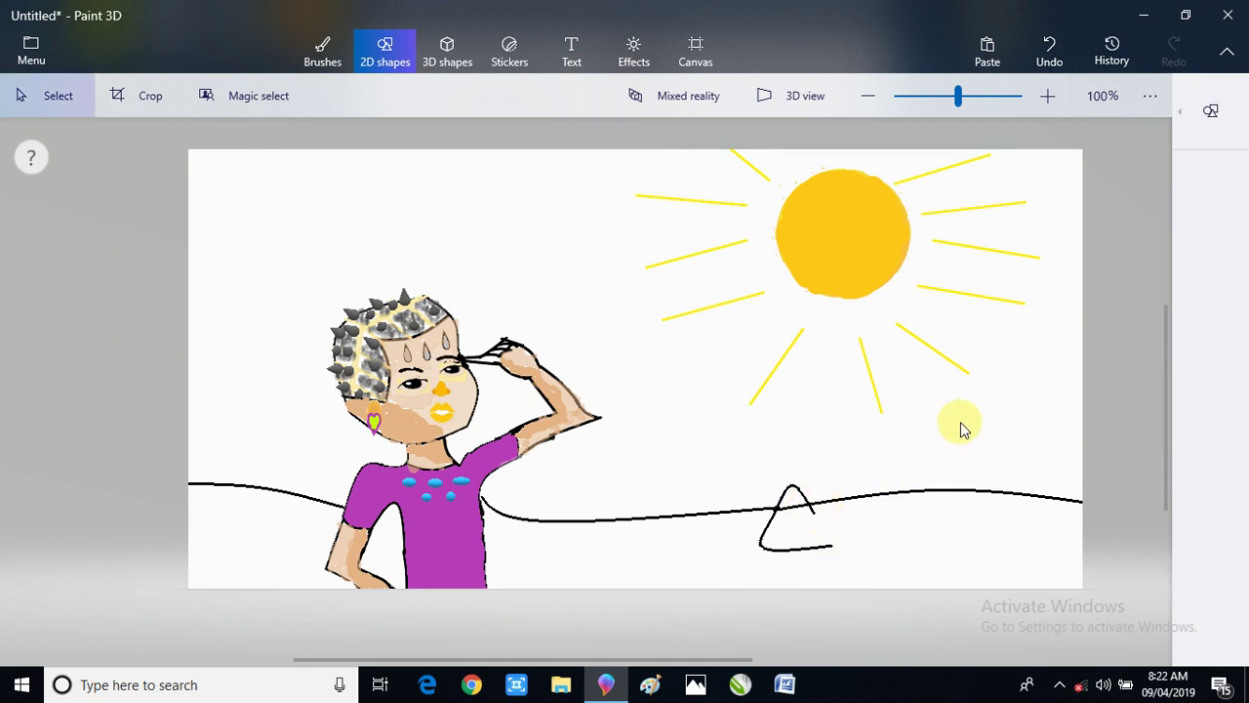
# - Close the open side of the rock outline with a four-point curve running down to its base
pyautogui.click(1186, 149)
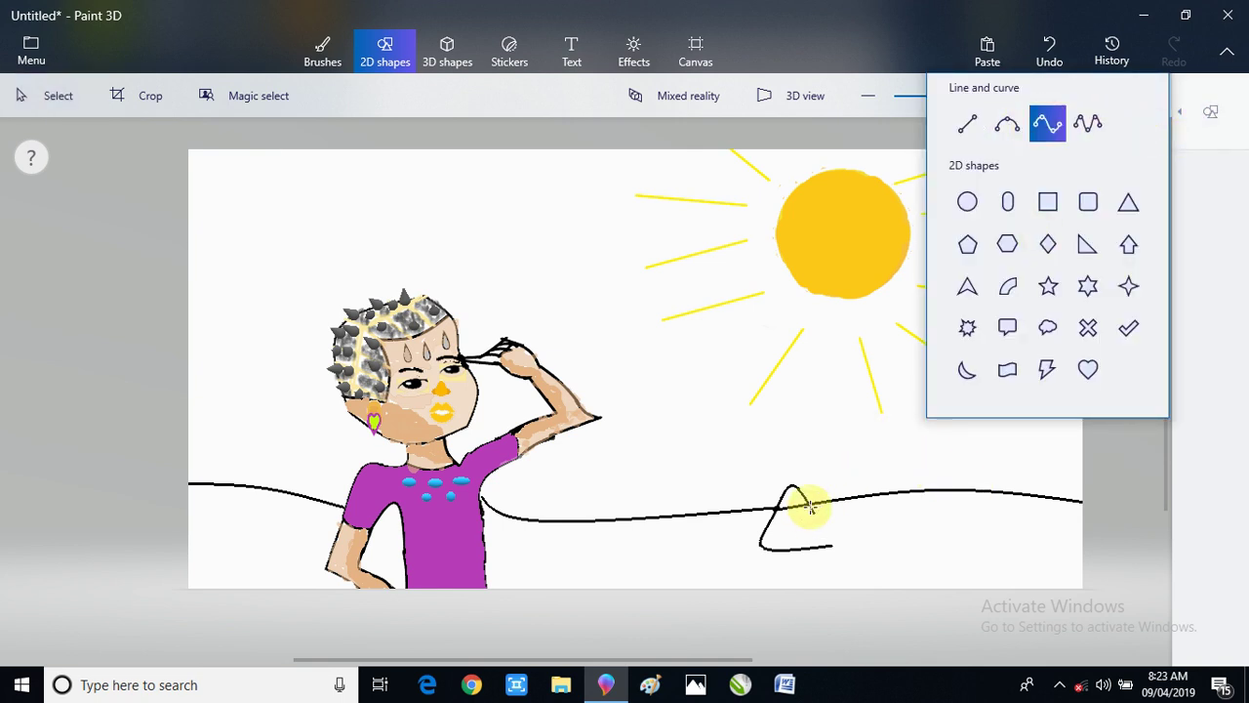
pyautogui.moveTo(792, 486); pyautogui.dragTo(828, 536)
pyautogui.doubleClick(830, 550)
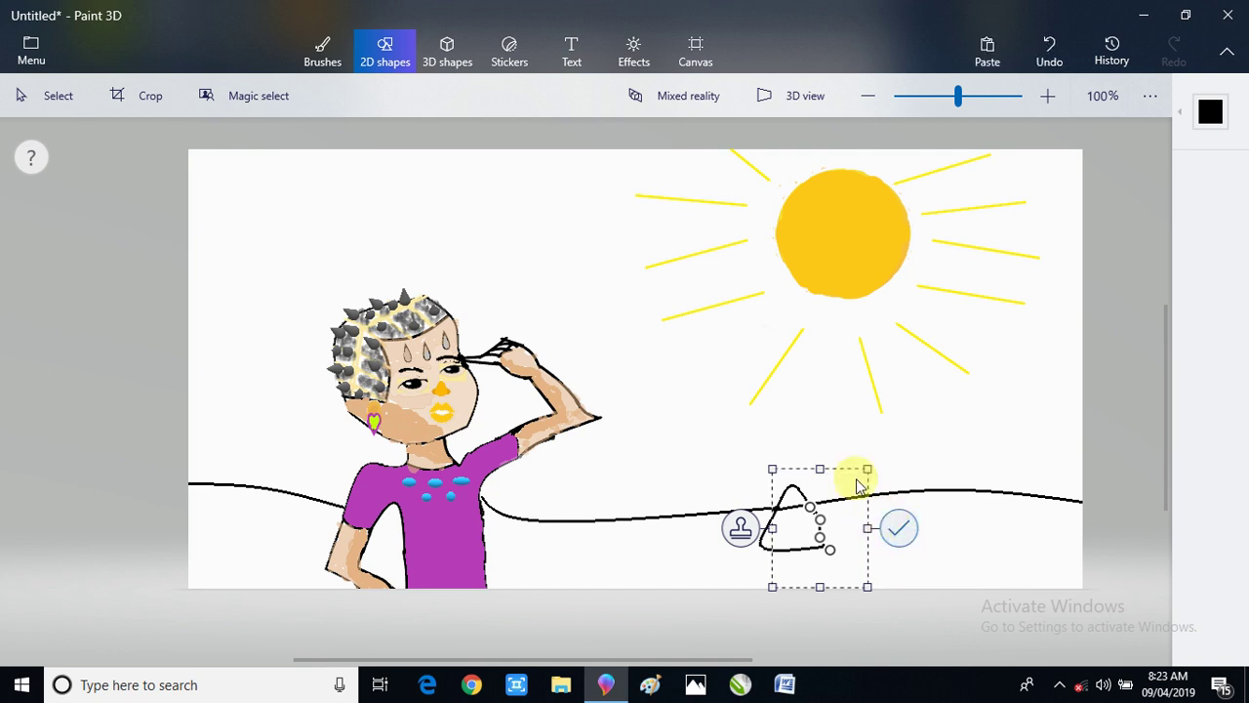
pyautogui.click(825, 437)
# - Paint over the ground line inside the rock outline with the white 21 px pixel pen
pyautogui.click(330, 45)
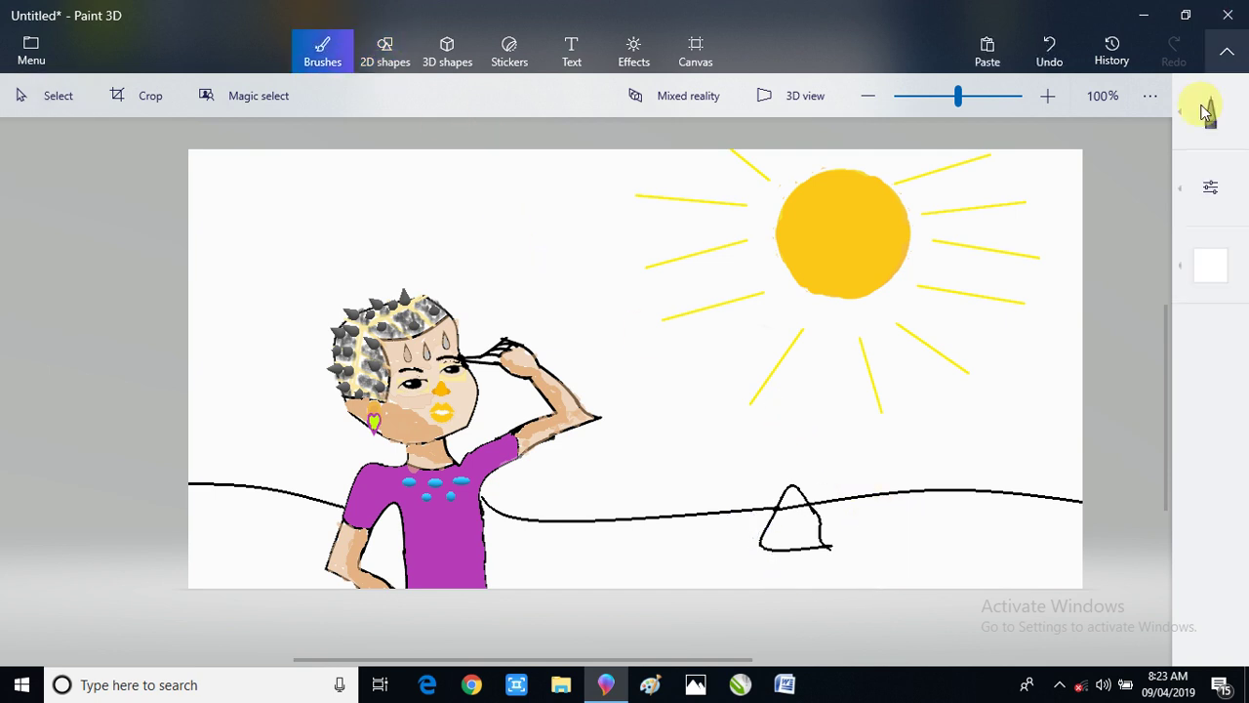
pyautogui.click(1212, 189)
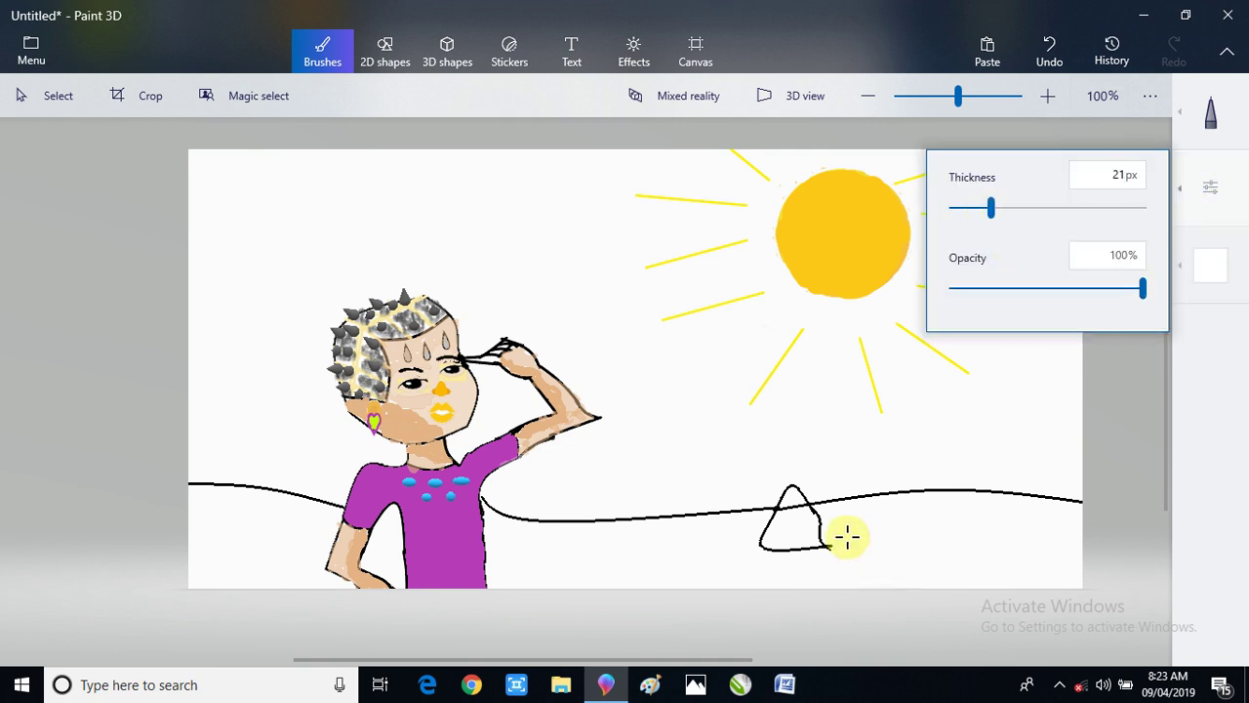
pyautogui.click(797, 508)
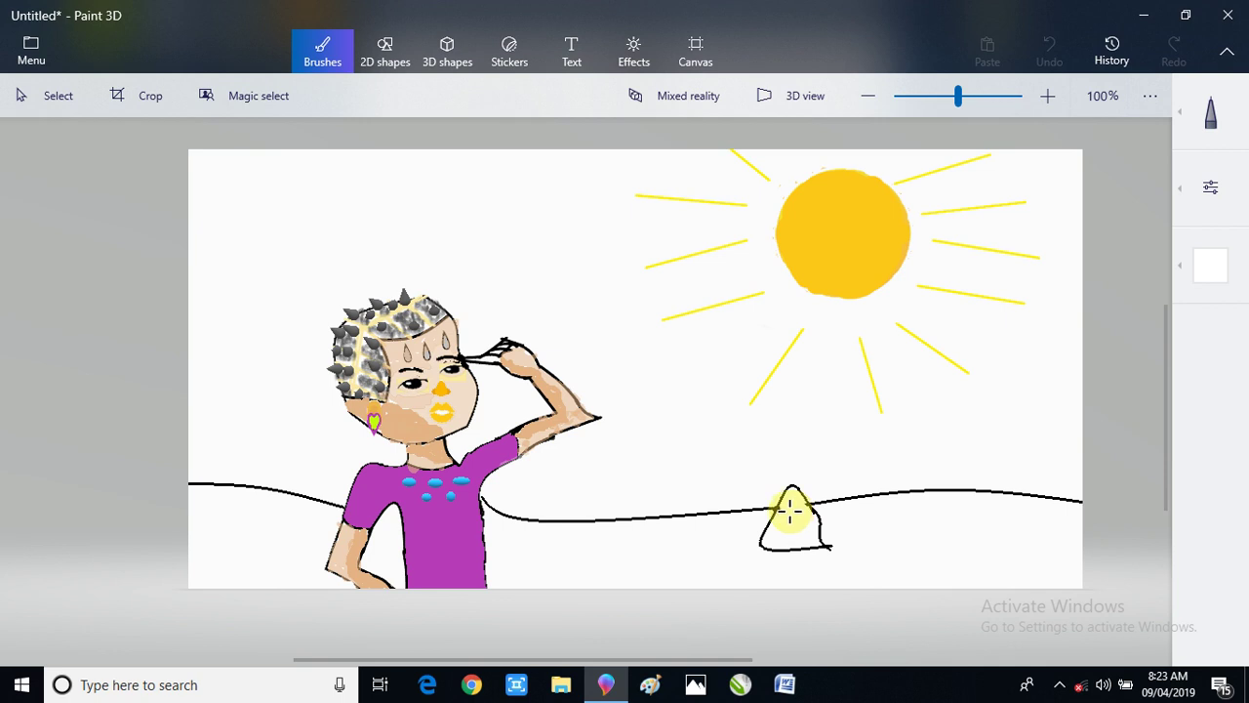
pyautogui.moveTo(791, 514); pyautogui.dragTo(806, 527)
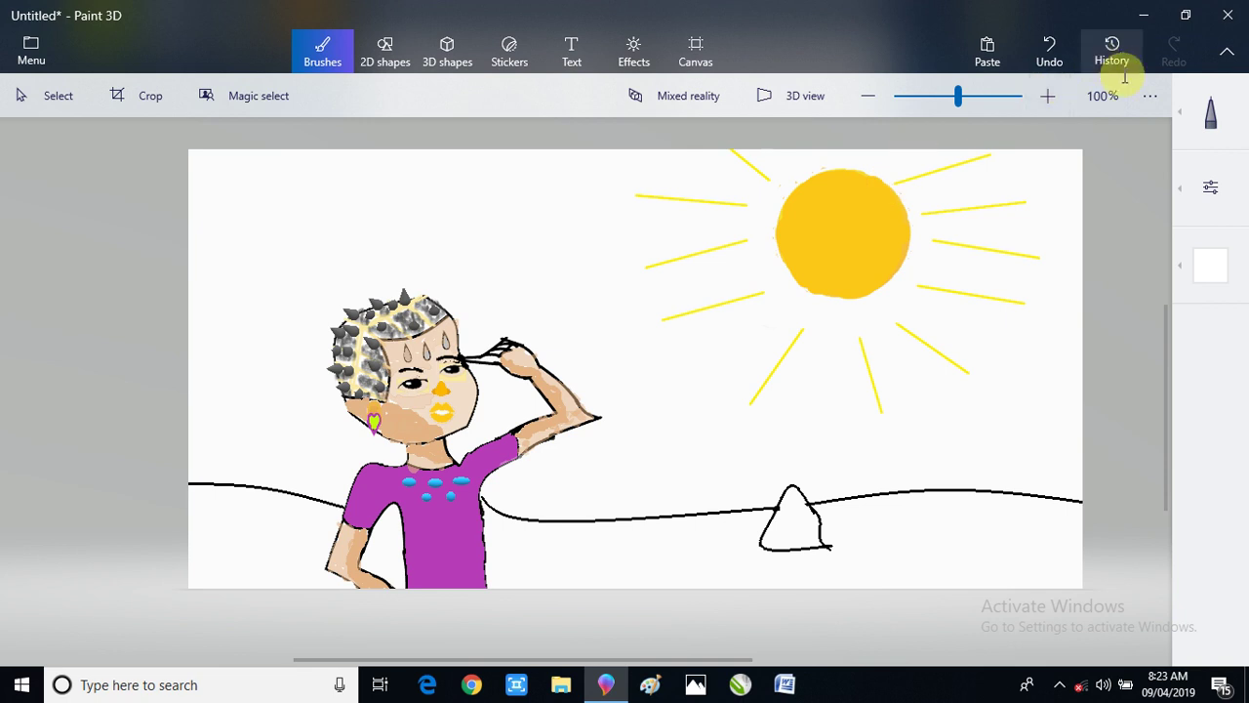
# - Draw a short black three-point curve inside the rock and stamp copies of it as diagonal texture marks
pyautogui.click(404, 44)
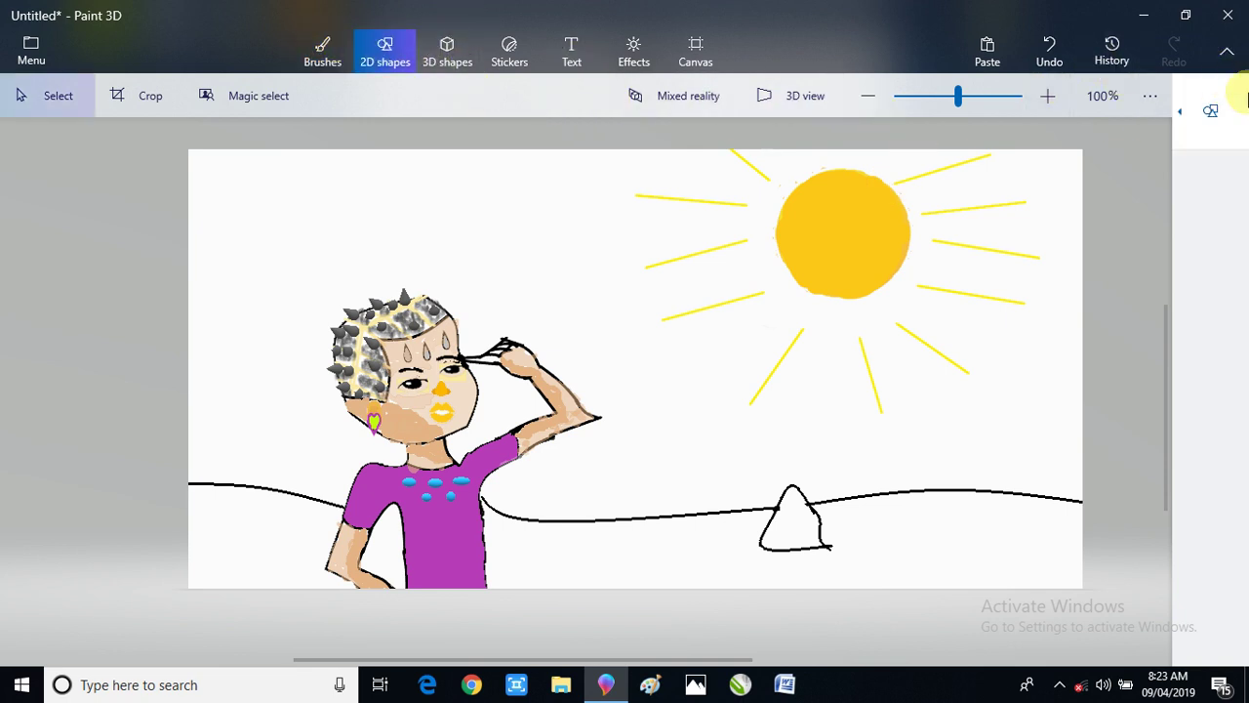
pyautogui.click(1243, 102)
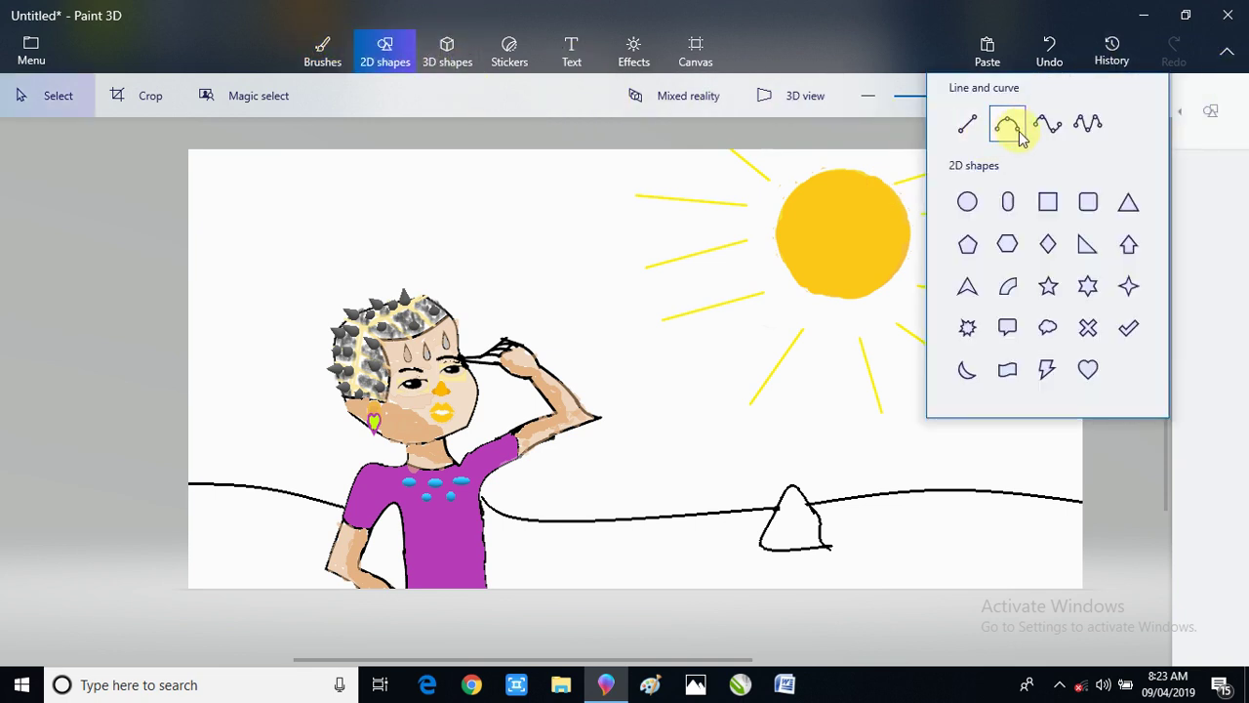
pyautogui.click(1015, 130)
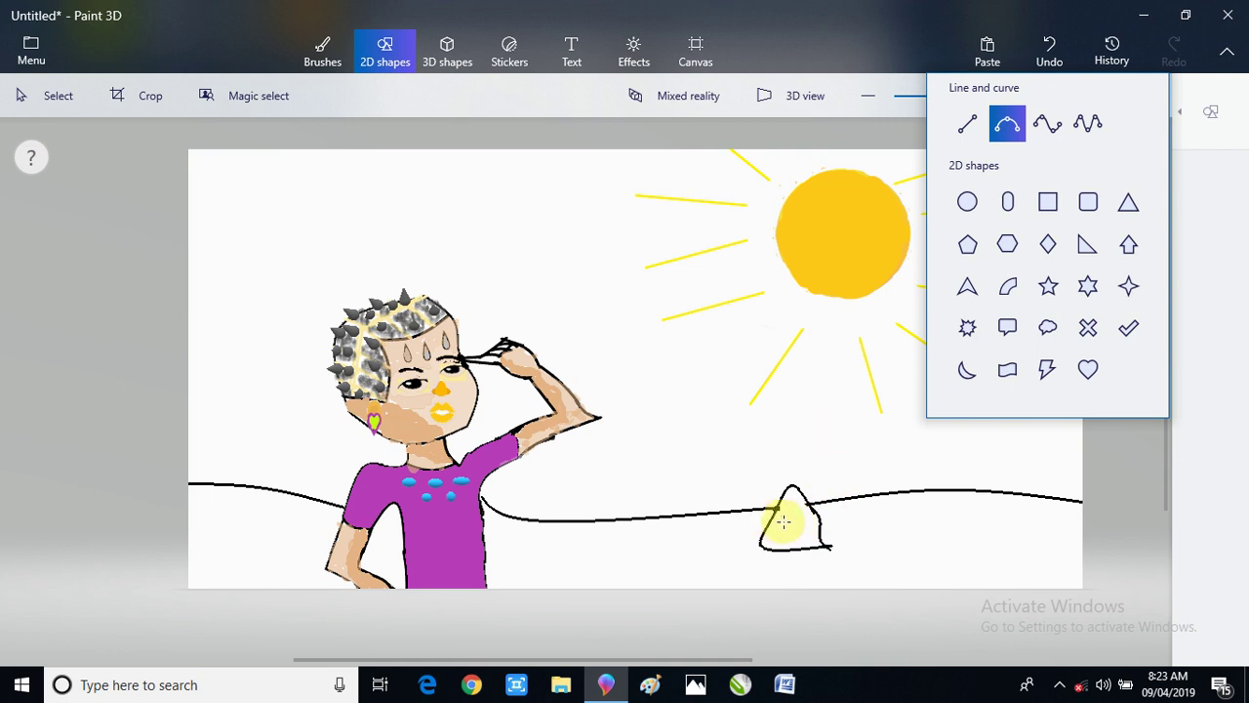
pyautogui.moveTo(793, 486)
pyautogui.mouseDown()
pyautogui.moveTo(825, 551)
pyautogui.moveTo(787, 532)
pyautogui.mouseUp()
pyautogui.click(724, 526)
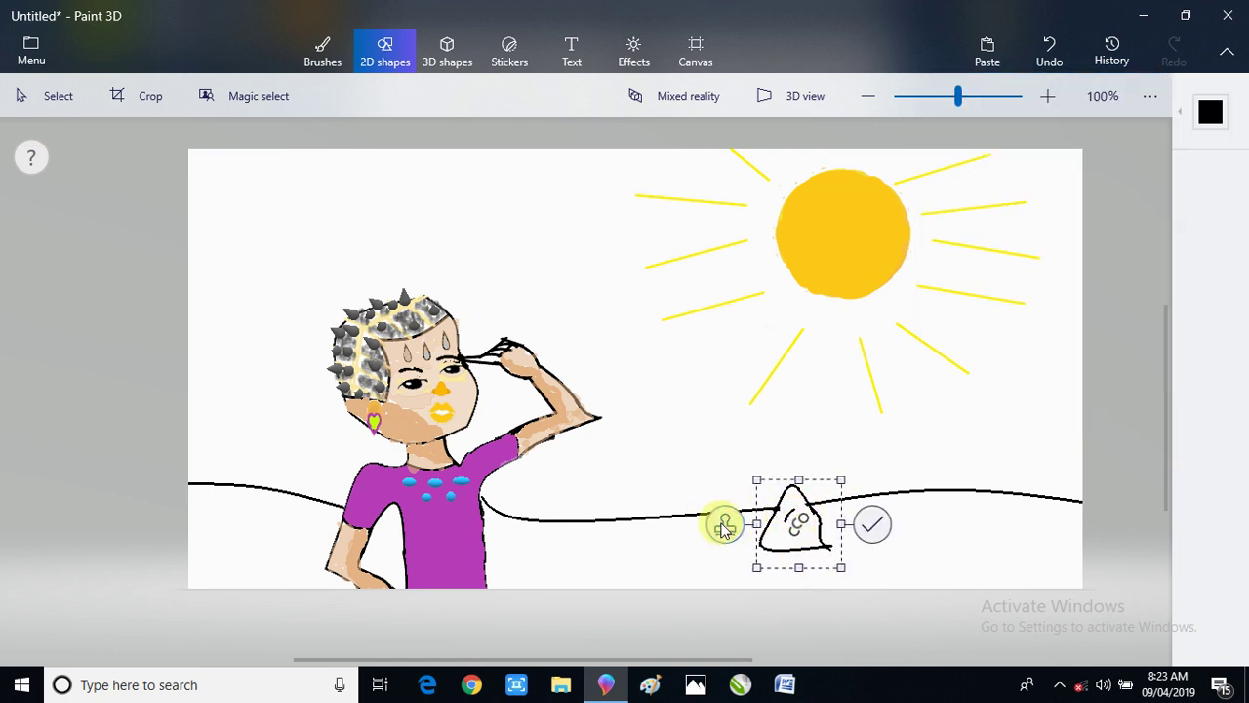
pyautogui.click(872, 540)
pyautogui.click(876, 571)
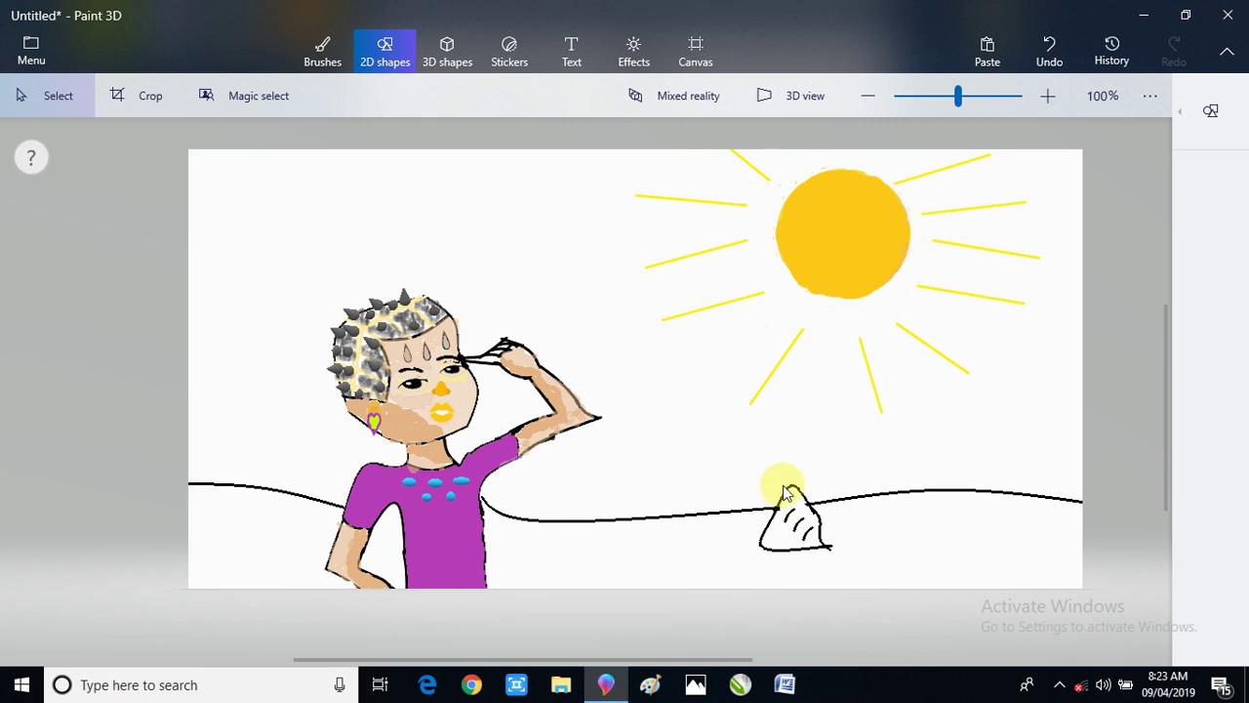
# - Copy the textured rock and place the duplicate beside it on the ground line, farther from the person
pyautogui.moveTo(781, 465); pyautogui.dragTo(911, 591)
pyautogui.click(744, 517)
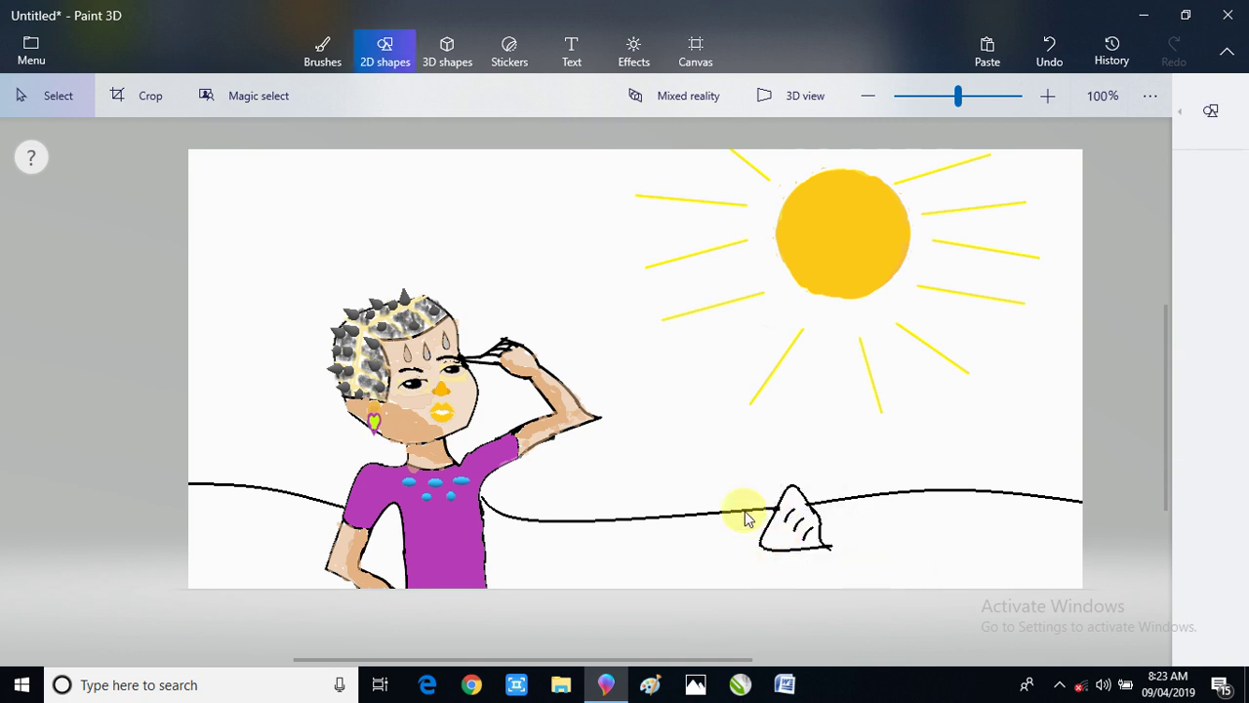
pyautogui.moveTo(760, 462); pyautogui.dragTo(765, 507)
pyautogui.moveTo(766, 564); pyautogui.dragTo(844, 572)
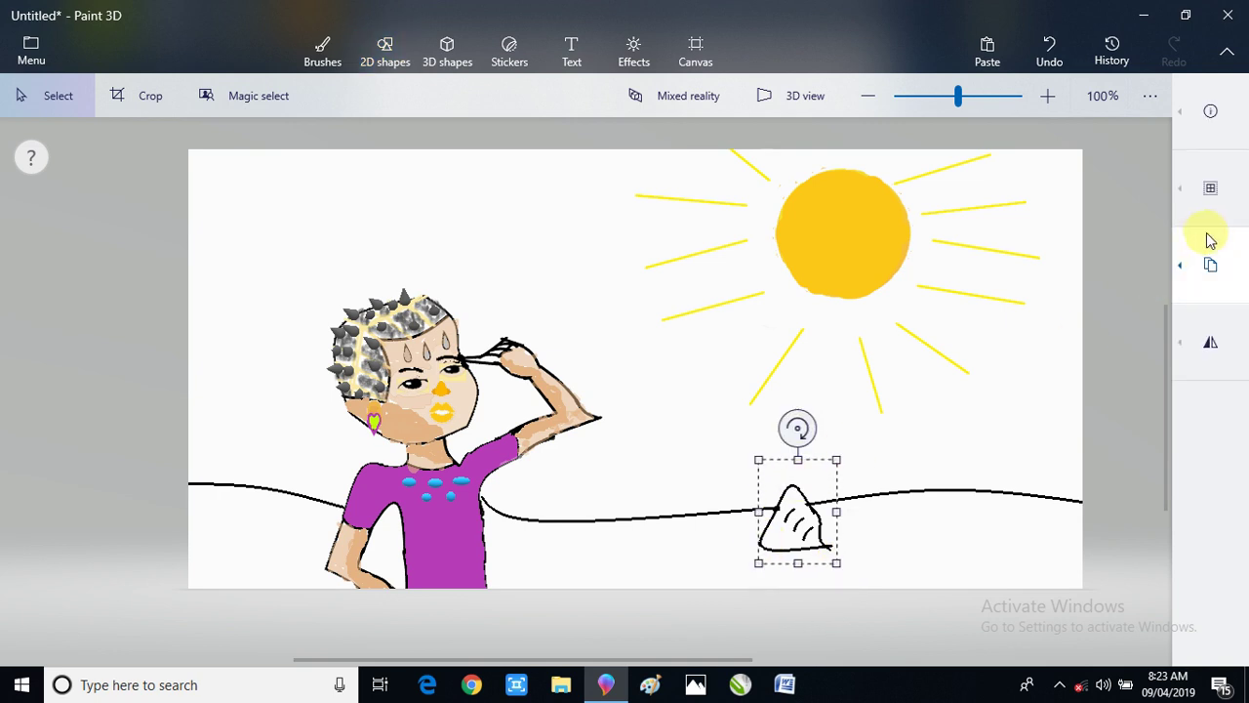
pyautogui.click(1211, 264)
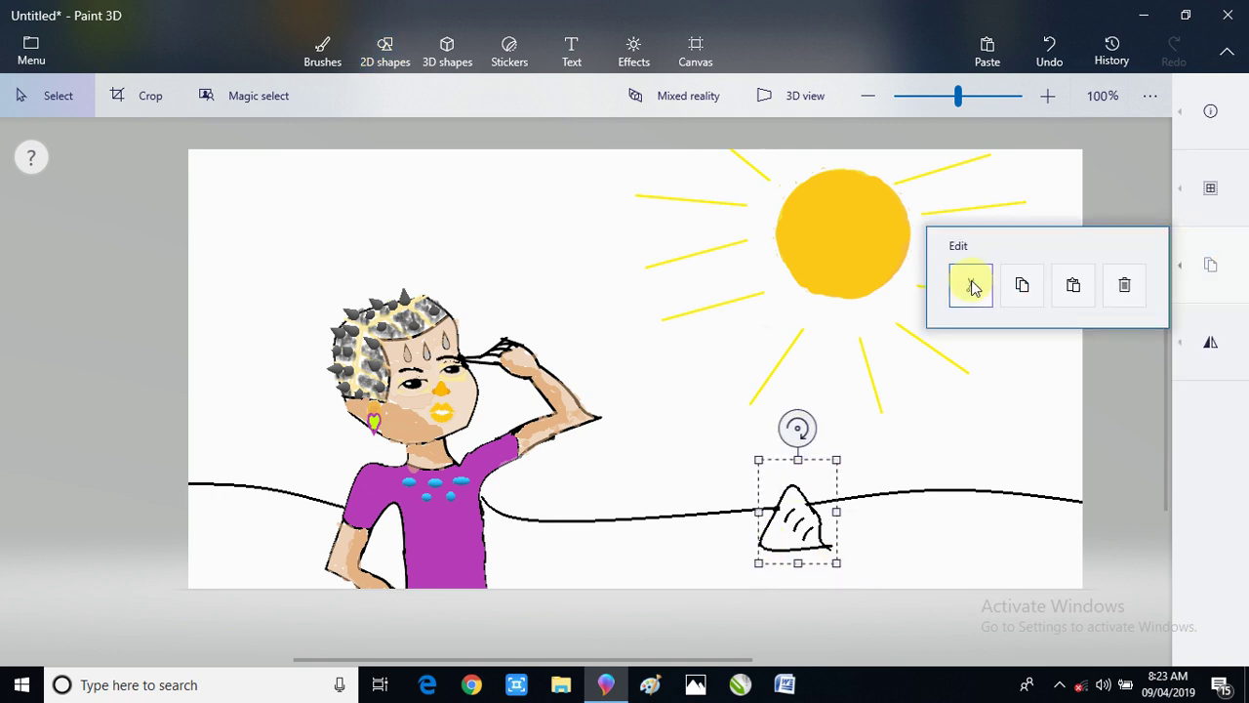
pyautogui.click(1021, 284)
pyautogui.click(1208, 269)
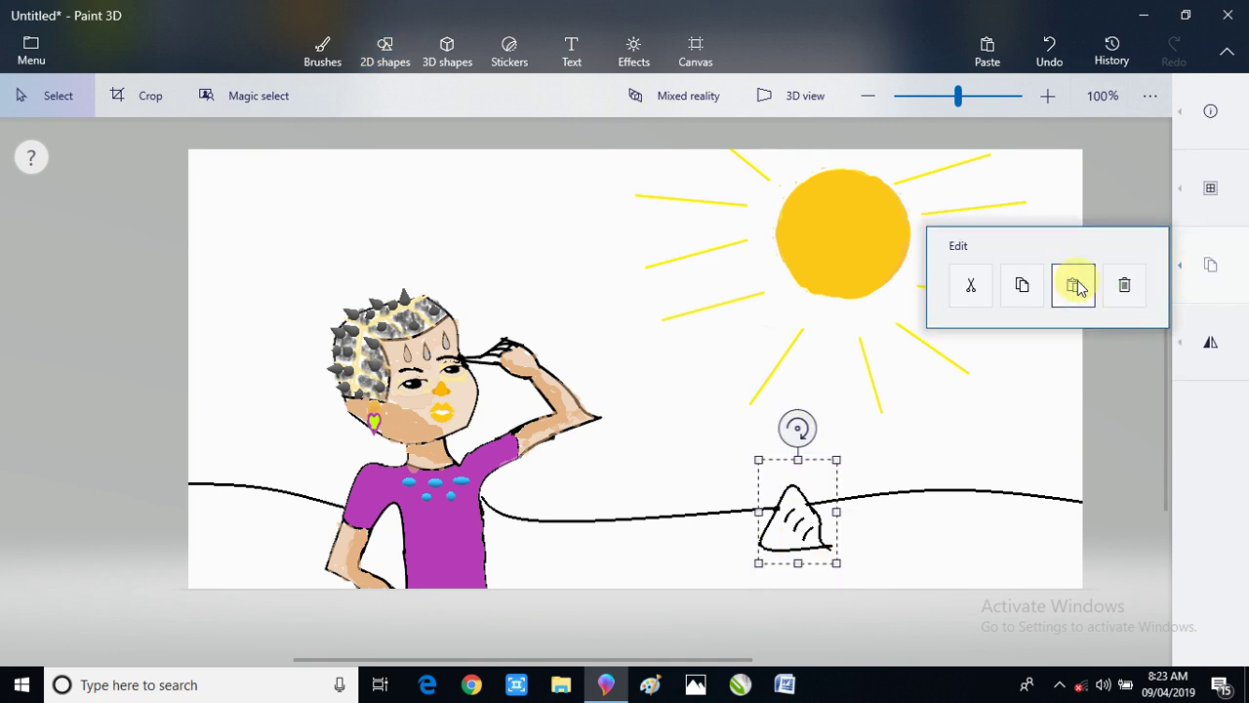
pyautogui.click(1074, 284)
pyautogui.moveTo(813, 533); pyautogui.dragTo(909, 519)
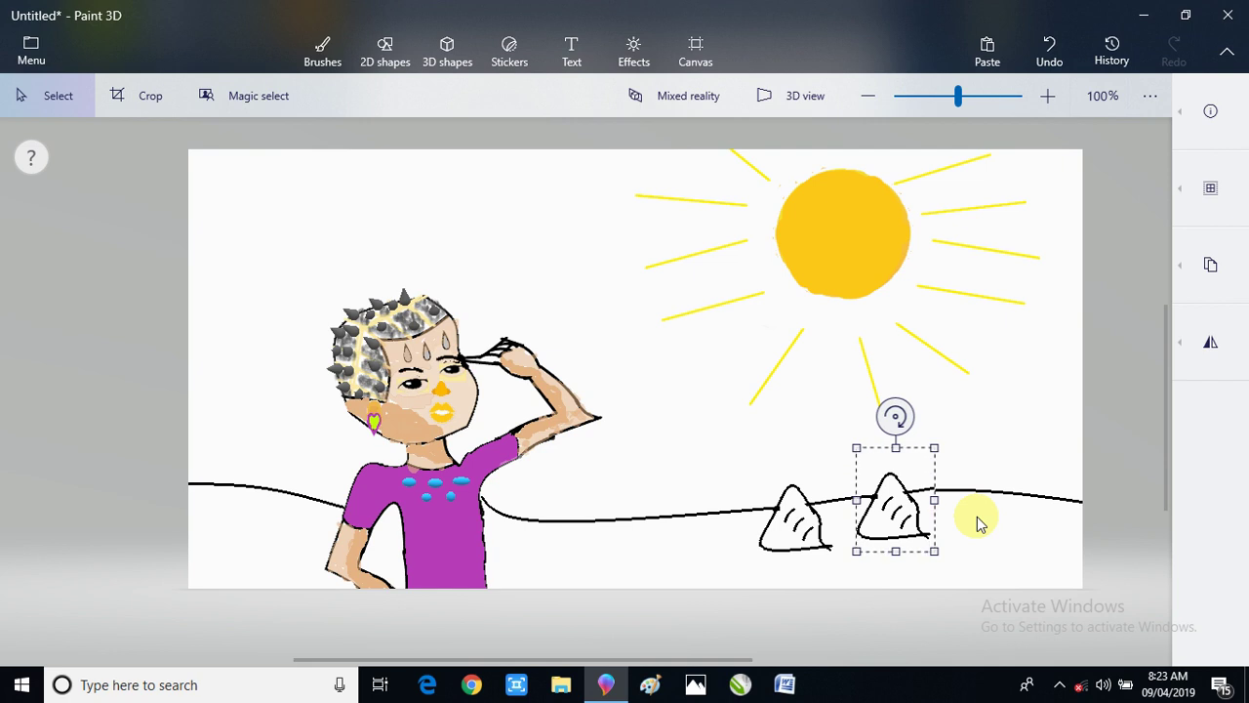
pyautogui.click(964, 522)
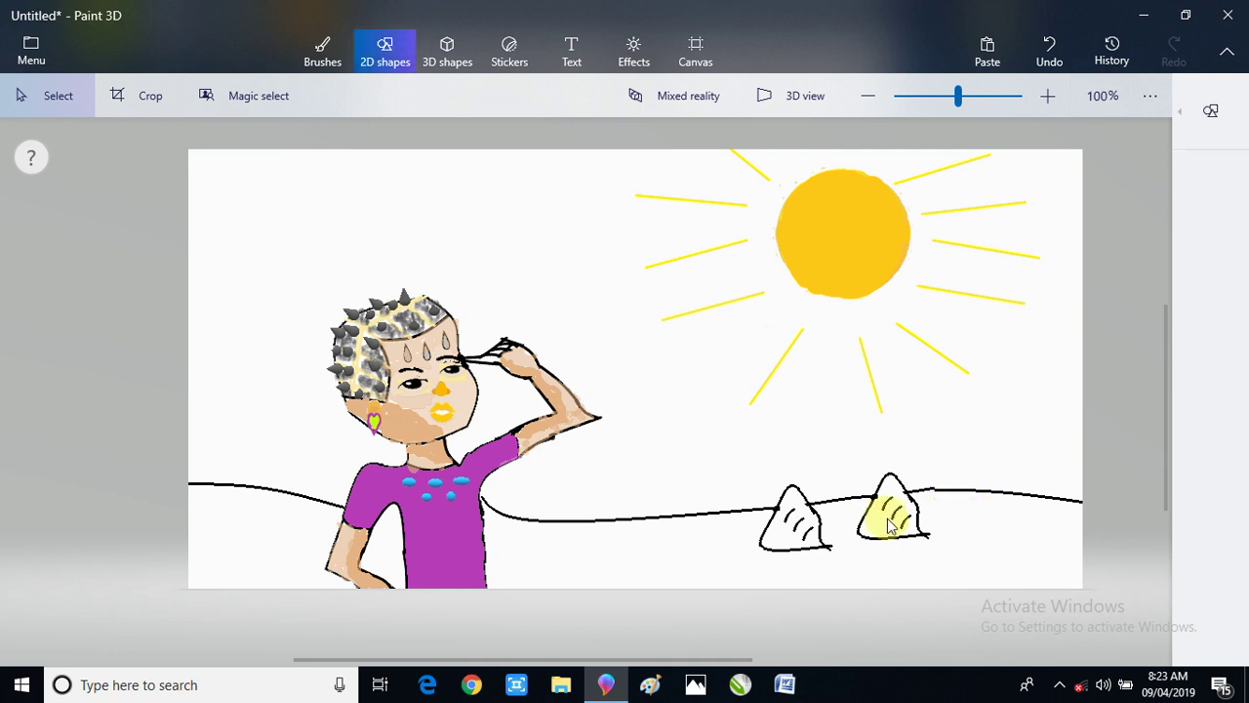
# - Copy the second rock and place a third one beside it, closer to the canvas's right edge
pyautogui.moveTo(849, 451); pyautogui.dragTo(930, 569)
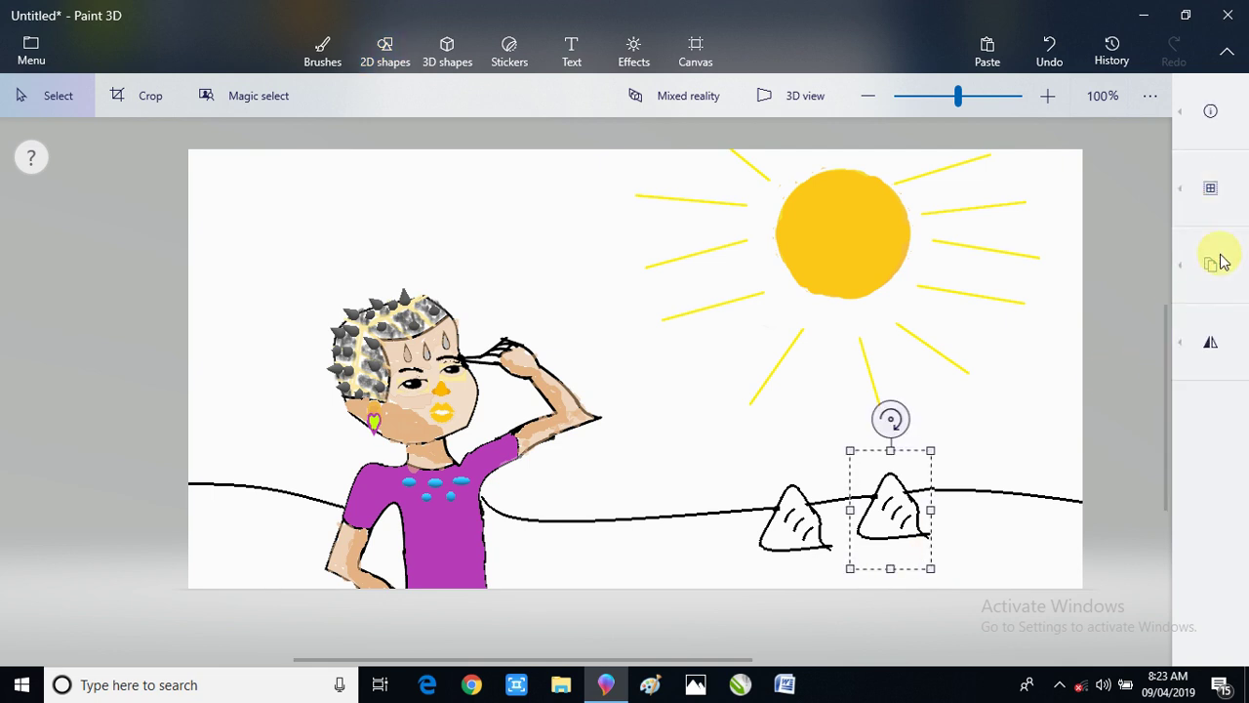
pyautogui.click(1220, 262)
pyautogui.click(1020, 291)
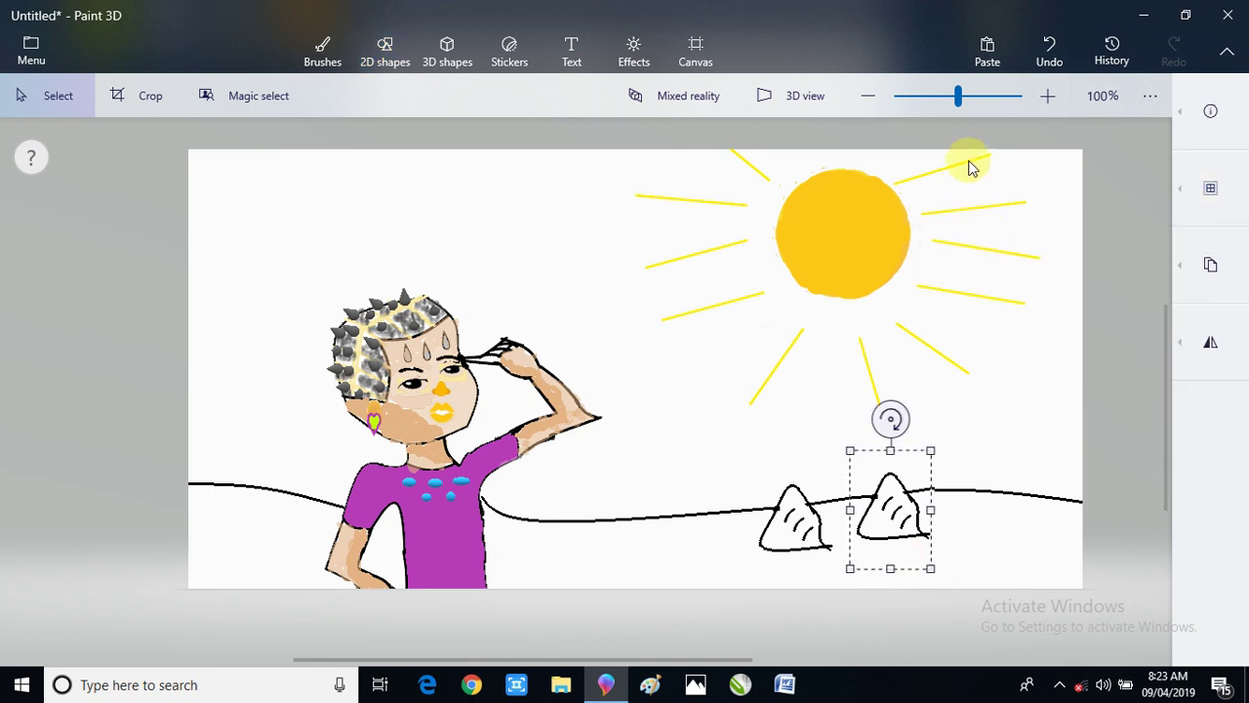
pyautogui.click(996, 66)
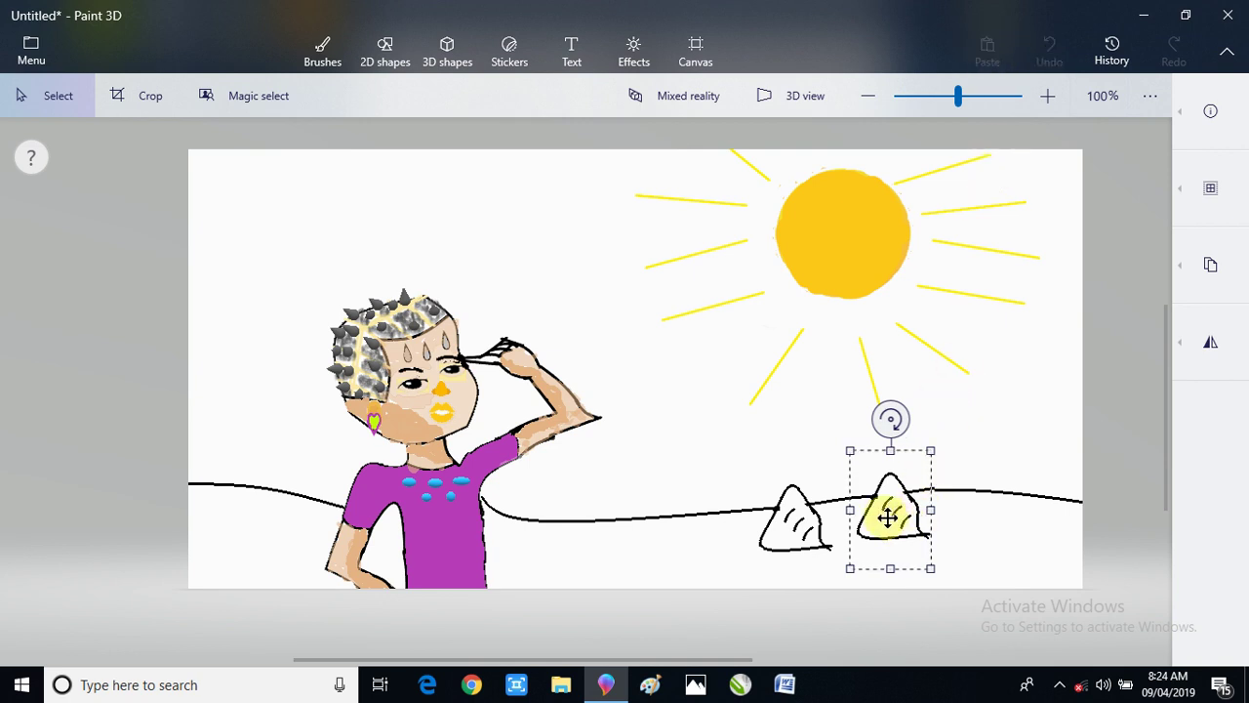
pyautogui.moveTo(891, 514); pyautogui.dragTo(972, 517)
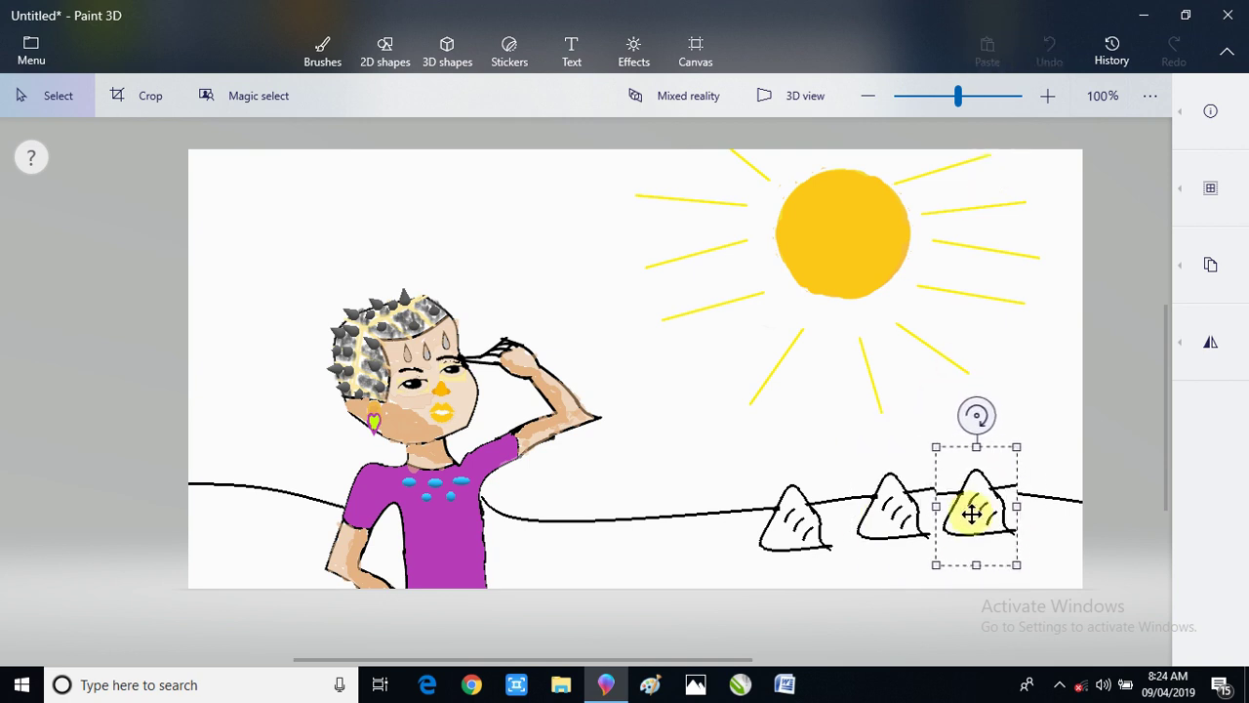
pyautogui.click(1048, 518)
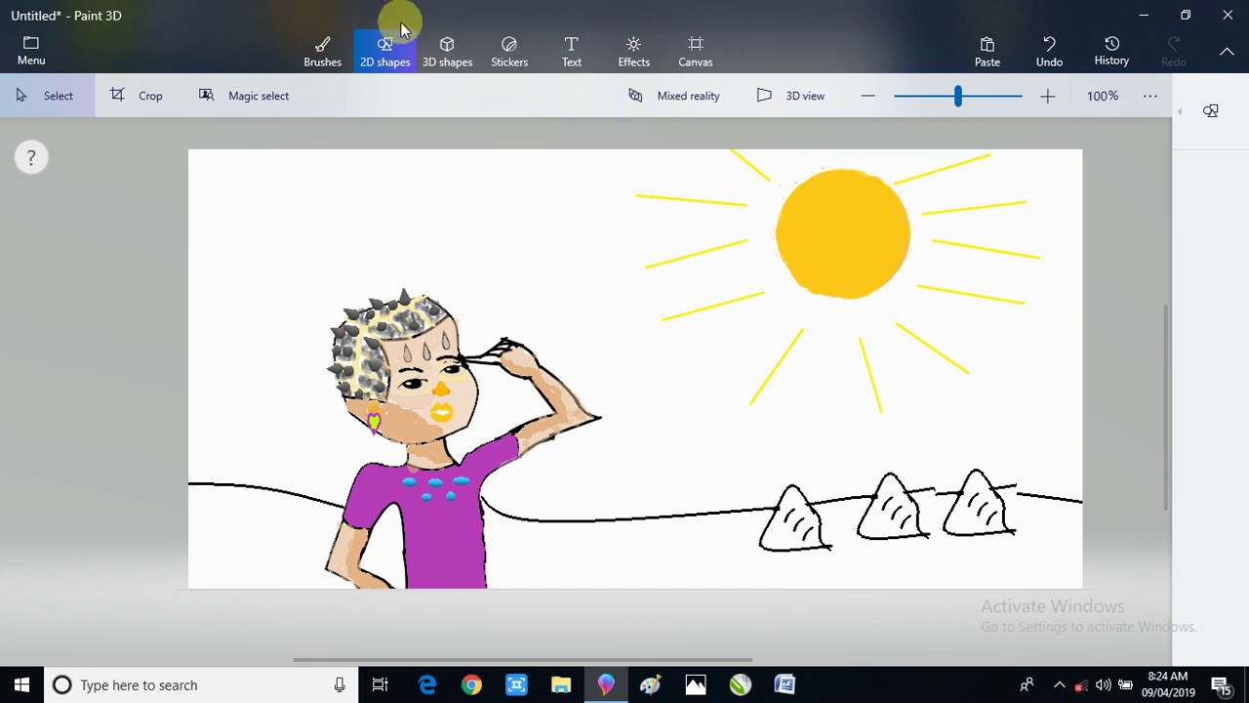
# - Fill all three rocks with green using the Fill tool
pyautogui.click(320, 49)
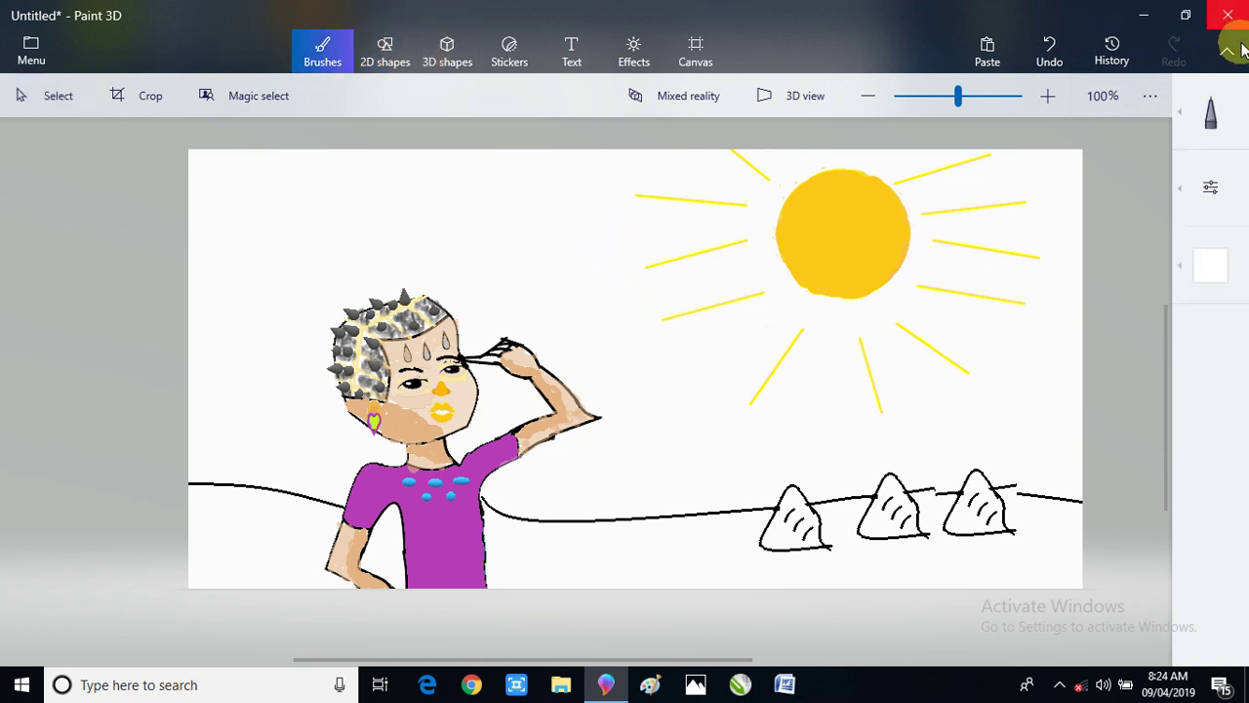
pyautogui.click(1210, 137)
pyautogui.click(1128, 154)
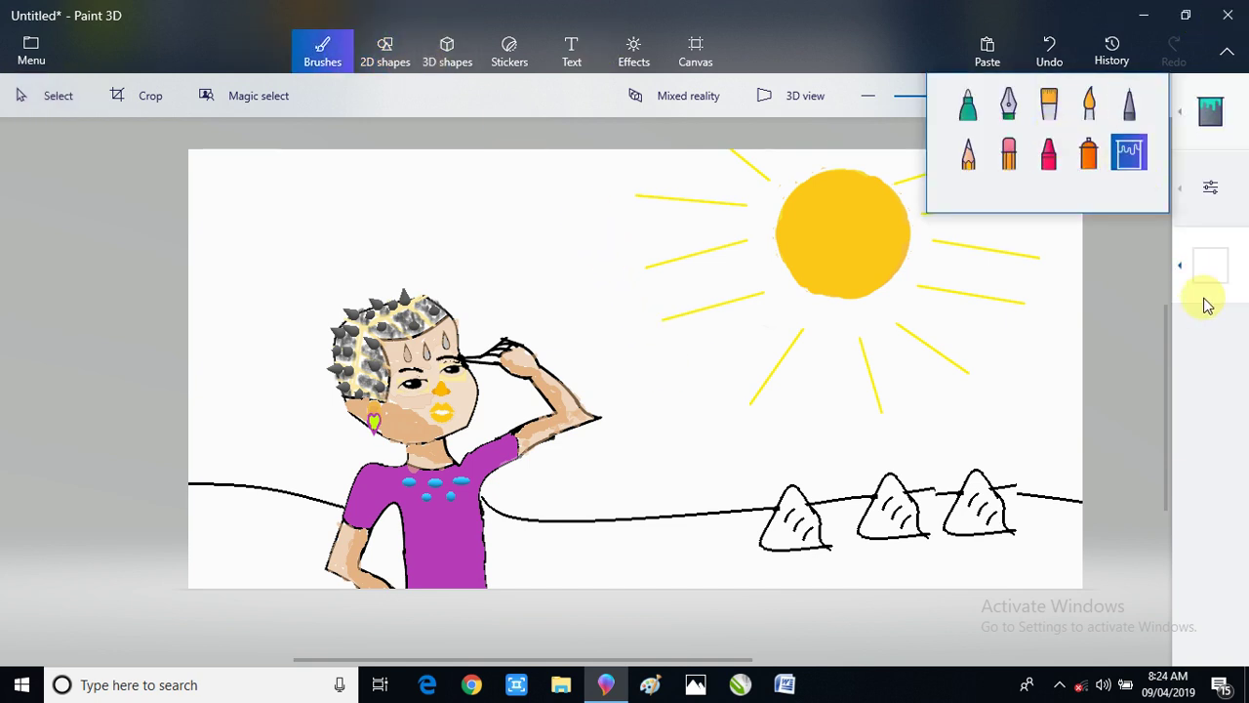
pyautogui.click(1208, 278)
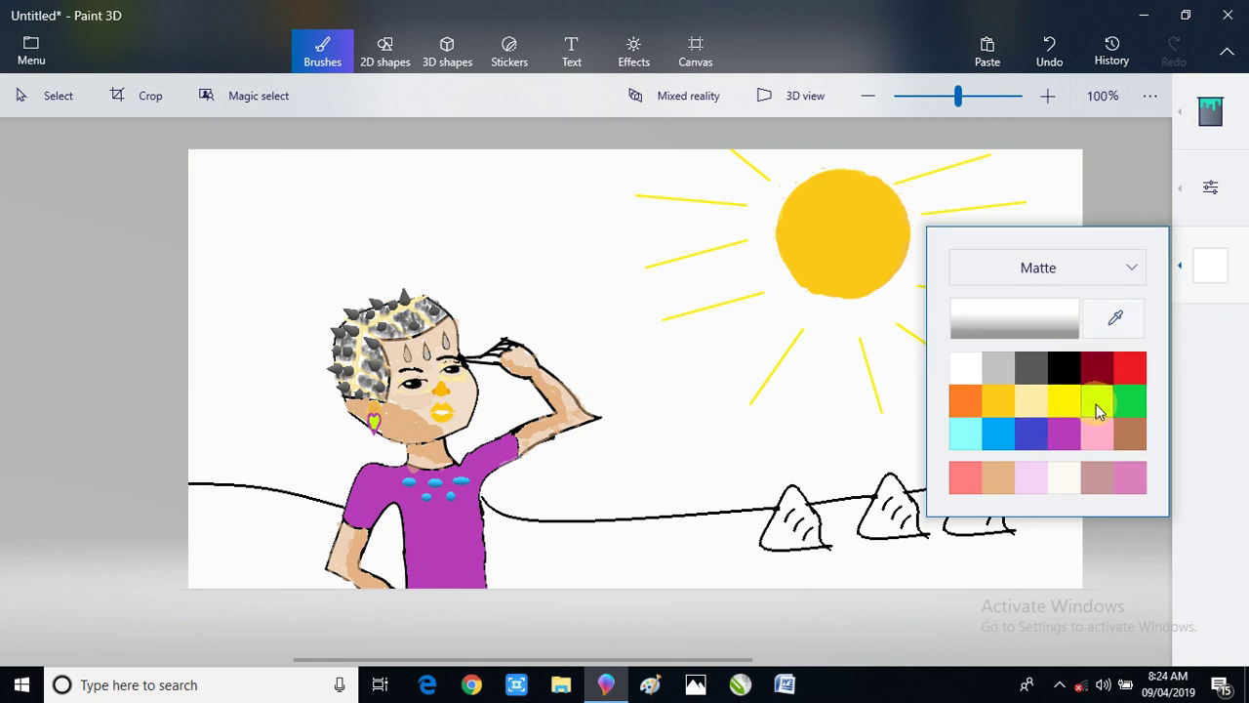
pyautogui.click(1127, 400)
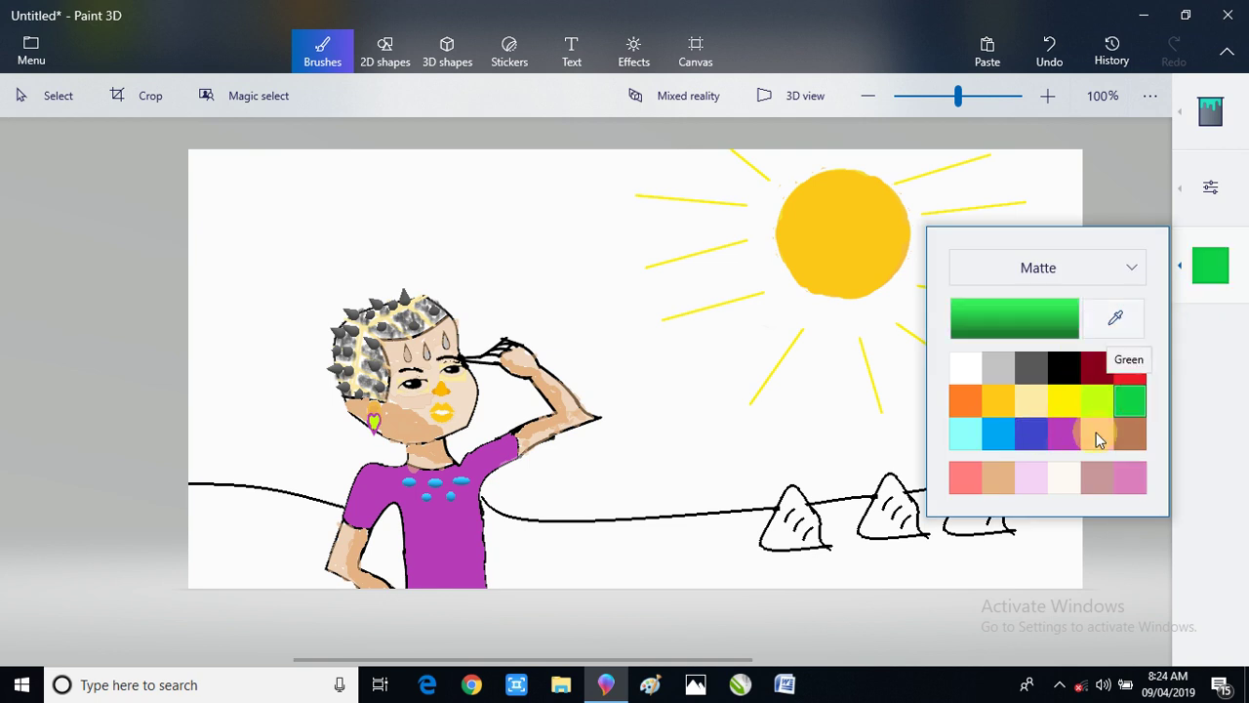
pyautogui.click(800, 509)
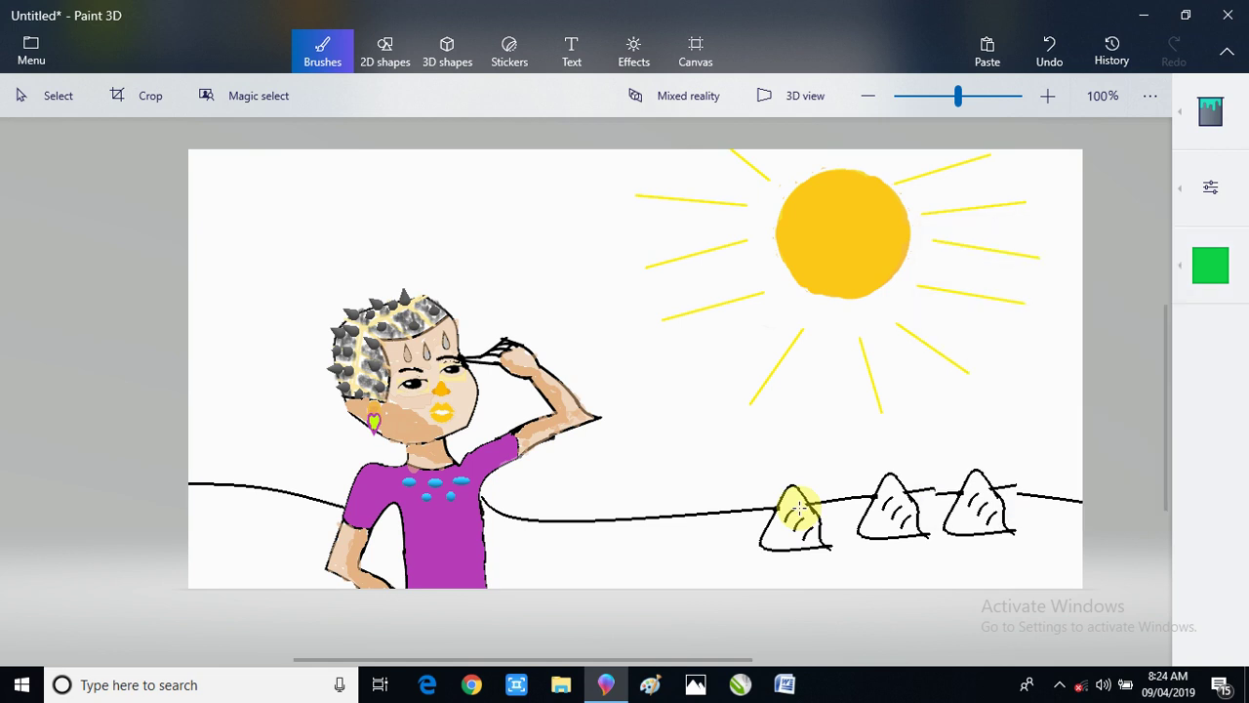
pyautogui.click(800, 511)
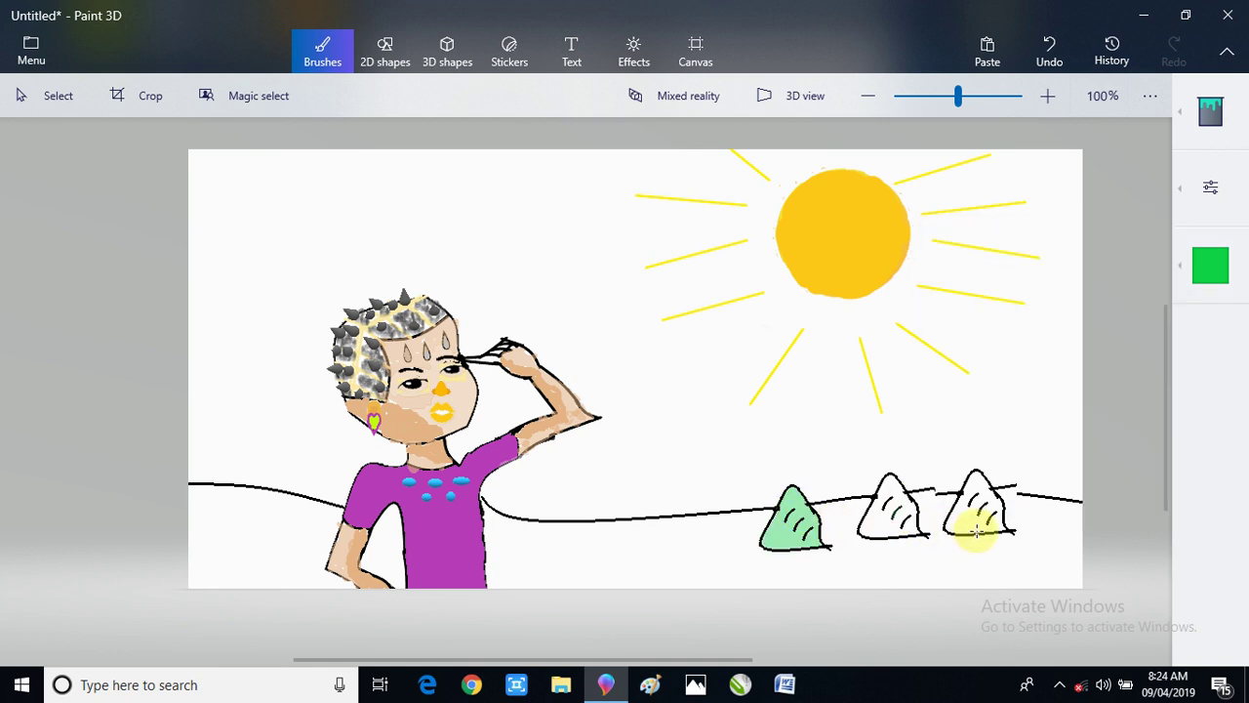
pyautogui.click(902, 505)
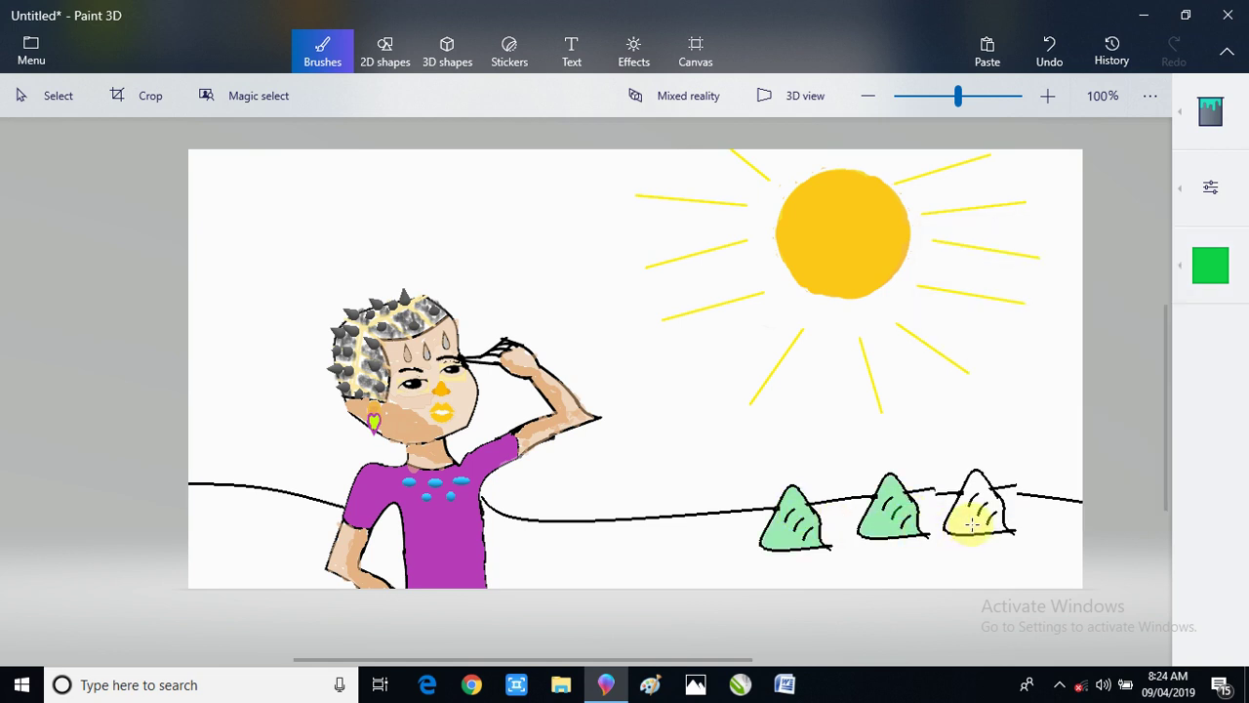
pyautogui.click(973, 524)
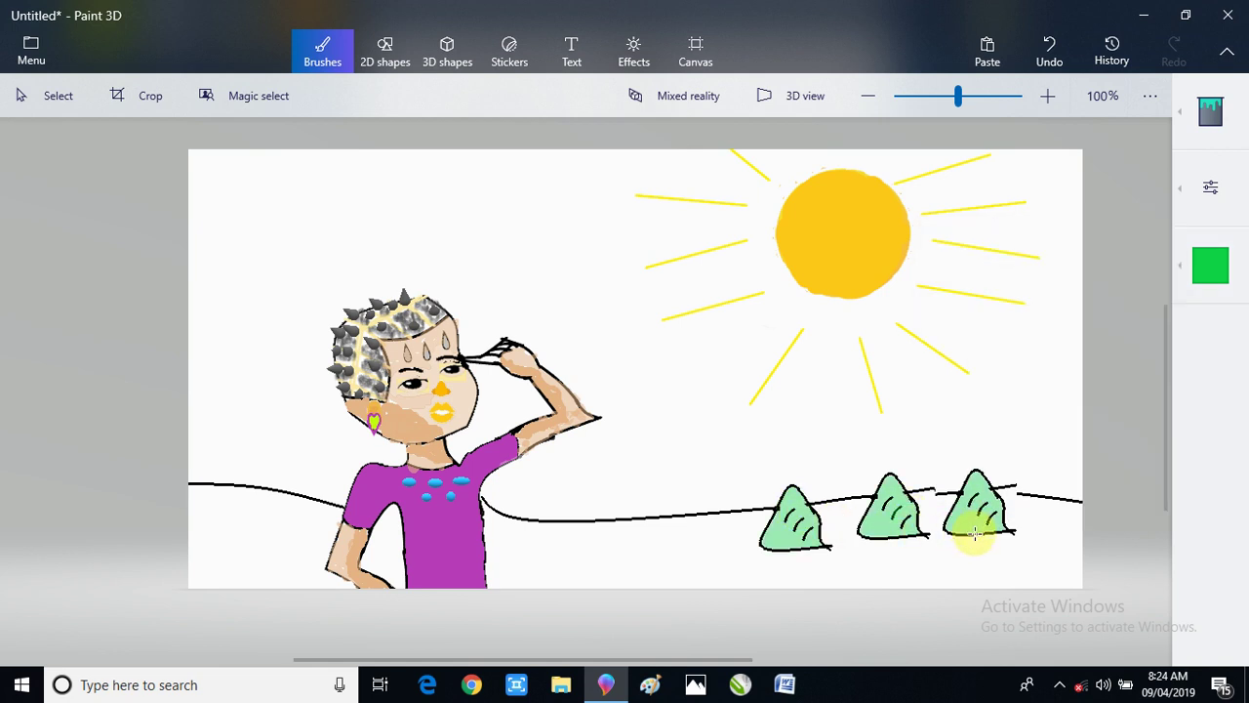
# - Choose light cyan as the paint colour and switch from Fill to the pixel pen
pyautogui.click(1226, 281)
pyautogui.click(973, 439)
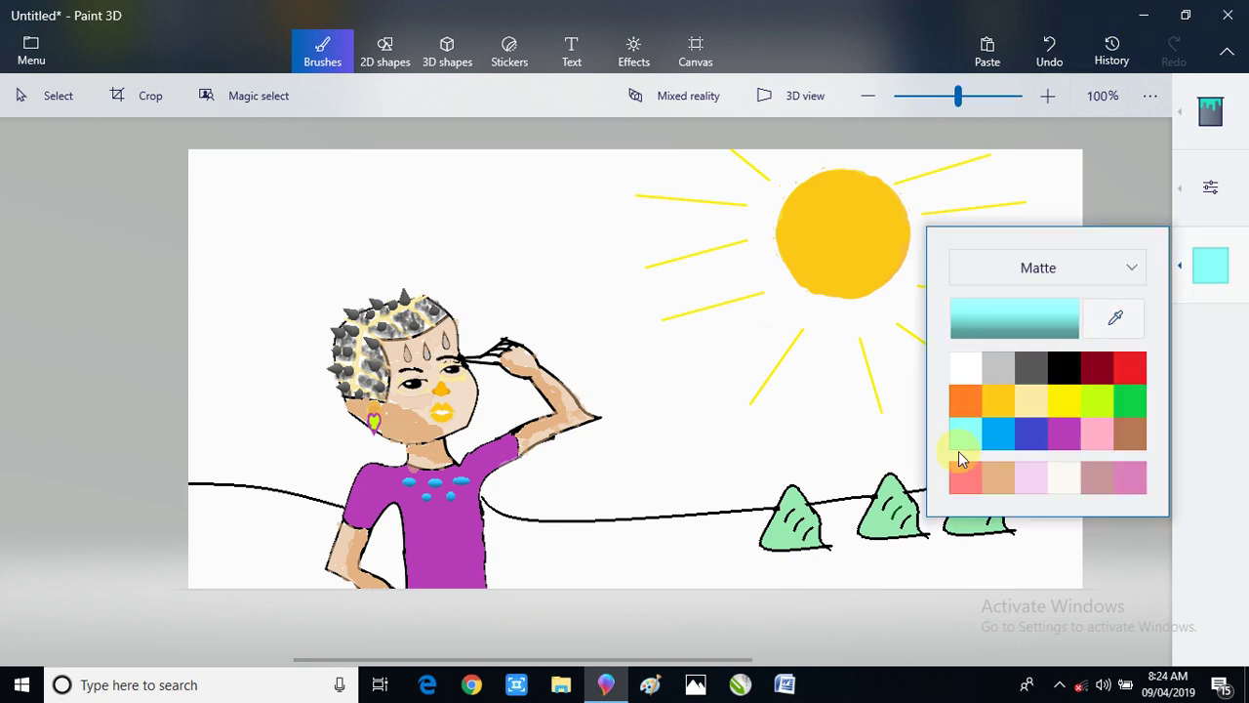
pyautogui.click(1189, 105)
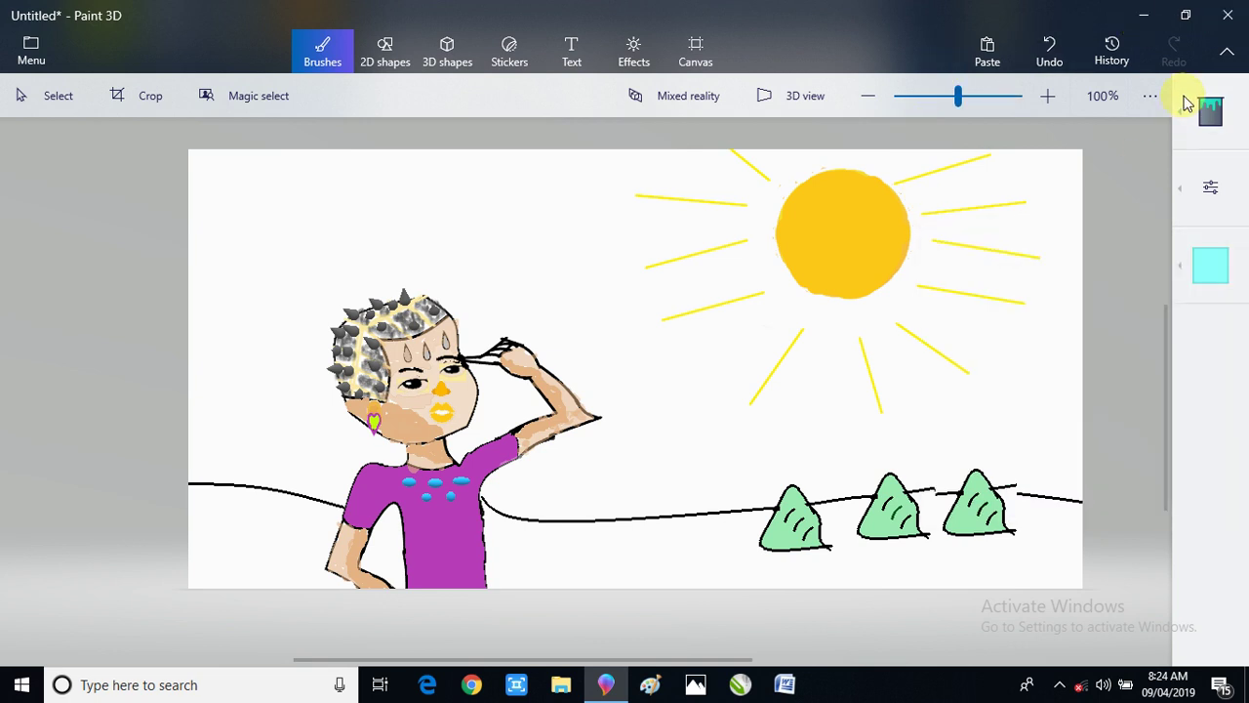
pyautogui.click(1129, 109)
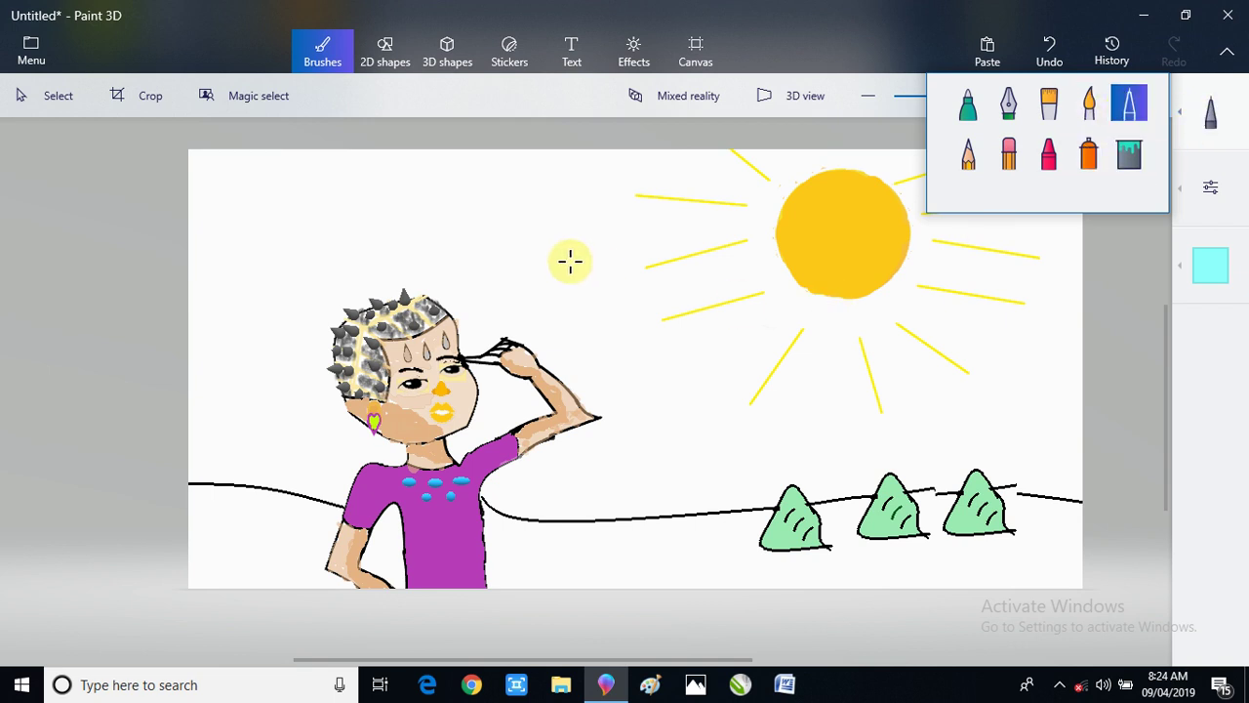
pyautogui.click(1210, 187)
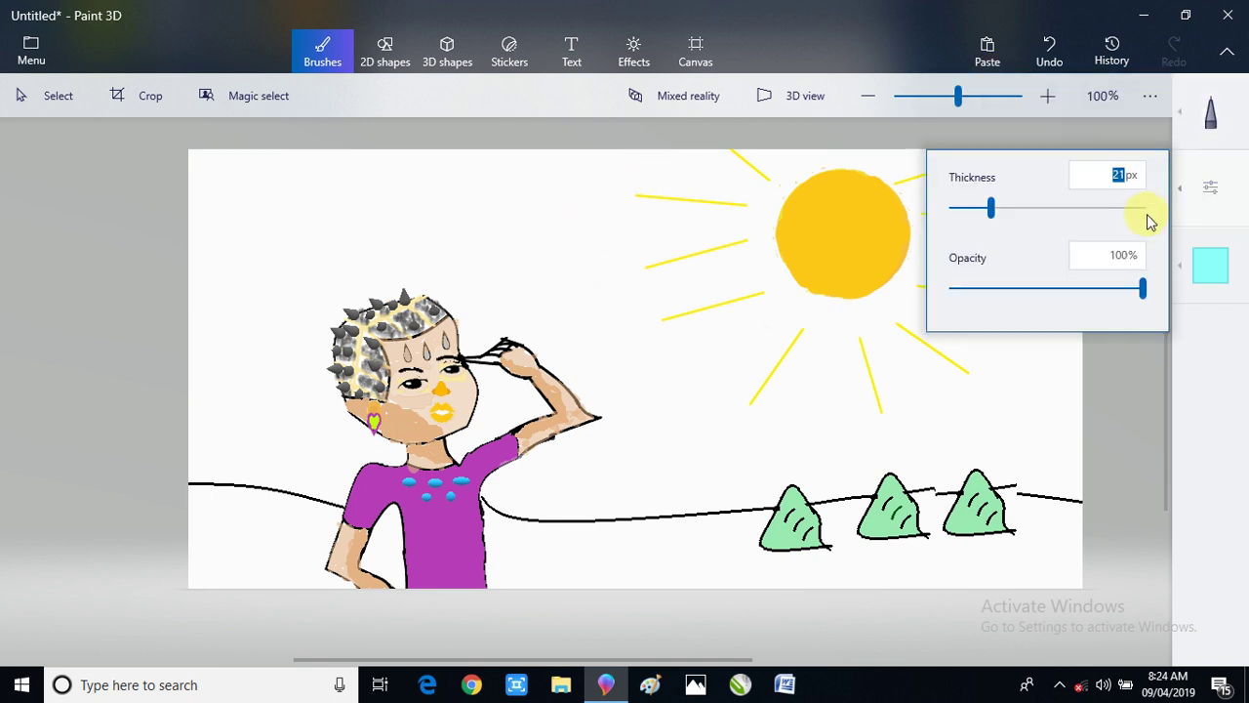
# - Try painting light cyan strokes across the upper sky above the person, and undo them
pyautogui.moveTo(321, 162)
pyautogui.mouseDown()
pyautogui.moveTo(548, 155)
pyautogui.moveTo(307, 171)
pyautogui.moveTo(271, 168)
pyautogui.moveTo(445, 157)
pyautogui.moveTo(202, 153)
pyautogui.moveTo(485, 161)
pyautogui.mouseUp()
pyautogui.moveTo(234, 162)
pyautogui.mouseDown()
pyautogui.moveTo(396, 186)
pyautogui.moveTo(558, 184)
pyautogui.mouseUp()
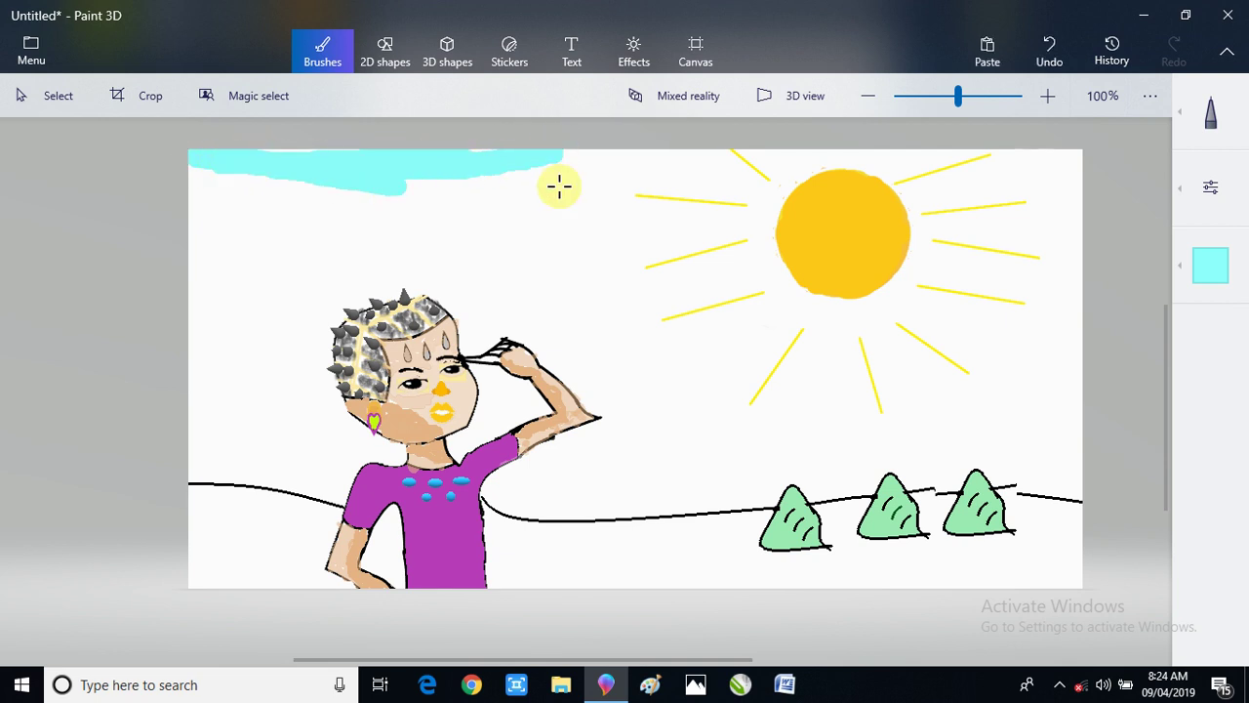
pyautogui.hotkey('ctrl', 'z')
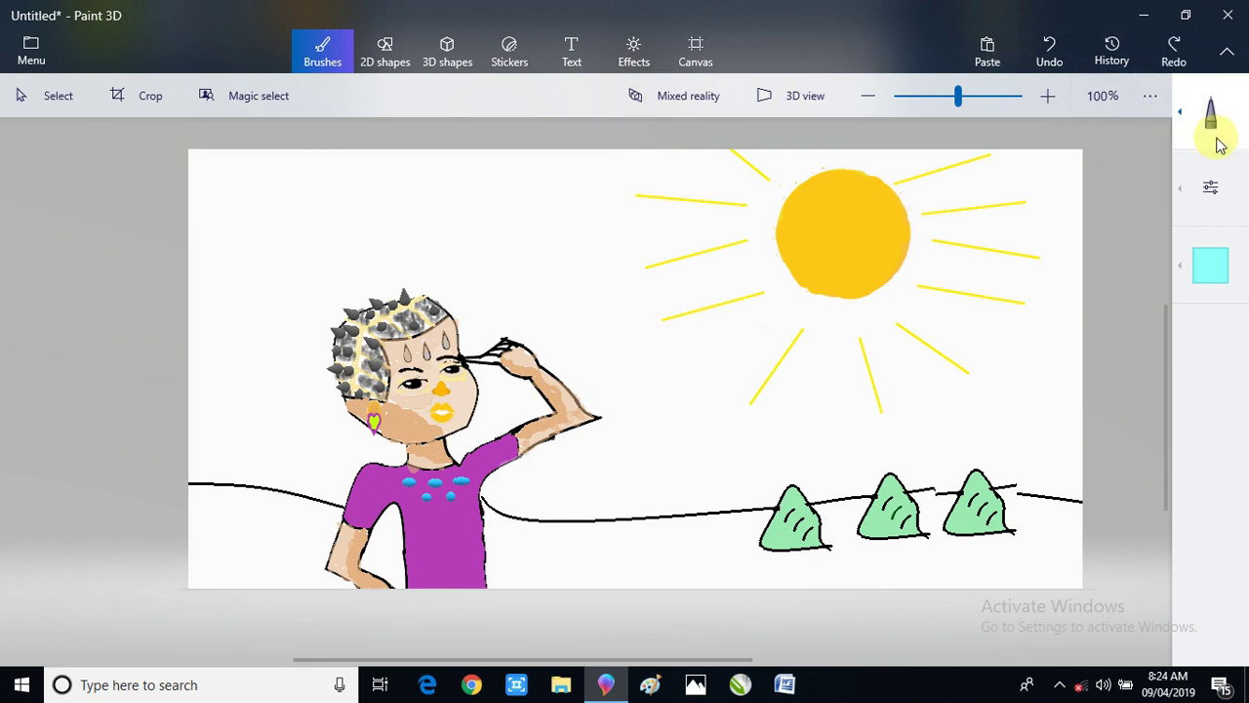
# - Try painting light cyan strokes at 56% opacity across the upper sky above the person, and undo them
pyautogui.click(1211, 186)
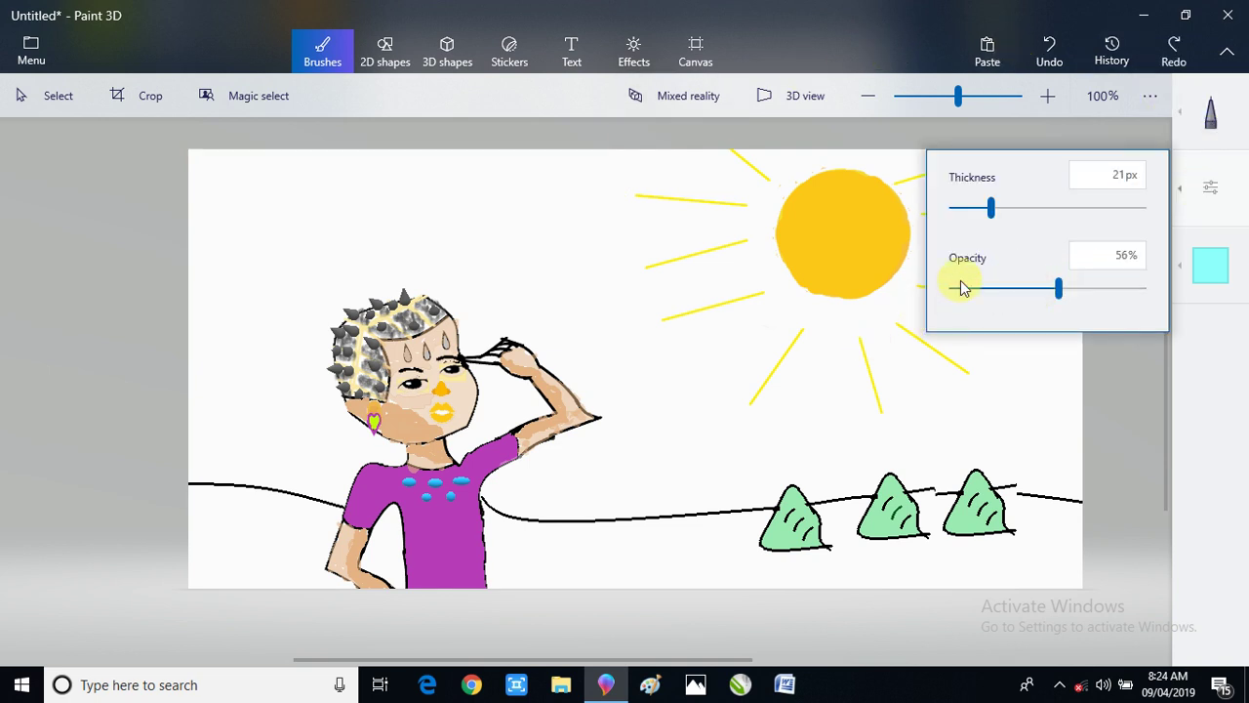
pyautogui.moveTo(245, 166); pyautogui.dragTo(563, 179)
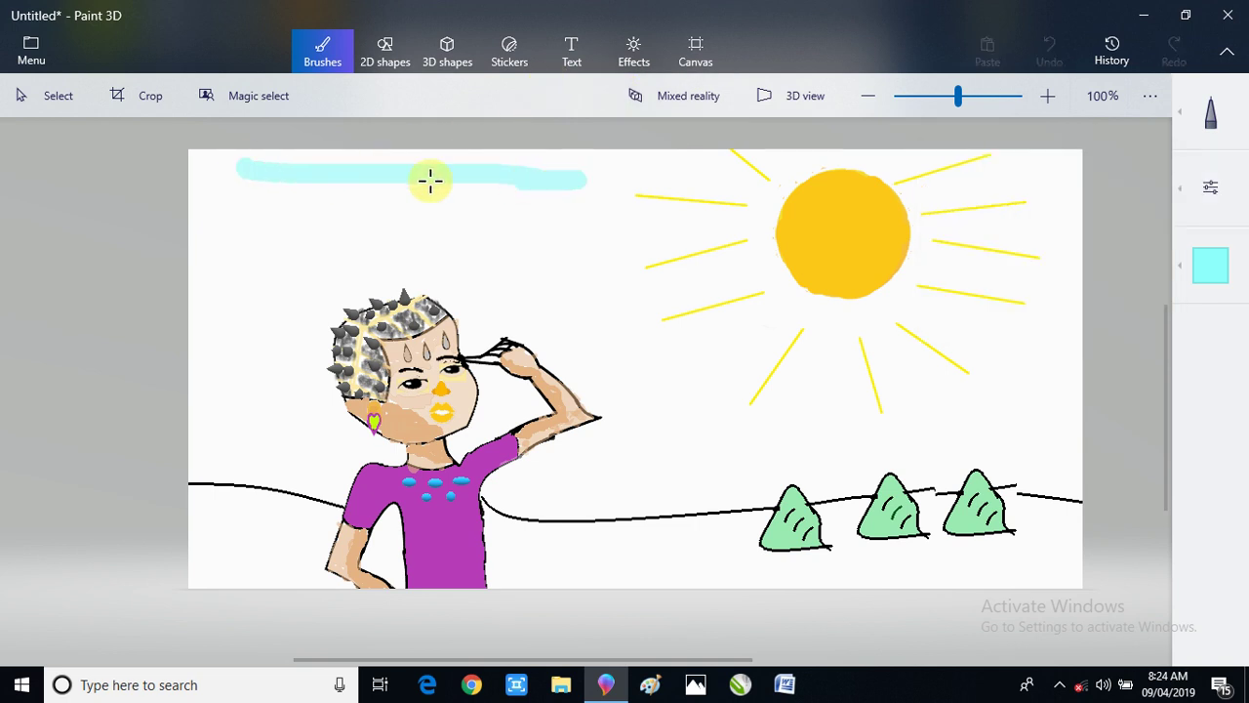
pyautogui.moveTo(429, 180); pyautogui.dragTo(238, 180)
pyautogui.hotkey('ctrl', 'z')
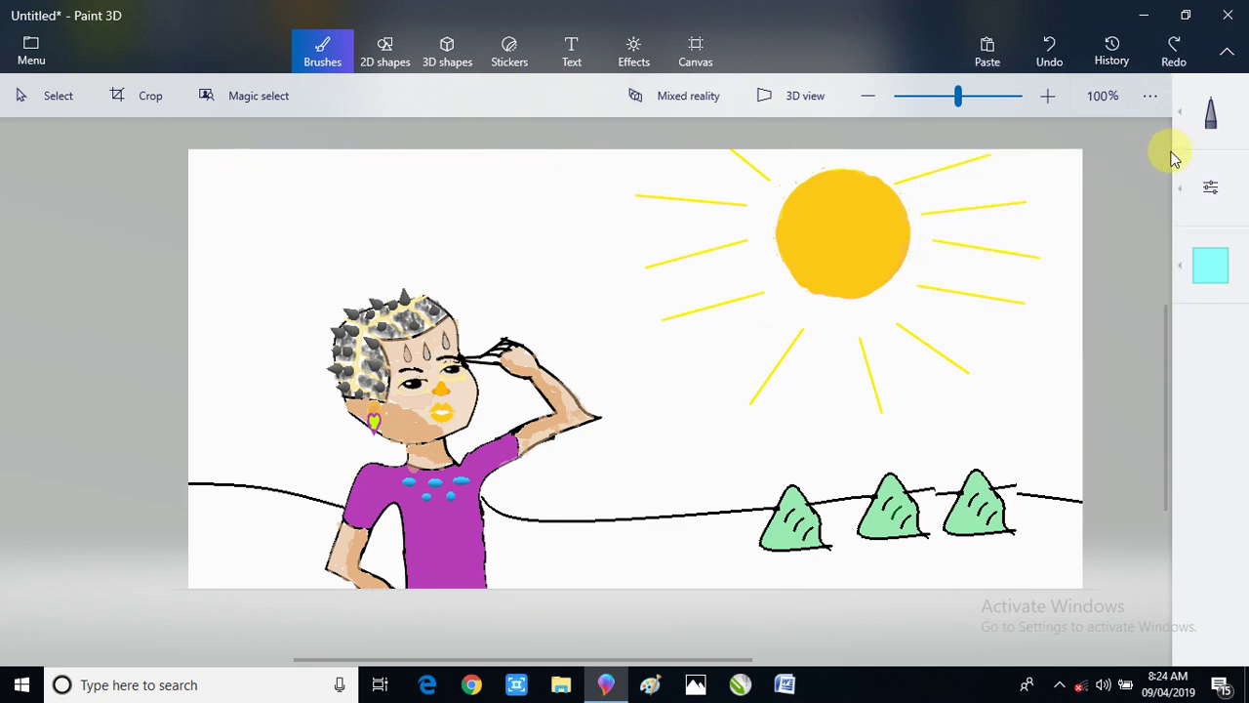
# - Set the brush opacity to 32% and paint light cyan strokes across the upper sky, including beside the sun
pyautogui.click(1185, 187)
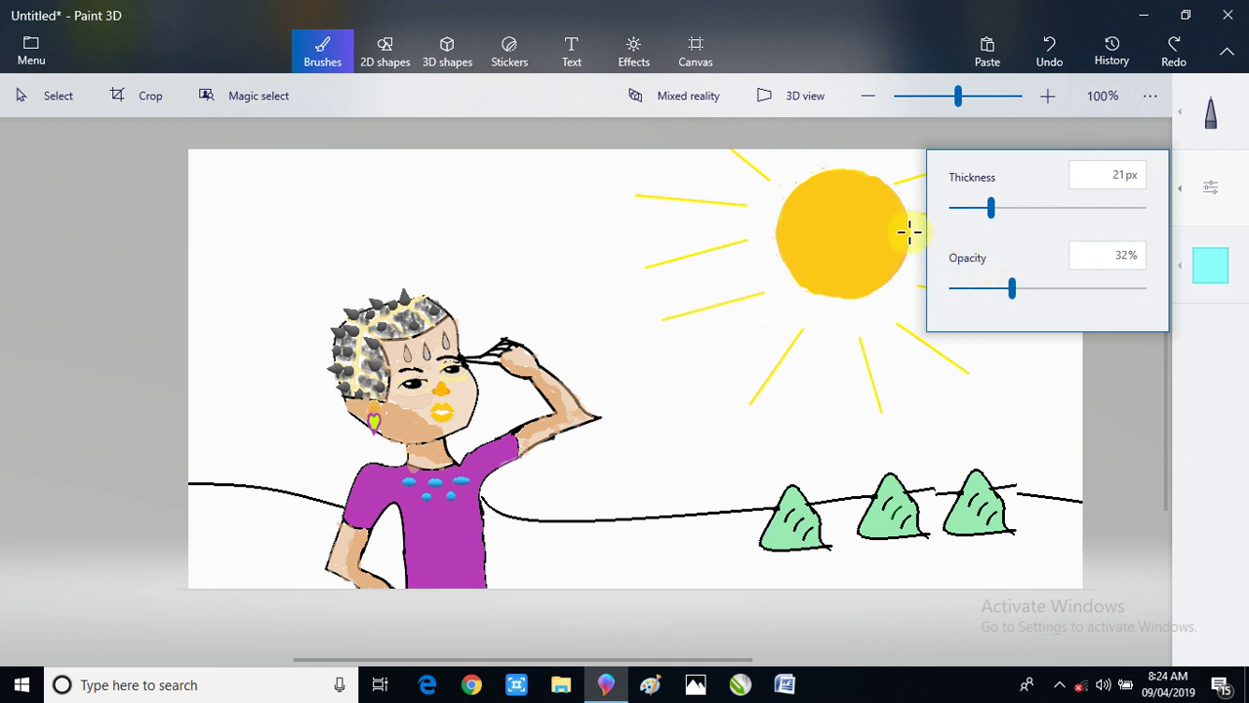
pyautogui.moveTo(243, 164)
pyautogui.mouseDown()
pyautogui.moveTo(660, 181)
pyautogui.moveTo(149, 242)
pyautogui.moveTo(611, 206)
pyautogui.moveTo(631, 198)
pyautogui.moveTo(435, 198)
pyautogui.moveTo(671, 166)
pyautogui.moveTo(359, 173)
pyautogui.moveTo(640, 169)
pyautogui.moveTo(318, 156)
pyautogui.moveTo(691, 156)
pyautogui.moveTo(290, 166)
pyautogui.moveTo(481, 201)
pyautogui.moveTo(264, 193)
pyautogui.mouseUp()
pyautogui.moveTo(854, 161)
pyautogui.mouseDown()
pyautogui.moveTo(661, 151)
pyautogui.moveTo(1027, 151)
pyautogui.moveTo(1058, 165)
pyautogui.moveTo(915, 191)
pyautogui.moveTo(1019, 194)
pyautogui.moveTo(902, 167)
pyautogui.moveTo(998, 186)
pyautogui.moveTo(1059, 160)
pyautogui.moveTo(1048, 186)
pyautogui.moveTo(1065, 331)
pyautogui.mouseUp()
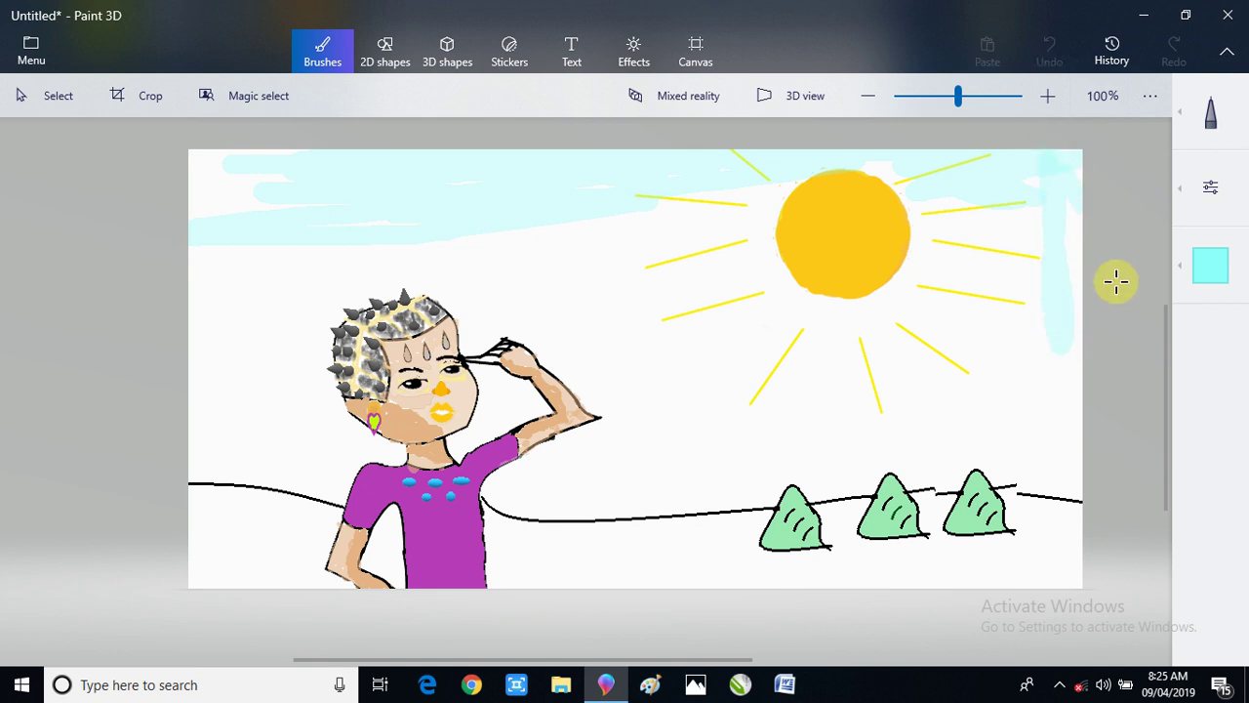
# - Try extending the light cyan strokes around the sun and the person's head, and undo them
pyautogui.moveTo(1116, 282)
pyautogui.mouseDown()
pyautogui.moveTo(827, 335)
pyautogui.moveTo(1043, 339)
pyautogui.moveTo(744, 348)
pyautogui.moveTo(929, 345)
pyautogui.moveTo(703, 325)
pyautogui.moveTo(761, 230)
pyautogui.moveTo(719, 342)
pyautogui.moveTo(657, 269)
pyautogui.moveTo(802, 256)
pyautogui.moveTo(742, 255)
pyautogui.mouseUp()
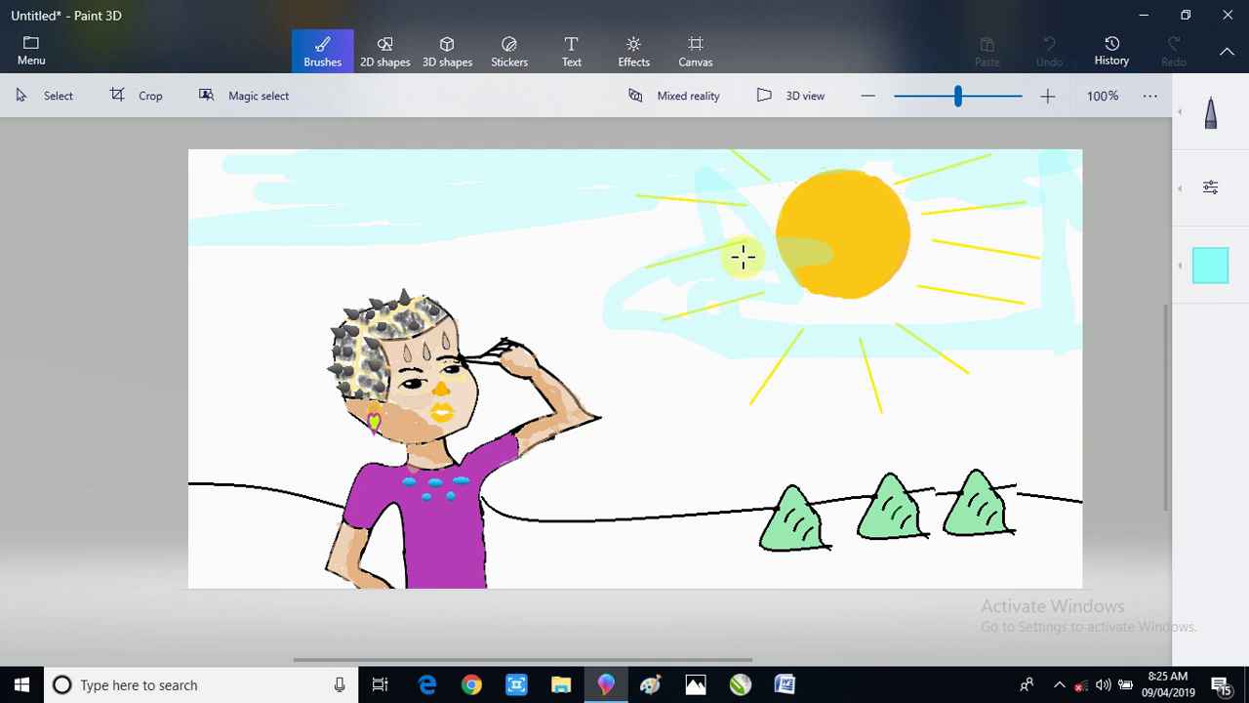
pyautogui.hotkey('ctrl', 'z')
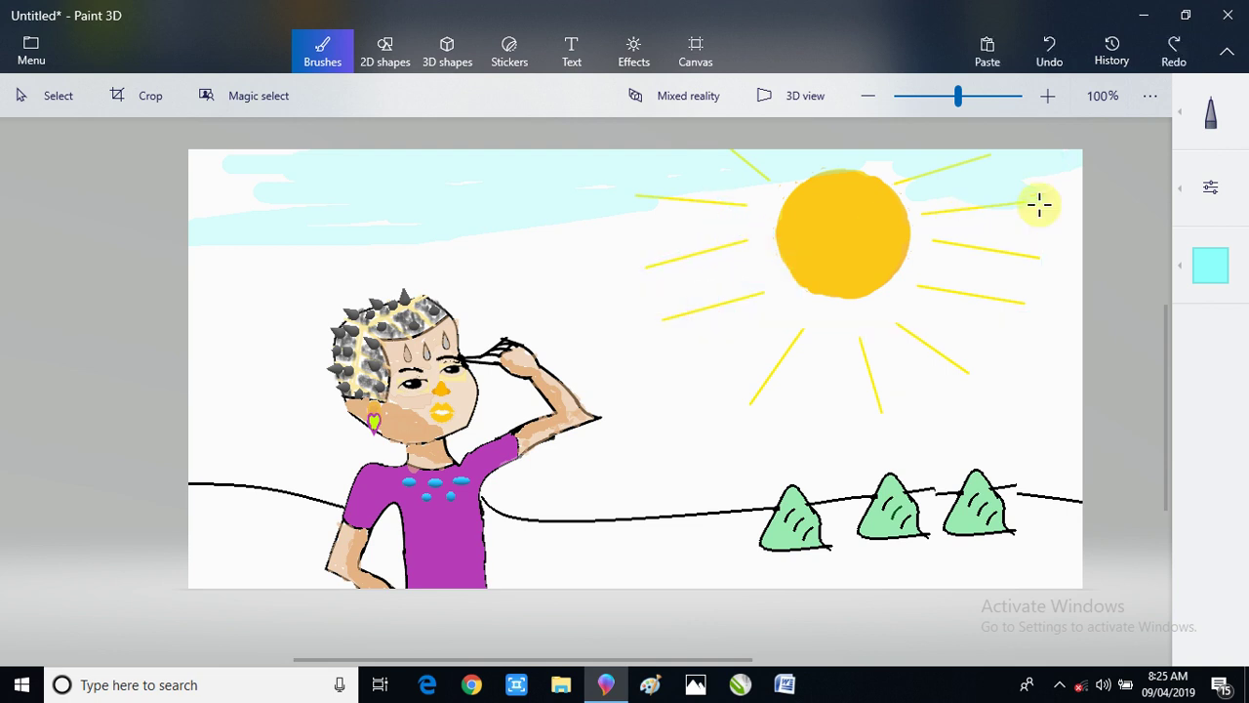
pyautogui.moveTo(1079, 336)
pyautogui.mouseDown()
pyautogui.moveTo(1039, 203)
pyautogui.moveTo(1065, 223)
pyautogui.moveTo(1062, 162)
pyautogui.moveTo(898, 385)
pyautogui.moveTo(678, 365)
pyautogui.moveTo(518, 262)
pyautogui.moveTo(311, 235)
pyautogui.mouseUp()
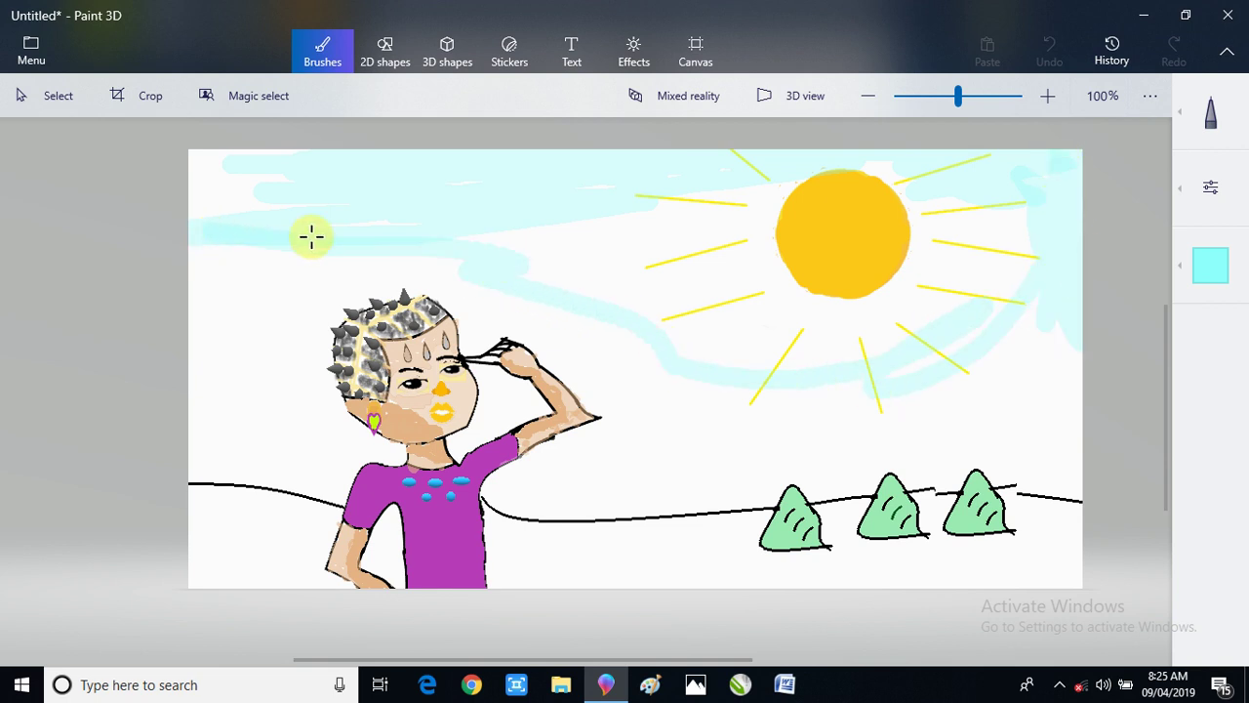
pyautogui.moveTo(258, 198)
pyautogui.mouseDown()
pyautogui.moveTo(393, 130)
pyautogui.moveTo(223, 127)
pyautogui.moveTo(342, 170)
pyautogui.mouseUp()
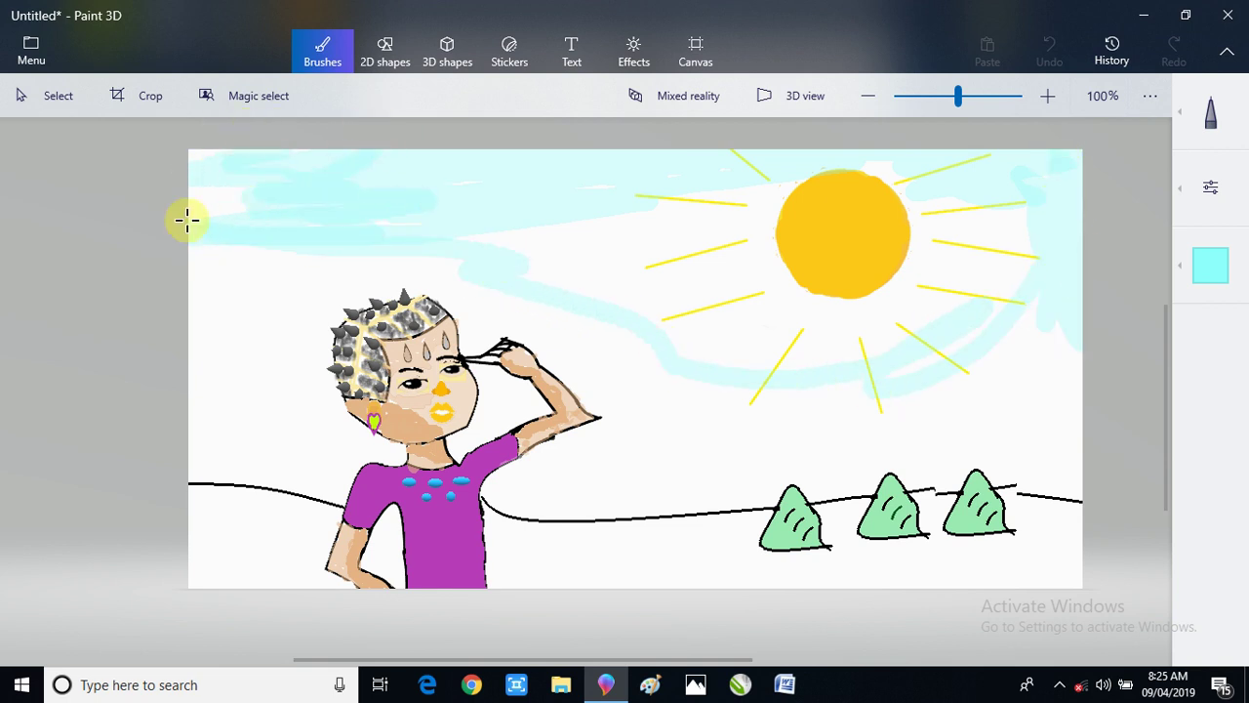
pyautogui.moveTo(187, 220)
pyautogui.mouseDown()
pyautogui.moveTo(572, 282)
pyautogui.moveTo(234, 277)
pyautogui.moveTo(351, 250)
pyautogui.moveTo(353, 271)
pyautogui.moveTo(263, 226)
pyautogui.moveTo(228, 237)
pyautogui.moveTo(303, 284)
pyautogui.moveTo(254, 342)
pyautogui.moveTo(275, 273)
pyautogui.moveTo(222, 385)
pyautogui.moveTo(230, 337)
pyautogui.moveTo(200, 364)
pyautogui.moveTo(197, 339)
pyautogui.moveTo(241, 237)
pyautogui.moveTo(213, 345)
pyautogui.moveTo(258, 277)
pyautogui.moveTo(176, 423)
pyautogui.moveTo(197, 376)
pyautogui.moveTo(248, 380)
pyautogui.moveTo(205, 438)
pyautogui.moveTo(328, 299)
pyautogui.moveTo(290, 363)
pyautogui.moveTo(283, 301)
pyautogui.mouseUp()
pyautogui.moveTo(227, 414)
pyautogui.mouseDown()
pyautogui.moveTo(314, 332)
pyautogui.moveTo(359, 237)
pyautogui.mouseUp()
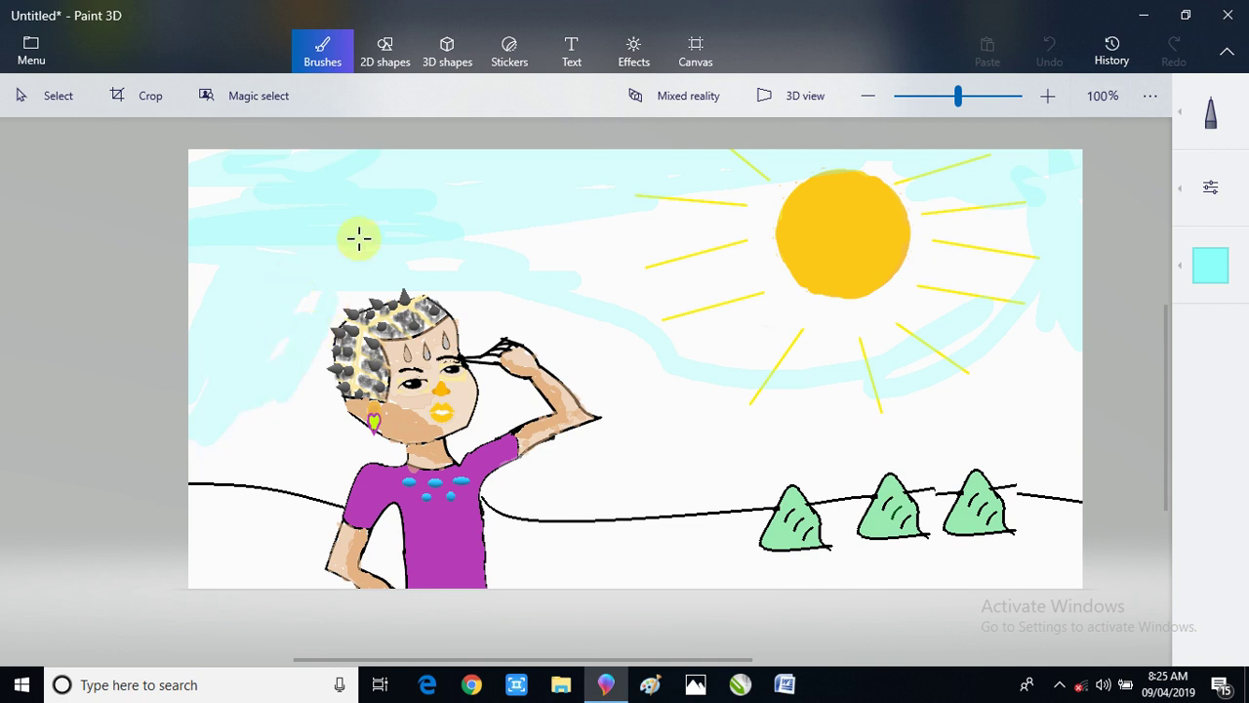
pyautogui.moveTo(479, 245)
pyautogui.mouseDown()
pyautogui.moveTo(712, 245)
pyautogui.moveTo(633, 223)
pyautogui.mouseUp()
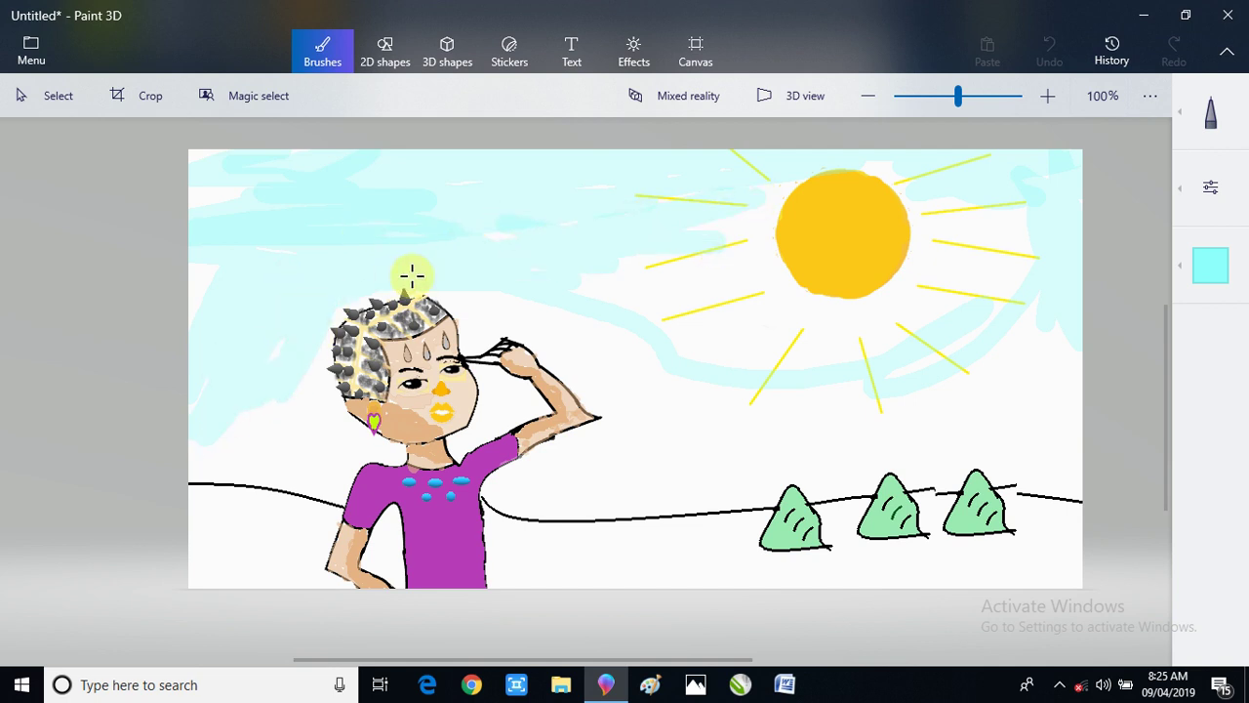
pyautogui.moveTo(714, 244); pyautogui.dragTo(822, 222)
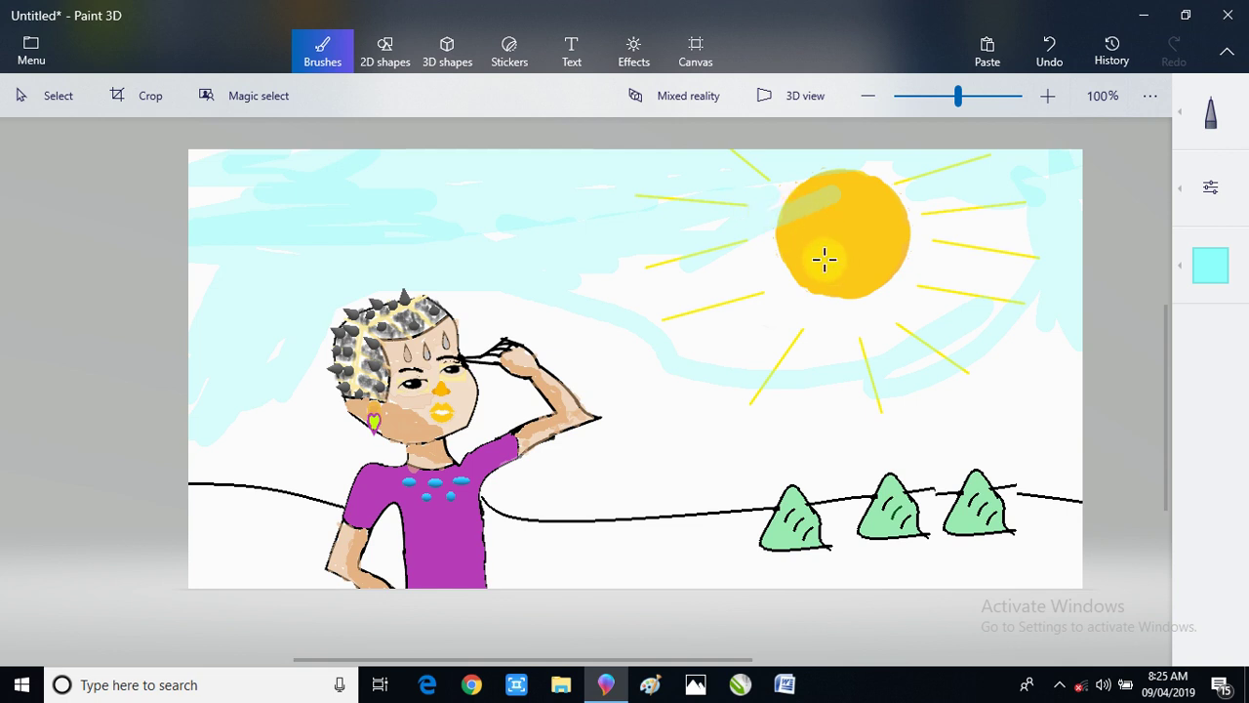
pyautogui.hotkey('ctrl', 'z')
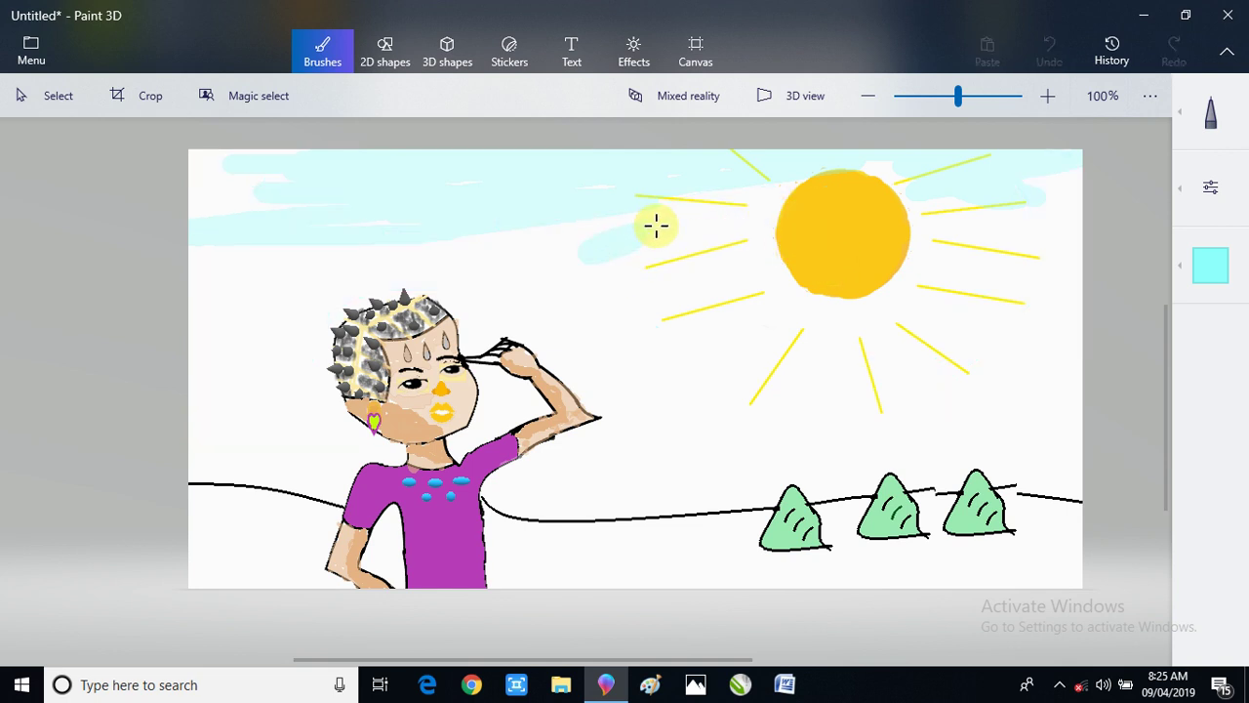
# - Paint overlapping light cyan strokes over the sky around the person's head, across the sun and down towards the ground line
pyautogui.moveTo(655, 223)
pyautogui.mouseDown()
pyautogui.moveTo(327, 263)
pyautogui.moveTo(566, 276)
pyautogui.moveTo(144, 262)
pyautogui.moveTo(398, 255)
pyautogui.moveTo(143, 290)
pyautogui.moveTo(352, 222)
pyautogui.moveTo(155, 246)
pyautogui.moveTo(223, 250)
pyautogui.moveTo(208, 277)
pyautogui.moveTo(253, 290)
pyautogui.moveTo(229, 347)
pyautogui.moveTo(290, 293)
pyautogui.moveTo(205, 383)
pyautogui.moveTo(279, 305)
pyautogui.moveTo(157, 361)
pyautogui.moveTo(293, 264)
pyautogui.moveTo(267, 284)
pyautogui.moveTo(349, 263)
pyautogui.moveTo(360, 288)
pyautogui.moveTo(205, 356)
pyautogui.mouseUp()
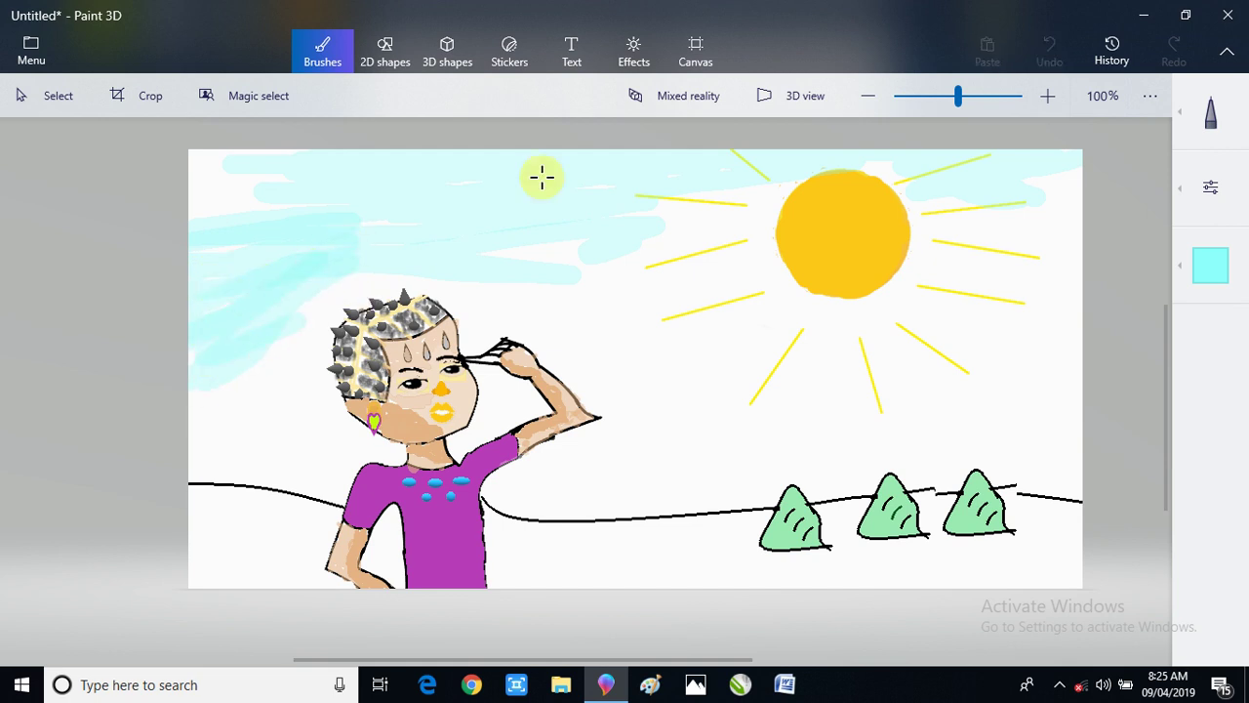
pyautogui.moveTo(542, 176); pyautogui.dragTo(572, 159)
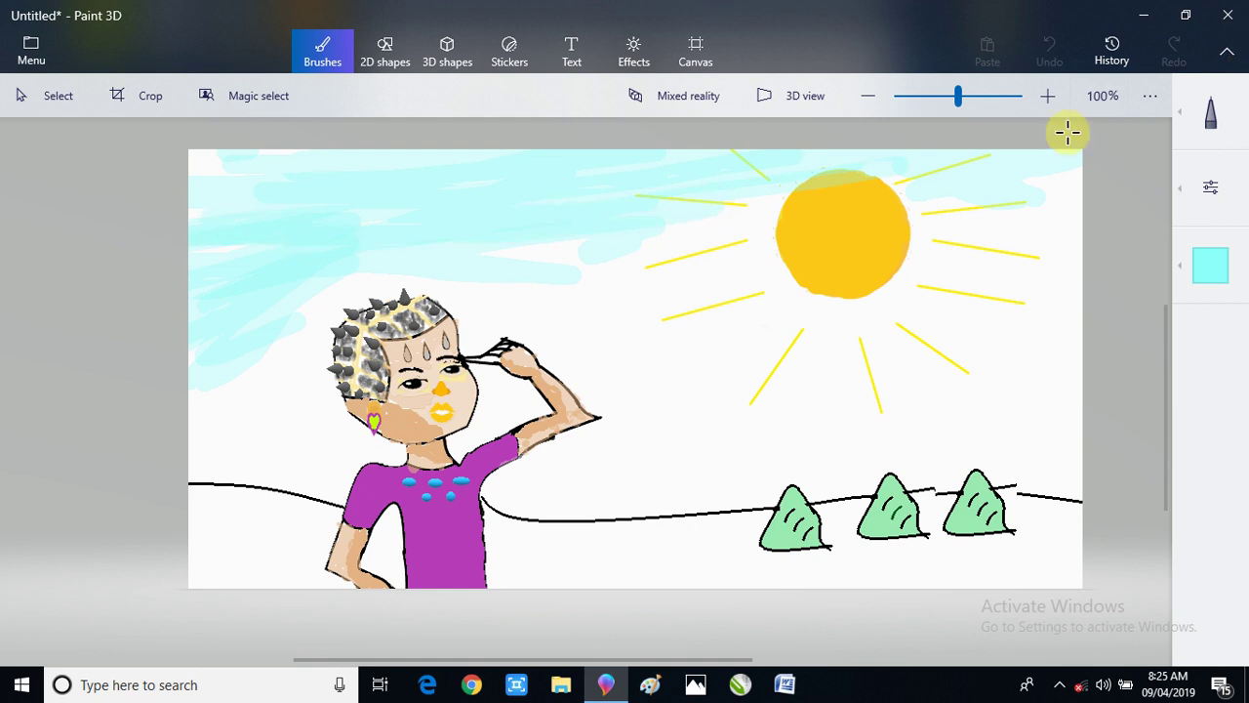
pyautogui.moveTo(956, 232)
pyautogui.mouseDown()
pyautogui.moveTo(983, 377)
pyautogui.moveTo(992, 174)
pyautogui.moveTo(982, 361)
pyautogui.moveTo(1057, 238)
pyautogui.moveTo(1078, 150)
pyautogui.moveTo(1065, 400)
pyautogui.moveTo(1009, 330)
pyautogui.moveTo(964, 207)
pyautogui.moveTo(1032, 379)
pyautogui.moveTo(1129, 429)
pyautogui.moveTo(1134, 173)
pyautogui.moveTo(1102, 198)
pyautogui.moveTo(1155, 317)
pyautogui.moveTo(845, 313)
pyautogui.moveTo(663, 368)
pyautogui.moveTo(754, 304)
pyautogui.moveTo(678, 320)
pyautogui.moveTo(436, 245)
pyautogui.moveTo(1024, 225)
pyautogui.moveTo(1186, 187)
pyautogui.moveTo(955, 176)
pyautogui.mouseUp()
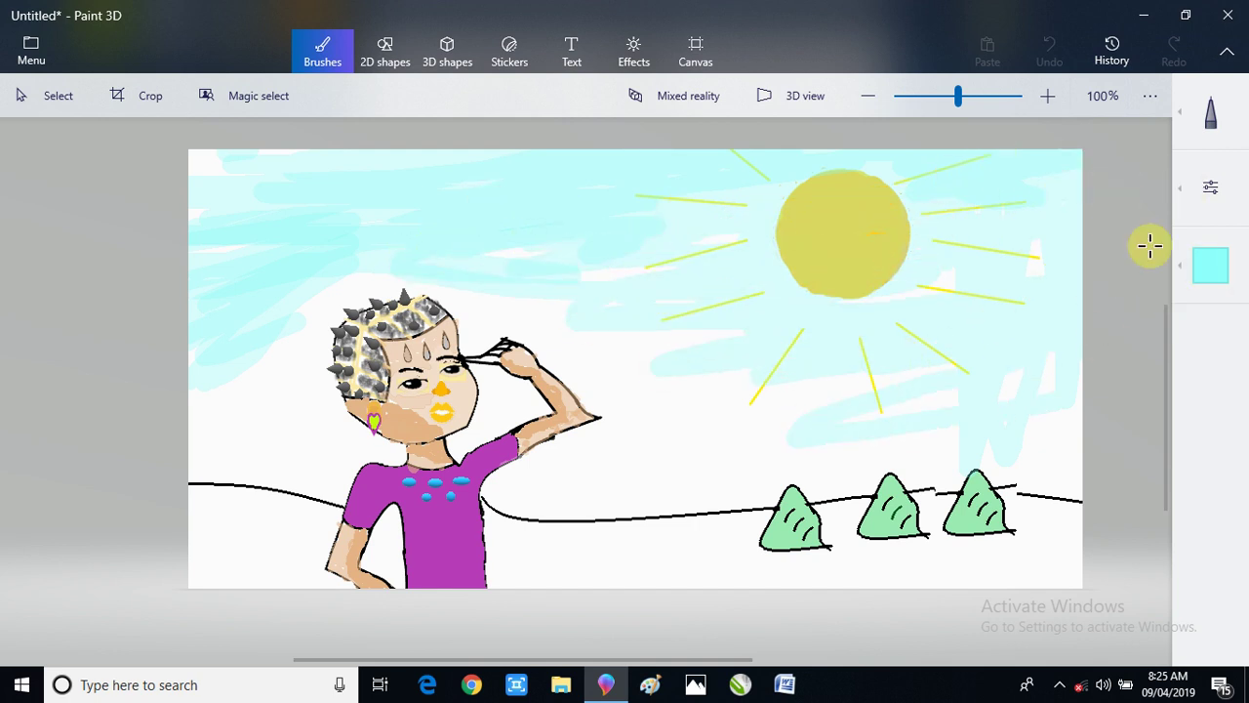
pyautogui.moveTo(925, 266)
pyautogui.mouseDown()
pyautogui.moveTo(884, 347)
pyautogui.moveTo(643, 338)
pyautogui.moveTo(638, 308)
pyautogui.mouseUp()
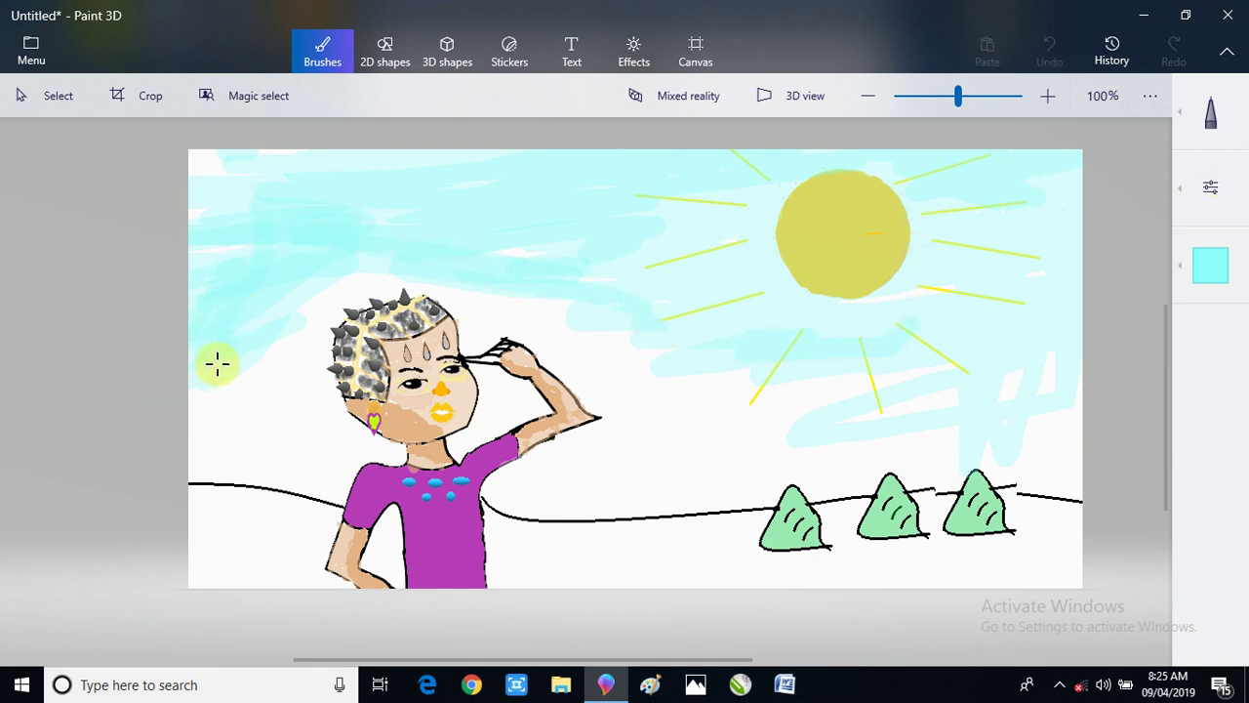
pyautogui.moveTo(803, 390)
pyautogui.mouseDown()
pyautogui.moveTo(592, 495)
pyautogui.moveTo(587, 486)
pyautogui.moveTo(700, 418)
pyautogui.moveTo(879, 384)
pyautogui.moveTo(629, 429)
pyautogui.moveTo(568, 476)
pyautogui.mouseUp()
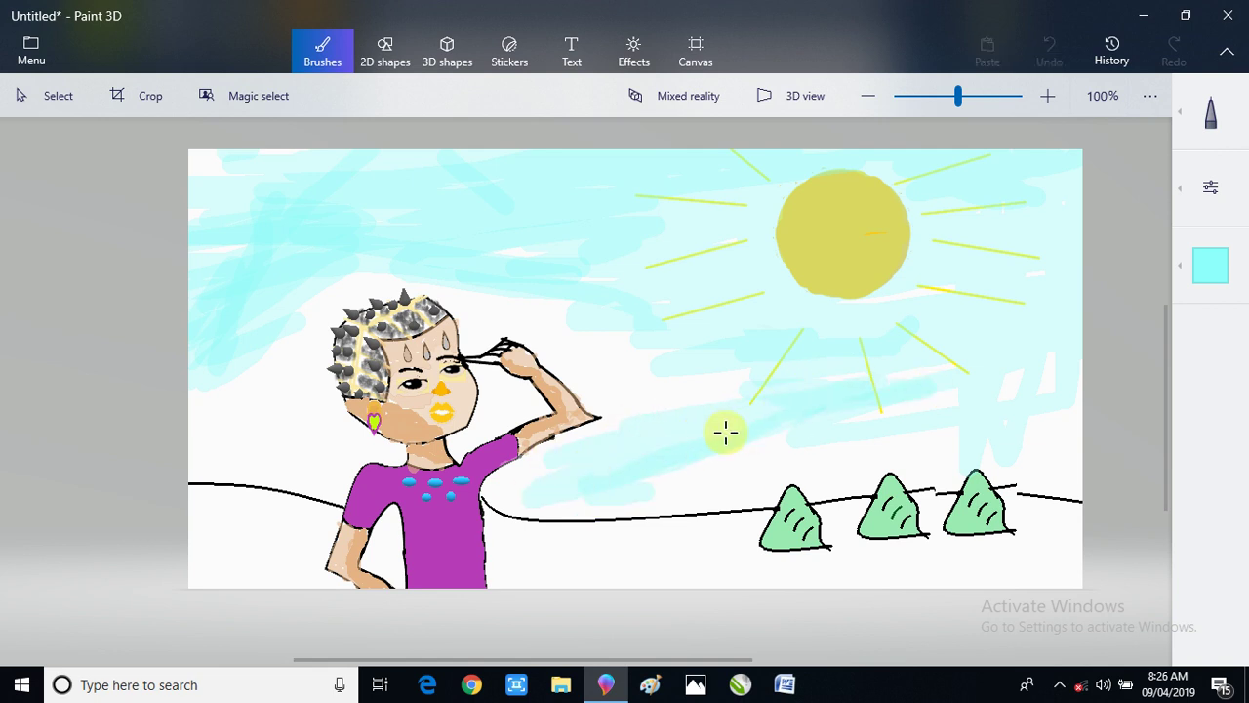
pyautogui.moveTo(726, 432)
pyautogui.mouseDown()
pyautogui.moveTo(875, 402)
pyautogui.moveTo(730, 331)
pyautogui.mouseUp()
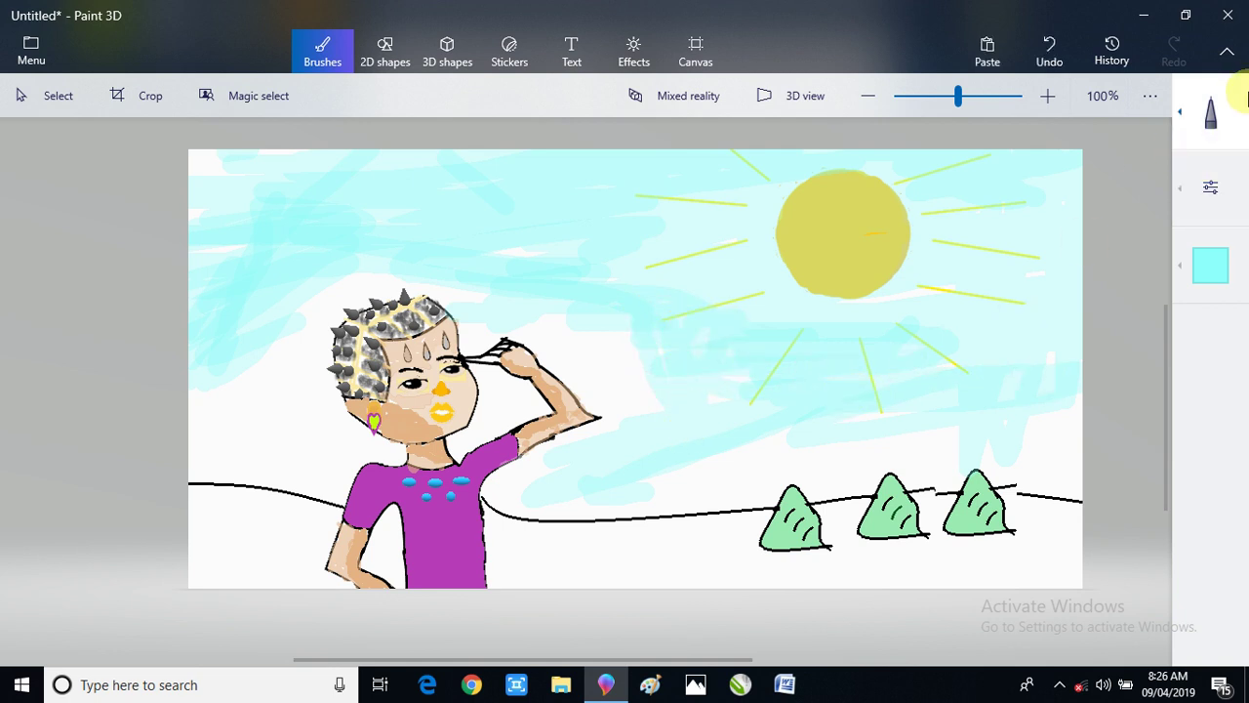
# - Fill the pale patches on the person's raised and lowered arms with light brown using the Fill tool
pyautogui.click(1212, 113)
pyautogui.click(1118, 164)
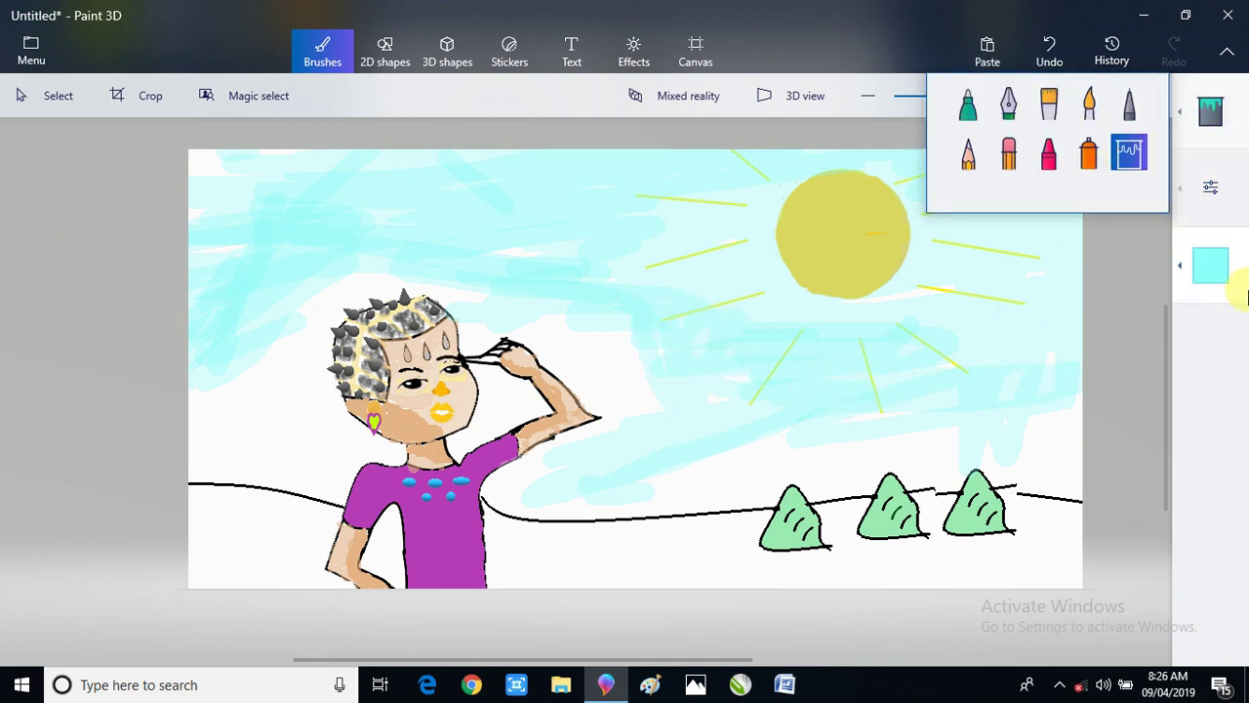
pyautogui.click(1209, 265)
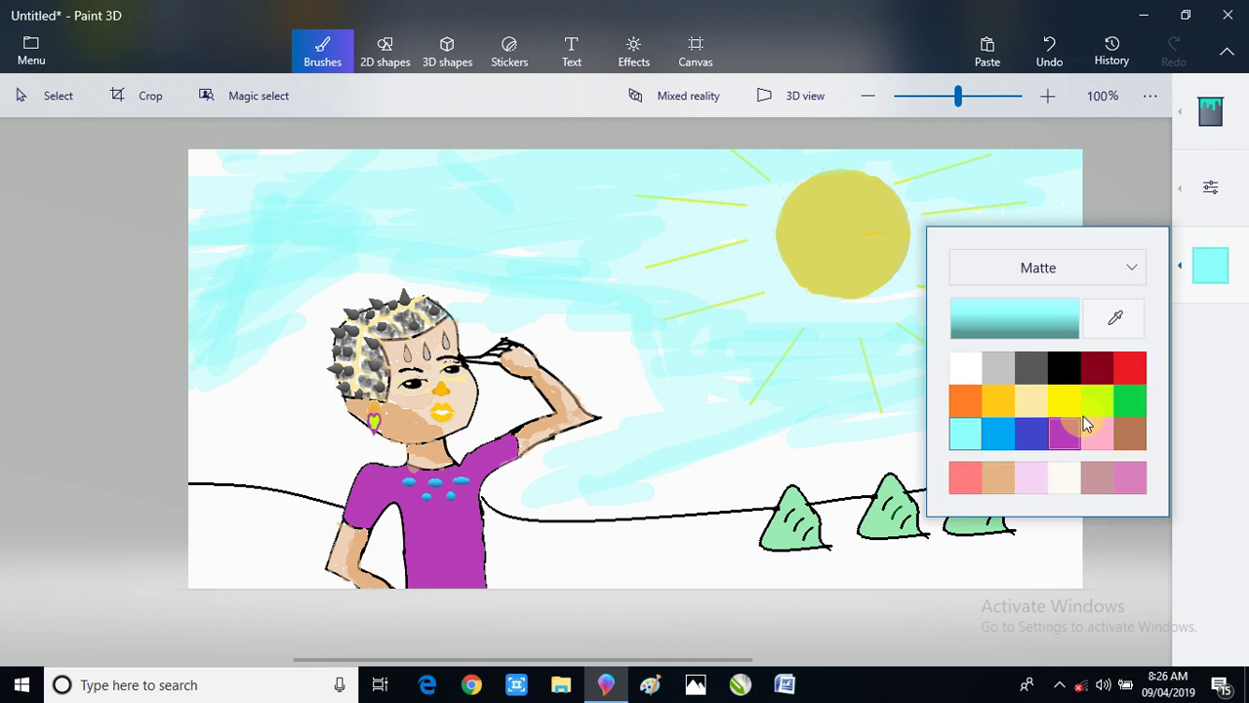
pyautogui.click(1036, 403)
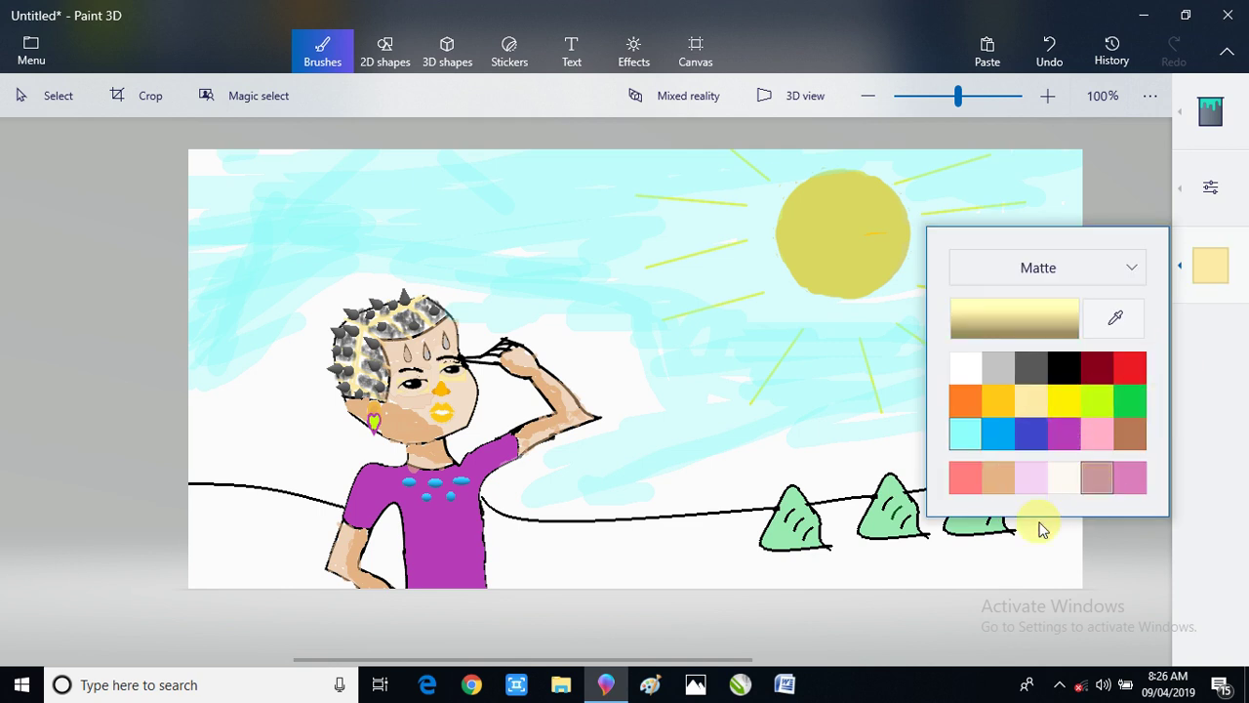
pyautogui.click(1005, 478)
pyautogui.click(1208, 223)
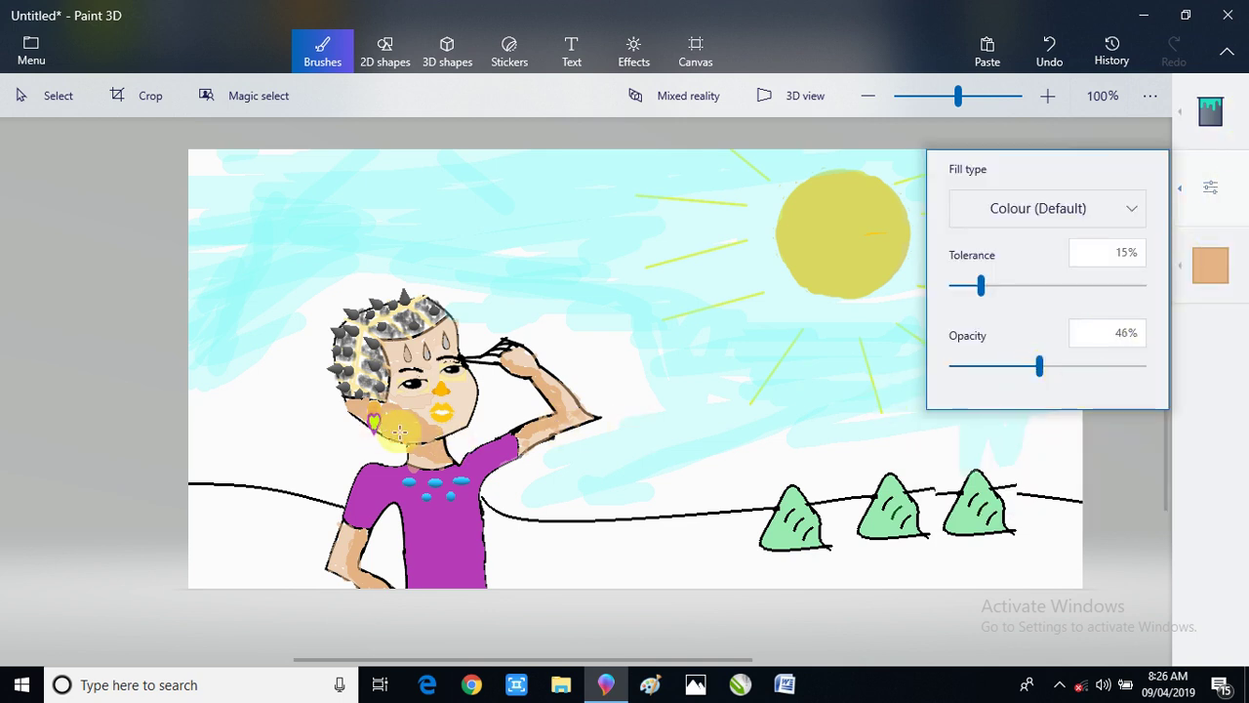
pyautogui.click(558, 411)
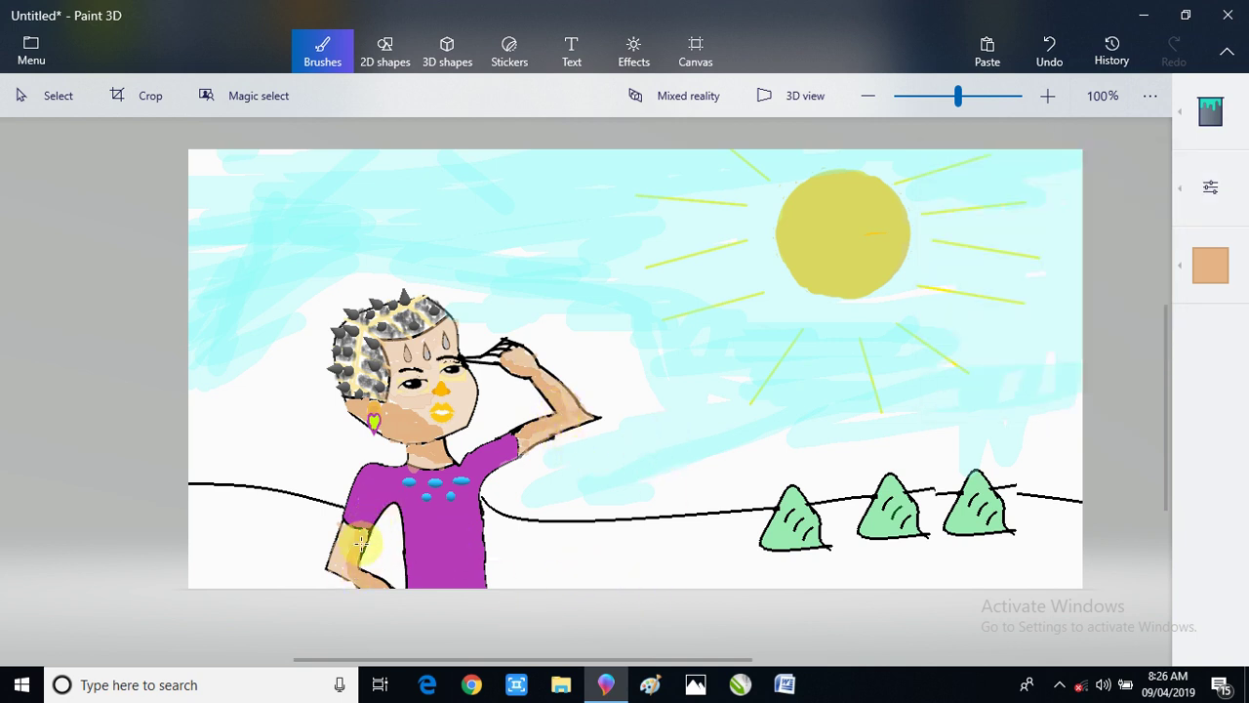
pyautogui.moveTo(406, 576)
pyautogui.mouseDown()
pyautogui.moveTo(416, 478)
pyautogui.moveTo(415, 518)
pyautogui.moveTo(385, 481)
pyautogui.mouseUp()
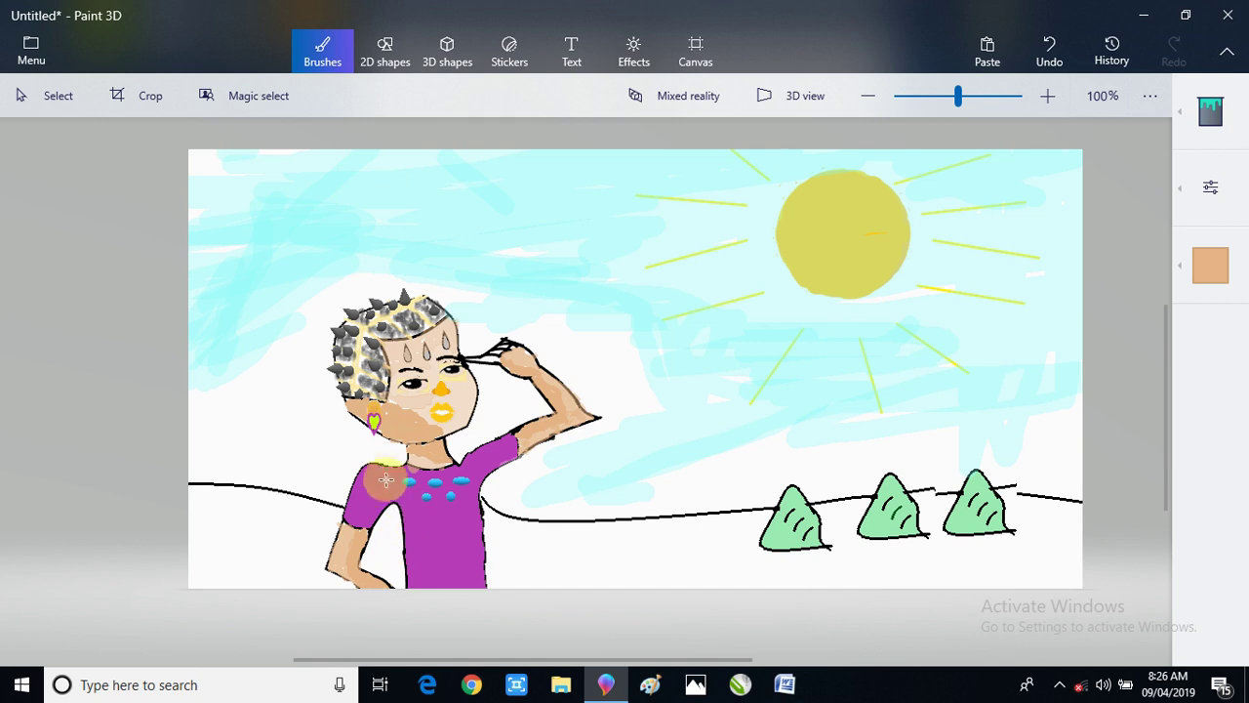